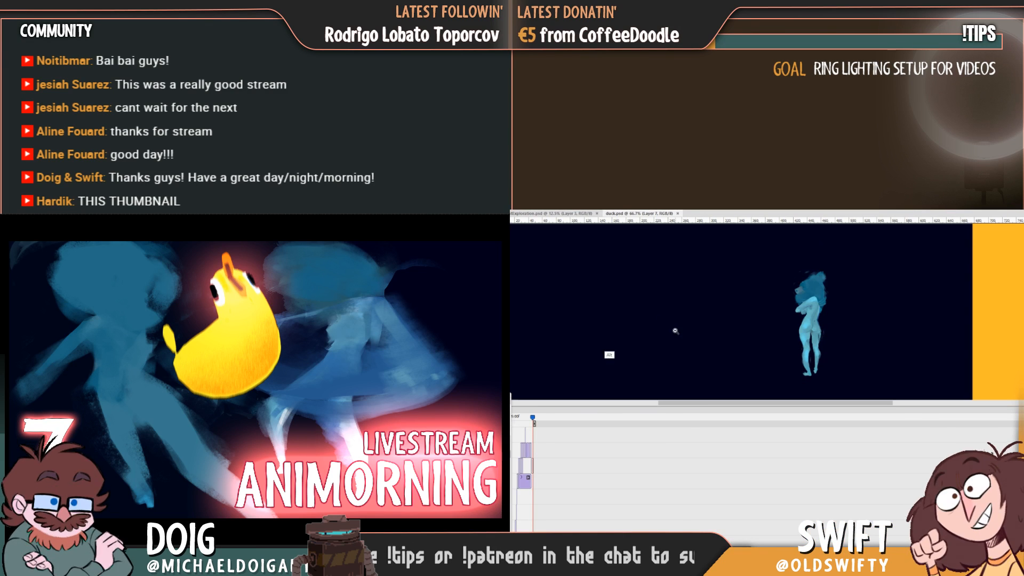
Move the playhead to the figure's frame near the end of the duck.psd timeline and select the Layer 5 copy 13 clip.
left_click(675, 329, "alt")
left_click(719, 363, "alt")
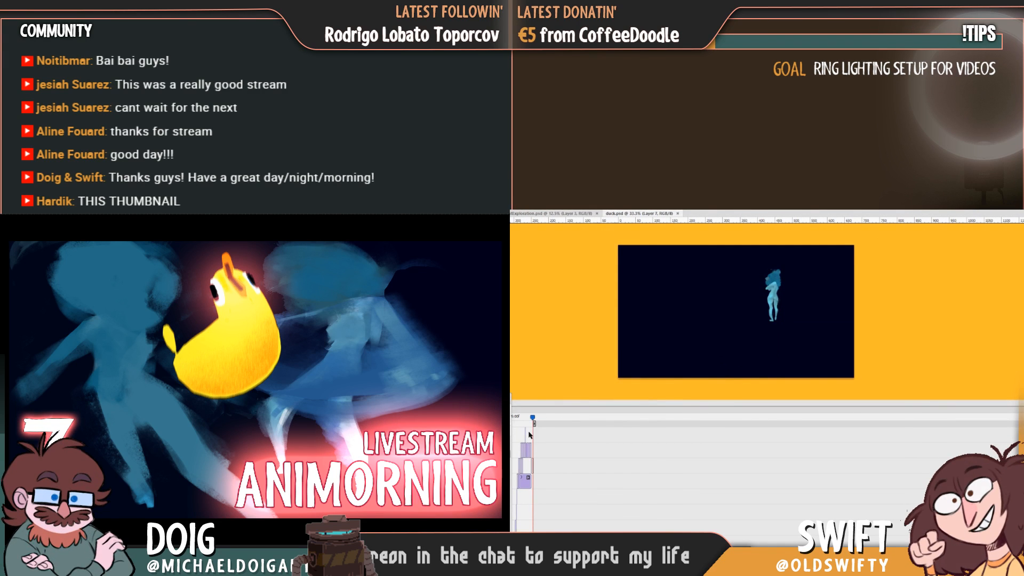
scroll(645, 469, "up", 6)
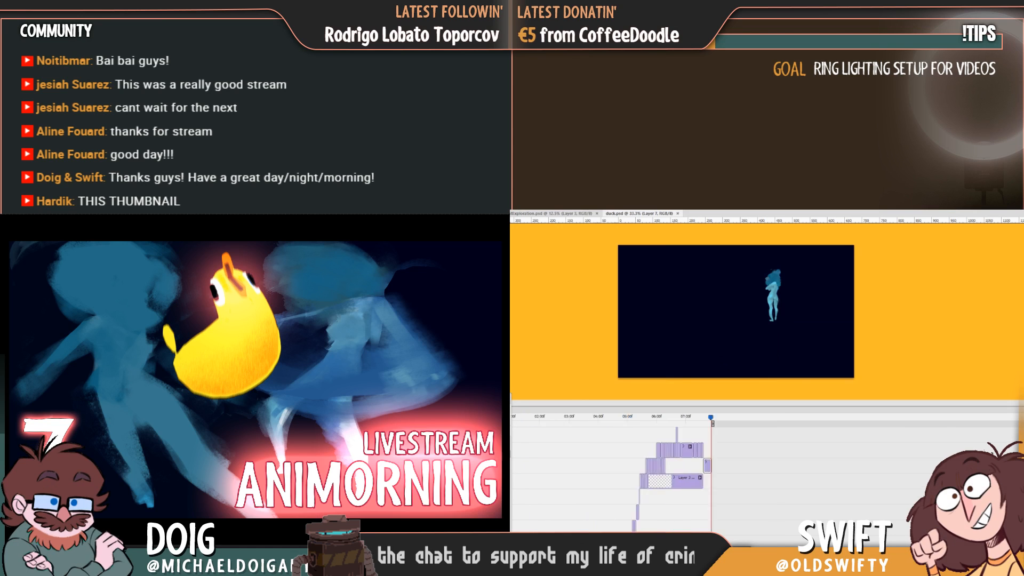
left_click_drag(579, 550, 571, 550)
left_click_drag(768, 421, 742, 428)
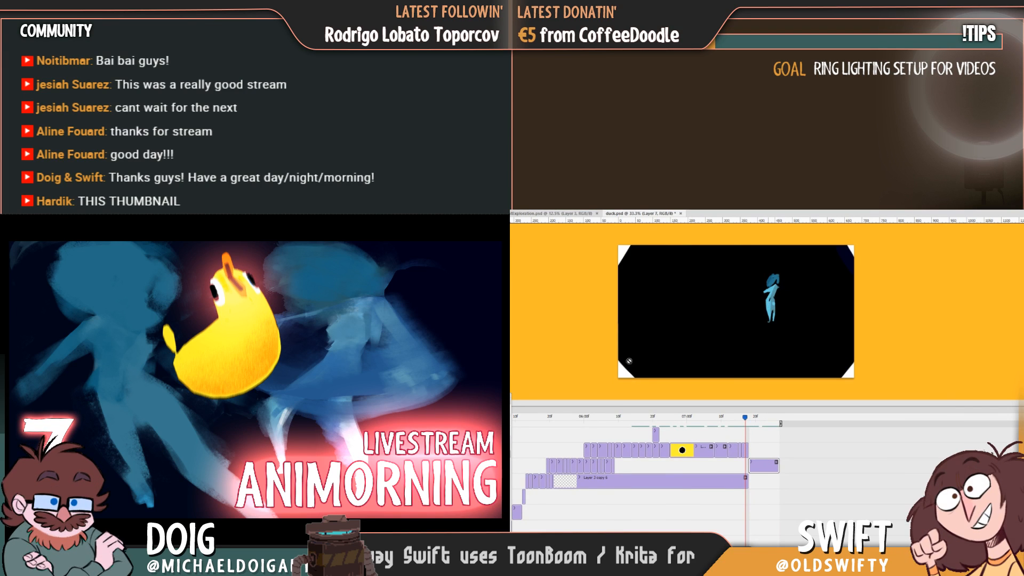
left_click(746, 452)
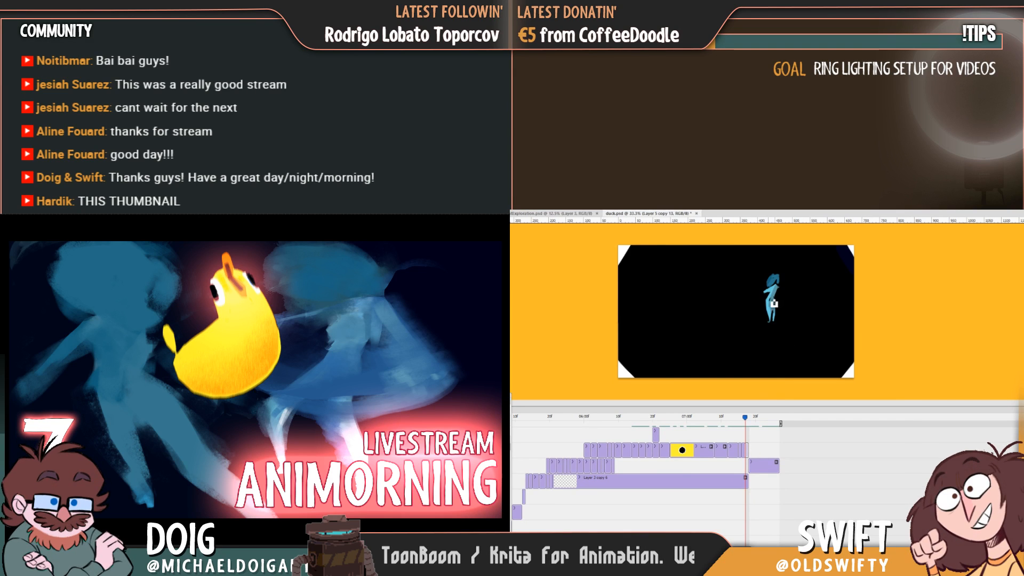
Choose a textured brush from the brush presets for painting the figure.
left_click(512, 212)
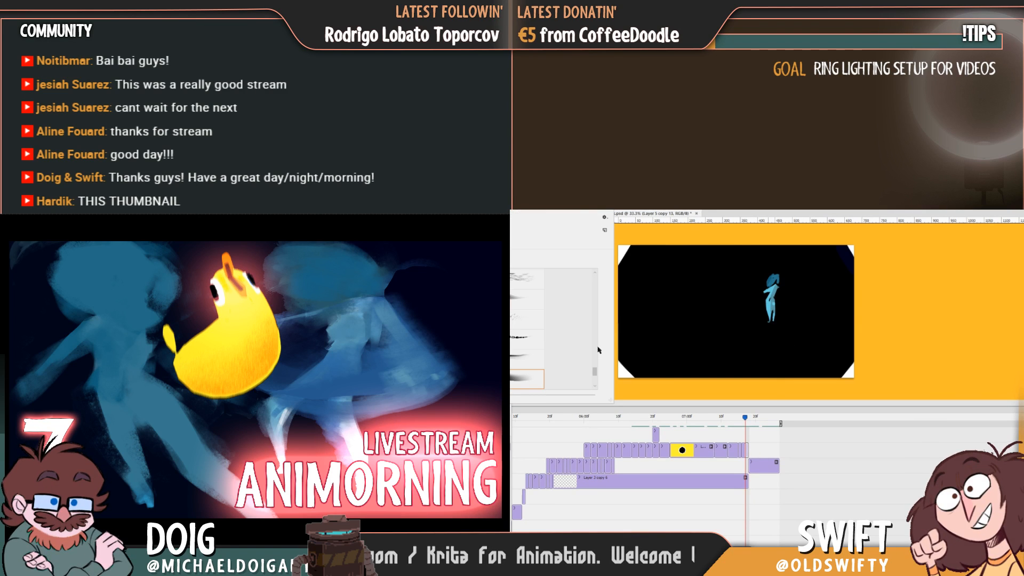
scroll(598, 350, "down", 3)
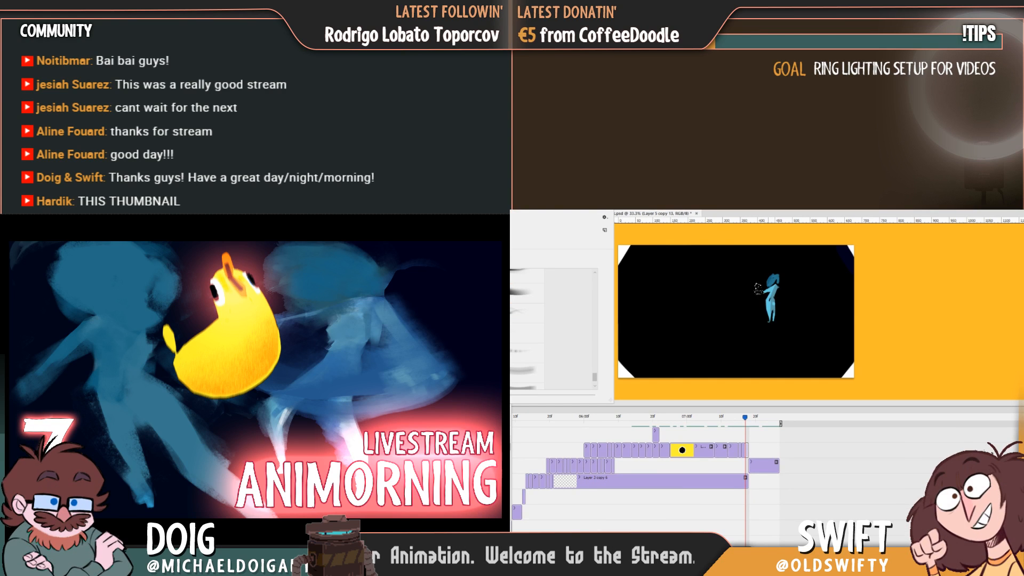
left_click(637, 215)
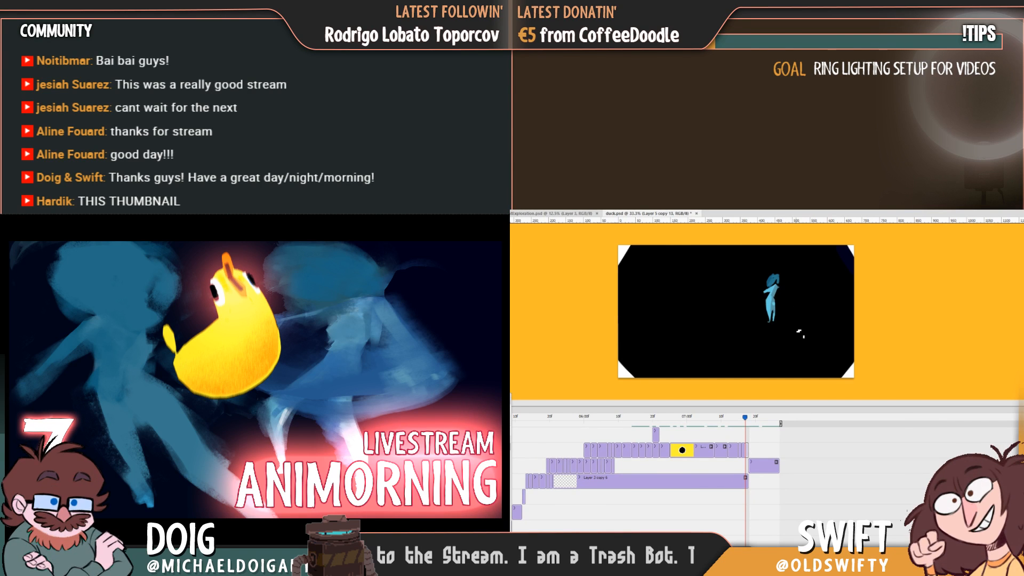
Flip back and forth through the neighbouring frames to examine how the blue figure changes around the end of the tunnel animation.
key("Left")
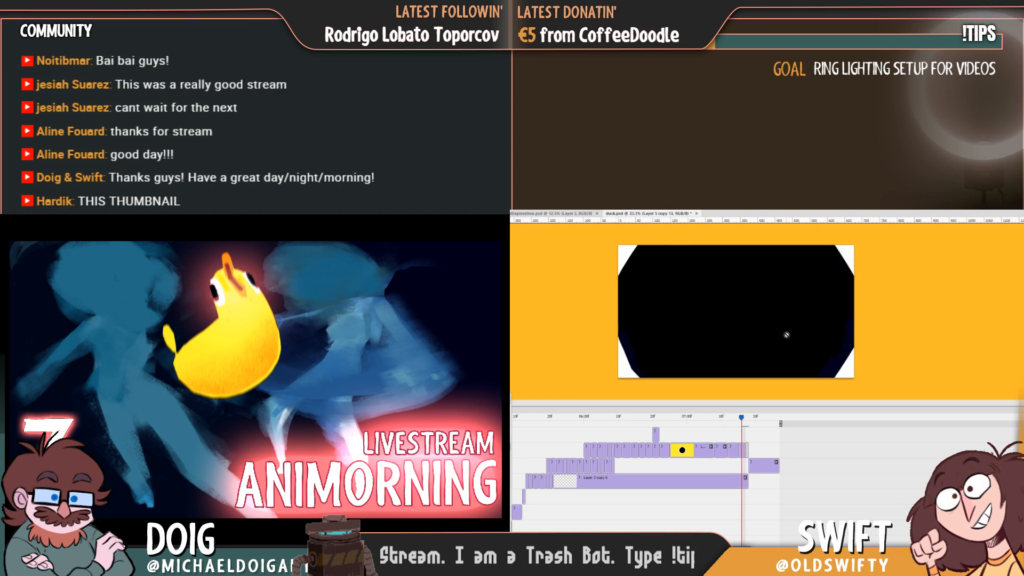
key("Right")
key("Right")
key("Right")
key("Left")
key("Left")
key("Right")
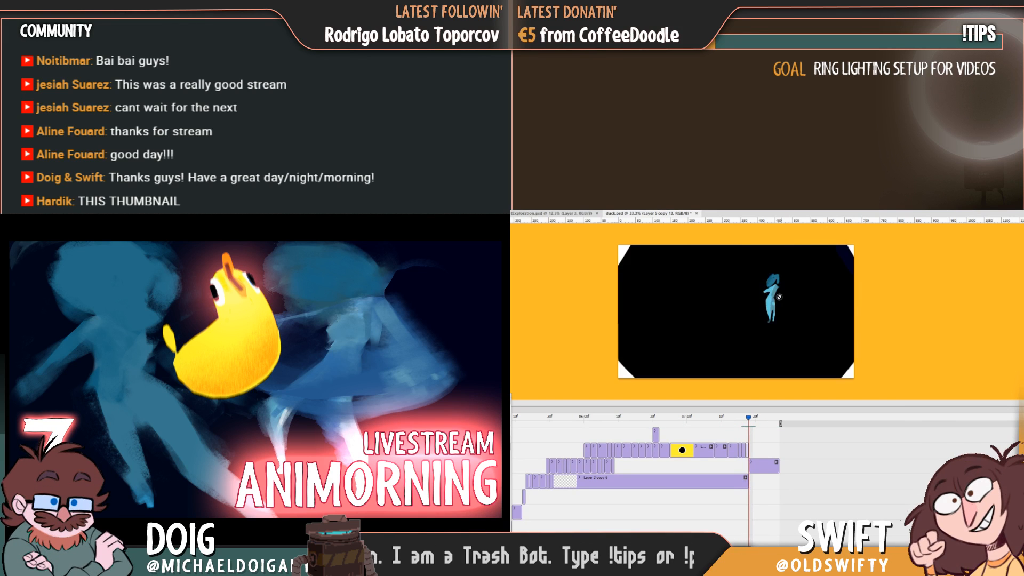
key("Left")
key("Right")
key("Left")
key("Right")
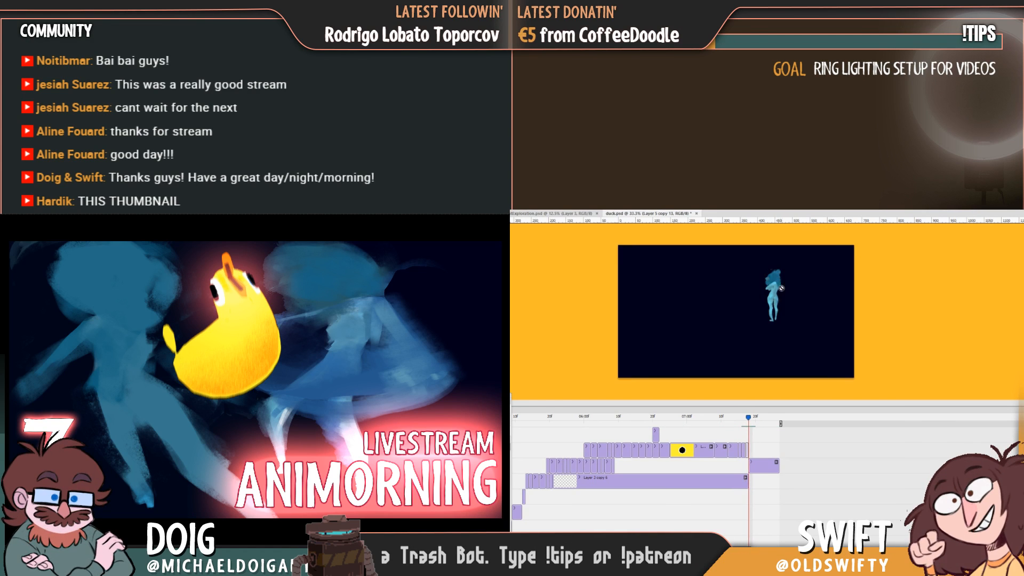
key("Left")
key("Left")
key("Left")
key("Right")
key("Right")
key("Right")
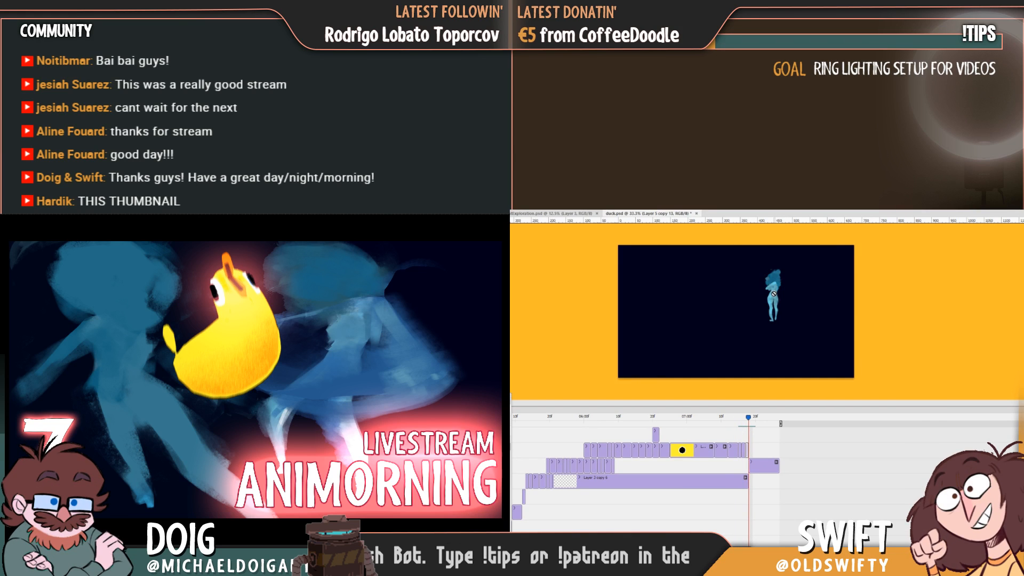
key("Left")
key("Left")
key("Right")
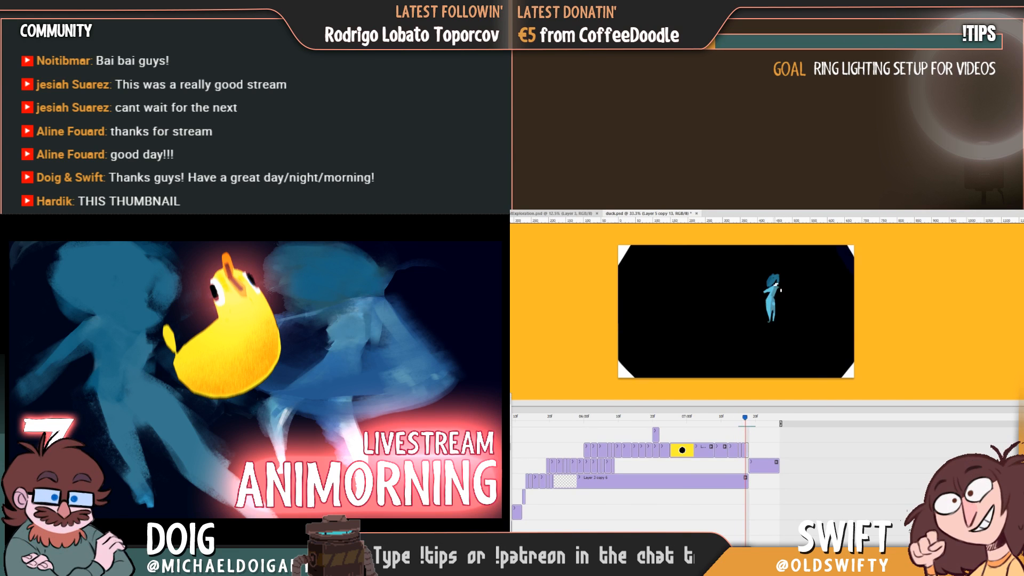
key("Left")
key("Right")
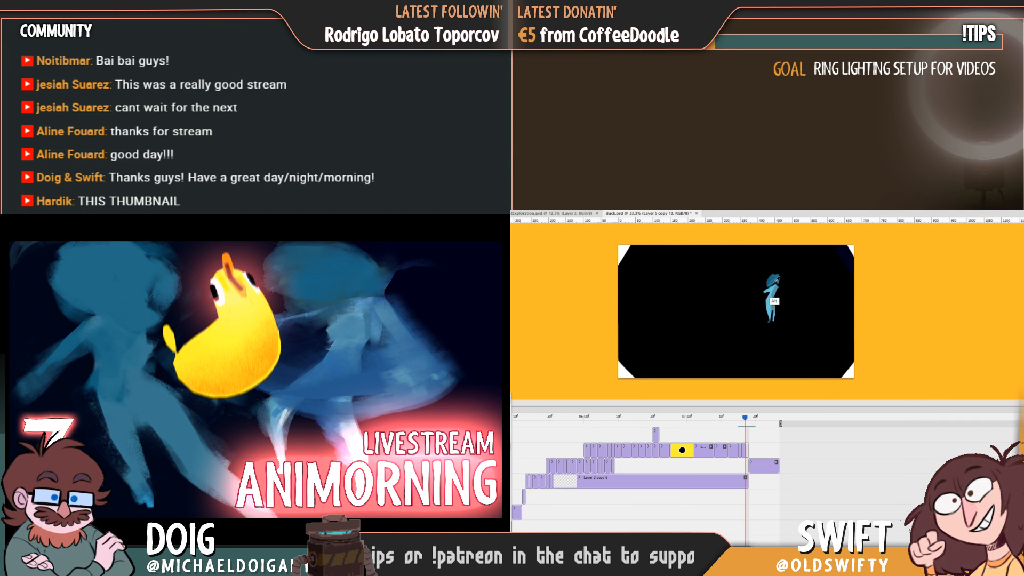
key("Left")
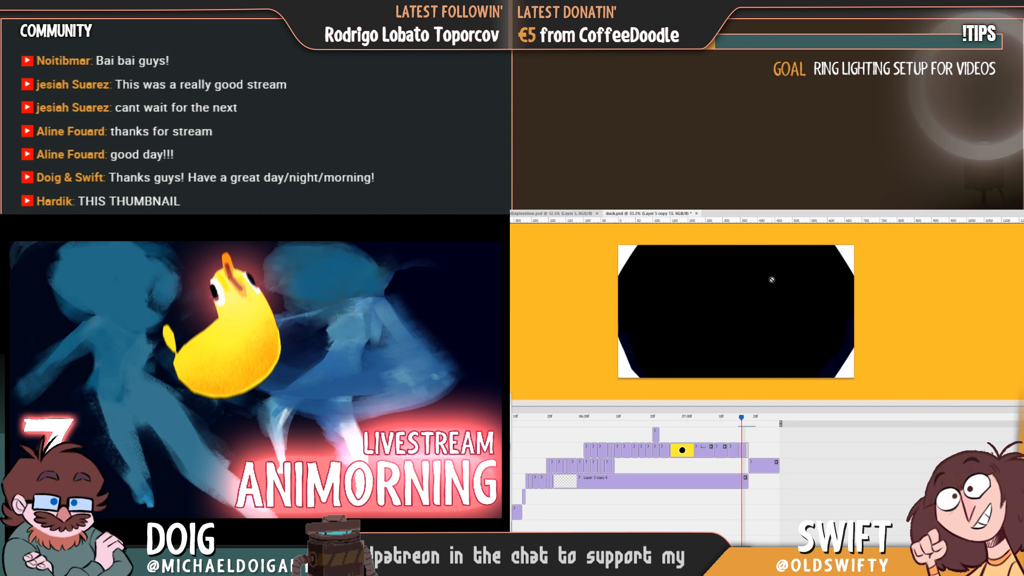
Make Layer 5 copy 14, the frame just before the painted figure, the active layer for painting.
left_click(770, 280)
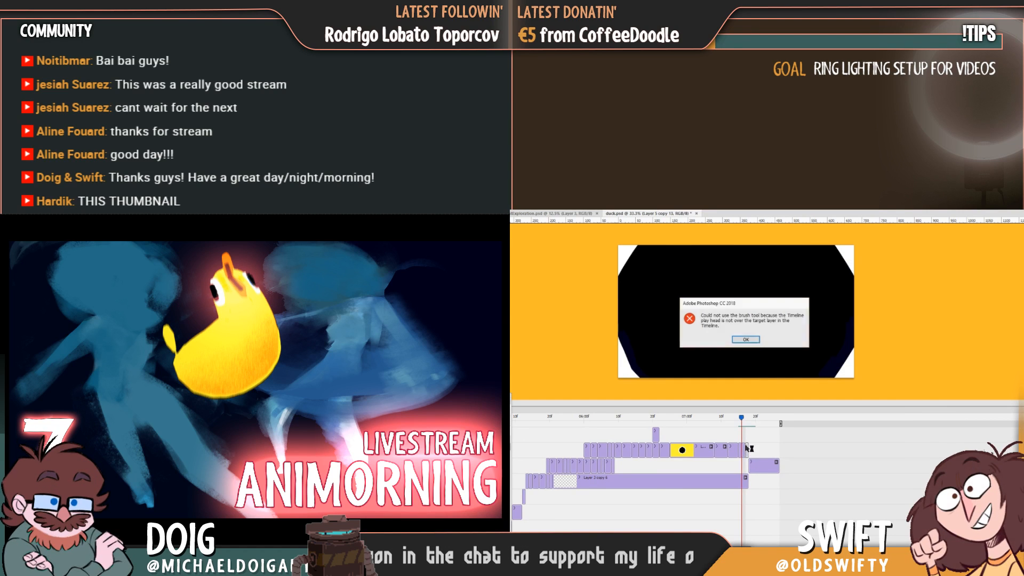
left_click(748, 340)
key("Right")
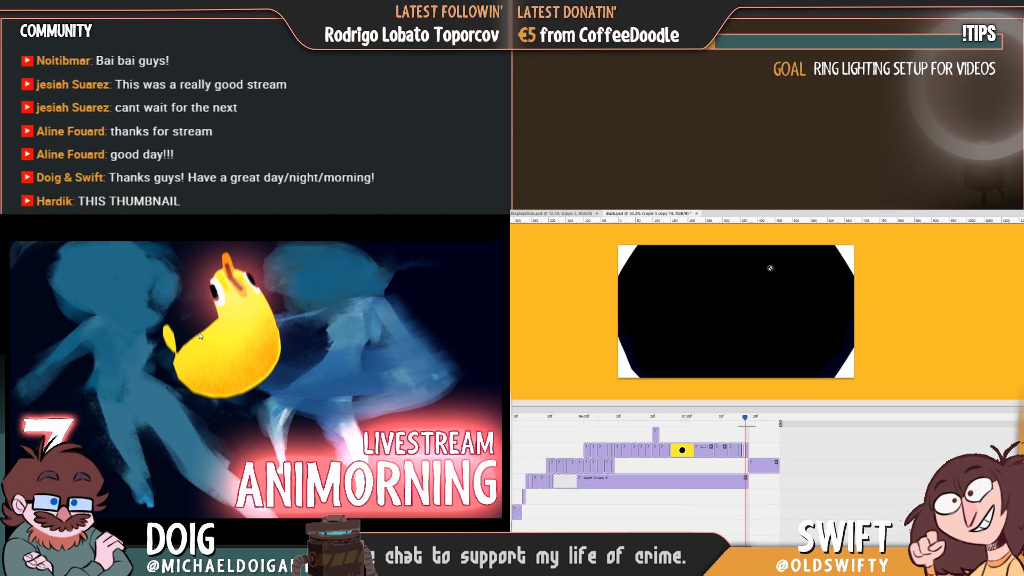
Paint the figure's blue hair mass on the empty frame, comparing its position with the figure in the following frame.
key("Left")
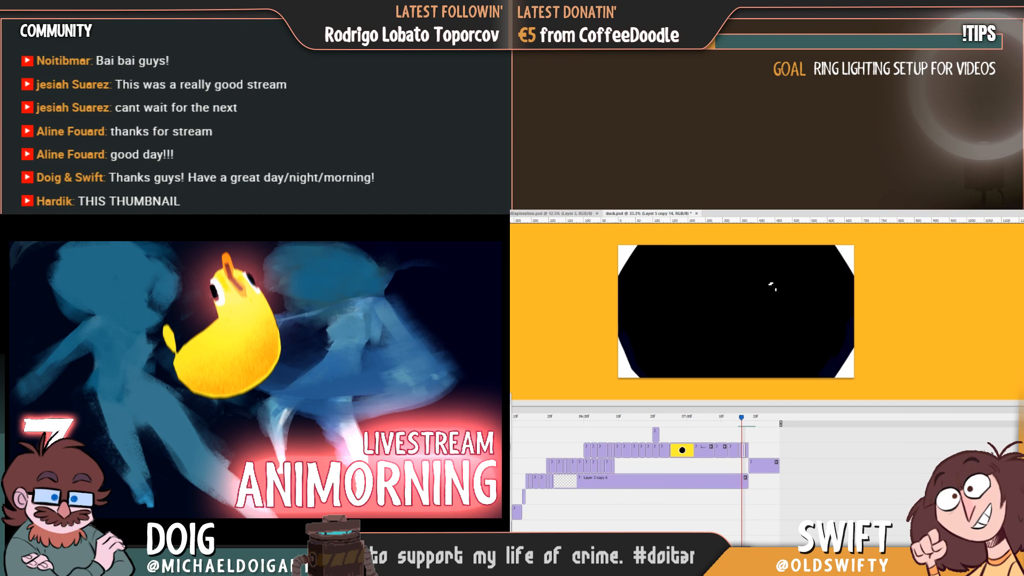
key("Right")
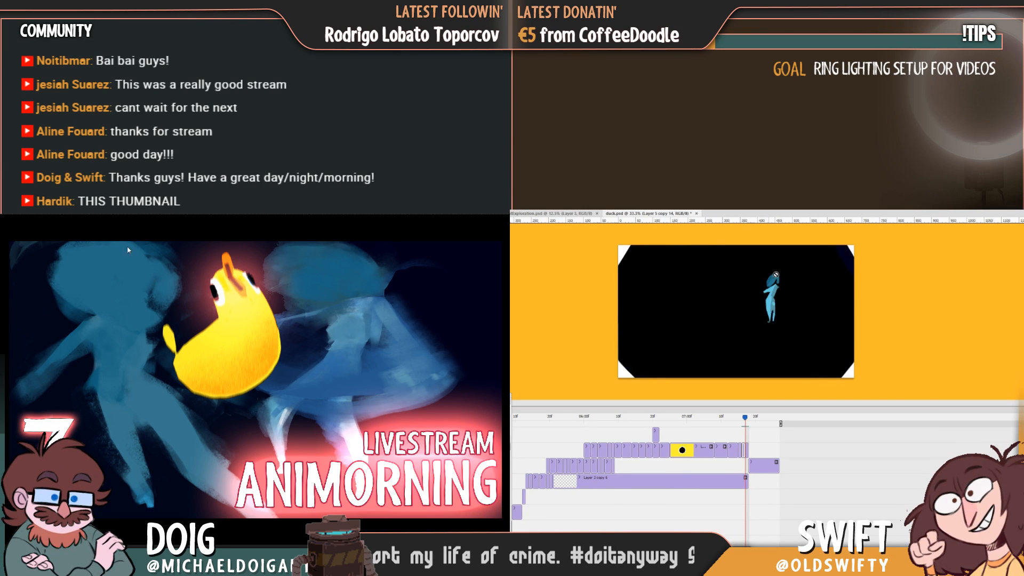
key("Left")
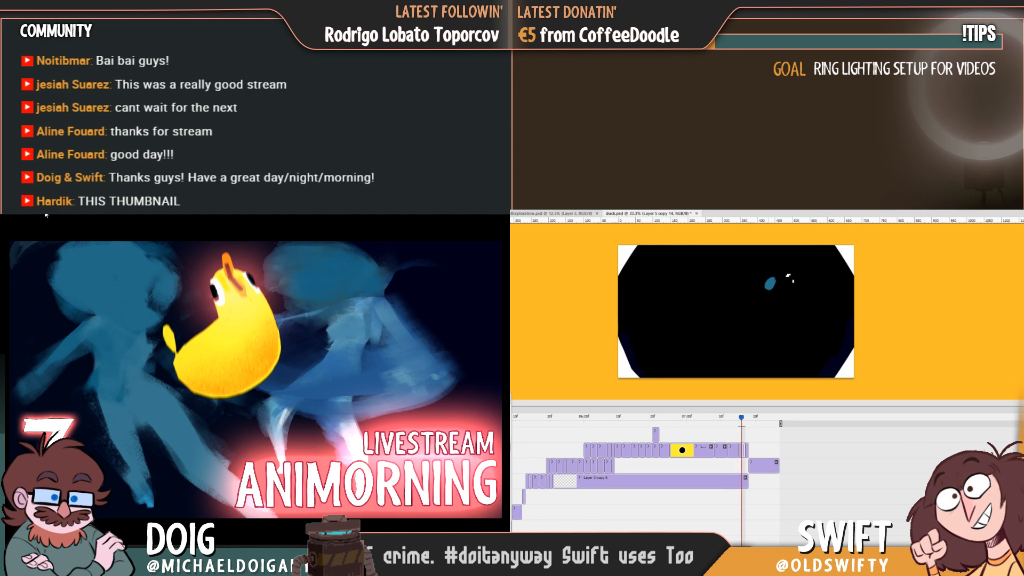
key("Right")
key("Left")
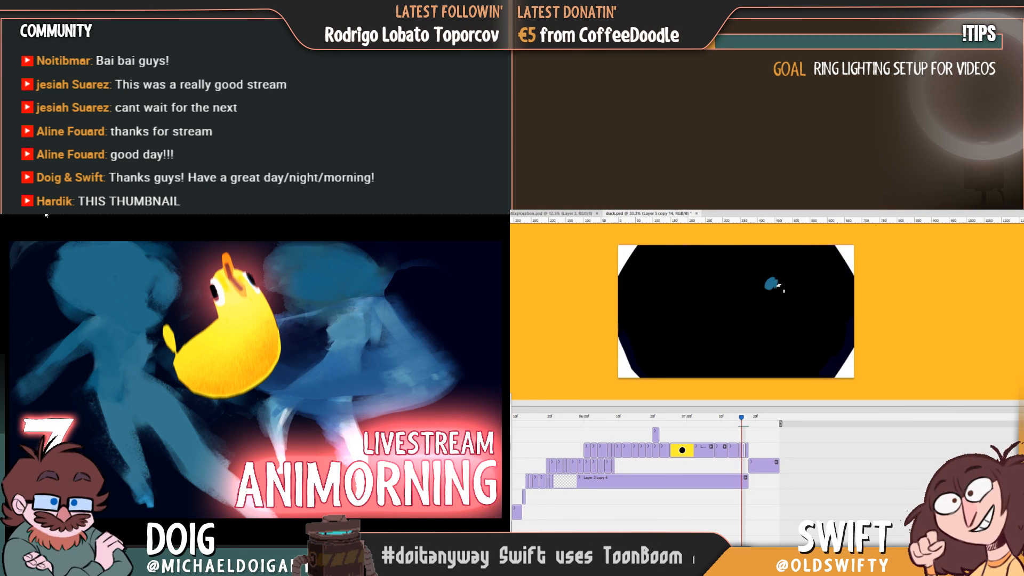
key("Right")
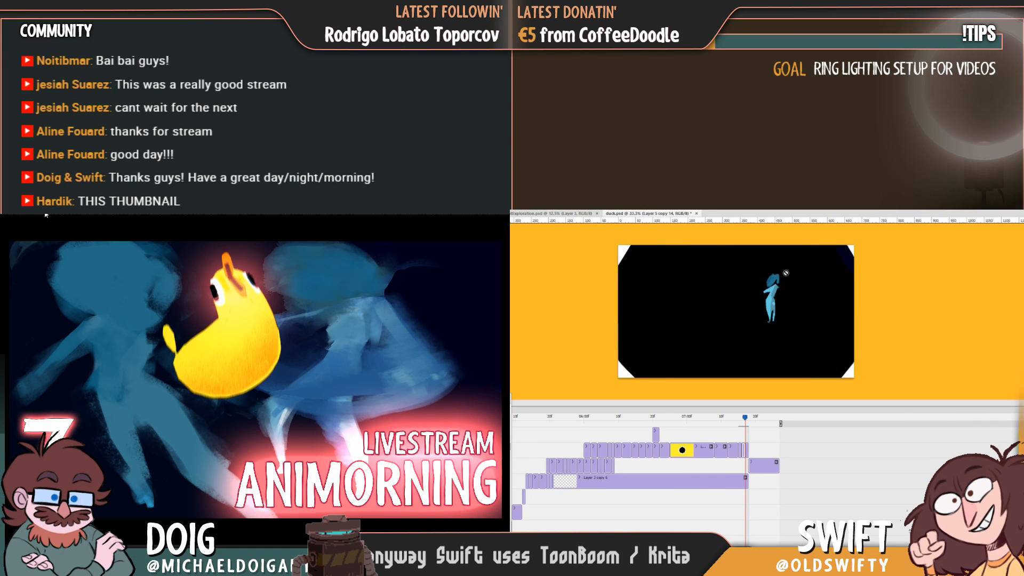
key("Left")
key("Right")
key("Left")
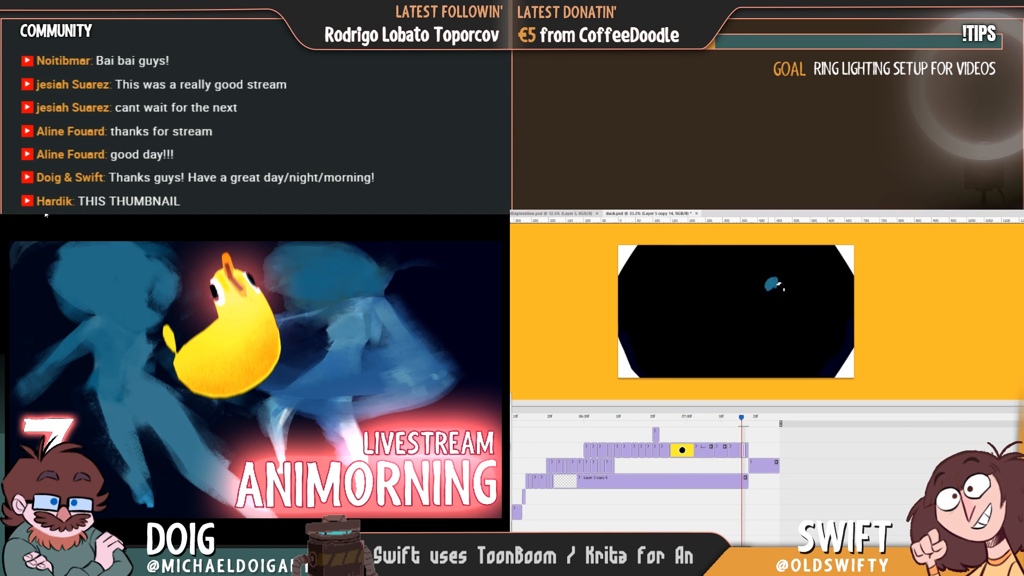
Refine the shape and shading of the figure's hair on Layer 5 copy 14 against the adjacent frames.
key("Left")
key("Right")
key("Right")
key("Left")
key("Left")
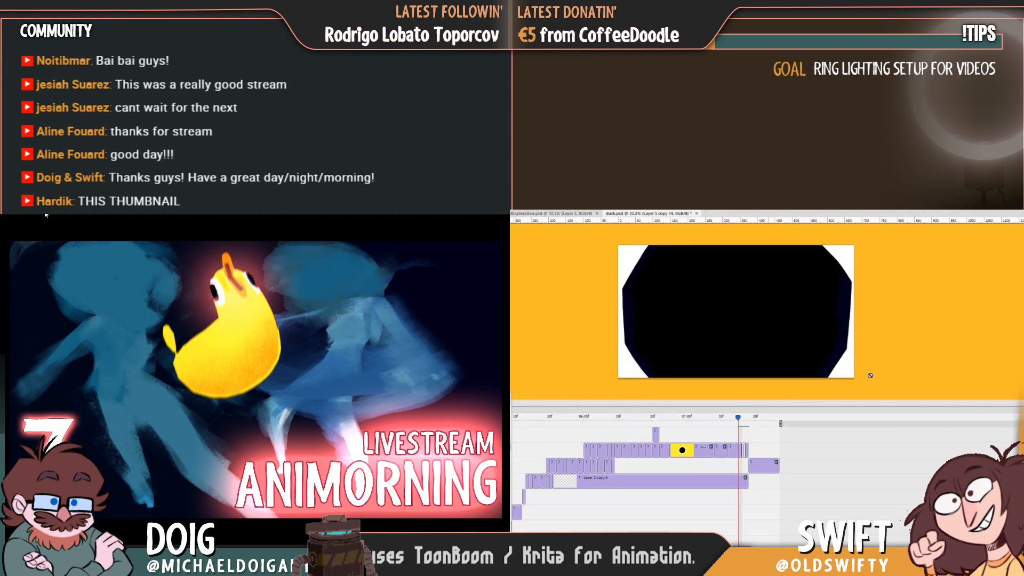
key("Right")
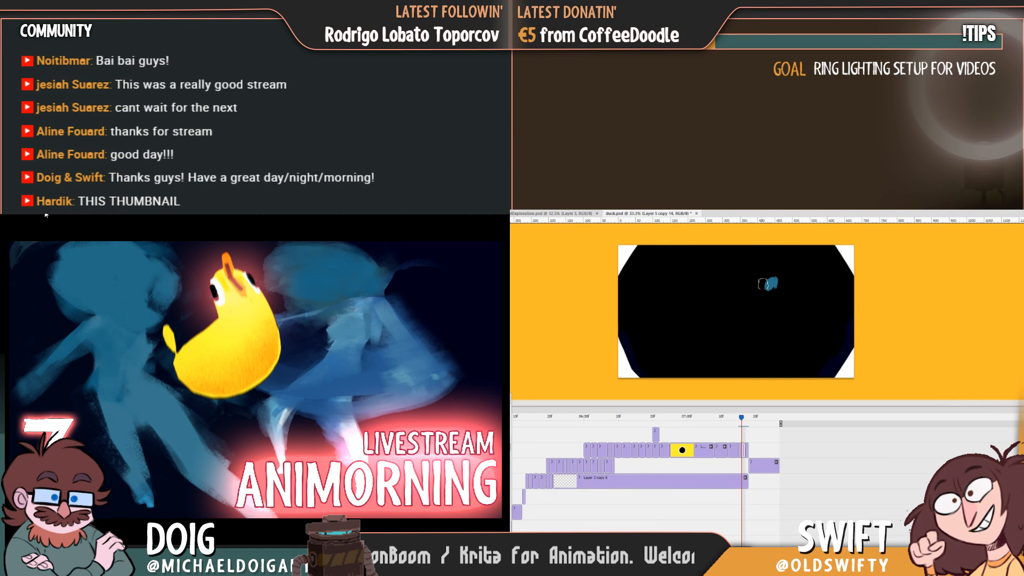
key("Right")
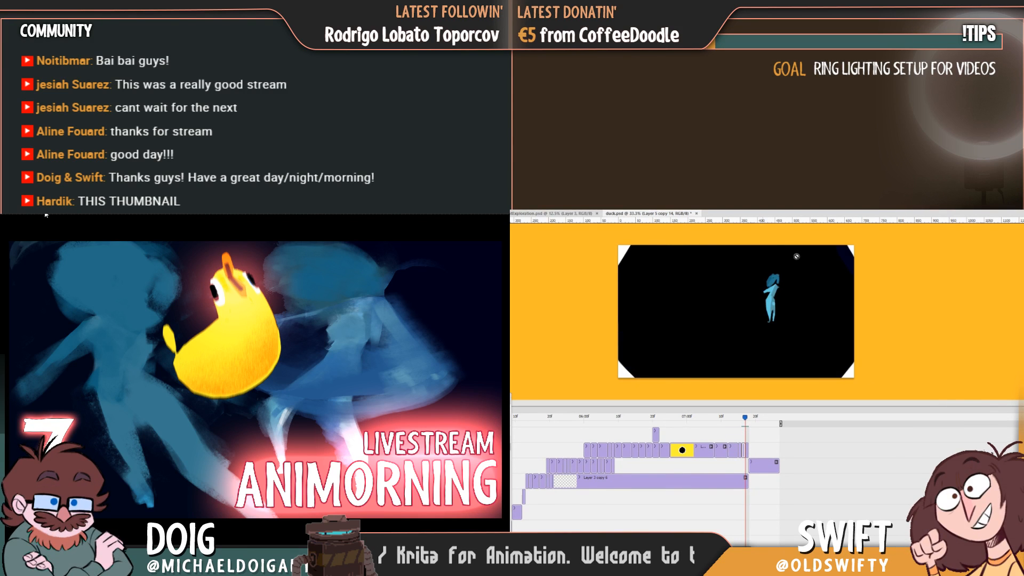
key("Left")
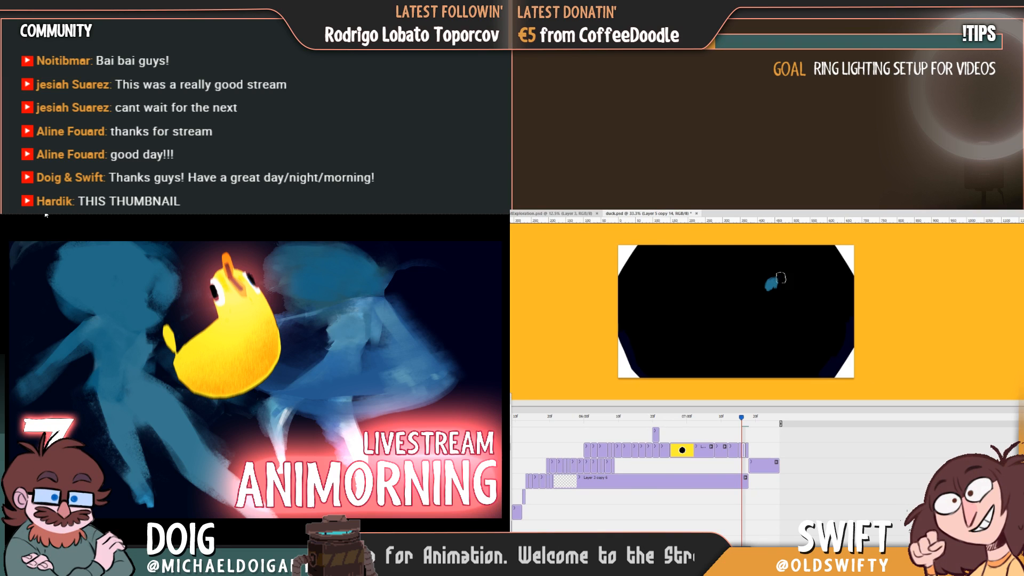
key("Right")
key("Left")
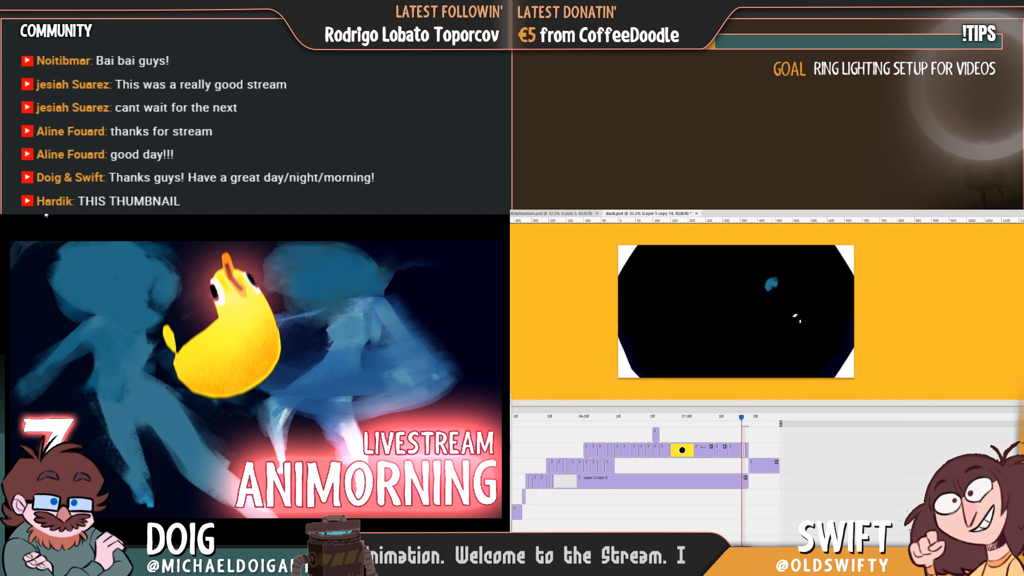
Paint the figure's light blue arm and shoulders below the hair, matching the pose in the following frames.
key("Right")
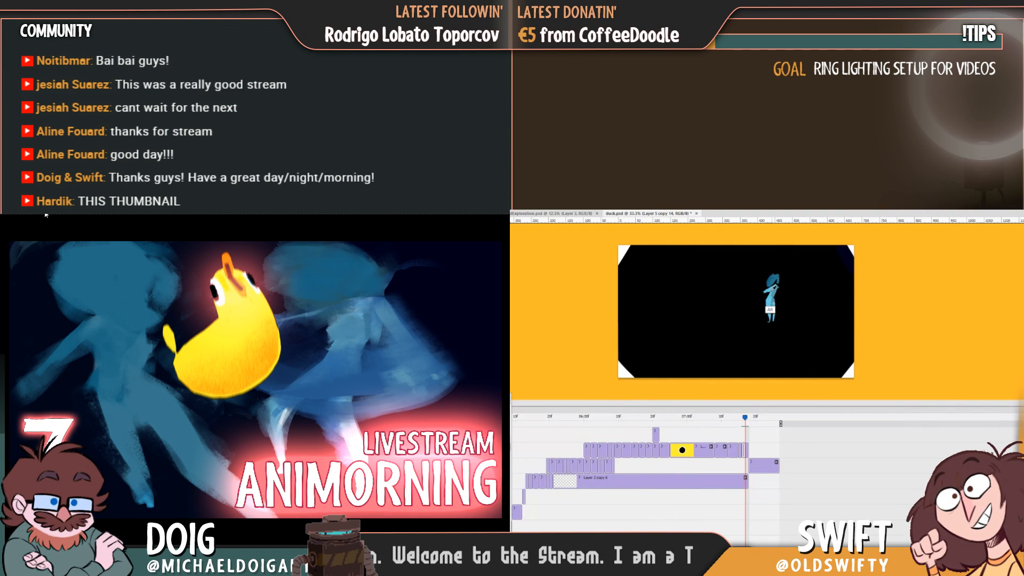
key("Right")
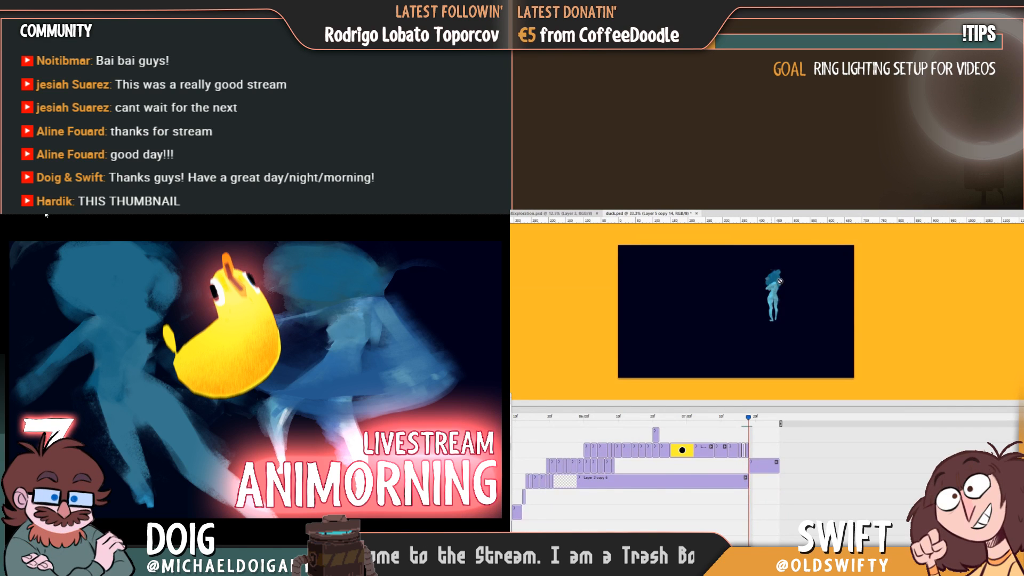
key("Left")
key("Left")
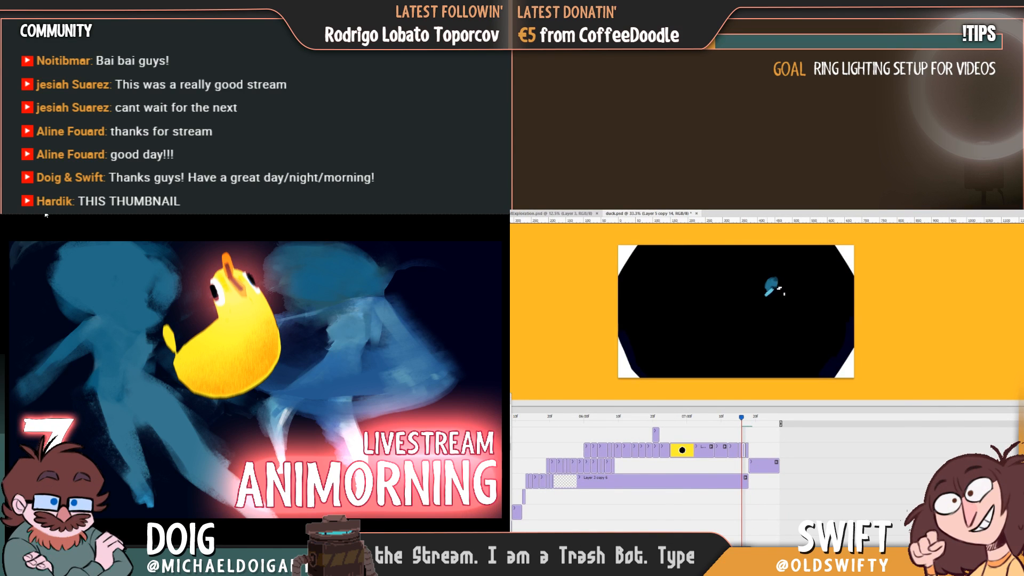
key("Right")
key("Left")
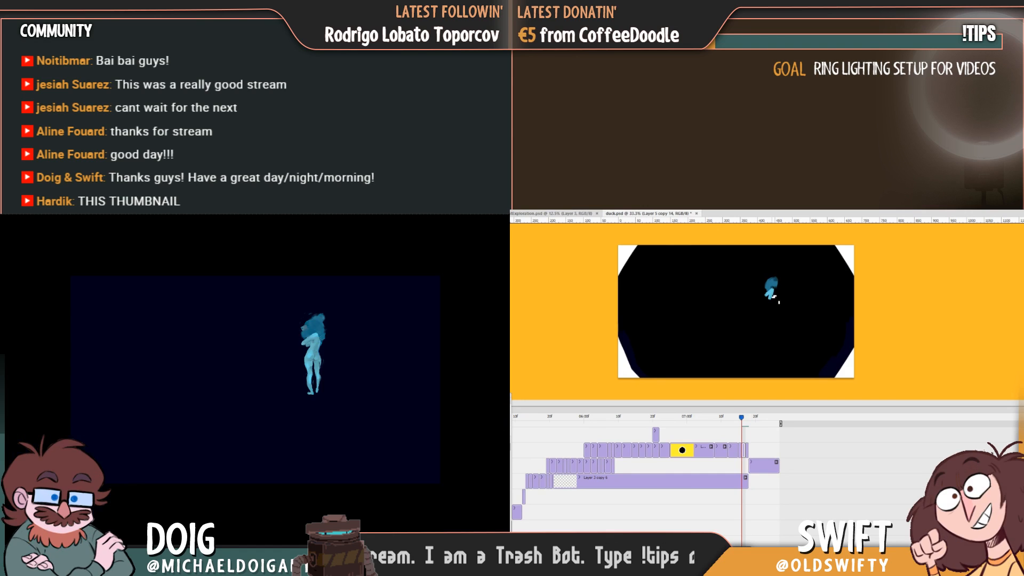
Paint the figure's light blue torso and upper legs below the arm on the same frame.
key("Right")
key("Left")
left_click_drag(768, 302, 772, 317)
key("Left")
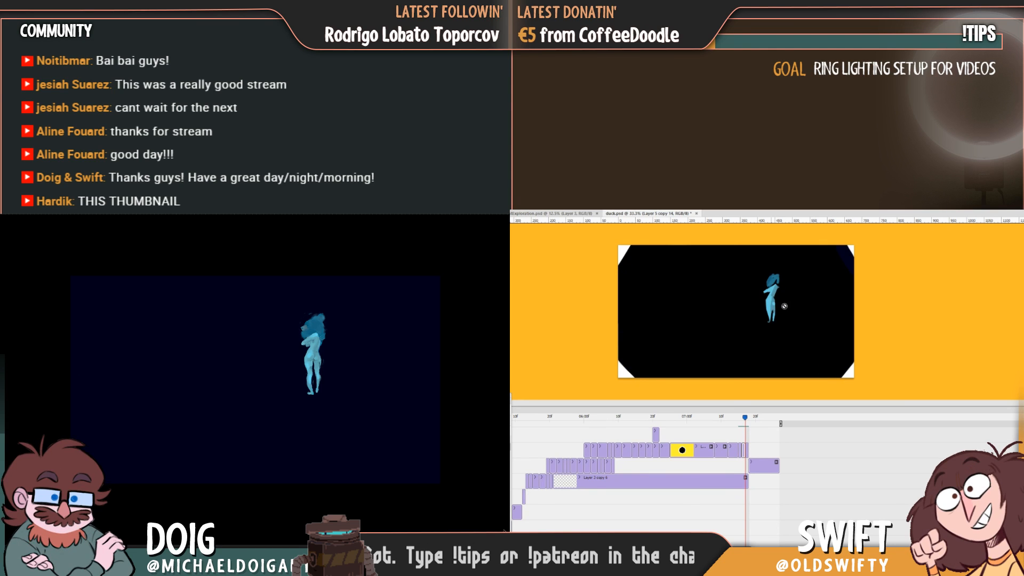
Compare the painted figure with the adjacent frames, and cancel converting the other document's timeline to a frame animation.
key("Right")
key("Right")
key("Left")
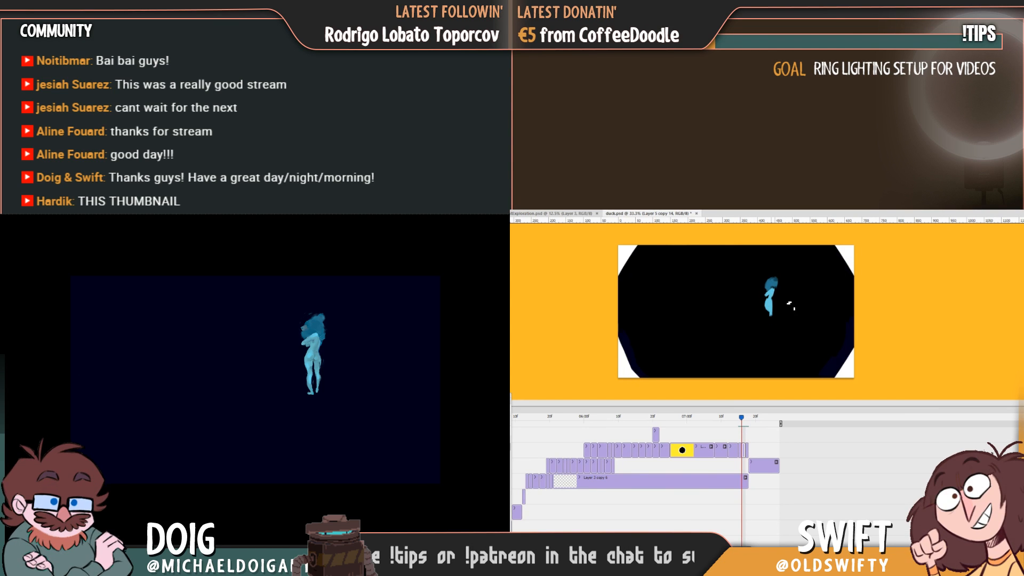
key("Right")
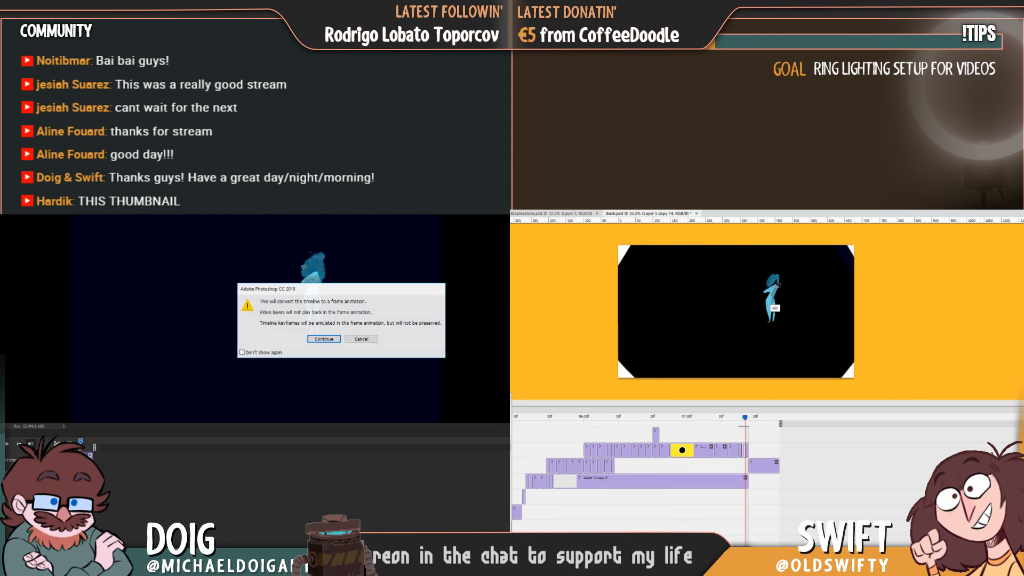
left_click(361, 339)
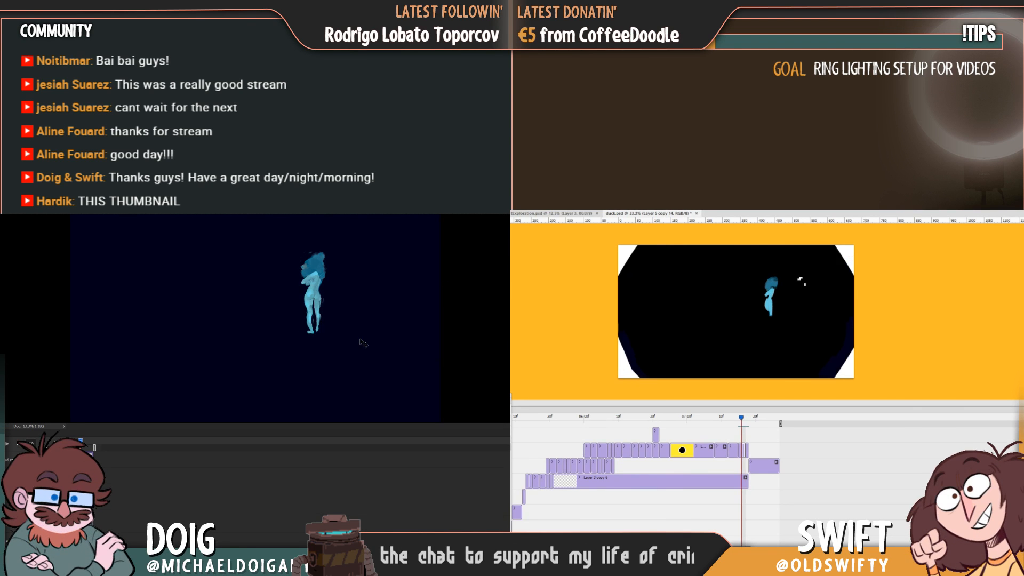
Touch up the figure's crossed arm and upper torso on Layer 5 copy 14, checking the pose against the following frame.
left_click_drag(772, 298, 775, 289)
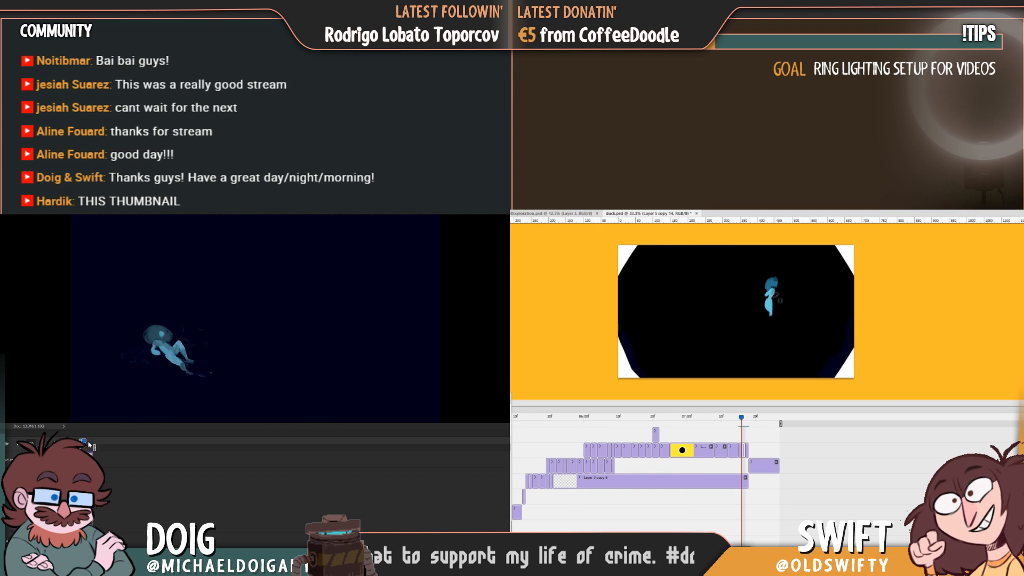
key("Left")
key("Right")
key("Right")
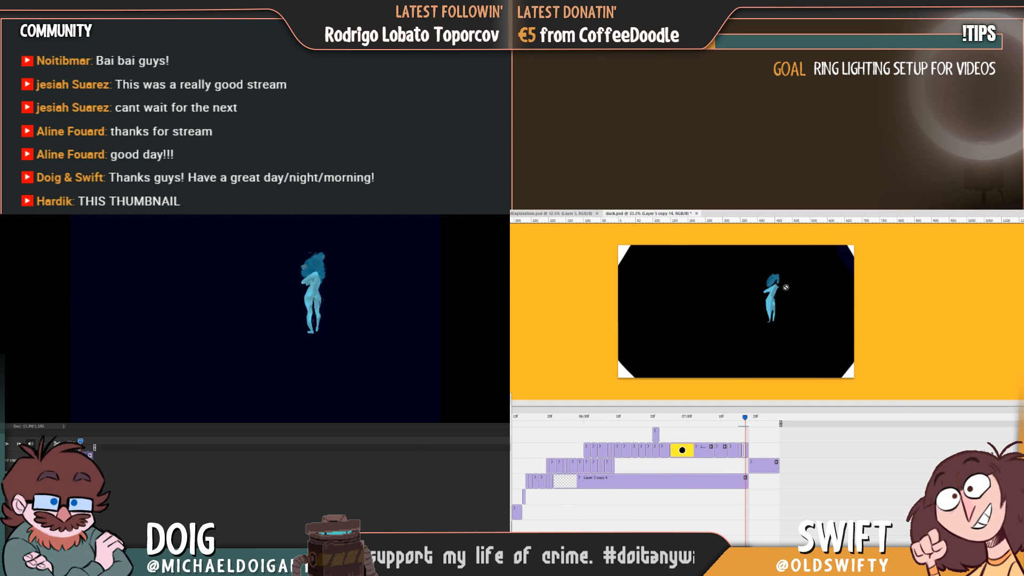
key("Left")
key("Right")
key("Left")
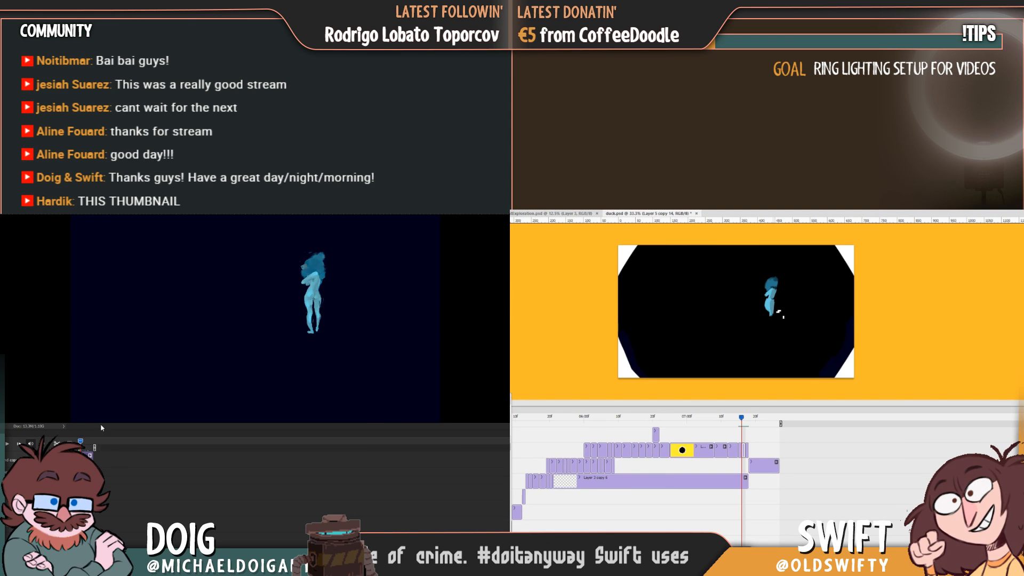
Paint the figure's light blue lower legs below the thighs, following the pose in the next frame.
key("Right")
key("Left")
key("Right")
key("Left")
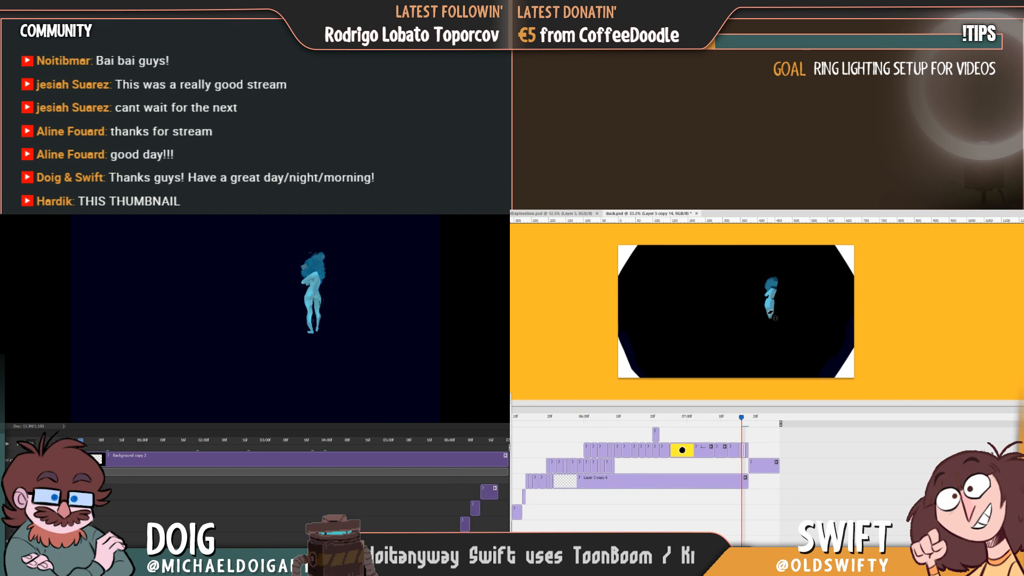
key("Right")
key("Left")
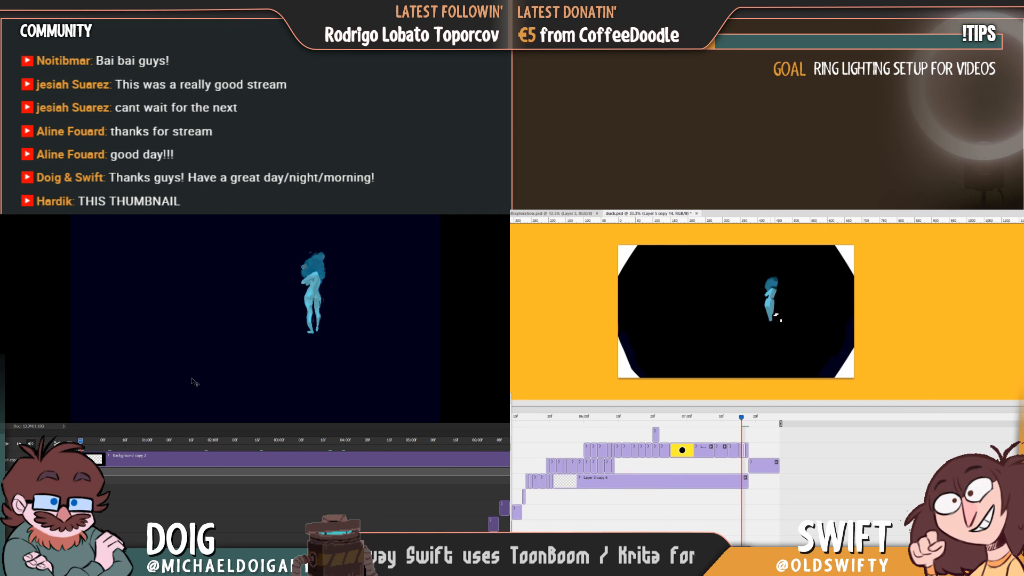
key("Right")
key("Left")
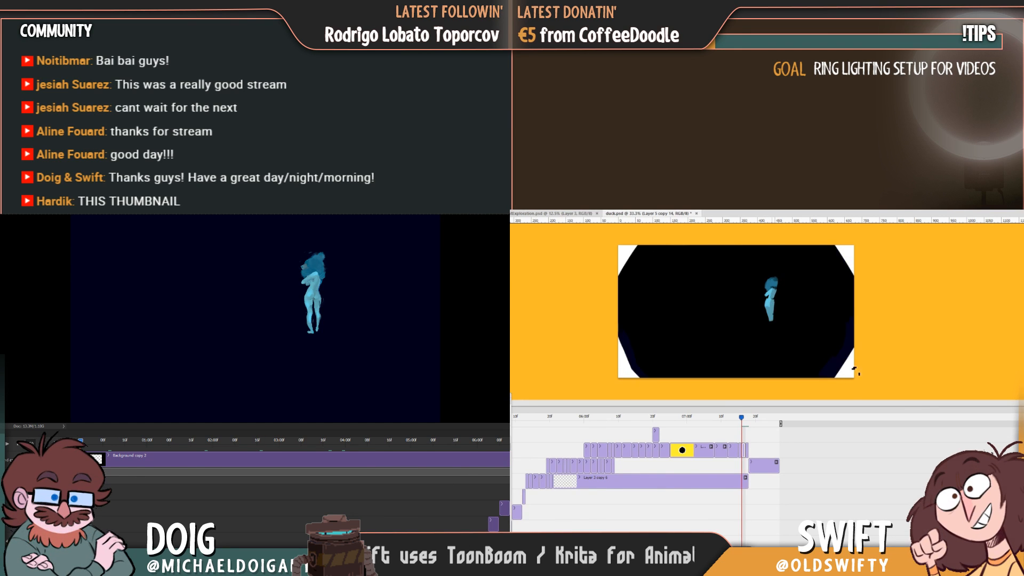
Shape the figure's calves and feet, extending and tapering them to match the following frame.
key("Right")
key("Left")
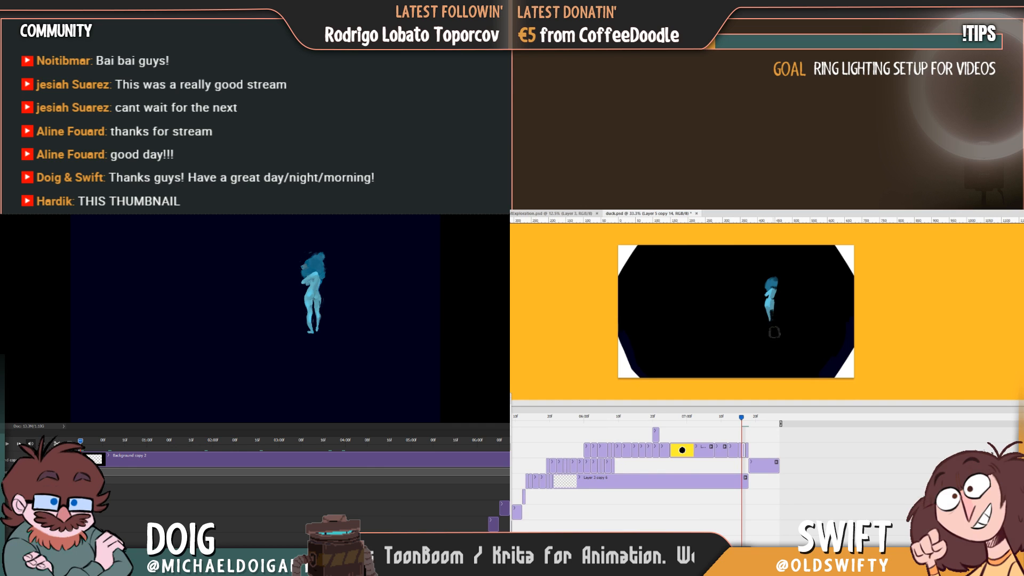
key("Right")
key("Left")
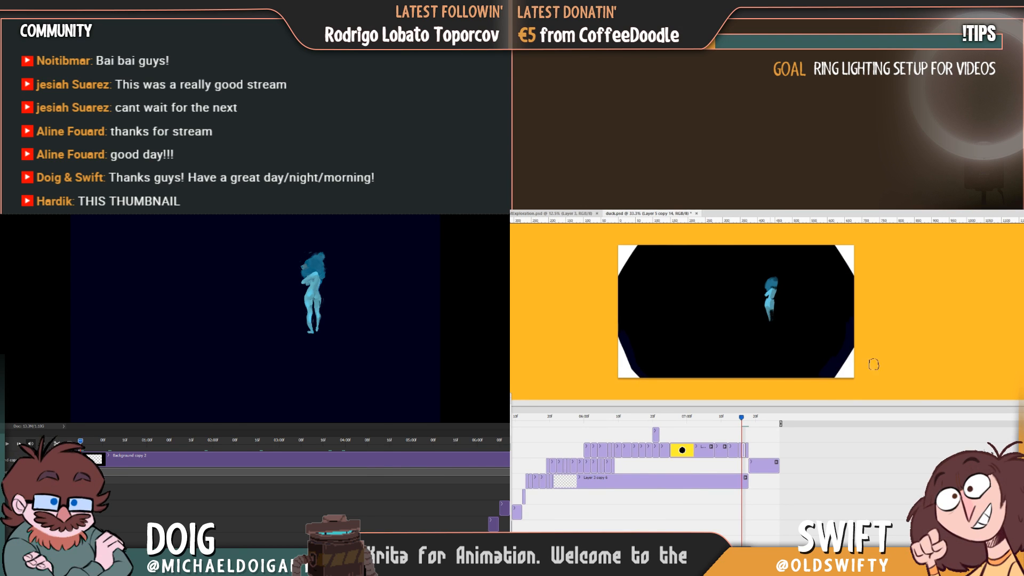
key("Right")
key("Left")
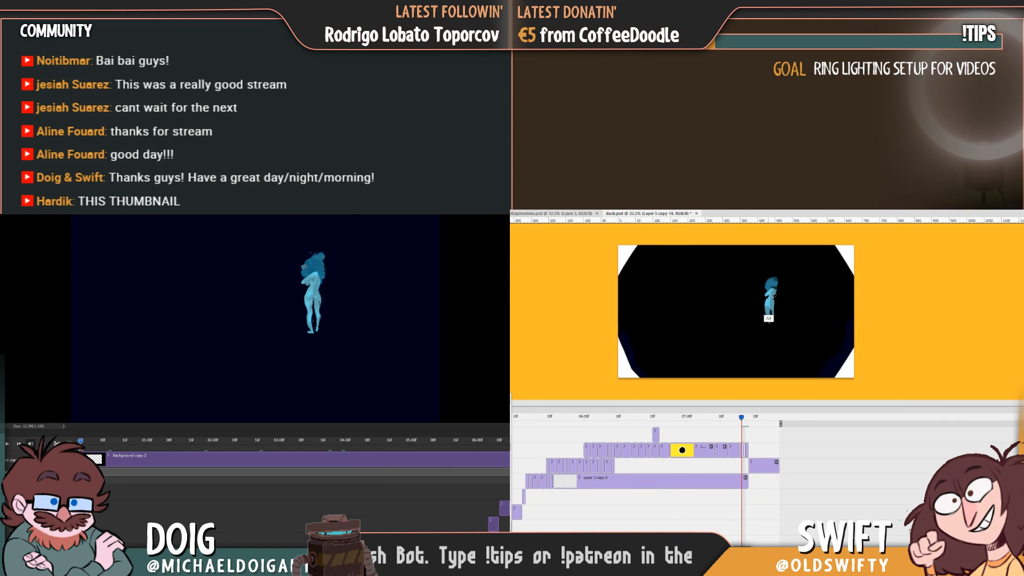
key("Right")
key("Left")
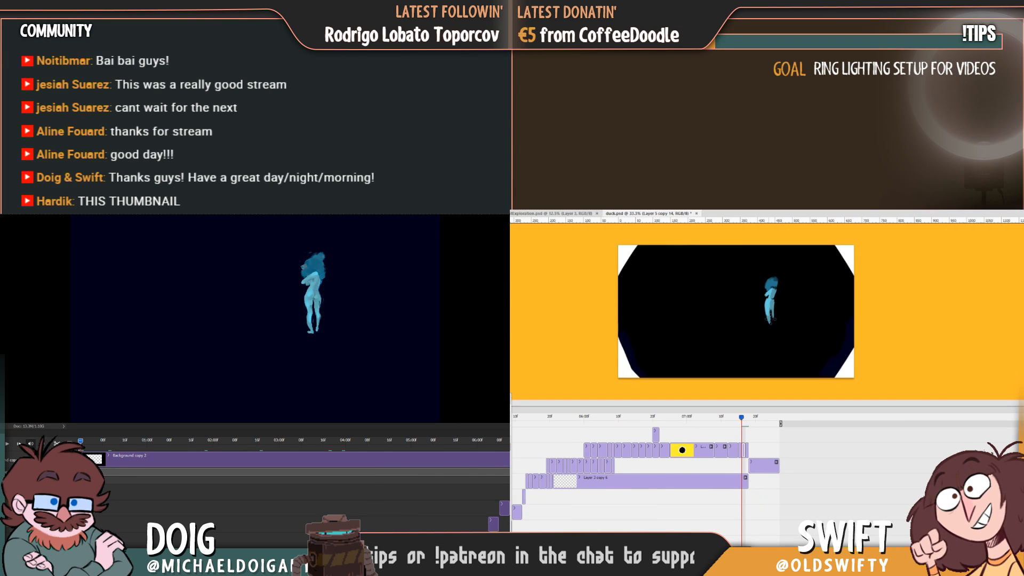
Compare the figure with the neighbouring frames and try to erase beside it on the following frame.
key("Left")
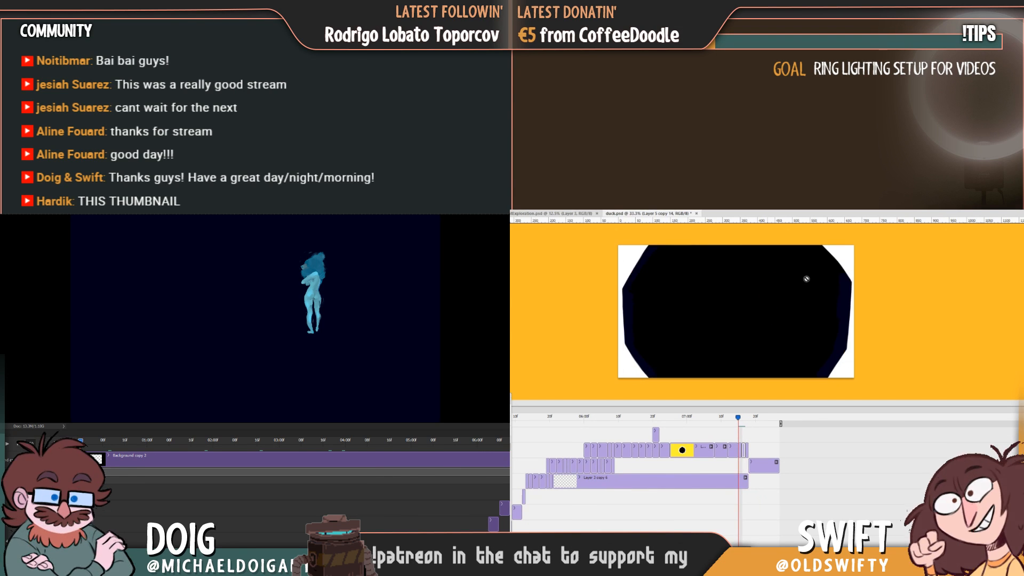
key("Right")
key("Right")
key("Left")
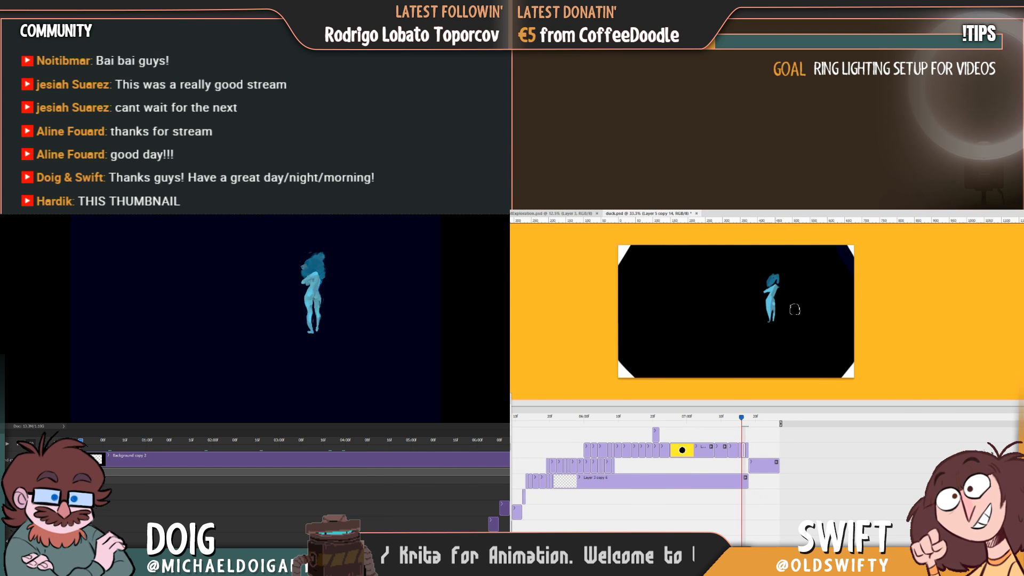
left_click(792, 315)
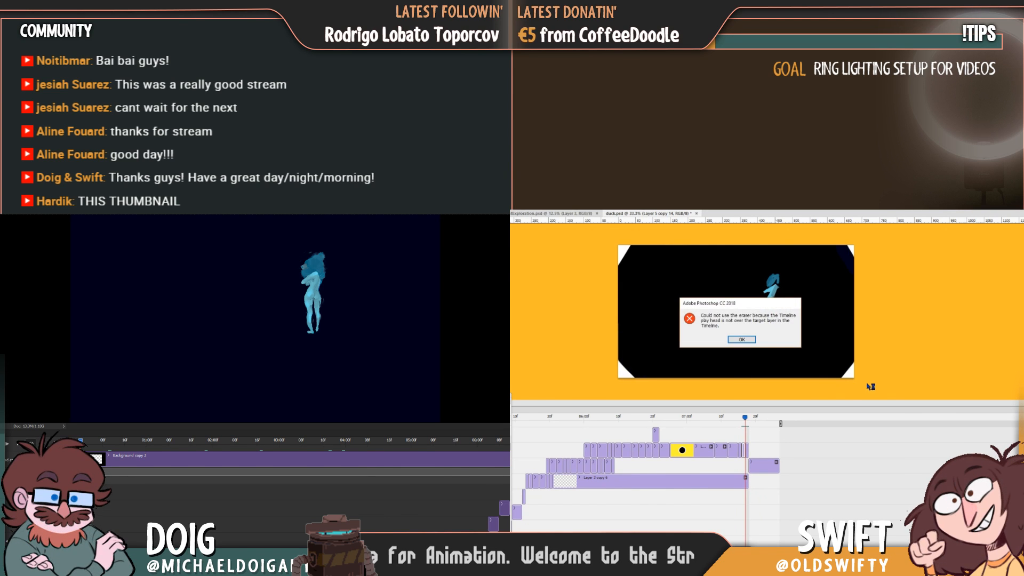
left_click(741, 340)
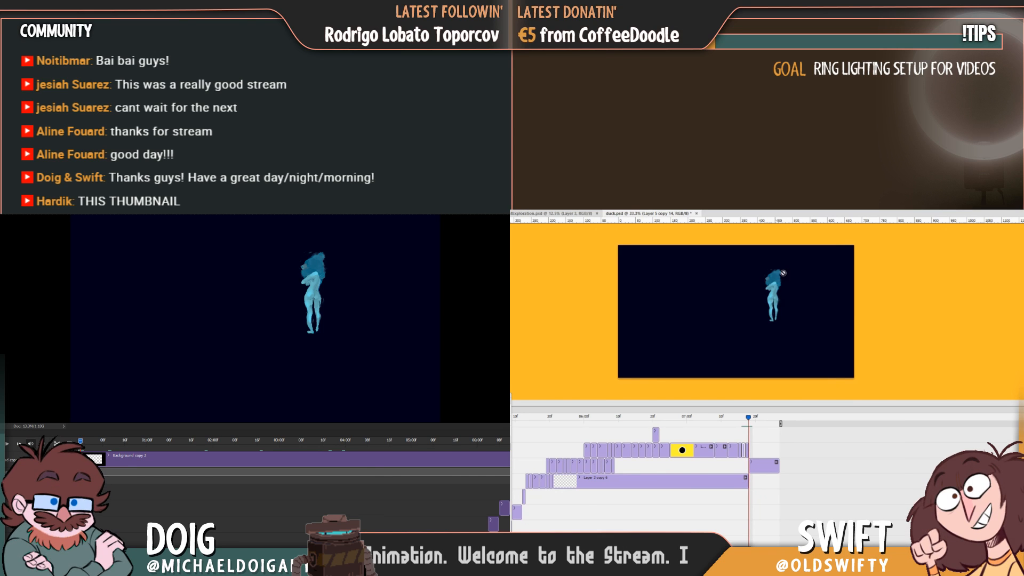
key("Left")
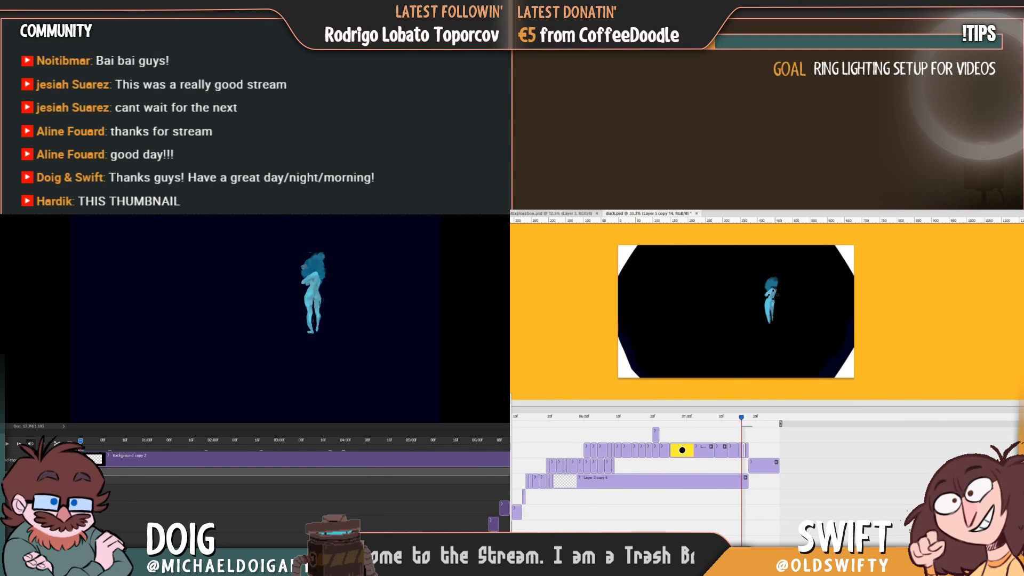
Refine the shading around the figure's crossed arm and chest, checking it against the adjacent frames.
left_click(769, 292, "alt")
key("Right")
key("Left")
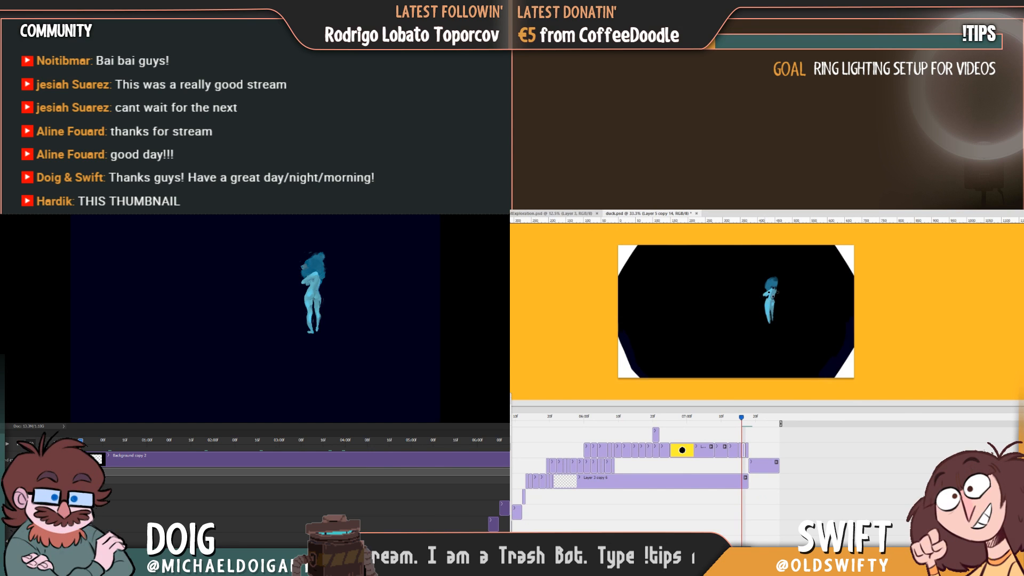
key("Left")
key("Right")
key("Right")
key("Left")
key("Right")
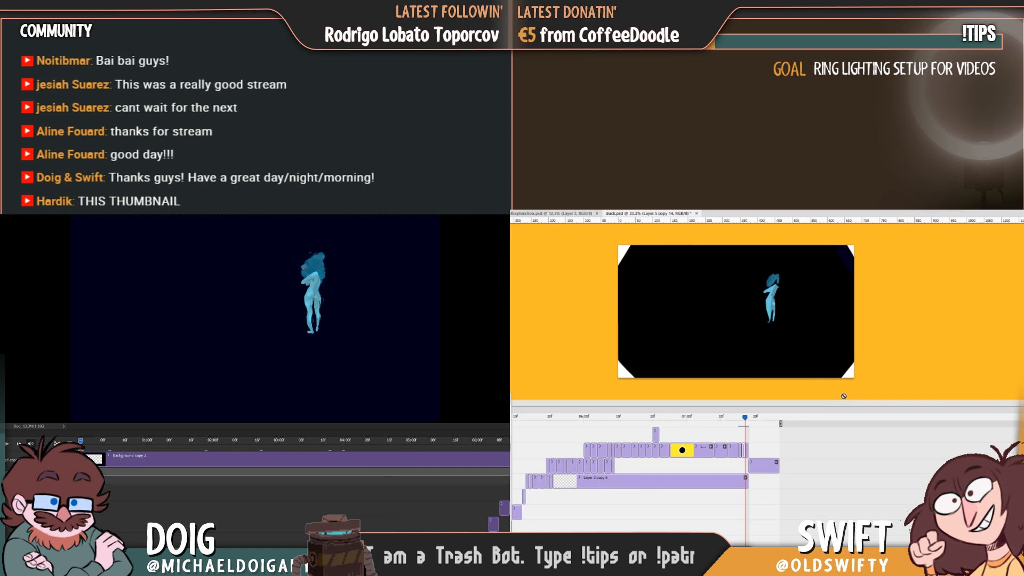
key("Left")
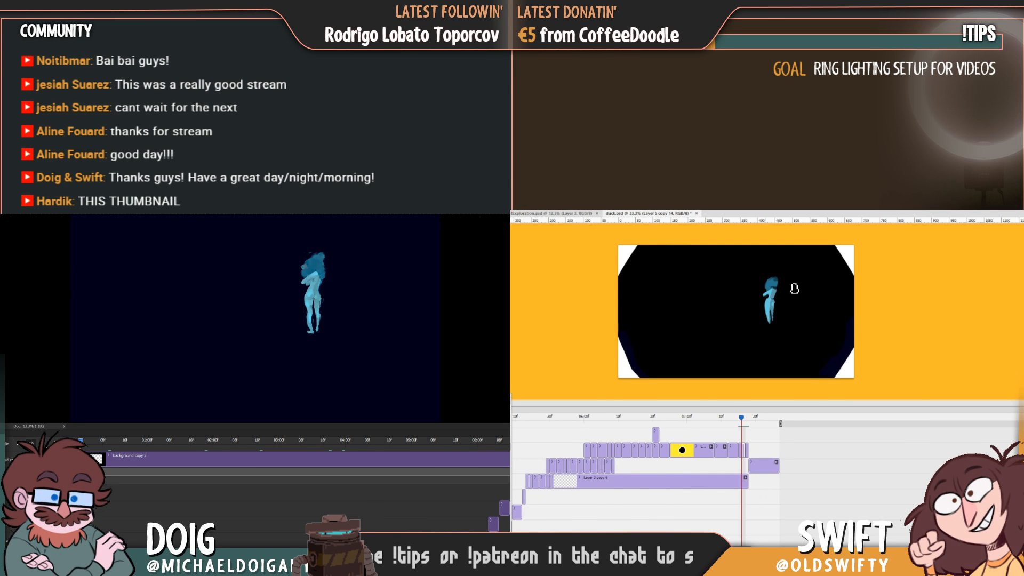
key("Right")
key("Left")
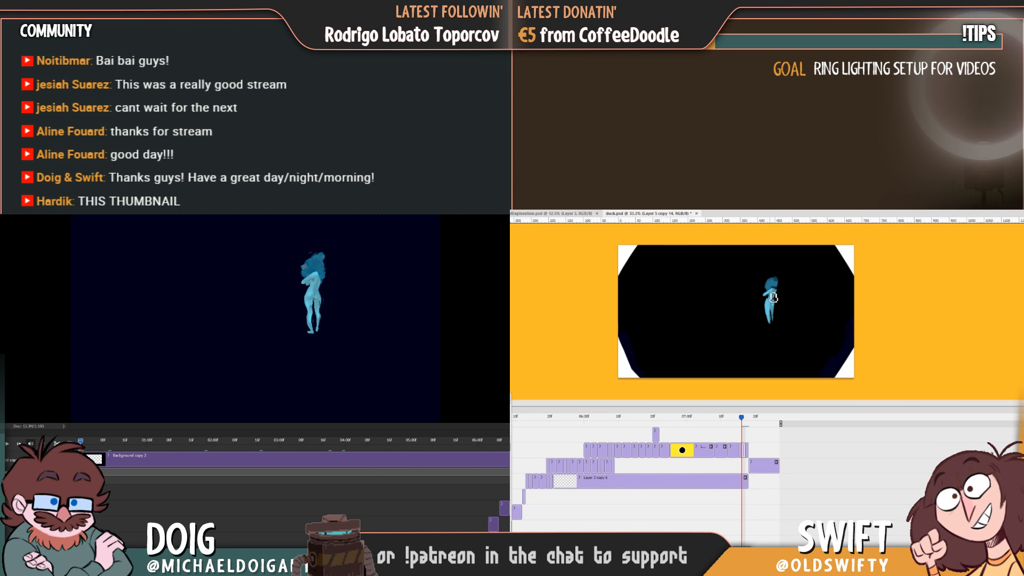
Flip repeatedly between this frame and the following one to examine how the figure's arm and torso move.
key("Right")
key("Left")
key("Right")
key("Left")
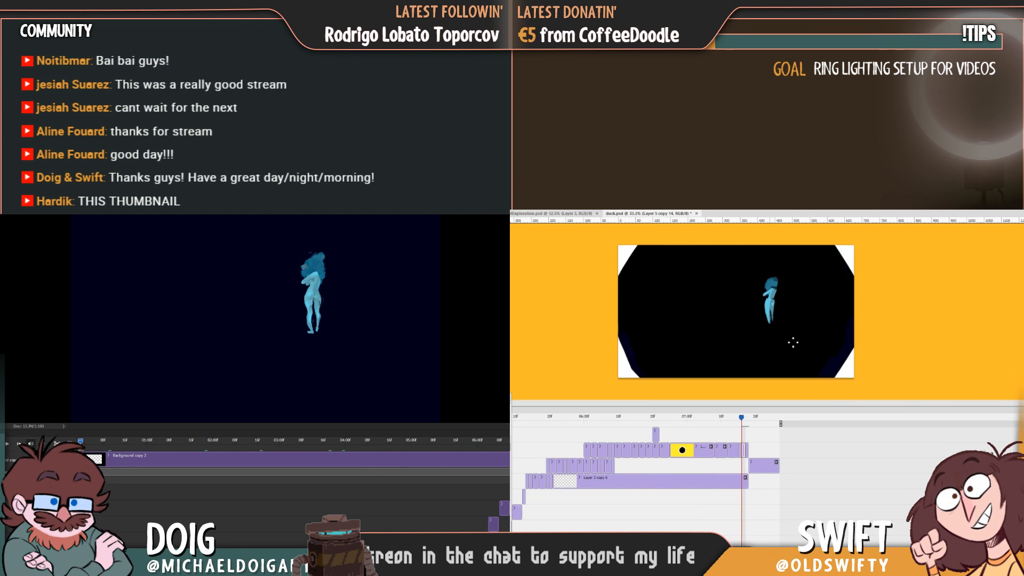
key("Right")
key("Left")
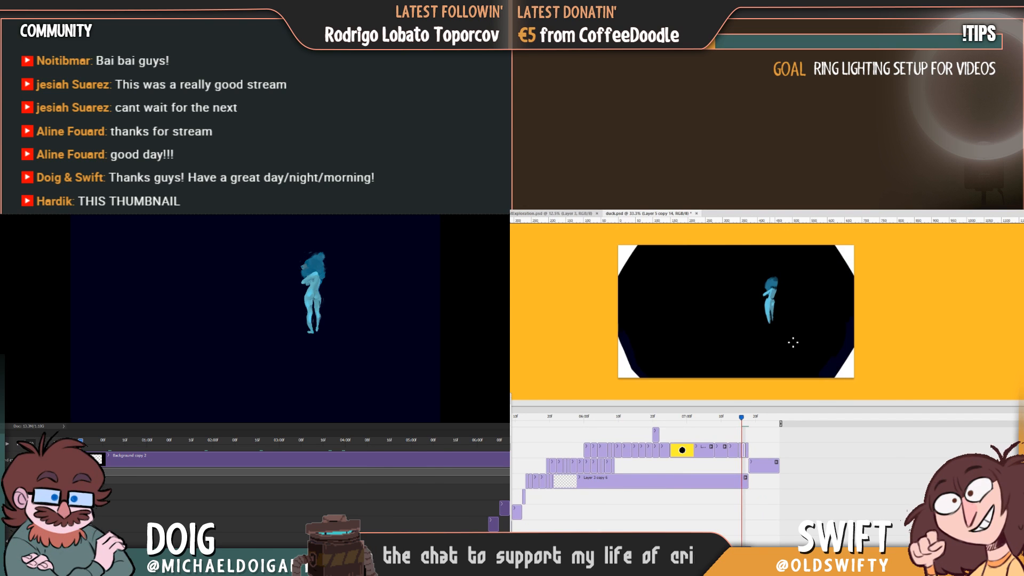
key("Right")
key("Left")
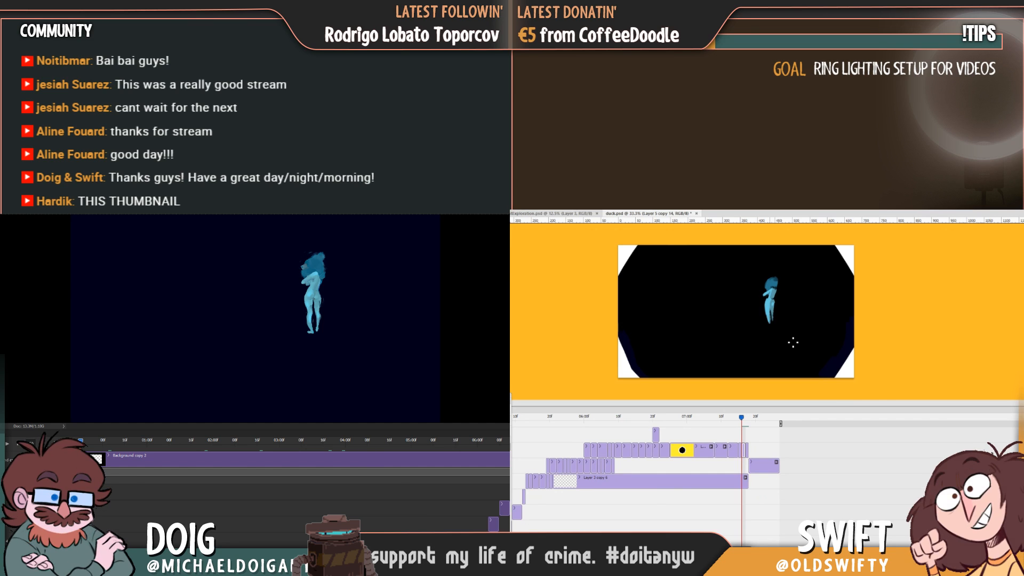
key("Right")
key("Left")
key("Right")
key("Left")
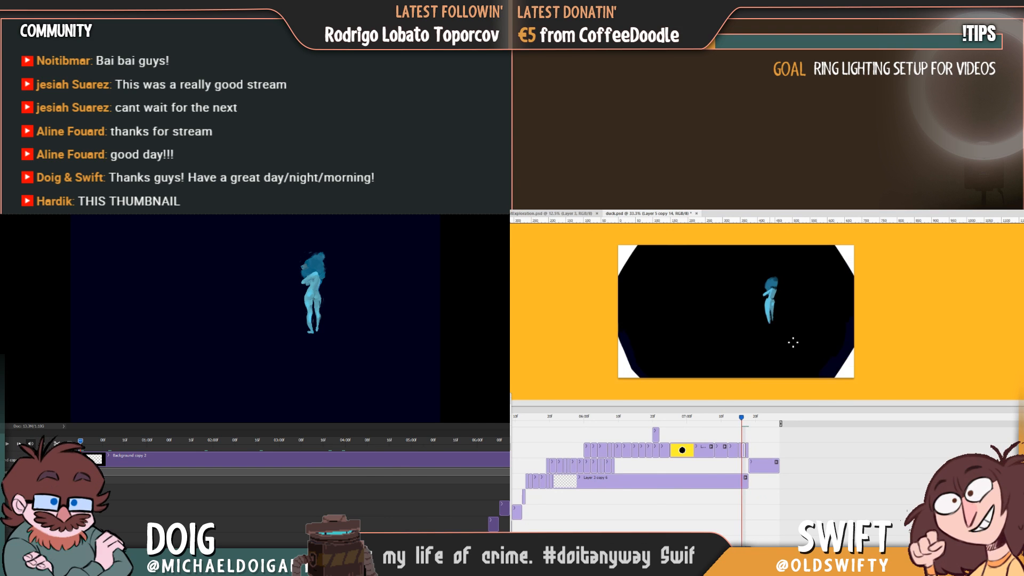
key("Right")
key("Left")
key("Right")
key("Left")
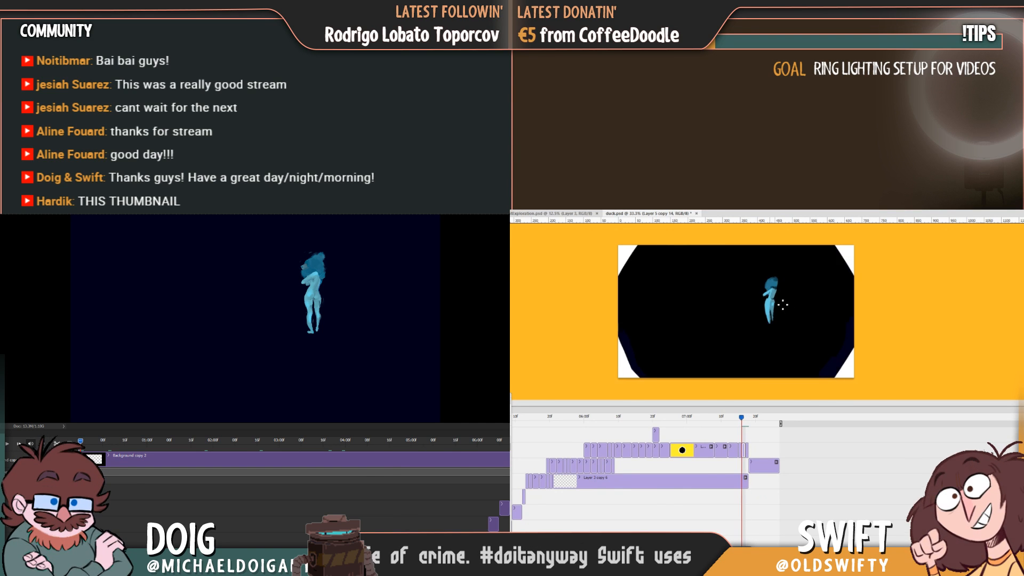
Touch up the figure's thighs and lower legs on Layer 5 copy 14, checking against the following frame.
left_click(765, 306, "alt")
left_click(774, 316, "alt")
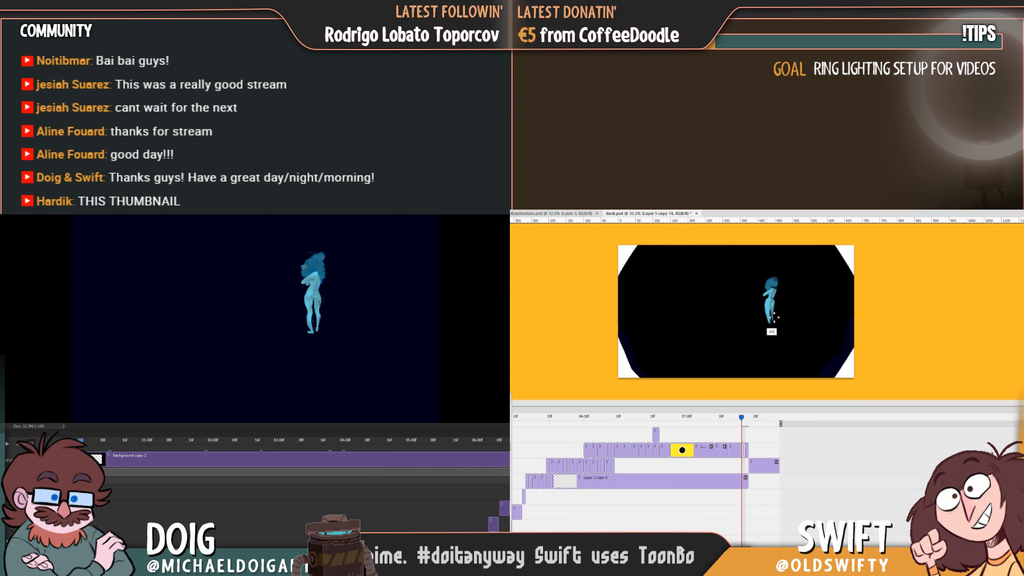
key("Right")
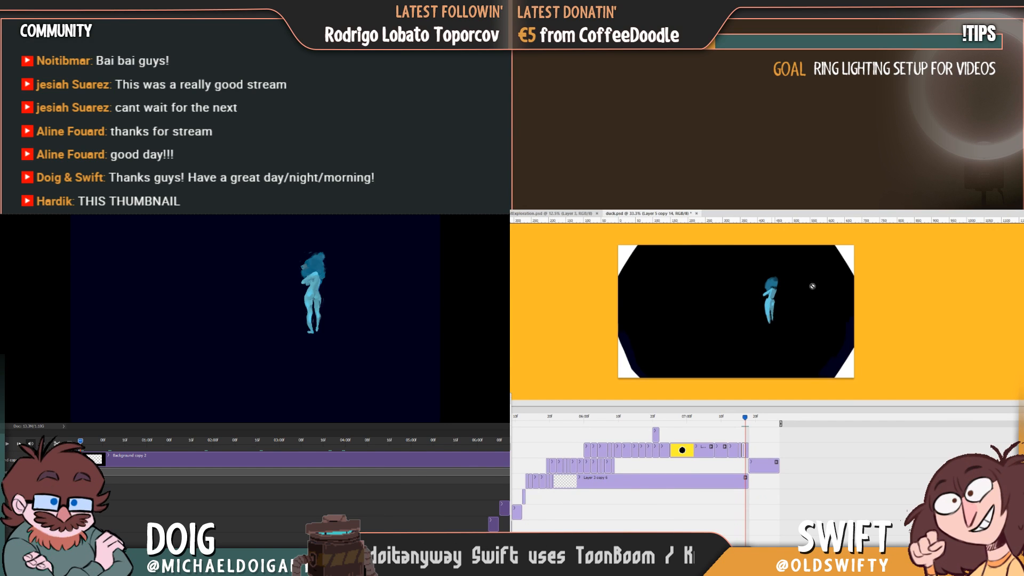
key("Left")
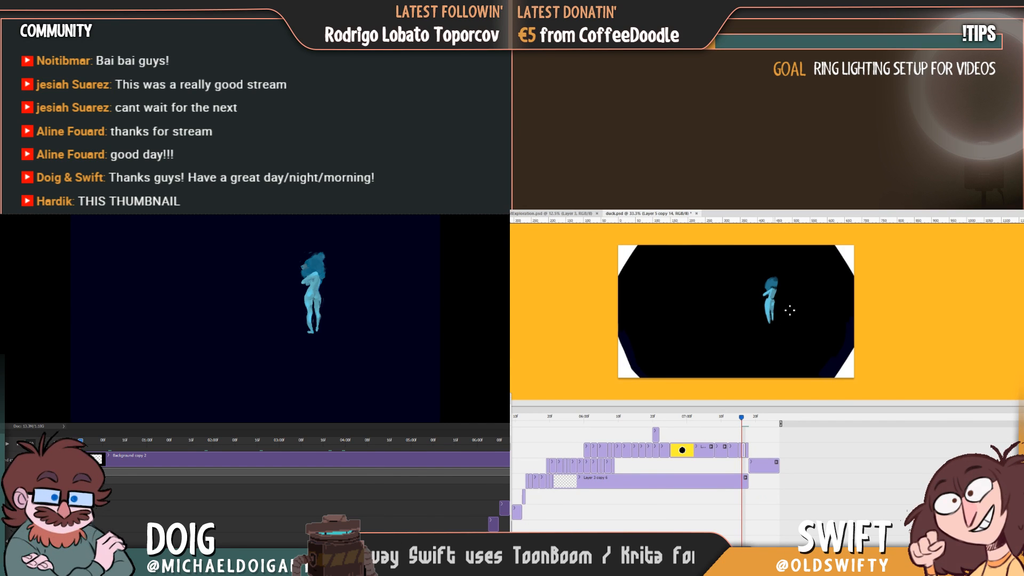
Examine the motion of the whole figure across the previous, current and following frames.
key("Right")
key("Left")
key("Right")
key("Left")
key("Right")
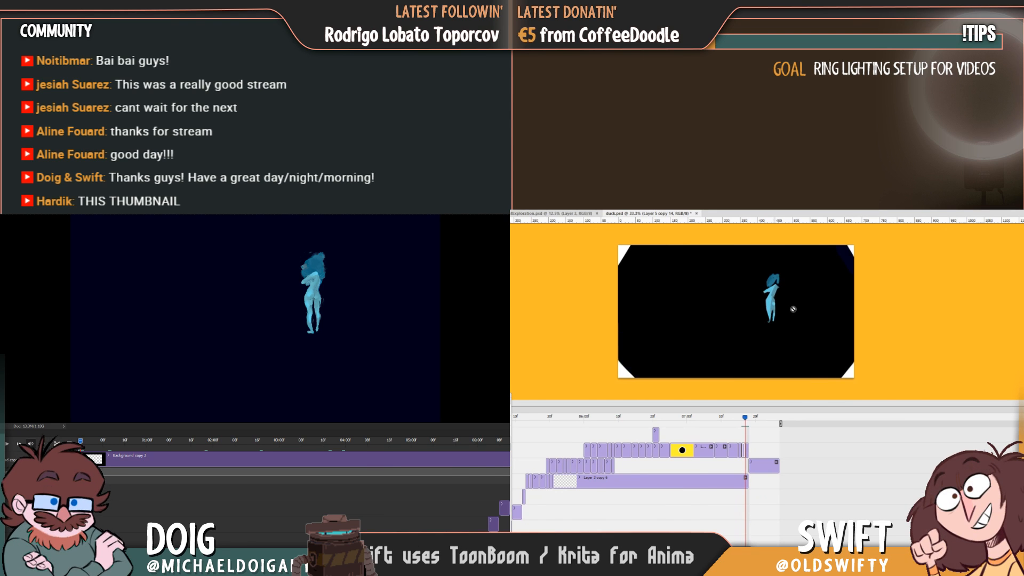
key("Left")
key("Right")
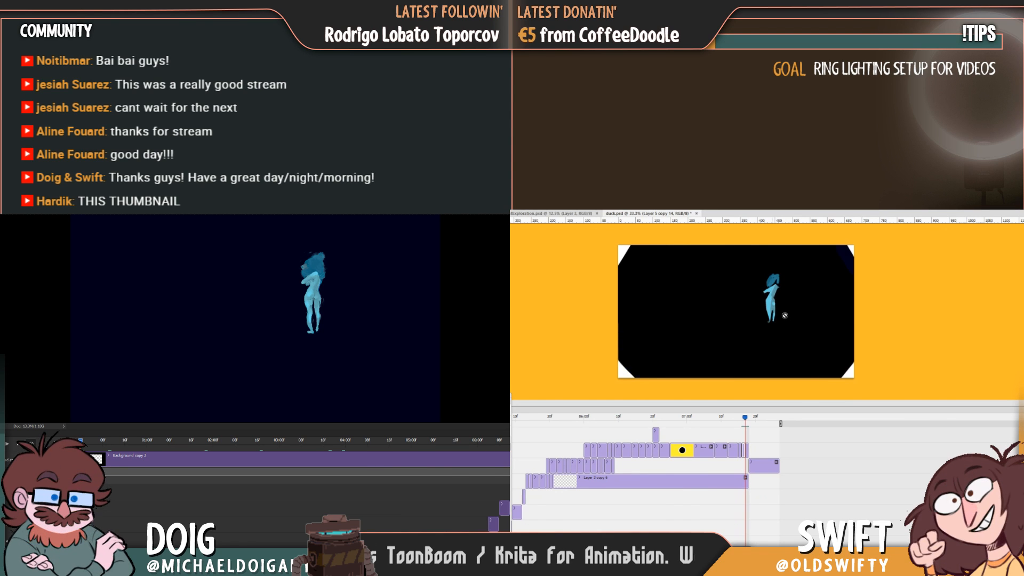
key("Left")
key("Right")
key("Left")
key("Right")
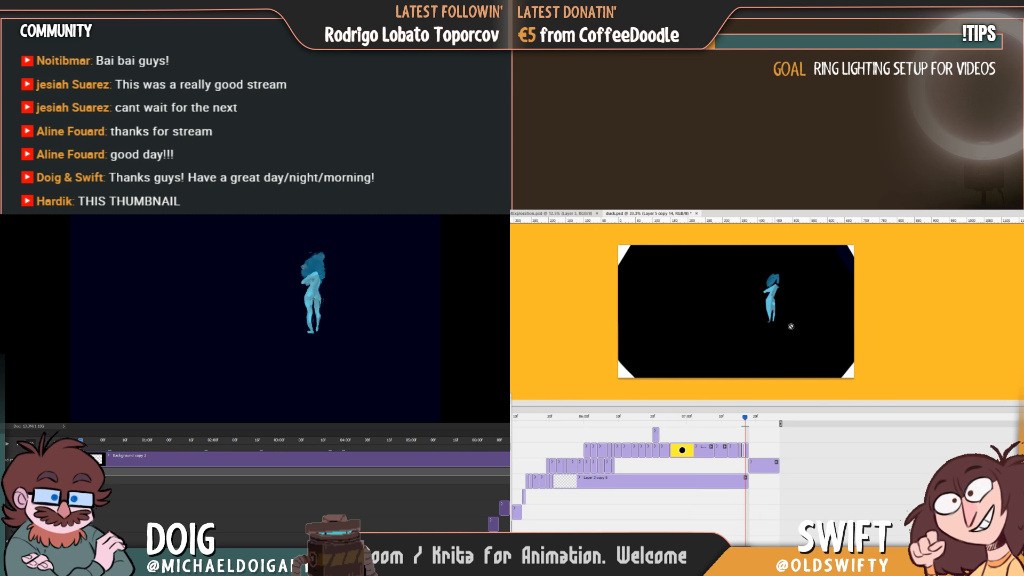
key("Left")
key("Right")
key("Left")
key("Left")
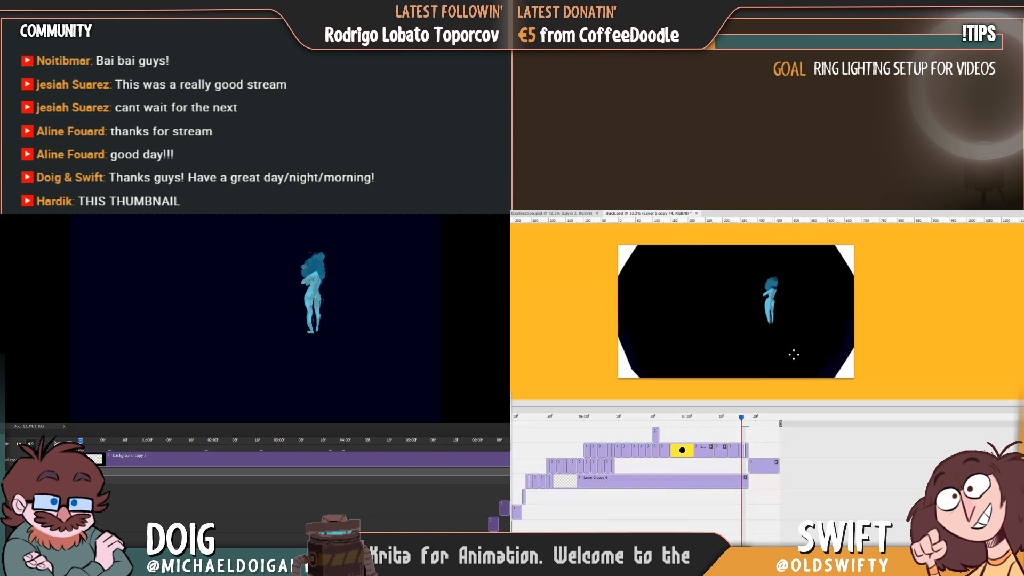
key("Right")
key("Right")
key("Left")
key("Left")
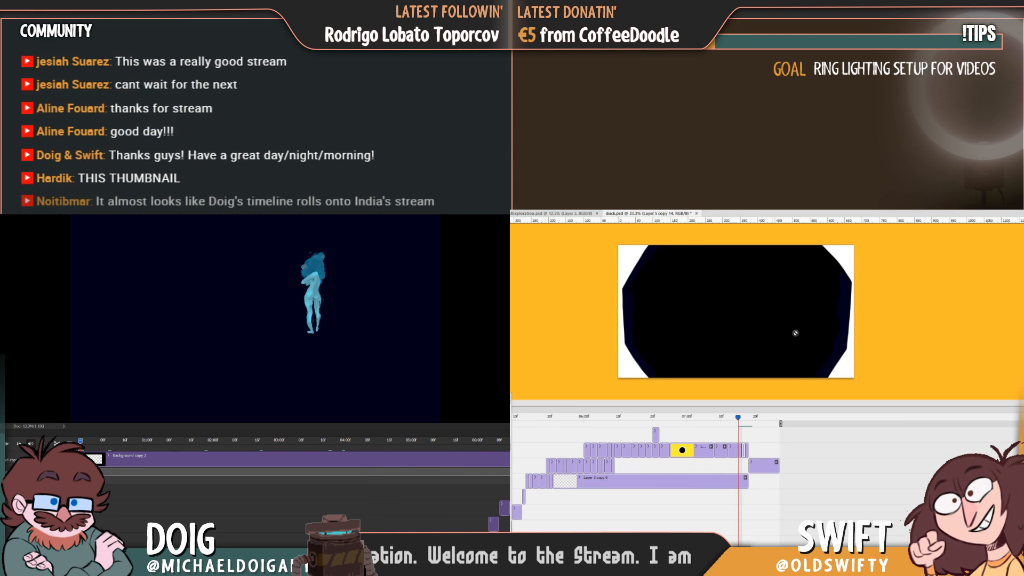
key("Right")
key("Right")
Adjust the edge of the figure's arm below the hair to match the pose in the following frames.
key("Right")
key("Left")
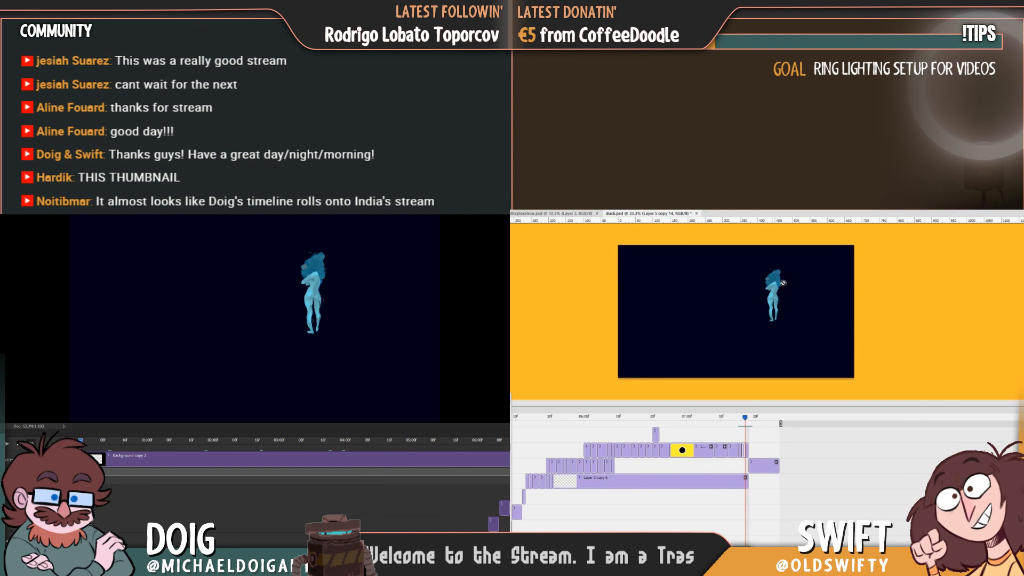
key("Right")
key("Left")
key("Left")
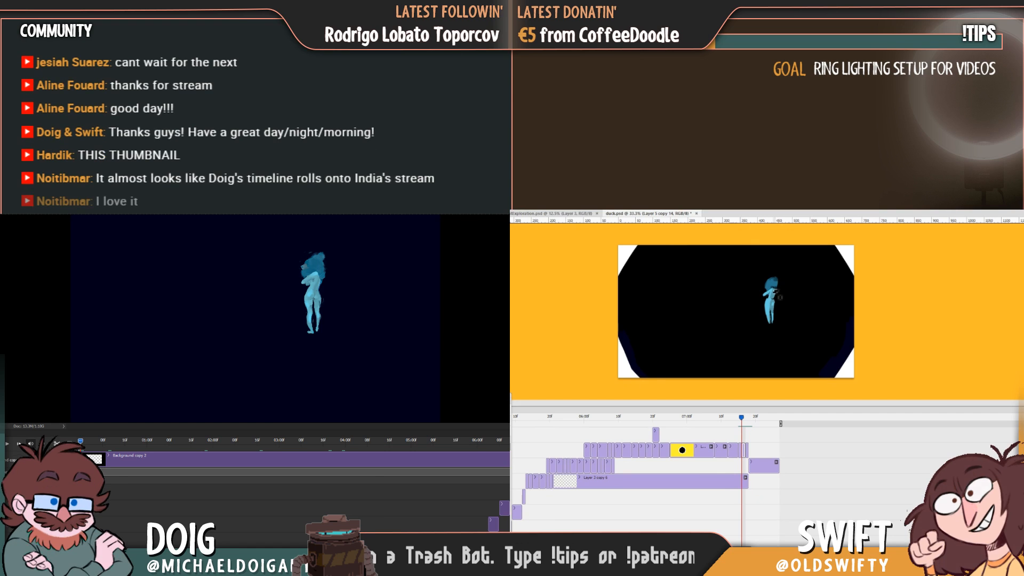
key("Right")
key("Right")
key("Left")
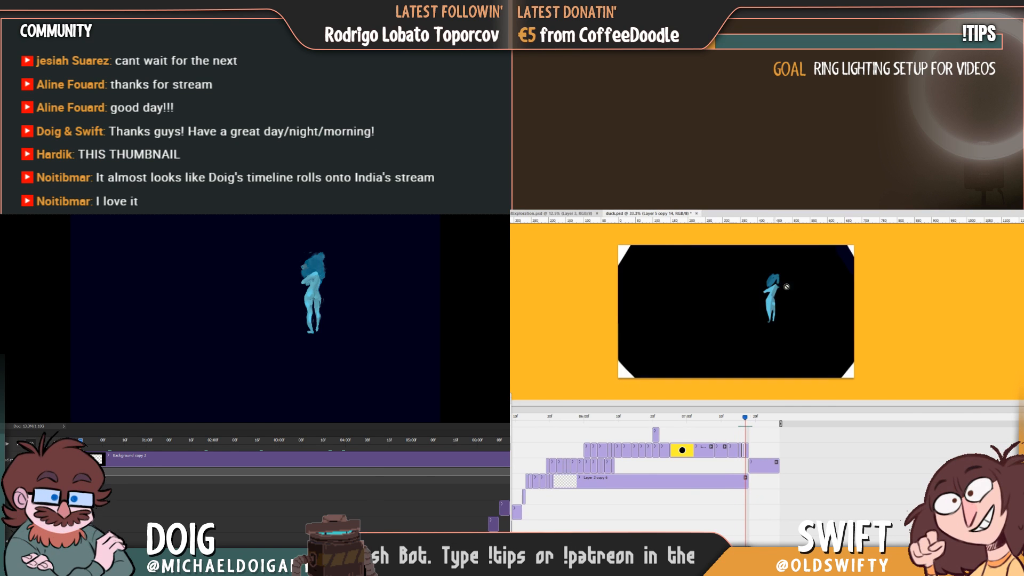
Paint a teal base shape for the figure's hair on the empty frame's Layer 5 copy 15, checking its placement against the following frame.
key("Left")
key("Left")
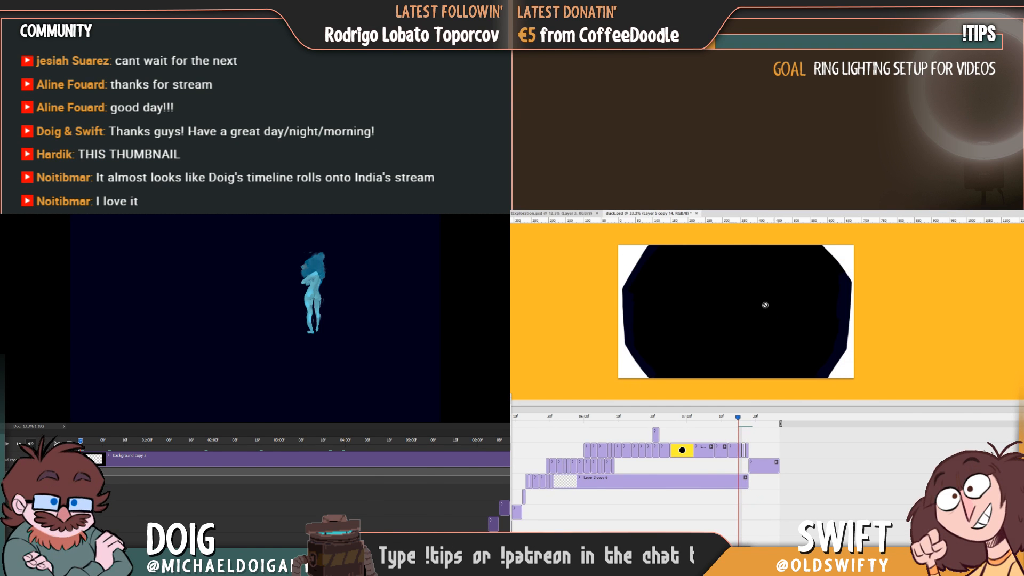
key("Right")
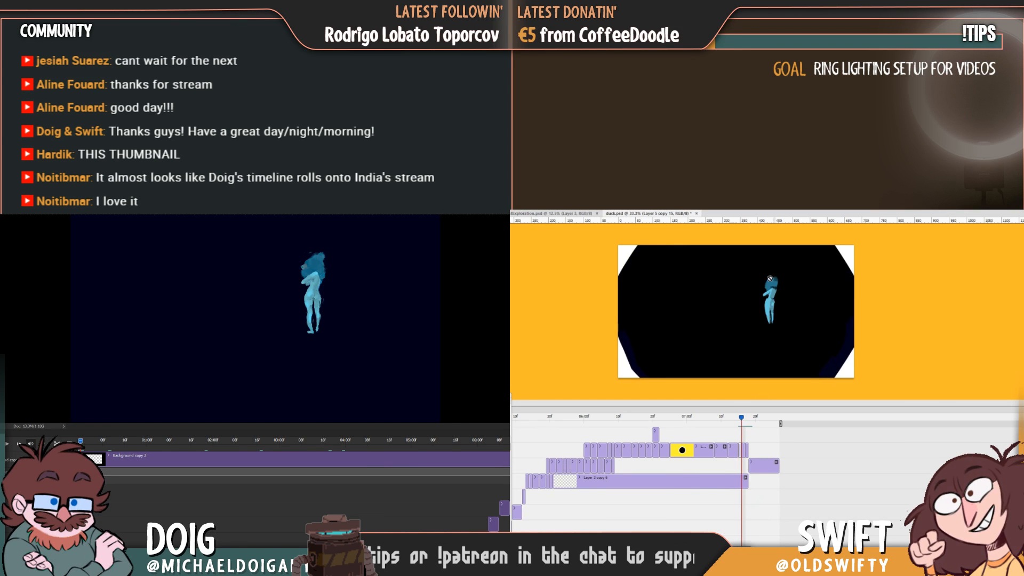
key("Left")
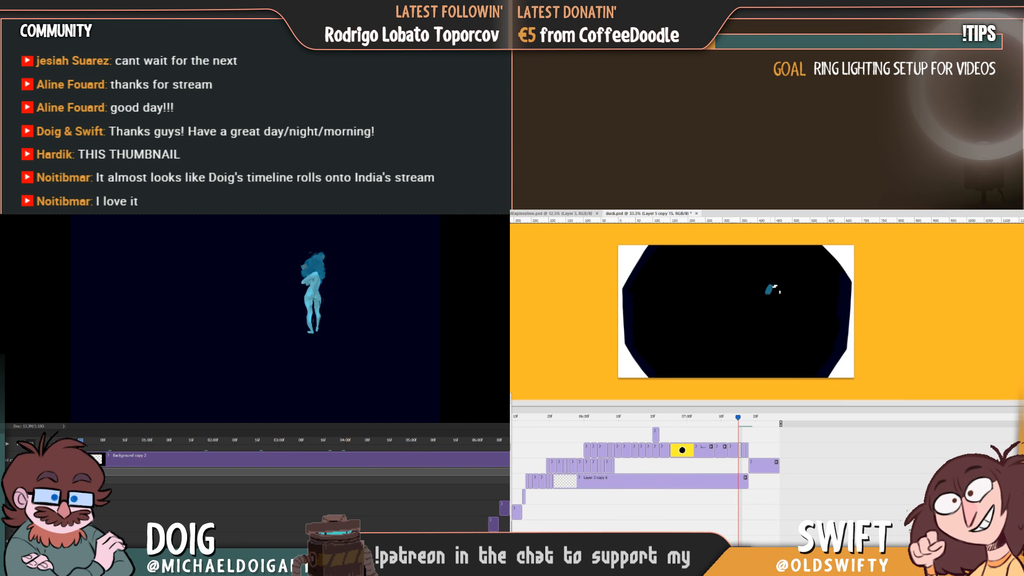
key("Right")
key("Left")
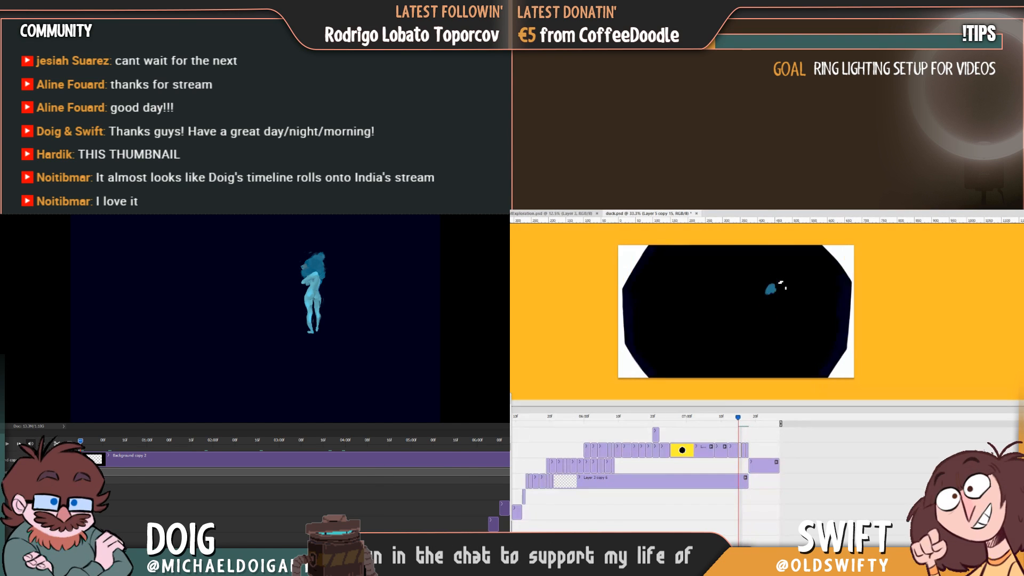
Refine the outline of the teal hair shape on Layer 5 copy 15 to match the hair in the following frames.
key("Right")
key("Left")
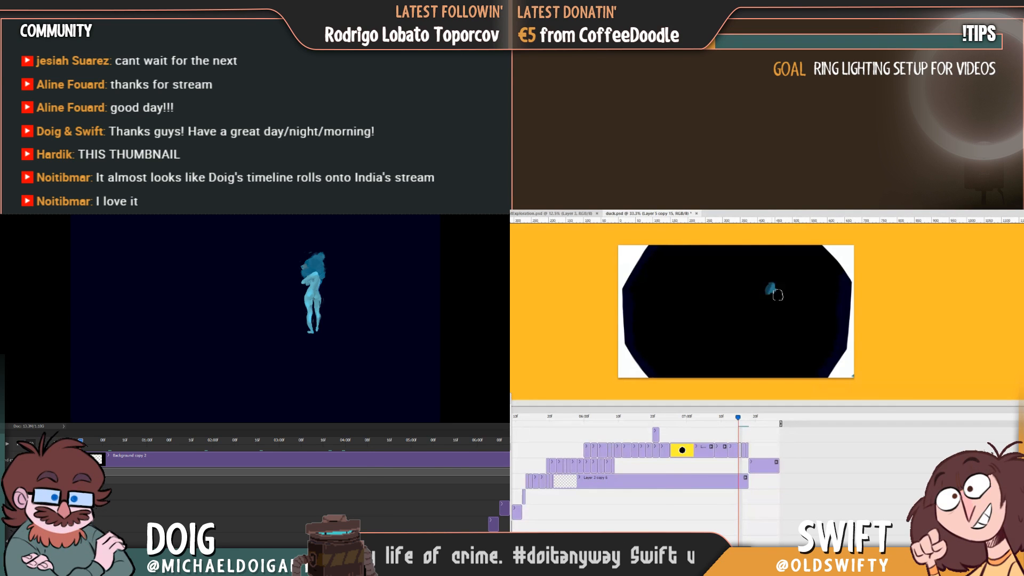
key("Right")
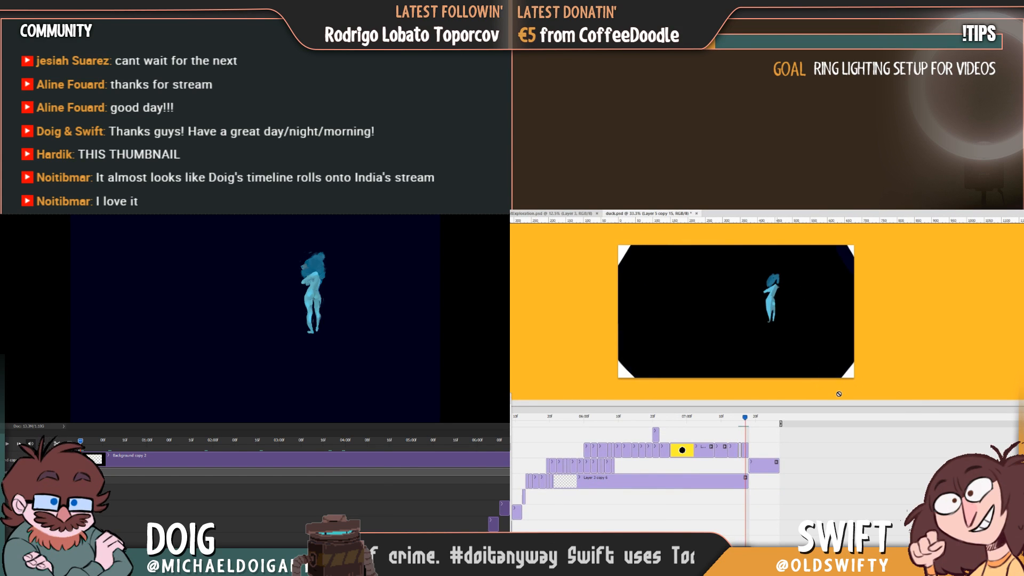
key("Left")
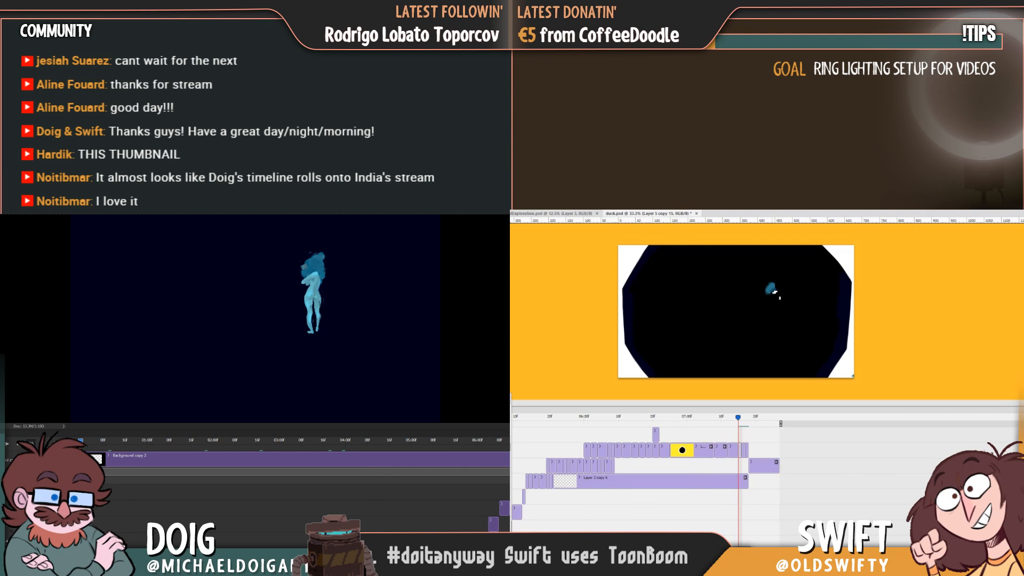
key("Right")
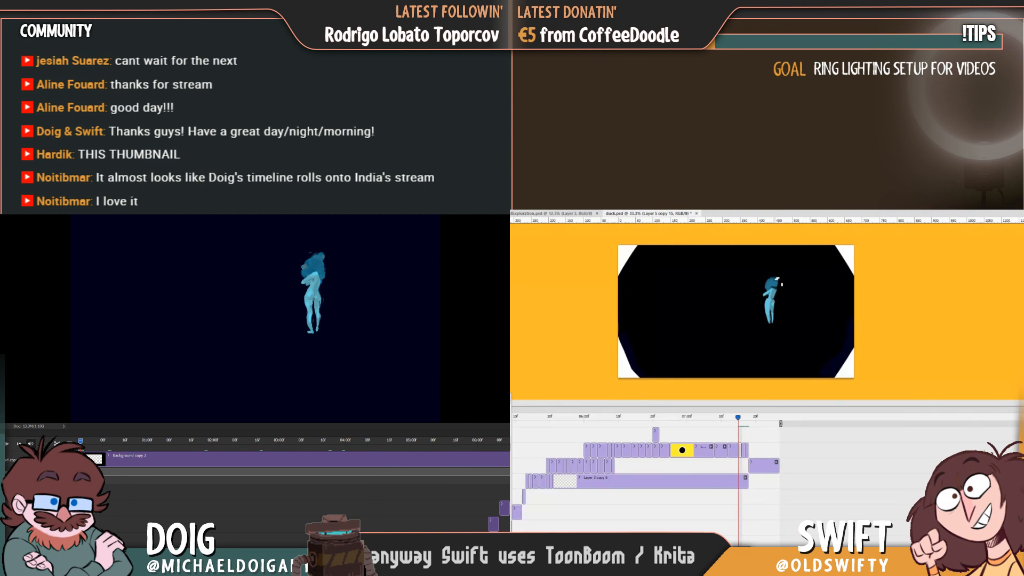
key("Left")
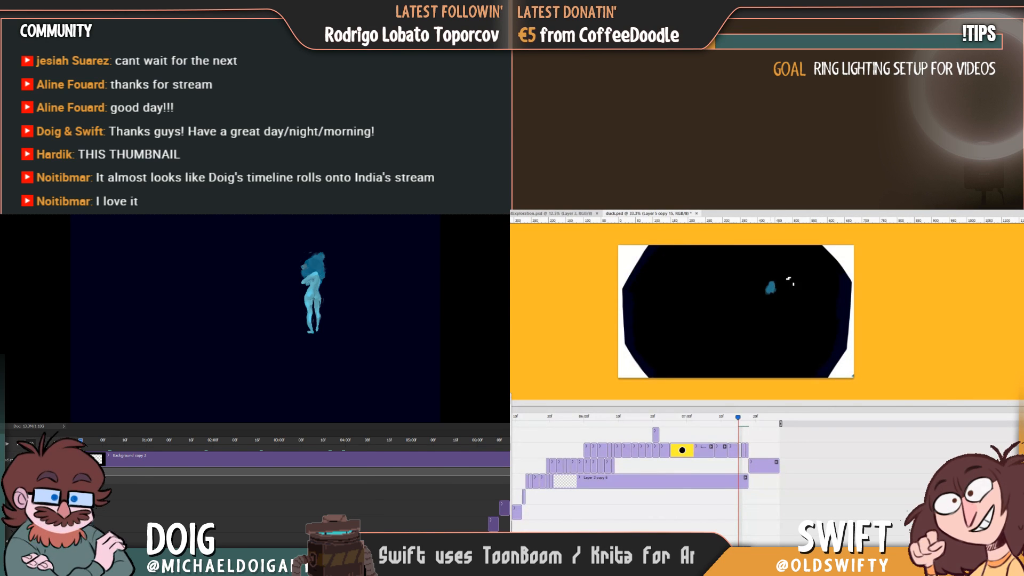
key("Right")
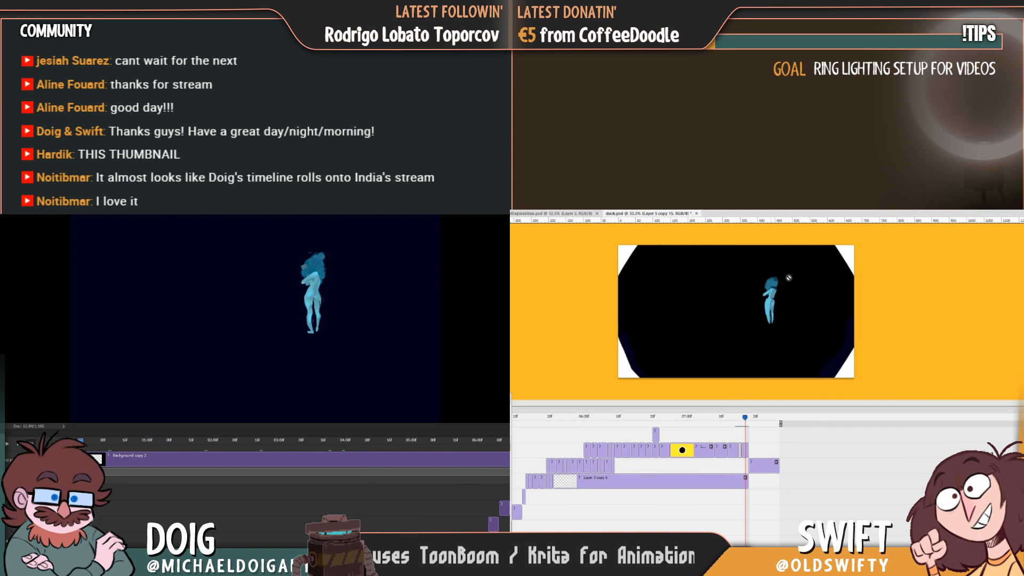
key("Left")
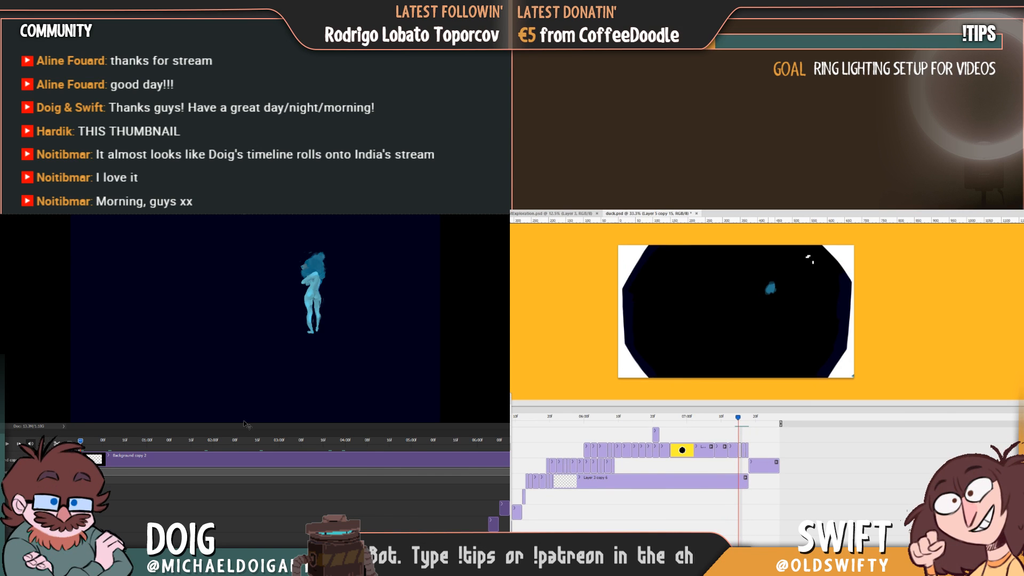
Give the Background copy 2 timeline more height and adjust the hair shape in duck.psd within a freehand selection.
left_click_drag(252, 429, 251, 405)
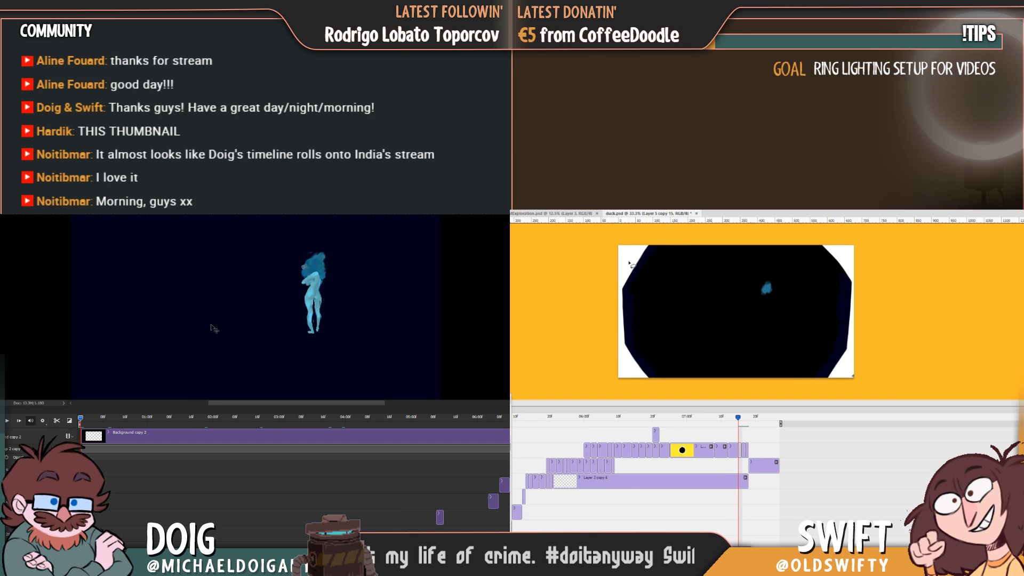
mouse_move(773, 270)
left_mouse_down()
mouse_move(793, 292)
mouse_move(791, 280)
mouse_move(782, 296)
left_mouse_up()
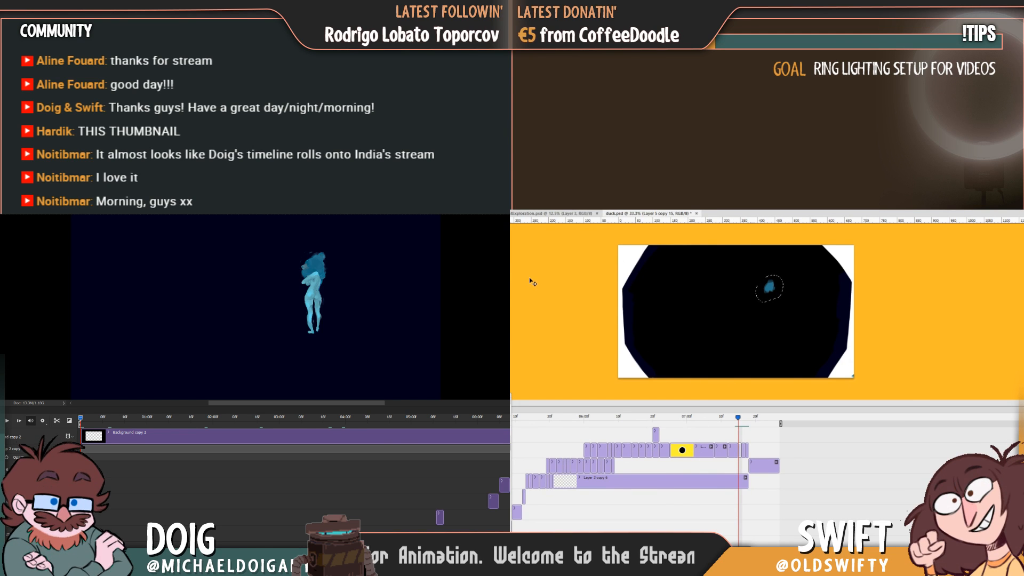
left_click_drag(782, 299, 776, 295)
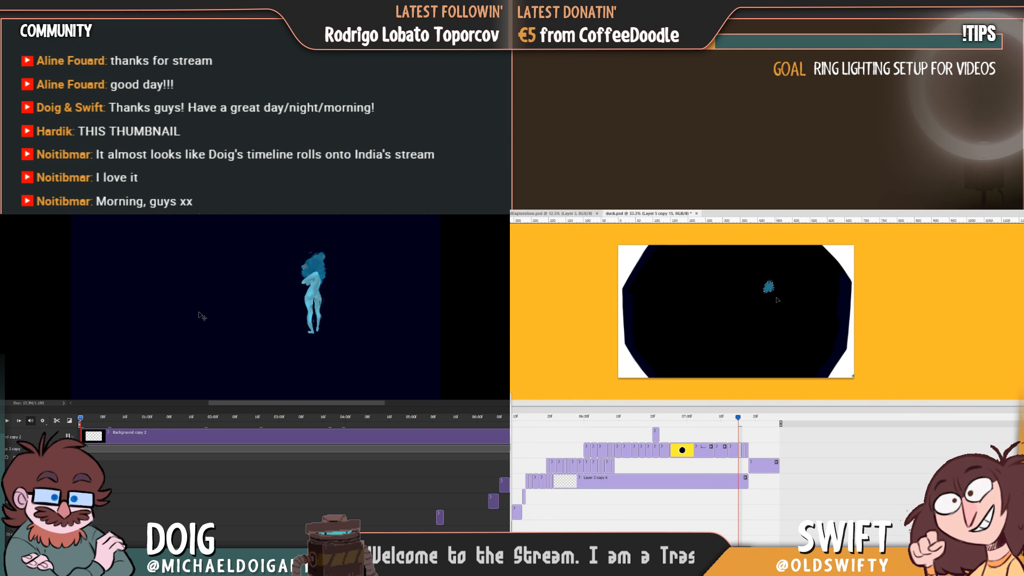
Add lighter strands to the hair on Layer 5 copy 15, comparing them with the following two frames.
key("Left")
key("Right")
key("Right")
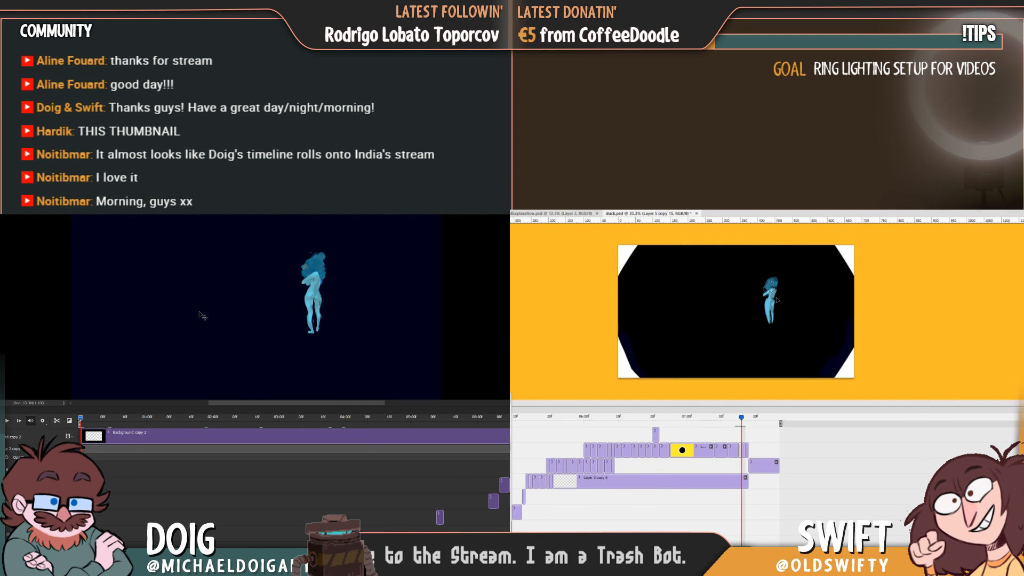
key("Right")
key("Left")
key("Left")
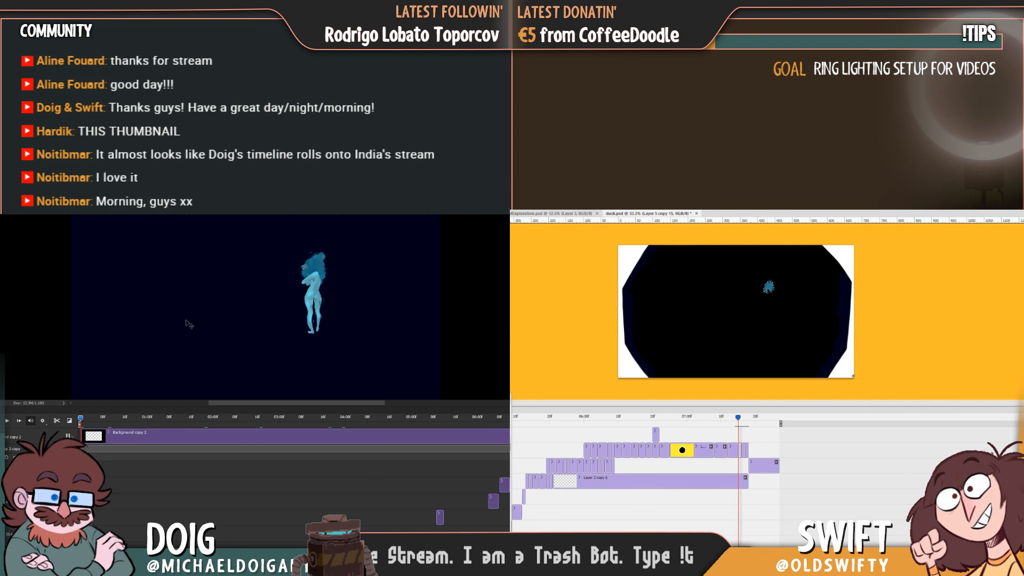
left_click_drag(768, 289, 768, 287)
Touch up the strands inside the hair while checking the motion against the neighbouring frames.
key("Right")
key("Left")
key("Right")
Examine how the hair moves across this frame and the following two, and look through the Background copy 2 animation.
key("Right")
left_click_drag(80, 418, 176, 421)
key("Left")
key("Left")
left_click_drag(766, 290, 766, 291)
left_click_drag(176, 421, 506, 447)
key("Right")
key("Right")
key("Left")
key("Left")
Touch up the edge of the hair on Layer 5 copy 15 and compare its shape with the surrounding frames.
key("Right")
key("Right")
key("Left")
key("Left")
key("Right")
key("Right")
key("Left")
key("Left")
left_click_drag(782, 285, 784, 284)
key("Left")
key("Left")
left_click_drag(506, 448, 414, 449)
key("Right")
key("Right")
key("Right")
key("Right")
key("Right")
key("Left")
key("Left")
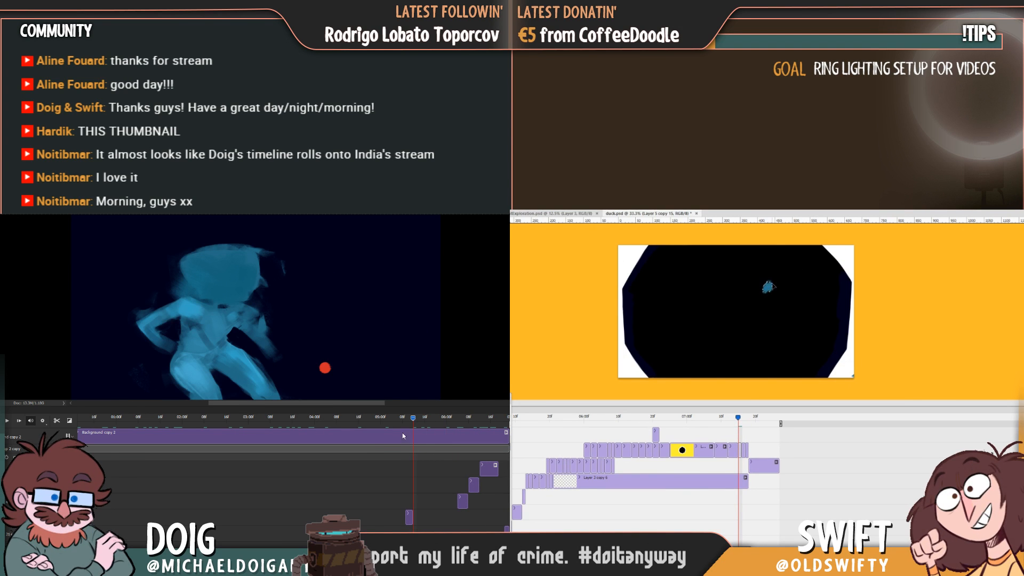
key("Right")
key("Left")
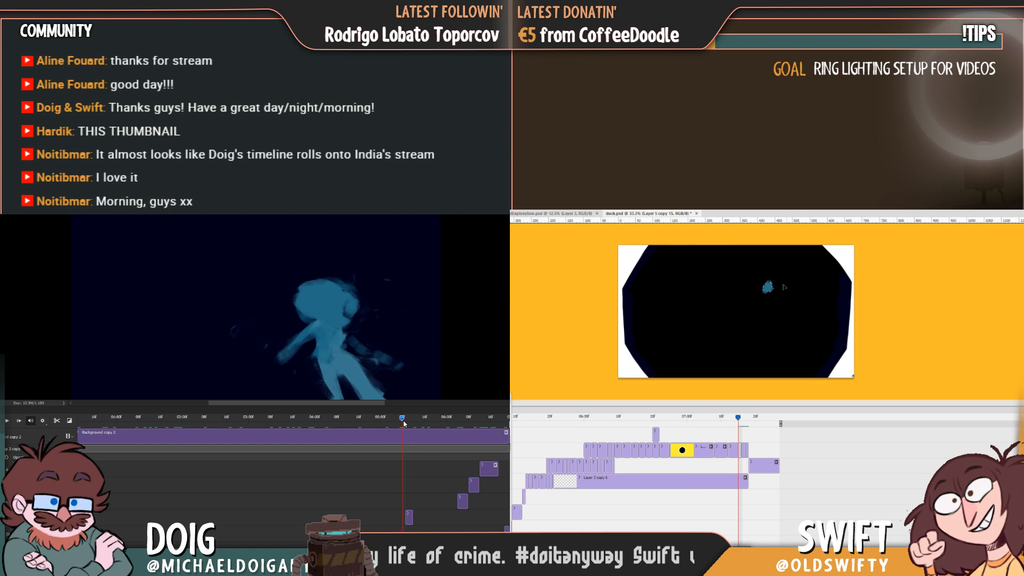
Paint the figure's torso, arm and legs in light blue below the hair, using the following frames as reference.
left_click_drag(404, 423, 450, 421)
key("Right")
key("Left")
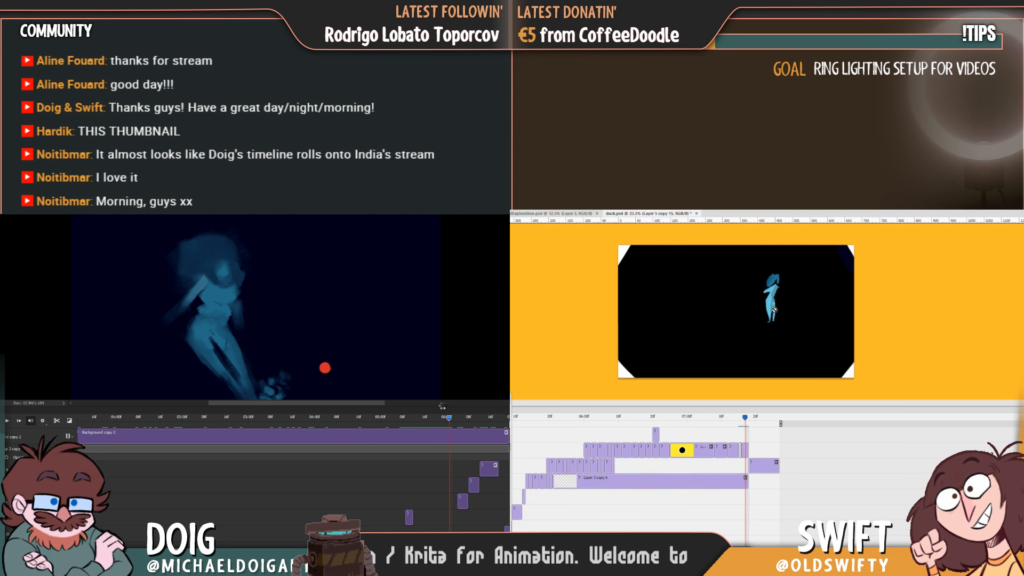
key("Right")
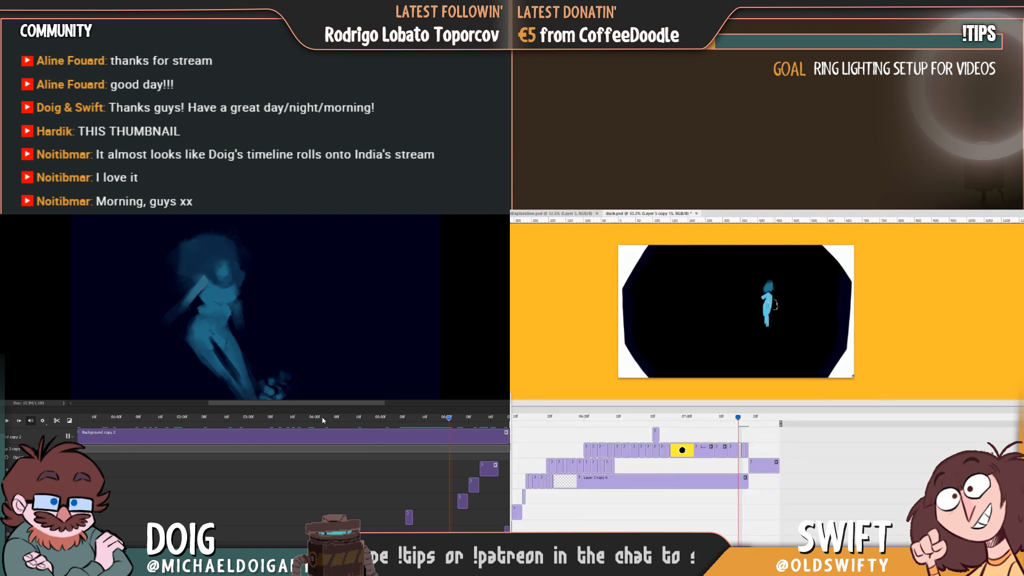
Delete the grey shape with the yellow patch from the spread-legged figure's frame in the Background copy 2 animation.
left_click_drag(448, 420, 503, 431)
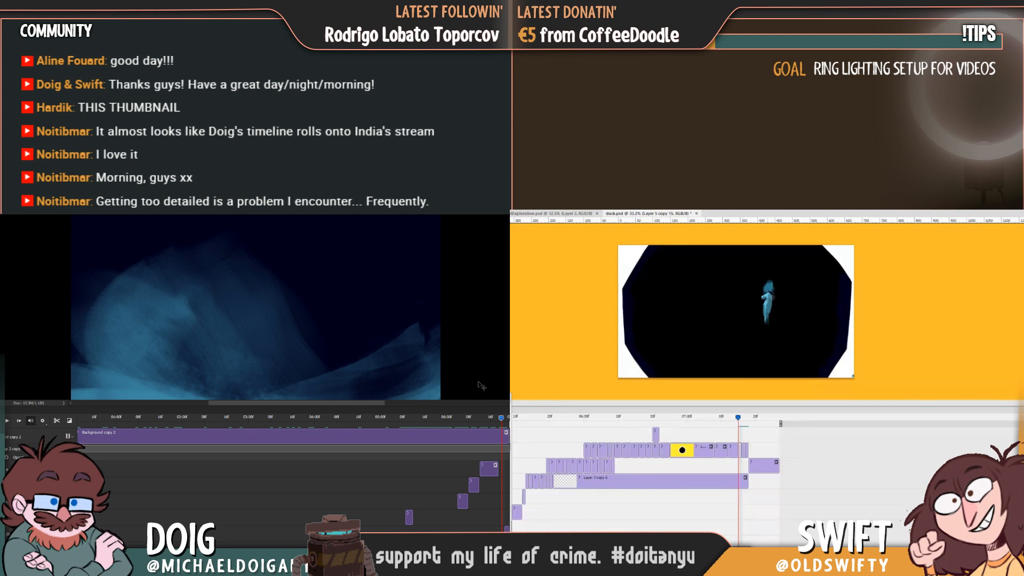
left_click(437, 418)
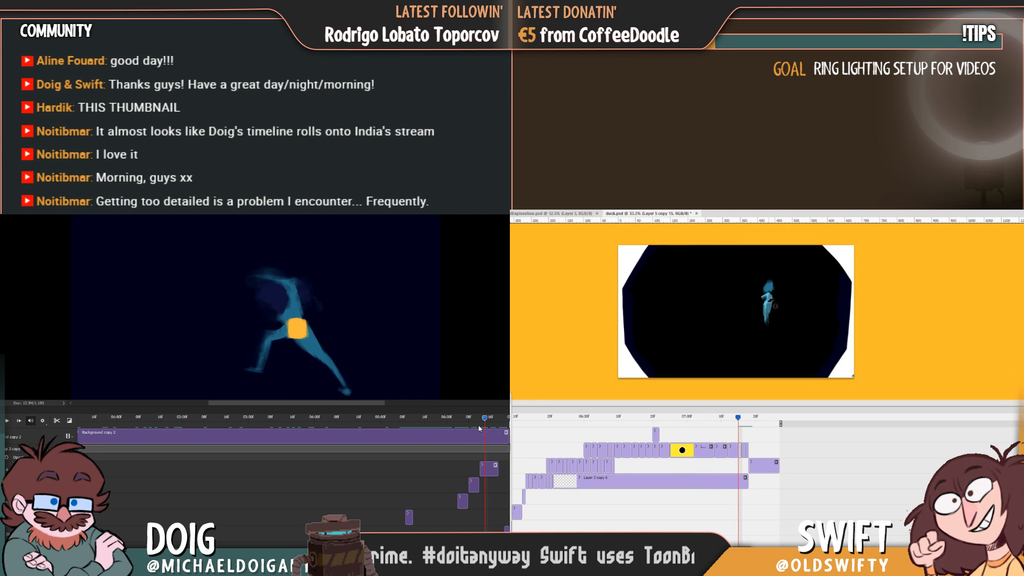
left_click_drag(479, 427, 478, 429)
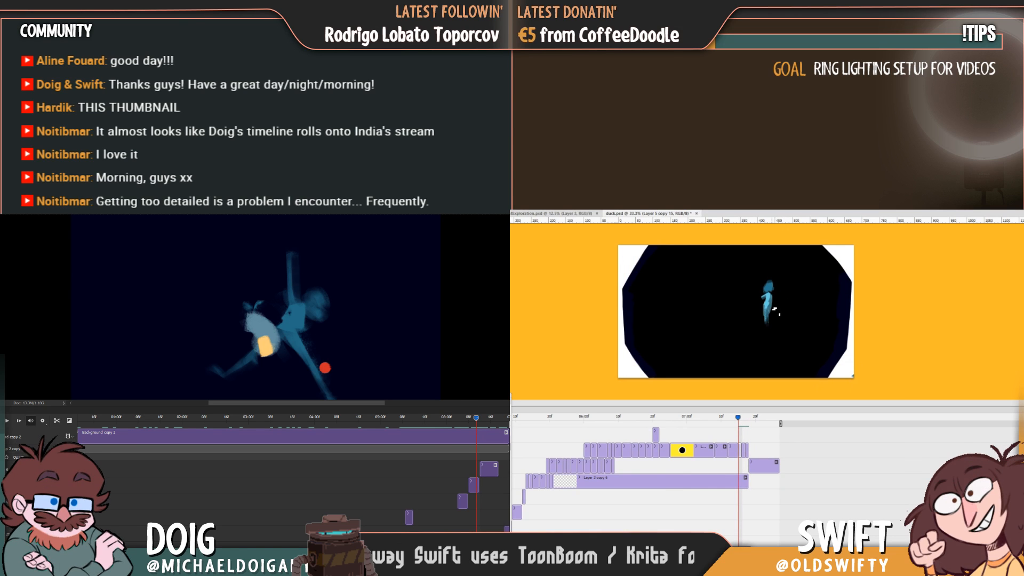
scroll(256, 306, "down", 4)
scroll(256, 306, "up", 3)
key("Right")
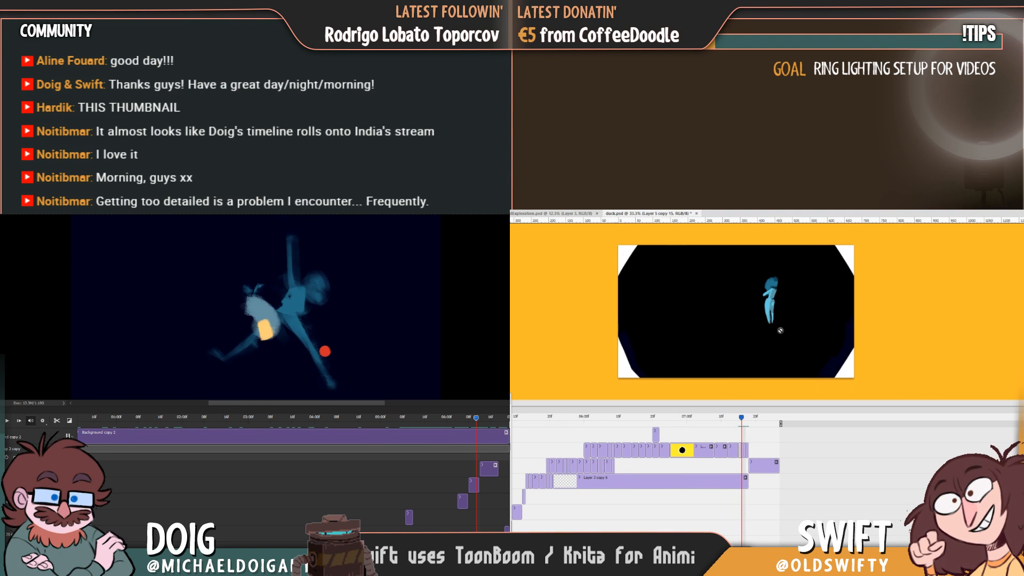
scroll(256, 307, "up", 1)
key("Left")
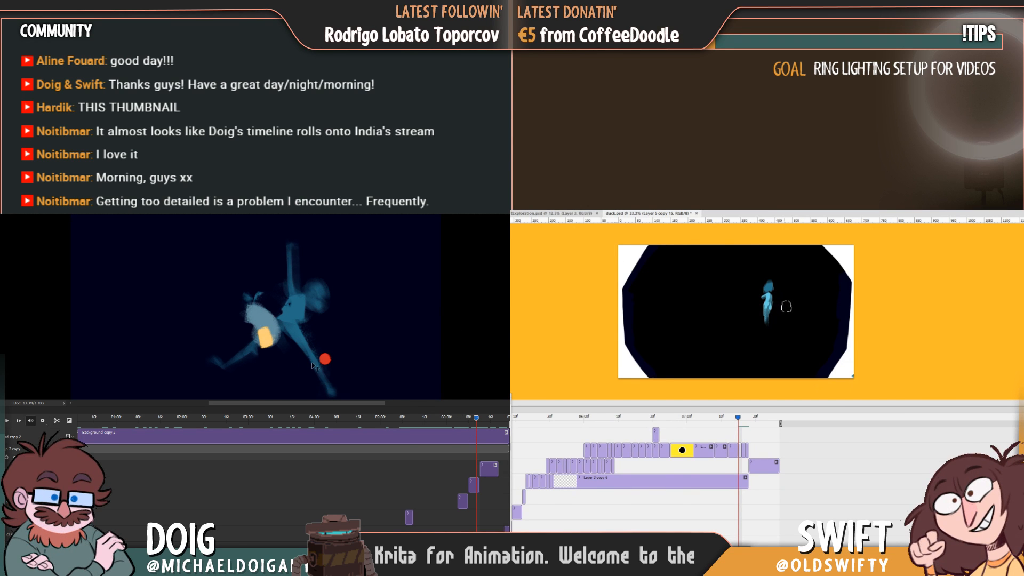
left_click(268, 338, "ctrl")
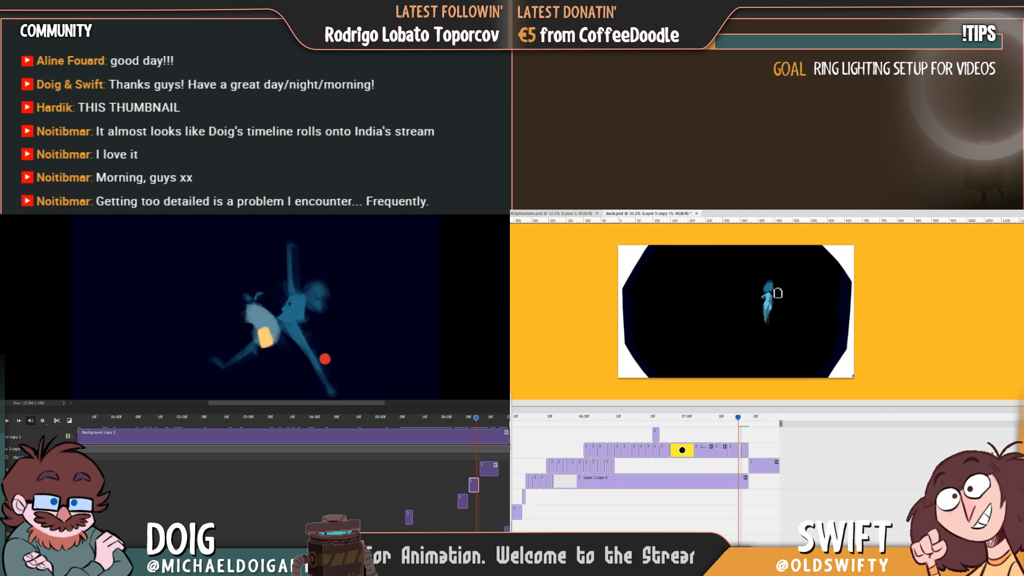
key("Delete")
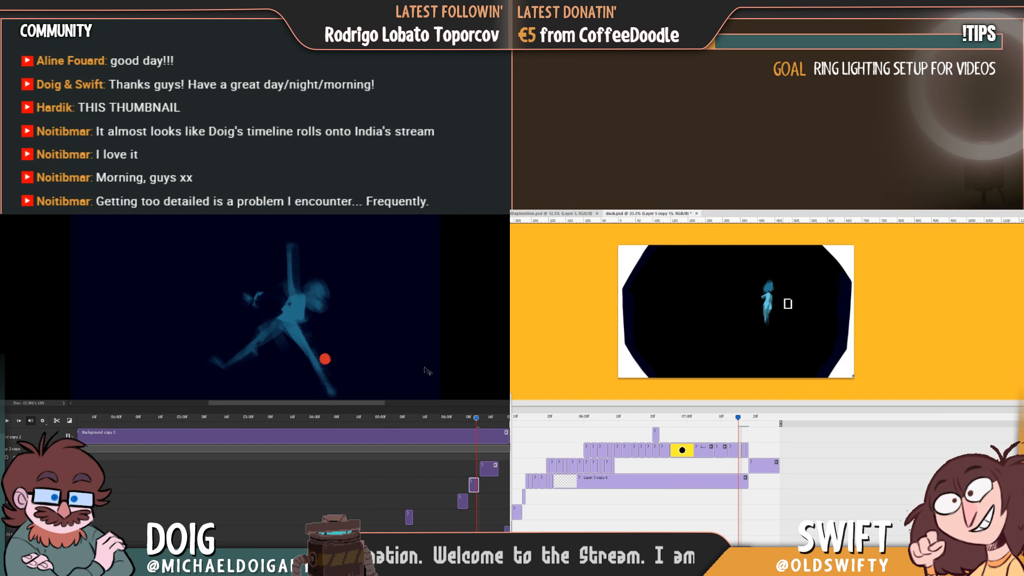
Choose a rectangular brush preset for painting on the spread-legged figure's frame in the Background copy 2 animation.
left_click_drag(476, 418, 471, 421)
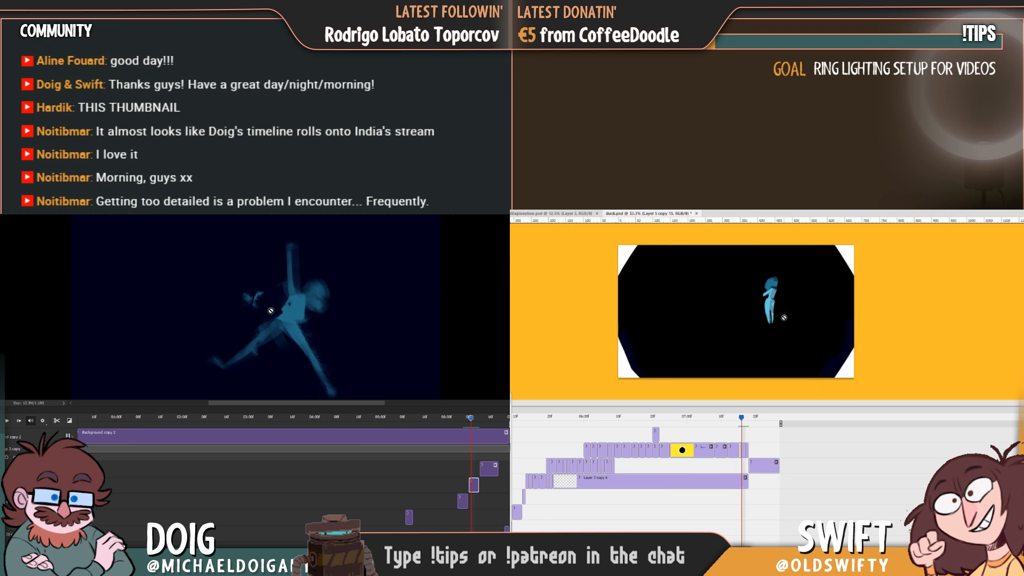
key("ctrl")
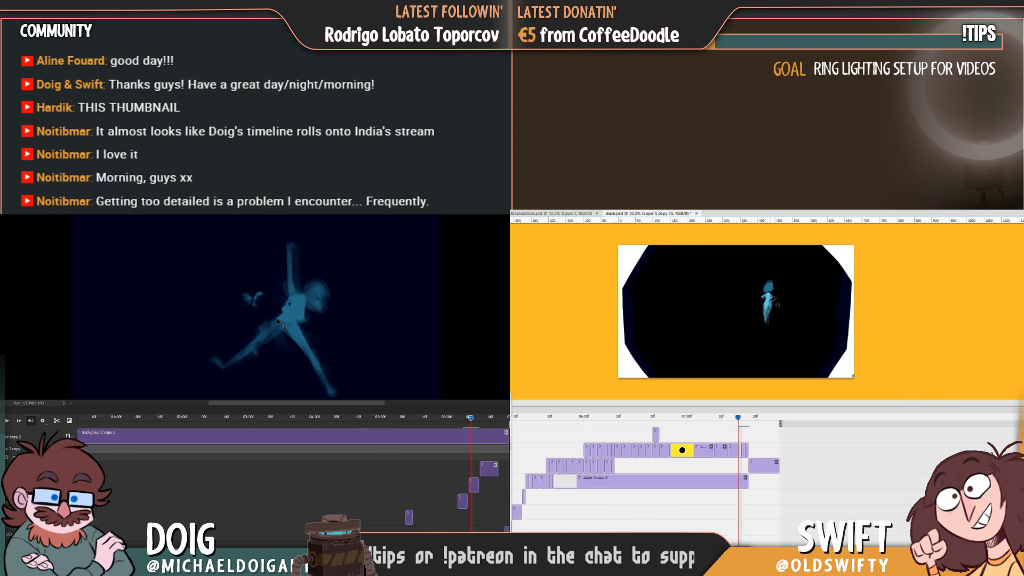
key("b")
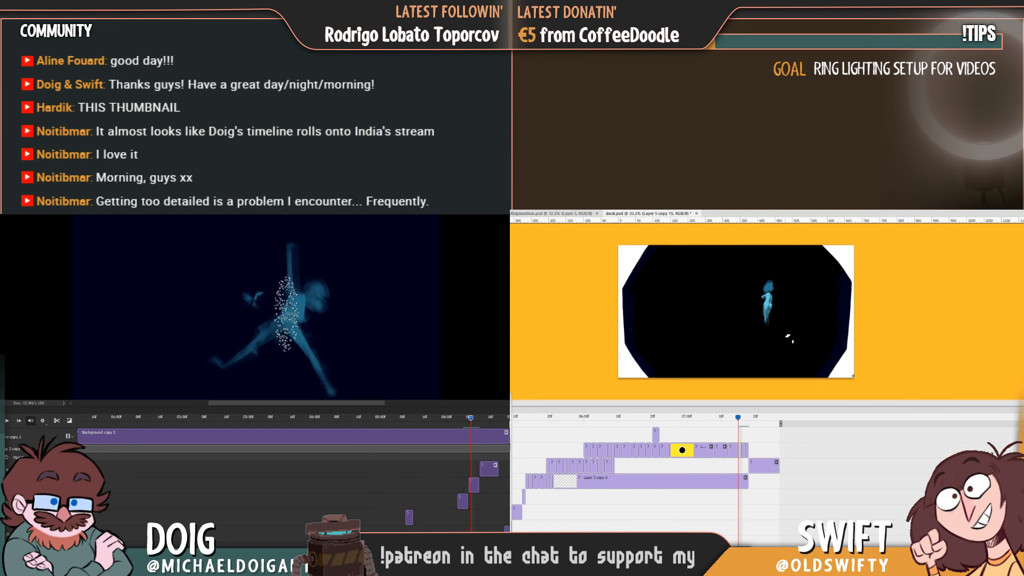
left_click(7, 216)
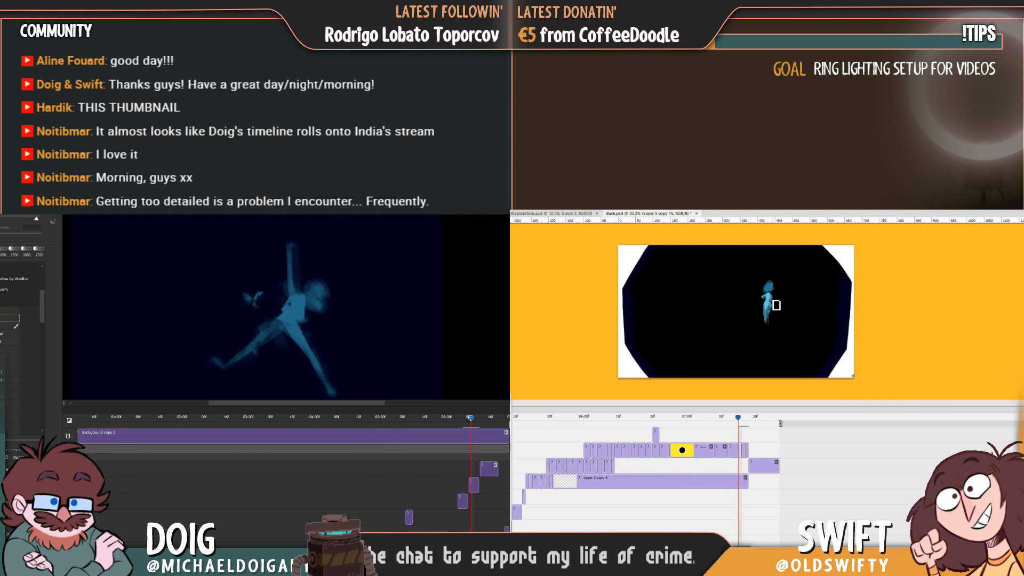
left_click(9, 341)
key("Right")
key("Right")
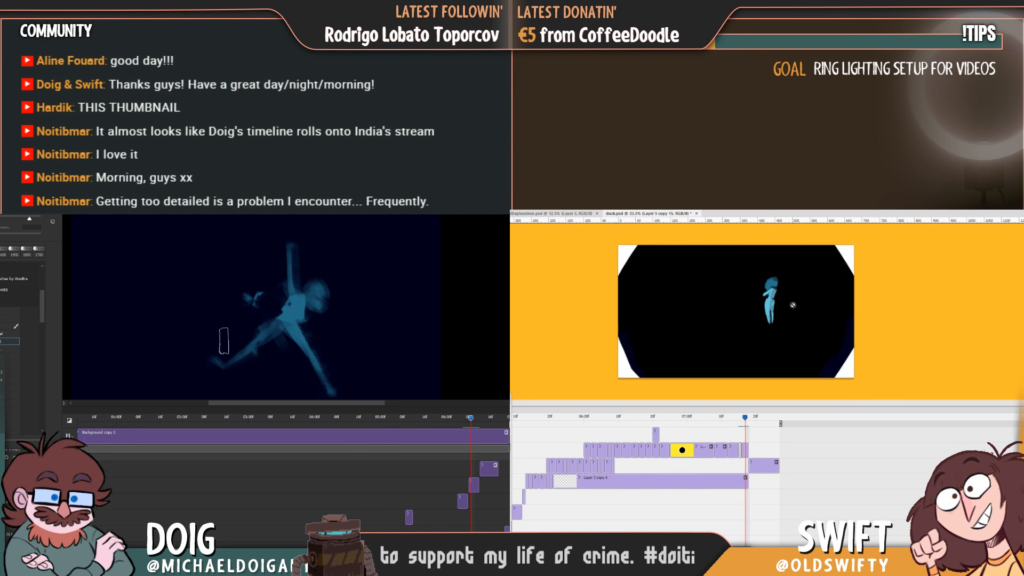
key("Left")
key("Left")
Rework the spread-legged figure's lower leg with an enlarged brush, and move back to the earlier crouched pose.
left_click(266, 343)
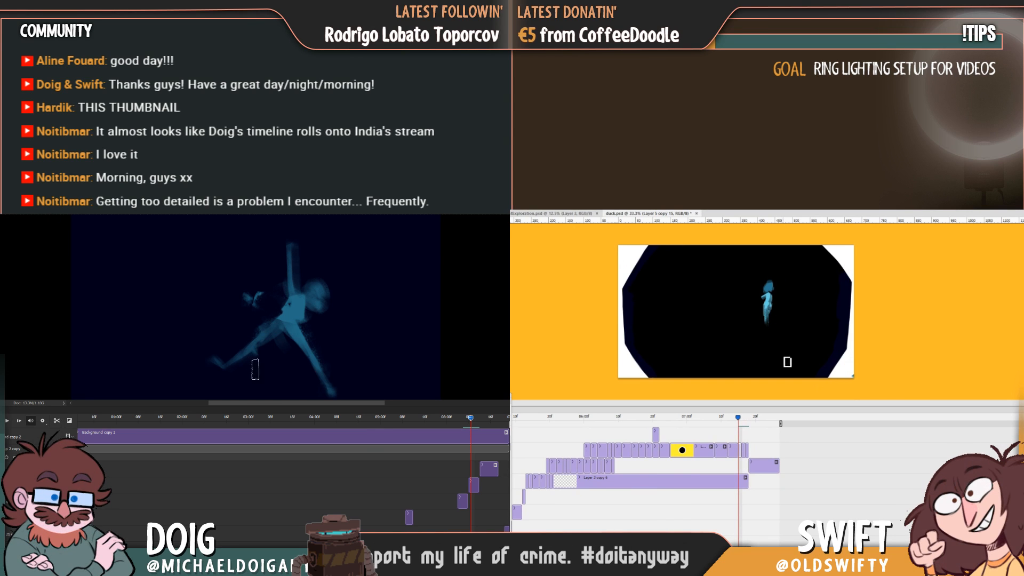
key("bracketright")
key("bracketright")
key("bracketright")
key("bracketright")
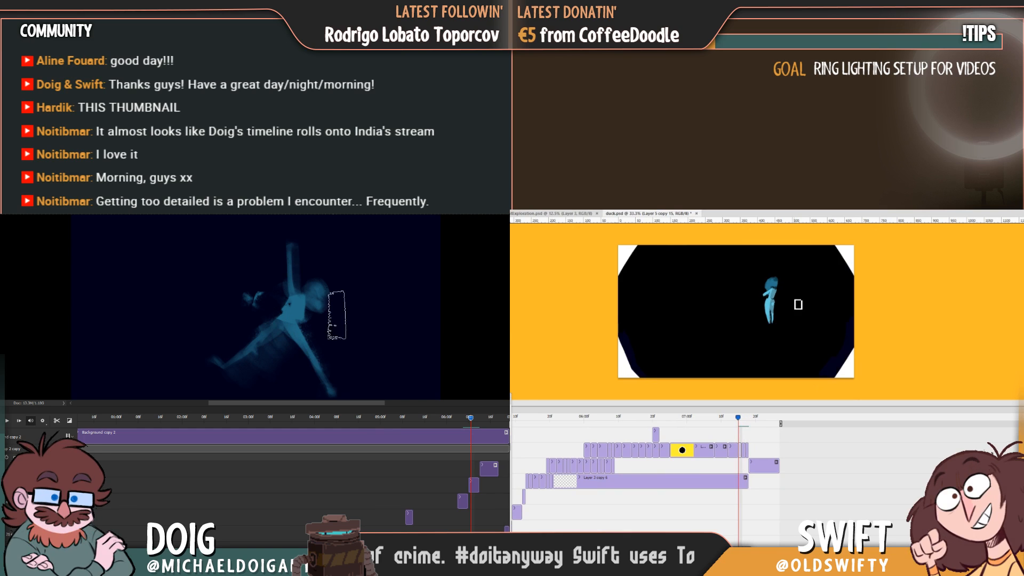
left_click_drag(471, 421, 446, 427)
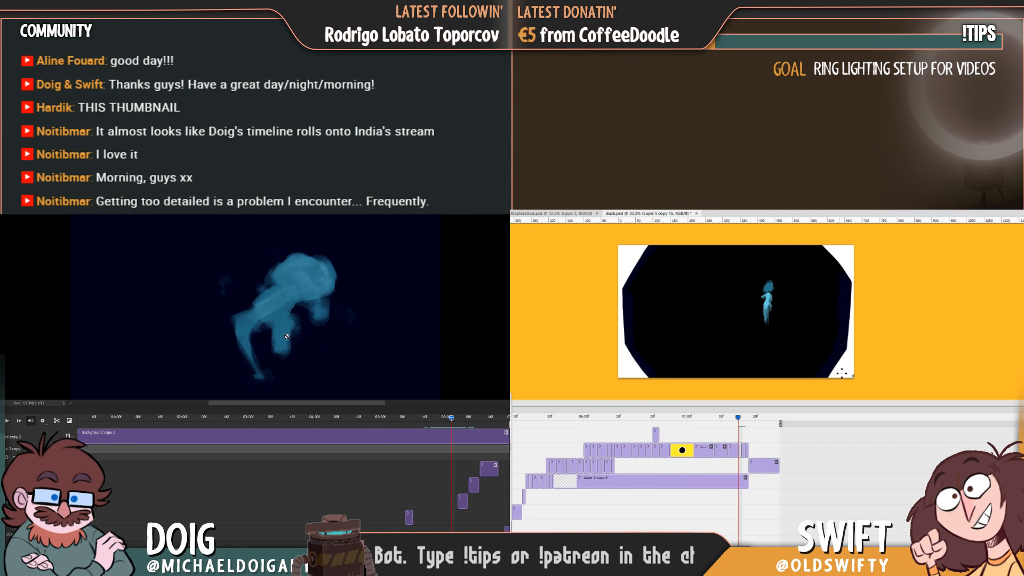
Trim the crouched figure's hanging leg with the brush, and compare the small figure across neighbouring duck.psd frames.
left_click(282, 330, "ctrl")
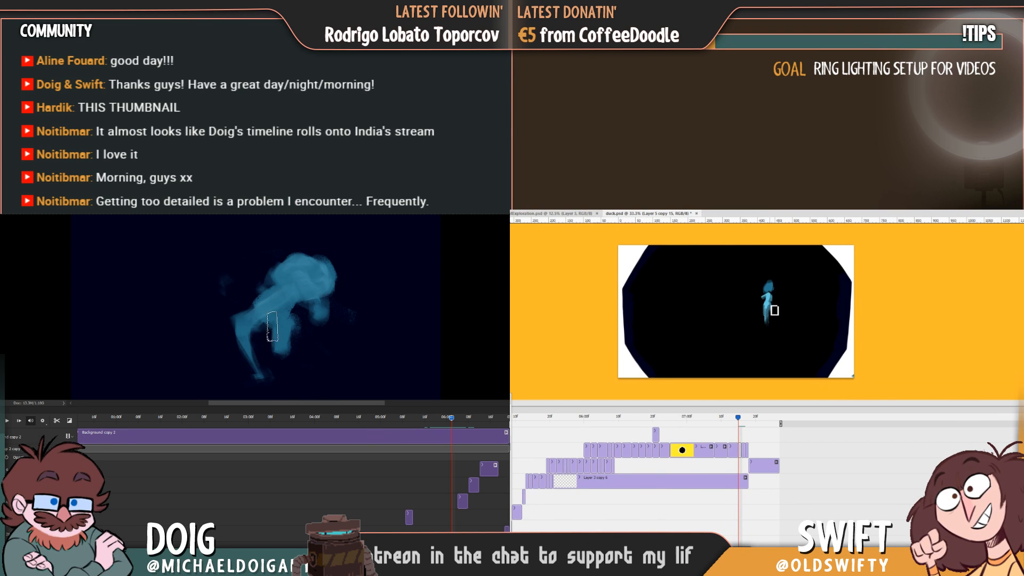
key("Right")
key("Left")
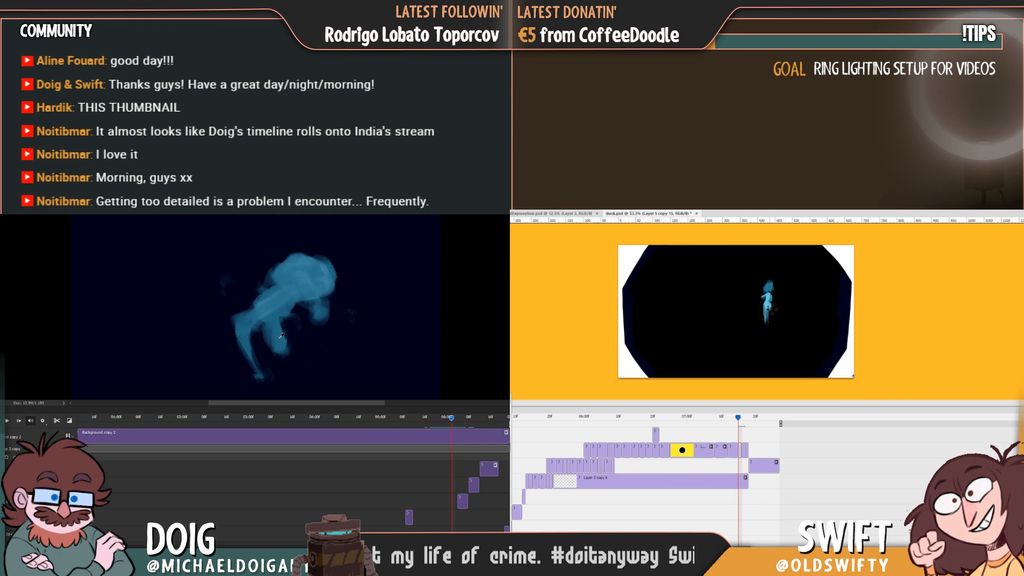
key("Right")
key("Left")
key("Right")
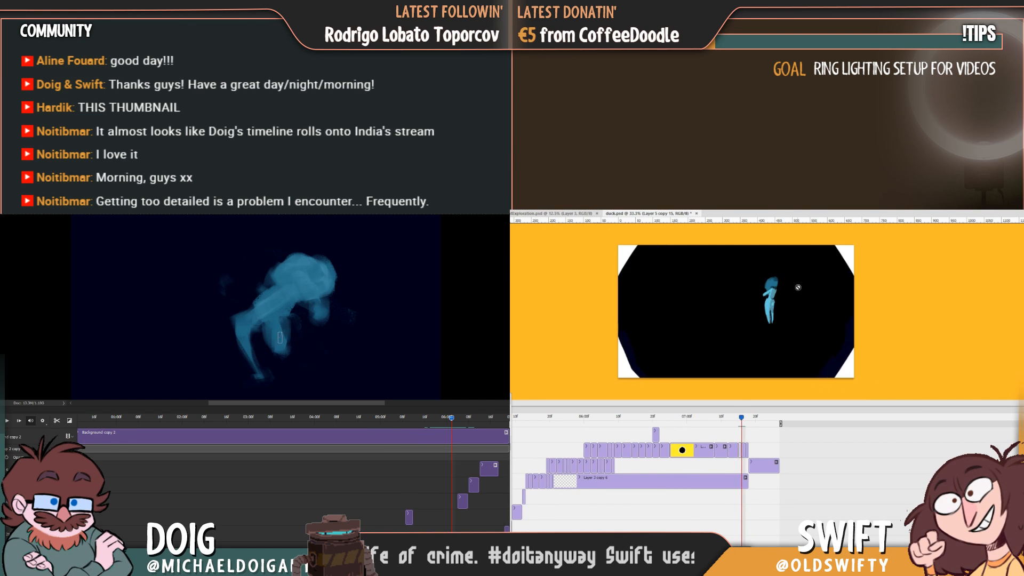
key("Right")
key("Left")
key("Left")
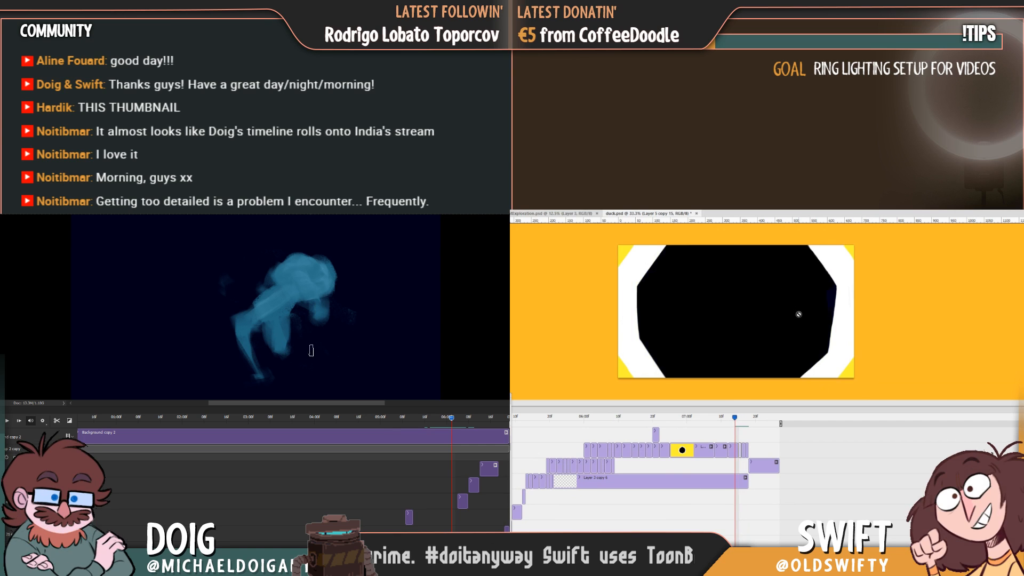
key("Right")
left_click_drag(311, 351, 353, 360)
key("Right")
key("Left")
key("Left")
key("Left")
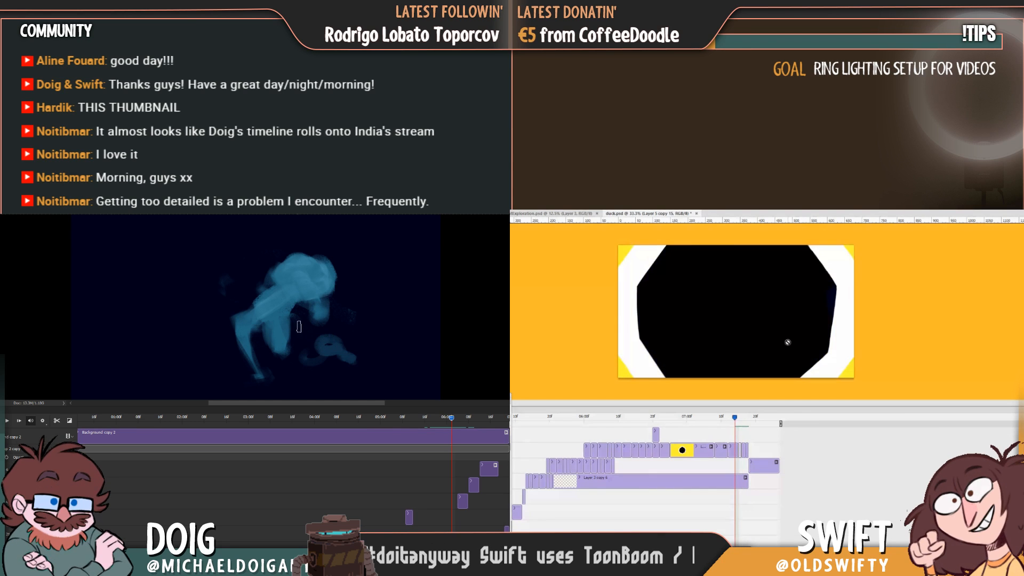
key("Right")
key("ctrl+z")
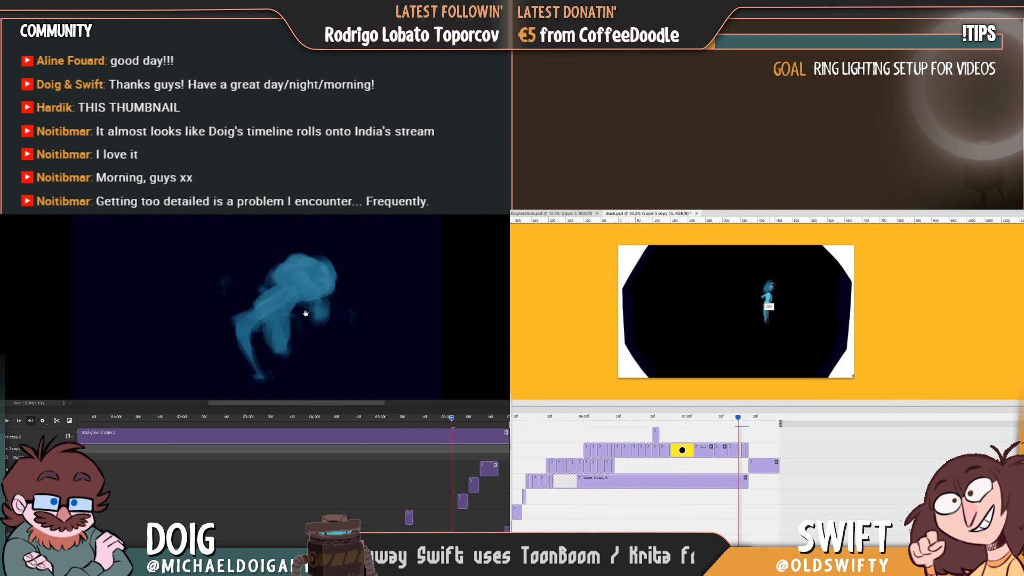
Return to the spread-legged pose, and paint dark teal head and body blobs for the small figure on the earlier duck.psd frame.
mouse_move(452, 420)
left_mouse_down()
mouse_move(441, 420)
mouse_move(499, 424)
mouse_move(428, 426)
mouse_move(467, 428)
mouse_move(455, 428)
left_mouse_up()
key("Left")
key("Left")
key("Left")
key("Left")
left_click(766, 292)
left_click(749, 340)
left_click(734, 449)
Flip between the new duck.psd frame and the following ones to compare the rough blobs with the finished small figure.
key("Right")
key("Right")
key("Right")
key("Left")
key("Left")
key("Left")
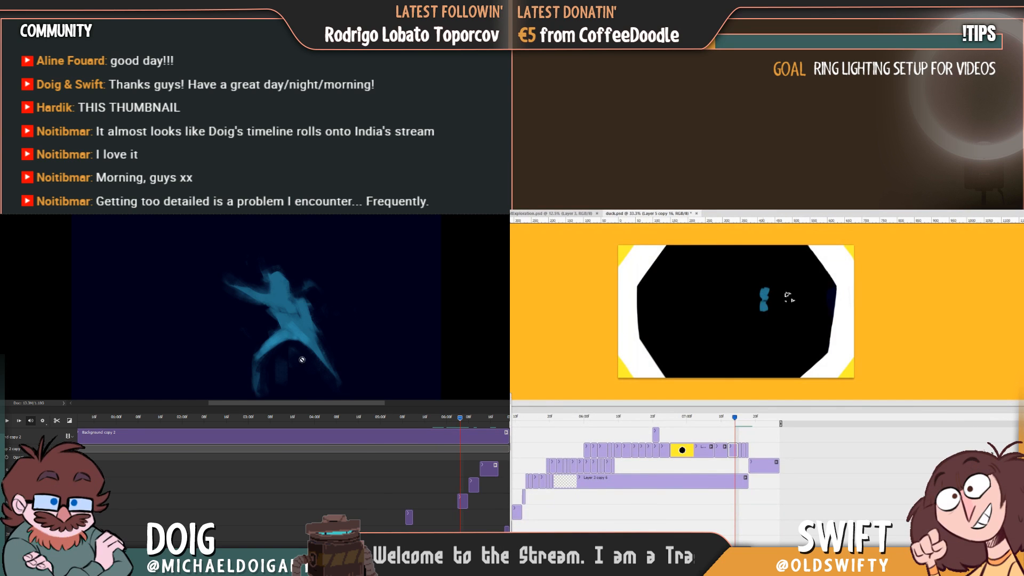
key("Right")
key("Left")
key("Right")
key("Right")
key("Left")
key("Left")
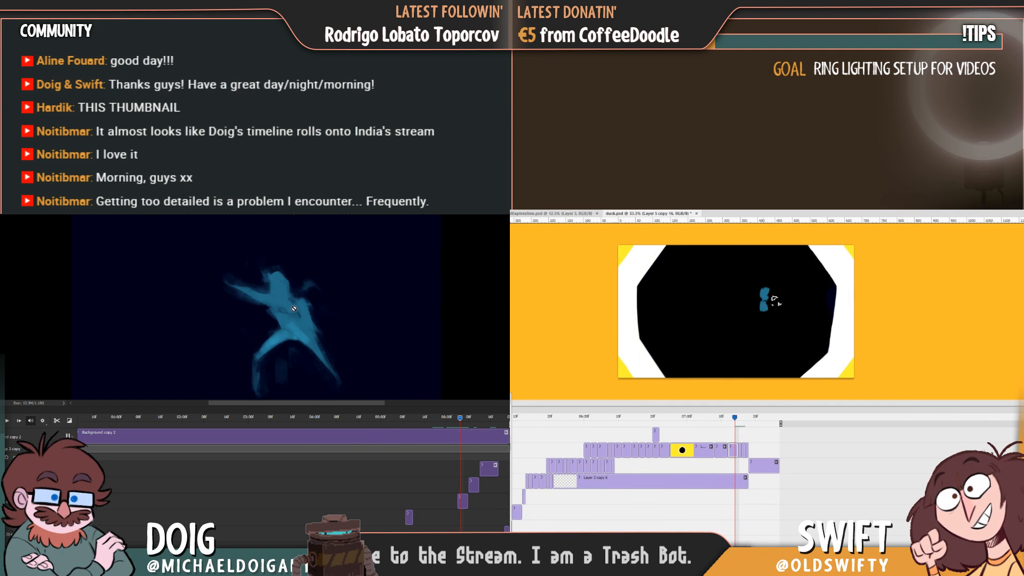
key("Right")
key("Right")
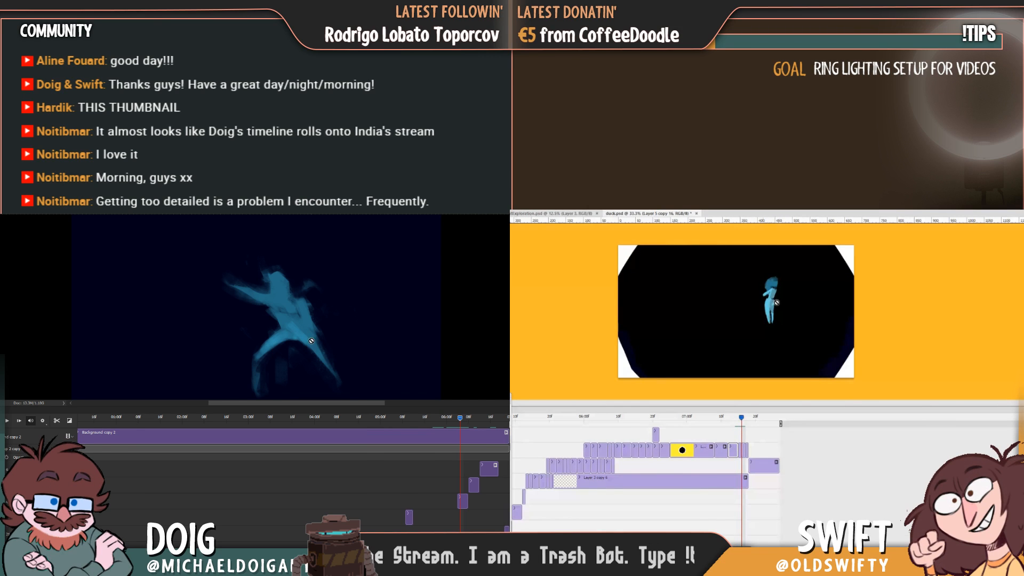
Paint an outstretched arm on the spread-legged figure, and paint a lighter blue body over the small figure's blobs in duck.psd.
mouse_move(460, 425)
left_mouse_down()
mouse_move(443, 424)
mouse_move(462, 425)
left_mouse_up()
key("Right")
key("Right")
key("Left")
key("Left")
key("Left")
key("Left")
key("Right")
key("Right")
key("Left")
key("Left")
key("Right")
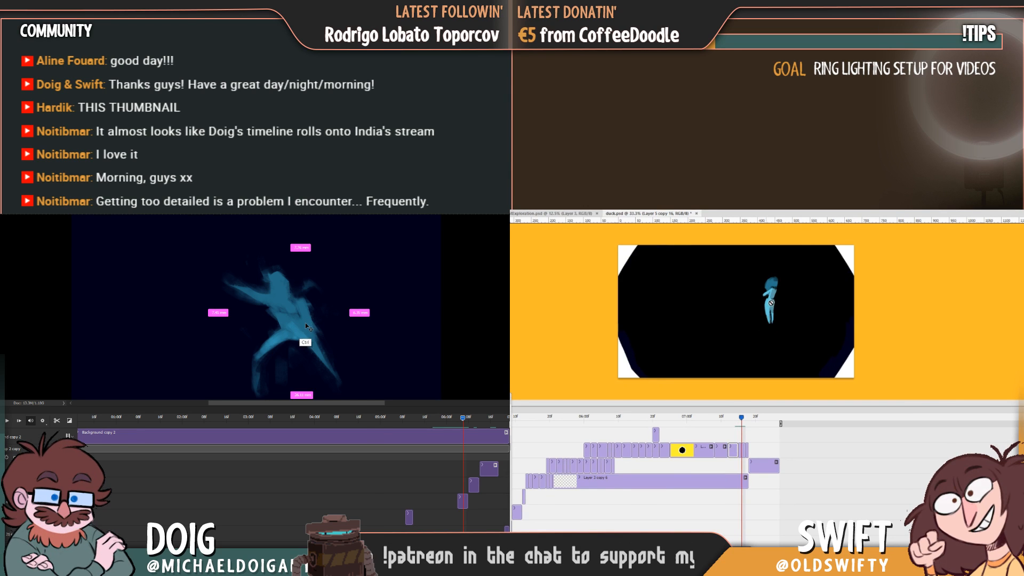
key("Left")
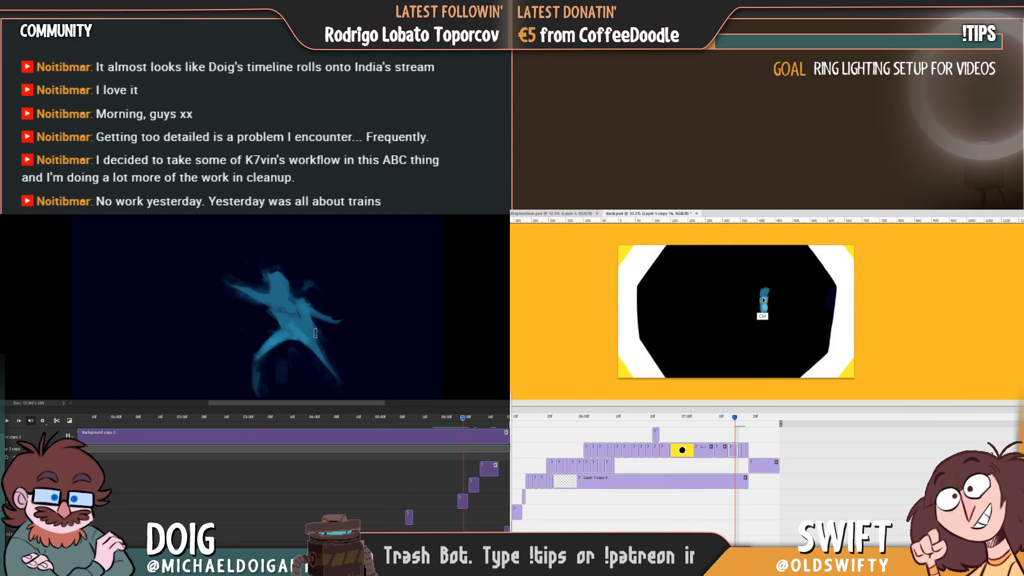
key("ctrl+z")
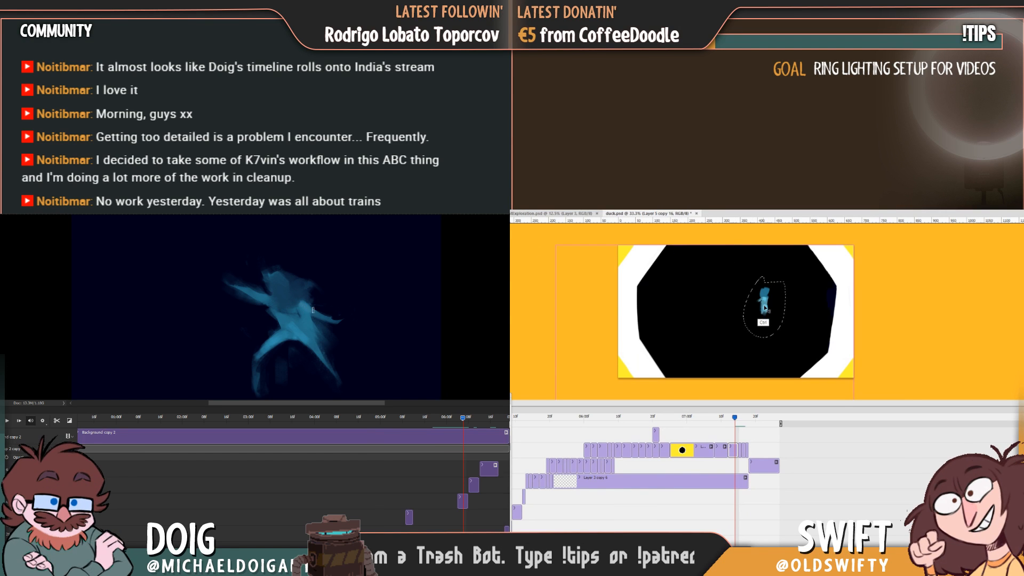
Shorten the lassoed small figure slightly with Free Transform, and check it against the following duck.psd frames.
key("ctrl+t")
left_click_drag(765, 337, 765, 332)
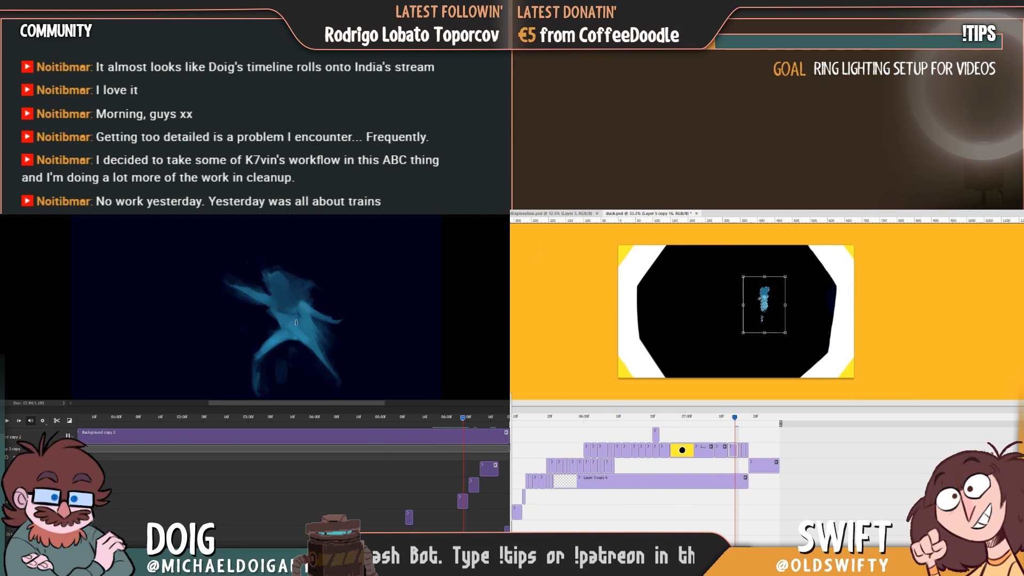
key("Return")
key("Right")
key("Right")
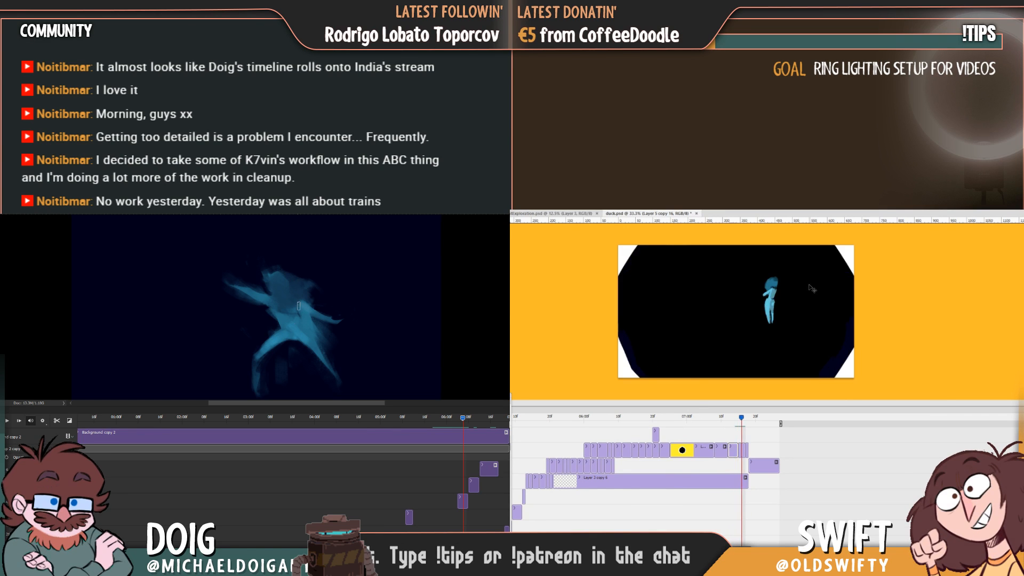
key("Left")
key("Left")
key("Right")
key("Right")
key("Left")
key("Left")
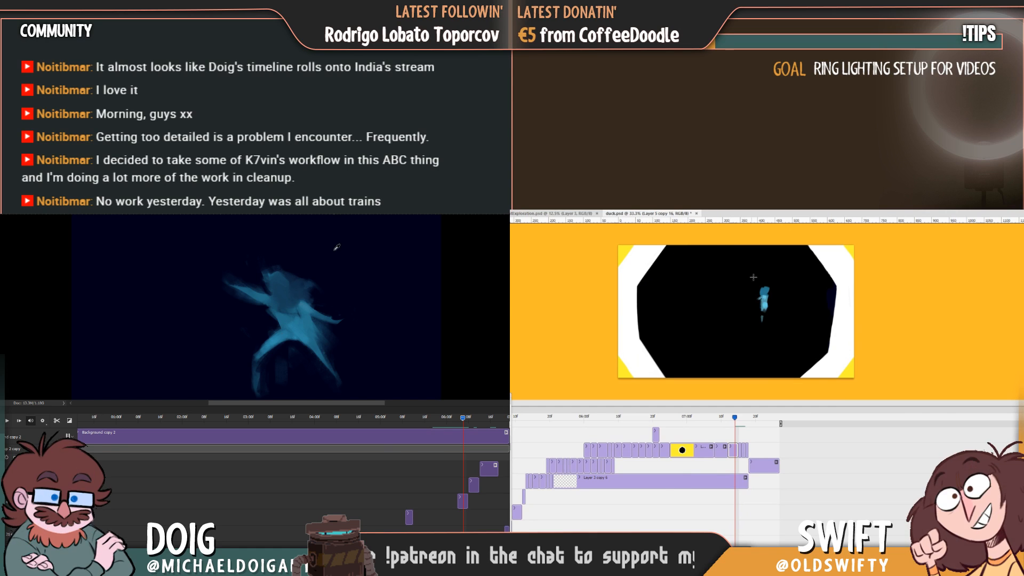
Nudge the small figure slightly sideways using a rectangular selection, adjust its placement with a lasso selection, and deselect.
left_click_drag(750, 280, 780, 330)
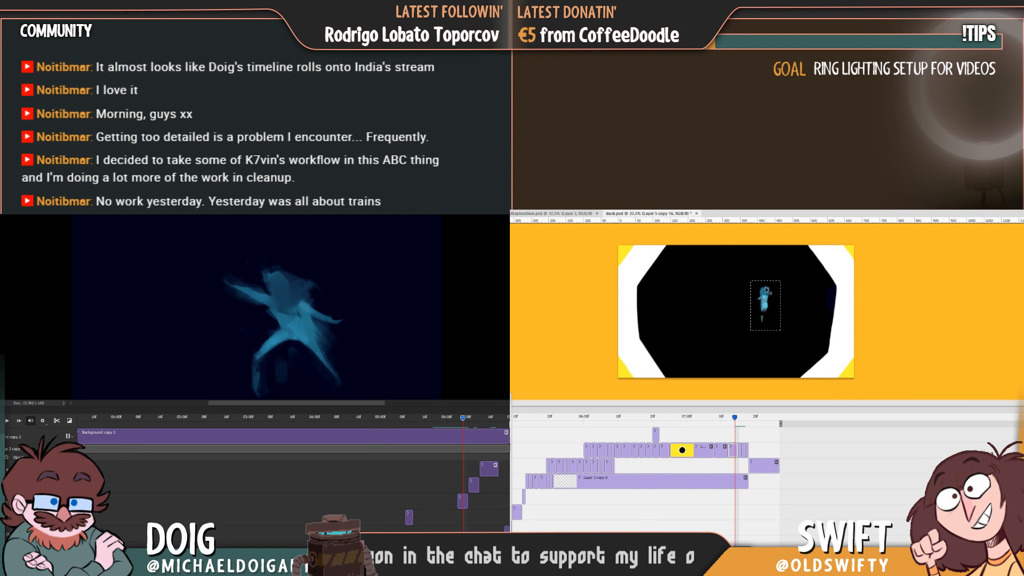
left_click_drag(767, 292, 770, 293)
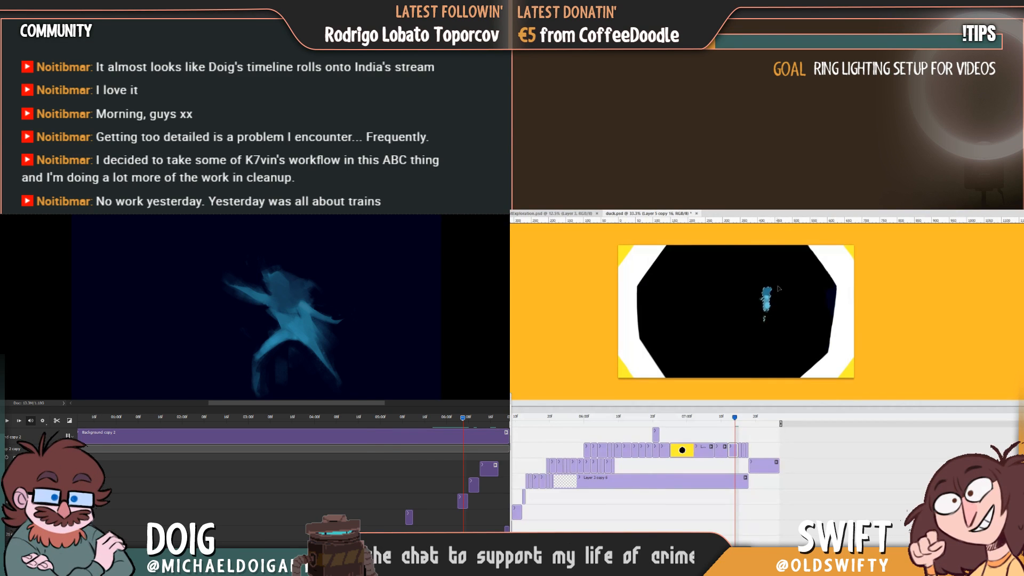
key("ctrl+d")
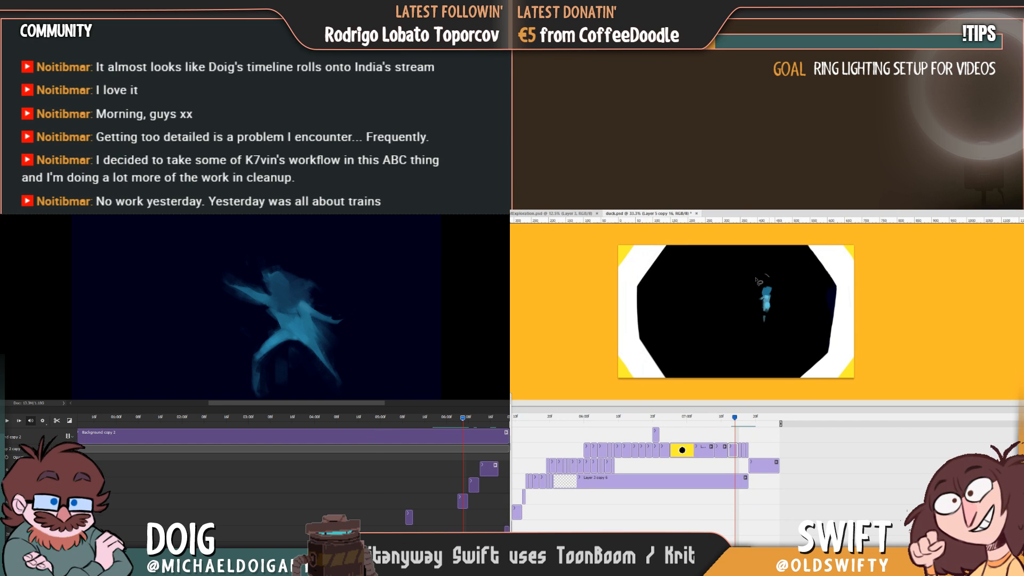
left_click_drag(757, 281, 761, 276)
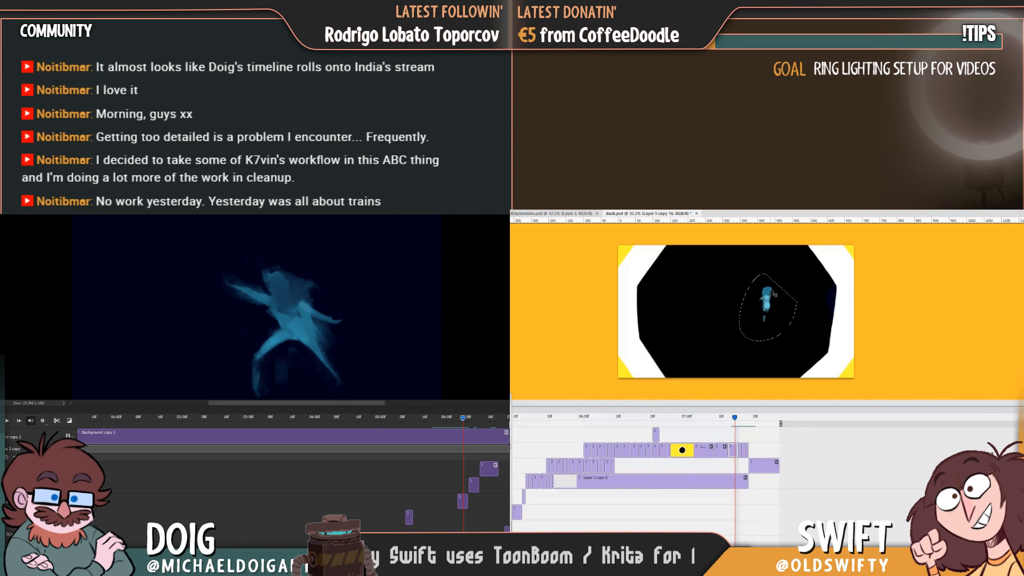
left_click_drag(772, 314, 784, 307)
key("ctrl+d")
Play back and step through the last duck.psd frames to check the small figure's movement between them.
key("Left")
key("Left")
key("Left")
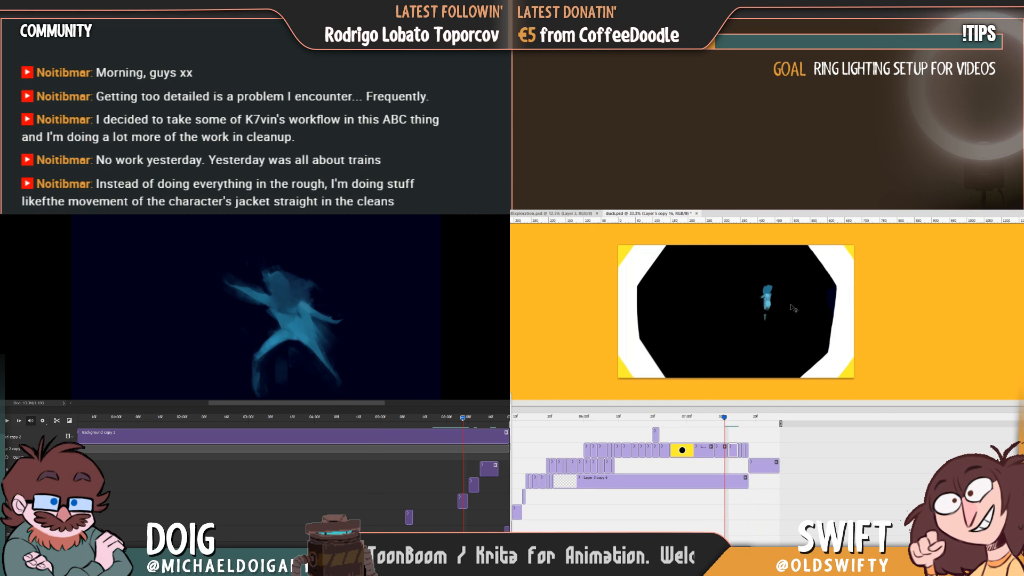
key("space")
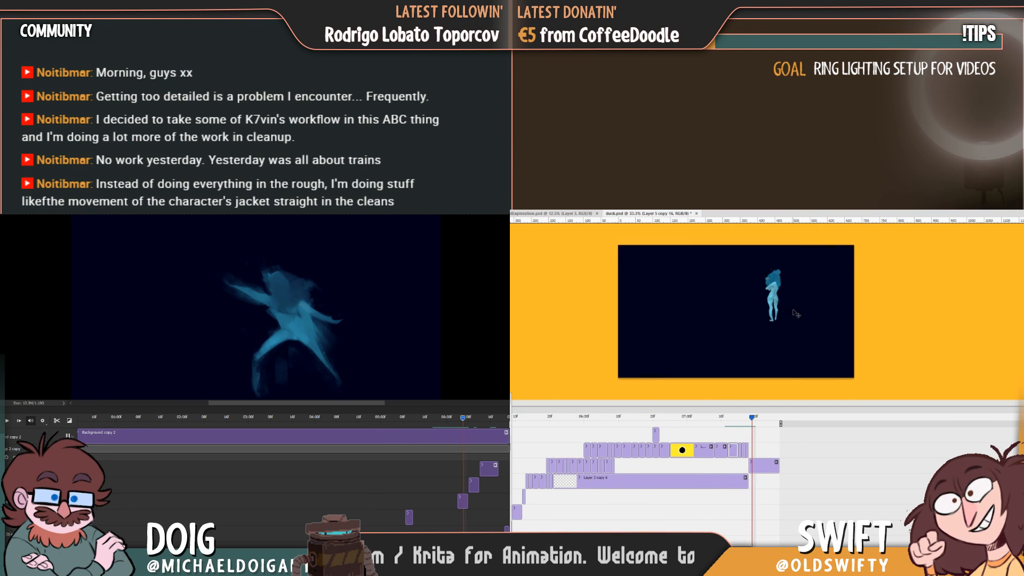
key("Left")
key("Left")
key("Left")
key("Left")
key("Left")
key("Left")
key("Left")
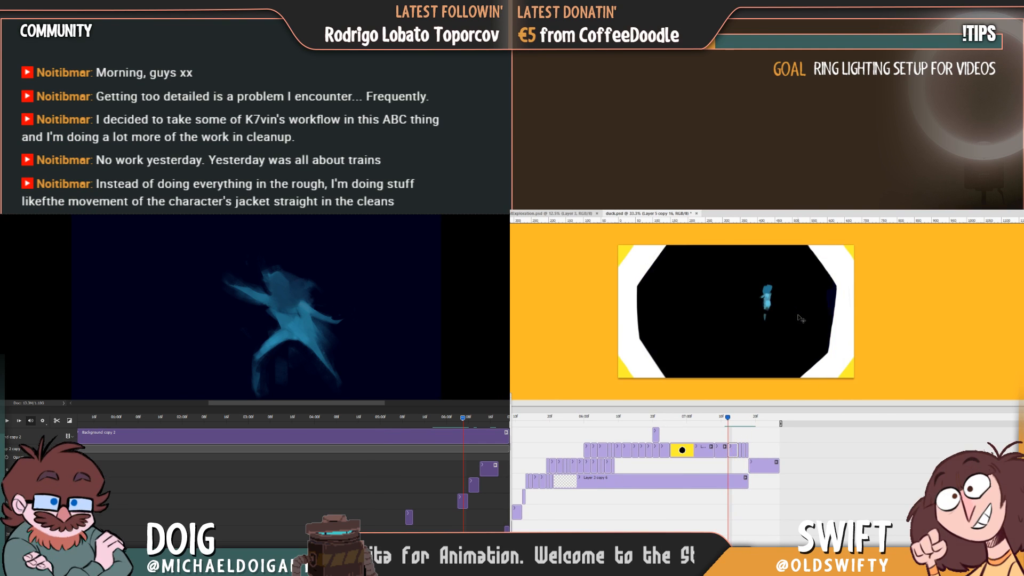
key("Right")
key("Right")
key("Right")
key("Right")
key("Right")
key("Right")
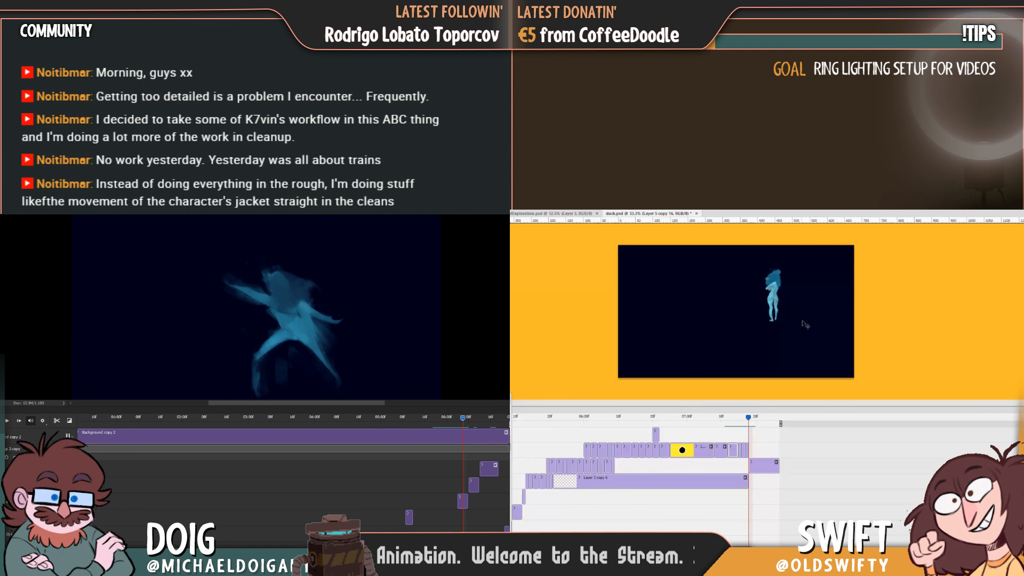
key("Left")
key("Left")
key("Left")
key("Left")
key("Left")
key("Left")
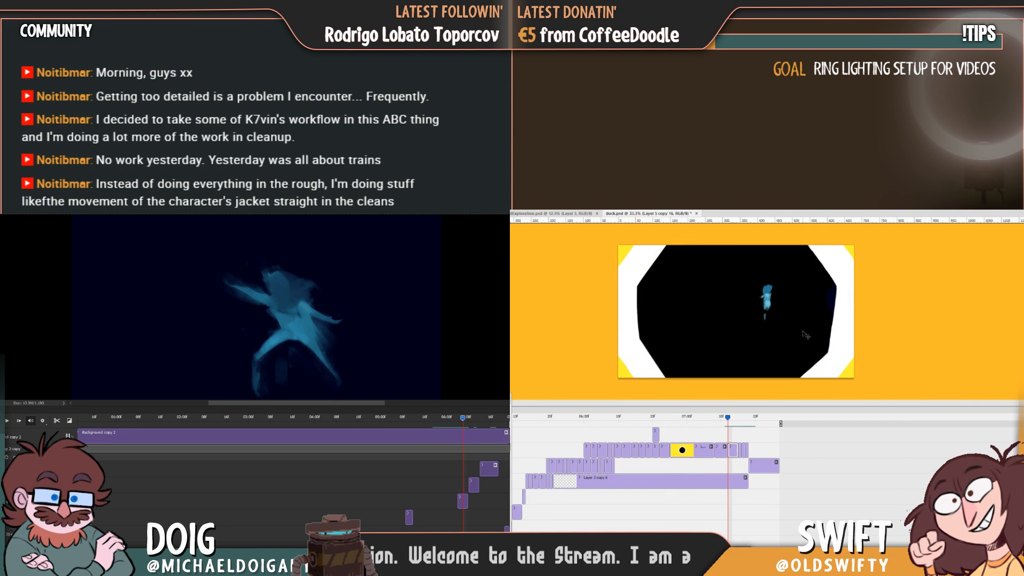
key("Left")
key("Right")
key("Left")
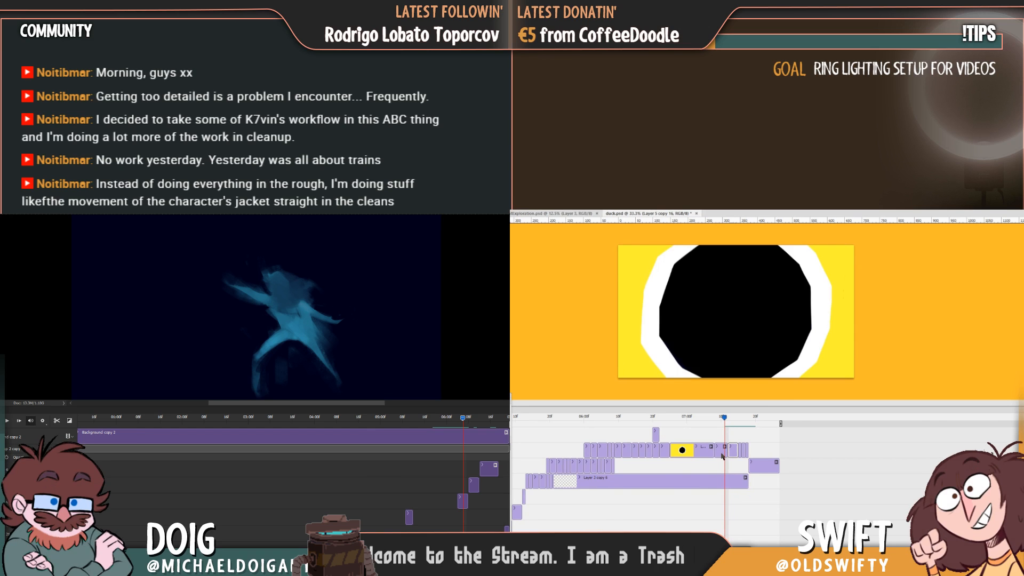
Select the whole canvas on the preceding duck.psd clip, and paint a small dark teal base shape for the figure there.
left_click(723, 455)
key("ctrl+a")
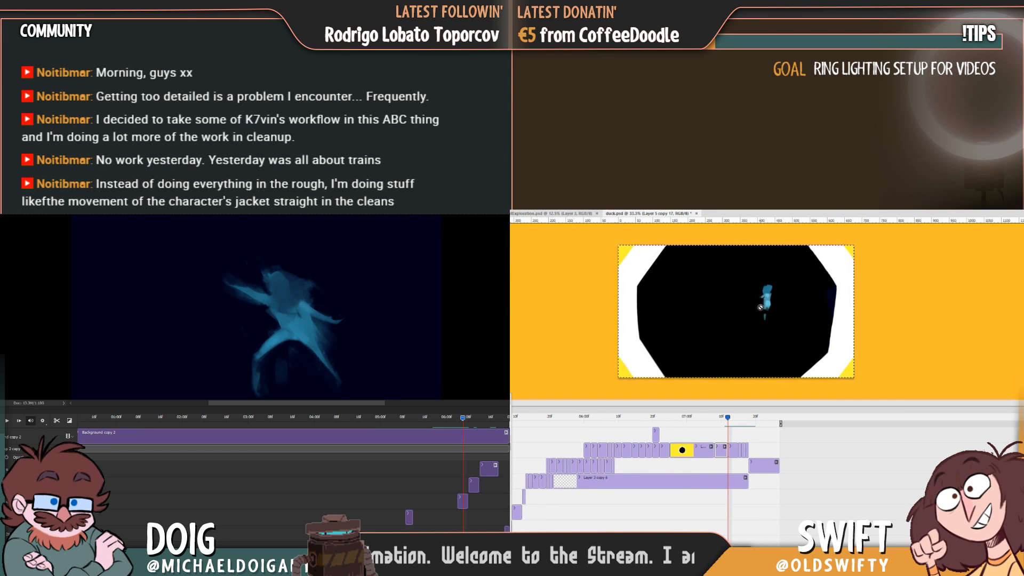
key("Left")
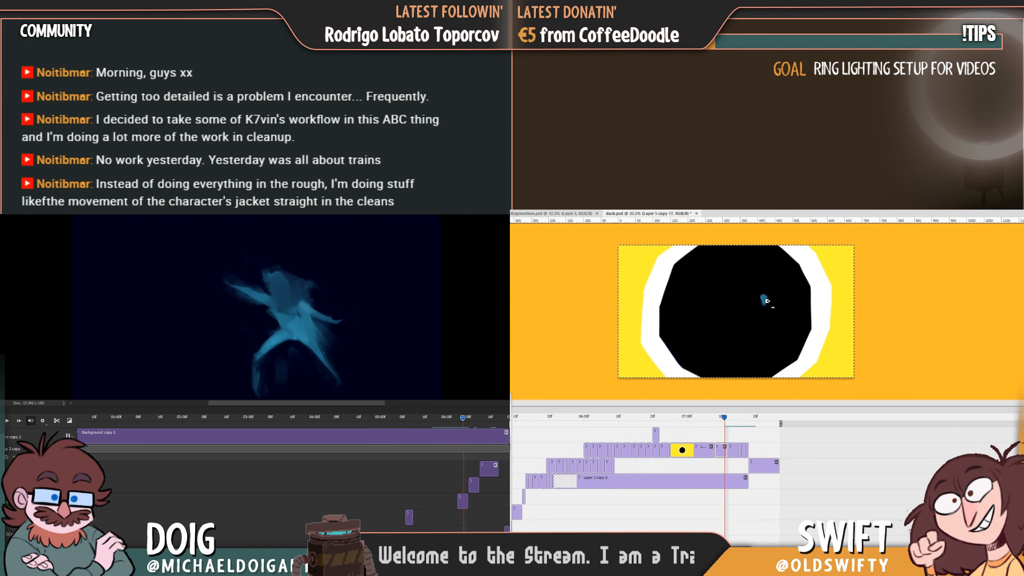
key("Right")
key("Right")
key("Left")
key("Left")
key("Right")
key("Right")
key("Right")
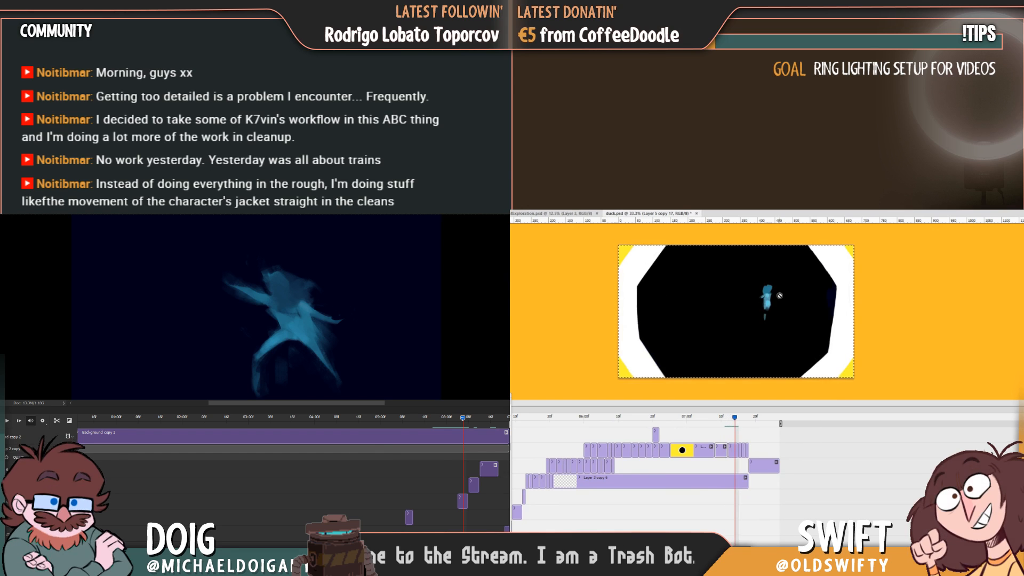
Flip through the neighbouring duck.psd frames to compare the position and size of the new teal base shape.
key("Right")
key("Right")
key("Right")
key("Left")
key("Left")
key("Left")
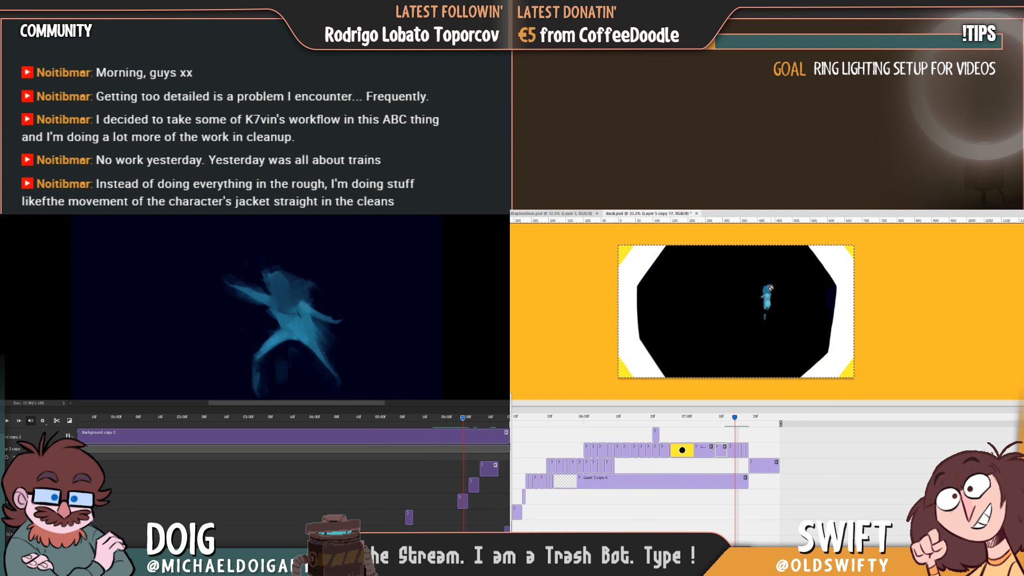
key("Left")
key("Left")
key("Left")
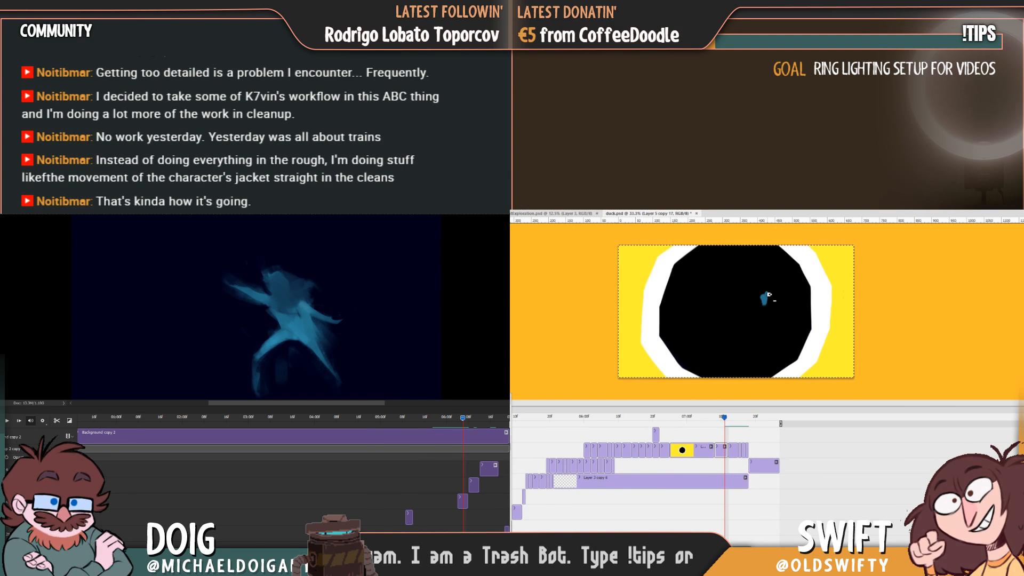
key("Right")
key("Right")
key("Right")
key("Right")
key("Right")
key("Right")
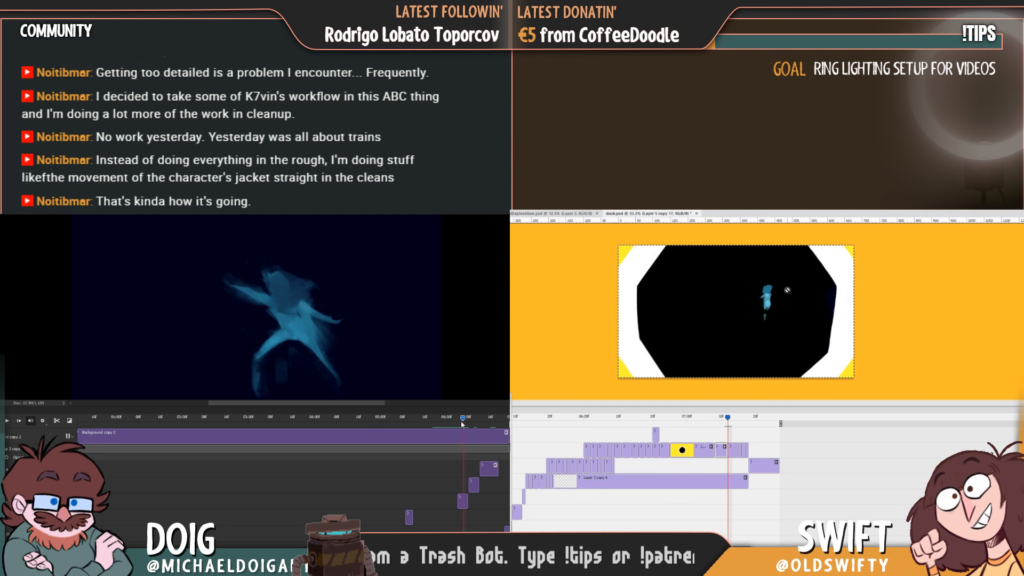
Refine the teal base shape on the preceding duck.psd frame, and return the other timeline to the spread-legged pose.
left_click_drag(461, 419, 464, 424)
key("Right")
key("Right")
key("Left")
key("Left")
key("Left")
key("Left")
key("Left")
key("Left")
key("Left")
key("Left")
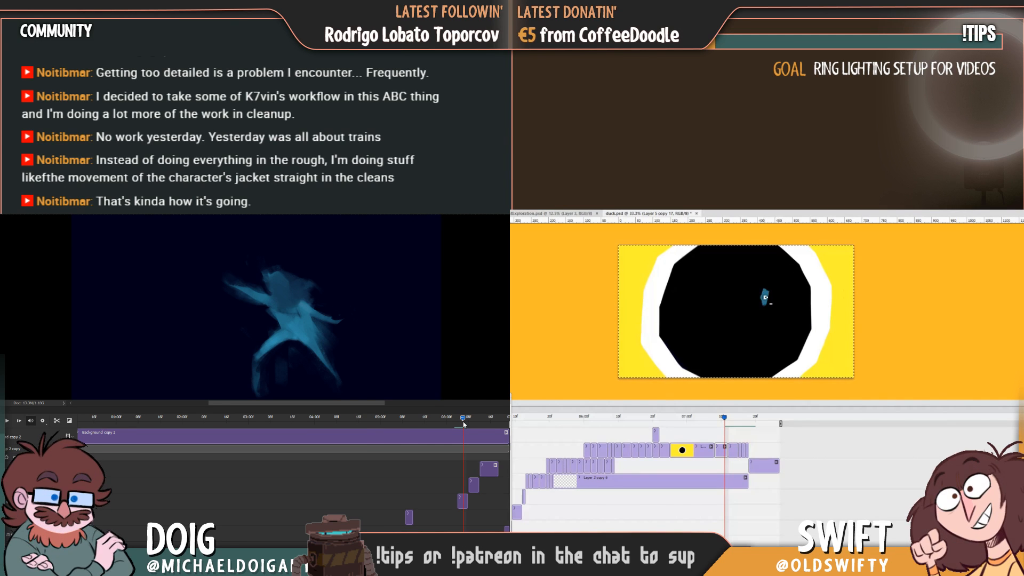
left_click_drag(460, 422, 461, 422)
key("Right")
key("Right")
left_click(827, 363)
left_click(745, 339)
Step back and forth through the duck.psd frames around the teal base shape to compare it with the following poses.
key("Right")
key("Right")
key("Left")
key("Left")
key("Left")
key("Left")
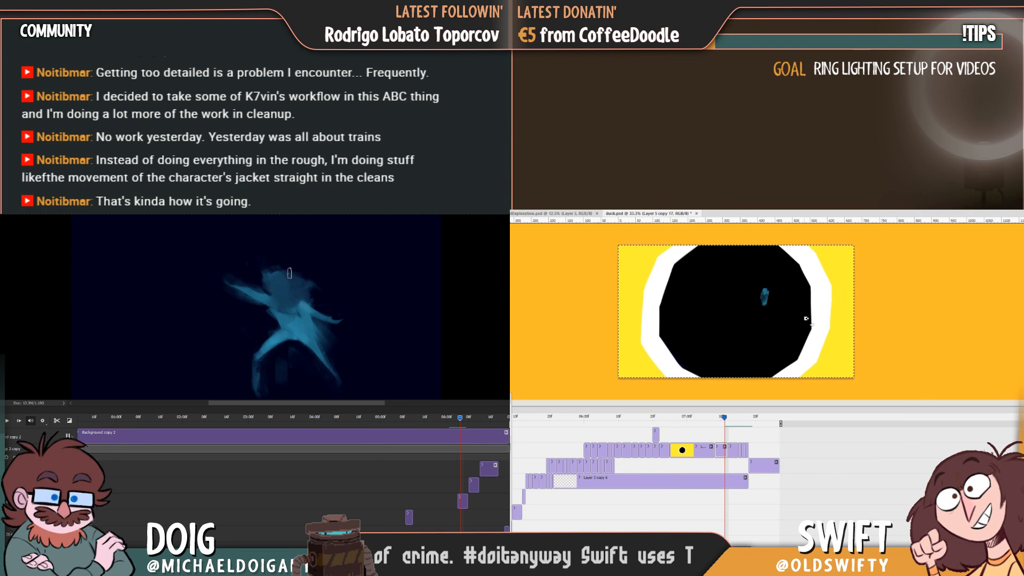
key("Right")
key("Right")
key("Right")
key("Right")
key("Right")
Paint fuller hair around the spread-legged figure's head, and undo the stroke that sweeps out past the shoulder.
left_click_drag(286, 267, 298, 271)
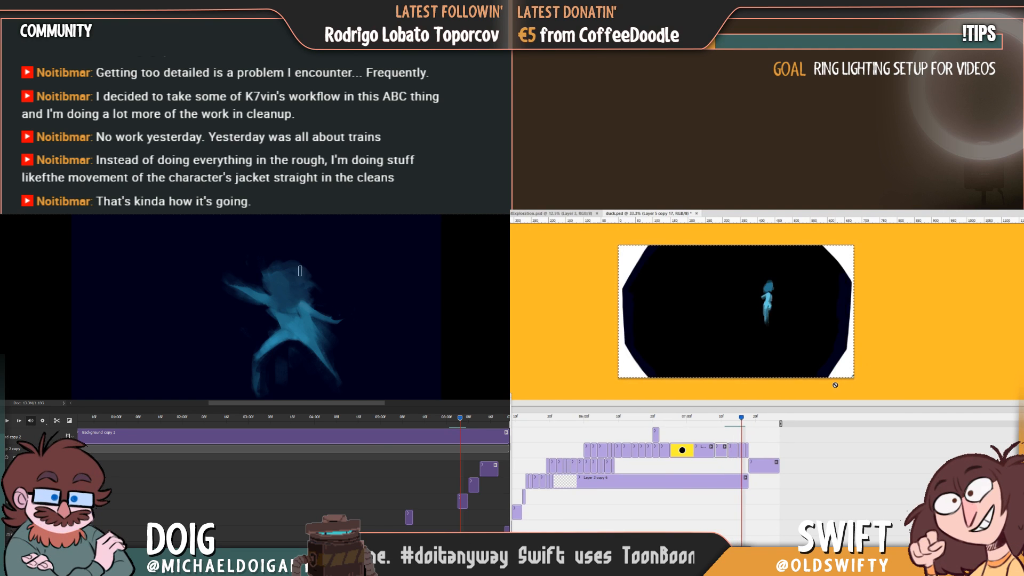
key("Left")
key("Left")
key("Left")
key("Left")
key("Left")
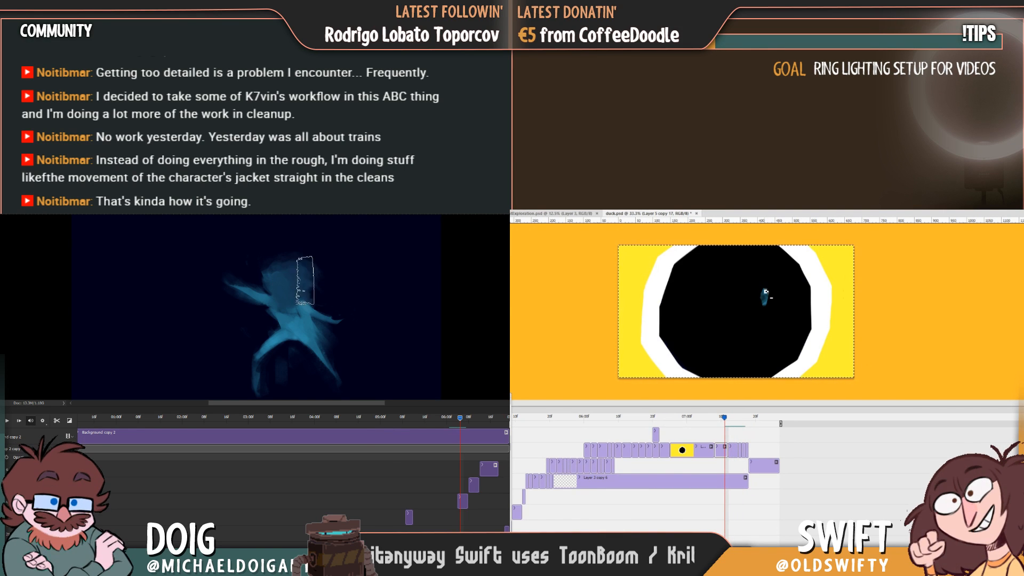
left_click_drag(282, 264, 347, 287)
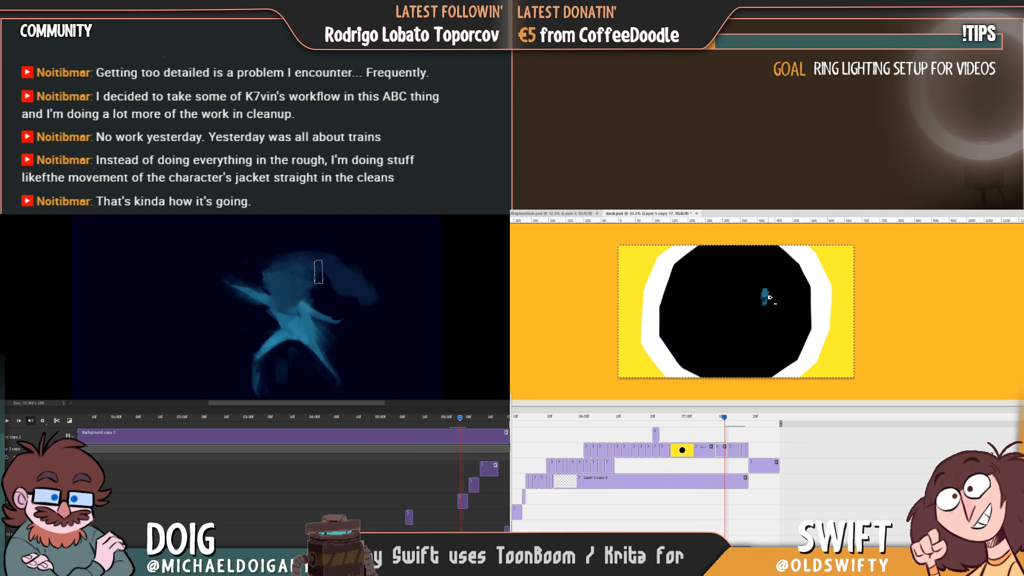
key("ctrl+z")
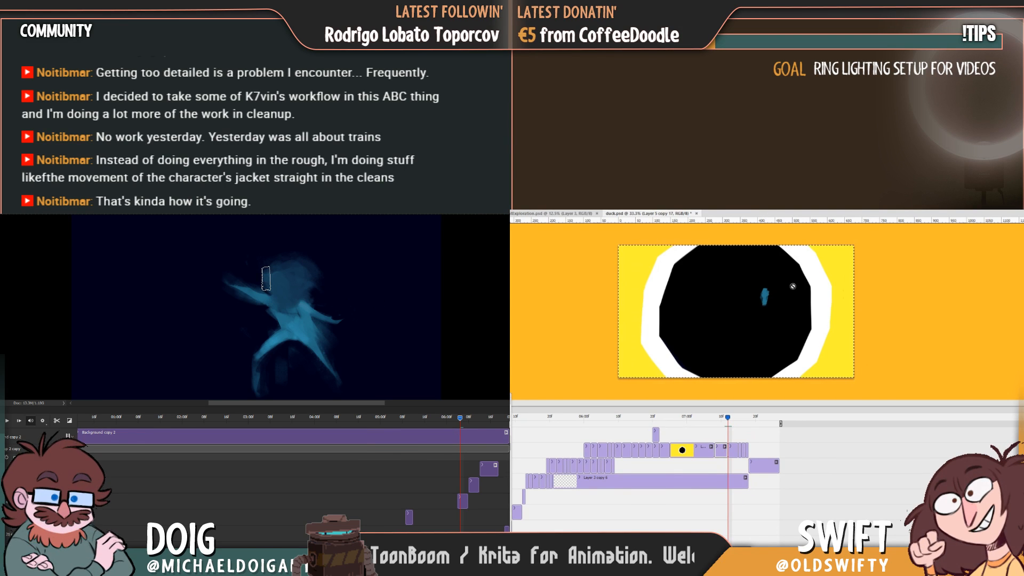
Flip between the teal base shape and the next duck.psd frames to check how the small figure grows into the standing pose.
key("Right")
key("Right")
key("Right")
key("Left")
key("Left")
key("Left")
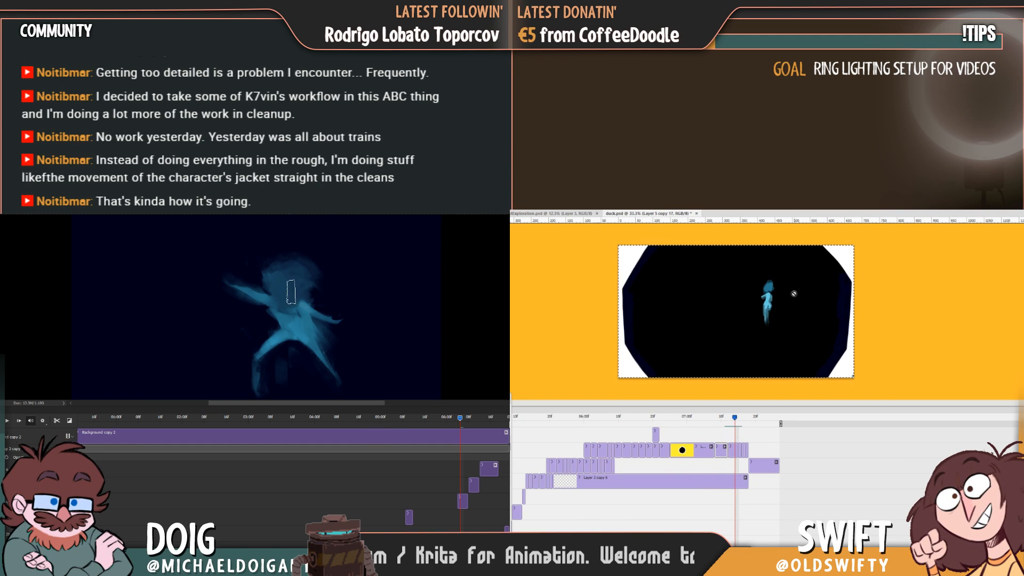
key("Right")
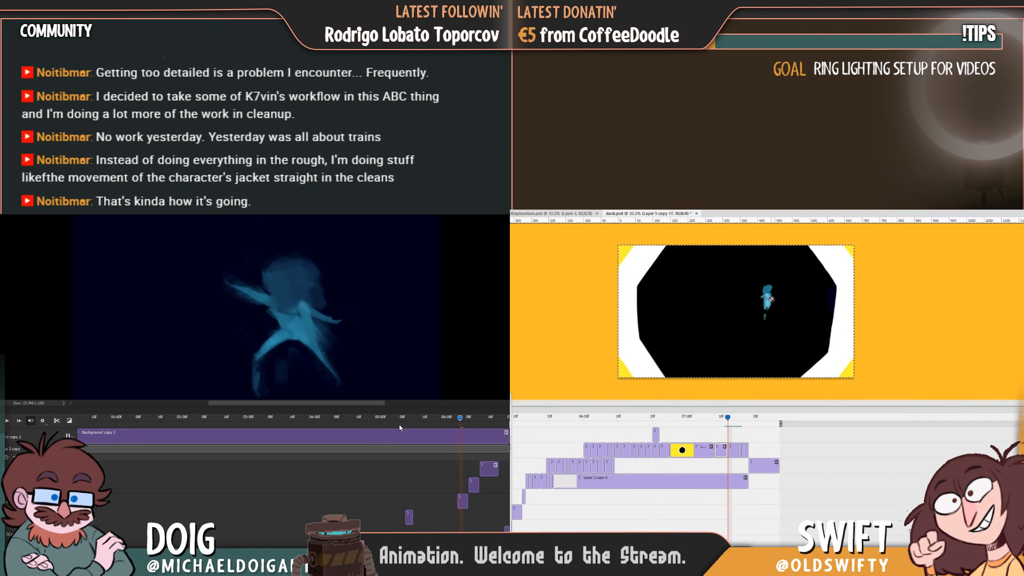
key("Right")
key("Right")
key("Right")
Move the Background copy 2 timeline back to the curled pose, and flip through the duck.psd frames around the base shape.
mouse_move(463, 419)
left_mouse_down()
mouse_move(449, 418)
mouse_move(476, 423)
mouse_move(447, 417)
mouse_move(466, 420)
mouse_move(454, 420)
left_mouse_up()
key("Left")
key("Left")
key("Left")
key("Left")
key("Right")
key("Right")
key("Right")
key("Left")
key("Left")
key("Left")
key("Left")
key("Right")
key("Right")
key("Left")
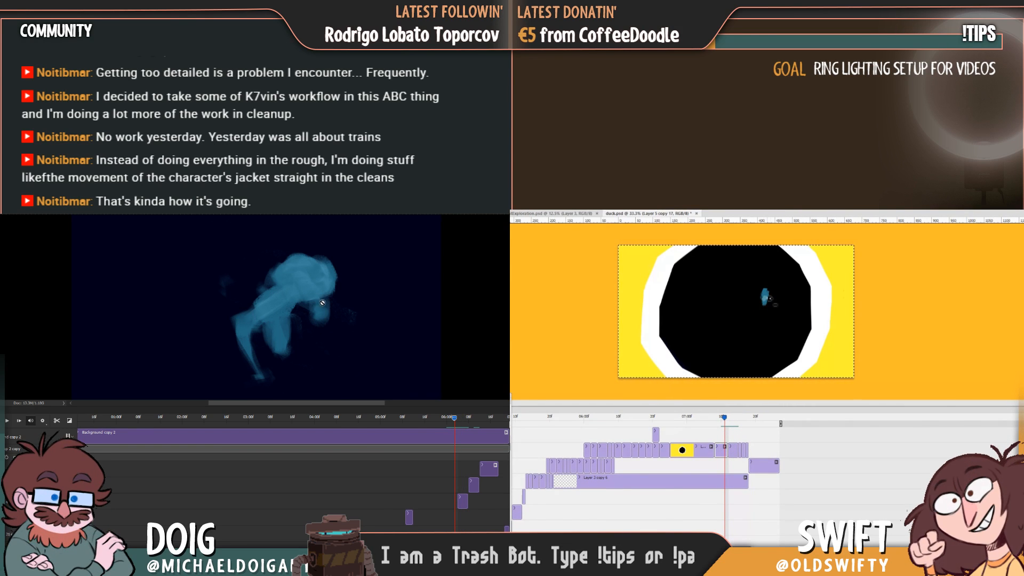
Compare the small figure's position across the last duck.psd frames, from the base shape to the standing pose.
key("Right")
key("Right")
key("Right")
key("Right")
key("Right")
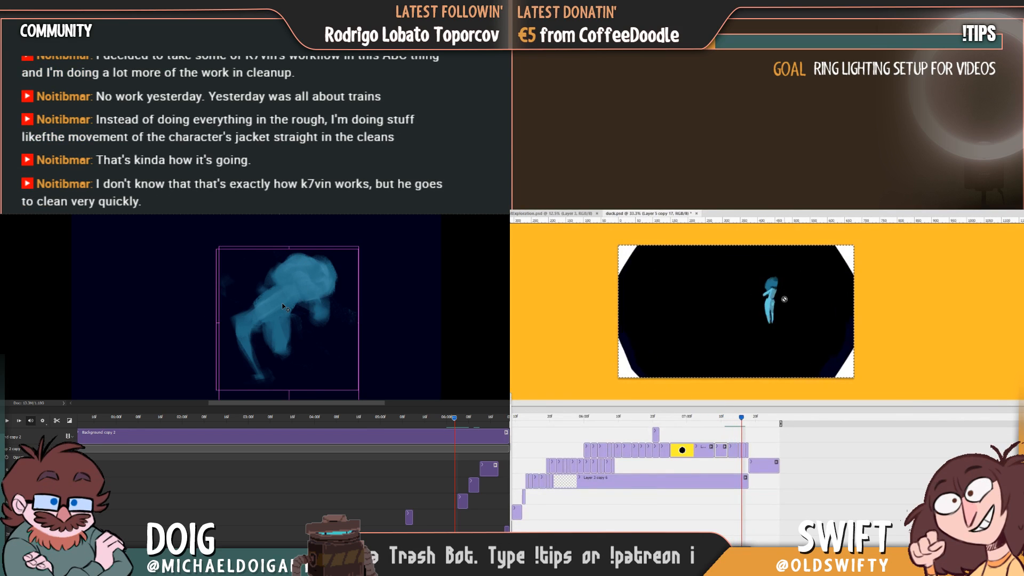
key("Left")
key("Left")
key("Left")
key("Left")
key("Left")
key("Right")
key("Right")
key("Right")
key("Right")
key("Right")
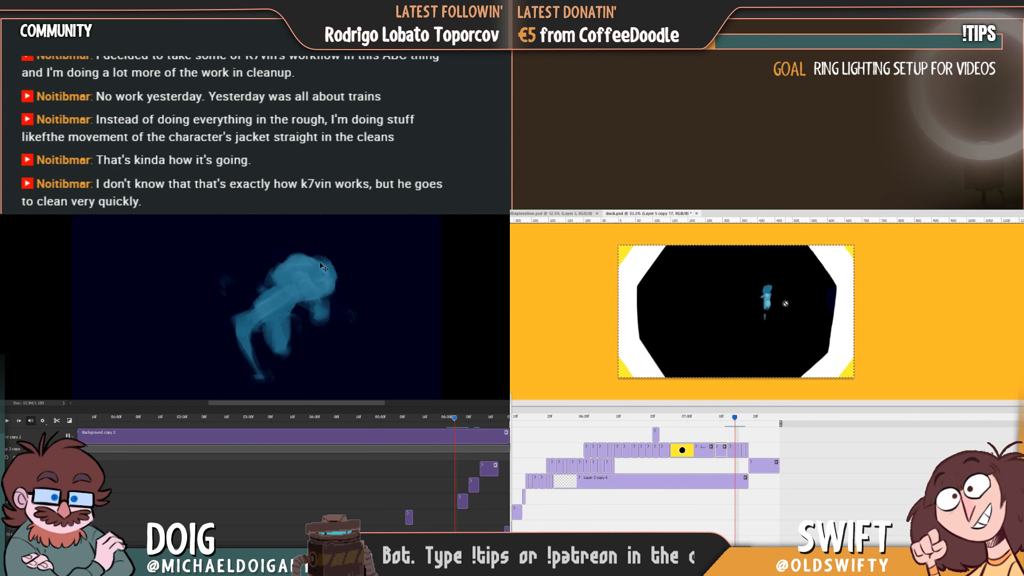
Paint over the curled figure's hair and upper arm, and try to brush onto the small figure in duck.psd.
key("Left")
key("b")
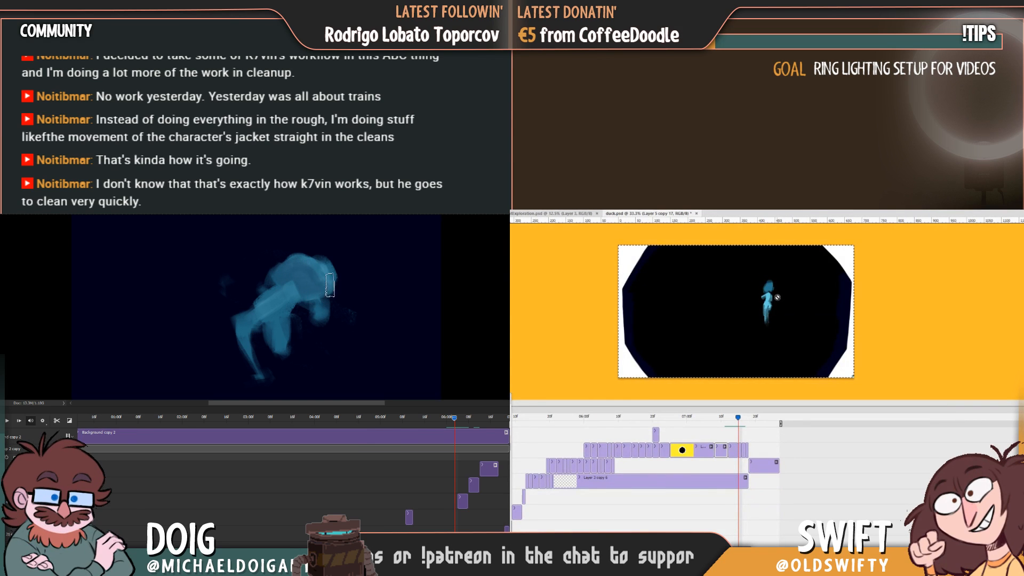
key("Left")
left_click(779, 297)
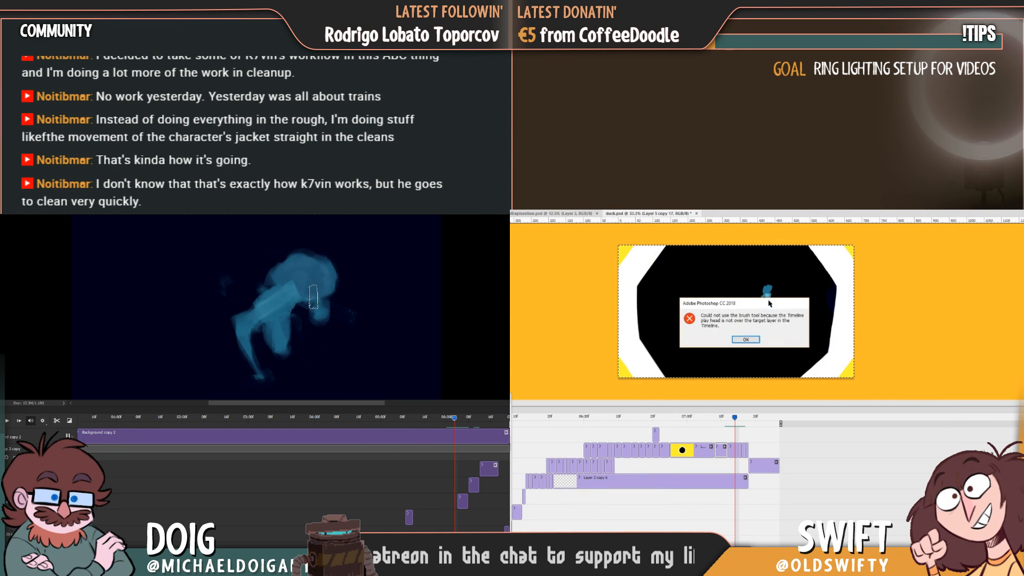
left_click(747, 339)
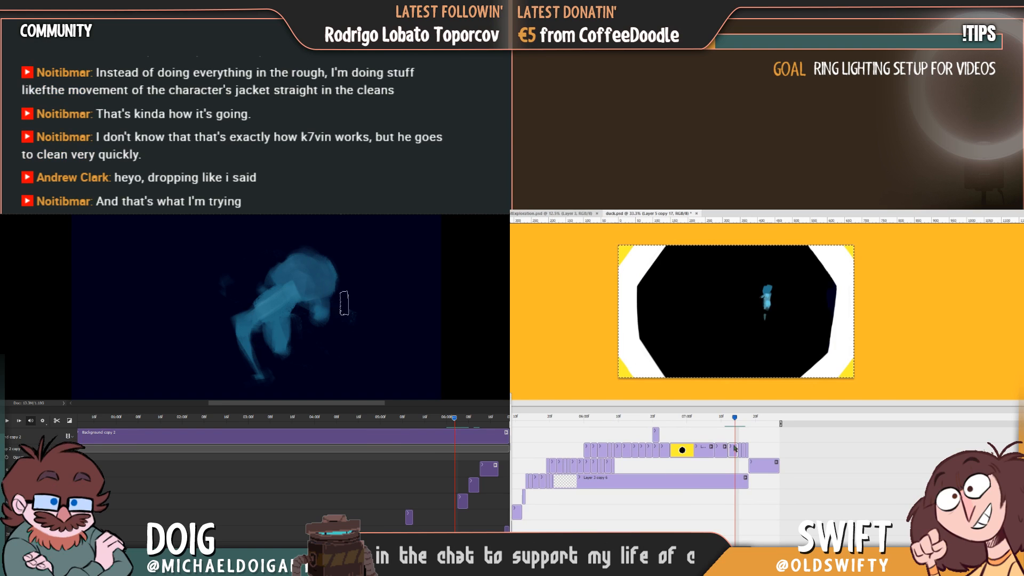
Go back to the duck.psd frame with the small black circle and select its clip, and move the other timeline to the raised-arm pose.
key("Left")
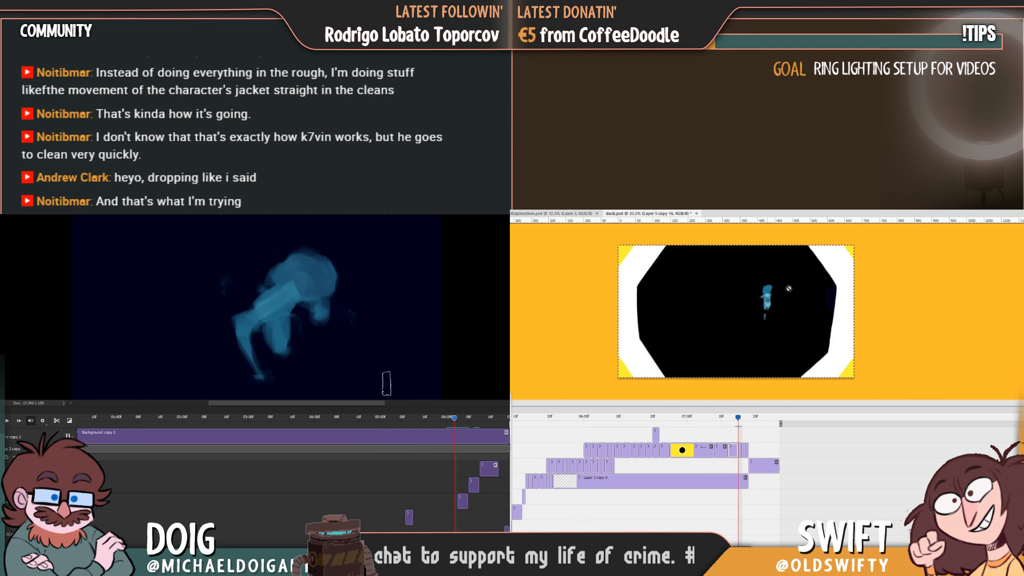
key("Left")
key("Left")
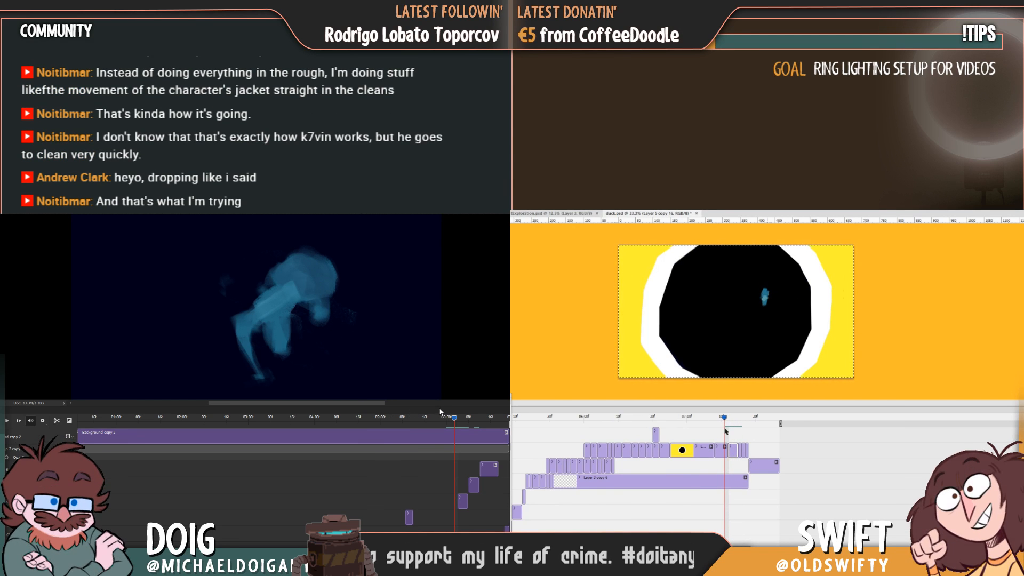
left_click(721, 449)
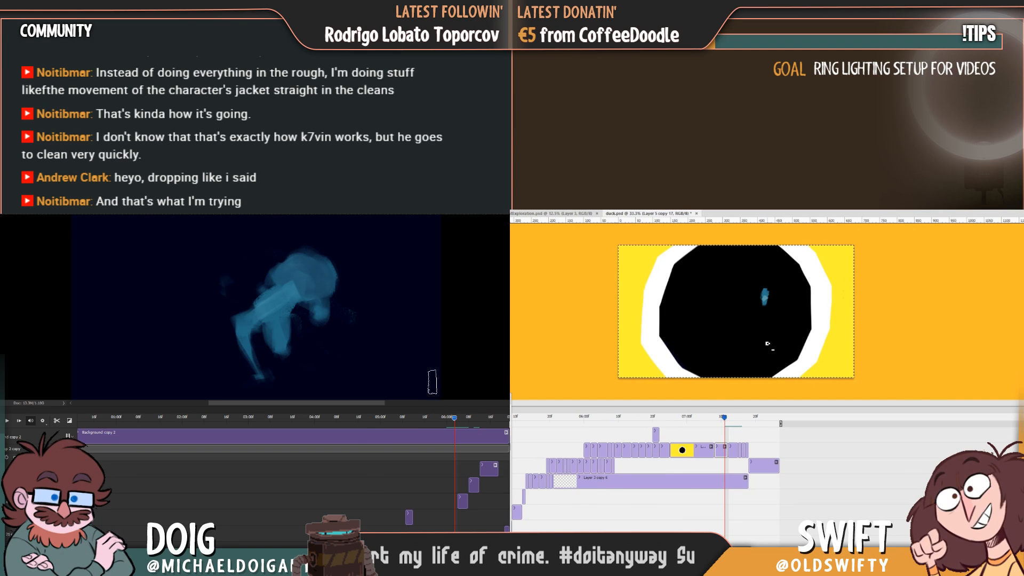
key("Left")
key("Left")
key("Left")
key("Left")
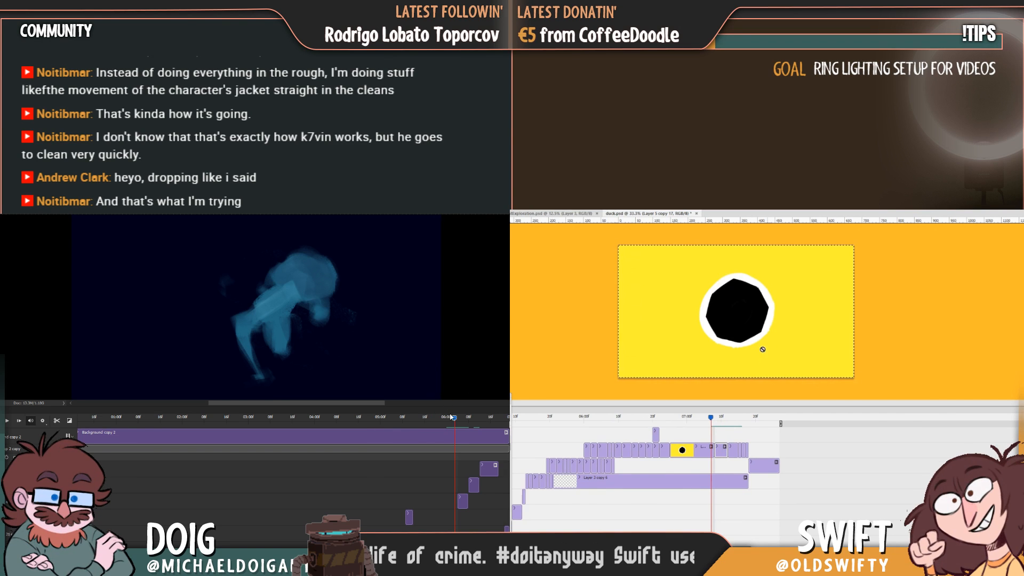
mouse_move(455, 419)
left_mouse_down()
mouse_move(474, 421)
mouse_move(411, 421)
mouse_move(468, 420)
left_mouse_up()
left_click(707, 450)
Paint a tiny dark teal figure inside the small black circle, flipping against the next duck.psd frame to place it.
key("Right")
key("Right")
key("Left")
key("Left")
key("Right")
key("Left")
key("Right")
key("Left")
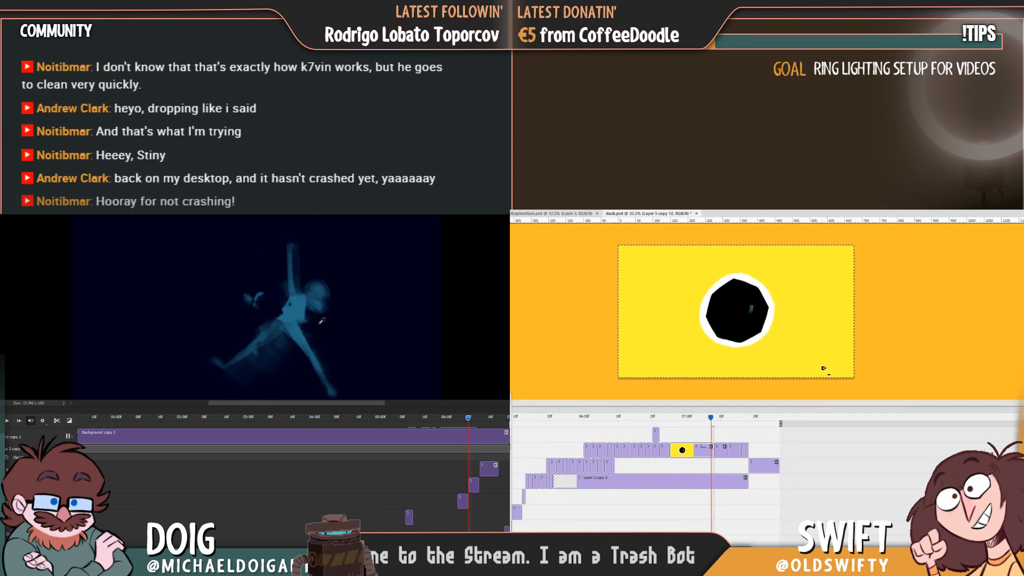
key("Right")
key("Right")
key("Right")
key("Left")
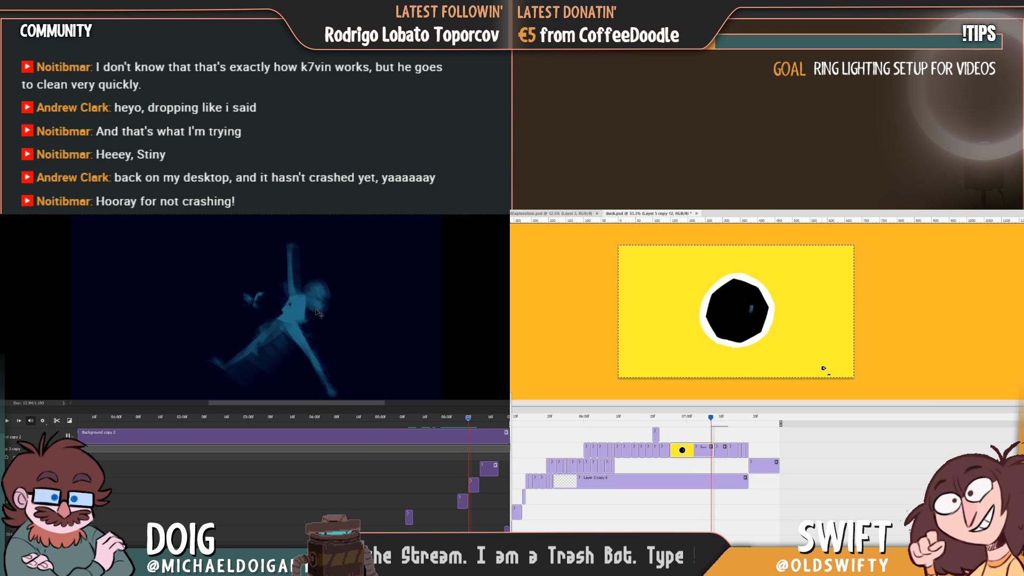
Clear the canvas selection, shift the tiny teal figure slightly upward in the black circle, and paint rounder hair on the raised-arm figure.
key("ctrl+d")
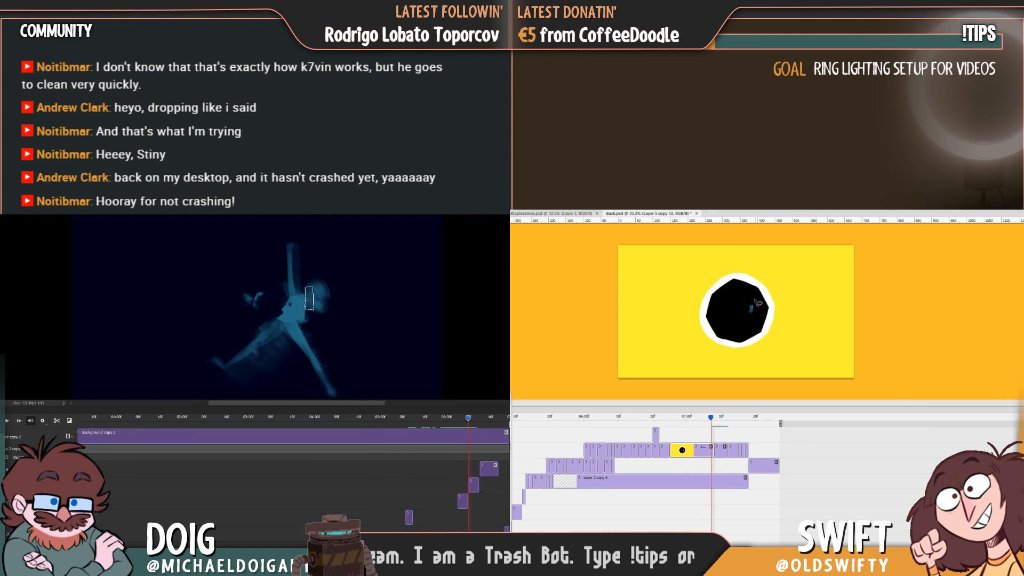
mouse_move(327, 299)
left_mouse_down()
mouse_move(315, 315)
mouse_move(318, 293)
left_mouse_up()
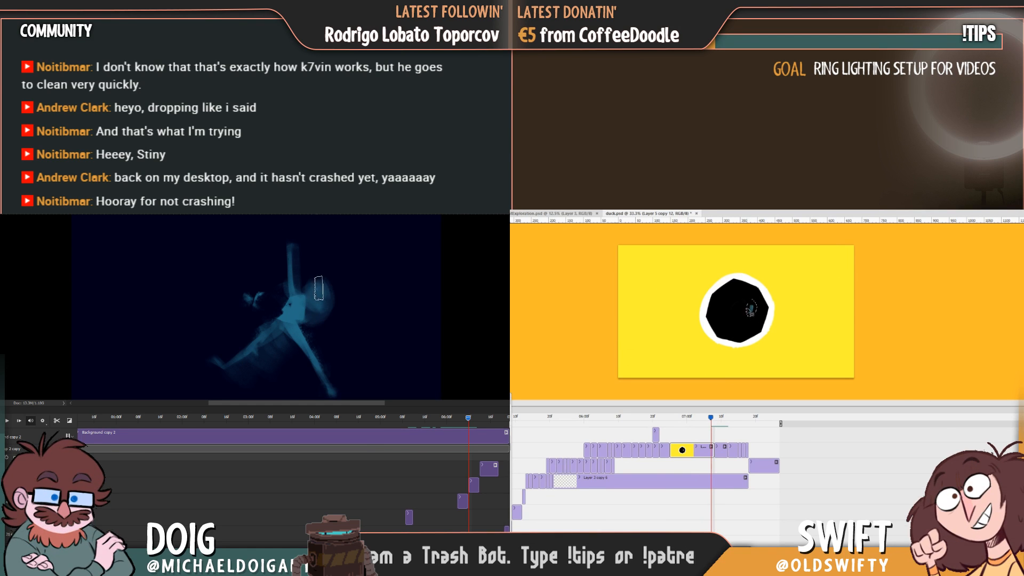
left_click_drag(753, 313, 753, 306)
mouse_move(306, 283)
left_mouse_down()
mouse_move(309, 275)
mouse_move(328, 290)
left_mouse_up()
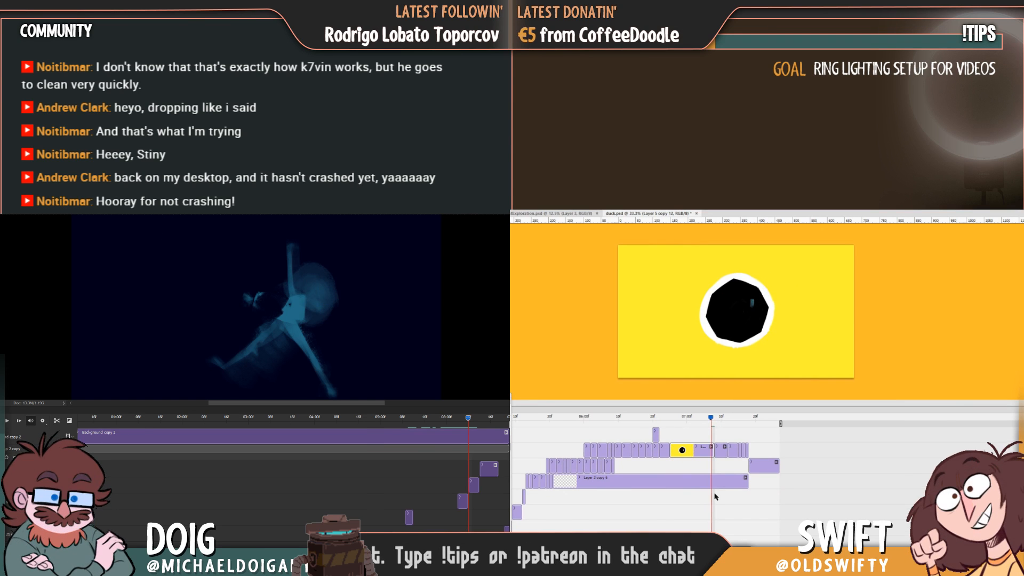
Enlarge the raised-arm figure's round hair and touch up its legs, while scrubbing the last duck.psd frames to check the motion.
mouse_move(712, 421)
left_mouse_down()
mouse_move(763, 418)
mouse_move(706, 419)
mouse_move(762, 427)
mouse_move(746, 427)
left_mouse_up()
left_click_drag(367, 295, 382, 321)
left_click_drag(745, 427, 750, 426)
left_click_drag(382, 321, 386, 309)
mouse_move(749, 426)
left_mouse_down()
mouse_move(726, 431)
mouse_move(749, 429)
mouse_move(739, 430)
left_mouse_up()
key("ctrl+z")
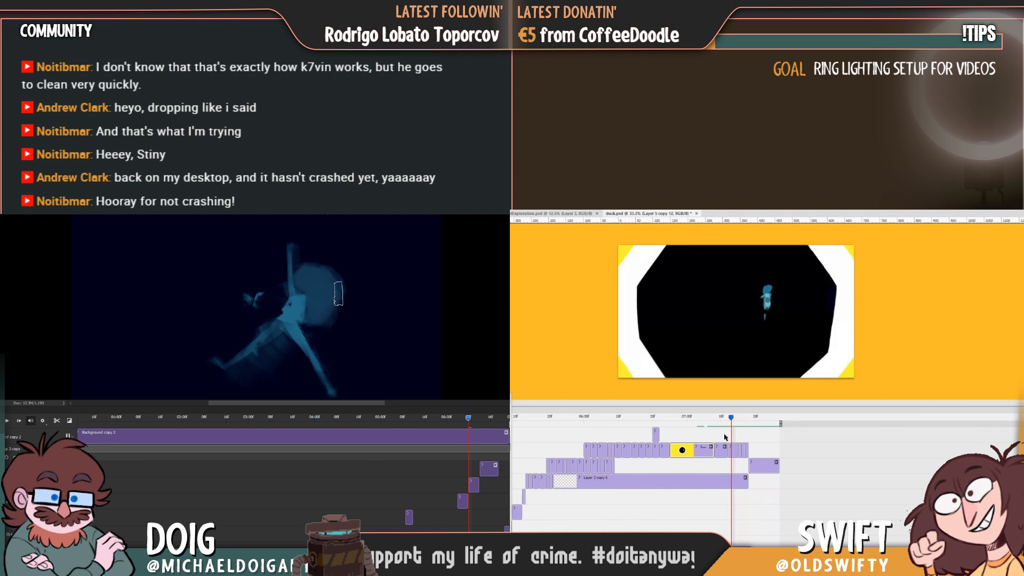
left_click_drag(757, 430, 742, 438)
left_click_drag(306, 314, 302, 371)
mouse_move(742, 425)
left_mouse_down()
mouse_move(751, 425)
mouse_move(725, 433)
mouse_move(739, 429)
left_mouse_up()
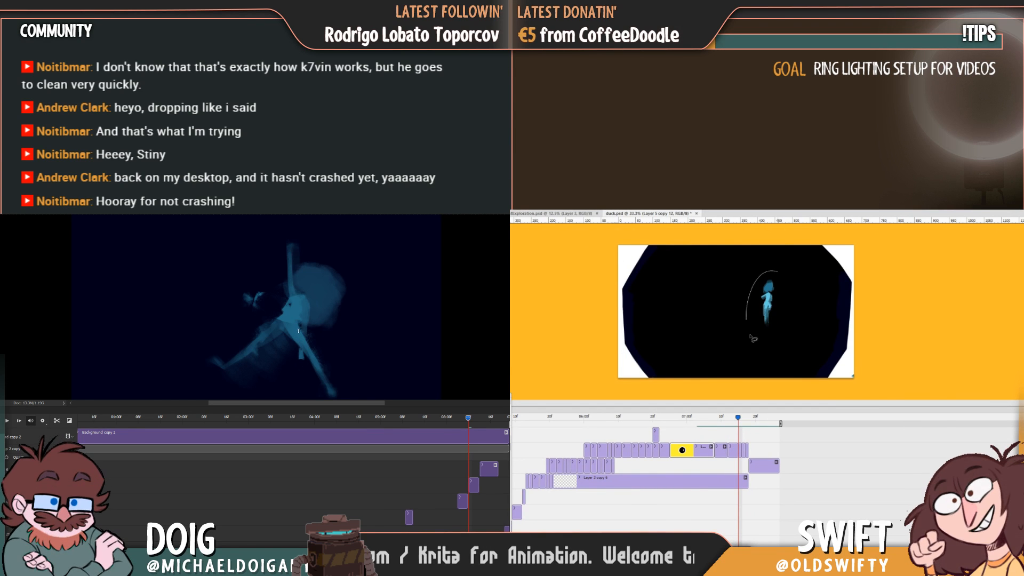
Select the Layer 5 copy 15 clip in duck.psd, and nudge the lassoed standing figure slightly to the right.
key("ctrl+t")
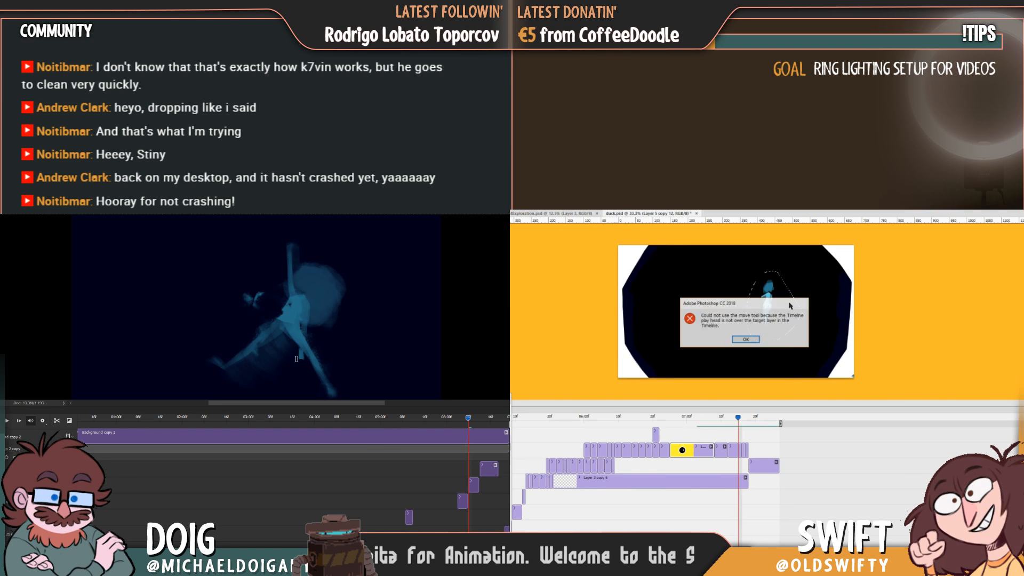
left_click(747, 340)
left_click(740, 448)
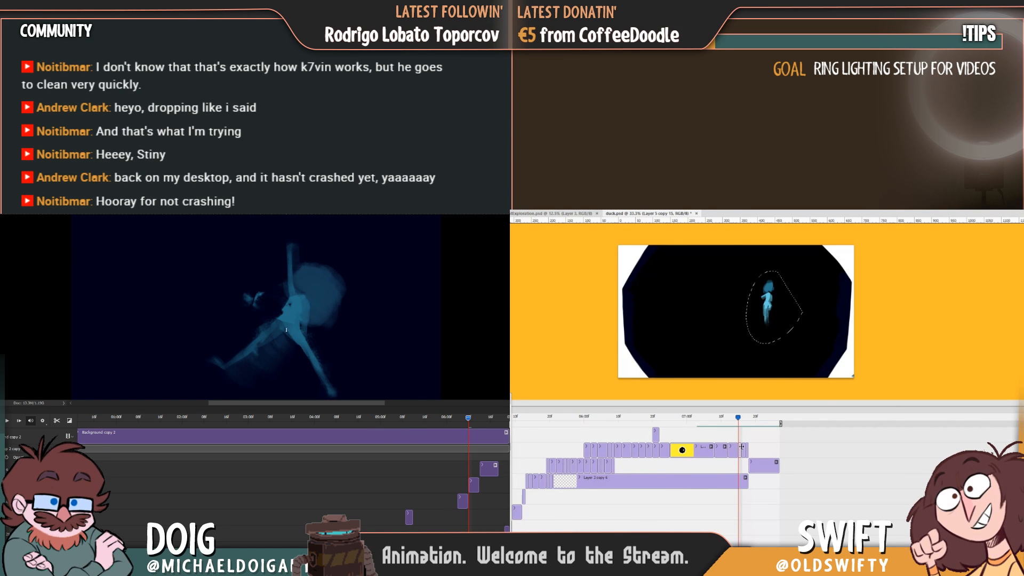
left_click_drag(781, 318, 785, 318)
Scrub duck.psd to the final standing figure, clear the lasso selection, and save the file.
left_click_drag(742, 420, 766, 437)
key("ctrl+d")
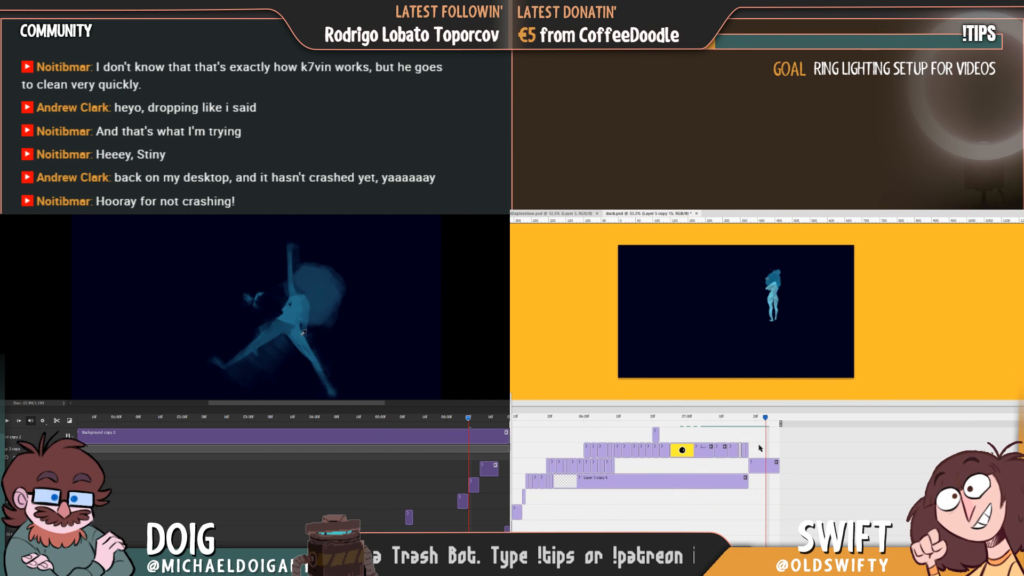
key("ctrl+s")
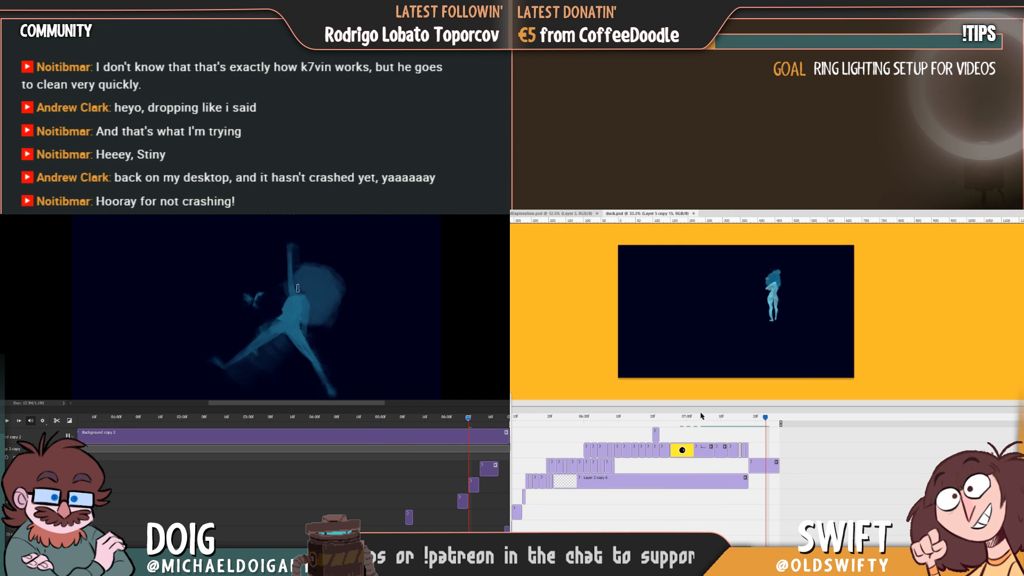
Rearrange the duck.psd timeline panel so it sits low beneath the canvas, and save the other animation document.
left_click_drag(700, 413, 650, 565)
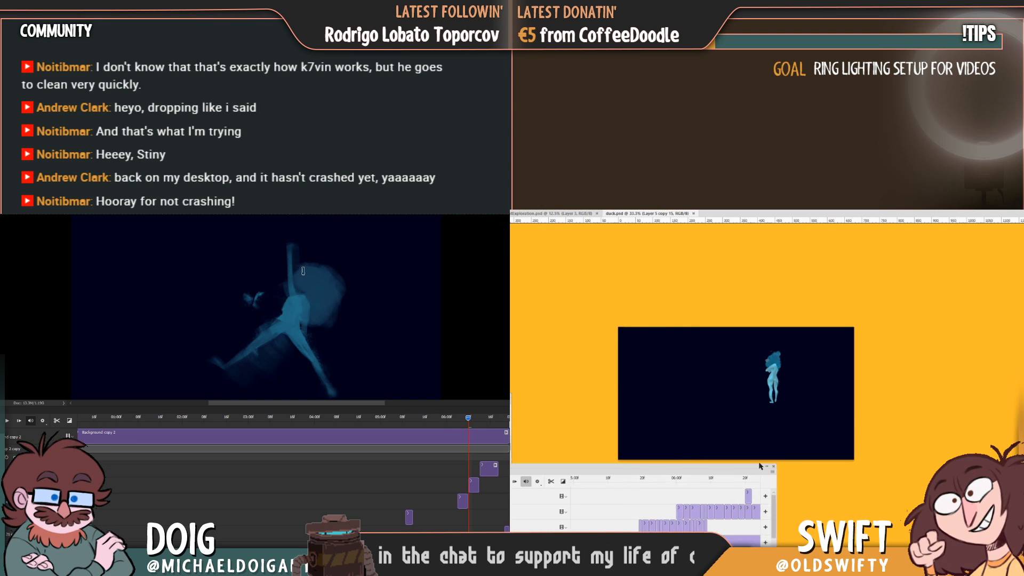
key("ctrl+s")
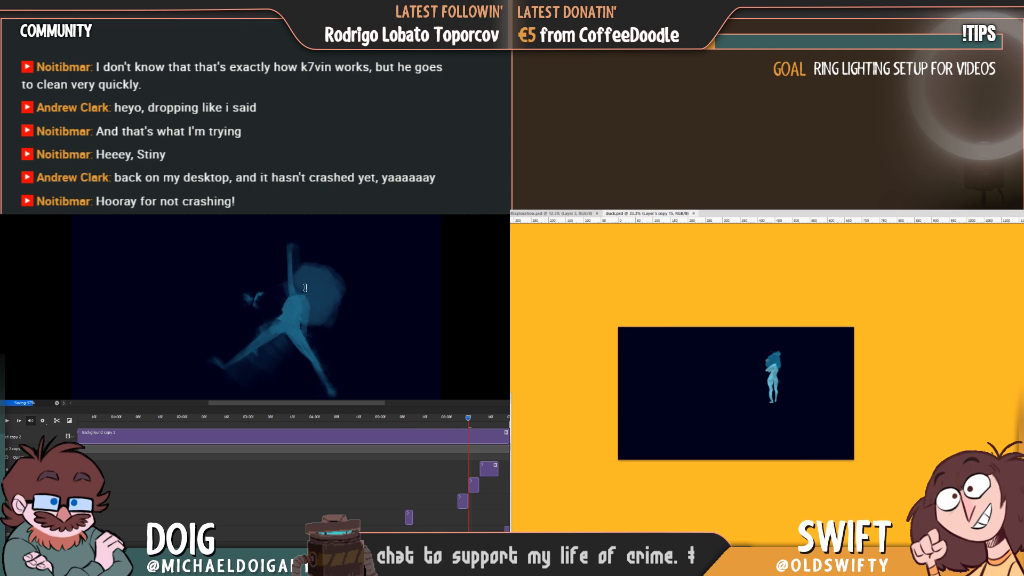
left_click_drag(651, 565, 650, 571)
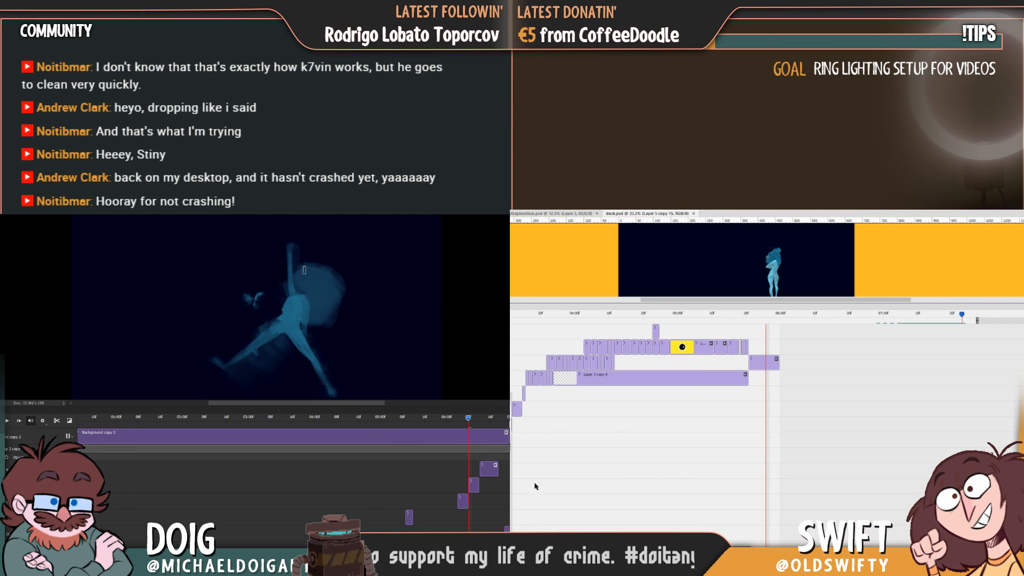
left_click_drag(924, 304, 911, 423)
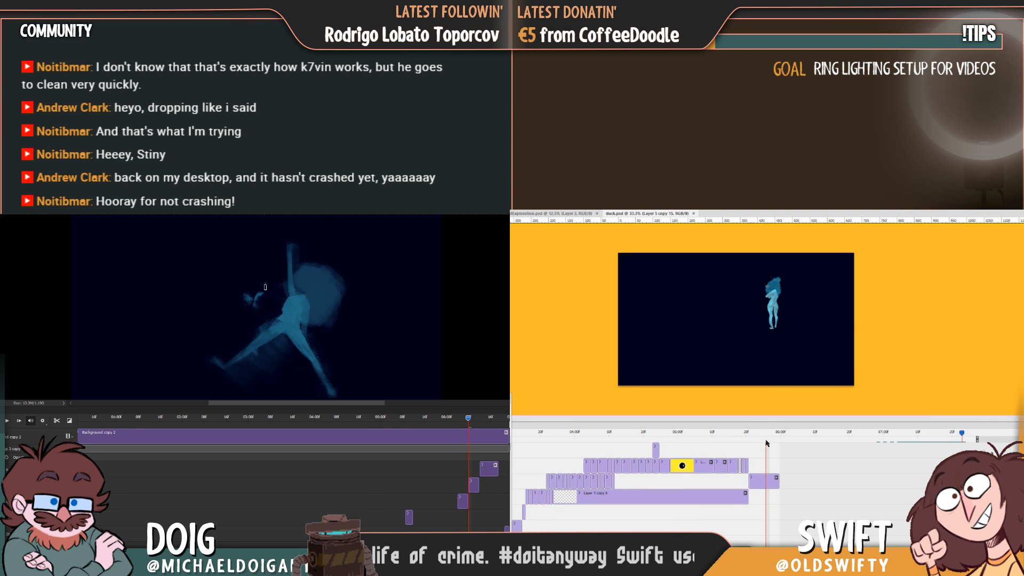
Scrub along the duck.psd timeline, and view the duck.mp4 video render settings without rendering.
left_click(763, 444)
left_click_drag(767, 435, 790, 446)
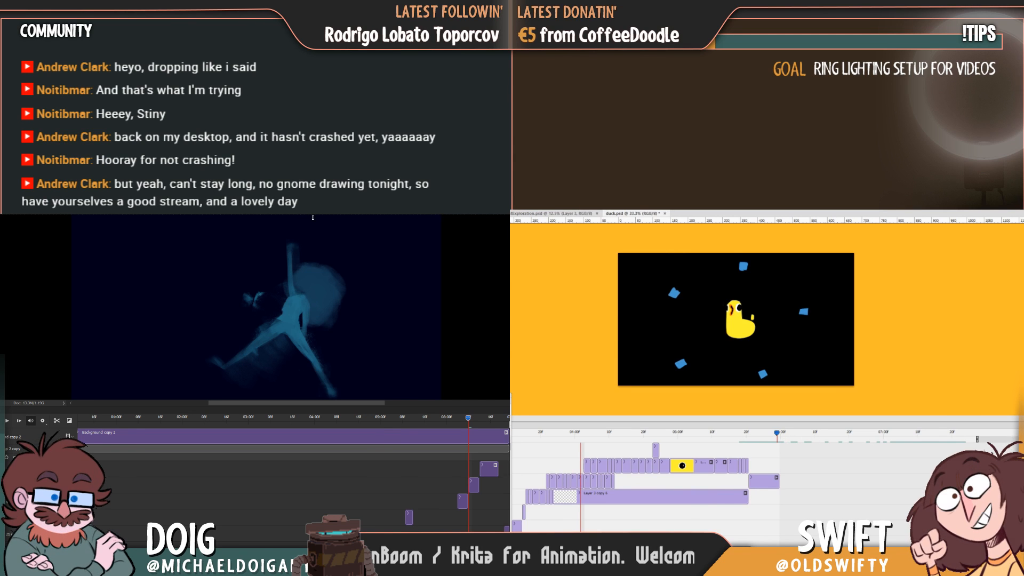
key("Tab")
key("Tab")
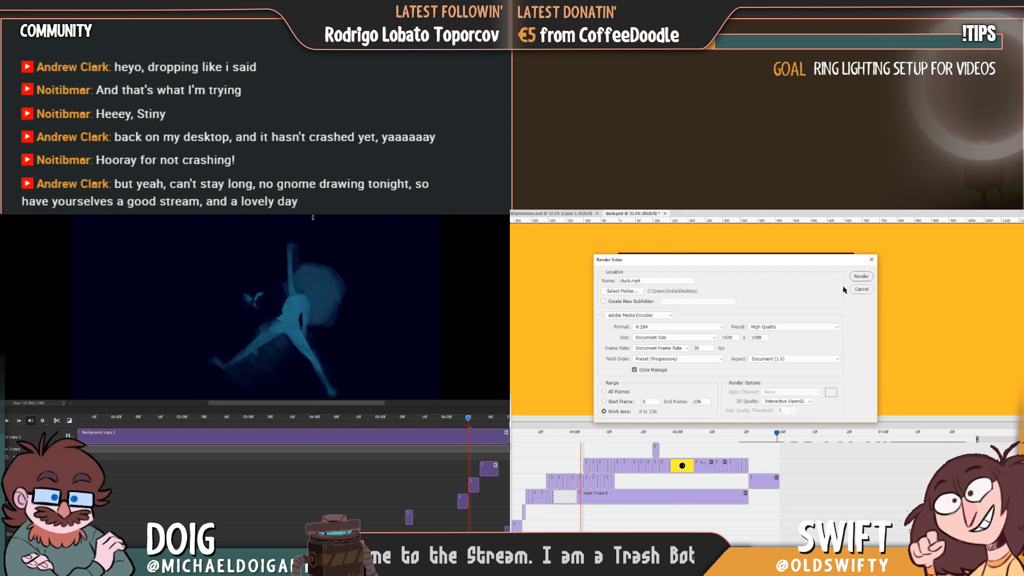
left_click(860, 289)
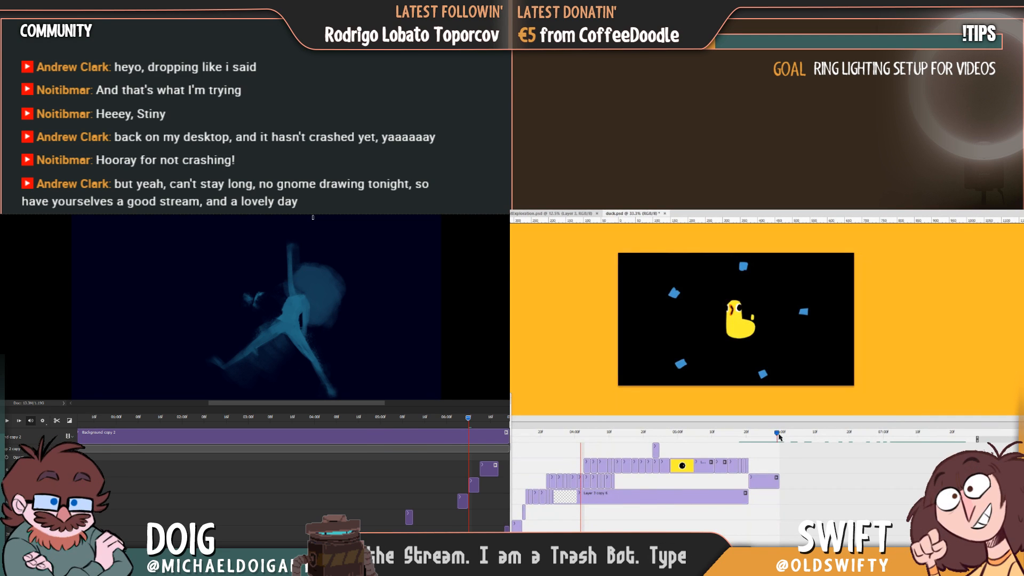
Scrub duck.psd to the frame of the duck above the blue wave, and save the file.
left_click_drag(777, 435, 864, 438)
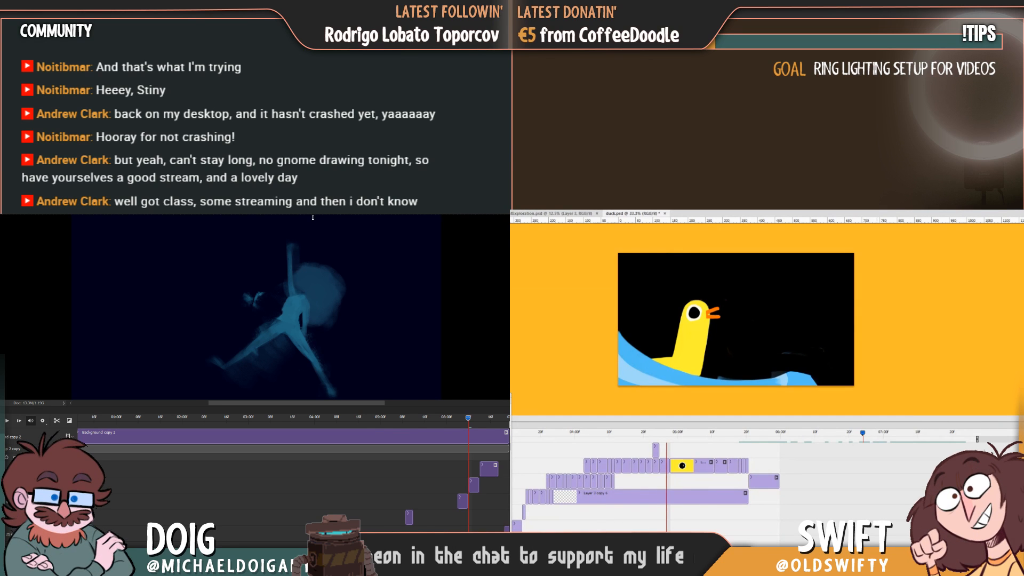
scroll(746, 480, "down", 1)
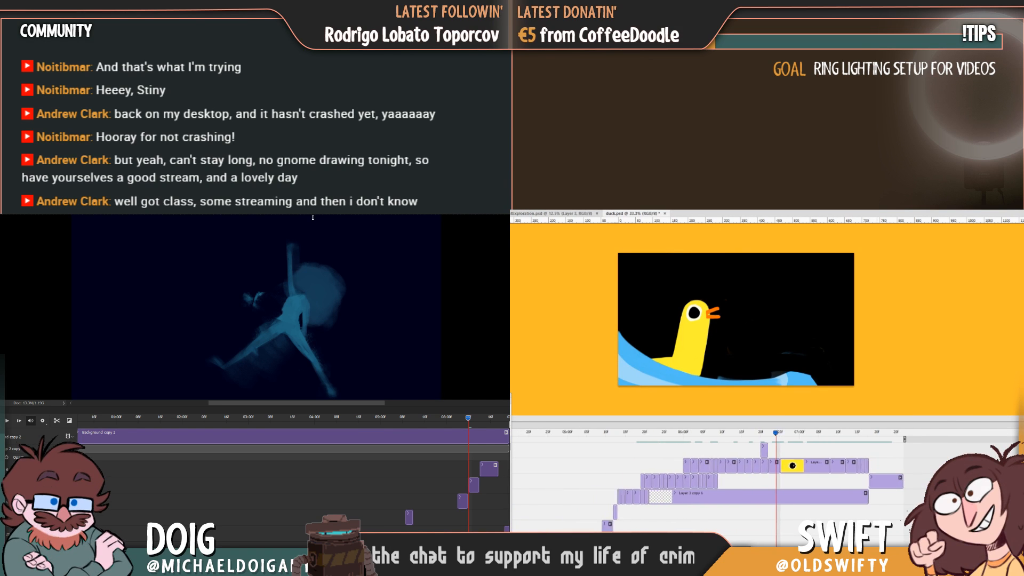
scroll(746, 480, "up", 1)
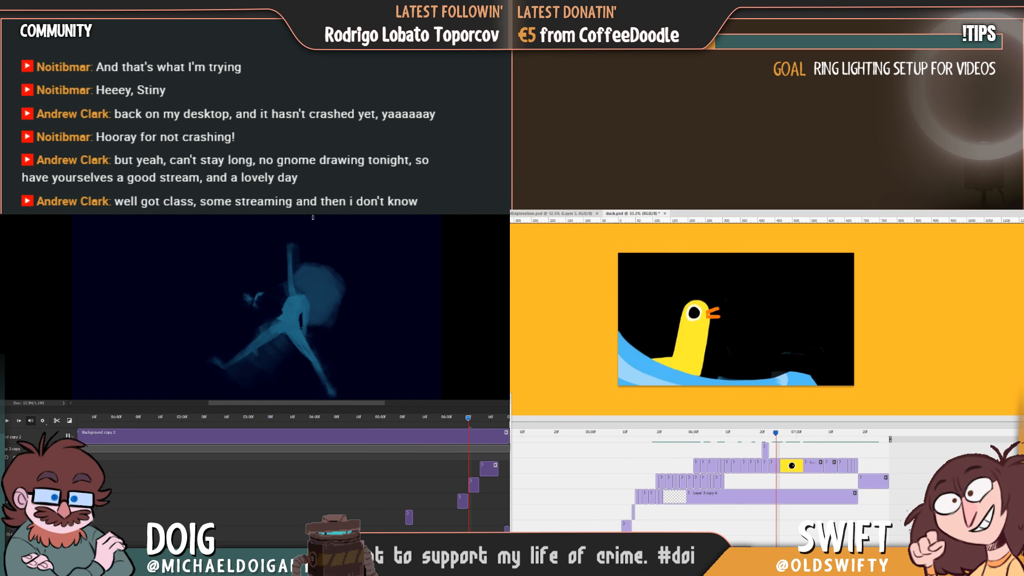
key("ctrl+s")
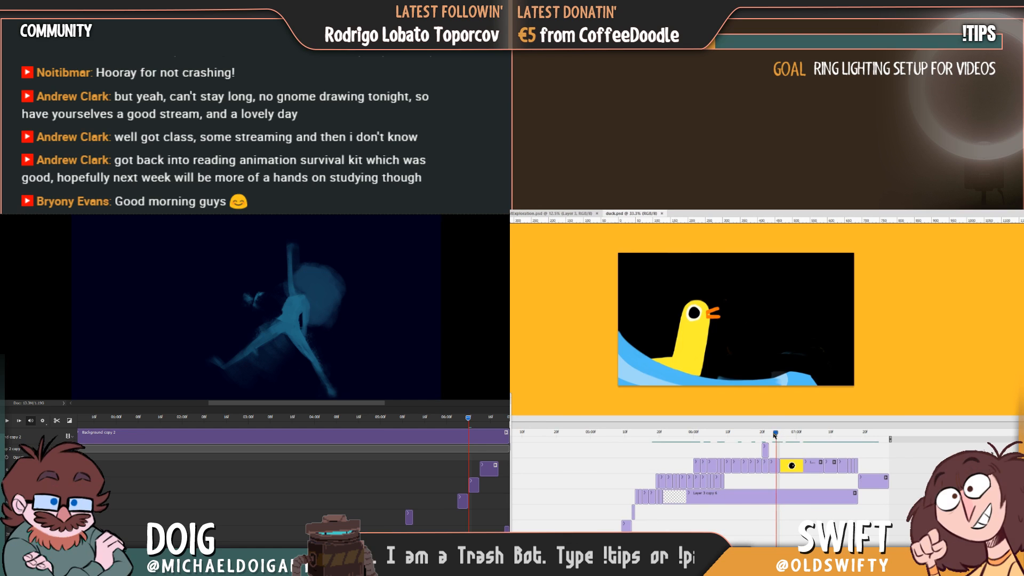
Split the yellow eye close-up clip, Layer 5 copy 12, a few frames after its start in the duck.psd timeline.
mouse_move(775, 433)
left_mouse_down()
mouse_move(735, 444)
mouse_move(843, 444)
mouse_move(660, 476)
mouse_move(782, 451)
mouse_move(728, 456)
mouse_move(775, 451)
mouse_move(780, 438)
left_mouse_up()
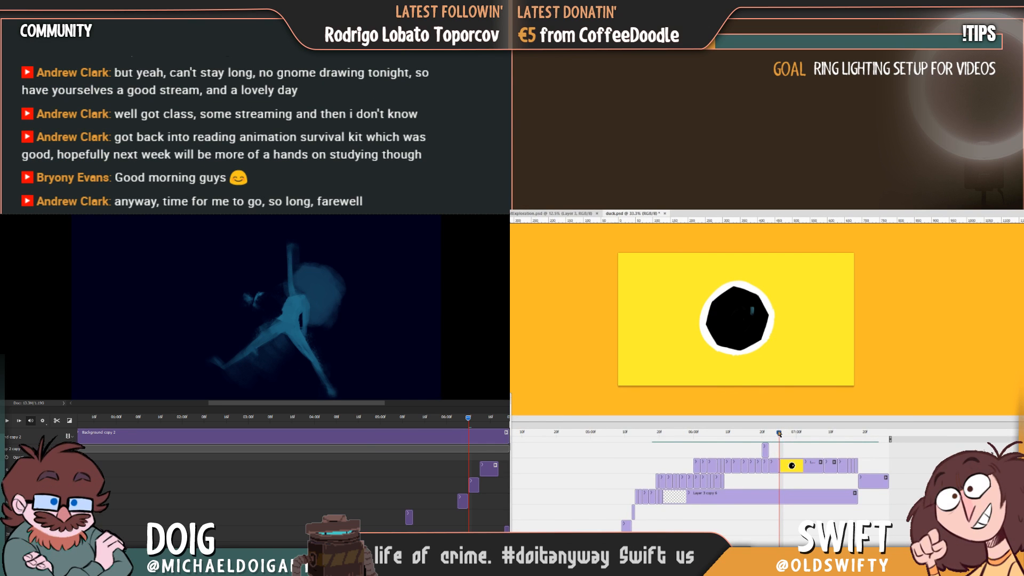
left_click_drag(778, 433, 790, 434)
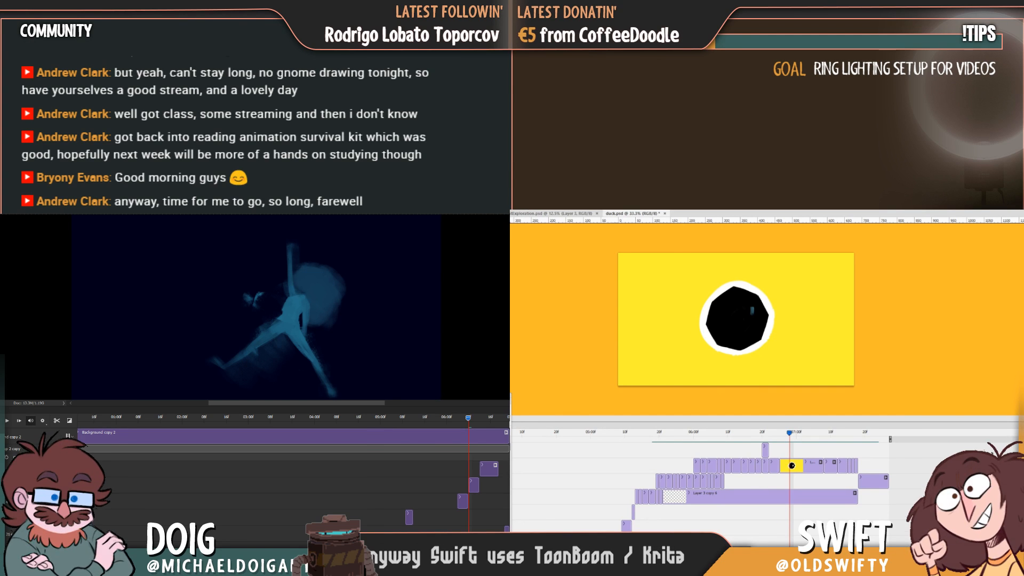
left_click_drag(791, 436, 786, 437)
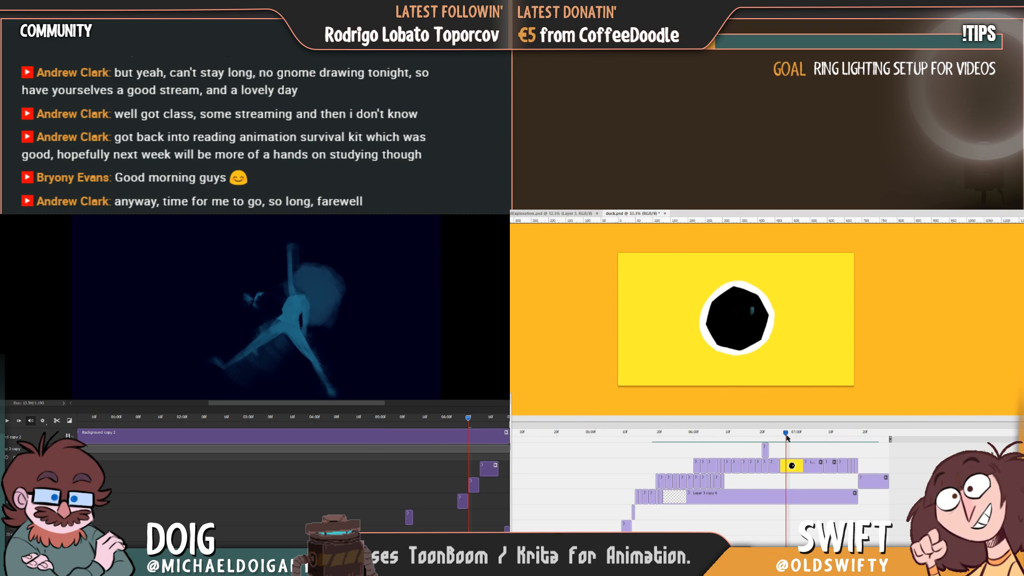
left_click_drag(486, 395, 571, 267)
left_click(740, 463)
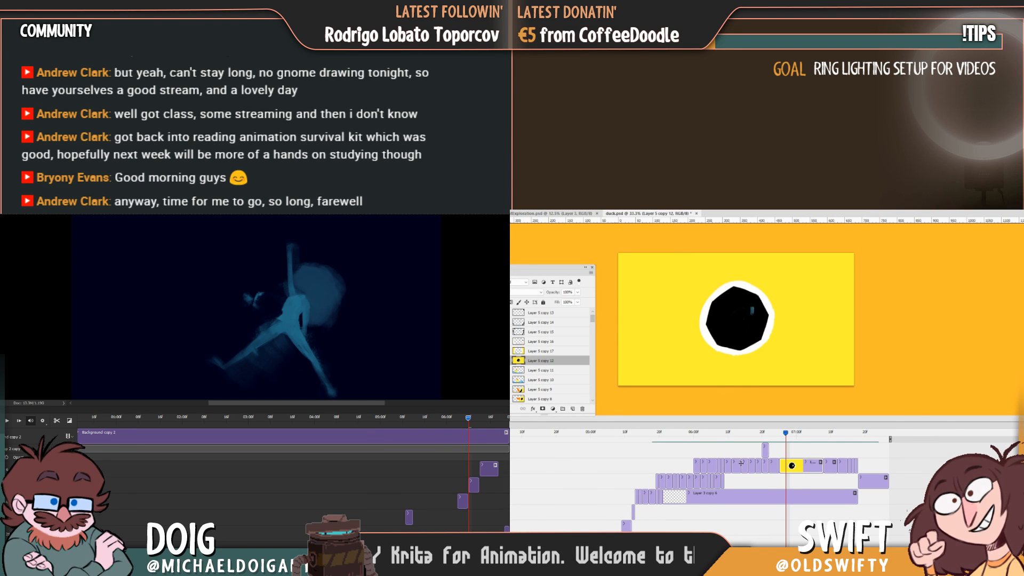
key("ctrl+shift+d")
left_click_drag(786, 436, 782, 433)
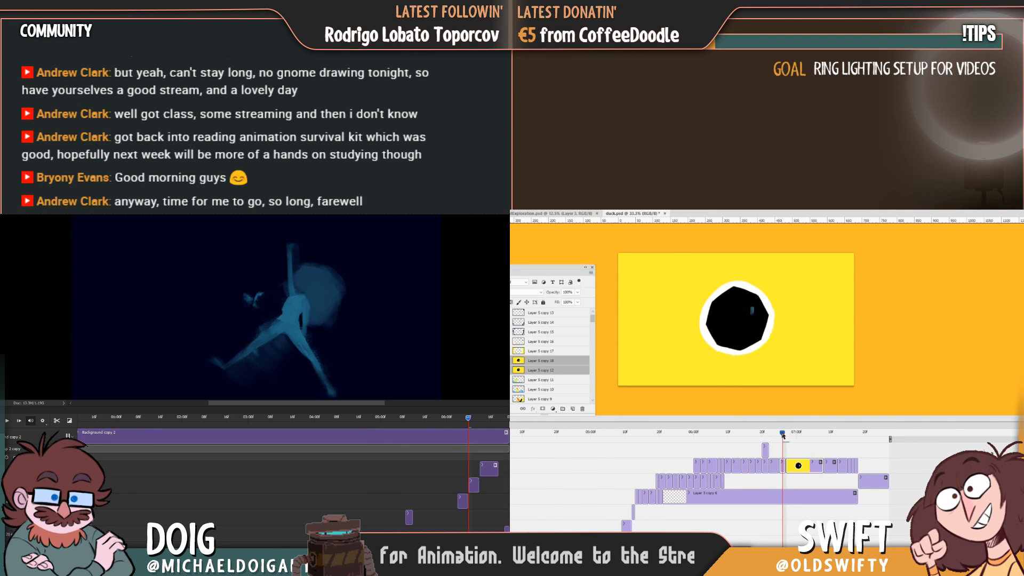
Erase all artwork from the Layer 5 copy 12 portion of the split clip, and clear the selection.
key("ctrl+a")
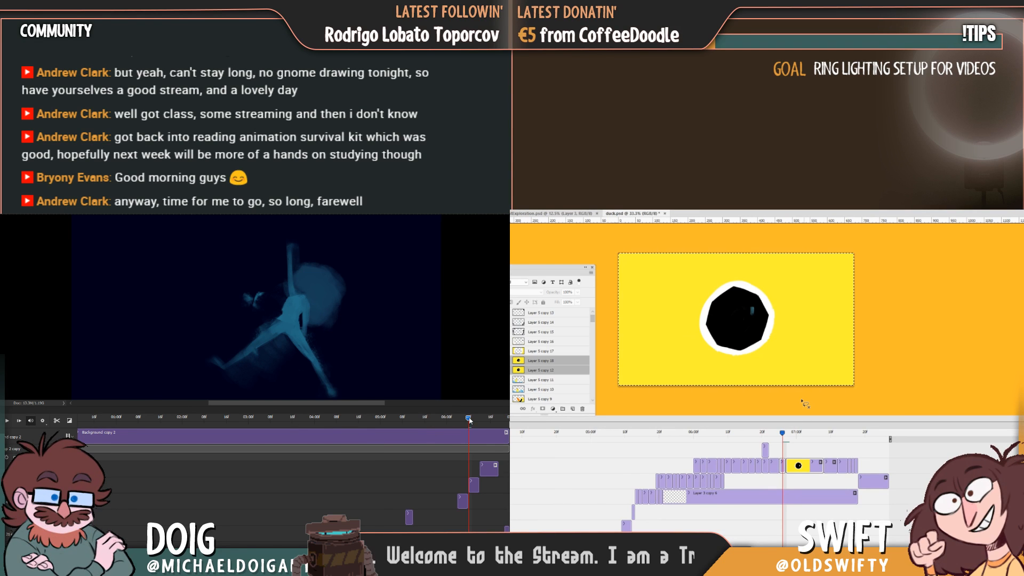
left_click(793, 451)
left_click(782, 465)
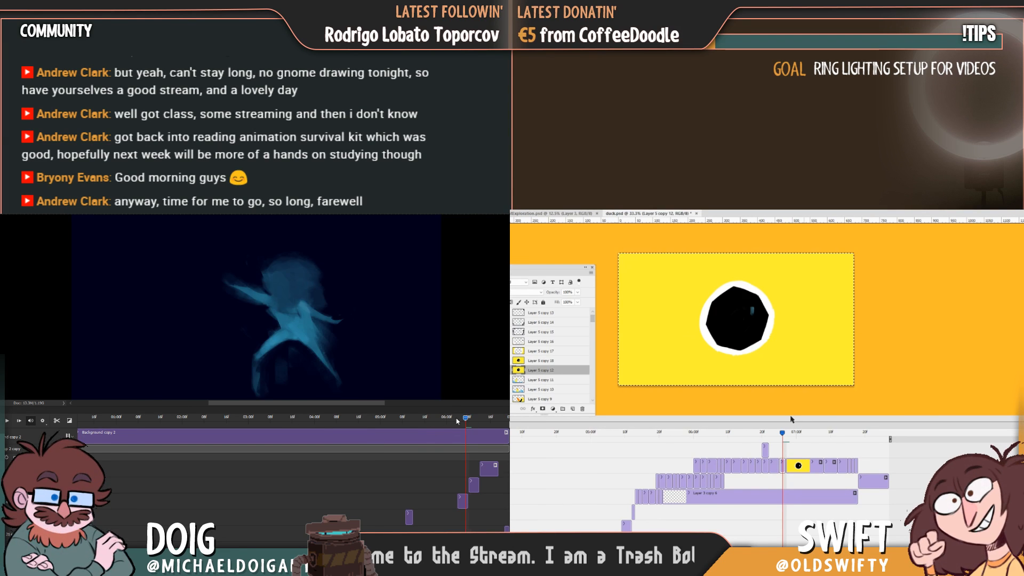
key("Delete")
key("ctrl+d")
Compare duck.psd's emptied frame with the preceding duck frame, and return the Background copy 2 timeline to its start.
mouse_move(782, 437)
left_mouse_down()
mouse_move(736, 442)
mouse_move(775, 443)
left_mouse_up()
left_click_drag(173, 423, 29, 421)
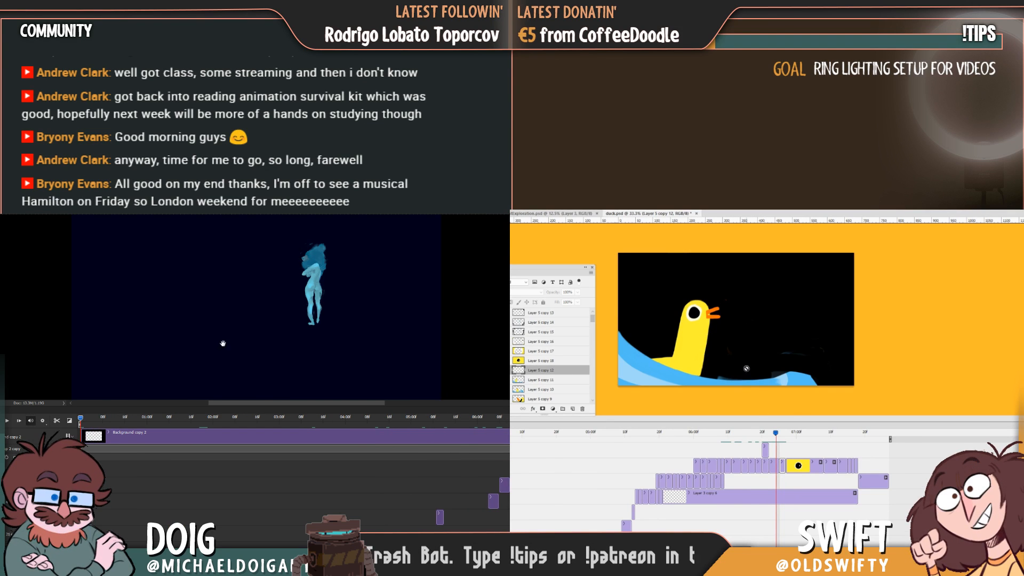
key("space")
key("Right")
key("space")
key("Left")
key("Right")
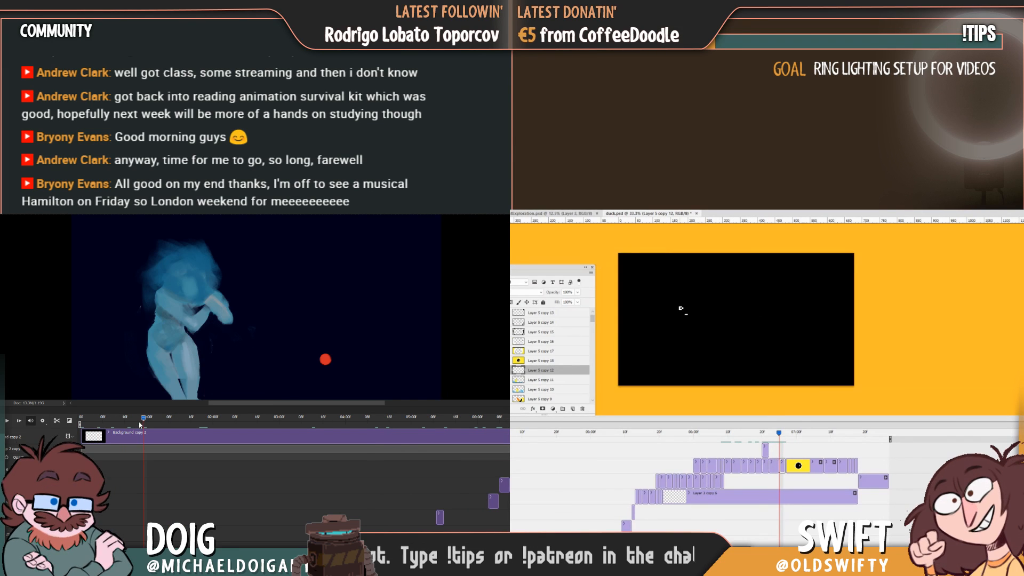
Paint a yellow outline of the duck's head and neck on Layer 5 copy 12, and preview the Background copy 2 animation from its start.
left_click_drag(143, 424, 148, 423)
left_click_drag(680, 303, 672, 320)
left_click_drag(148, 423, 194, 424)
left_click_drag(672, 319, 694, 305)
left_click_drag(194, 424, 204, 425)
mouse_move(694, 303)
left_mouse_down()
mouse_move(689, 339)
mouse_move(672, 313)
left_mouse_up()
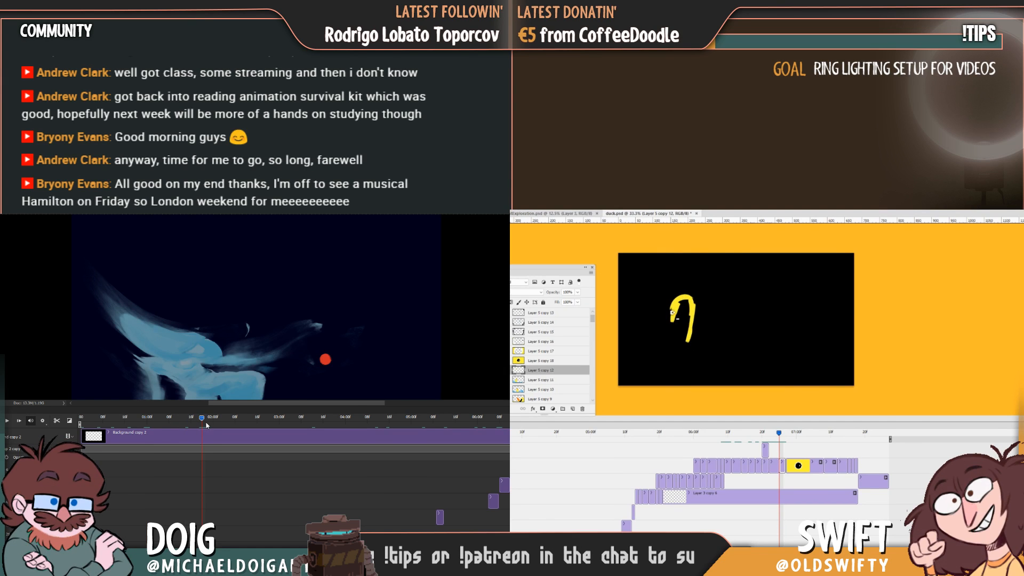
left_click_drag(206, 425, 216, 424)
left_click_drag(673, 313, 661, 349)
key("Left")
left_click_drag(214, 423, 80, 421)
left_click_drag(659, 349, 644, 351)
left_click(7, 420)
key("Left")
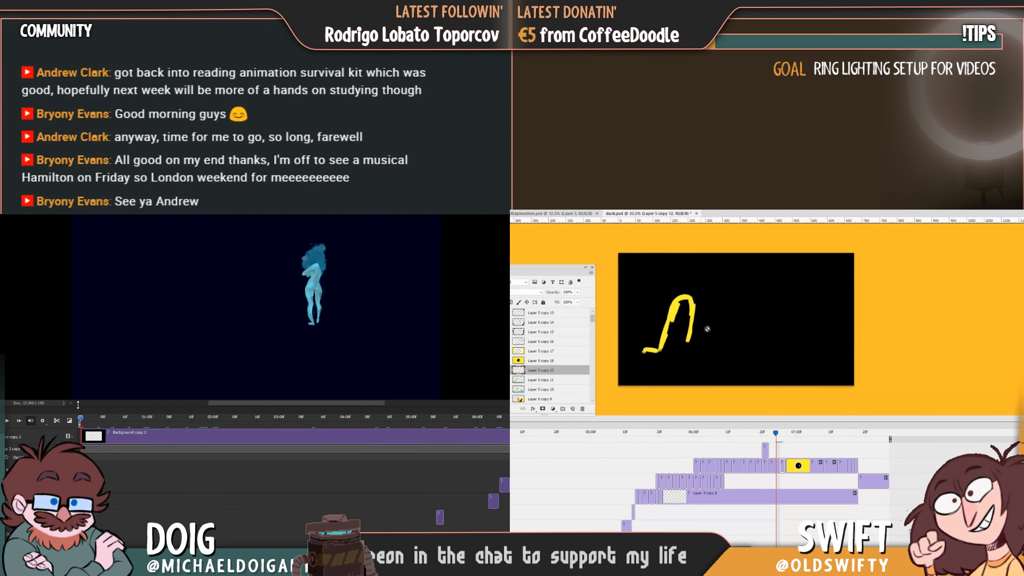
key("Right")
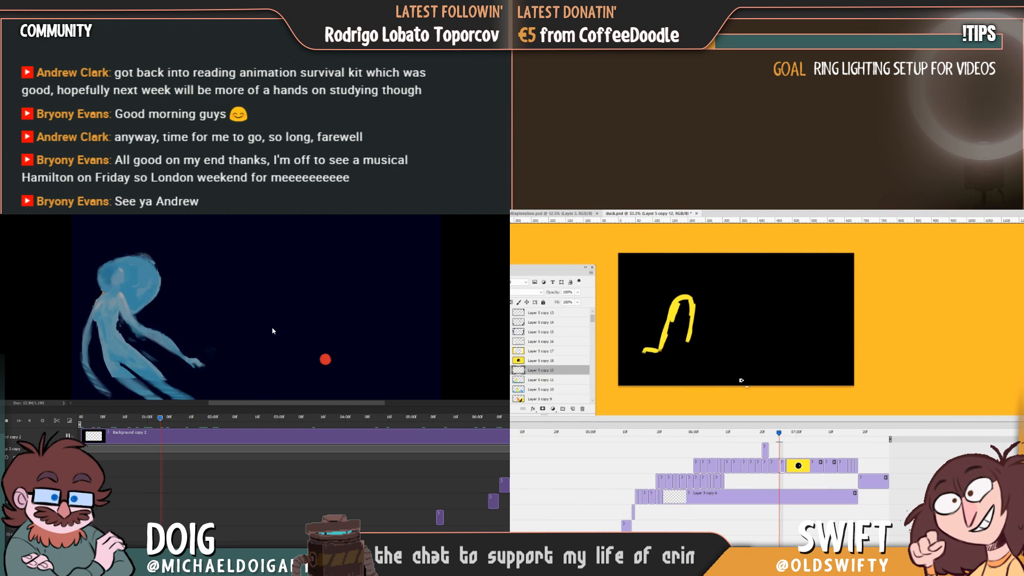
Paint the first blue wave stroke below the duck's outline, while scrubbing the Background copy 2 timeline.
key("alt+h")
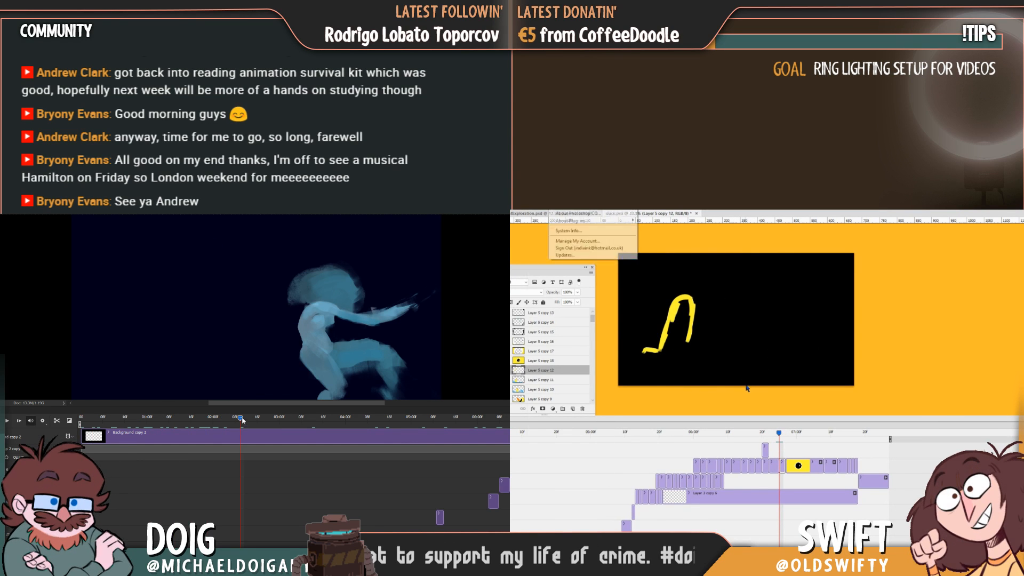
key("Left")
key("Left")
left_click(235, 420)
key("Escape")
key("Left")
mouse_move(230, 423)
left_mouse_down()
mouse_move(201, 421)
mouse_move(283, 420)
left_mouse_up()
key("Right")
left_click_drag(619, 349, 660, 362)
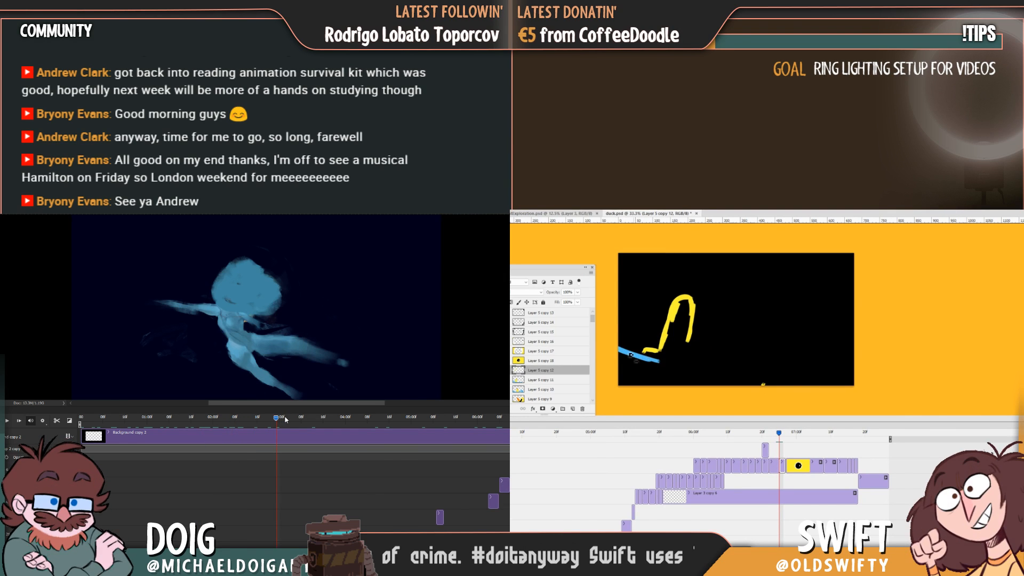
left_click_drag(284, 420, 276, 419)
left_click_drag(660, 362, 682, 368)
Thicken the wave's starting stroke and extend its blue line across the canvas, checking against the preceding duck frame.
key("Left")
key("Right")
left_click_drag(276, 419, 228, 421)
left_click_drag(619, 346, 632, 352)
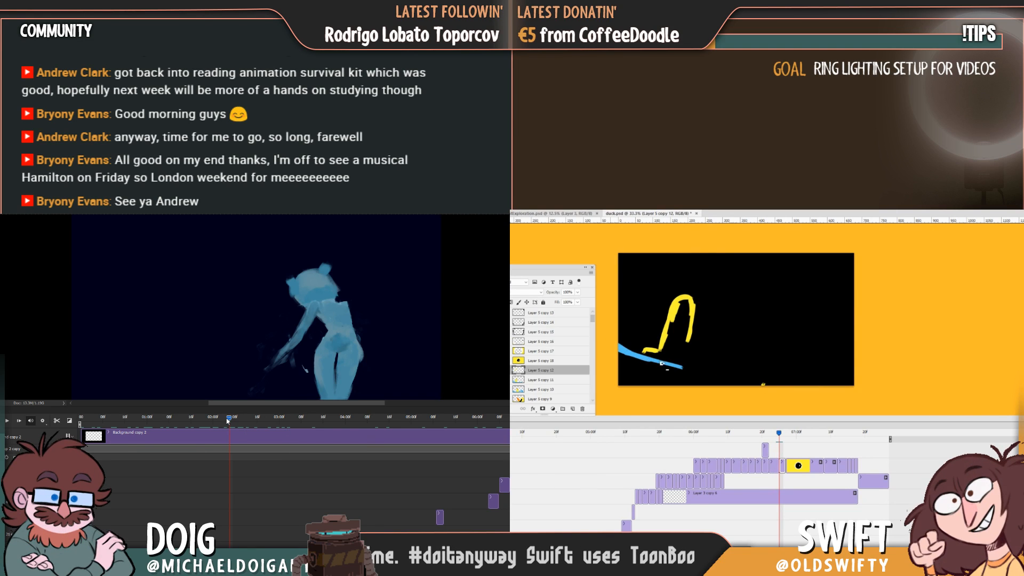
left_click_drag(227, 421, 218, 420)
left_click_drag(632, 352, 688, 369)
left_click_drag(217, 421, 216, 421)
left_click_drag(672, 366, 732, 370)
Add a second blue line beneath the wave's upper edge and lengthen the wave, and scrub the other animation near two seconds.
key("Left")
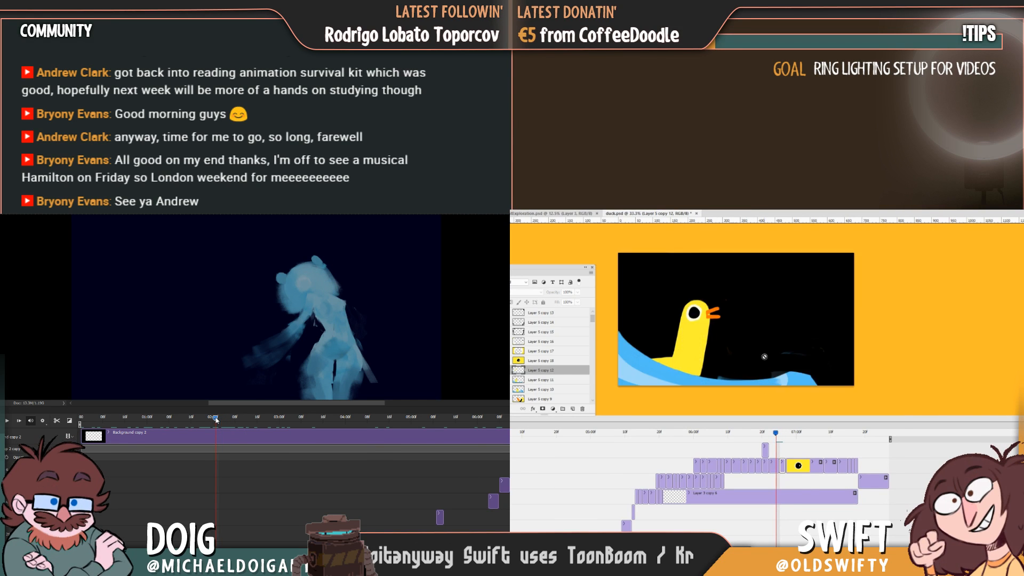
key("Right")
left_click_drag(216, 421, 212, 419)
key("Left")
key("Right")
left_click_drag(631, 354, 714, 374)
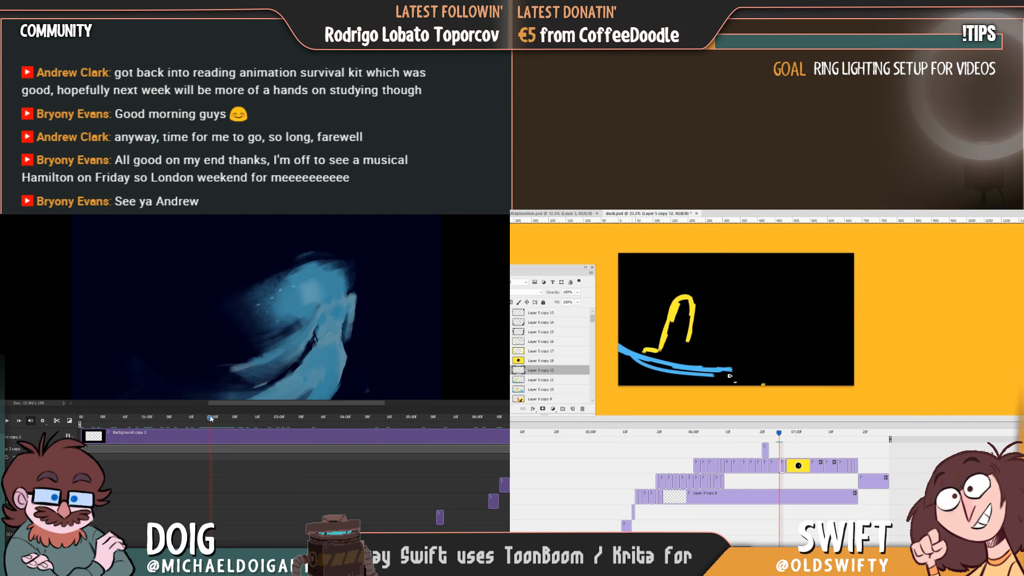
left_click_drag(212, 419, 216, 419)
left_click_drag(713, 374, 738, 373)
Paint the wave's downward-curving end, flipping between it and the previous duck frame to match the motion.
key("Left")
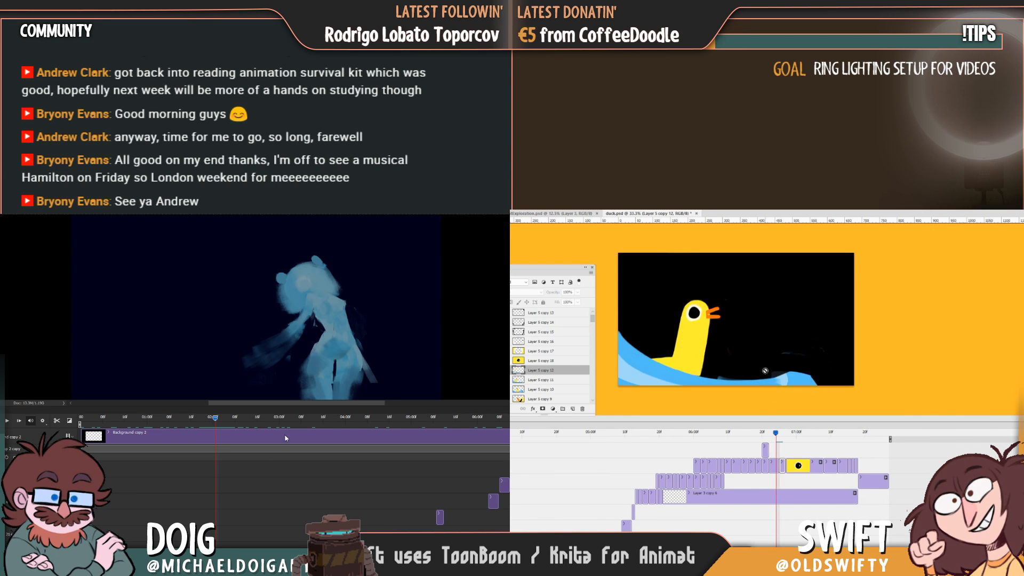
key("Right")
key("Left")
key("Right")
key("Left")
key("Right")
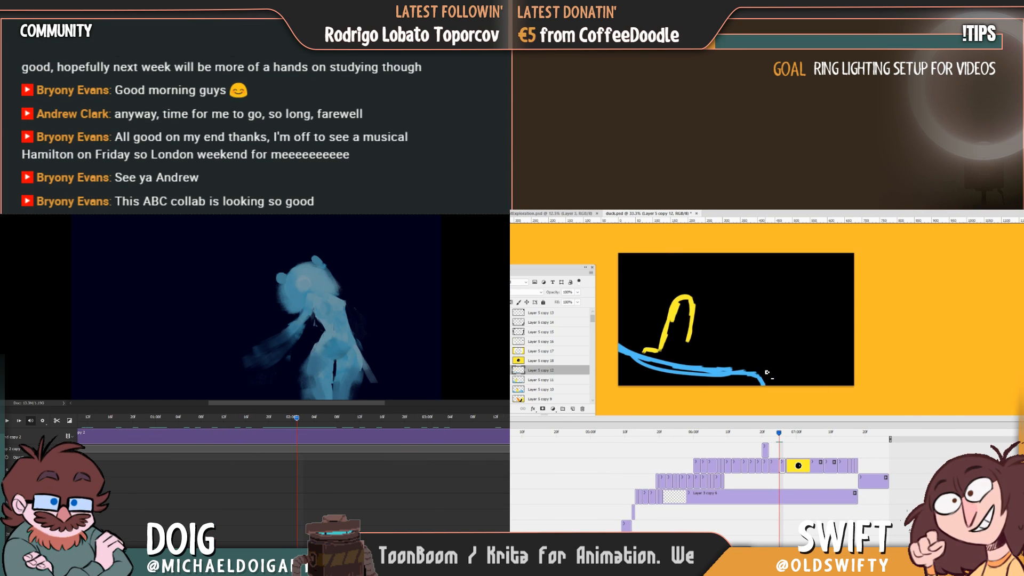
key("Left")
key("Right")
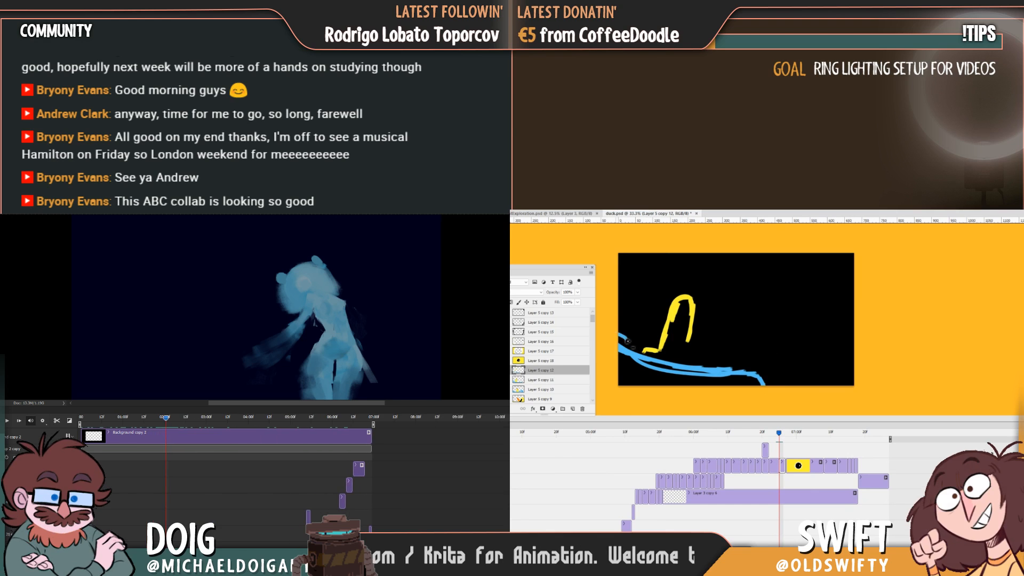
Build up the wave's upper edge and curved tip, and end the Background copy 2 work area near two seconds.
left_click_drag(627, 339, 694, 368)
key("Left")
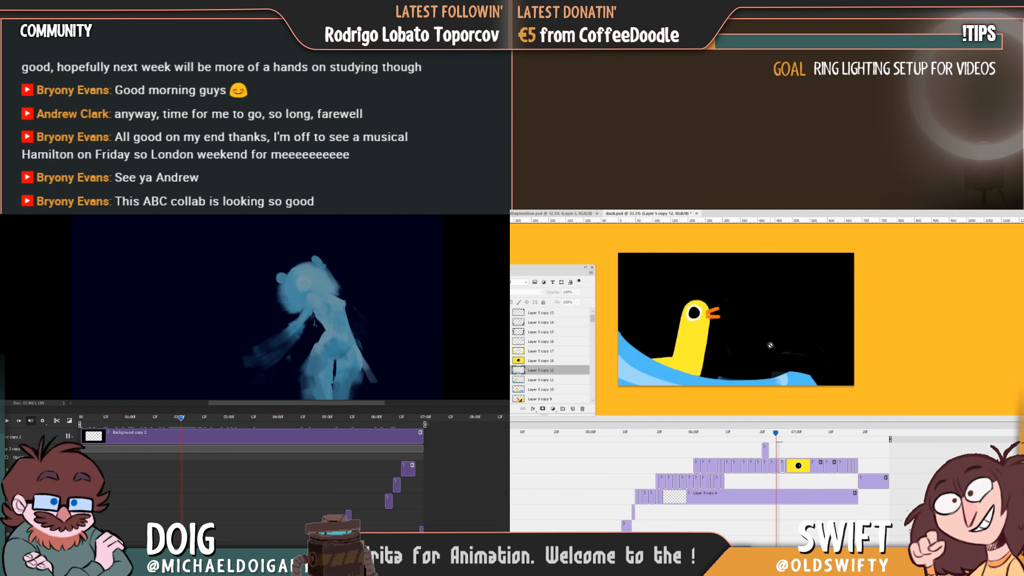
key("Right")
key("Left")
key("Right")
left_click_drag(425, 424, 188, 425)
key("Left")
key("Right")
left_click_drag(774, 386, 771, 378)
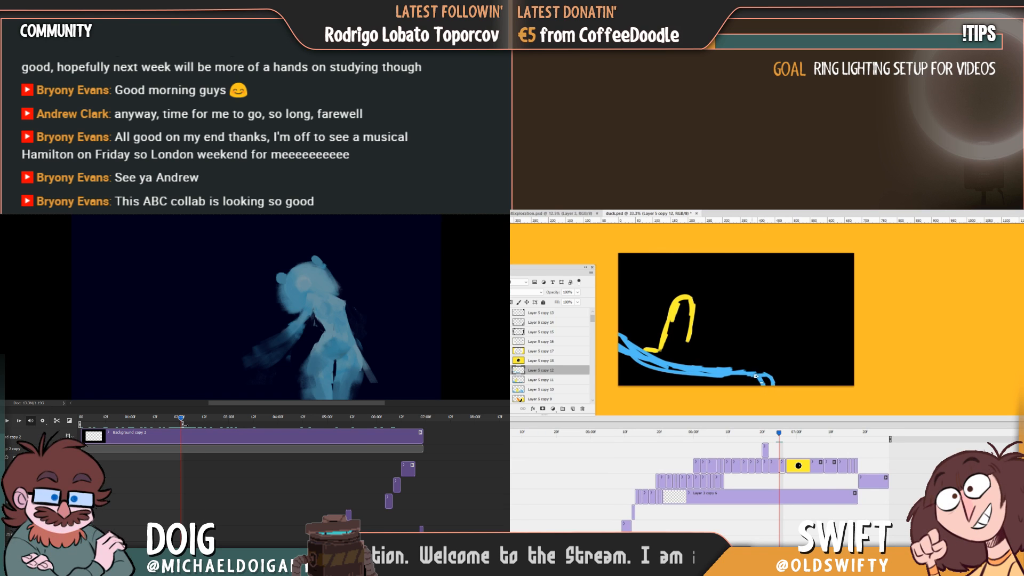
Fill the area beneath the wave's outline with solid blue down to the canvas's lower edge.
key("Right")
key("Left")
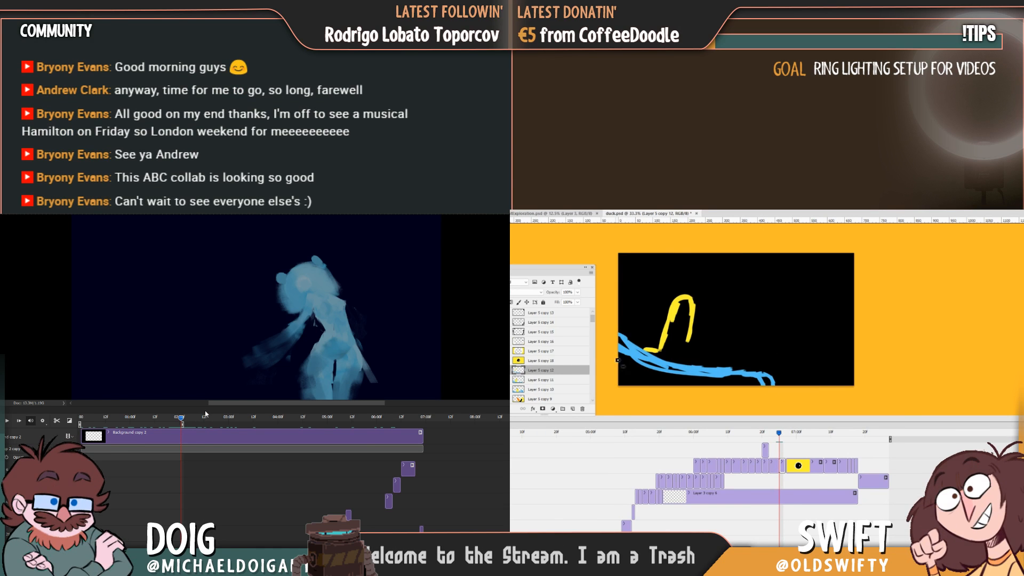
left_click_drag(619, 342, 628, 349)
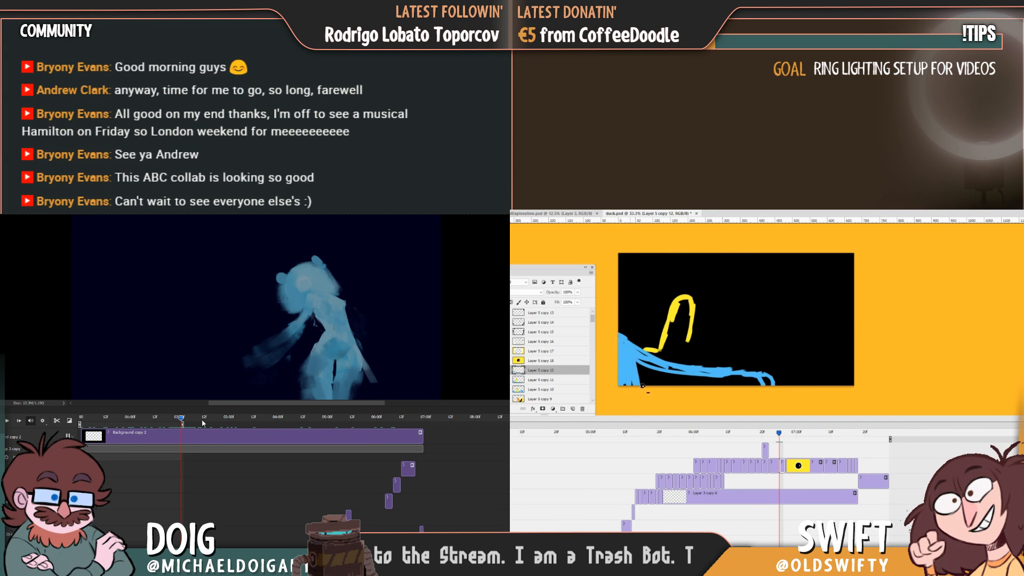
left_click_drag(642, 385, 658, 379)
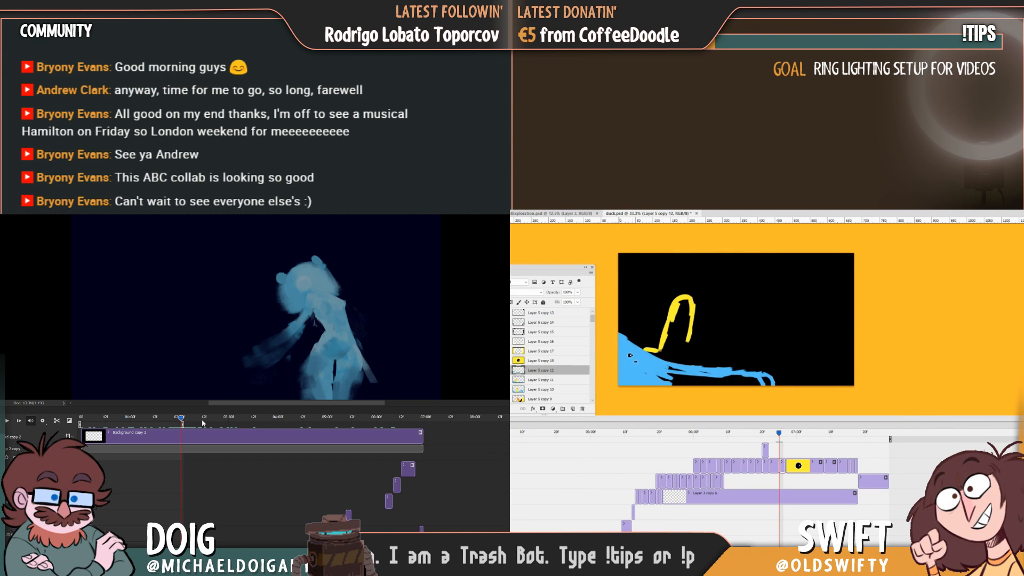
left_click_drag(666, 371, 703, 383)
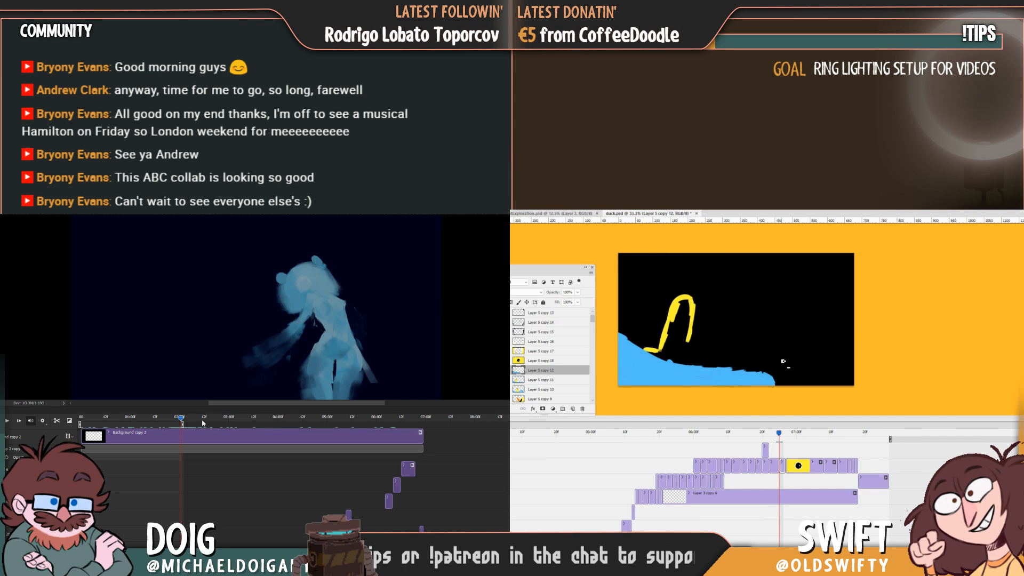
Extend the blue wave's tip slightly further across the canvas, flipping to the previous duck frame for comparison.
key("Right")
key("Left")
key("Left")
key("Right")
key("Left")
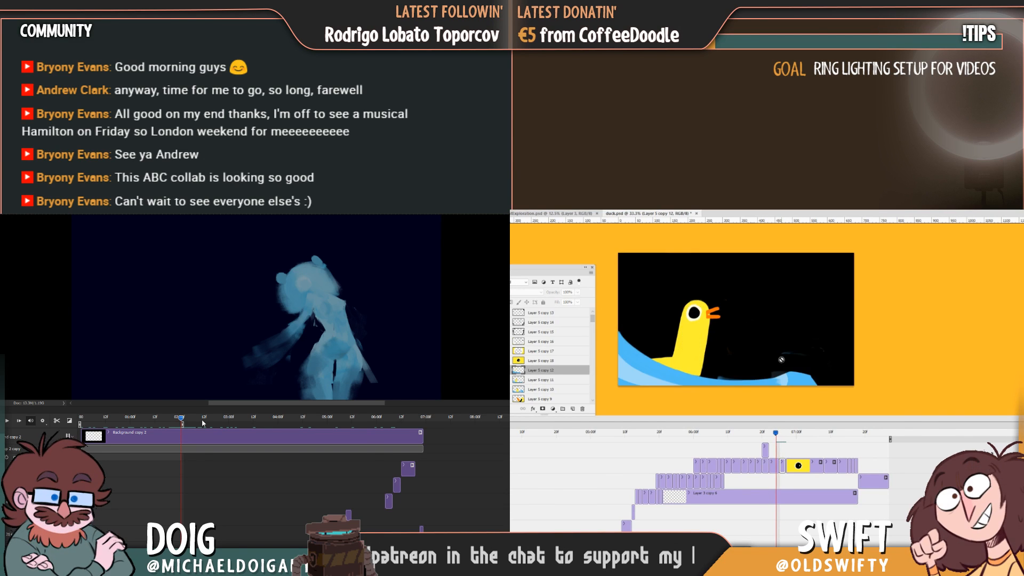
key("Right")
key("Left")
key("Right")
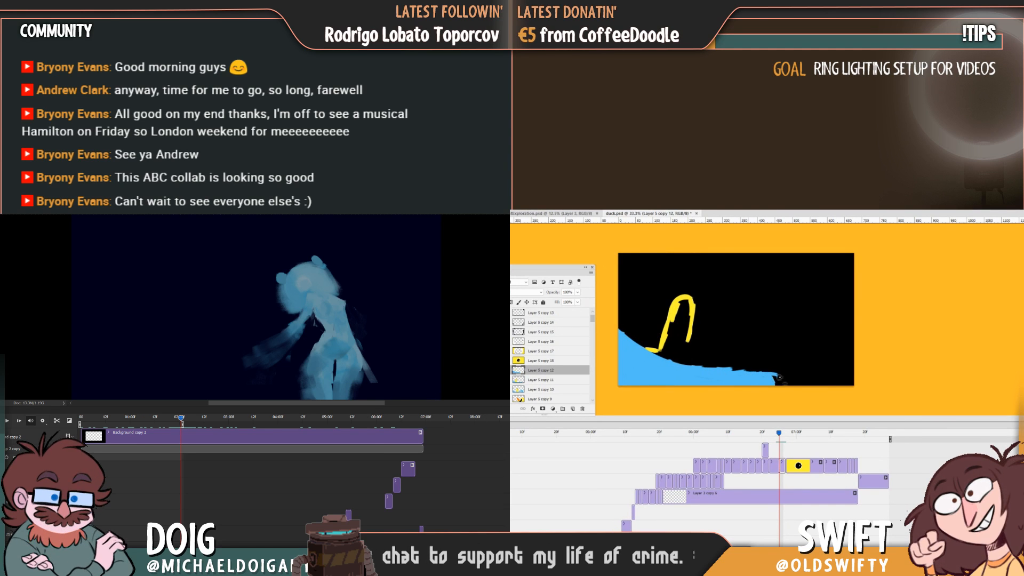
key("Left")
key("Right")
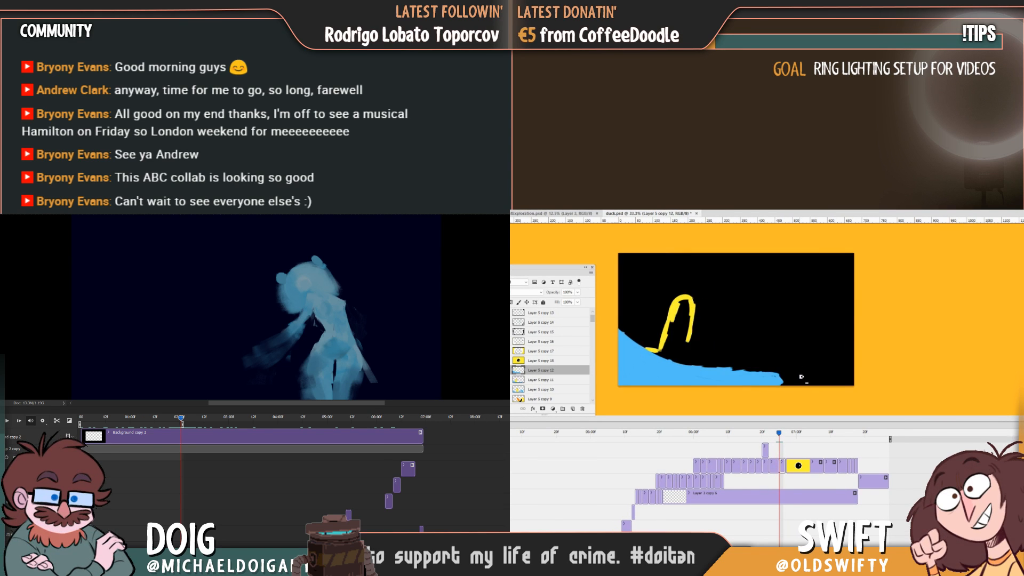
Trim the blue wave's upper edge into a lower, smoother curve, and set the video render size to 1920 x 1080.
key("Left")
key("Right")
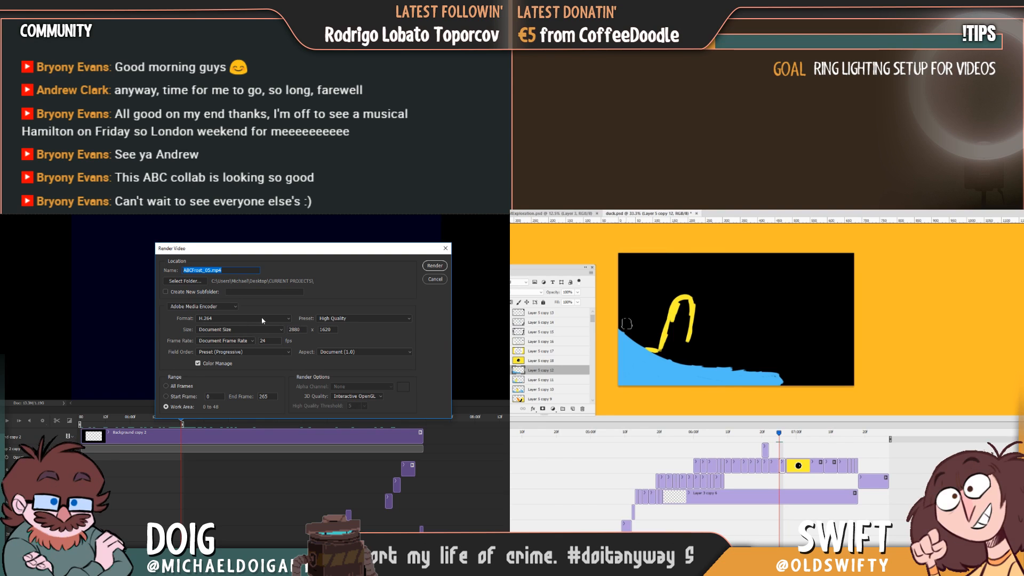
mouse_move(622, 322)
left_mouse_down()
mouse_move(642, 344)
mouse_move(684, 359)
left_mouse_up()
left_click_drag(302, 329, 286, 328)
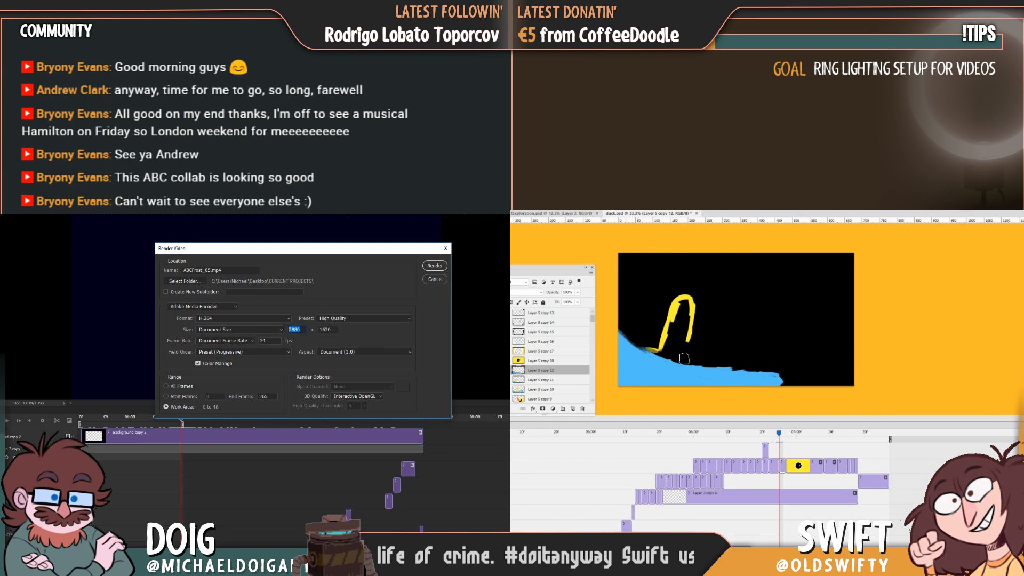
mouse_move(635, 339)
left_mouse_down()
mouse_move(736, 372)
mouse_move(709, 361)
mouse_move(712, 369)
mouse_move(783, 372)
mouse_move(701, 363)
mouse_move(769, 369)
left_mouse_up()
type("1920")
key("Tab")
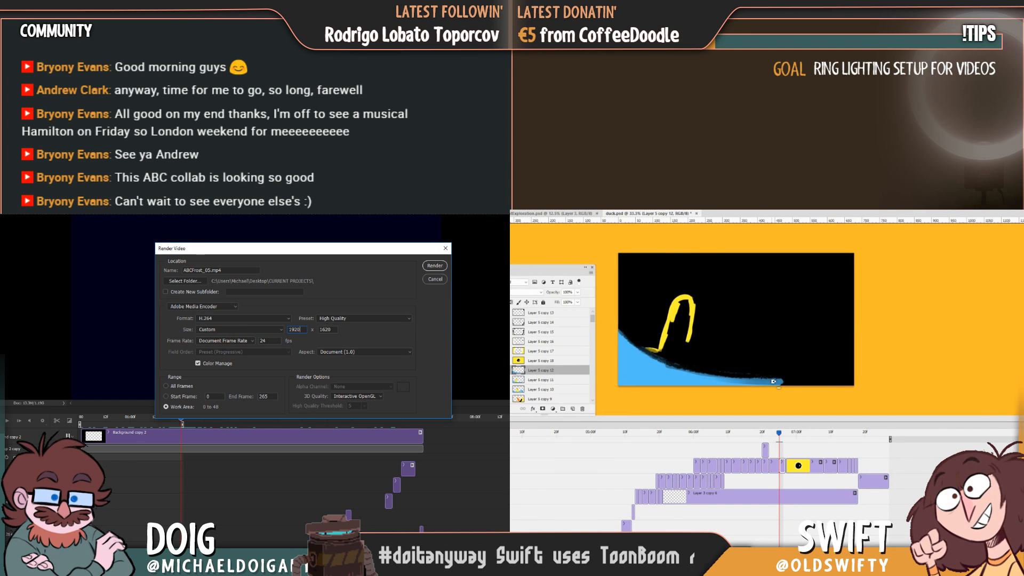
type("1080")
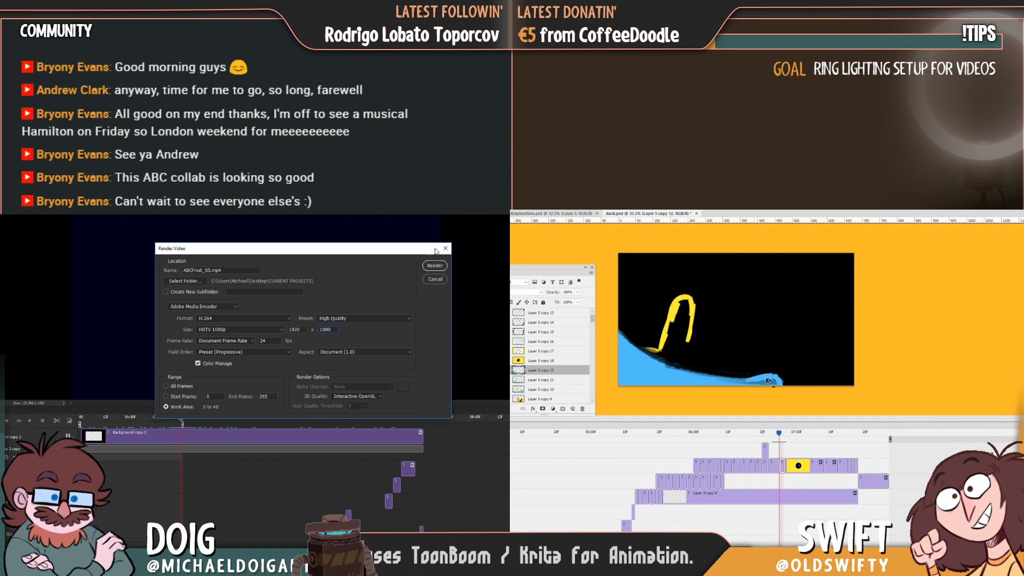
Name the output ABCFrost_Clip.mp4 and render the work area to video.
double_click(230, 272)
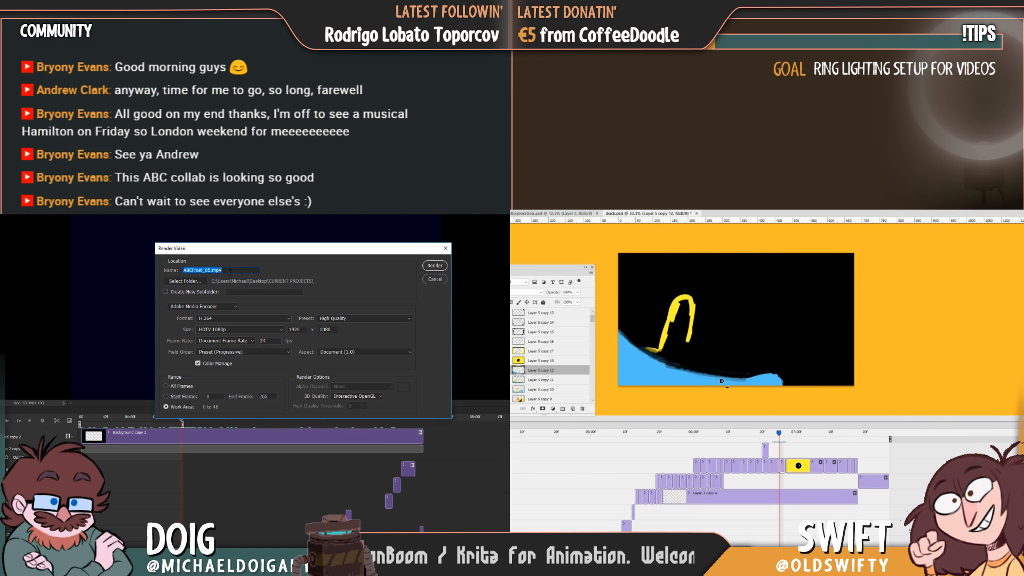
left_click(216, 270)
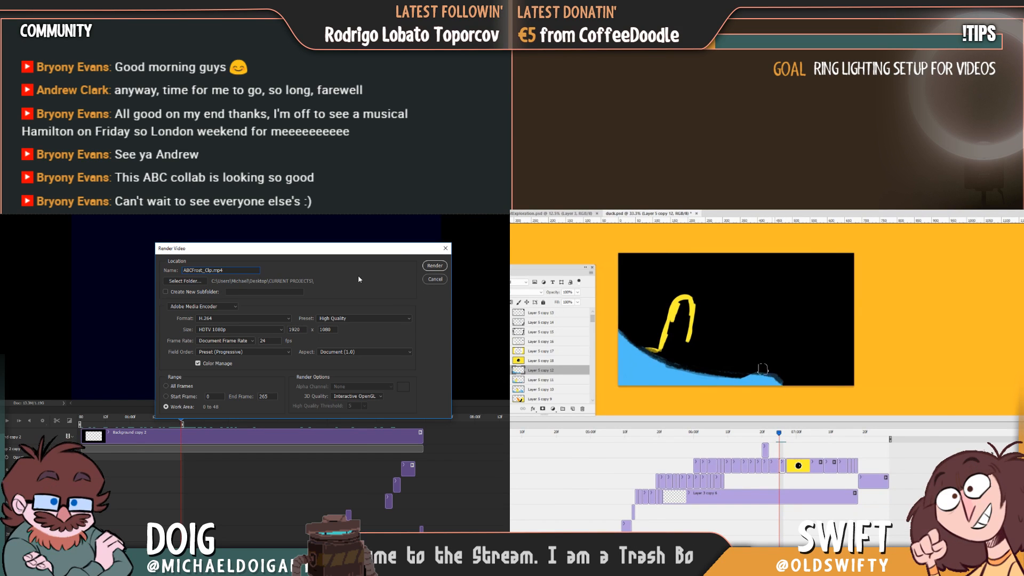
left_click(434, 266)
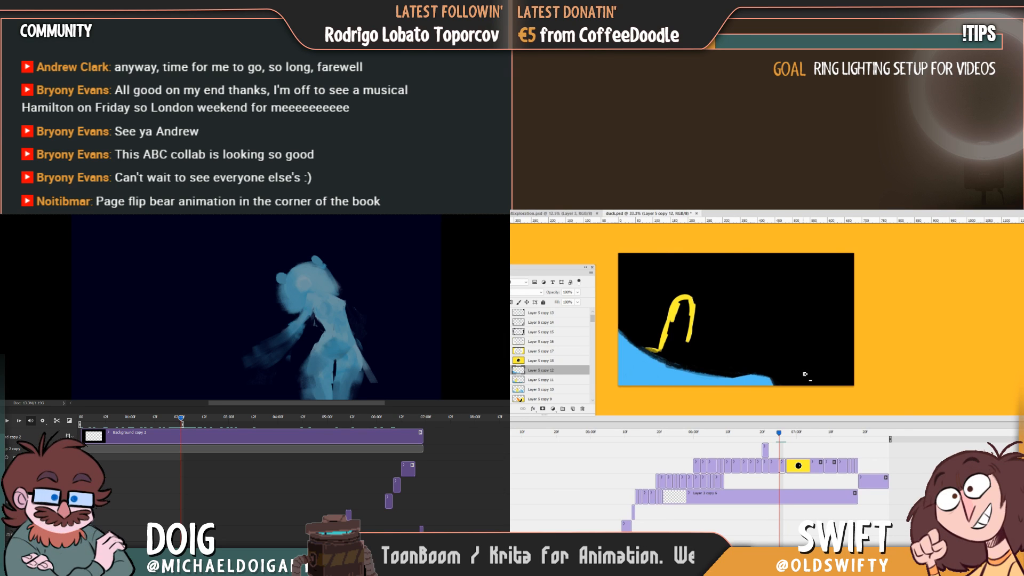
Flip repeatedly between the in-between and the previous duck frame to examine the wave's shape and motion.
key("Right")
key("Left")
key("Left")
key("Right")
key("Left")
key("Right")
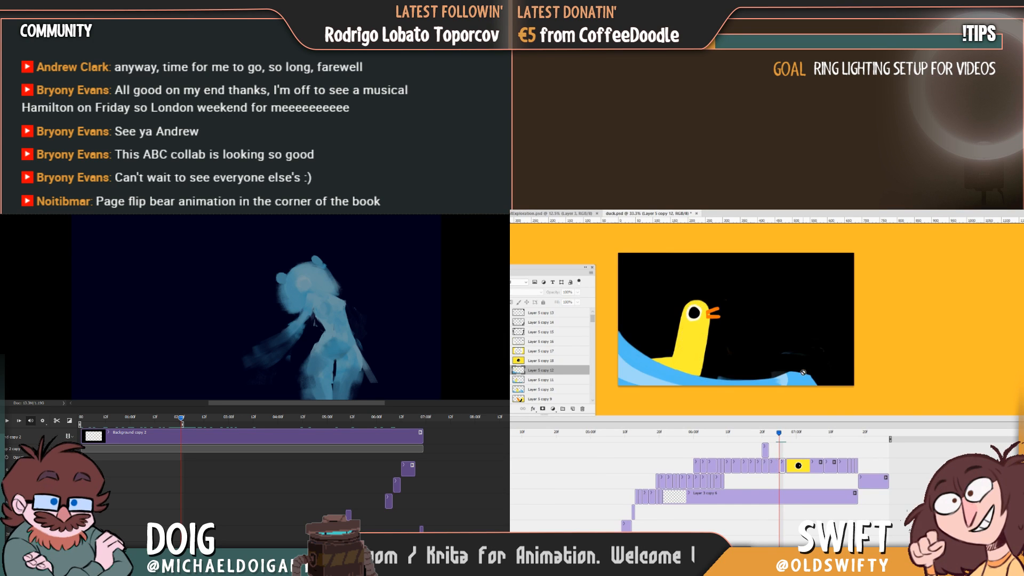
key("Left")
key("Right")
key("Left")
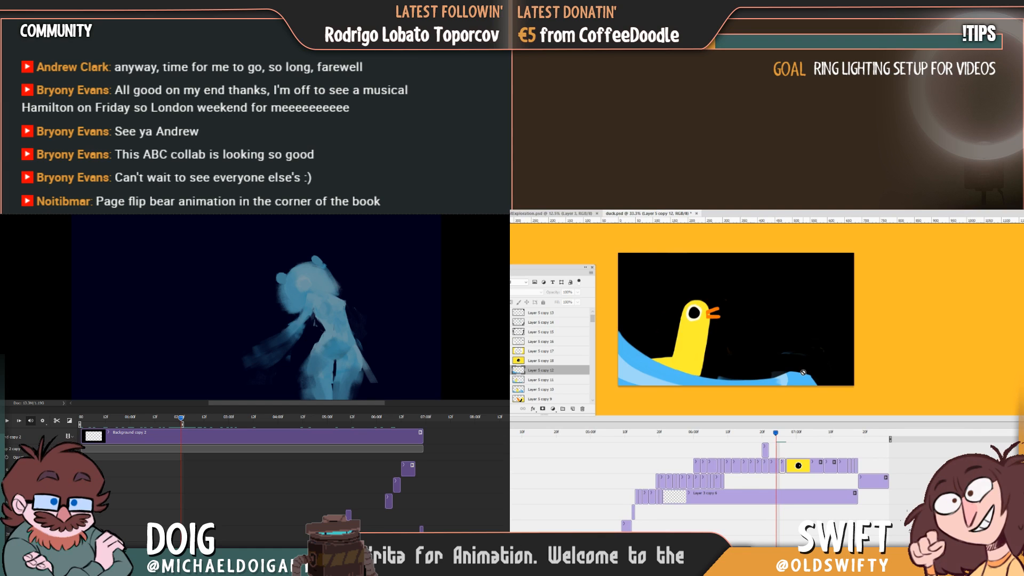
key("Right")
key("Left")
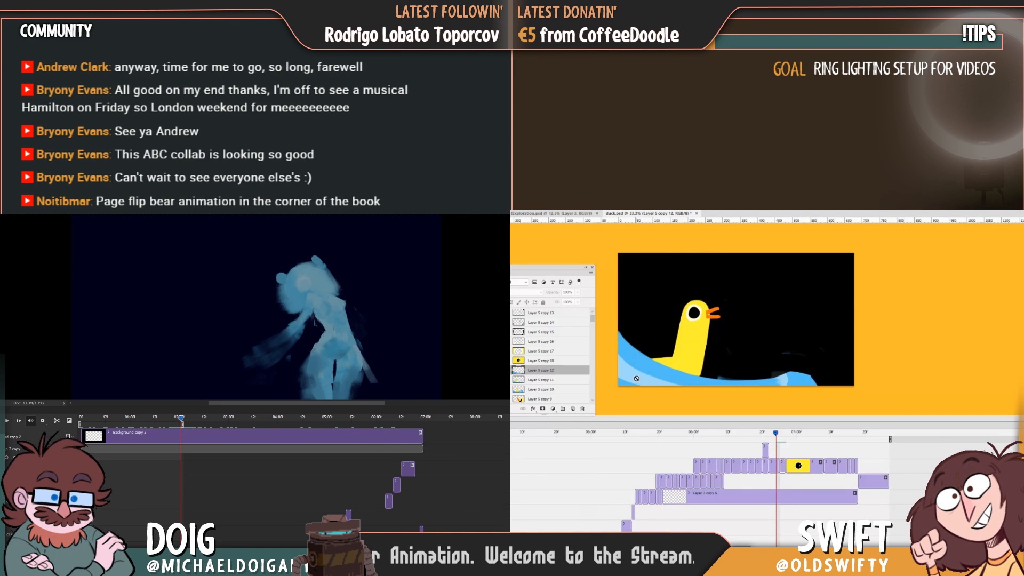
key("Right")
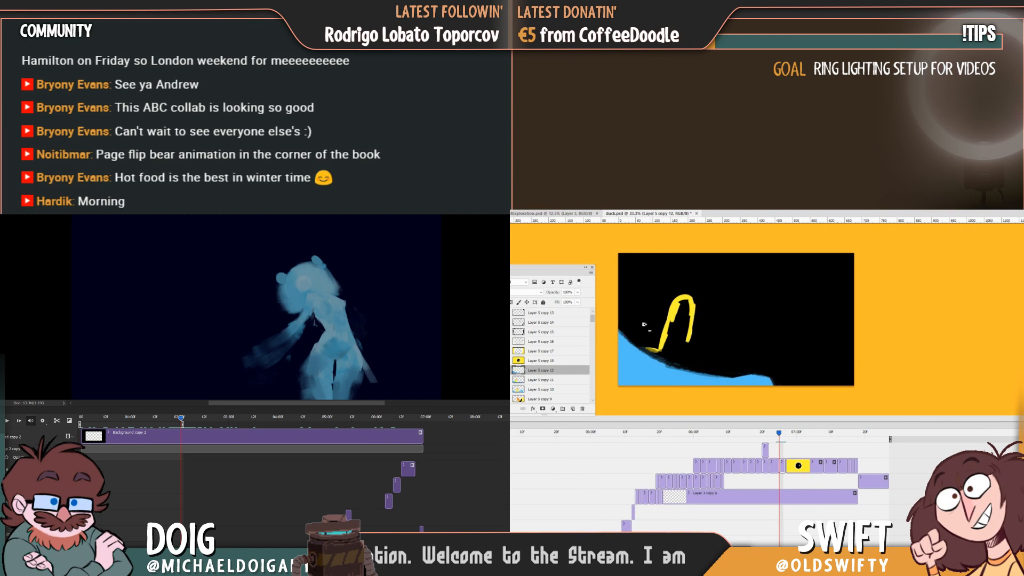
Switch to the CURRENT PROJECTS folder and open the rendered ABCFrost_Clip.mp4 for playback.
mouse_move(199, 562)
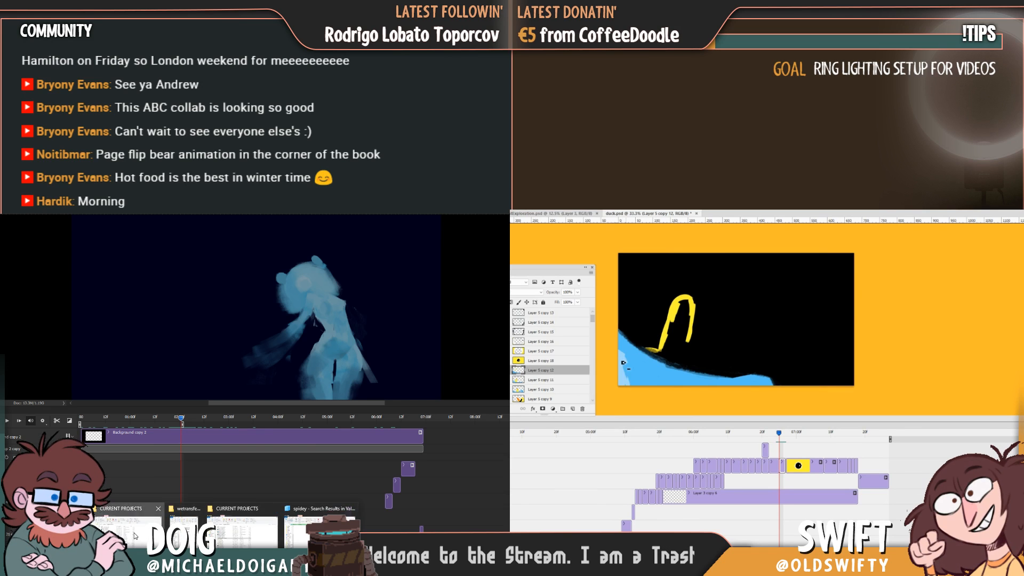
left_click(242, 526)
scroll(110, 344, "up", 3)
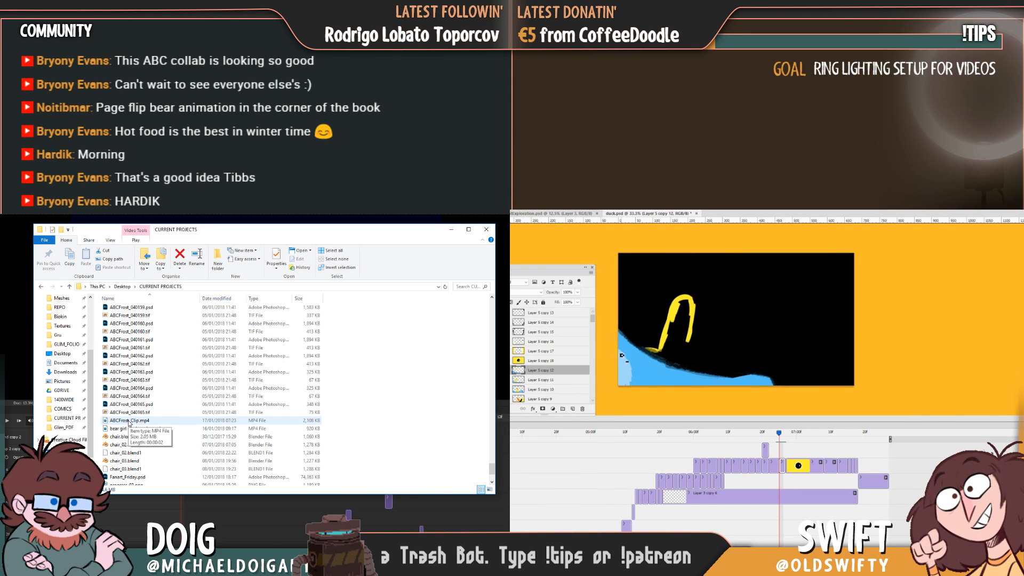
left_click(129, 422)
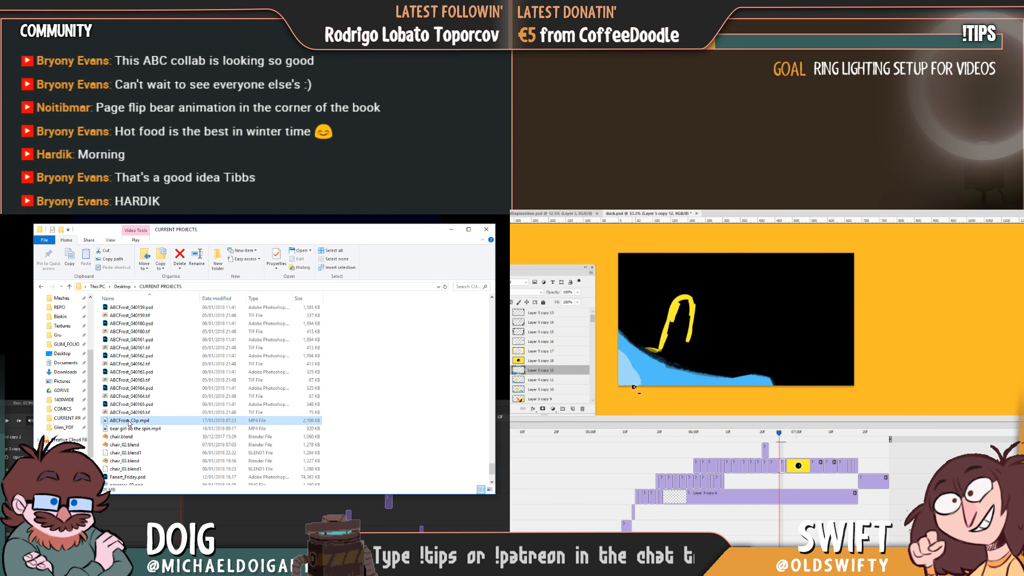
double_click(128, 421)
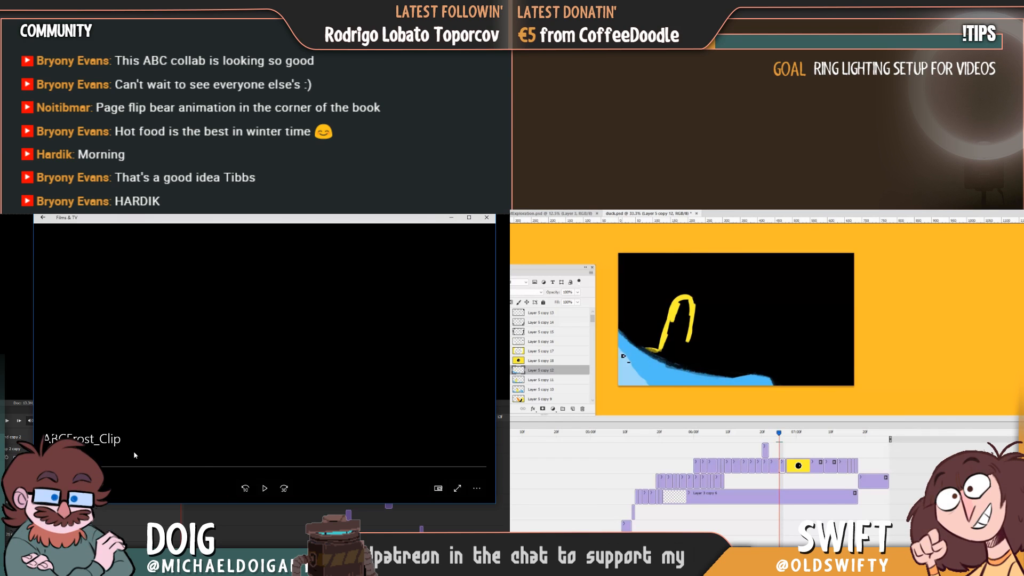
Pause and replay the rendered bear clip to review its motion, and close the video player.
left_click(265, 489)
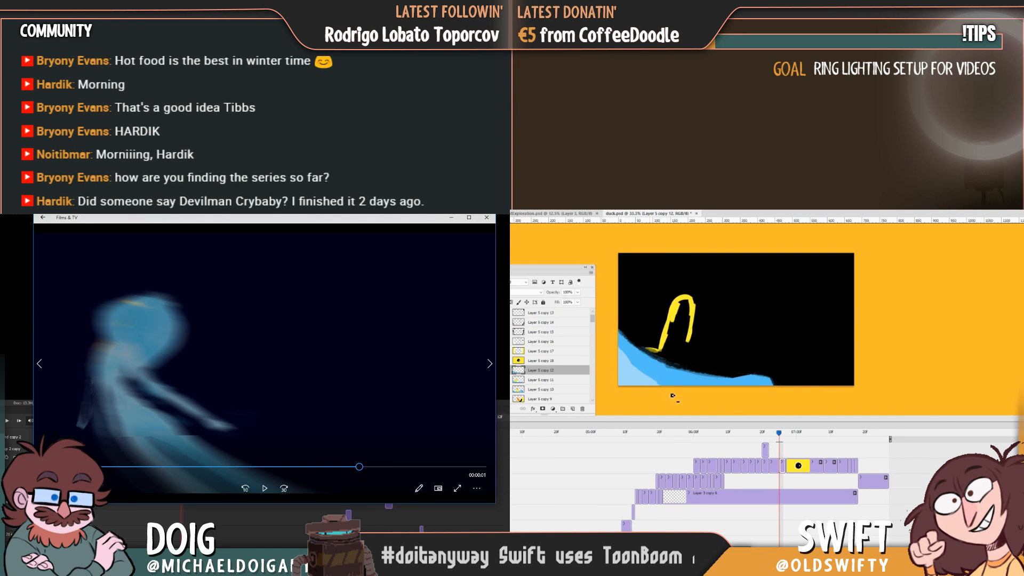
left_click(266, 489)
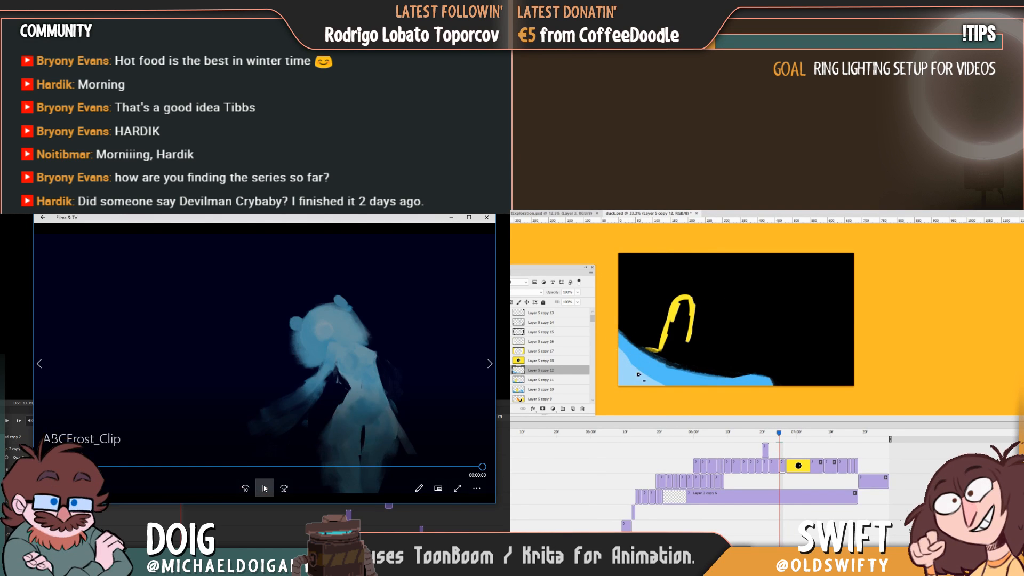
left_click(265, 489)
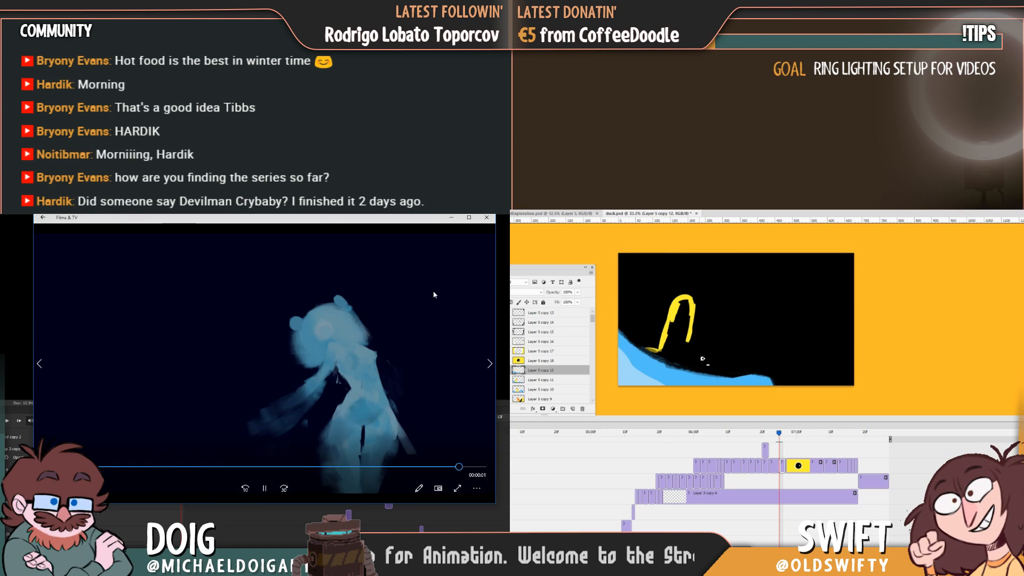
left_click(487, 217)
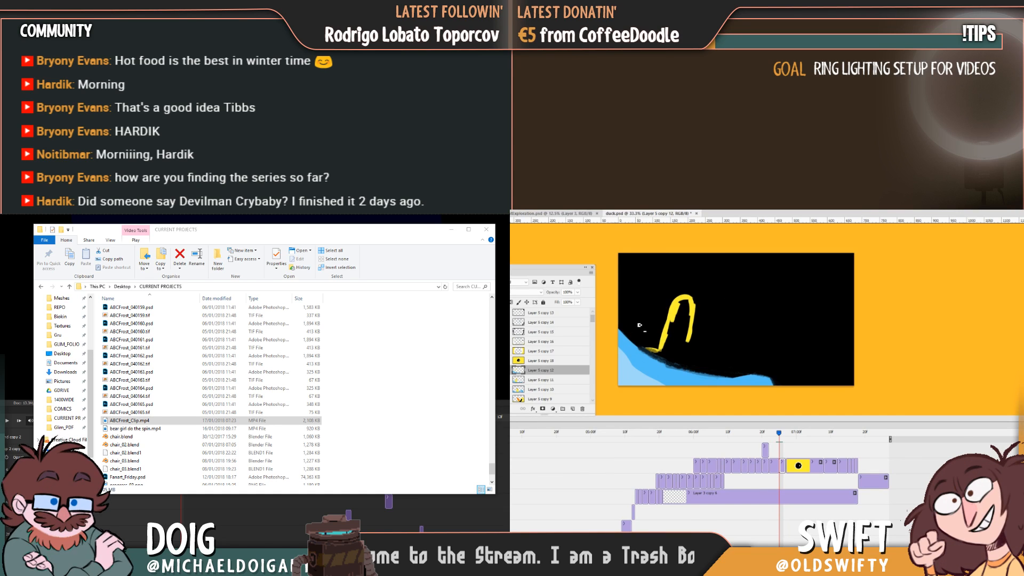
Compare the in-between's wave edge, light-blue area and yellow neck outline with the previous duck frame.
key("Left")
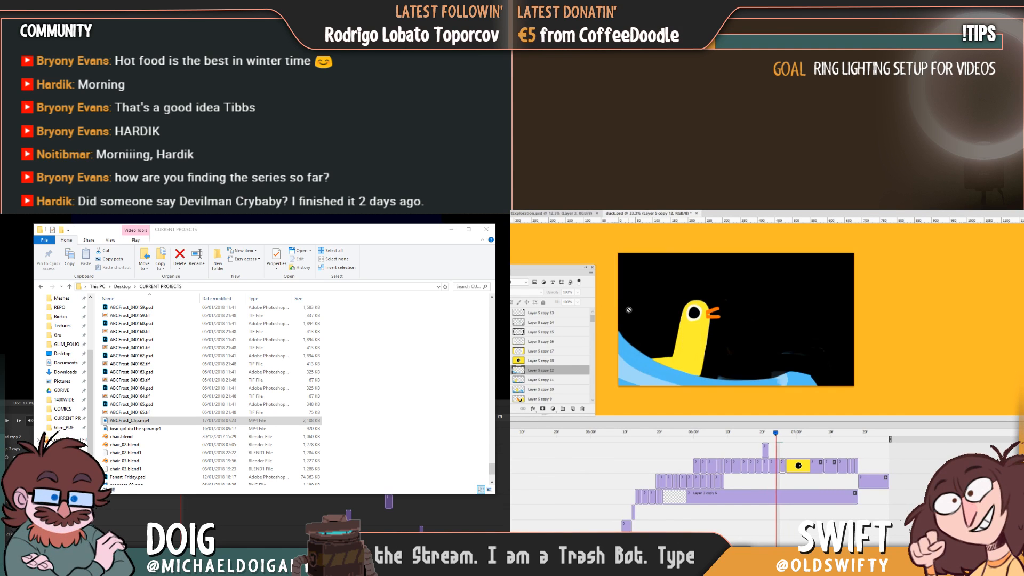
key("Right")
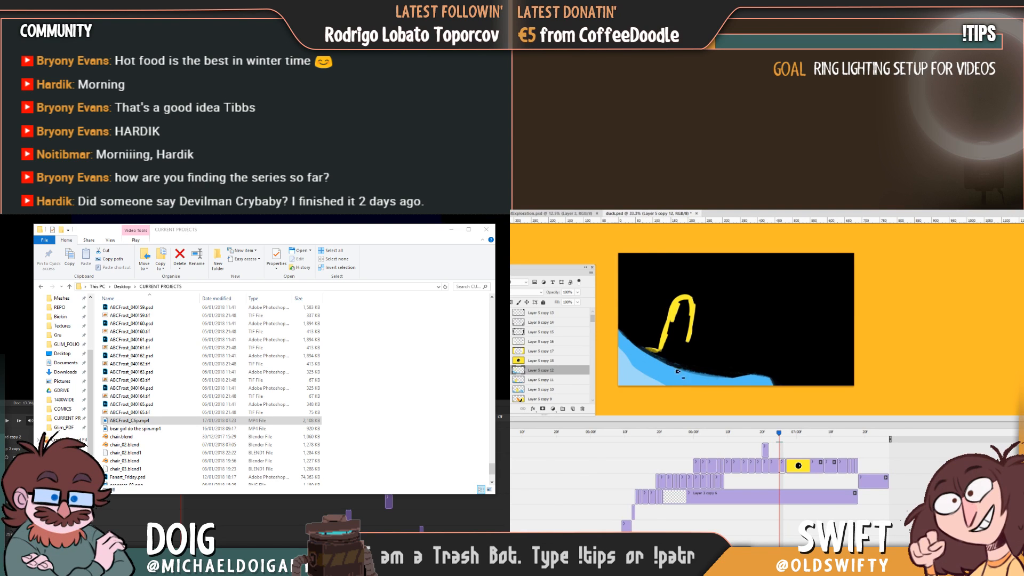
key("Left")
key("Right")
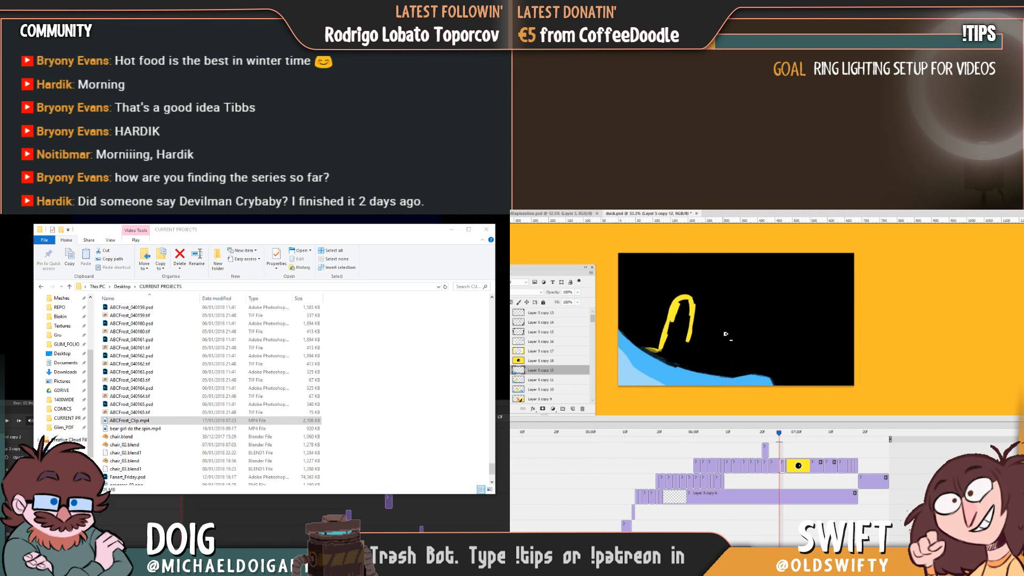
key("Left")
key("Right")
key("Left")
key("Right")
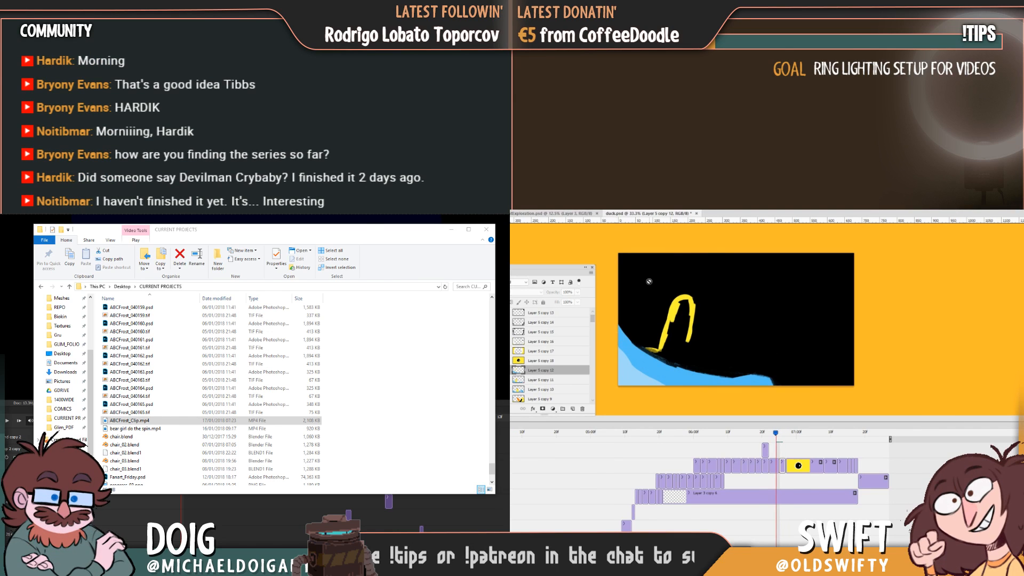
key("Left")
key("Right")
key("Left")
key("Right")
key("Left")
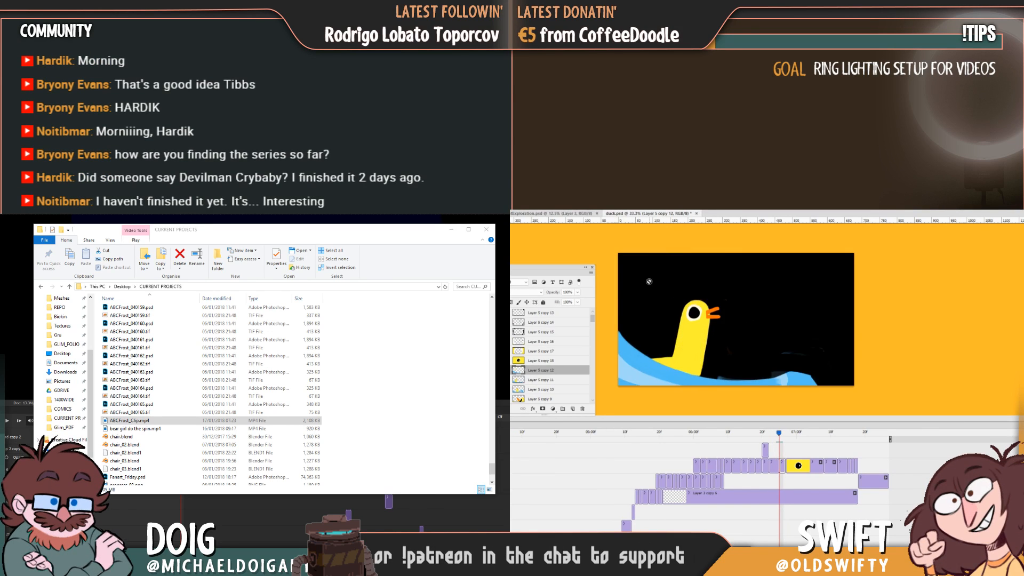
Paint an orange beak beside the duck's head outline, flipping to the previous duck frame to match its placement.
key("Right")
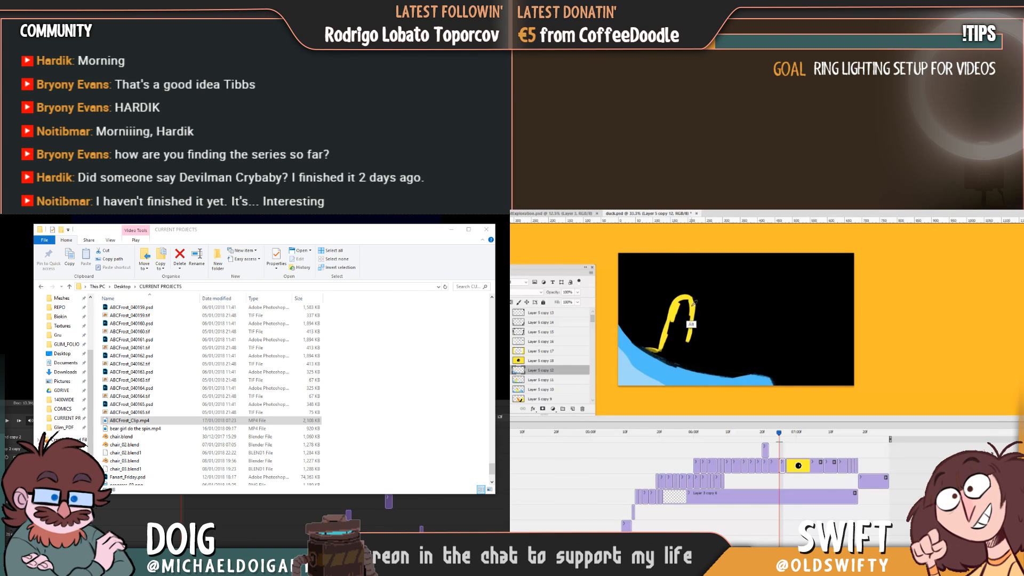
key("Left")
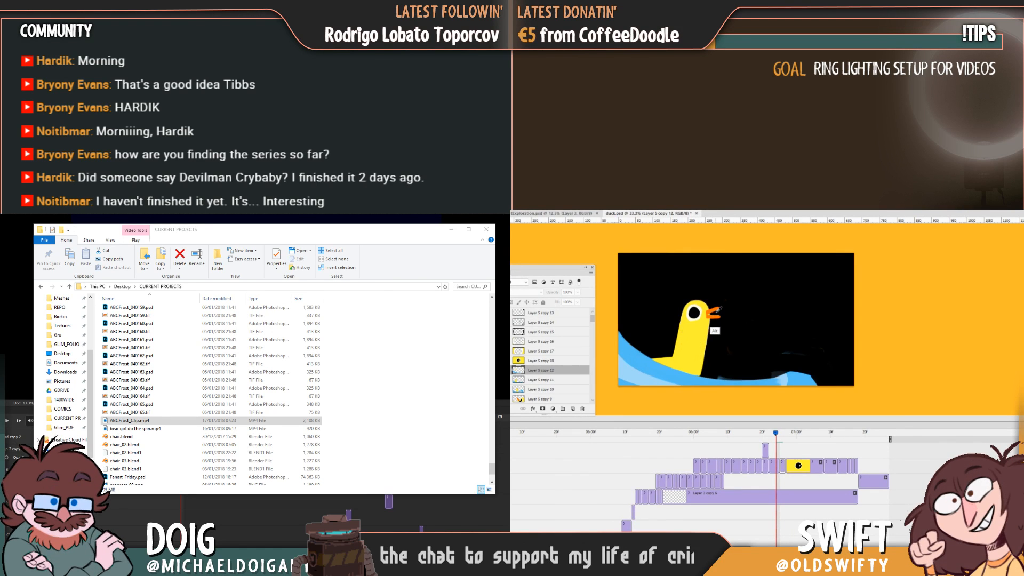
key("Right")
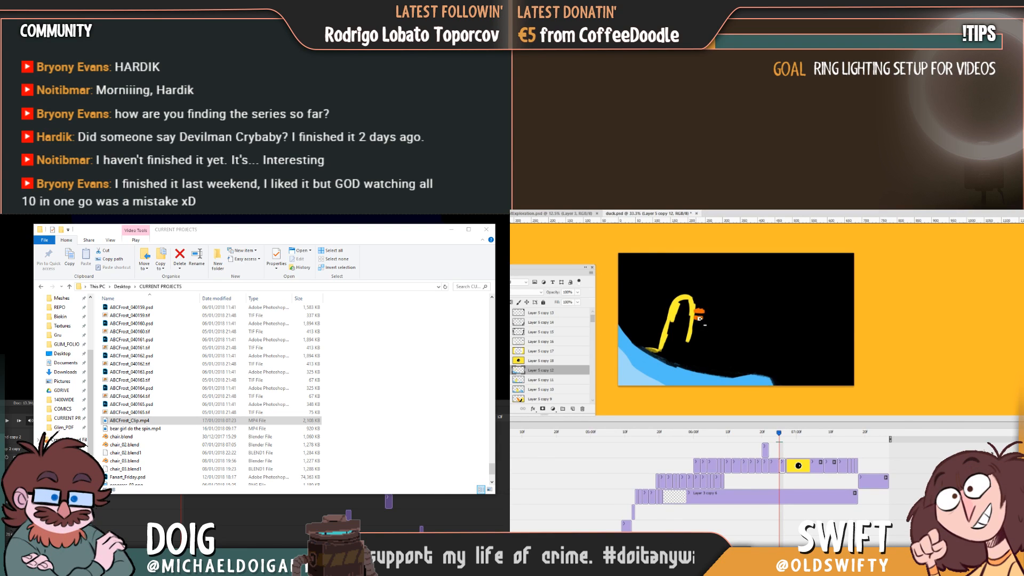
key("Left")
key("Right")
key("Left")
key("Right")
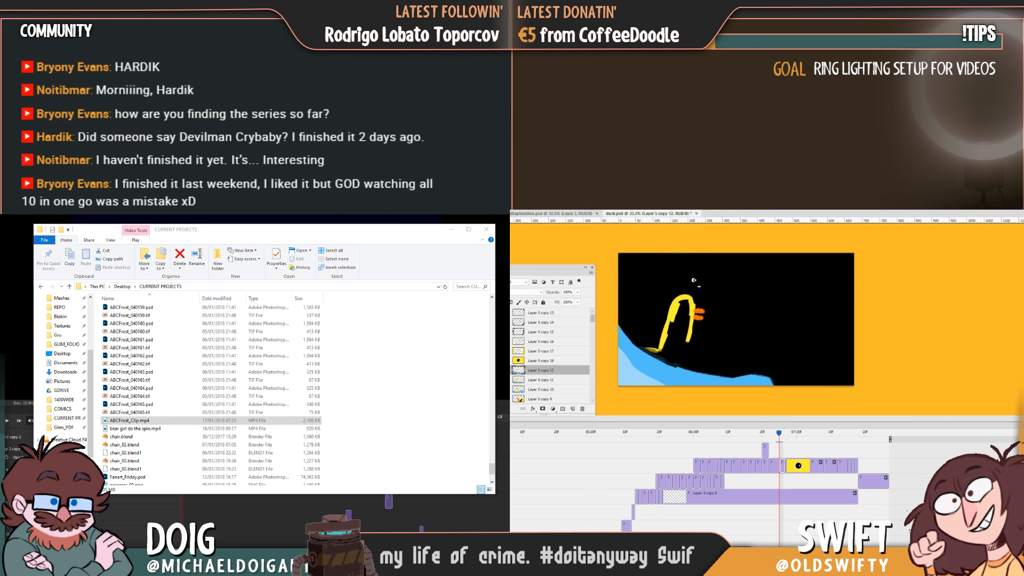
Fill the duck's head and upper neck with yellow, checking the shape against the previous duck frame.
mouse_move(682, 311)
left_mouse_down()
mouse_move(674, 322)
mouse_move(687, 332)
mouse_move(692, 323)
left_mouse_up()
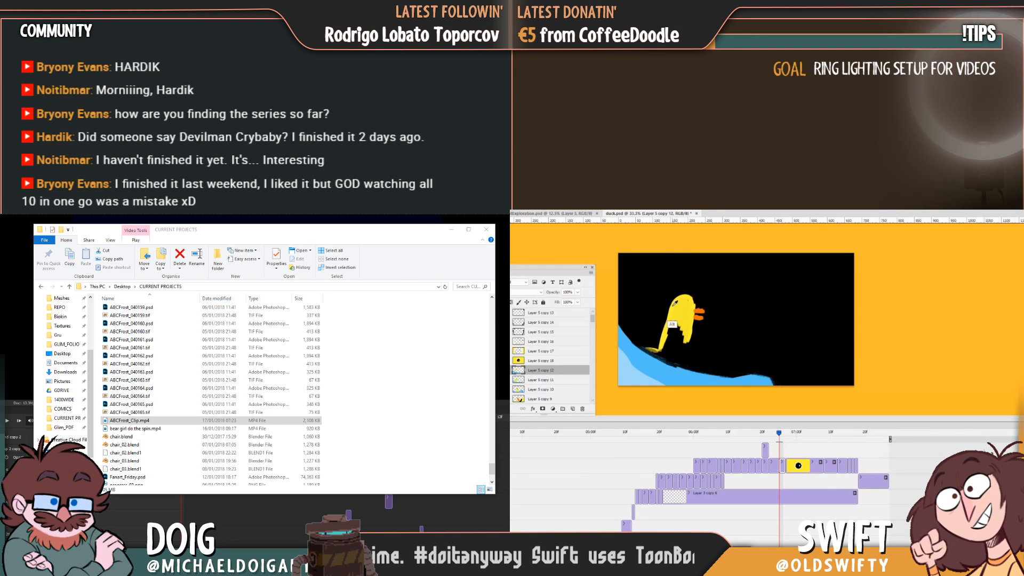
key("Left")
key("Right")
key("Left")
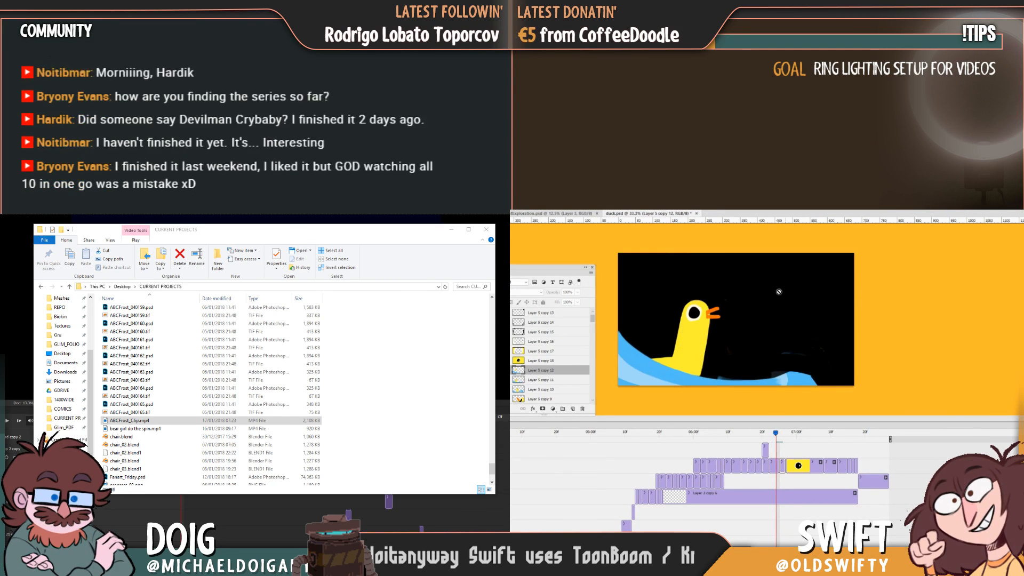
key("Right")
key("Left")
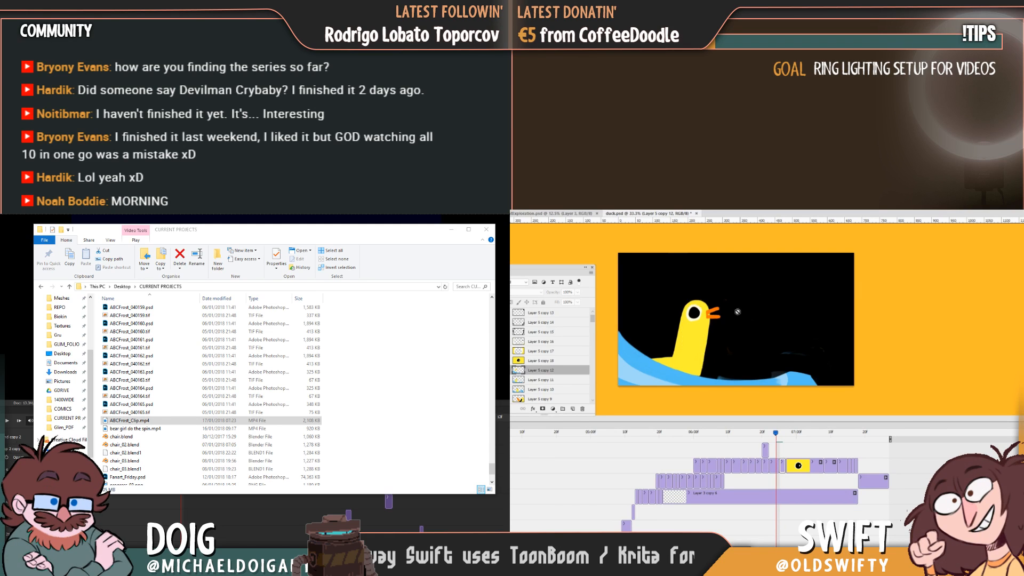
key("Right")
key("Left")
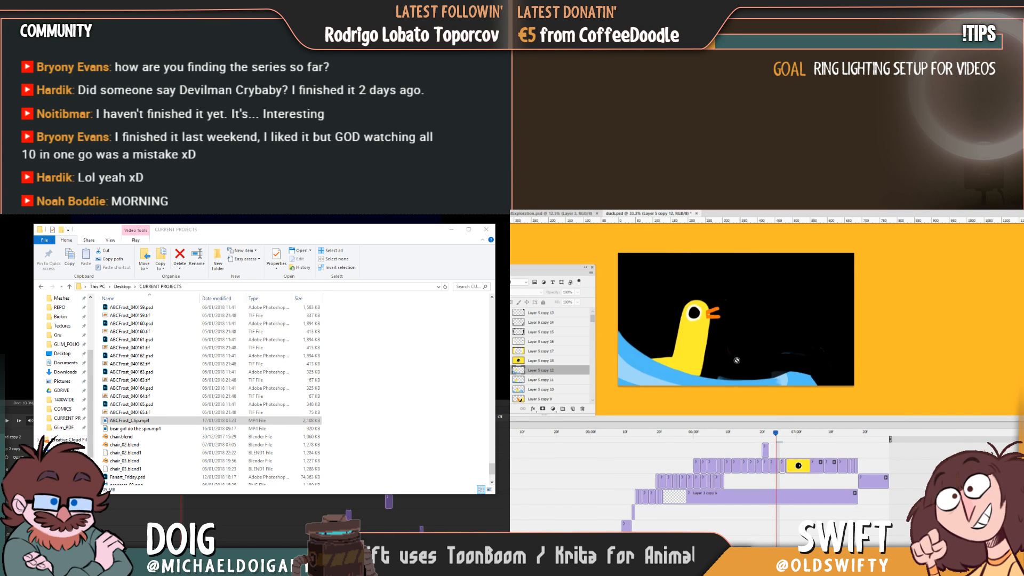
Return to the in-between frame and trim the wave's upper edge into a lower, straighter slope beneath the duck.
mouse_move(776, 440)
left_mouse_down()
mouse_move(760, 439)
mouse_move(780, 441)
left_mouse_up()
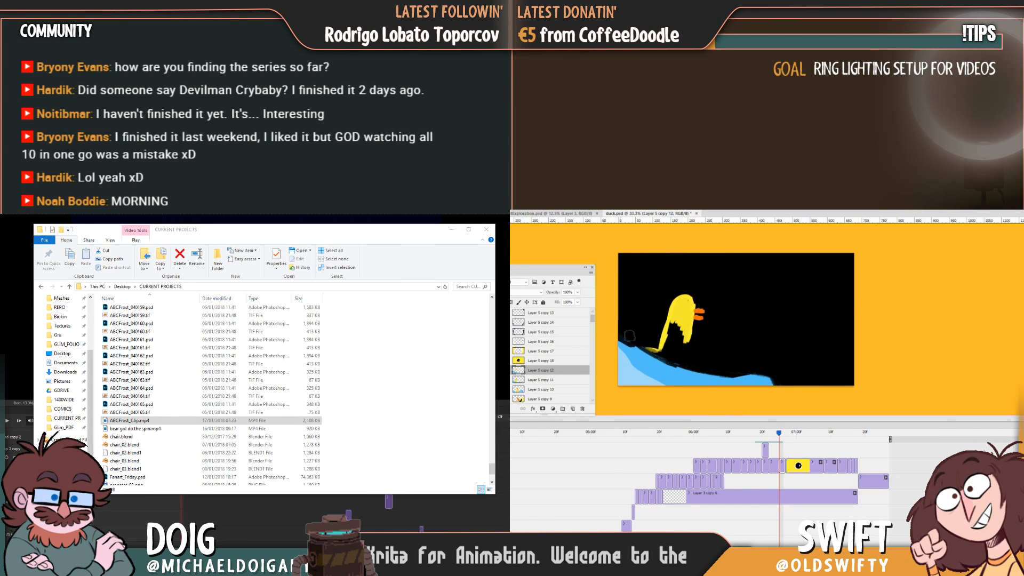
left_click_drag(709, 370, 743, 372)
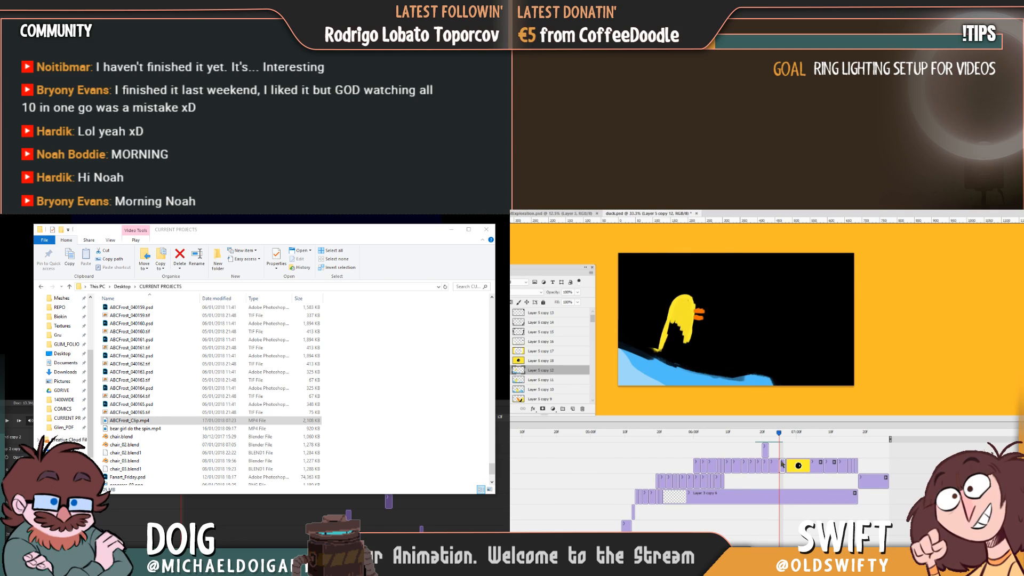
mouse_move(780, 435)
left_mouse_down()
mouse_move(753, 435)
mouse_move(779, 438)
left_mouse_up()
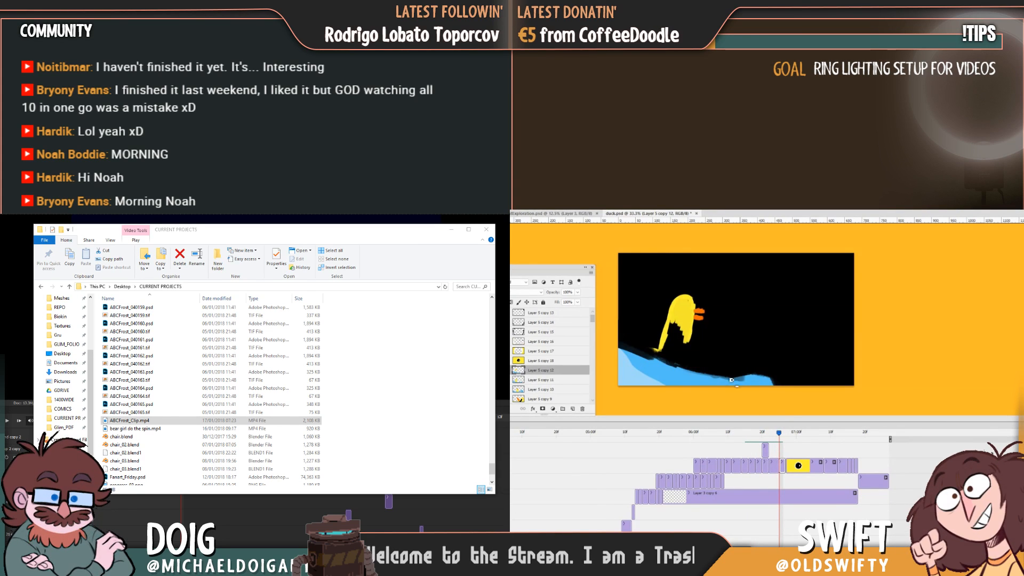
Touch up the wave's upper edge and fill the duck's lower neck, body and tail with yellow, checking against the previous frame.
left_click(724, 382, "alt")
left_click(714, 381, "alt")
mouse_move(723, 381)
left_mouse_down()
mouse_move(740, 381)
mouse_move(733, 377)
left_mouse_up()
left_click(665, 329, "alt")
mouse_move(644, 345)
left_mouse_down()
mouse_move(663, 362)
mouse_move(638, 353)
mouse_move(665, 345)
mouse_move(666, 355)
mouse_move(682, 321)
mouse_move(692, 363)
mouse_move(695, 351)
mouse_move(660, 356)
left_mouse_up()
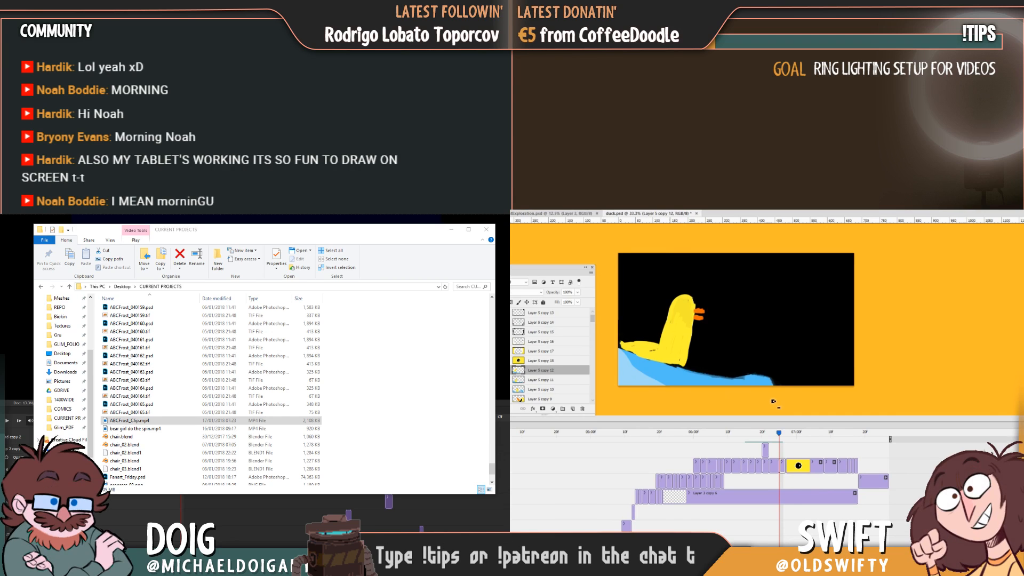
key("Left")
key("Right")
mouse_move(777, 437)
left_mouse_down()
mouse_move(758, 439)
mouse_move(780, 440)
left_mouse_up()
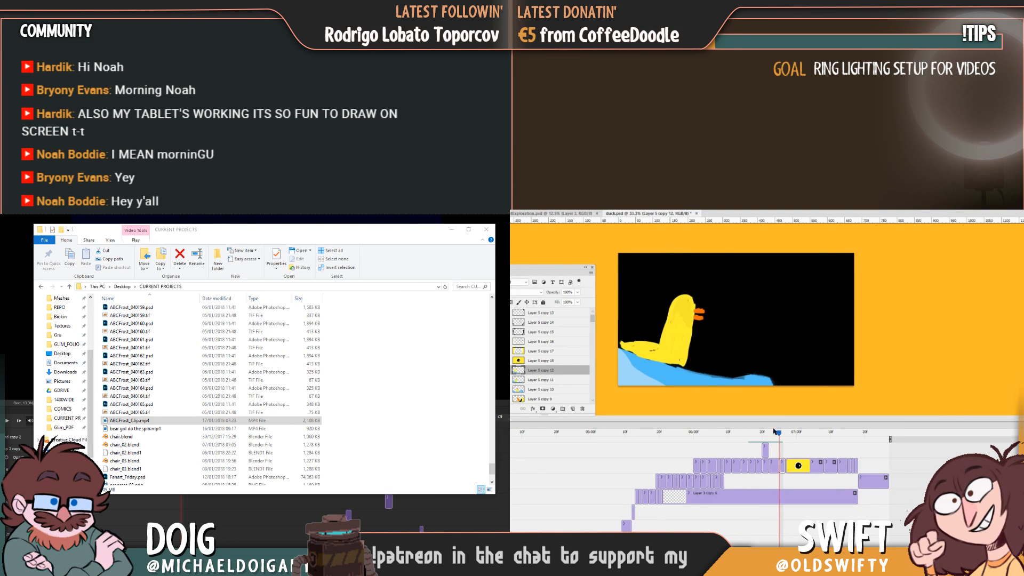
Square off the front edge of the duck's neck and shorten the beak, flipping to the previous frame to compare.
mouse_move(698, 337)
left_mouse_down()
mouse_move(692, 362)
mouse_move(695, 299)
mouse_move(698, 317)
left_mouse_up()
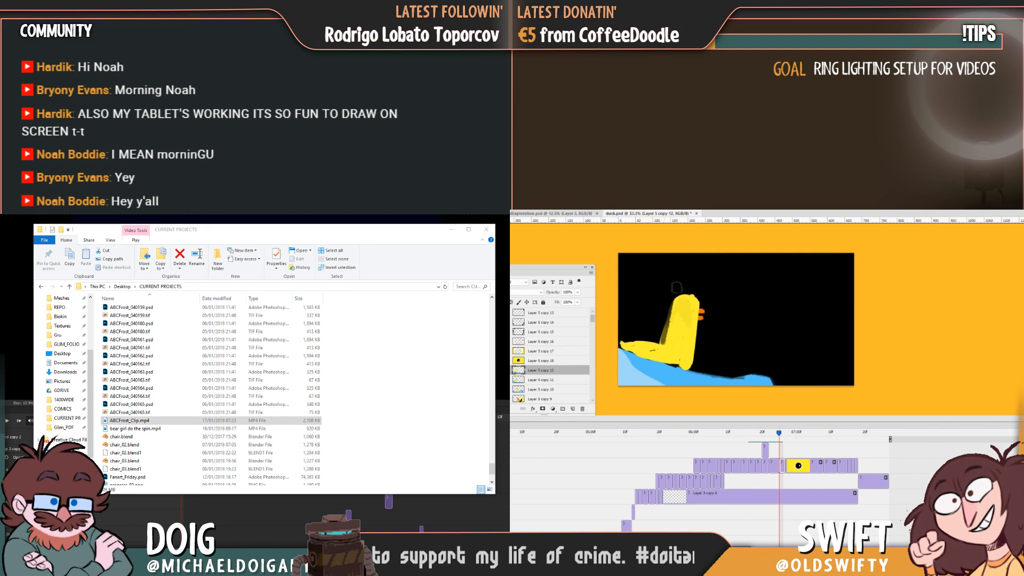
key("Left")
key("Right")
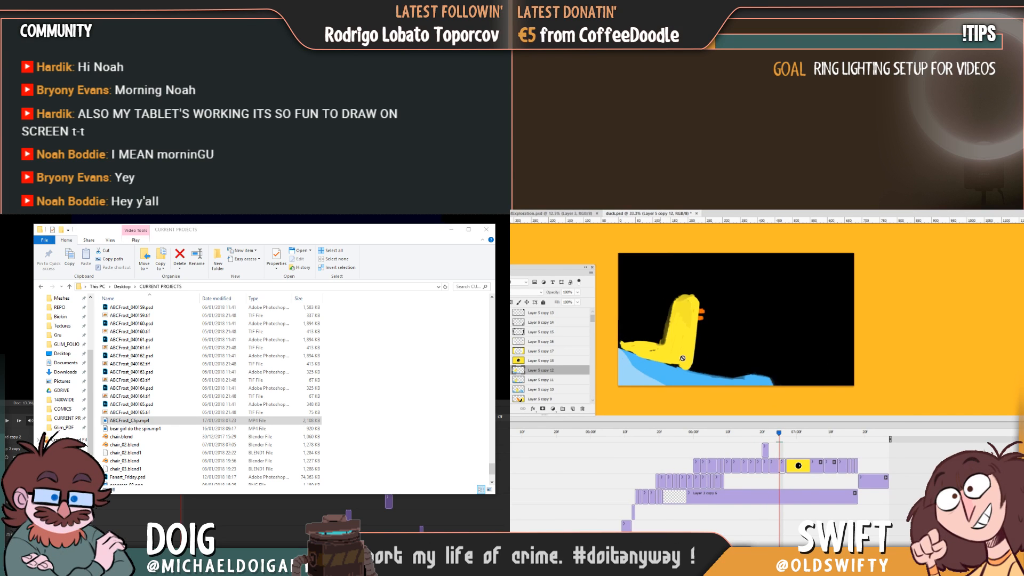
key("Left")
key("Right")
Paint a white eye with a black pupil on the duck's head, using the eye in the preceding frames as reference.
key("Left")
key("Left")
key("Left")
key("Left")
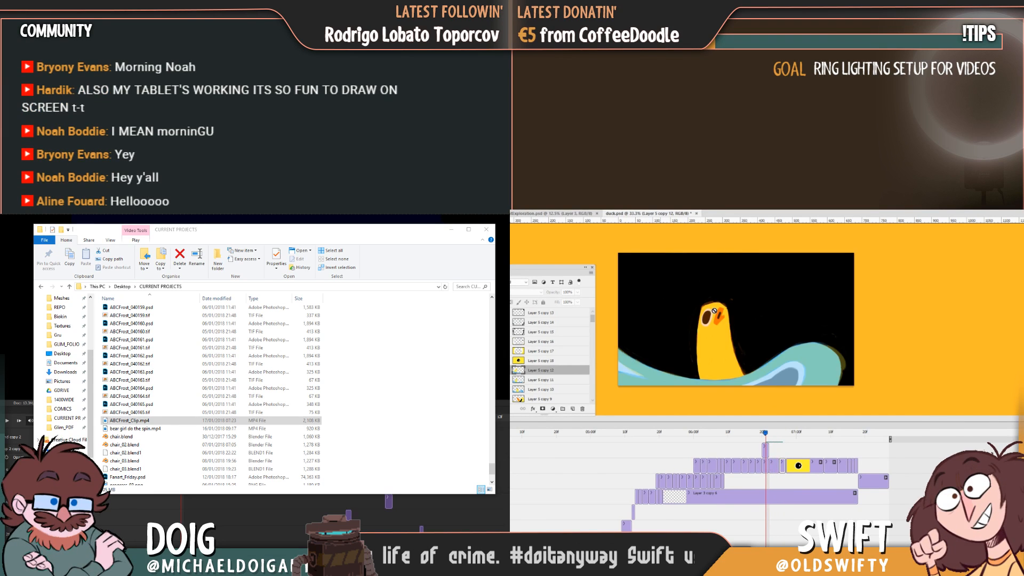
key("Right")
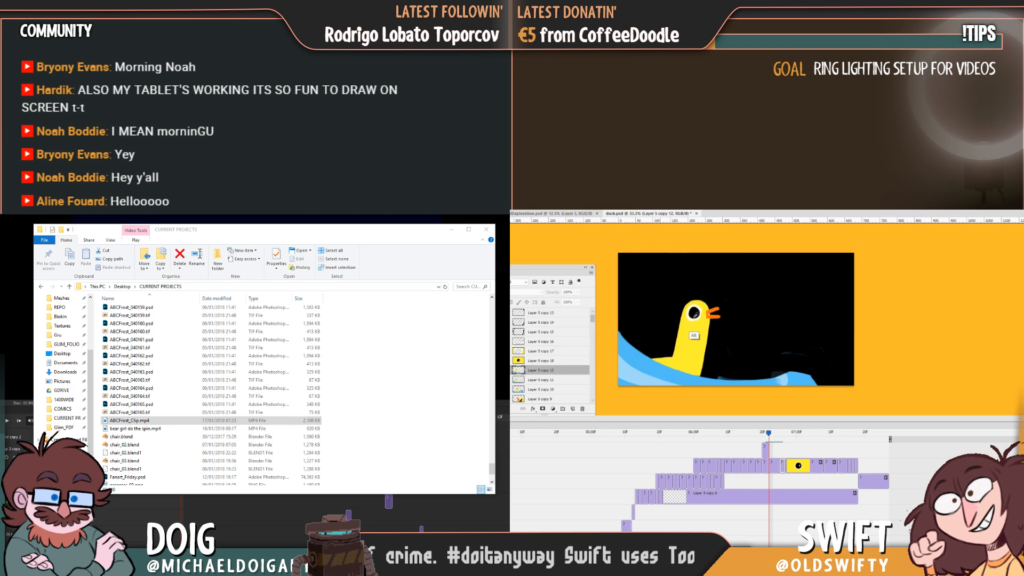
key("Right")
key("Right")
key("Right")
key("Right")
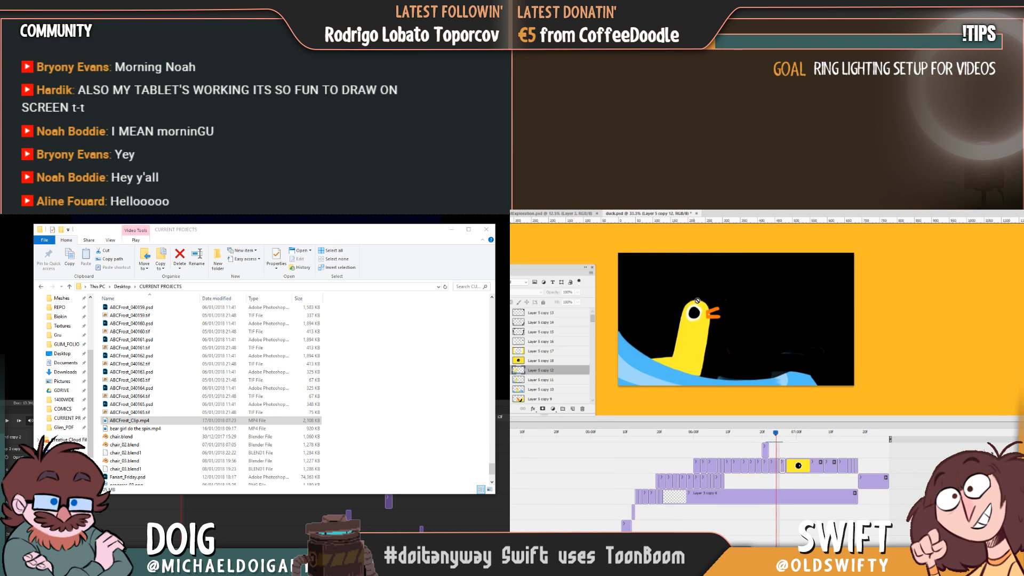
key("Left")
key("Left")
key("Right")
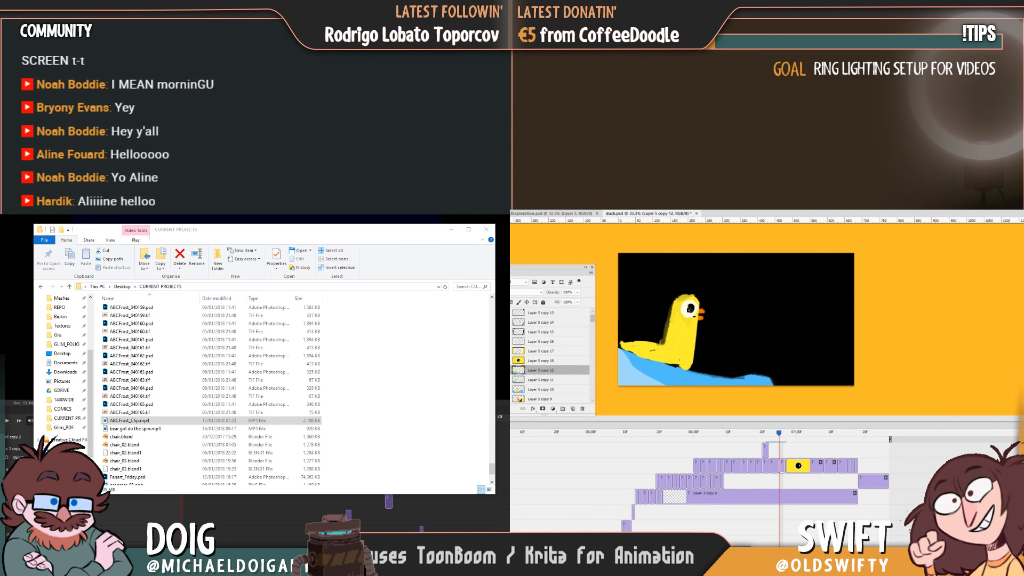
left_click_drag(689, 308, 690, 308)
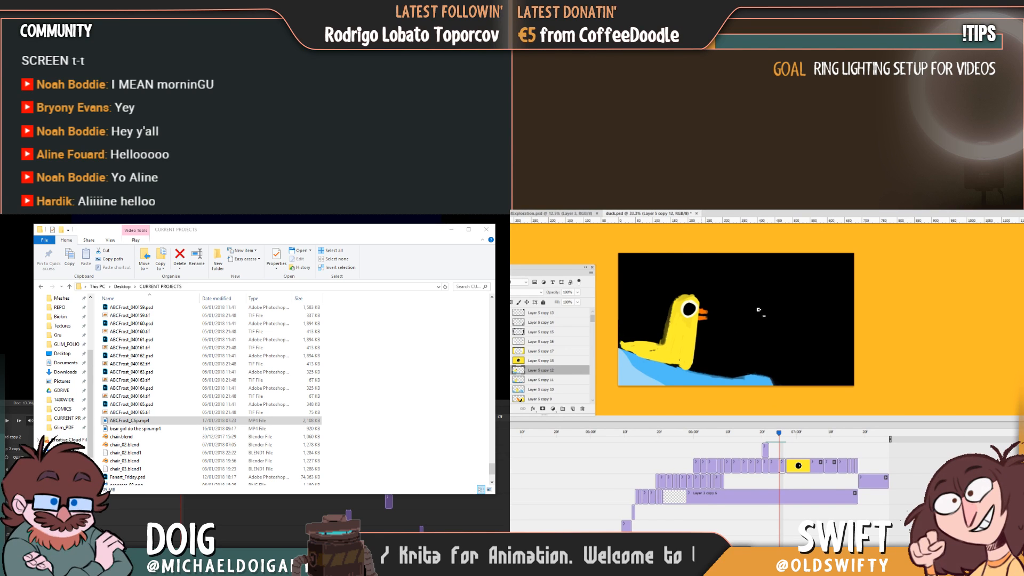
Compare the new eye, head and wave position with the preceding duck frames.
key("Left")
key("Right")
key("Left")
key("Right")
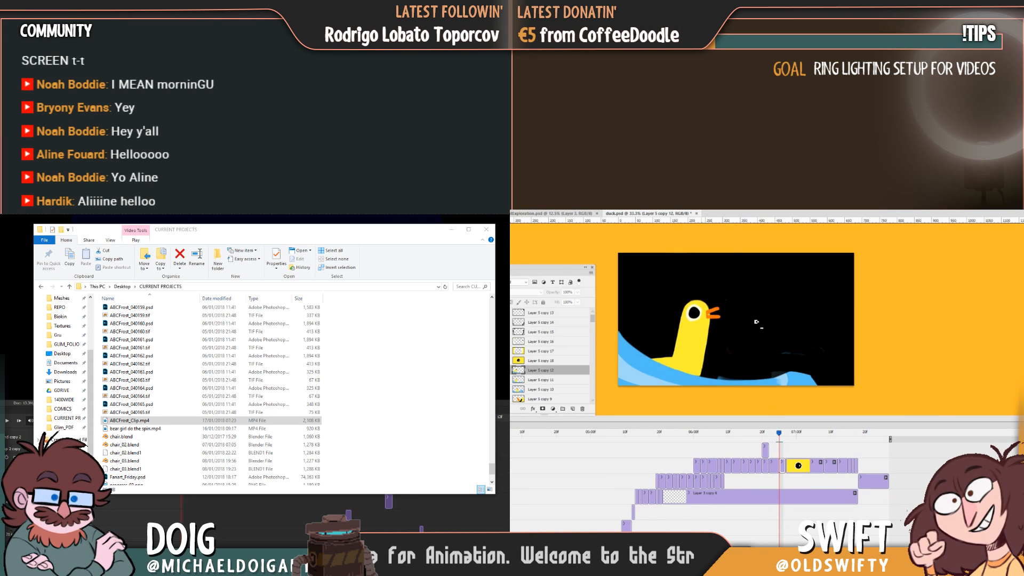
key("Left")
key("Left")
key("Left")
key("Left")
key("Right")
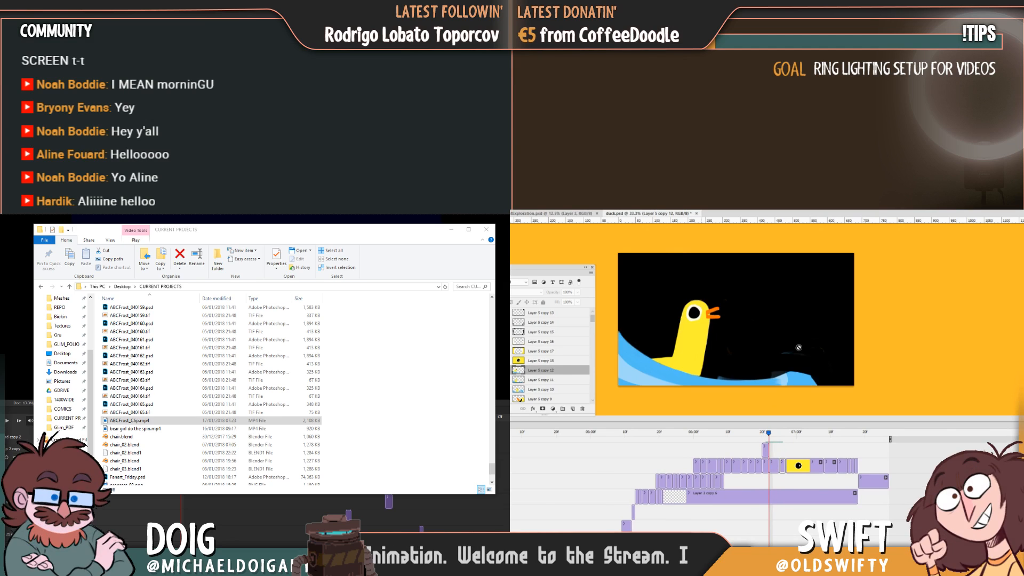
Clean up the wave's blue crest and trim its far end into a steeper slope, comparing with the neighbouring frames.
key("Right")
key("Right")
key("Right")
key("Right")
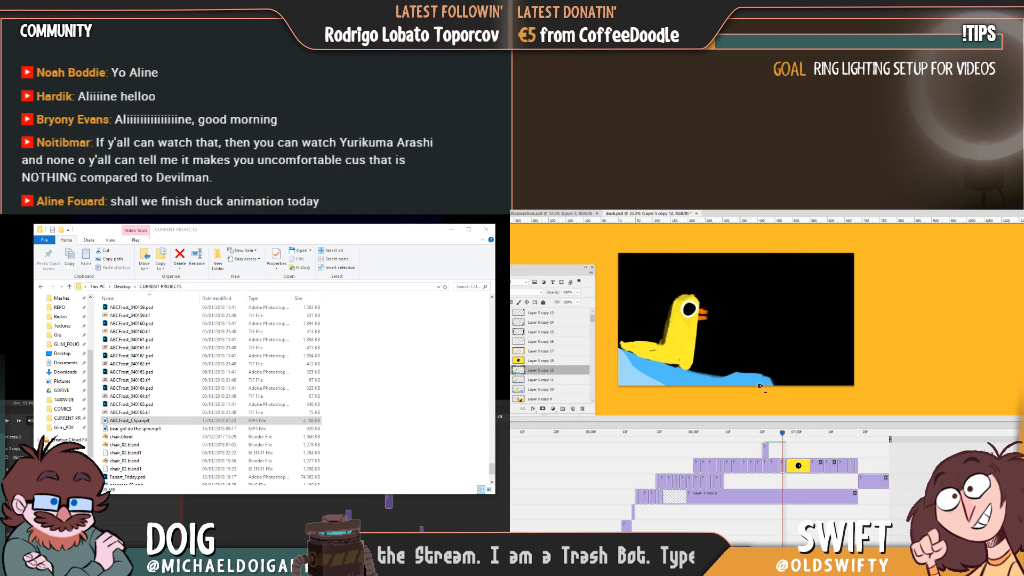
key("Left")
key("Right")
key("Right")
key("Left")
key("Left")
key("Left")
key("Left")
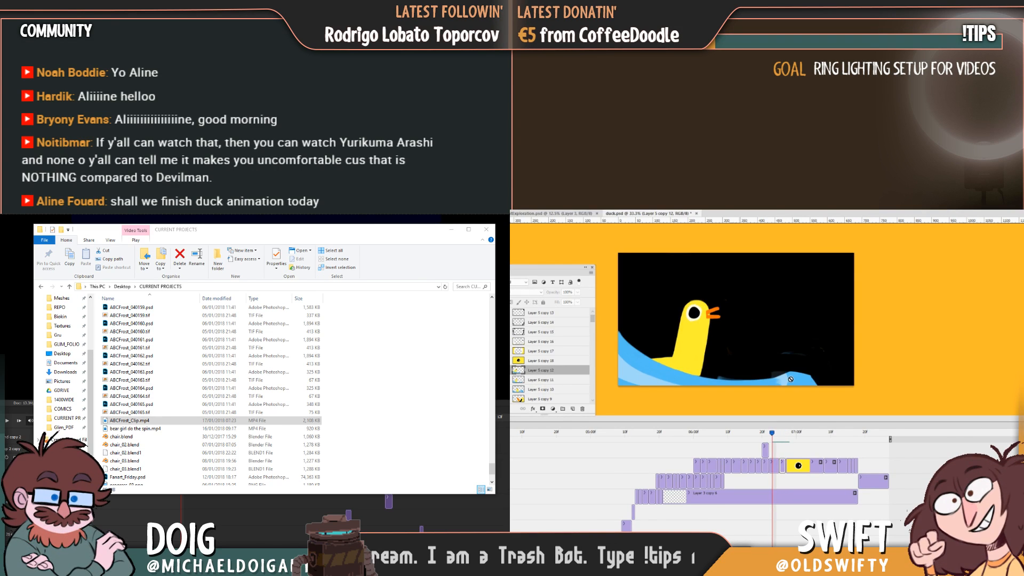
key("Right")
key("Right")
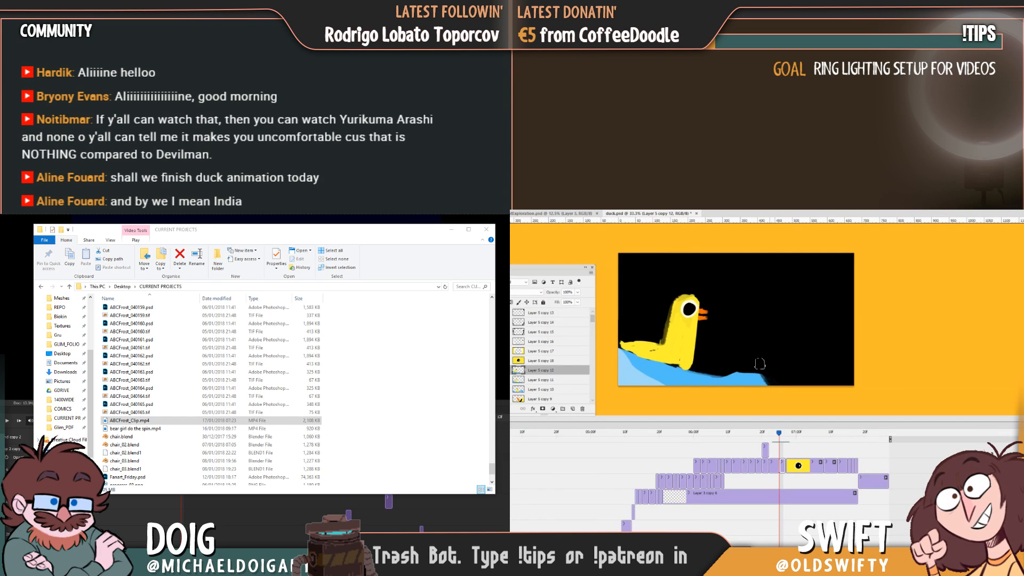
Reshape the light-blue area into a shorter patch at the wave's left end, flipping to the previous frame to compare.
key("Left")
key("Right")
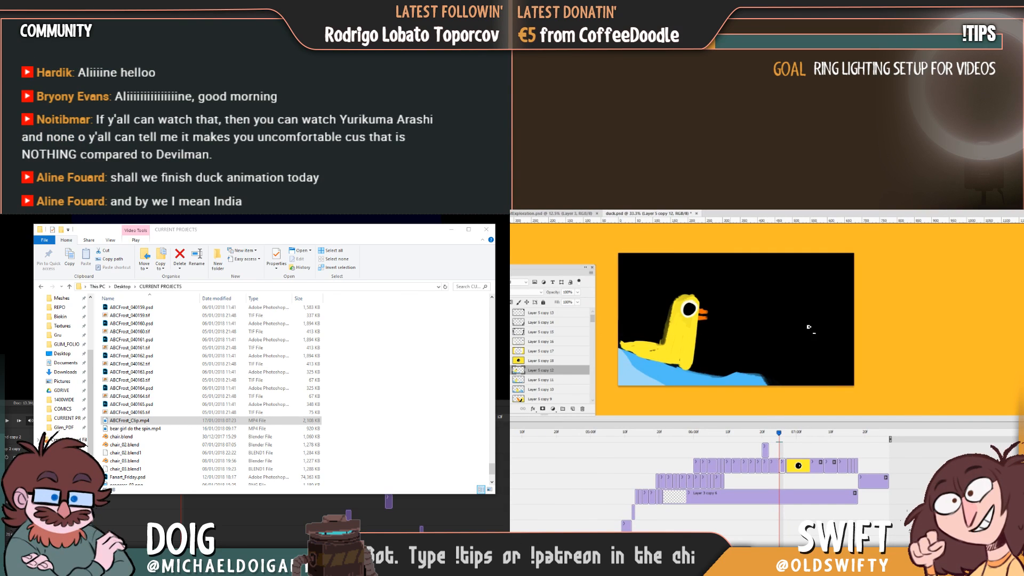
key("Left")
key("Right")
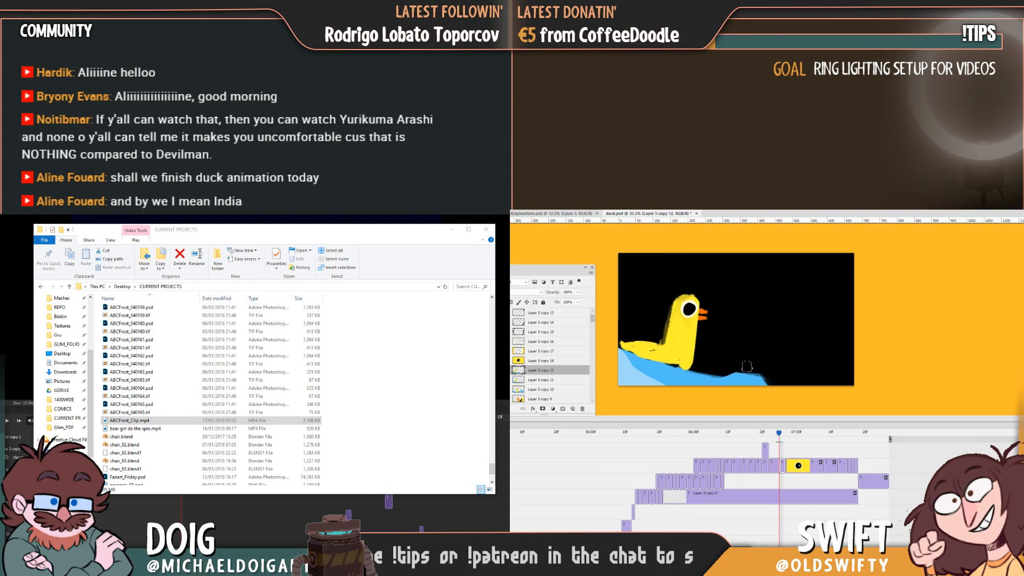
key("Left")
key("Right")
key("Left")
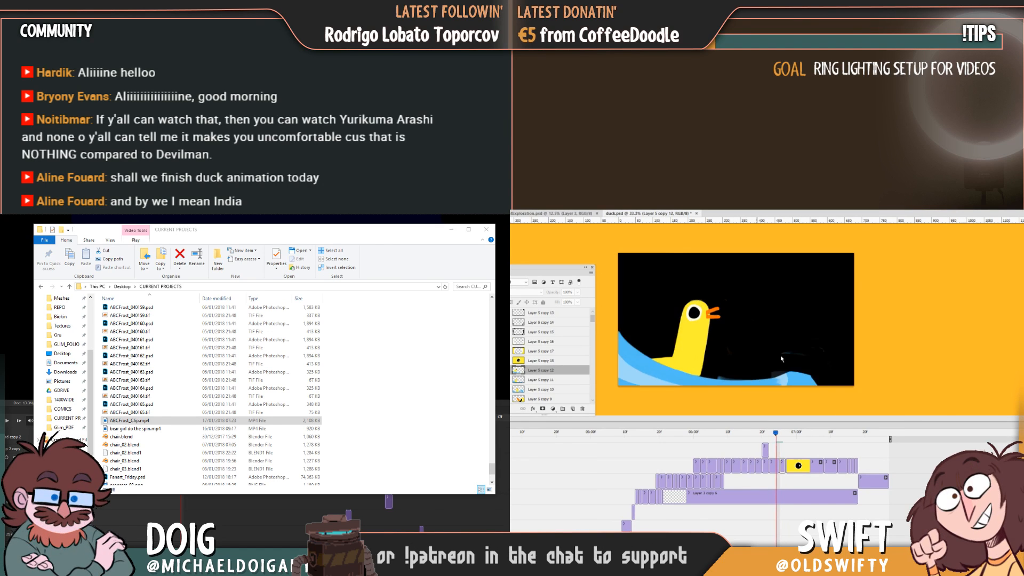
key("Right")
key("Left")
key("Right")
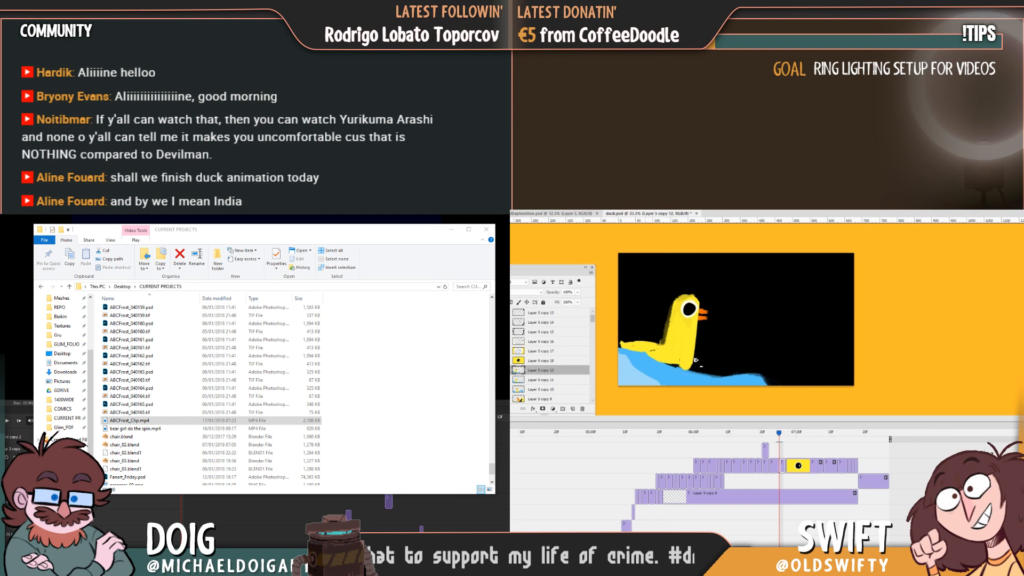
Smooth the yellow edges of the duck's head, neck and back, checking the silhouette against the previous frame.
key("Left")
key("Right")
key("Left")
key("Right")
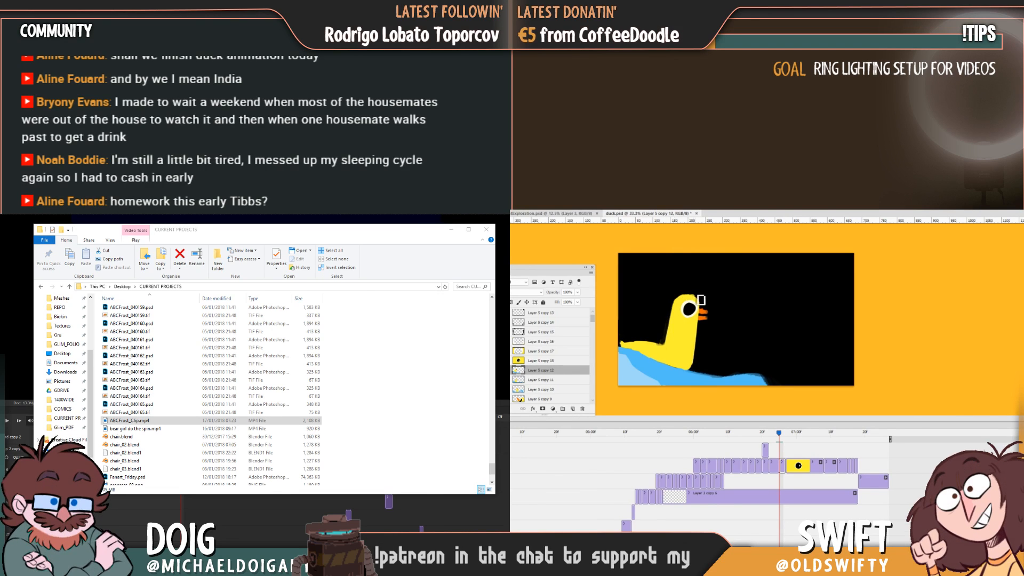
key("Left")
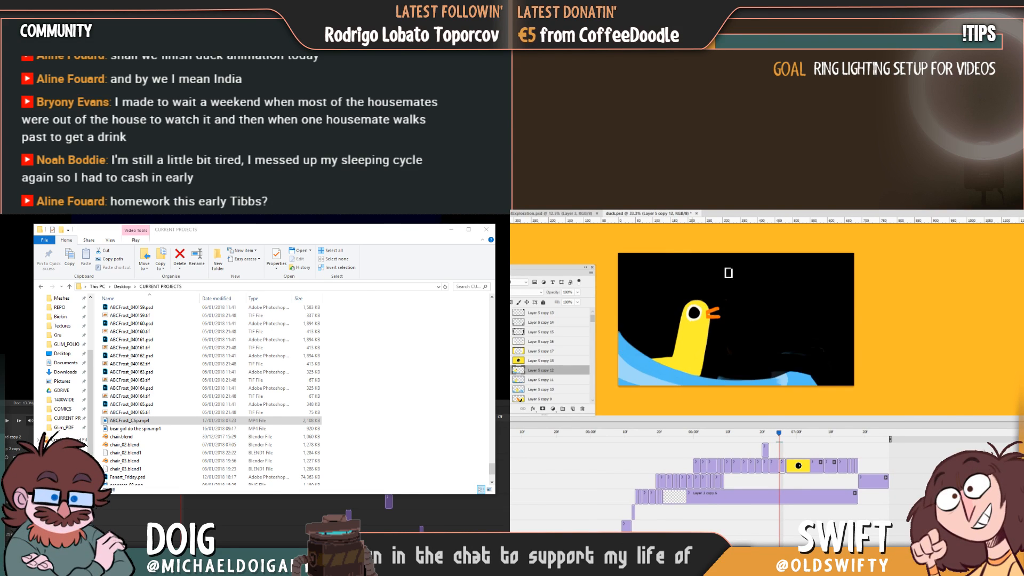
key("Right")
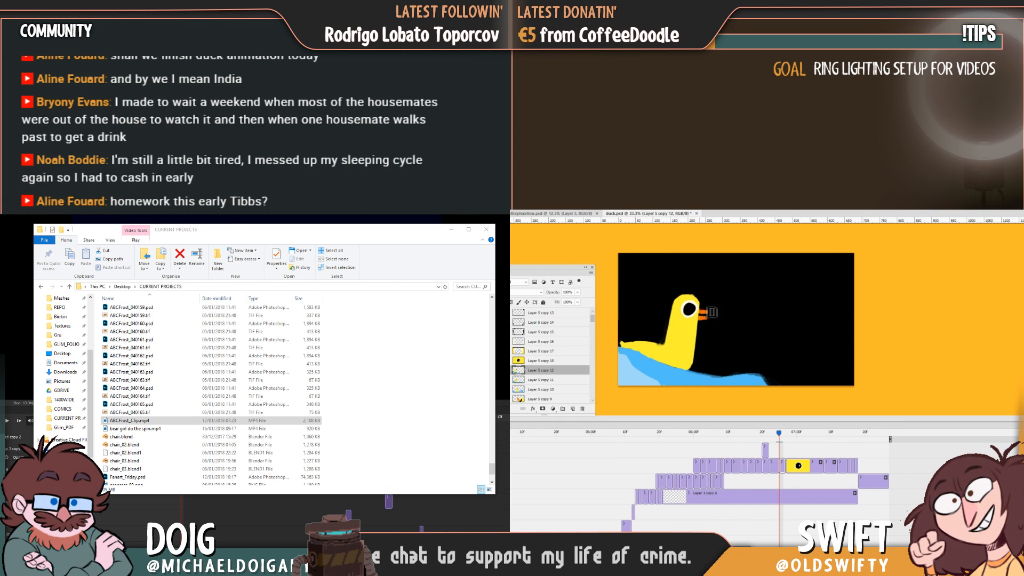
Trim the orange beak into two thinner halves and touch up its upper half, matching the previous frame.
key("Left")
key("Right")
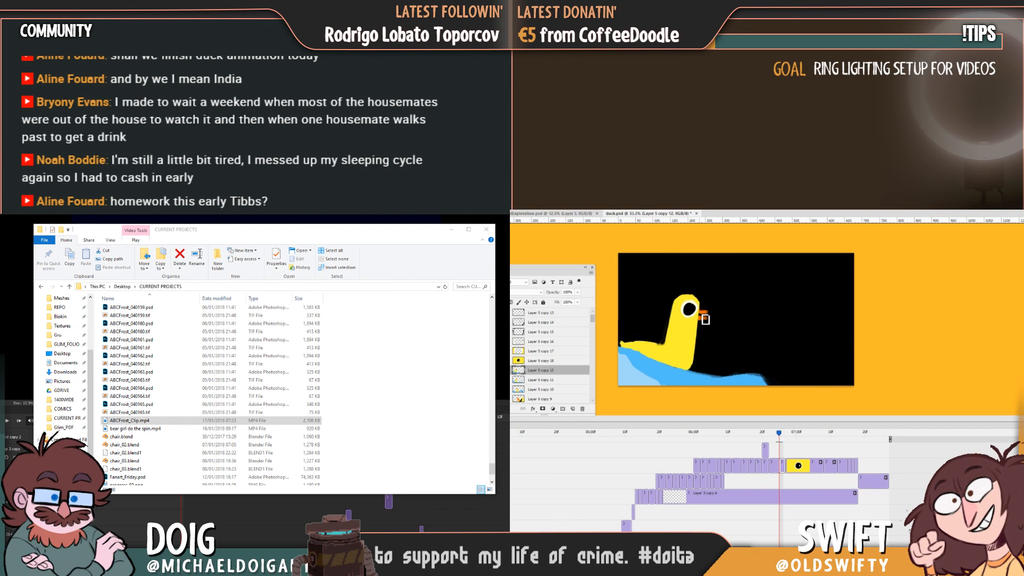
key("Left")
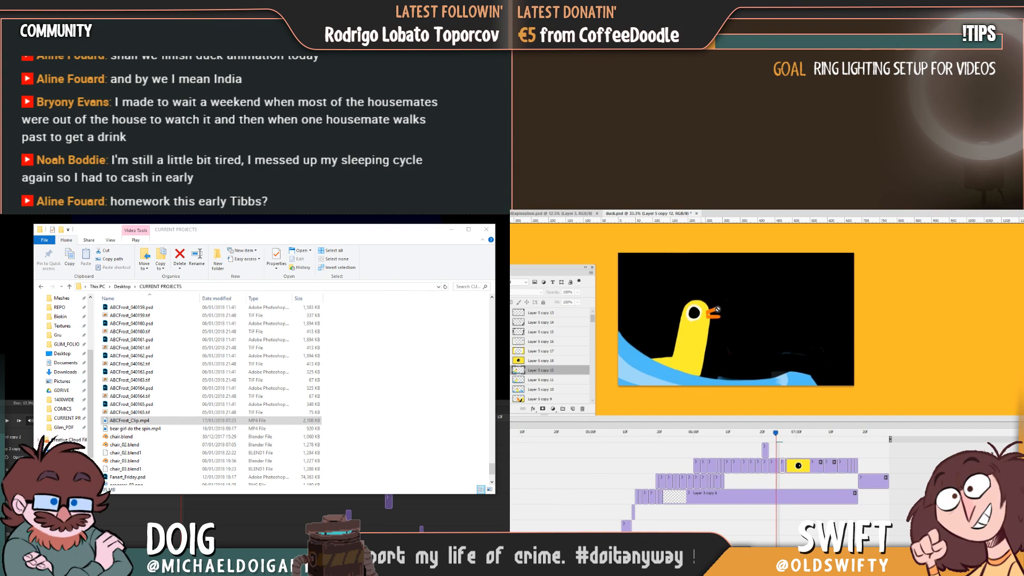
key("Right")
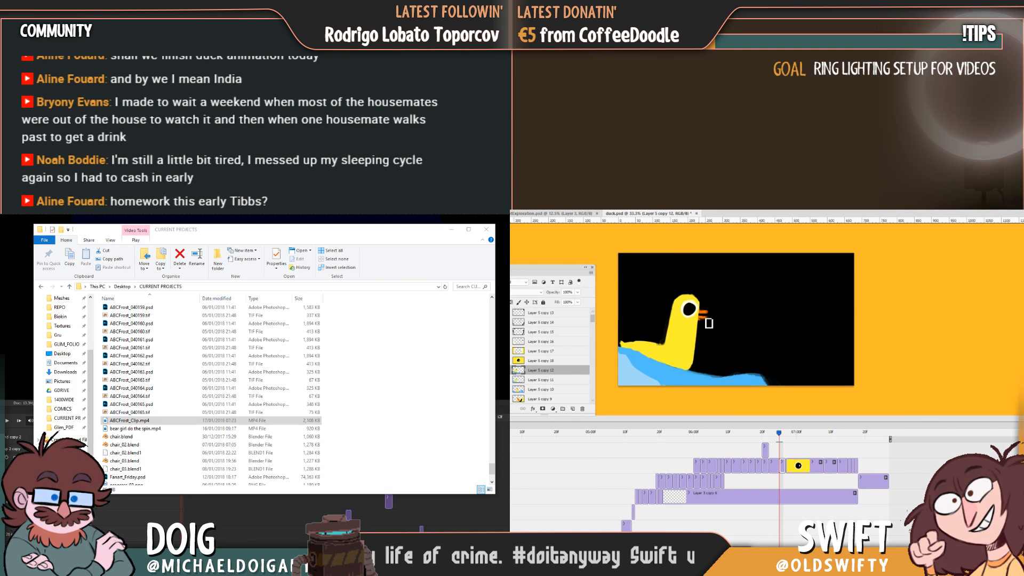
key("Left")
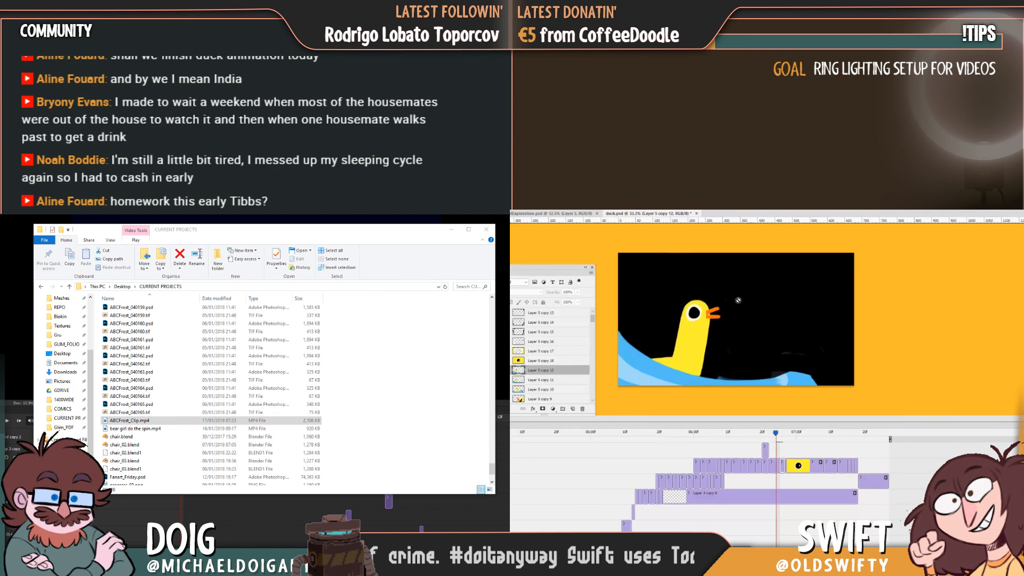
key("Right")
key("Left")
key("Right")
key("Left")
key("Right")
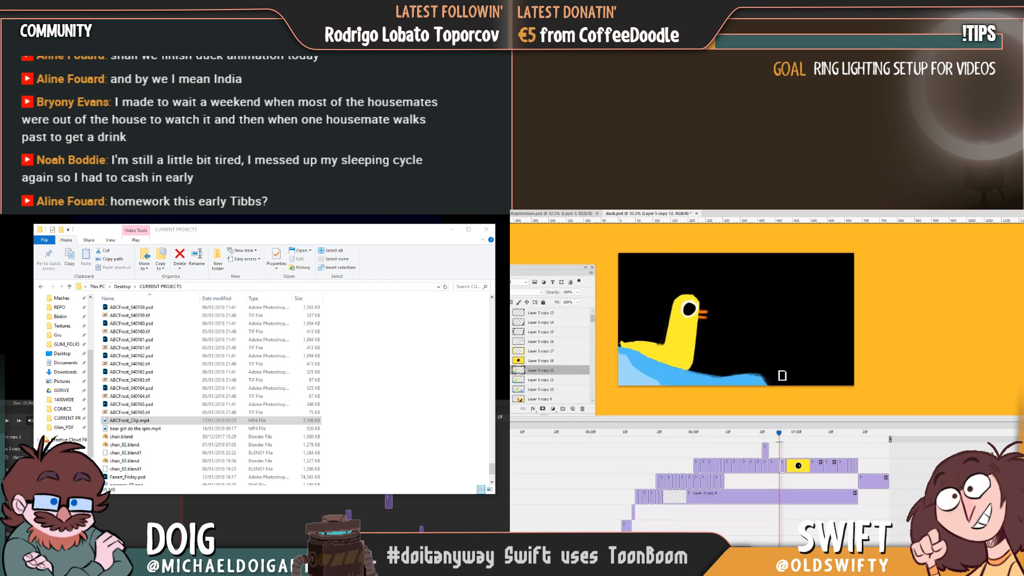
left_click(701, 312, "alt")
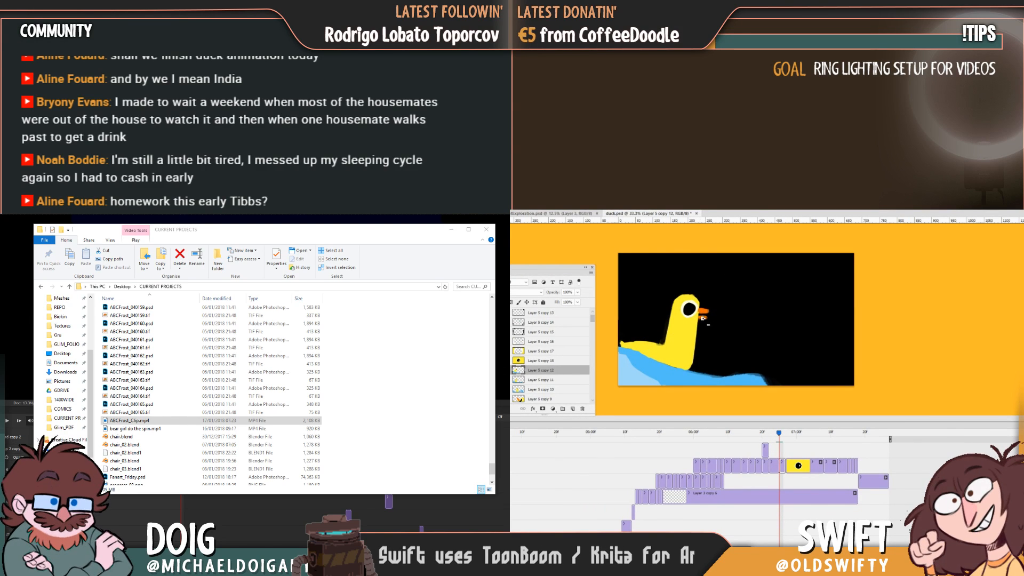
Minimize the project folder window and cancel the Render Video dialog for the bear animation.
left_click(451, 229)
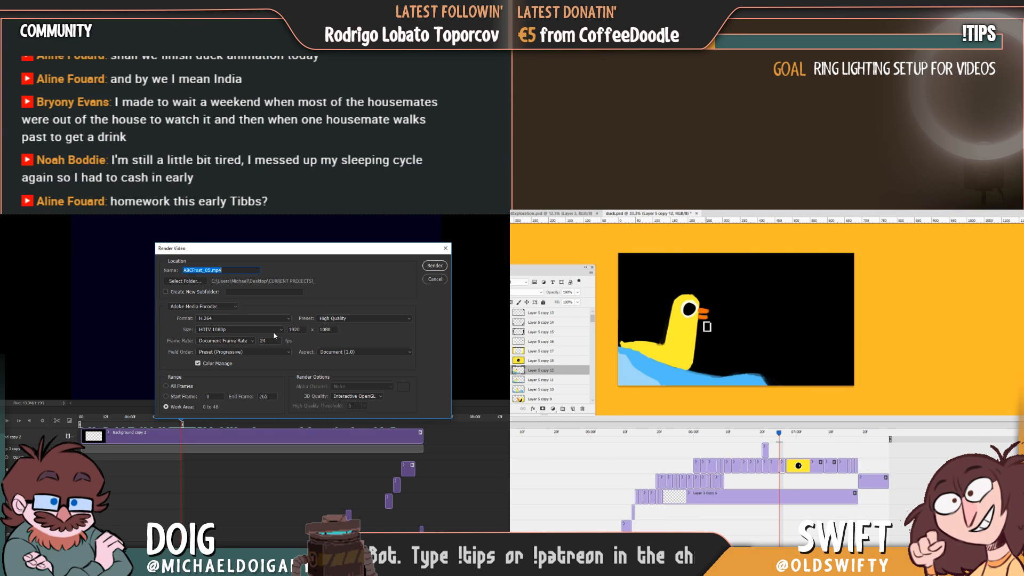
left_click(435, 281)
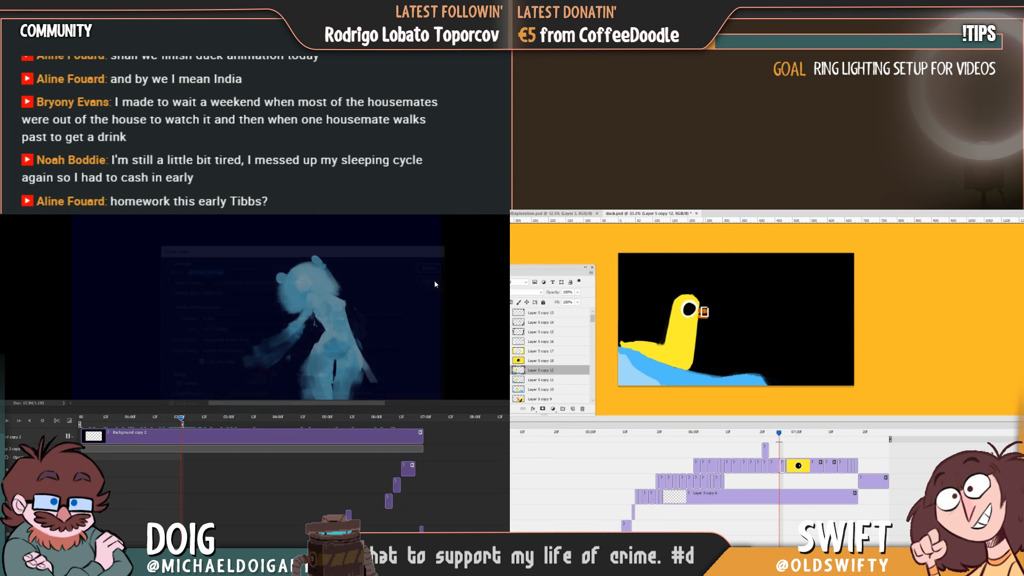
scroll(256, 479, "down", 10)
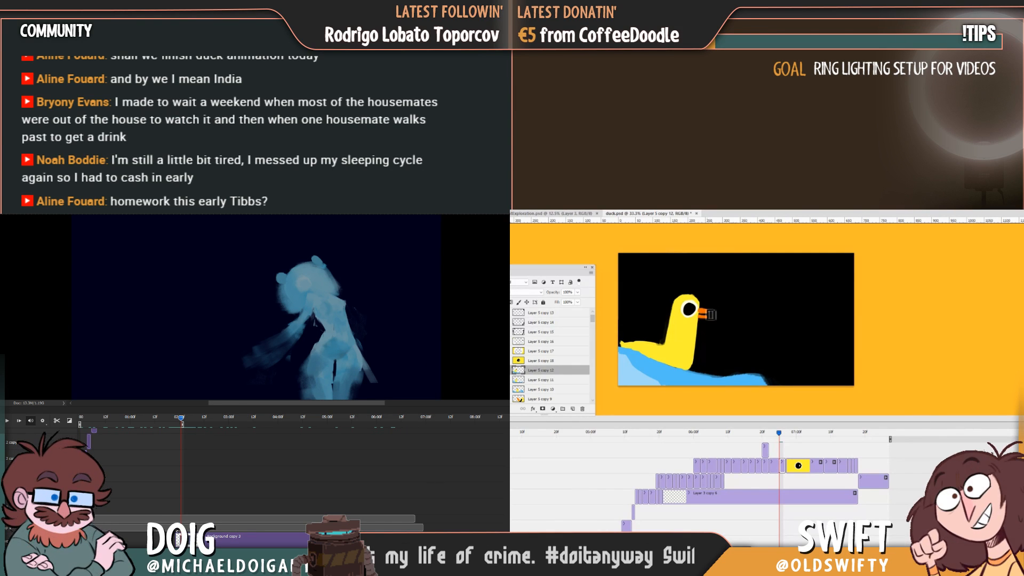
scroll(256, 480, "down", 3)
Refine the gap between the duck's upper and lower beak, flipping to the previous frame to compare.
key("Left")
key("Right")
key("Left")
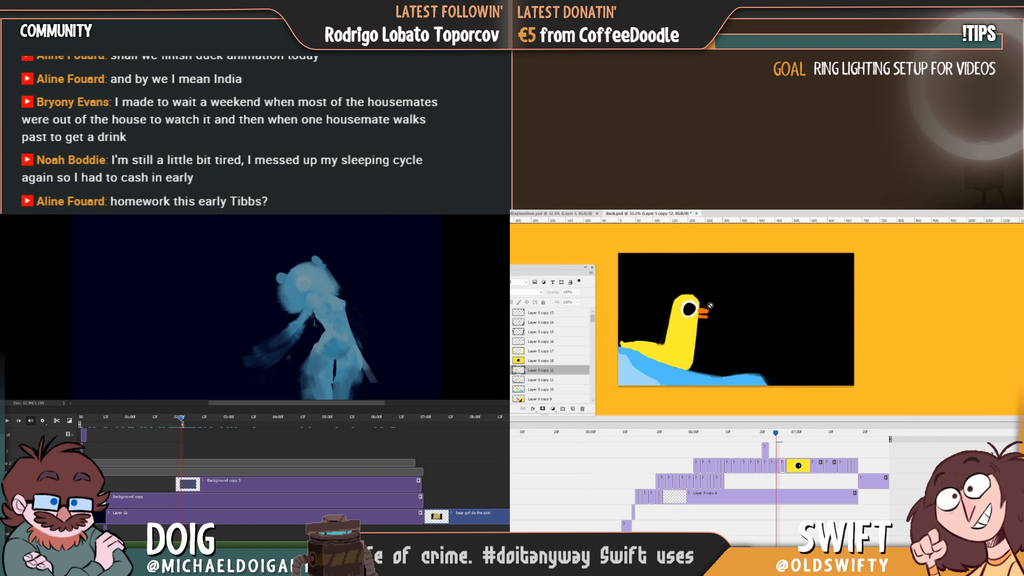
key("Right")
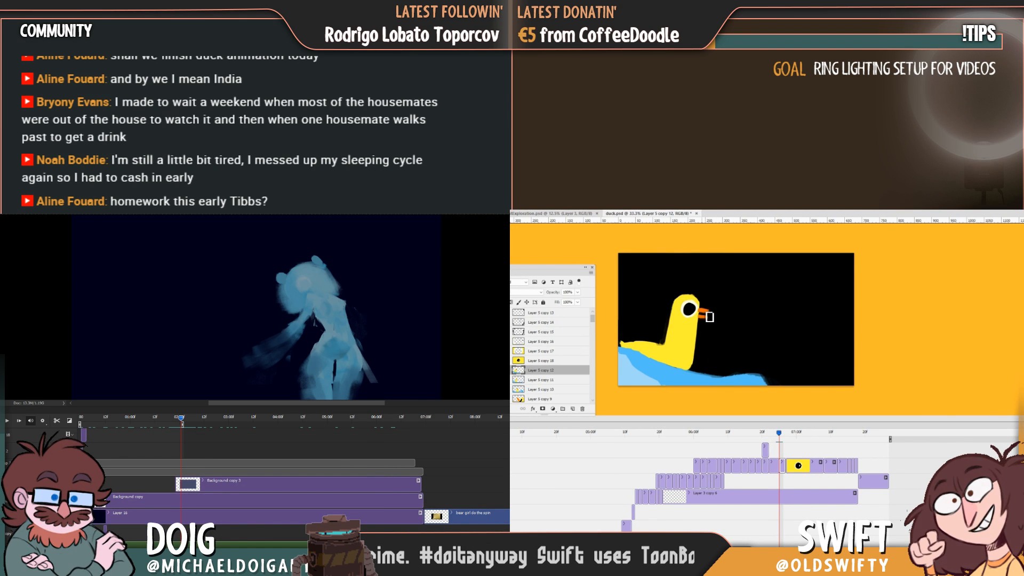
key("Left")
key("Right")
key("Left")
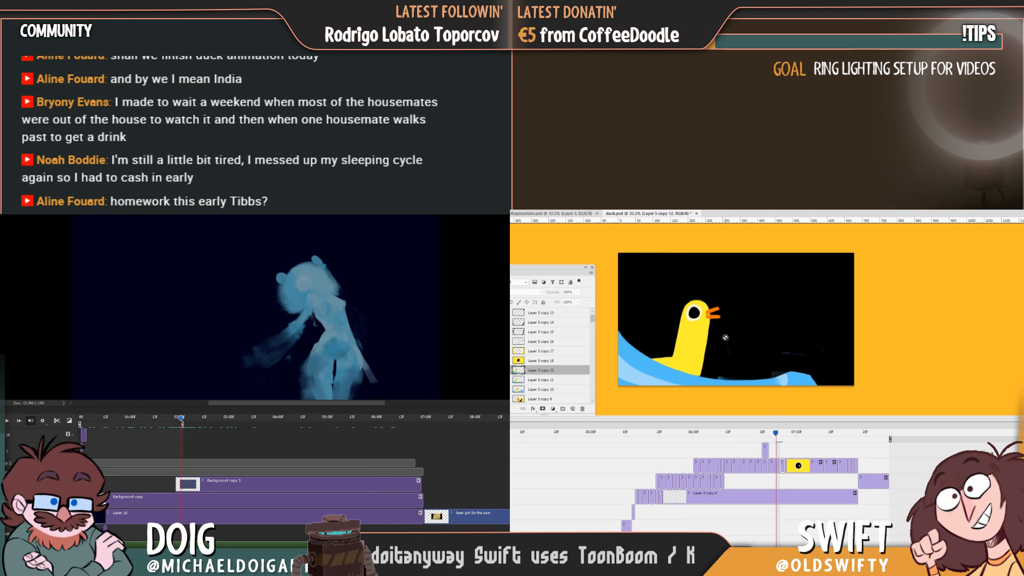
key("Right")
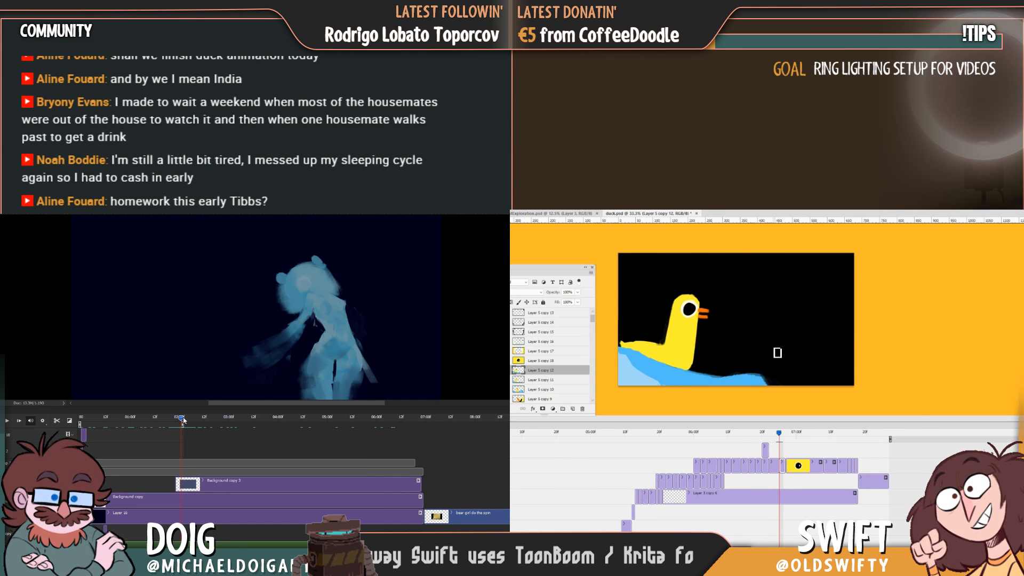
Play back the bear animation in the timeline.
left_click_drag(183, 420, 181, 420)
key("space")
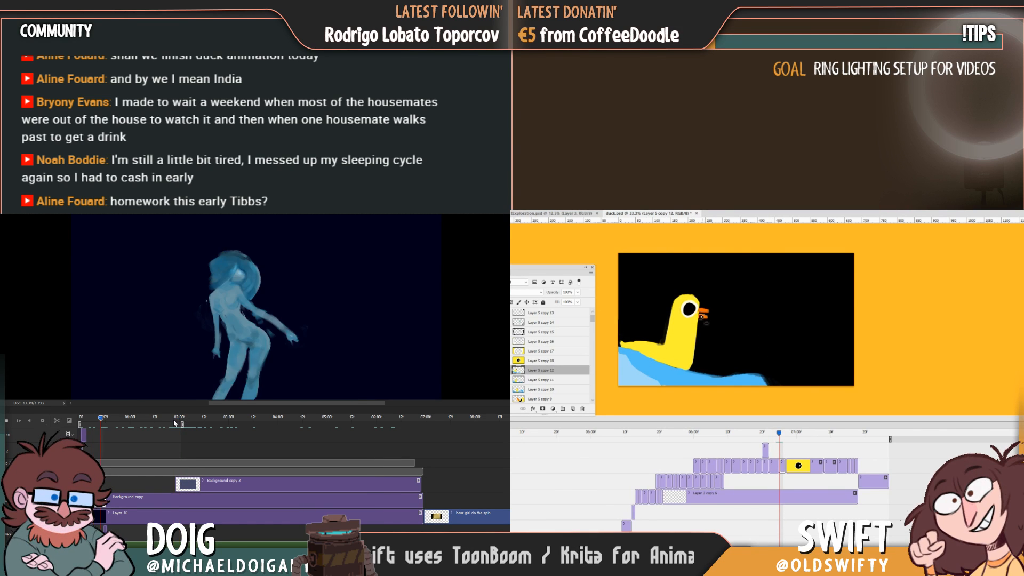
Stop the figure animation's playback and flip between the duck in-between and its previous frame to compare the beak's shape and position.
key("space")
key("Left")
key("Right")
key("Left")
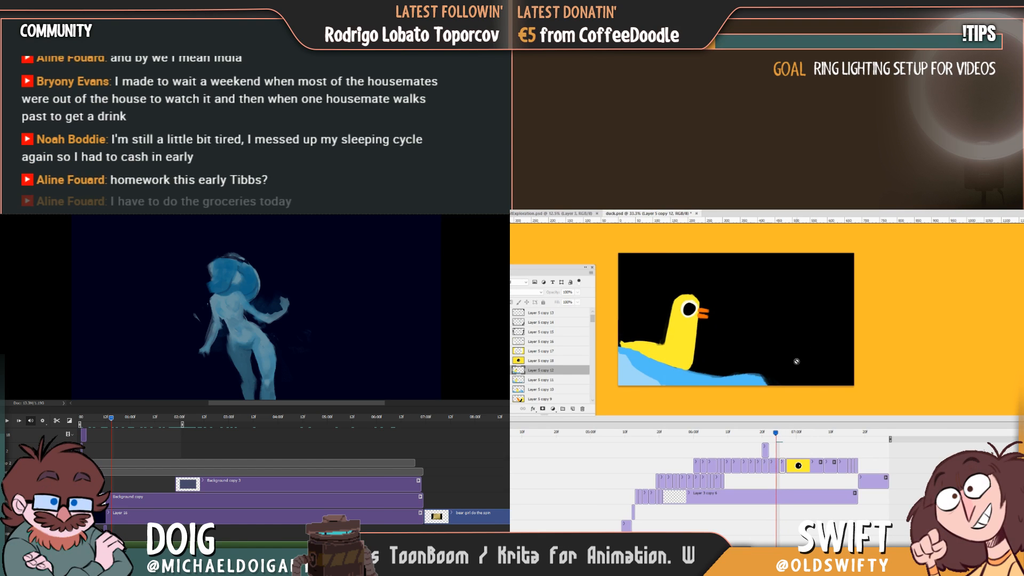
key("Right")
left_click(69, 545)
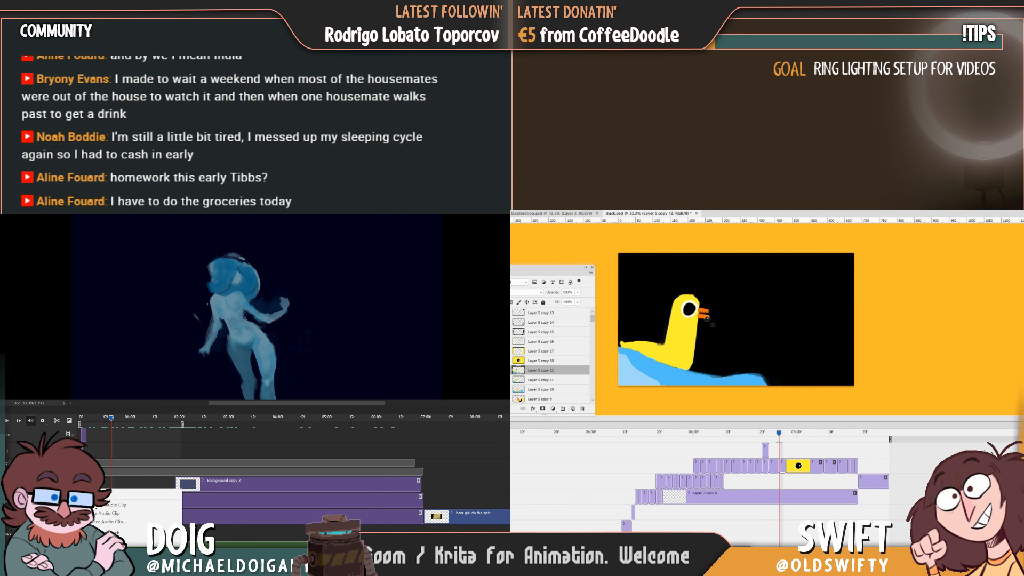
left_click(257, 537)
key("Right")
key("Left")
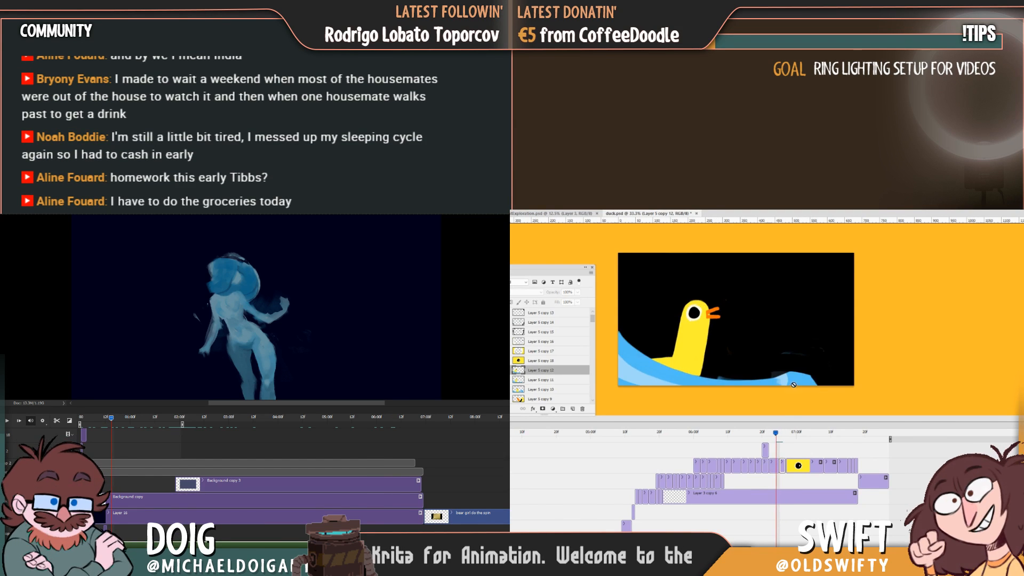
key("Right")
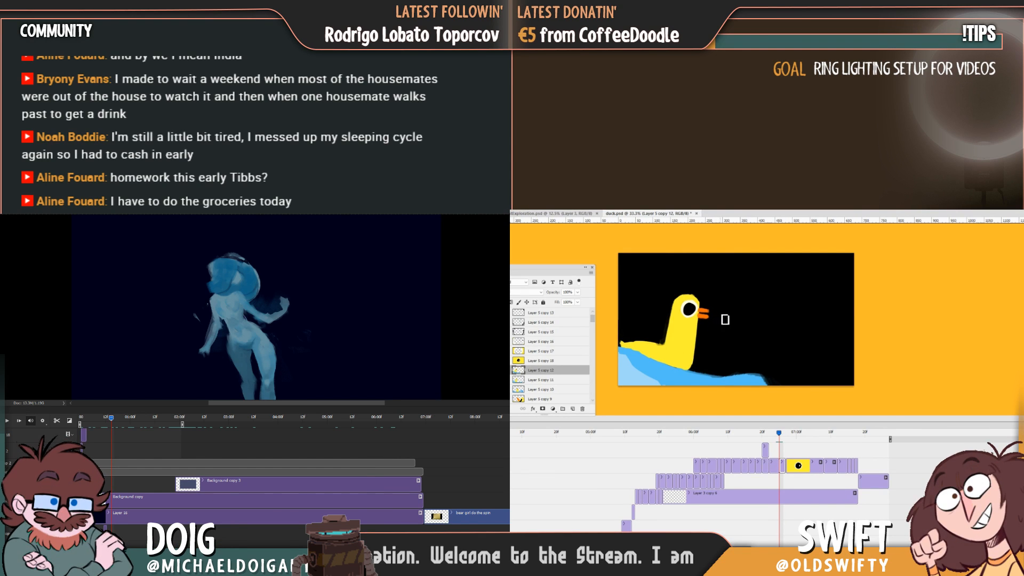
key("Left")
key("Right")
Render the work area of the blue figure animation as a video named ABCFrost_Clip02.mp4.
left_click(1, 214)
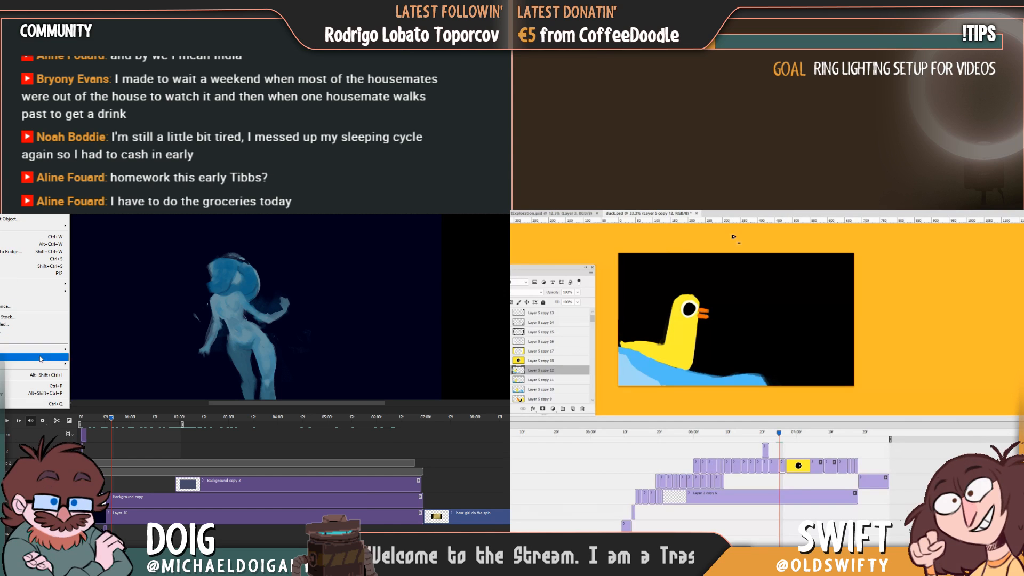
key("Left")
key("Right")
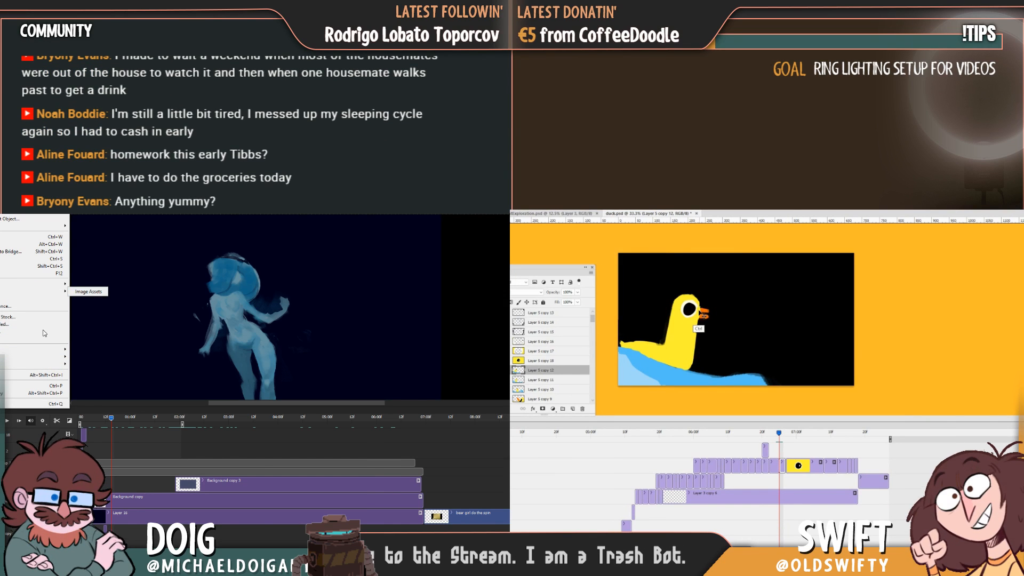
key("Escape")
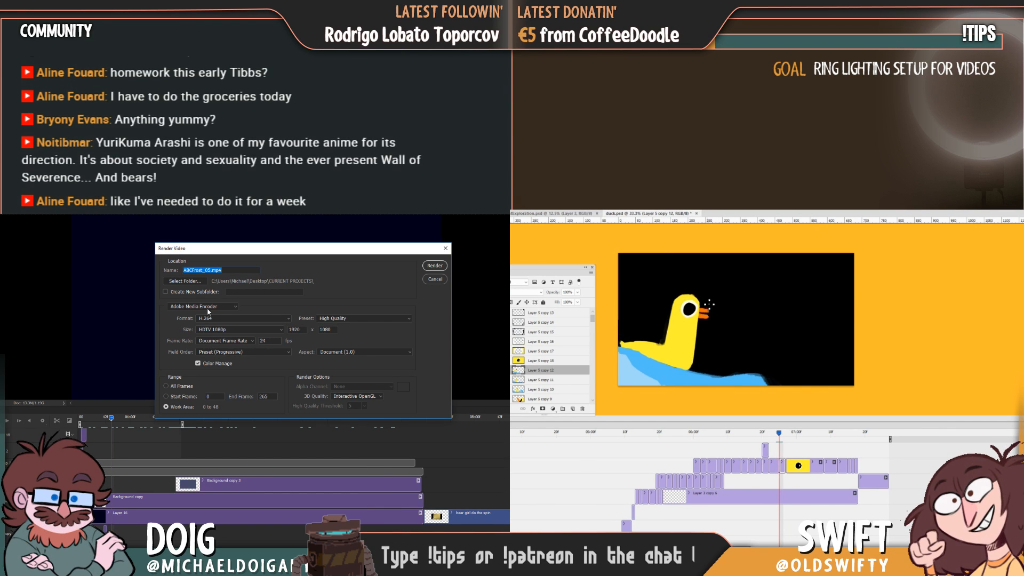
left_click(208, 271)
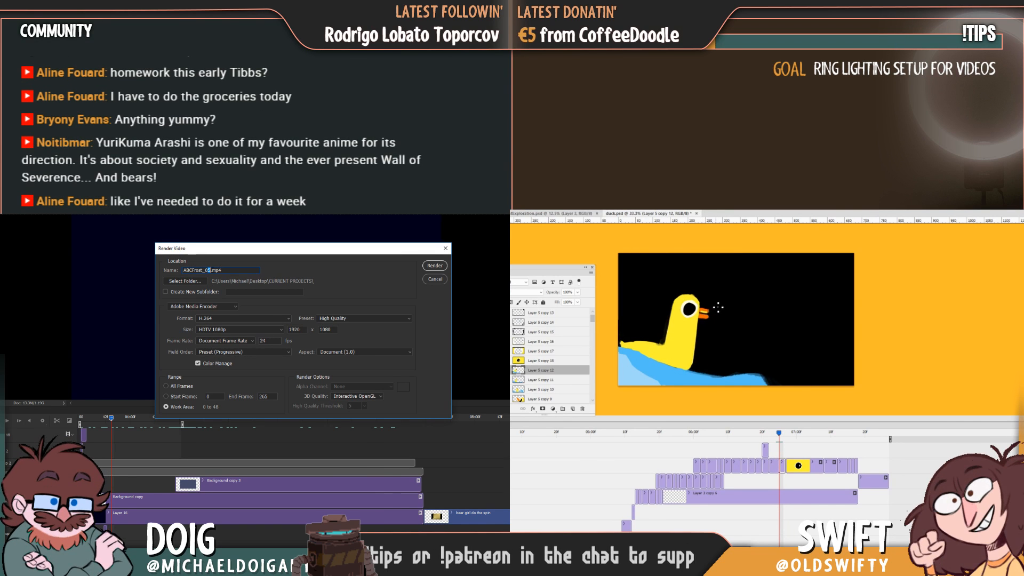
key("BackSpace")
key("BackSpace")
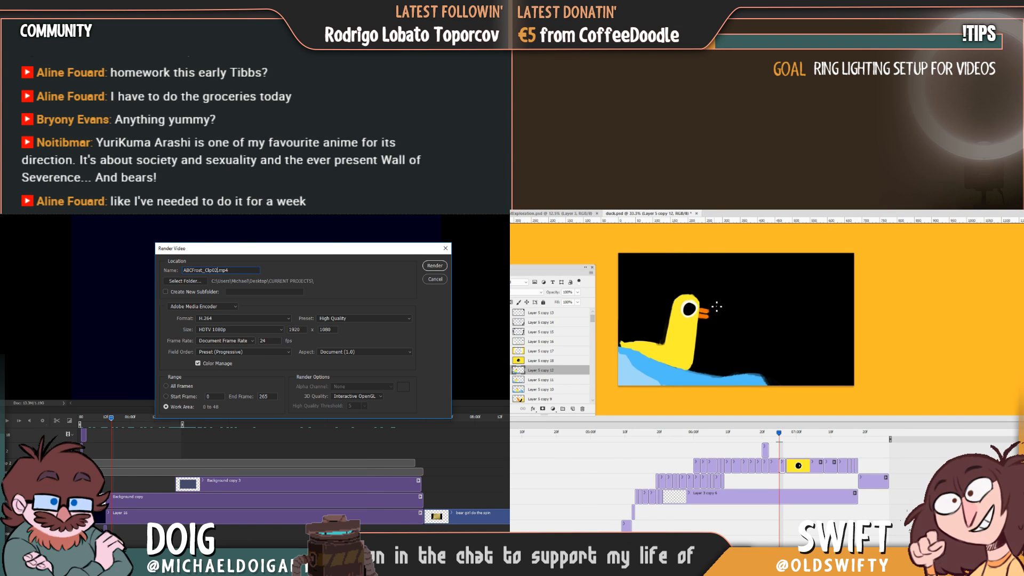
left_click(435, 265)
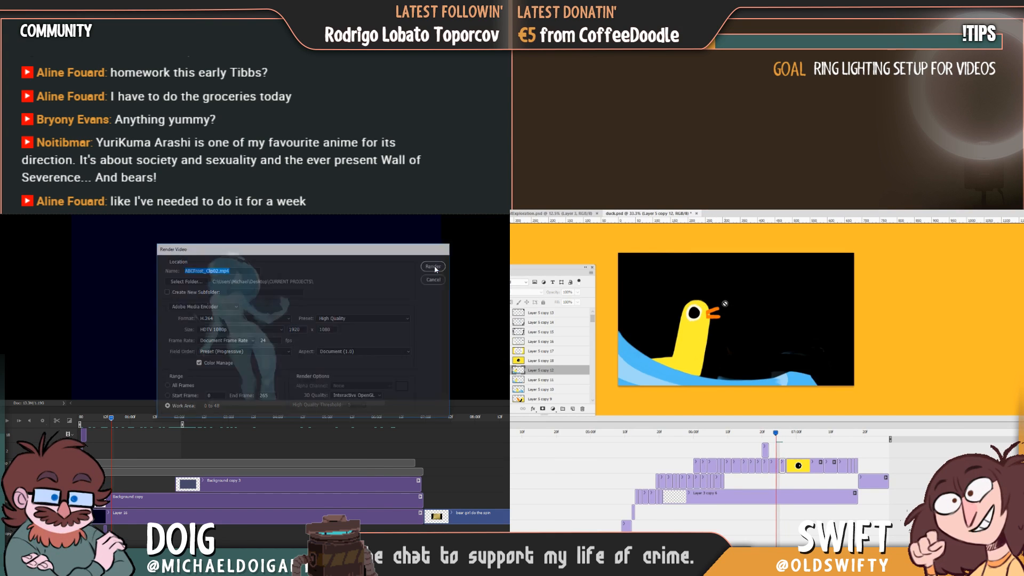
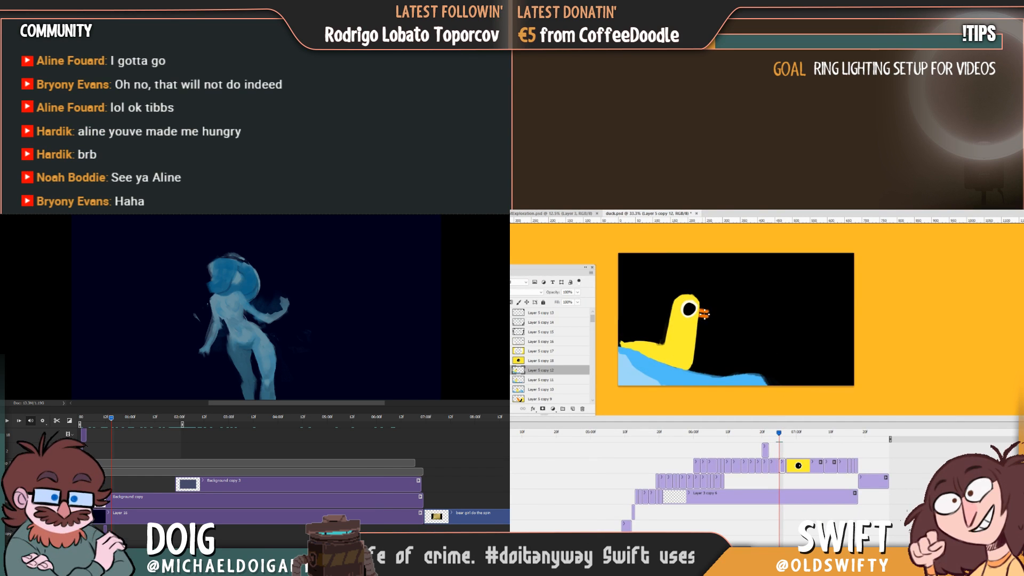
Reshape the duck's orange beak in the in-between and remove the detached piece, flipping to the previous frame to compare.
key("Left")
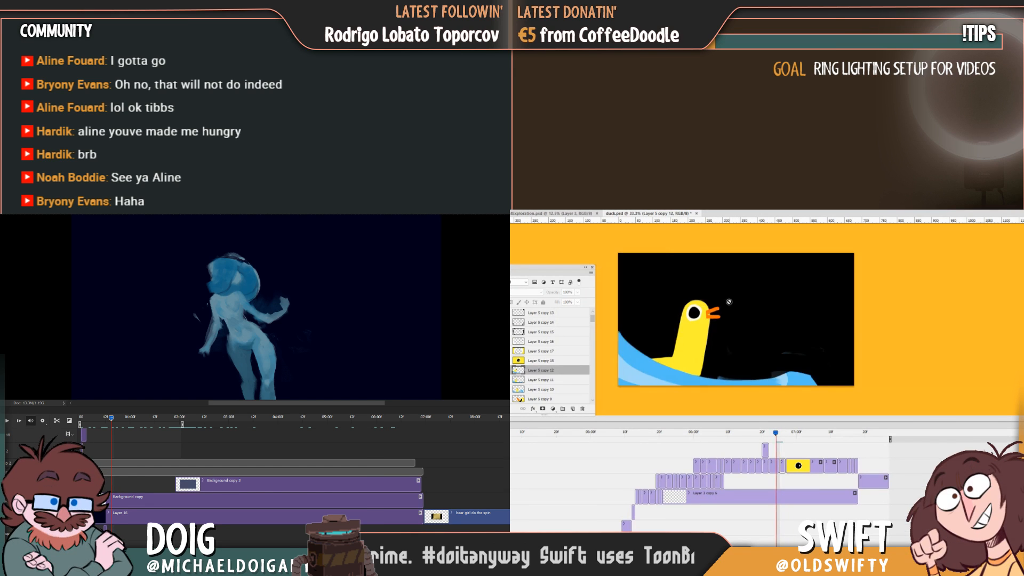
key("Right")
left_click_drag(754, 347, 758, 348)
key("Left")
key("Right")
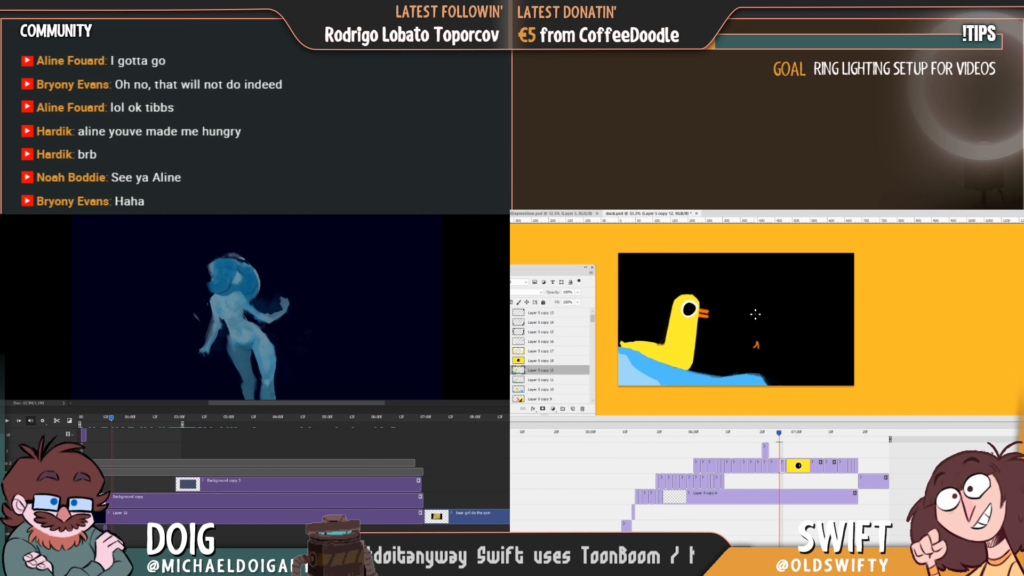
key("ctrl+z")
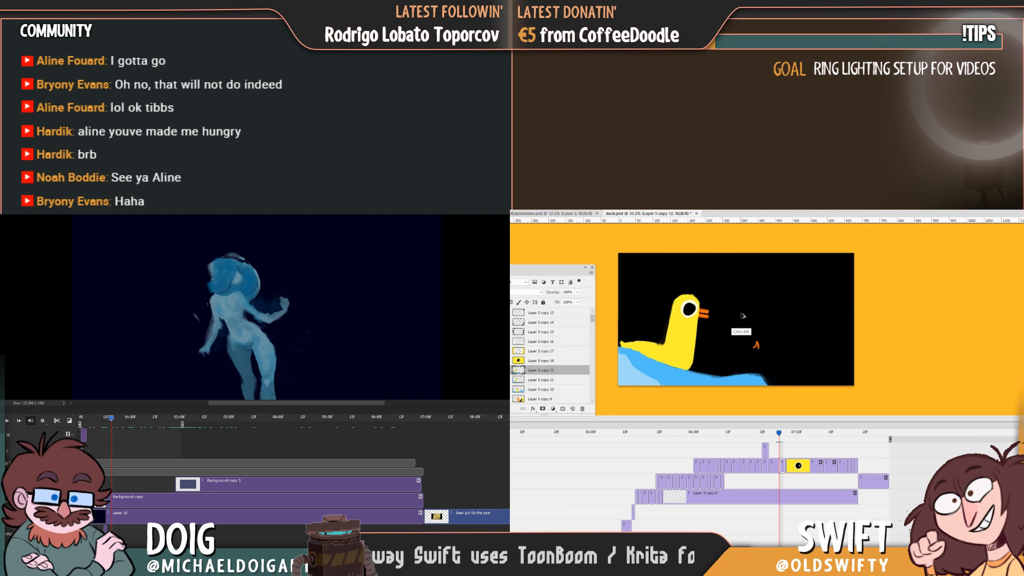
key("Left")
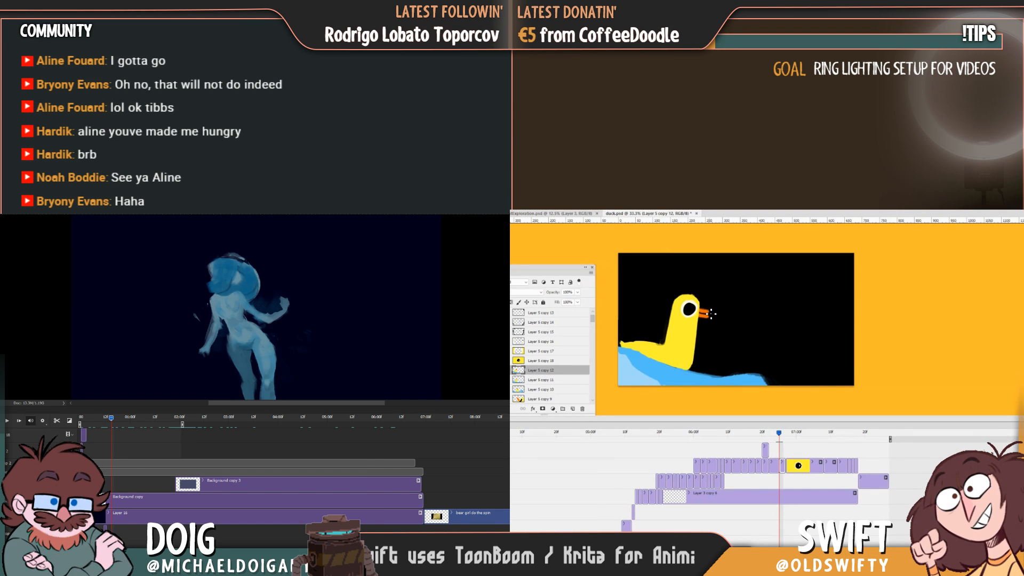
key("Right")
key("Left")
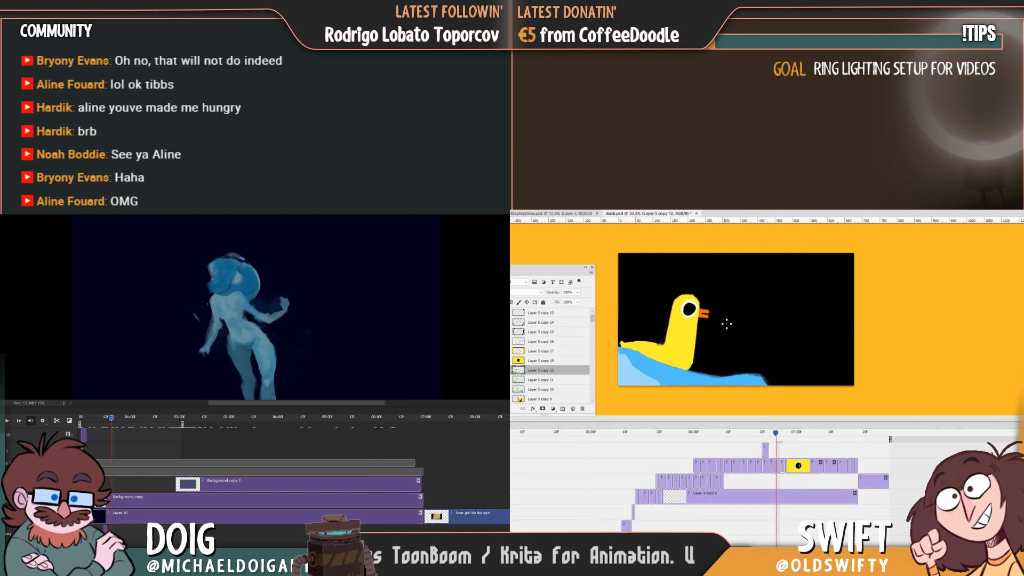
key("Right")
Refine the gap in the duck's beak and clear the stray orange stroke from the black background, comparing with the previous frame.
left_click_drag(820, 364, 810, 373)
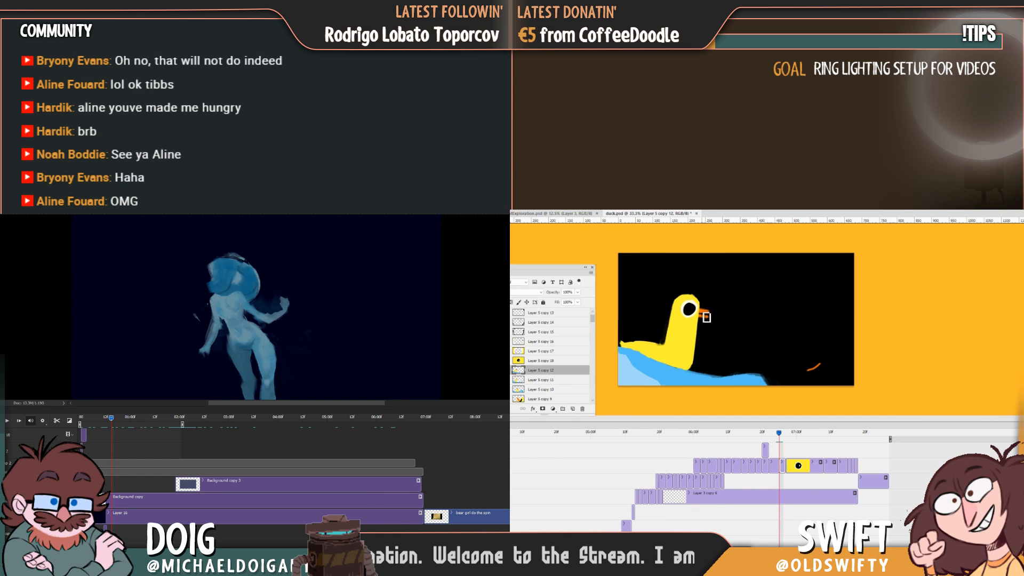
key("Left")
key("Right")
key("Left")
key("Right")
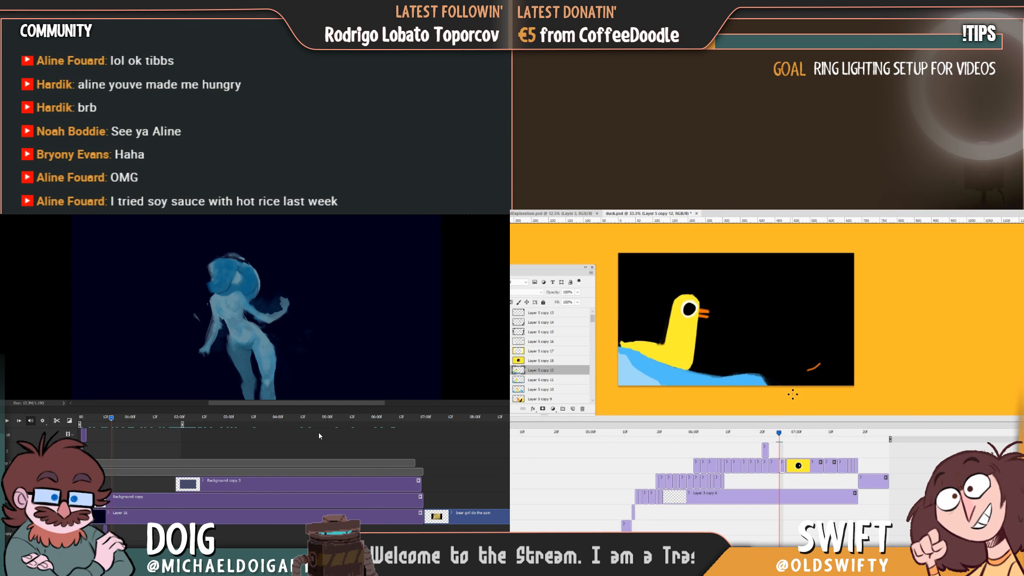
key("Left")
key("Right")
key("Left")
key("Right")
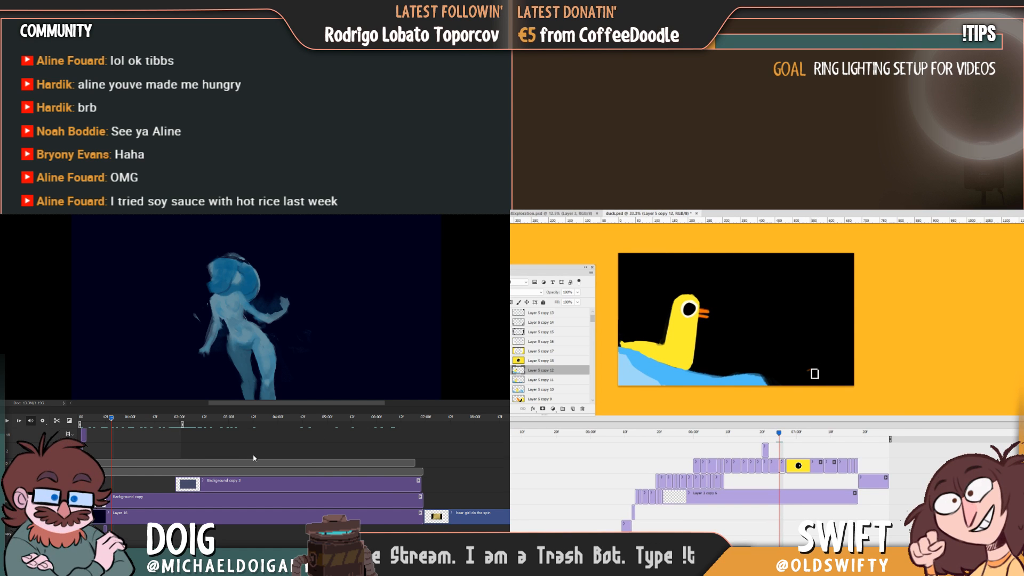
key("Left")
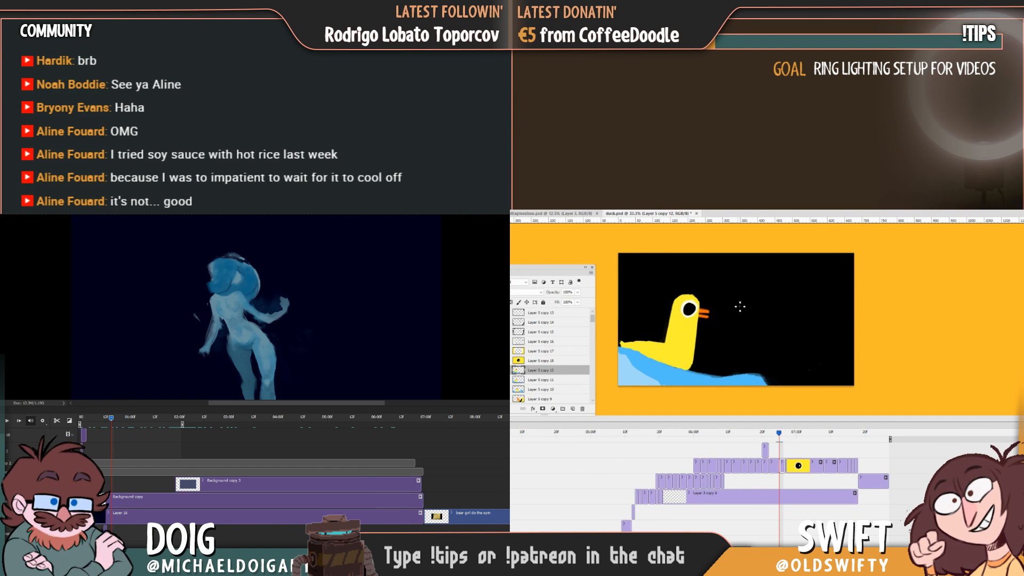
Trim the duck's tail where it meets the wave, flipping to the previous frame to compare.
left_click(70, 548)
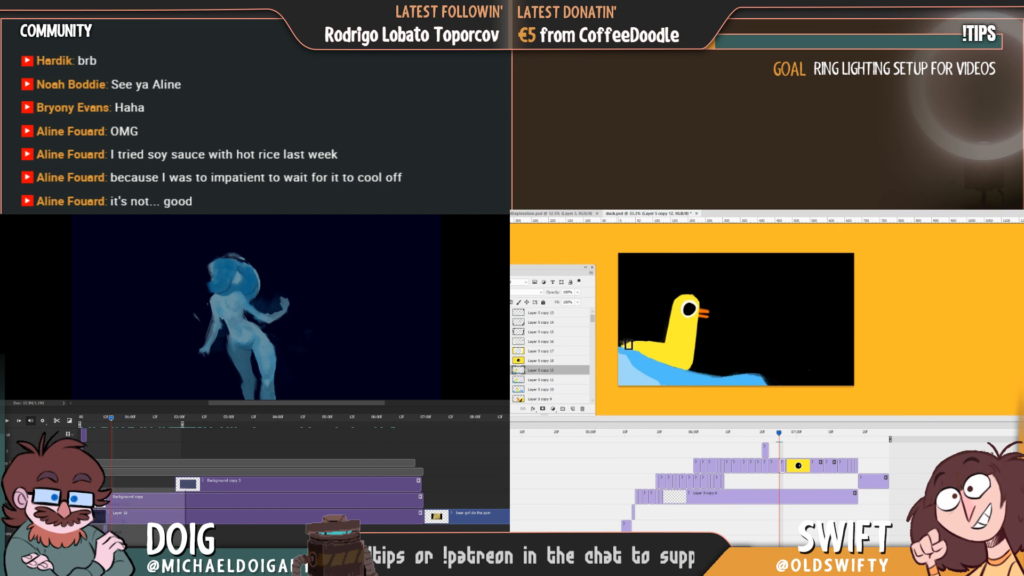
key("Escape")
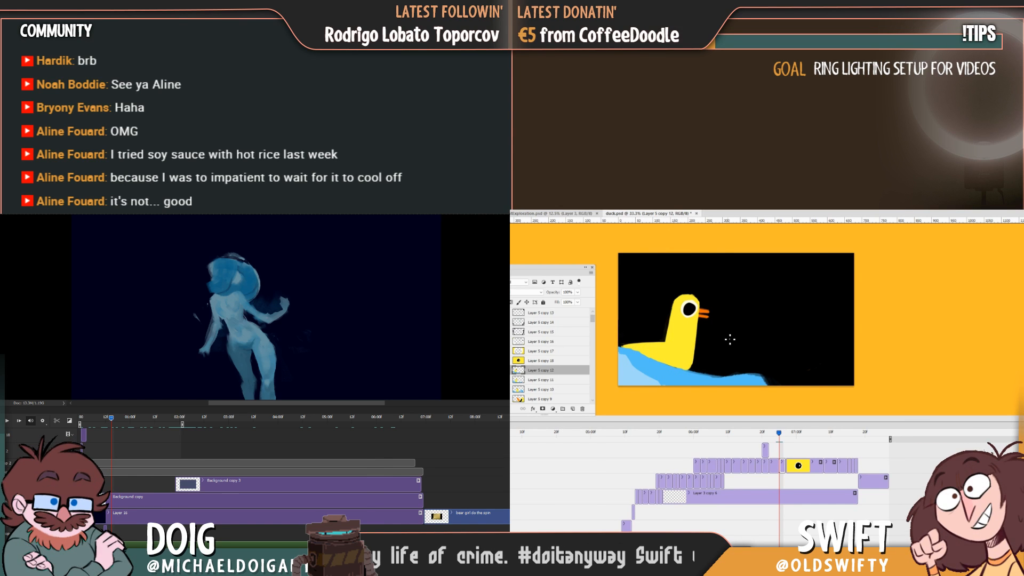
key("Left")
key("Right")
key("Left")
key("Right")
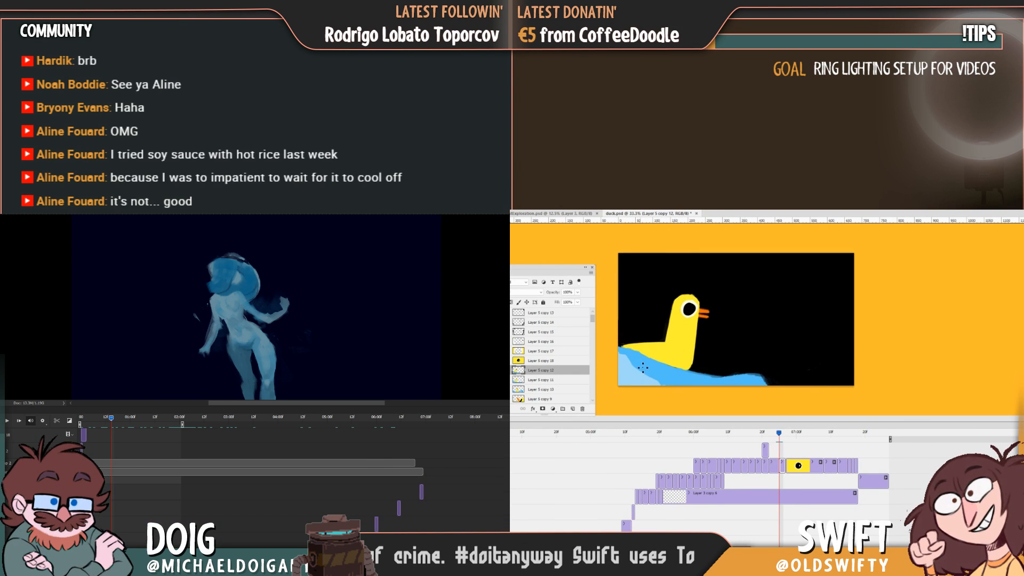
key("Left")
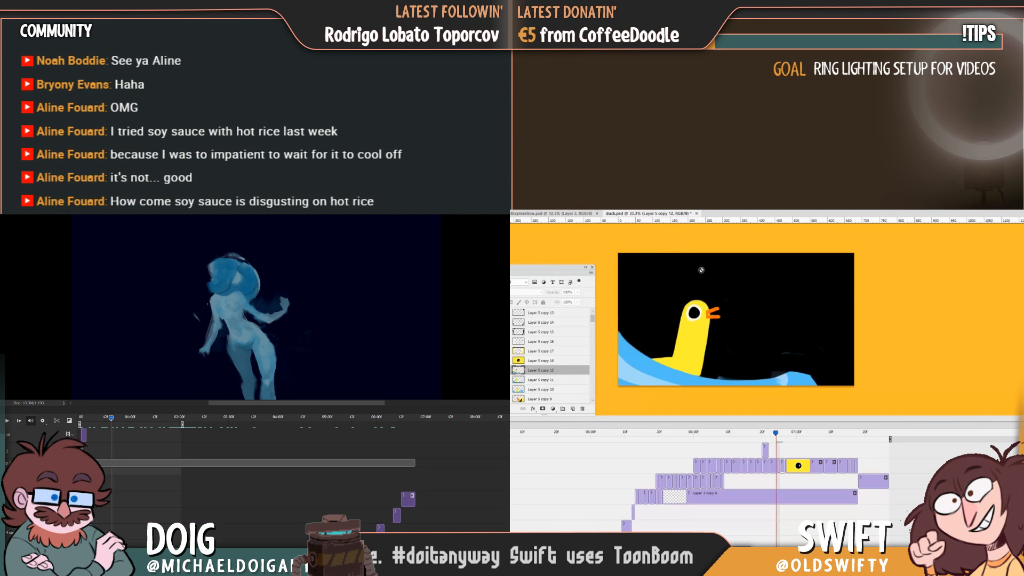
key("Right")
Extend the wave's light blue fill beneath the duck and paint over its tail end, flipping between frames to compare.
mouse_move(633, 364)
left_mouse_down()
mouse_move(677, 380)
mouse_move(647, 371)
left_mouse_up()
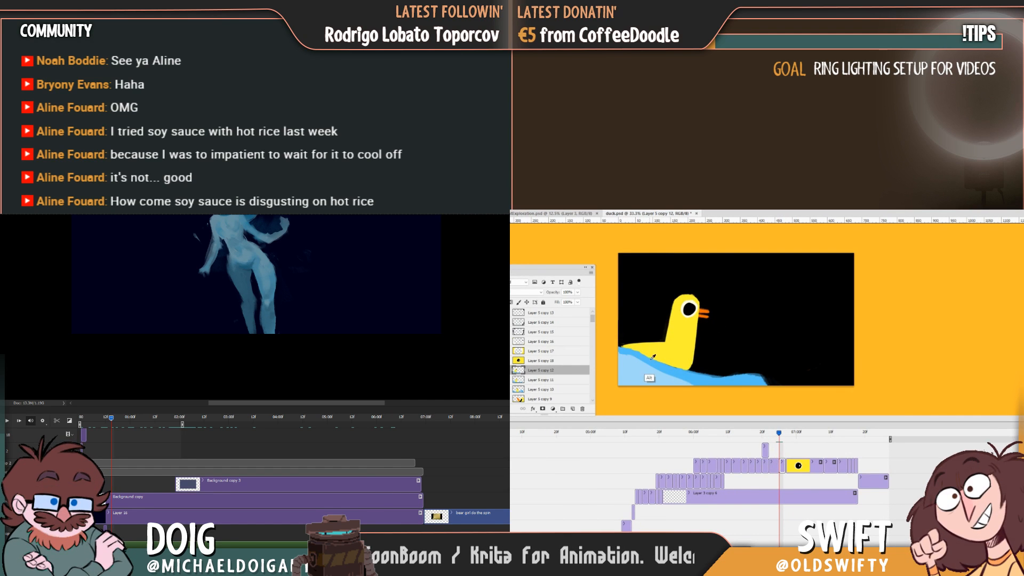
left_click_drag(643, 357, 606, 348)
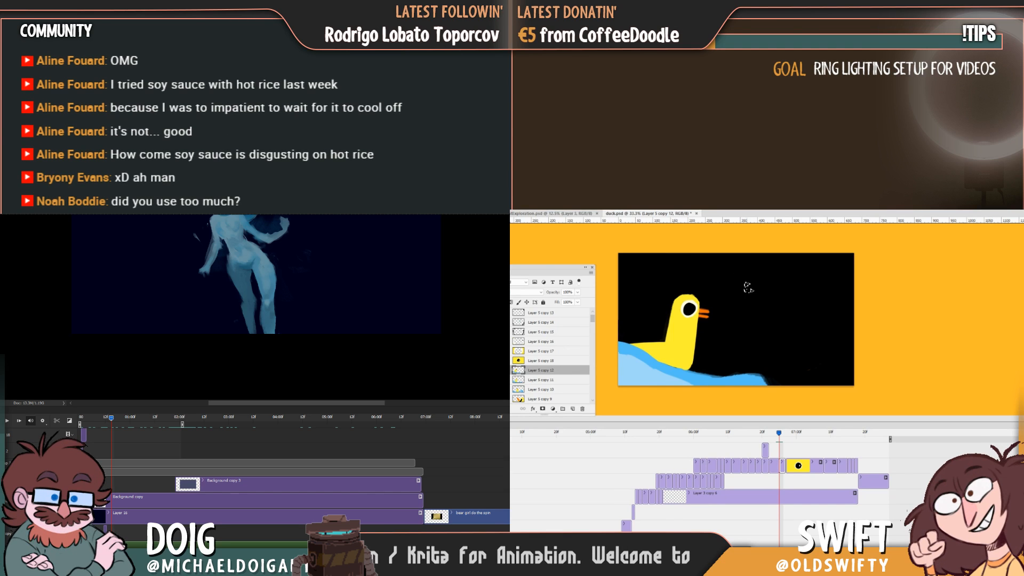
key("Left")
key("Right")
key("Left")
key("Right")
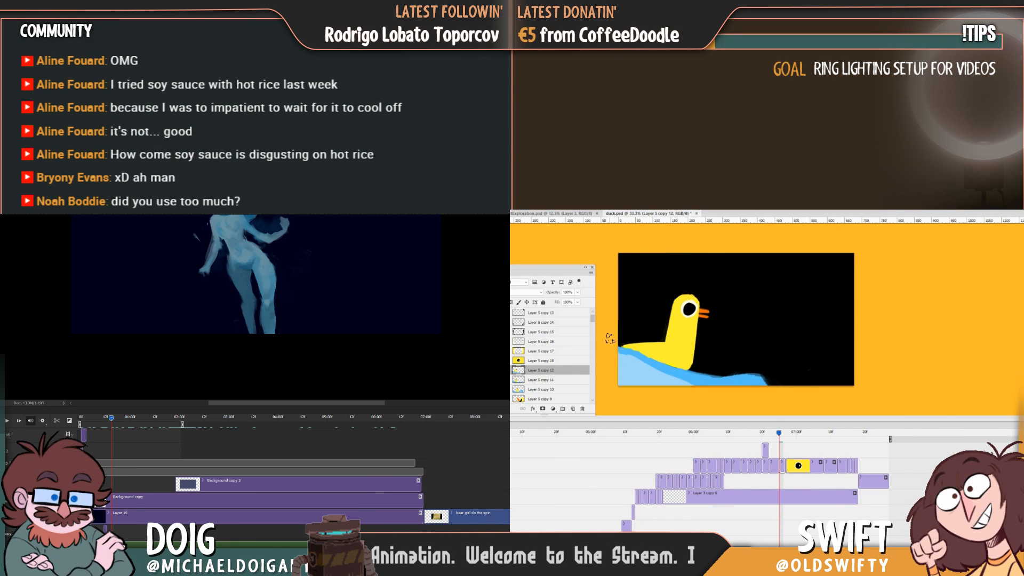
key("Left")
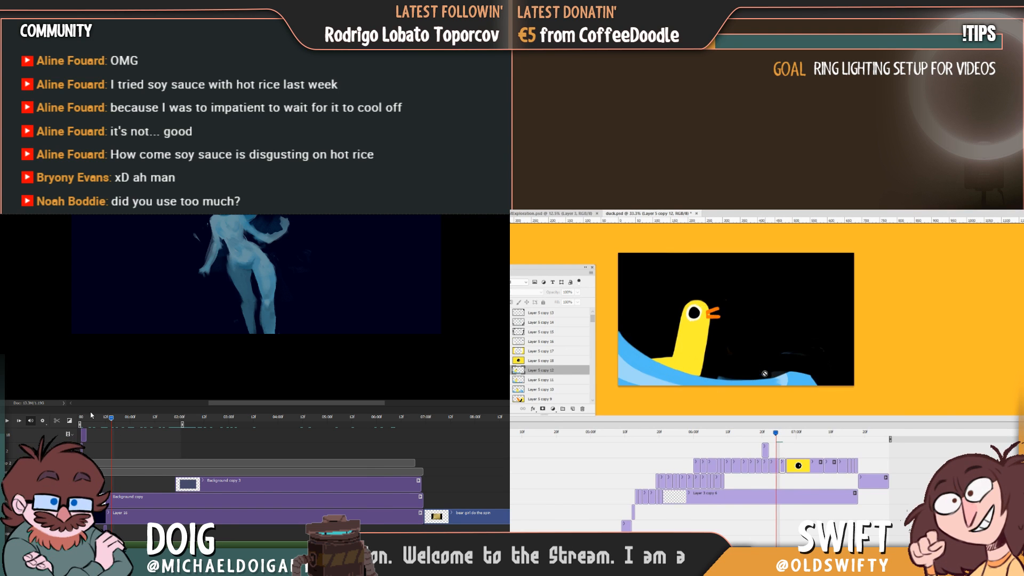
key("Right")
key("Left")
Paint the wave's darker blue band along the duck's base down the slope, compare frames, and return the figure animation to its start.
key("Left")
key("Right")
left_click_drag(109, 418, 136, 420)
left_click_drag(660, 358, 714, 379)
key("Left")
key("Right")
key("Left")
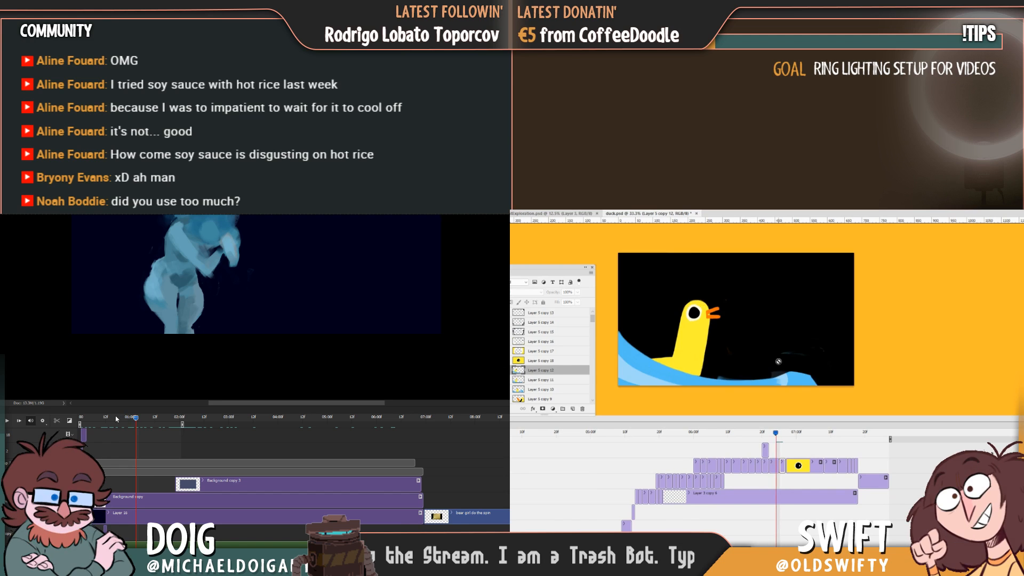
key("Right")
key("Left")
left_click_drag(136, 419, 81, 418)
key("Right")
Flip to the previous frame to compare the wave, then add light blue streaks to the wave behind the duck.
key("Left")
key("Right")
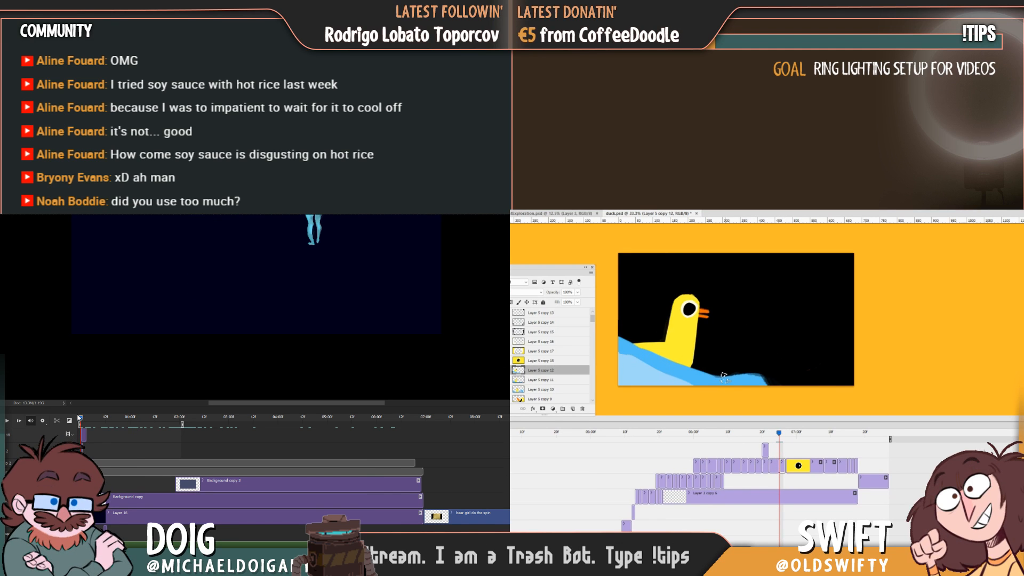
key("Left")
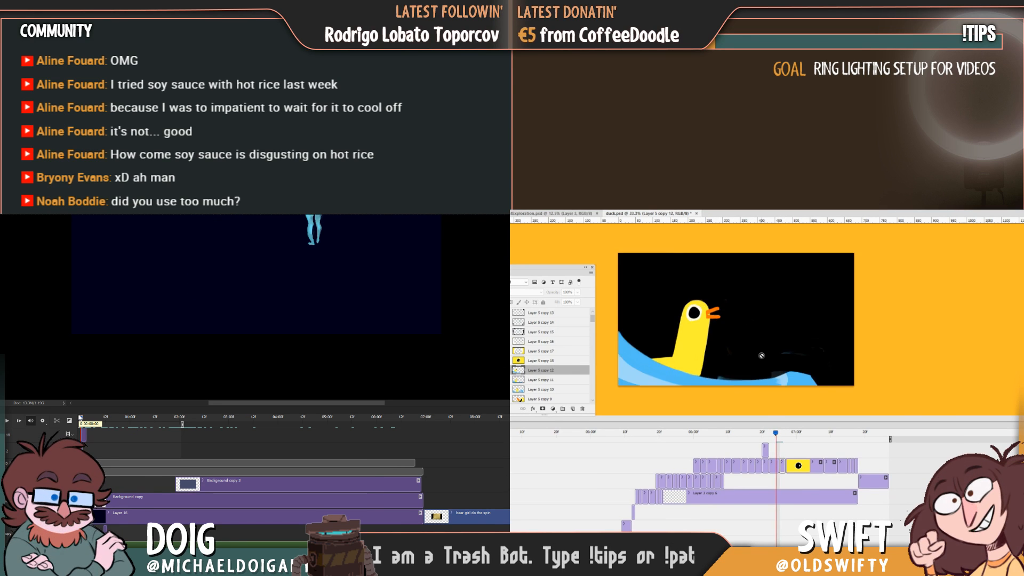
key("Right")
key("Left")
key("Right")
key("Left")
key("Right")
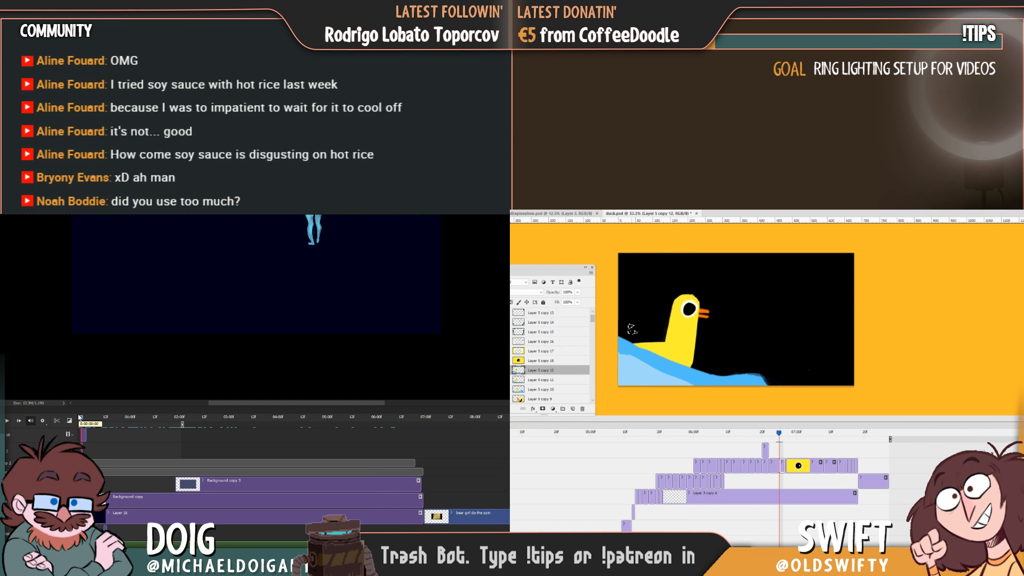
left_click(645, 356, "alt")
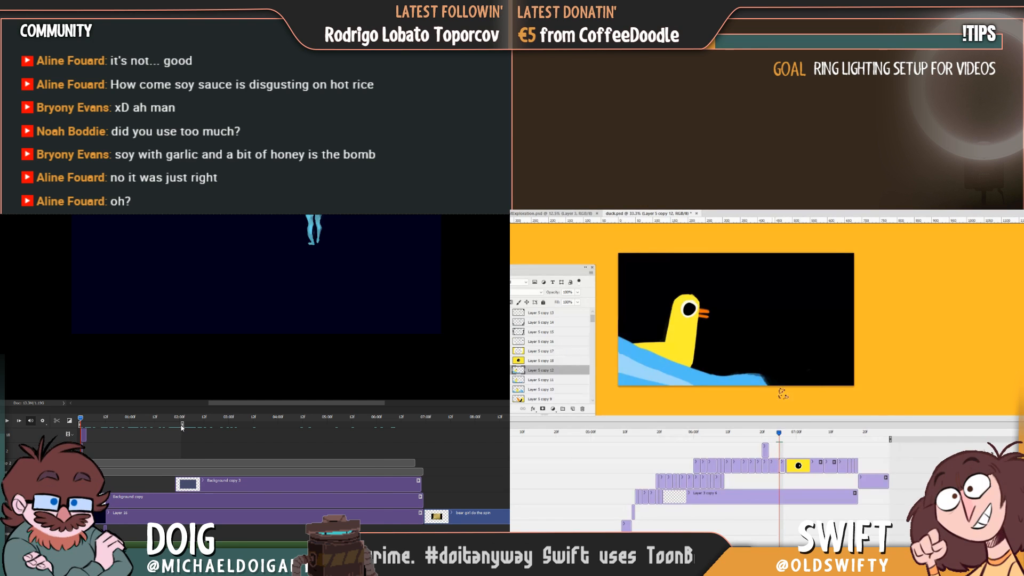
Shift the duck and wave artwork of the in-between to the right and slightly down, checking it against neighbouring frames.
mouse_move(780, 433)
left_mouse_down()
mouse_move(765, 438)
mouse_move(780, 440)
left_mouse_up()
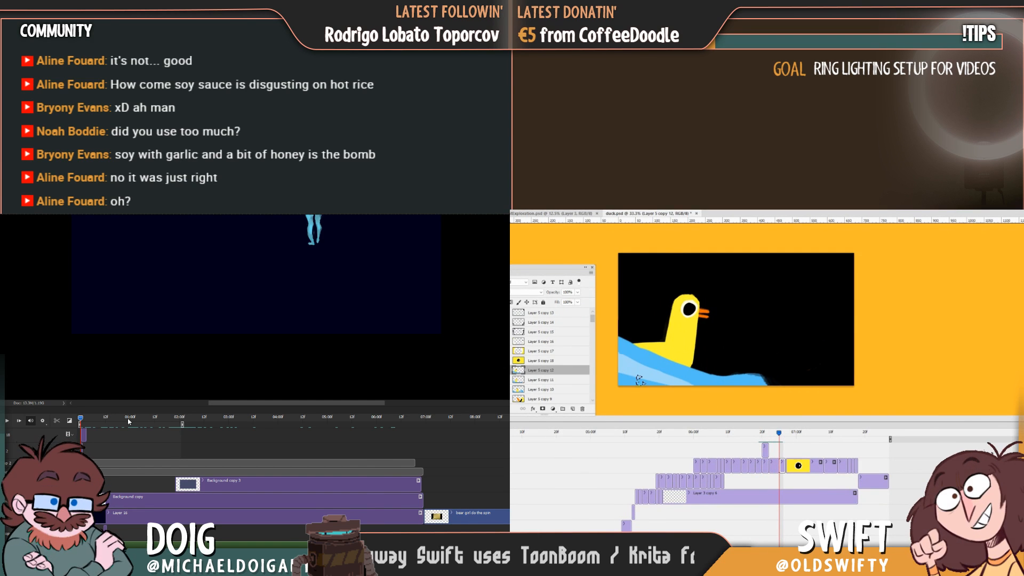
left_click_drag(706, 373, 721, 373)
mouse_move(778, 435)
left_mouse_down()
mouse_move(748, 440)
mouse_move(778, 440)
left_mouse_up()
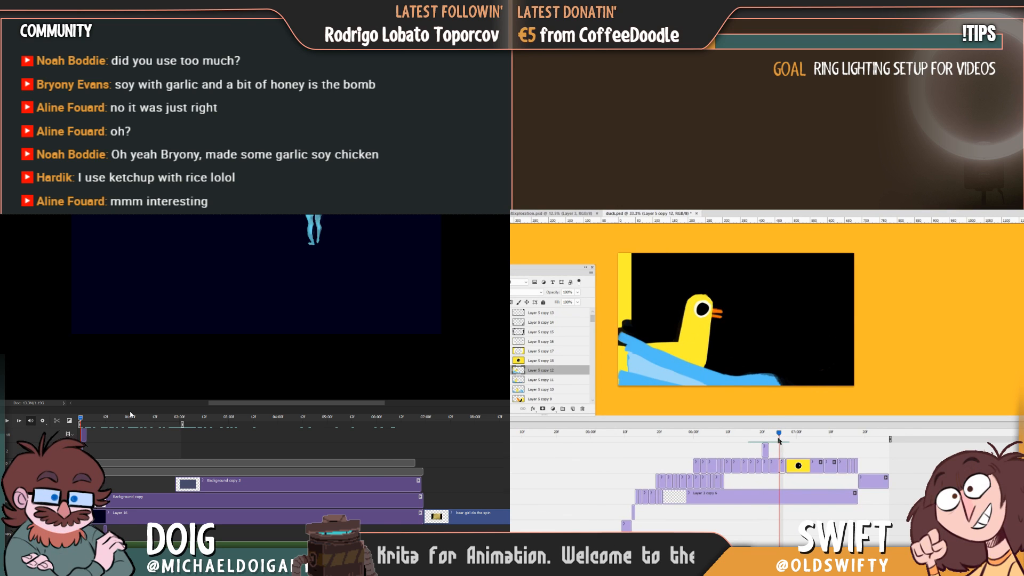
left_click_drag(746, 380, 747, 380)
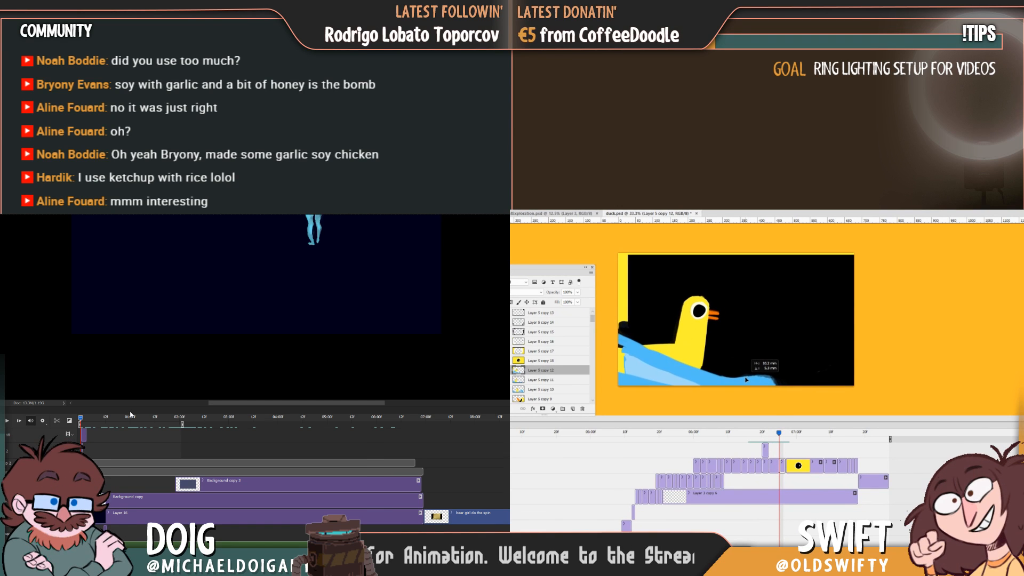
mouse_move(778, 435)
left_mouse_down()
mouse_move(757, 436)
mouse_move(779, 434)
left_mouse_up()
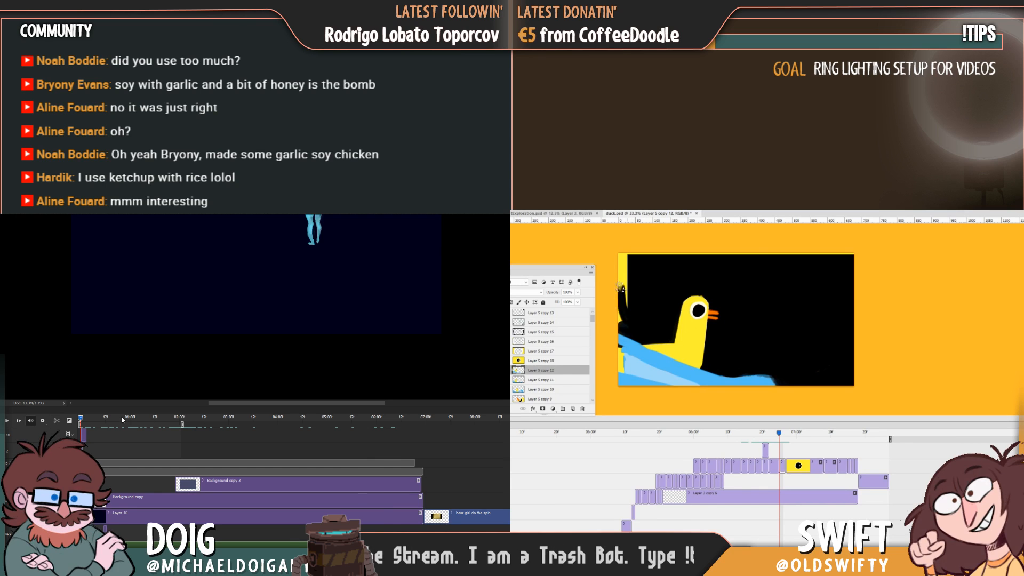
Erase the yellow strip along the duck canvas's left edge and repaint the exposed part of the wave there.
left_click_drag(632, 259, 843, 249)
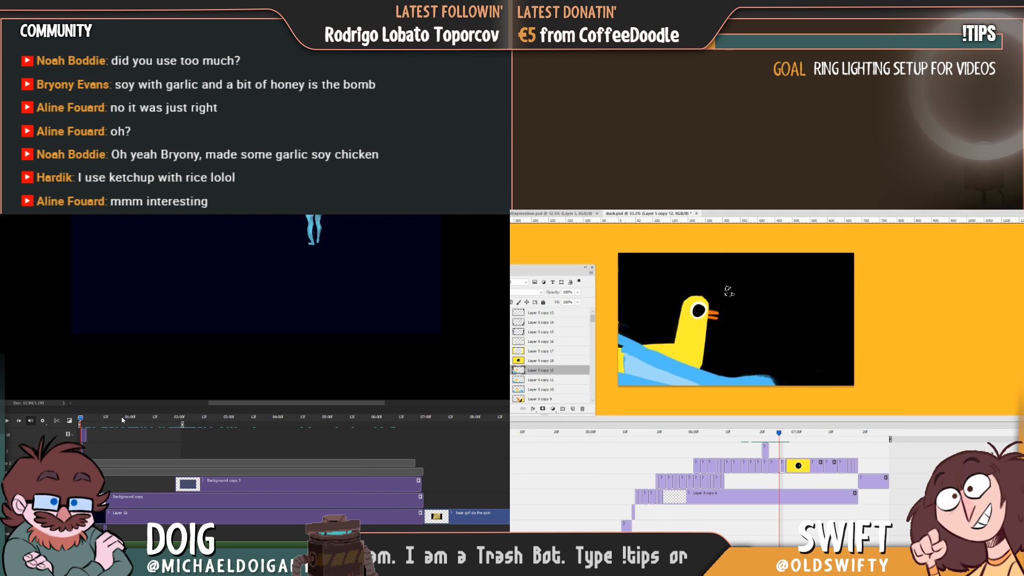
left_click_drag(620, 373, 619, 350)
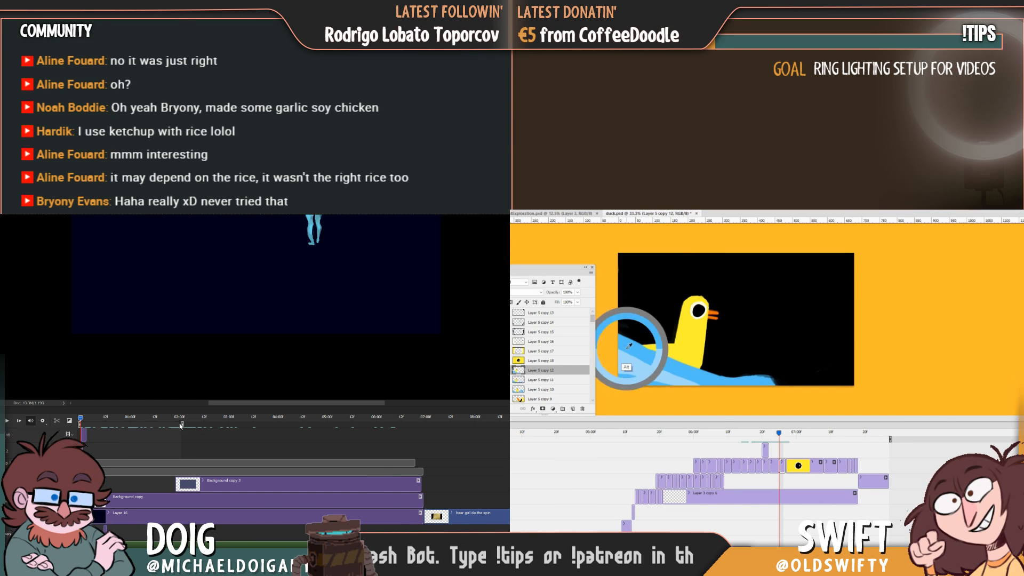
left_click(45, 423)
mouse_move(781, 438)
left_mouse_down()
mouse_move(767, 438)
mouse_move(780, 440)
left_mouse_up()
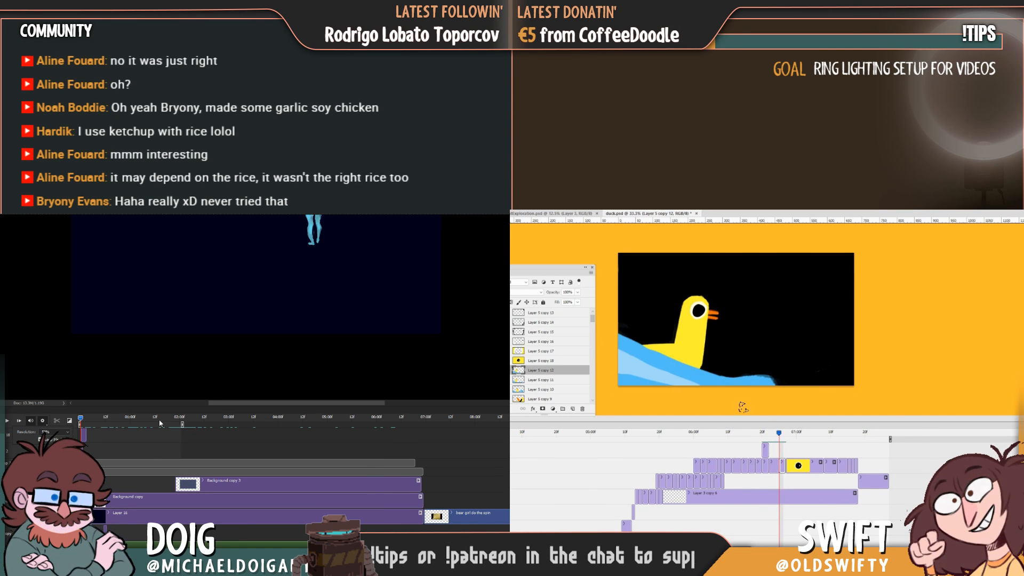
Scrub through the blue figure animation from its start to near the end of the work area.
left_click(157, 419)
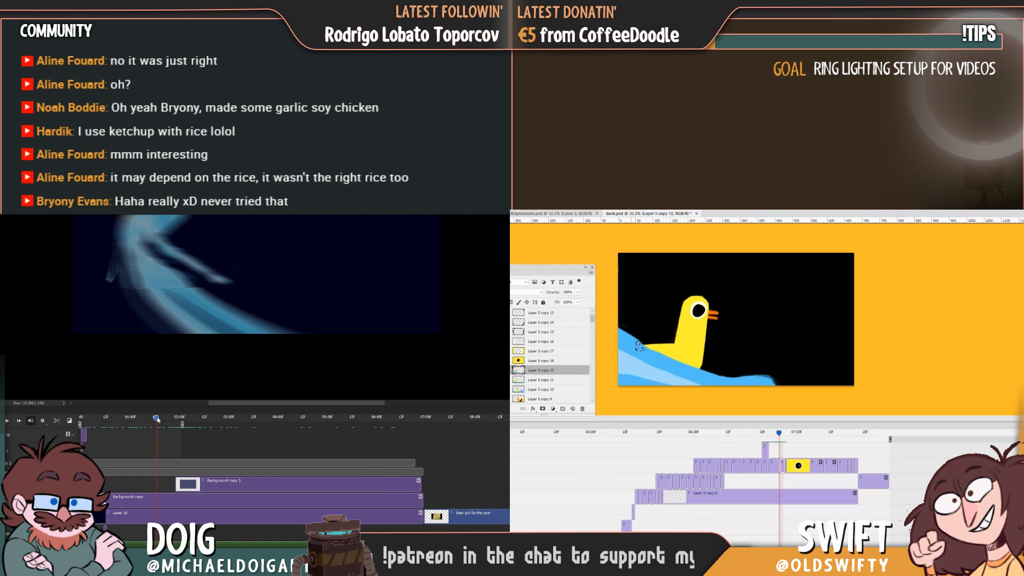
left_click_drag(105, 421, 80, 421)
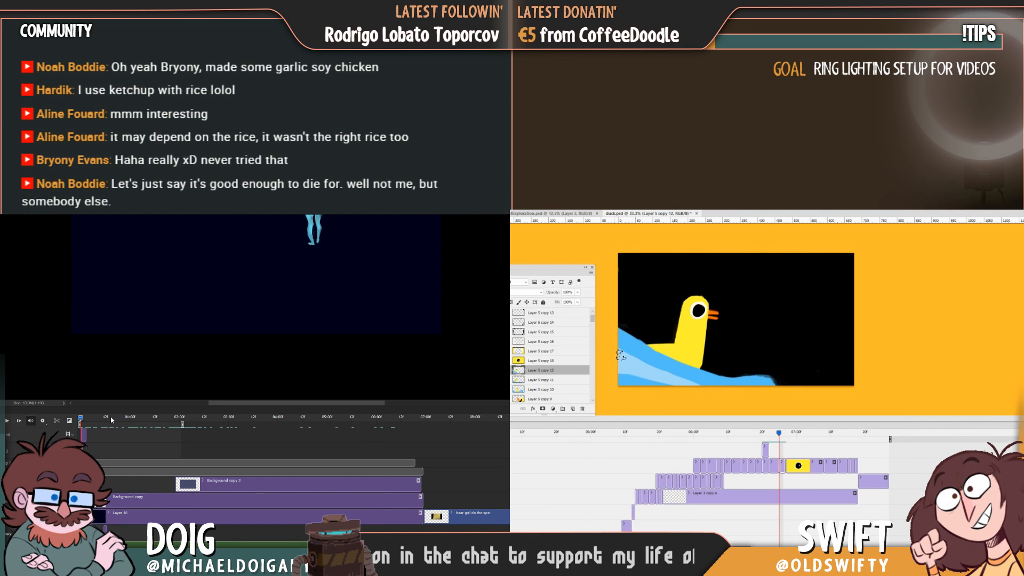
left_click(134, 418)
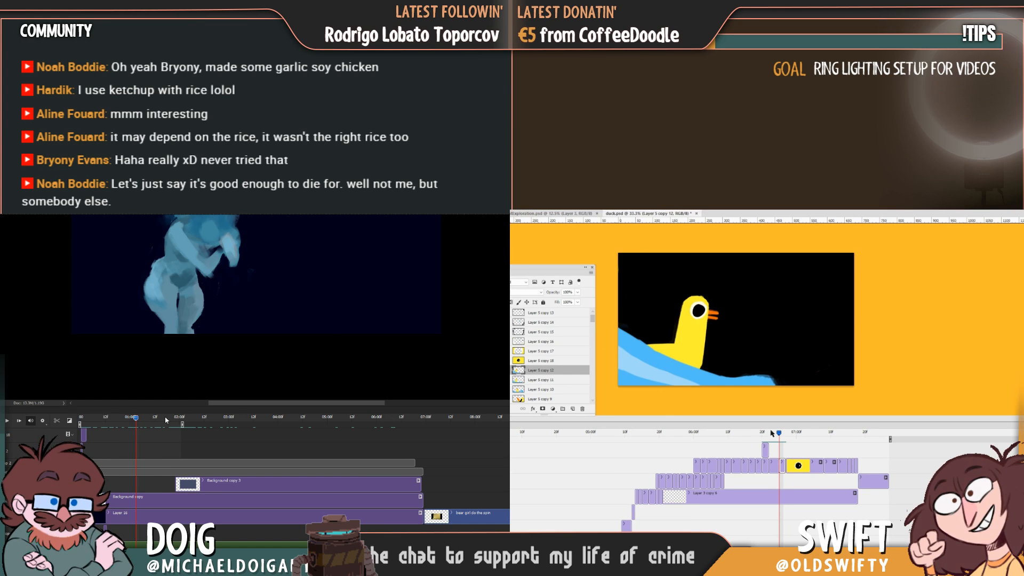
left_click_drag(165, 421, 177, 419)
Move the duck timeline to the eye close-up and select its clip, Layer 5 copy 18.
mouse_move(772, 433)
left_mouse_down()
mouse_move(758, 440)
mouse_move(781, 443)
left_mouse_up()
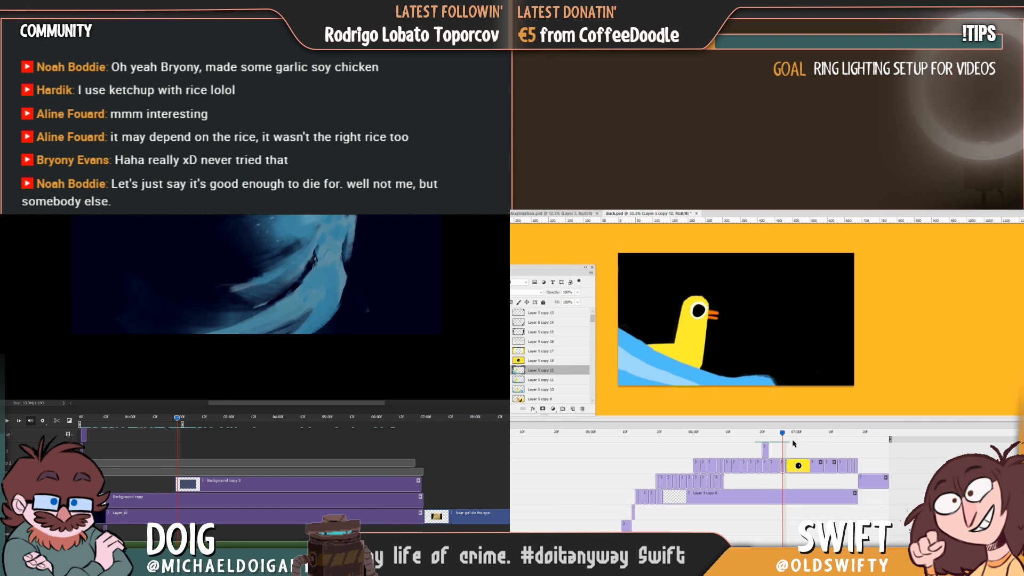
left_click(789, 435)
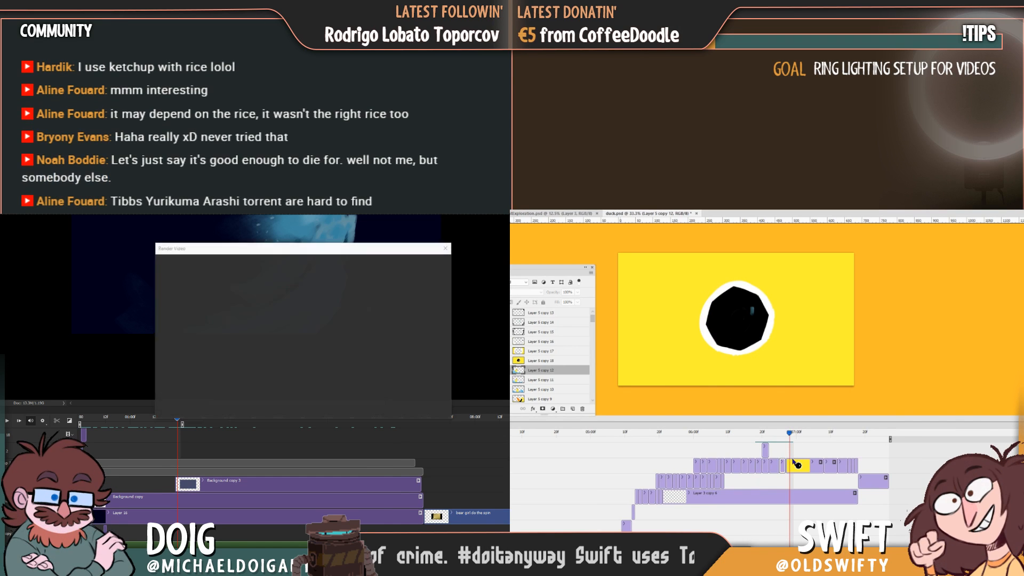
left_click(795, 467)
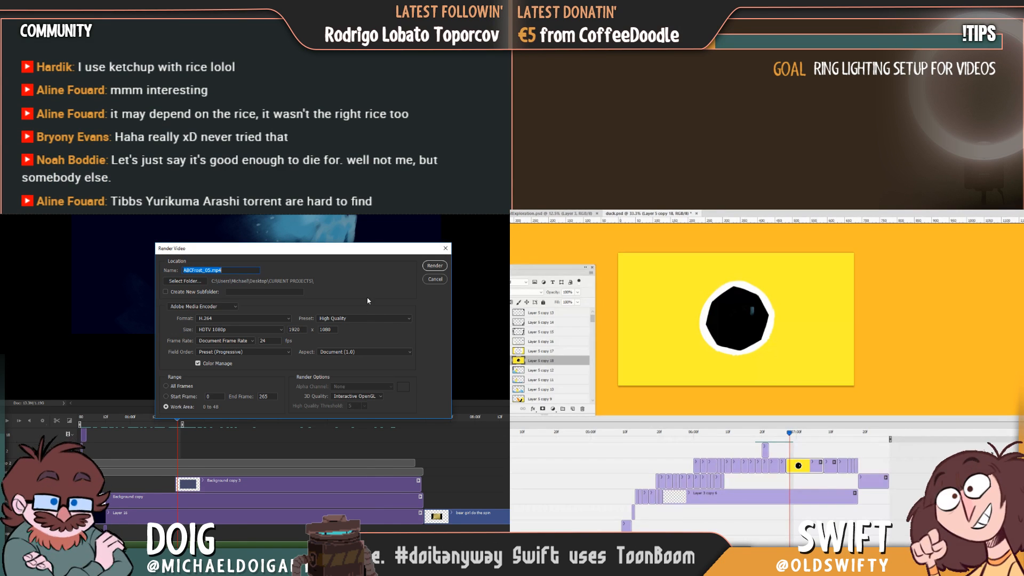
Duplicate the eye close-up clip, Layer 5 copy 18, and select the short frame directly before the close-up.
key("ctrl+j")
left_click(746, 363)
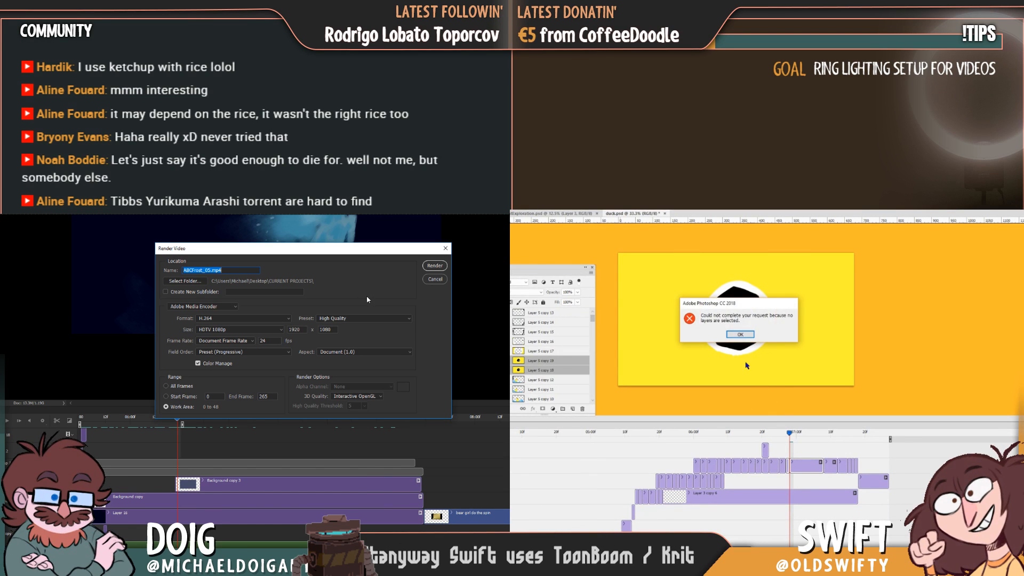
left_click(739, 337)
left_click(801, 449)
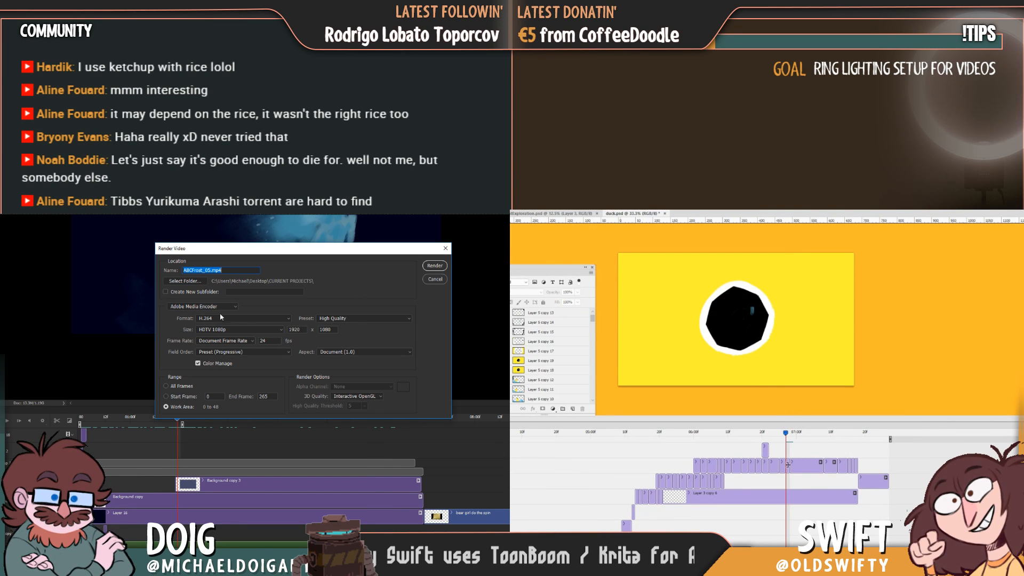
left_click(788, 465)
Set the output size of the ABCFrost video render to Document Size.
left_click(236, 318)
left_click(238, 331)
Clear all artwork from the duplicated frame before the eye close-up, flipping against the preceding duck frame.
key("ctrl+a")
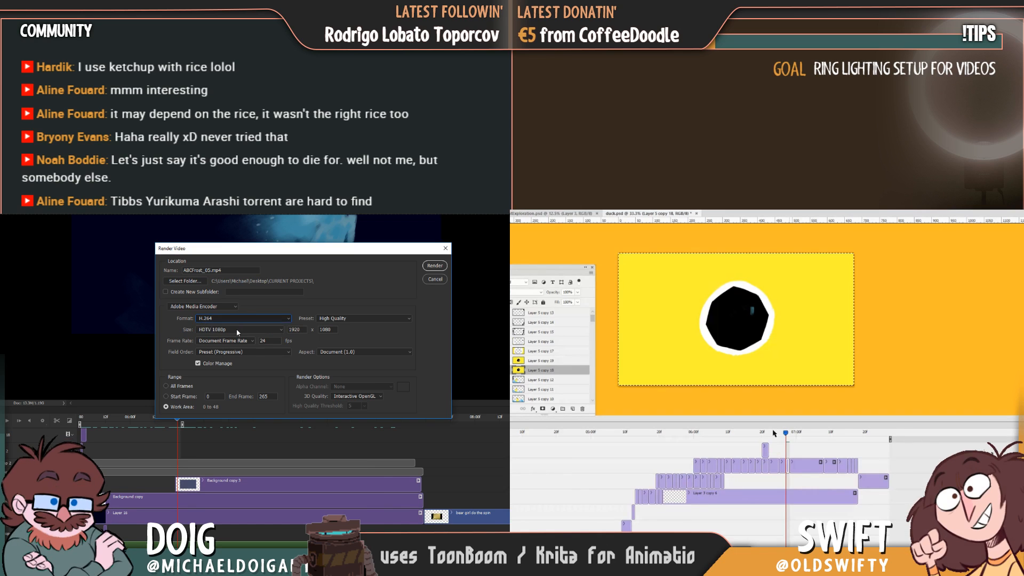
key("Delete")
key("Left")
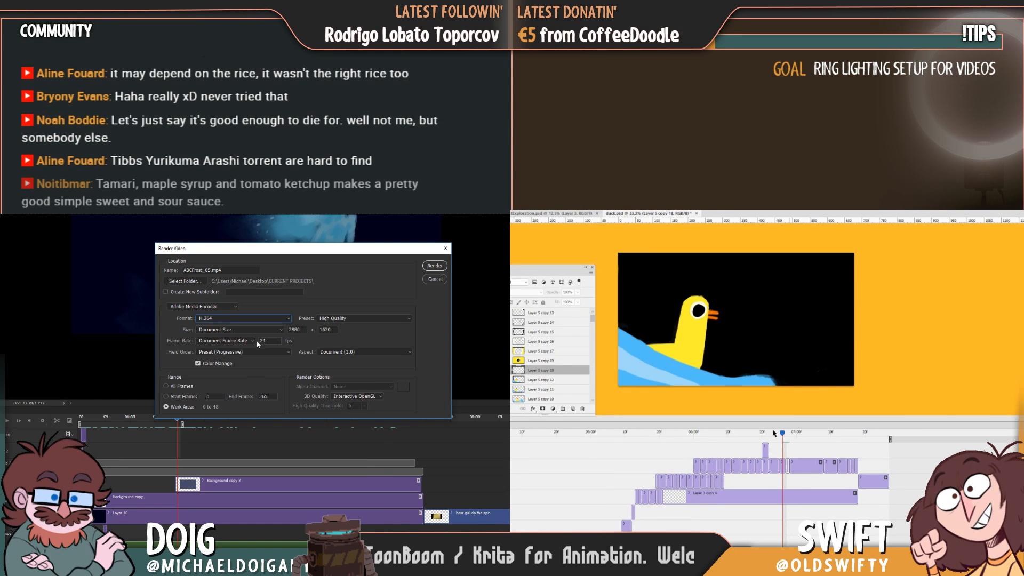
key("Right")
key("Left")
key("Right")
key("Left")
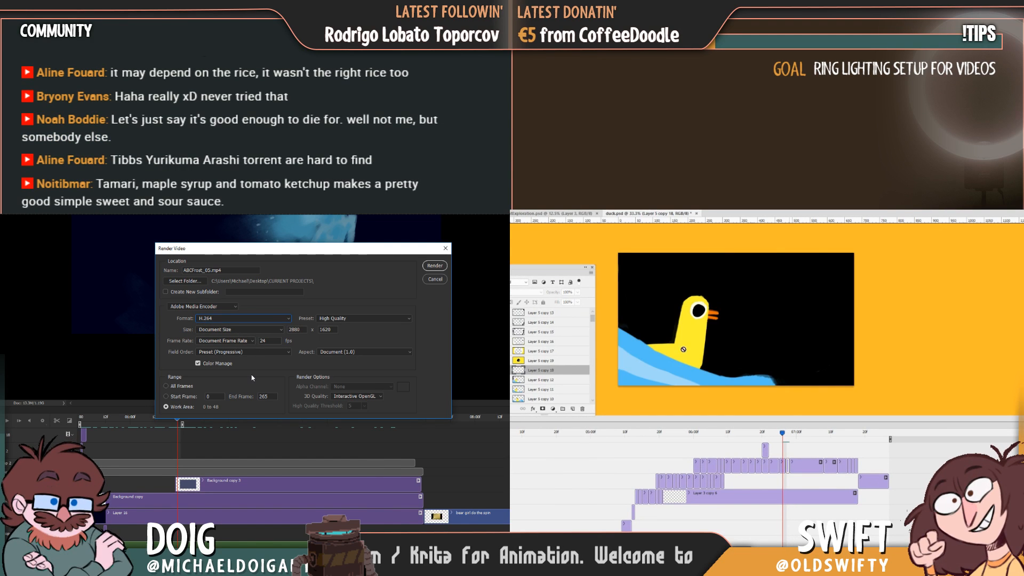
mouse_move(783, 436)
left_mouse_down()
mouse_move(768, 438)
mouse_move(784, 439)
left_mouse_up()
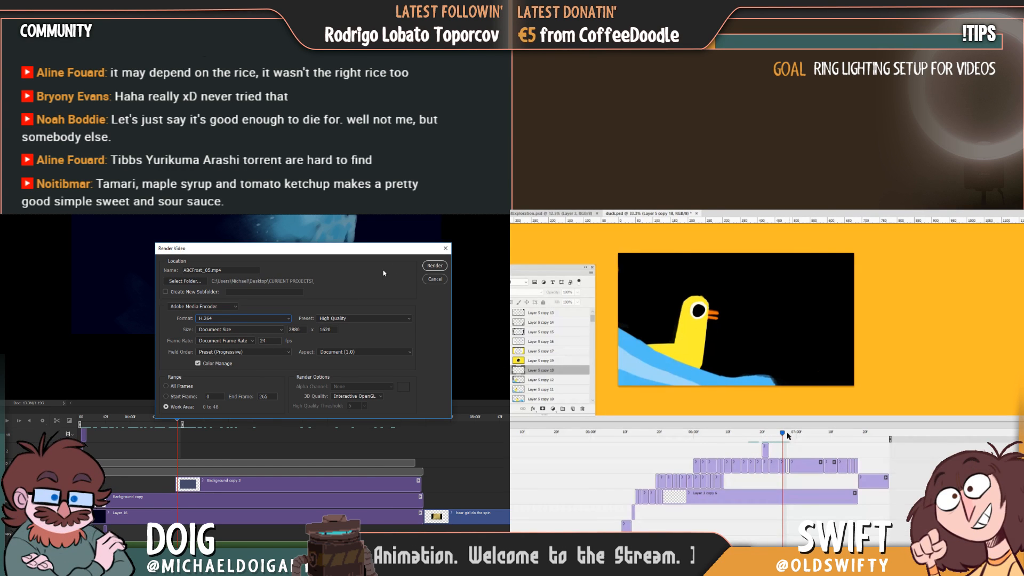
mouse_move(782, 435)
left_mouse_down()
mouse_move(755, 438)
mouse_move(785, 438)
left_mouse_up()
key("Left")
Cancel the video render, and block in a flat blue wave across the lower left of the empty duck frame.
left_click(434, 282)
mouse_move(667, 350)
left_mouse_down()
mouse_move(721, 348)
mouse_move(650, 354)
mouse_move(777, 348)
mouse_move(778, 377)
mouse_move(670, 358)
left_mouse_up()
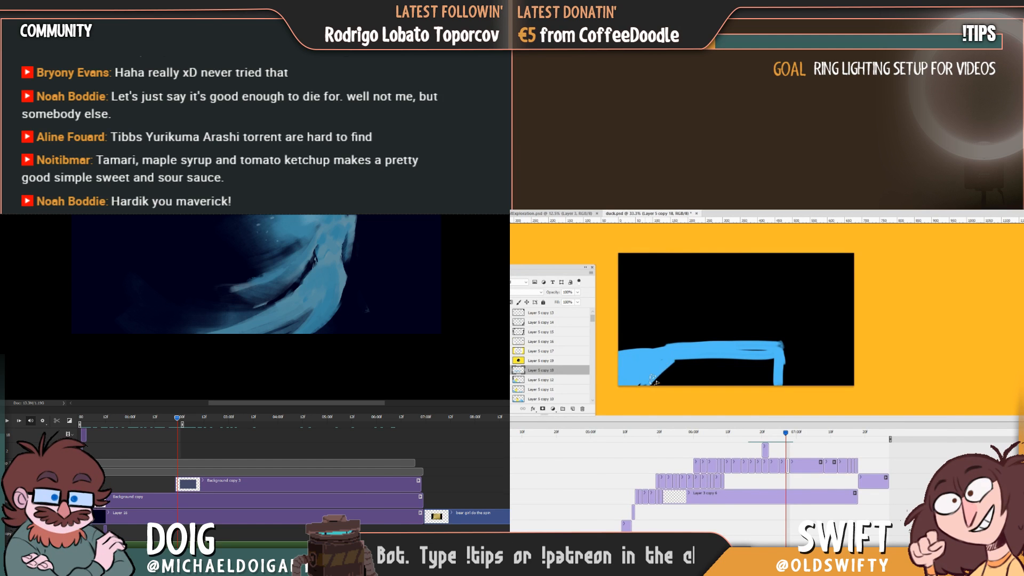
mouse_move(655, 379)
left_mouse_down()
mouse_move(671, 364)
mouse_move(671, 374)
mouse_move(665, 360)
mouse_move(669, 380)
left_mouse_up()
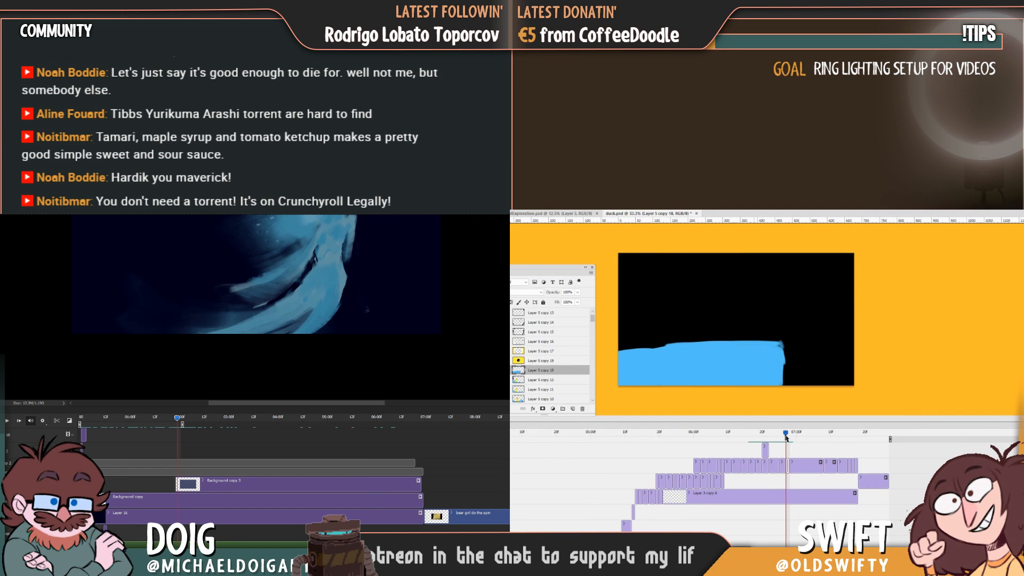
mouse_move(785, 437)
left_mouse_down()
mouse_move(751, 434)
mouse_move(786, 437)
left_mouse_up()
Shape the blue wave's right side into a curved downward slope, scrubbing back to earlier duck frames for comparison.
mouse_move(731, 343)
left_mouse_down()
mouse_move(794, 374)
mouse_move(732, 340)
mouse_move(796, 349)
mouse_move(802, 361)
mouse_move(736, 348)
mouse_move(777, 358)
left_mouse_up()
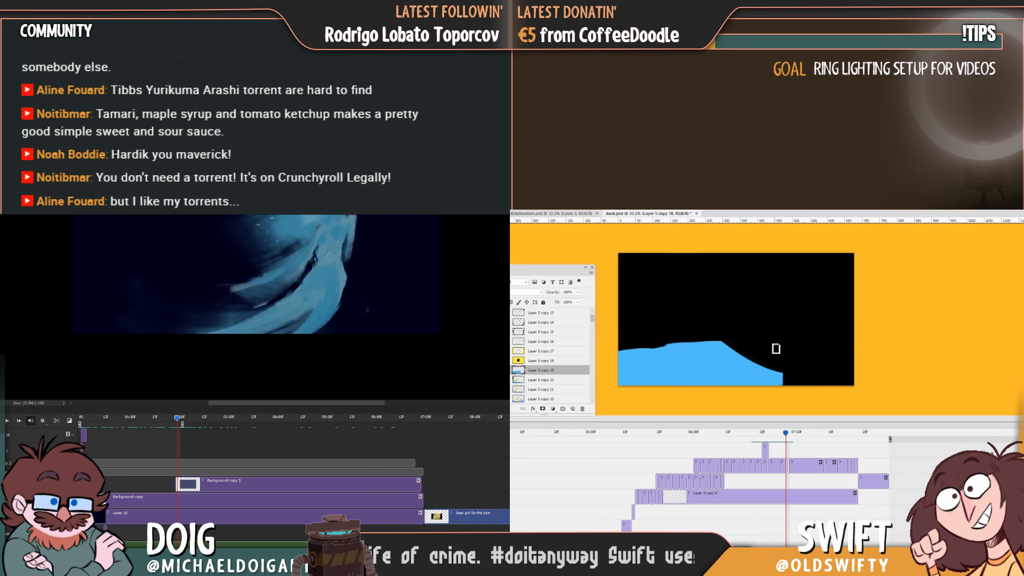
left_click(771, 432)
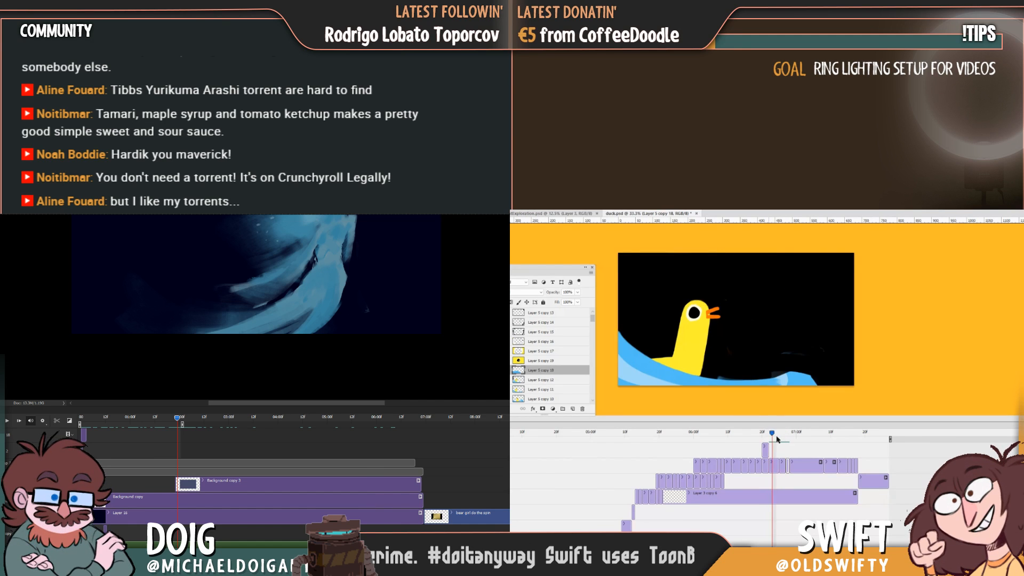
left_click_drag(776, 437, 786, 437)
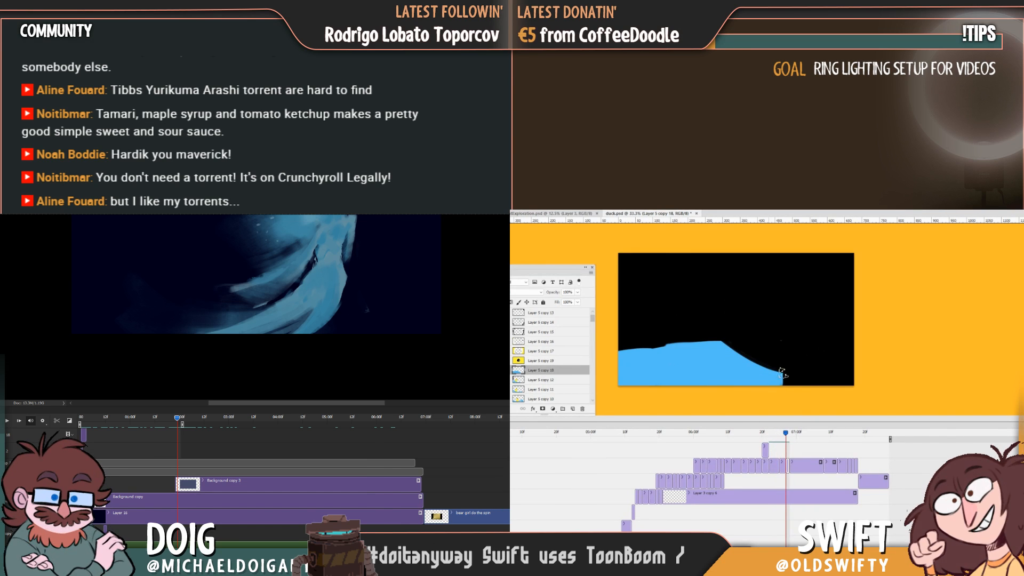
left_click_drag(782, 372, 743, 356)
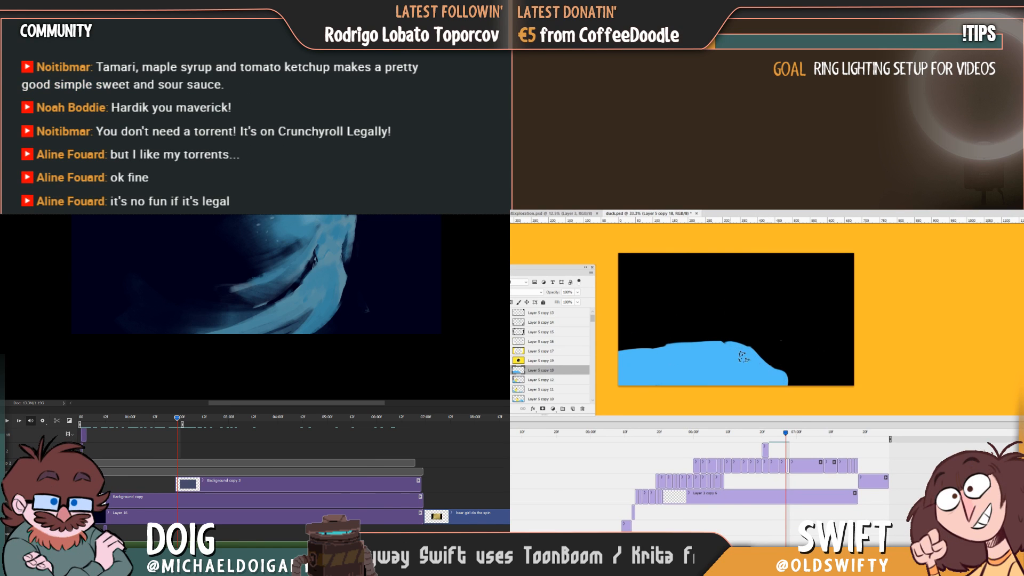
left_click(776, 436)
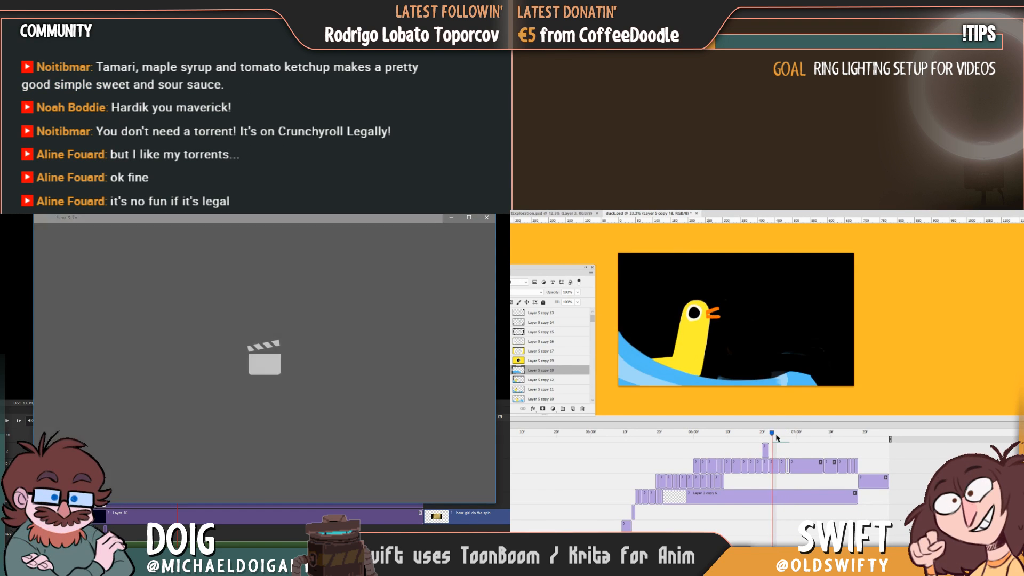
left_click_drag(776, 437, 786, 437)
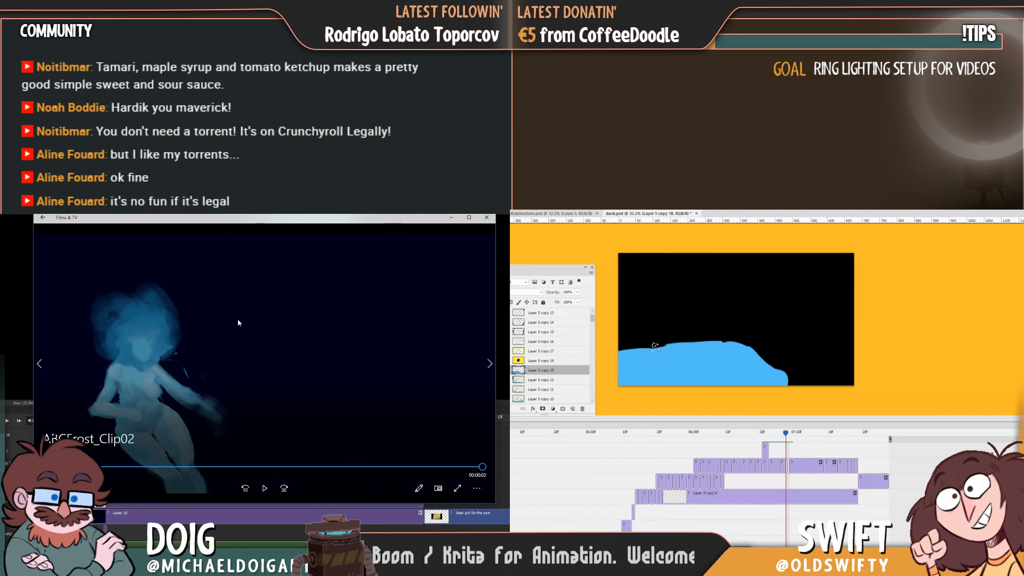
Play the ABCFrost_Clip02 video while carving the wave's right side into a lower, gentler slope.
left_click(265, 489)
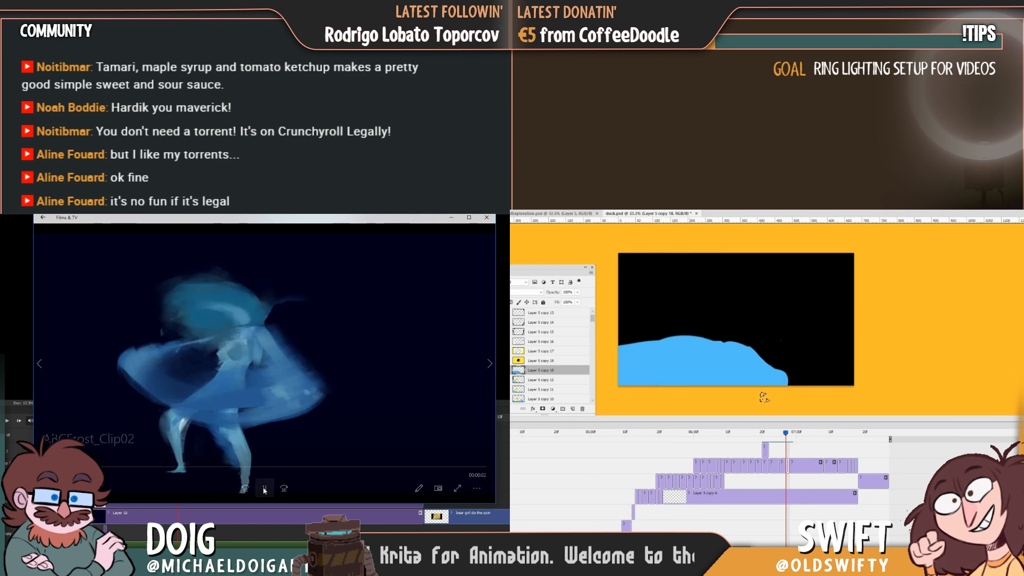
key("b")
left_click_drag(723, 341, 778, 371)
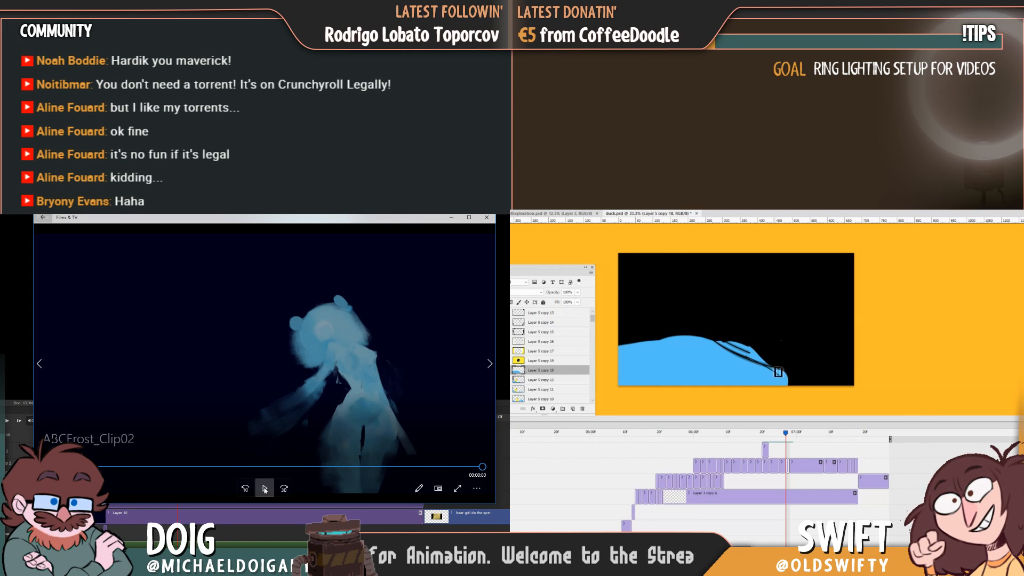
left_click(264, 489)
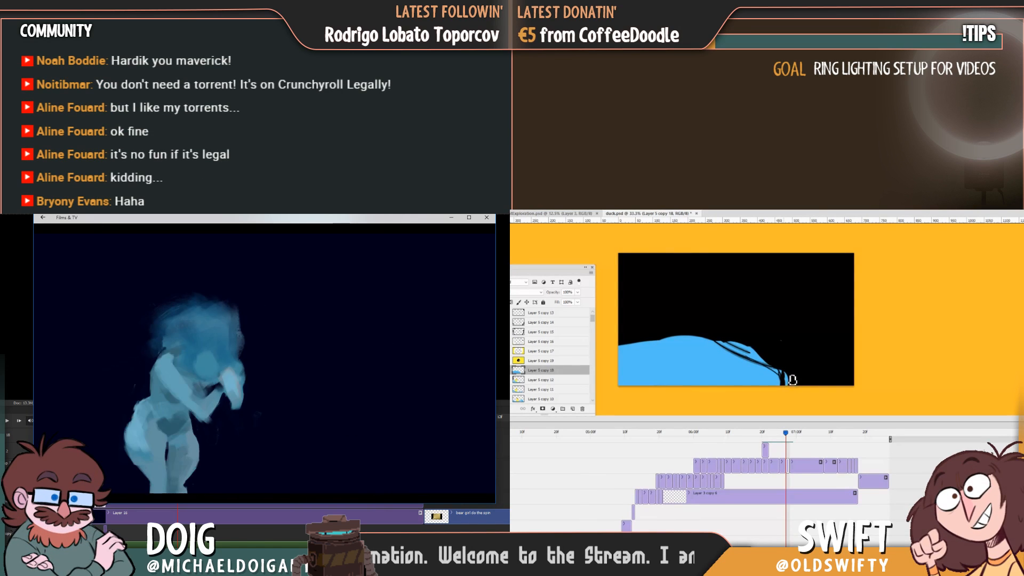
left_click_drag(735, 344, 785, 380)
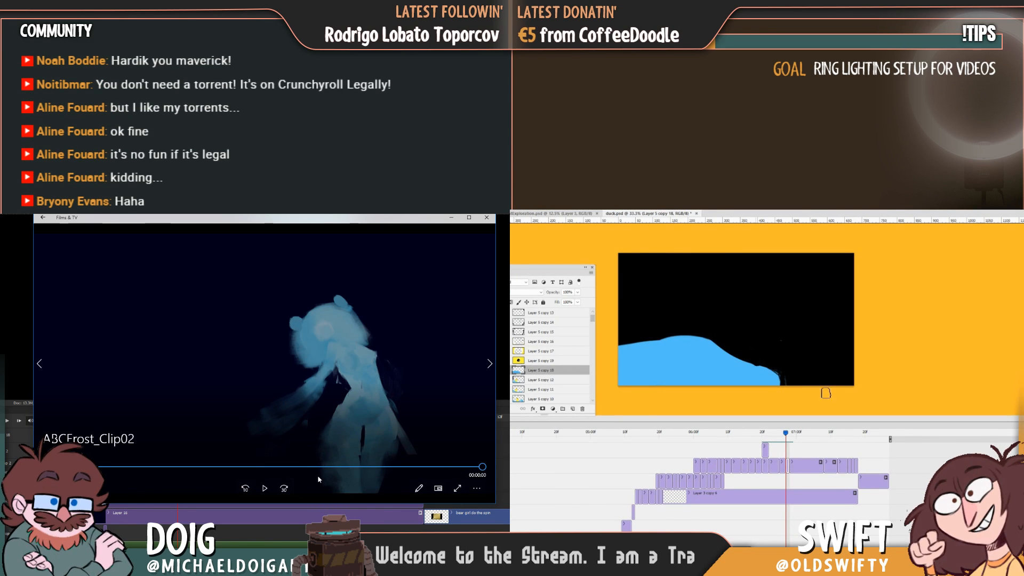
left_click(771, 433)
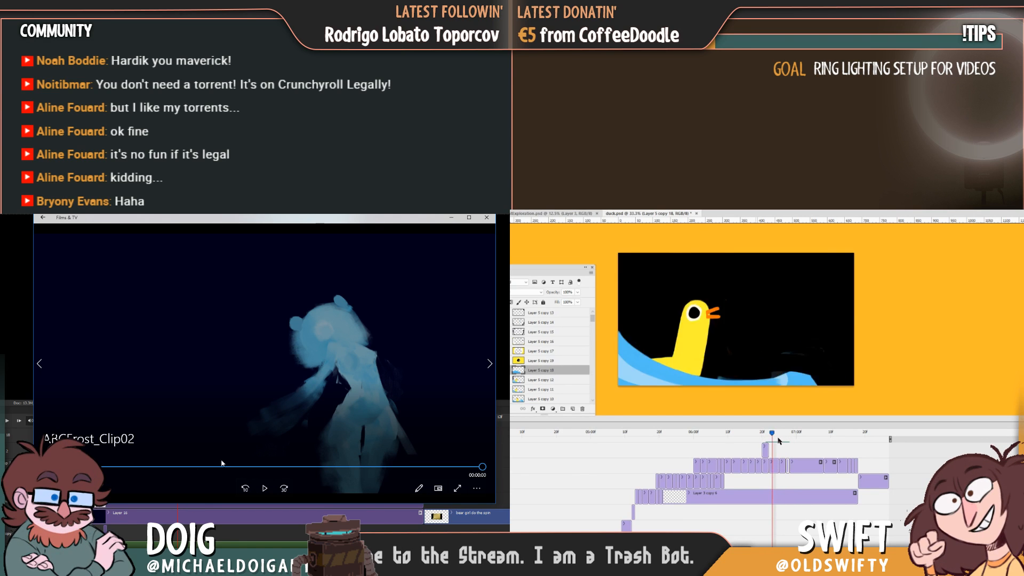
mouse_move(778, 437)
left_mouse_down()
mouse_move(787, 439)
mouse_move(759, 440)
mouse_move(785, 443)
left_mouse_up()
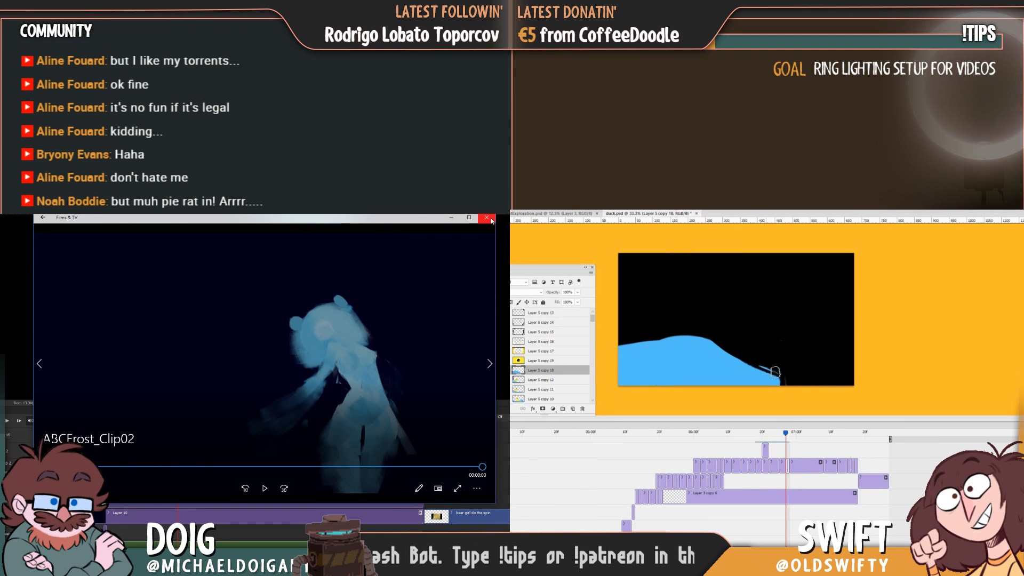
Trim the wave's lower right tip back, checking its position against the preceding duck frame.
left_click_drag(776, 371, 764, 365)
key("Left")
key("Right")
key("Left")
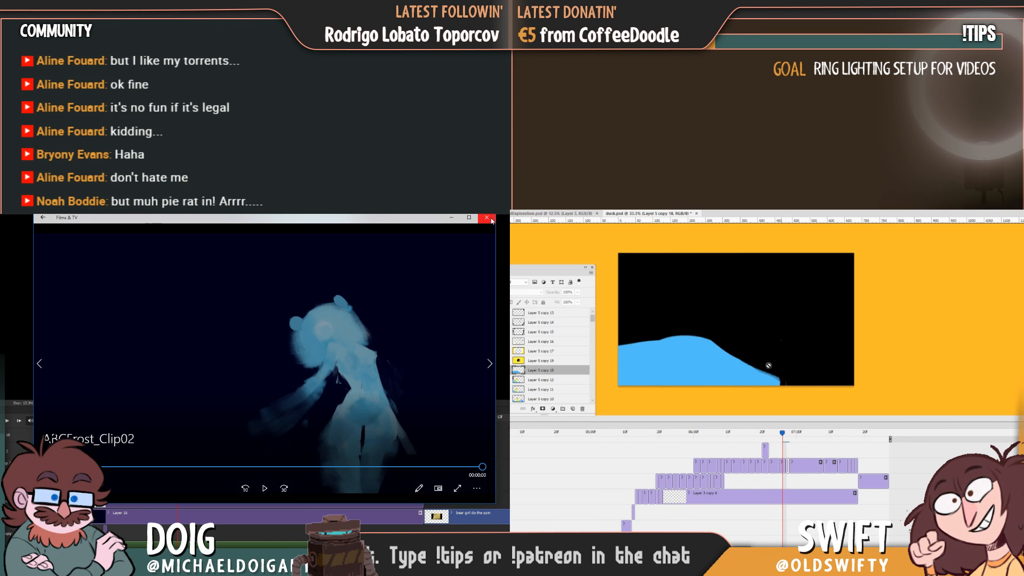
left_click_drag(783, 434, 787, 434)
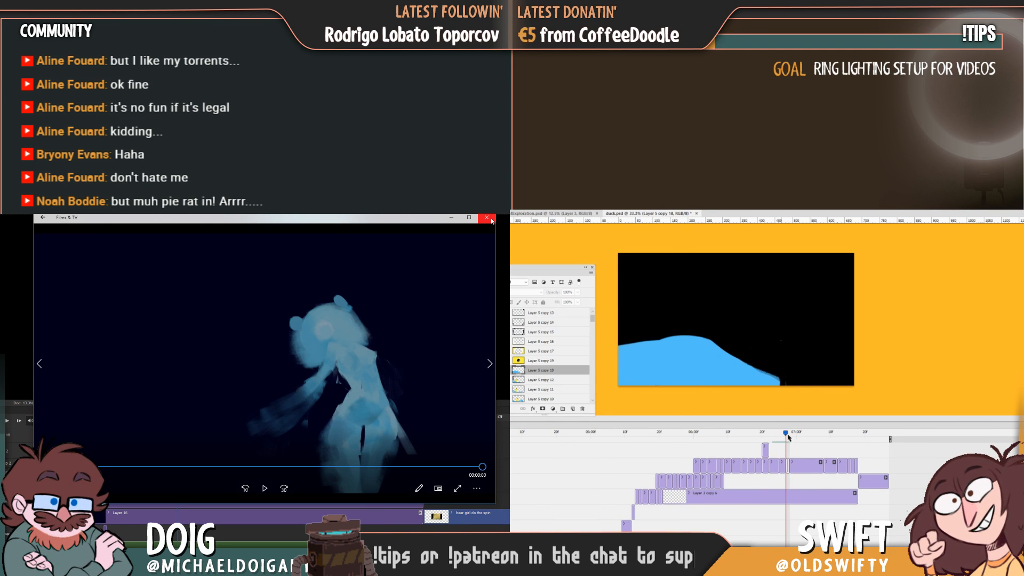
left_click_drag(767, 372, 776, 379)
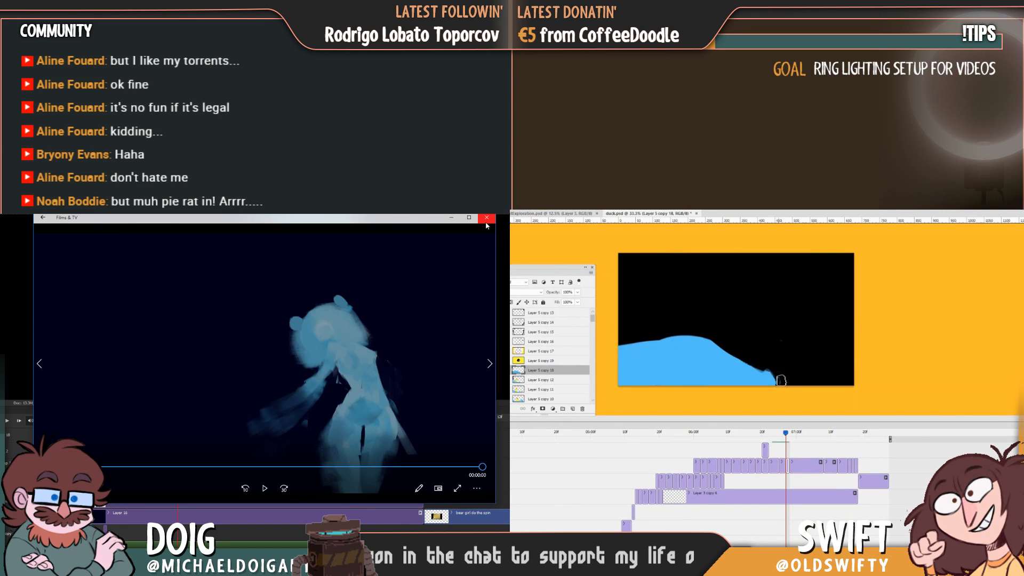
mouse_move(776, 379)
left_mouse_down()
mouse_move(764, 368)
mouse_move(781, 383)
left_mouse_up()
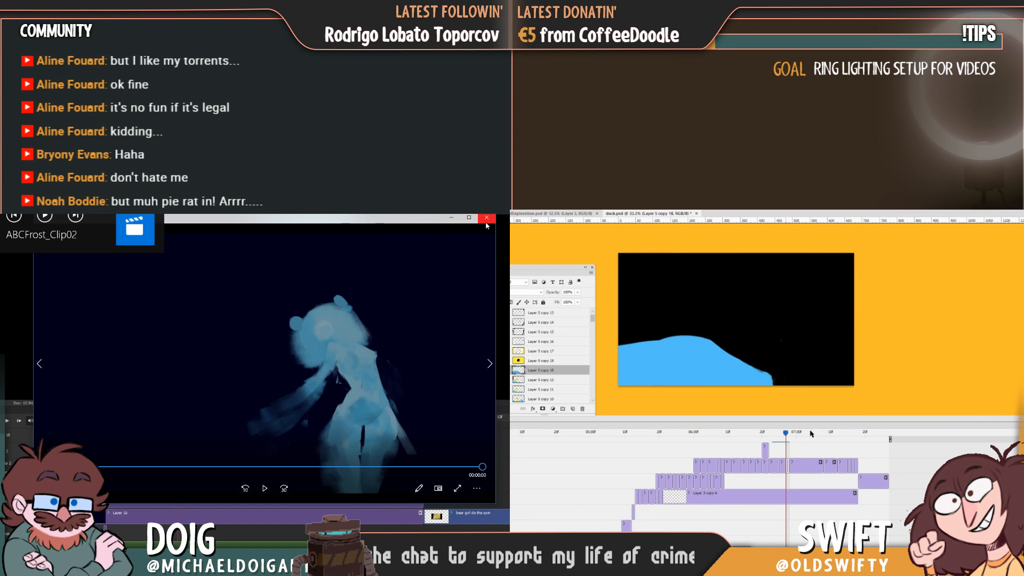
Flip repeatedly between the wave frame and the preceding duck frame while shaving the wave's right slope.
key("Left")
key("Right")
key("Left")
key("Right")
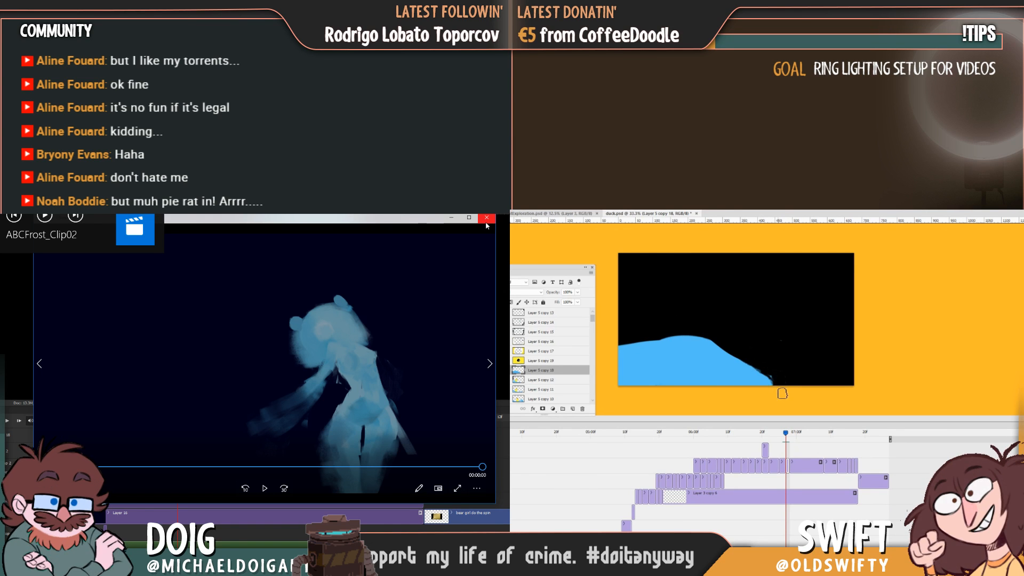
key("Left")
key("Right")
key("Left")
key("Right")
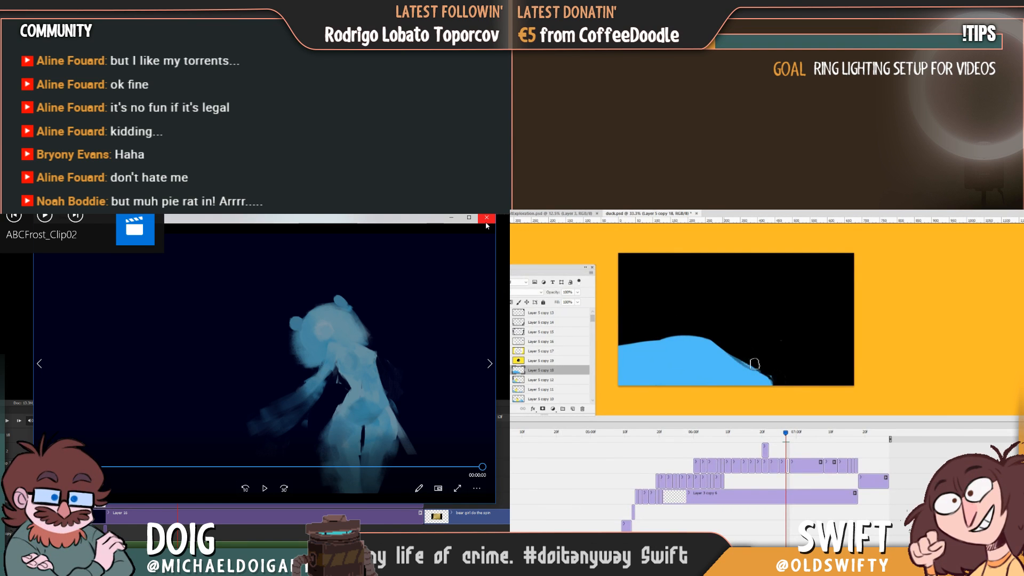
key("Left")
key("Right")
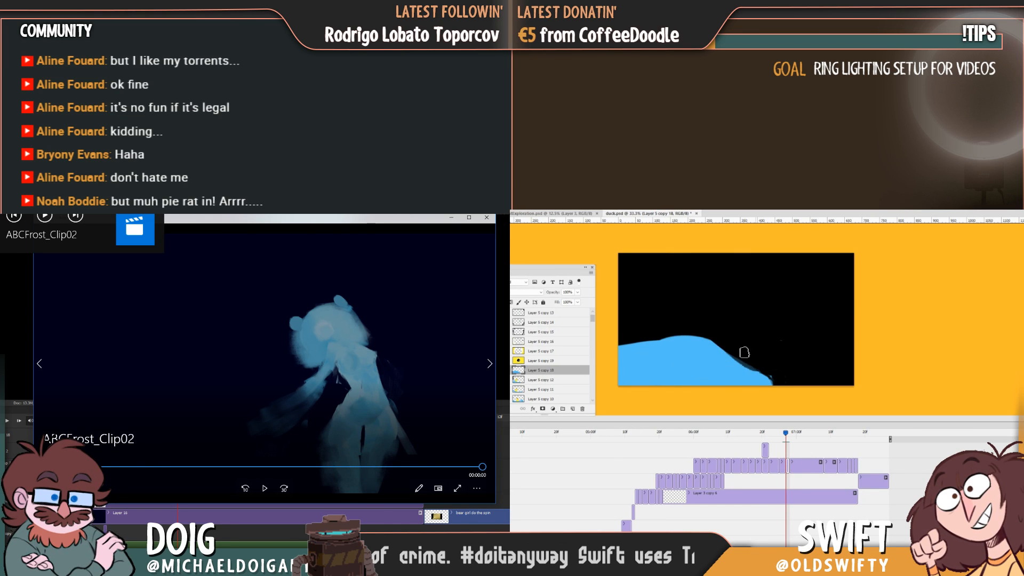
key("Left")
key("Right")
Replay ABCFrost_Clip02 while trimming the upper part of the wave's right slope below the crest.
left_click(264, 487)
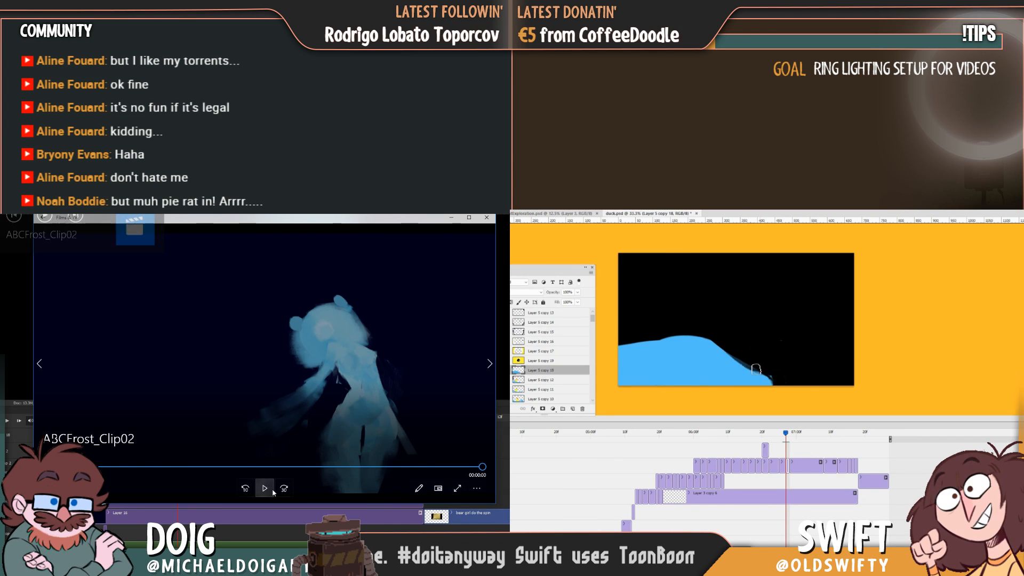
key("Left")
key("Right")
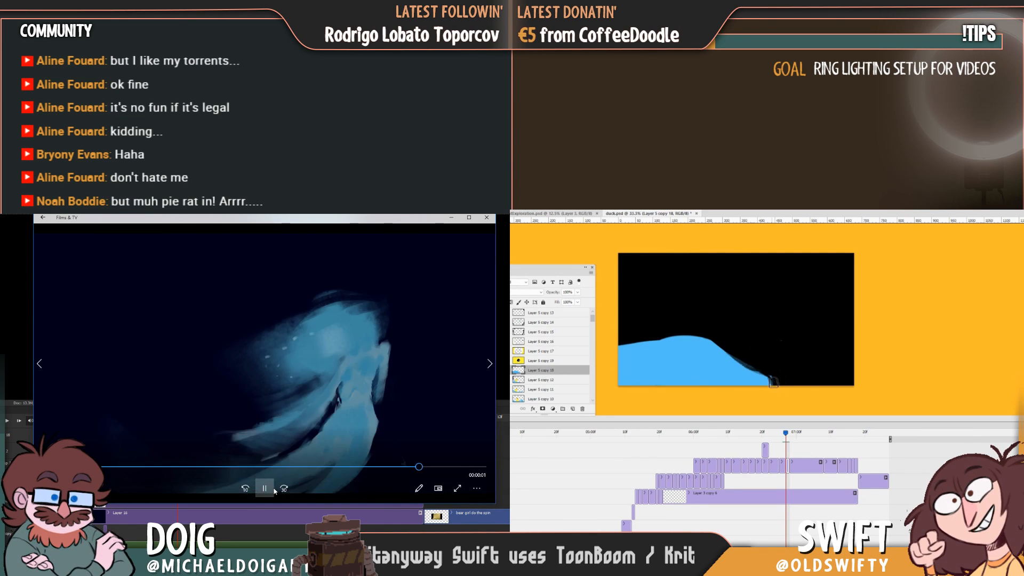
key("Left")
key("Right")
left_click(265, 495)
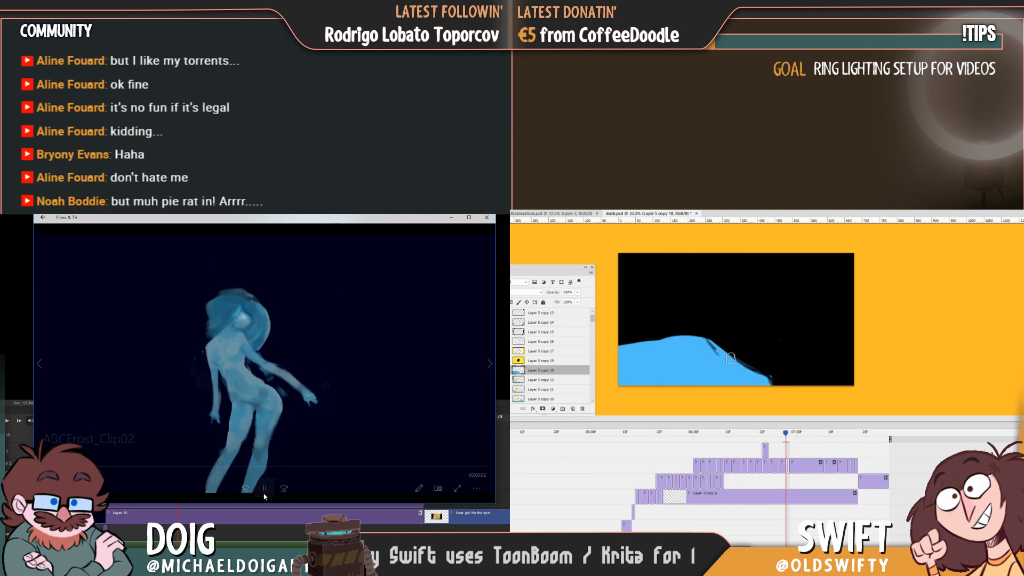
Smooth the wave's outline just right of the crest, comparing it with the preceding duck frame.
key("Left")
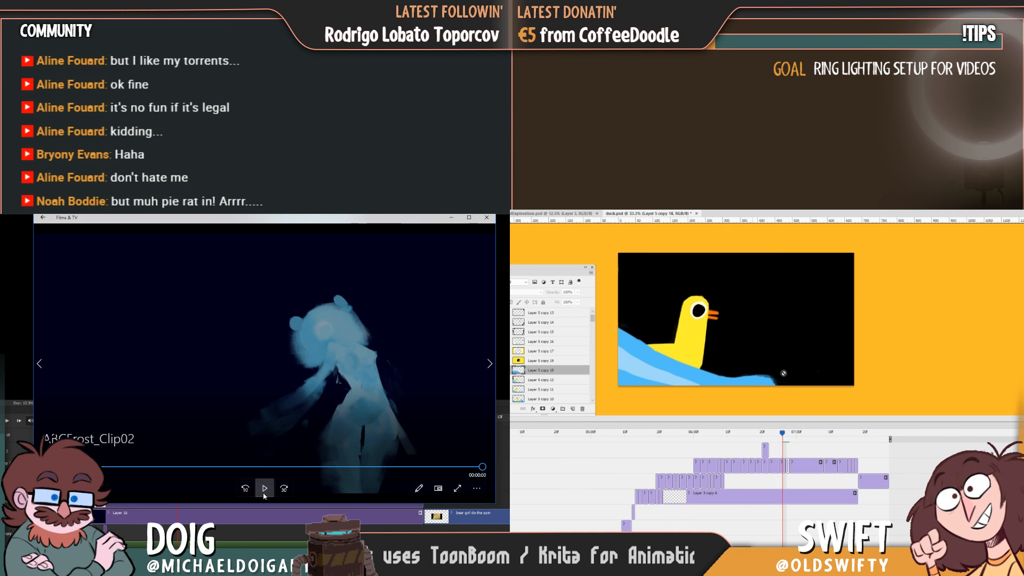
key("Right")
key("Left")
key("Right")
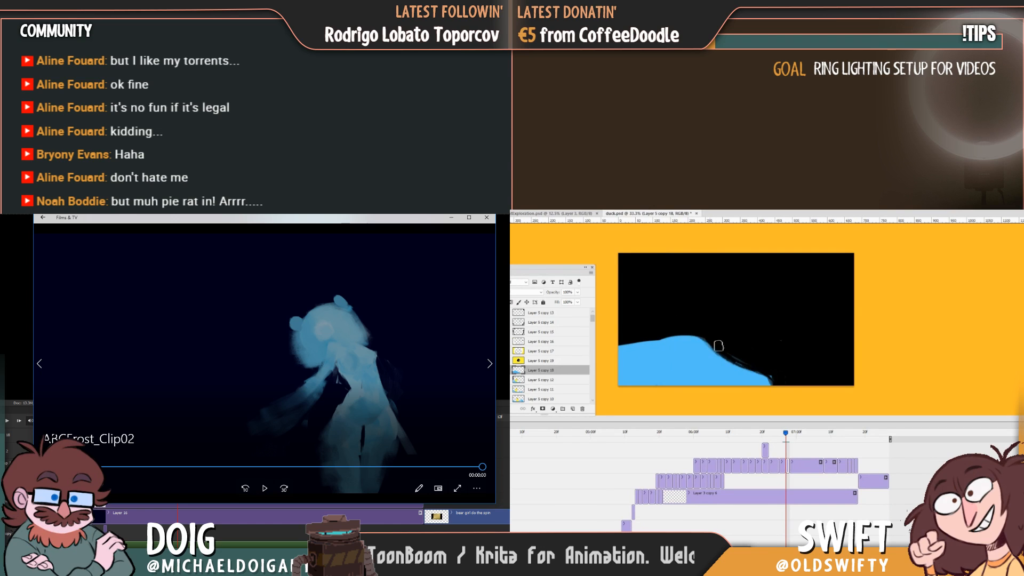
key("Left")
Replay ABCFrost_Clip02 at volume 100 while trimming the wave's left side up to a sharper crest.
left_click_drag(99, 461, 164, 471)
key("Right")
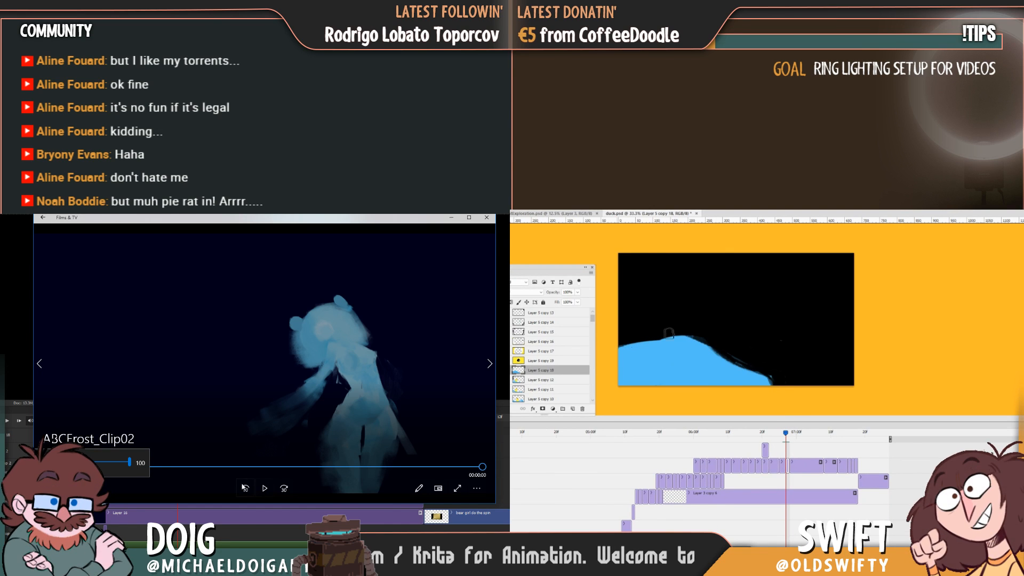
left_click(268, 492)
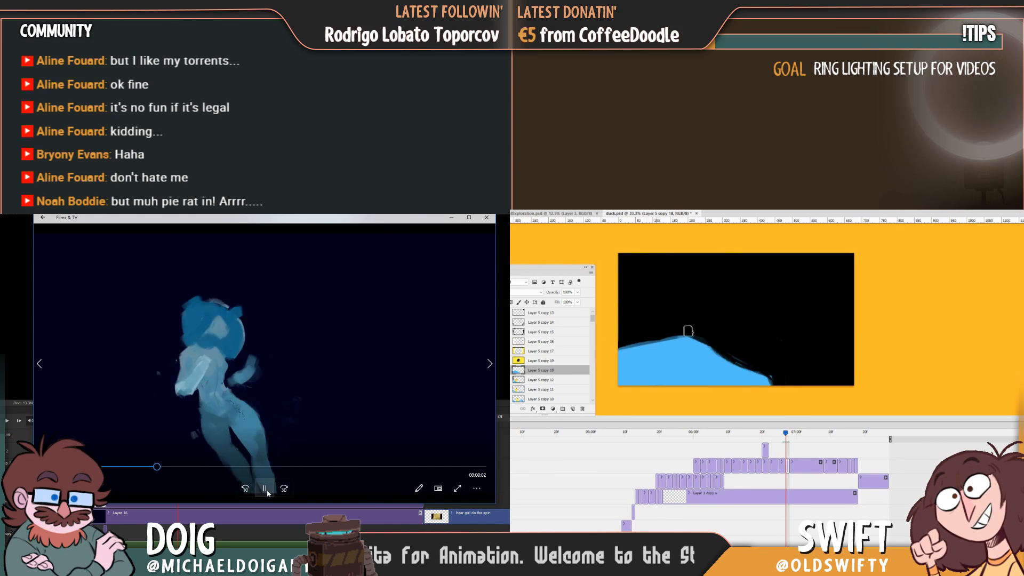
key("Left")
key("Right")
key("Left")
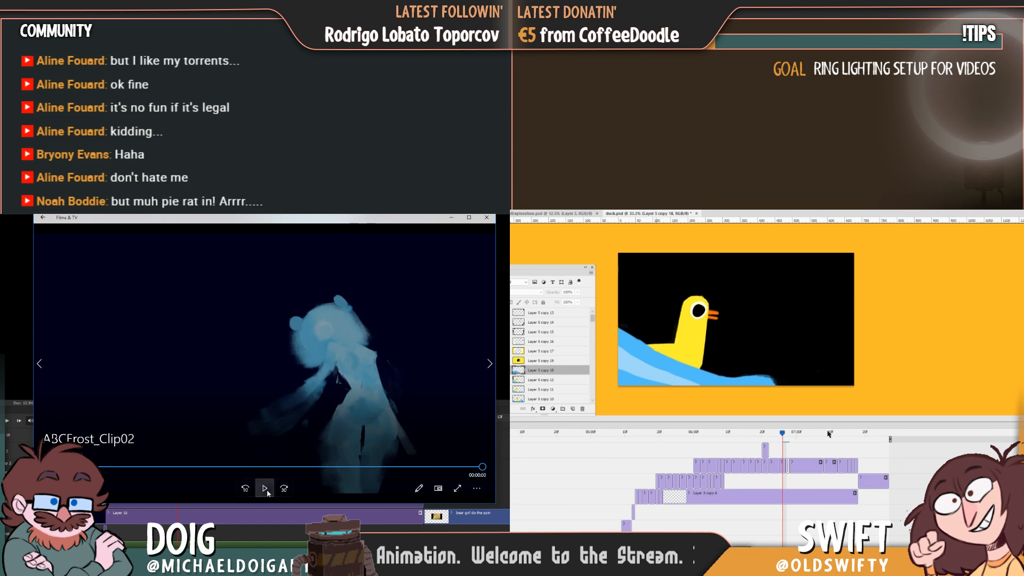
Reshape the wave's left side up to its crest against the preceding duck frame, and close the ABCFrost_Clip02 player.
key("Right")
left_click_drag(624, 352, 668, 337)
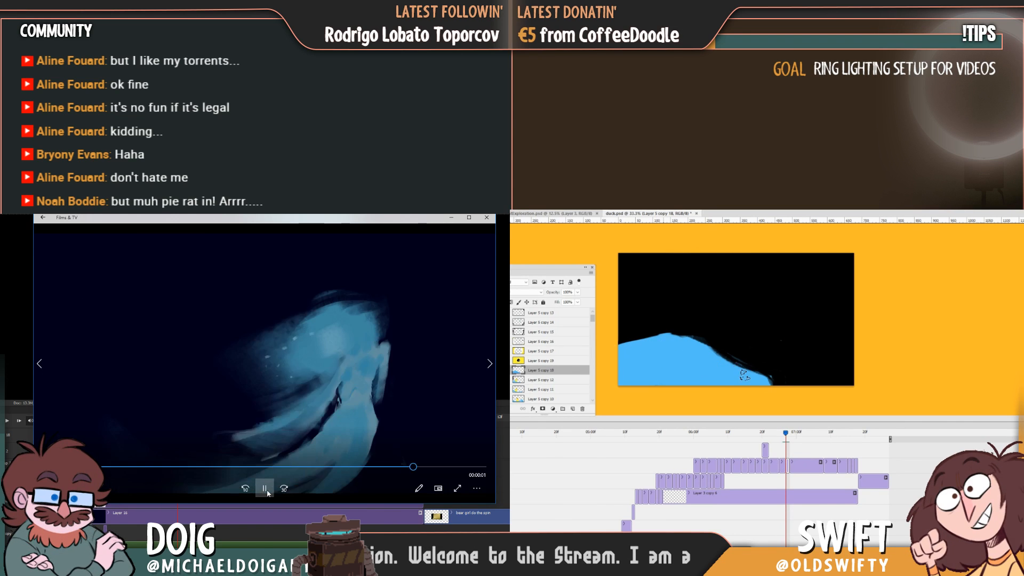
key("Left")
key("Right")
mouse_move(786, 434)
left_mouse_down()
mouse_move(766, 435)
mouse_move(794, 437)
mouse_move(759, 439)
mouse_move(785, 436)
left_mouse_up()
left_click(487, 217)
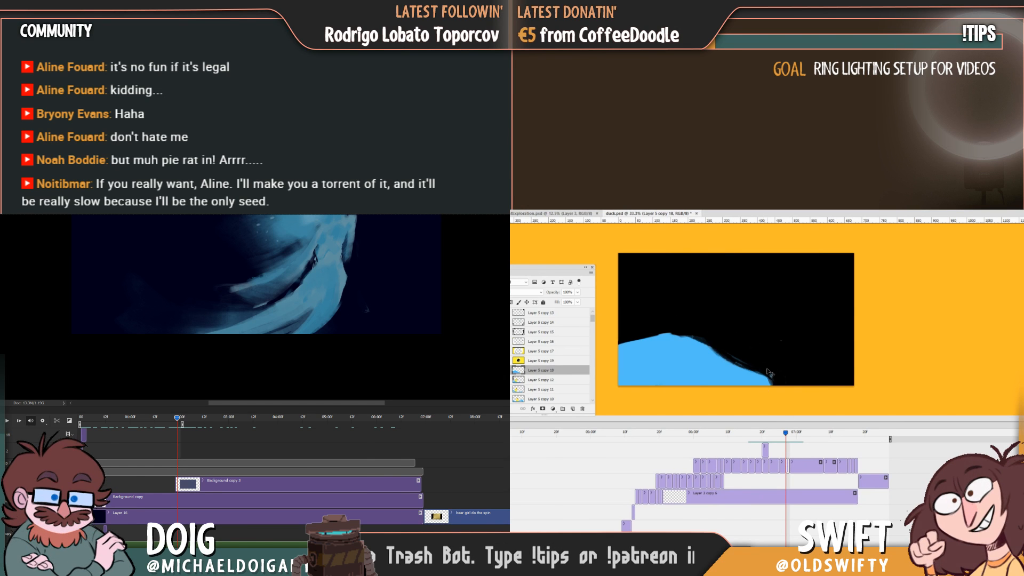
Rotate the wave drawing slightly clockwise and skew its upper part to the right with Free Transform.
key("ctrl+t")
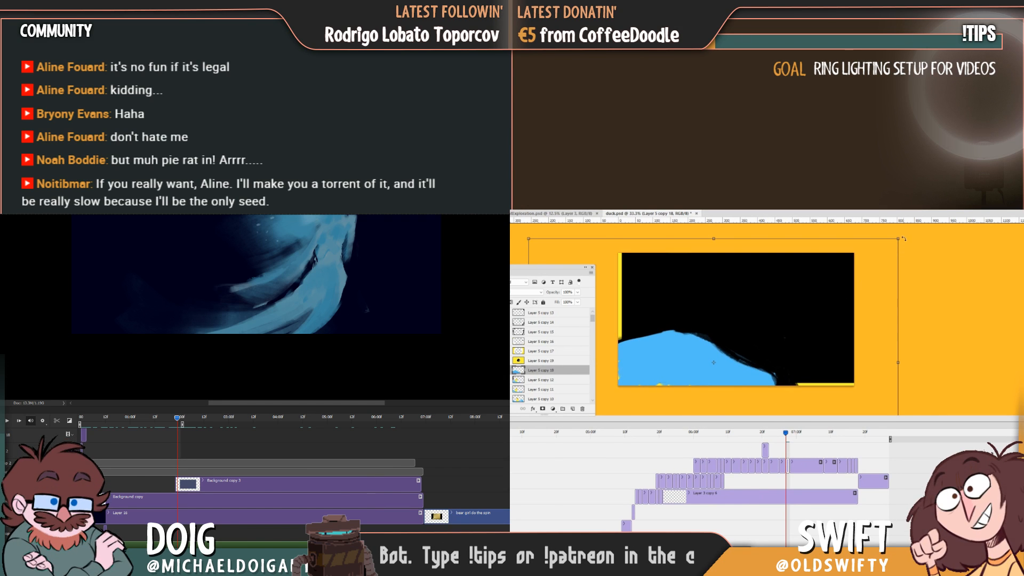
left_click_drag(903, 239, 914, 256)
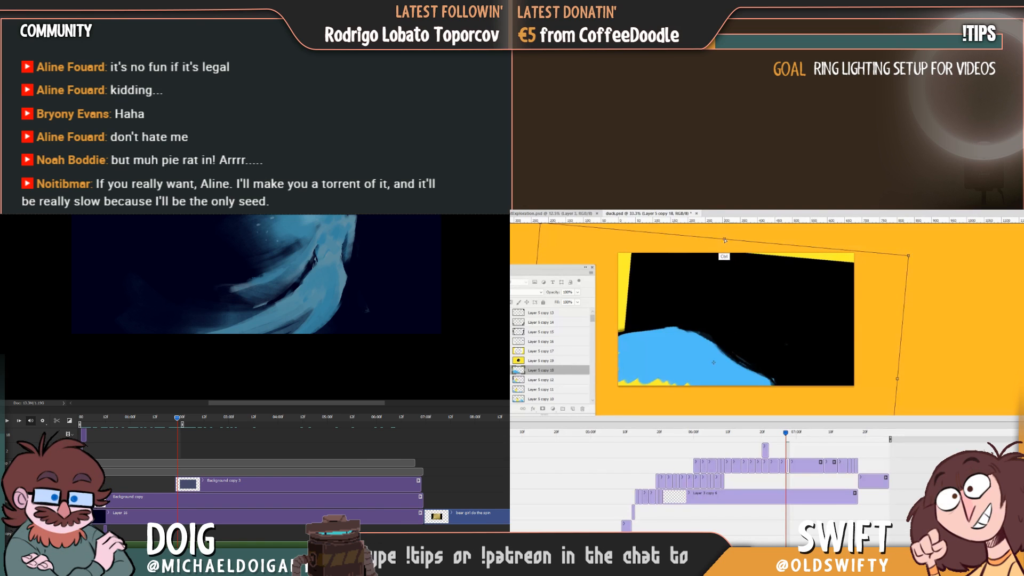
left_click_drag(725, 240, 760, 243)
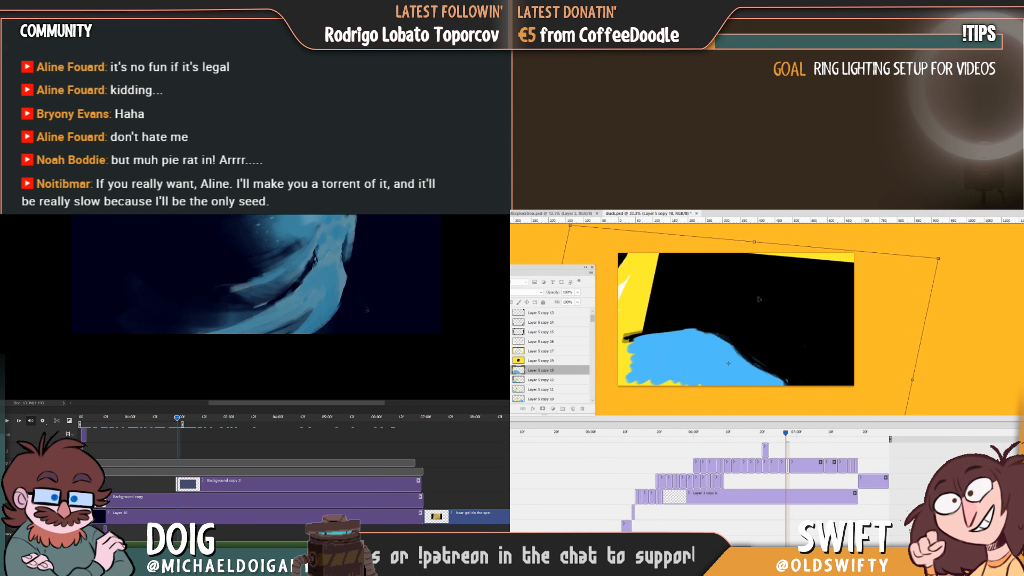
key("Return")
Cover the yellow gaps around the transformed drawing, using black for the background and blue for the wave's left and bottom.
mouse_move(784, 432)
left_mouse_down()
mouse_move(771, 435)
mouse_move(787, 441)
left_mouse_up()
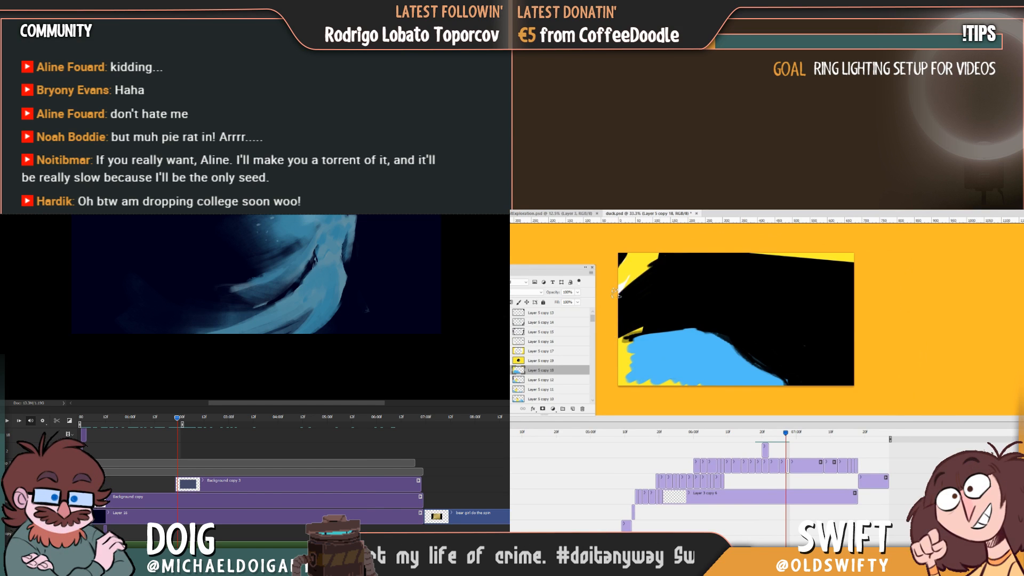
left_click_drag(616, 292, 599, 269)
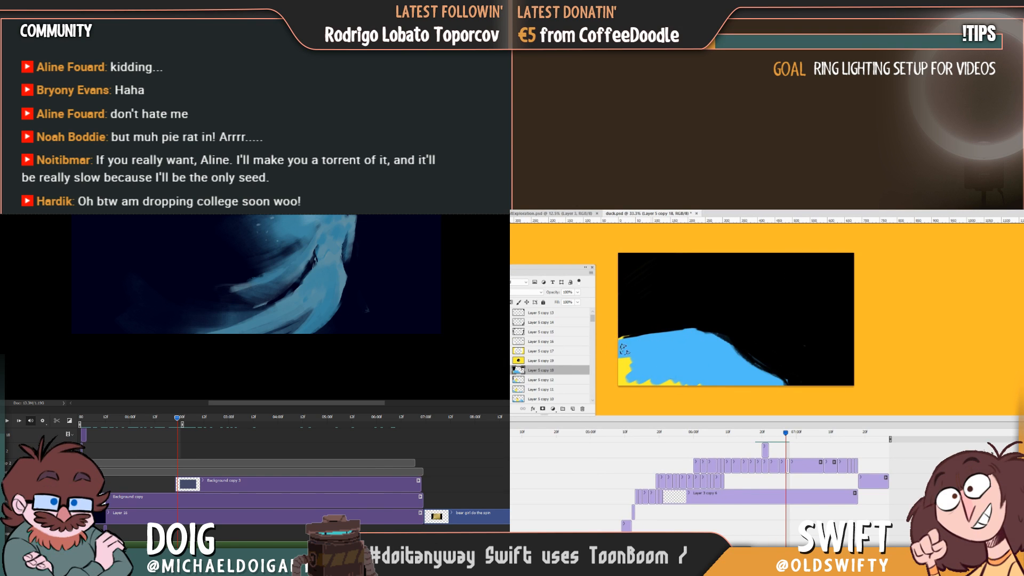
left_click_drag(670, 387, 652, 385)
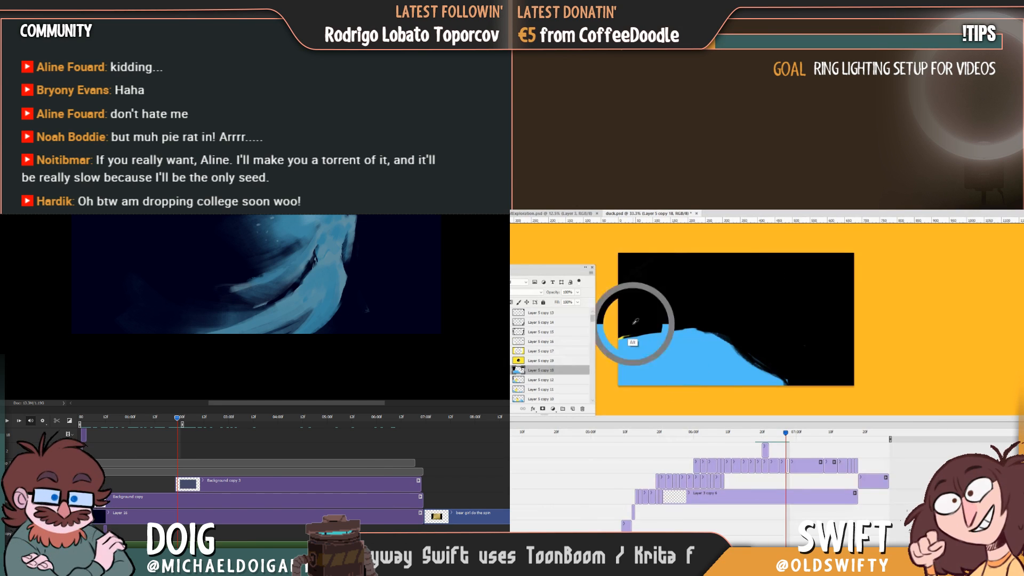
Flip between the wave frame and the preceding duck frame while trimming the right slope's foot and smoothing its edge.
key("Left")
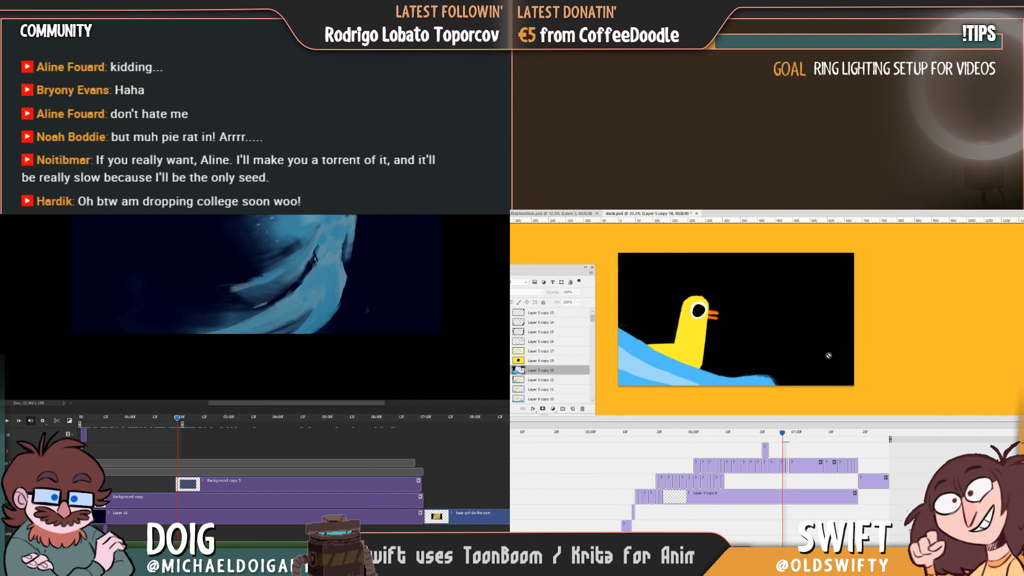
key("Right")
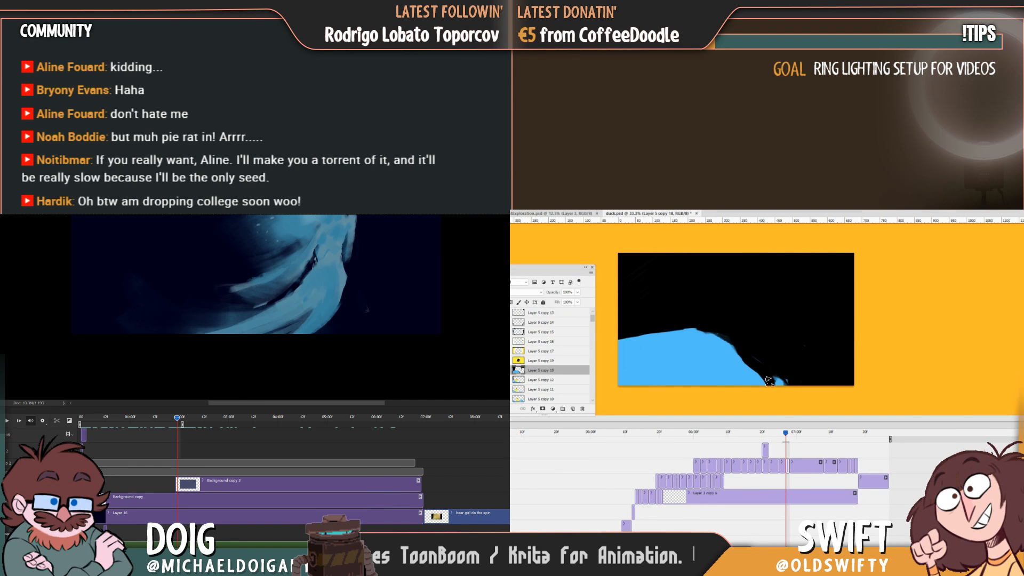
key("Left")
key("Right")
key("Left")
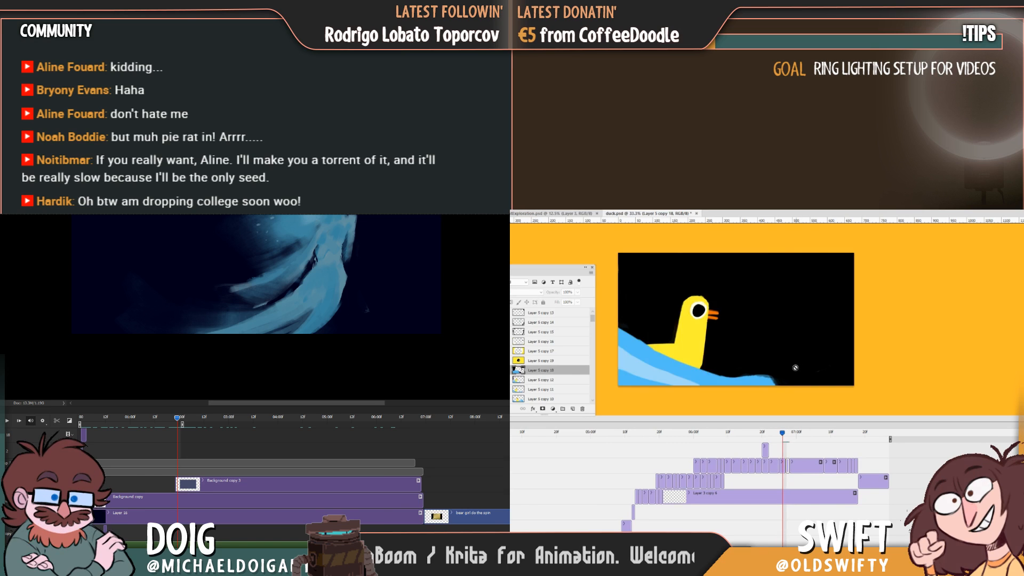
key("Right")
mouse_move(786, 435)
left_mouse_down()
mouse_move(759, 436)
mouse_move(786, 437)
left_mouse_up()
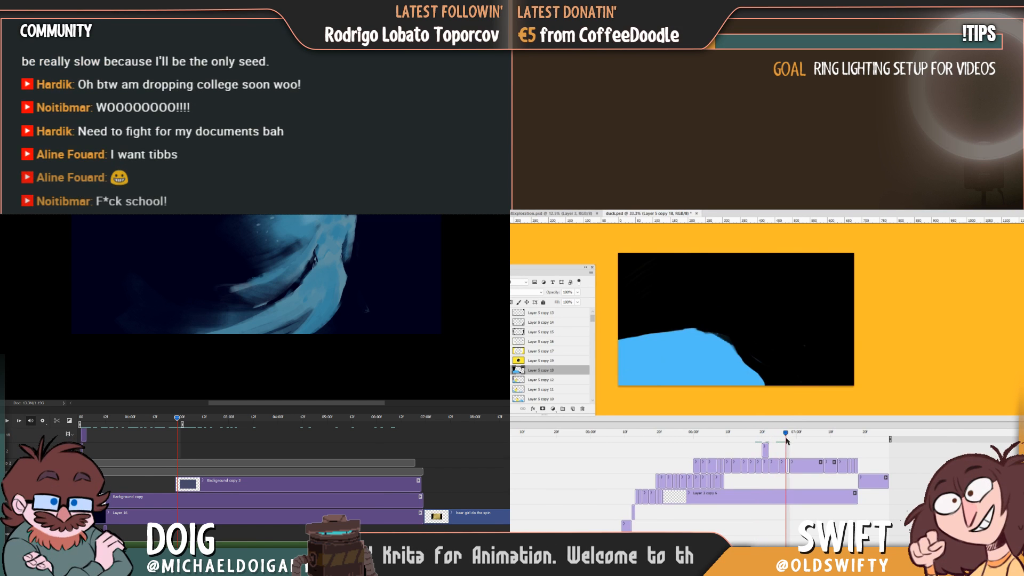
key("Left")
key("Right")
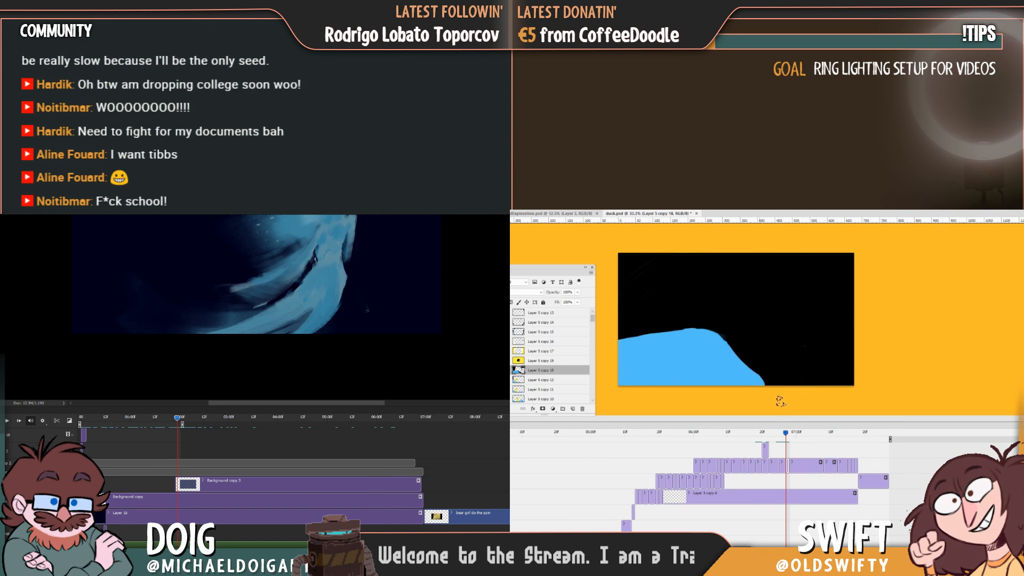
Sharpen the wave's crest and paint a pale-blue highlight band curving from the left edge down below the crest.
mouse_move(785, 438)
left_mouse_down()
mouse_move(775, 439)
mouse_move(785, 432)
left_mouse_up()
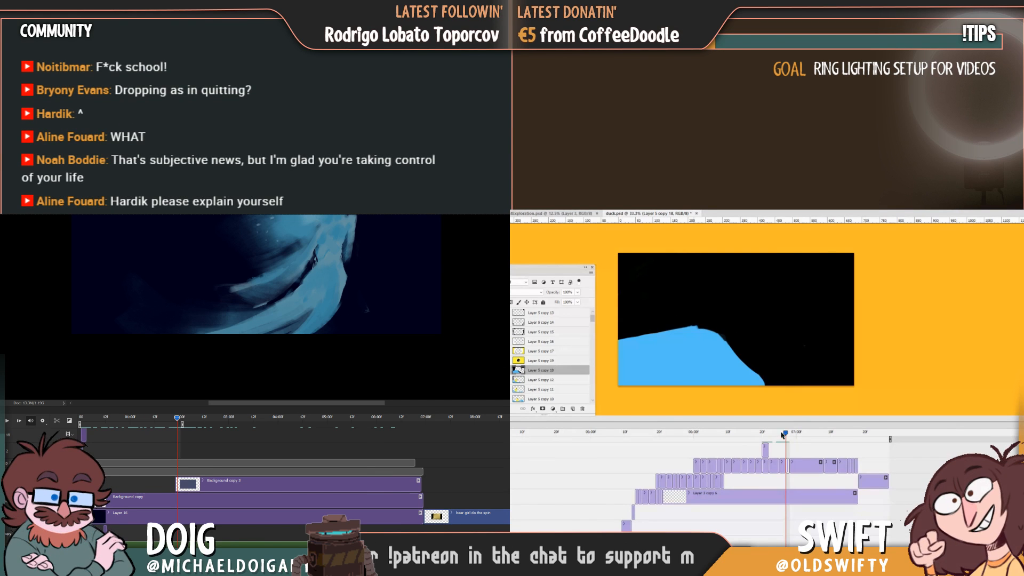
mouse_move(784, 437)
left_mouse_down()
mouse_move(754, 443)
mouse_move(787, 442)
left_mouse_up()
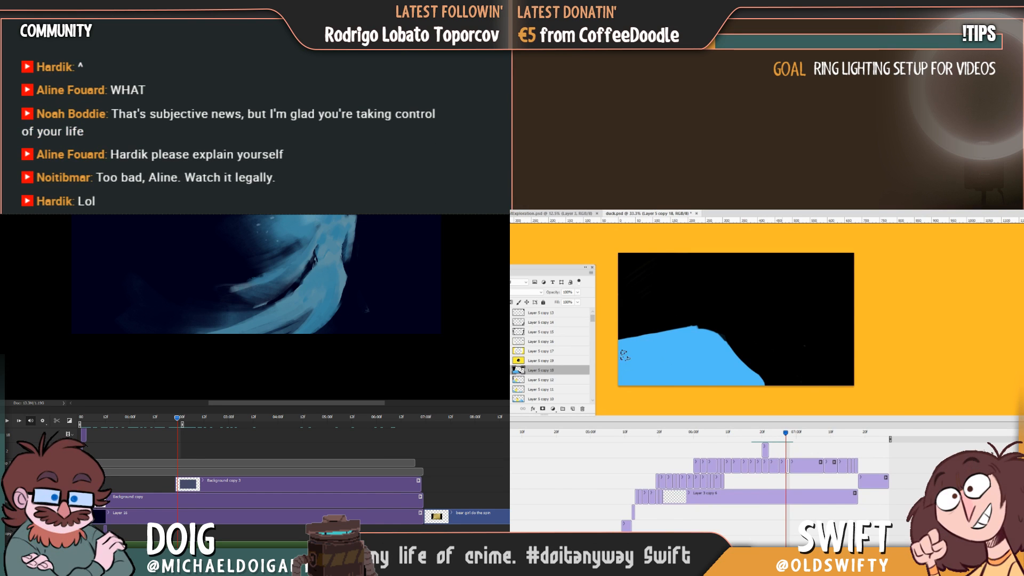
mouse_move(622, 353)
left_mouse_down()
mouse_move(701, 336)
mouse_move(676, 341)
mouse_move(702, 347)
mouse_move(662, 349)
mouse_move(706, 358)
mouse_move(706, 383)
mouse_move(704, 364)
mouse_move(690, 389)
left_mouse_up()
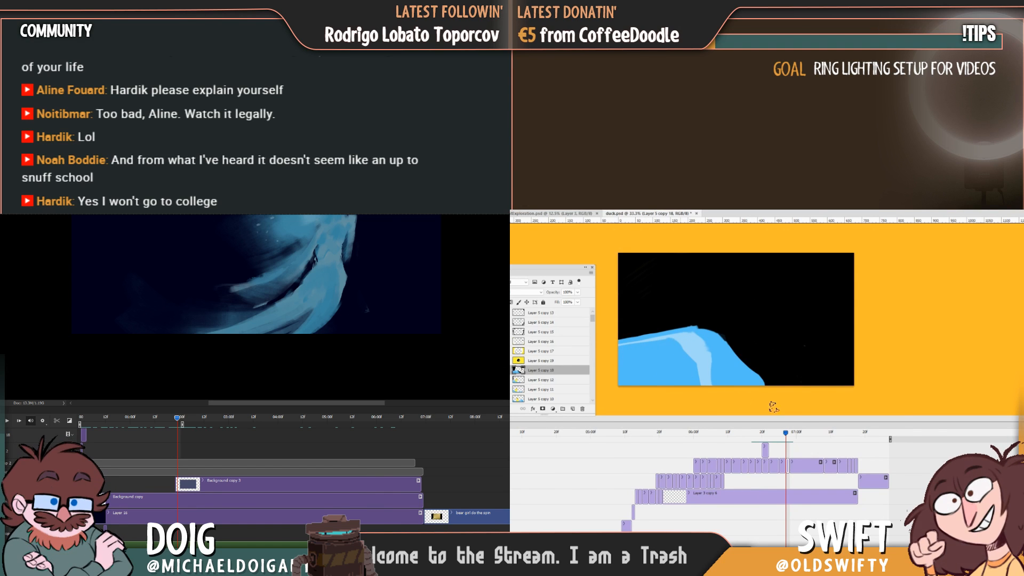
Select the preceding duck frame's layer and narrow the wave's pale-blue highlight with the sampled blues.
mouse_move(788, 438)
left_mouse_down()
mouse_move(763, 439)
mouse_move(782, 440)
left_mouse_up()
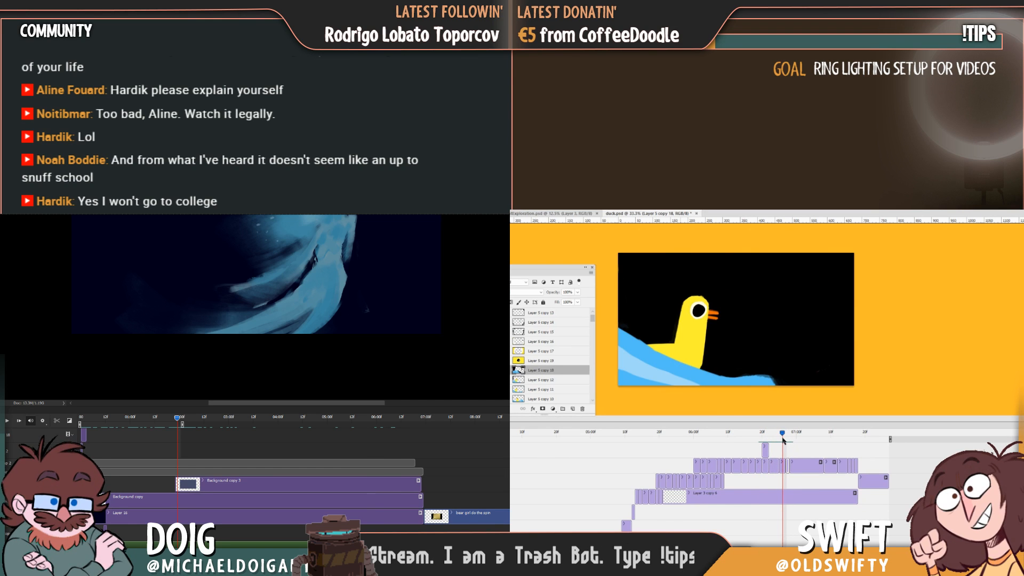
left_click(617, 348)
left_click(745, 340)
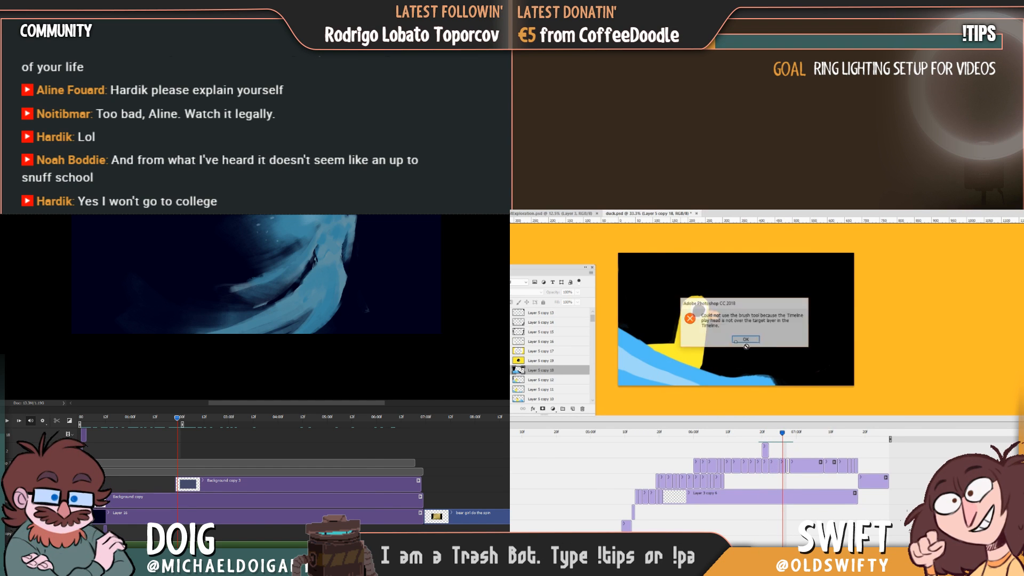
left_click(782, 465)
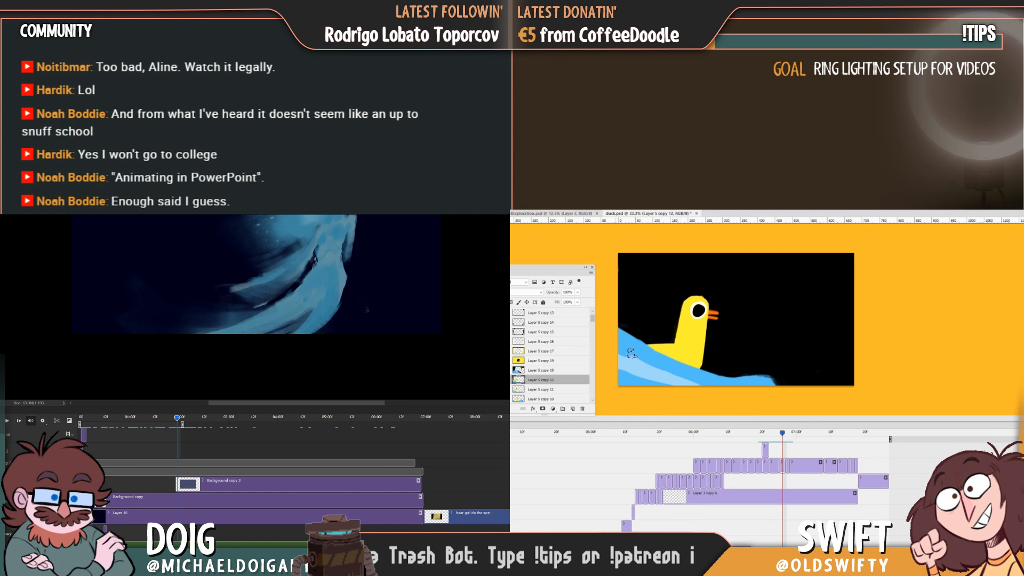
key("alt")
left_click(626, 359, "alt")
left_click_drag(615, 350, 663, 376)
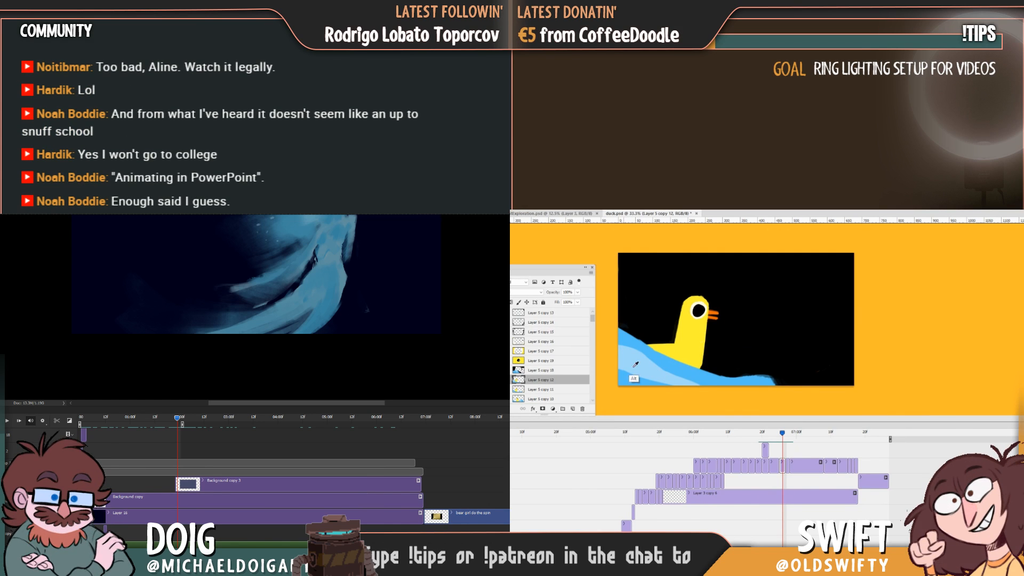
key("alt")
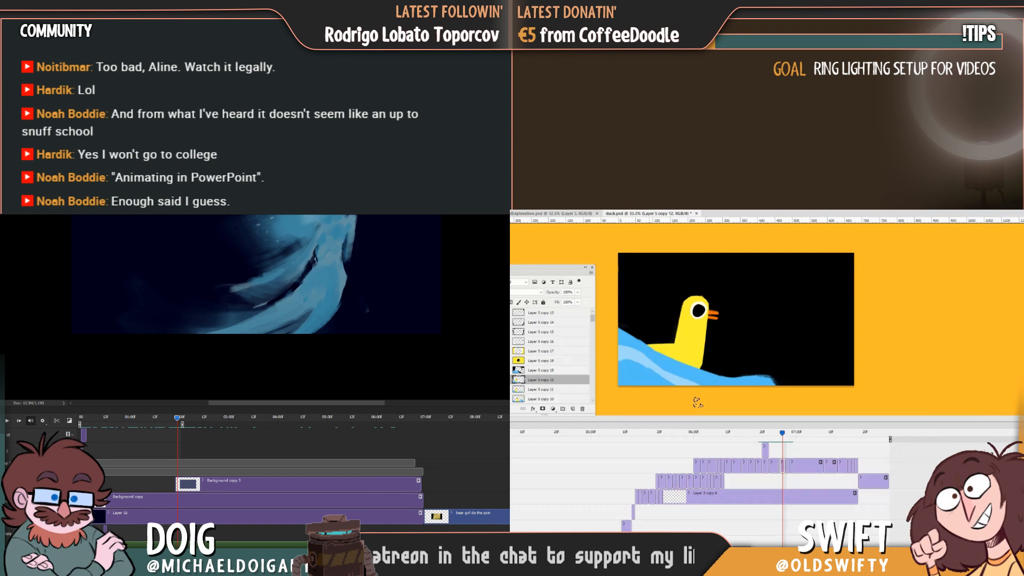
left_click(631, 352, "alt")
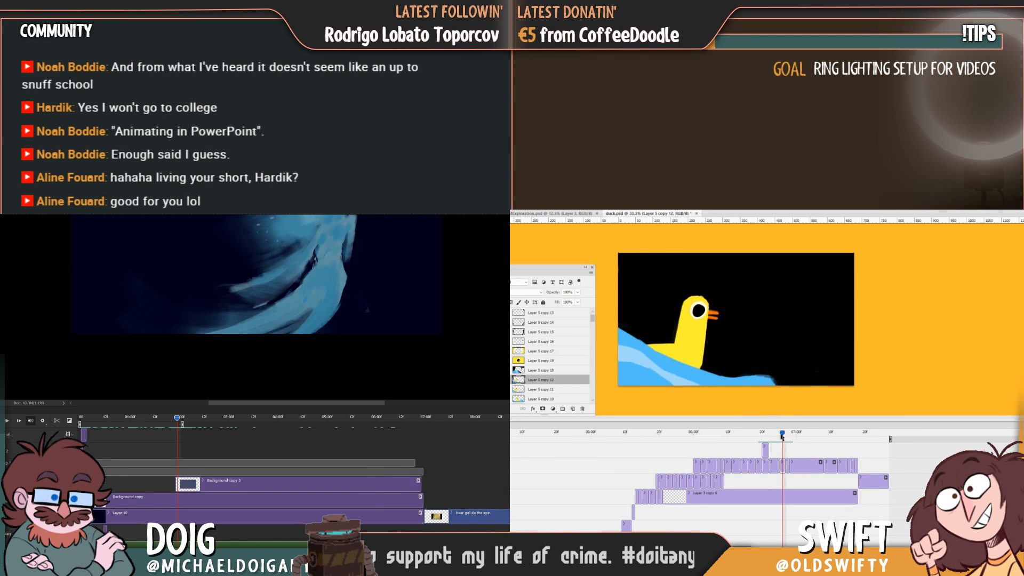
Return to the new wave frame and make its layer the active one for painting.
mouse_move(782, 436)
left_mouse_down()
mouse_move(757, 439)
mouse_move(790, 443)
left_mouse_up()
left_click(707, 363)
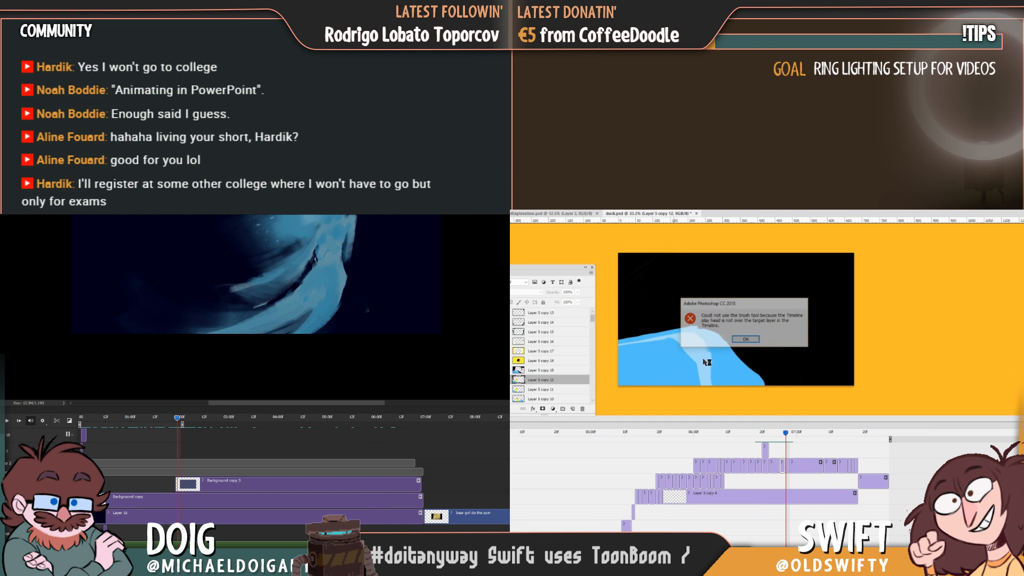
left_click(758, 342)
left_click(787, 467)
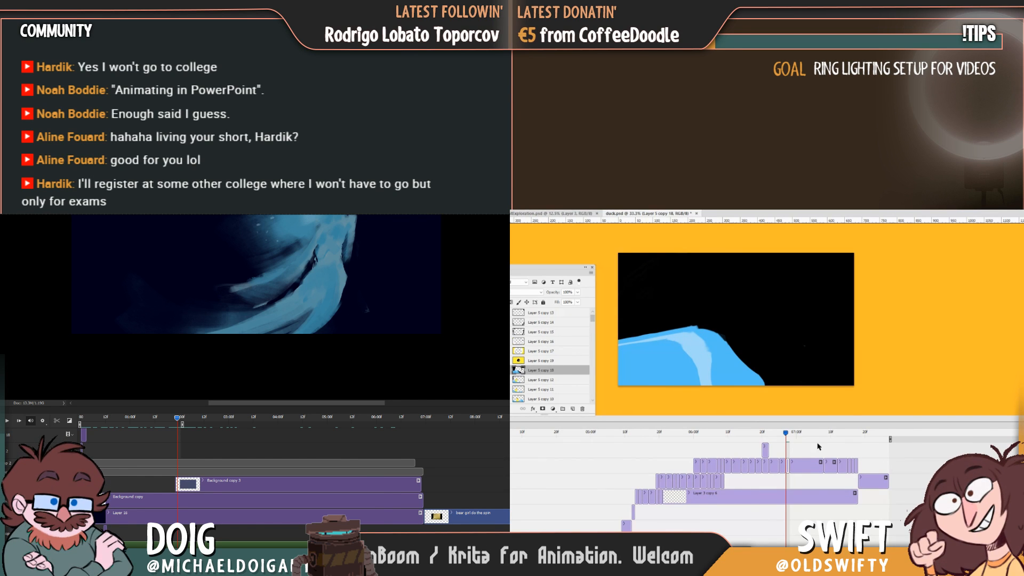
Block in a yellow duck neck above the wave's crest and cut it down to a narrow column.
mouse_move(787, 435)
left_mouse_down()
mouse_move(764, 435)
mouse_move(786, 436)
left_mouse_up()
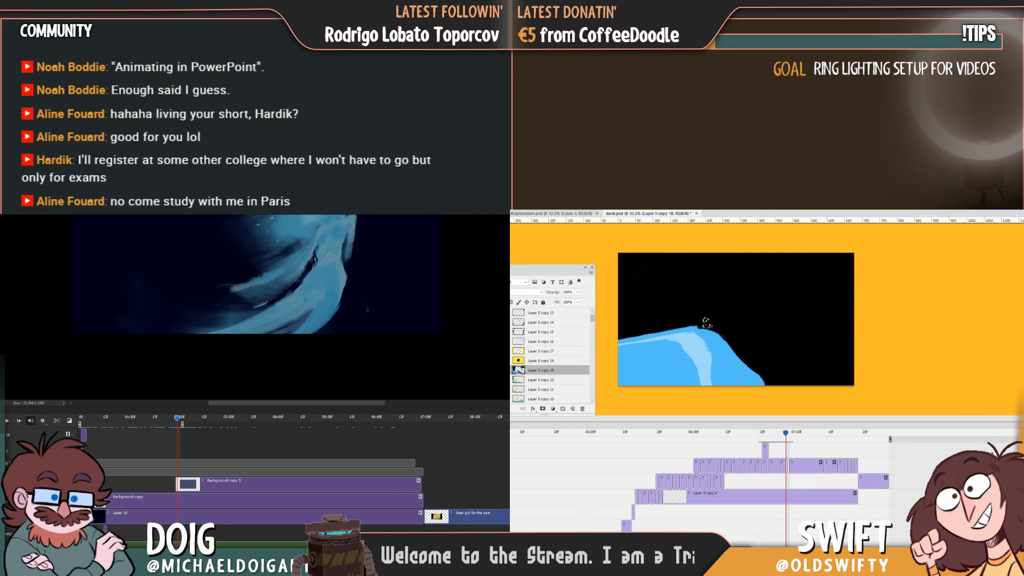
left_click_drag(717, 315, 719, 322)
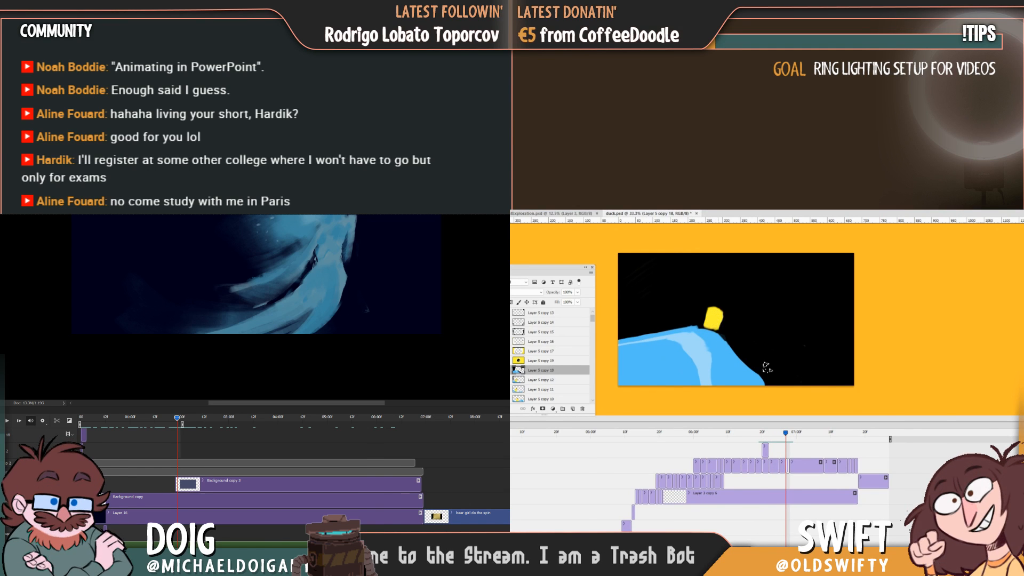
mouse_move(785, 434)
left_mouse_down()
mouse_move(752, 435)
mouse_move(787, 437)
left_mouse_up()
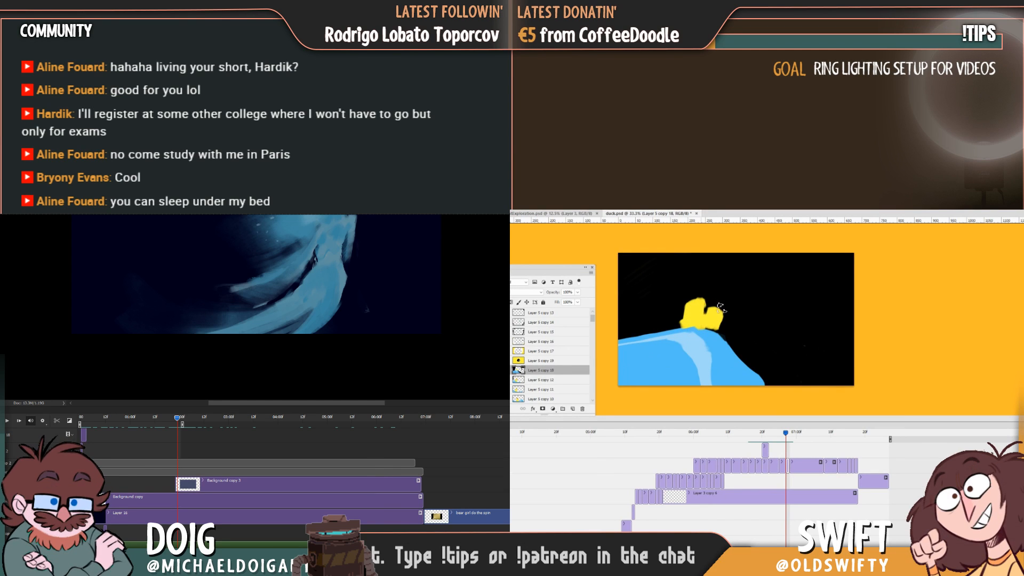
mouse_move(720, 308)
left_mouse_down()
mouse_move(708, 324)
mouse_move(723, 321)
mouse_move(706, 298)
left_mouse_up()
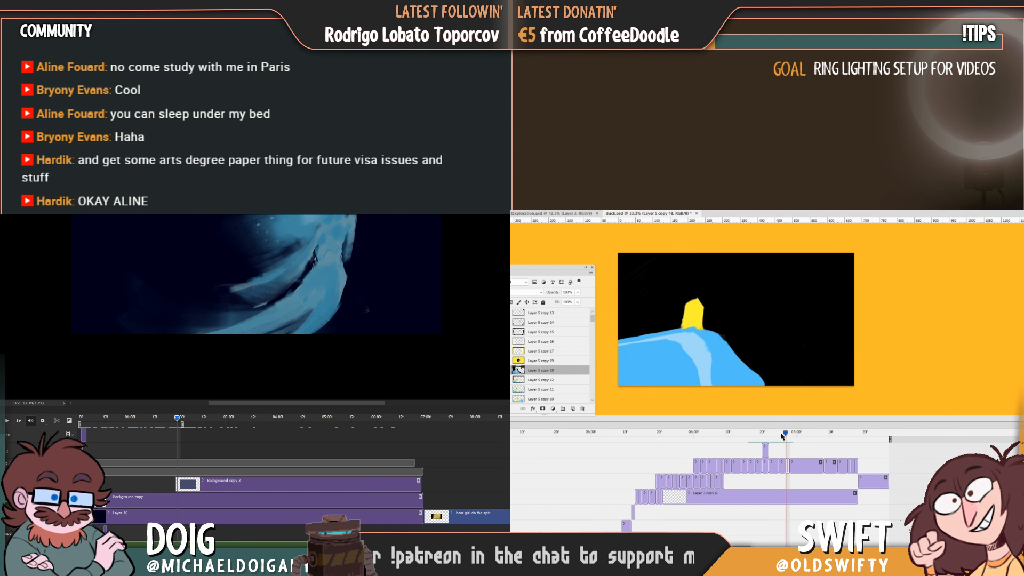
Redraw the yellow neck taller and farther right, and paint a separate rounded tail hump to its left.
mouse_move(785, 433)
left_mouse_down()
mouse_move(764, 436)
mouse_move(786, 436)
left_mouse_up()
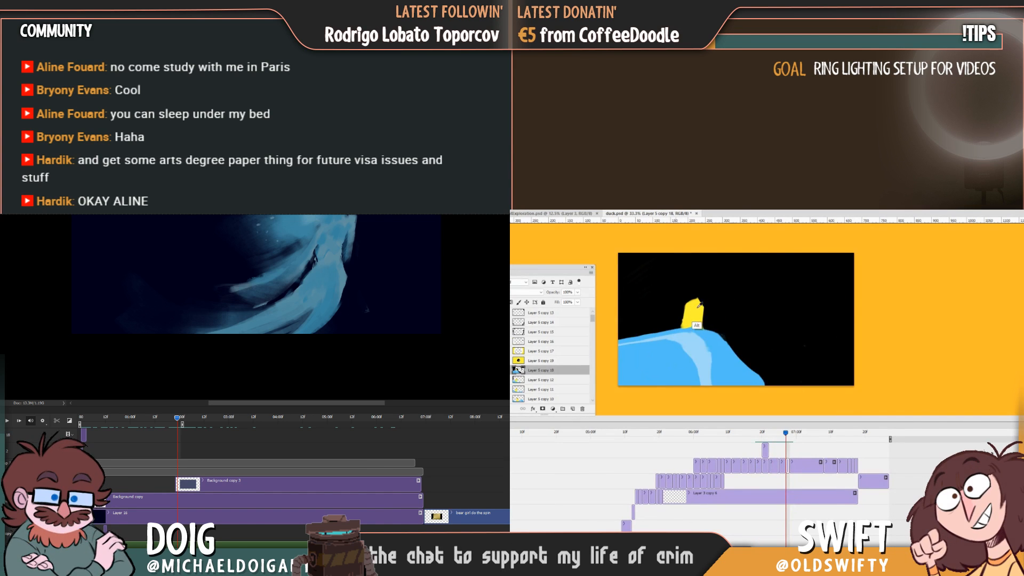
mouse_move(675, 320)
left_mouse_down()
mouse_move(653, 323)
mouse_move(680, 319)
left_mouse_up()
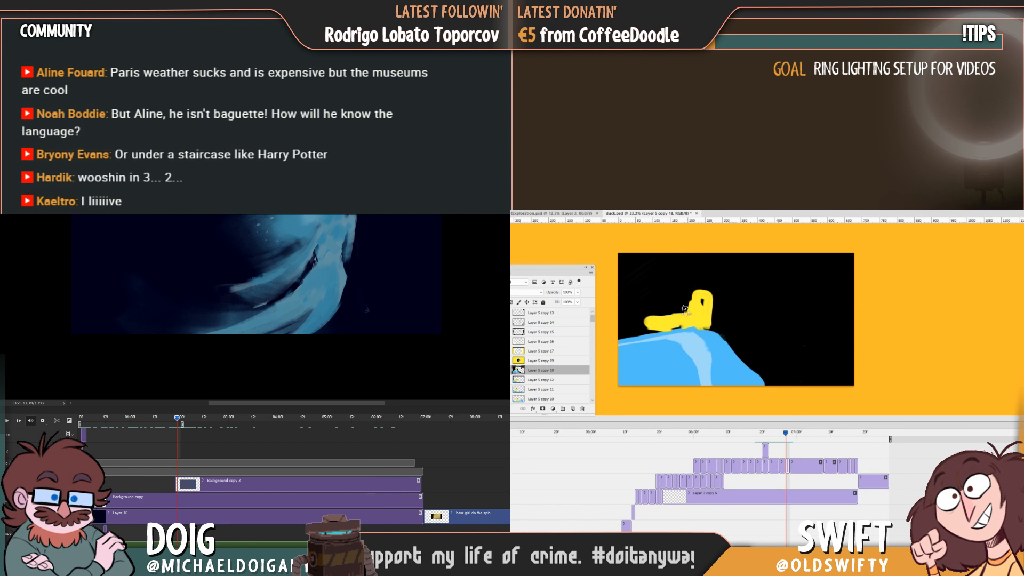
mouse_move(782, 438)
left_mouse_down()
mouse_move(735, 439)
mouse_move(786, 440)
left_mouse_up()
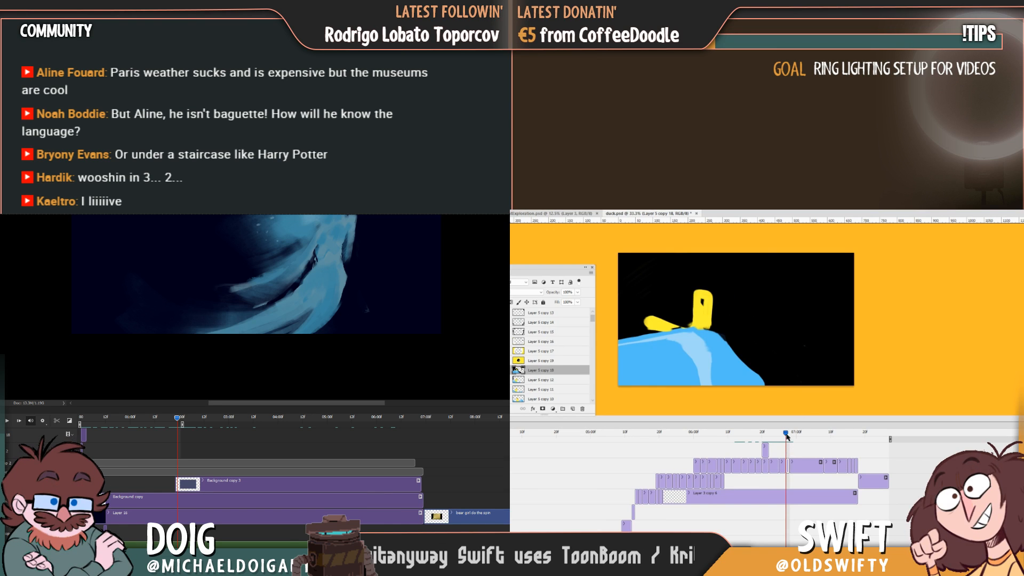
left_click_drag(786, 437, 787, 438)
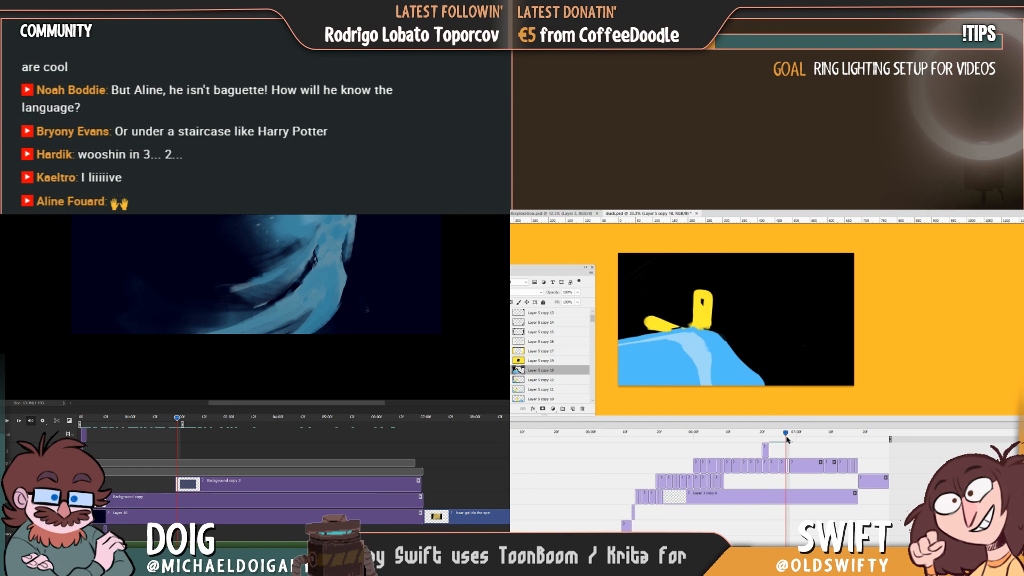
left_click(660, 322, "alt")
mouse_move(655, 318)
left_mouse_down()
mouse_move(674, 321)
mouse_move(647, 328)
mouse_move(656, 329)
left_mouse_up()
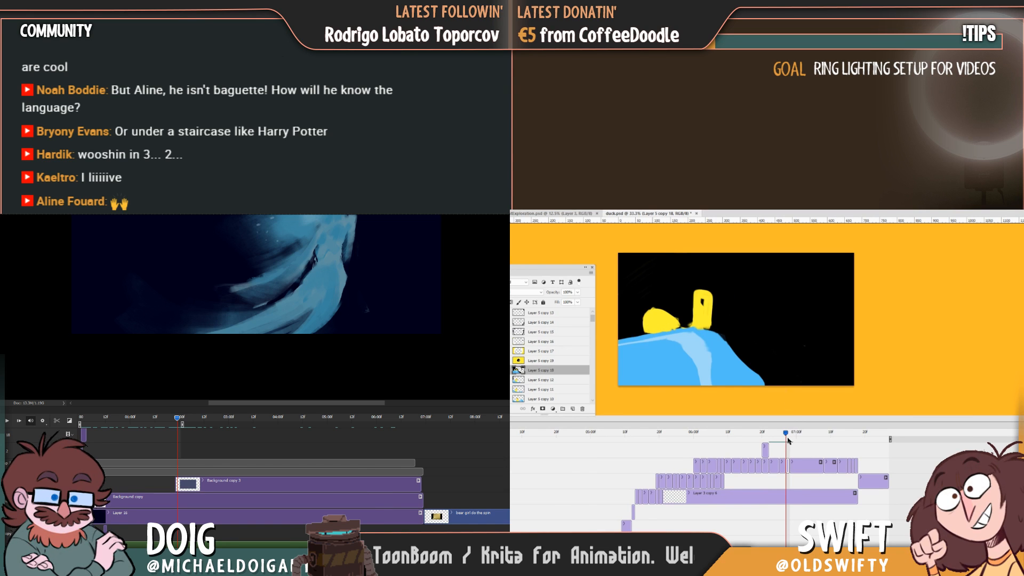
Fill the hole in the duck's head and taper its neck and tail, comparing with the preceding duck frame.
mouse_move(788, 440)
left_mouse_down()
mouse_move(732, 445)
mouse_move(787, 450)
left_mouse_up()
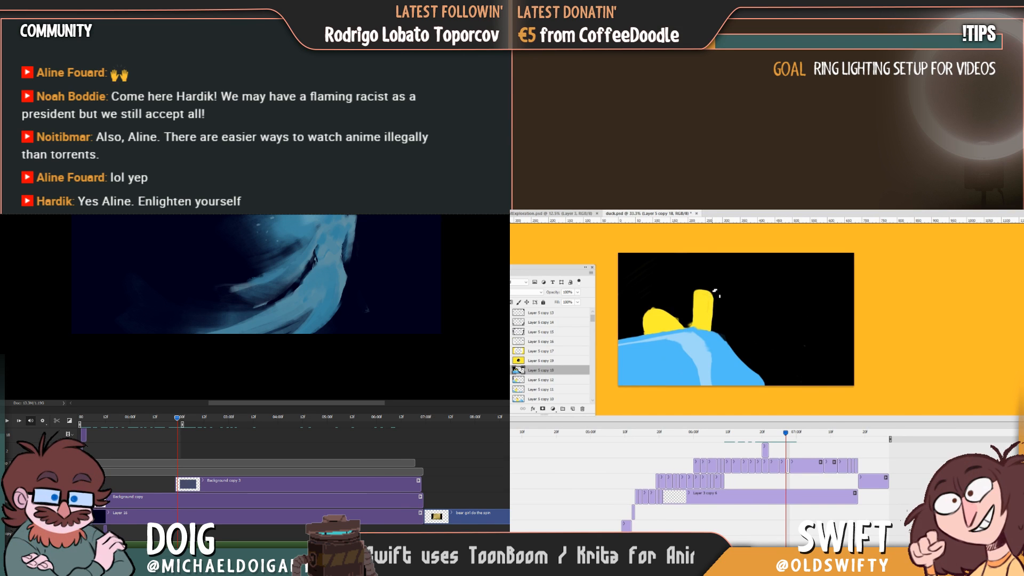
key("Left")
key("Right")
key("Left")
key("Right")
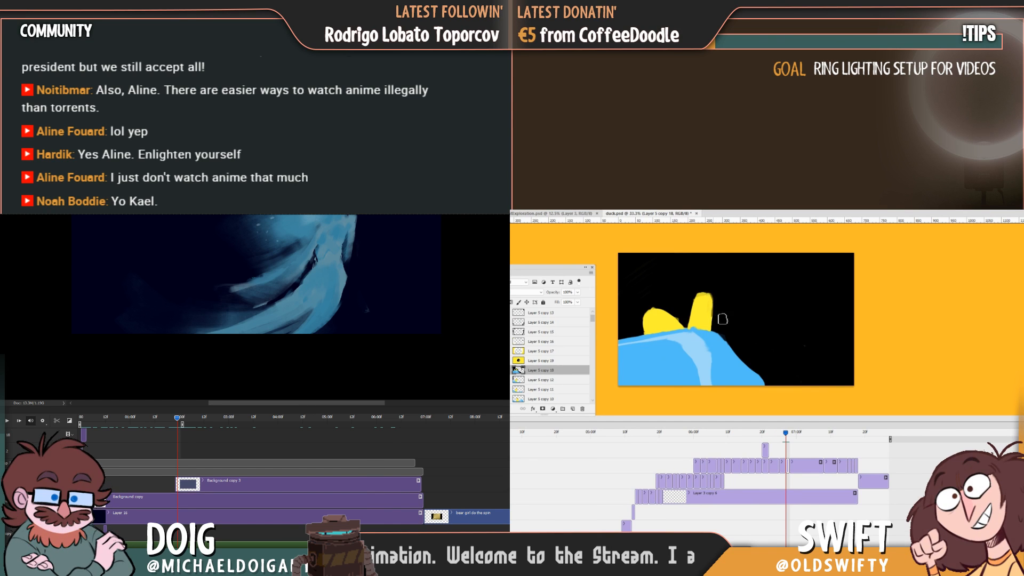
Flip between the new wave frame and the preceding duck frame to compare the head's shape and position.
key("Left")
key("Right")
key("Left")
key("Right")
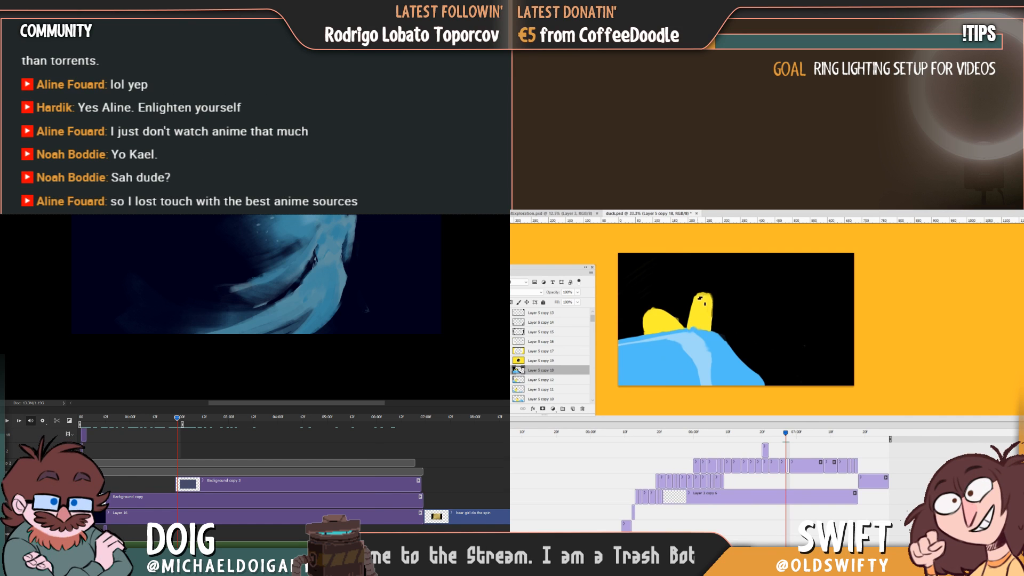
key("Left")
key("Right")
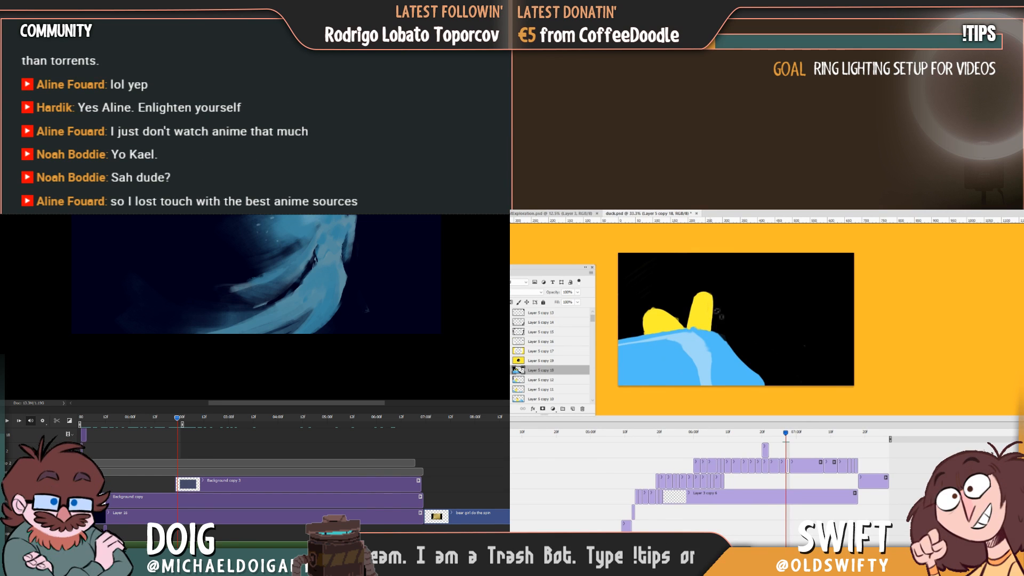
Search the installed programs for "rea" and launch the matching x64 application.
key("super")
key("Left")
key("Right")
key("Left")
key("Right")
type("rea")
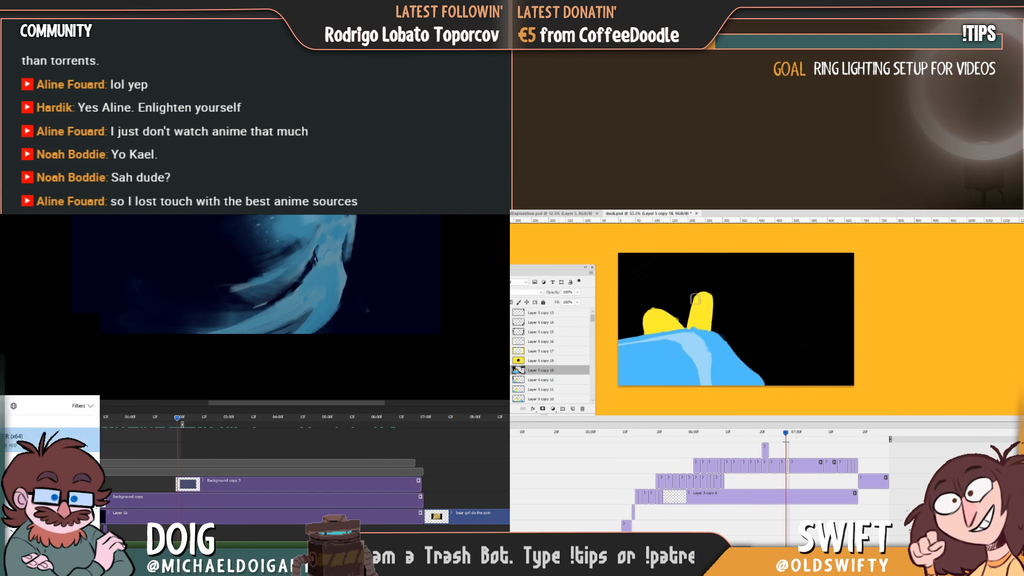
type("st")
key("Return")
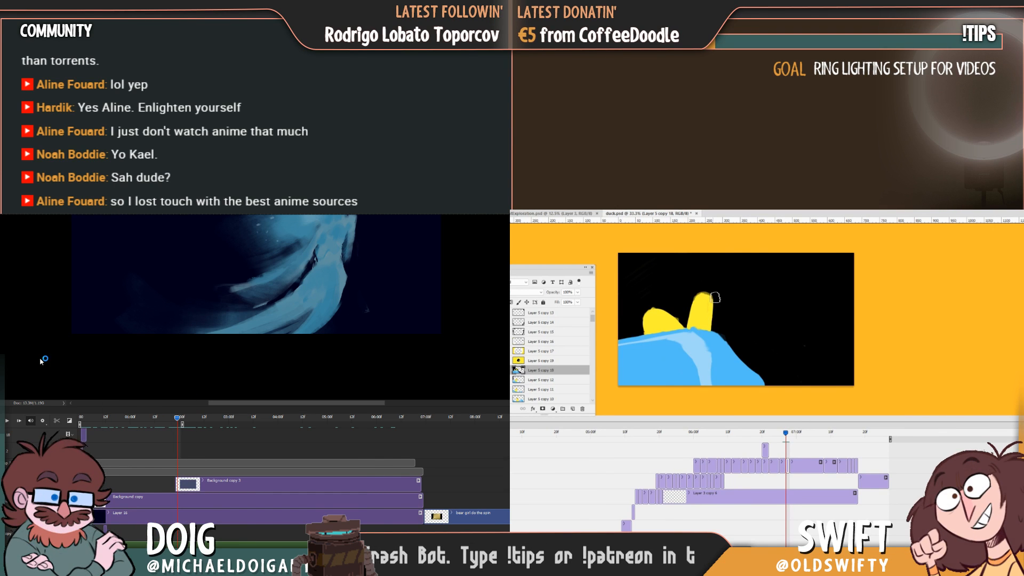
Paint a small open orange beak on the right edge of the duck's head, matching it to the preceding frame.
key("Left")
key("Right")
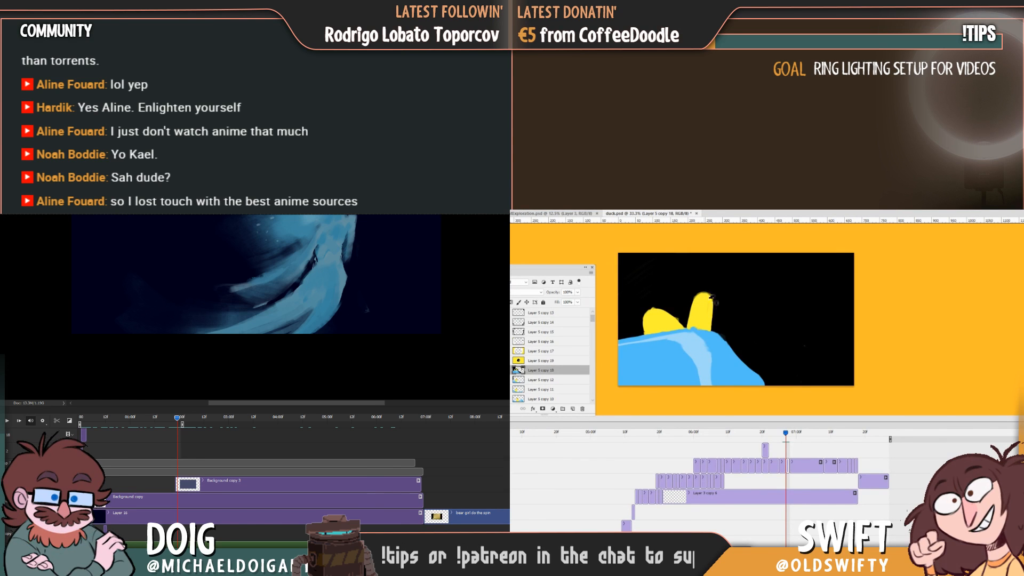
key("Left")
key("Right")
key("Left")
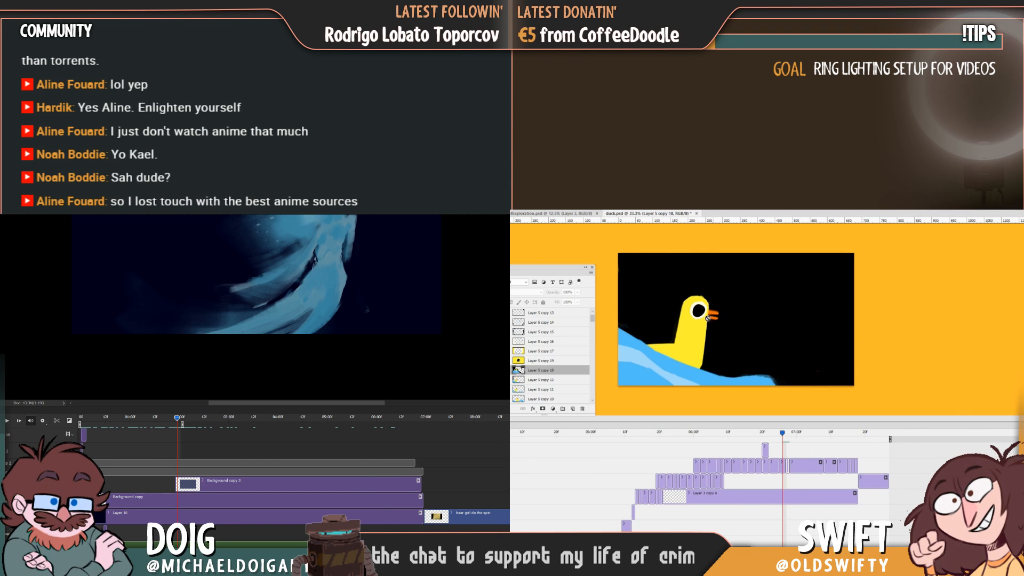
key("Right")
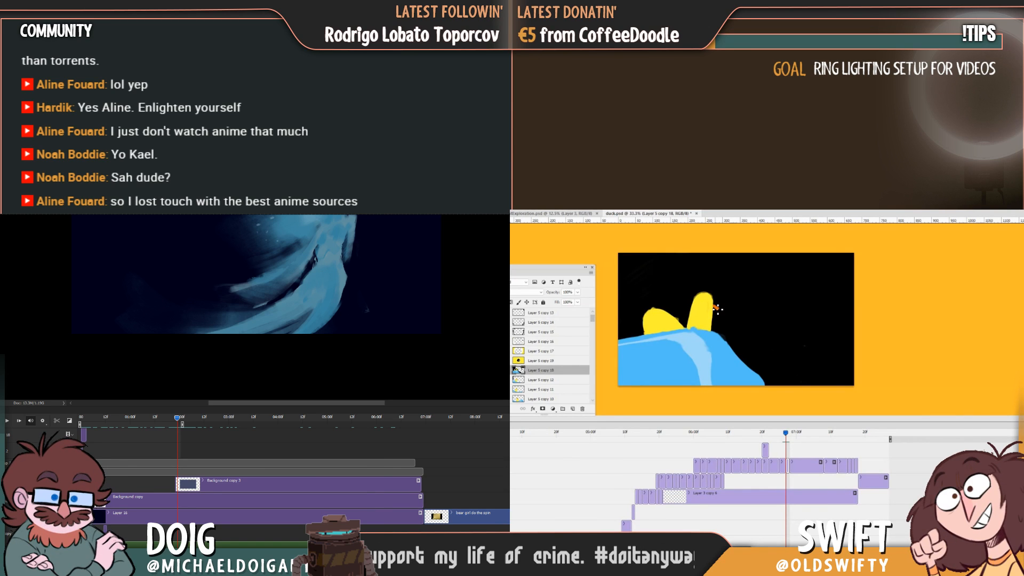
key("Left")
key("Right")
key("Left")
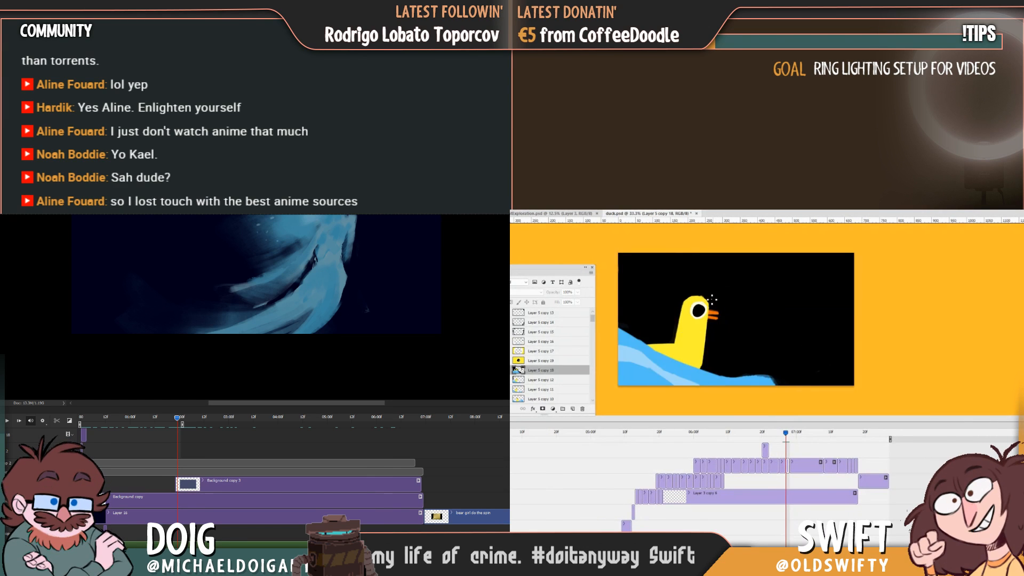
key("Right")
key("Left")
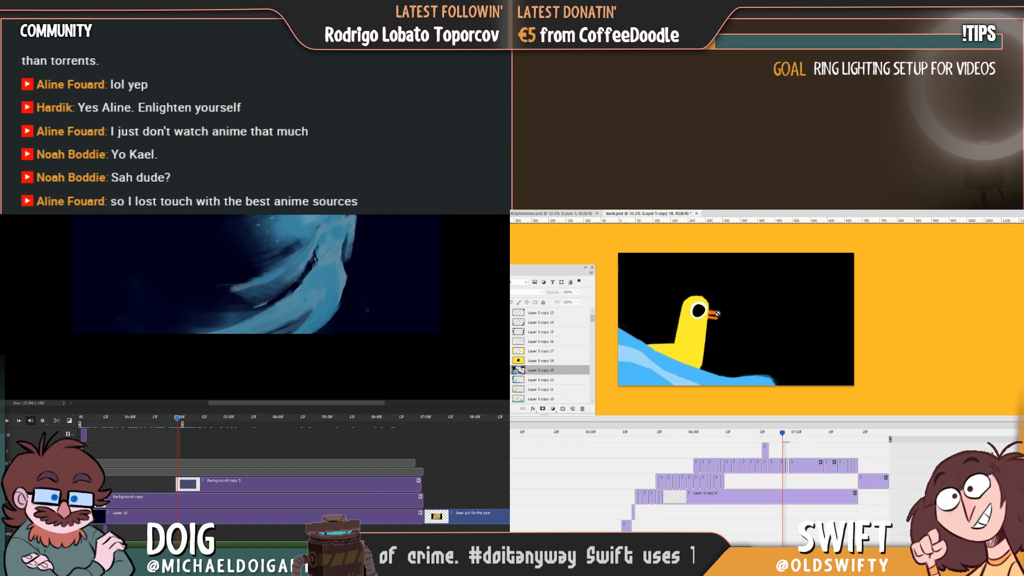
key("Right")
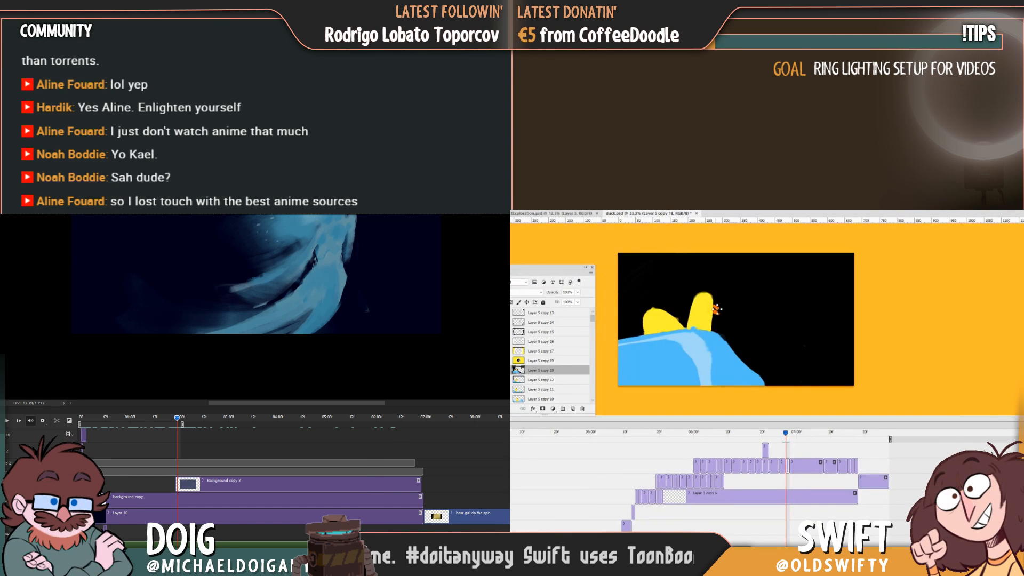
Paint the white of the duck's eye along the head's right edge, just above the beak.
key("Left")
key("Right")
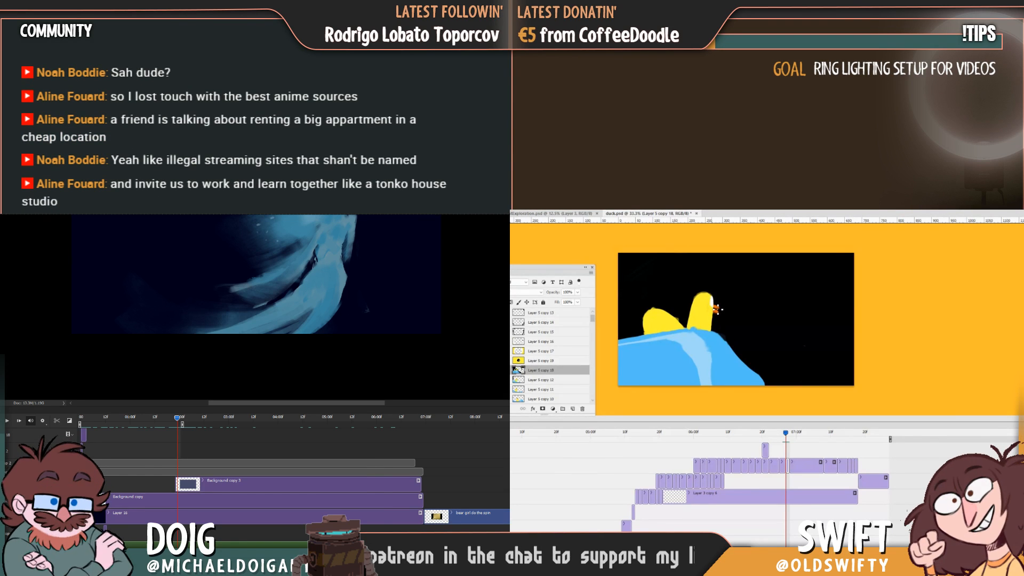
key("Left")
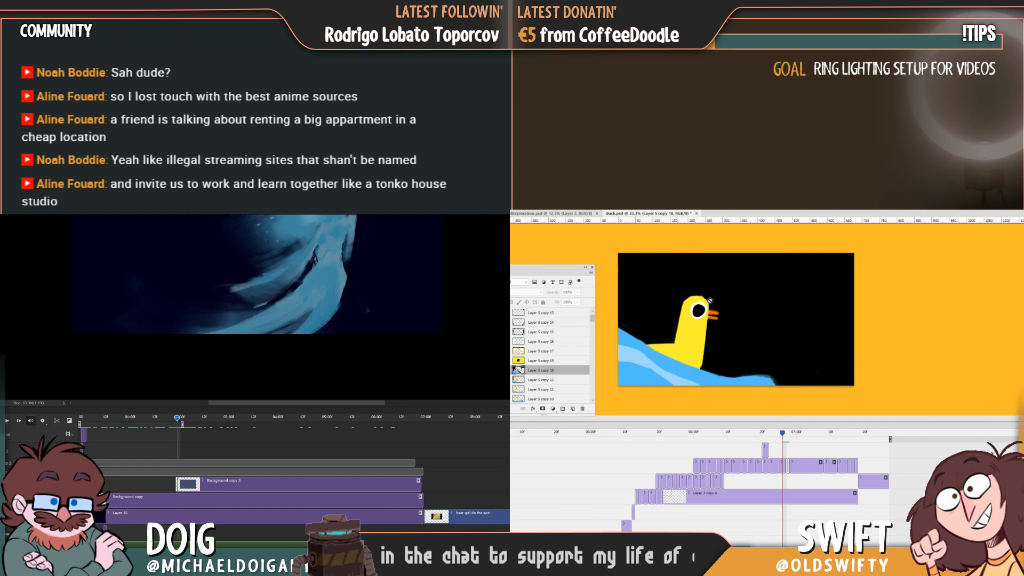
key("Right")
left_click(709, 301)
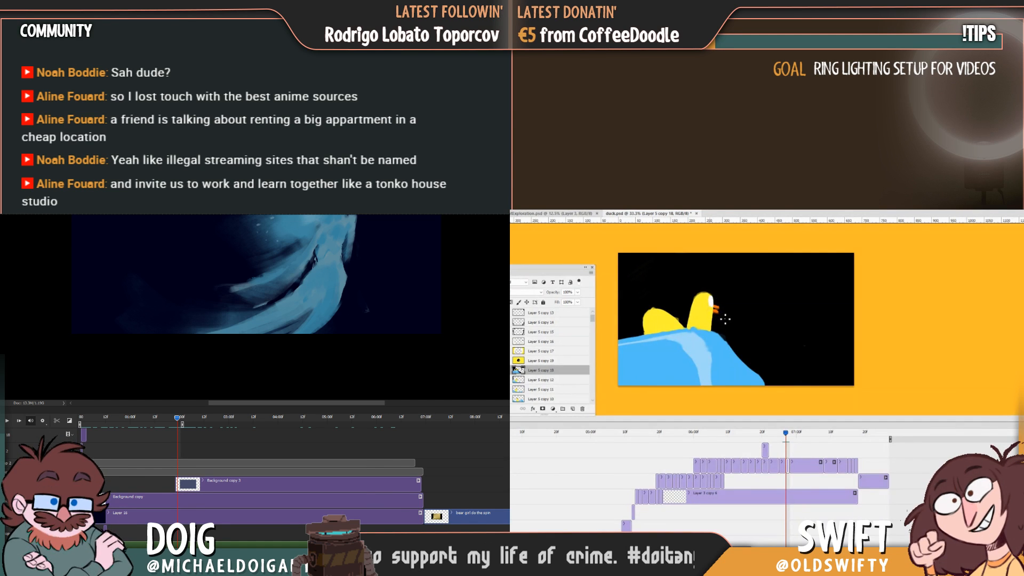
left_click(709, 306, "alt")
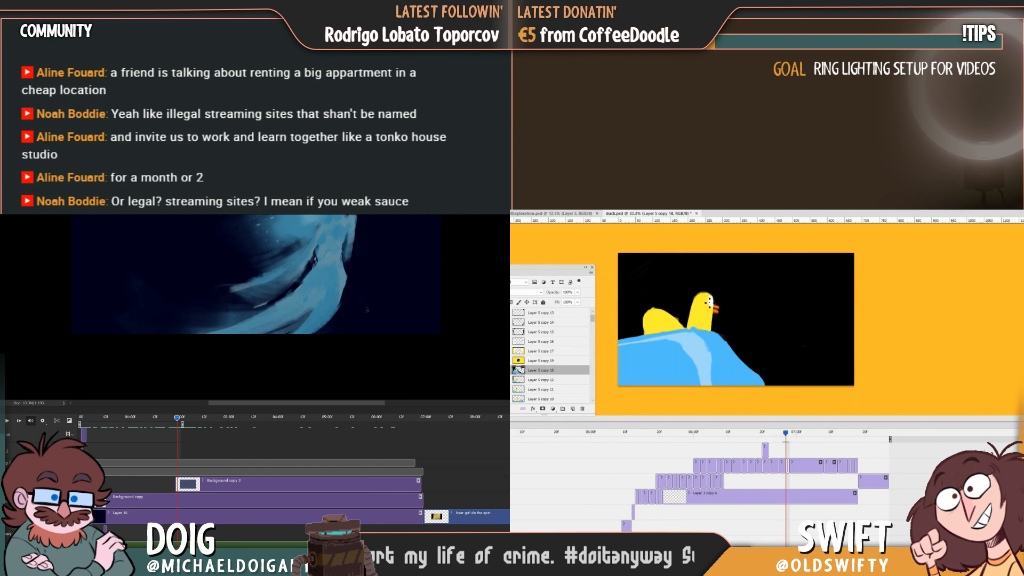
left_click_drag(709, 297, 710, 306)
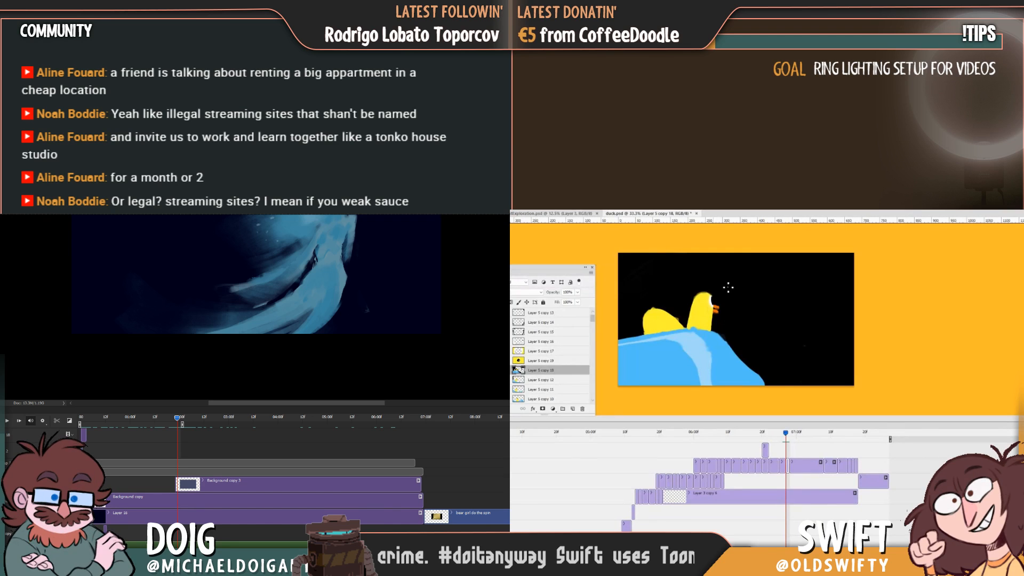
Add a black pupil to the right side of the duck's white eye and refine its edge.
key("Left")
key("Right")
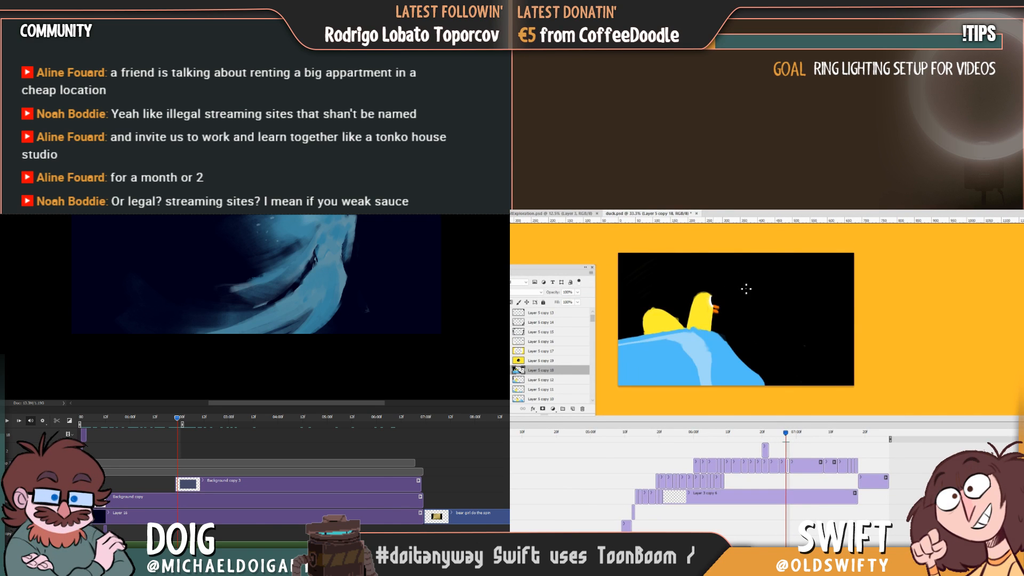
key("Left")
key("Right")
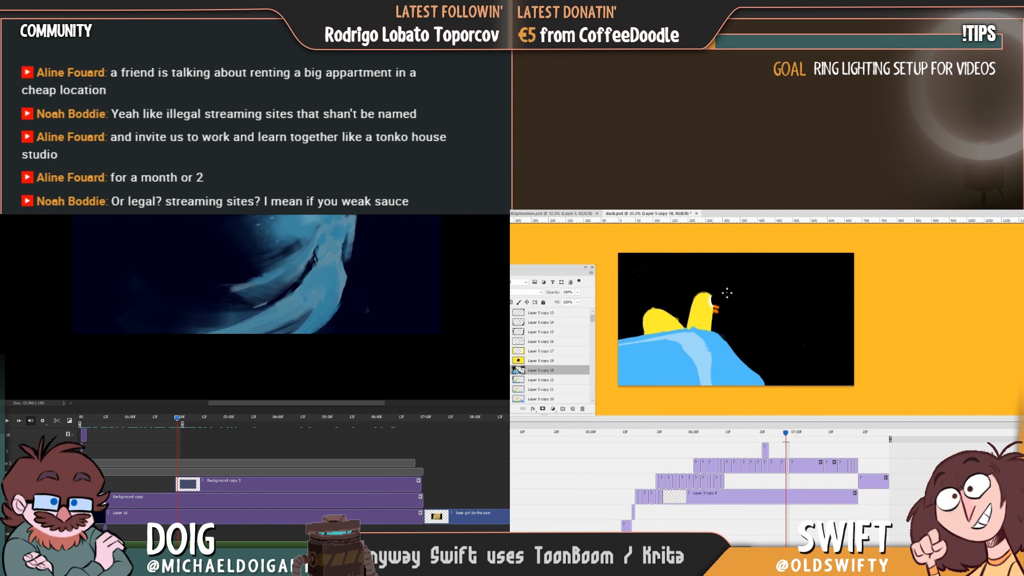
left_click(710, 302, "alt")
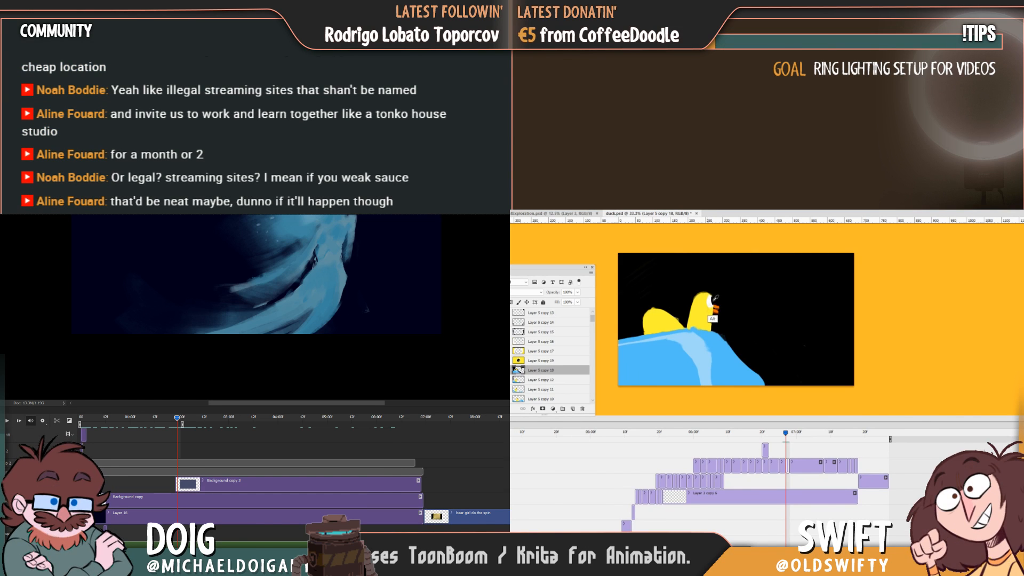
left_click_drag(711, 306, 715, 301)
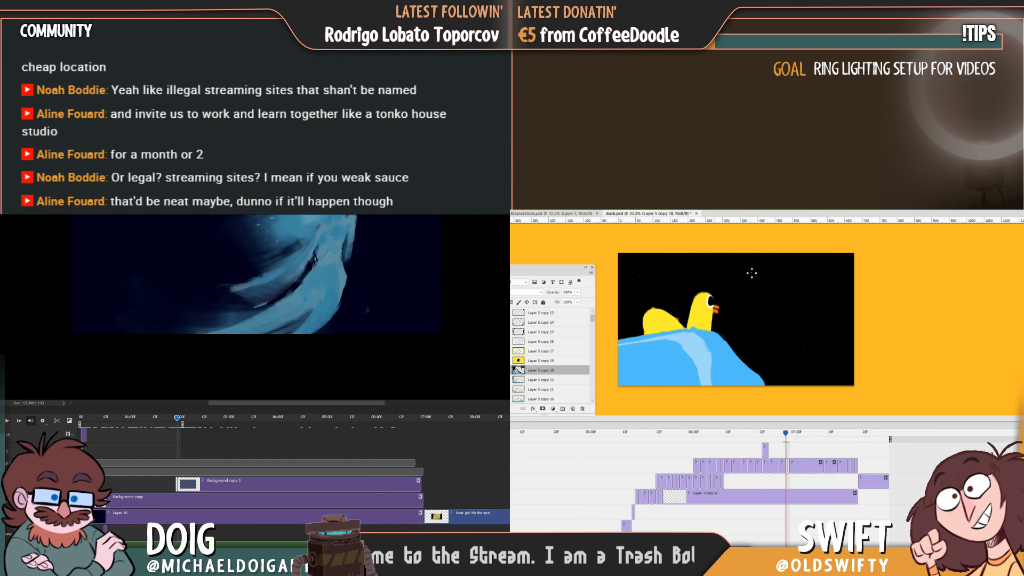
key("Left")
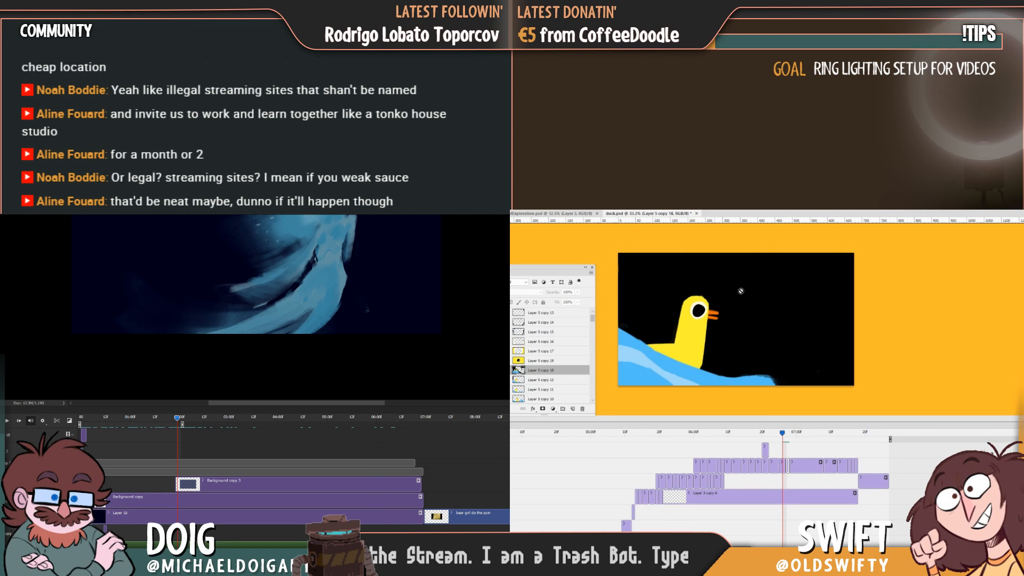
key("Right")
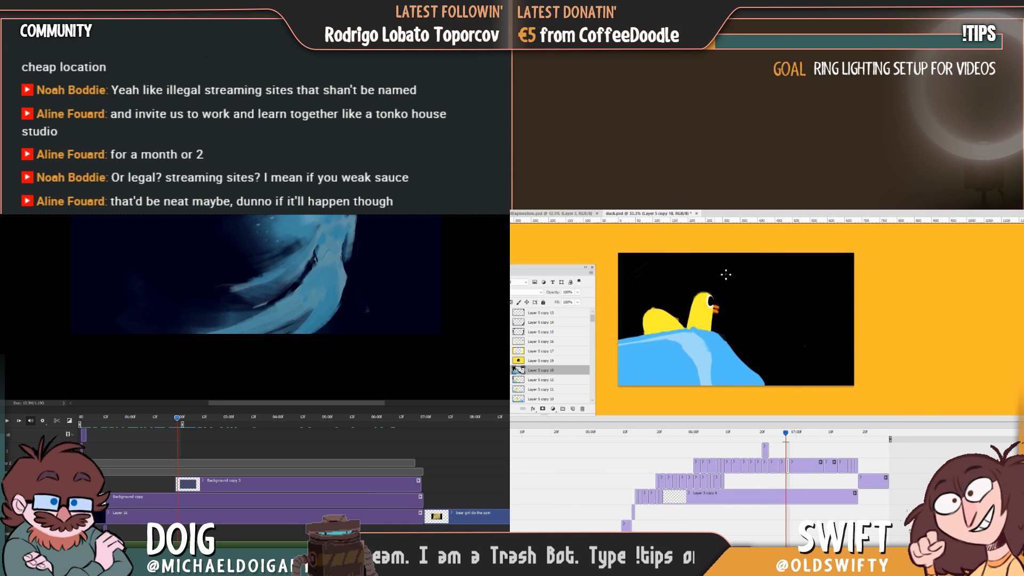
left_click(713, 299, "alt")
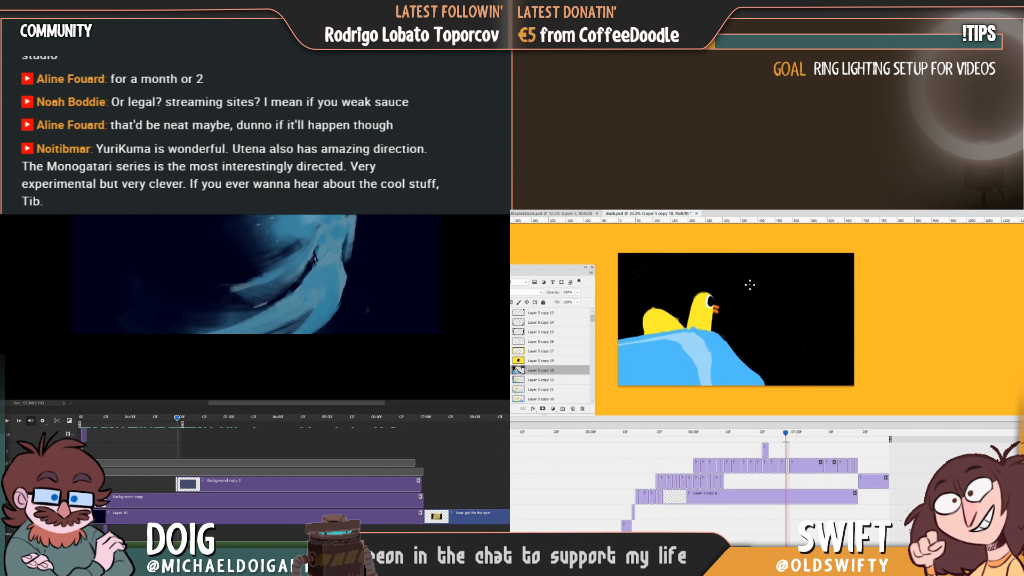
Step through the neighbouring frames to check how the finished duck head moves from the preceding pose.
key("Left")
key("Right")
mouse_move(785, 436)
left_mouse_down()
mouse_move(747, 442)
mouse_move(782, 448)
left_mouse_up()
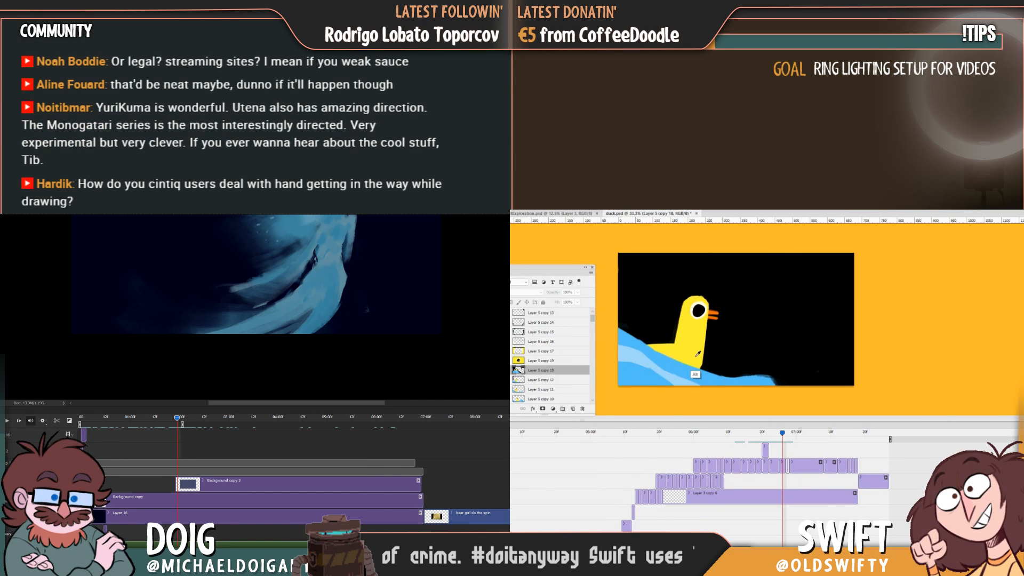
key("Right")
key("Right")
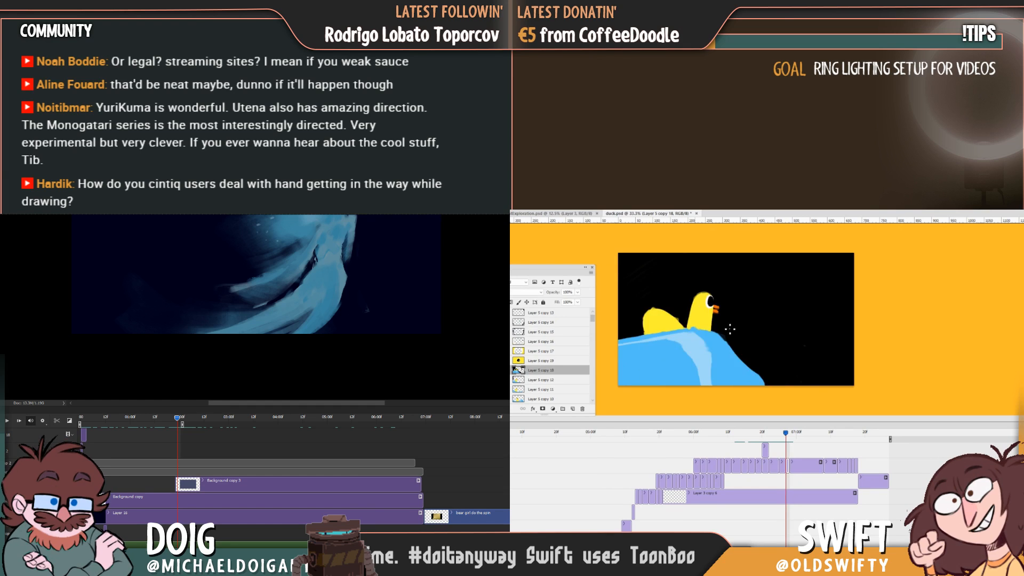
key("Left")
key("Left")
key("Right")
Dab a small yellow speck right of the wave and trim the tail hump's left side to a sharper corner.
left_click(787, 350)
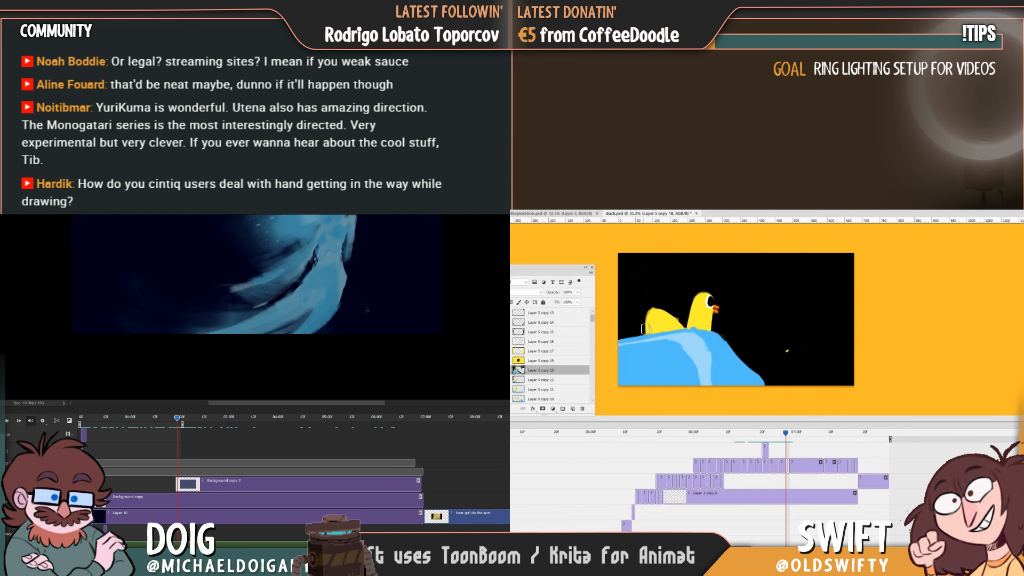
key("Left")
key("Right")
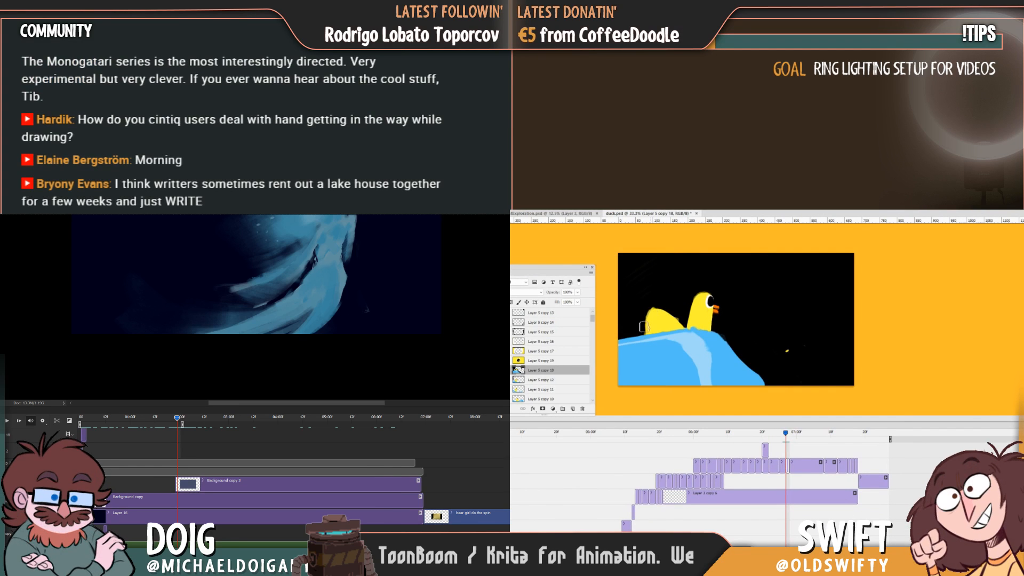
key("Left")
key("Right")
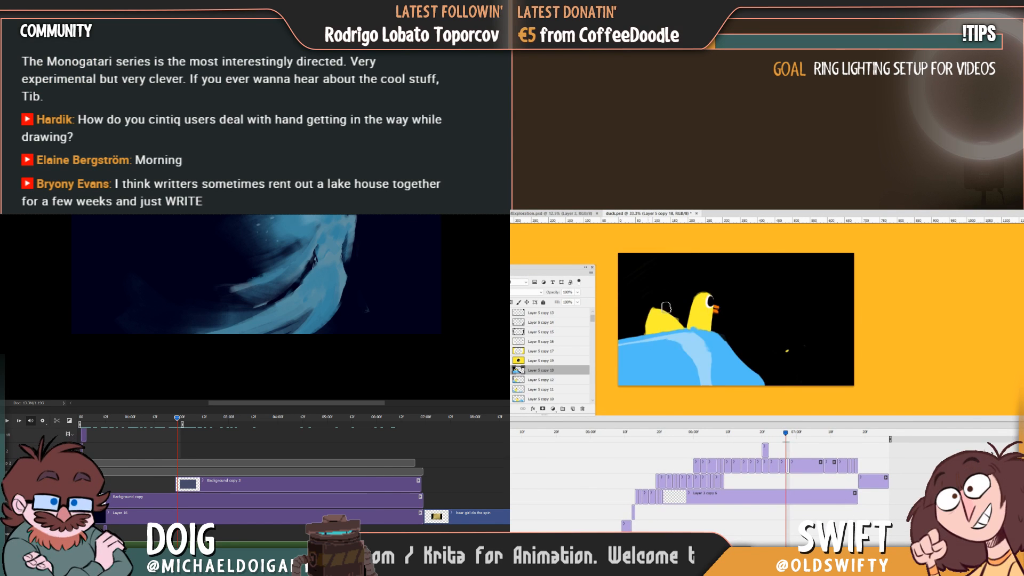
key("Left")
key("Right")
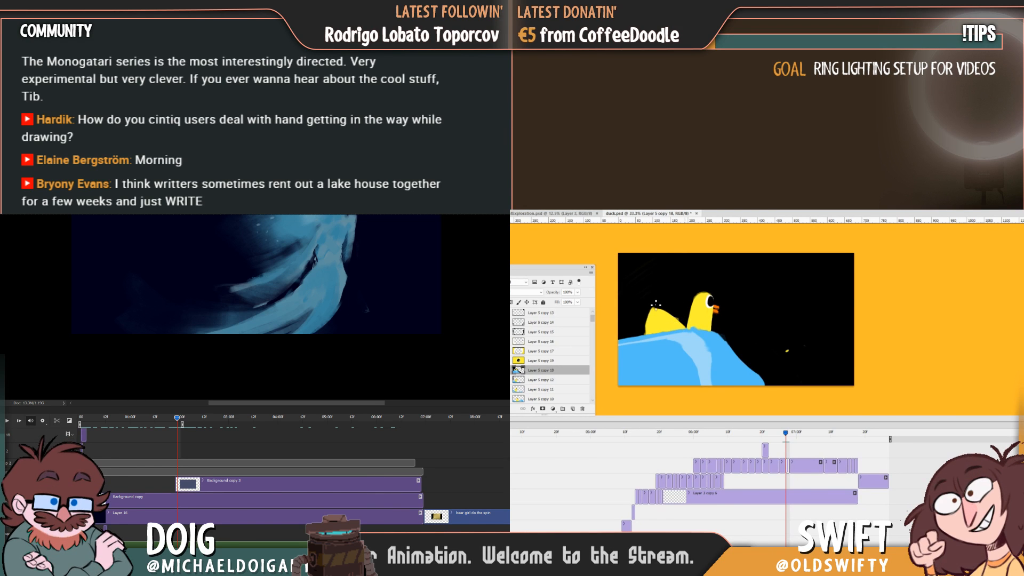
key("Left")
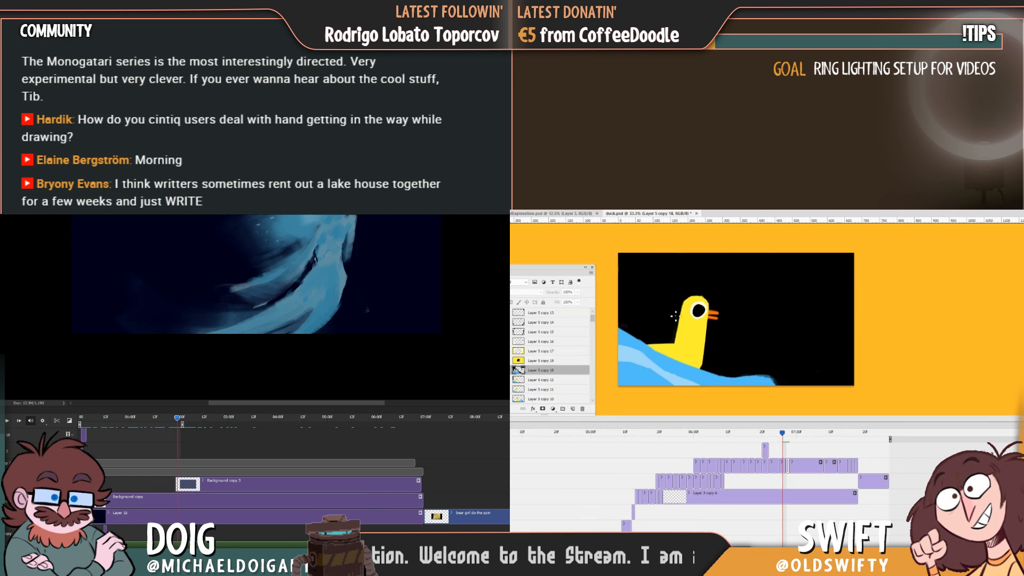
key("Right")
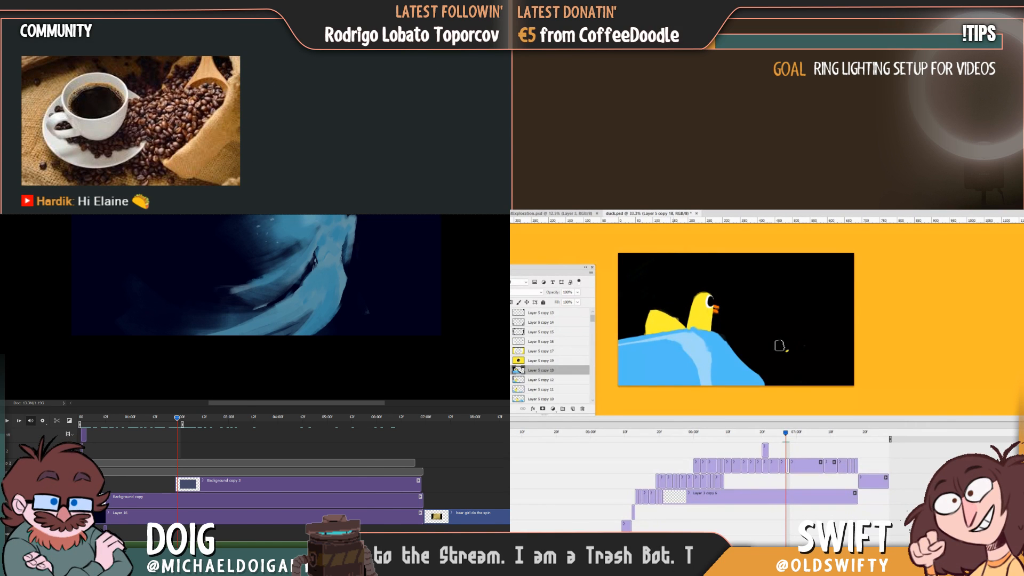
key("Left")
key("Right")
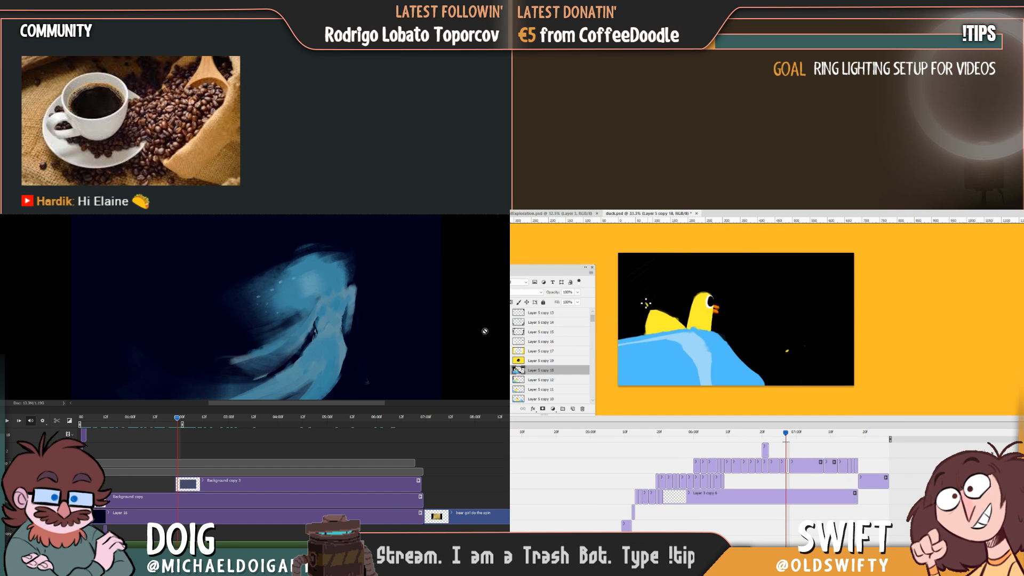
Paint a small detached yellow drop just above the tail's upper-left corner, checking it against the preceding frame.
left_click_drag(640, 300, 649, 311)
key("Left")
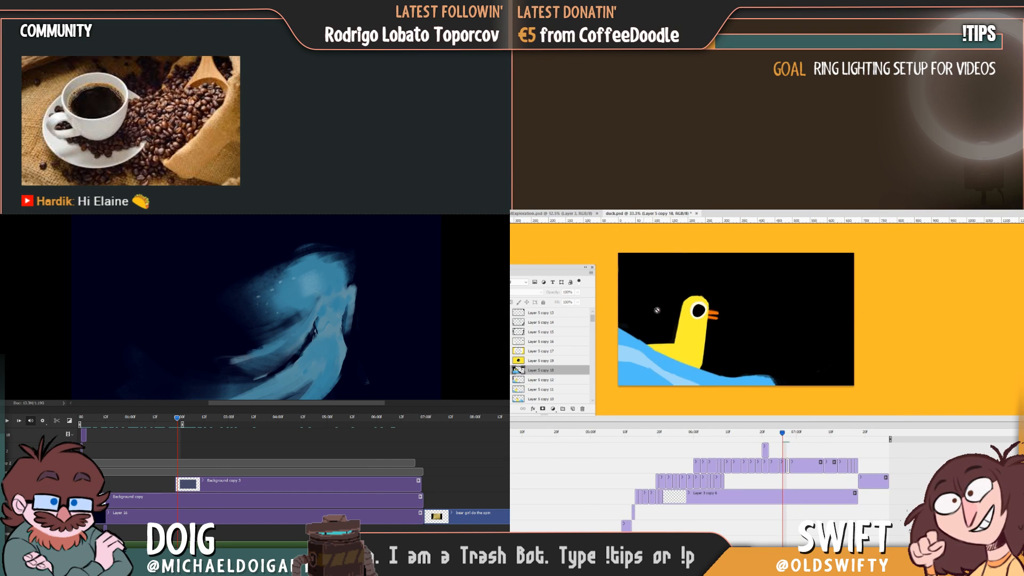
key("Right")
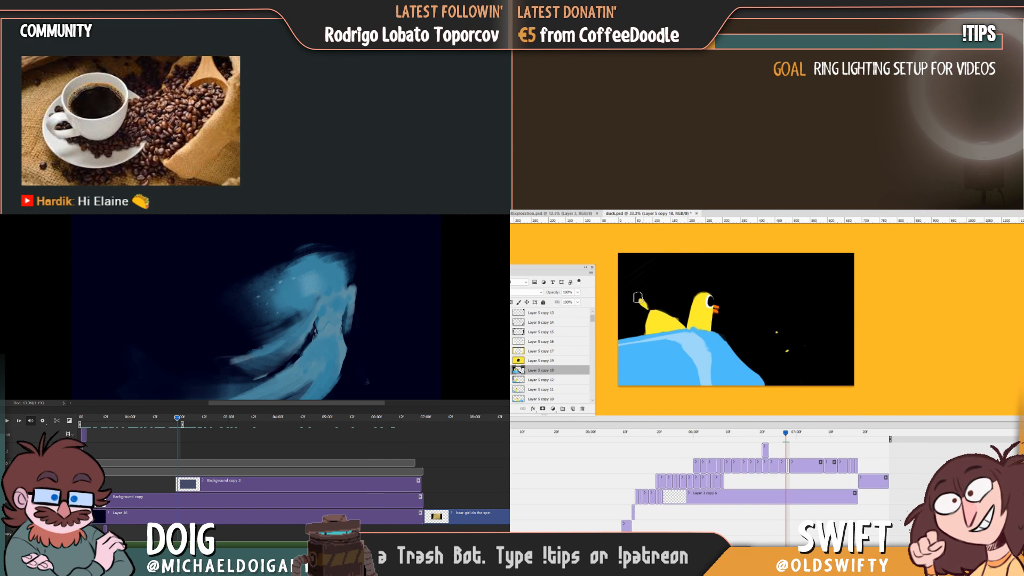
key("Left")
key("Right")
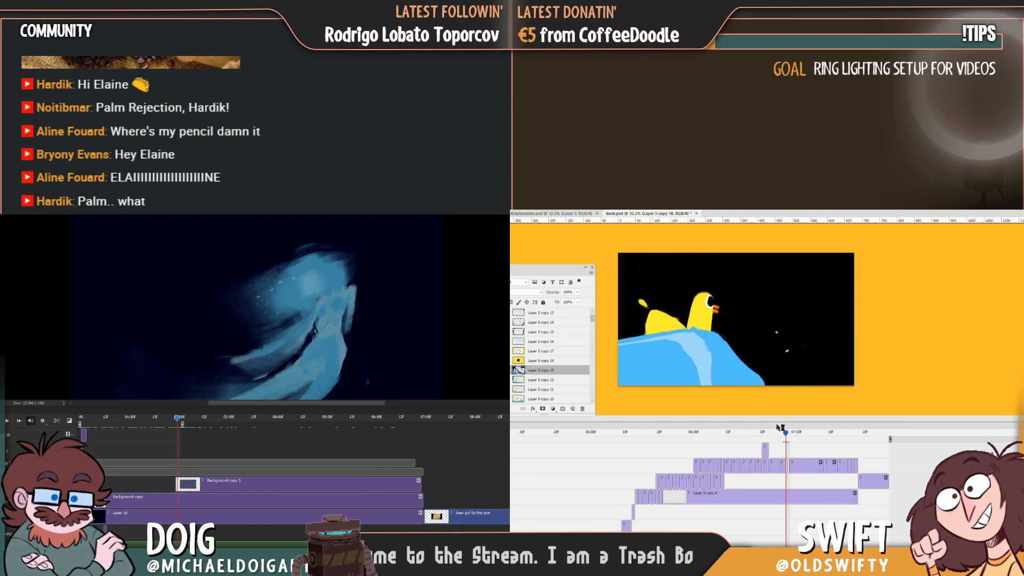
left_click_drag(785, 432, 785, 432)
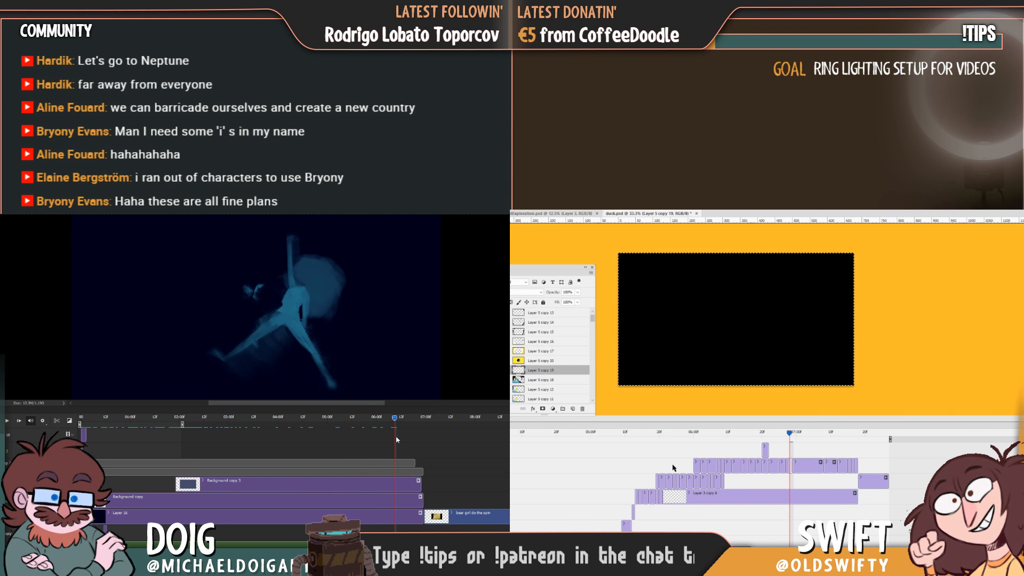
Compare the blank frame after the duck in-between with the preceding duck frames and sample the wave's blue.
left_click_drag(410, 438, 381, 443)
mouse_move(788, 452)
left_mouse_down()
mouse_move(766, 460)
mouse_move(799, 457)
left_mouse_up()
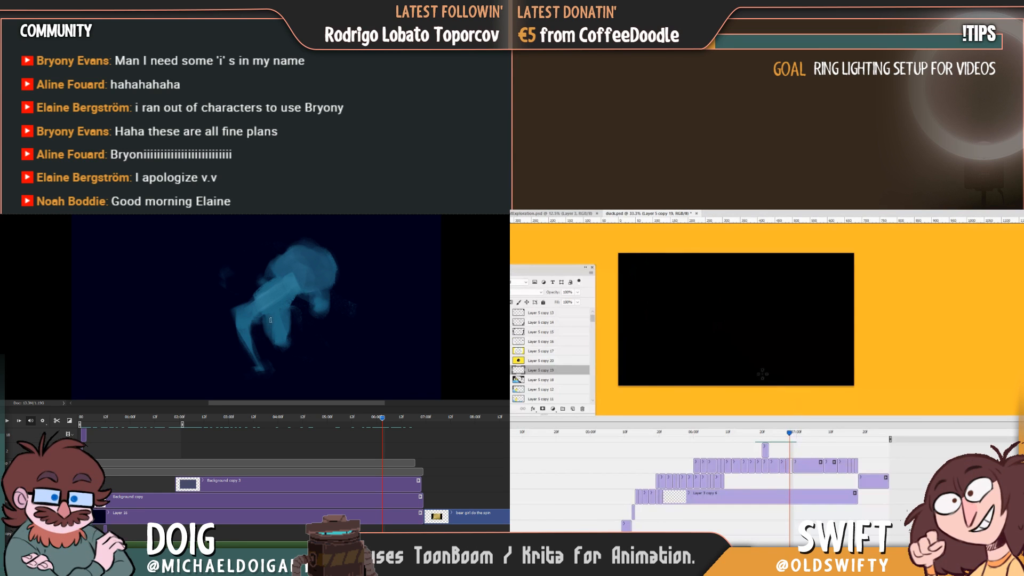
key("Right")
key("Left")
key("Left")
key("Left")
key("Left")
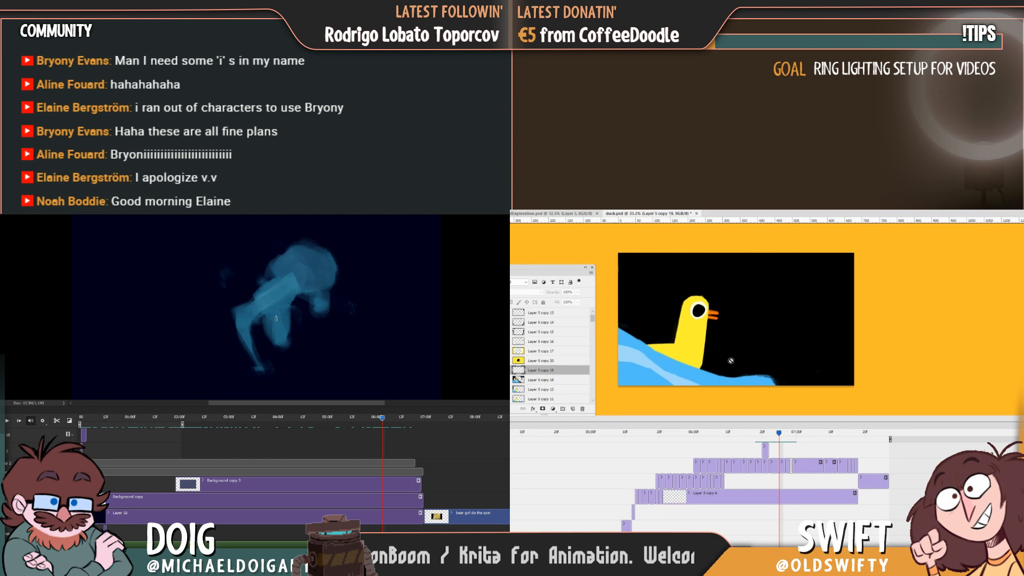
key("Right")
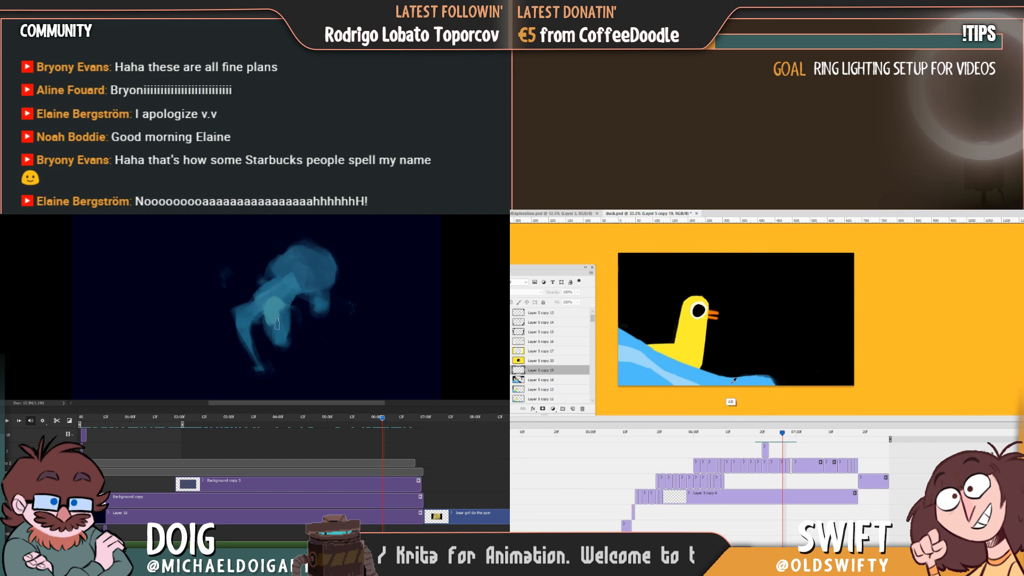
key("Right")
key("Right")
key("Left")
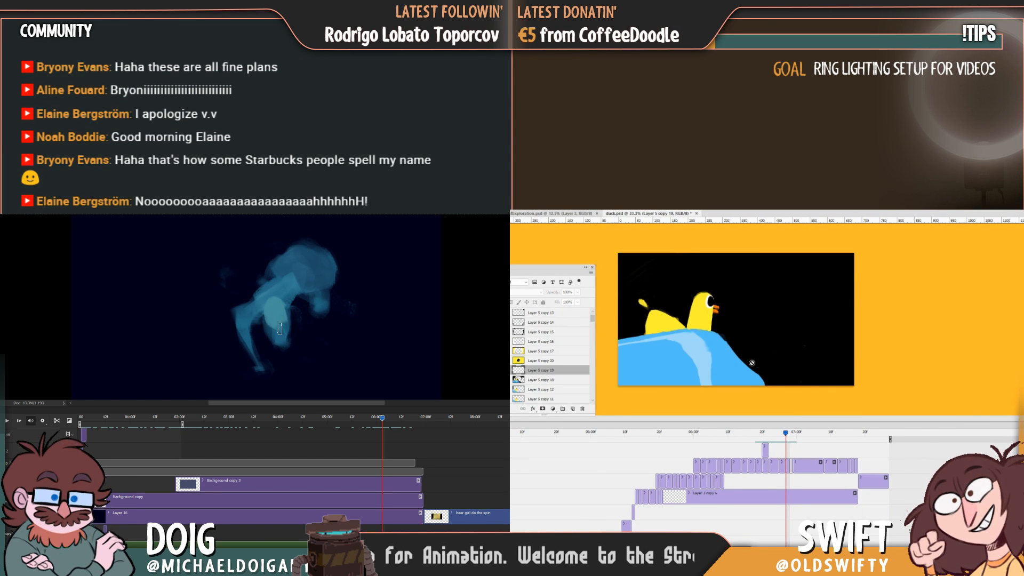
key("Right")
Paint a thin, shallow blue arc across the middle of the blank frame, checking it against the preceding frame.
left_click_drag(751, 327, 781, 327)
left_click_drag(721, 329, 803, 332)
left_click_drag(735, 330, 695, 335)
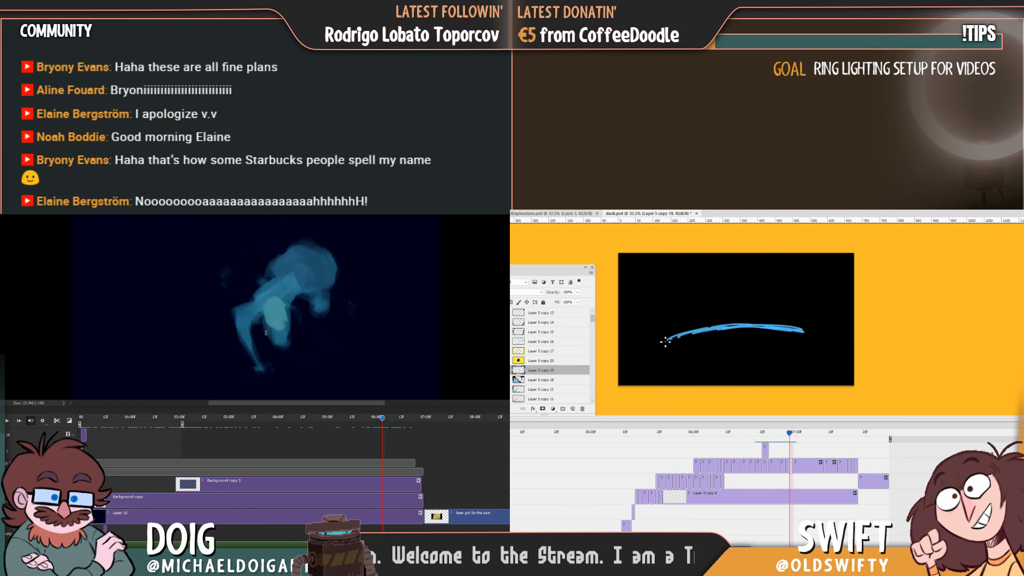
key("Left")
key("Right")
key("Left")
key("Right")
Extend the blue arc towards both sides of the frame and give each end a short downward hook.
left_click_drag(634, 345, 786, 326)
key("Left")
key("Right")
key("Left")
key("Right")
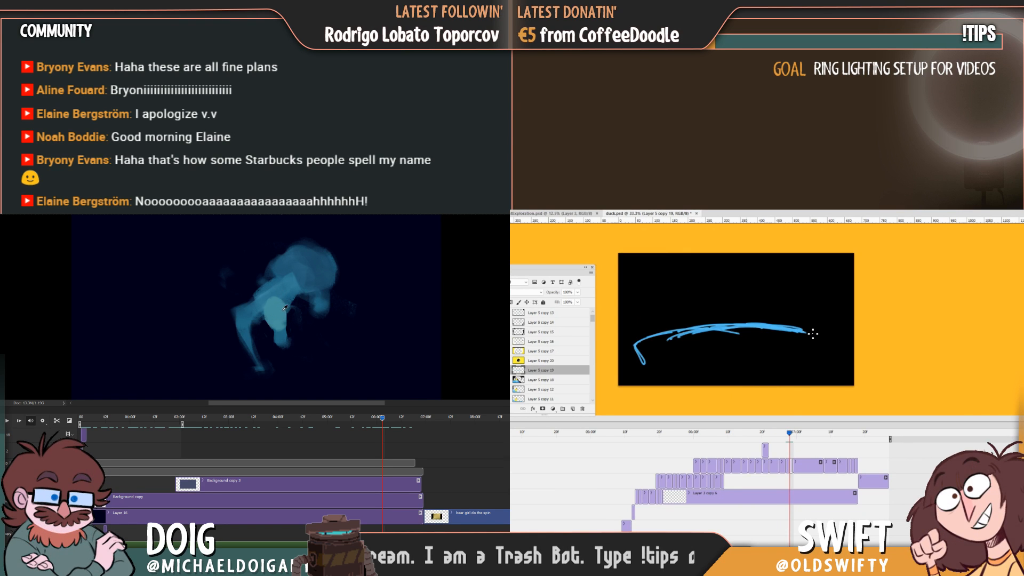
key("Left")
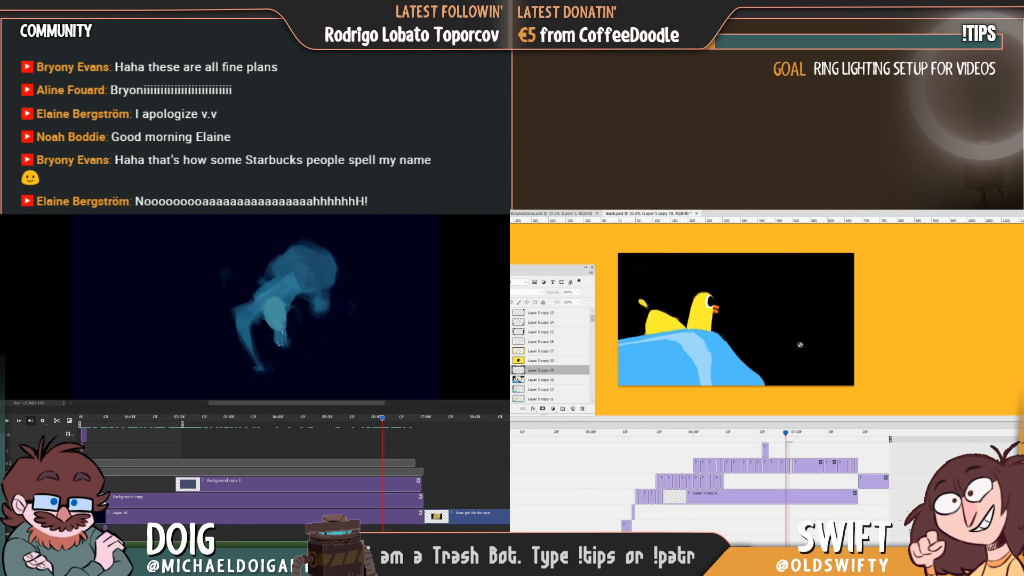
key("Right")
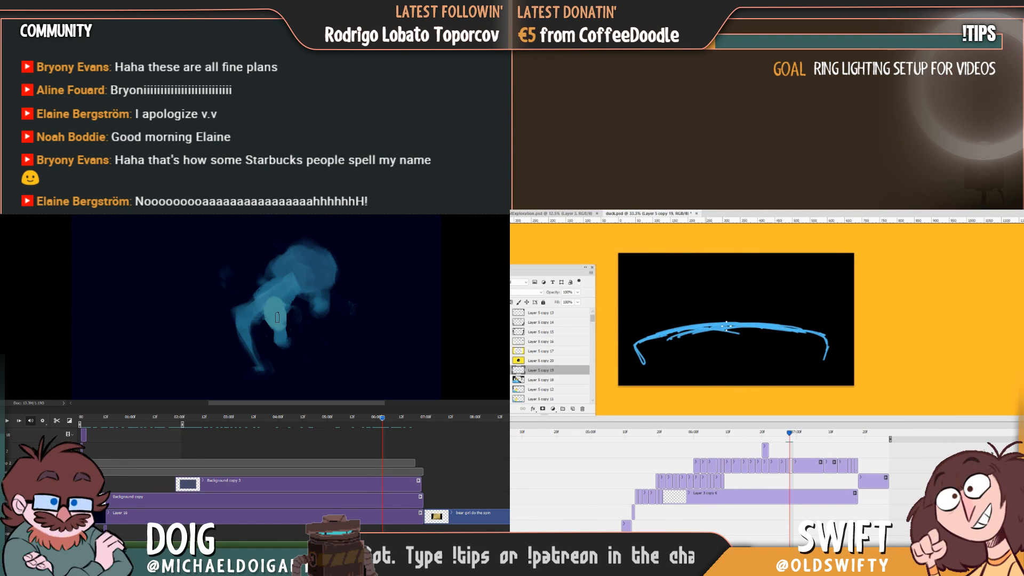
Fill the left and middle of the wave beneath the arc with solid blue down to the frame's lower edge.
key("Left")
key("Right")
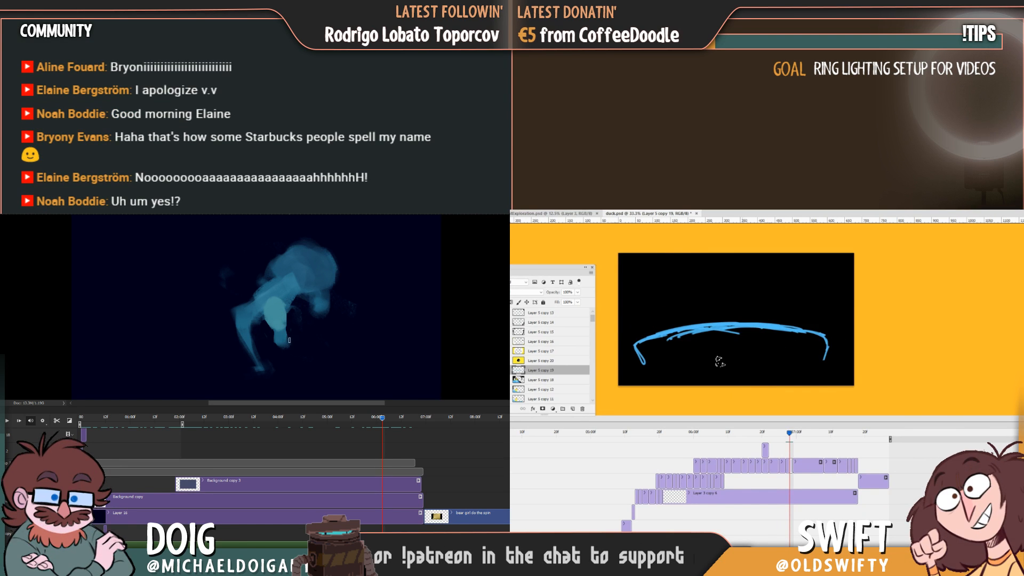
key("Left")
key("Right")
key("Left")
key("Right")
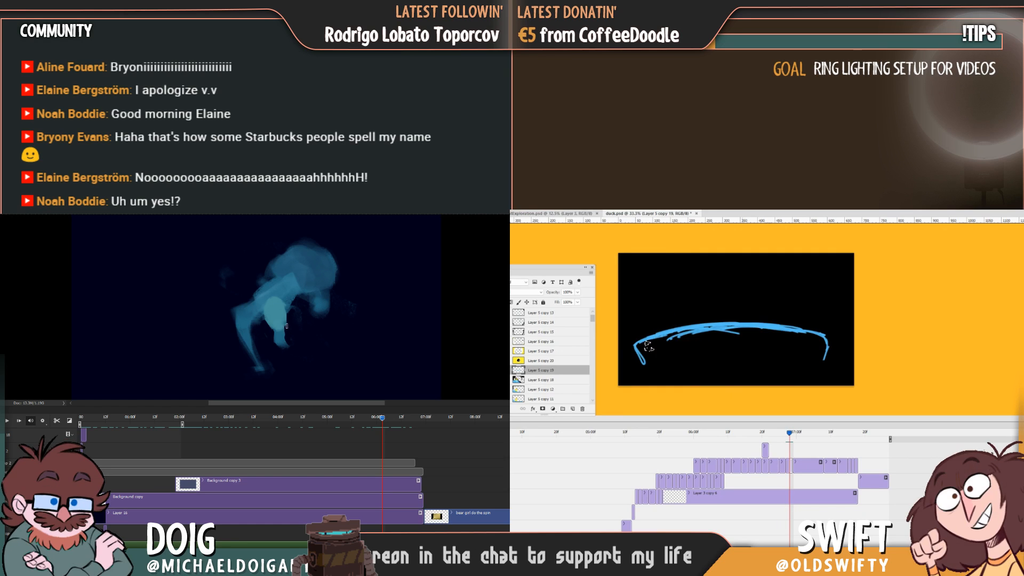
mouse_move(647, 346)
left_mouse_down()
mouse_move(647, 386)
mouse_move(656, 370)
mouse_move(664, 390)
mouse_move(685, 338)
mouse_move(663, 341)
mouse_move(729, 331)
mouse_move(678, 348)
mouse_move(712, 344)
mouse_move(677, 372)
mouse_move(699, 368)
mouse_move(690, 378)
mouse_move(733, 383)
mouse_move(730, 374)
mouse_move(754, 367)
mouse_move(700, 349)
mouse_move(743, 332)
mouse_move(853, 344)
left_mouse_up()
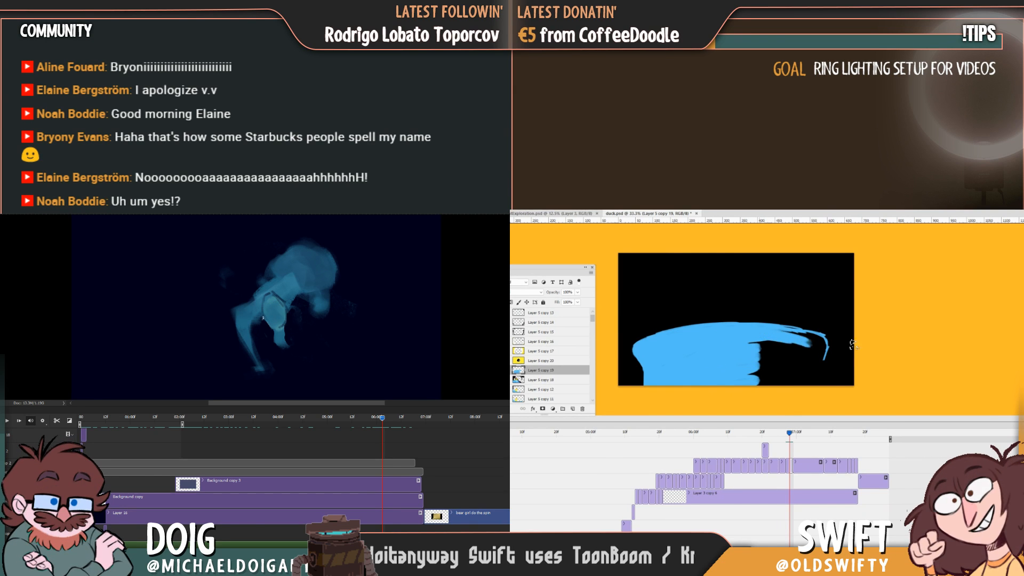
Fill the rest of the wave on the right with solid blue and shape a rounded right shoulder.
key("Left")
key("Right")
mouse_move(758, 341)
left_mouse_down()
mouse_move(765, 387)
mouse_move(813, 347)
mouse_move(806, 380)
mouse_move(823, 346)
mouse_move(759, 334)
mouse_move(750, 366)
mouse_move(793, 382)
mouse_move(849, 354)
mouse_move(799, 343)
mouse_move(822, 340)
mouse_move(726, 328)
mouse_move(852, 349)
mouse_move(813, 343)
mouse_move(843, 348)
mouse_move(831, 345)
mouse_move(819, 389)
mouse_move(837, 352)
left_mouse_up()
key("Left")
key("Right")
key("Left")
key("Right")
key("Right")
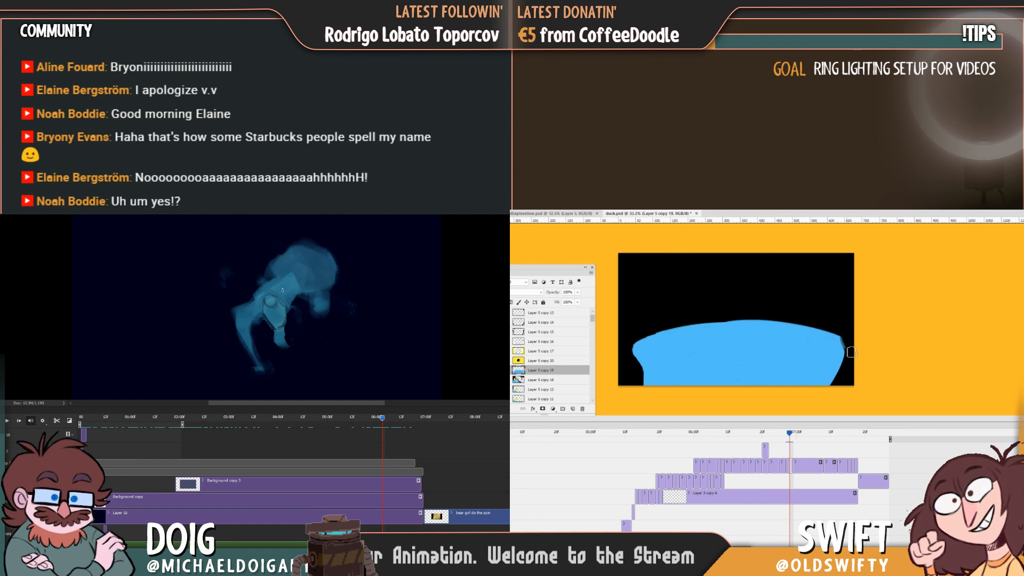
Widen the wave's right side slightly outwards, flipping to the preceding frame to judge the motion.
key("Left")
key("Right")
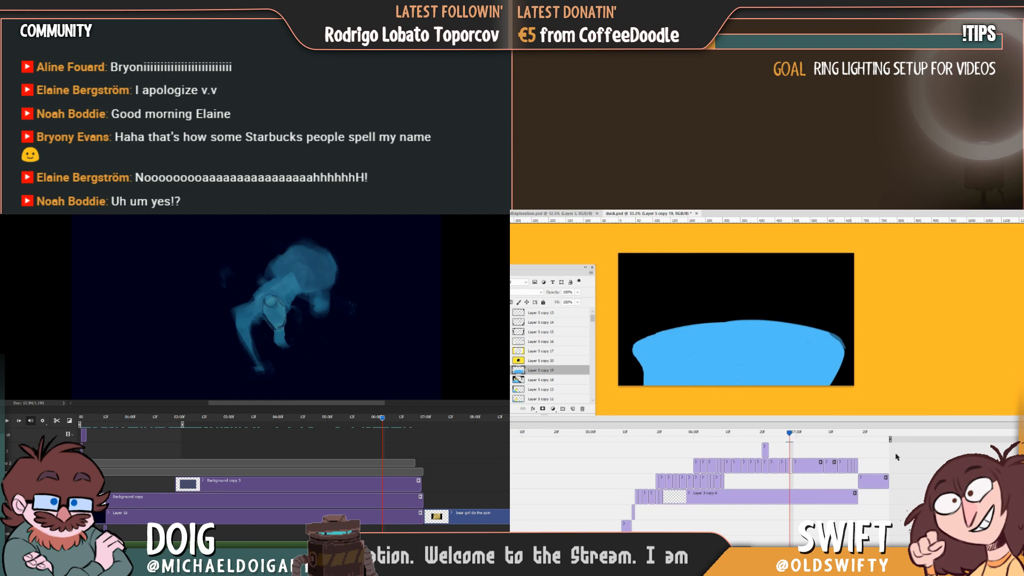
key("Left")
key("Right")
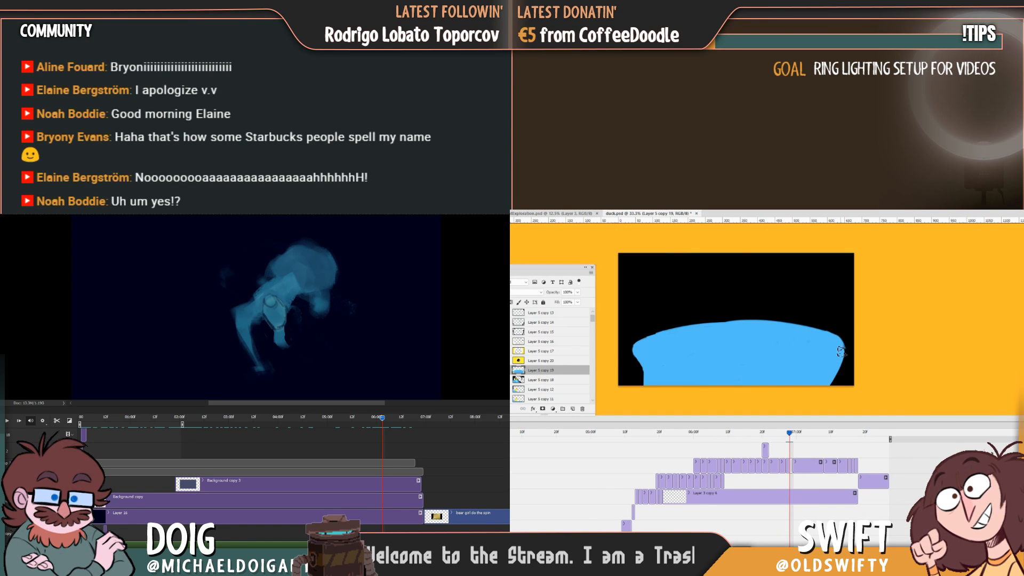
key("Left")
key("Right")
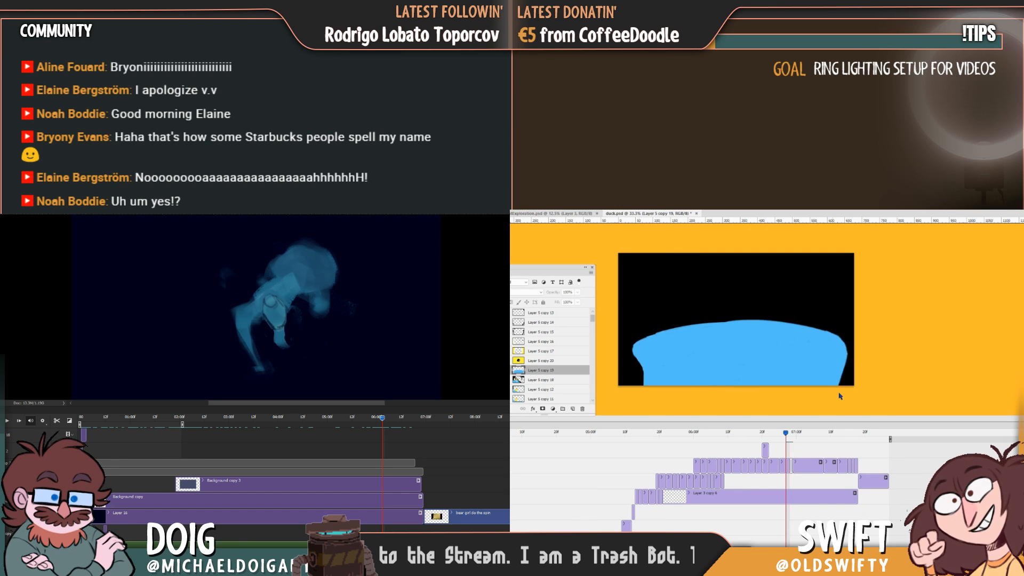
key("Left")
key("Right")
Raise the wave's crest with one long curved blue stroke and compare it with the preceding frame.
left_click_drag(642, 344, 830, 332)
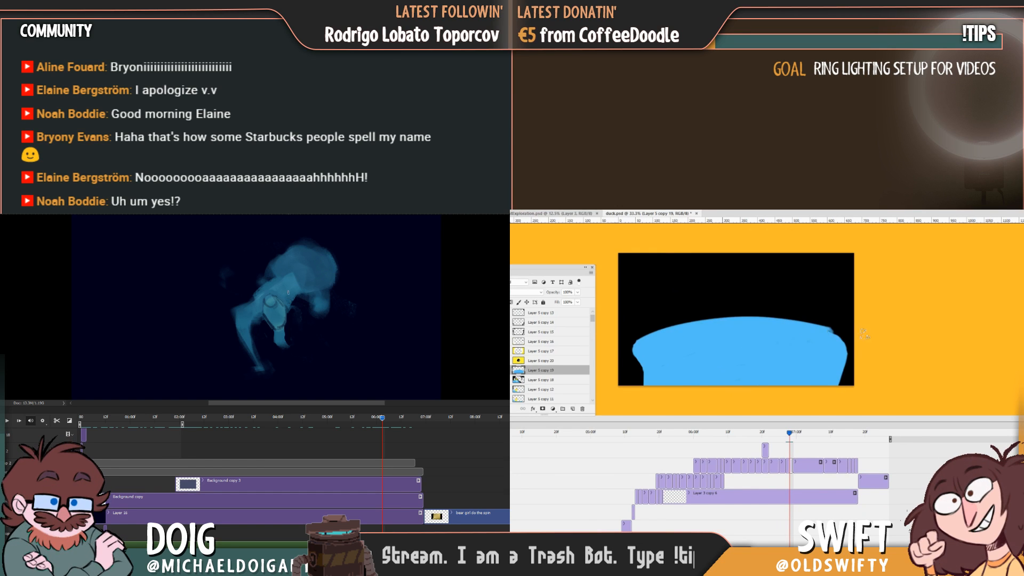
key("Left")
key("Right")
key("Left")
key("Left")
key("Right")
key("Left")
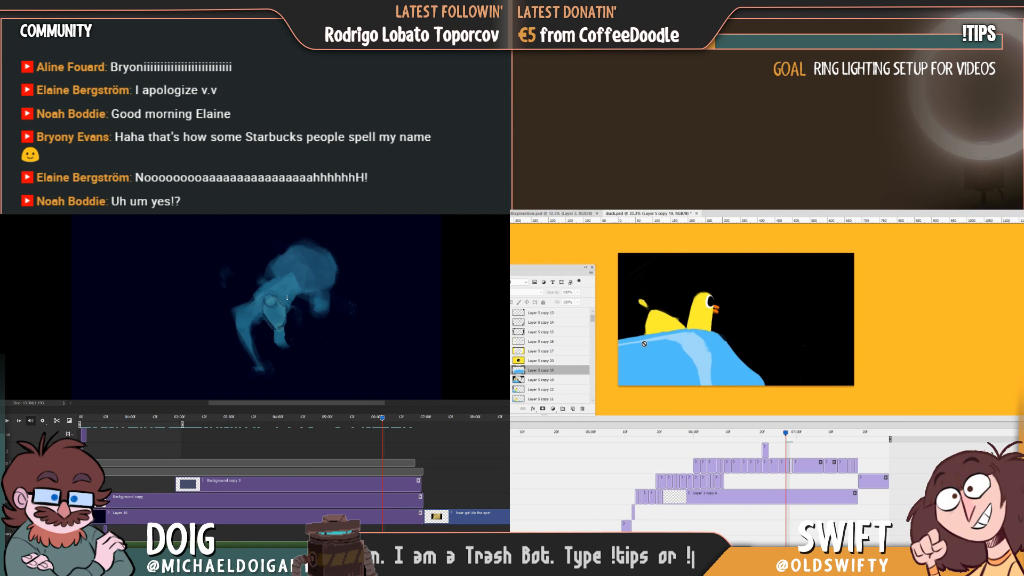
key("Right")
Carve long thin dark streaks along the wave's crest to leave wispy lines above the solid blue.
left_click_drag(628, 344, 901, 350)
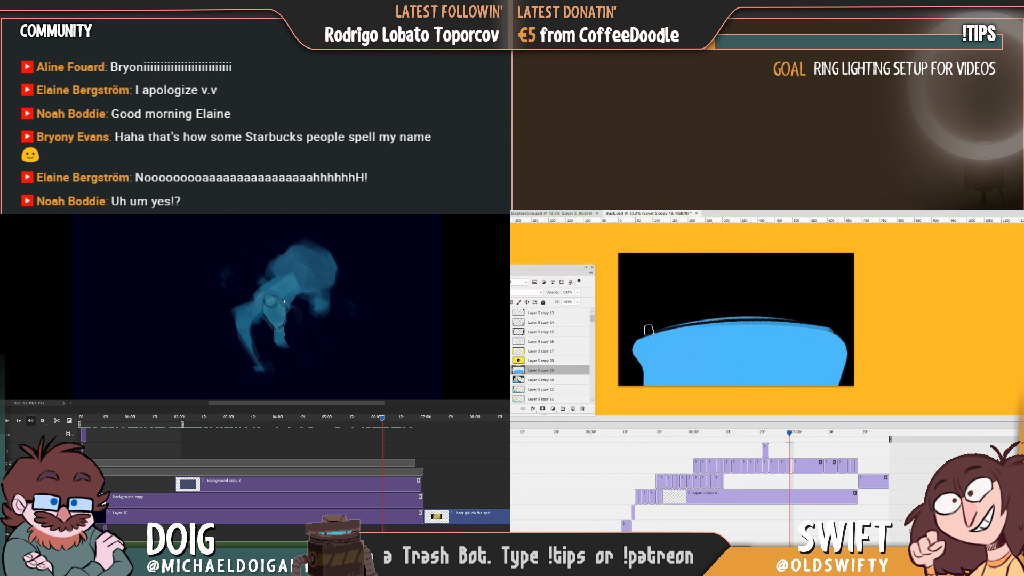
left_click_drag(648, 330, 832, 327)
left_click_drag(768, 323, 914, 366)
key("Left")
key("Right")
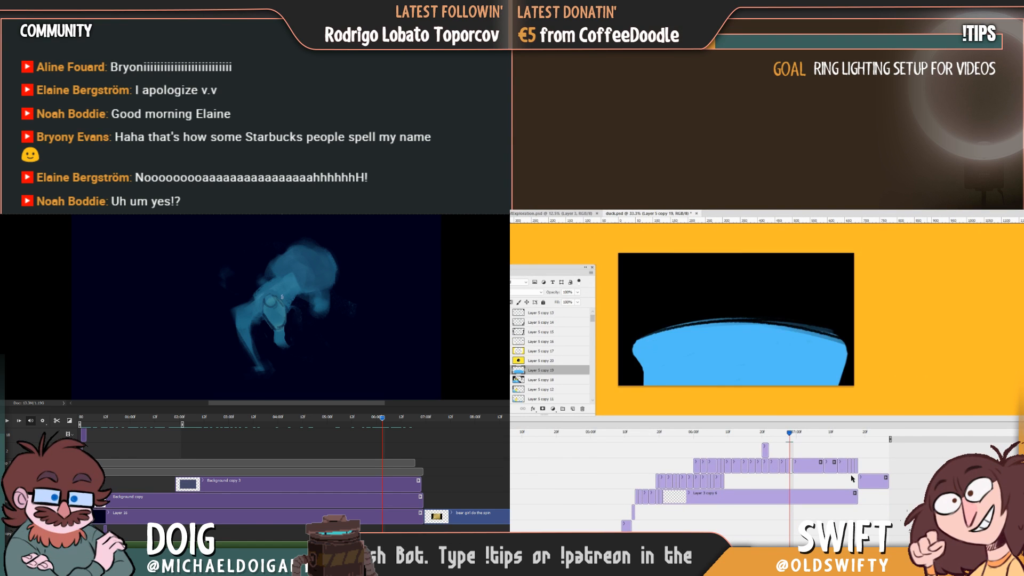
key("Left")
key("Right")
key("Left")
key("Right")
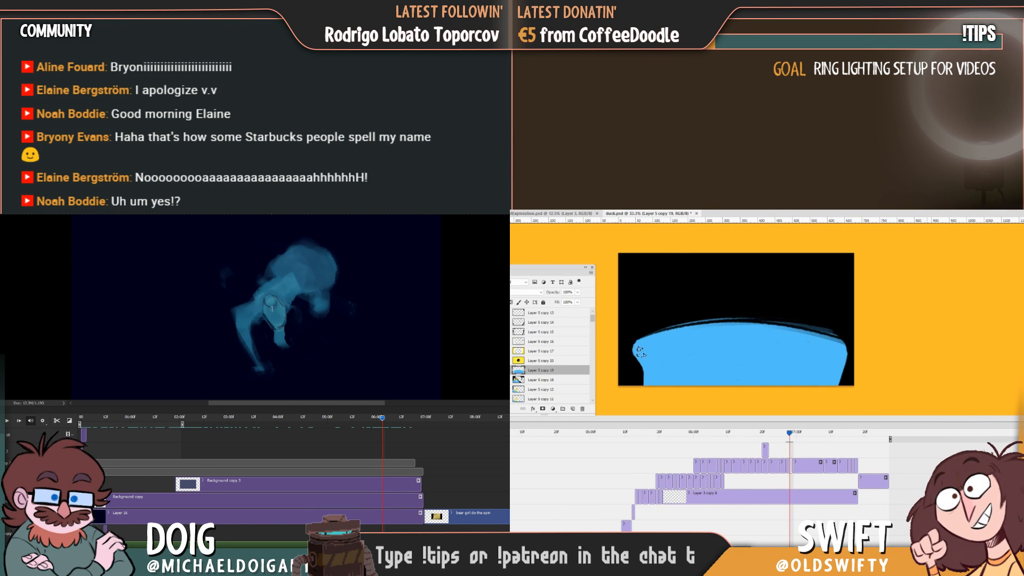
Push the wave's left edge slightly outwards and check it against the preceding duck frame.
left_click_drag(639, 351, 644, 371)
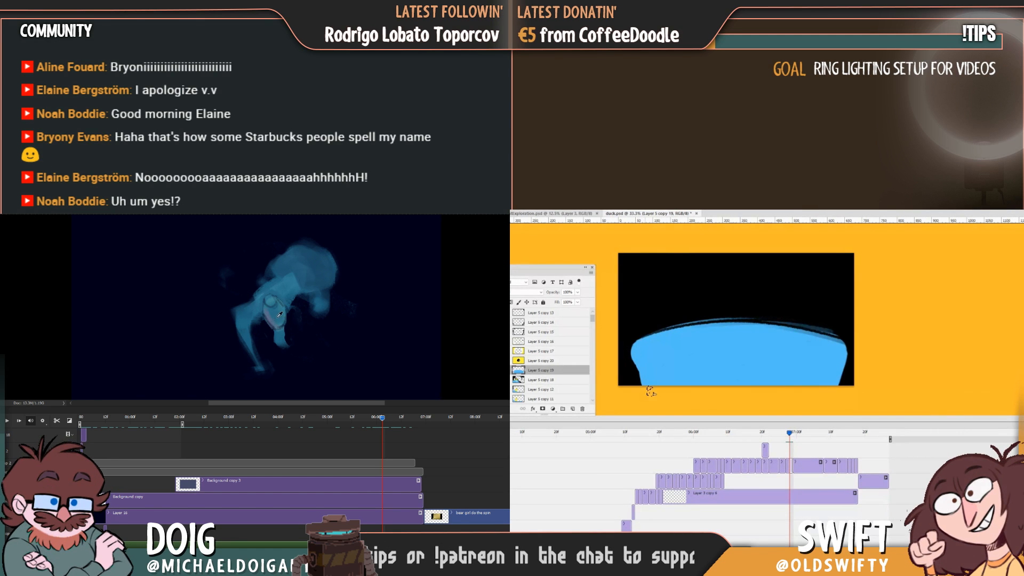
key("Left")
key("Right")
key("Left")
key("Right")
key("Left")
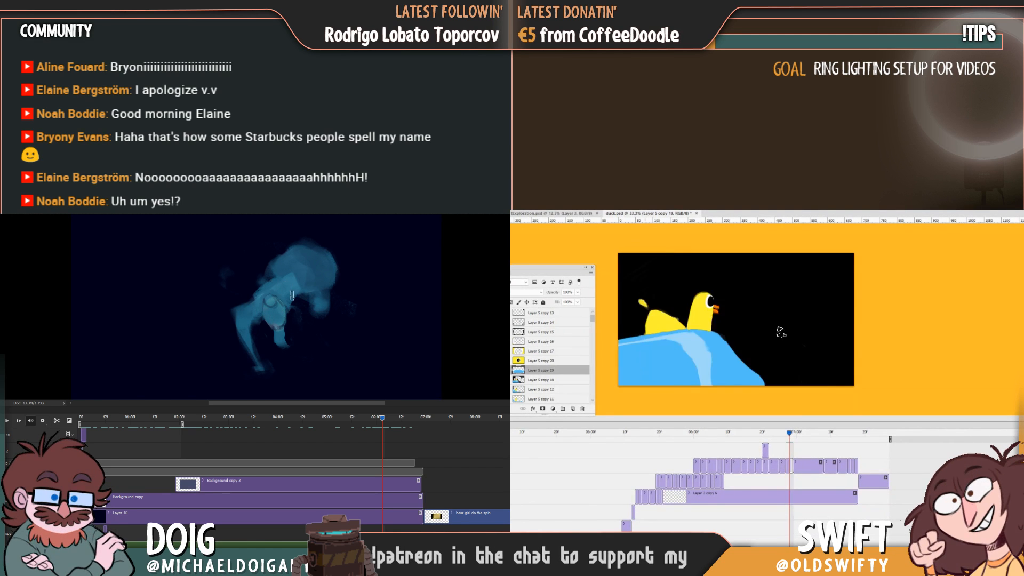
key("Left")
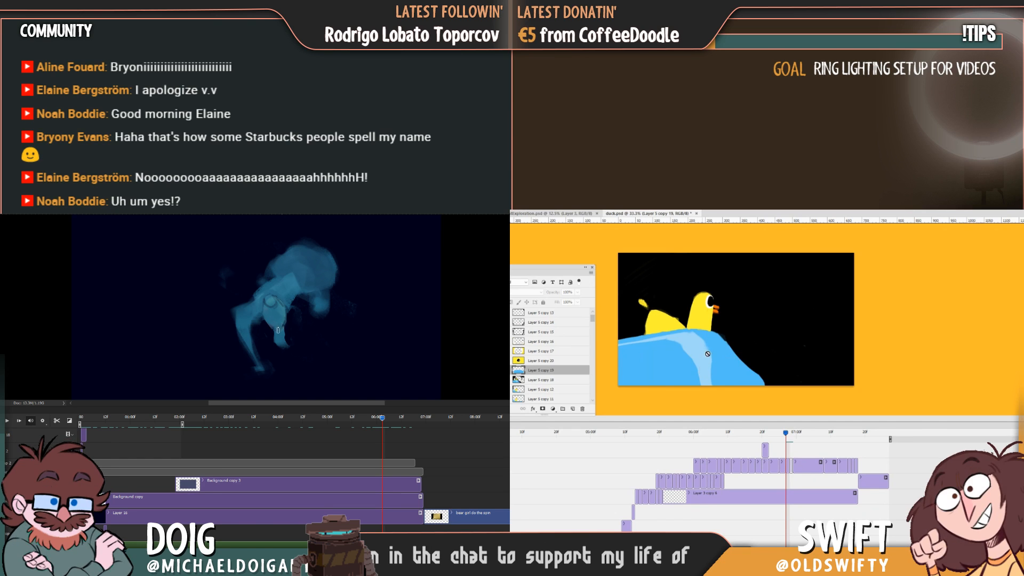
Paint a light blue highlight band along the wave's crest and curve it down the right side.
key("Right")
left_click_drag(644, 348, 853, 337)
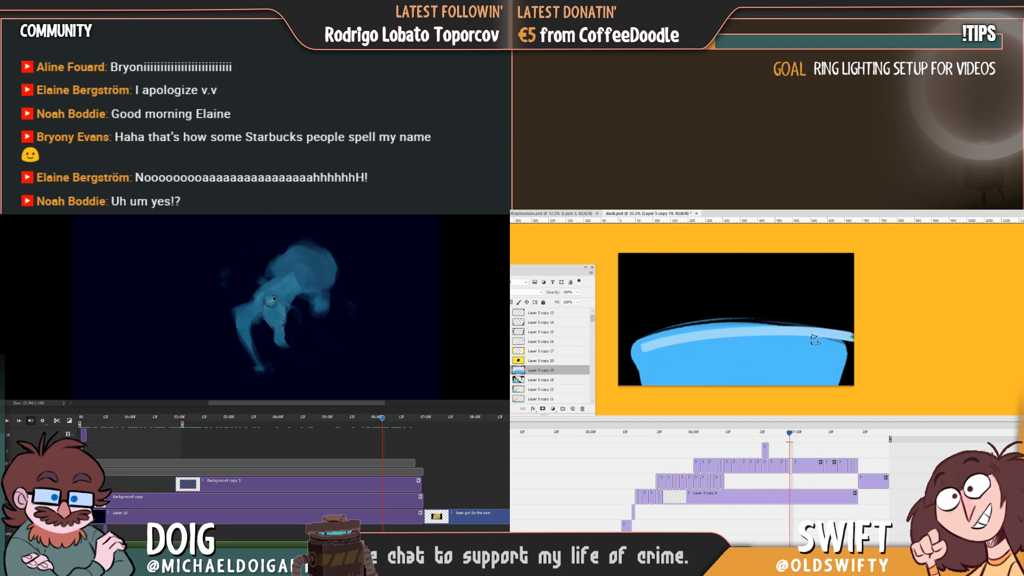
mouse_move(727, 336)
left_mouse_down()
mouse_move(861, 349)
mouse_move(807, 399)
left_mouse_up()
key("Left")
key("Right")
key("Left")
key("Right")
key("Left")
key("Right")
Thicken the light blue highlight on the wave's right side and sweep it back along the lower edge.
mouse_move(786, 344)
left_mouse_down()
mouse_move(760, 388)
mouse_move(720, 403)
left_mouse_up()
left_click_drag(833, 356, 813, 348)
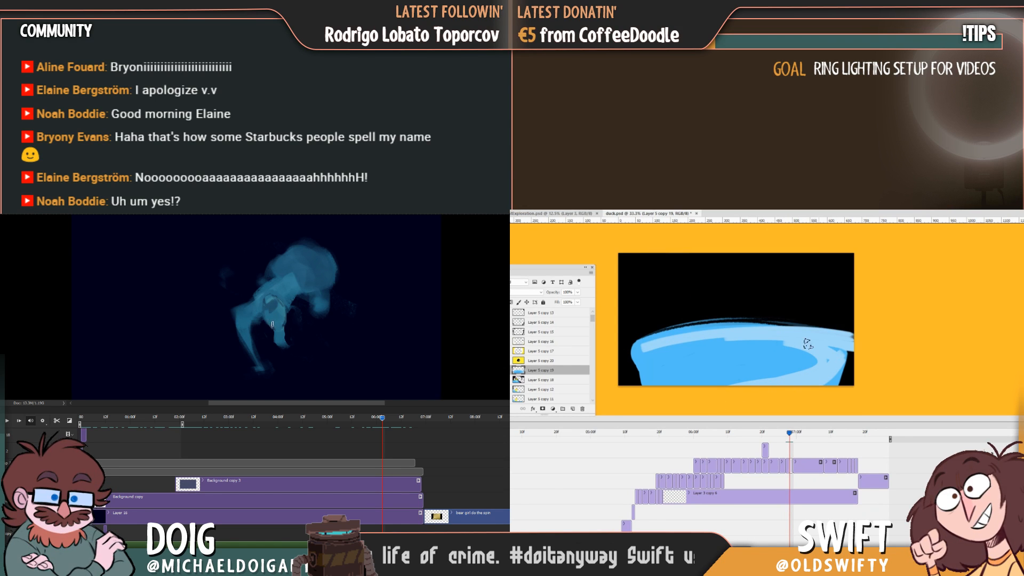
key("Left")
key("Right")
key("Left")
key("Right")
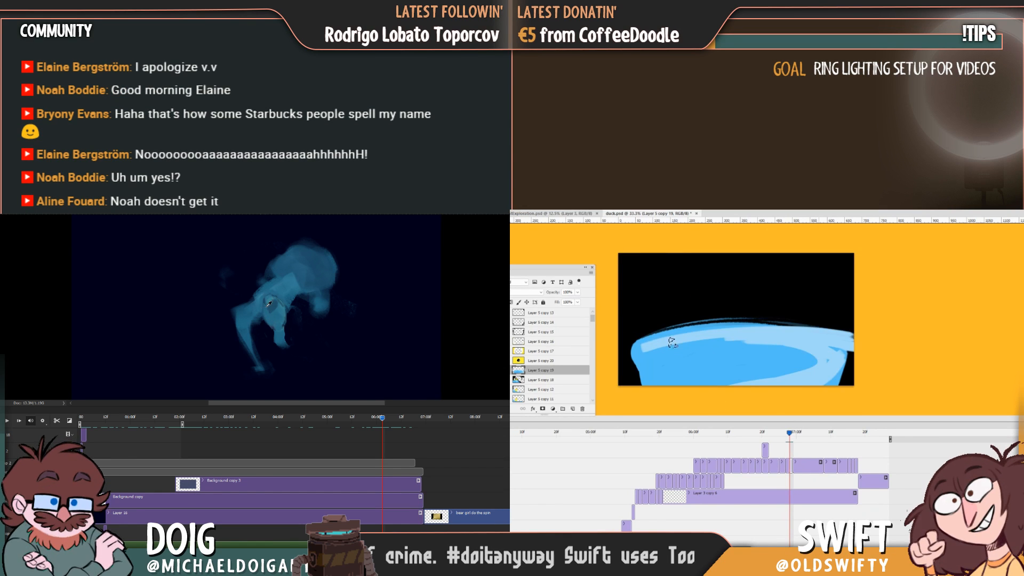
Paint darker blue over the highlight's left end and inner edge so the band tapers along the crest.
left_click_drag(661, 343, 831, 348)
left_click_drag(733, 338, 816, 354)
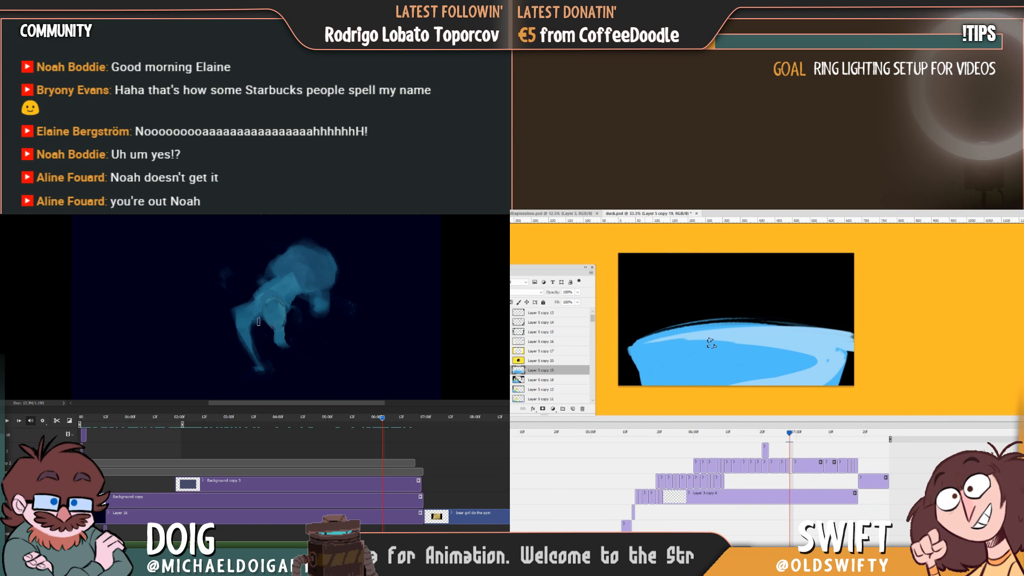
key("alt")
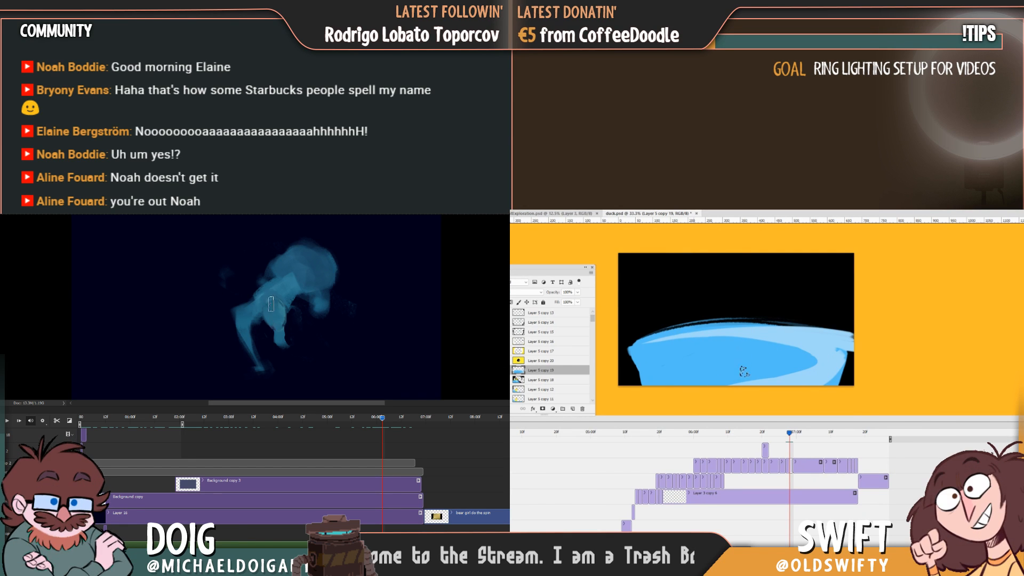
key("Left")
key("Right")
key("Left")
key("Right")
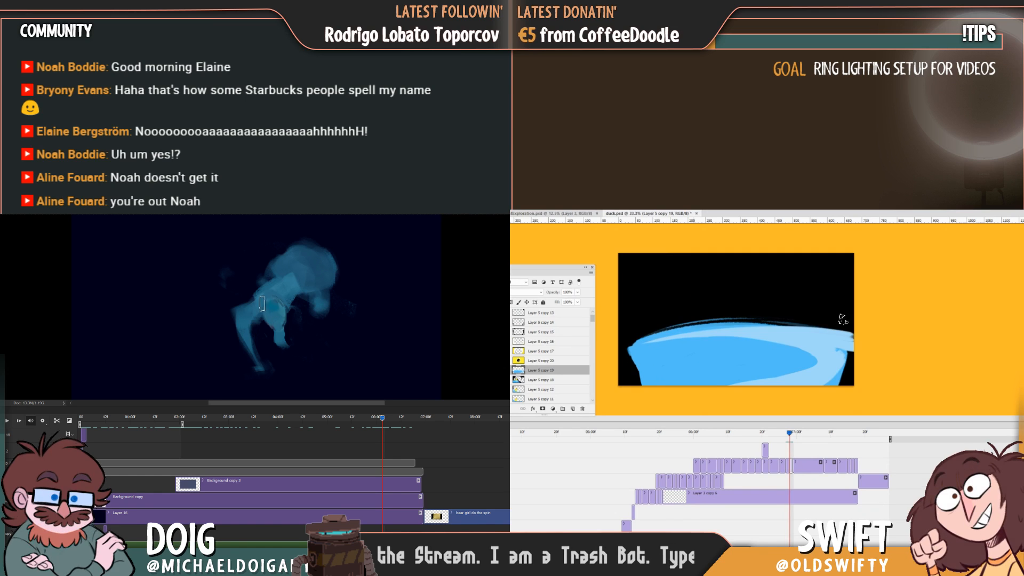
Round off the wave's right edge with a darker blue rim outside the highlight and clean up the band's inner edge.
mouse_move(840, 343)
left_mouse_down()
mouse_move(851, 377)
mouse_move(856, 365)
left_mouse_up()
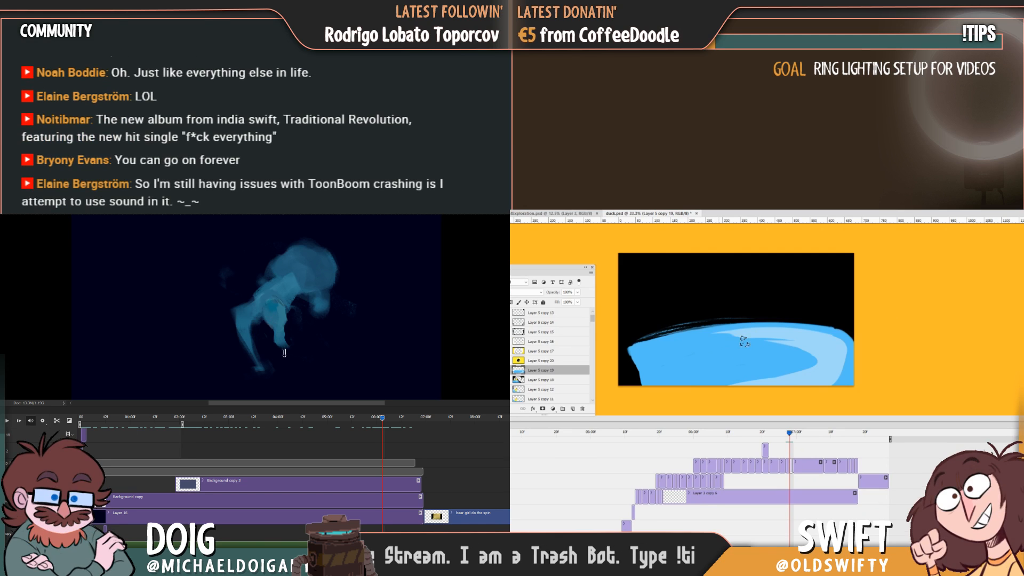
left_click_drag(811, 353, 816, 359)
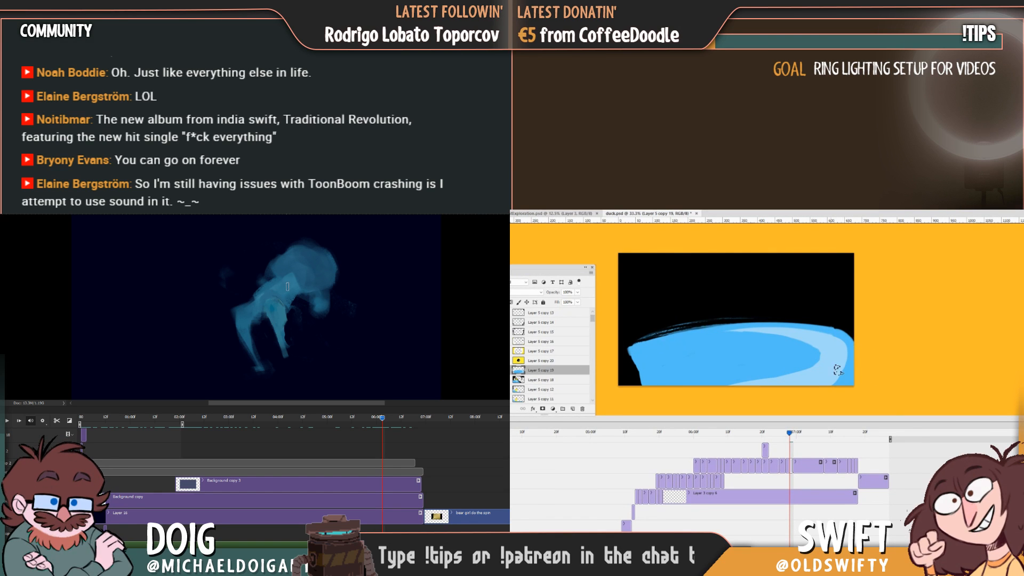
key("Left")
key("Right")
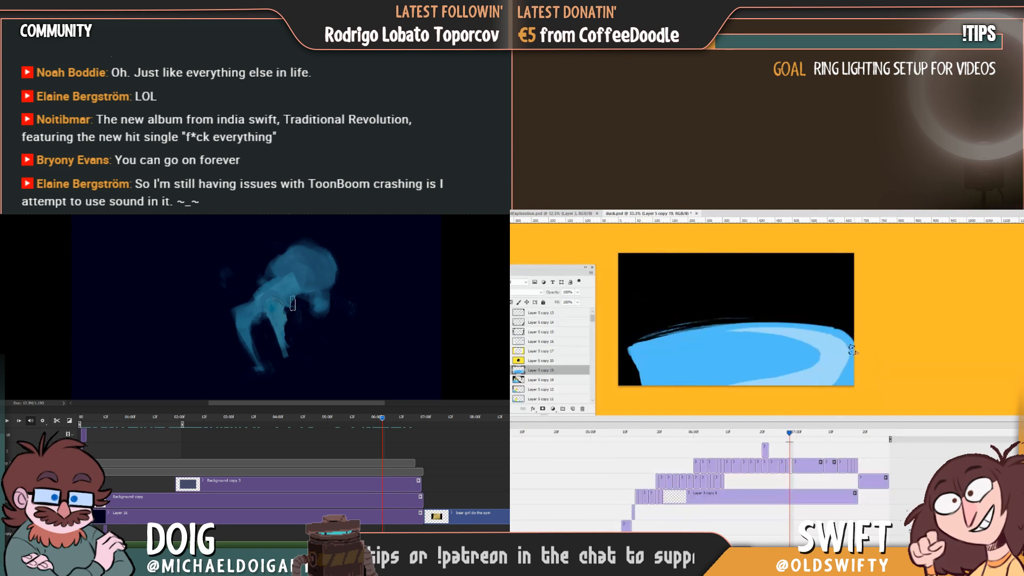
key("Left")
key("Right")
Sweep the highlight's lower end leftwards into a thin taper along the wave's base, comparing it with the preceding frame.
mouse_move(818, 356)
left_mouse_down()
mouse_move(736, 390)
mouse_move(786, 380)
mouse_move(702, 388)
left_mouse_up()
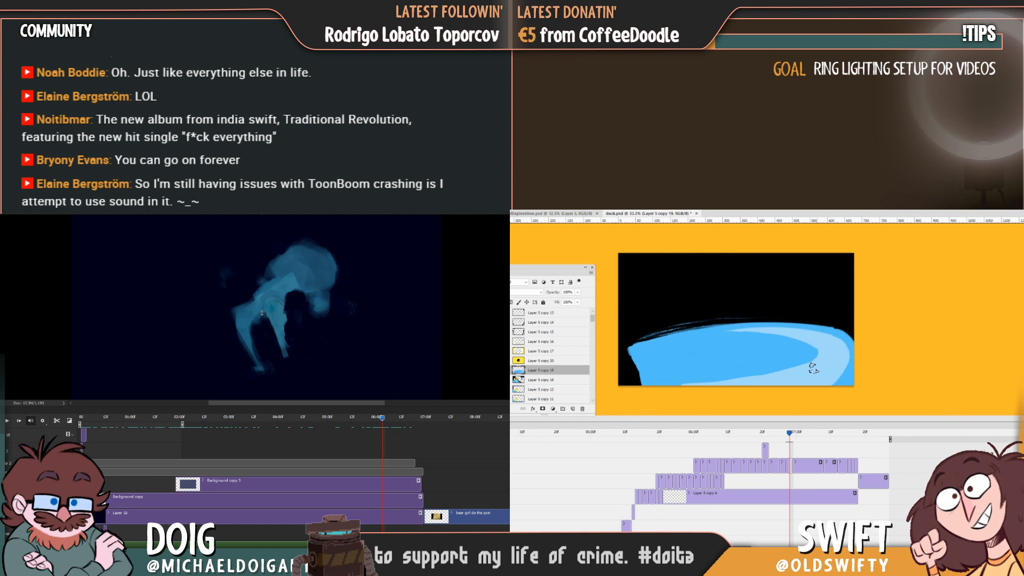
key("Left")
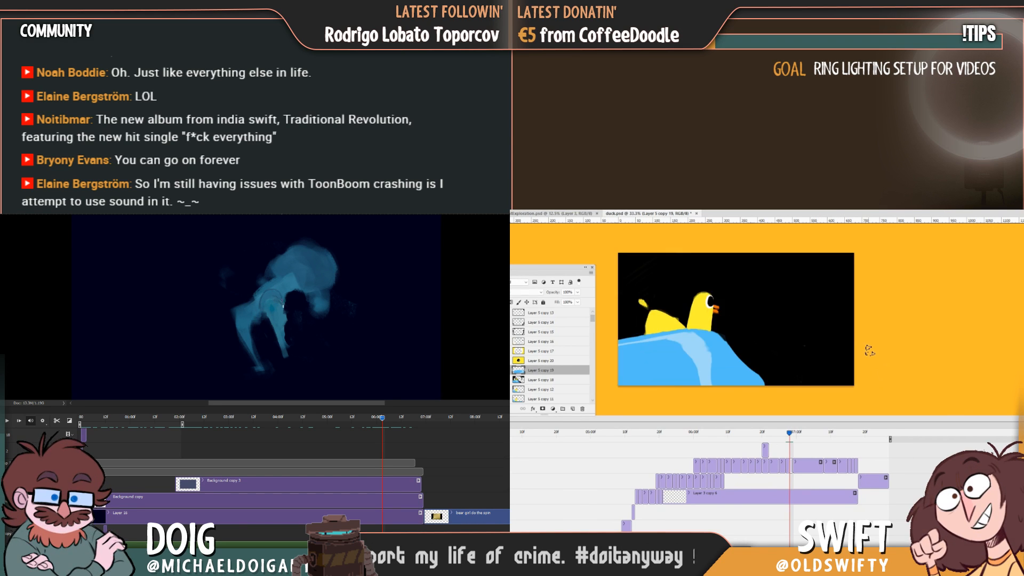
key("Right")
key("Left")
key("Right")
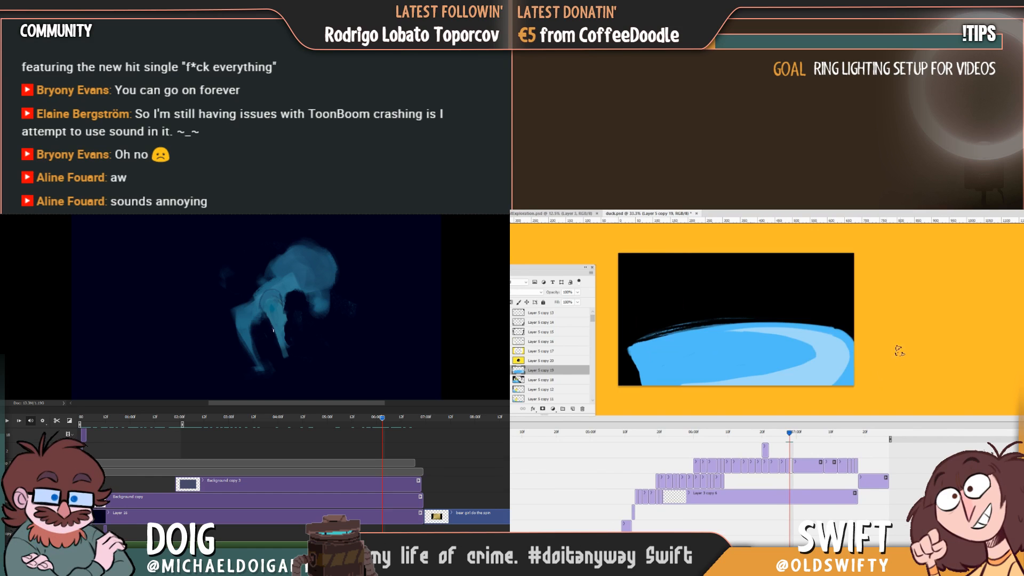
Refine the highlight's tapered lower edge along the wave's base with sampled blue and save duck.psd.
left_click(806, 350, "alt")
left_click_drag(791, 366, 691, 382)
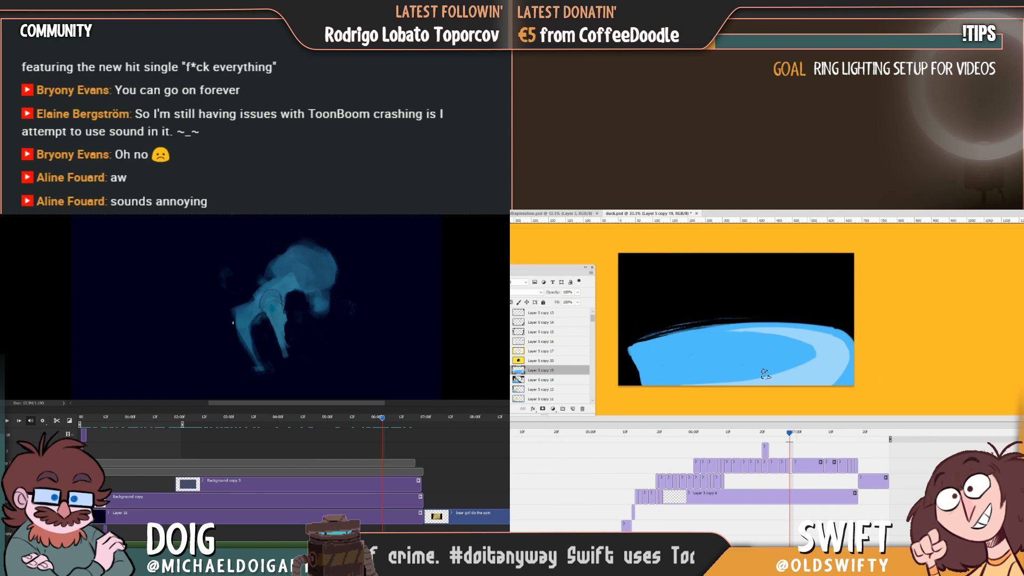
left_click_drag(765, 374, 666, 387)
key("ctrl+z")
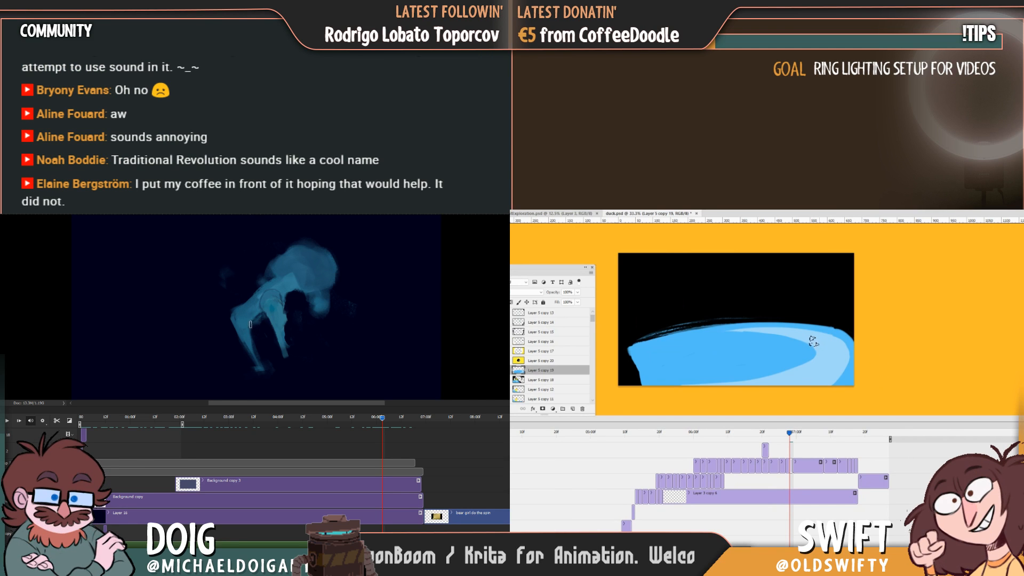
key("alt")
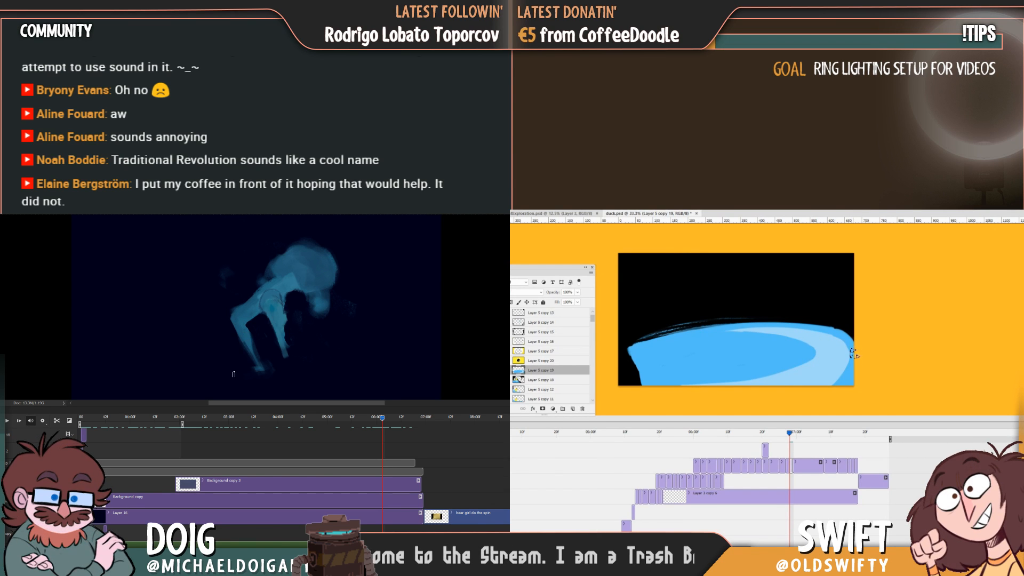
mouse_move(790, 434)
left_mouse_down()
mouse_move(778, 440)
mouse_move(790, 443)
left_mouse_up()
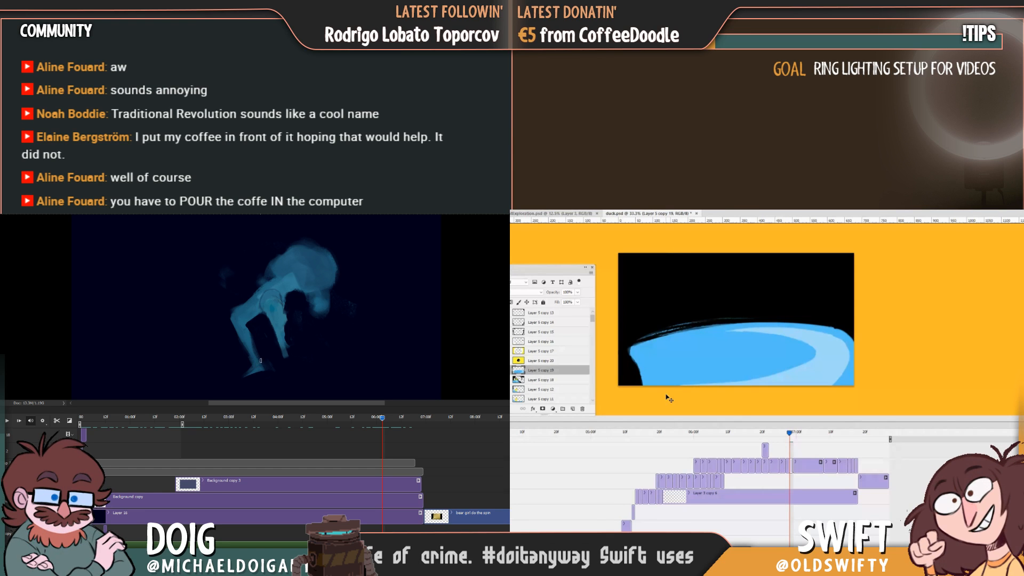
key("ctrl+s")
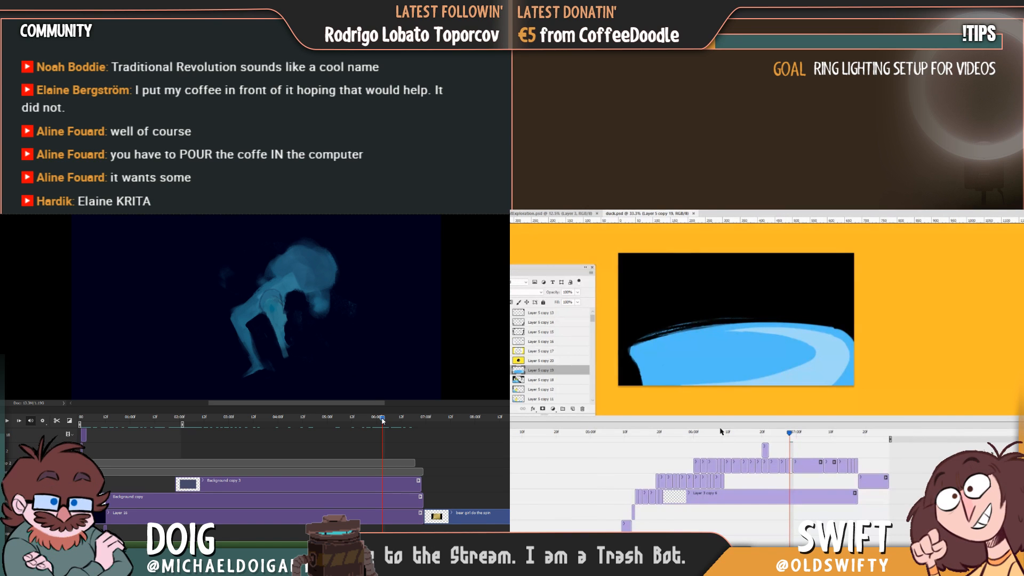
Try to reshape the left tip of the blue wave with short strokes.
left_click_drag(382, 418, 382, 418)
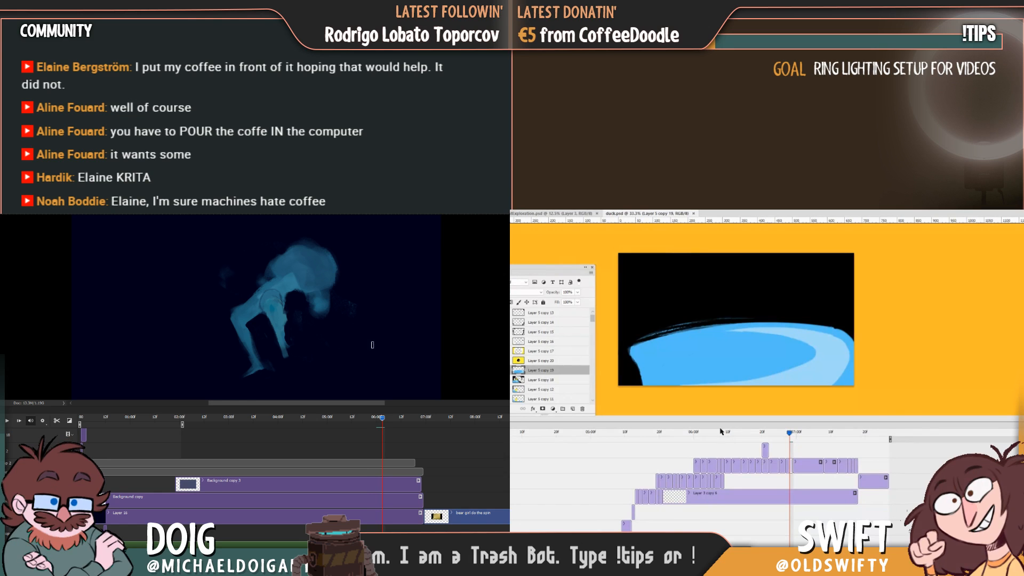
left_click_drag(380, 418, 383, 420)
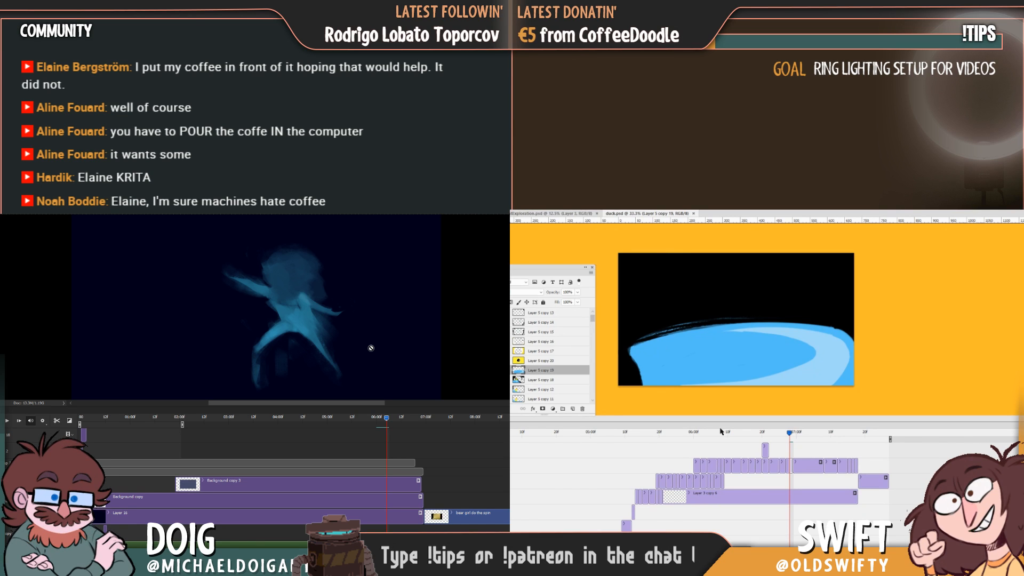
left_click_drag(639, 349, 635, 350)
key("ctrl+z")
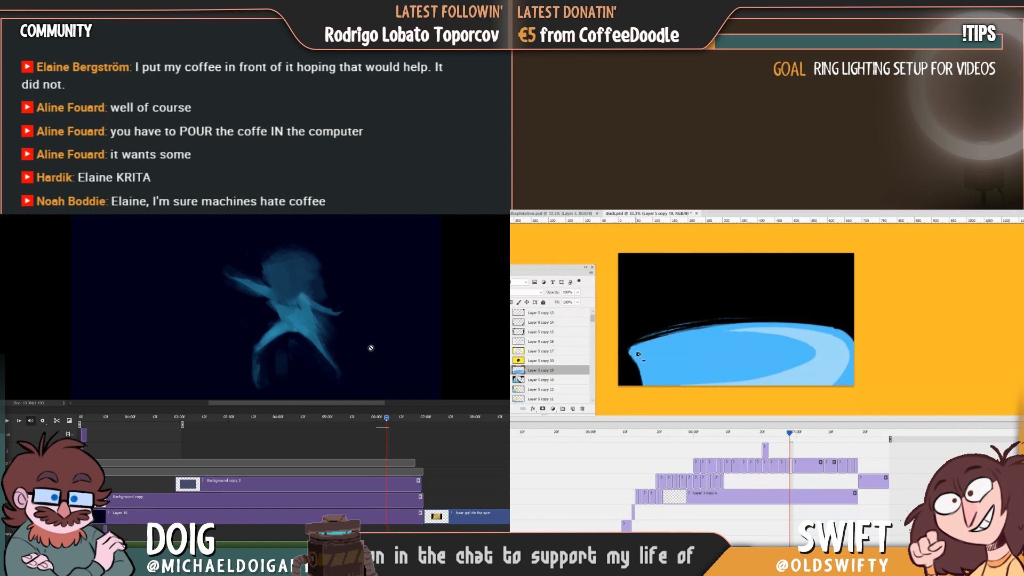
left_click_drag(639, 354, 632, 370)
key("ctrl+z")
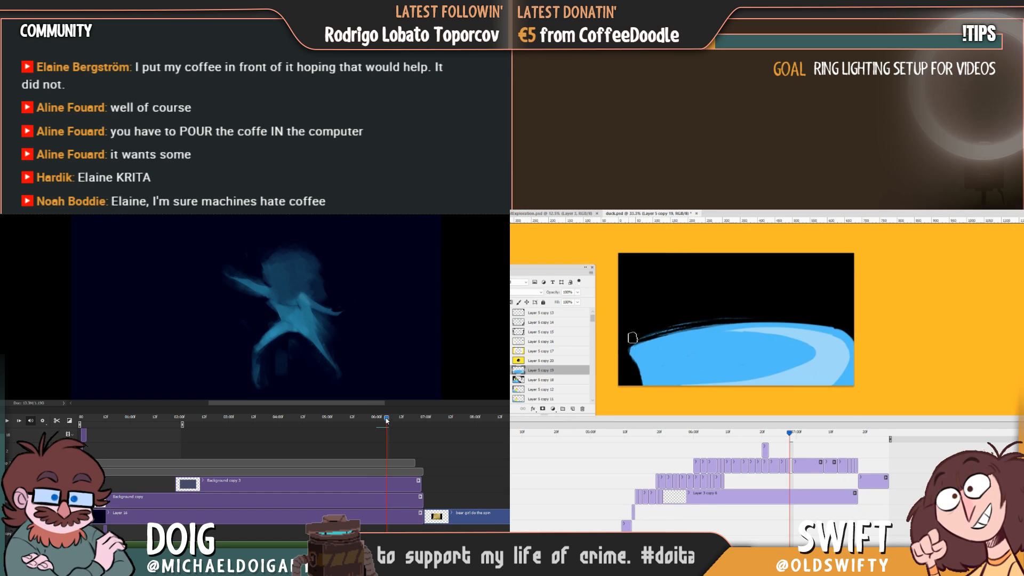
mouse_move(387, 421)
left_mouse_down()
mouse_move(395, 425)
mouse_move(372, 421)
mouse_move(381, 424)
left_mouse_up()
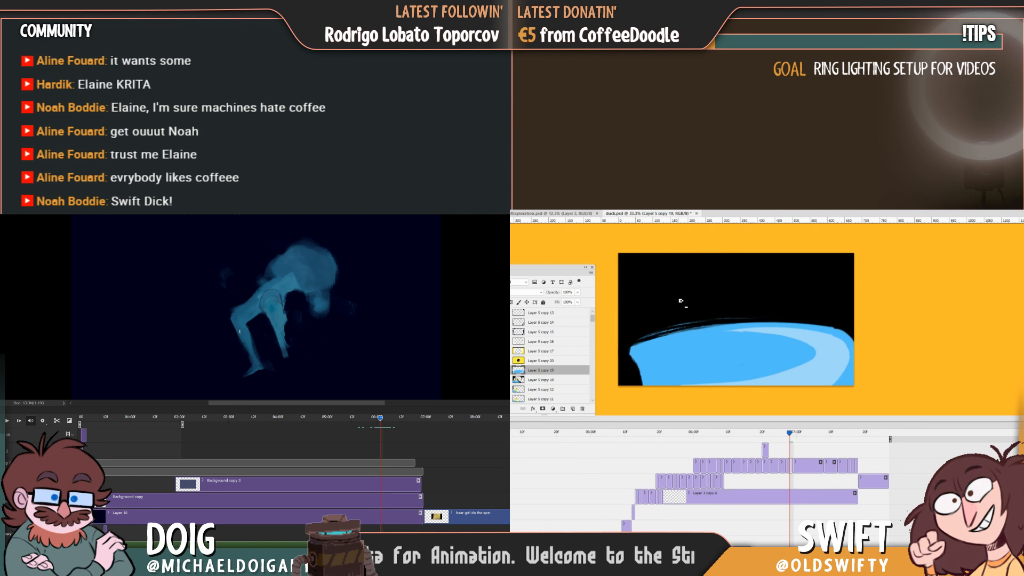
Sample the duck's yellow from the preceding frame and scribble a wide yellow smear above the wave crest.
key("alt")
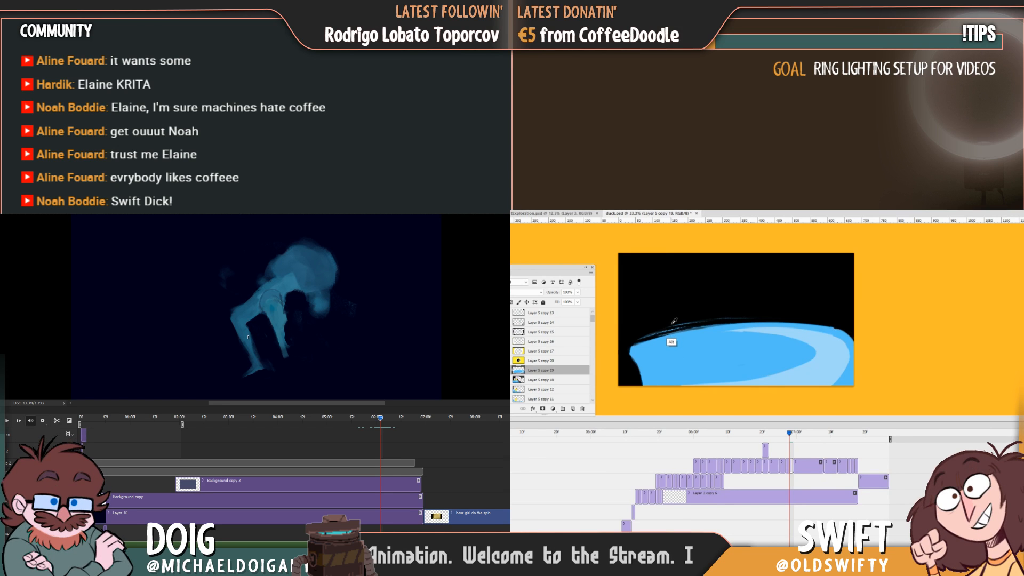
mouse_move(790, 433)
left_mouse_down()
mouse_move(771, 434)
mouse_move(786, 434)
left_mouse_up()
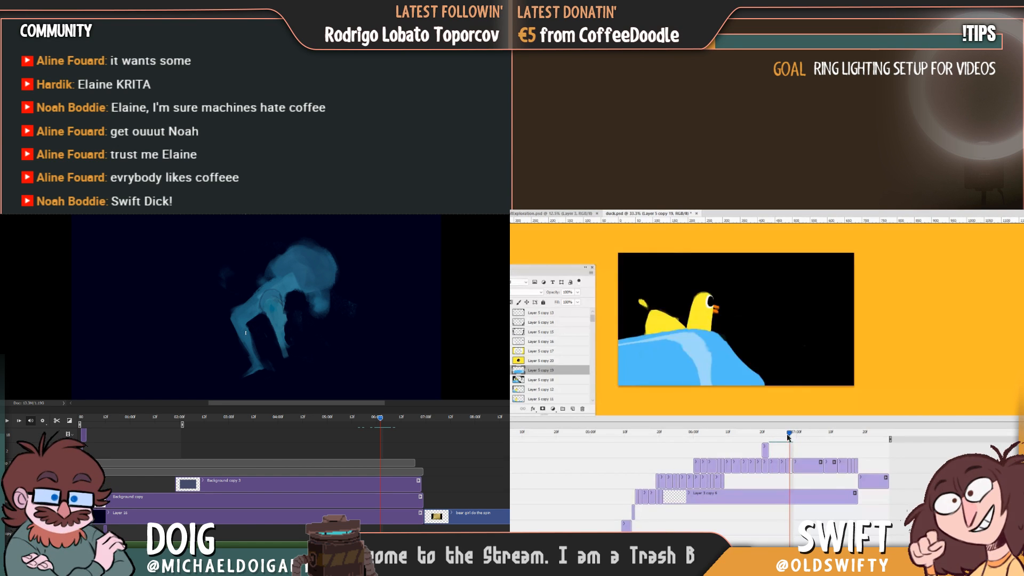
left_click(704, 314, "alt")
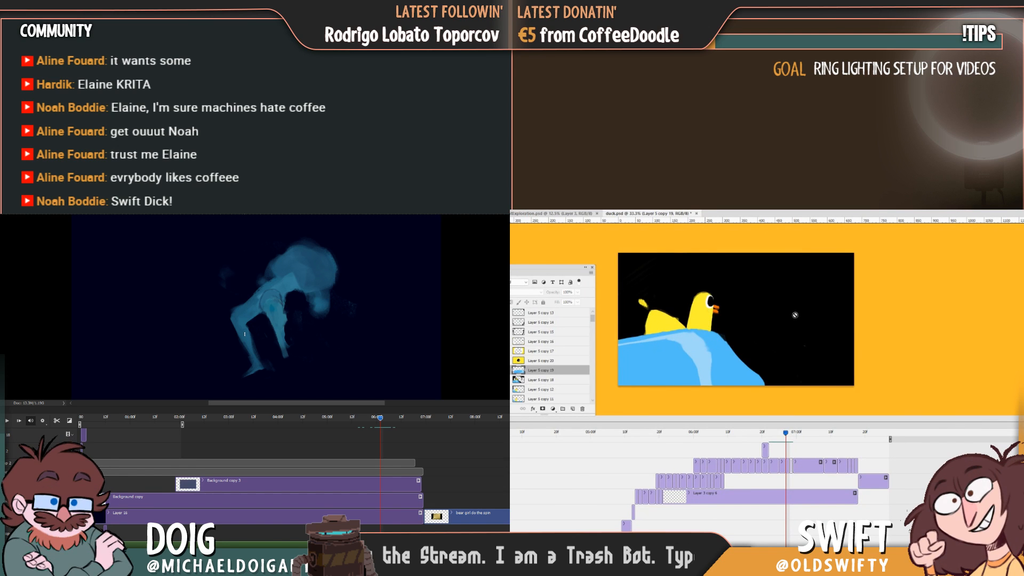
key("Right")
mouse_move(709, 300)
left_mouse_down()
mouse_move(763, 296)
mouse_move(706, 306)
mouse_move(756, 302)
mouse_move(770, 306)
mouse_move(715, 314)
mouse_move(776, 312)
left_mouse_up()
mouse_move(706, 321)
left_mouse_down()
mouse_move(785, 315)
mouse_move(800, 300)
mouse_move(763, 304)
mouse_move(792, 311)
mouse_move(755, 323)
left_mouse_up()
Fill the right part of the yellow smear into a solid slanted end, comparing its position with the preceding frame.
key("Left")
key("Right")
key("Left")
key("Right")
key("Right")
key("Left")
key("Right")
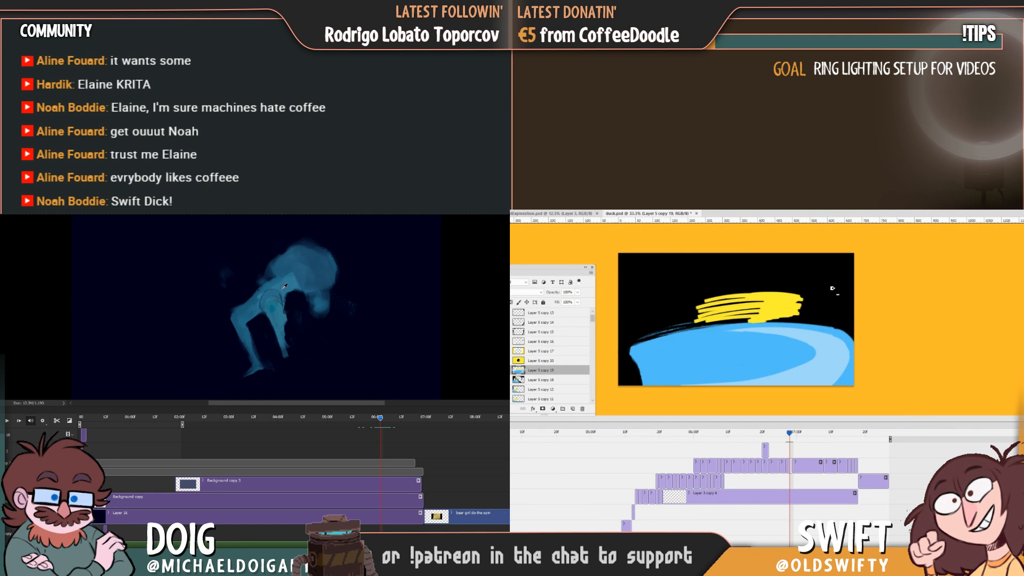
key("Left")
key("Right")
mouse_move(782, 321)
left_mouse_down()
mouse_move(768, 322)
mouse_move(804, 309)
mouse_move(798, 324)
mouse_move(800, 300)
mouse_move(808, 301)
left_mouse_up()
key("Left")
Trim the slanted right edge of the yellow smear while flipping against the preceding frame.
key("Right")
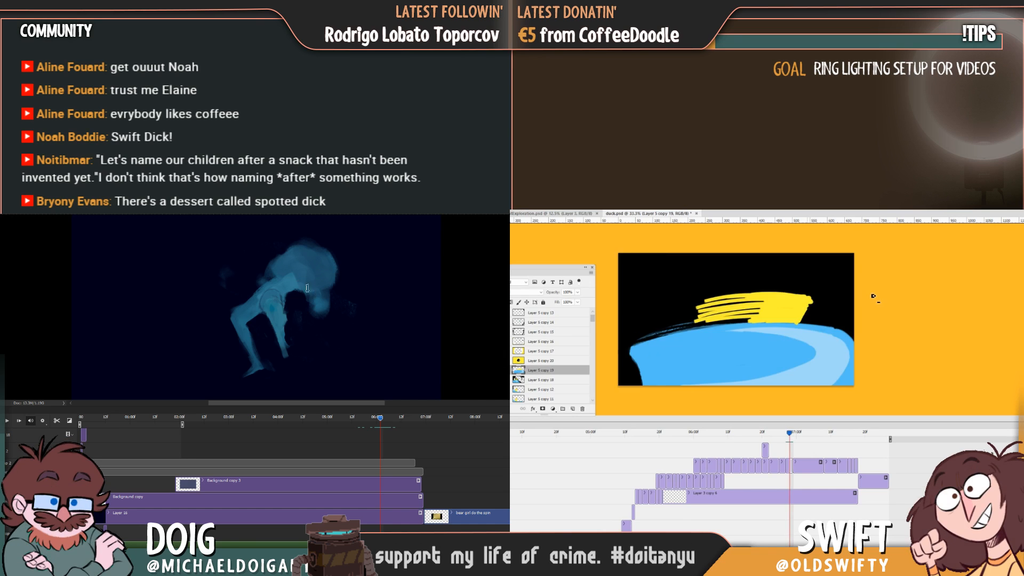
key("Left")
key("Right")
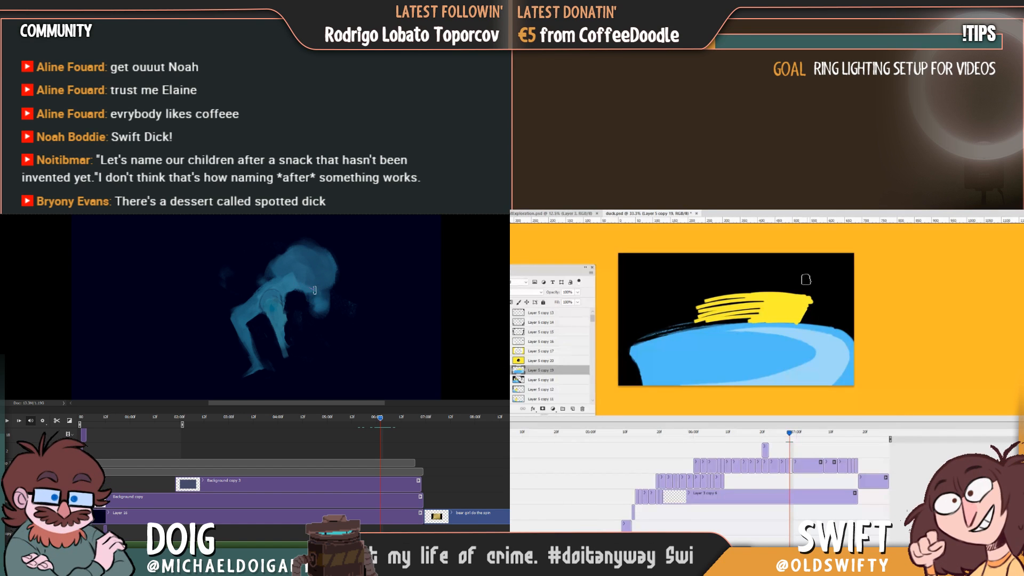
key("Left")
key("Right")
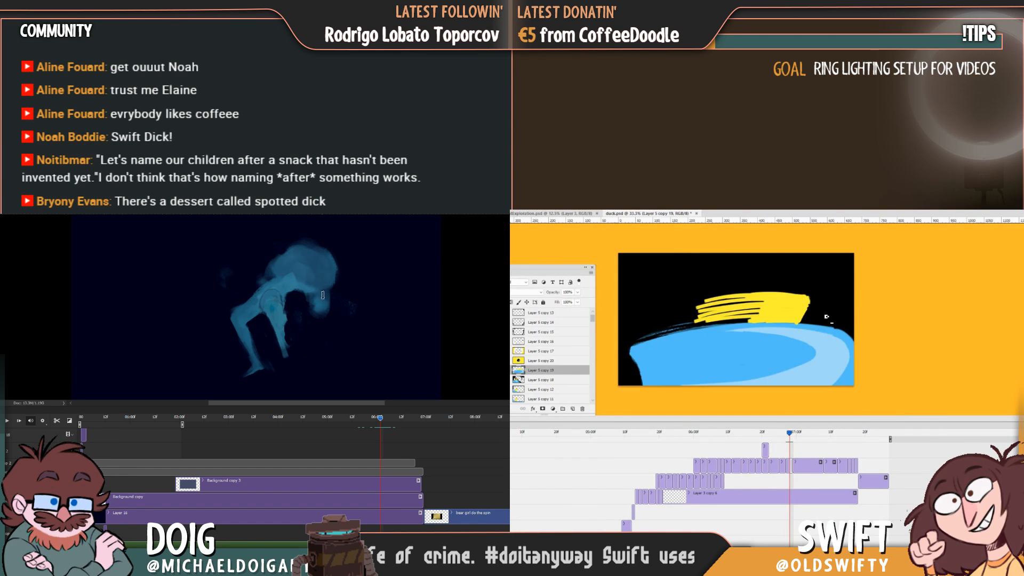
key("Left")
key("Right")
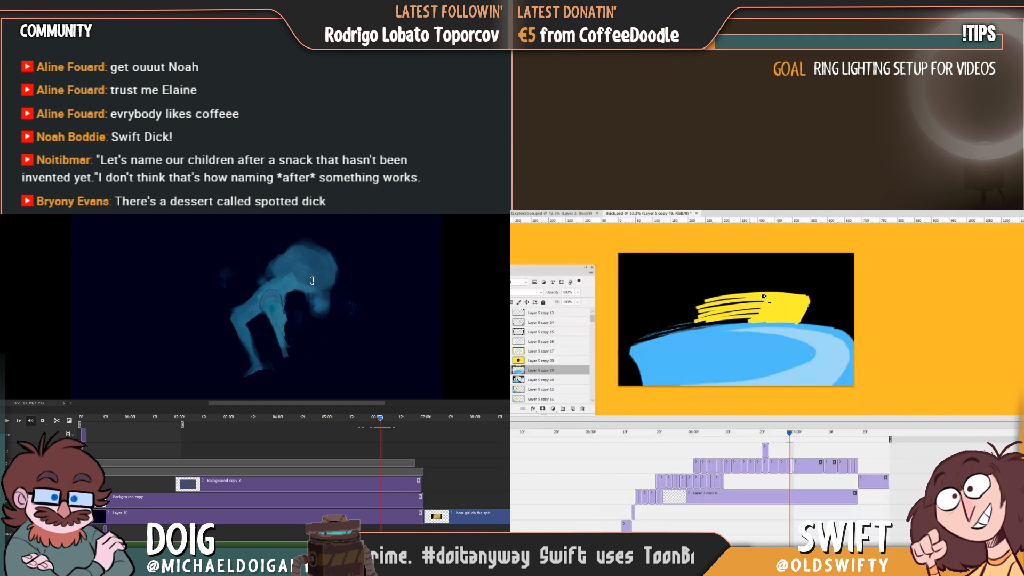
Extend the yellow smear's upper edge to the right and cut back its overhanging tip.
left_click_drag(756, 292, 826, 297)
key("Left")
key("Right")
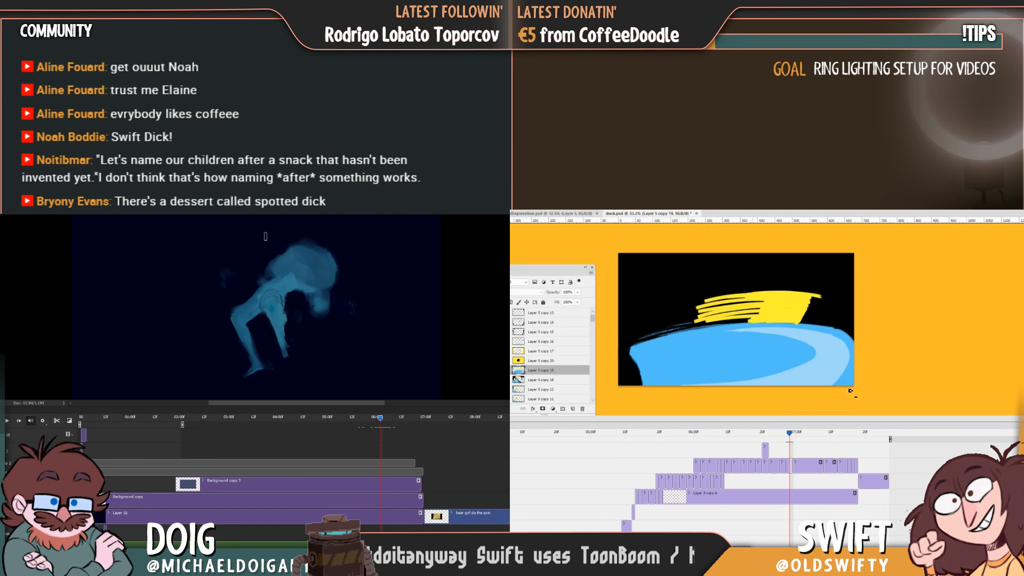
key("Left")
key("Right")
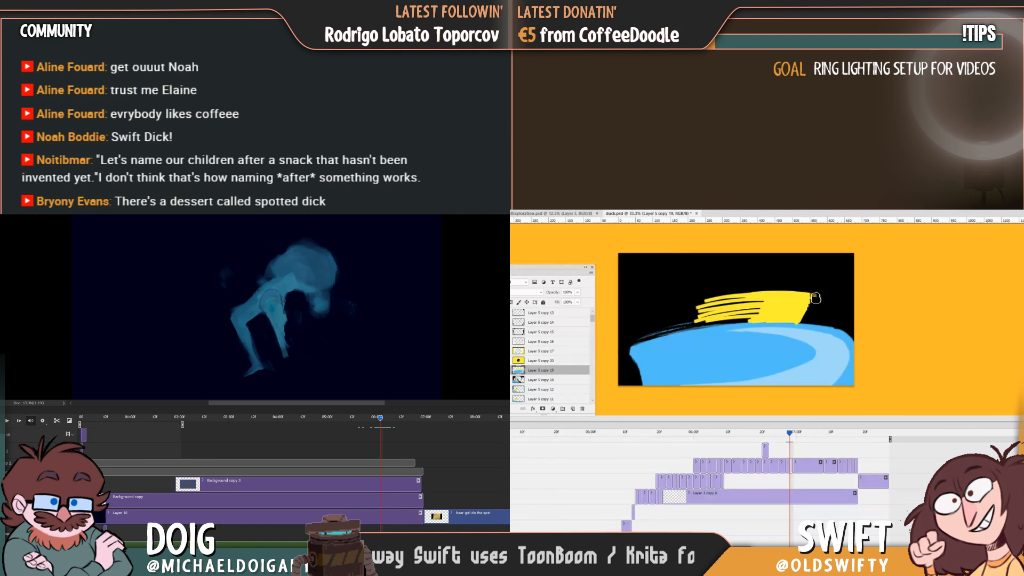
key("Left")
key("Right")
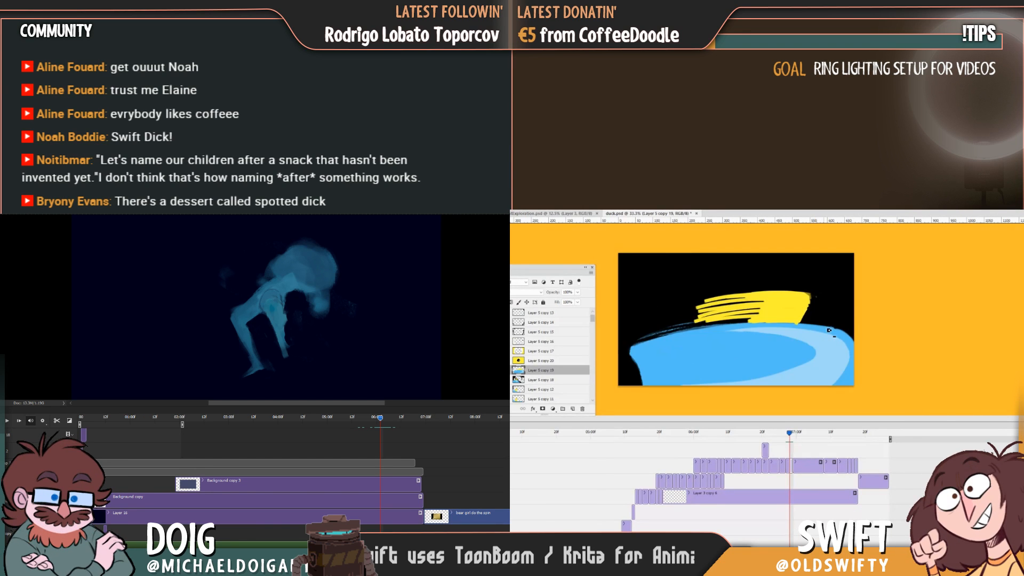
Widen the yellow smear's right end down towards the wave crest, comparing it with the preceding frame.
key("Left")
key("Right")
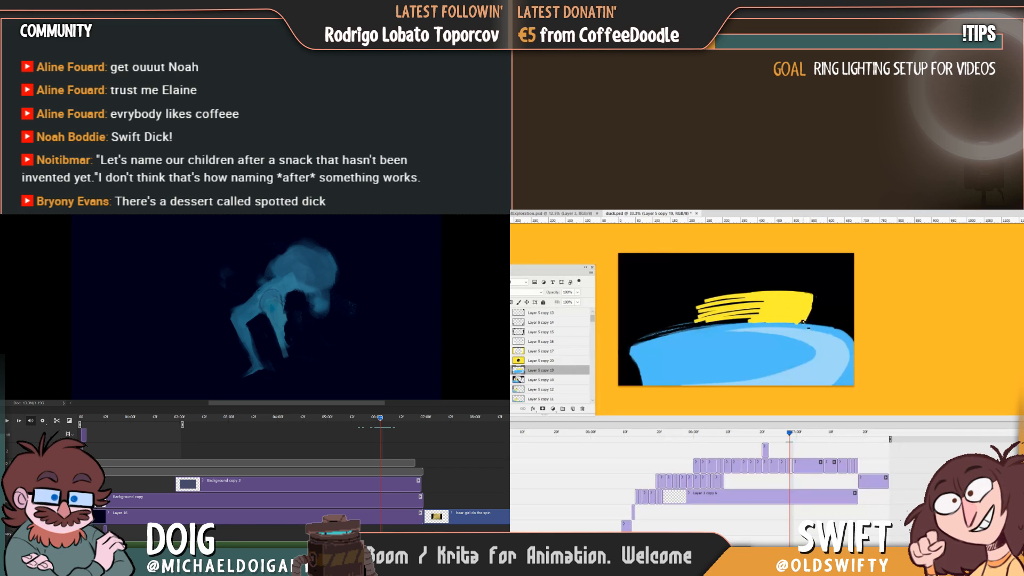
key("Left")
key("Right")
key("Left")
key("Right")
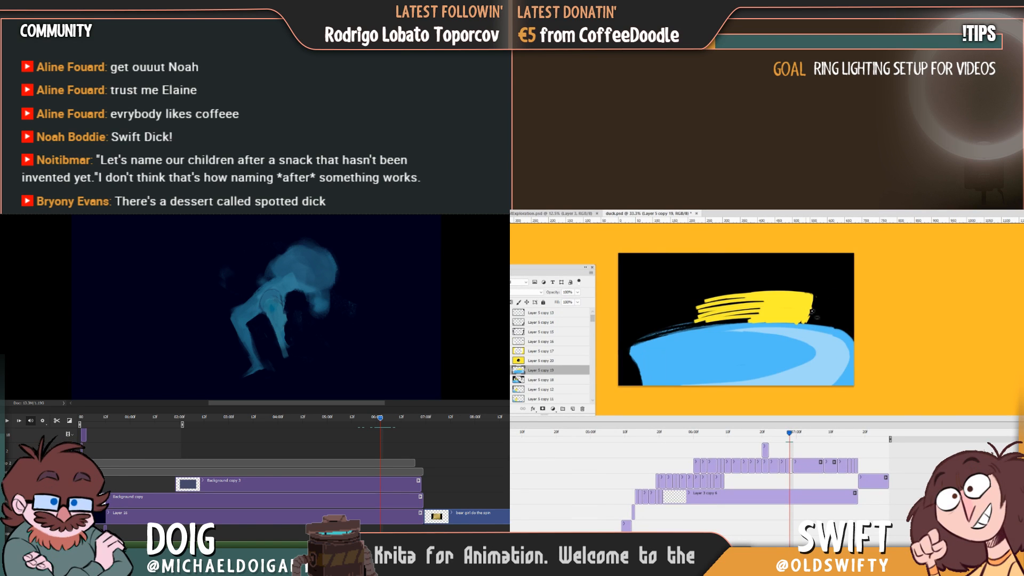
Round off the yellow smear's right end with a curved downward stroke and check it against the preceding frame.
left_click_drag(815, 298, 810, 319)
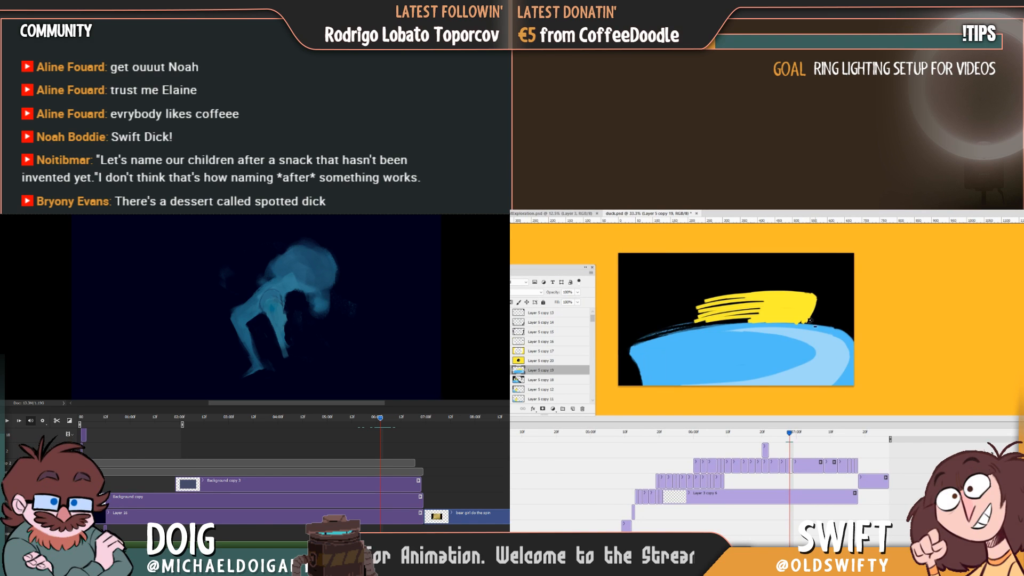
key("Left")
key("Right")
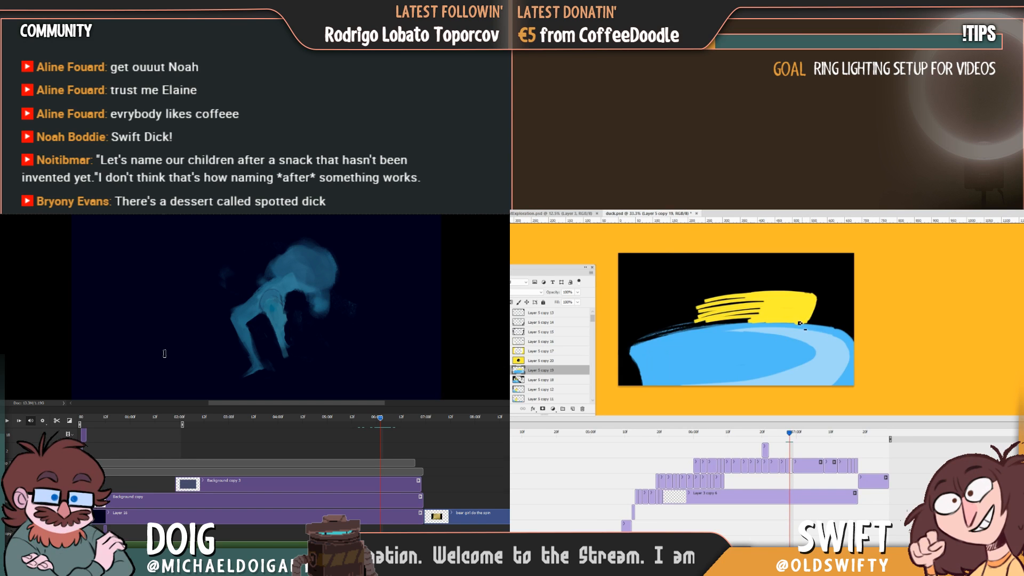
key("Left")
key("Right")
key("Left")
key("Right")
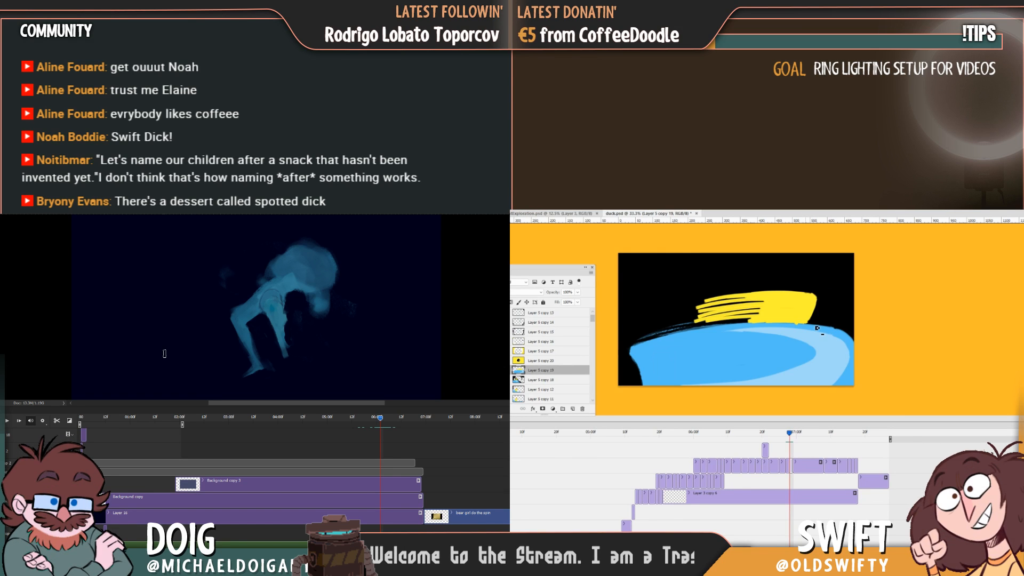
Cut black streaks into the left side of the yellow smear so it tapers into ragged motion lines.
left_click_drag(697, 321, 802, 307)
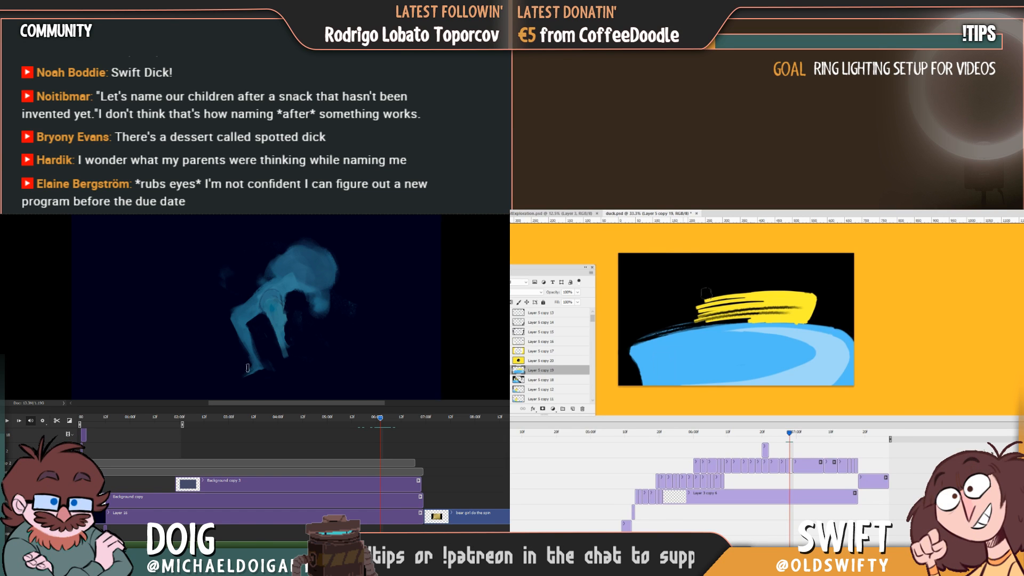
left_click_drag(720, 281, 712, 312)
key("ctrl+z")
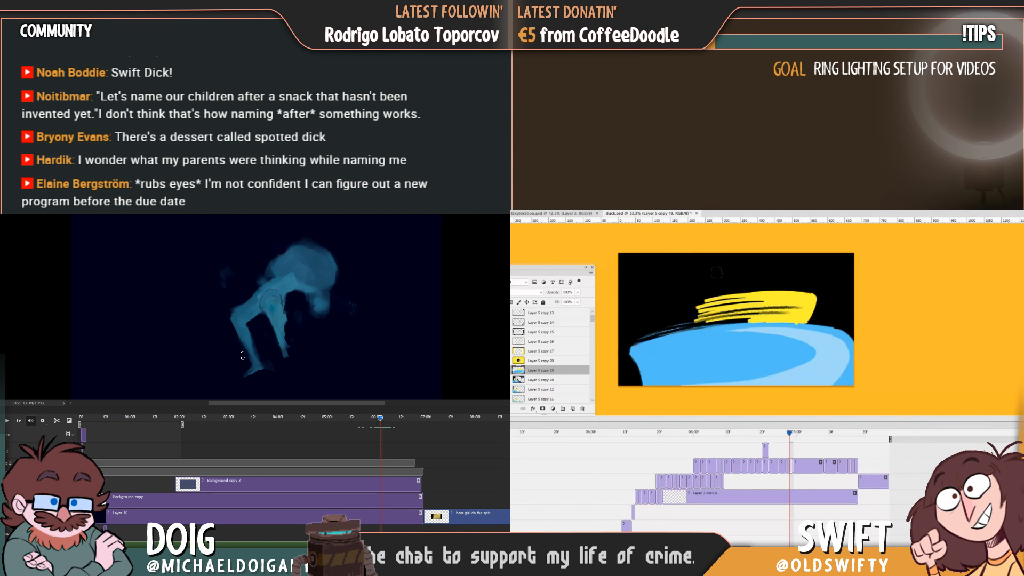
mouse_move(716, 293)
left_mouse_down()
mouse_move(702, 317)
mouse_move(708, 290)
mouse_move(725, 287)
mouse_move(697, 319)
mouse_move(703, 290)
left_mouse_up()
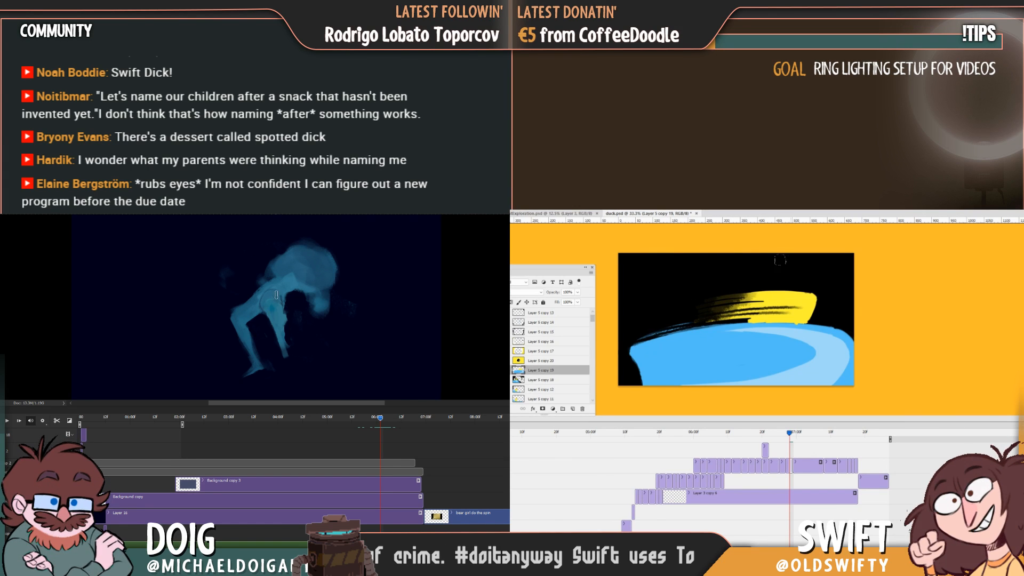
Reshape the blue figure's torso in the other animation and paint its arm stretching out to the left.
mouse_move(272, 291)
left_mouse_down()
mouse_move(270, 315)
mouse_move(272, 298)
left_mouse_up()
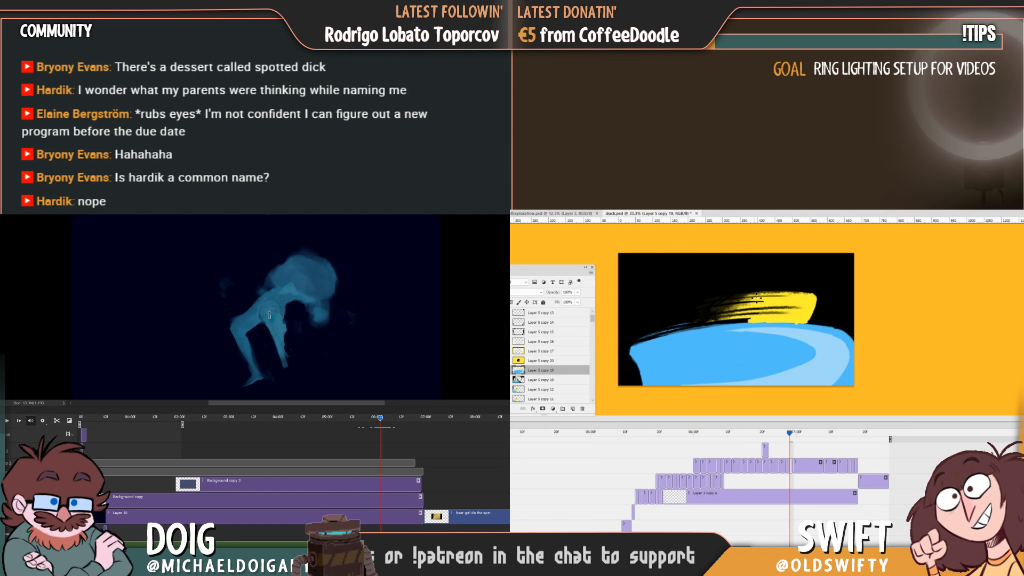
key("ctrl")
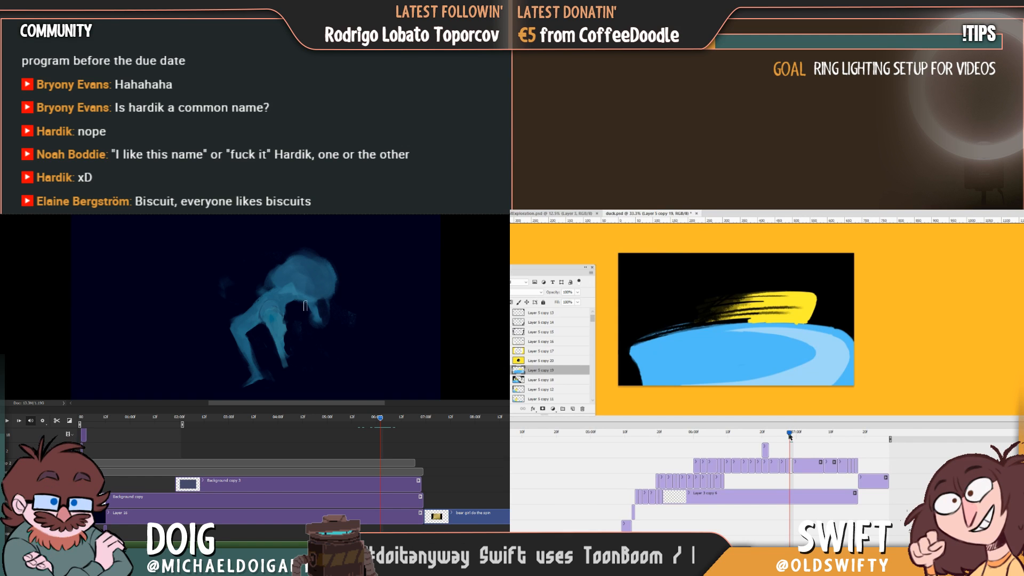
left_click_drag(789, 432, 790, 435)
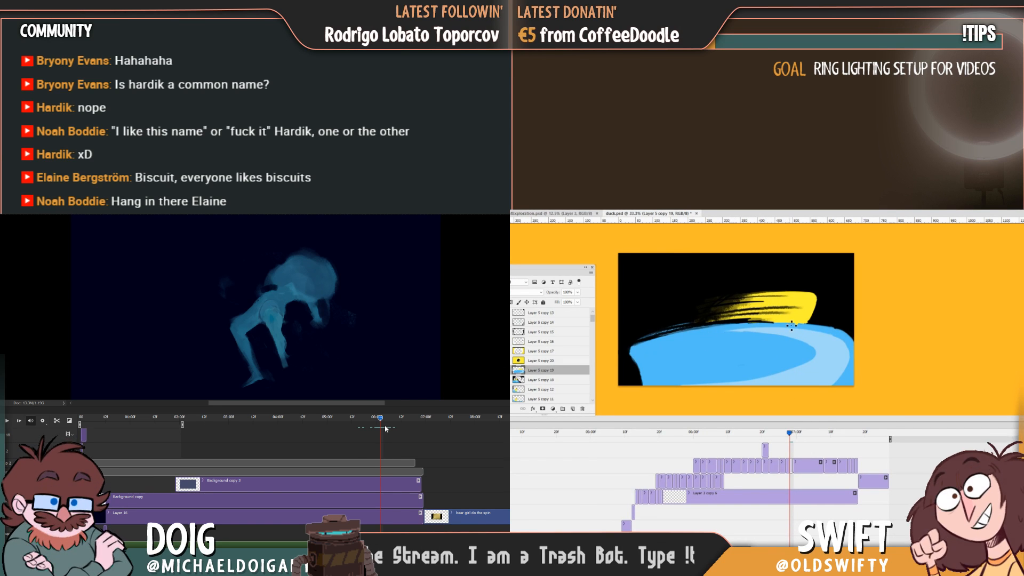
mouse_move(380, 418)
left_mouse_down()
mouse_move(392, 419)
mouse_move(374, 418)
mouse_move(382, 418)
left_mouse_up()
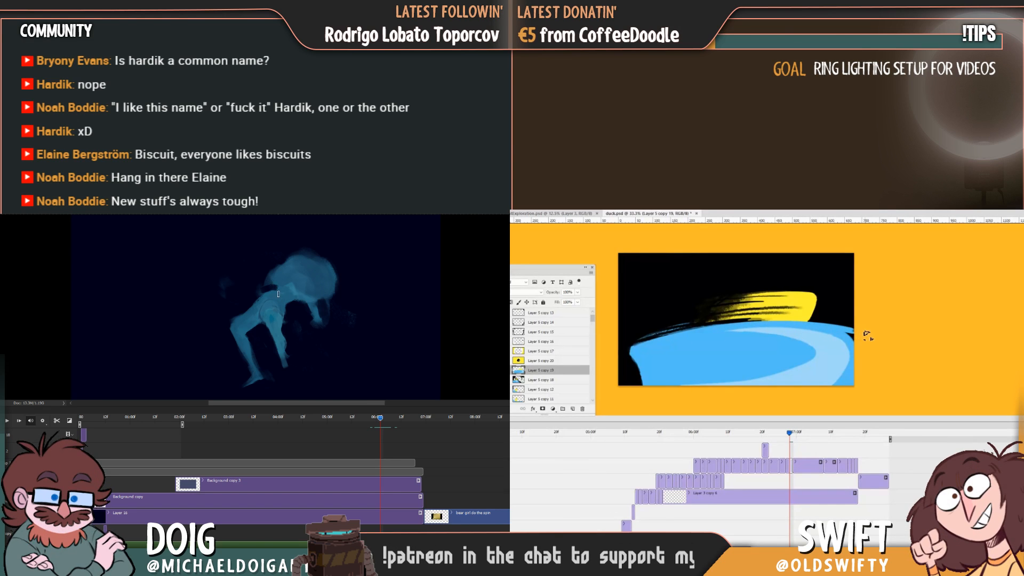
mouse_move(279, 290)
left_mouse_down()
mouse_move(233, 274)
mouse_move(267, 286)
mouse_move(239, 276)
left_mouse_up()
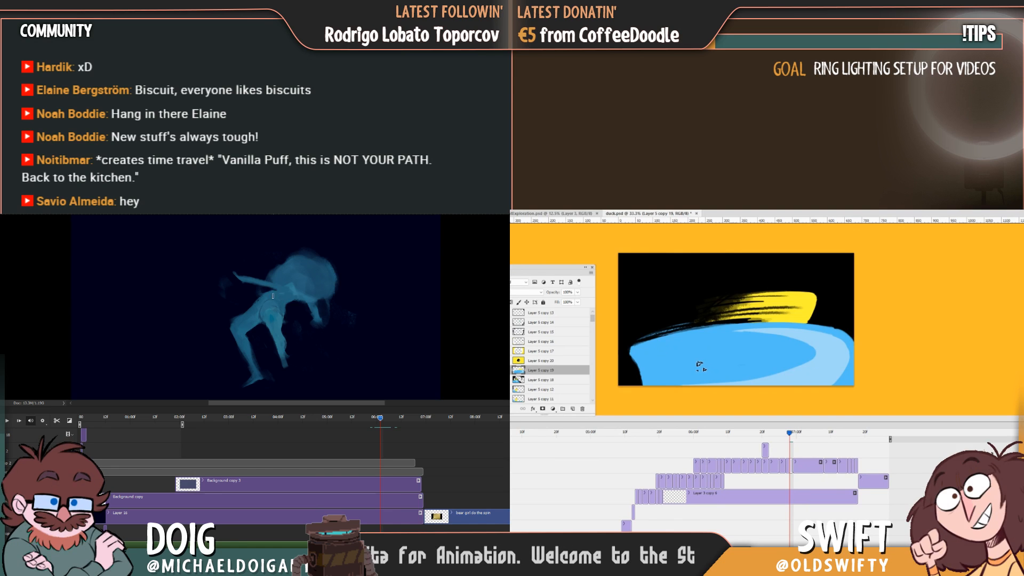
mouse_move(790, 433)
left_mouse_down()
mouse_move(772, 439)
mouse_move(791, 444)
left_mouse_up()
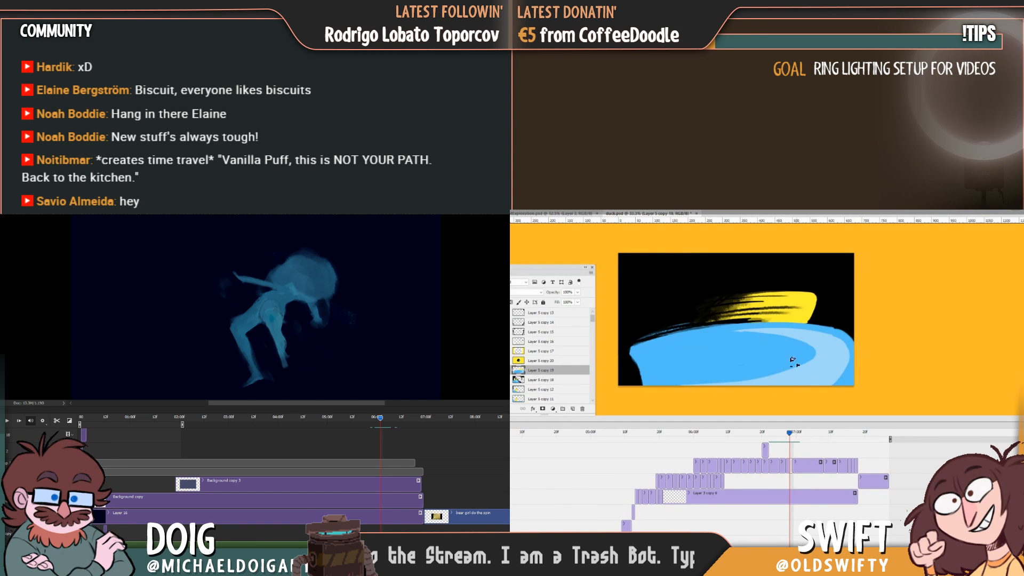
Paint a short detached yellow streak left of the smear and compare the frame with the preceding one.
left_click(789, 433)
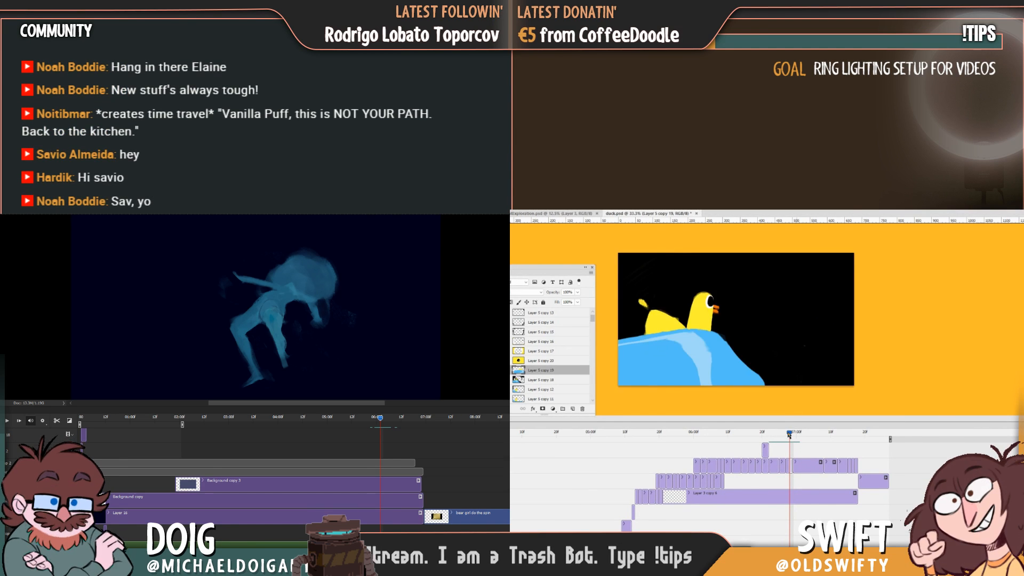
left_click_drag(789, 434, 790, 434)
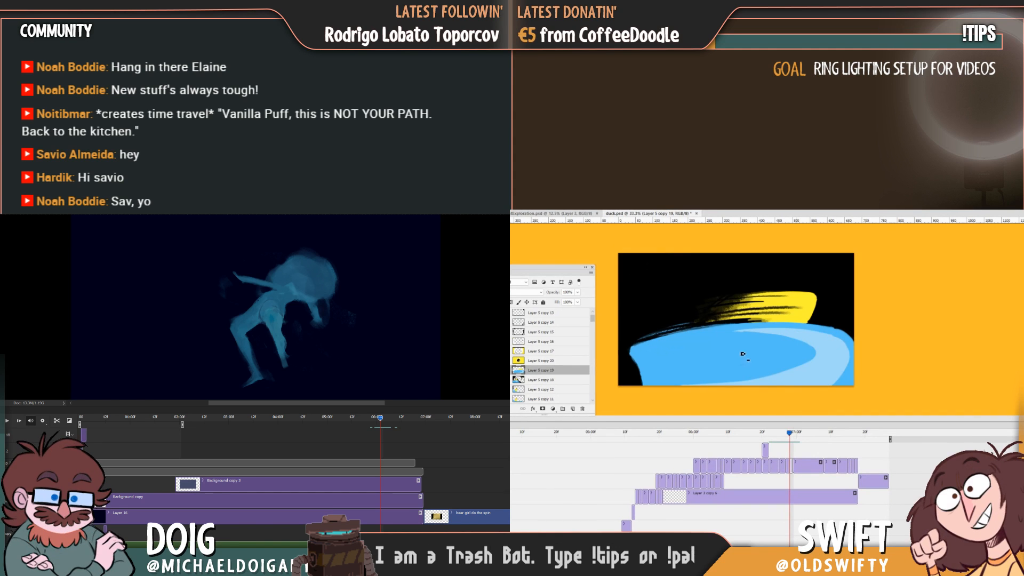
left_click_drag(684, 309, 723, 309)
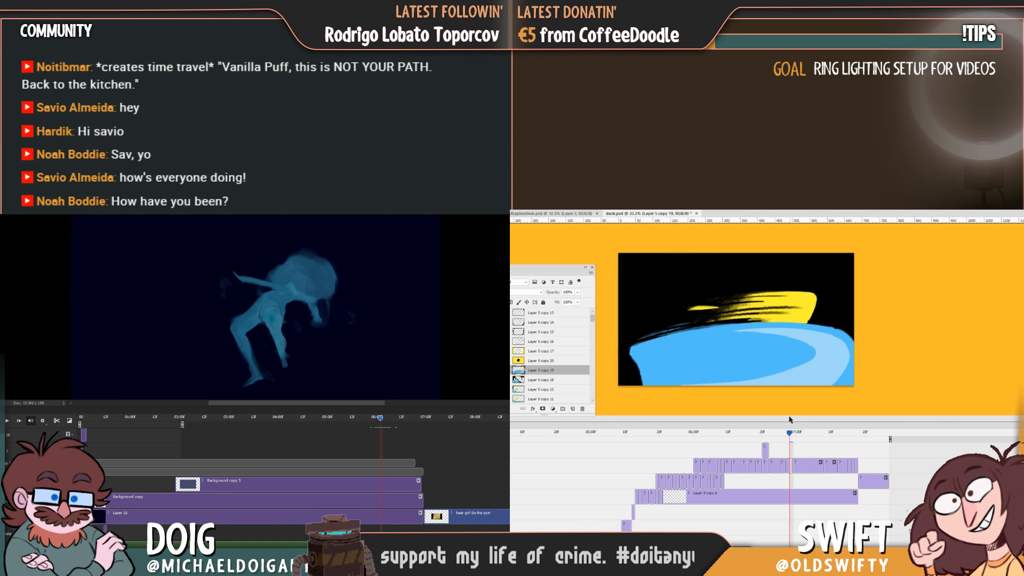
left_click_drag(789, 433, 789, 436)
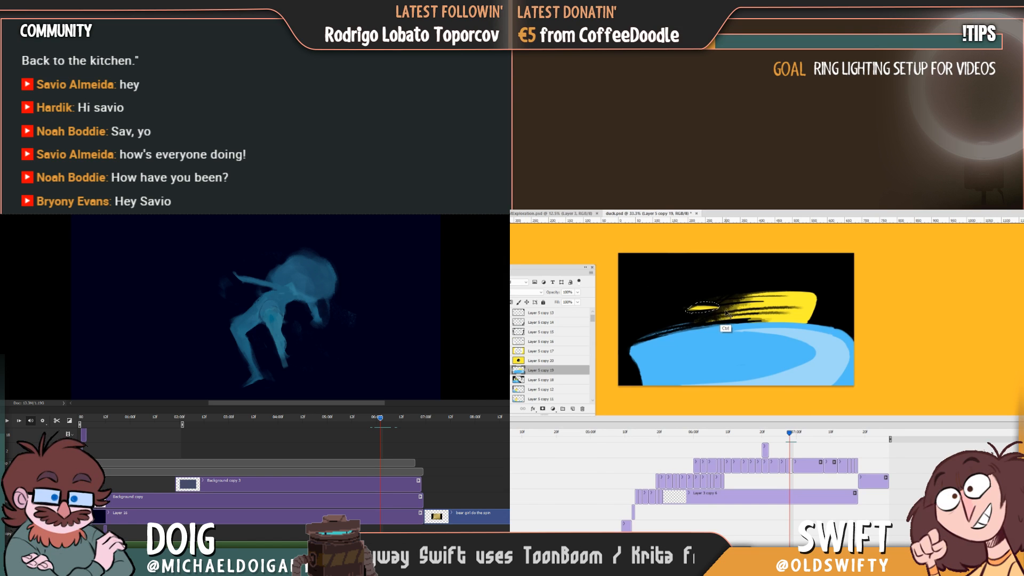
Select the detached yellow streak and move it up, level with the upper part of the smear.
key("ctrl+t")
mouse_move(711, 309)
left_mouse_down()
mouse_move(722, 309)
mouse_move(719, 296)
left_mouse_up()
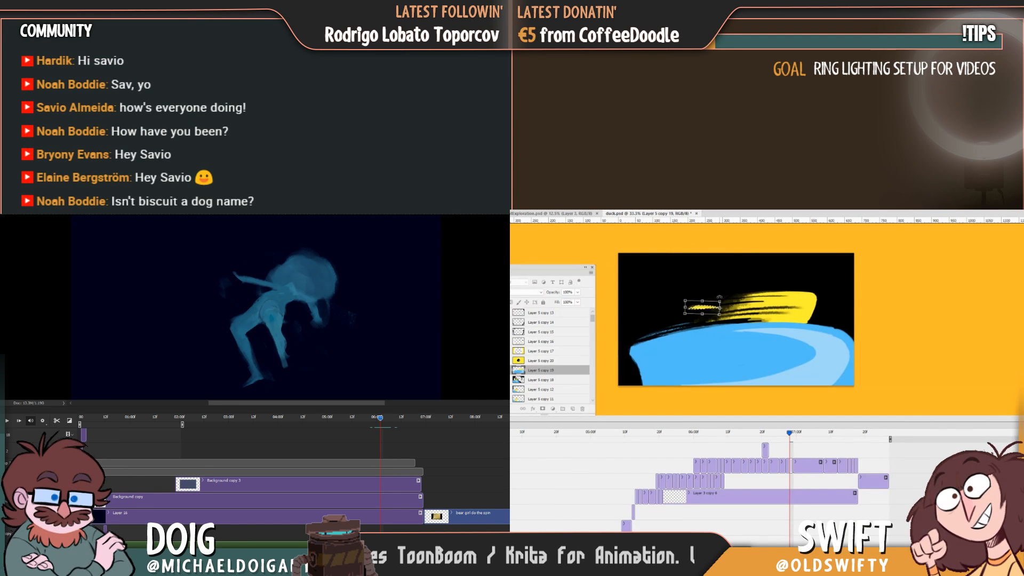
key("Return")
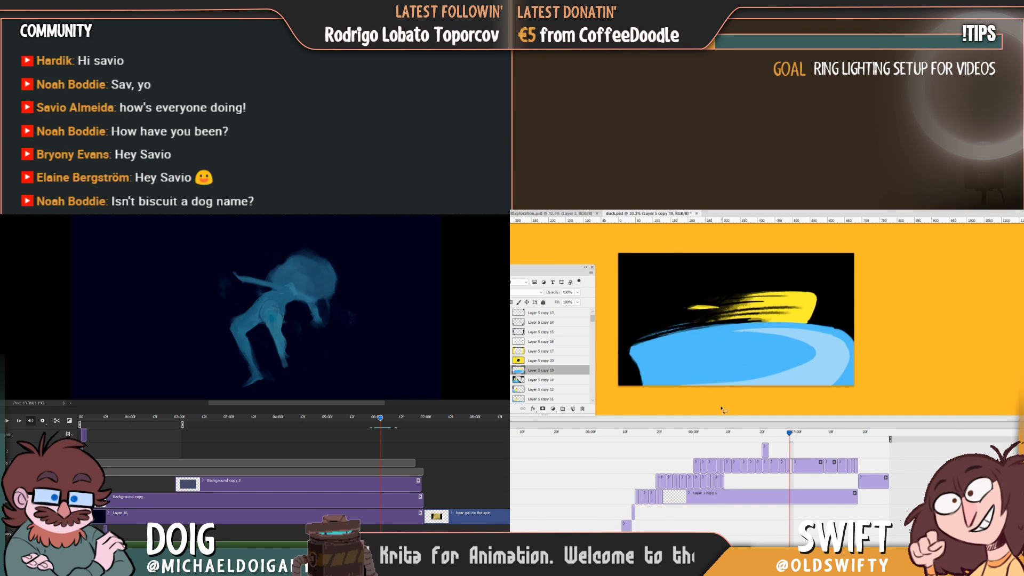
mouse_move(792, 435)
left_mouse_down()
mouse_move(779, 435)
mouse_move(790, 440)
left_mouse_up()
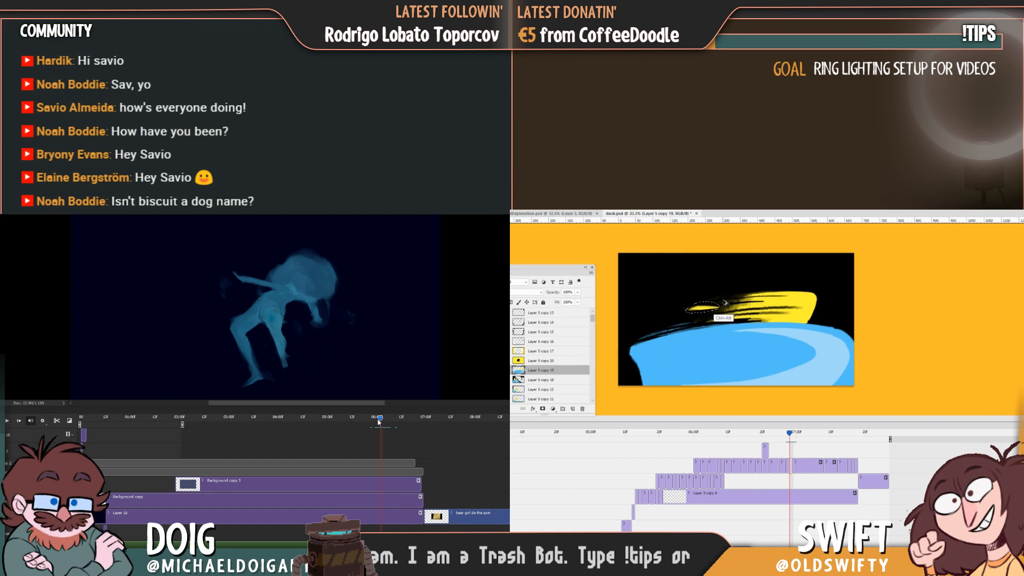
left_click_drag(380, 419, 382, 417)
key("ctrl+t")
key("Return")
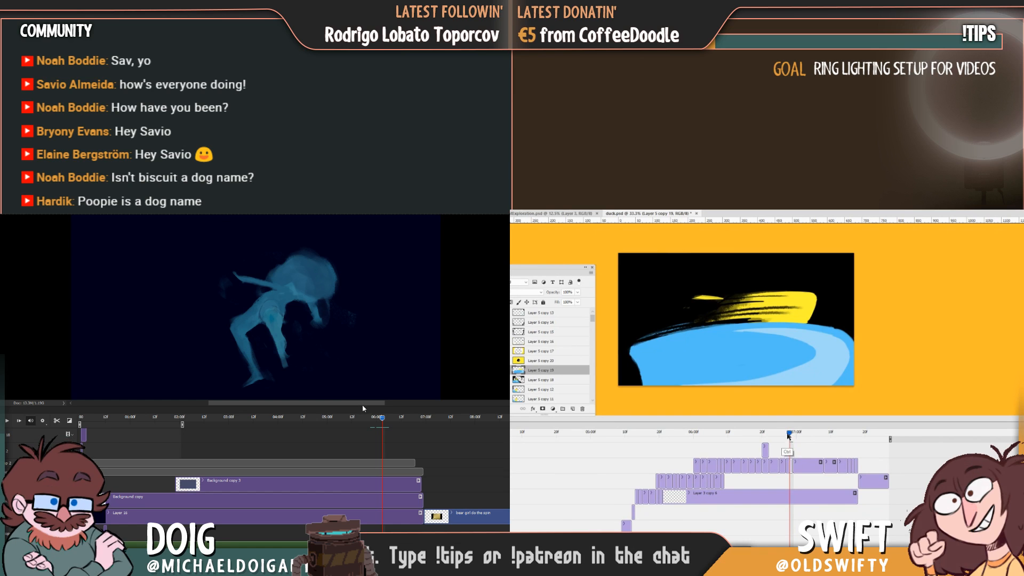
Shift the selected yellow streak slightly down and right towards the smear's ragged edge, and deselect it.
left_click_drag(712, 299, 741, 302)
key("ctrl+t")
key("Return")
key("ctrl+d")
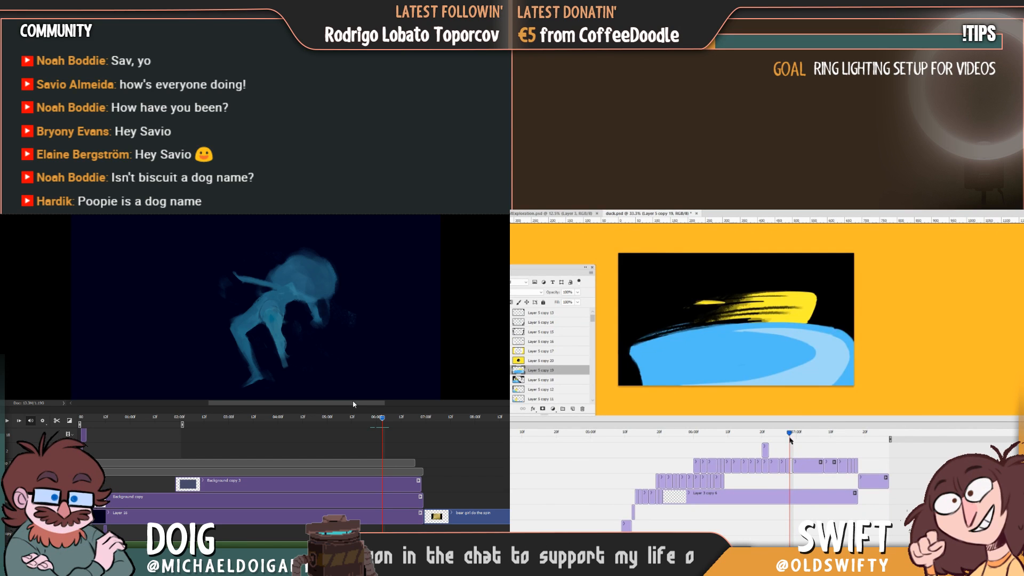
Warp the preceding duck frame, Layer 5 copy 18, raising the left part of the wave and duck, and check the motion.
mouse_move(791, 437)
left_mouse_down()
mouse_move(758, 446)
mouse_move(787, 444)
left_mouse_up()
left_click_drag(387, 420, 380, 419)
right_click(701, 374, "ctrl")
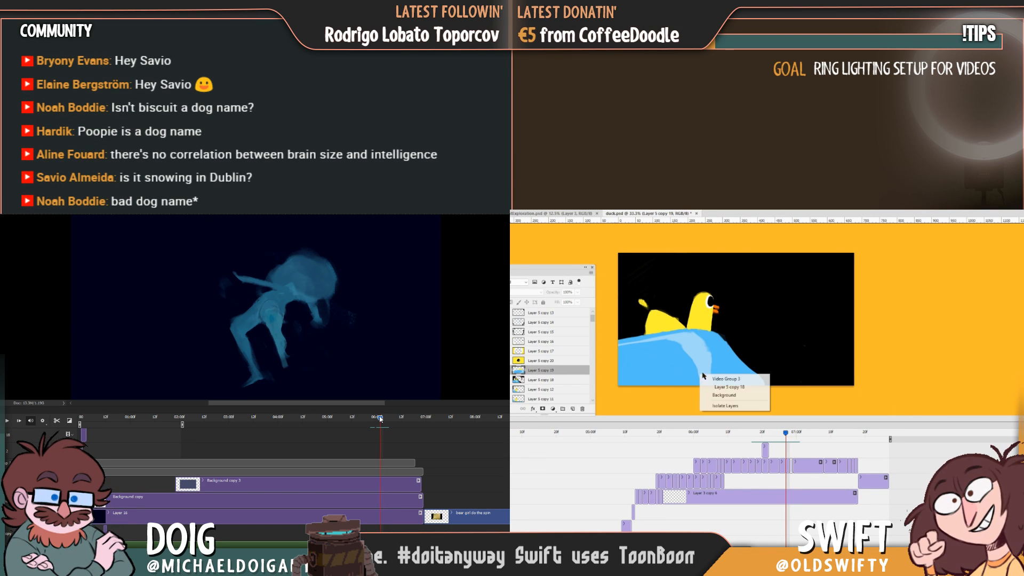
left_click(743, 364)
left_click(785, 468)
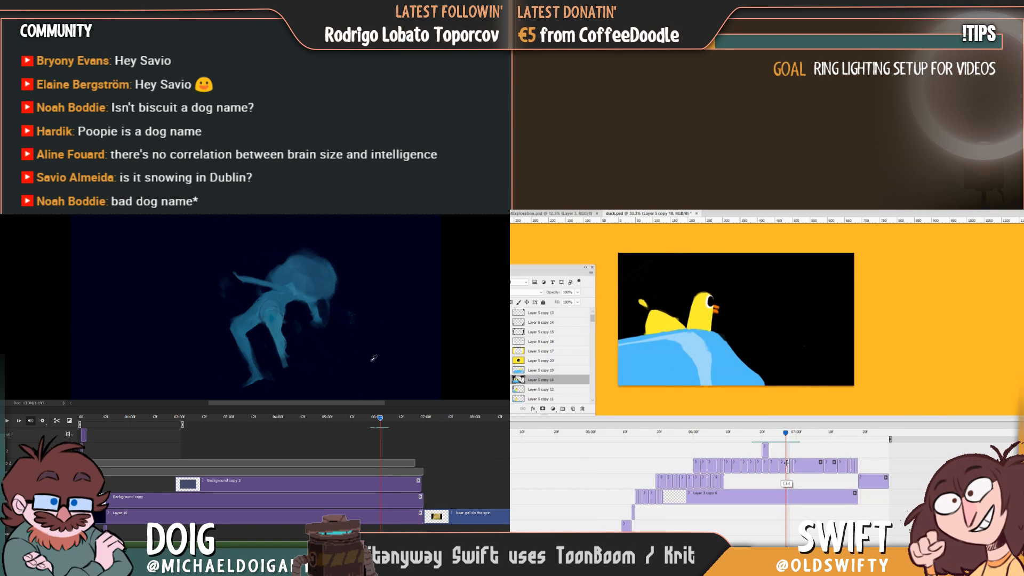
key("ctrl+t")
right_click(727, 350)
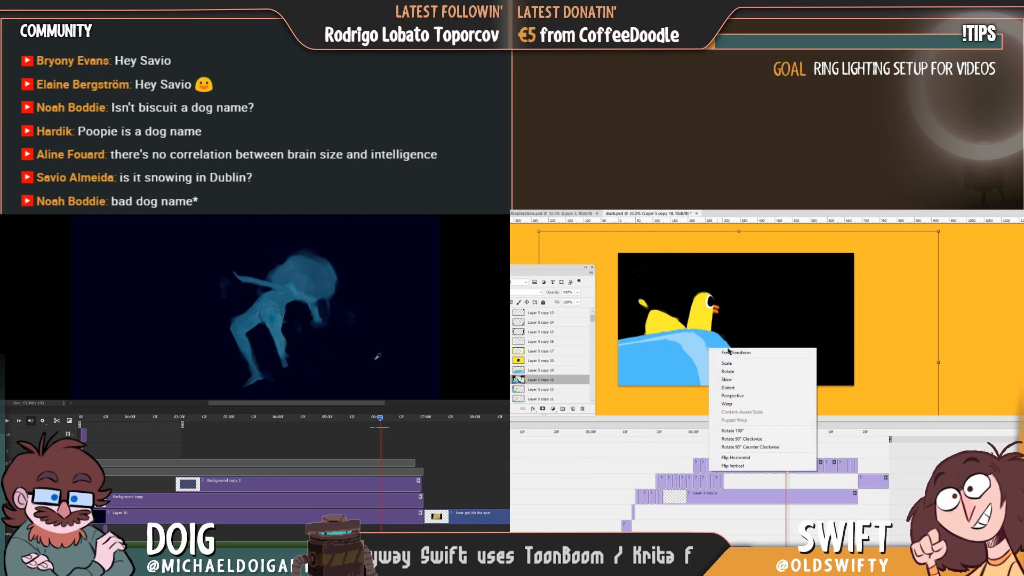
left_click(728, 405)
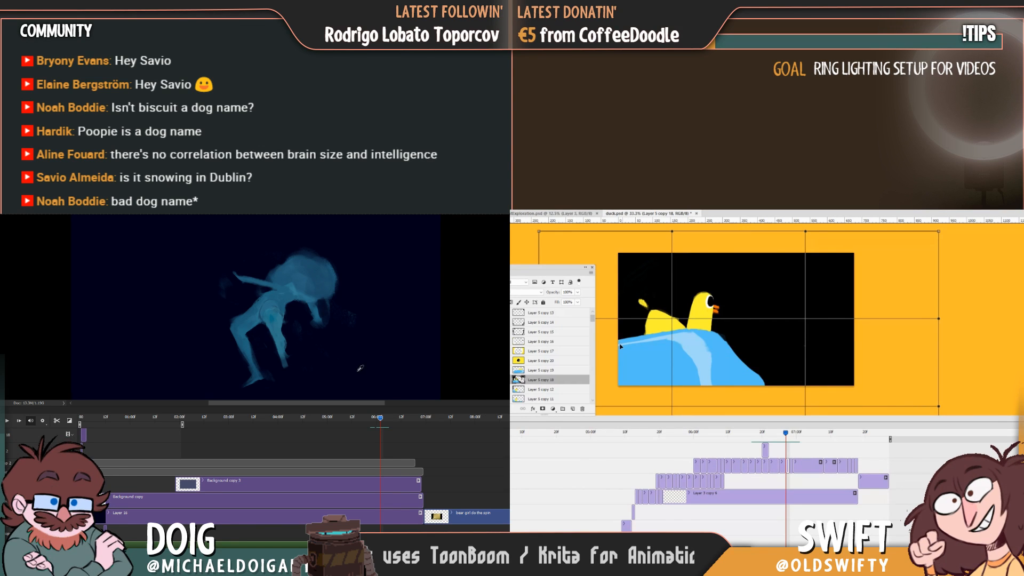
left_click_drag(620, 346, 649, 359)
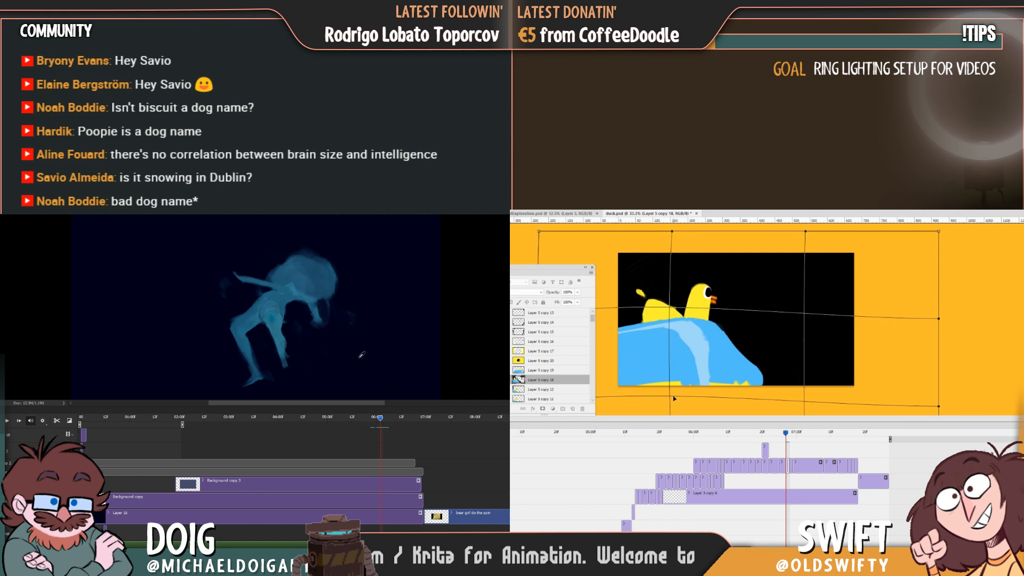
left_click_drag(673, 398, 672, 404)
key("Return")
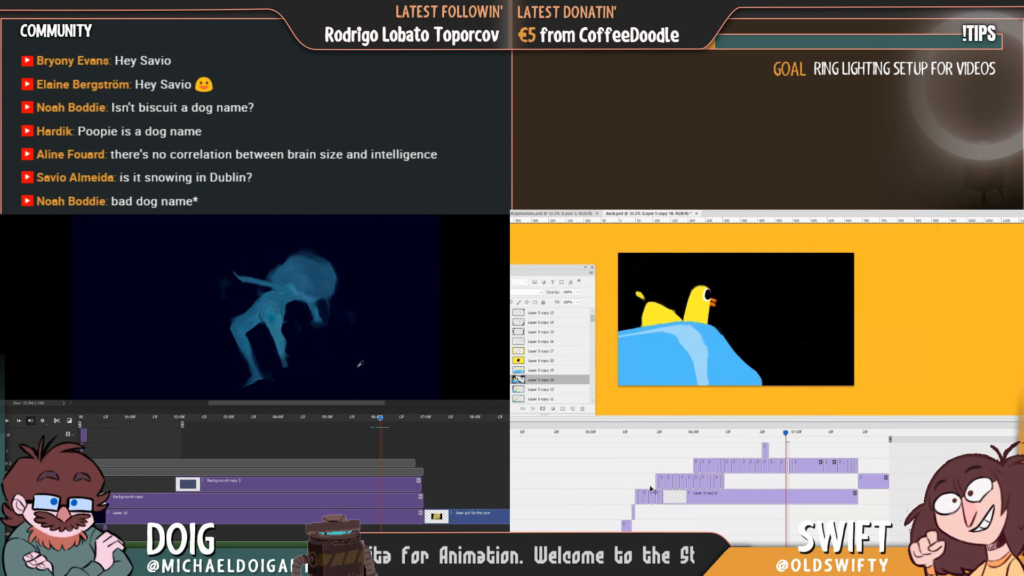
left_click(778, 436)
left_click_drag(778, 438, 789, 446)
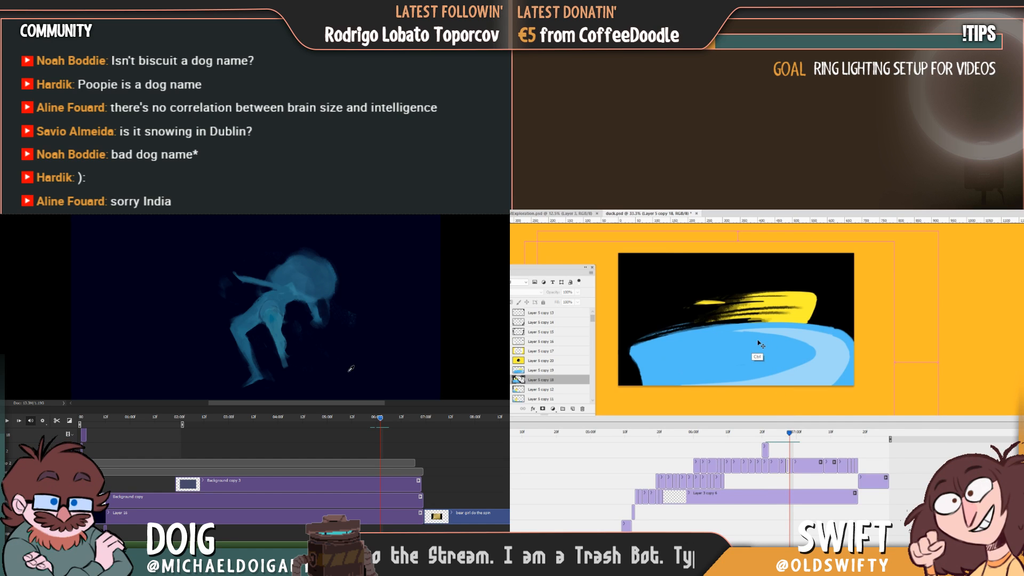
Warp the smear frame, Layer 5 copy 19, so the left part of the wave arches upwards.
left_click(790, 465)
key("ctrl+t")
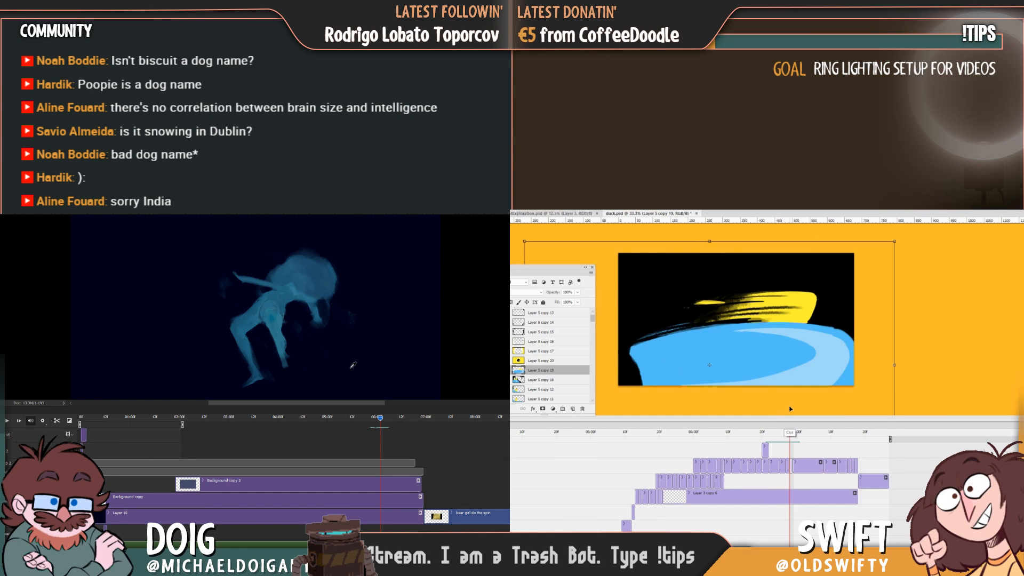
right_click(782, 363)
left_click(797, 383)
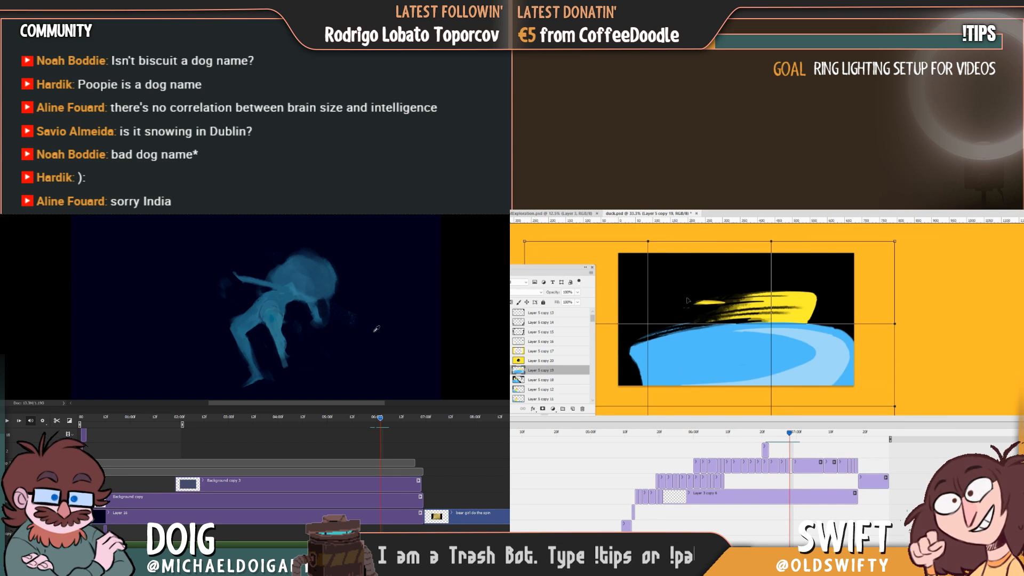
left_click_drag(669, 275, 742, 330)
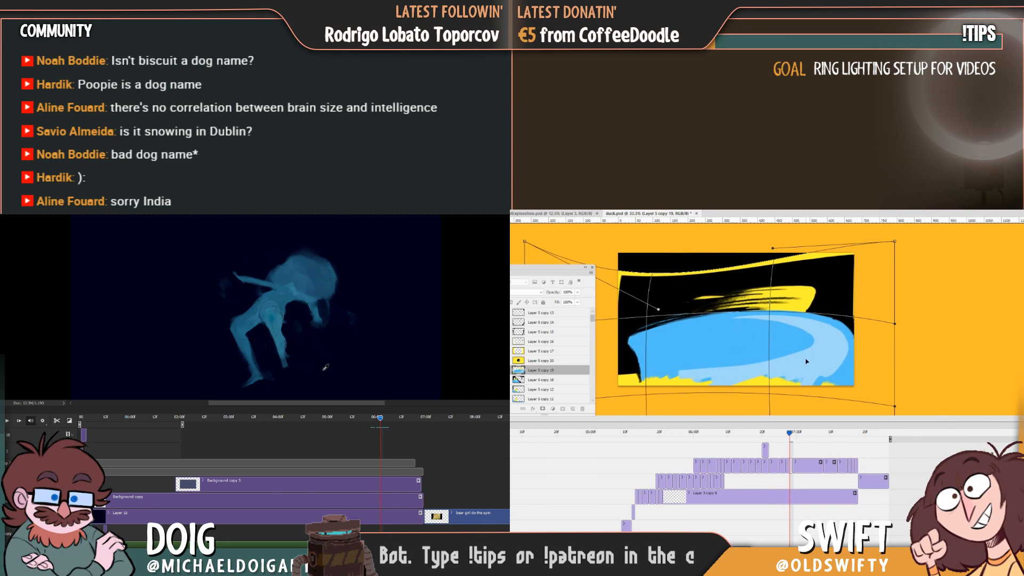
key("Return")
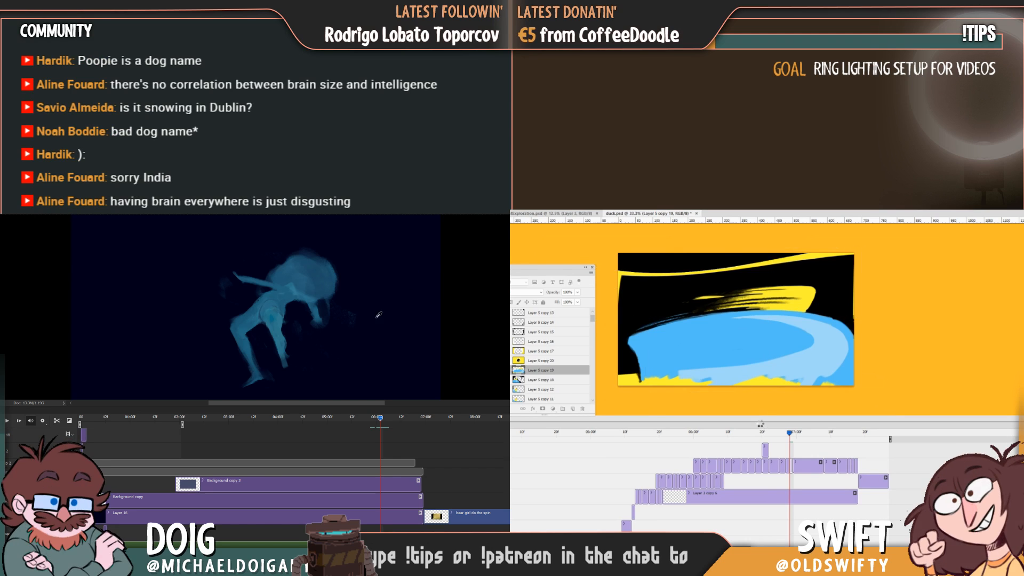
Paint over the yellow edges exposed by the warp, using black above and wave blues along the base.
left_click(375, 417)
left_click_drag(383, 420, 380, 420)
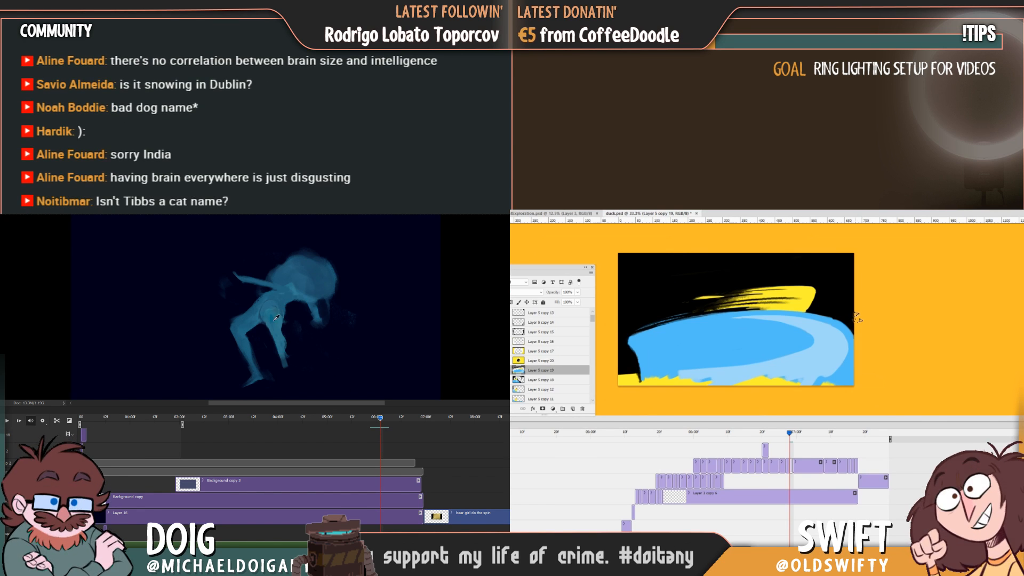
left_click(654, 366, "alt")
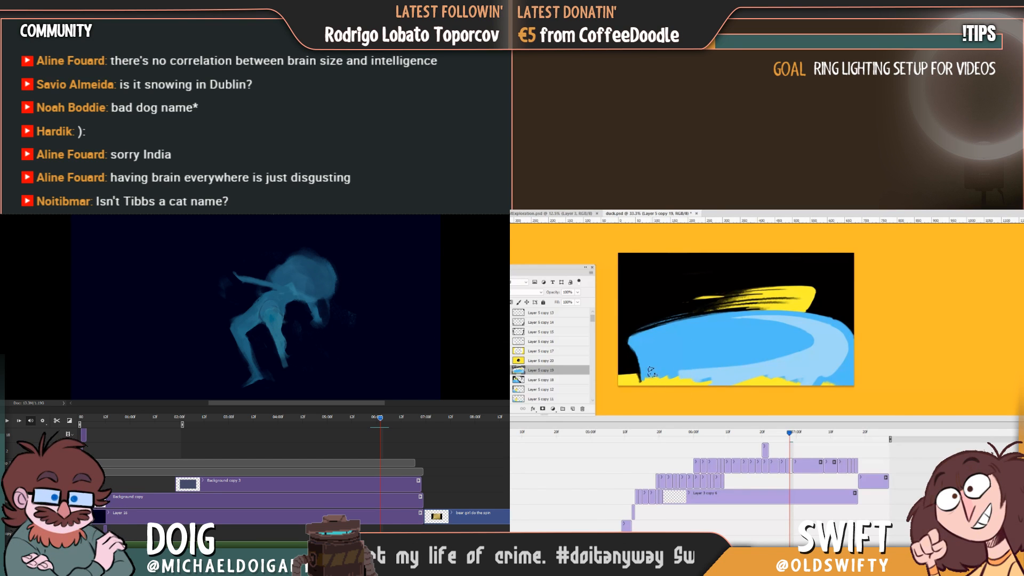
left_click_drag(656, 382, 647, 387)
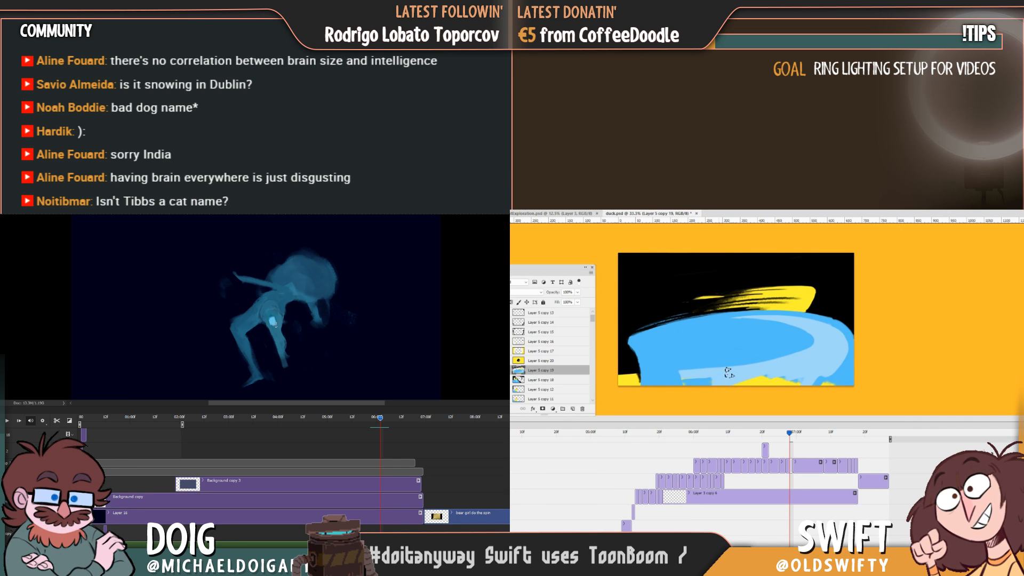
mouse_move(677, 383)
left_mouse_down()
mouse_move(776, 377)
mouse_move(828, 387)
mouse_move(732, 380)
mouse_move(821, 379)
mouse_move(798, 387)
left_mouse_up()
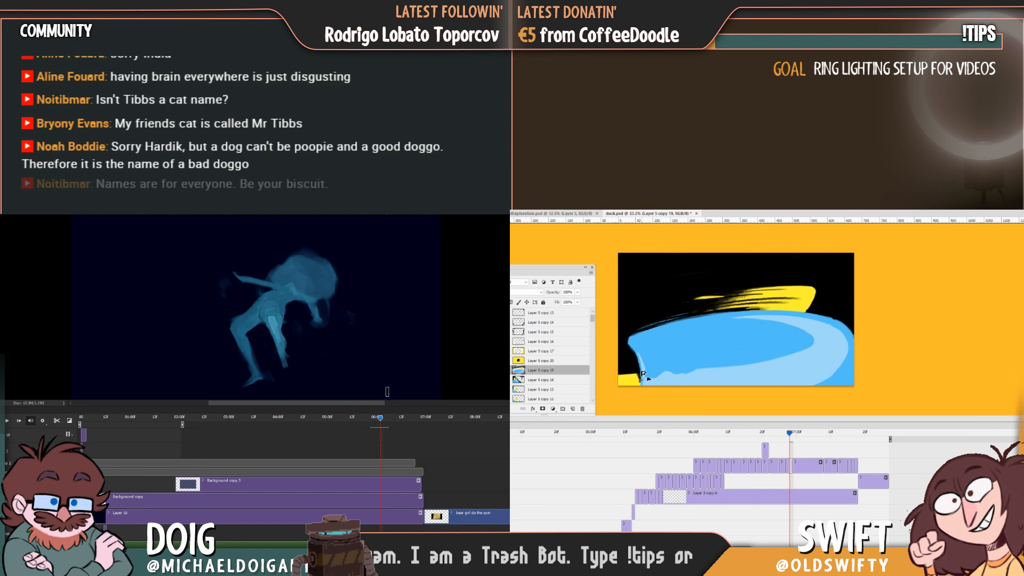
Check the repainted wave frame on the timeline and save duck.psd.
left_click_drag(380, 419, 384, 420)
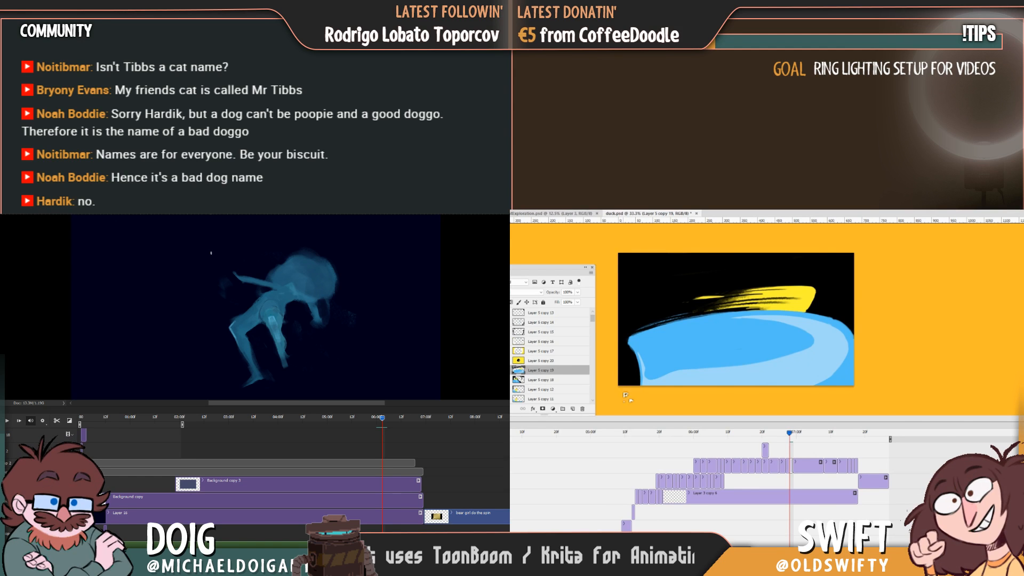
mouse_move(790, 432)
left_mouse_down()
mouse_move(758, 443)
mouse_move(789, 442)
left_mouse_up()
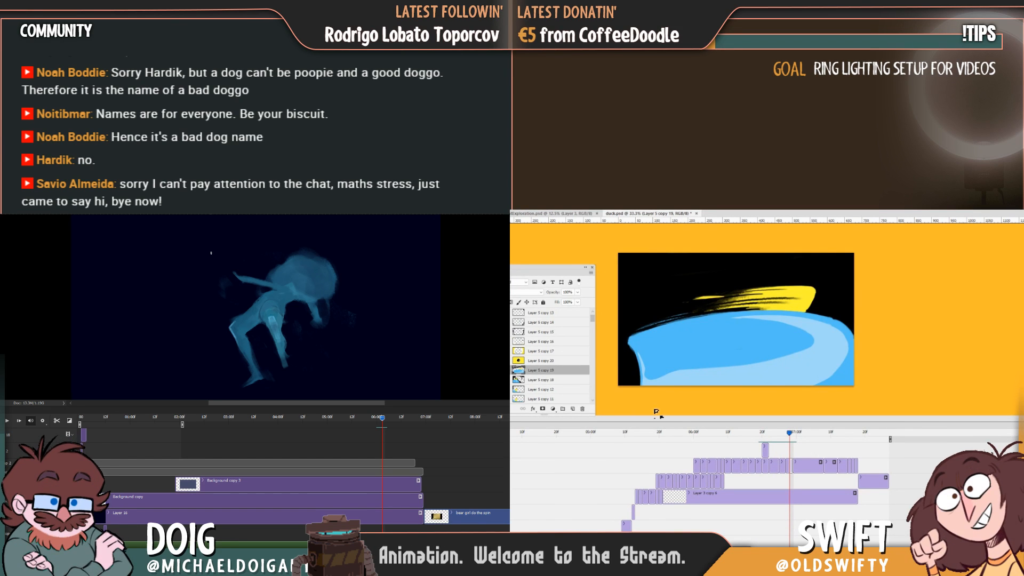
key("ctrl+s")
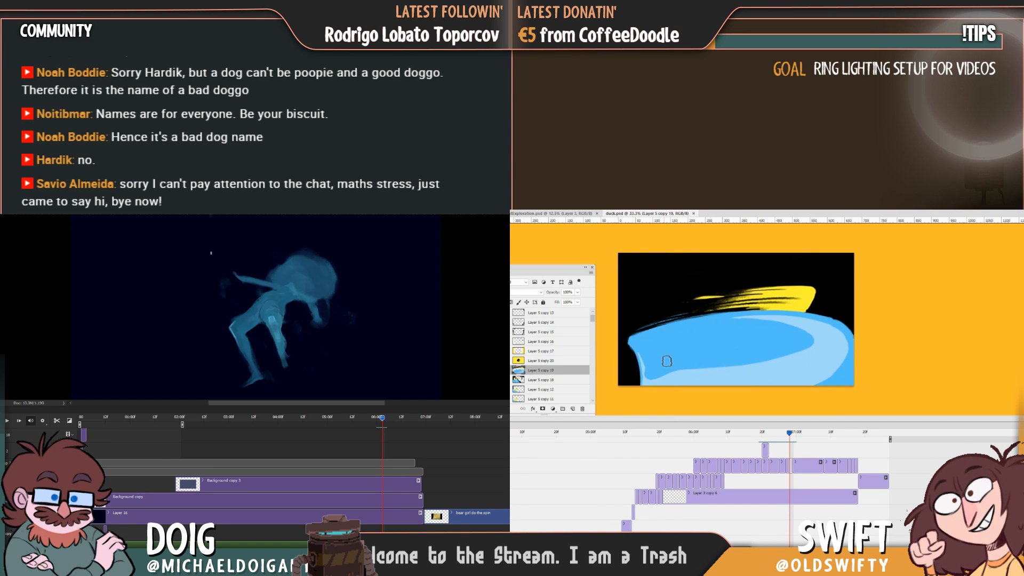
Cut black dry-brush streaks into the left edge of the blue wave.
mouse_move(667, 334)
left_mouse_down()
mouse_move(606, 352)
mouse_move(682, 335)
mouse_move(604, 359)
mouse_move(662, 342)
mouse_move(612, 361)
mouse_move(658, 365)
mouse_move(613, 381)
left_mouse_up()
mouse_move(673, 368)
left_mouse_down()
mouse_move(623, 385)
mouse_move(689, 375)
mouse_move(609, 399)
mouse_move(669, 381)
mouse_move(634, 387)
left_mouse_up()
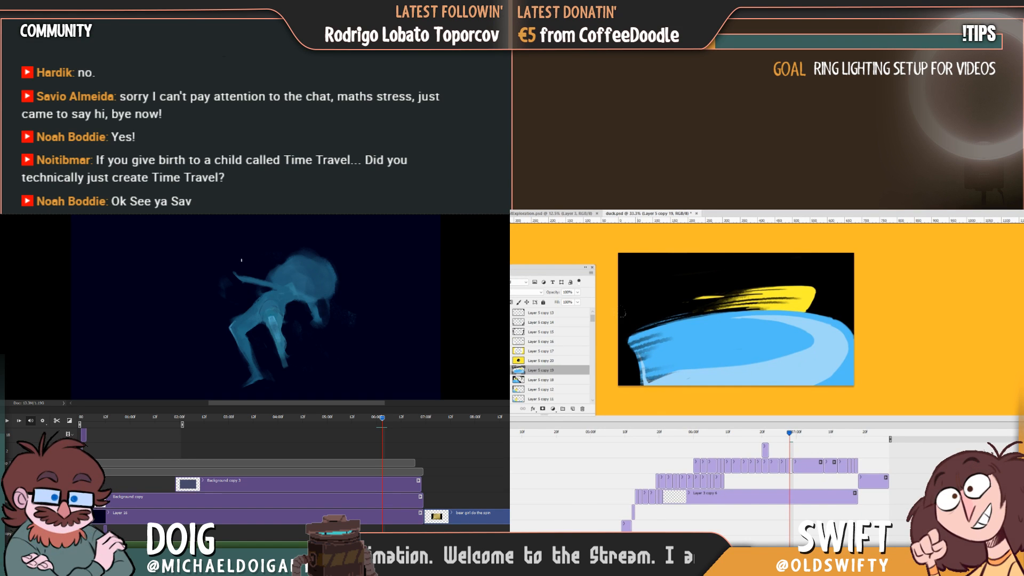
mouse_move(631, 344)
left_mouse_down()
mouse_move(666, 368)
mouse_move(671, 350)
mouse_move(652, 377)
mouse_move(663, 372)
mouse_move(661, 345)
mouse_move(663, 370)
mouse_move(678, 375)
mouse_move(649, 380)
mouse_move(644, 354)
mouse_move(690, 374)
left_mouse_up()
key("ctrl+z")
key("ctrl+z")
key("ctrl+z")
key("ctrl+z")
Roughen the wave's lower left side with dark textured brushwork and check it against the preceding frame.
key("ctrl+z")
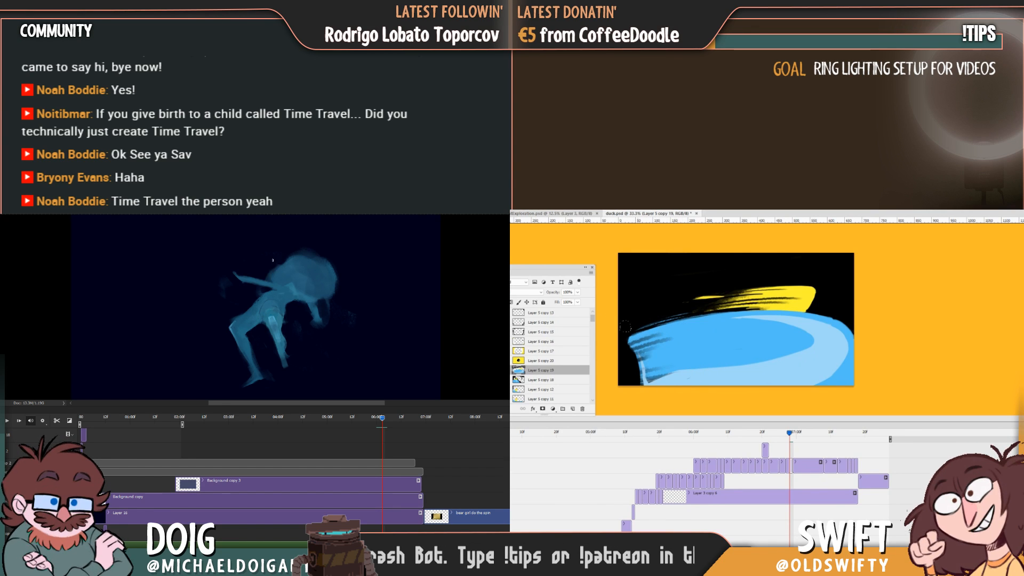
left_click_drag(625, 326, 656, 331)
left_click_drag(685, 375, 687, 335)
key("ctrl+z")
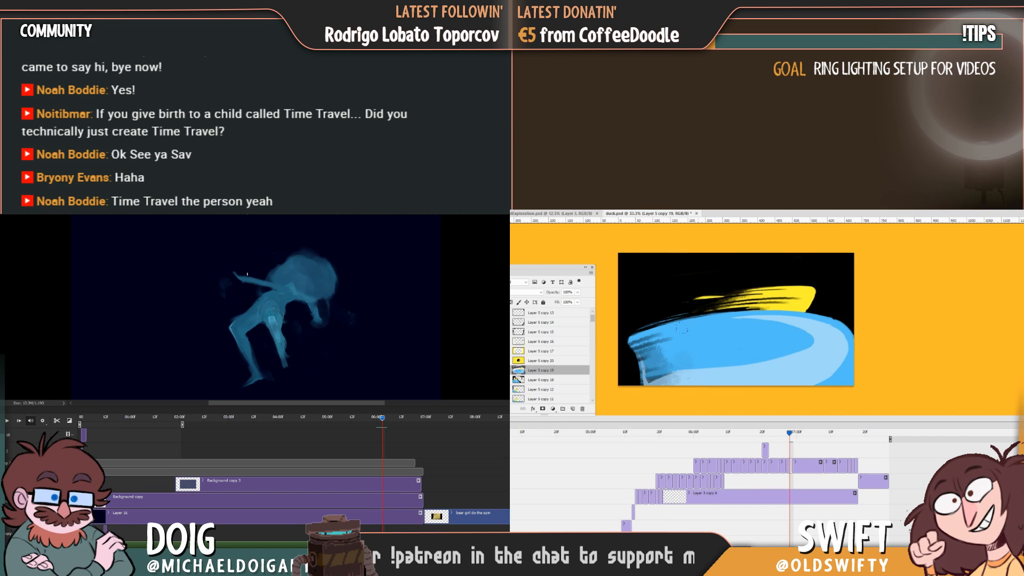
mouse_move(653, 379)
left_mouse_down()
mouse_move(643, 356)
mouse_move(638, 368)
left_mouse_up()
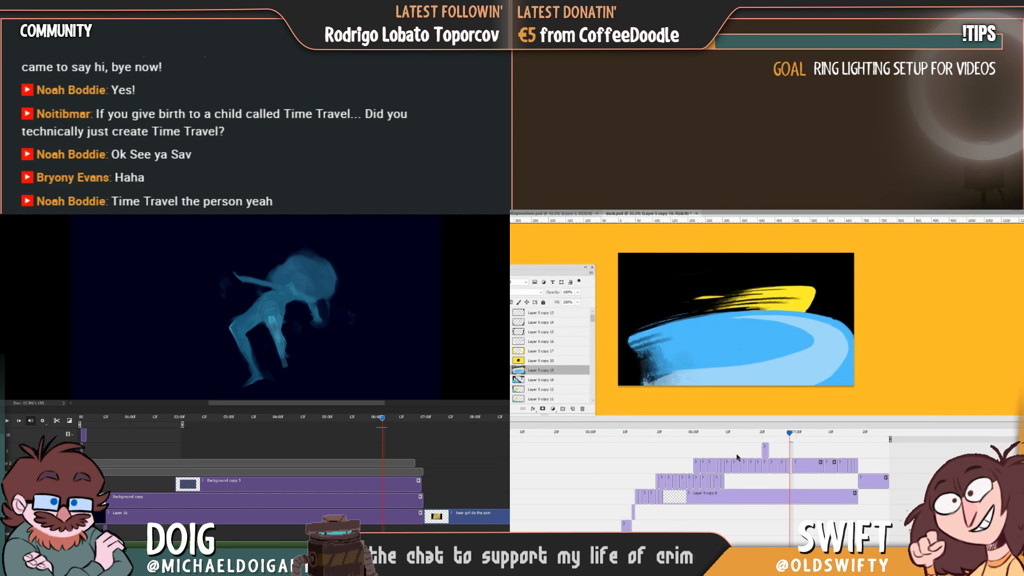
left_click_drag(789, 434, 790, 435)
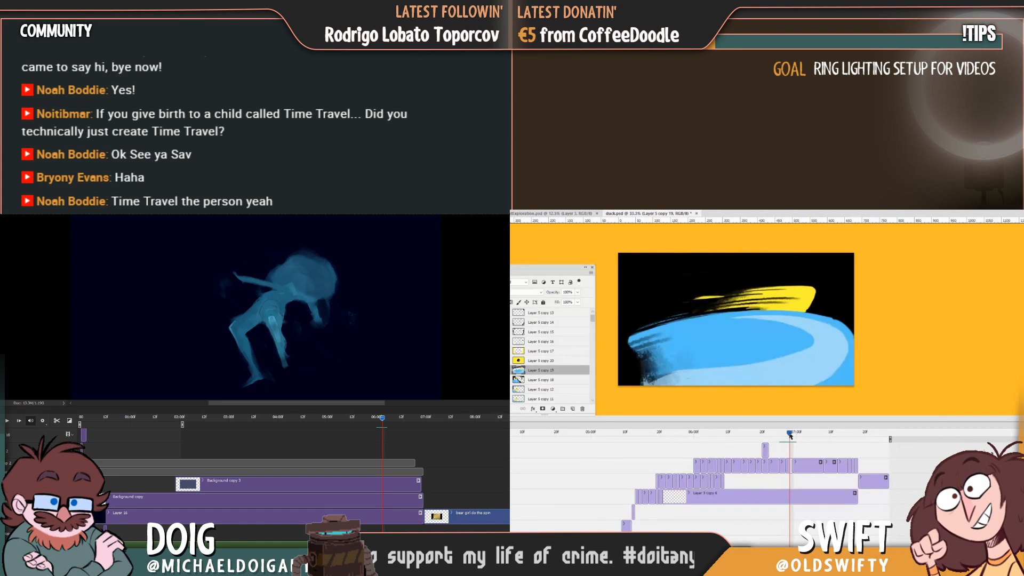
Sample the wave's blue and paint a streak sweeping from its lower left side out to the canvas corner.
left_click(679, 358, "alt")
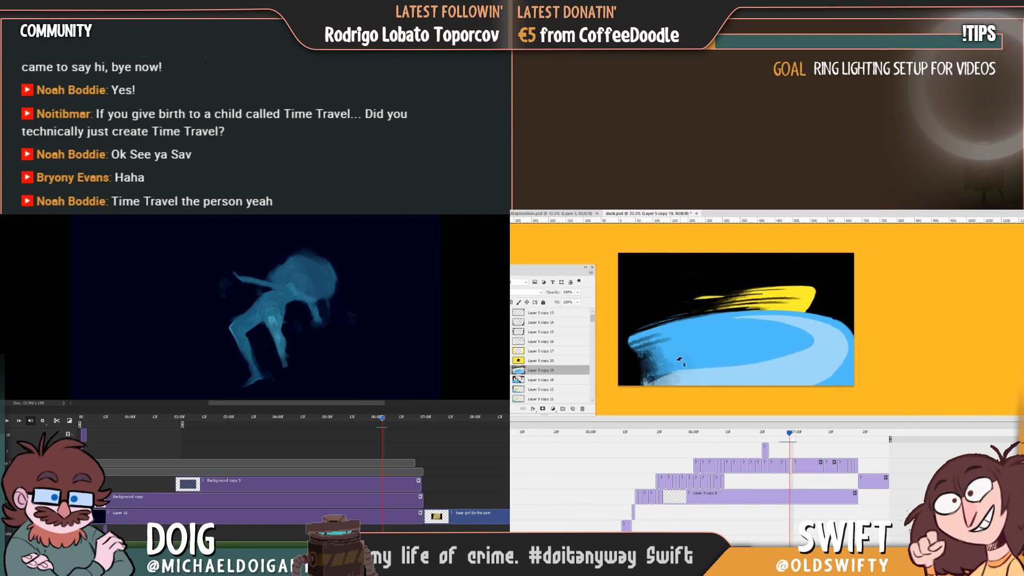
left_click_drag(641, 372, 679, 367)
key("ctrl+z")
key("ctrl+z")
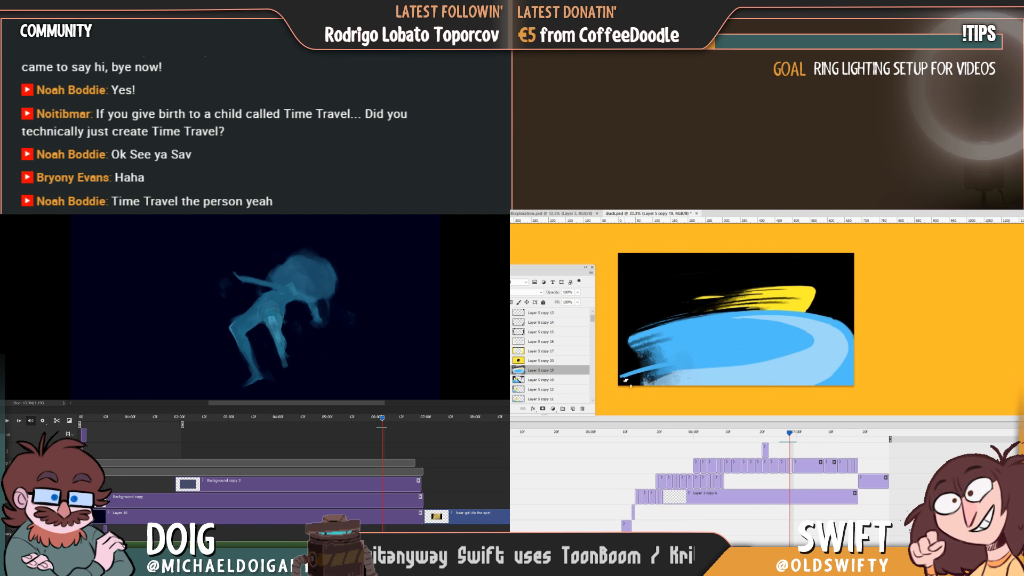
left_click_drag(620, 381, 642, 374)
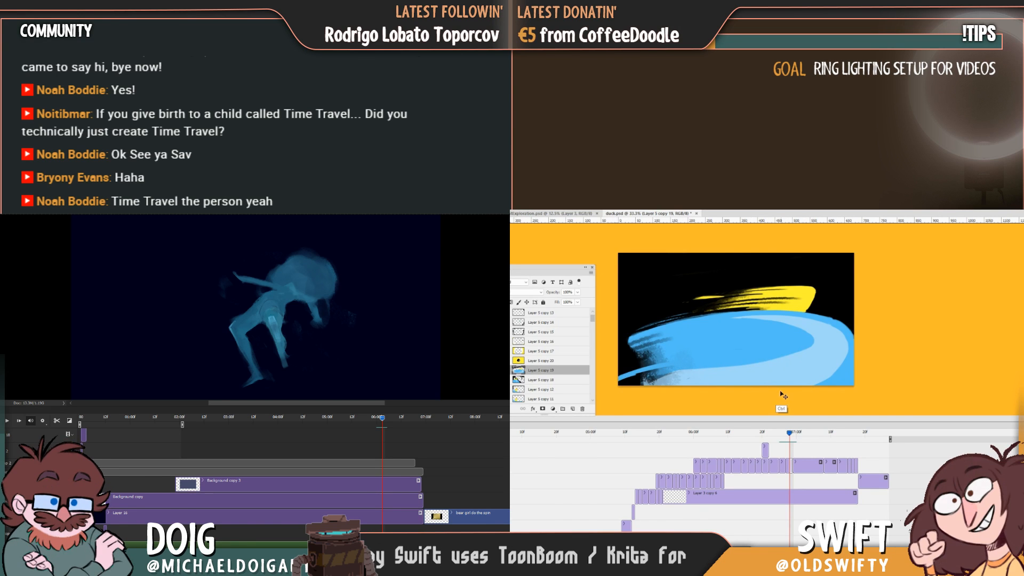
Undo the last strokes on the wave's lower left streak and duplicate the yellow frame with the black circle.
key("ctrl+alt+z")
key("ctrl+alt+z")
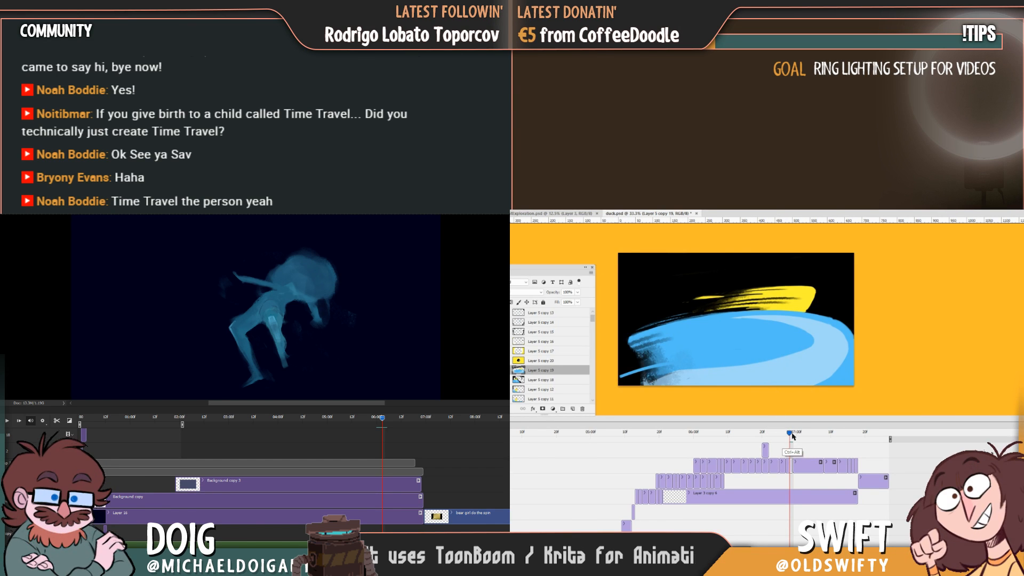
mouse_move(789, 435)
left_mouse_down()
mouse_move(781, 434)
mouse_move(797, 435)
left_mouse_up()
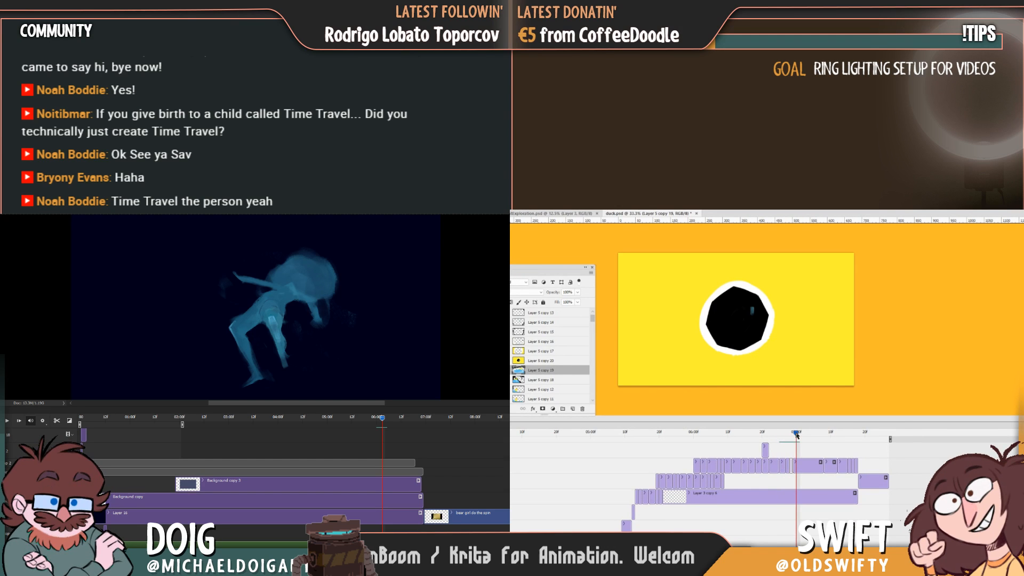
left_click(799, 462)
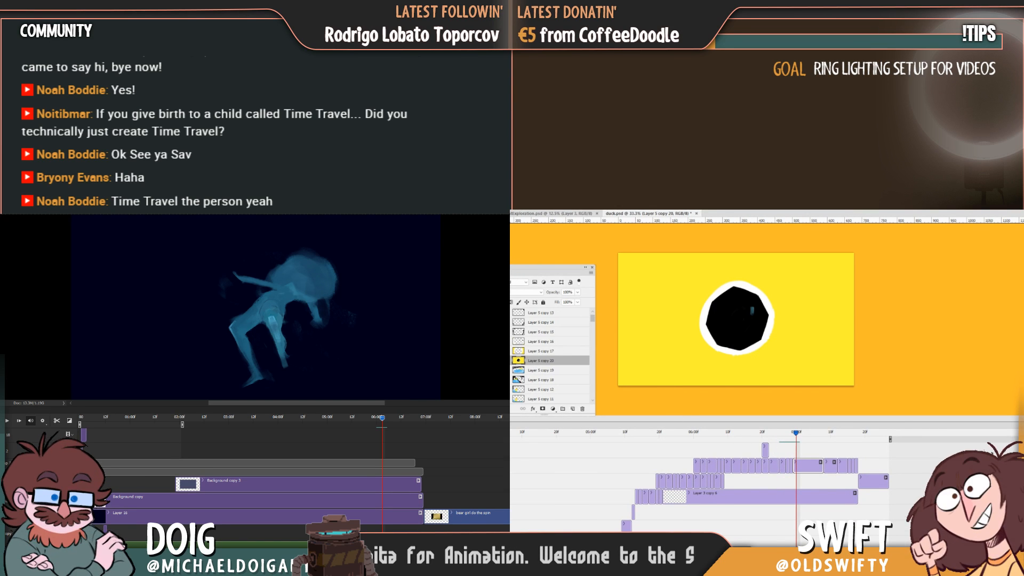
key("ctrl+j")
left_click(804, 447)
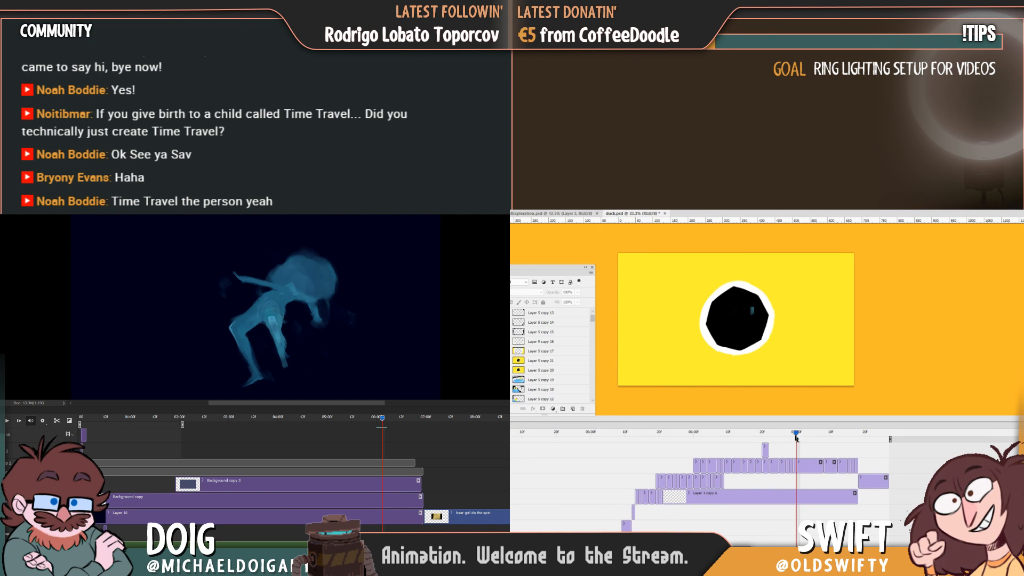
Clear all artwork from the first of the two black-circle frames, Layer 5 copy 20, leaving a blank frame.
left_click_drag(796, 433, 792, 437)
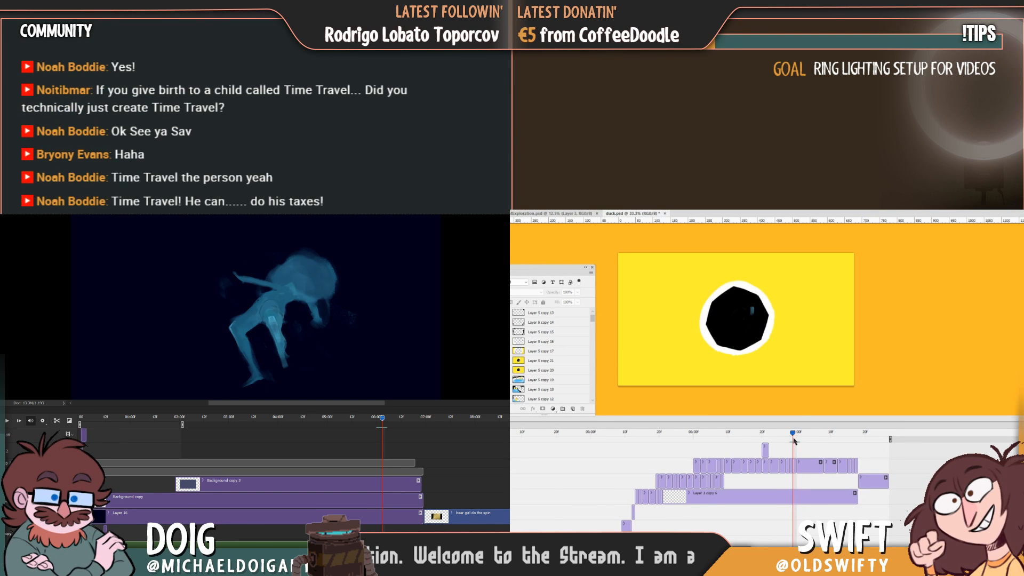
left_click(820, 399)
key("Return")
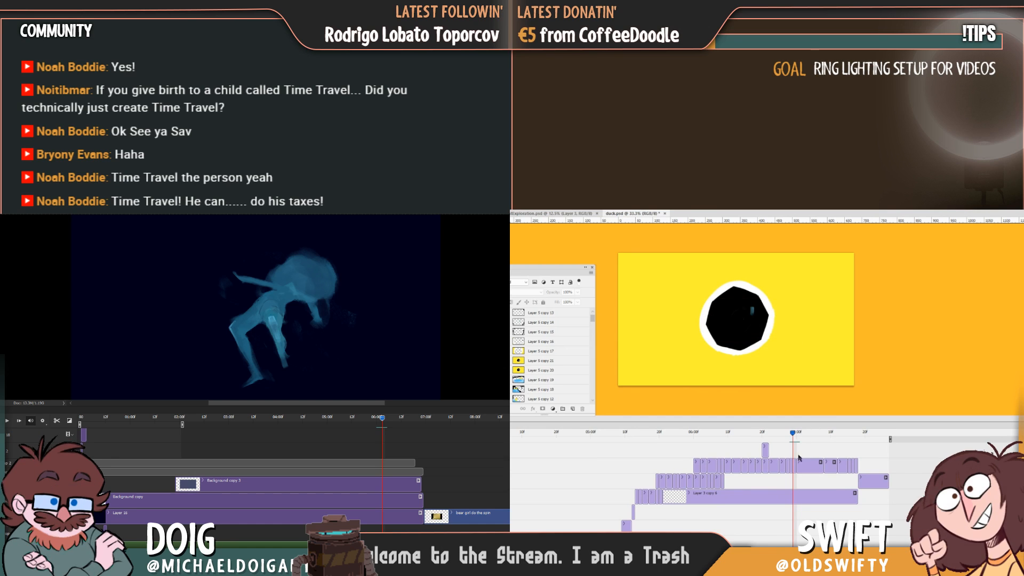
left_click(794, 463)
key("ctrl+a")
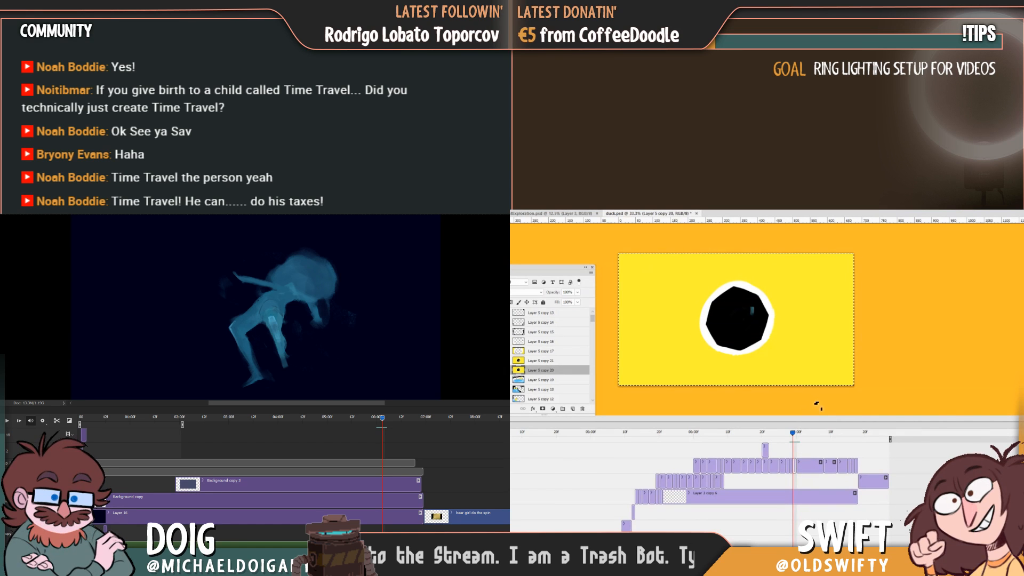
key("Delete")
key("ctrl+d")
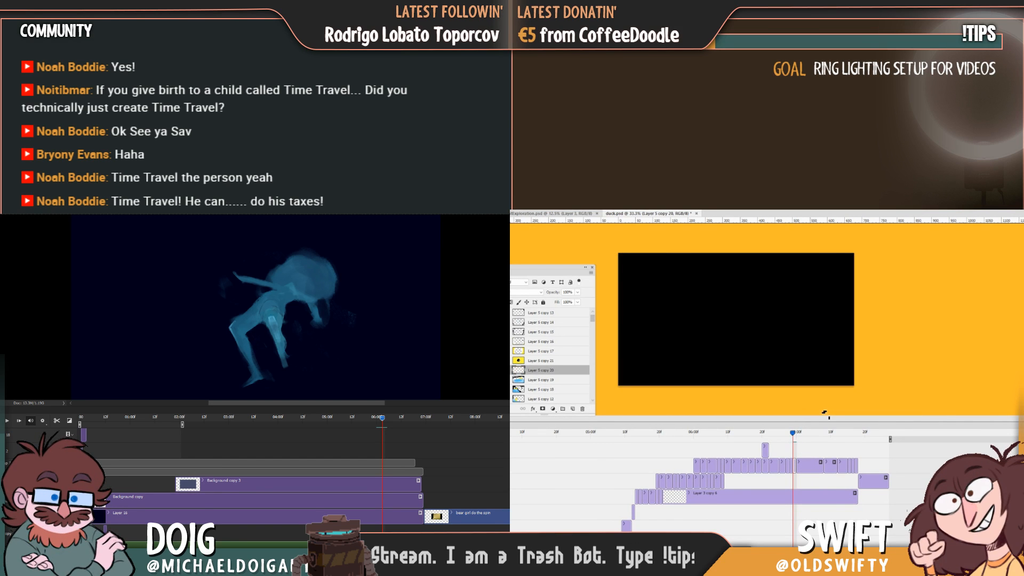
Warp the artwork on the wave frame so its lower left side stretches out past the canvas edge.
left_click_drag(794, 438, 790, 440)
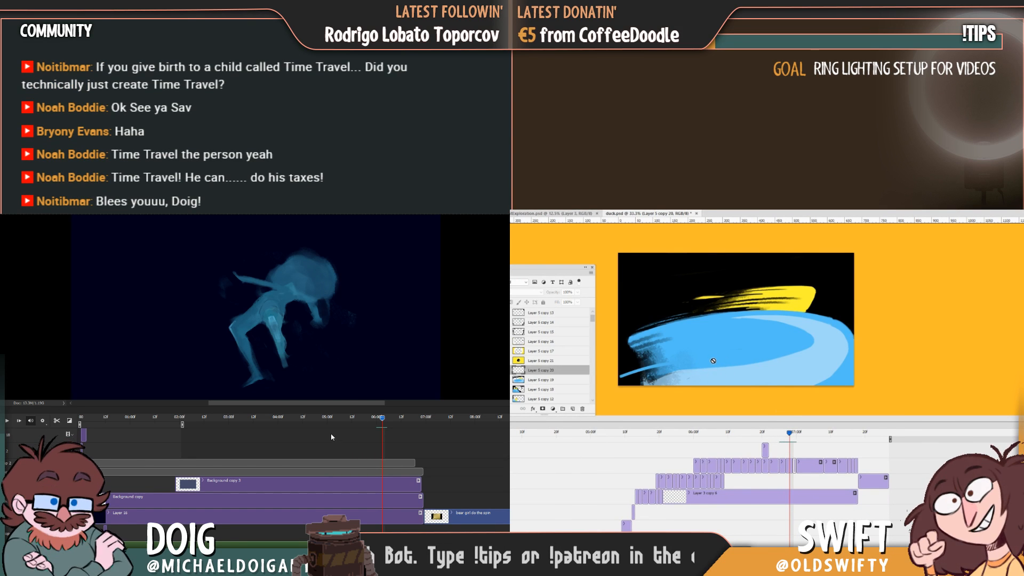
left_click(713, 363)
left_click(742, 342)
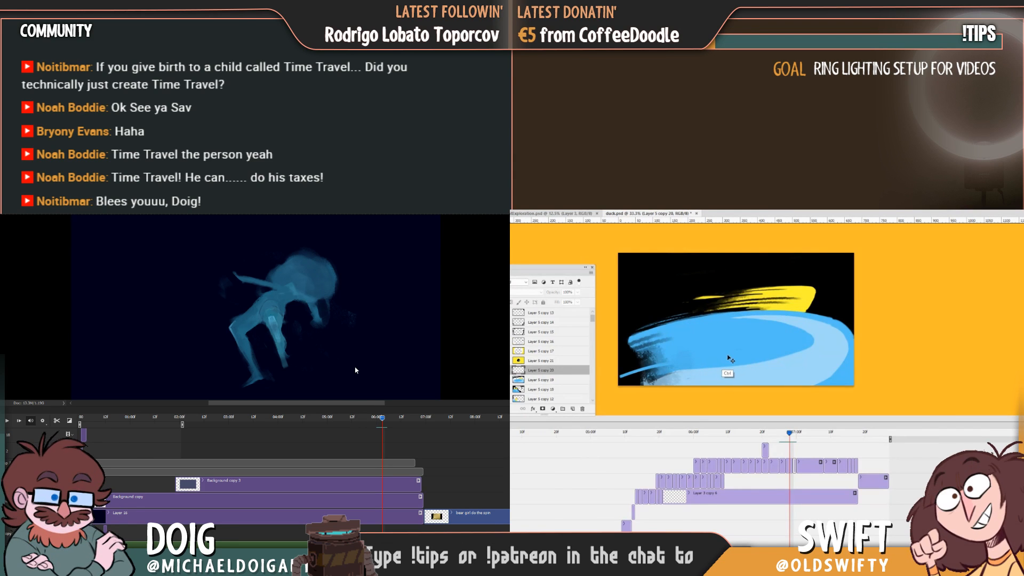
left_click(791, 467)
key("ctrl+t")
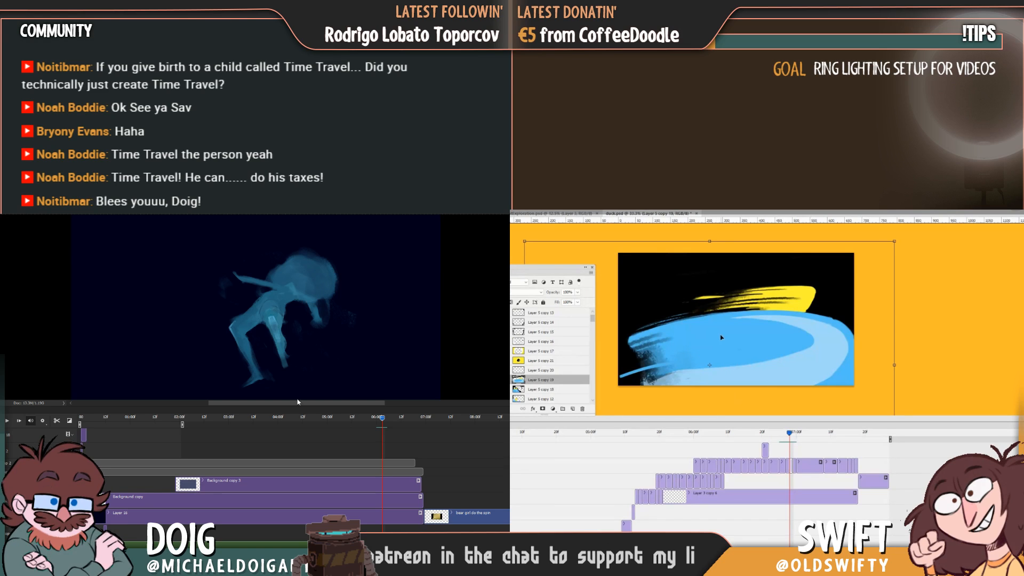
left_click(301, 418)
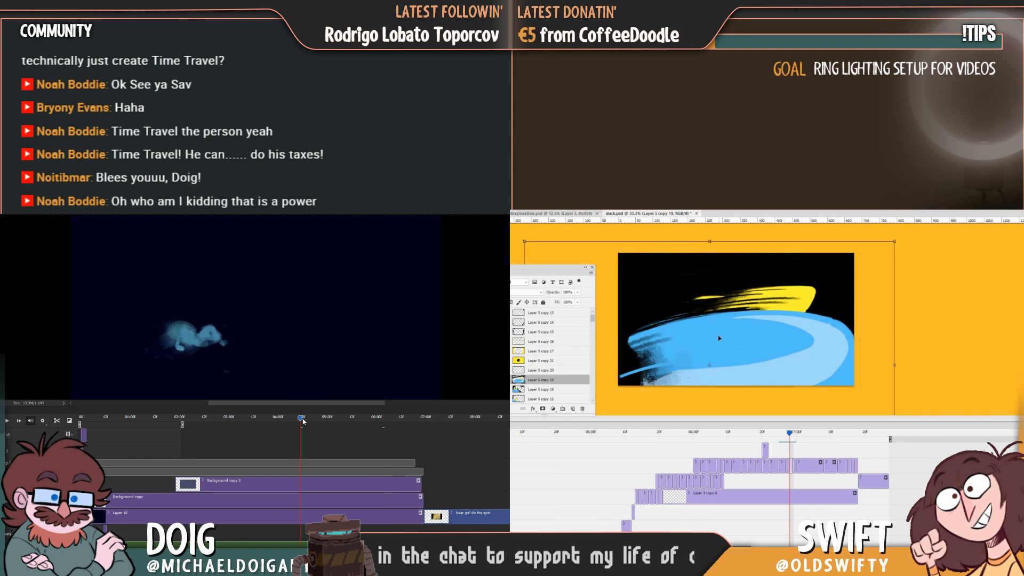
left_click_drag(320, 419, 363, 418)
right_click(722, 347)
left_click(736, 396)
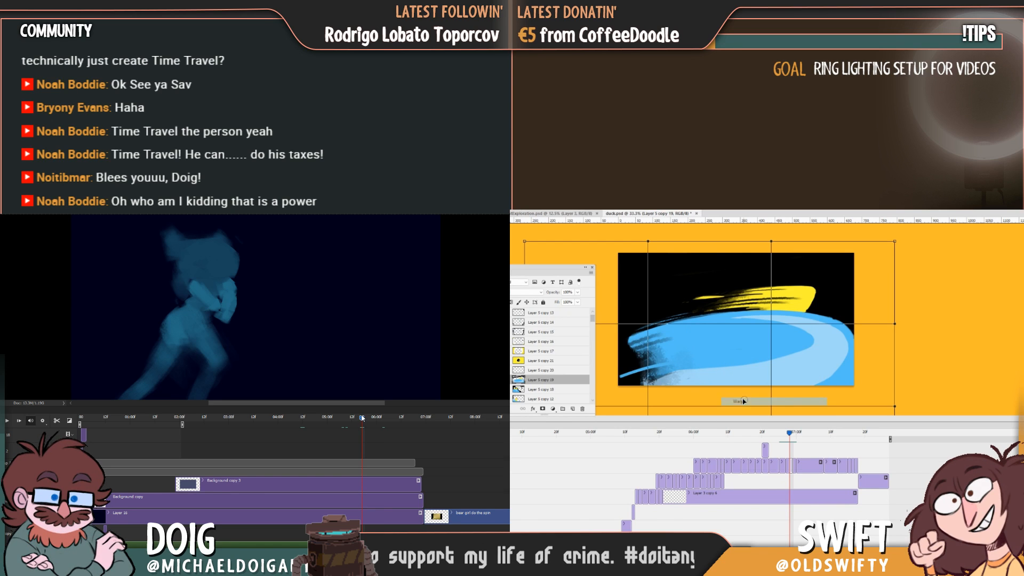
left_click_drag(628, 390, 578, 406)
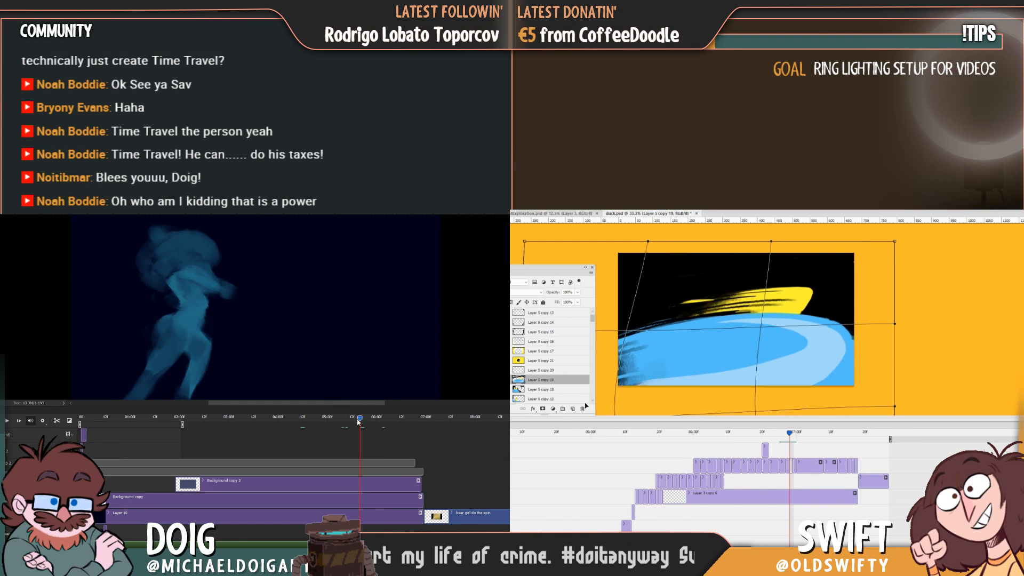
left_click_drag(362, 418, 322, 418)
key("Return")
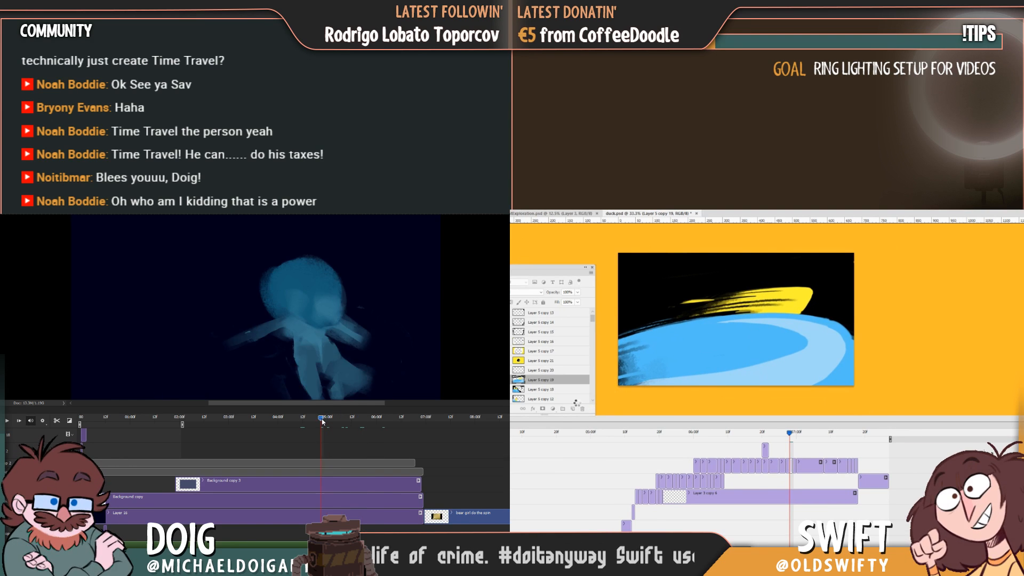
Warp the wave frame again, reshaping the wave's crest and extending the light band along its lower side.
key("space")
left_click_drag(790, 436, 789, 437)
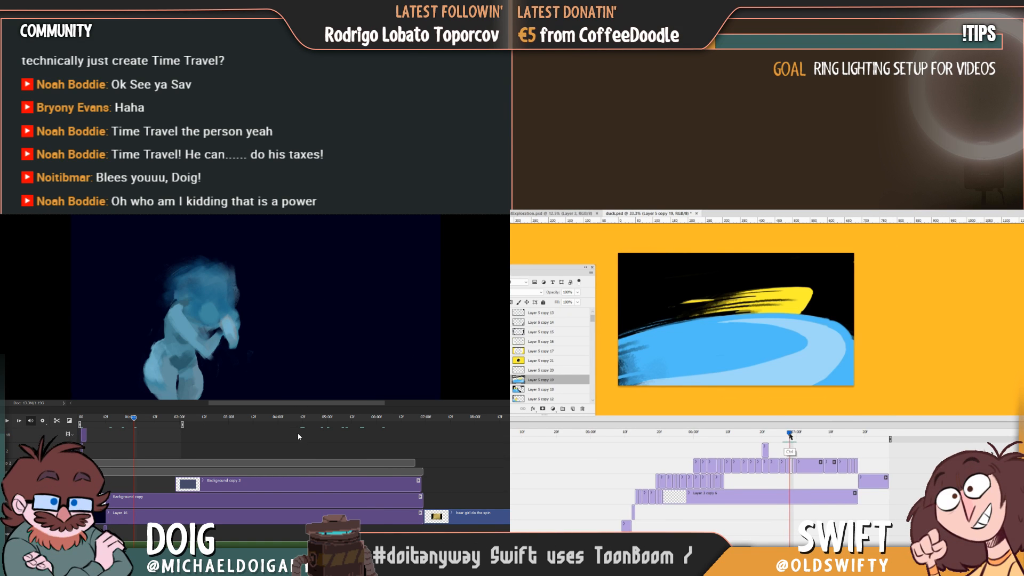
key("ctrl+t")
right_click(745, 367)
left_click(766, 423)
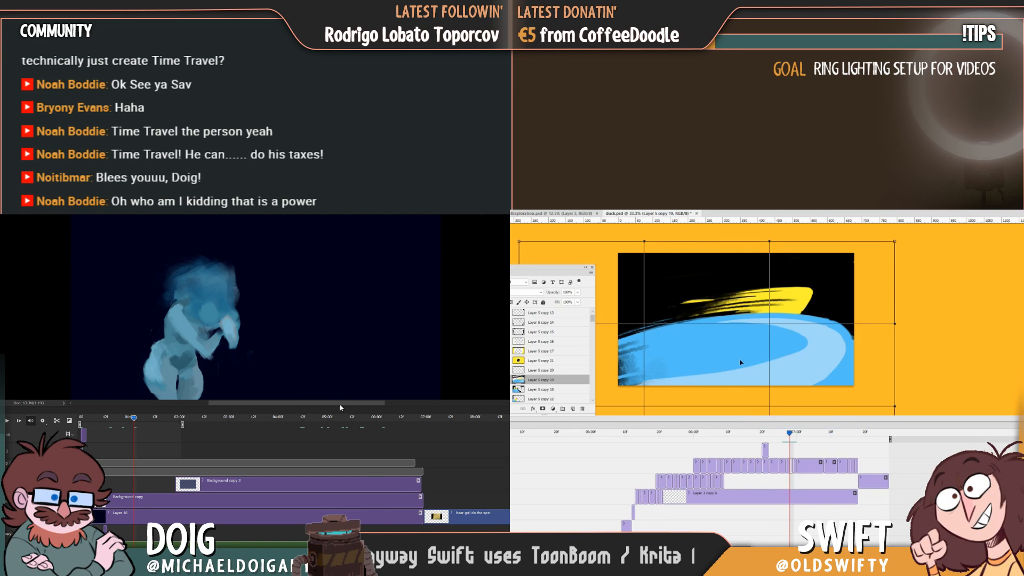
left_click_drag(739, 362, 793, 386)
left_click_drag(777, 320, 776, 325)
left_click_drag(134, 418, 357, 427)
key("Return")
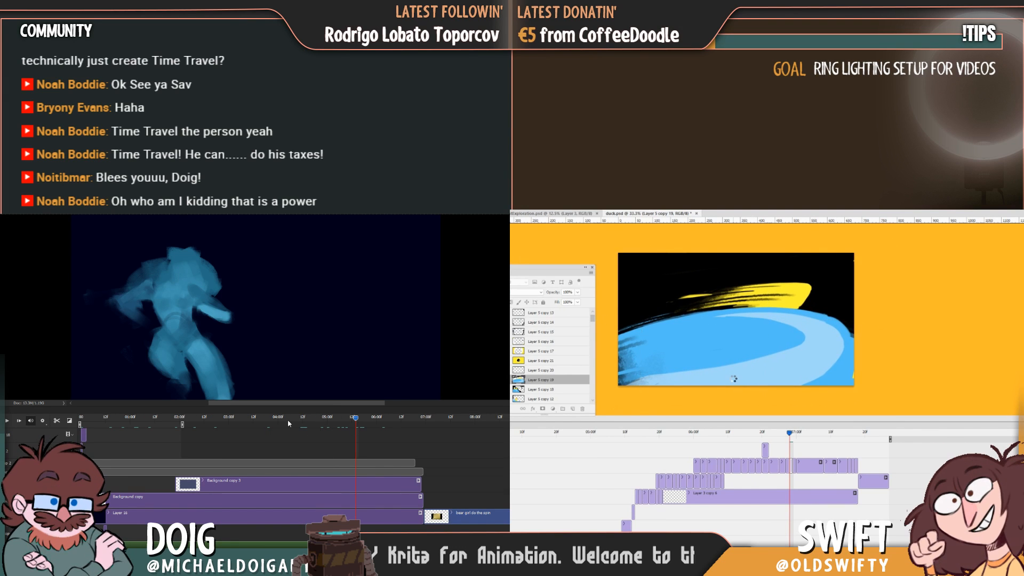
Try shifting the wave artwork slightly downward and compare the frame with its neighbours on the timeline.
mouse_move(789, 434)
left_mouse_down()
mouse_move(778, 438)
mouse_move(789, 440)
left_mouse_up()
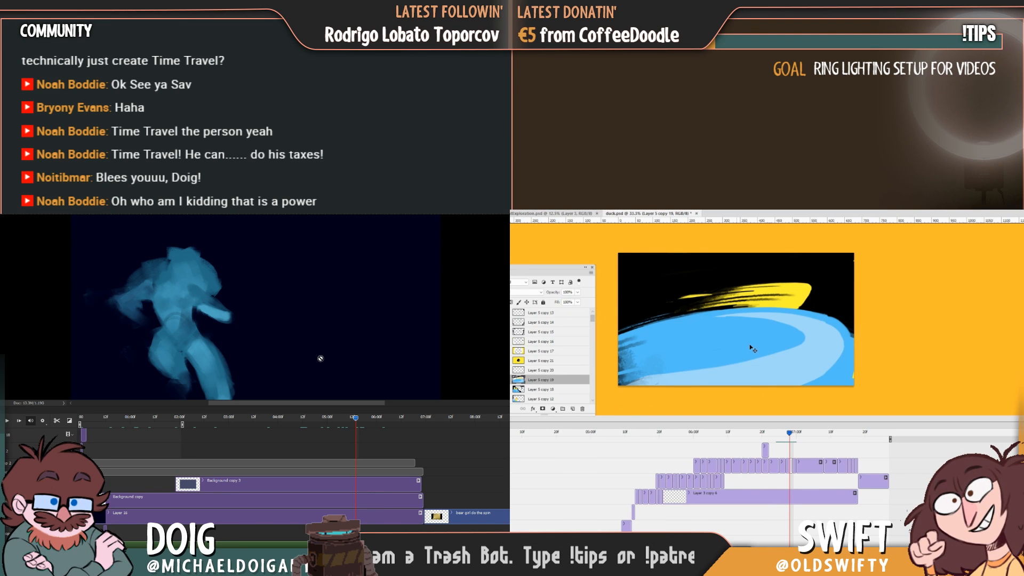
left_click_drag(793, 368, 795, 377)
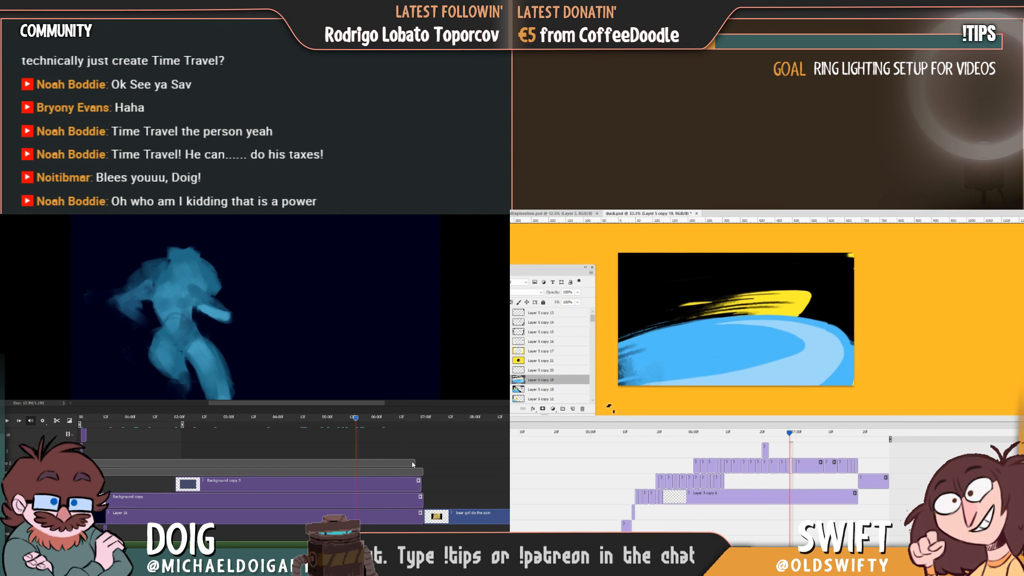
left_click_drag(357, 420, 311, 418)
left_click_drag(783, 437, 790, 435)
left_click_drag(313, 420, 359, 418)
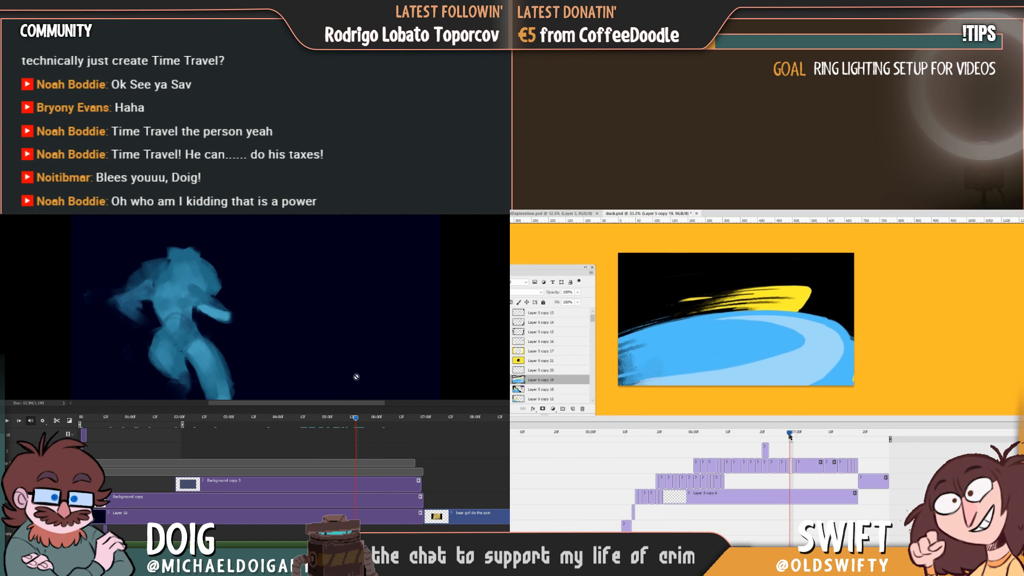
mouse_move(789, 436)
left_mouse_down()
mouse_move(779, 436)
mouse_move(789, 436)
left_mouse_up()
Reselect the wave frame's layer, dry-brush streaks into the trailing end of the yellow smear and check it on the timeline.
left_click(233, 419)
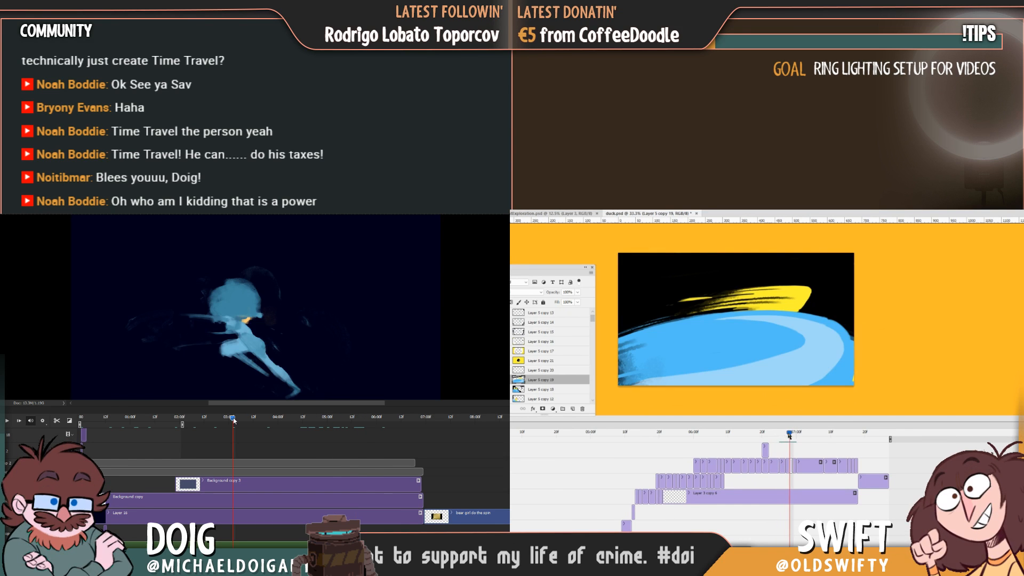
left_click_drag(229, 422, 226, 420)
left_click(789, 479)
left_click(683, 285)
left_click(224, 421)
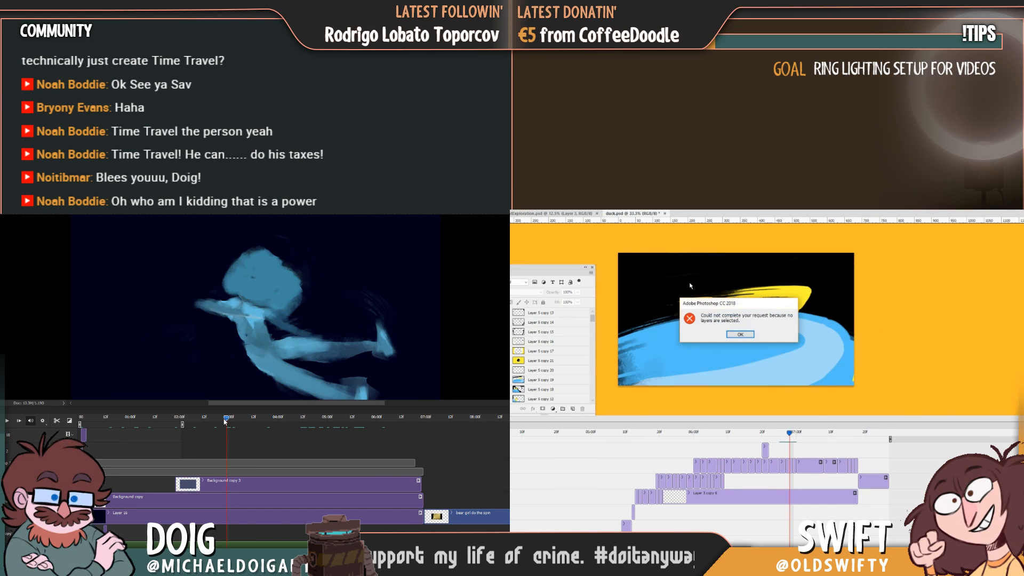
key("Right")
key("Right")
left_click(740, 335)
key("Left")
key("Left")
left_click(754, 308)
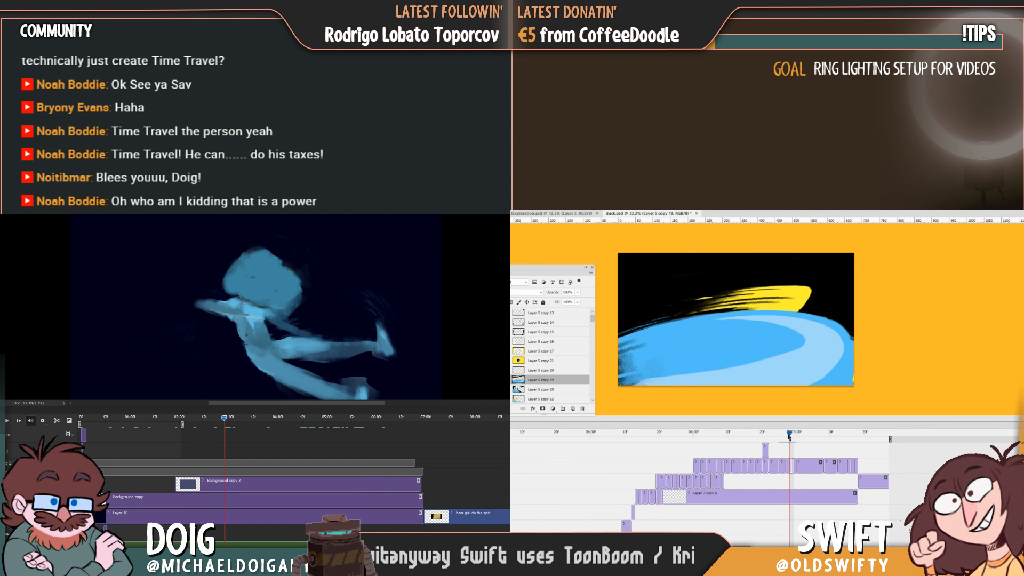
left_click_drag(789, 437, 790, 438)
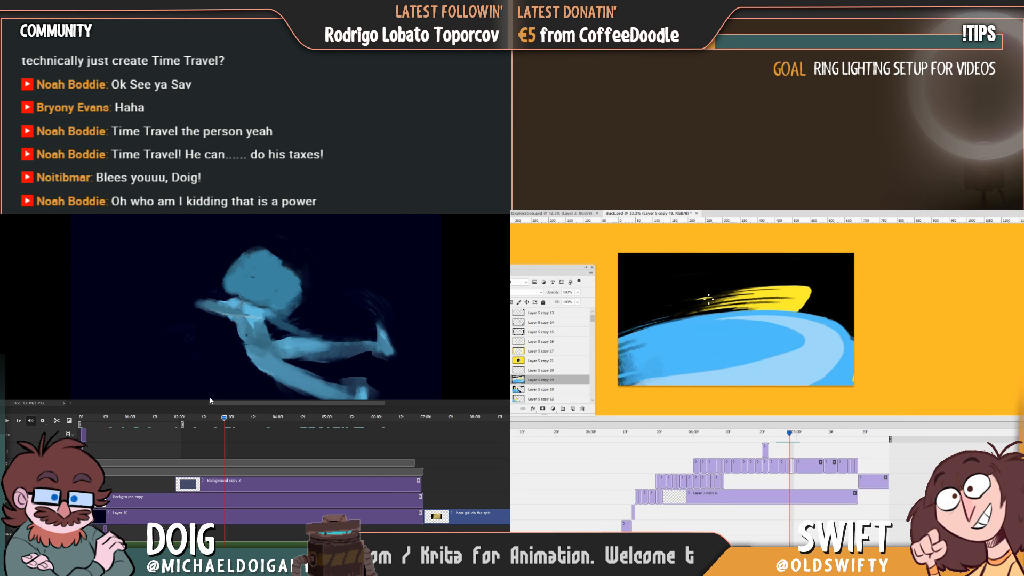
Scrub through the later frames of the blue figure's animation to examine its movement.
left_click_drag(218, 422, 352, 431)
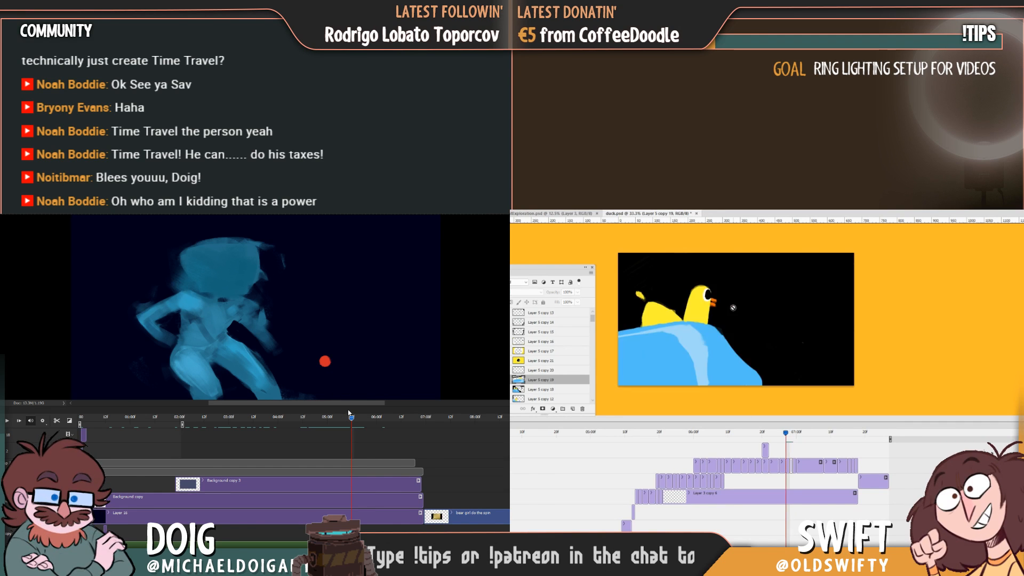
left_click(362, 419)
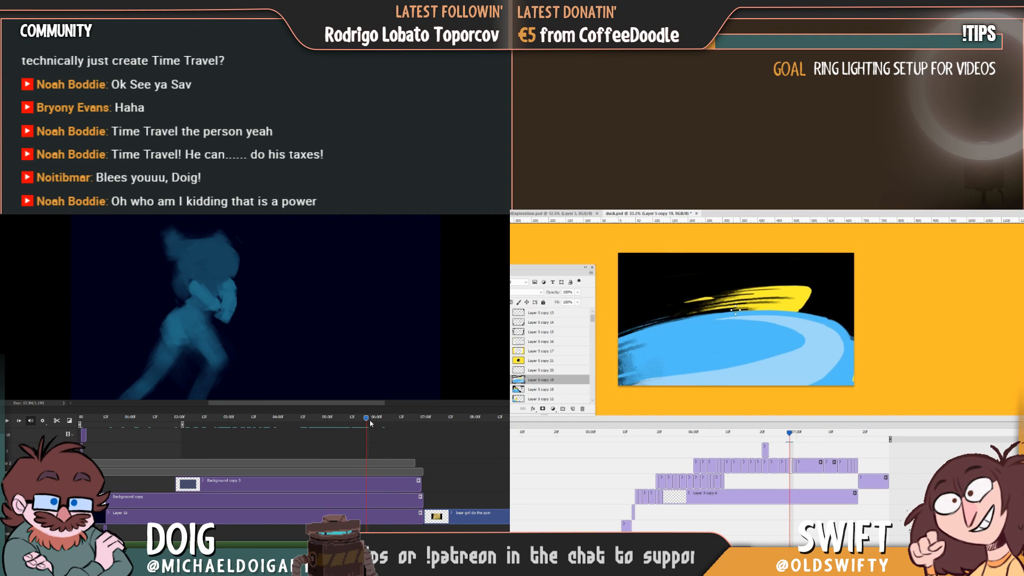
mouse_move(371, 422)
left_mouse_down()
mouse_move(382, 424)
mouse_move(364, 422)
mouse_move(372, 427)
left_mouse_up()
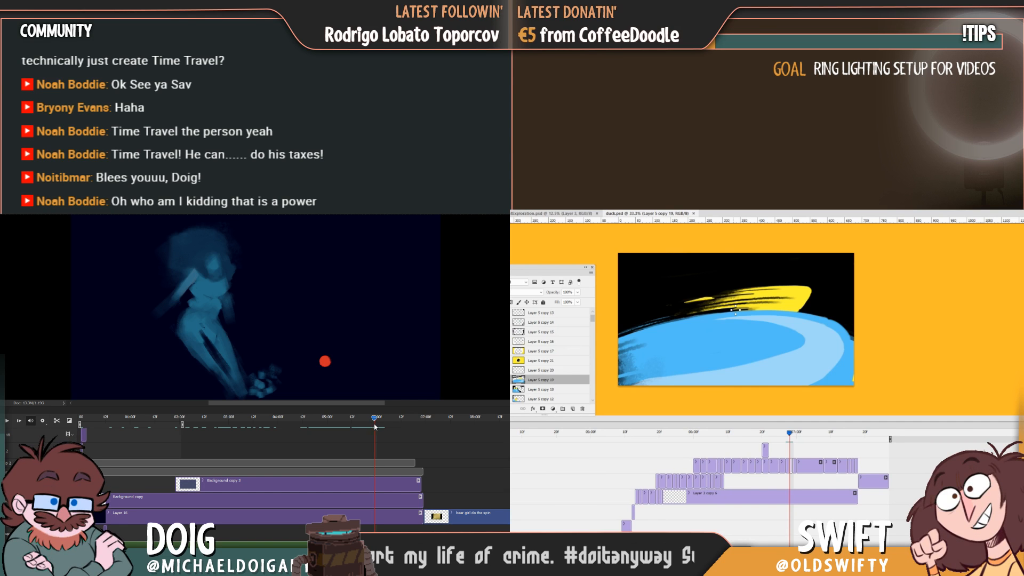
left_click_drag(376, 426, 382, 424)
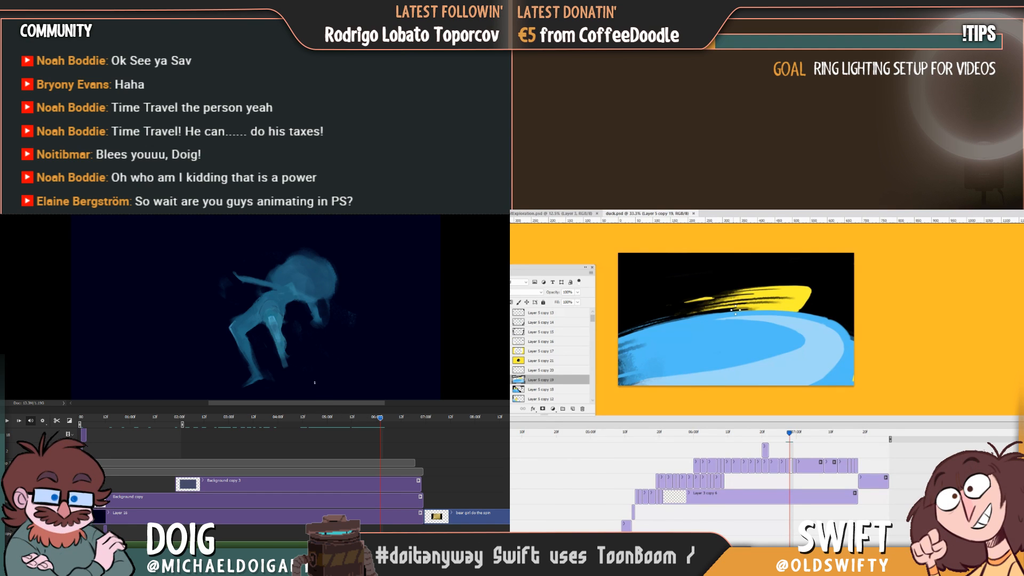
left_click_drag(288, 300, 283, 310)
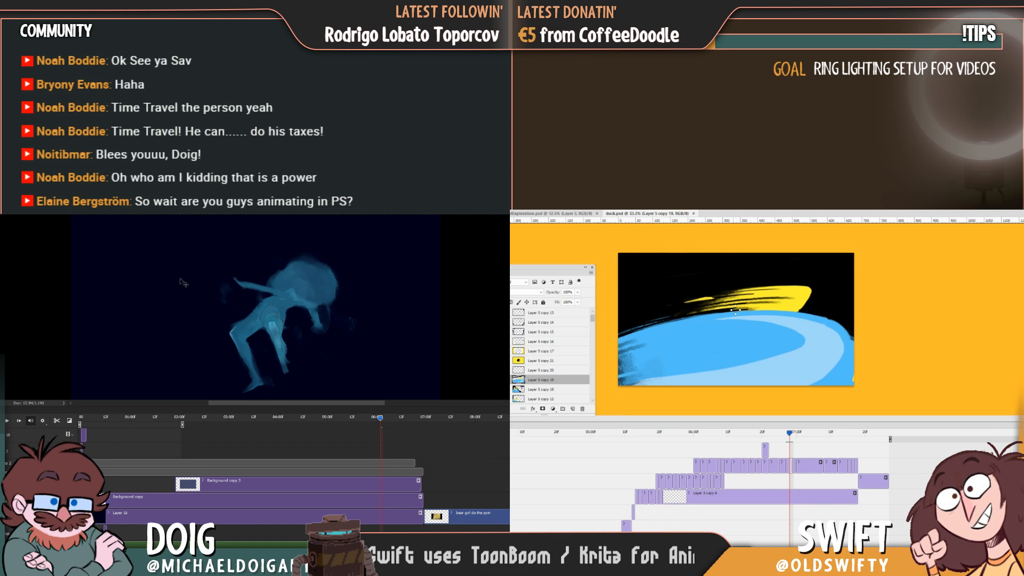
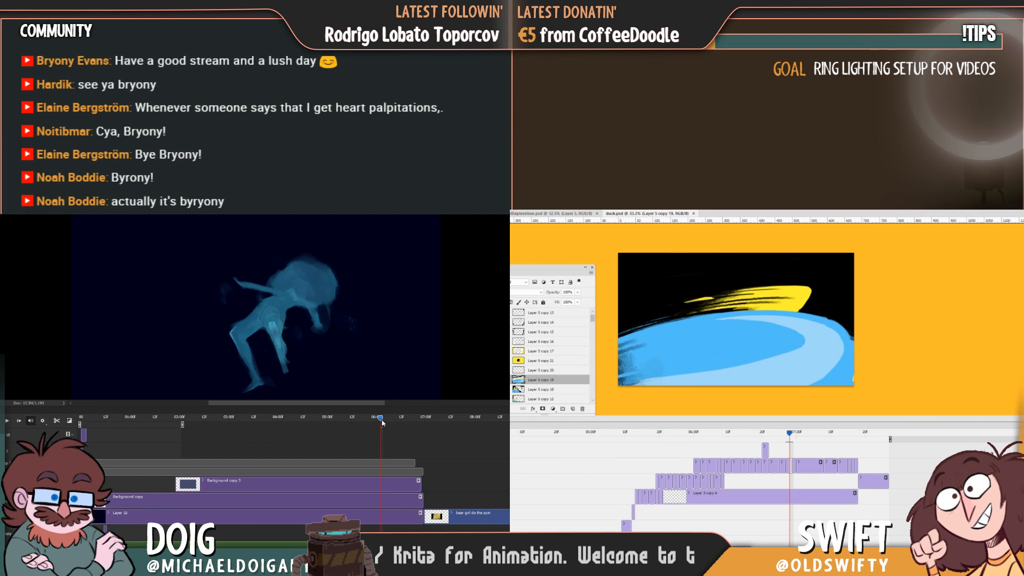
Scrub the blue figure's animation back to the frame where it appears small and distant.
mouse_move(382, 421)
left_mouse_down()
mouse_move(392, 421)
mouse_move(380, 420)
left_mouse_up()
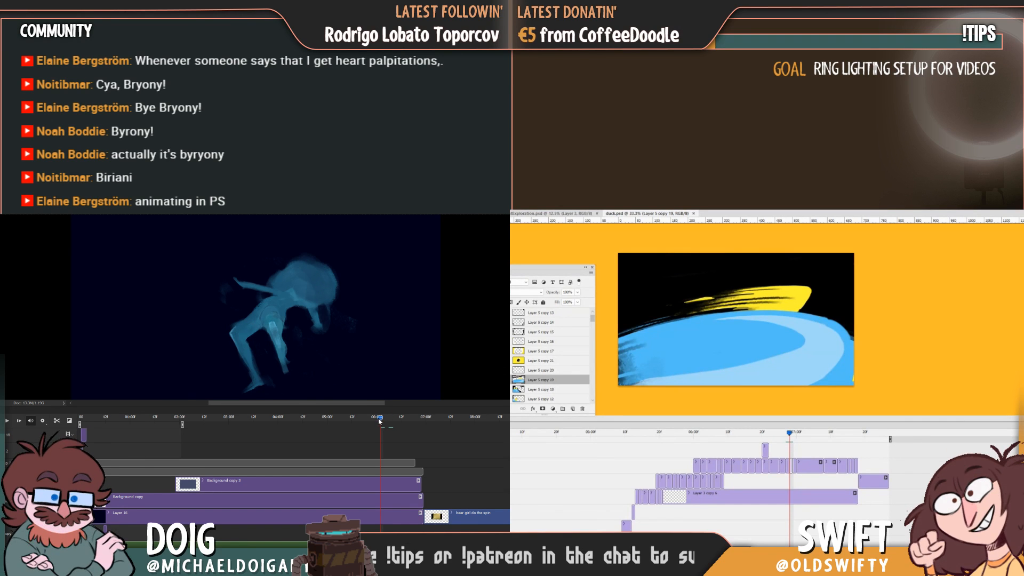
left_click_drag(378, 421, 276, 412)
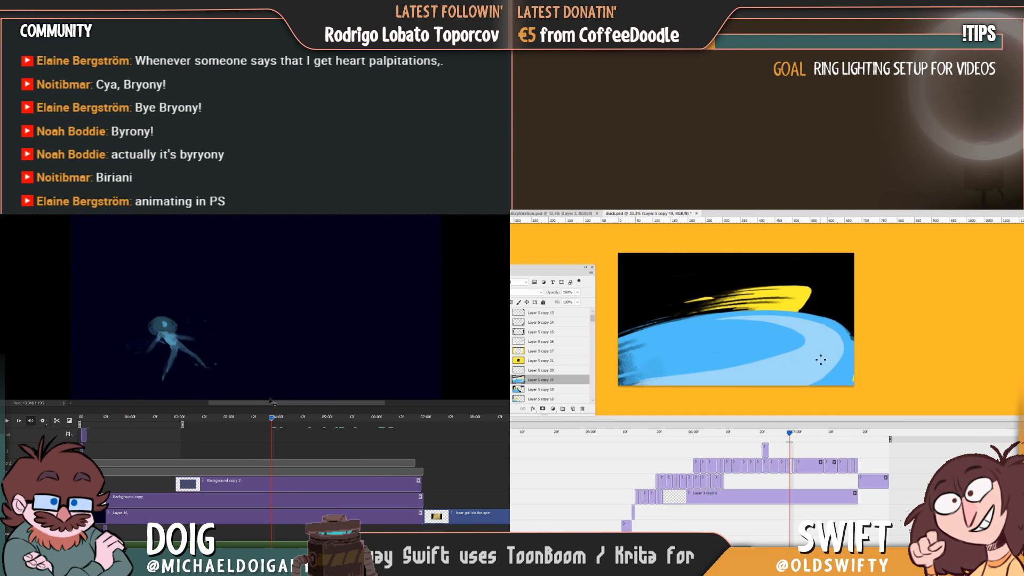
Paint solid blue over the dark streaks at the wave's trailing end, comparing the frame with the previous one.
left_click_drag(789, 433, 790, 436)
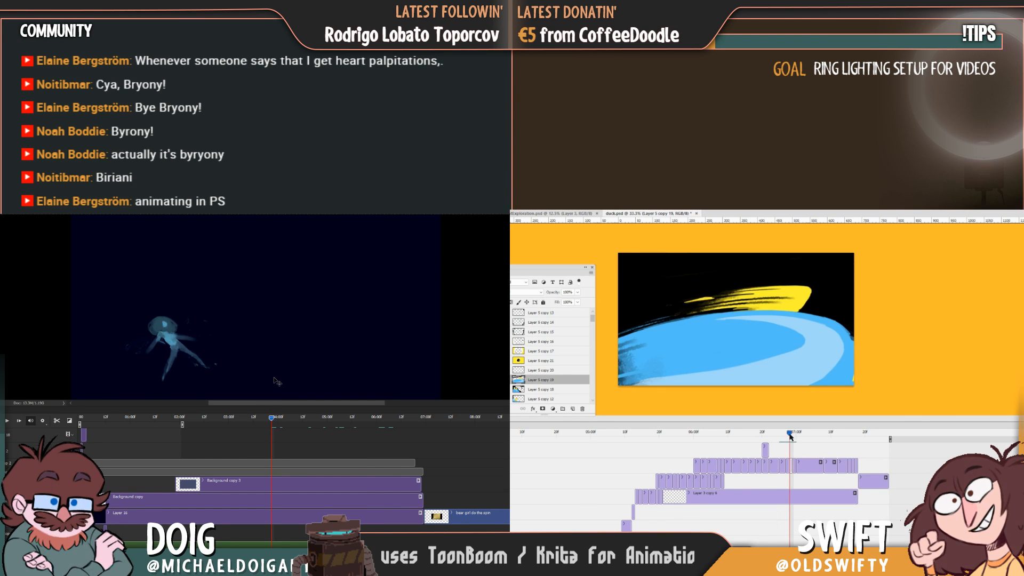
left_click(693, 352, "alt")
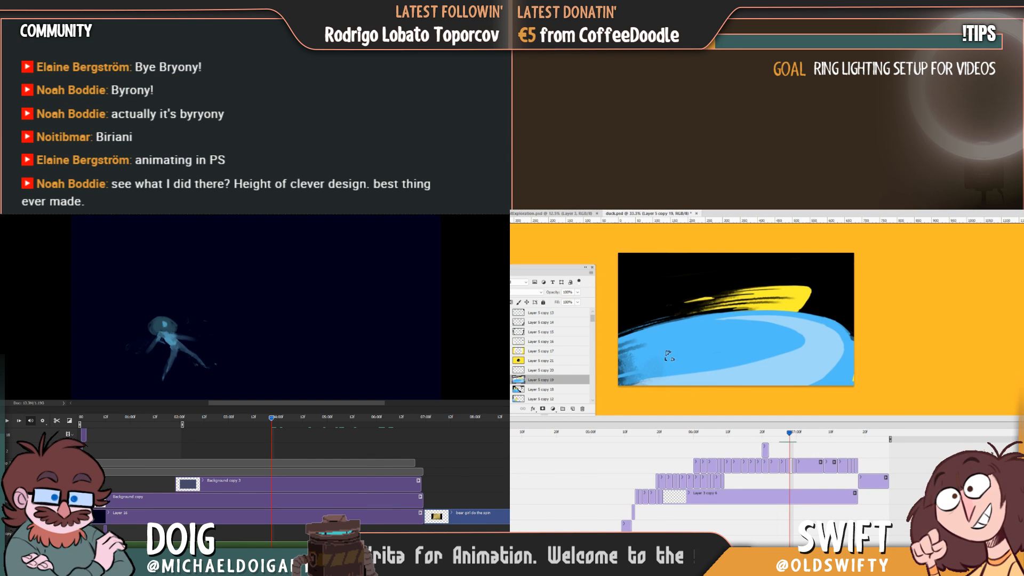
key("Left")
key("Right")
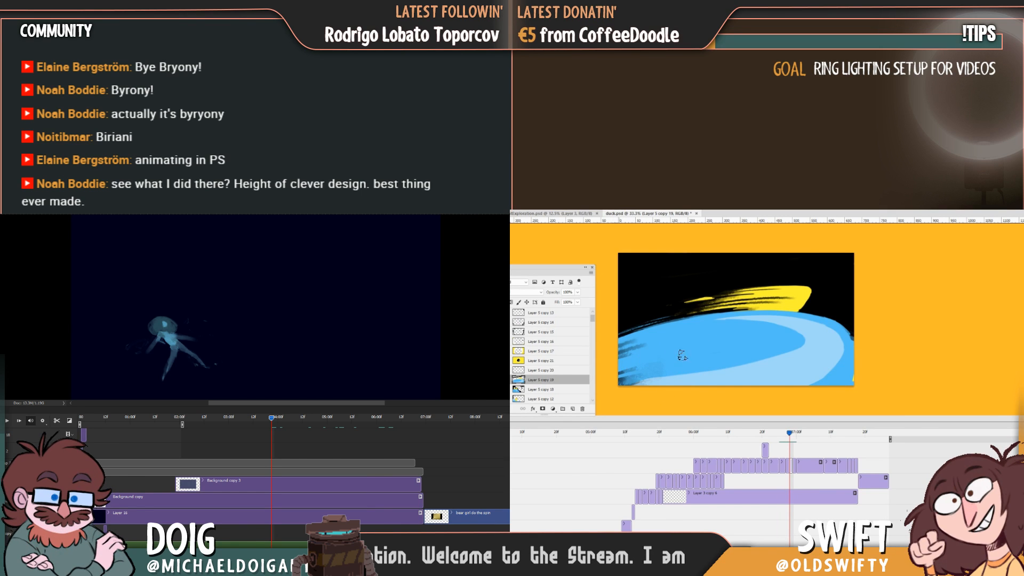
key("Left")
key("Right")
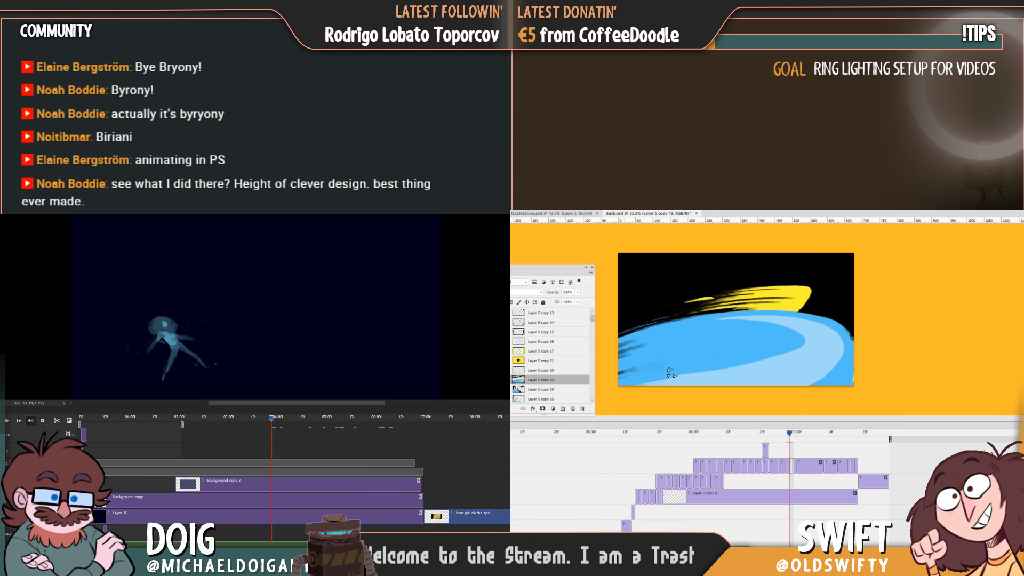
key("Left")
key("Right")
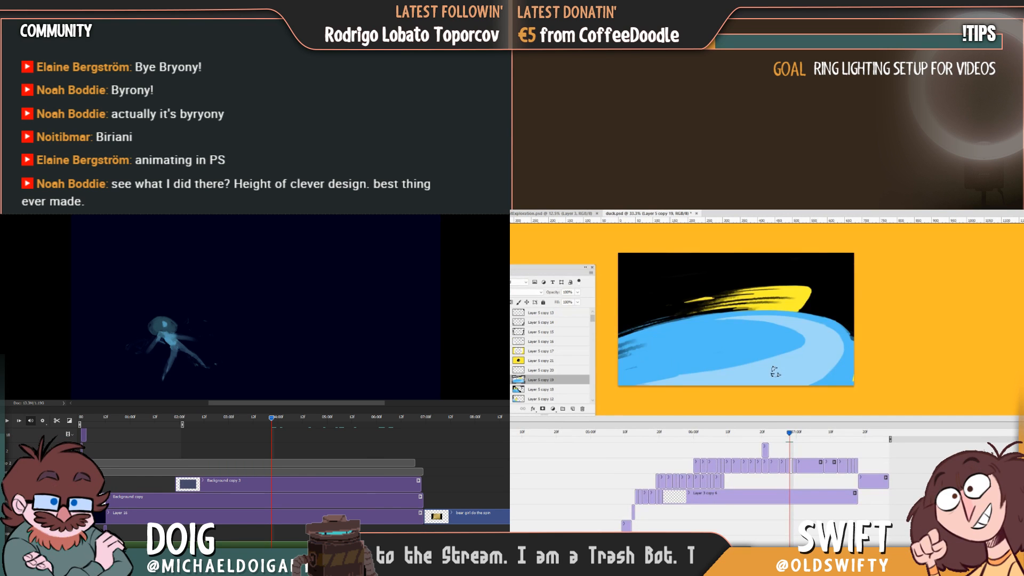
key("Left")
key("Right")
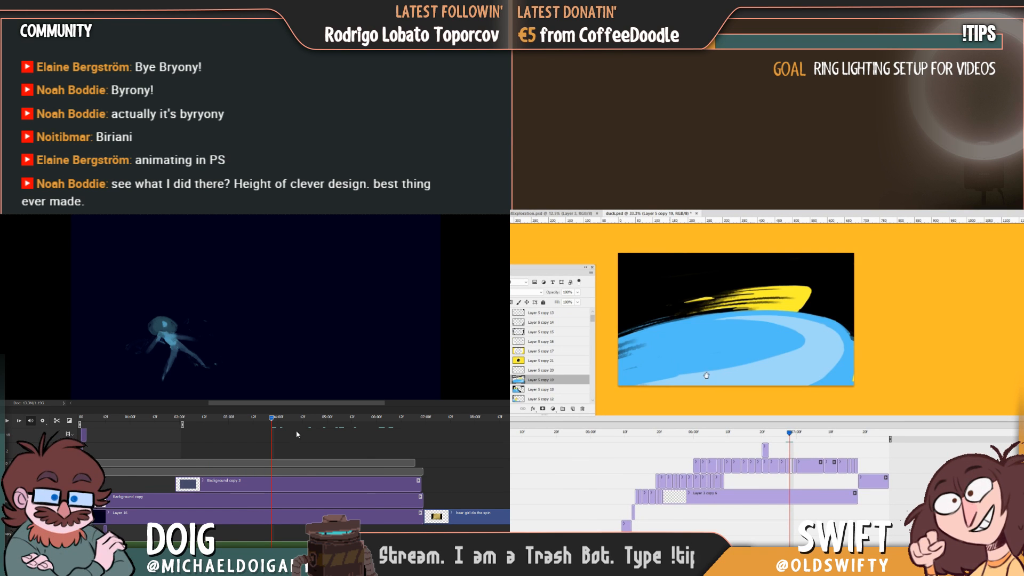
Extend the work area over the blue figure's whole shot and play the animation through.
key("alt")
mouse_move(264, 422)
left_mouse_down()
mouse_move(254, 419)
mouse_move(297, 427)
mouse_move(286, 426)
left_mouse_up()
key("space")
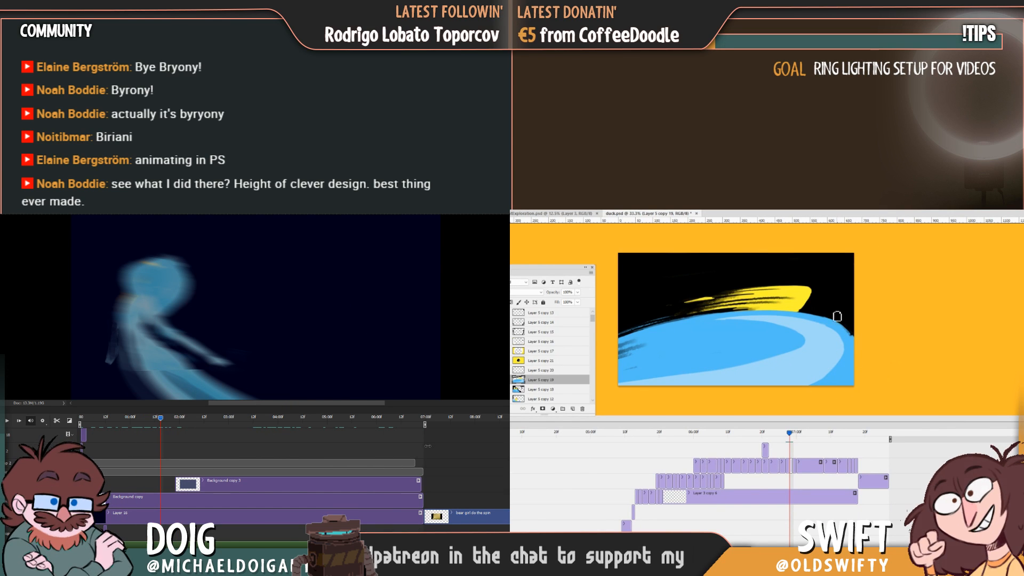
key("space")
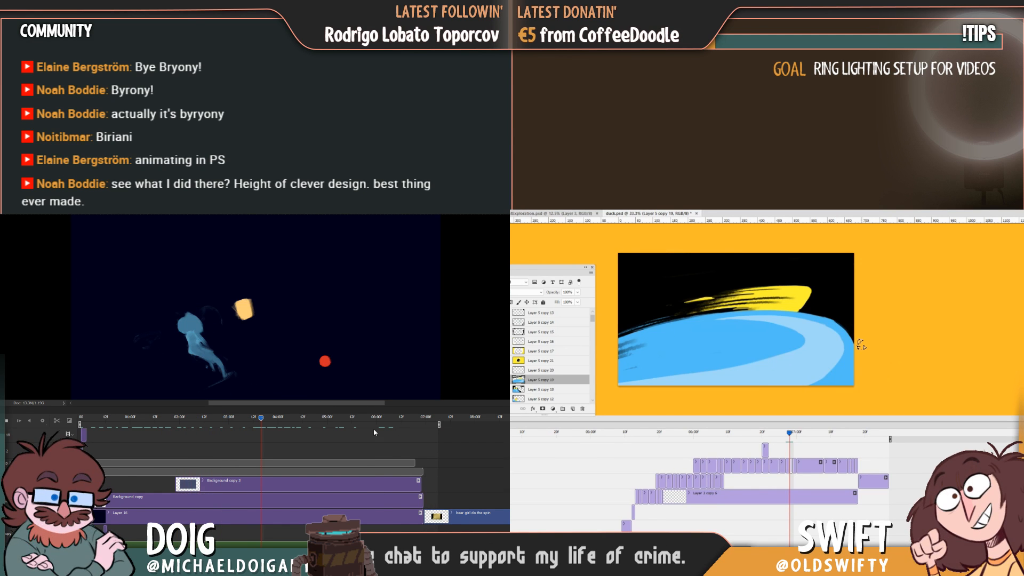
left_click(417, 418)
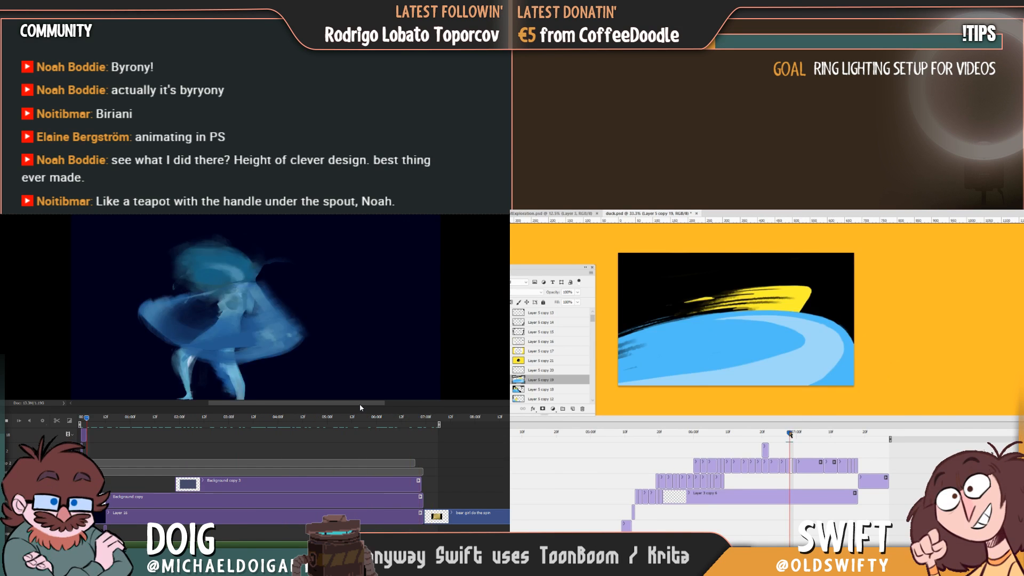
Go to the blank frame after the wave, select its layer and rough in a new blue wave's top edge and front.
mouse_move(789, 434)
left_mouse_down()
mouse_move(770, 446)
mouse_move(793, 444)
left_mouse_up()
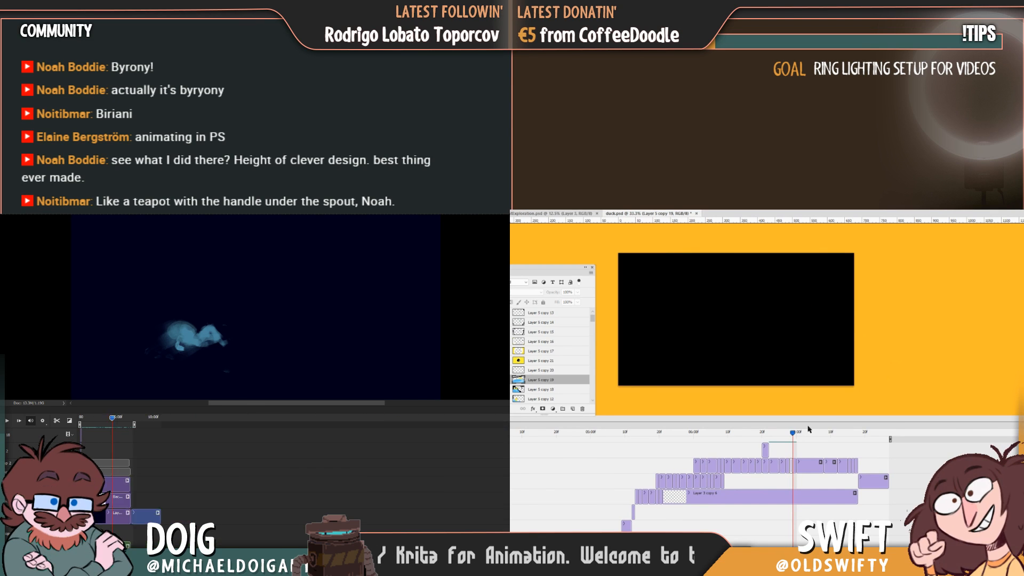
left_click(792, 330)
left_click(745, 339)
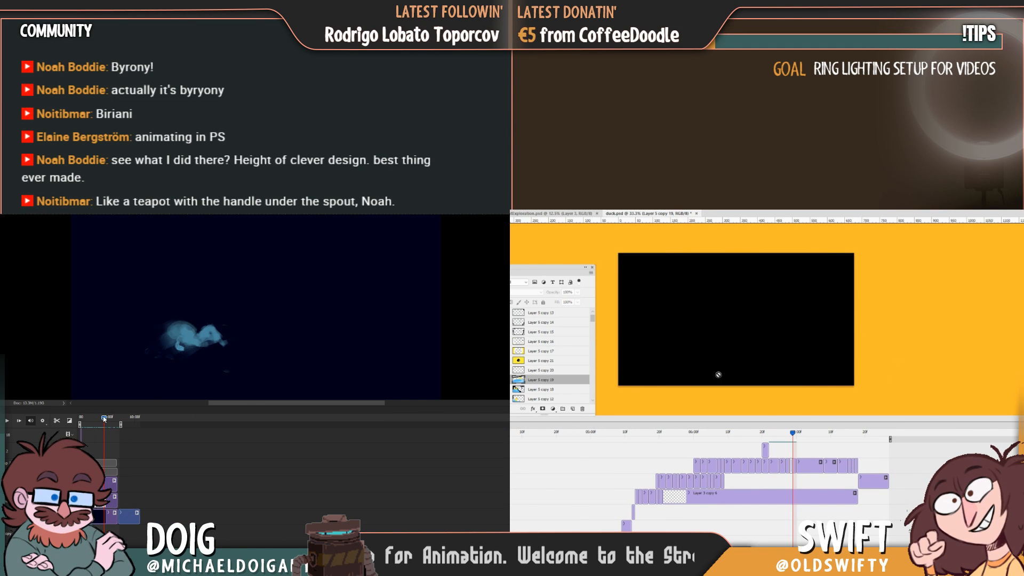
left_click(794, 466)
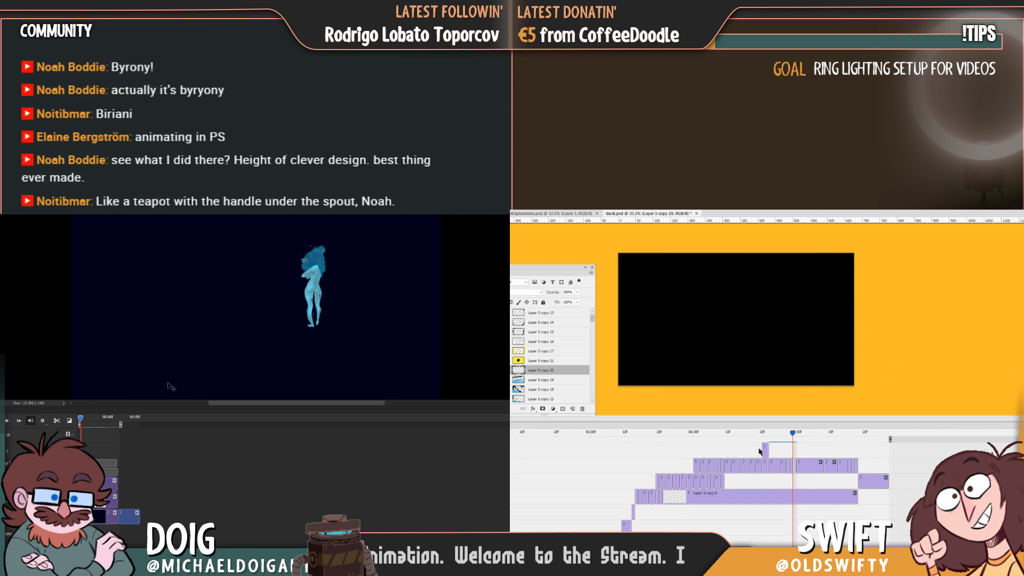
key("Left")
key("space")
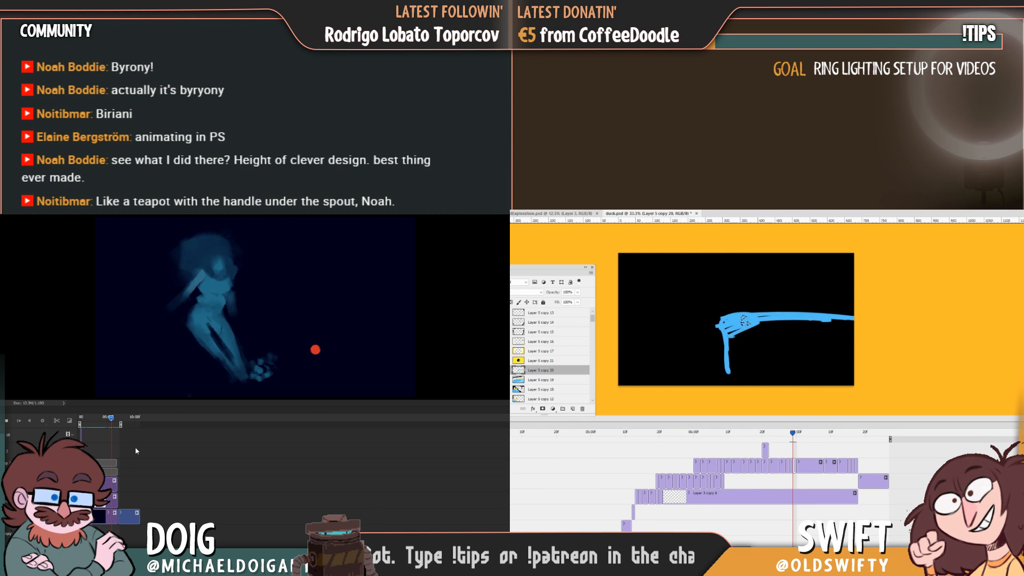
key("space")
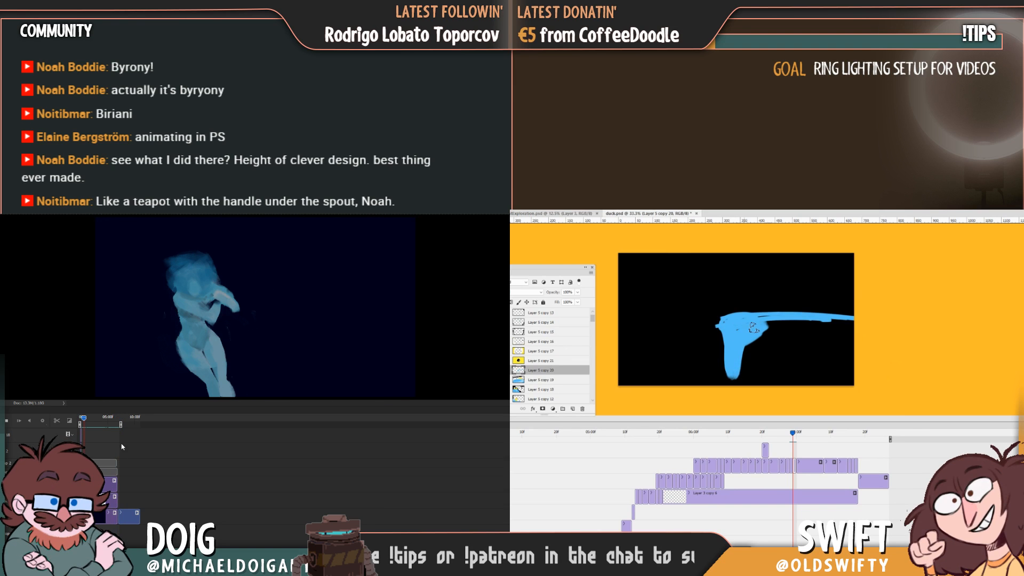
key("space")
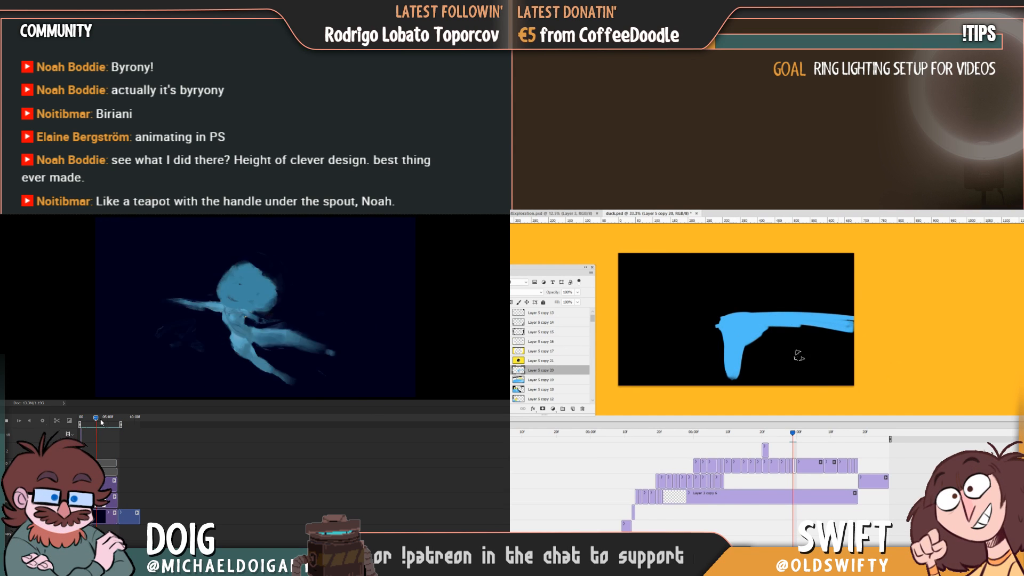
Smooth the new blue wave's upper edge while flipping against the preceding wave frame.
key("Right")
key("Left")
key("Right")
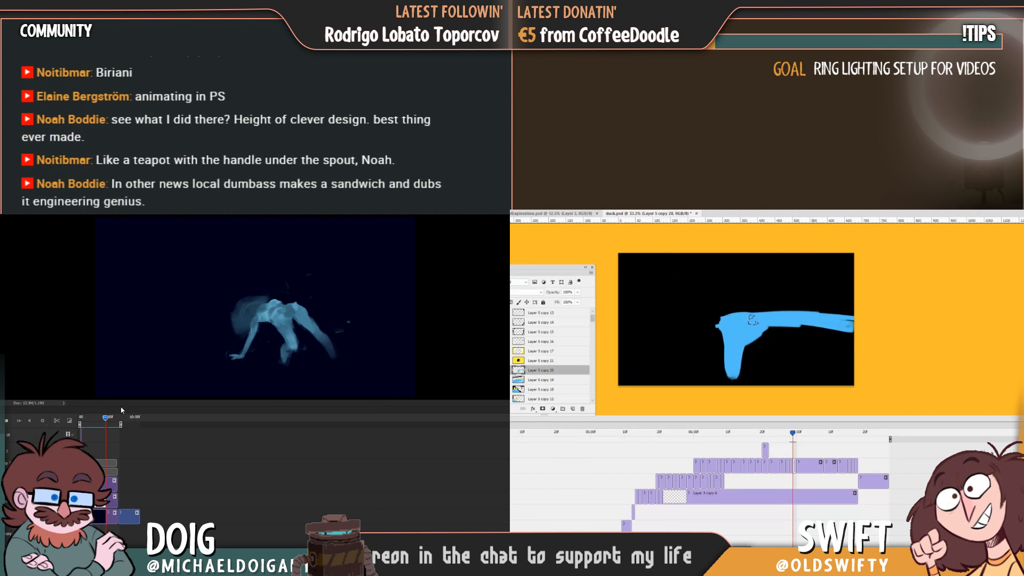
key("Right")
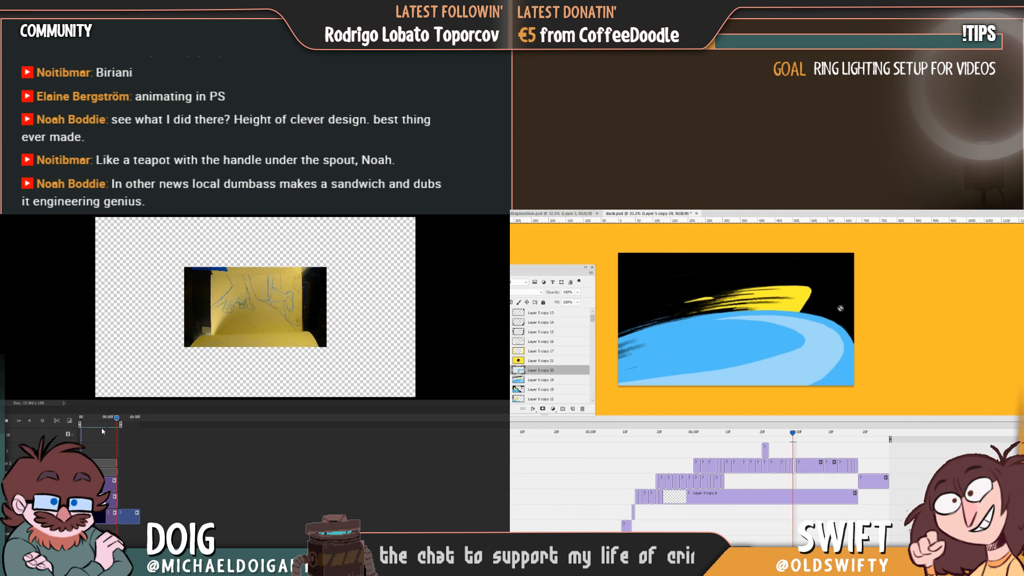
key("Left")
key("space")
key("Right")
key("Left")
key("Right")
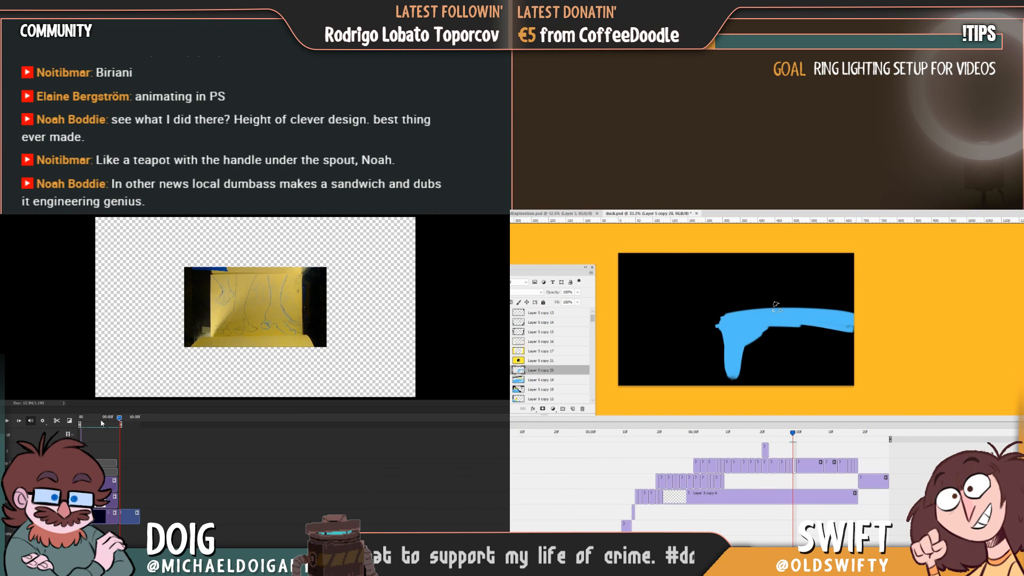
Raise the new wave's crest and fill its body with blue down to the canvas bottom.
left_click_drag(717, 321, 852, 315)
key("Left")
key("Right")
mouse_move(720, 326)
left_mouse_down()
mouse_move(738, 384)
mouse_move(750, 347)
mouse_move(740, 383)
mouse_move(801, 344)
mouse_move(796, 381)
mouse_move(806, 391)
mouse_move(840, 360)
mouse_move(845, 371)
mouse_move(851, 333)
left_mouse_up()
key("Left")
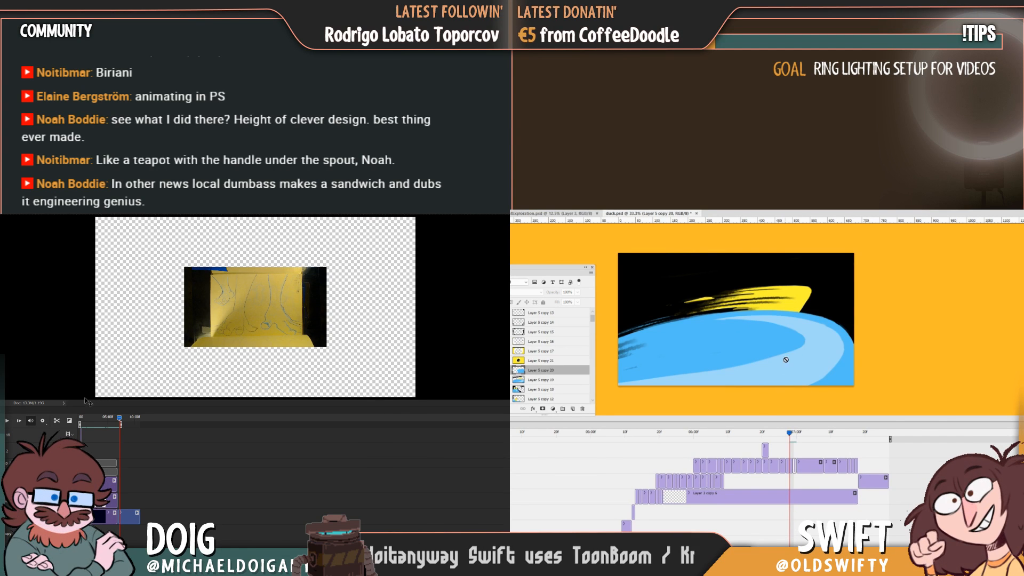
Paint a curved light-blue band along the lower part of the new wave, checking it against the previous frame.
key("Left")
key("Right")
key("Left")
key("Right")
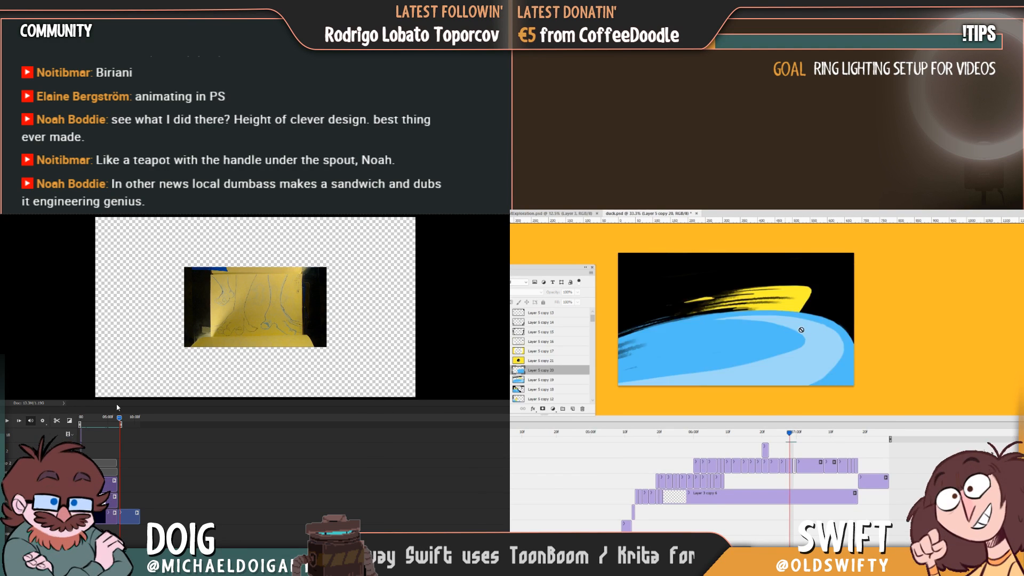
key("Right")
mouse_move(852, 356)
left_mouse_down()
mouse_move(819, 388)
mouse_move(861, 374)
mouse_move(766, 378)
left_mouse_up()
key("Left")
key("Right")
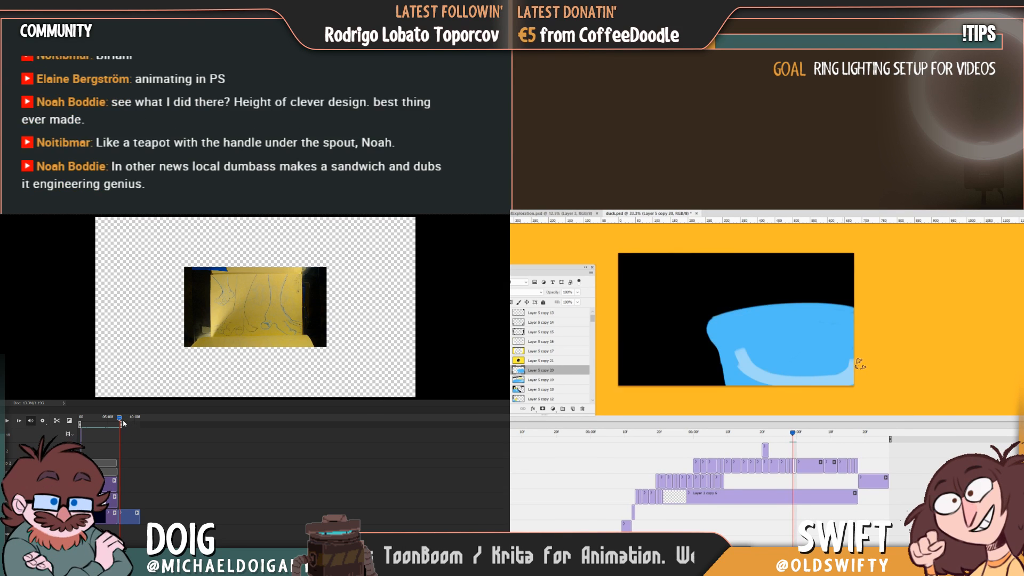
key("Left")
key("Right")
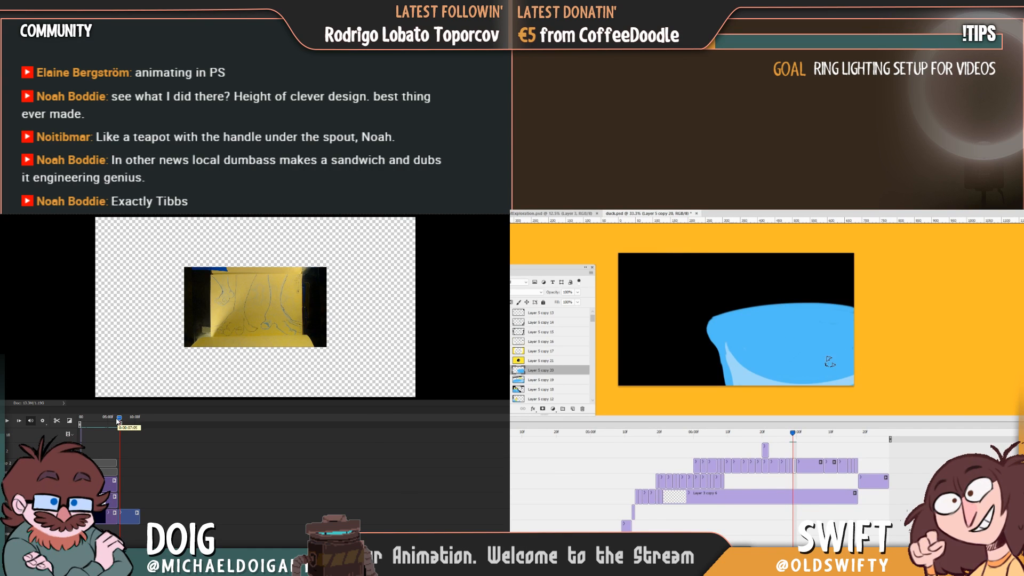
Flip through the duck frame, the smeared wave frame and the new wave frame to examine how the motion reads.
key("Left")
key("Right")
key("Left")
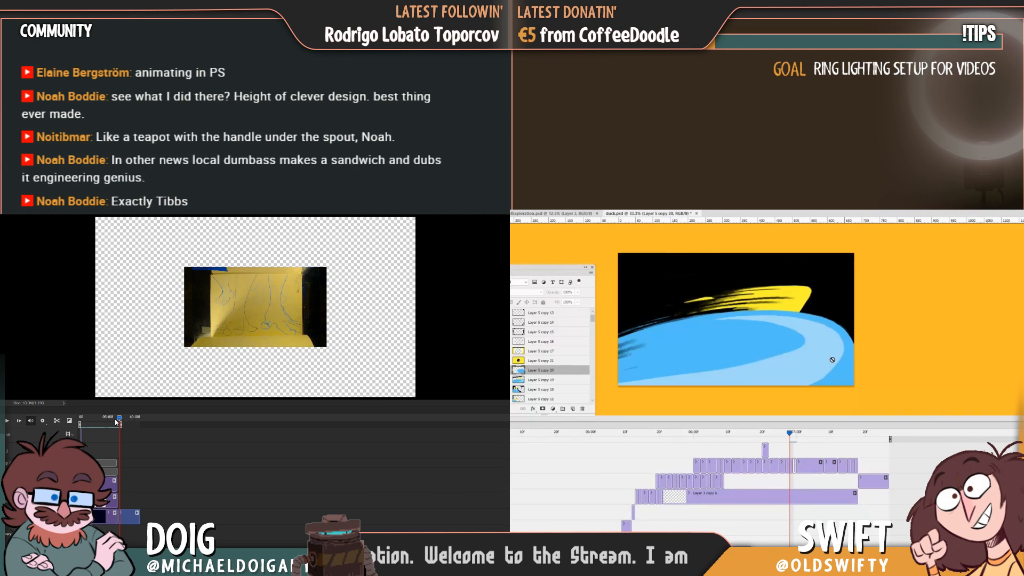
key("Right")
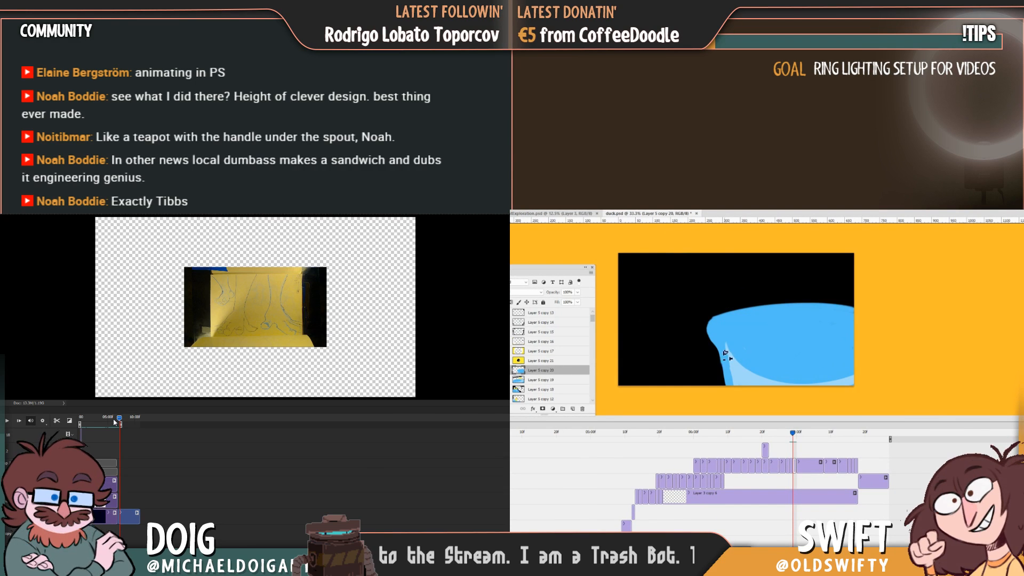
key("Left")
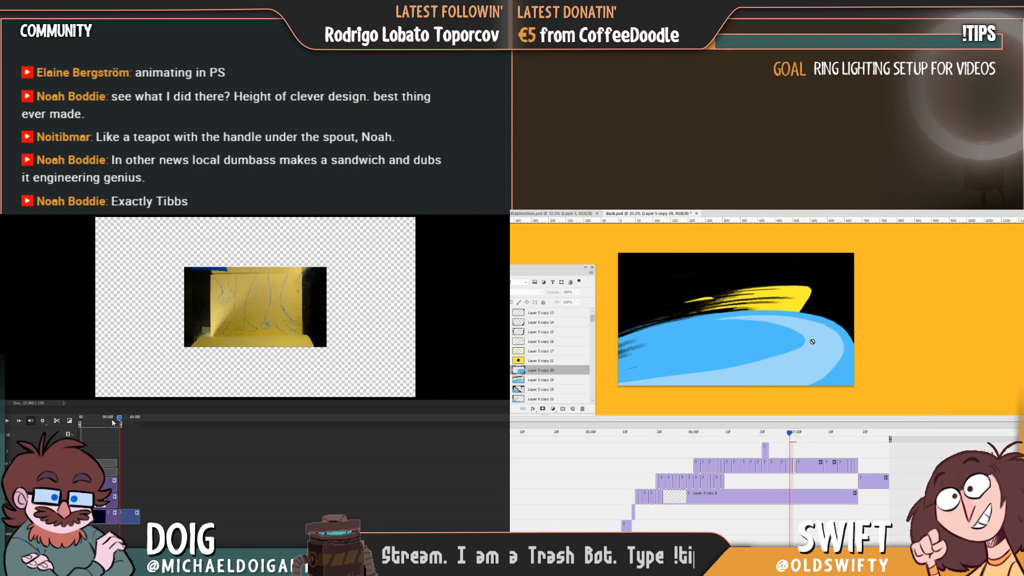
key("Right")
key("Left")
key("Left")
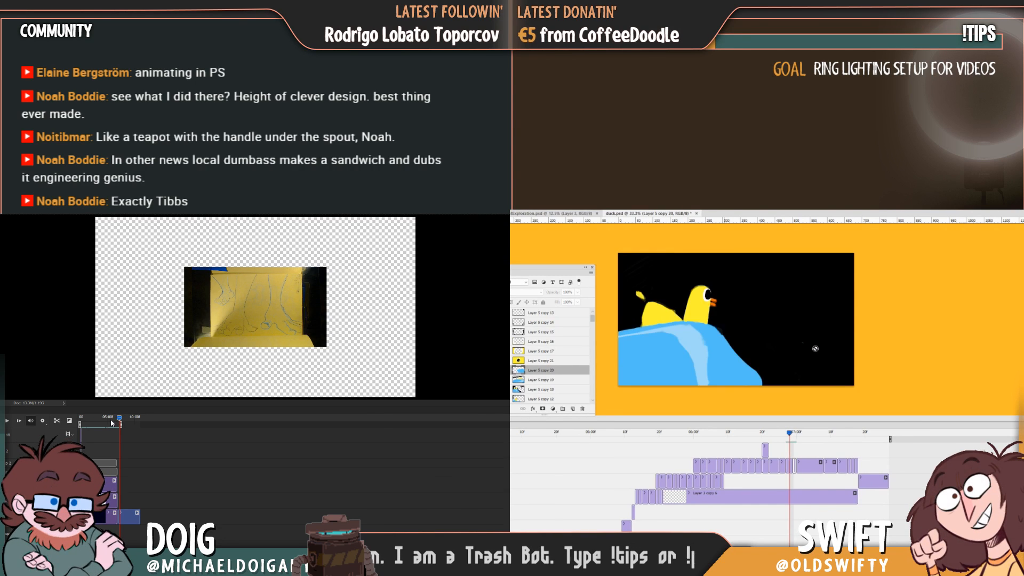
key("Right")
key("Right")
key("Left")
key("Left")
key("Right")
key("Left")
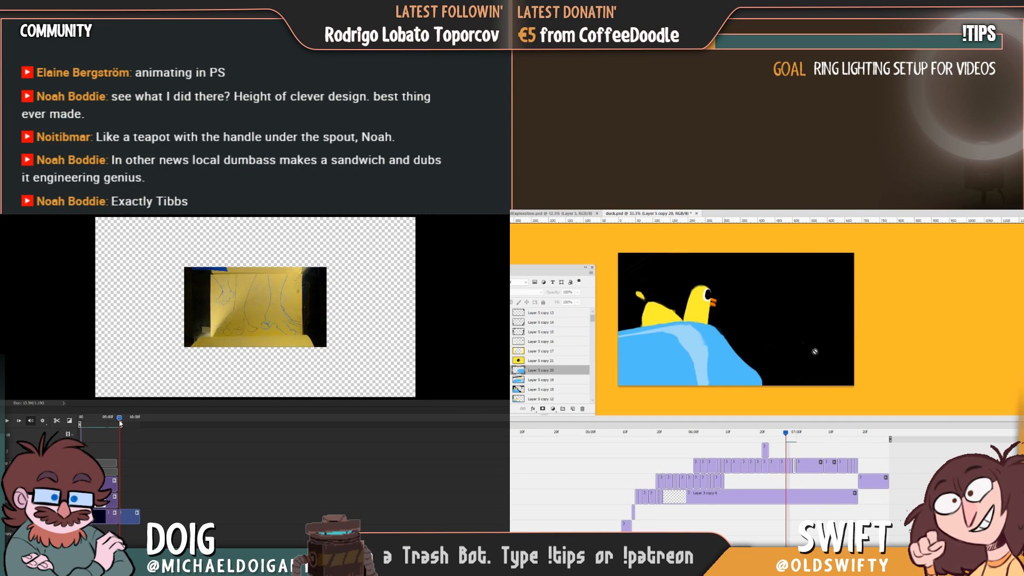
key("Right")
Reselect the smeared wave frame's layer and cut its trailing end back to a curved edge with black paint.
left_click(656, 352, "alt")
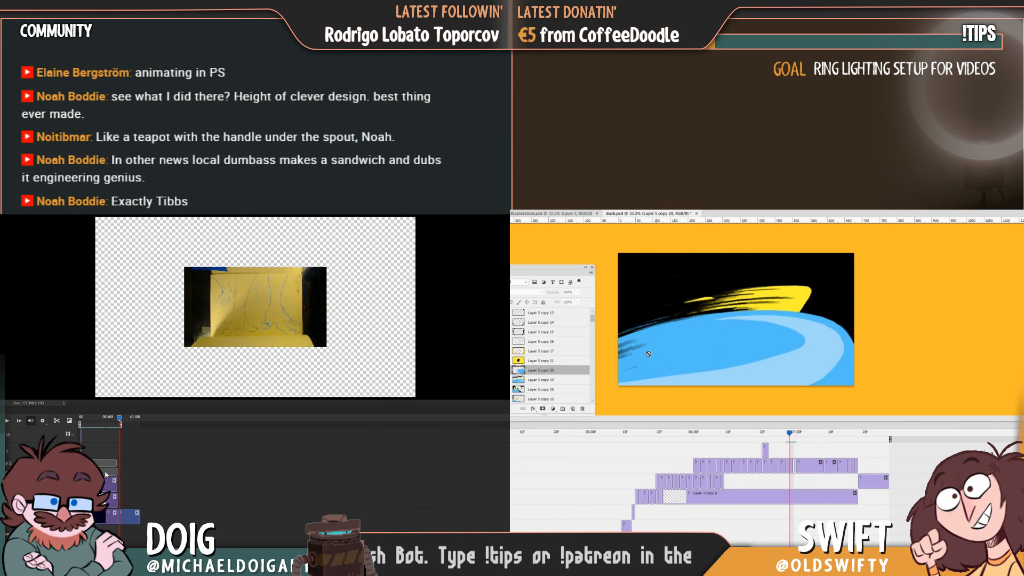
left_click(648, 353)
left_click(747, 338)
left_click(787, 461)
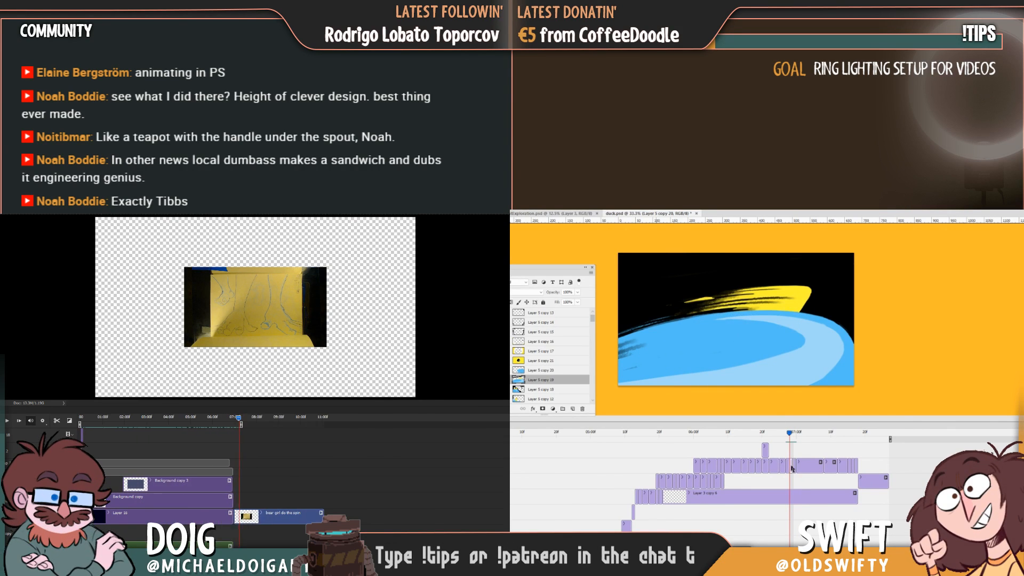
left_click(224, 418)
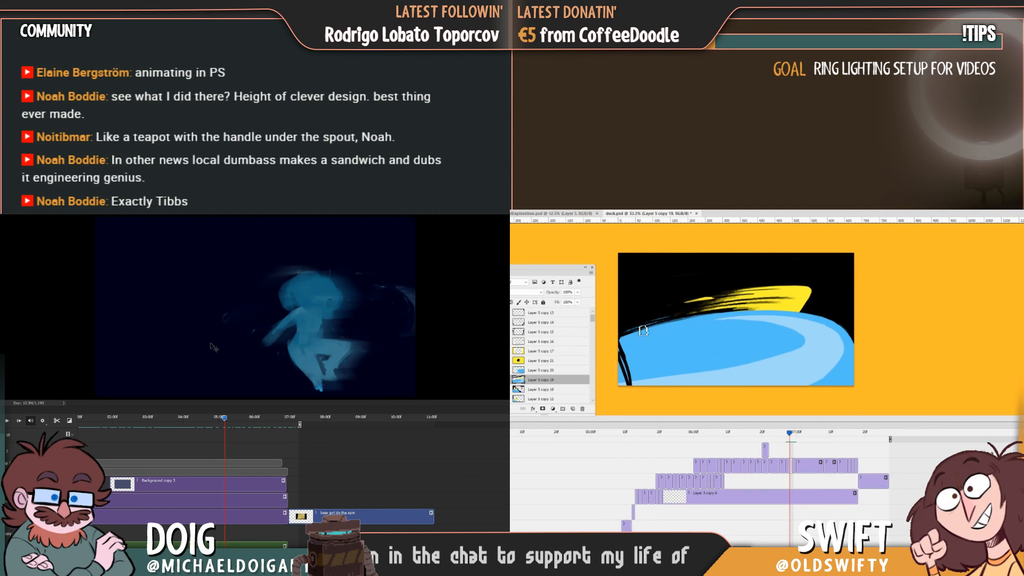
mouse_move(625, 336)
left_mouse_down()
mouse_move(627, 391)
mouse_move(627, 364)
left_mouse_up()
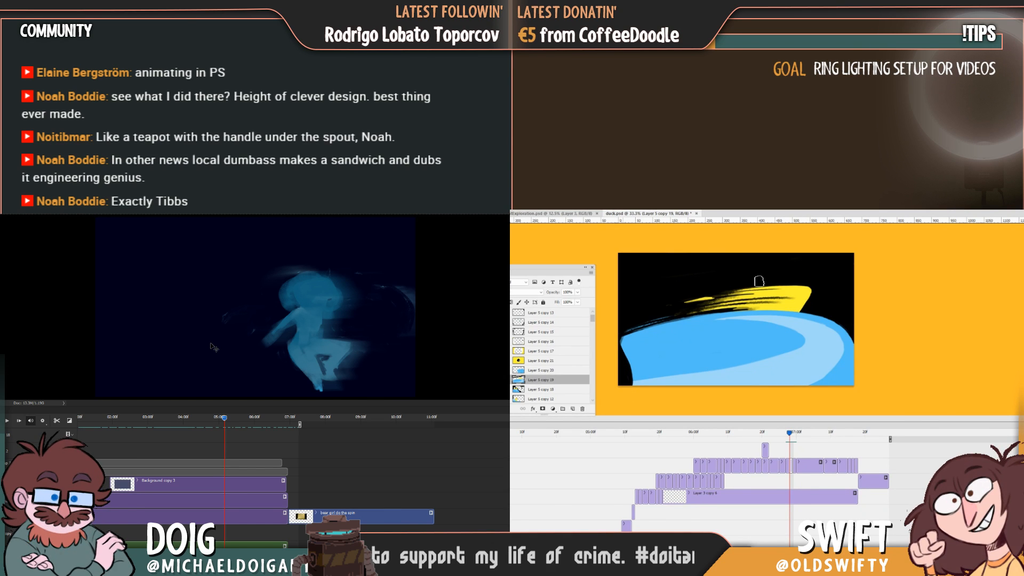
Reshape the yellow smear above the wave into a rounded, flattened oval with a thin trailing streak, checking it against the neighbouring frames.
key("Left")
key("Right")
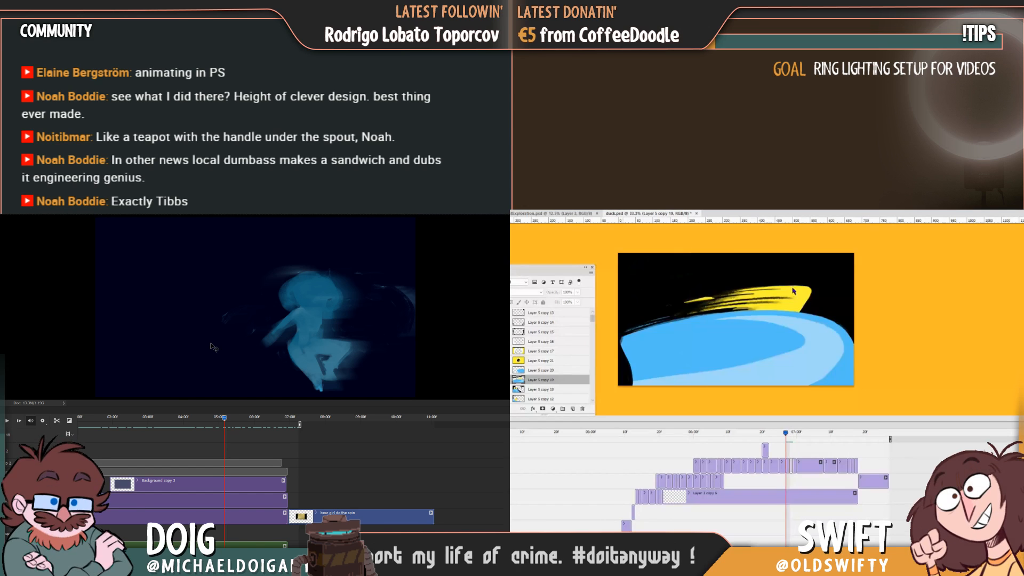
key("Left")
key("Right")
left_click(780, 292, "alt")
left_click_drag(225, 419, 72, 414)
key("Left")
key("Right")
key("Left")
key("Right")
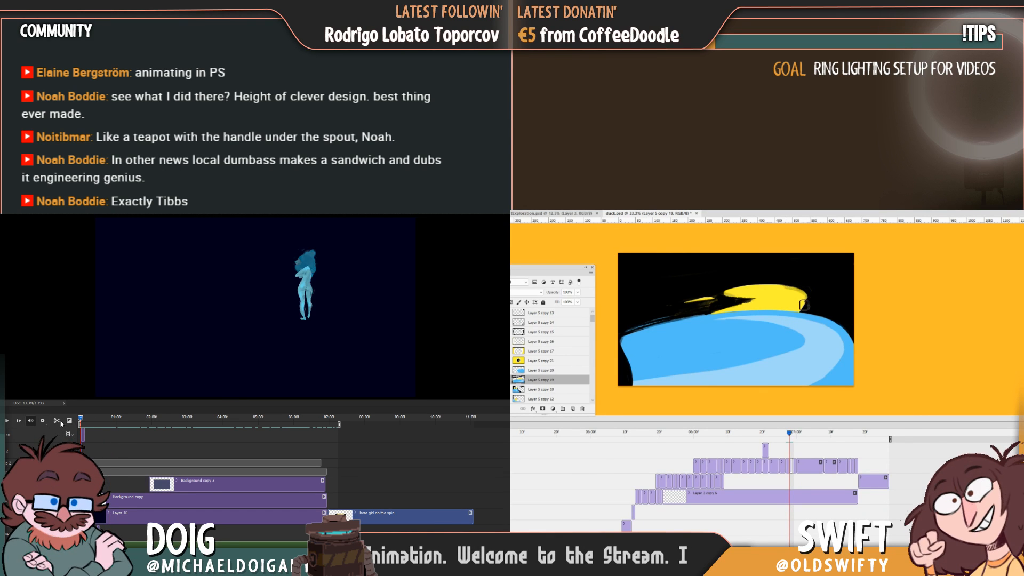
key("space")
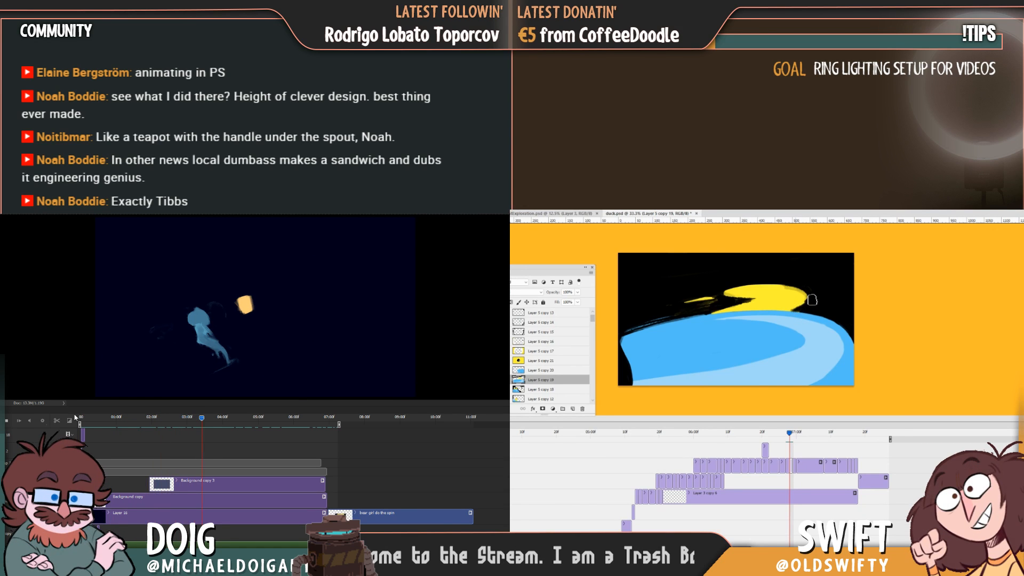
key("space")
Flip between the duck frame and the smeared wave frame to examine how the rounded smear reads in motion.
key("Left")
key("Right")
key("Left")
key("Right")
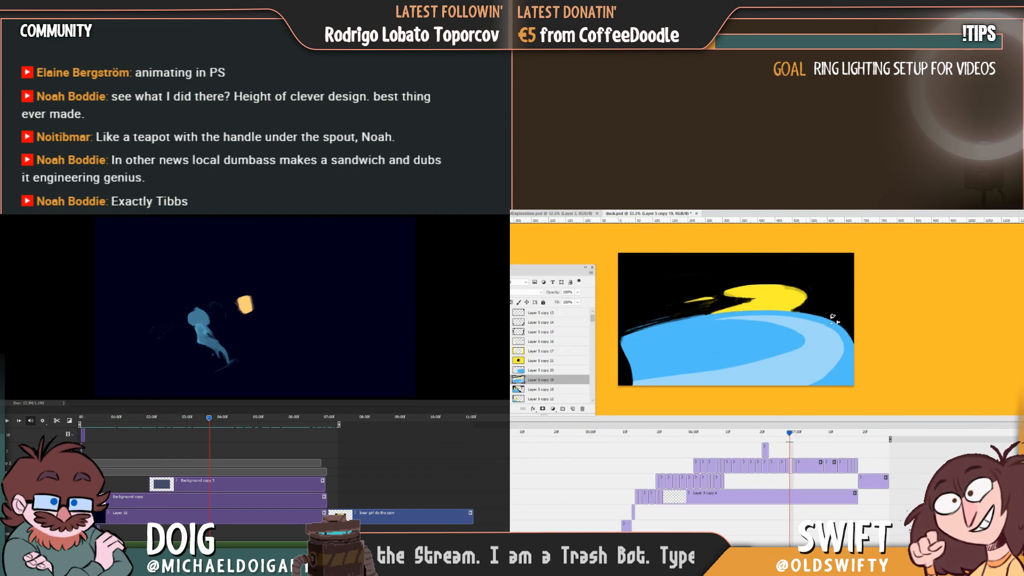
key("Left")
key("Right")
key("Left")
key("Right")
key("Left")
key("Right")
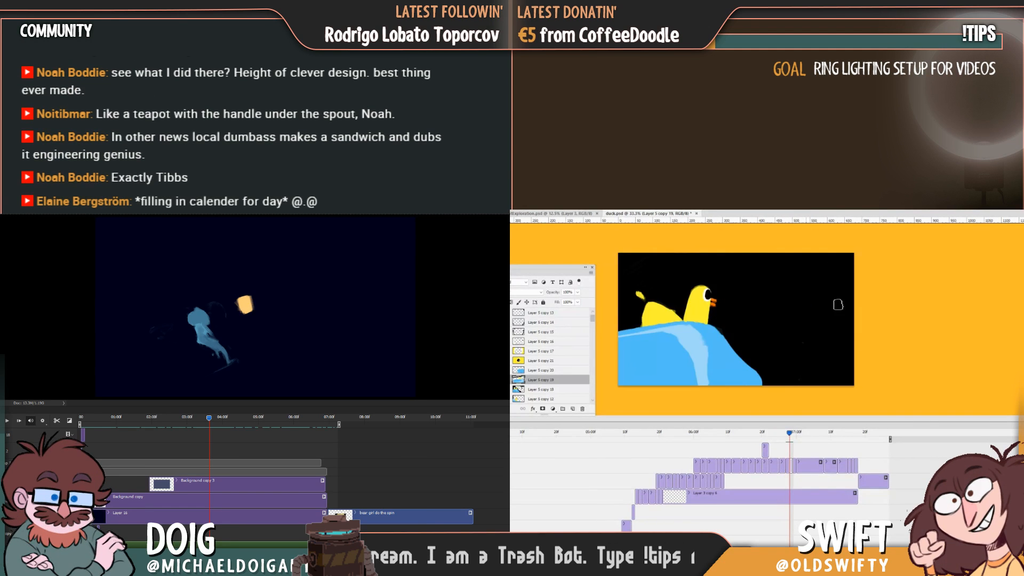
key("Left")
key("Right")
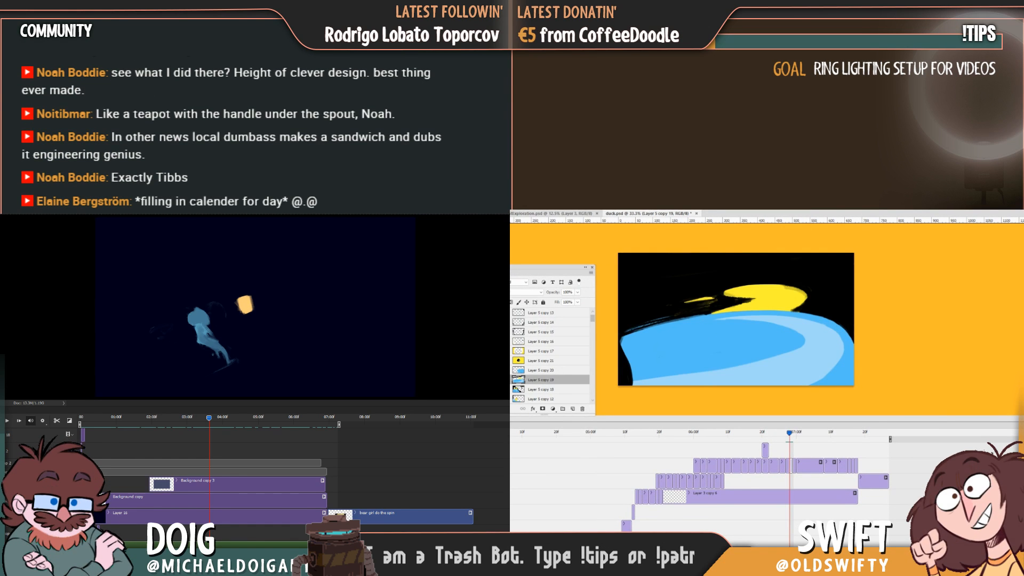
Move the smeared wave drawing slightly down on the canvas and compare its placement with the previous frame.
left_click_drag(794, 356, 789, 360)
key("Left")
key("Right")
key("Left")
key("Right")
key("Left")
key("Right")
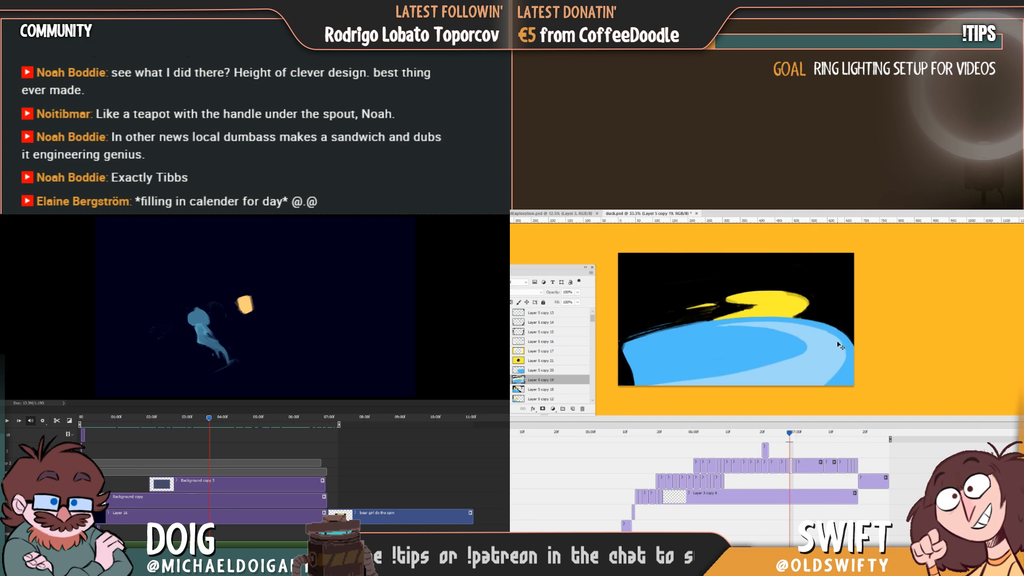
key("Left")
key("Right")
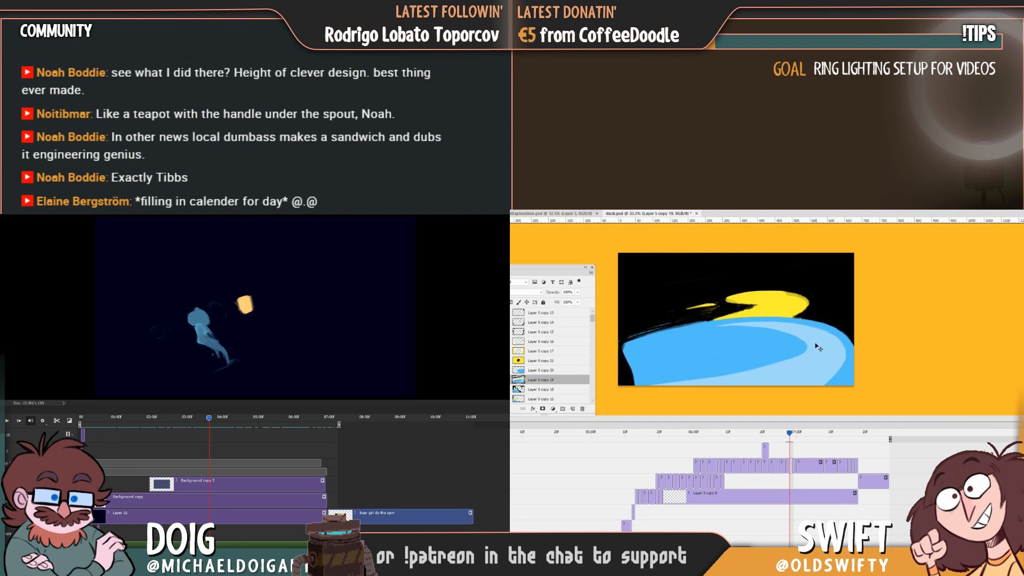
Rotate the smeared wave drawing slightly with Free Transform, apply it, and check it against the adjacent frames.
key("ctrl+t")
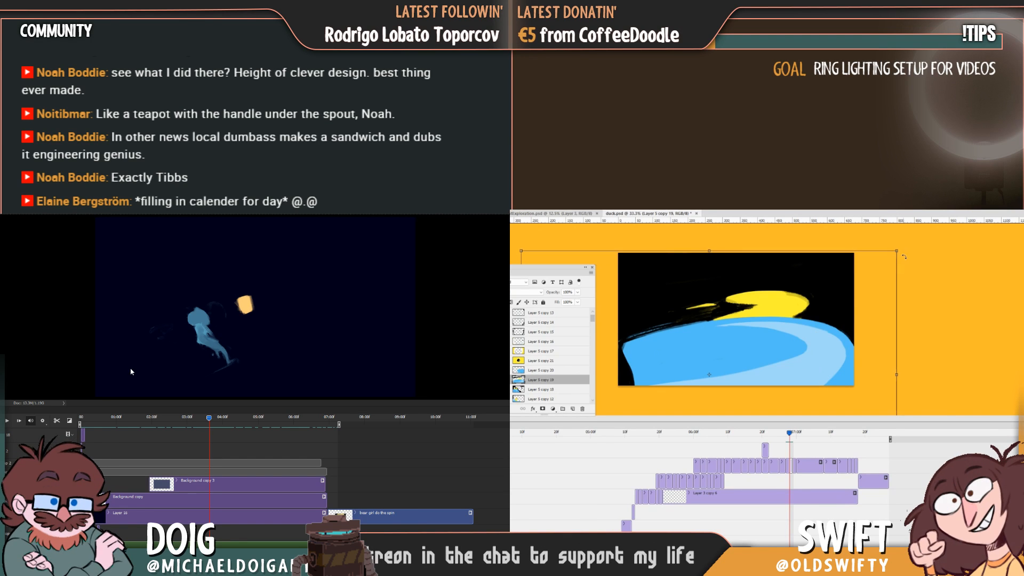
left_click_drag(909, 253, 918, 249)
key("Return")
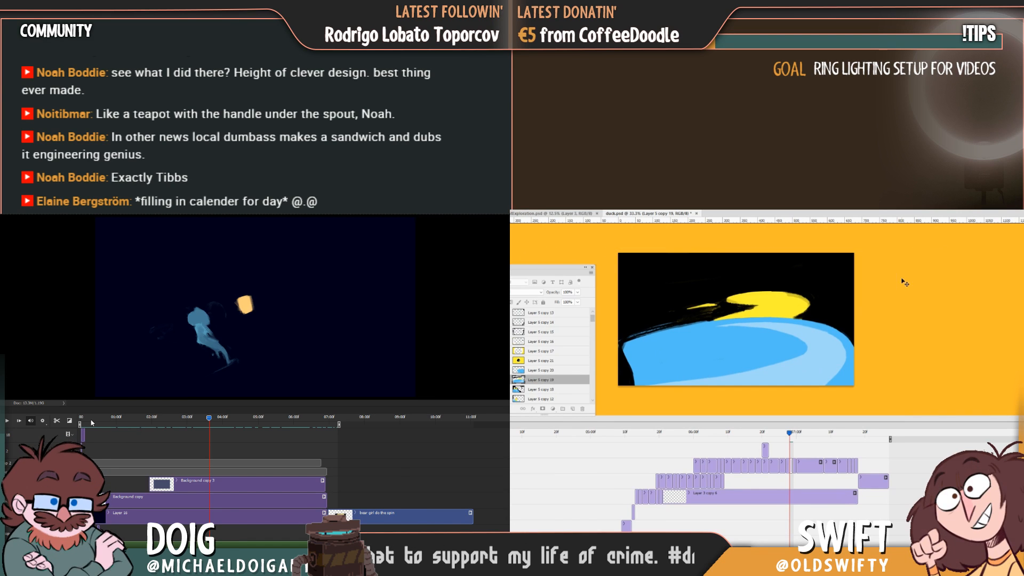
left_click_drag(84, 419, 182, 429)
key("Left")
key("Right")
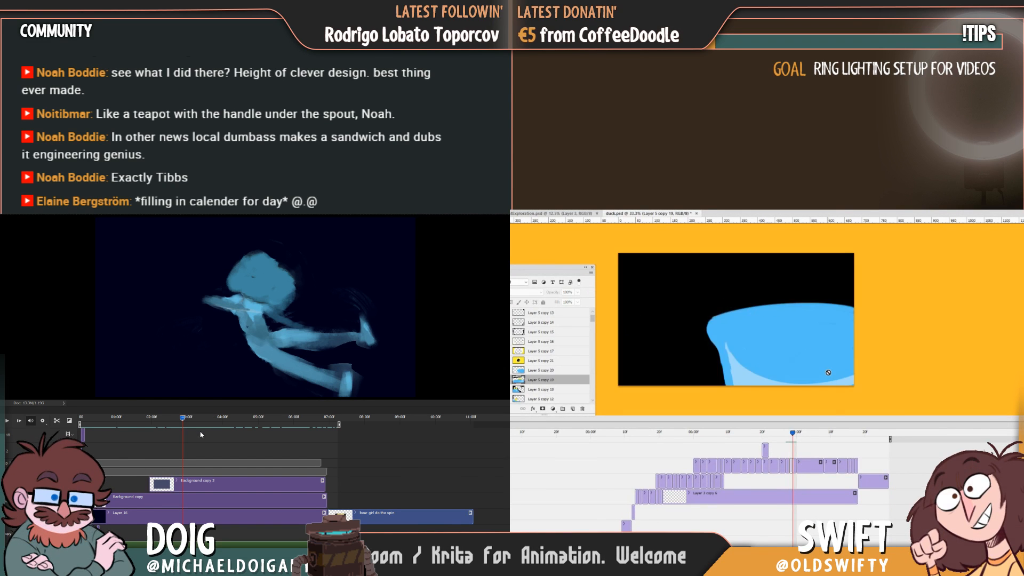
Select the new wave frame's layer, Layer 5 copy 20, and trim the wave's upper edge down to a lower curved rim.
left_click_drag(183, 416, 176, 416)
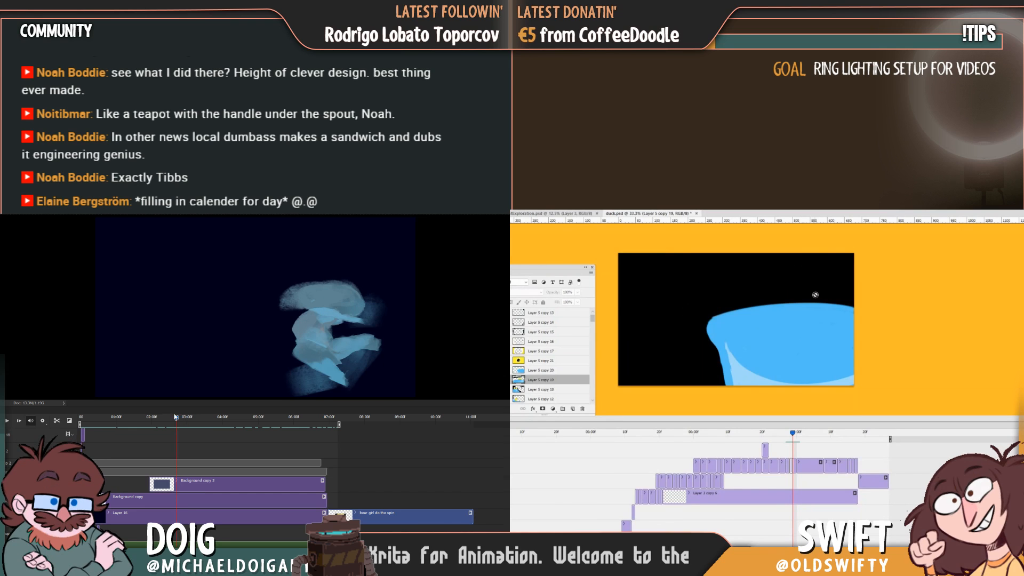
key("space")
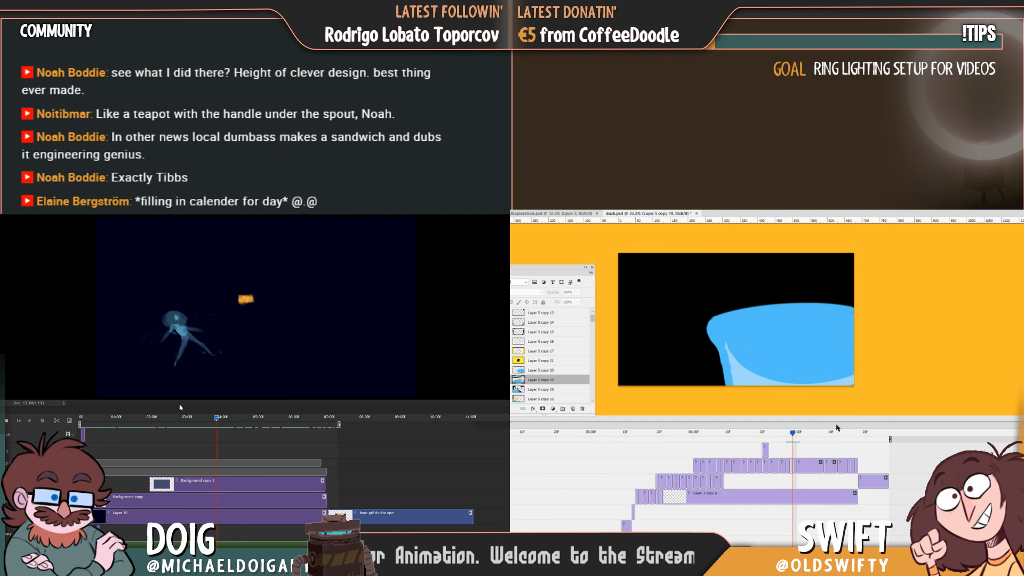
left_click(702, 341)
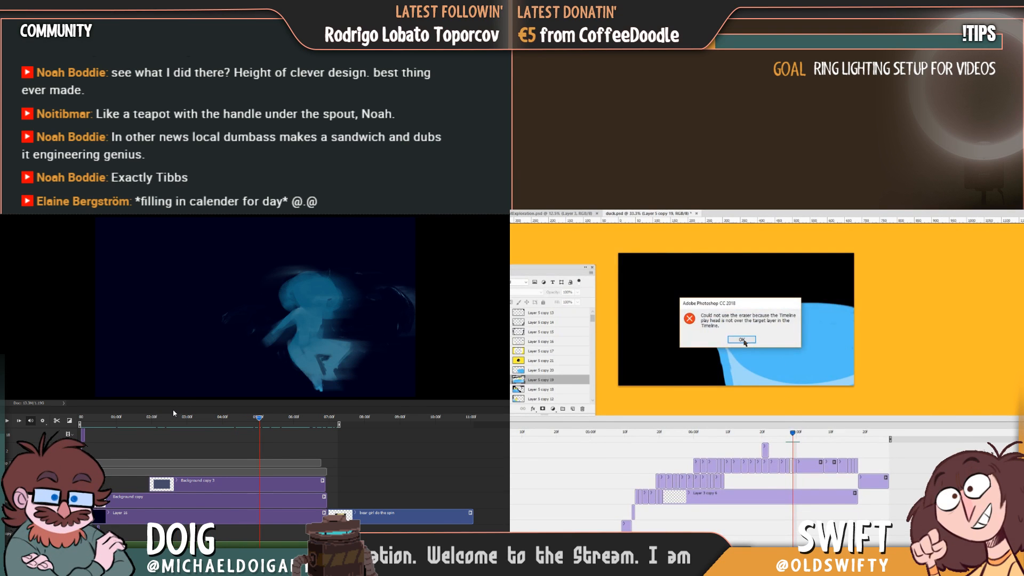
left_click(741, 339)
key("alt+bracketright")
left_click(174, 418)
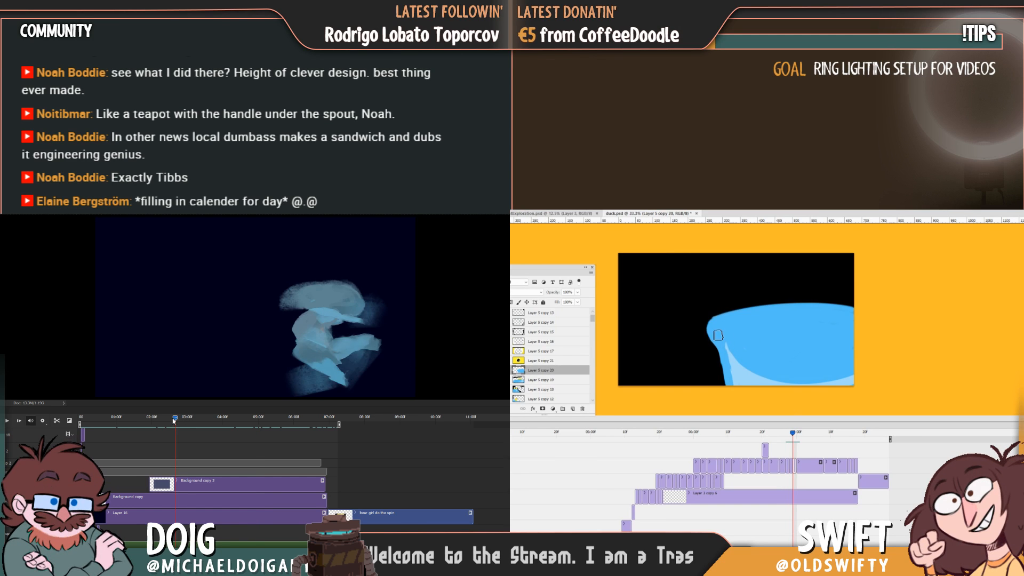
left_click_drag(174, 420, 152, 420)
mouse_move(707, 331)
left_mouse_down()
mouse_move(852, 319)
mouse_move(794, 307)
mouse_move(852, 312)
left_mouse_up()
key("space")
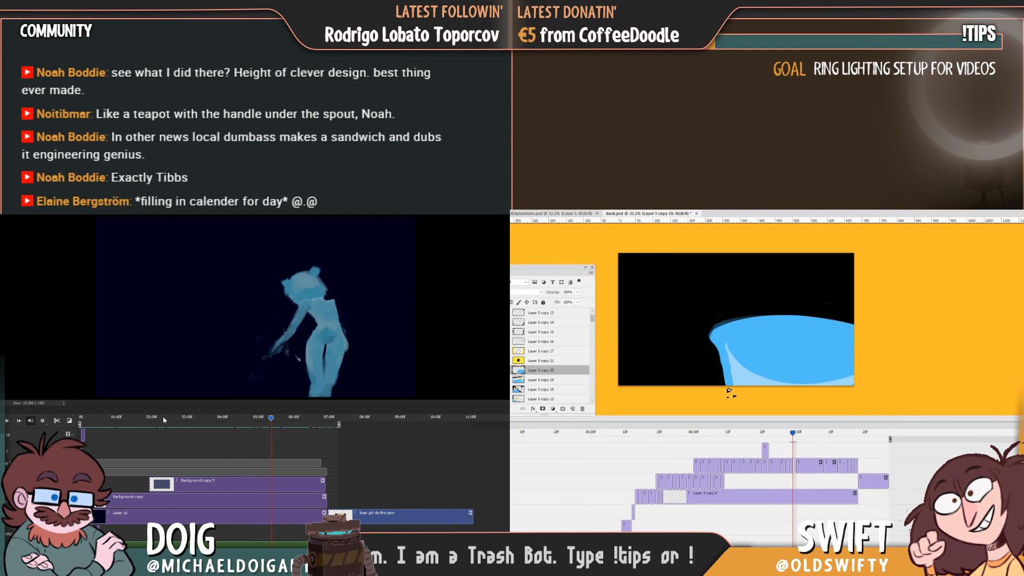
left_click(164, 420)
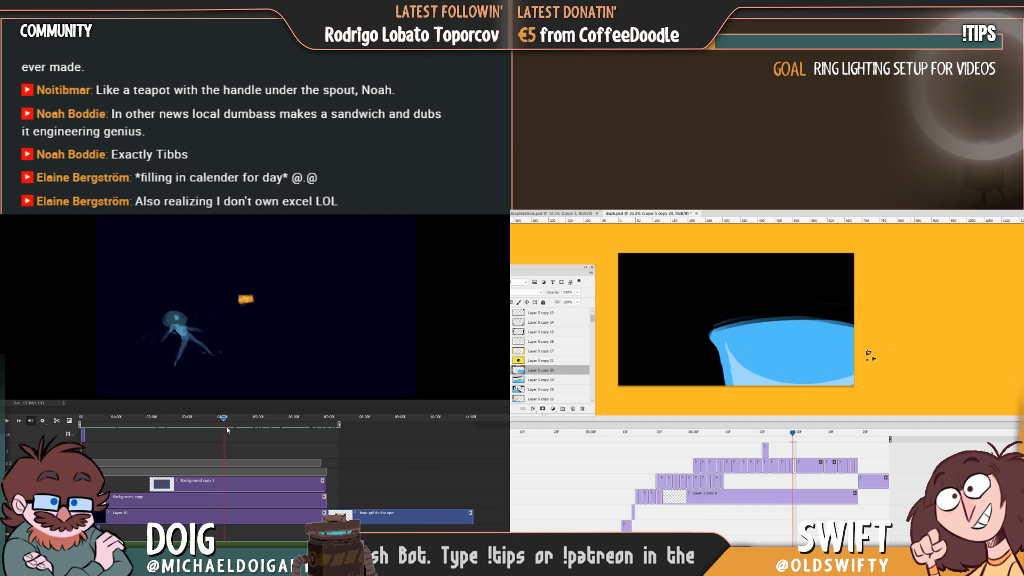
Compare the smeared frame with the new wave frame and paint an upright yellow shape above the new wave's rim near the canvas edge.
mouse_move(226, 429)
left_mouse_down()
mouse_move(244, 430)
mouse_move(227, 429)
left_mouse_up()
key("Left")
key("Right")
key("Left")
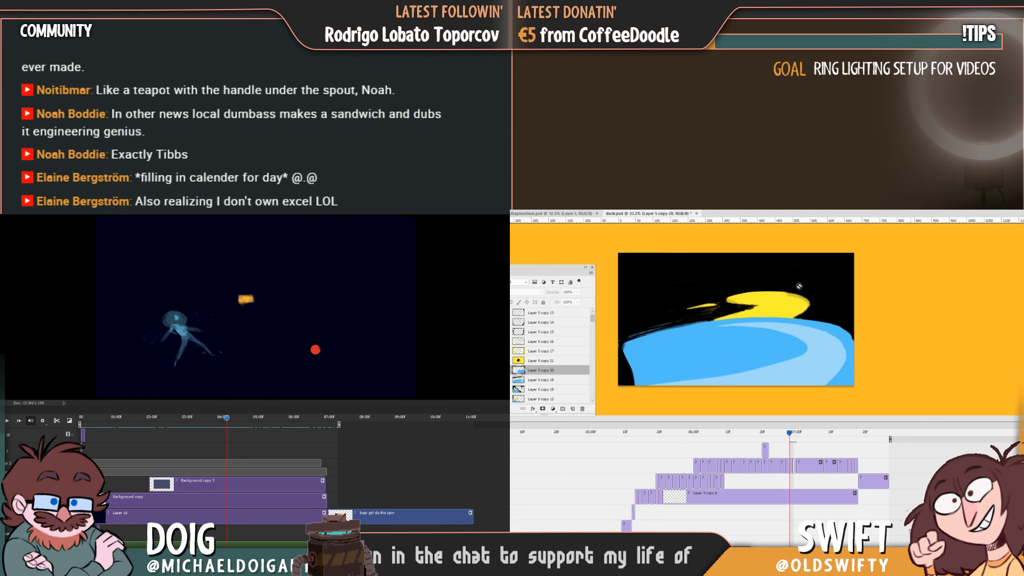
scroll(226, 479, "up", 15)
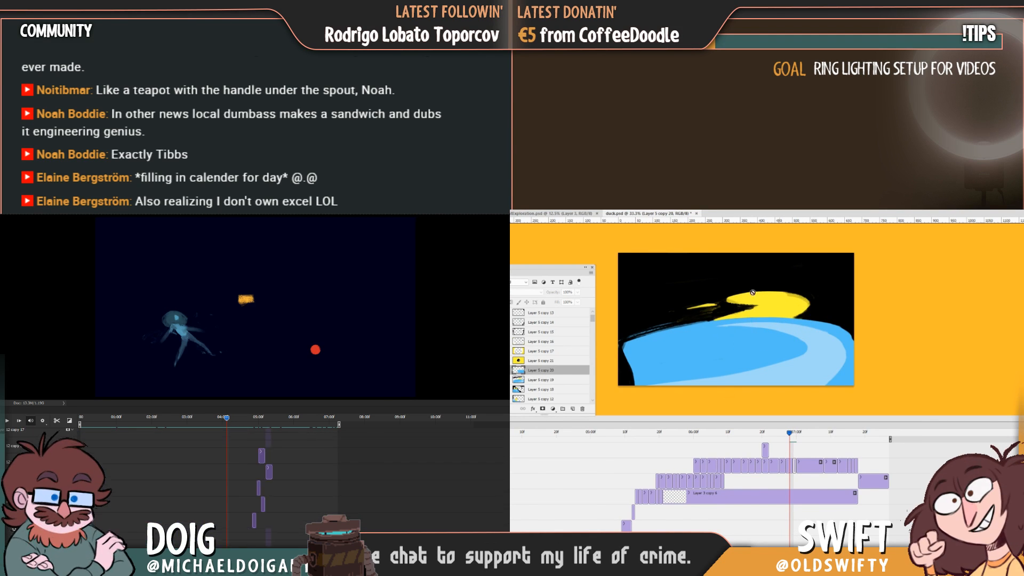
scroll(213, 469, "up", 5)
left_click(790, 465)
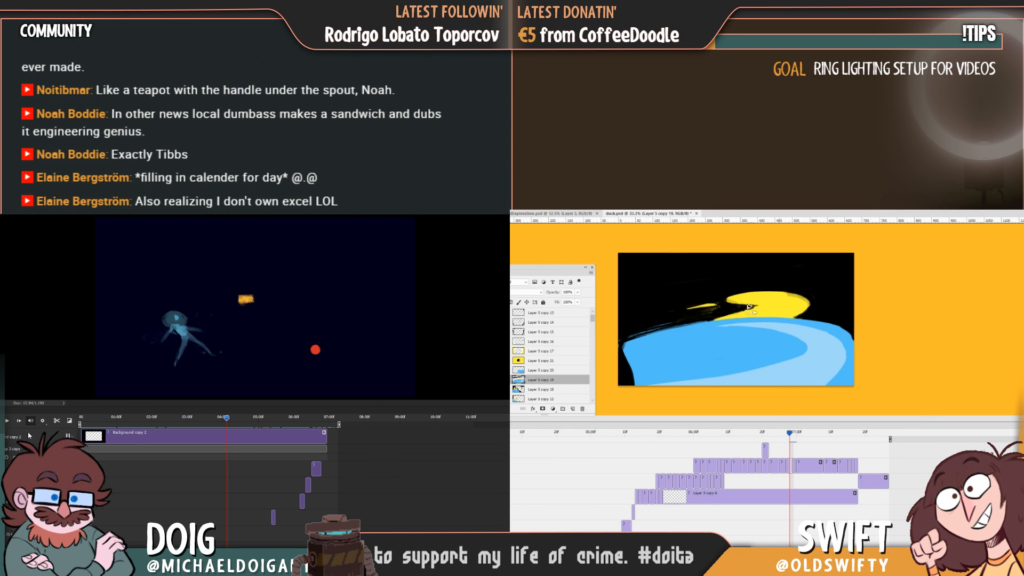
left_click(203, 449)
key("Right")
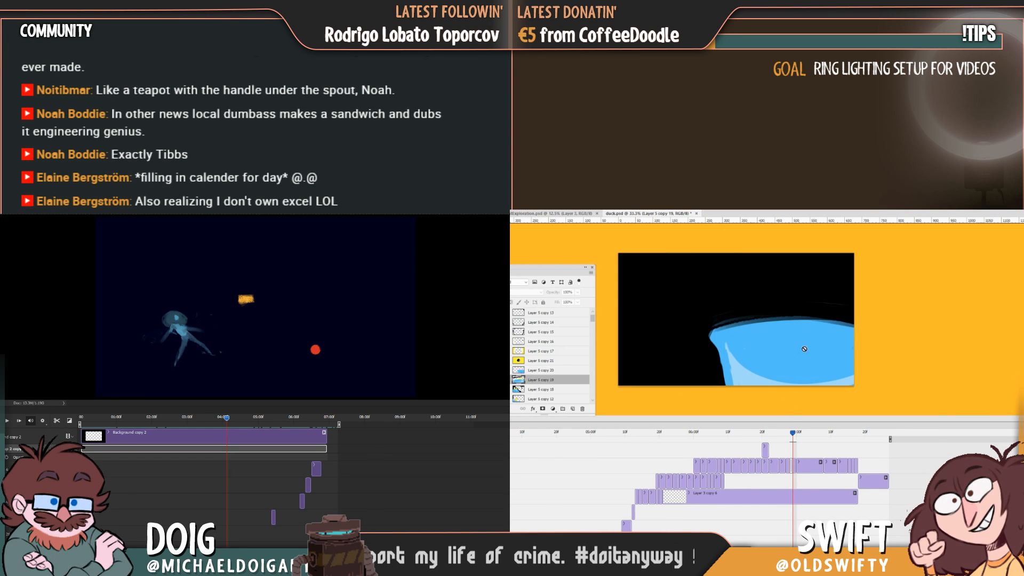
left_click(794, 464)
key("Left")
key("Right")
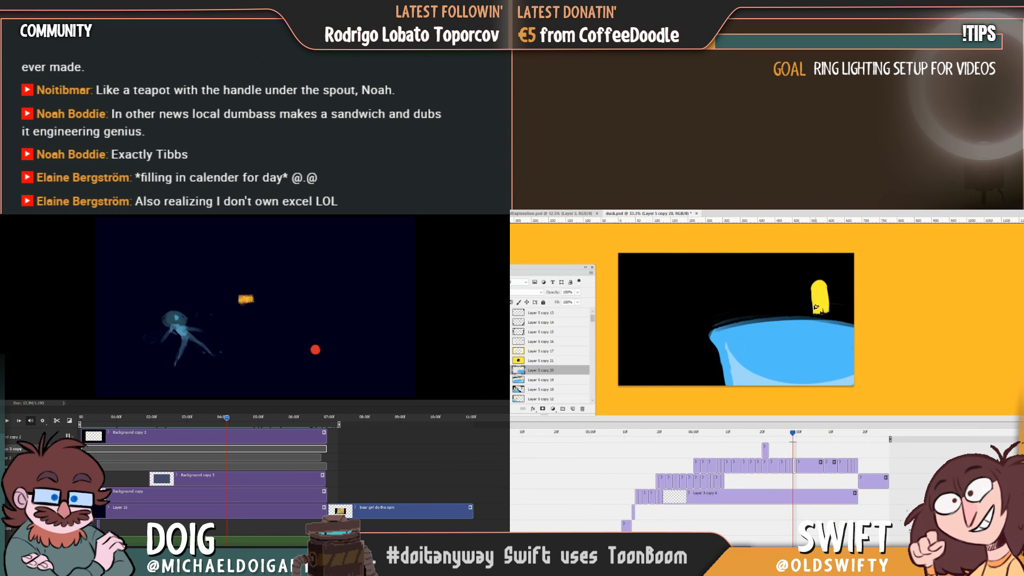
Extend the upright yellow shape's base down to the wave's rim, flipping to the smeared frame to compare positions.
key("Left")
key("Right")
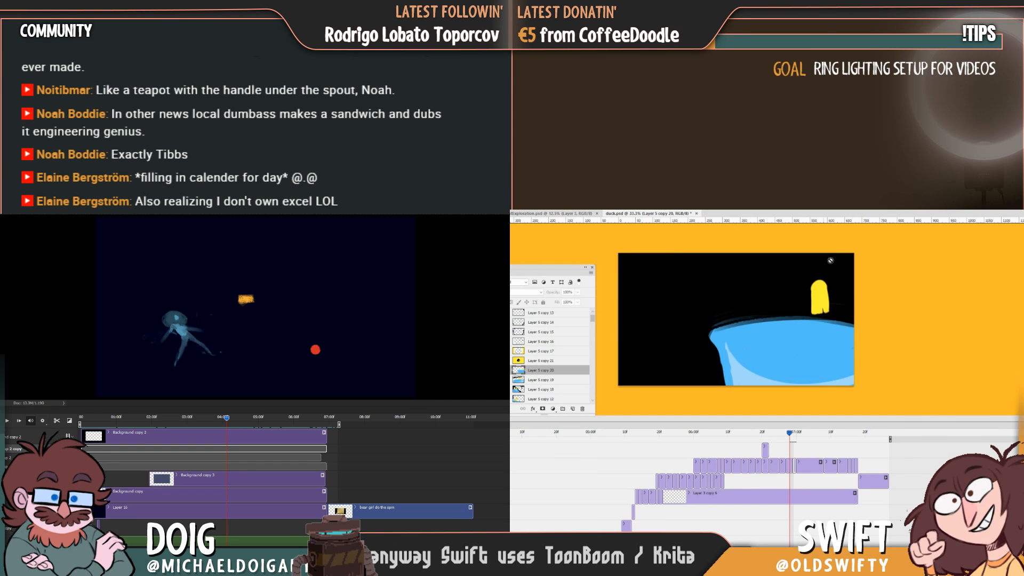
key("Left")
key("Right")
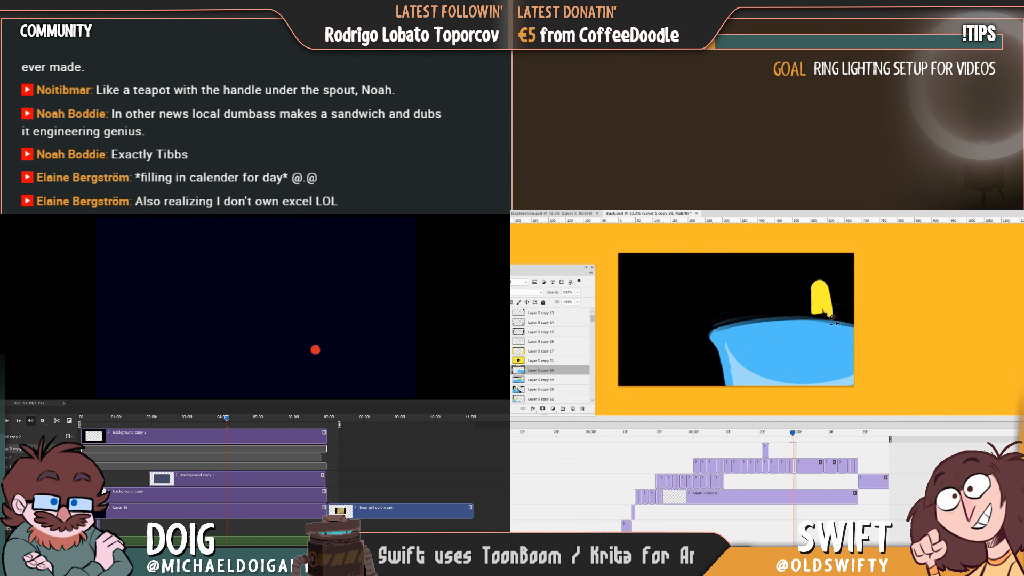
key("Left")
key("Right")
key("Left")
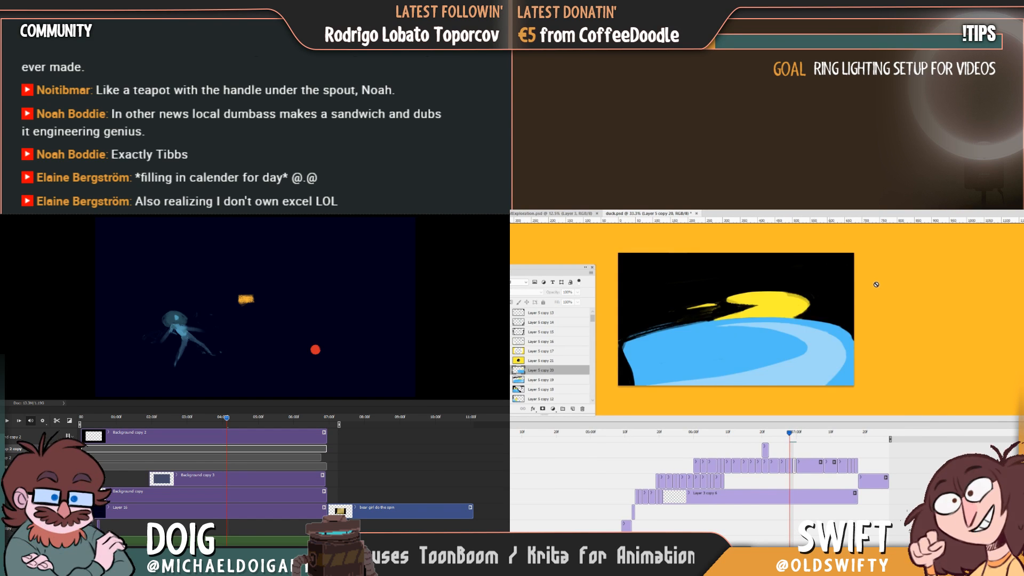
key("Right")
key("Left")
key("Right")
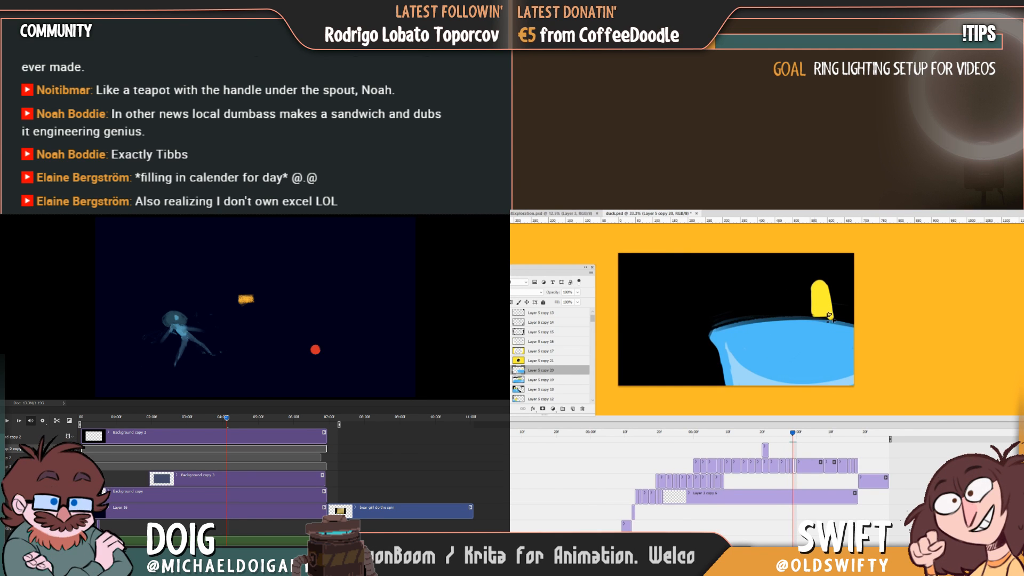
key("Left")
key("Right")
key("Left")
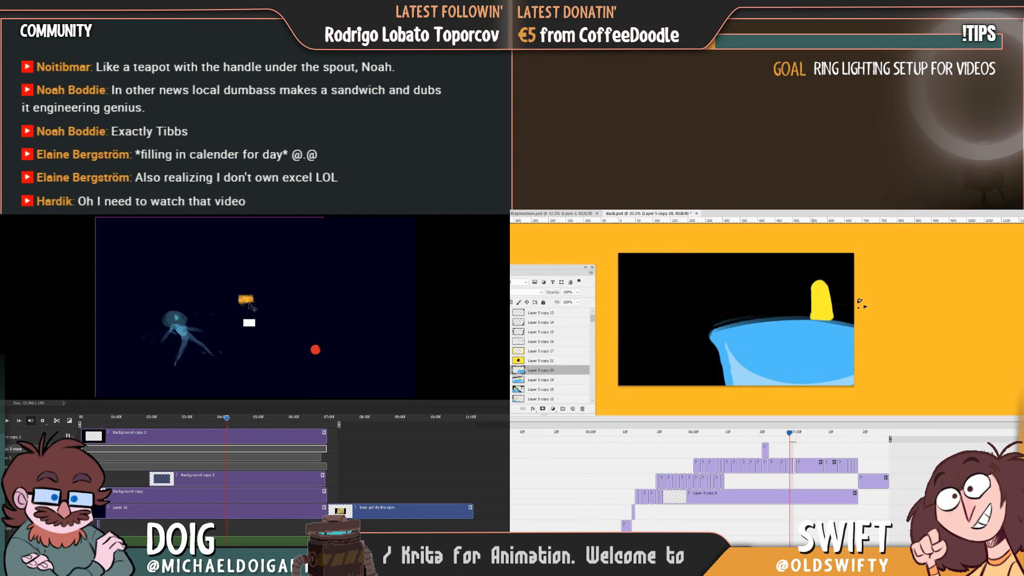
Add a low yellow lobe beside the upright shape along the wave's rim, comparing it with the smeared frame.
key("Right")
key("Left")
key("Right")
key("Left")
key("Right")
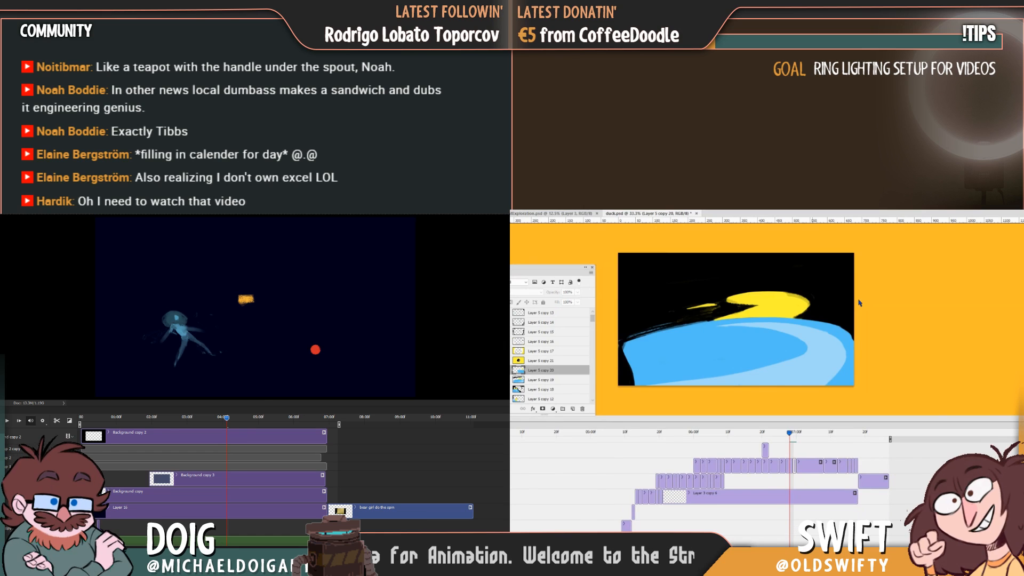
key("Right")
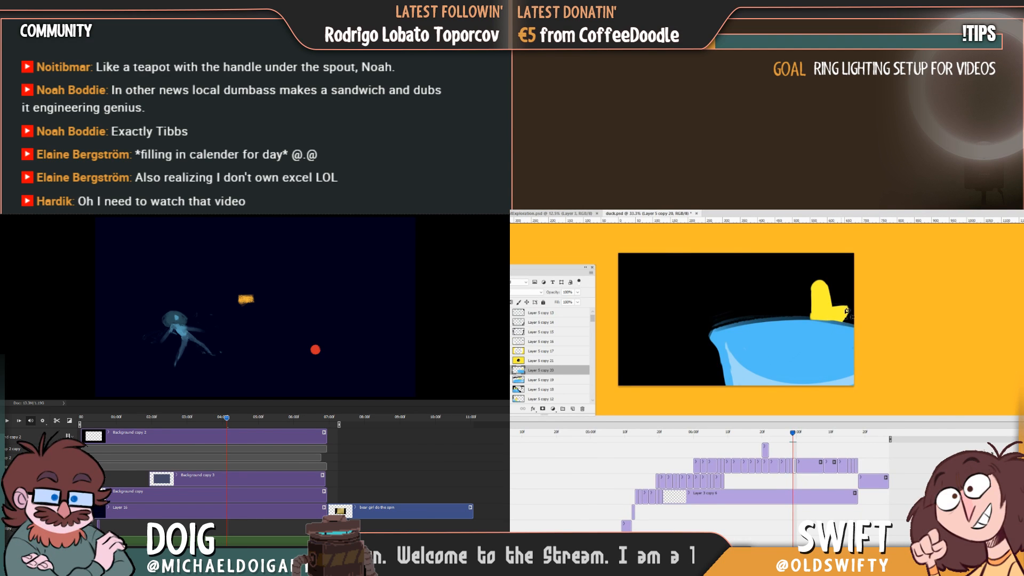
key("Left")
key("Right")
key("Left")
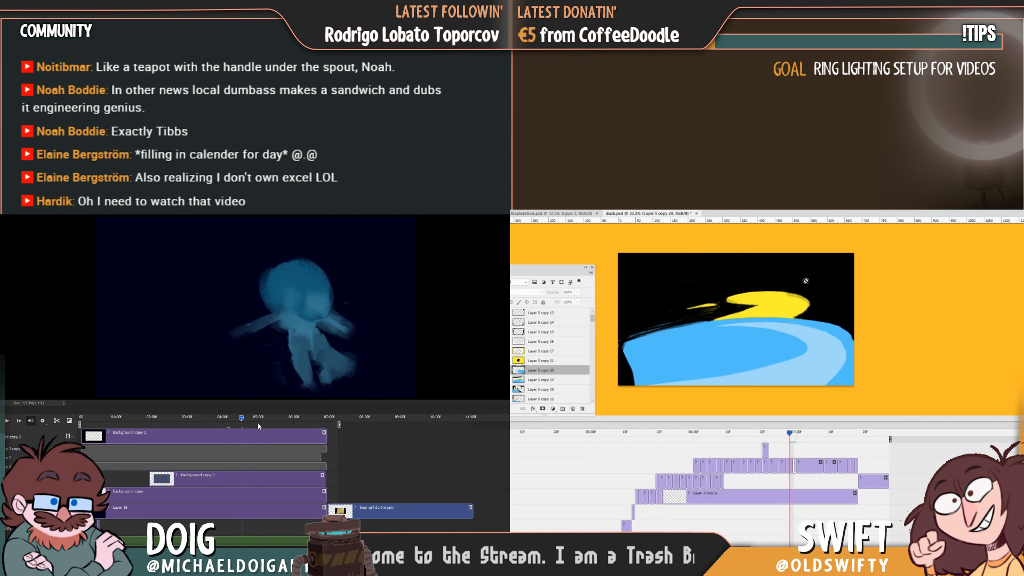
Repaint the upright part of the yellow shape farther from the canvas edge and clear the old upright part above the low lobe.
key("Right")
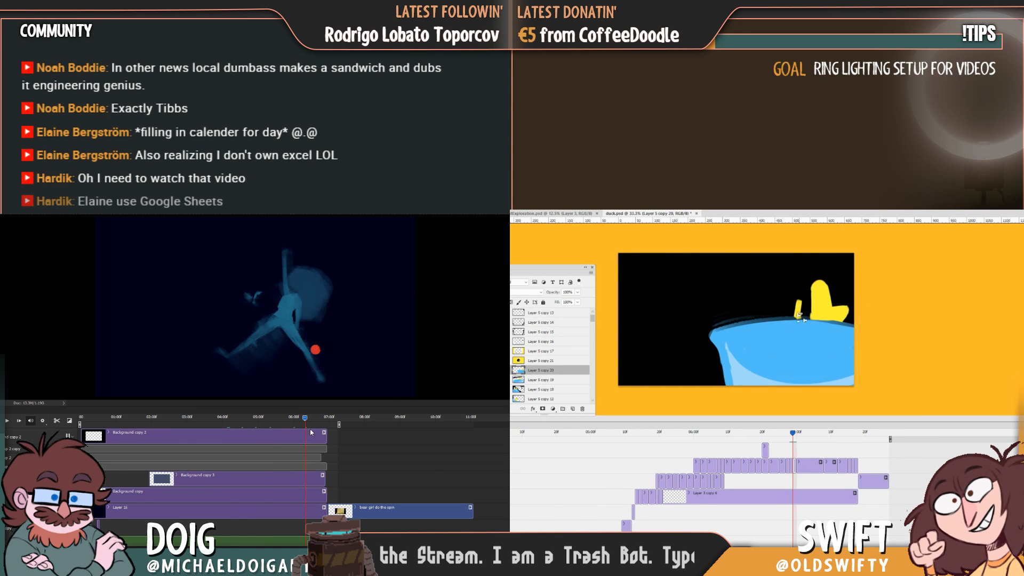
mouse_move(800, 317)
left_mouse_down()
mouse_move(809, 288)
mouse_move(808, 316)
left_mouse_up()
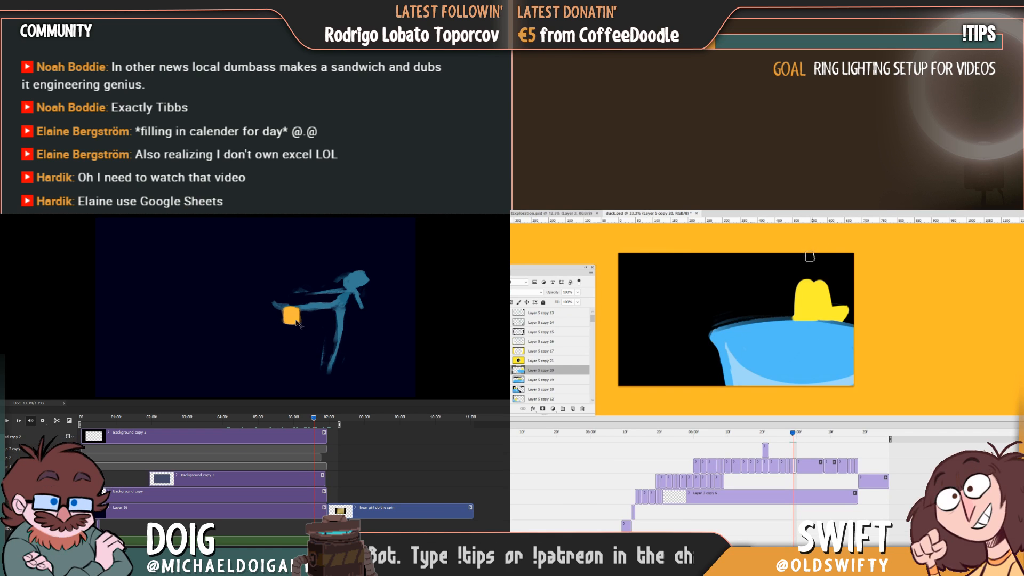
mouse_move(820, 279)
left_mouse_down()
mouse_move(821, 309)
mouse_move(824, 283)
left_mouse_up()
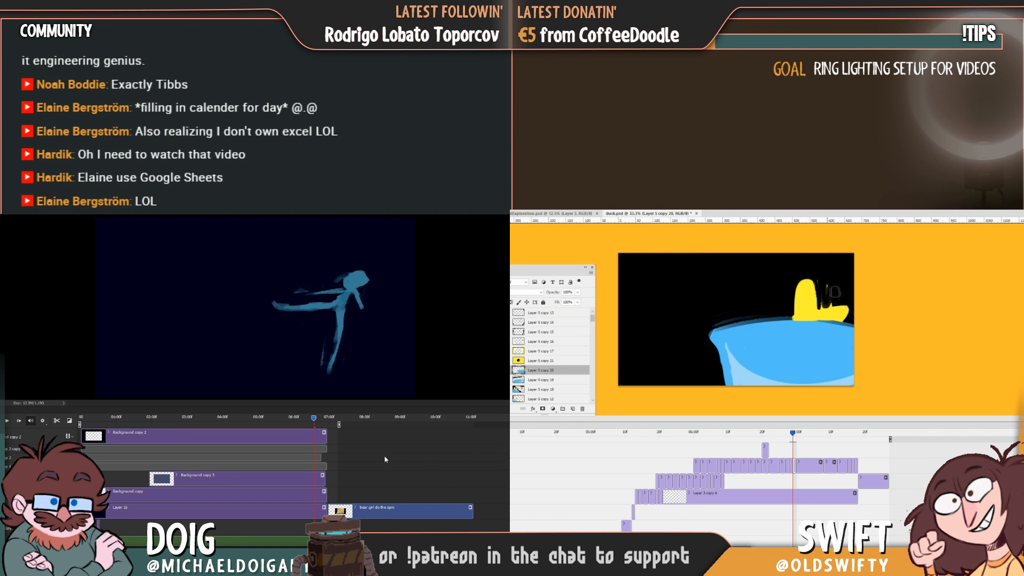
left_click_drag(307, 421, 243, 365)
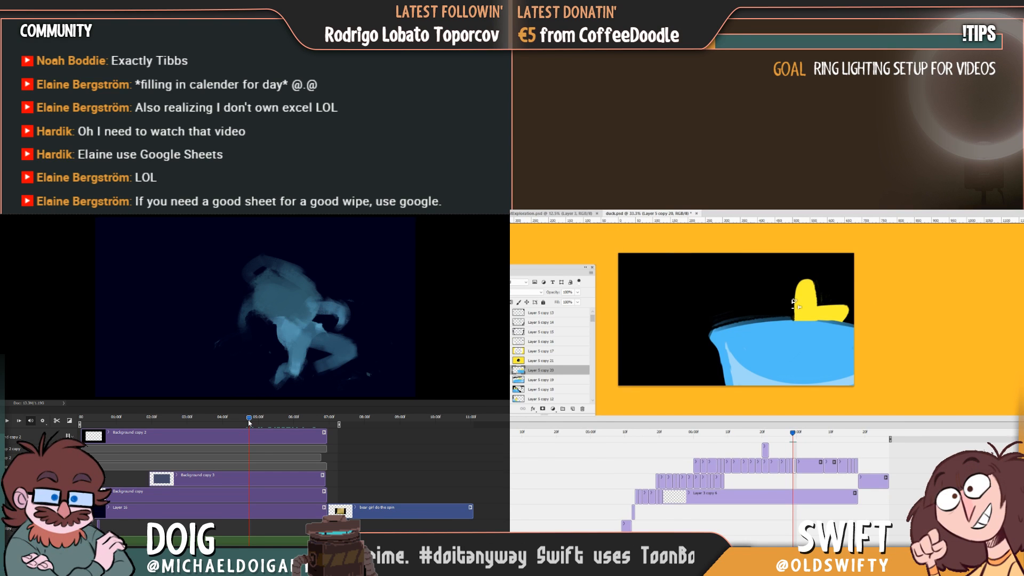
left_click_drag(249, 422, 233, 419)
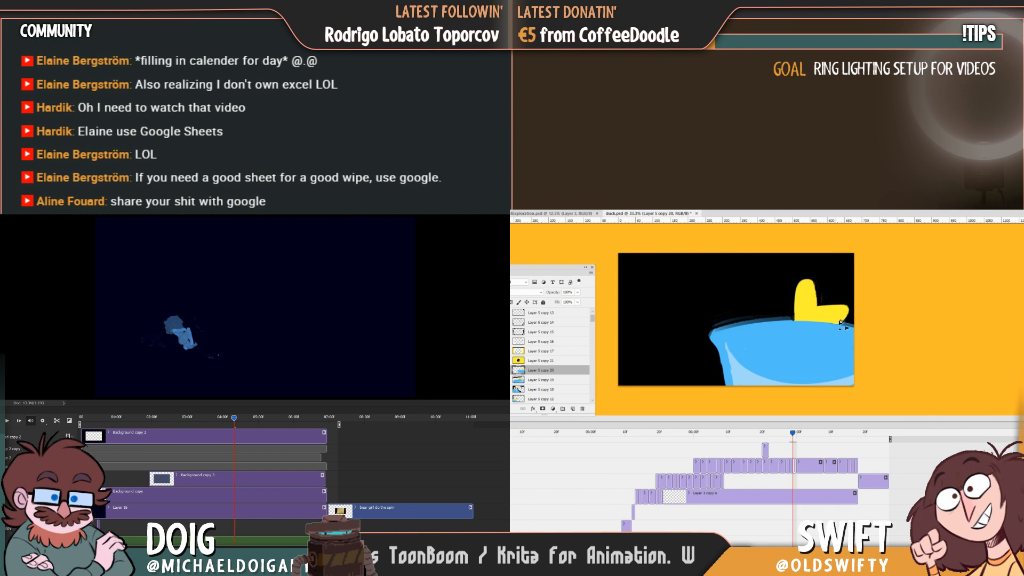
Flip between the smeared and new wave frames, and scrub the blue figure's animation around 04:00f to examine its poses.
key("Left")
key("Right")
key("Left")
left_click_drag(233, 420, 225, 417)
key("Right")
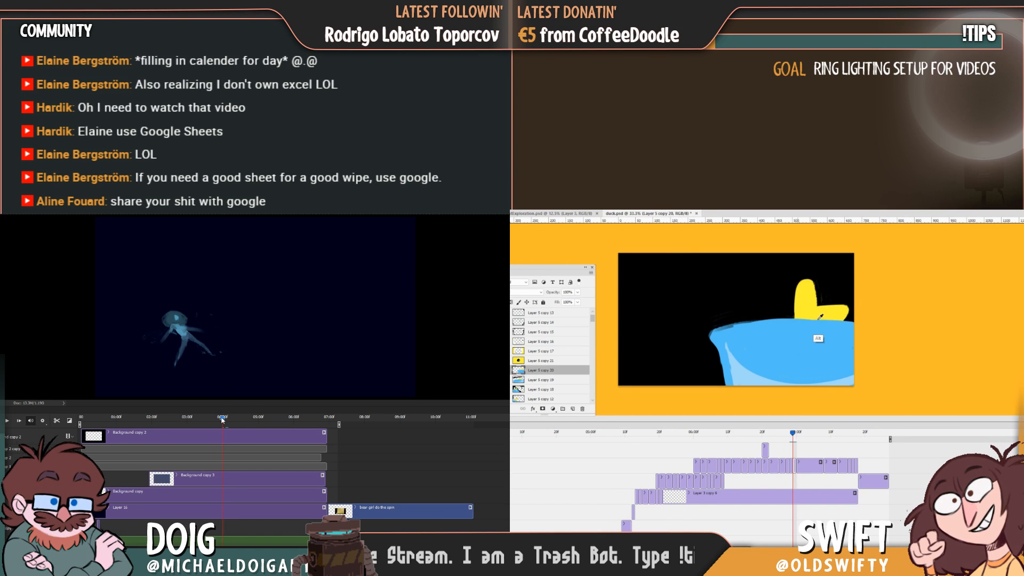
left_click_drag(216, 420, 207, 415)
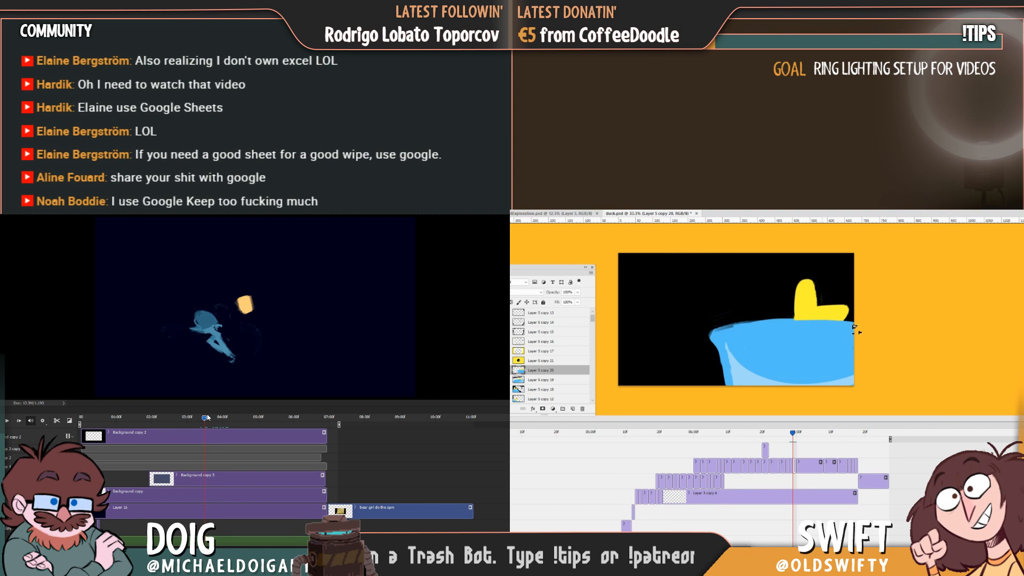
left_click(246, 305, "ctrl")
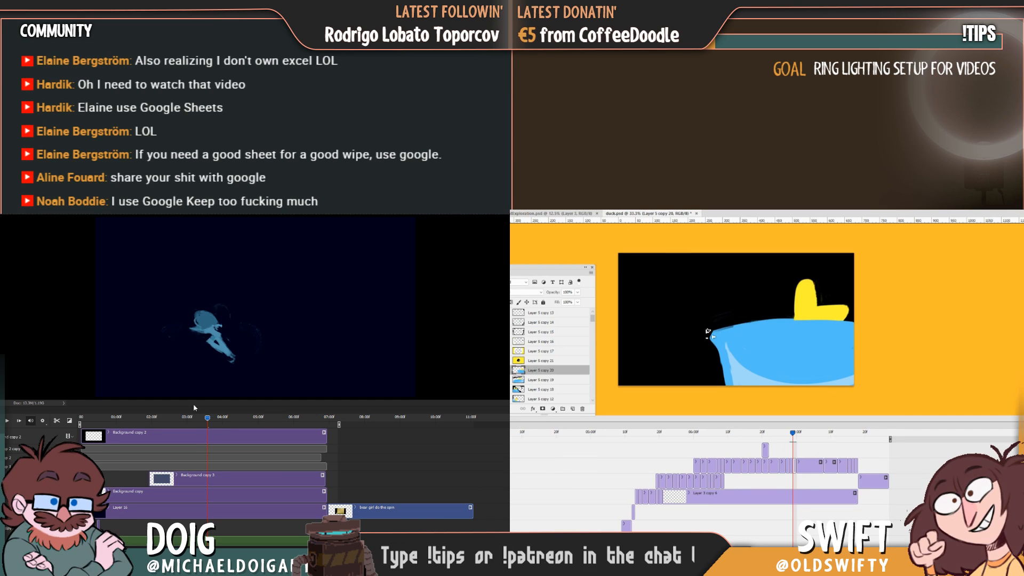
left_click_drag(206, 420, 204, 420)
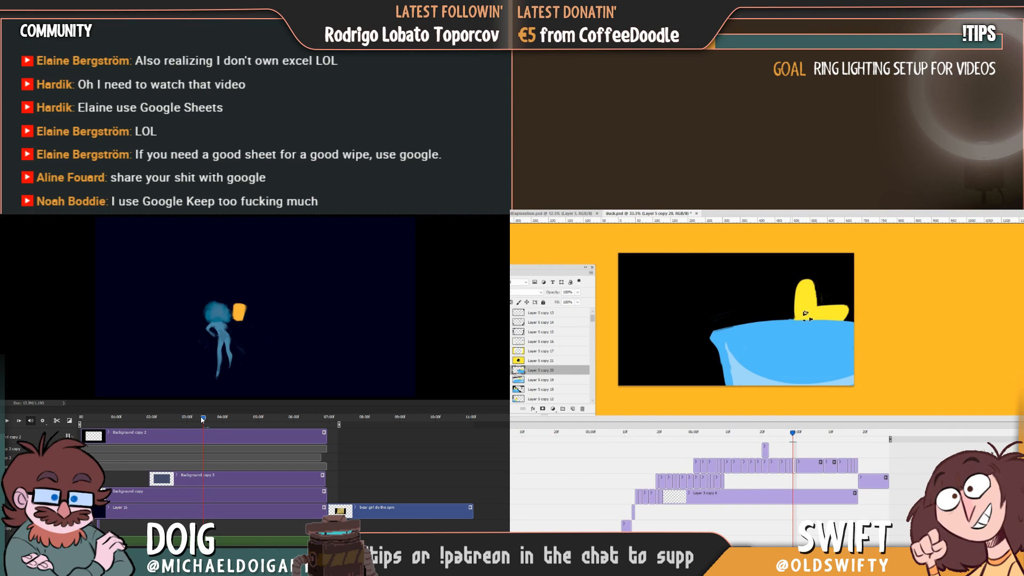
Clean up the new wave's upper rim and paint yellow reflection strokes in the water beneath the yellow shape.
left_click_drag(715, 327, 786, 320)
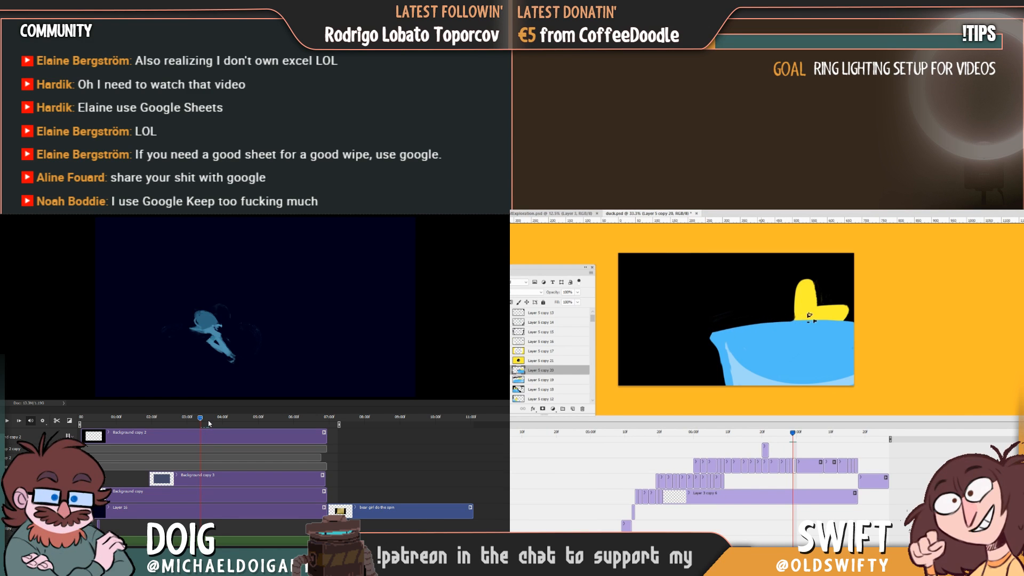
left_click(796, 327, "alt")
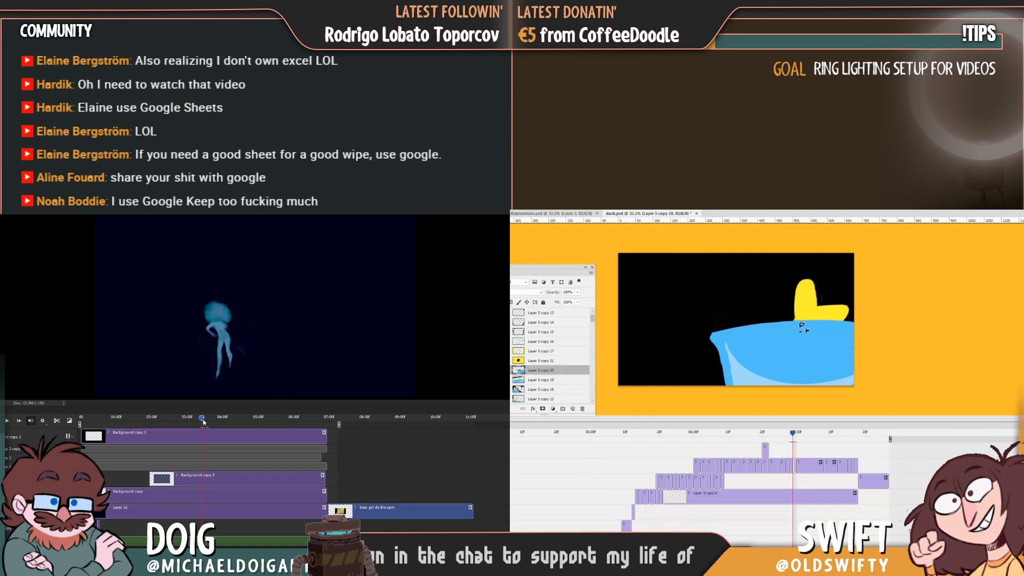
left_click_drag(200, 418, 202, 418)
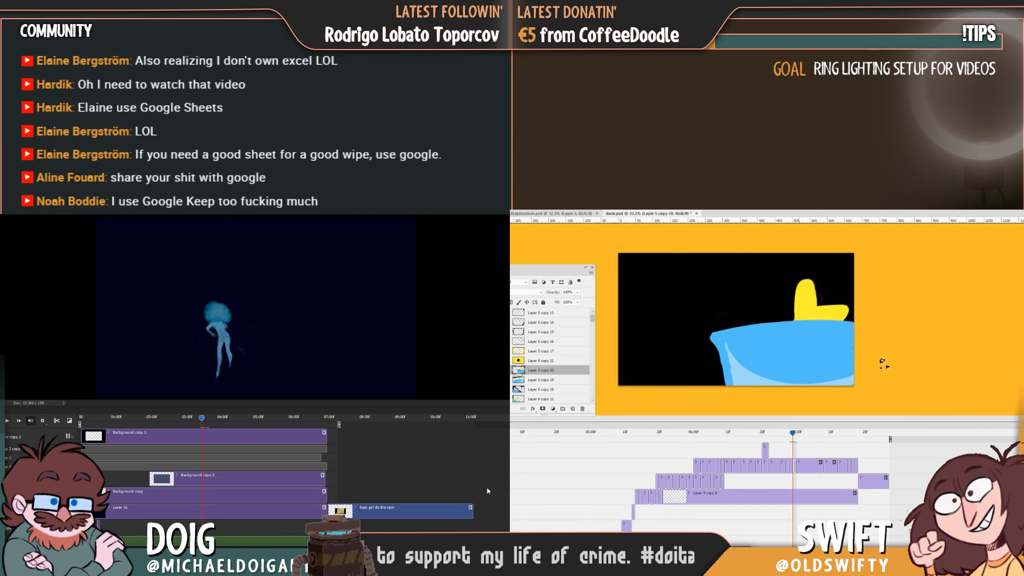
key("Left")
key("Right")
key("Left")
key("Right")
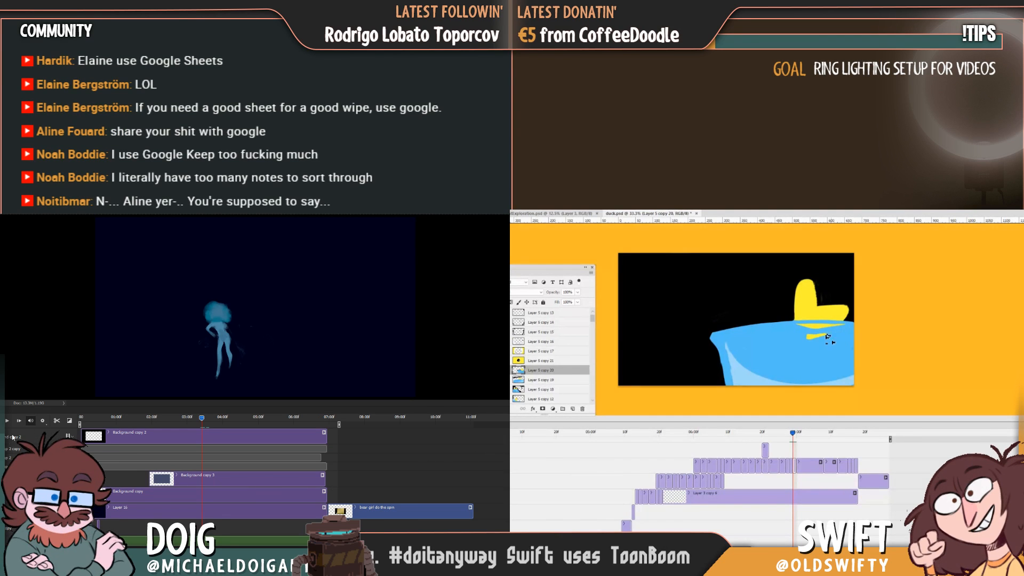
Look through the layer tracks of the blue figure's timeline while comparing the reflection strokes with the preceding duck frame.
left_click(2, 457)
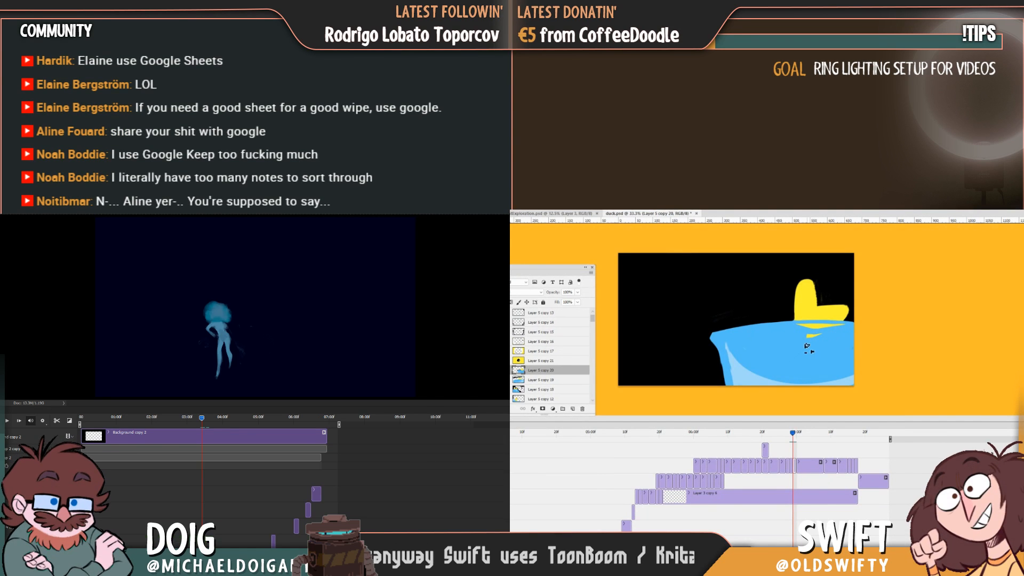
key("Left")
key("Right")
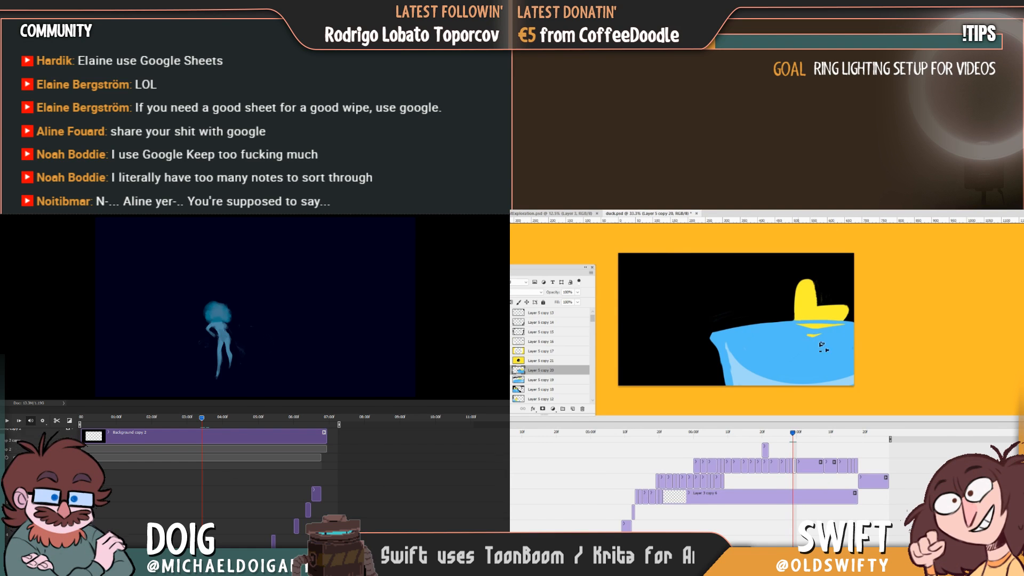
scroll(203, 480, "down", 10)
key("Left")
key("Right")
key("Left")
key("Right")
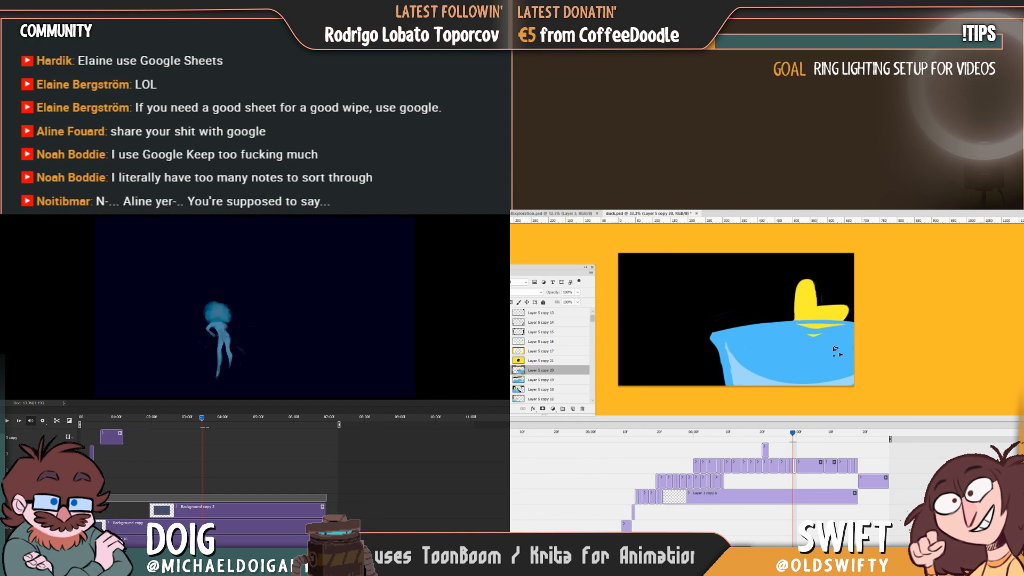
scroll(203, 469, "down", 5)
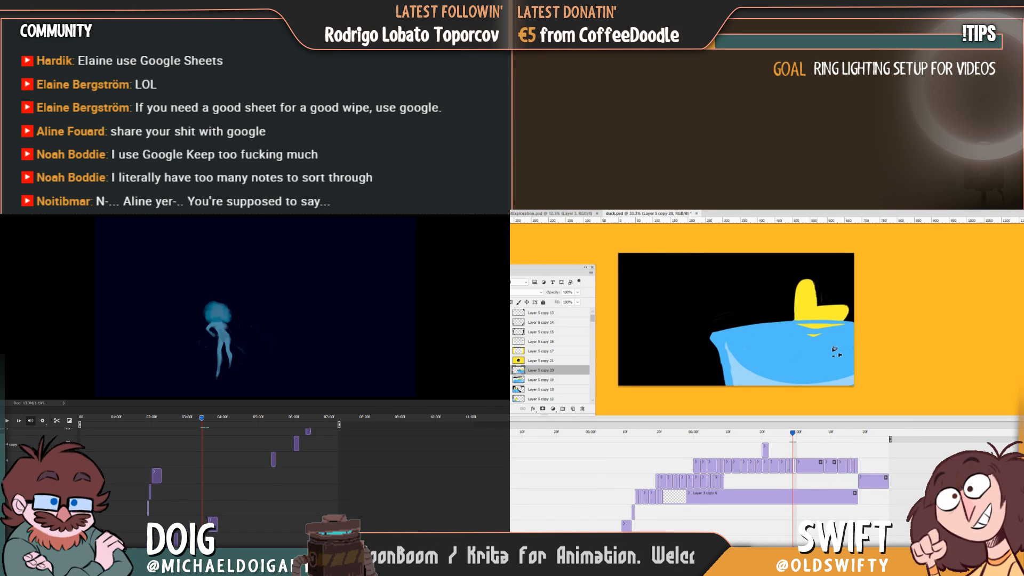
scroll(202, 469, "down", 3)
scroll(202, 469, "up", 10)
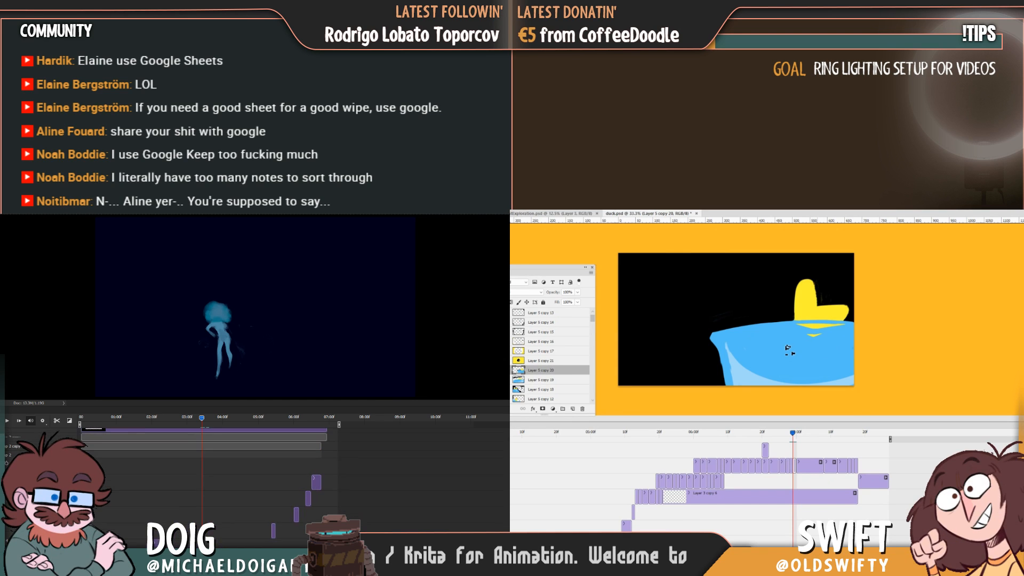
scroll(202, 469, "up", 2)
Step back through the smeared frame to the earlier duck frame to examine the duck's pose and the wave.
key("Left")
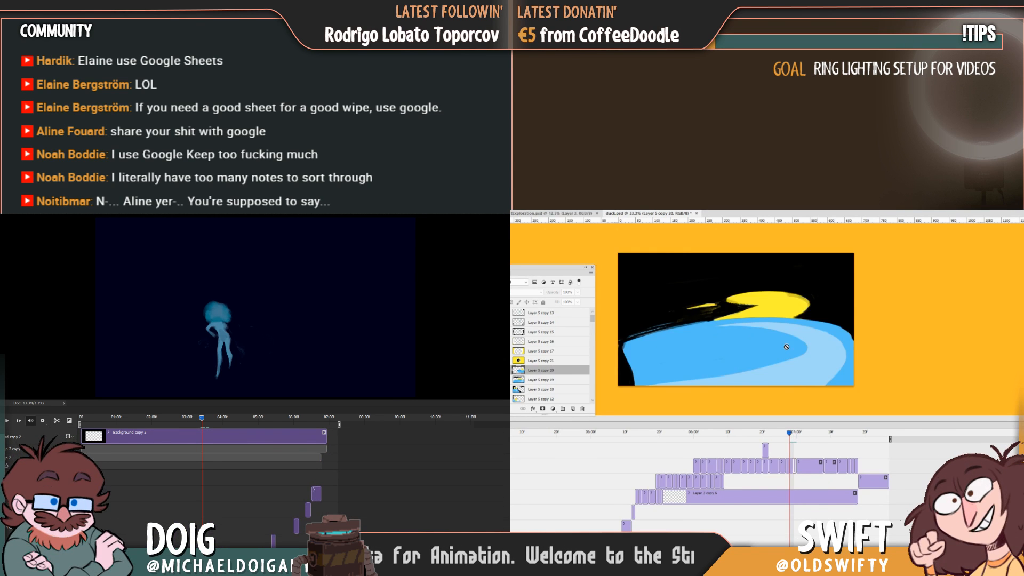
key("Left")
key("Right")
key("Left")
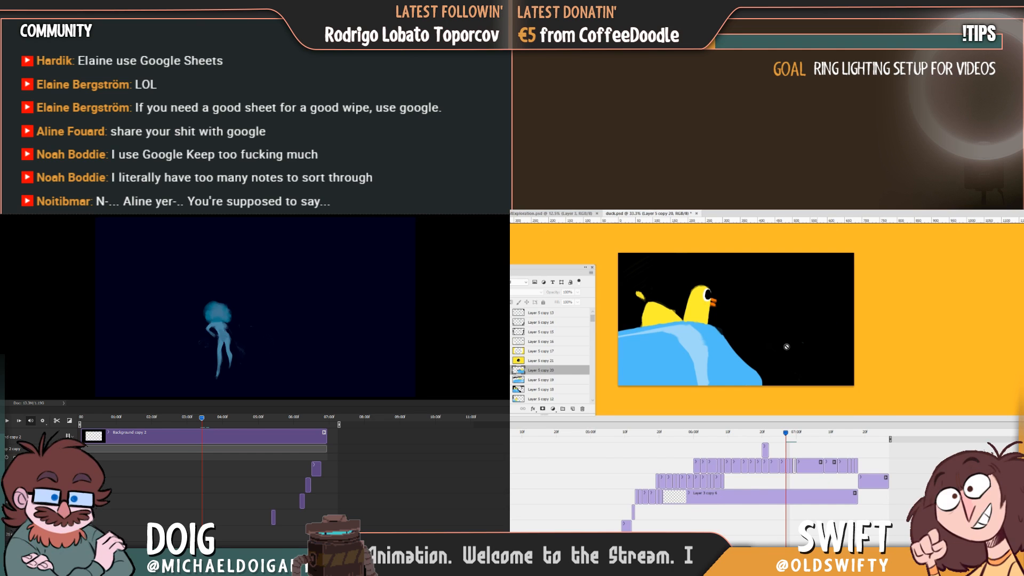
scroll(202, 469, "down", 5)
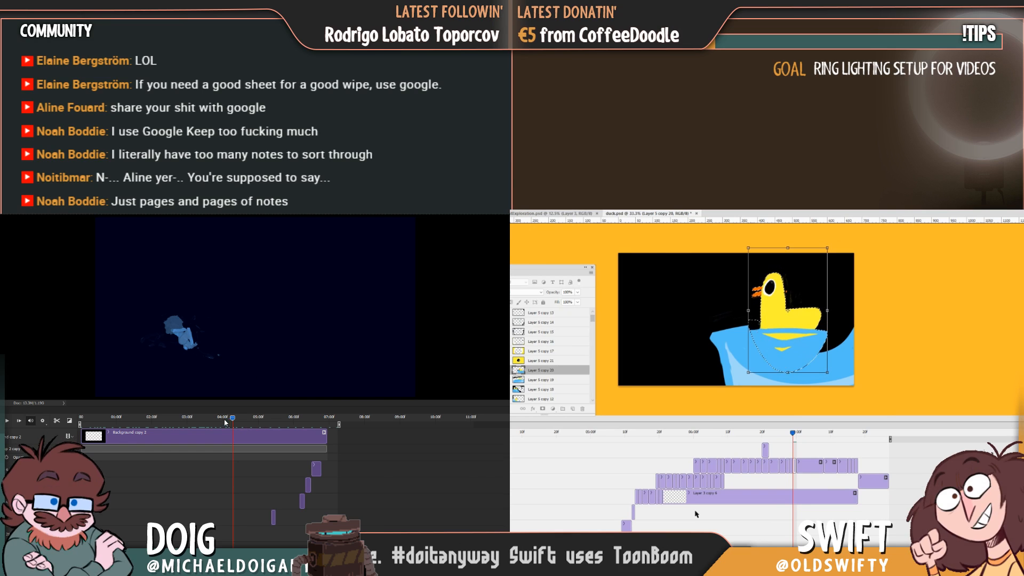
Play the blue figure's animation from about 03:00f and scrub to its pose near 06:00f.
left_click_drag(231, 418, 191, 419)
key("space")
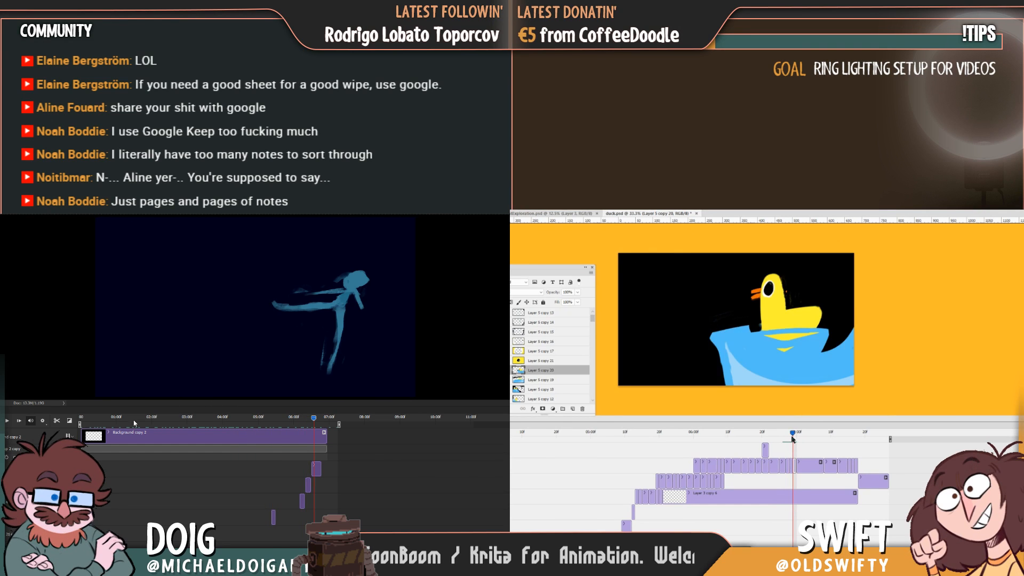
left_click(283, 417)
mouse_move(283, 419)
left_mouse_down()
mouse_move(304, 426)
mouse_move(286, 422)
mouse_move(295, 426)
left_mouse_up()
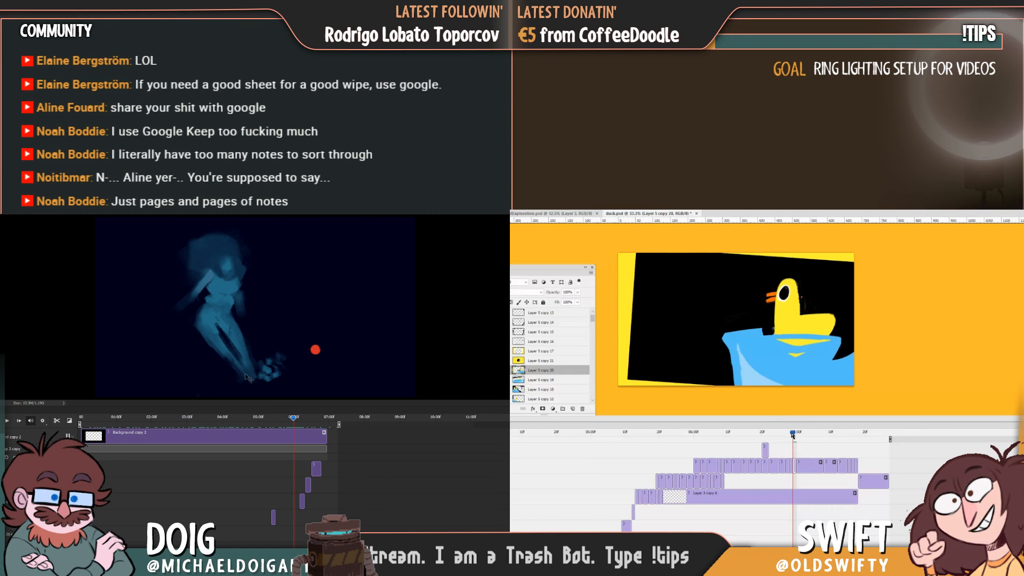
Move the duck-and-wave drawing slightly closer to the canvas edge the duck faces away from.
mouse_move(792, 438)
left_mouse_down()
mouse_move(781, 437)
mouse_move(792, 437)
left_mouse_up()
left_click_drag(801, 370, 806, 366)
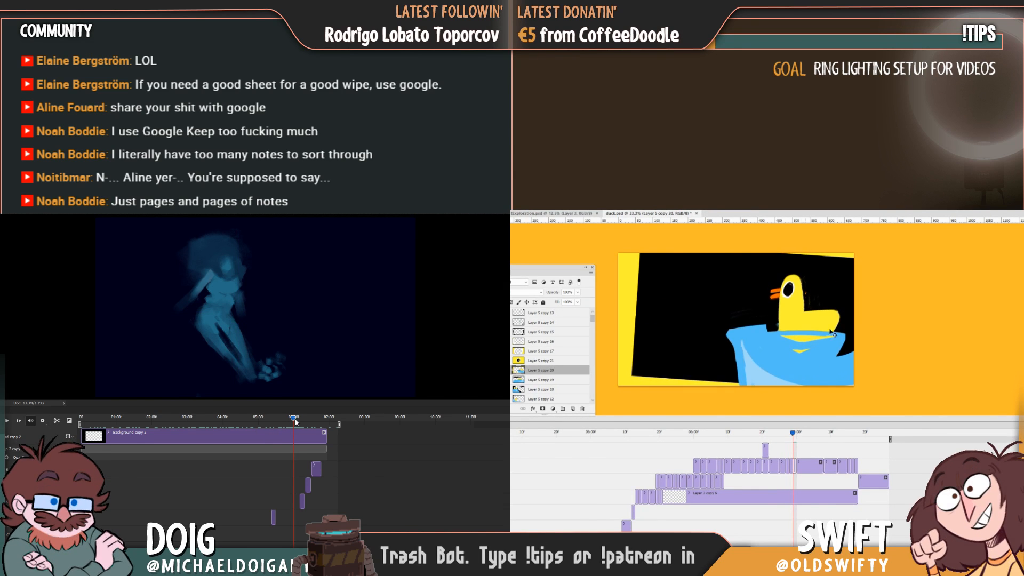
left_click_drag(296, 420, 295, 423)
Rotate the duck-and-wave drawing slightly clockwise with Free Transform and reposition it, scrubbing the blue figure's frames near 06:00f.
key("ctrl+t")
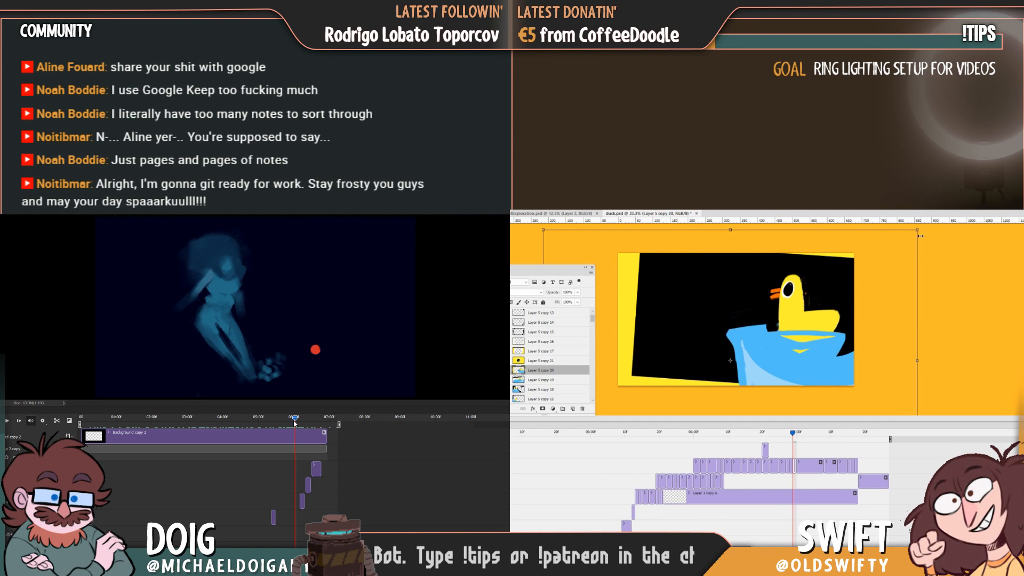
left_click_drag(919, 236, 909, 236)
left_click_drag(294, 423, 296, 422)
left_click_drag(901, 229, 900, 223)
left_click_drag(880, 260, 893, 271)
left_click_drag(296, 422, 298, 422)
left_click_drag(894, 271, 895, 272)
left_click_drag(298, 422, 296, 422)
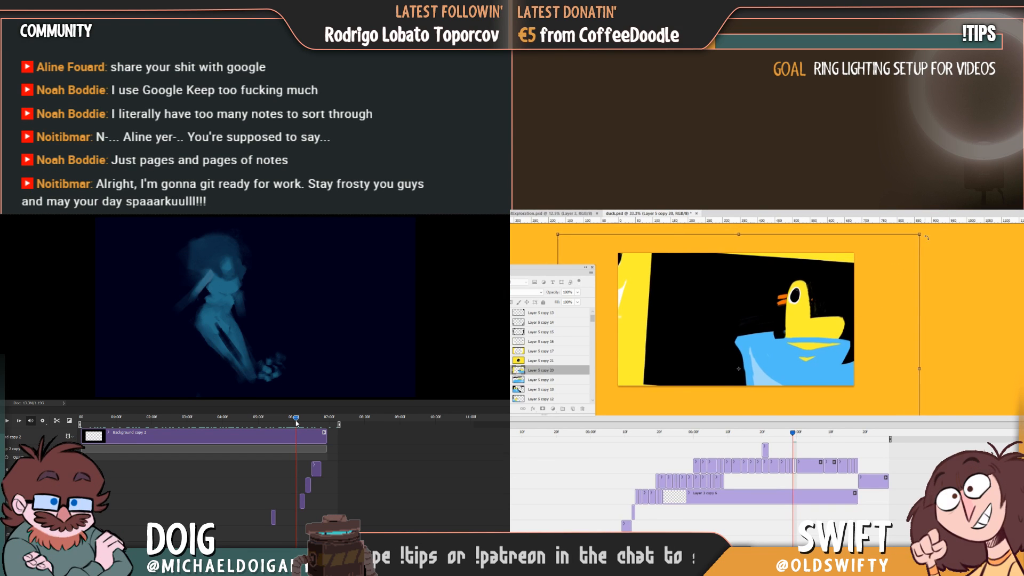
left_click_drag(926, 238, 914, 265)
left_click_drag(297, 422, 294, 421)
left_click_drag(887, 276, 879, 273)
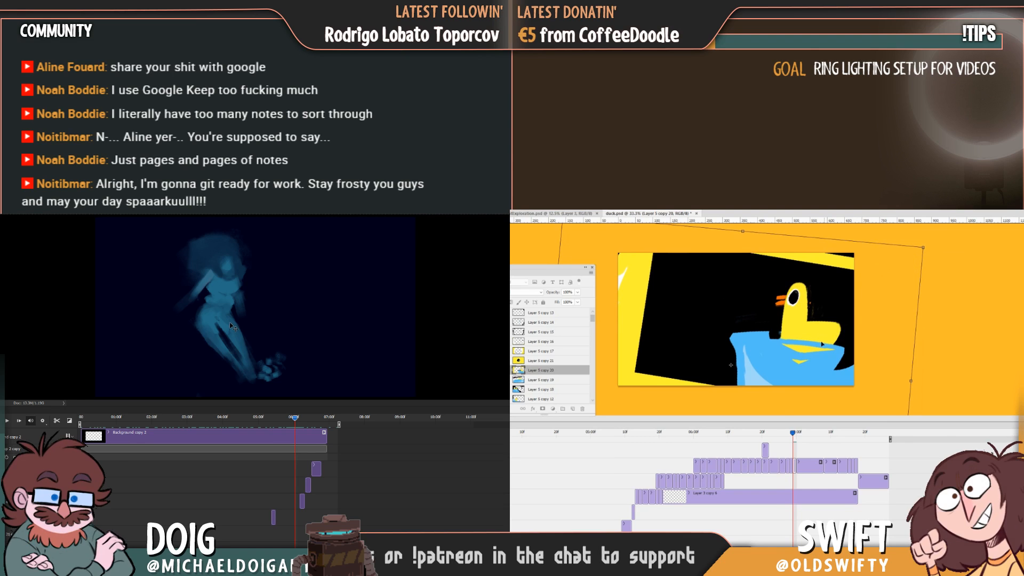
key("Return")
Shift the blue figure's drawing near 06:00f slightly sideways, and nudge the duck drawing toward the canvas edge after comparing it with the smeared frame.
left_click_drag(229, 322, 237, 324)
left_click_drag(790, 437, 781, 436)
left_click_drag(238, 324, 238, 322)
left_click_drag(781, 436, 787, 435)
left_click_drag(237, 322, 238, 322)
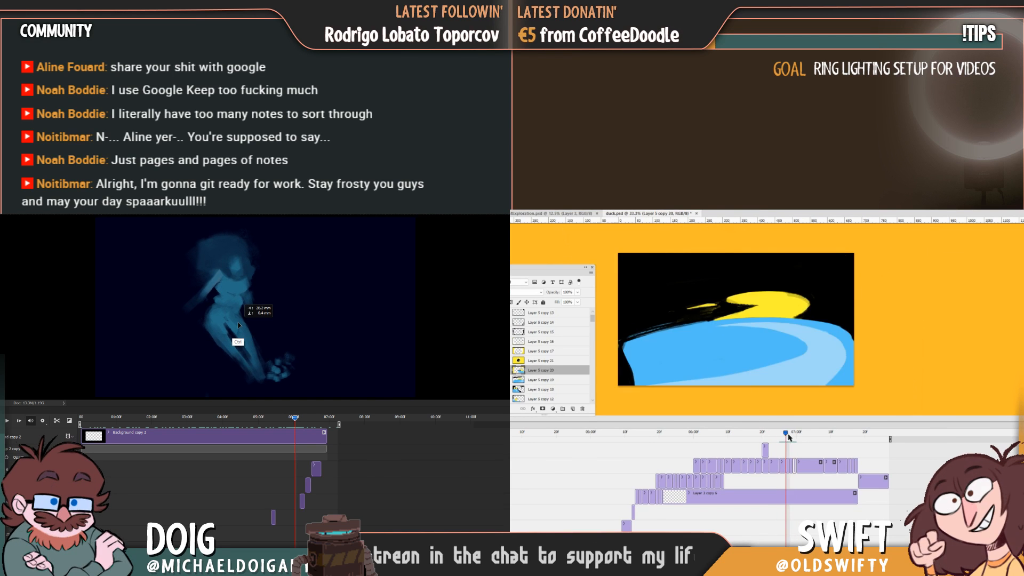
left_click_drag(787, 435, 792, 435)
left_click_drag(238, 323, 238, 323)
left_click_drag(793, 435, 786, 435)
left_click_drag(239, 322, 238, 326)
left_click_drag(786, 437, 793, 436)
left_click_drag(824, 361, 830, 359)
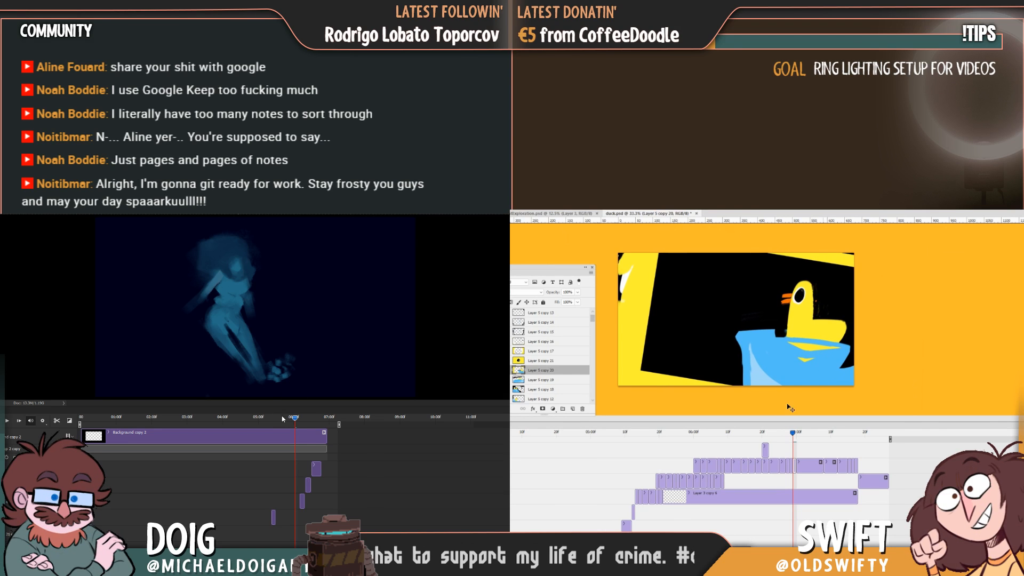
Replay the blue figure's animation and touch up the yellow head and black eye of the duck.
left_click_drag(296, 422, 267, 412)
key("space")
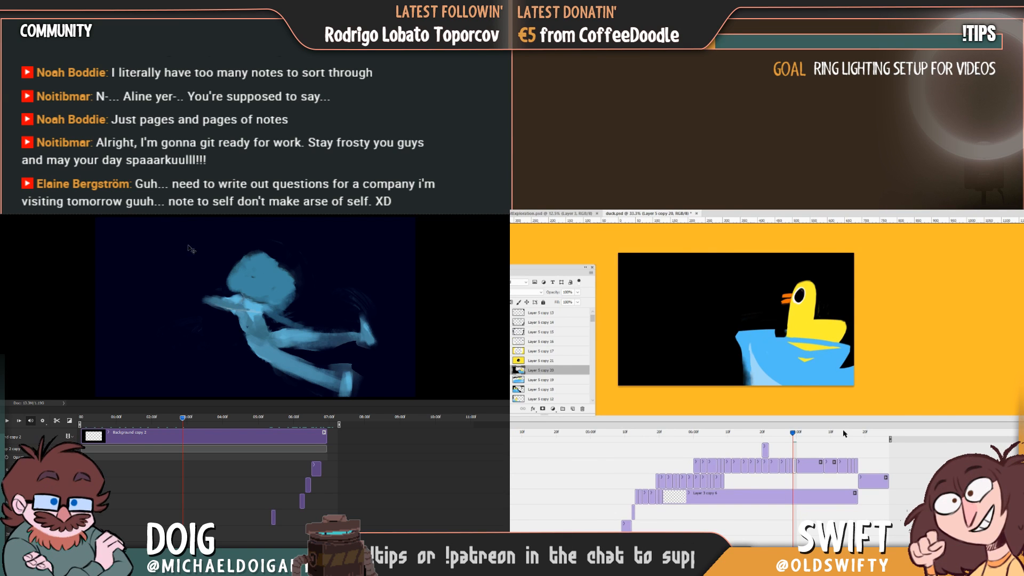
left_click(813, 323, "alt")
left_click_drag(805, 290, 804, 287)
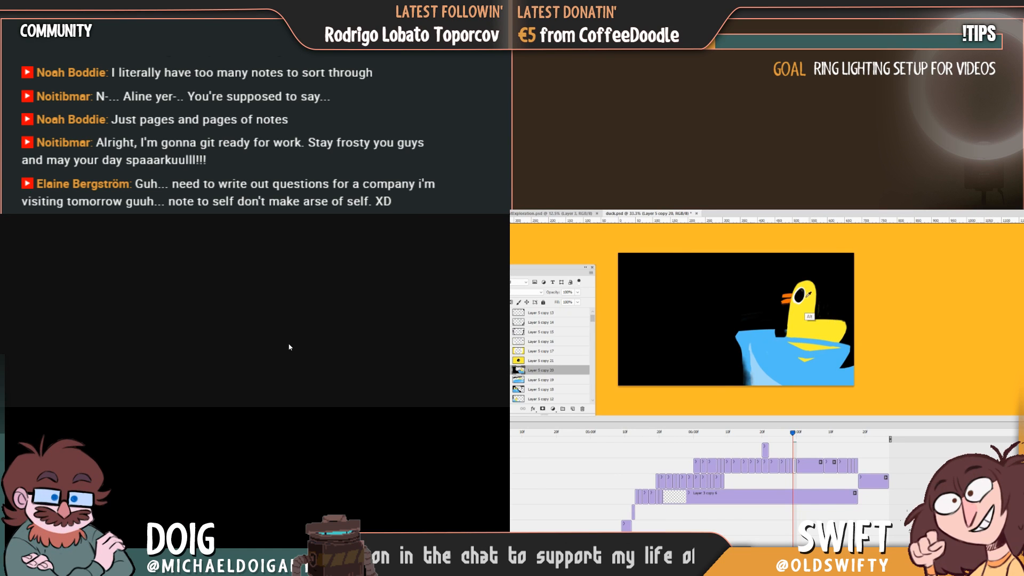
left_click(798, 296, "alt")
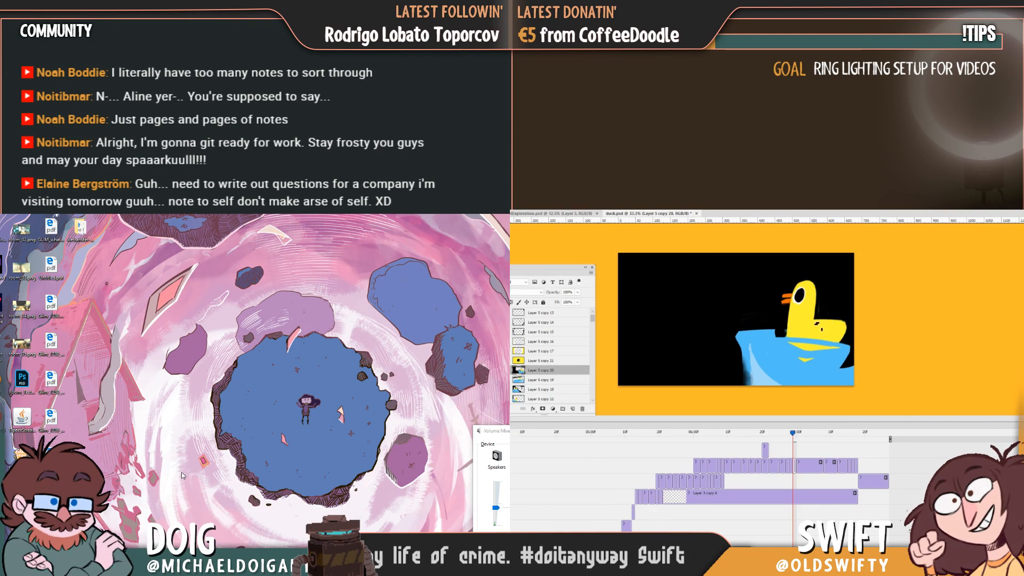
Extend the duck's body to the canvas edge and round off the wave's near end, checking against the neighbouring frame.
mouse_move(793, 435)
left_mouse_down()
mouse_move(784, 434)
mouse_move(793, 435)
left_mouse_up()
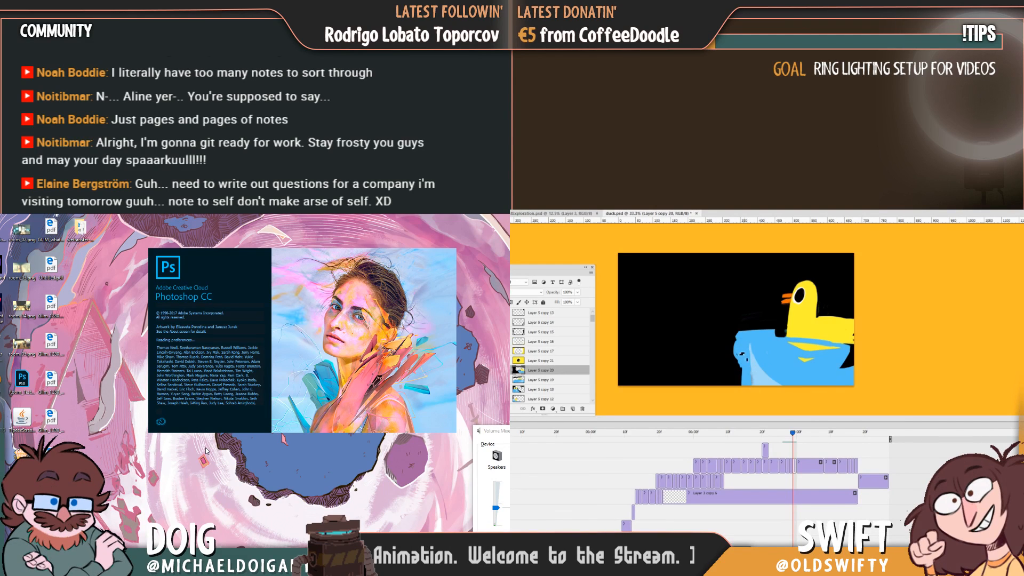
left_click_drag(791, 434, 793, 434)
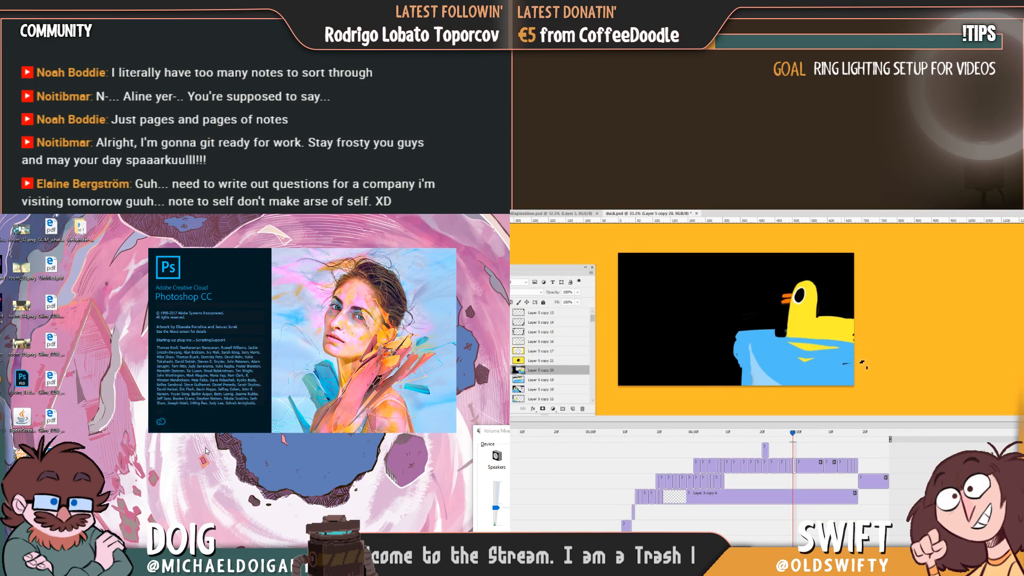
left_click_drag(792, 432, 792, 432)
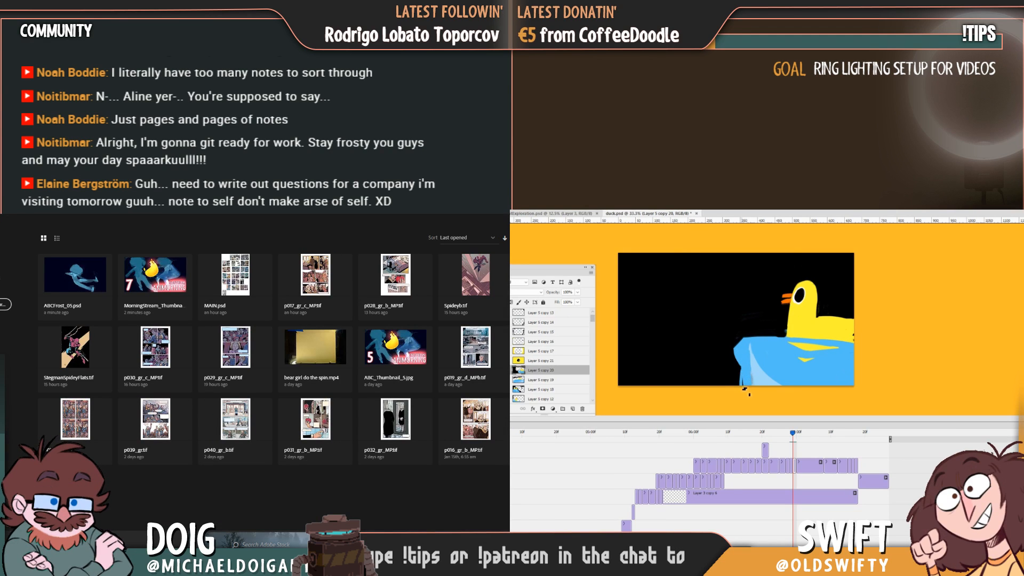
left_click_drag(793, 438, 793, 437)
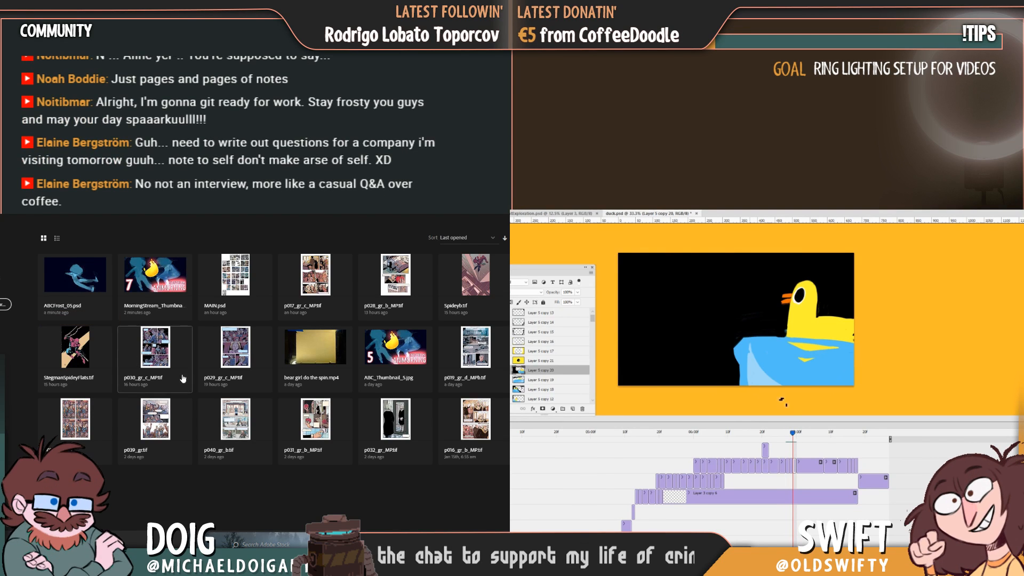
Reopen ABCFrost_05.psd from the recent files while checking the duck frame against its neighbour.
left_click(71, 281)
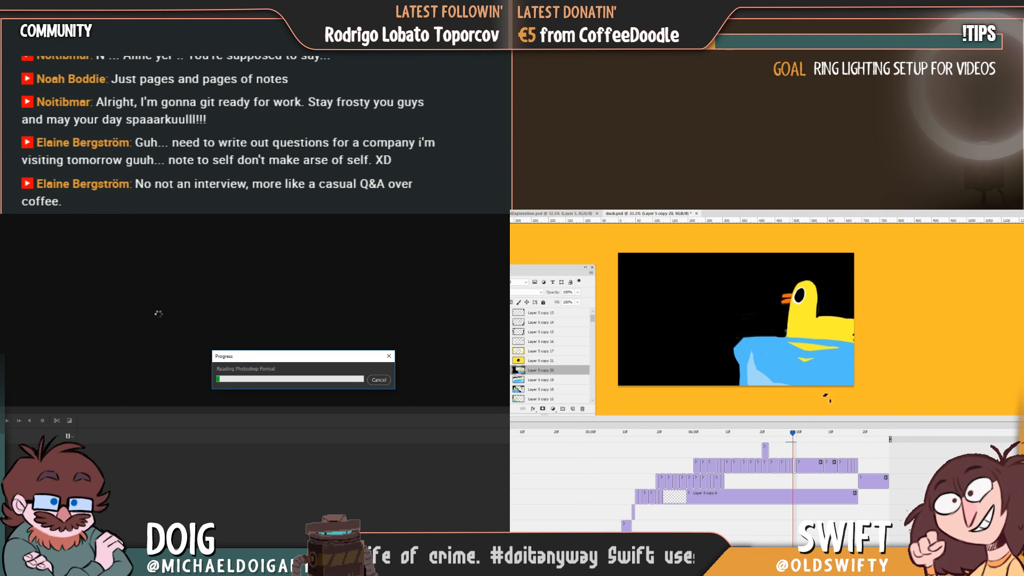
left_click_drag(793, 434, 792, 437)
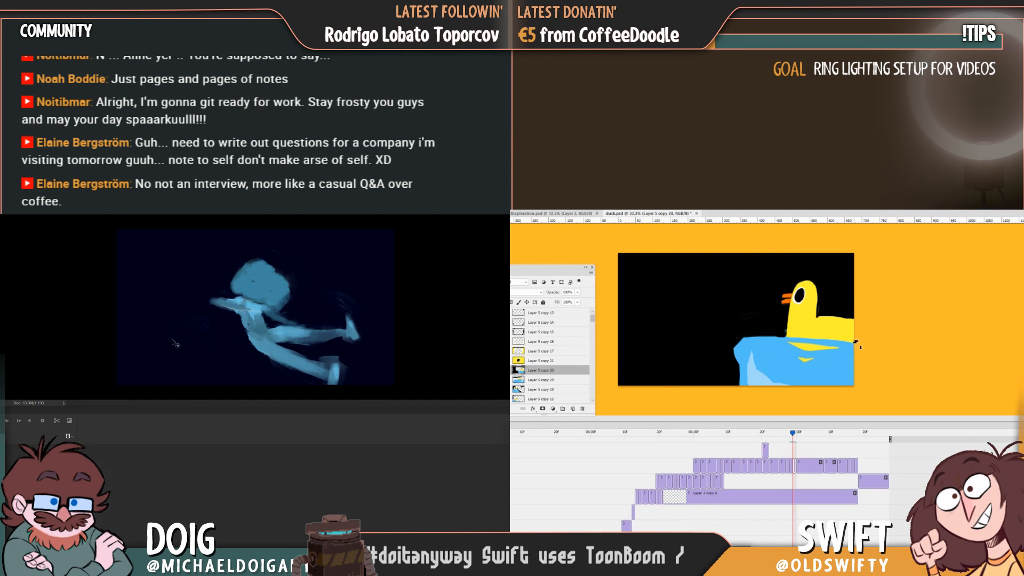
Purge the video cache for ABCFrost_05.psd, and trim the duck's back into a slope down to the canvas edge.
key("alt+e")
left_click_drag(820, 318, 862, 331)
mouse_move(44, 396)
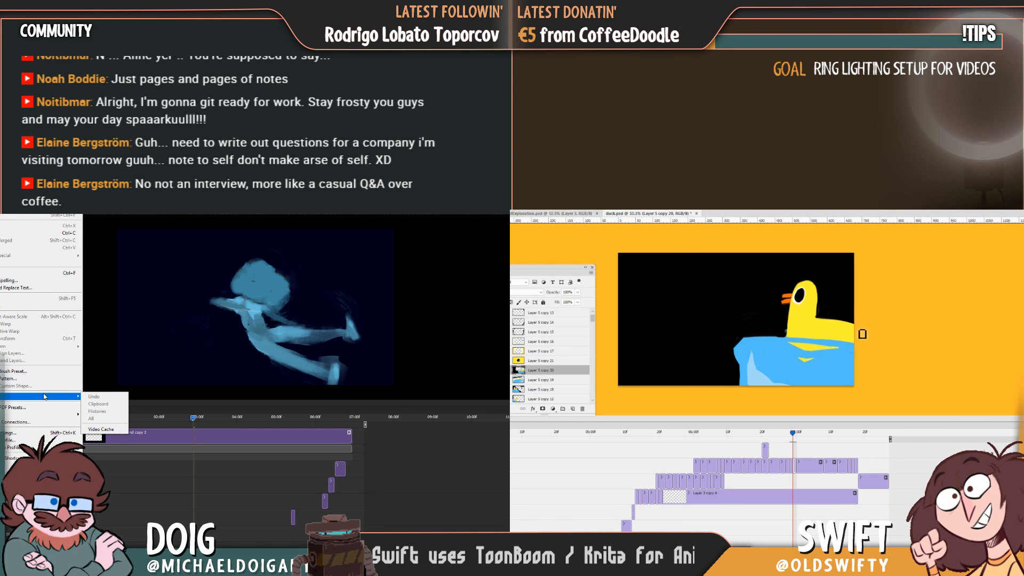
left_click(111, 431)
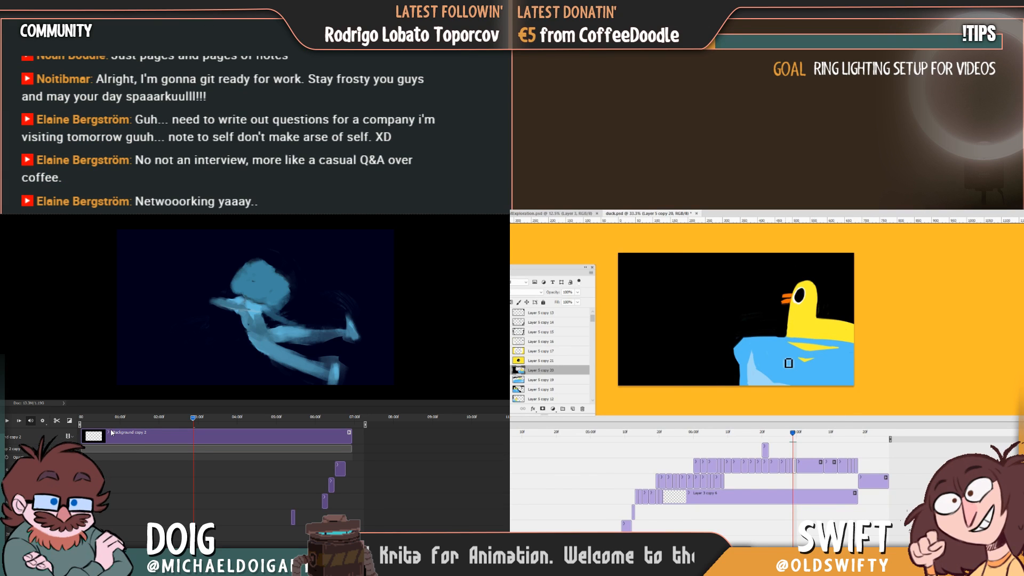
Scrub from the duck frame to the eye frame in duck.psd and replay the blue figure's animation from the start.
mouse_move(793, 436)
left_mouse_down()
mouse_move(778, 436)
mouse_move(795, 437)
left_mouse_up()
left_click_drag(131, 419, 117, 419)
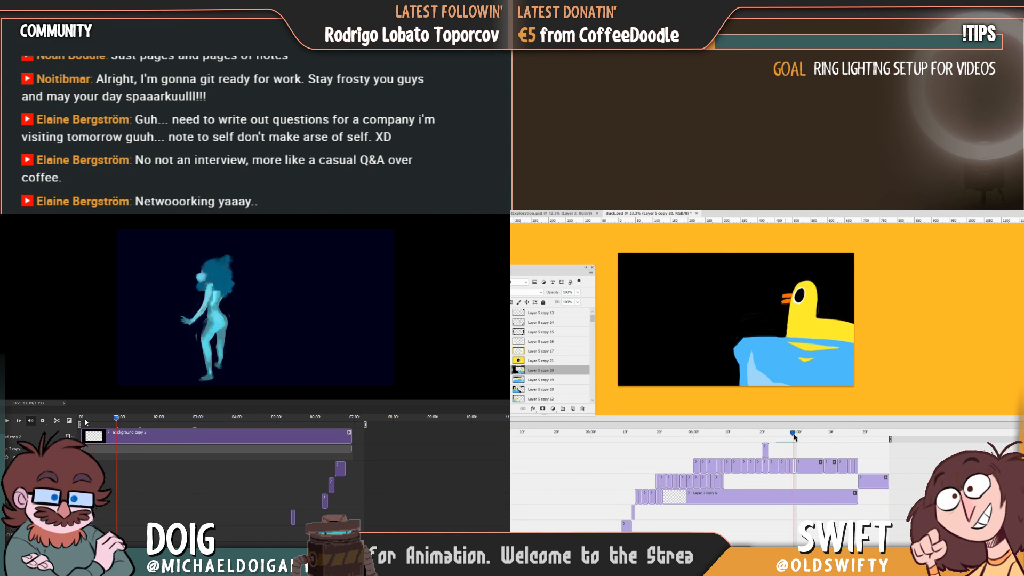
left_click_drag(794, 437, 796, 437)
left_click_drag(116, 420, 49, 422)
left_click_drag(796, 438, 802, 441)
key("space")
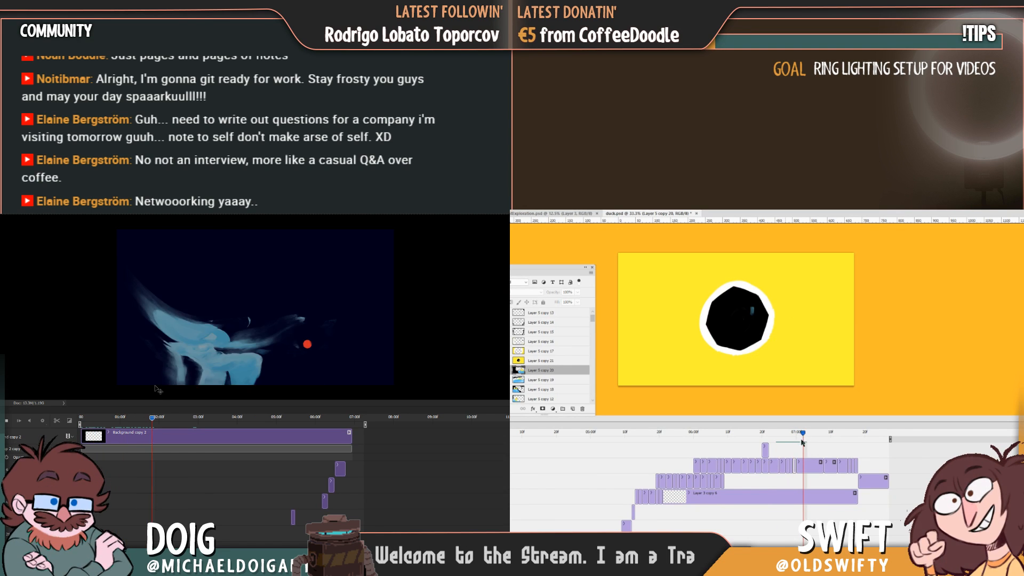
Split the black-eye-on-yellow clip to create a short separate frame directly after the duck frame.
left_click(808, 463)
left_click(511, 436)
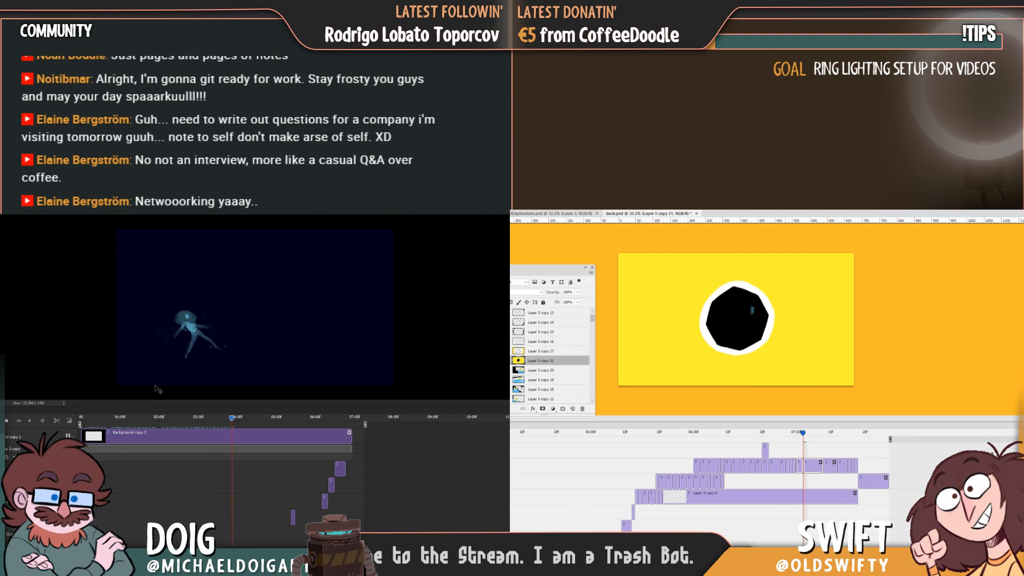
left_click(796, 436)
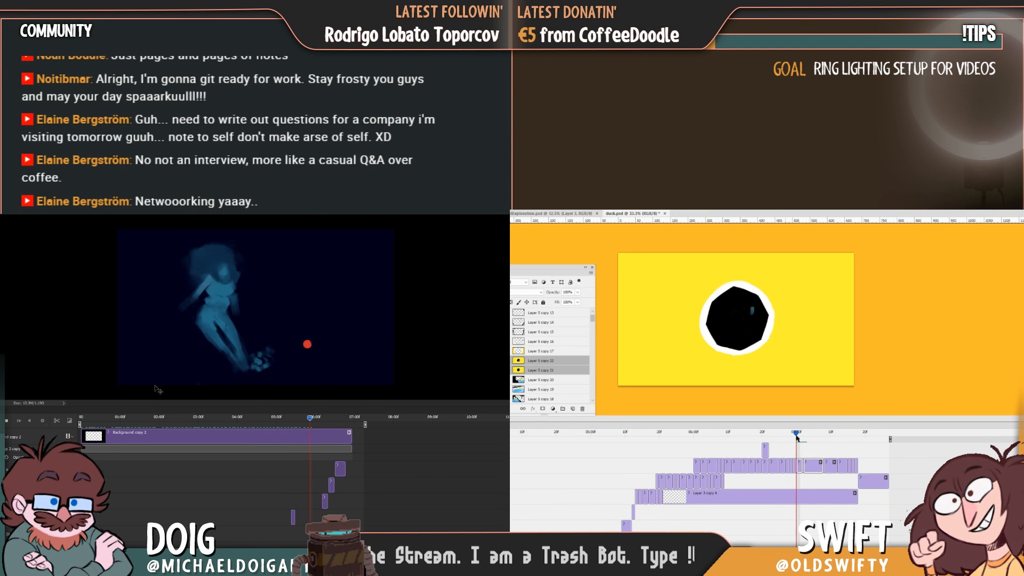
key("Delete")
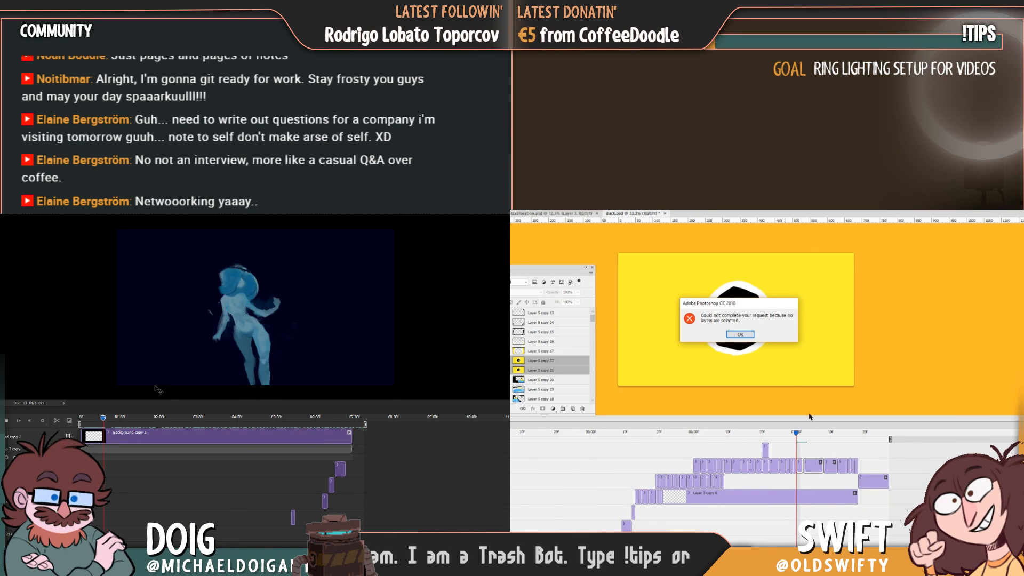
key("Return")
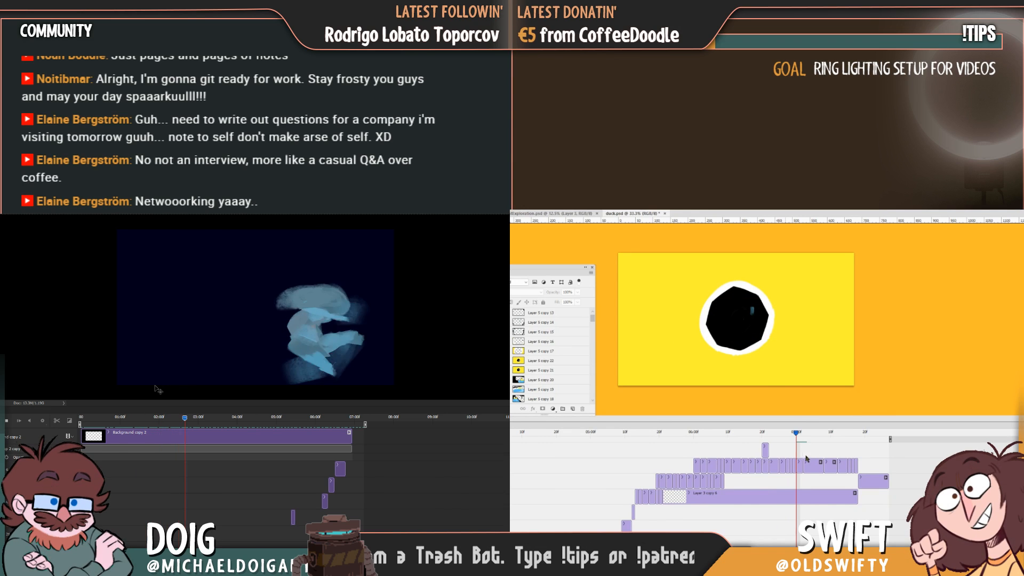
Clear all artwork from the short eye frame following the duck, deselect, and save duck.psd.
left_click(800, 463)
key("ctrl+a")
key("Delete")
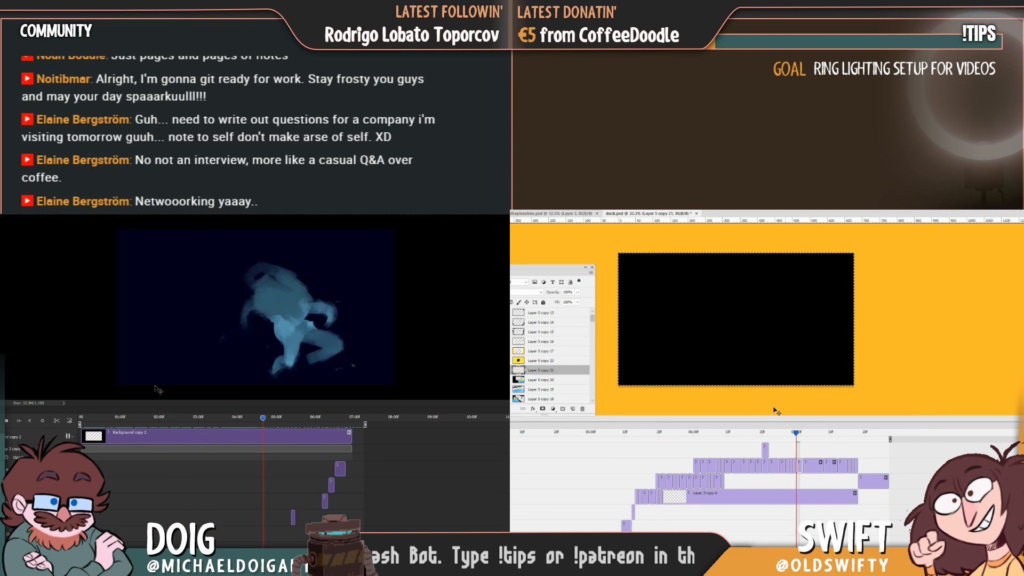
key("ctrl+d")
key("ctrl+s")
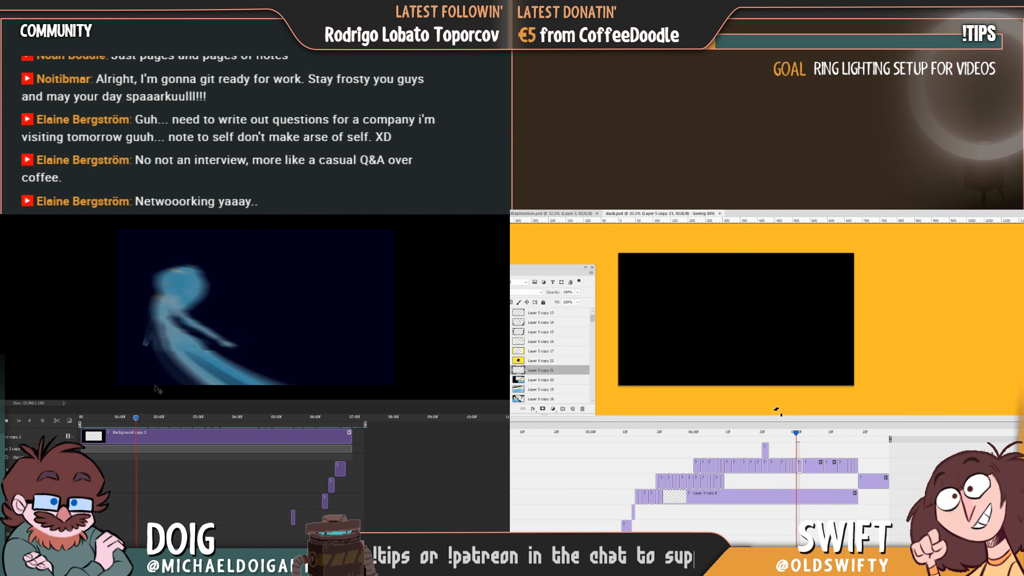
Paint the yellow curve of the duck's head on the blank frame, comparing its placement with the previous duck frame.
key("Left")
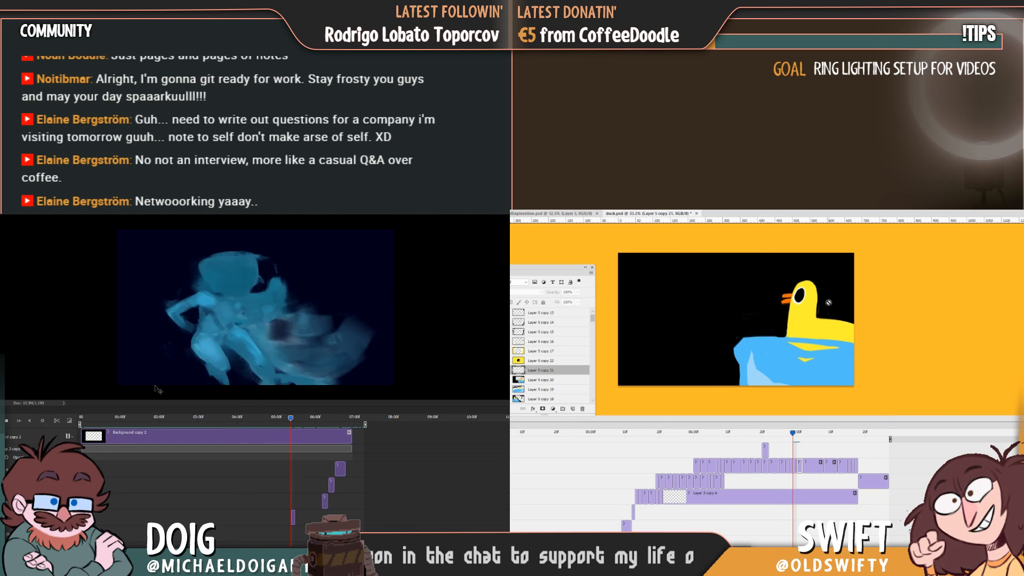
key("Right")
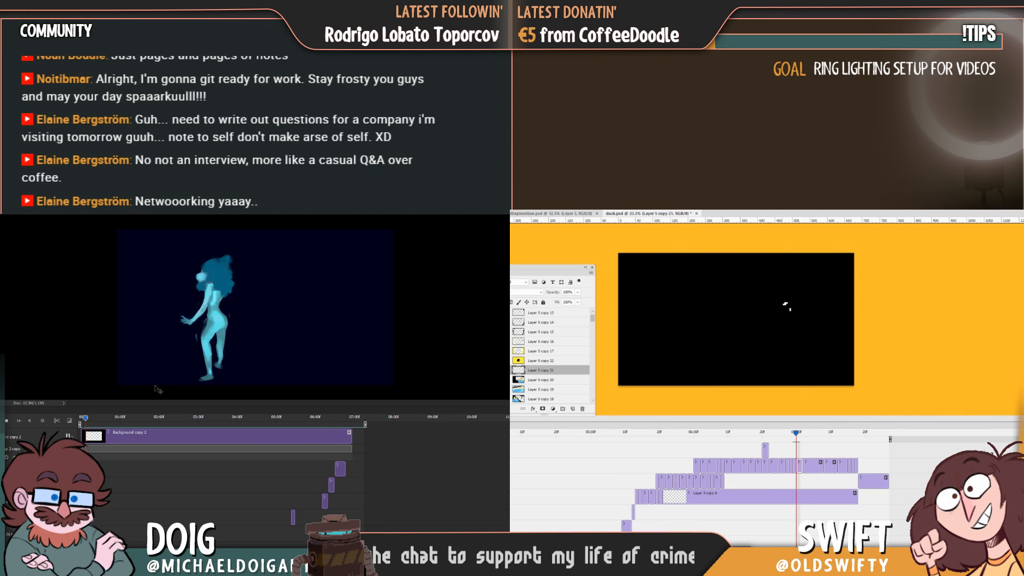
key("Left")
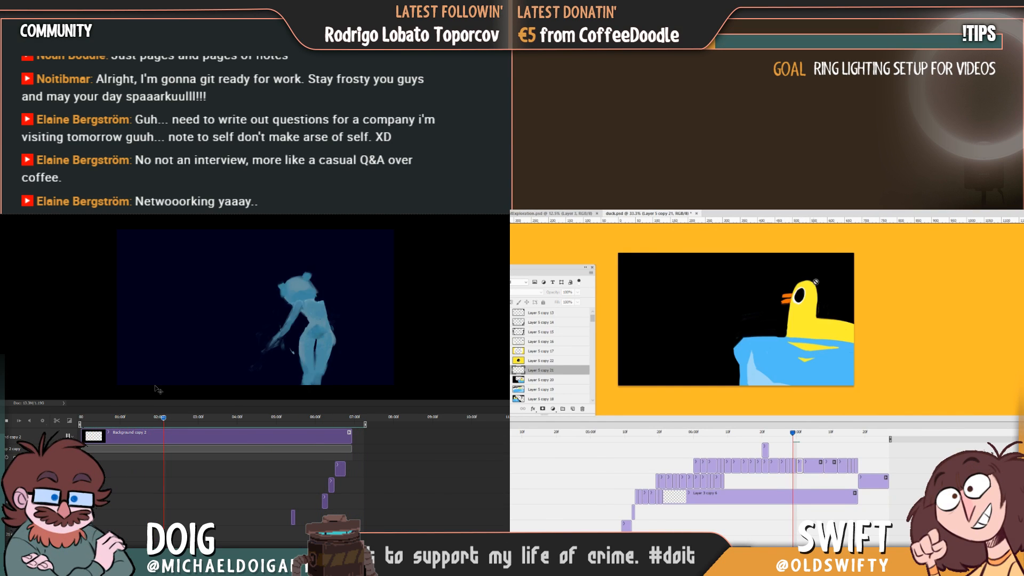
key("Right")
left_click_drag(802, 288, 794, 291)
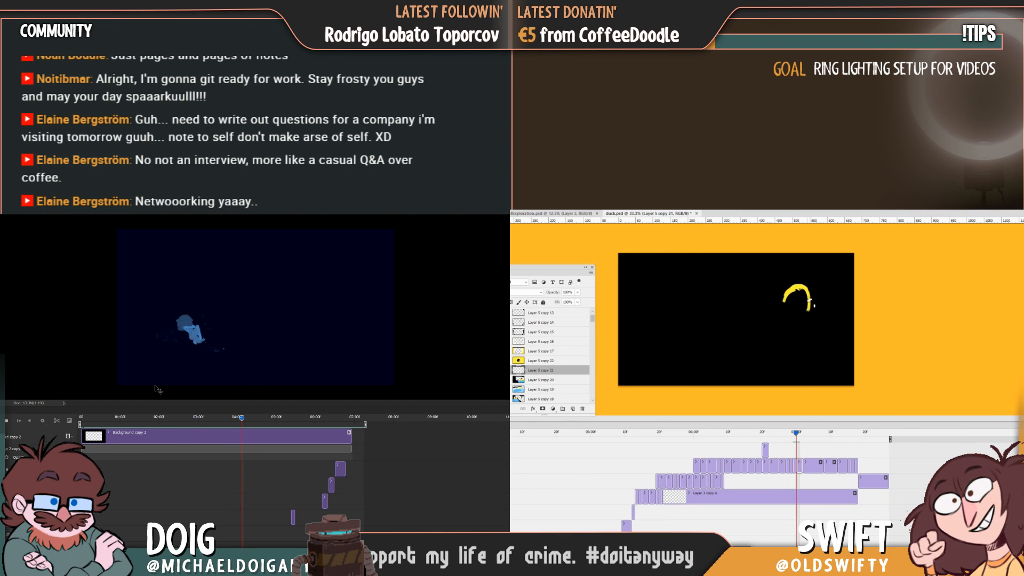
key("Left")
key("Right")
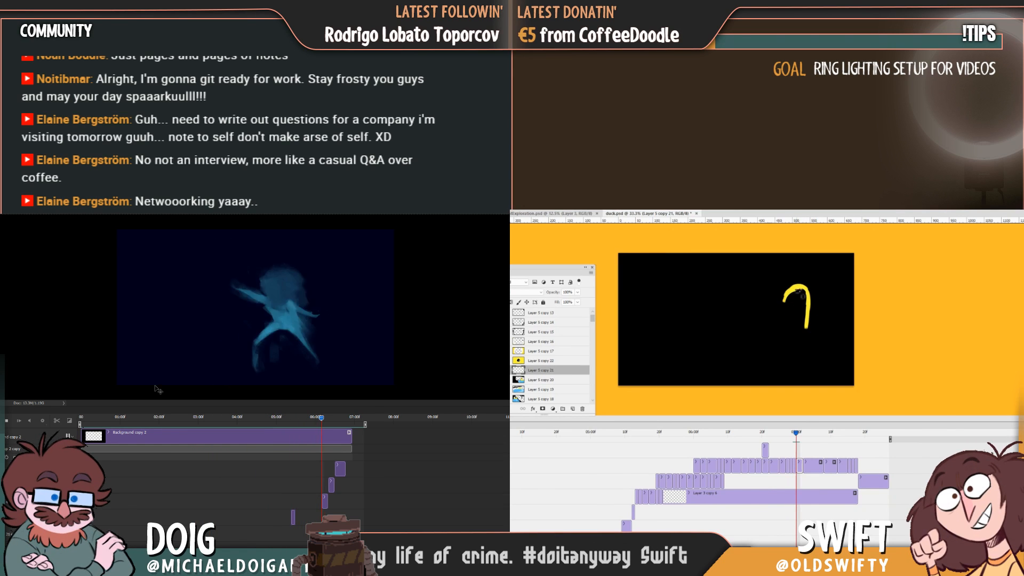
Complete the yellow outline of the duck's neck, chest and tail against the previous frame, and fill the shape with yellow.
mouse_move(793, 292)
left_mouse_down()
mouse_move(777, 342)
mouse_move(785, 317)
mouse_move(788, 346)
mouse_move(804, 312)
mouse_move(791, 299)
mouse_move(777, 351)
mouse_move(831, 353)
mouse_move(829, 336)
mouse_move(810, 333)
mouse_move(851, 336)
mouse_move(834, 351)
mouse_move(781, 353)
left_mouse_up()
key("Left")
key("Right")
key("Left")
key("Right")
key("Left")
key("Right")
key("Left")
key("Right")
key("Left")
key("Right")
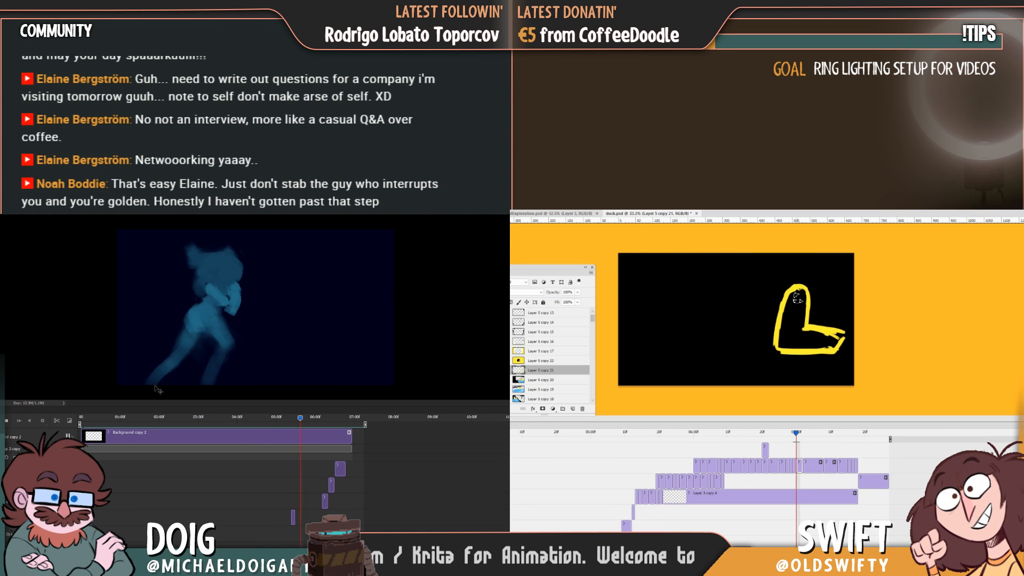
mouse_move(796, 297)
left_mouse_down()
mouse_move(784, 351)
mouse_move(796, 344)
mouse_move(784, 322)
mouse_move(807, 335)
mouse_move(803, 352)
mouse_move(838, 337)
left_mouse_up()
Smooth the duck's chest and the top of its head, checking the yellow shape against the neighbouring frames.
key("Right")
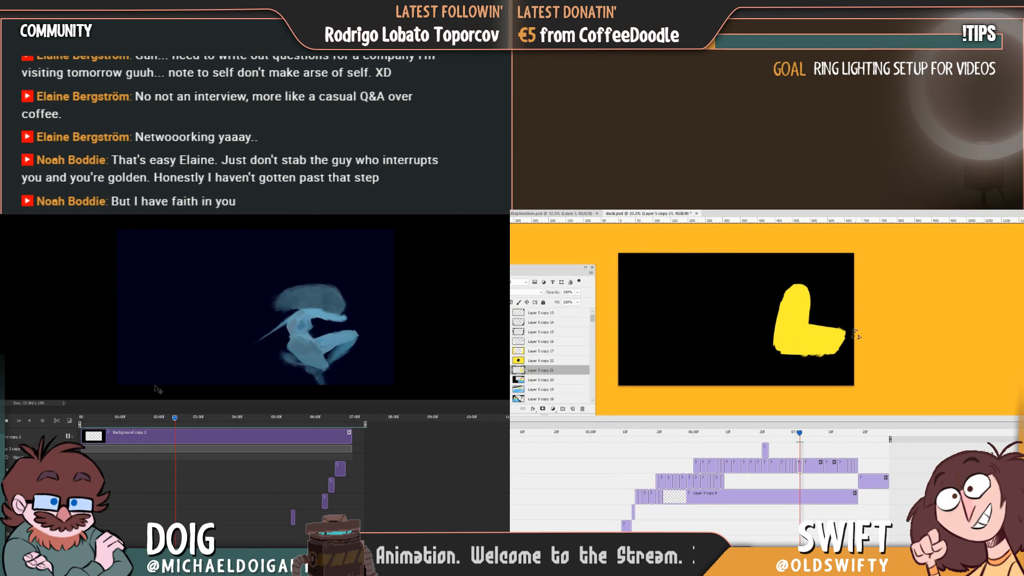
key("Left")
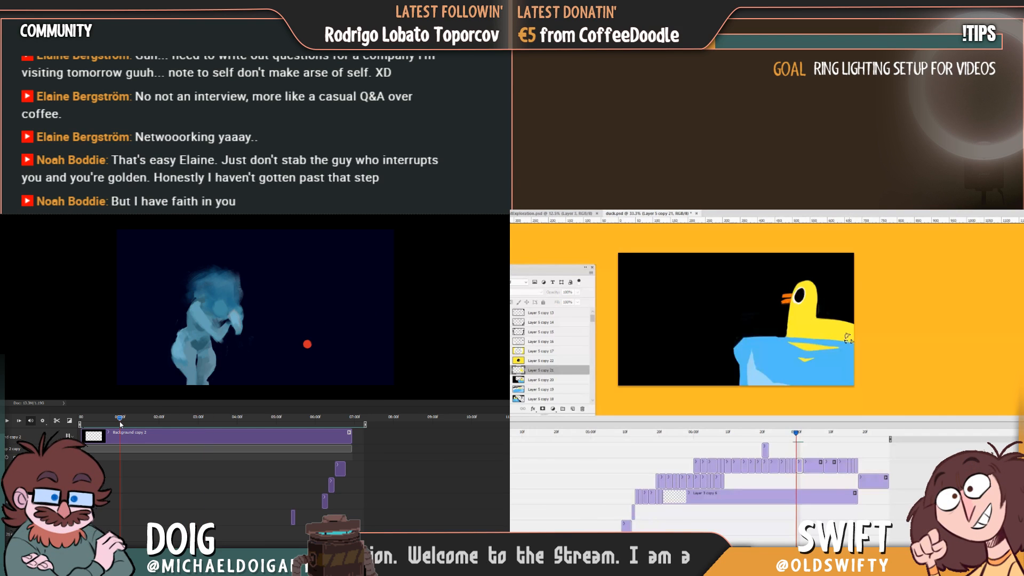
key("Right")
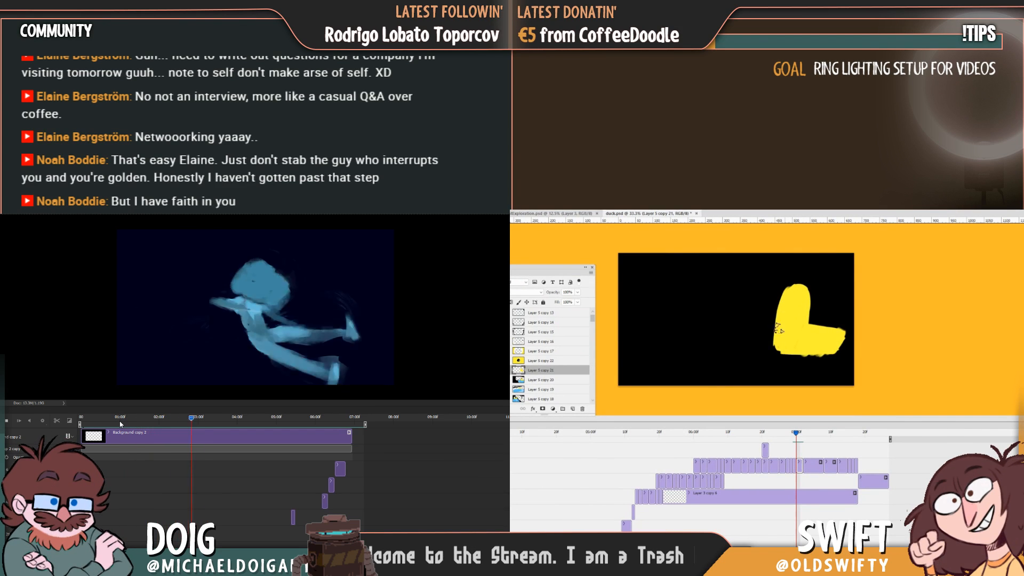
left_click_drag(778, 328, 775, 349)
left_click_drag(791, 290, 804, 291)
key("Left")
key("Right")
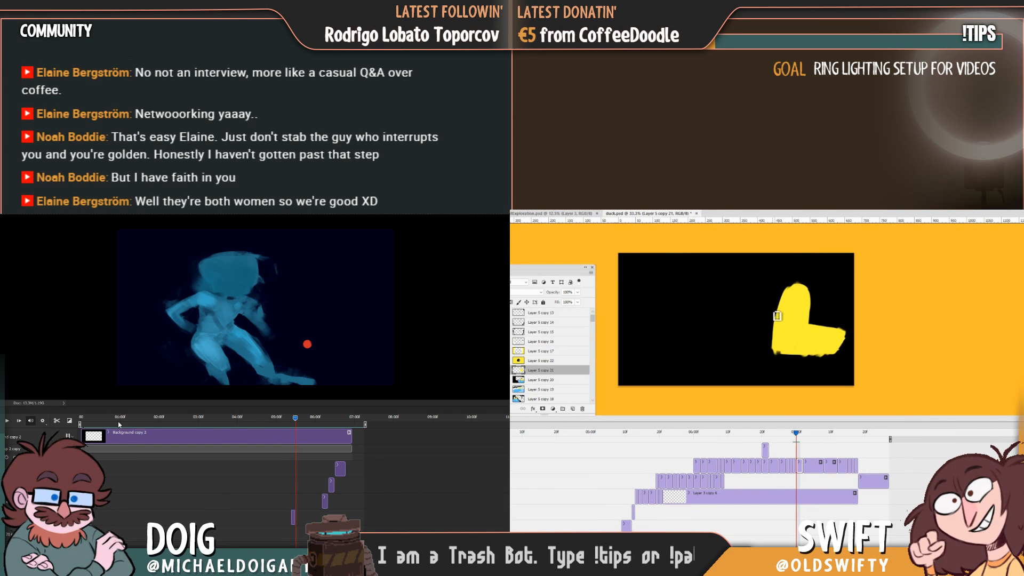
Shift the blue figure with outstretched legs horizontally to the right in its frame and replay that part of the animation.
left_click_drag(118, 421, 287, 450)
key("Left")
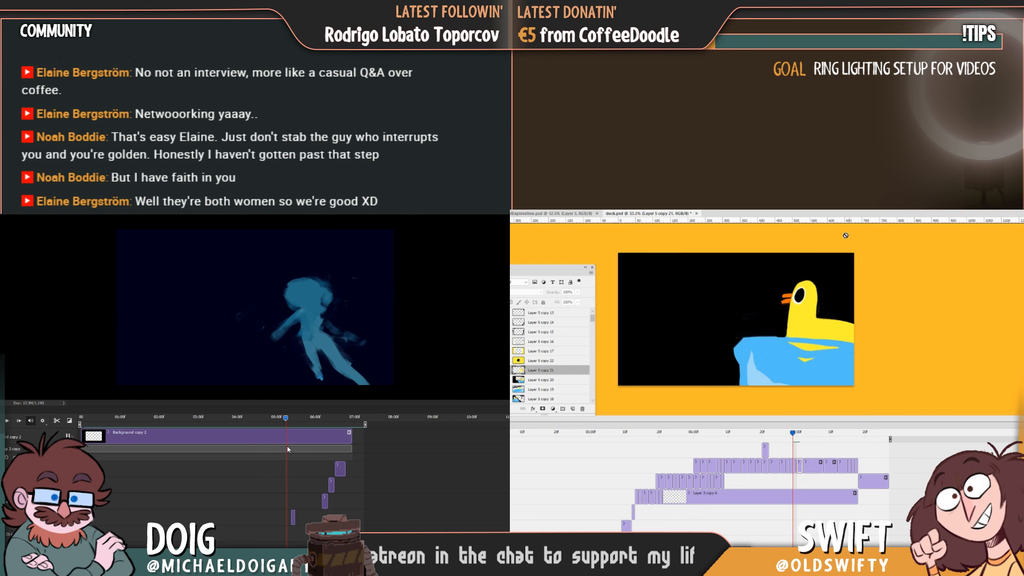
key("Right")
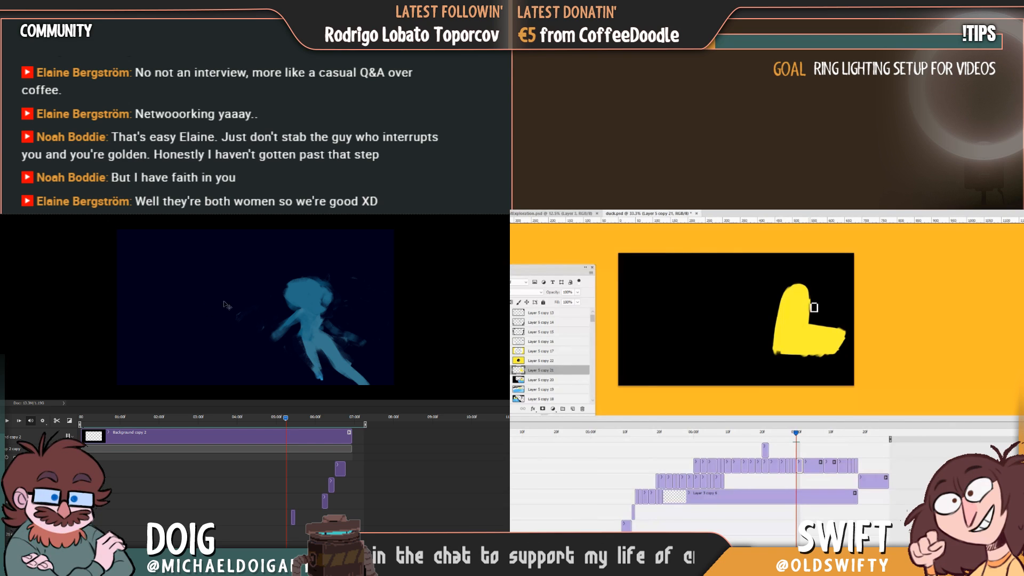
left_click_drag(325, 344, 335, 344)
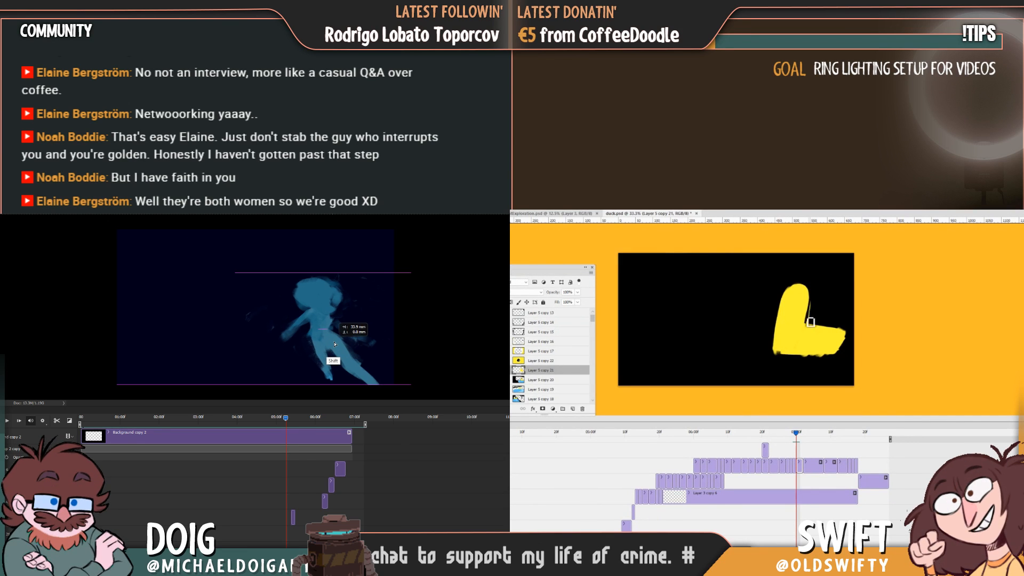
left_click(281, 419)
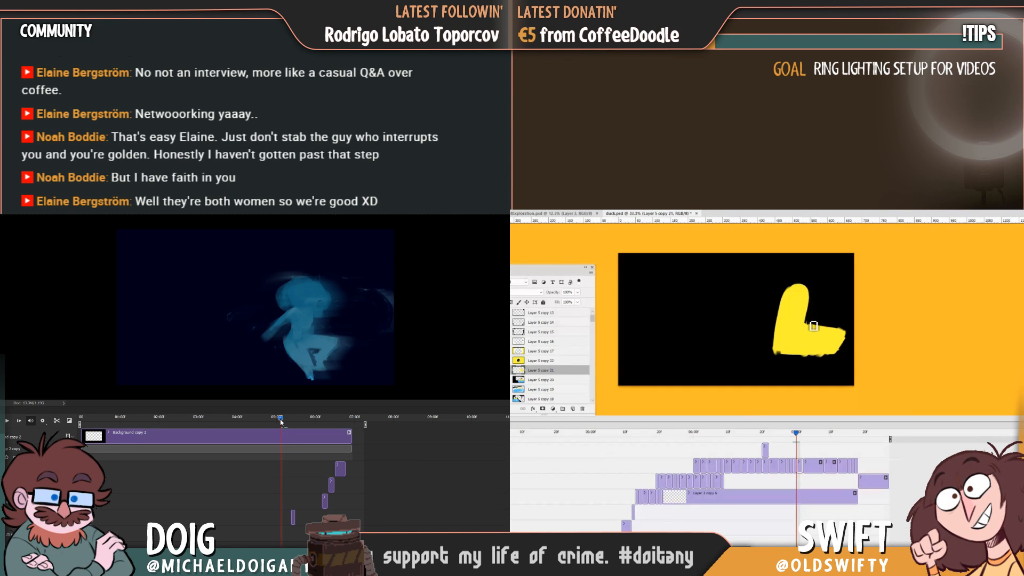
key("space")
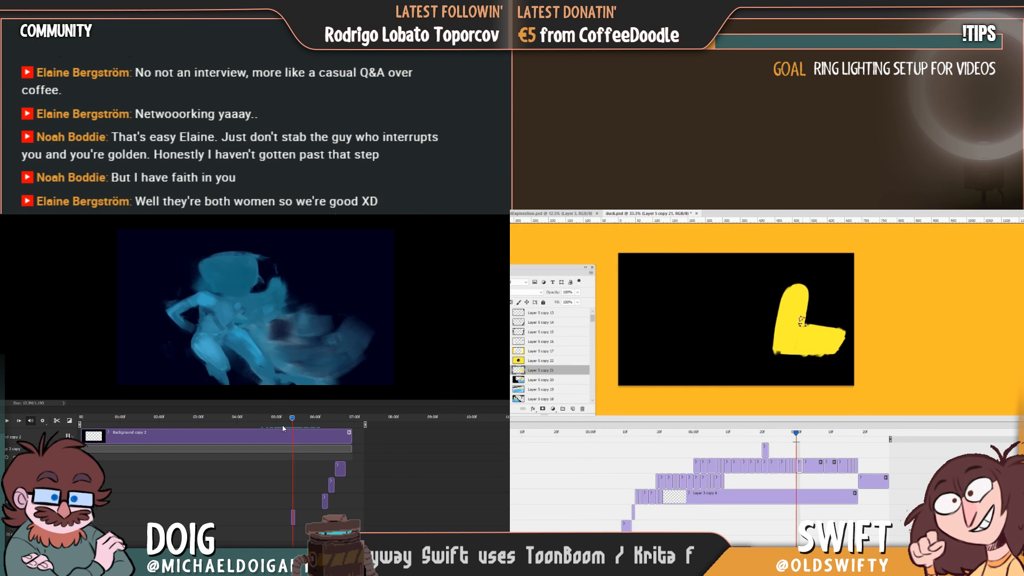
key("space")
left_click(274, 425)
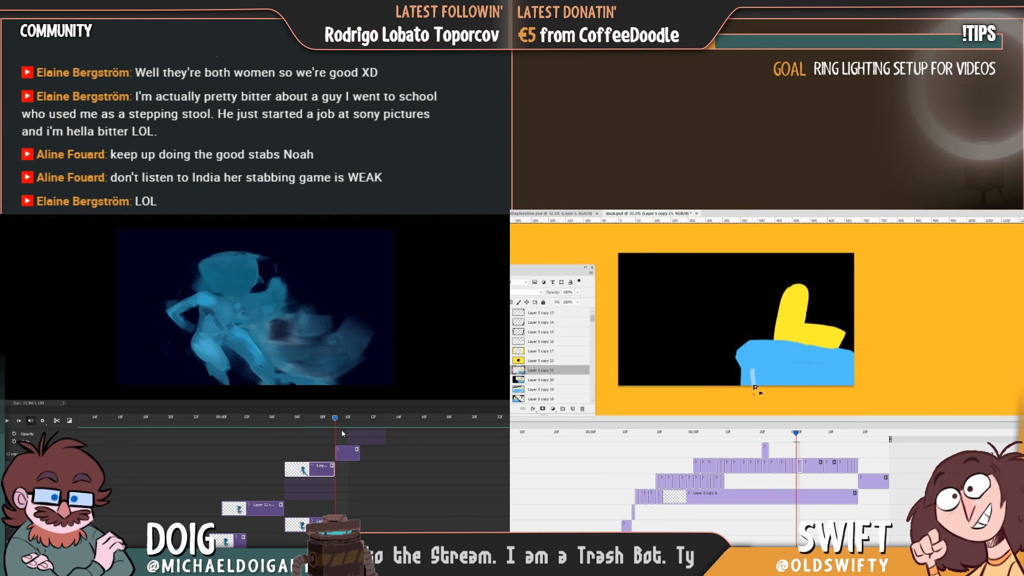
Examine the shifted blue figure's frame and flip between neighbouring frames to compare their positions.
mouse_move(290, 428)
left_mouse_down()
mouse_move(322, 429)
mouse_move(302, 431)
left_mouse_up()
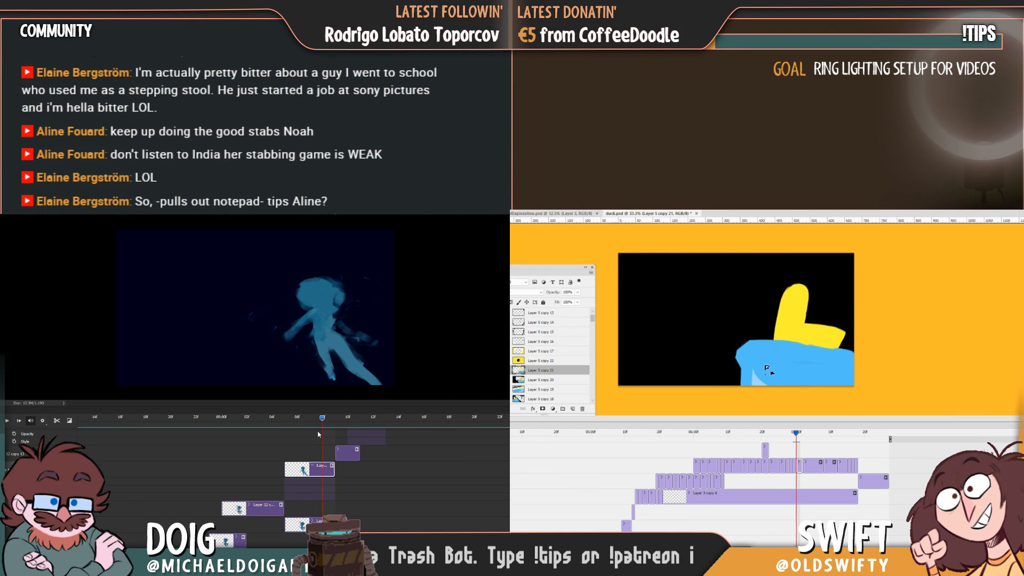
key("Left")
key("Right")
key("Left")
key("Right")
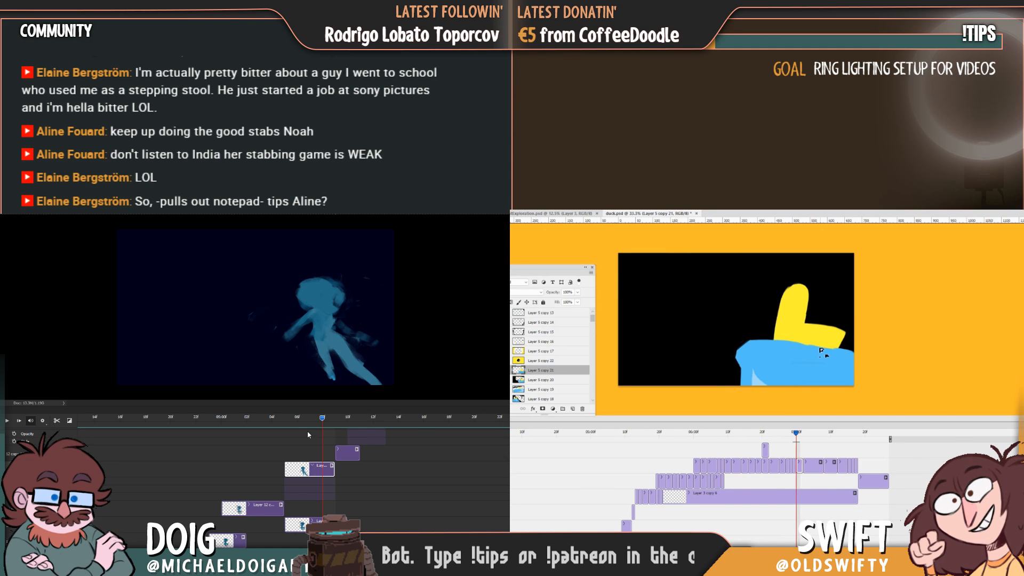
key("Left")
key("Right")
key("Left")
key("Right")
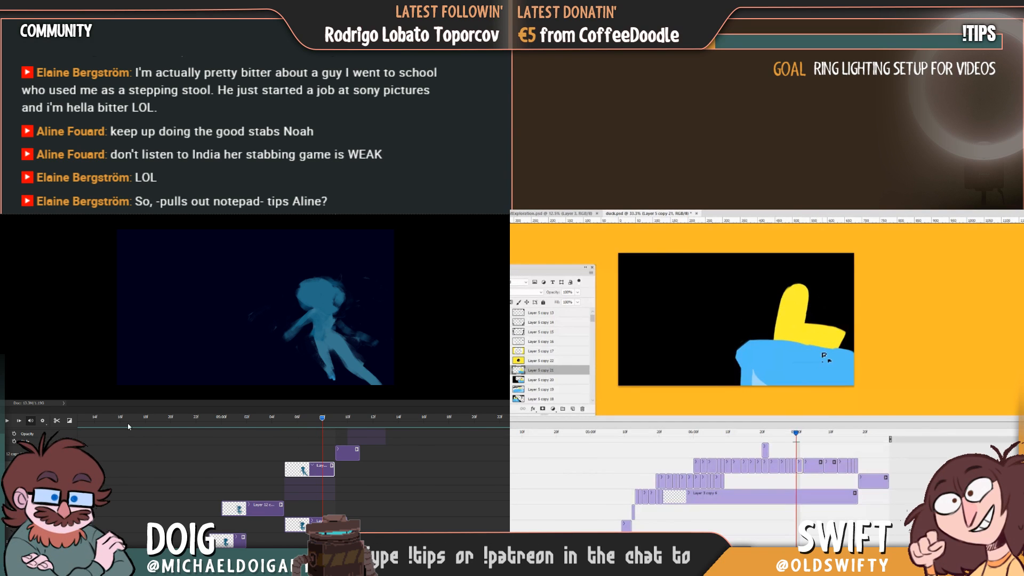
Split the shifted blue figure's clip at its midpoint into two shorter clips.
left_click(315, 417)
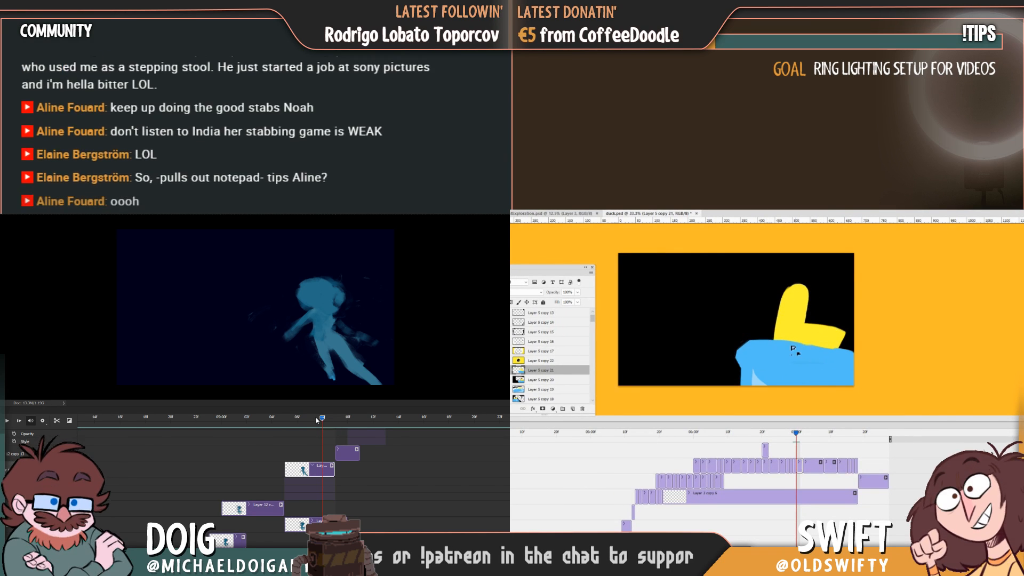
key("alt")
left_click(56, 421)
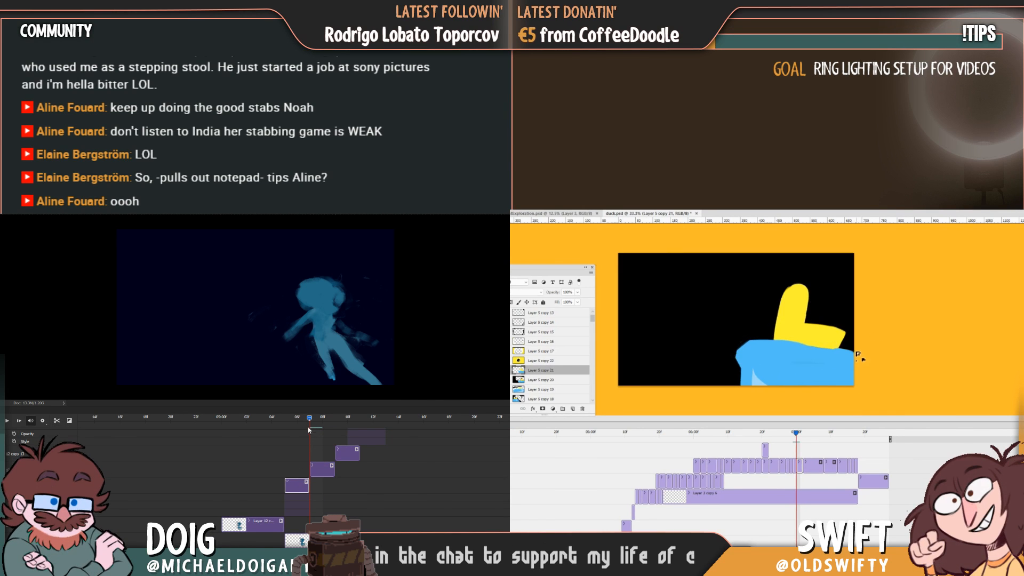
Paint and taper the duck's yellow reflection streaks on the blue wave while checking the blue figure's neighbouring frames.
left_click(291, 421)
mouse_move(783, 350)
left_mouse_down()
mouse_move(825, 356)
mouse_move(815, 365)
left_mouse_up()
left_click(329, 355)
key("Left")
key("Right")
key("Left")
key("shift+Left")
key("Right")
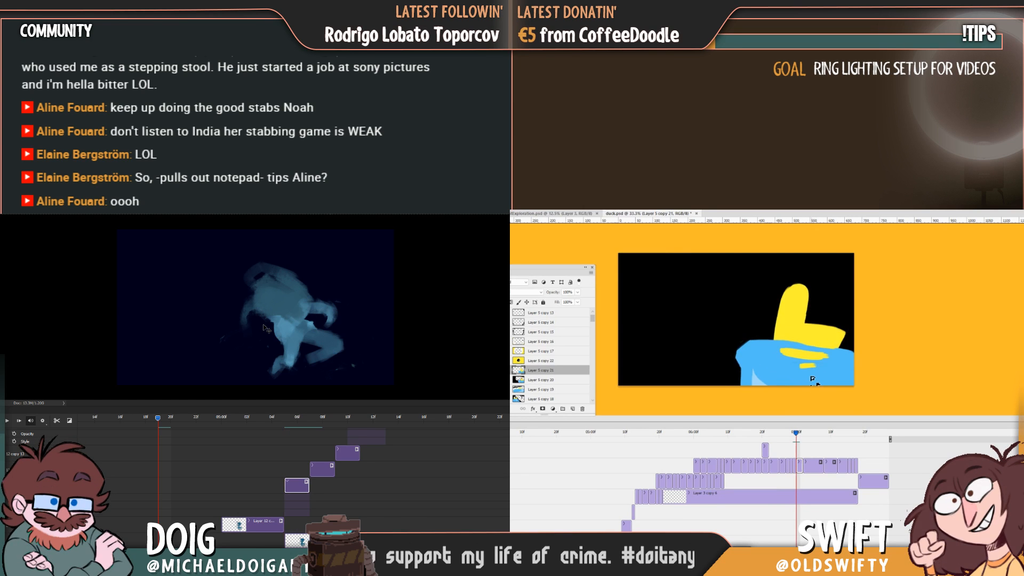
key("Left")
key("Right")
left_click(297, 419)
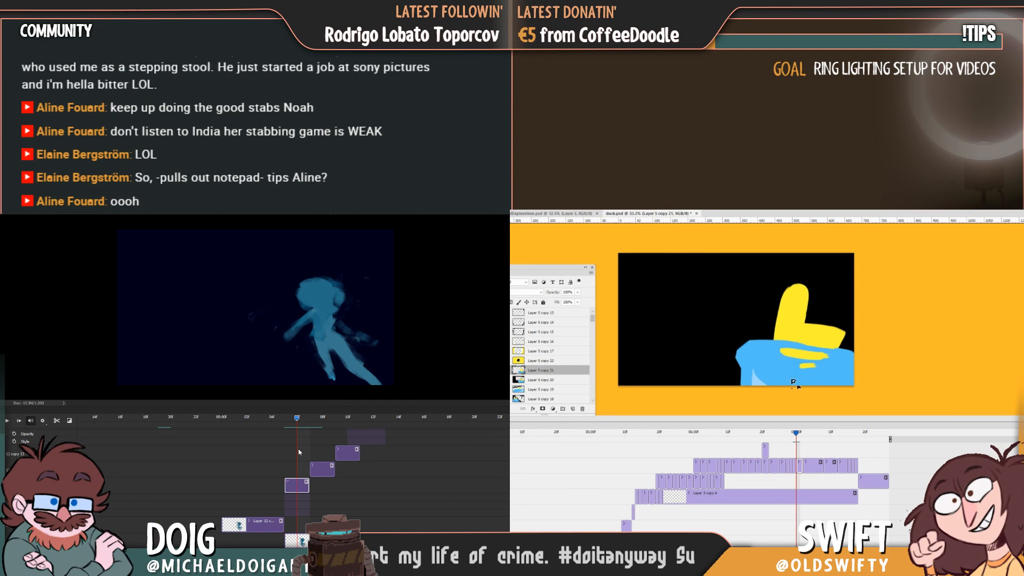
left_click_drag(778, 351, 804, 361)
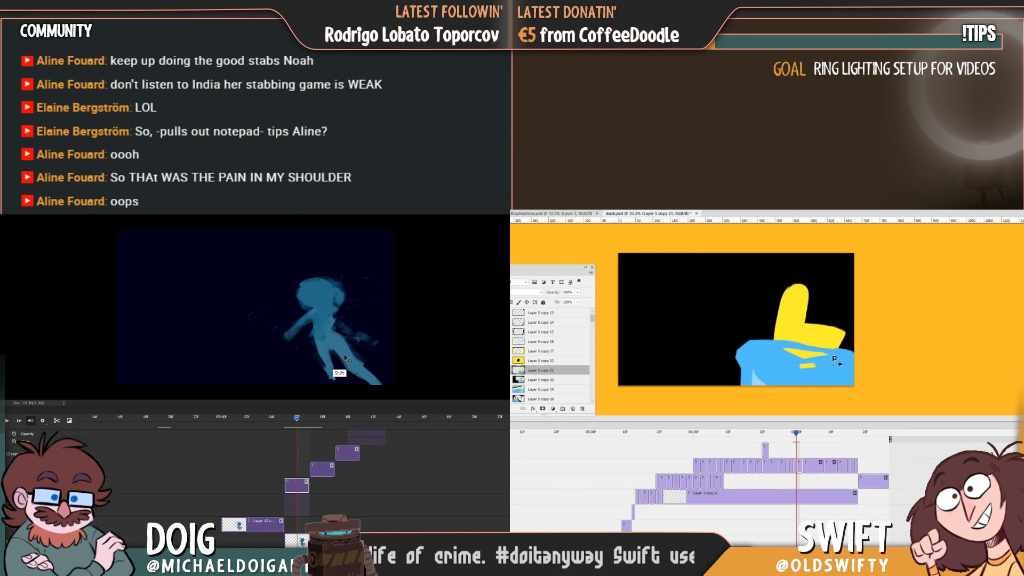
Nudge the blue figure slightly to the left in the first split clip and replay the motion, rechecking the previous duck frame.
left_click_drag(344, 354, 337, 356)
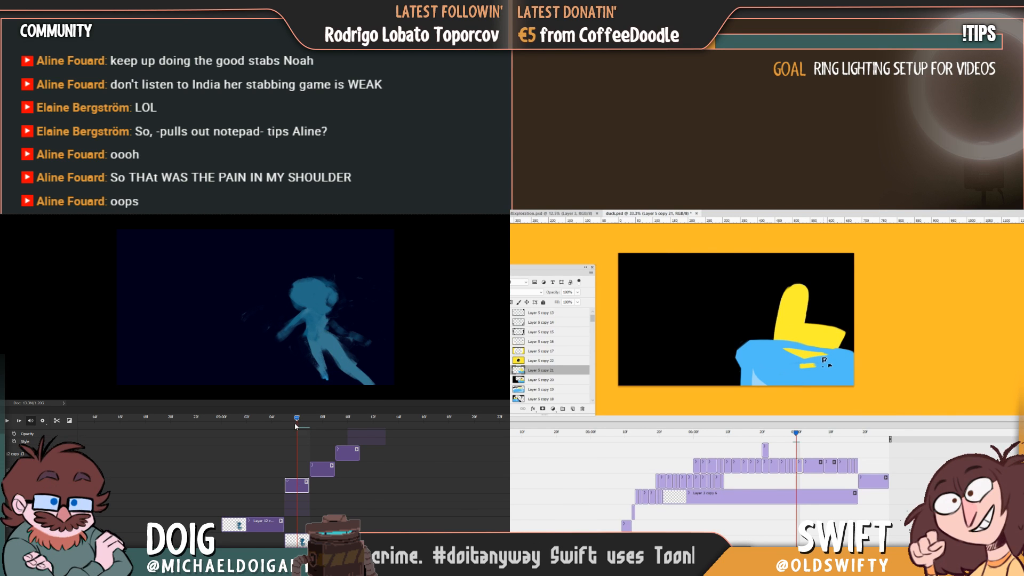
left_click_drag(291, 419, 276, 419)
key("space")
key("Left")
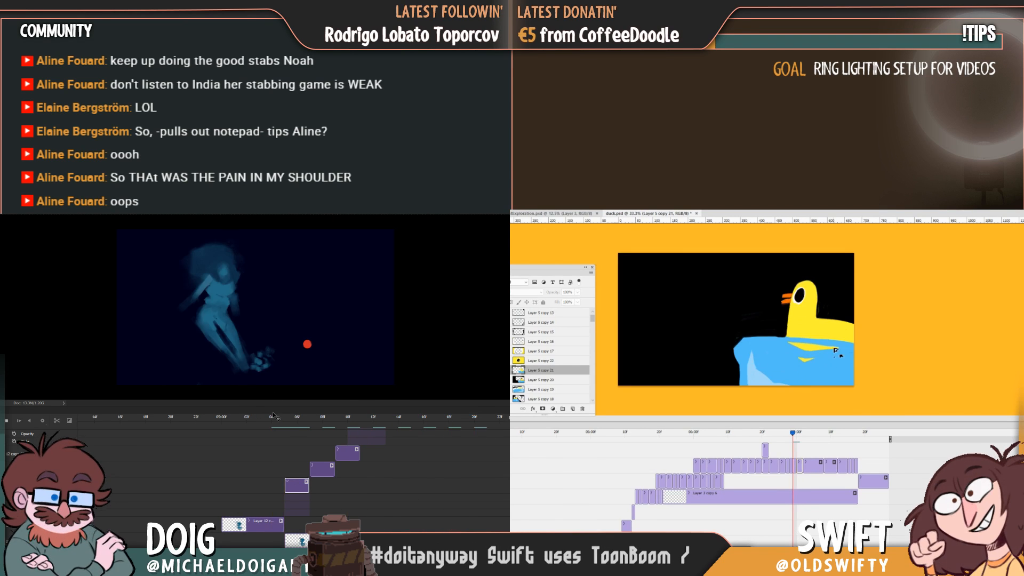
key("Right")
key("space")
left_click(273, 420)
key("Left")
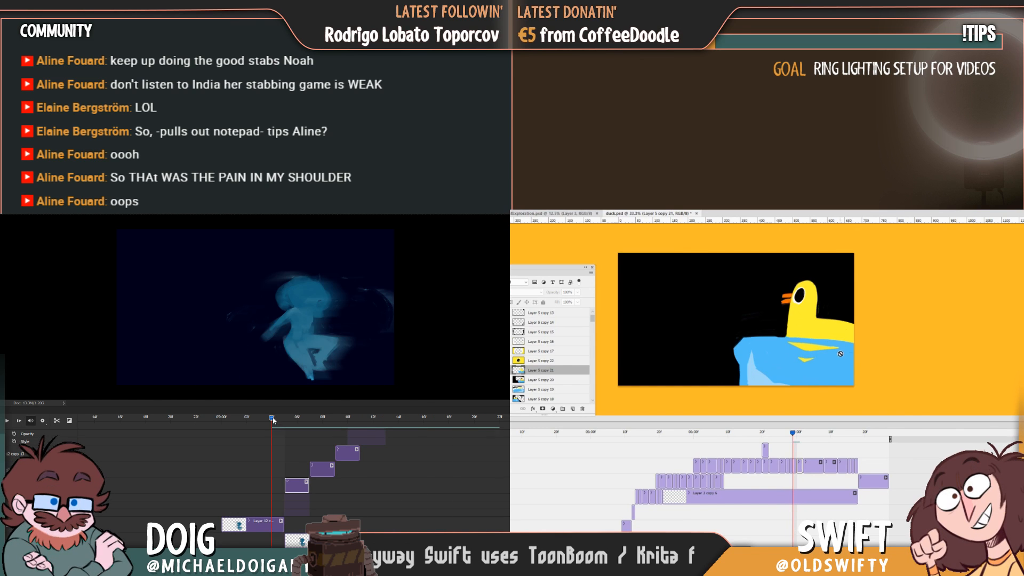
Play back the blue figure's drifting motion and step between neighbouring frames to check the shifted pose.
key("space")
key("Right")
key("Left")
key("space")
key("Right")
left_click(273, 420)
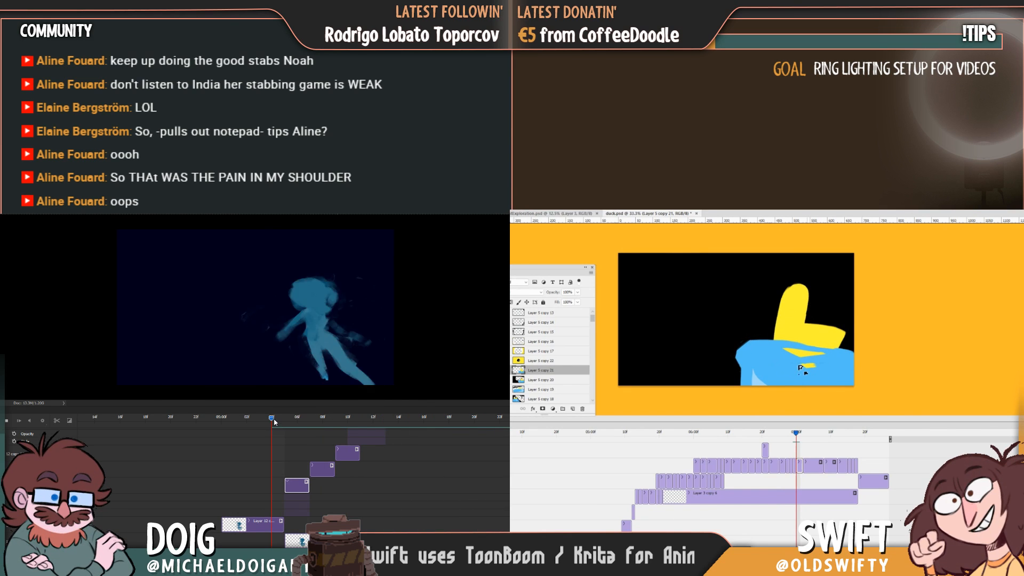
key("space")
key("space")
left_click(275, 421)
key("Left")
key("Right")
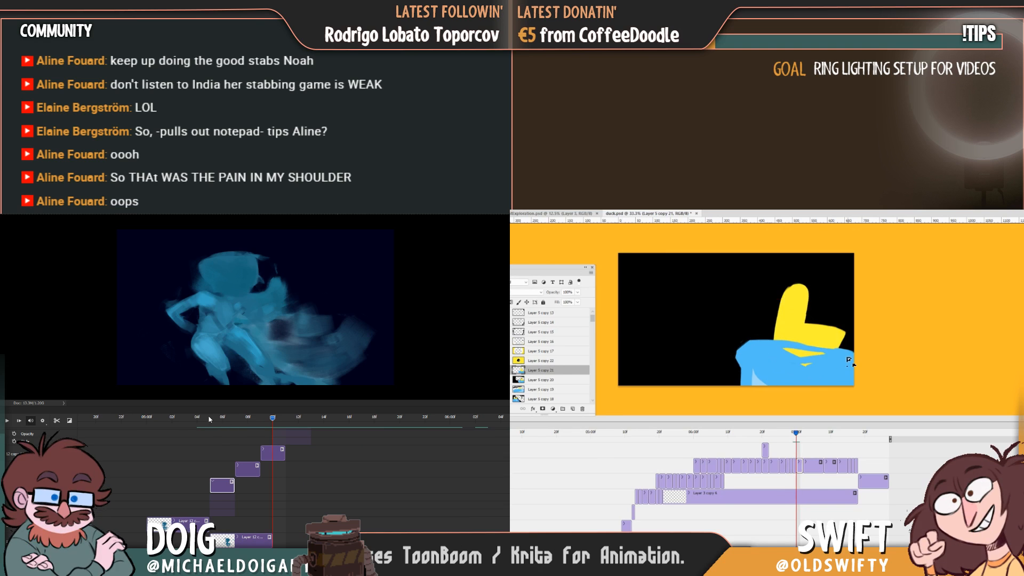
Flip repeatedly between the last drifting frames of the blue figure to compare their spacing.
left_click(193, 418)
key("Left")
key("Right")
left_click_drag(193, 417, 223, 421)
key("Left")
key("Right")
key("Left")
key("Right")
key("Left")
key("Right")
key("Left")
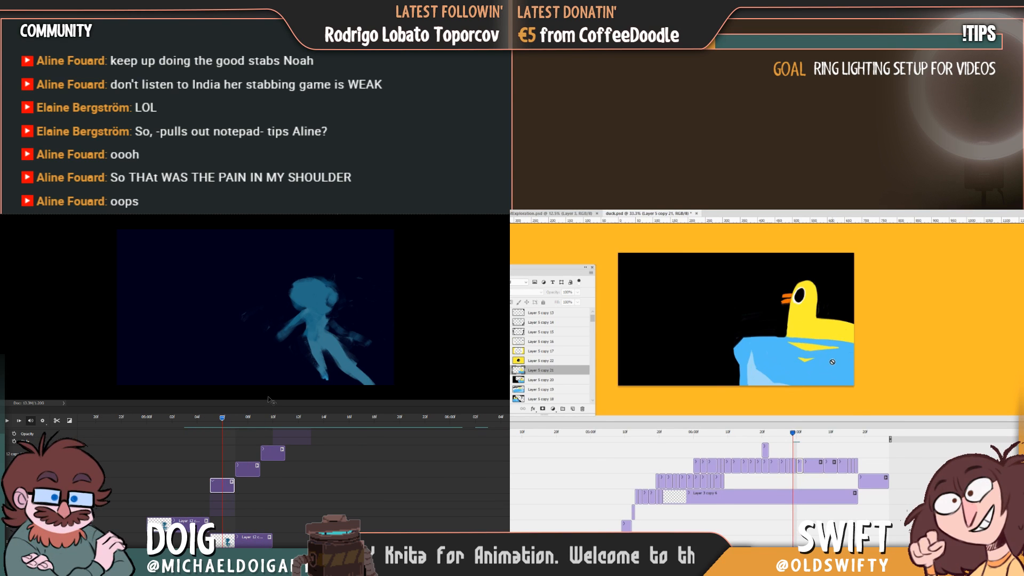
key("Right")
mouse_move(210, 420)
left_mouse_down()
mouse_move(235, 422)
mouse_move(217, 421)
left_mouse_up()
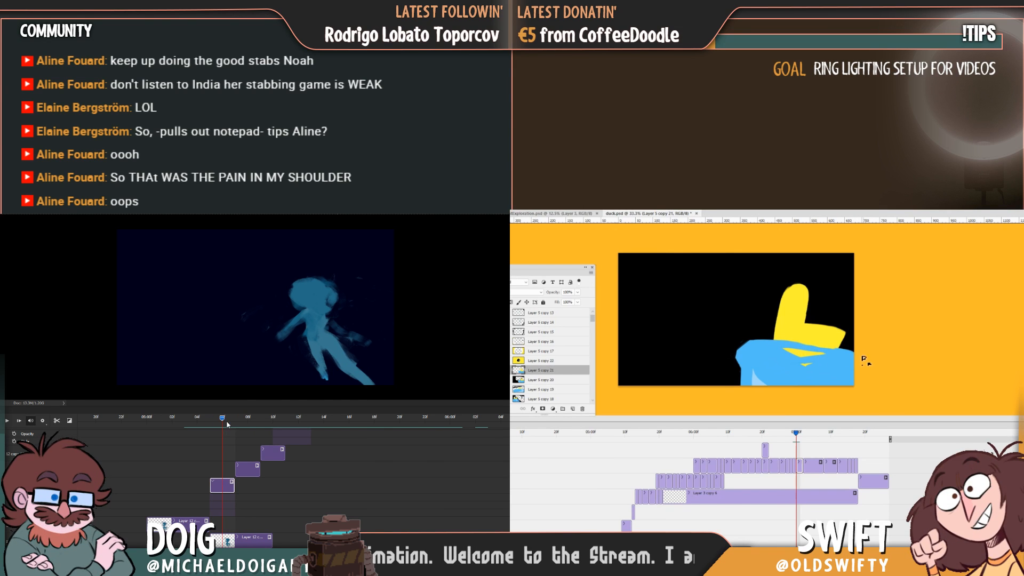
key("Left")
key("Right")
key("Left")
key("Right")
Apply a Motion Blur with a distance of 197 pixels to the selected blue figure frame.
left_click(66, 182)
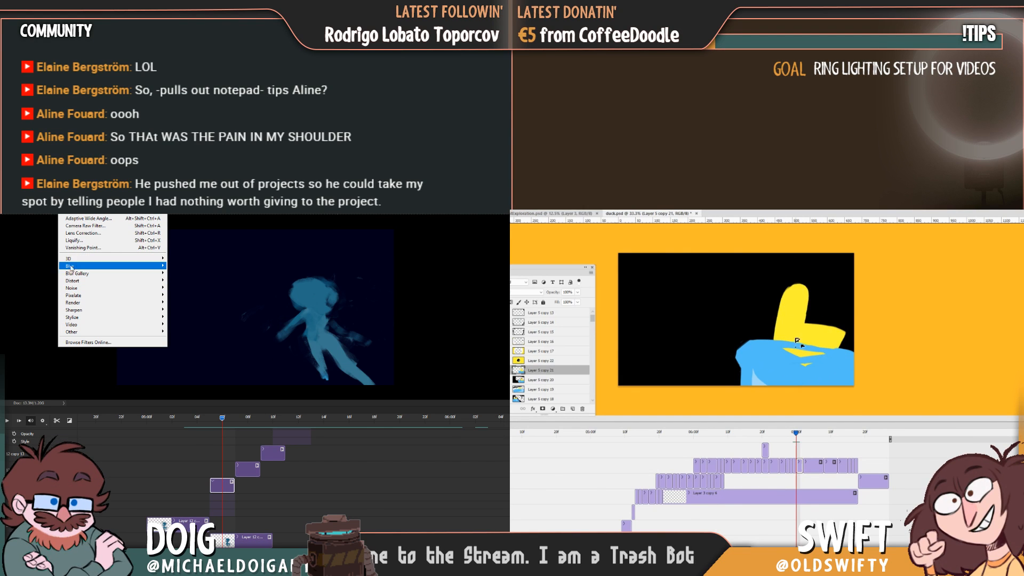
mouse_move(71, 266)
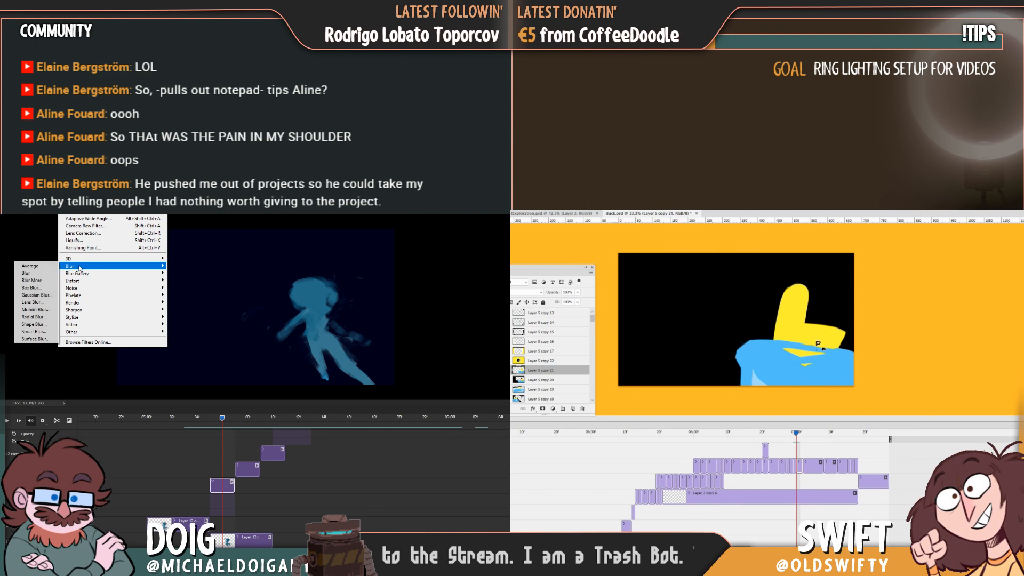
left_click(38, 309)
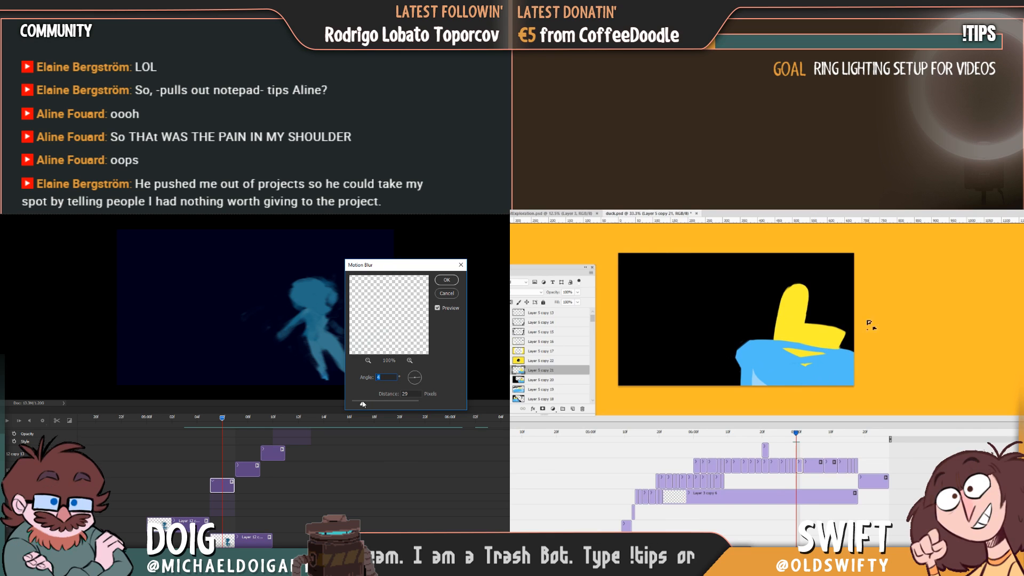
left_click_drag(386, 407, 386, 406)
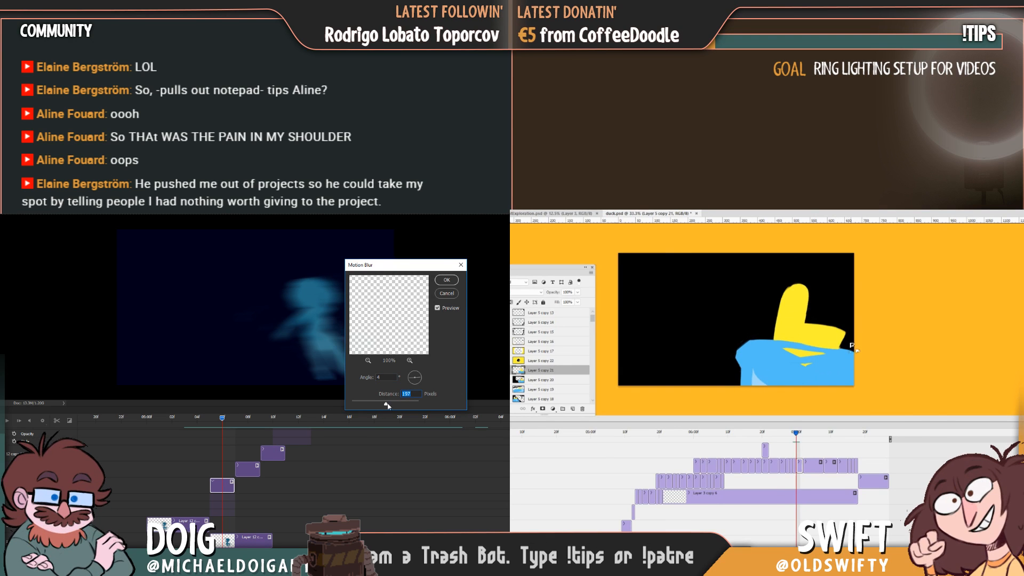
left_click(447, 280)
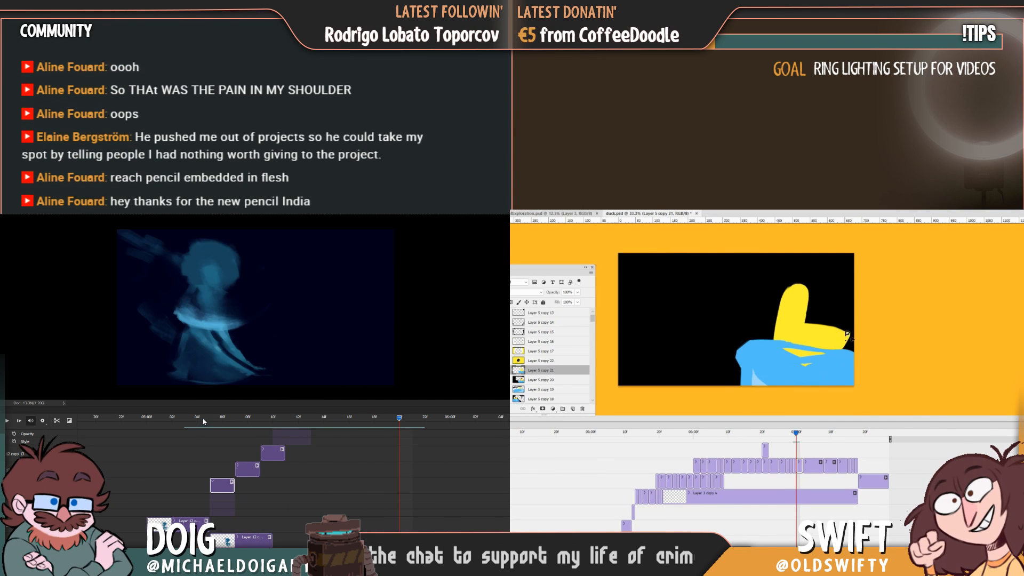
Scrub through the blurred figure, the smear frame and the following crouched pose to examine the transition.
left_click_drag(223, 422, 273, 422)
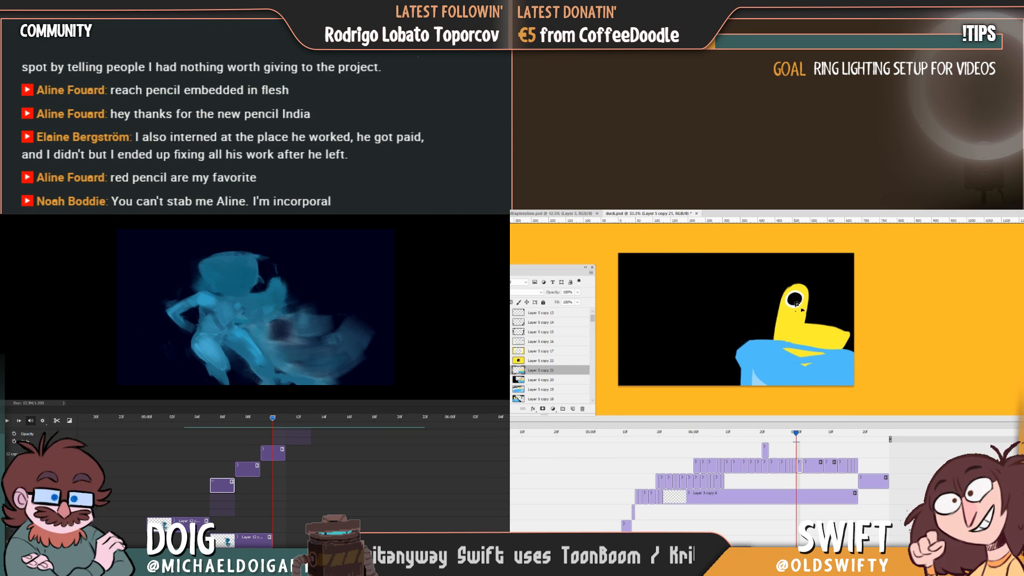
scroll(266, 469, "up", 2)
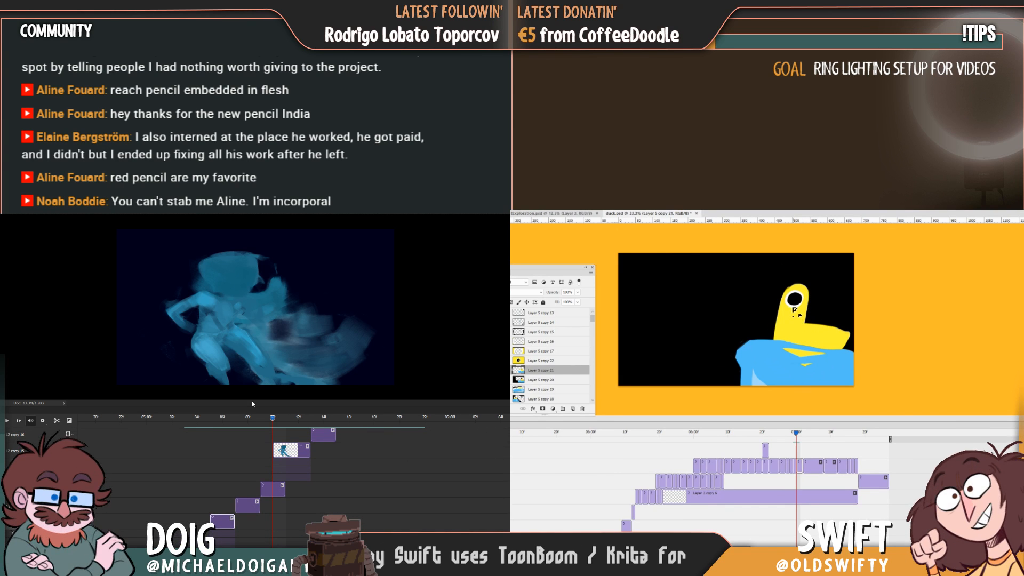
left_click(281, 421)
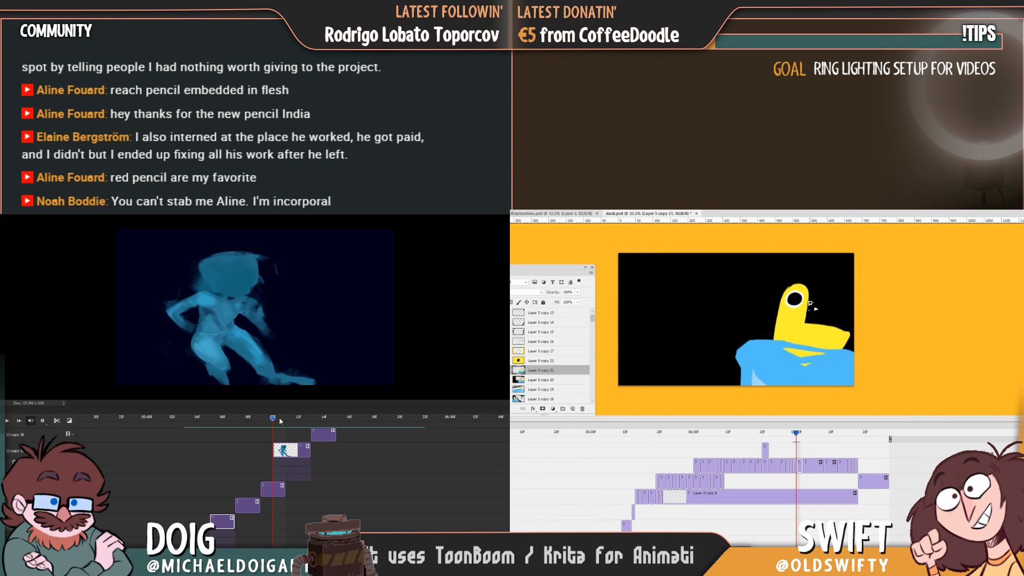
left_click_drag(287, 422, 264, 425)
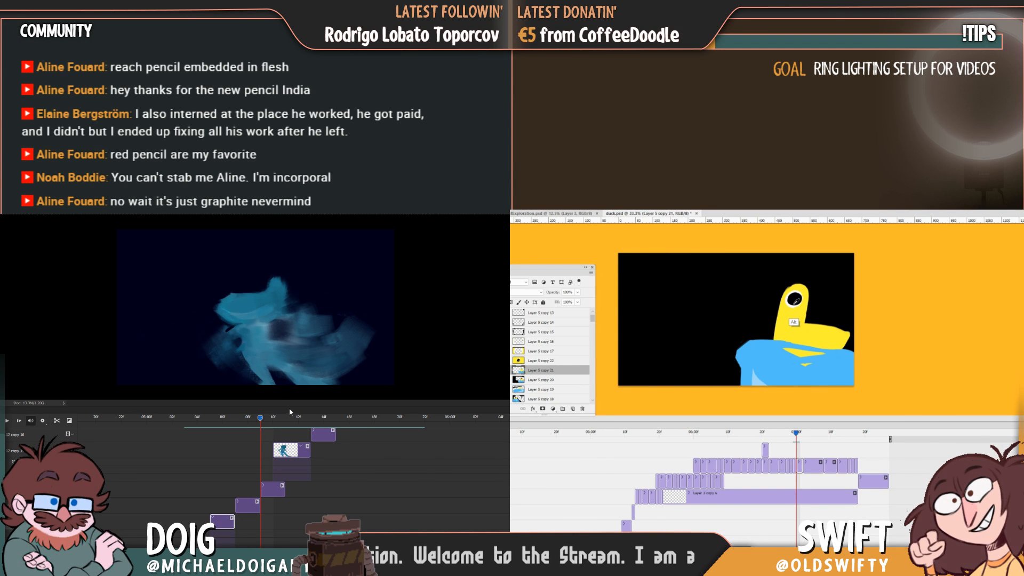
left_click(242, 424)
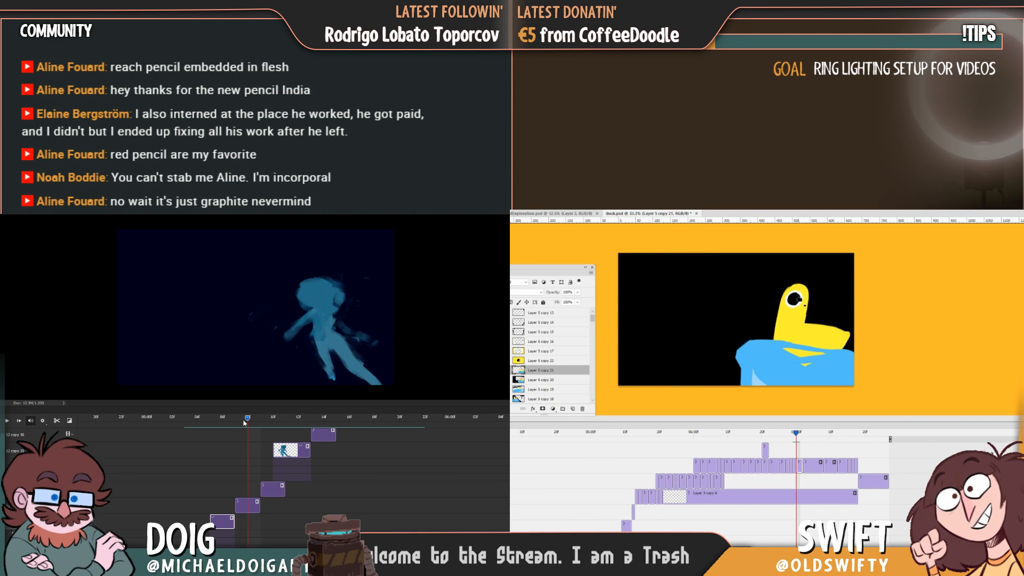
left_click_drag(241, 424, 252, 424)
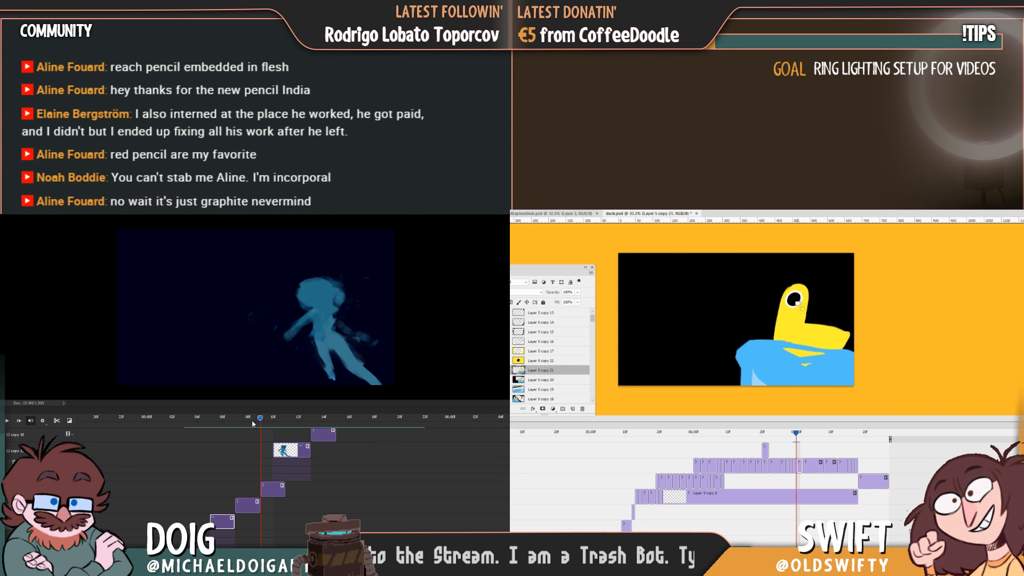
left_click(255, 424)
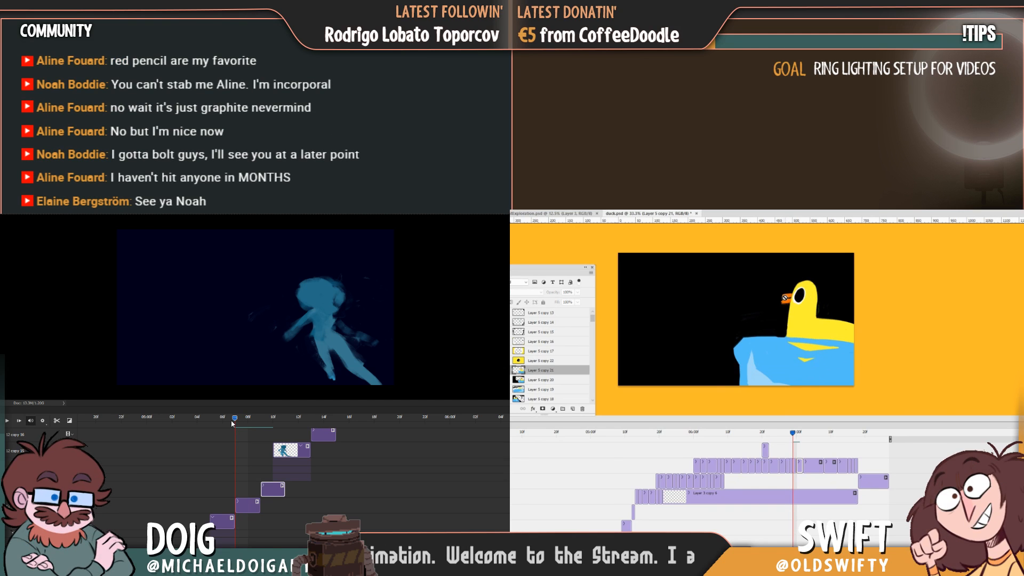
Paint a broad streak across the upper part of the blue smear frame, comparing it with the previous frame.
left_click(261, 420)
mouse_move(260, 421)
left_mouse_down()
mouse_move(209, 418)
mouse_move(286, 421)
mouse_move(233, 419)
mouse_move(261, 422)
left_mouse_up()
key("space")
key("Left")
key("Right")
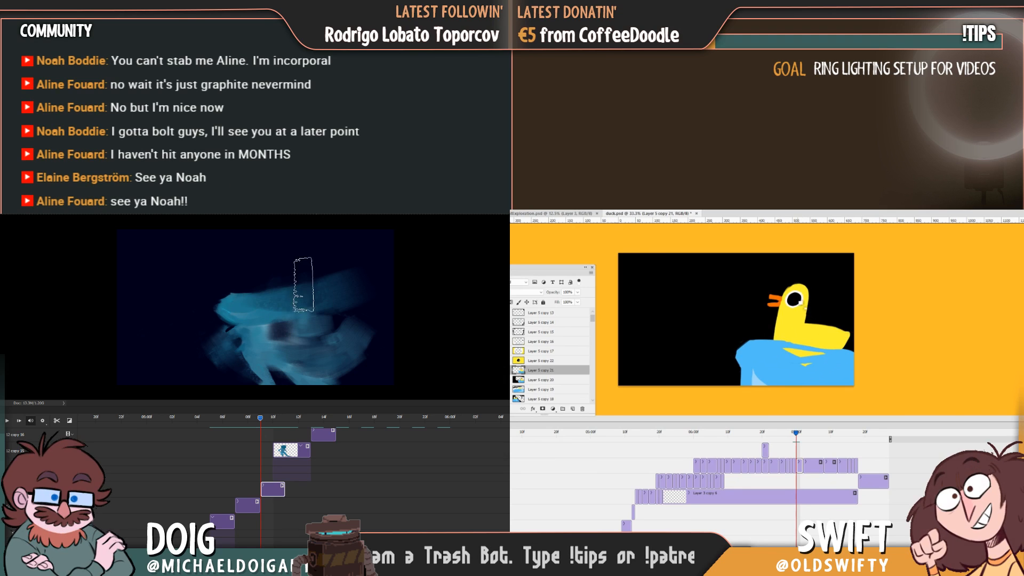
left_click_drag(292, 274, 293, 323)
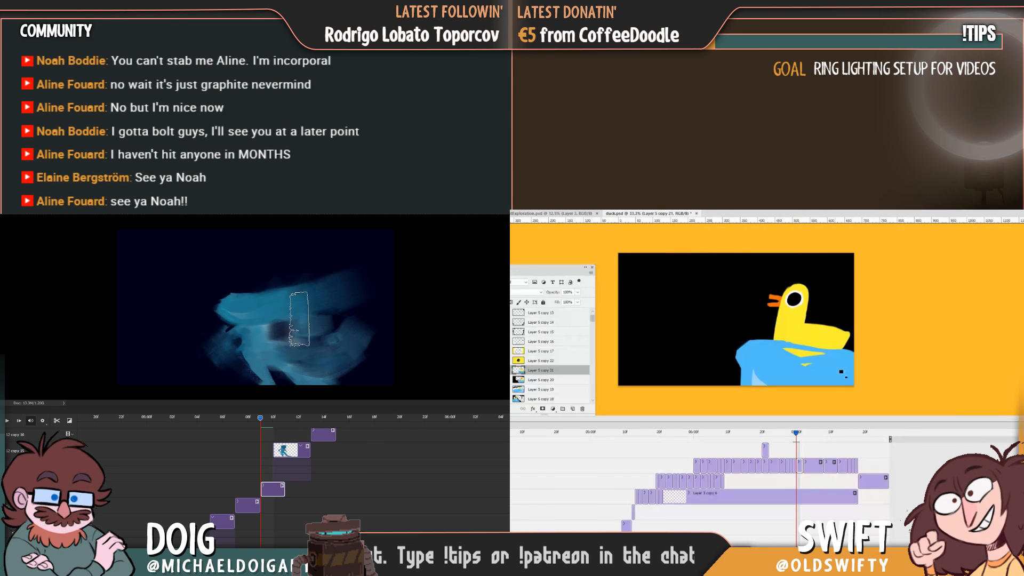
key("Left")
key("Right")
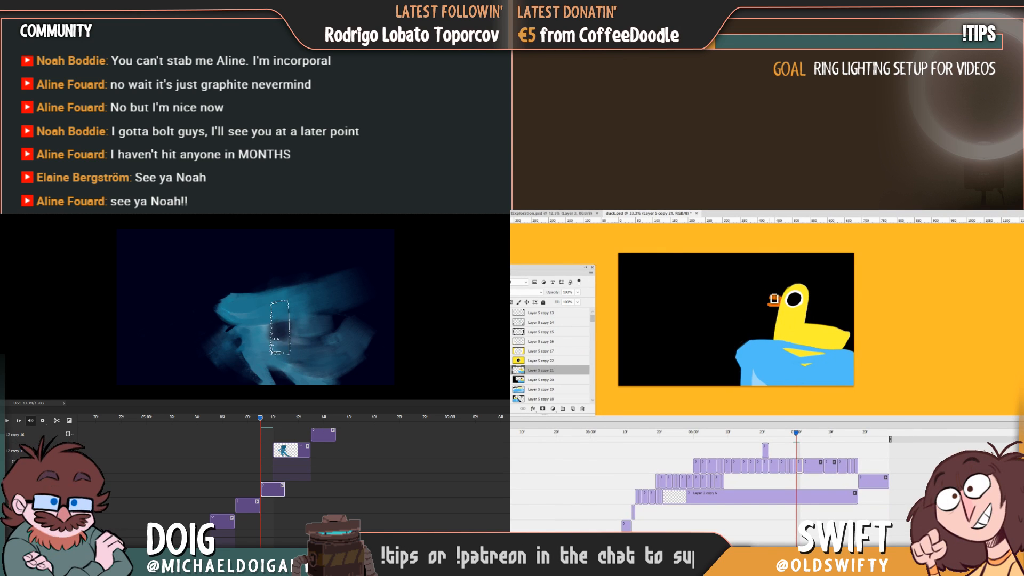
Paint over the dark gap in the middle of the blue smear, flipping to the neighbouring frame to compare.
key("Left")
key("Right")
mouse_move(289, 327)
left_mouse_down()
mouse_move(304, 316)
mouse_move(291, 322)
left_mouse_up()
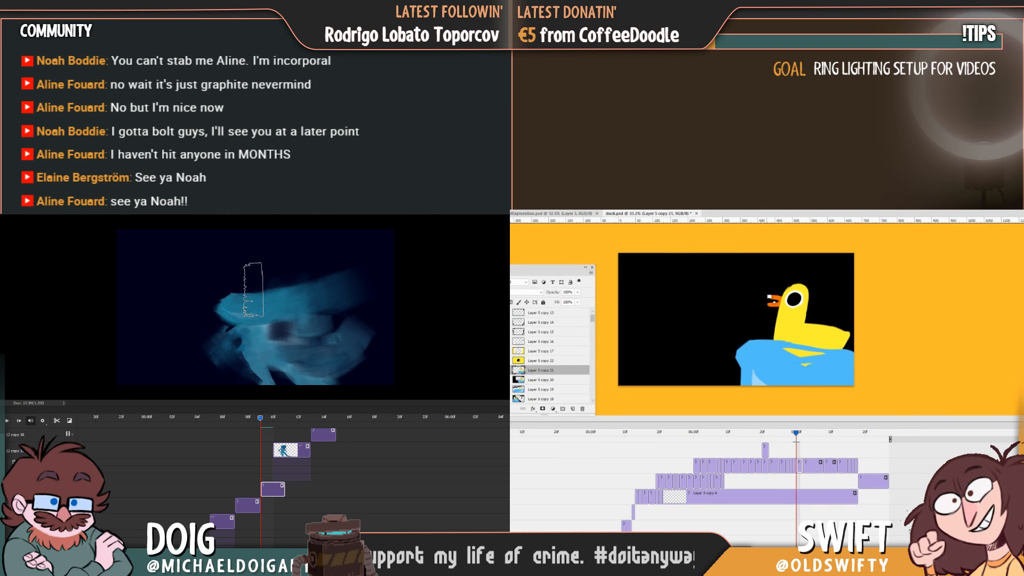
key("Left")
key("Right")
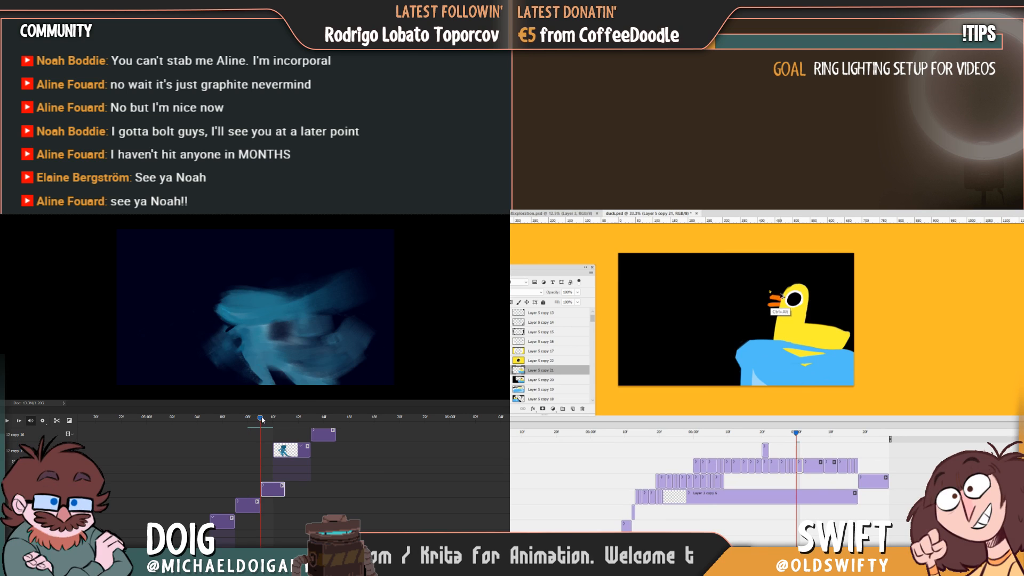
mouse_move(257, 417)
left_mouse_down()
mouse_move(243, 417)
mouse_move(260, 416)
left_mouse_up()
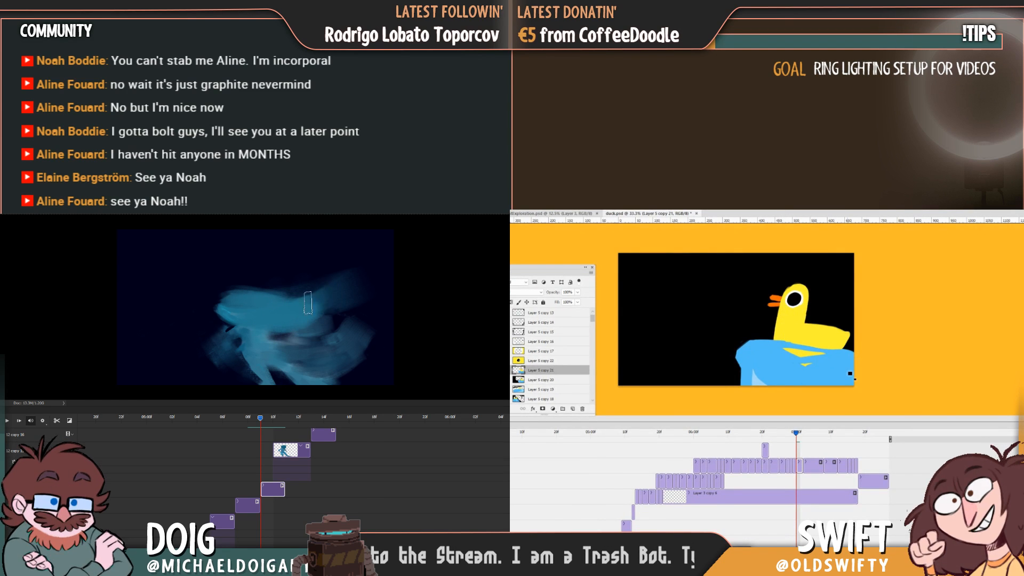
Replay the blue figure's motion through the smear frame and scrub around it to judge the transition.
left_click_drag(254, 419, 251, 419)
key("space")
key("space")
left_click(240, 419)
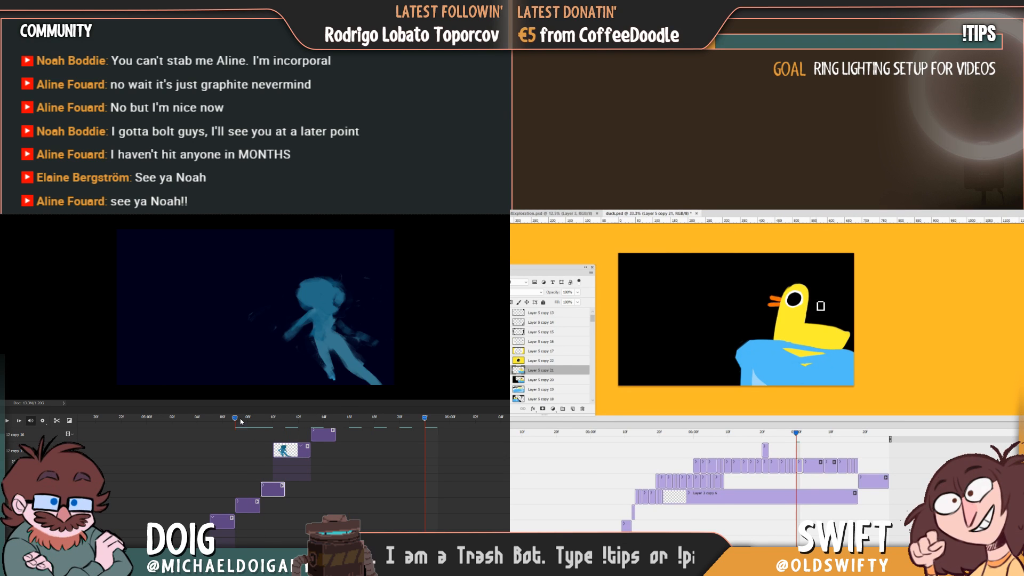
key("space")
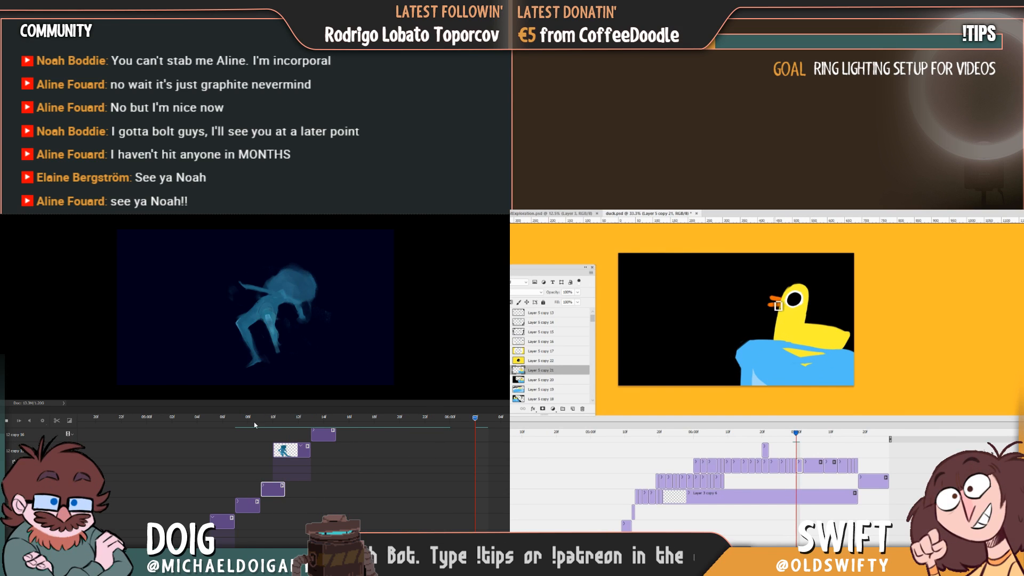
mouse_move(262, 418)
left_mouse_down()
mouse_move(284, 417)
mouse_move(250, 418)
left_mouse_up()
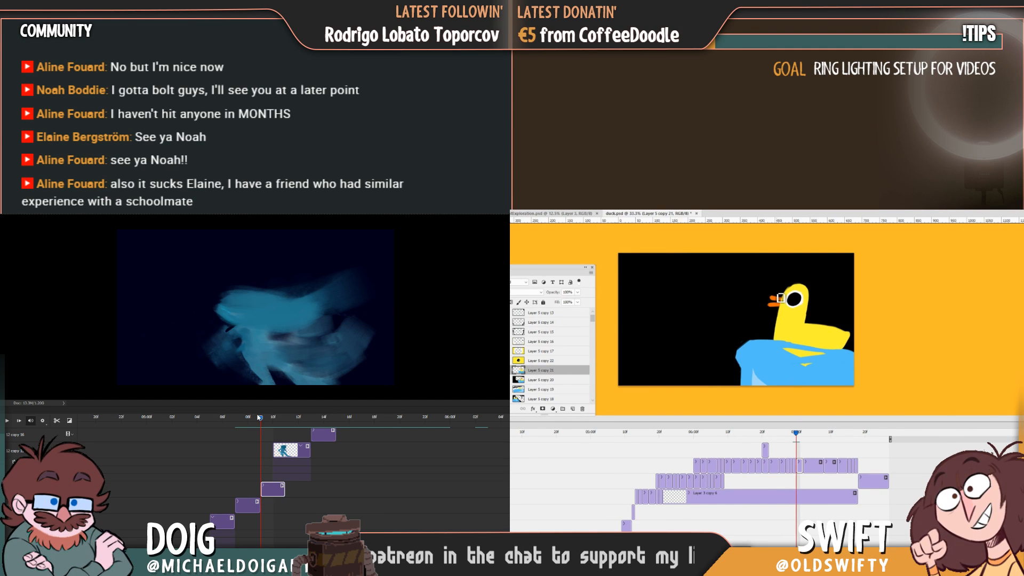
Brush out the trailing lower-left edge of the blue smear and touch up the duck's beak.
left_click_drag(258, 417, 260, 418)
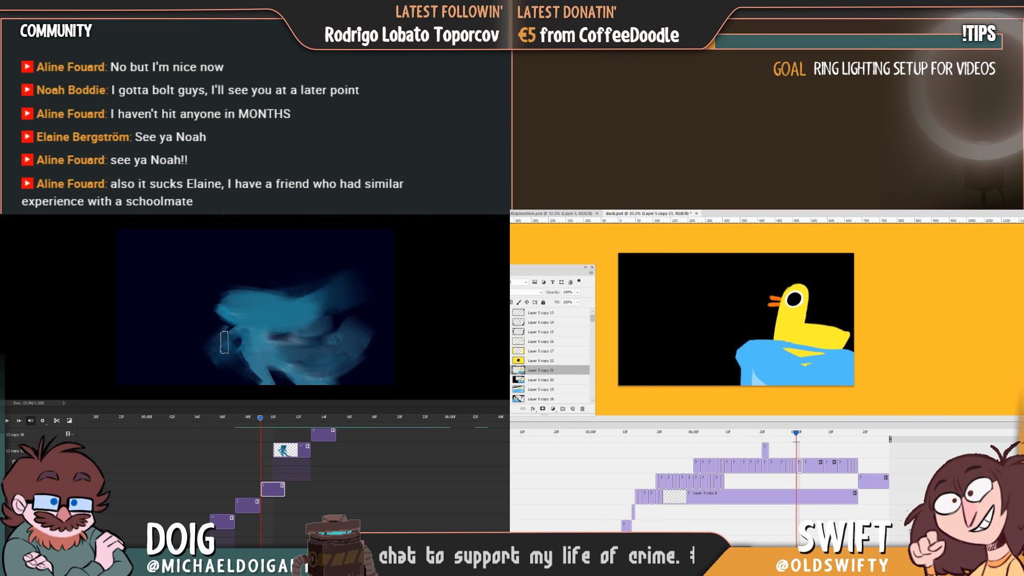
left_click_drag(227, 340, 218, 344)
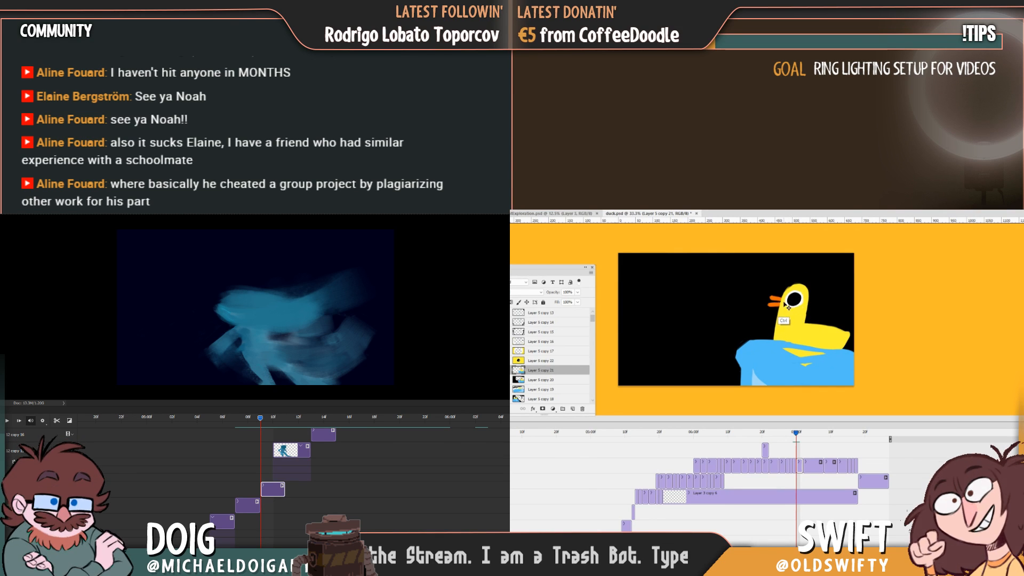
left_click_drag(782, 304, 782, 305)
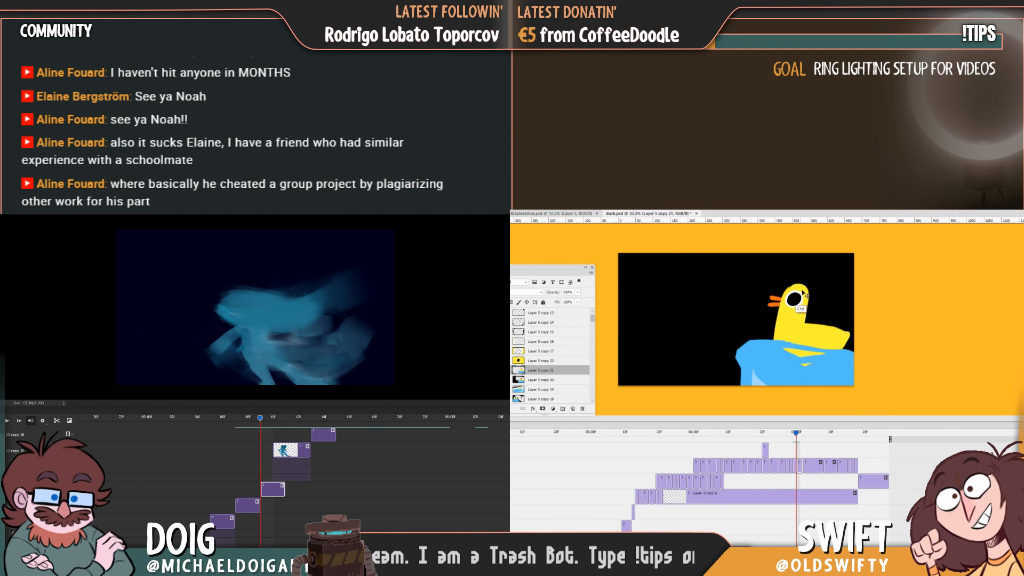
key("Left")
key("Right")
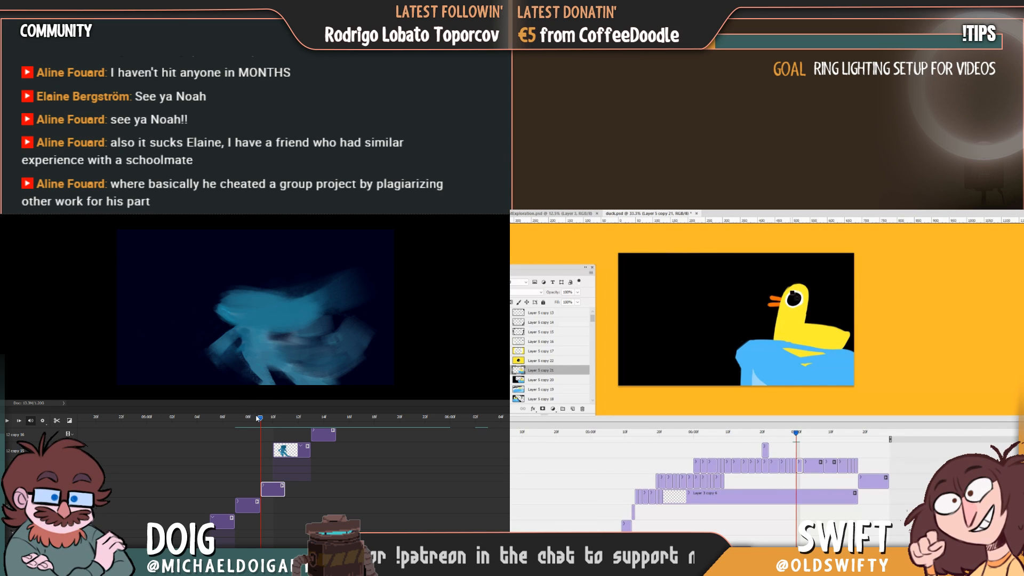
Extend the smear's head shape upward towards the following crouched pose and replay the motion.
mouse_move(260, 419)
left_mouse_down()
mouse_move(249, 420)
mouse_move(287, 419)
mouse_move(249, 418)
mouse_move(273, 419)
left_mouse_up()
key("Left")
key("Right")
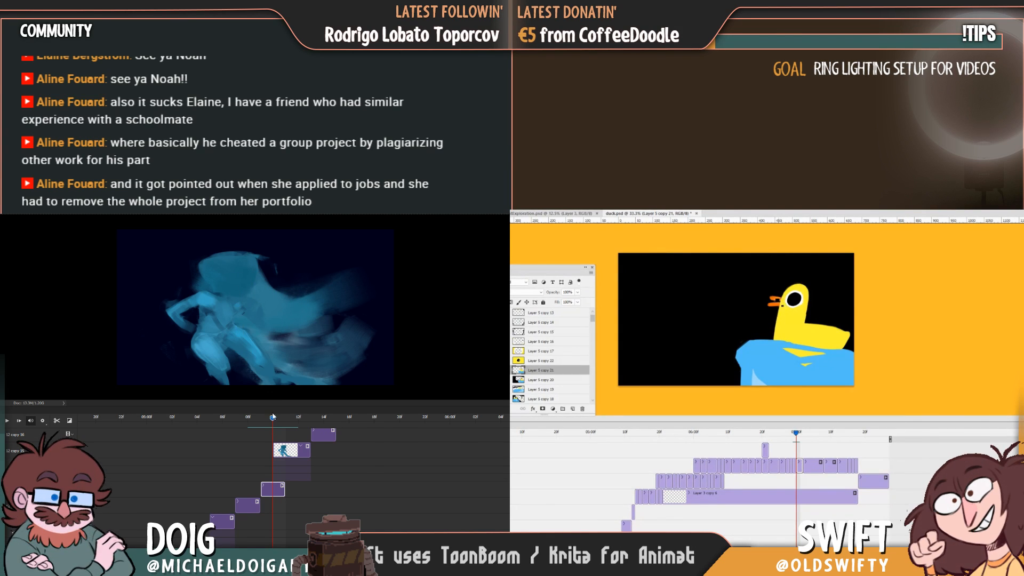
left_click_drag(269, 420, 266, 419)
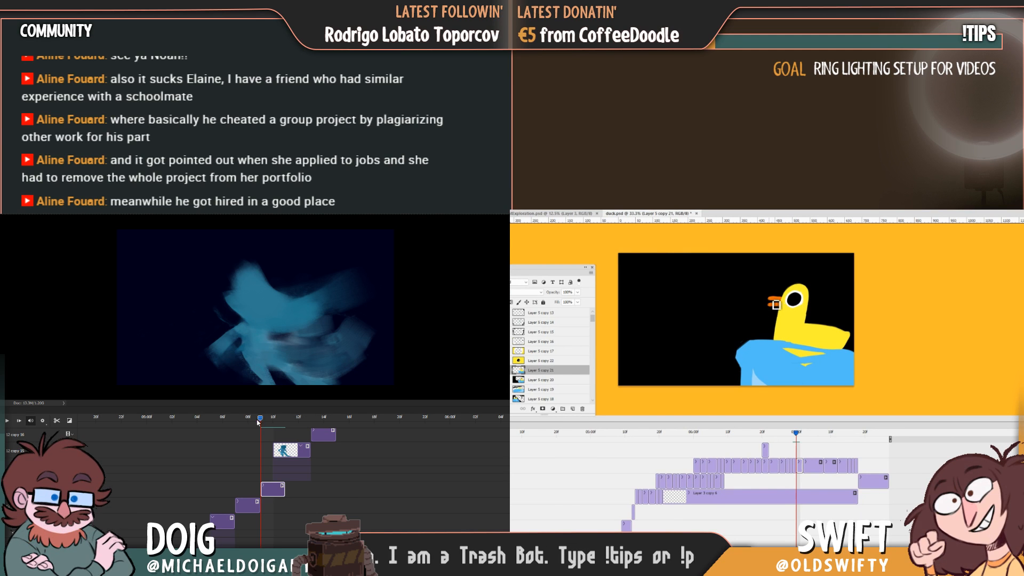
key("space")
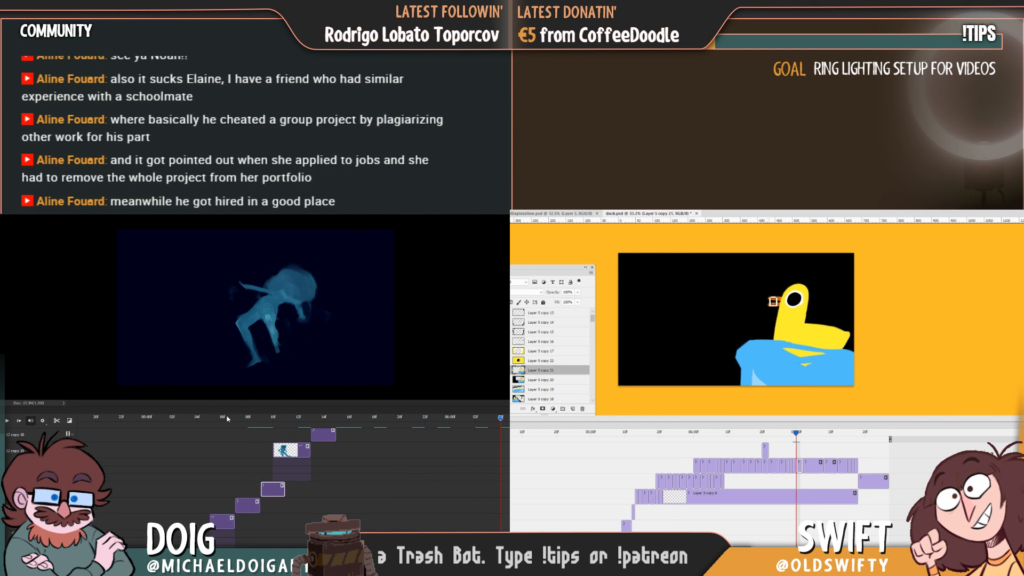
left_click_drag(229, 419, 265, 423)
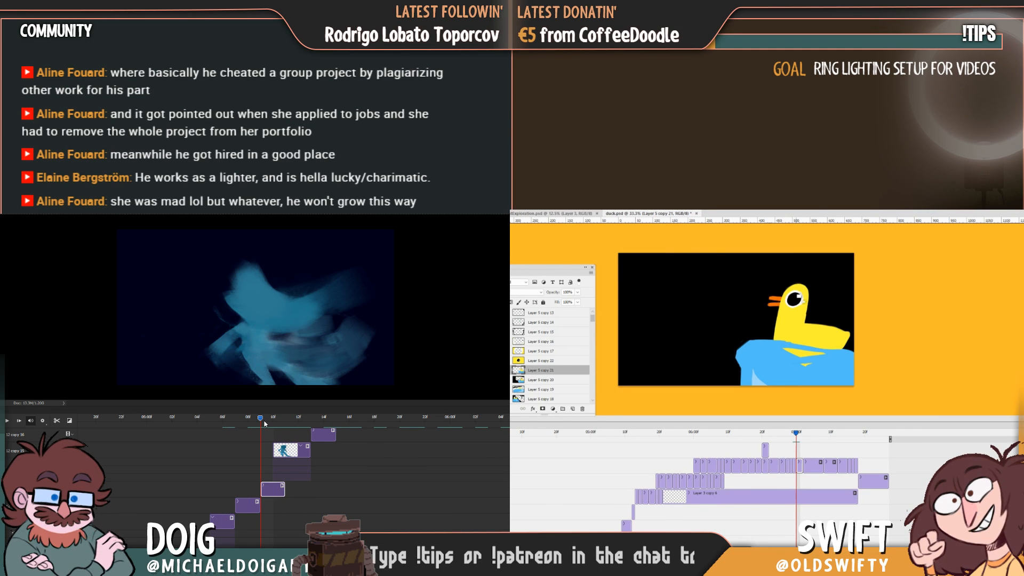
Trim the end of the smear clip to the start of the crouched figure's clip and replay the motion.
left_click_drag(282, 487, 272, 487)
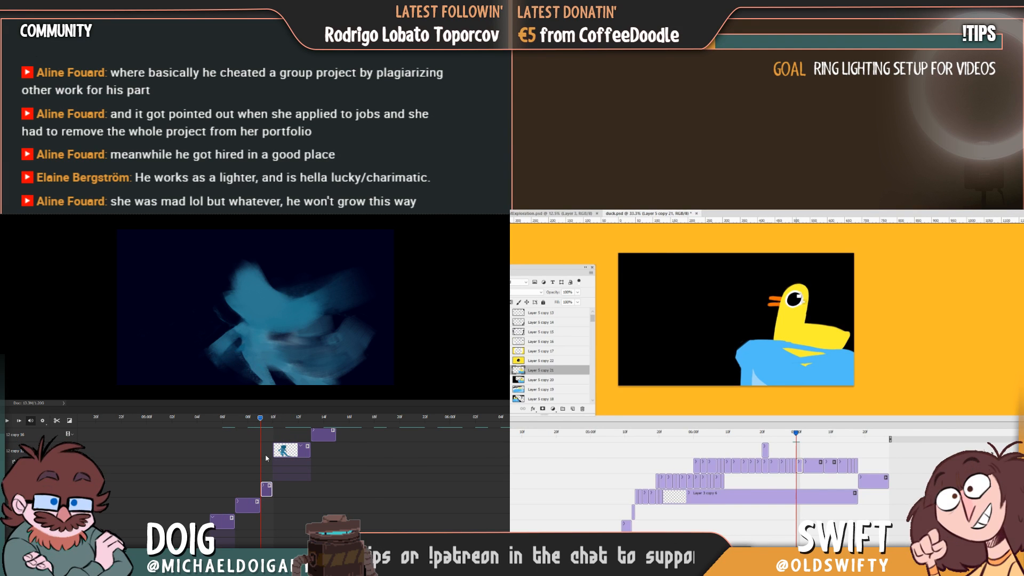
mouse_move(260, 421)
left_mouse_down()
mouse_move(236, 418)
mouse_move(299, 426)
mouse_move(261, 424)
mouse_move(269, 427)
left_mouse_up()
key("space")
key("space")
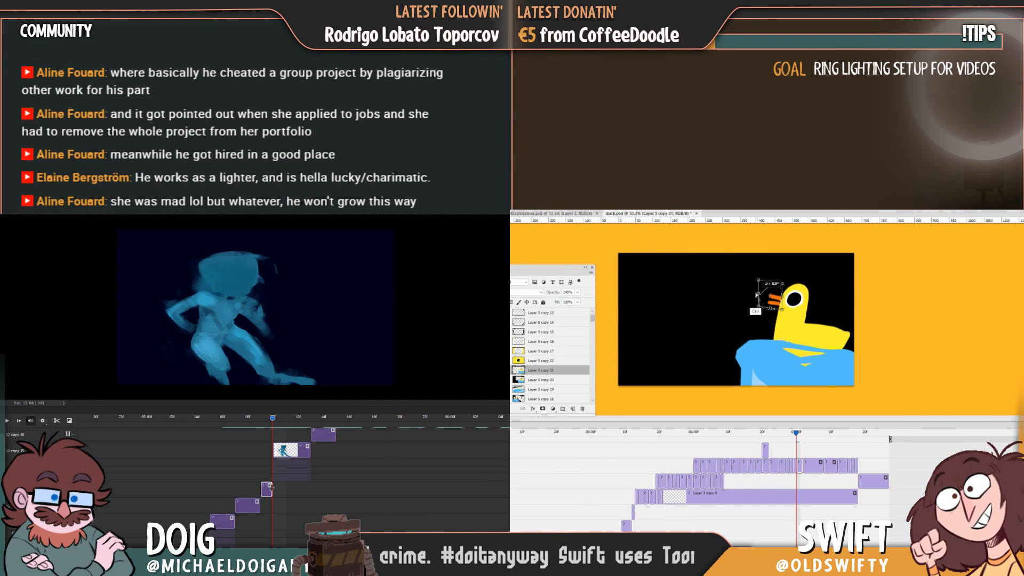
Extend the end of the blue smear clip one frame over the crouched figure's clip and check the overlap.
left_click_drag(278, 488, 285, 489)
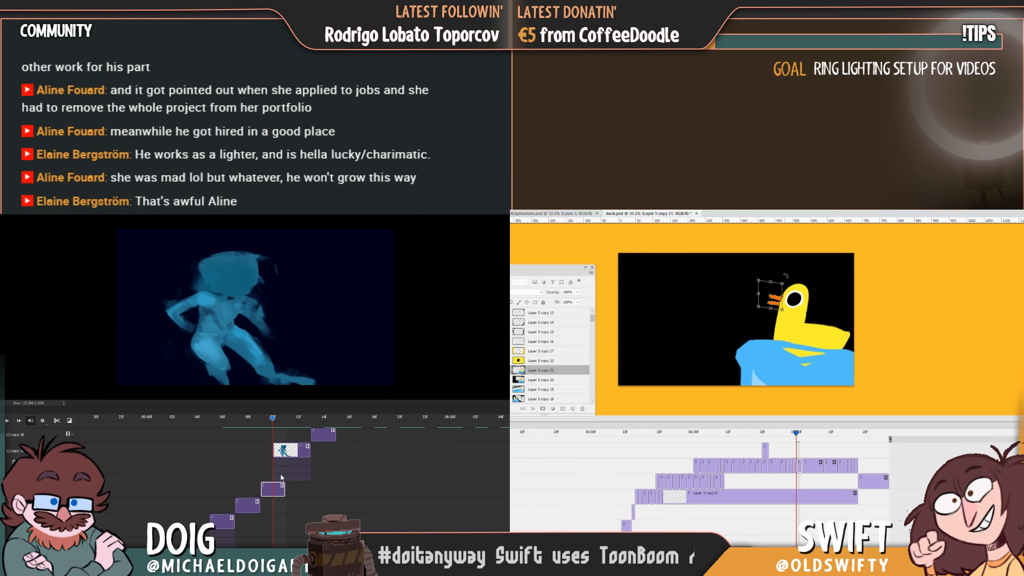
mouse_move(274, 423)
left_mouse_down()
mouse_move(249, 417)
mouse_move(260, 419)
left_mouse_up()
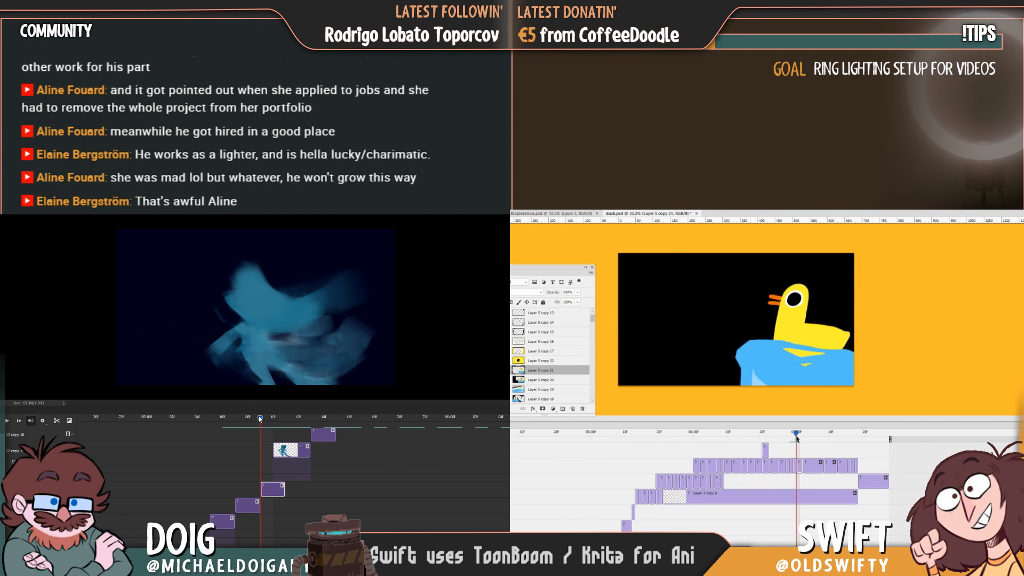
left_click_drag(775, 443, 797, 440)
mouse_move(260, 419)
left_mouse_down()
mouse_move(274, 419)
mouse_move(262, 419)
left_mouse_up()
Nudge the follow-through duck and wave slightly left and down, and compare it with the preceding frame.
left_click_drag(839, 356, 836, 359)
left_click_drag(262, 419, 269, 419)
left_click_drag(836, 358, 837, 358)
left_click_drag(269, 419, 277, 419)
left_click_drag(837, 358, 836, 358)
key("Left")
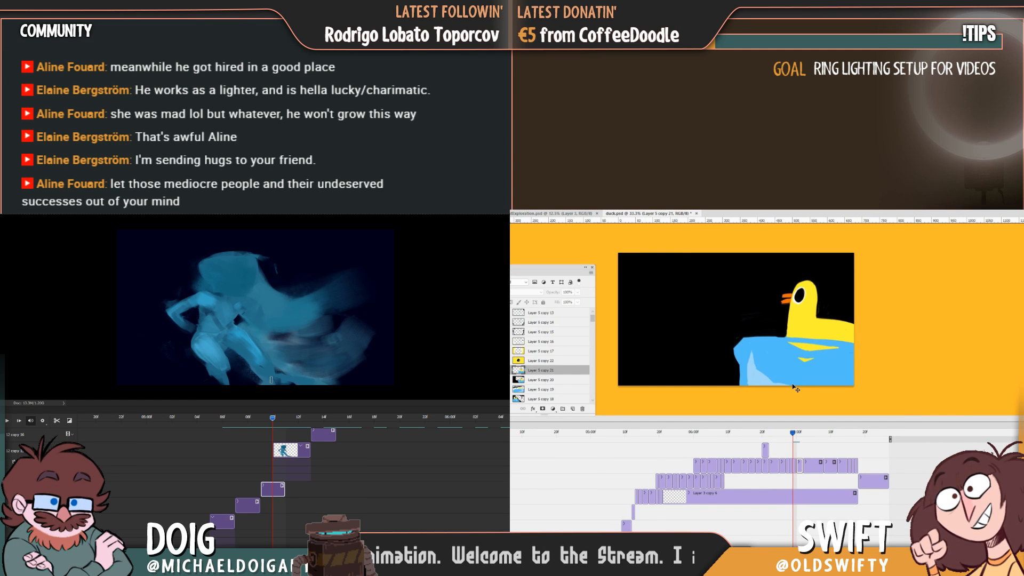
key("Right")
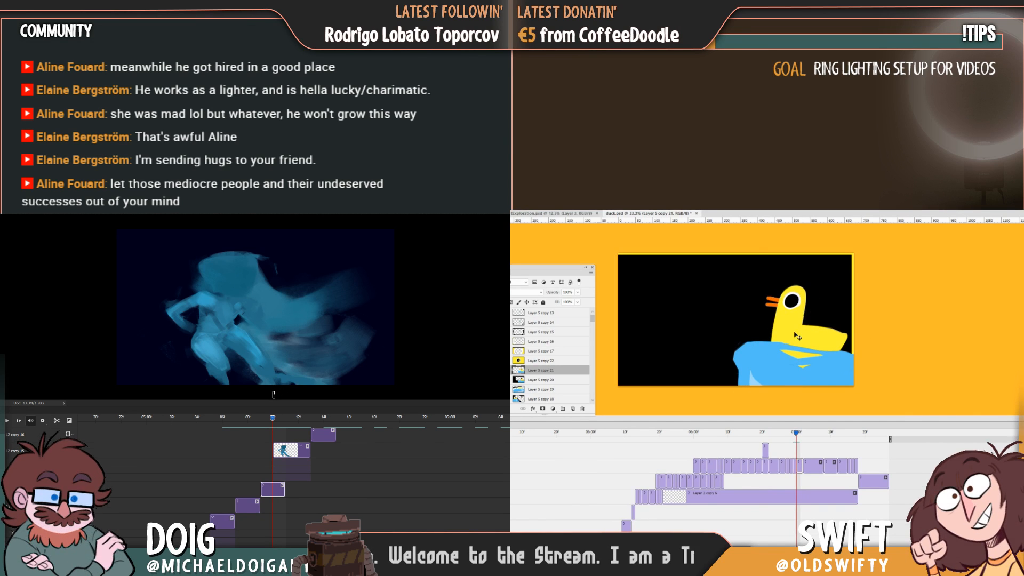
left_click_drag(809, 365, 810, 367)
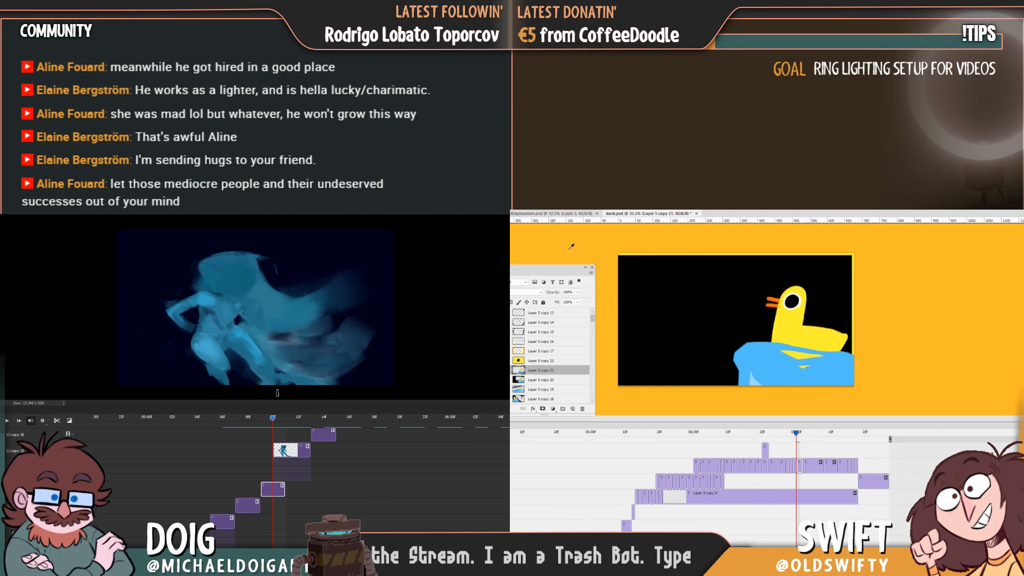
Paint out the yellow strip along the top and right edges of the follow-through duck frame.
left_click(638, 280, "alt")
mouse_move(634, 256)
left_mouse_down()
mouse_move(608, 276)
mouse_move(640, 265)
mouse_move(634, 254)
mouse_move(908, 268)
mouse_move(872, 230)
mouse_move(853, 260)
mouse_move(857, 362)
left_mouse_up()
left_click(845, 362, "alt")
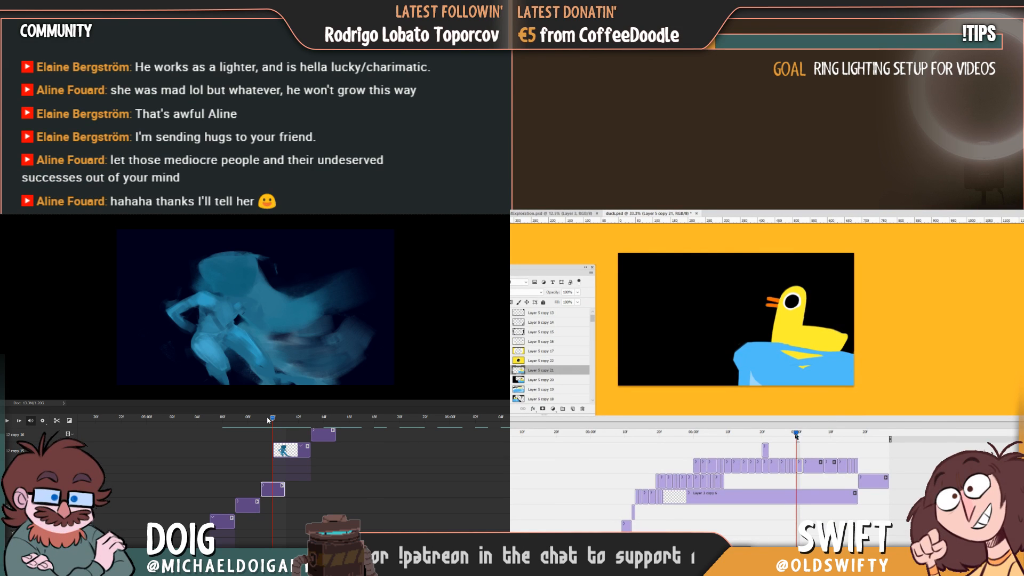
left_click_drag(796, 436, 797, 438)
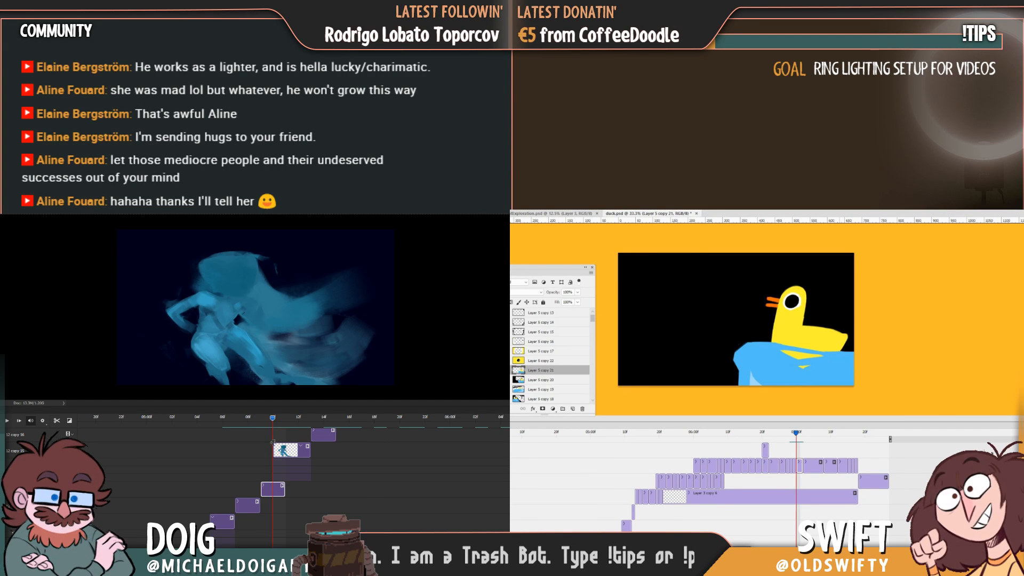
Brush brighter blue strokes with a larger brush into the lower-left part of the smear and check the transition.
mouse_move(274, 419)
left_mouse_down()
mouse_move(285, 419)
mouse_move(251, 417)
mouse_move(287, 421)
mouse_move(250, 425)
mouse_move(273, 421)
left_mouse_up()
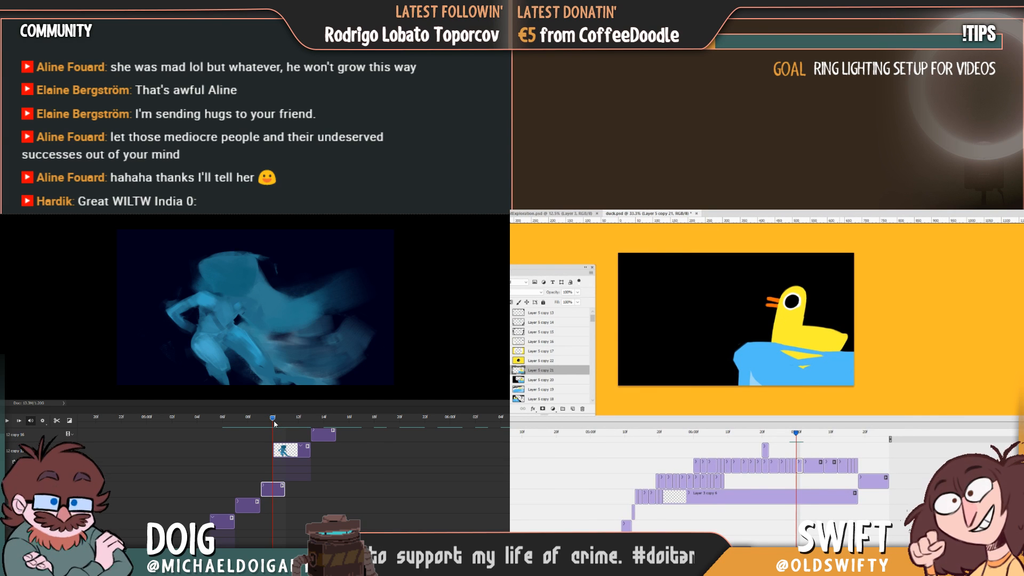
left_click_drag(267, 424, 263, 424)
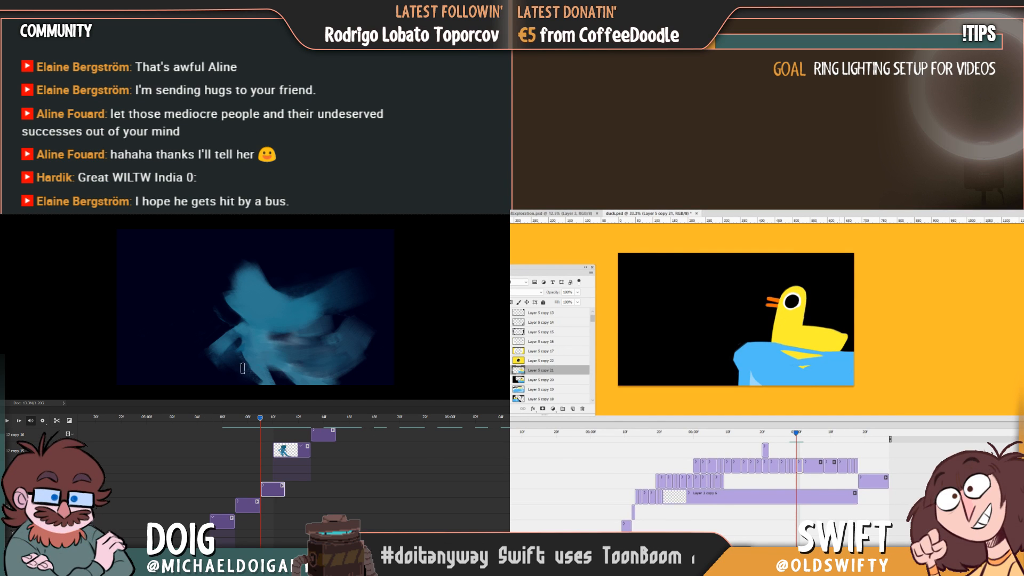
key("bracketright")
key("bracketright")
key("bracketright")
key("bracketright")
key("bracketright")
key("bracketright")
key("bracketright")
key("bracketright")
mouse_move(239, 351)
left_mouse_down()
mouse_move(263, 377)
mouse_move(251, 352)
left_mouse_up()
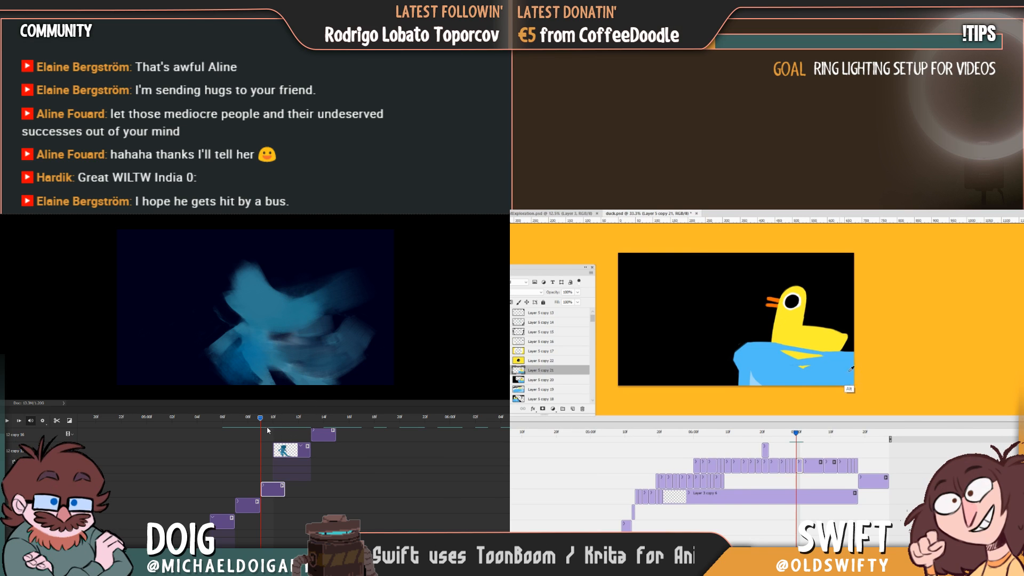
mouse_move(255, 421)
left_mouse_down()
mouse_move(292, 422)
mouse_move(268, 422)
left_mouse_up()
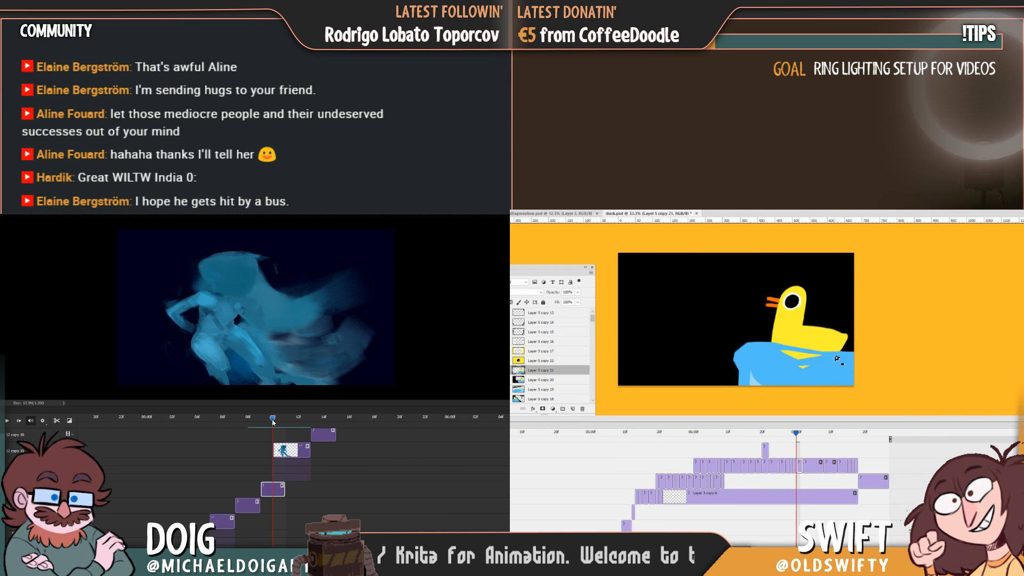
mouse_move(272, 422)
left_mouse_down()
mouse_move(263, 424)
mouse_move(286, 424)
mouse_move(252, 422)
mouse_move(278, 423)
mouse_move(269, 421)
left_mouse_up()
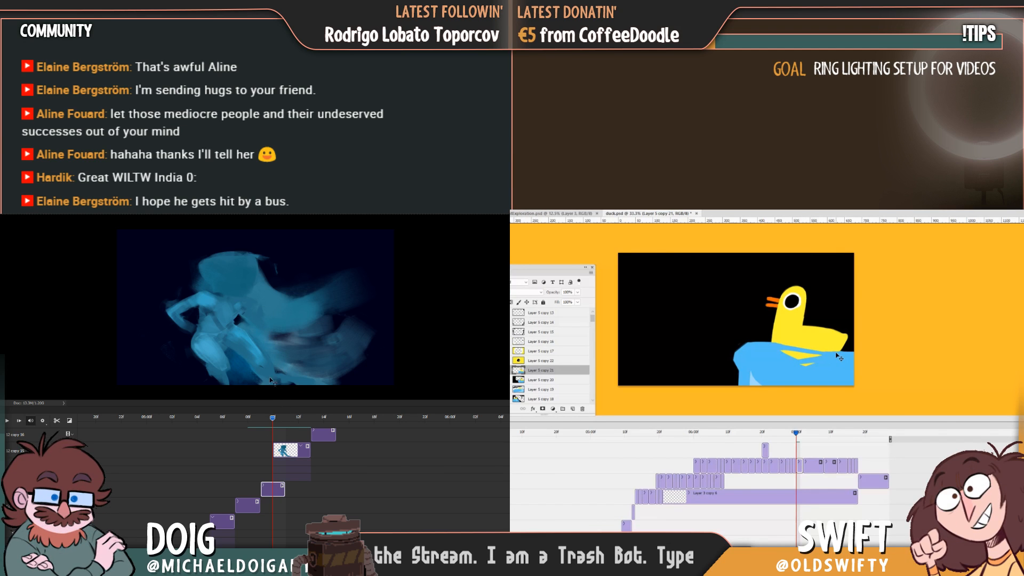
Split the crouched figure's clip after its first frame and return to that frame.
mouse_move(274, 422)
left_mouse_down()
mouse_move(314, 425)
mouse_move(274, 424)
mouse_move(282, 425)
left_mouse_up()
left_click(295, 453)
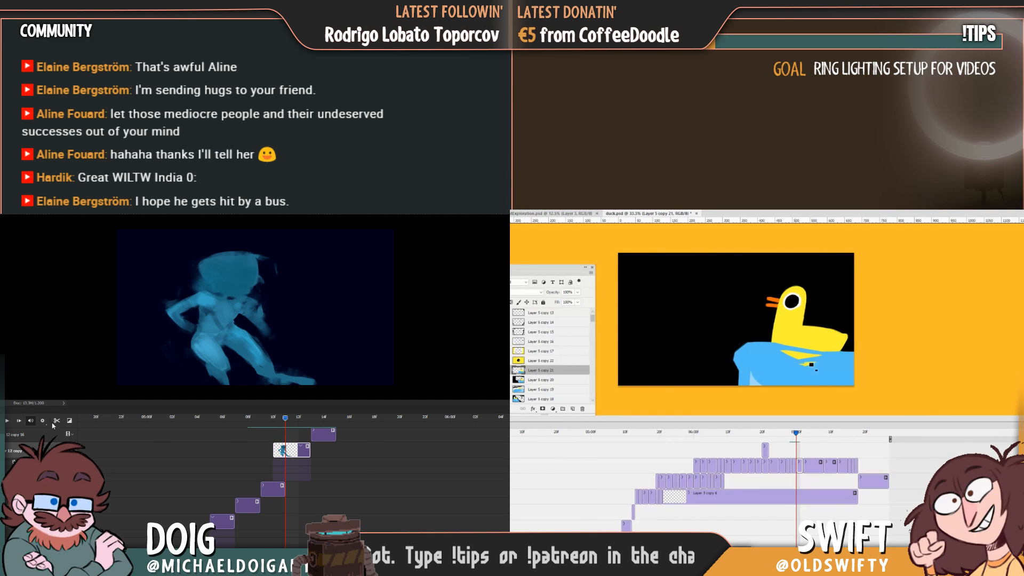
left_click(57, 420)
left_click(274, 419)
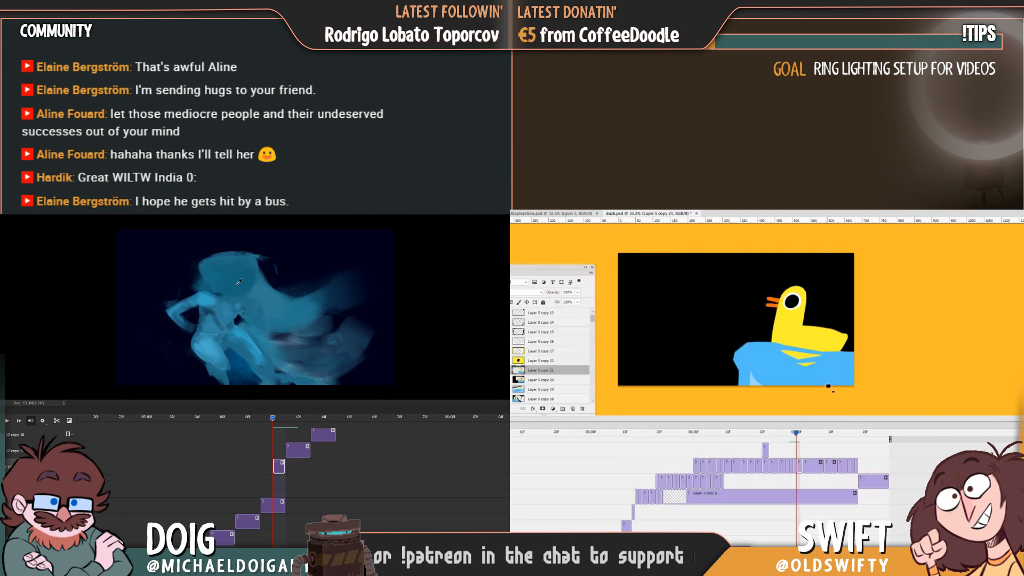
Touch up the yellow duck tail at the canvas's right edge in the follow-through frame and the frame before it.
mouse_move(798, 434)
left_mouse_down()
mouse_move(786, 436)
mouse_move(798, 431)
left_mouse_up()
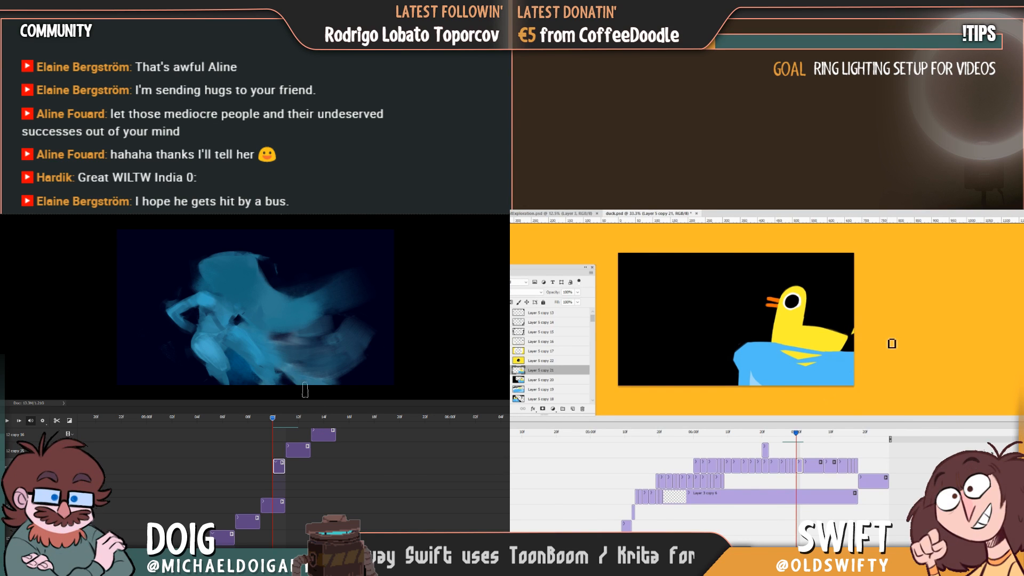
mouse_move(796, 436)
left_mouse_down()
mouse_move(783, 437)
mouse_move(794, 437)
left_mouse_up()
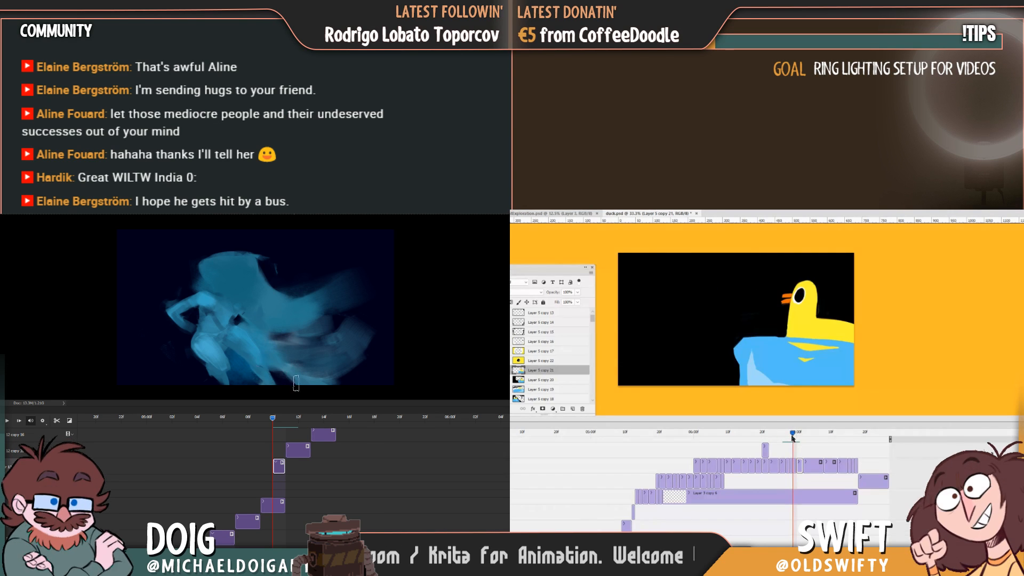
left_click(843, 332)
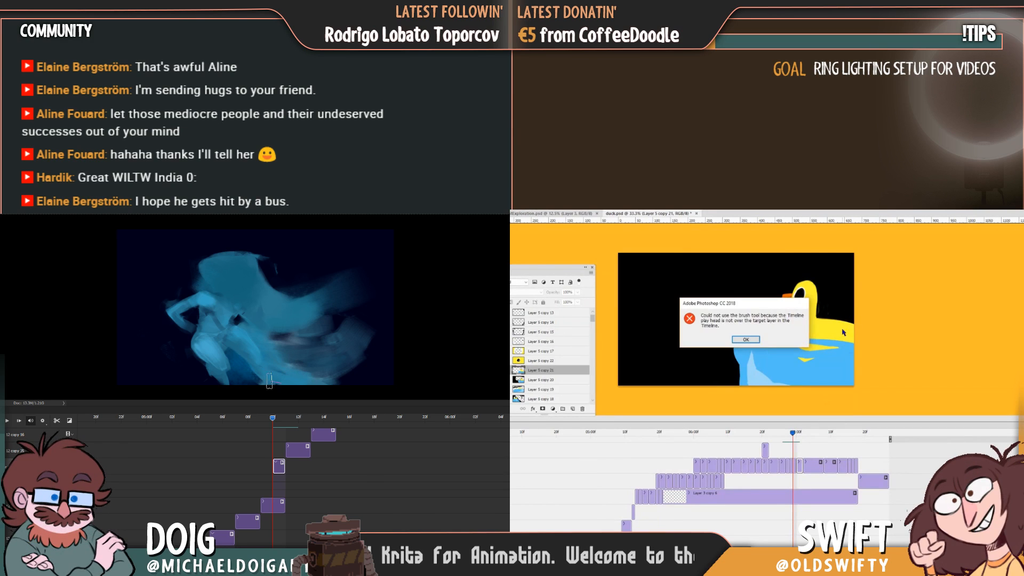
left_click(757, 340)
left_click(795, 464)
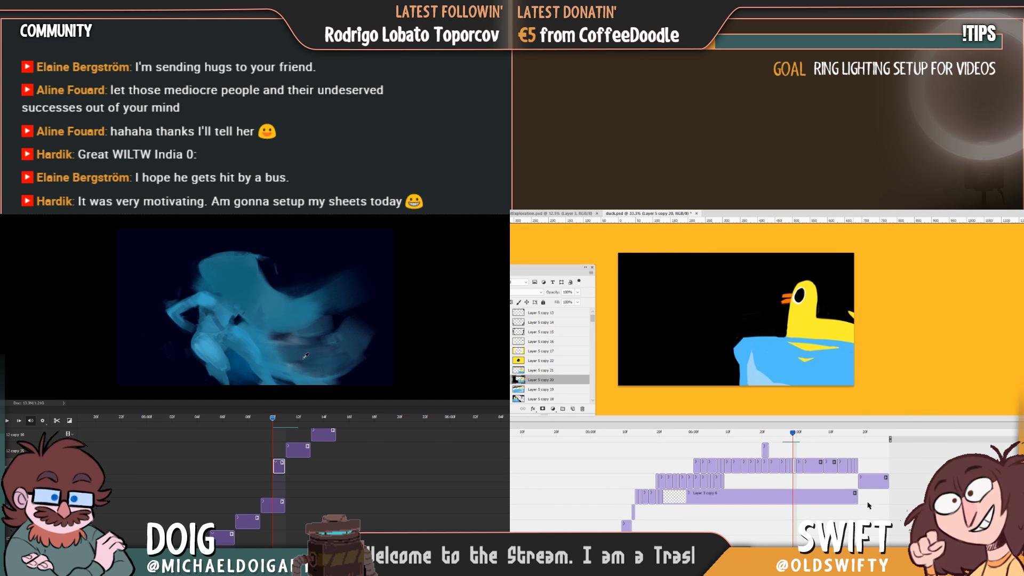
mouse_move(793, 436)
left_mouse_down()
mouse_move(783, 435)
mouse_move(796, 437)
left_mouse_up()
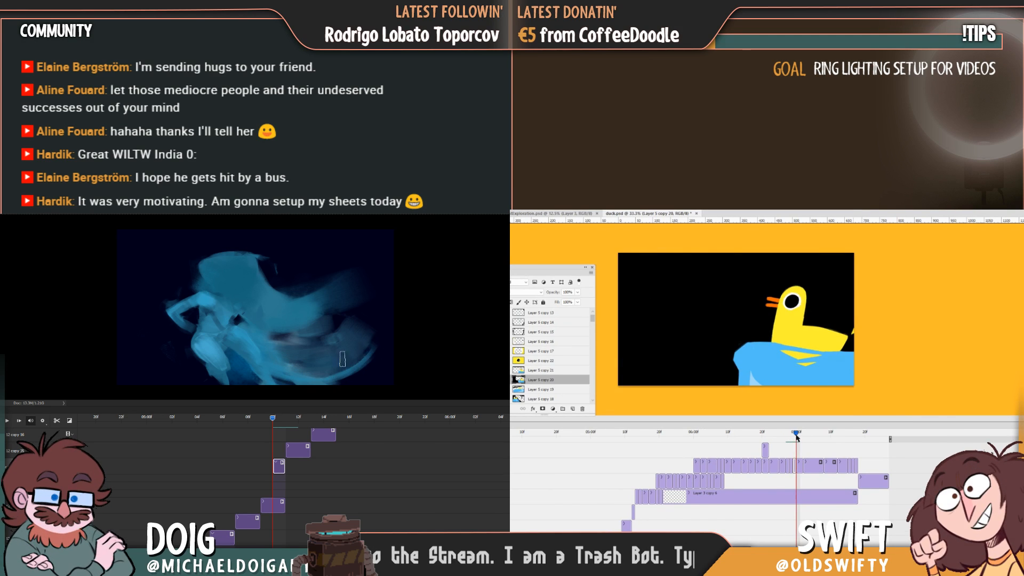
left_click(799, 466)
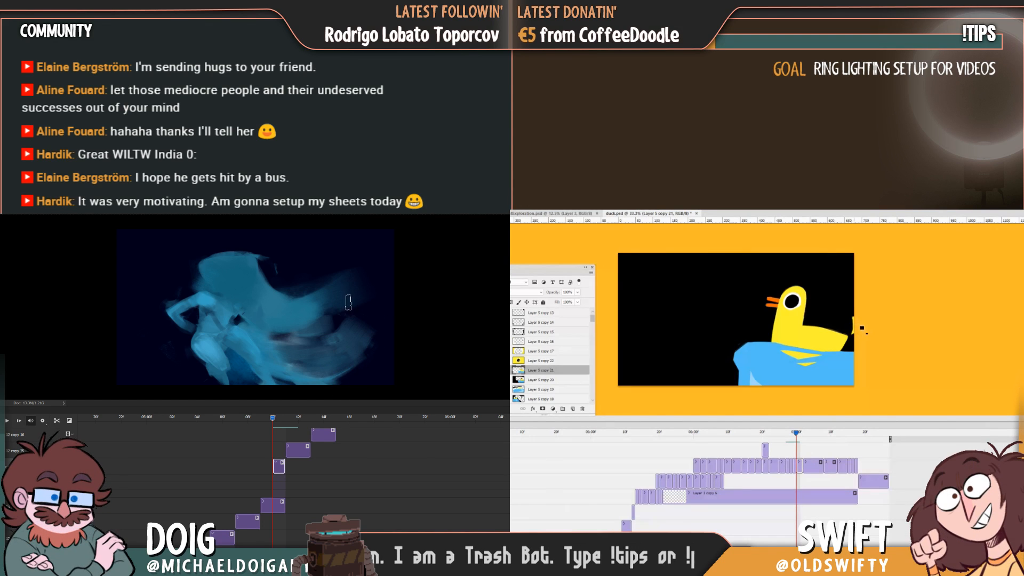
Split the eye close-up clip shortly after its start to make a separate transition frame, while scrubbing the blue figure's motion.
left_click_drag(797, 437, 814, 435)
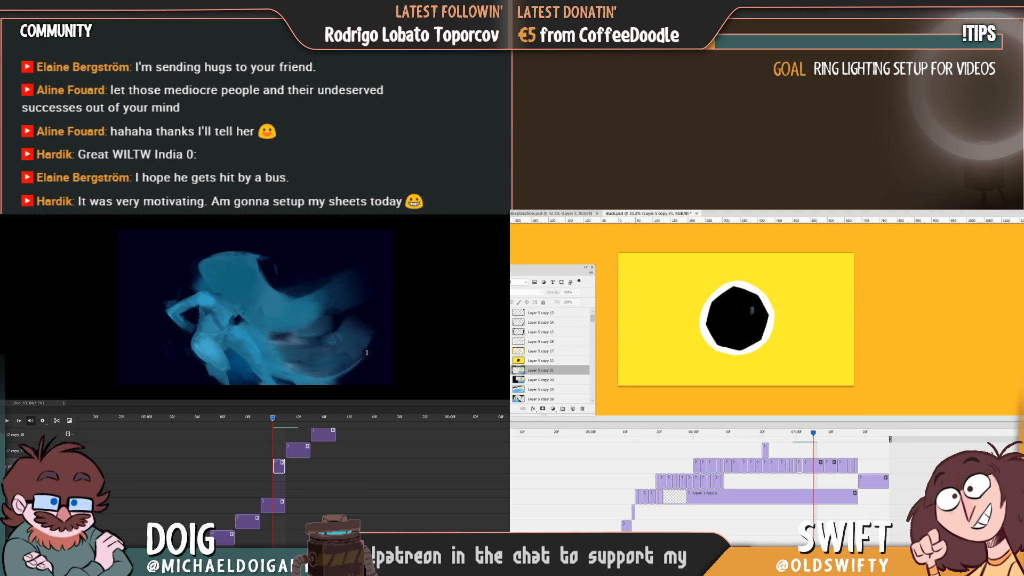
left_click(814, 468)
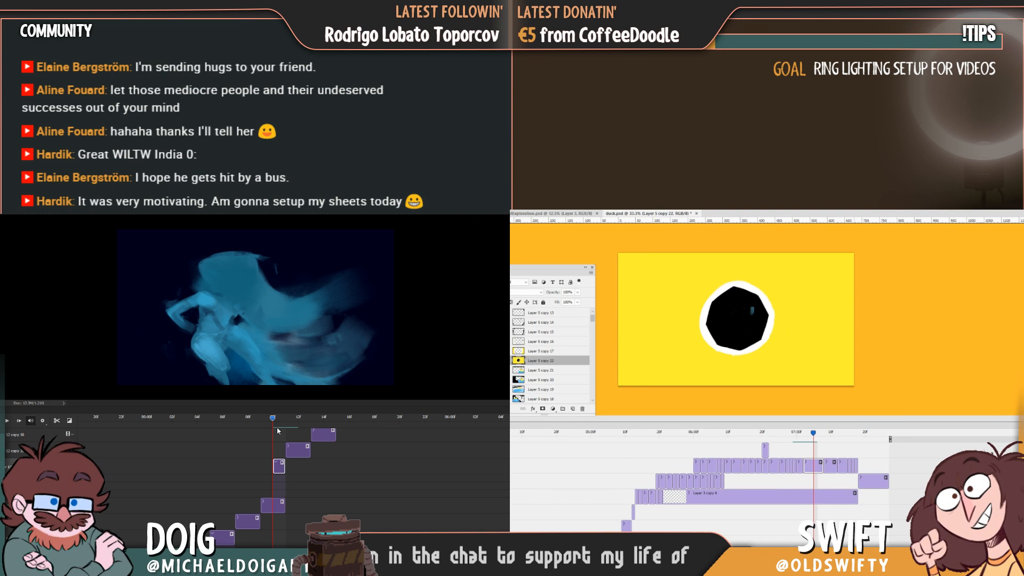
left_click_drag(267, 422, 237, 421)
mouse_move(813, 433)
left_mouse_down()
mouse_move(770, 442)
mouse_move(805, 443)
left_mouse_up()
left_click_drag(286, 420, 262, 421)
left_click(807, 467)
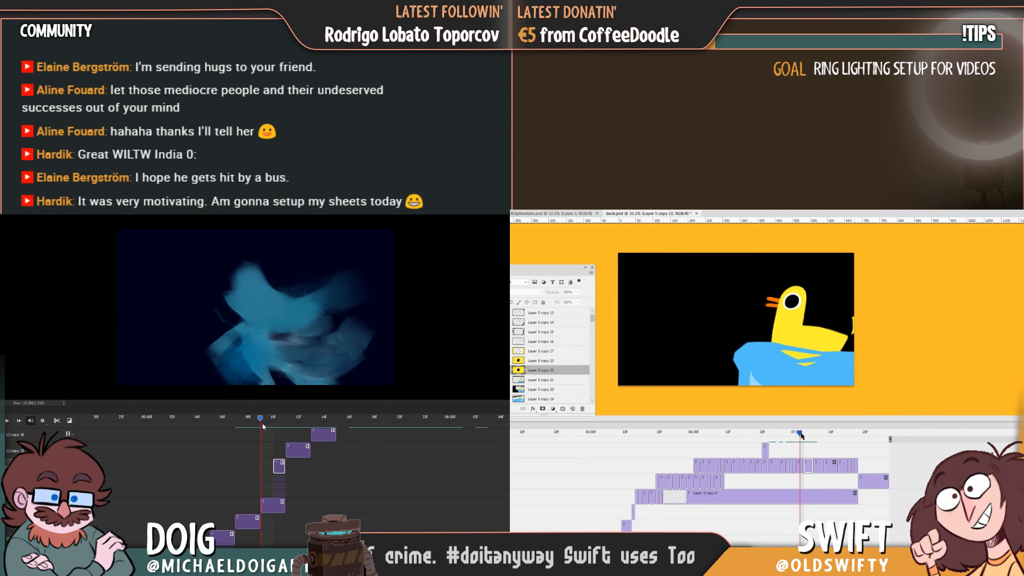
left_click_drag(800, 433, 805, 435)
Trim the blue smear clip to a one-frame duration and start a free transform on the first eye close-up frame.
mouse_move(269, 427)
left_mouse_down()
mouse_move(283, 429)
mouse_move(252, 427)
left_mouse_up()
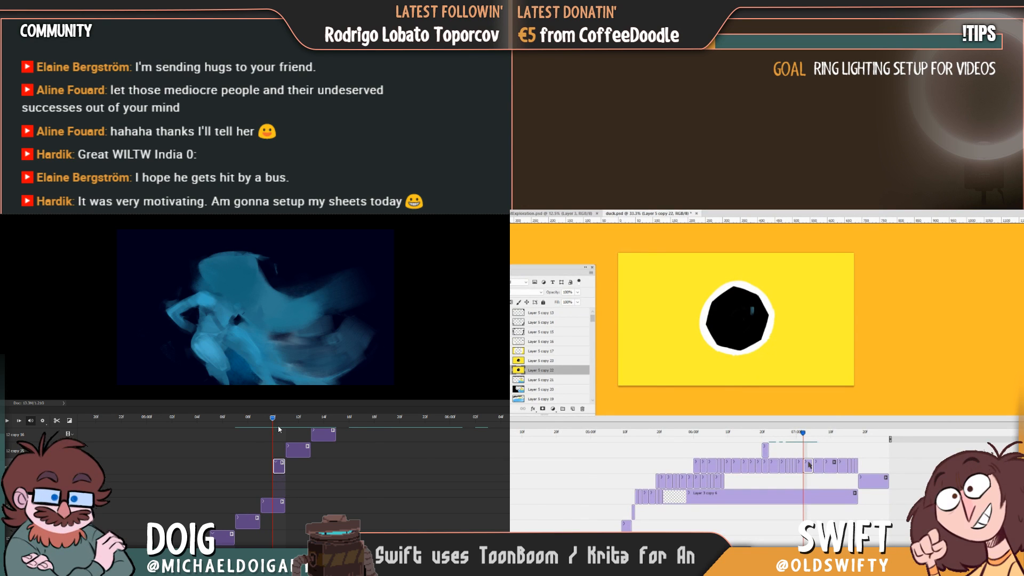
key("ctrl+t")
left_click_drag(284, 505, 272, 505)
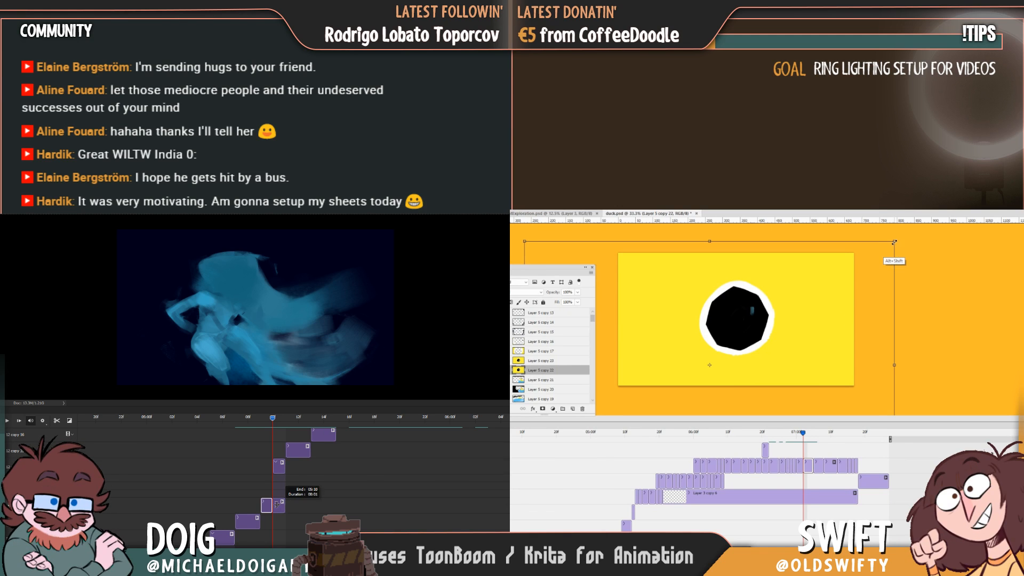
Scale the first eye close-up frame down in two passes, shift it towards the duck's position and replay the blue figure's motion.
left_click_drag(894, 242, 839, 293)
left_click_drag(809, 324, 821, 309)
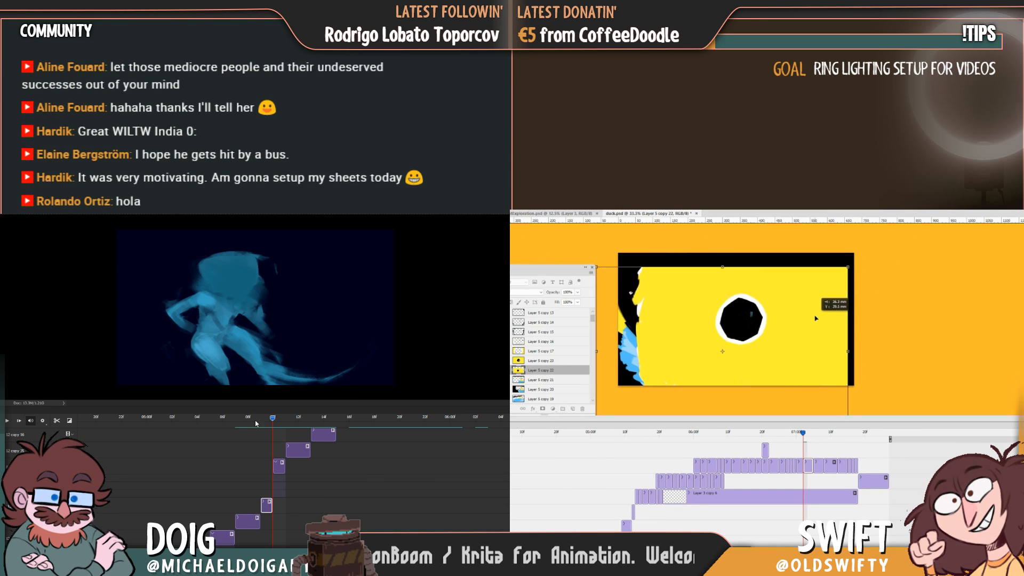
left_click(255, 419)
key("space")
left_click_drag(847, 268, 826, 283)
left_click_drag(800, 322, 819, 309)
left_click(251, 420)
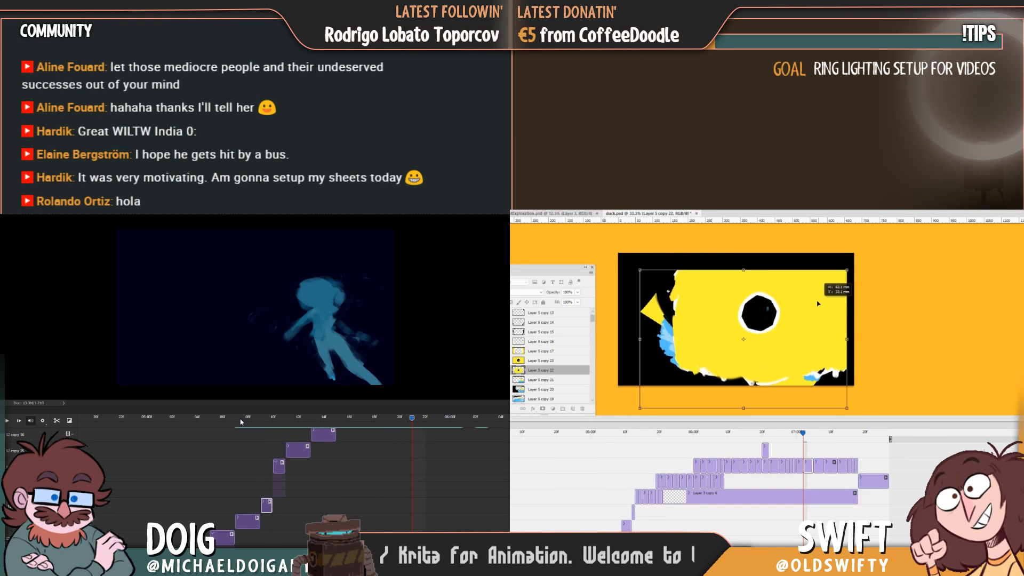
key("space")
key("Return")
Nudge the reduced eye frame left and scrub both animations to check their transitions.
left_click_drag(244, 418, 274, 420)
left_click_drag(801, 344, 791, 345)
left_click_drag(275, 423, 259, 420)
left_click_drag(791, 349, 793, 349)
left_click_drag(259, 421, 249, 421)
left_click_drag(803, 433, 792, 433)
left_click_drag(249, 422, 264, 422)
left_click_drag(792, 433, 803, 434)
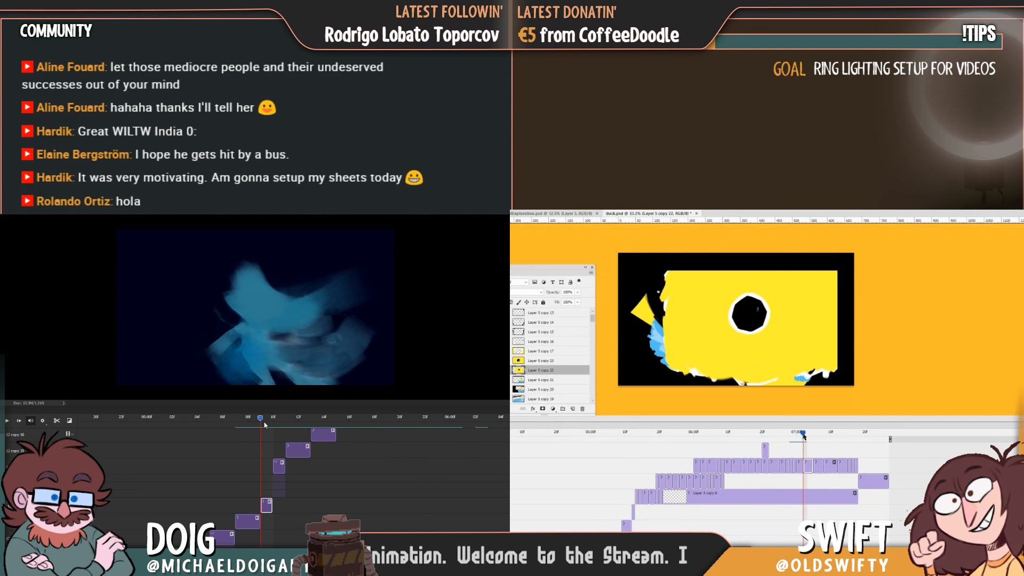
Nudge the reduced eye frame slightly upward after comparing it with the neighbouring frames.
left_click_drag(264, 423, 275, 425)
left_click_drag(802, 434, 810, 435)
left_click_drag(275, 424, 248, 424)
mouse_move(810, 435)
left_mouse_down()
mouse_move(789, 436)
mouse_move(803, 435)
left_mouse_up()
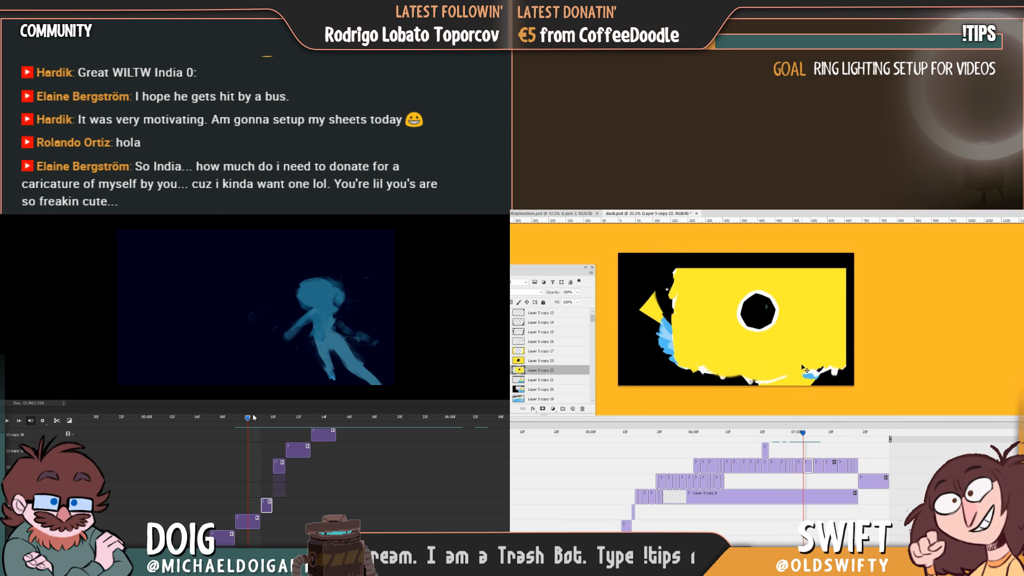
left_click_drag(802, 365, 798, 363)
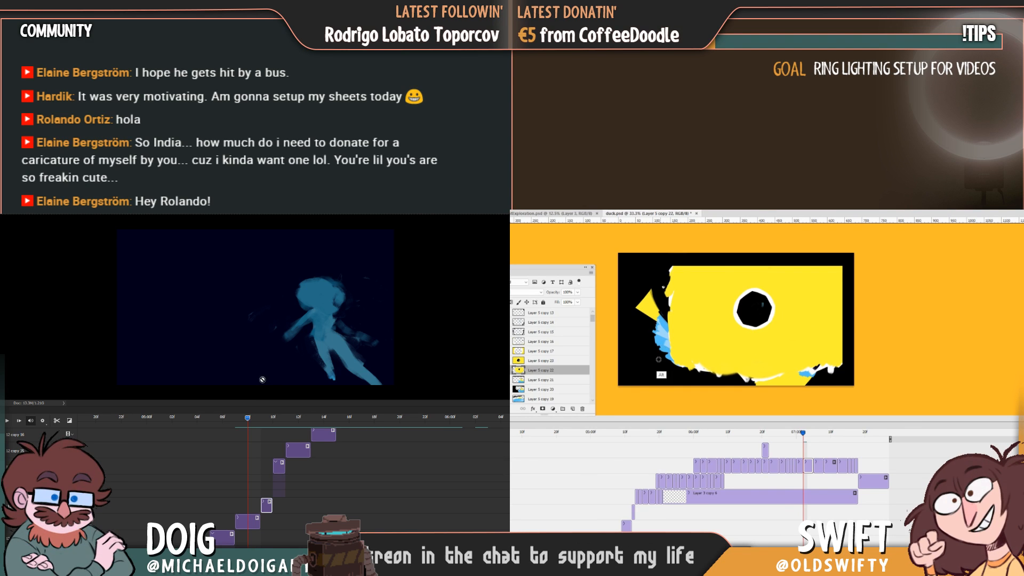
Adjust the follow-through duck's vertical position against the reduced eye frame while replaying the blue figure's smear transition.
mouse_move(803, 435)
left_mouse_down()
mouse_move(837, 434)
mouse_move(778, 440)
mouse_move(814, 437)
mouse_move(797, 437)
left_mouse_up()
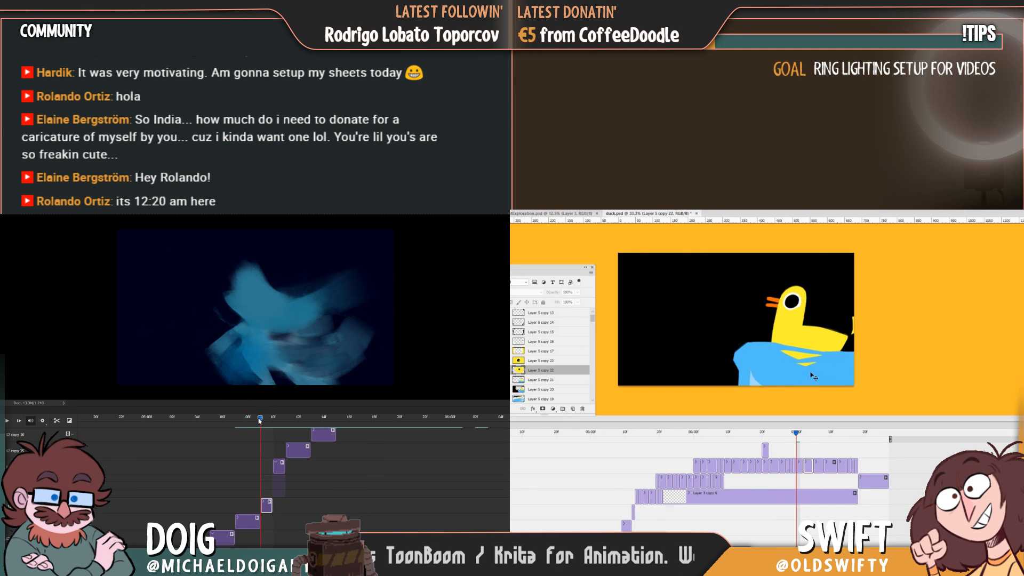
left_click(270, 418)
left_click(800, 467)
key("space")
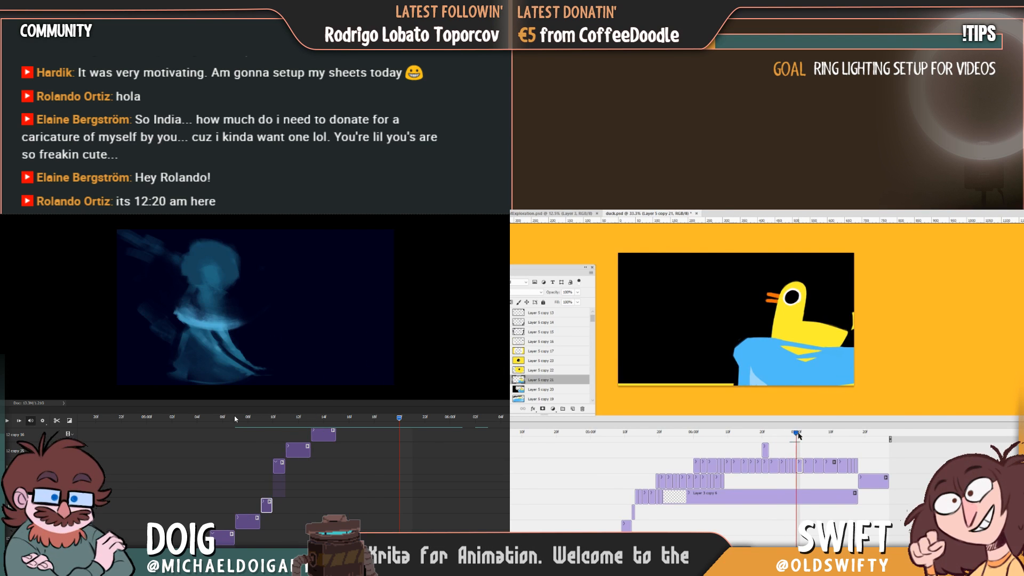
left_click(272, 418)
mouse_move(273, 418)
left_mouse_down()
mouse_move(251, 419)
mouse_move(262, 421)
left_mouse_up()
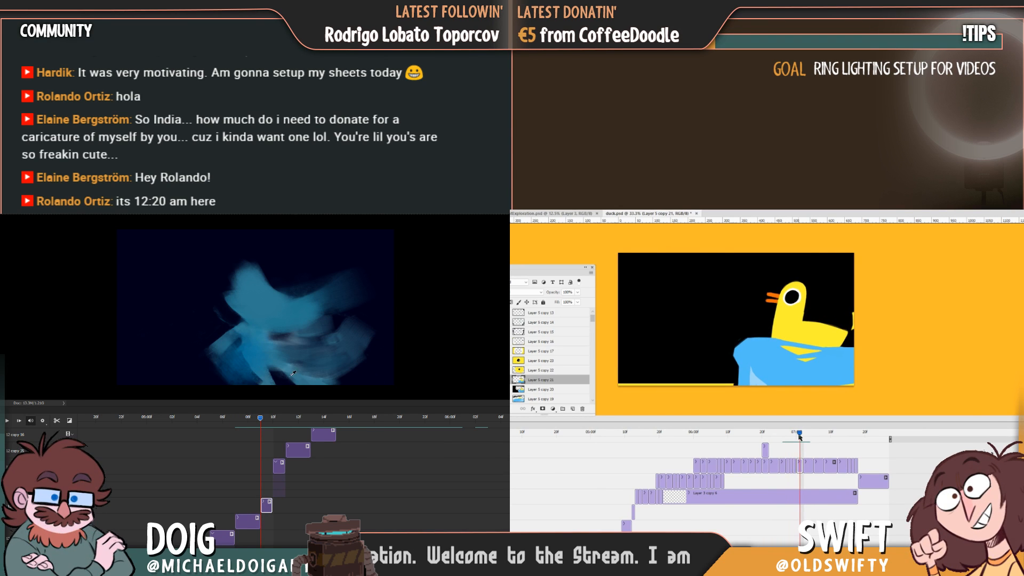
left_click_drag(802, 385, 803, 389)
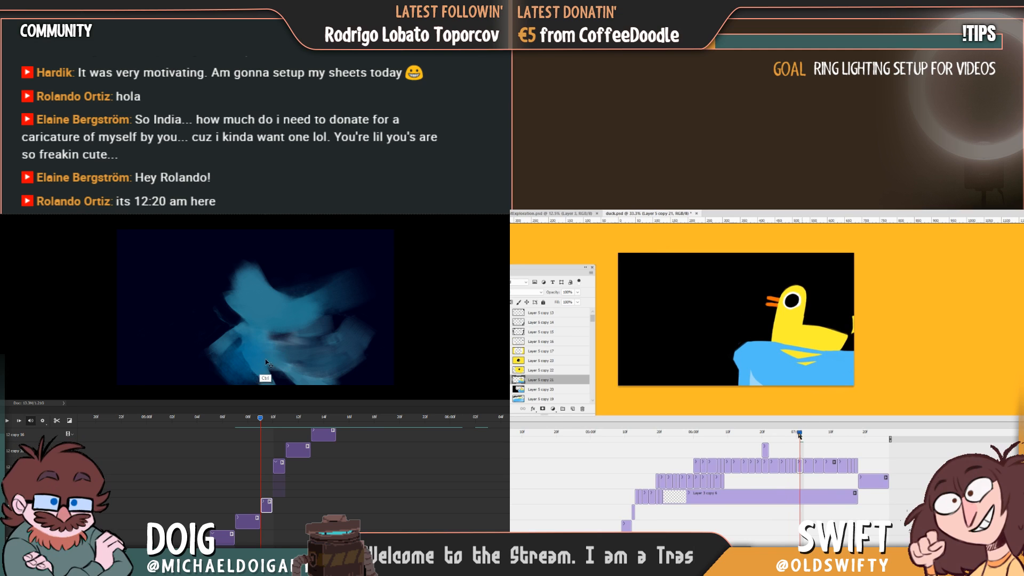
left_click_drag(799, 435, 803, 435)
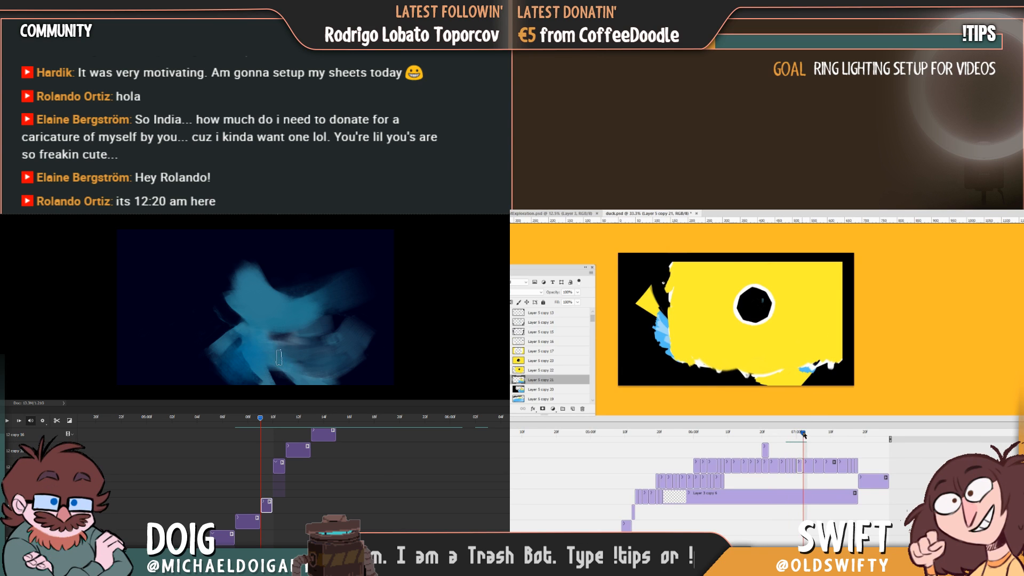
Shift the next eye close-up frame down and to the right, comparing its placement with the preceding duck frame.
left_click(808, 466)
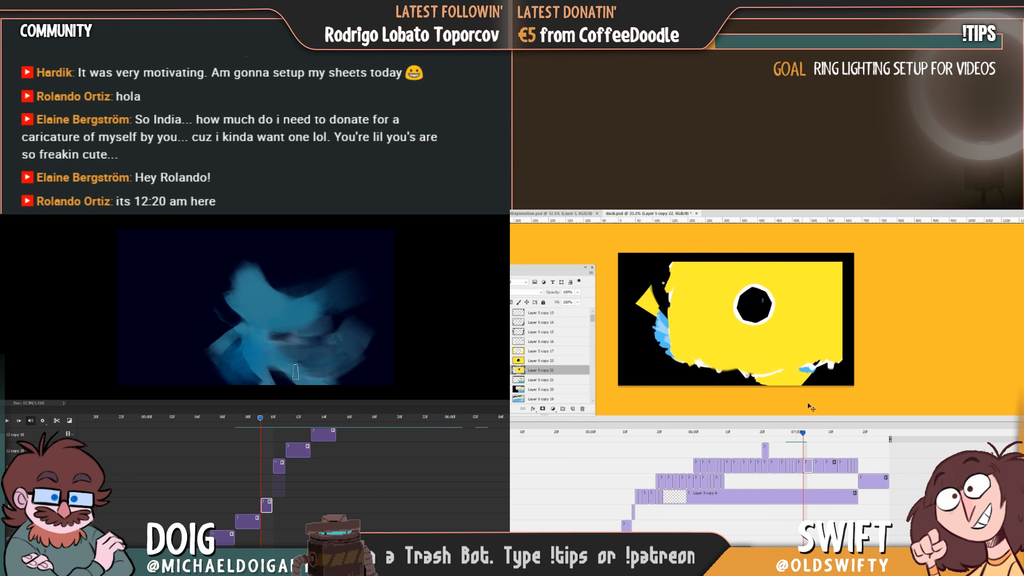
left_click_drag(804, 364, 804, 370)
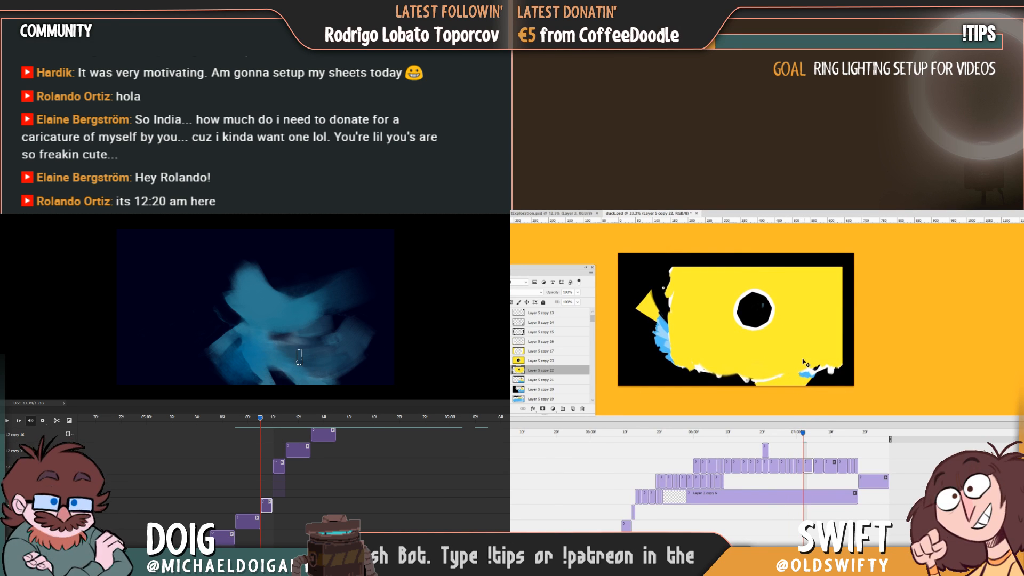
mouse_move(800, 428)
left_mouse_down()
mouse_move(792, 432)
mouse_move(815, 437)
mouse_move(783, 438)
mouse_move(803, 437)
left_mouse_up()
left_click_drag(805, 359, 815, 367)
left_click(794, 436)
mouse_move(793, 436)
left_mouse_down()
mouse_move(831, 436)
mouse_move(804, 442)
left_mouse_up()
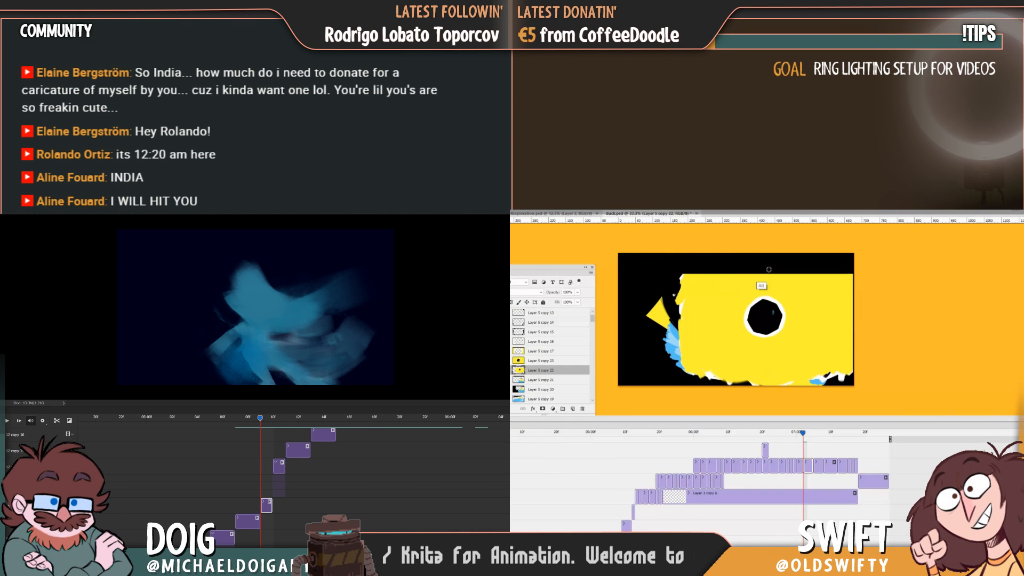
Paint black over the yellow area and blue remnants left of the eye to carve that side of the duck's head and neck.
left_click_drag(727, 288, 724, 300)
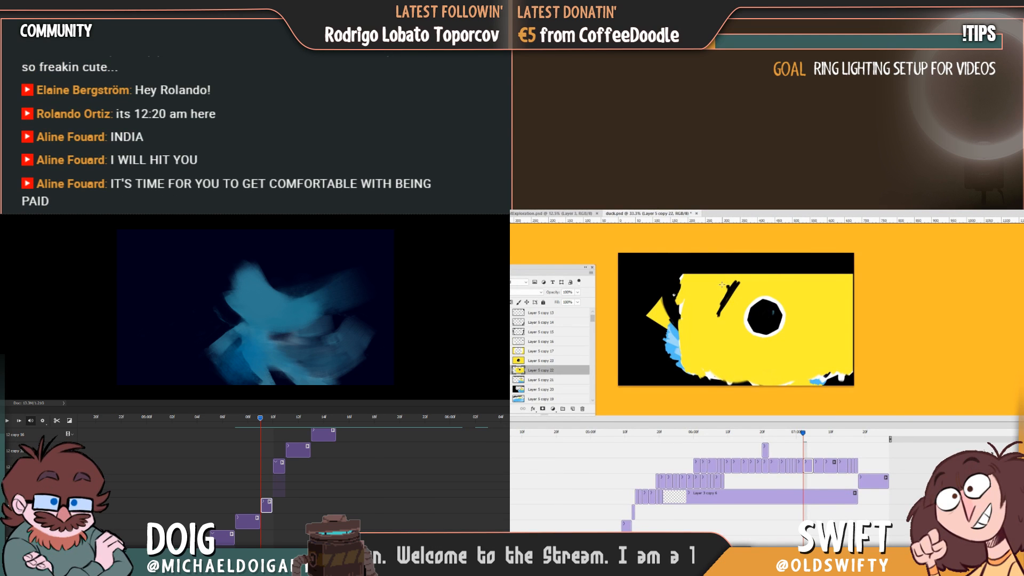
mouse_move(724, 274)
left_mouse_down()
mouse_move(701, 302)
mouse_move(734, 275)
mouse_move(723, 299)
mouse_move(753, 270)
mouse_move(683, 288)
mouse_move(654, 318)
mouse_move(667, 331)
mouse_move(720, 294)
mouse_move(712, 339)
mouse_move(720, 352)
mouse_move(725, 342)
mouse_move(729, 377)
left_mouse_up()
mouse_move(258, 419)
left_mouse_down()
mouse_move(283, 420)
mouse_move(259, 421)
left_mouse_up()
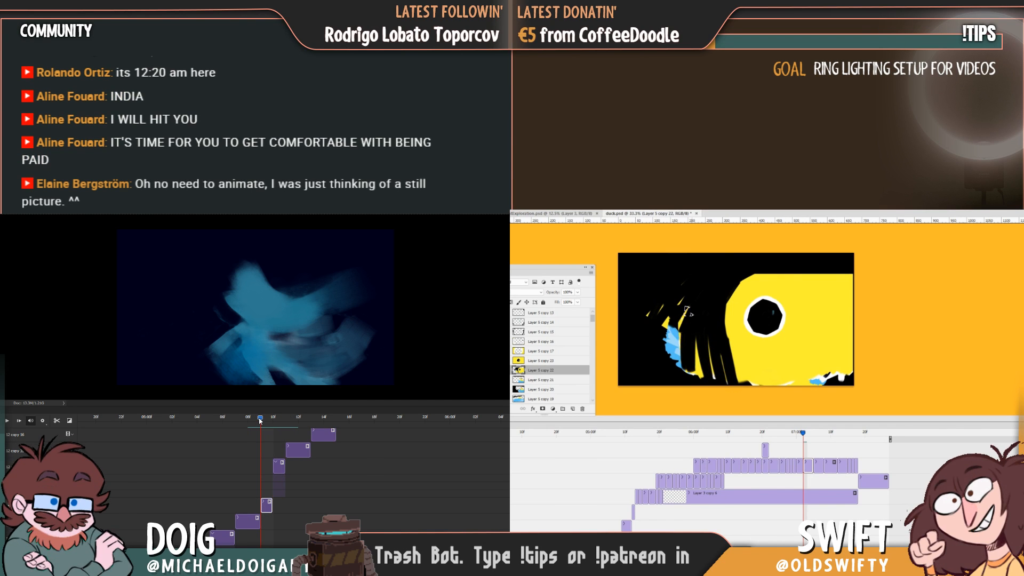
left_click_drag(687, 311, 654, 341)
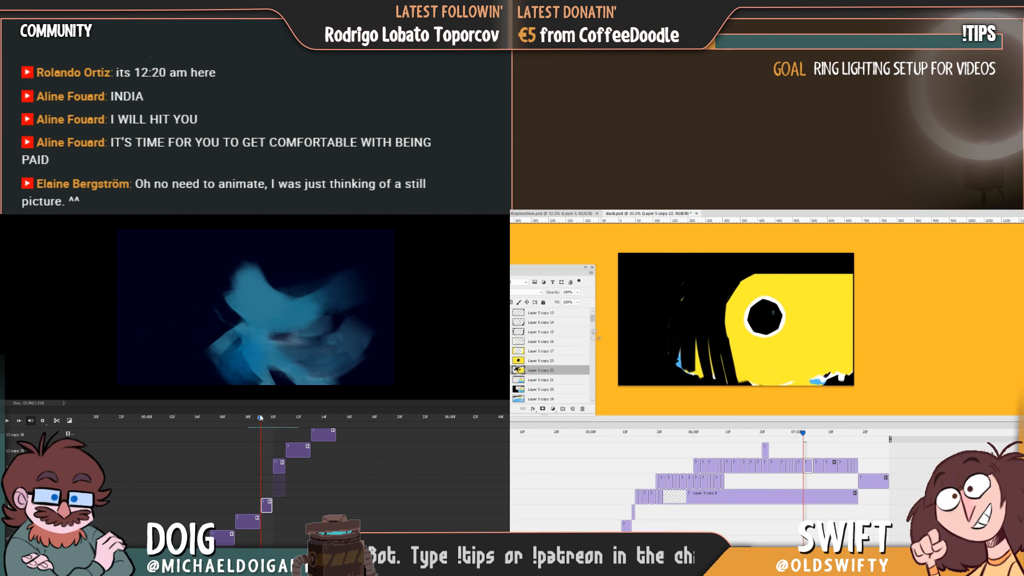
mouse_move(695, 320)
left_mouse_down()
mouse_move(711, 339)
mouse_move(699, 380)
left_mouse_up()
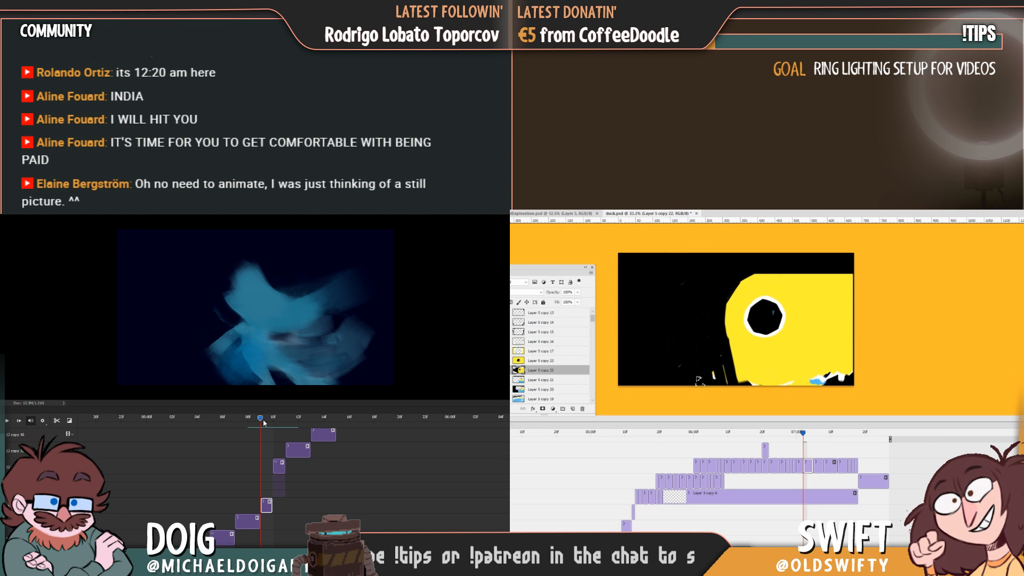
Paint black over the yellow area right of the eye, leaving a narrow upright head and neck with a rounded crown.
mouse_move(261, 420)
left_mouse_down()
mouse_move(282, 420)
mouse_move(248, 420)
mouse_move(261, 423)
left_mouse_up()
left_click_drag(822, 280, 798, 273)
mouse_move(261, 423)
left_mouse_down()
mouse_move(273, 421)
mouse_move(260, 425)
left_mouse_up()
mouse_move(796, 273)
left_mouse_down()
mouse_move(831, 295)
mouse_move(813, 304)
mouse_move(825, 381)
left_mouse_up()
mouse_move(818, 316)
left_mouse_down()
mouse_move(824, 295)
mouse_move(851, 292)
mouse_move(853, 323)
mouse_move(829, 359)
mouse_move(848, 371)
mouse_move(840, 382)
left_mouse_up()
mouse_move(262, 420)
left_mouse_down()
mouse_move(310, 425)
mouse_move(249, 422)
mouse_move(258, 421)
left_mouse_up()
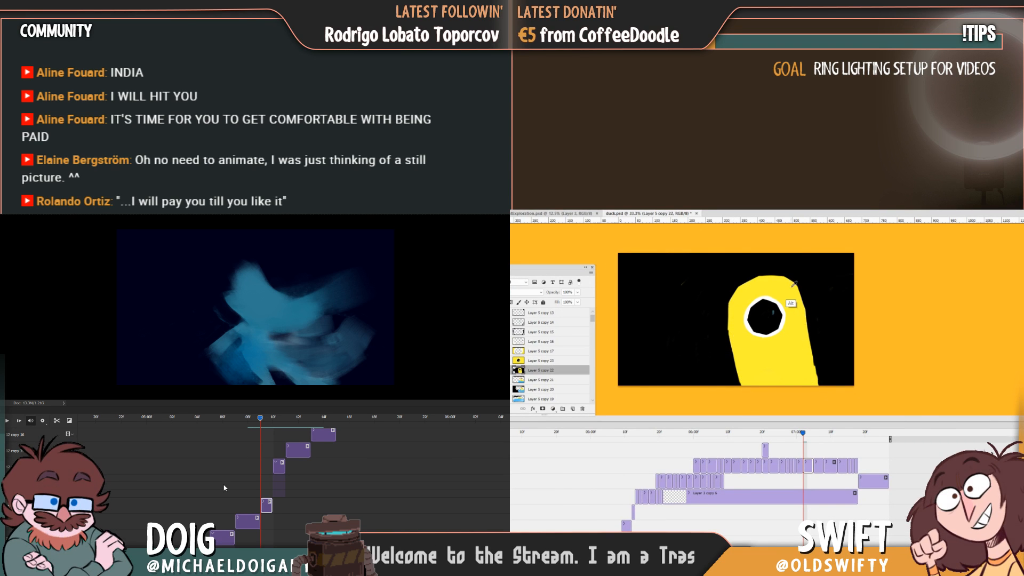
Refine the duck's neck sides and crown outline, checking against the previous frame while scrubbing through the blue figure's poses.
mouse_move(263, 421)
left_mouse_down()
mouse_move(320, 419)
mouse_move(272, 419)
left_mouse_up()
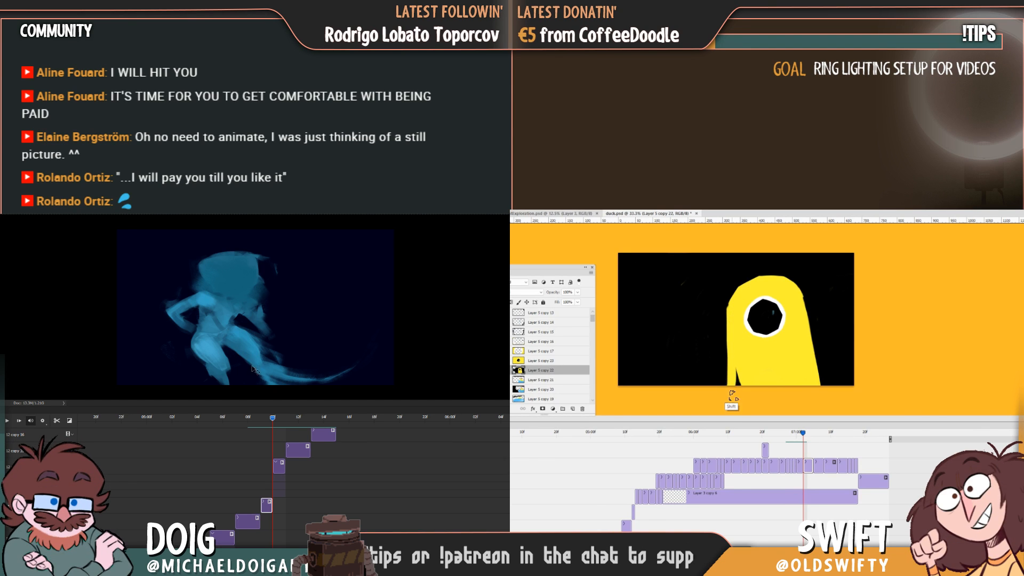
mouse_move(271, 422)
left_mouse_down()
mouse_move(314, 418)
mouse_move(250, 418)
mouse_move(272, 418)
left_mouse_up()
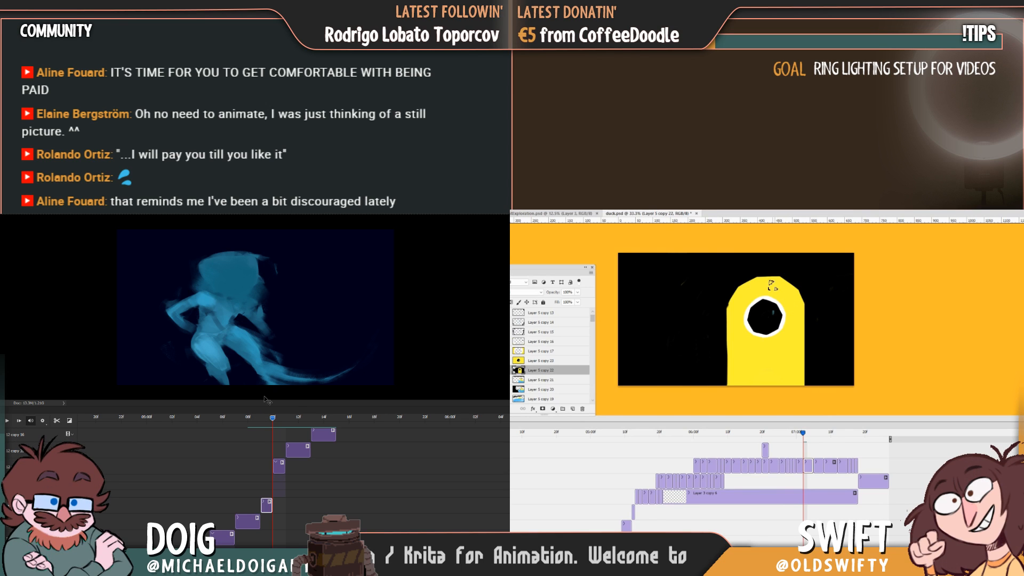
mouse_move(274, 418)
left_mouse_down()
mouse_move(320, 418)
mouse_move(251, 422)
mouse_move(269, 422)
left_mouse_up()
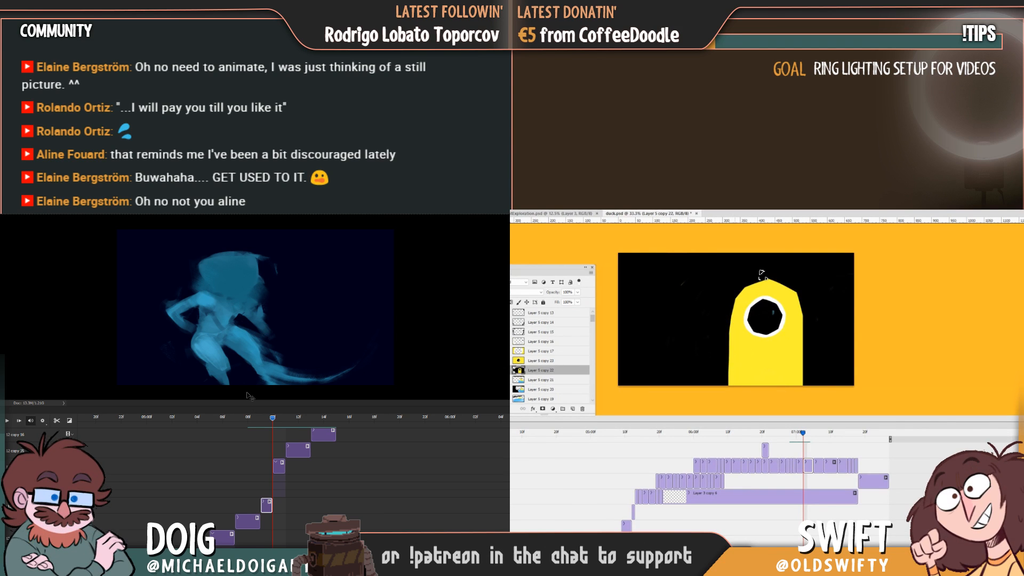
left_click_drag(275, 421, 297, 422)
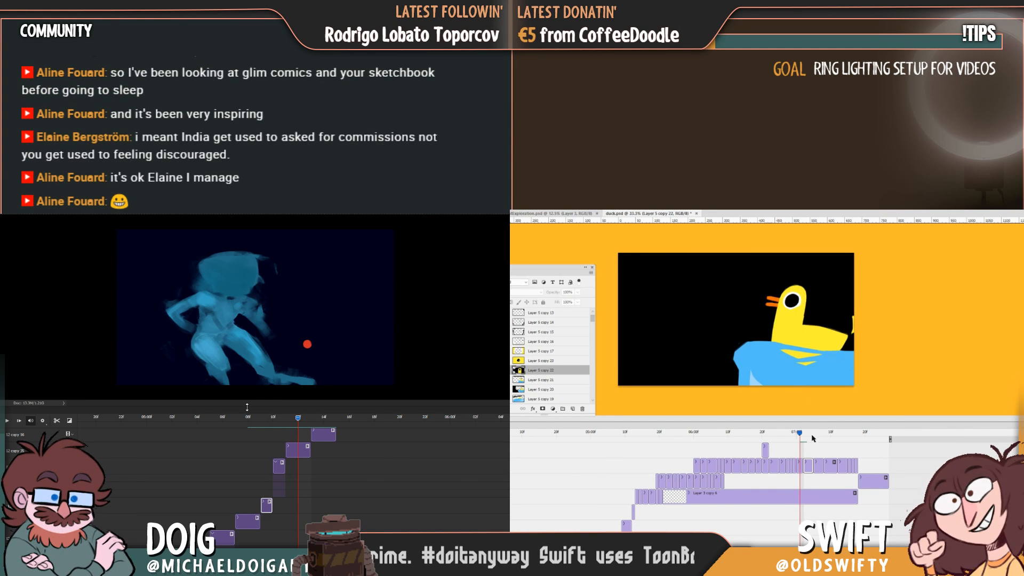
left_click(805, 432)
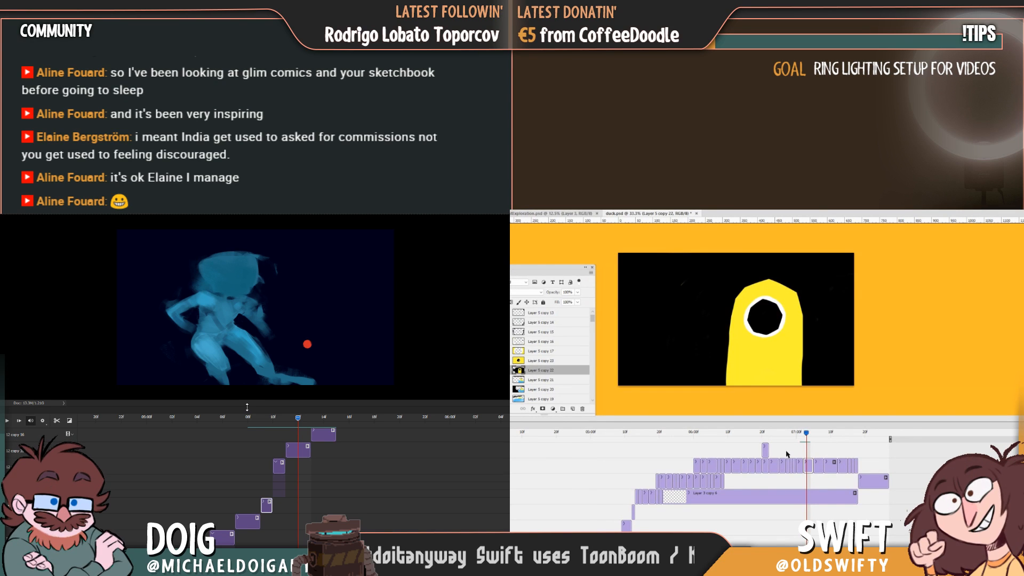
Paint a two-part orange beak beside the duck's eye and sharpen its edges while scrubbing the blue figure's smear transition.
mouse_move(298, 419)
left_mouse_down()
mouse_move(259, 418)
mouse_move(280, 420)
left_mouse_up()
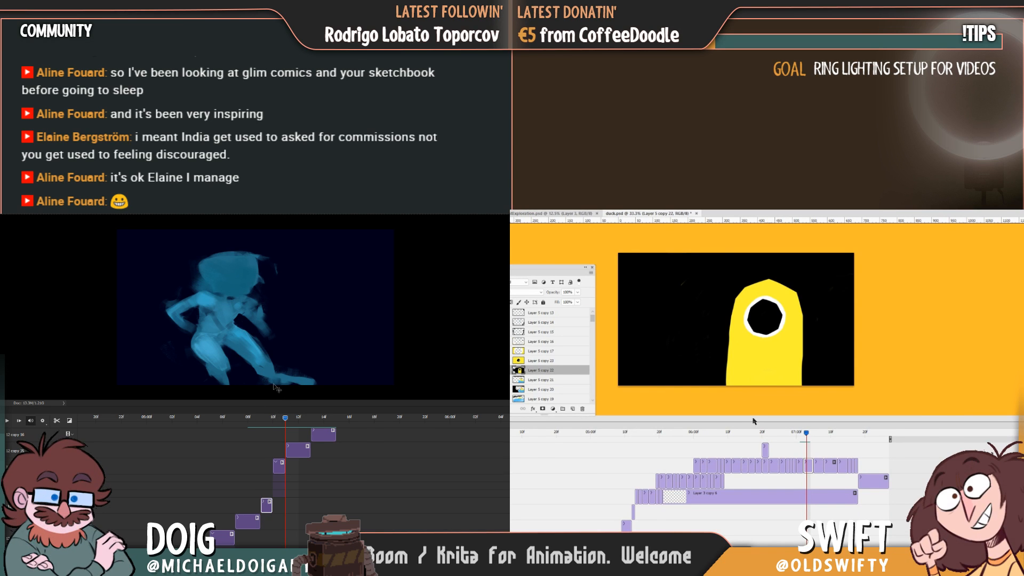
left_click_drag(285, 423, 275, 421)
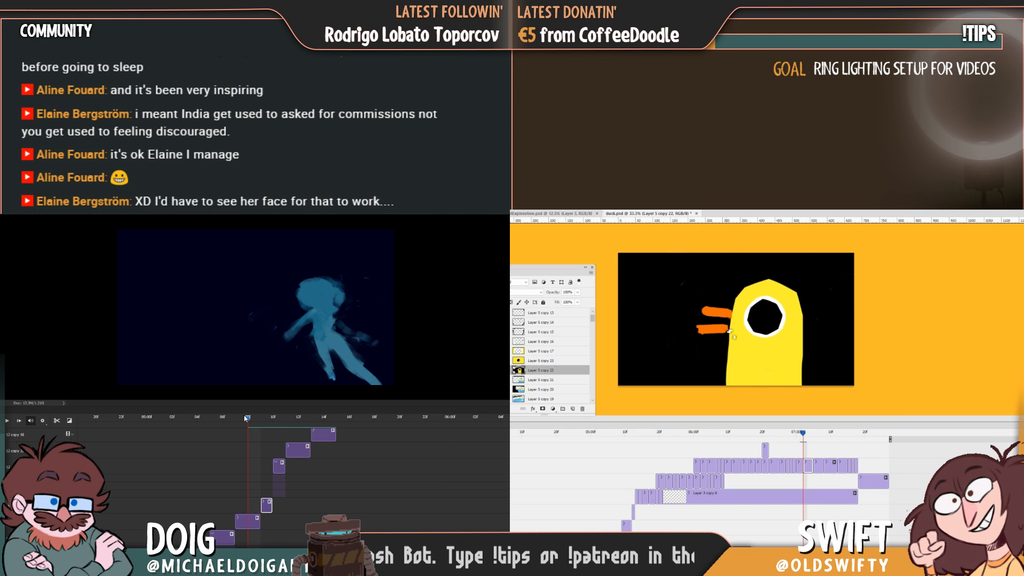
left_click_drag(235, 419, 341, 421)
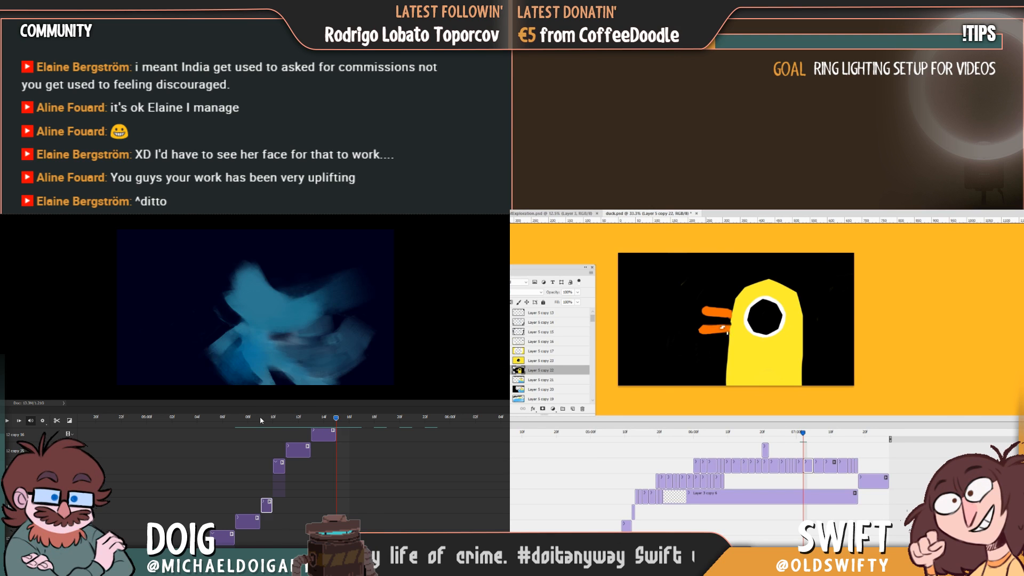
mouse_move(260, 415)
left_mouse_down()
mouse_move(336, 419)
mouse_move(218, 420)
mouse_move(315, 423)
mouse_move(252, 421)
left_mouse_up()
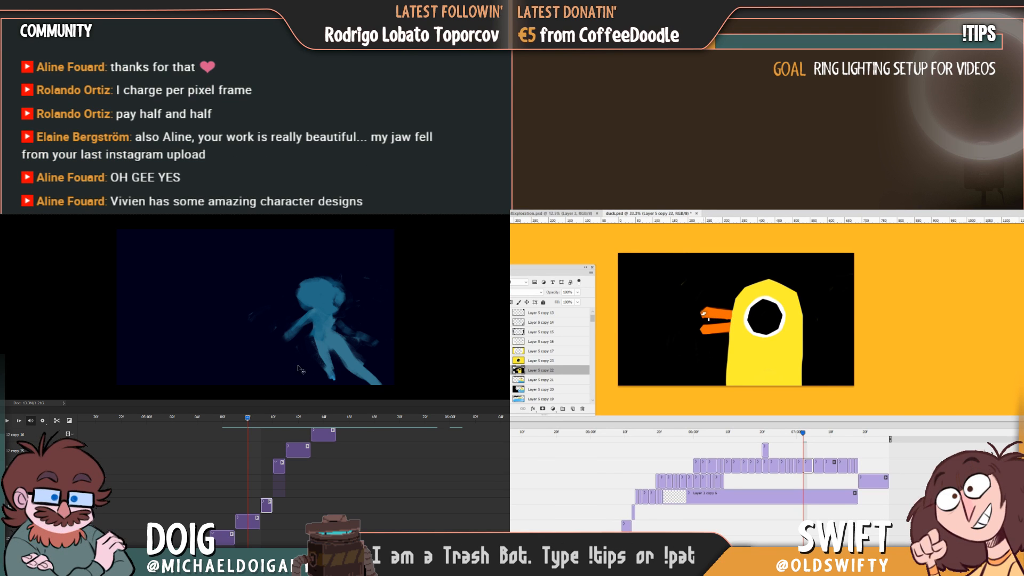
mouse_move(248, 417)
left_mouse_down()
mouse_move(232, 417)
mouse_move(297, 416)
mouse_move(247, 422)
mouse_move(257, 420)
left_mouse_up()
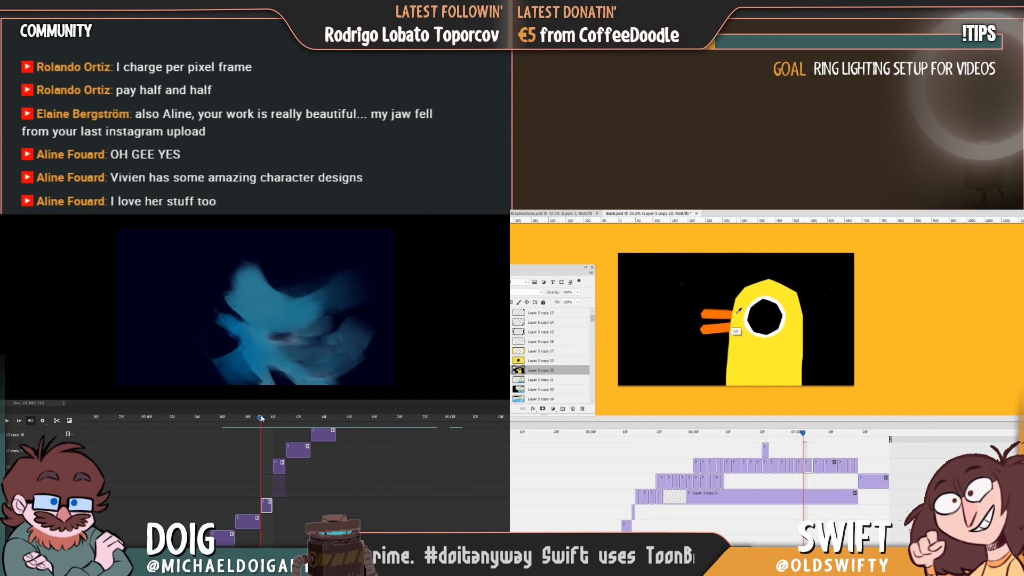
left_click_drag(261, 418, 272, 418)
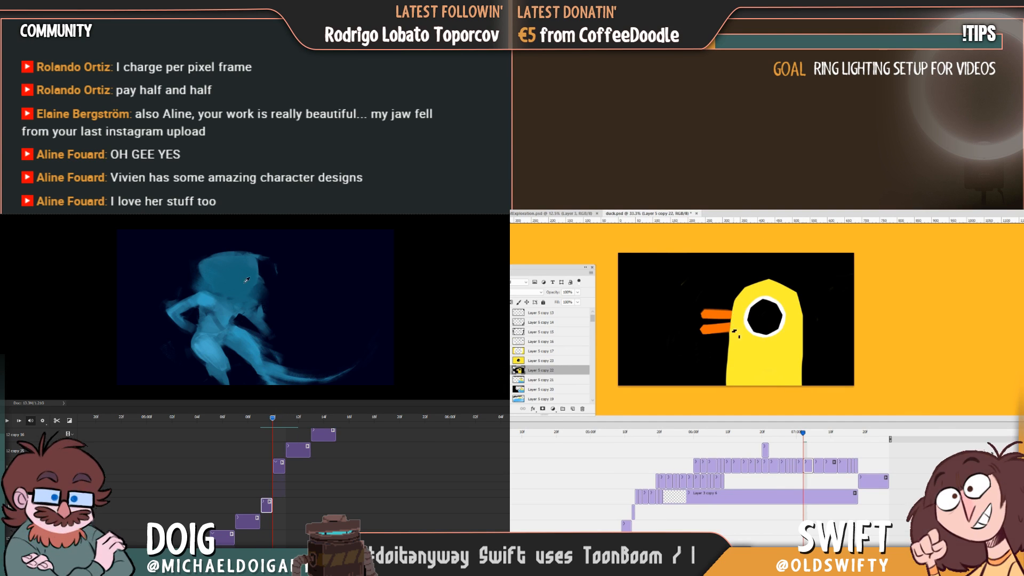
Brush over the upper part of the blue figure's smear frame to soften its shape, reducing the brush size between strokes.
left_click_drag(272, 421, 261, 423)
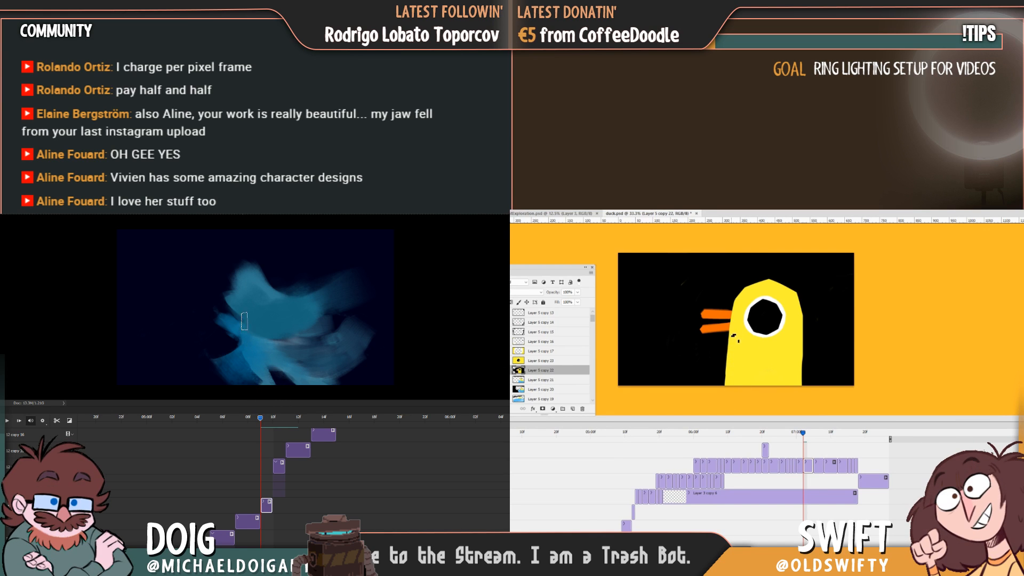
mouse_move(235, 299)
left_mouse_down()
mouse_move(234, 259)
mouse_move(243, 307)
mouse_move(257, 251)
mouse_move(259, 290)
left_mouse_up()
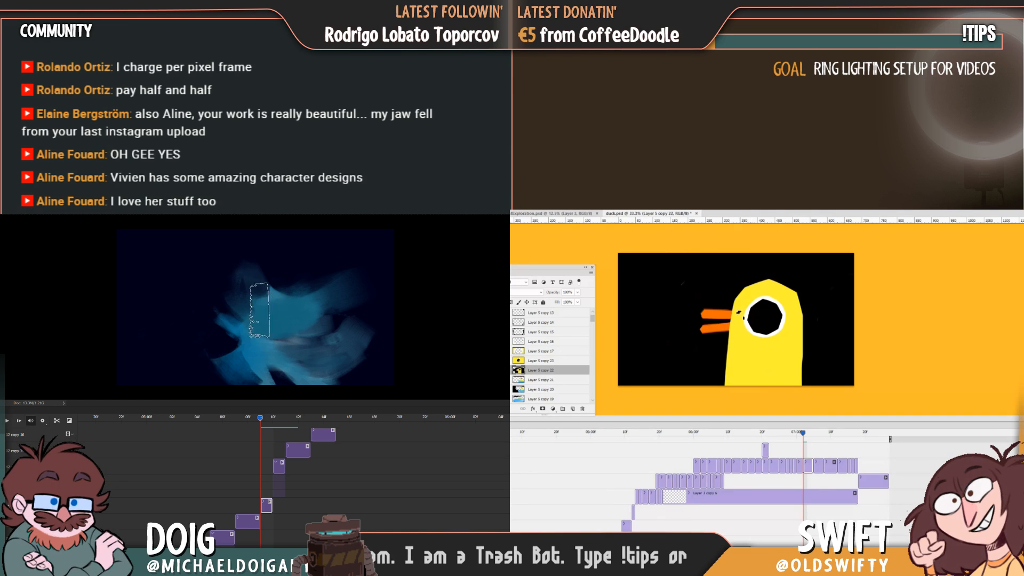
key("[")
key("[")
key("[")
mouse_move(262, 304)
left_mouse_down()
mouse_move(253, 292)
mouse_move(275, 306)
left_mouse_up()
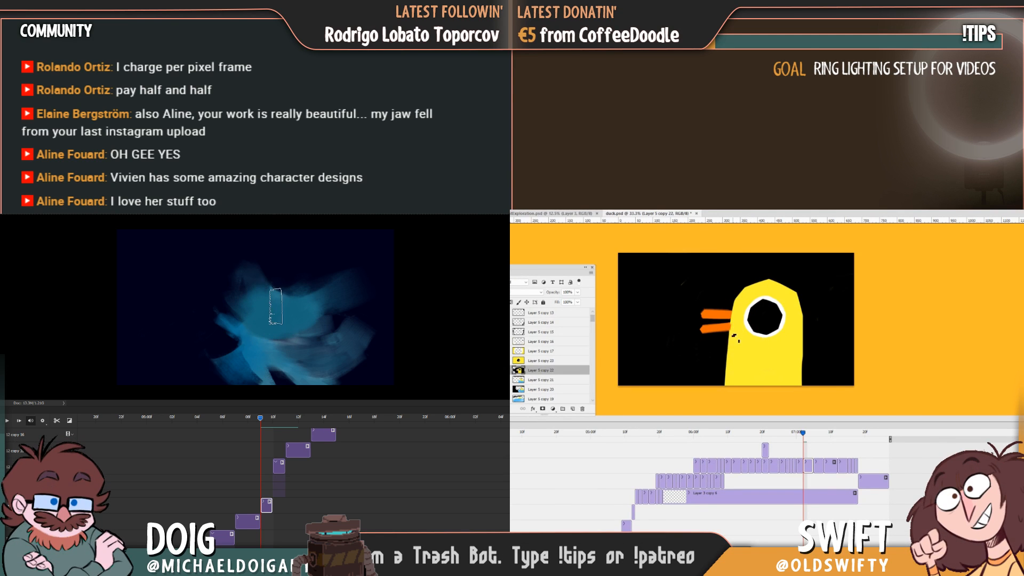
Scrub both animations to check the reshaped duck frame and the softened smear in motion, and save duck.psd.
left_click_drag(803, 434, 795, 438)
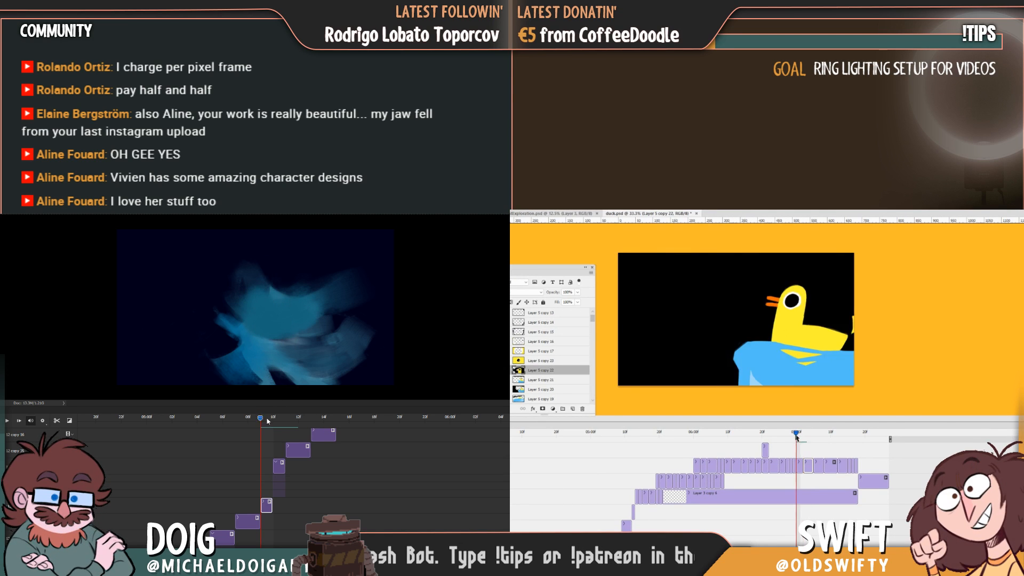
left_click_drag(268, 421, 275, 421)
left_click_drag(796, 438, 807, 438)
left_click_drag(274, 421, 284, 421)
left_click_drag(807, 438, 818, 438)
left_click_drag(284, 421, 256, 423)
left_click_drag(818, 438, 770, 442)
left_click_drag(256, 424, 244, 428)
left_click_drag(771, 442, 763, 446)
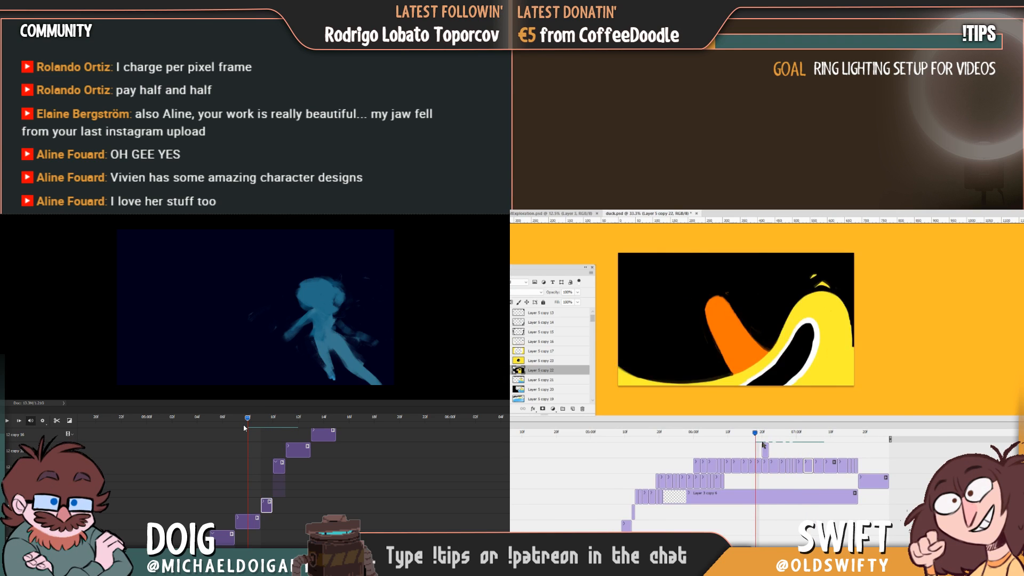
left_click_drag(244, 428, 261, 424)
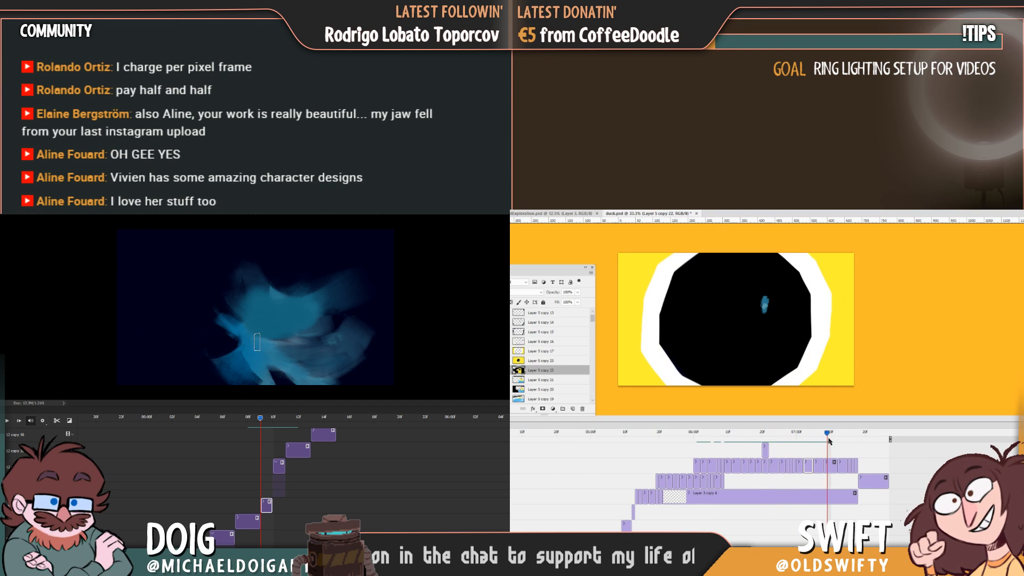
key("ctrl+s")
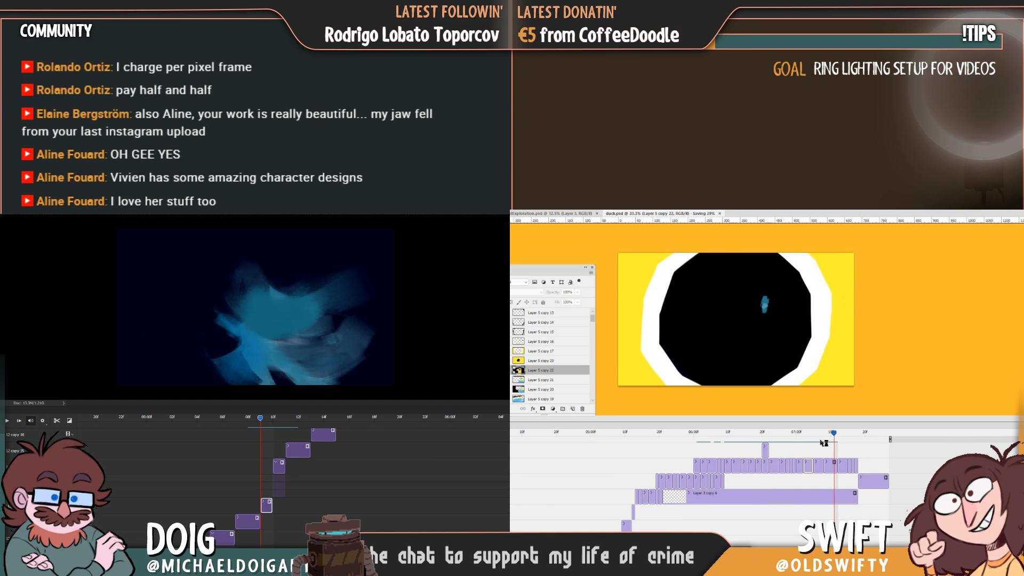
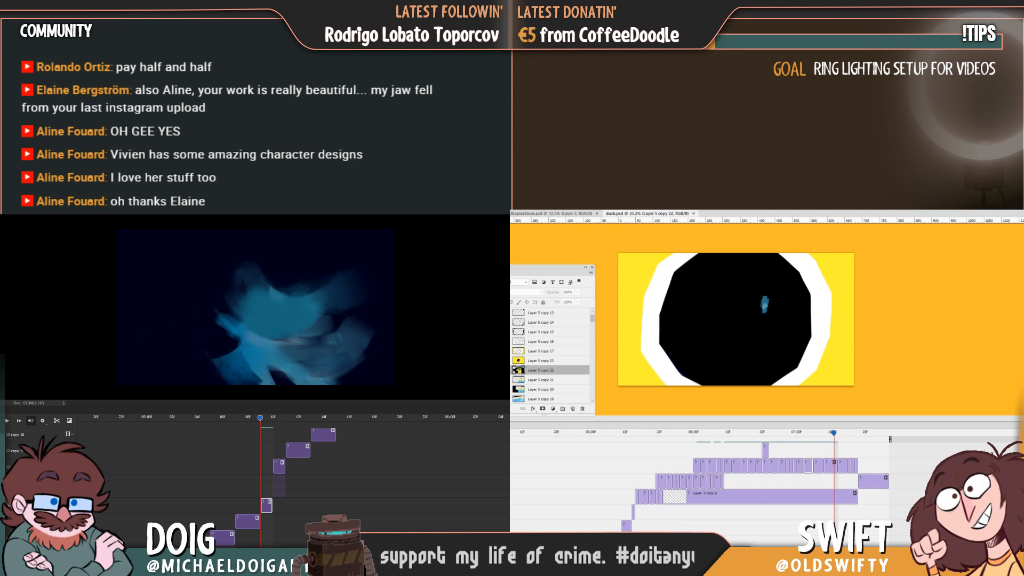
Switch to the Instagram feed in the browser to view the pencil sketch post, and return to the blue figure's smear frame.
key("super+d")
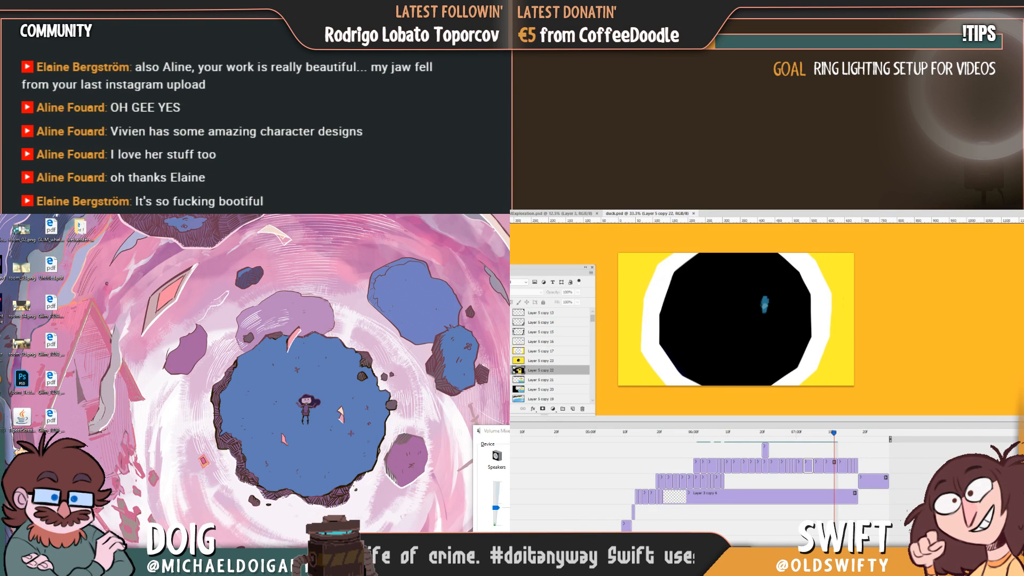
left_click_drag(512, 306, 685, 212)
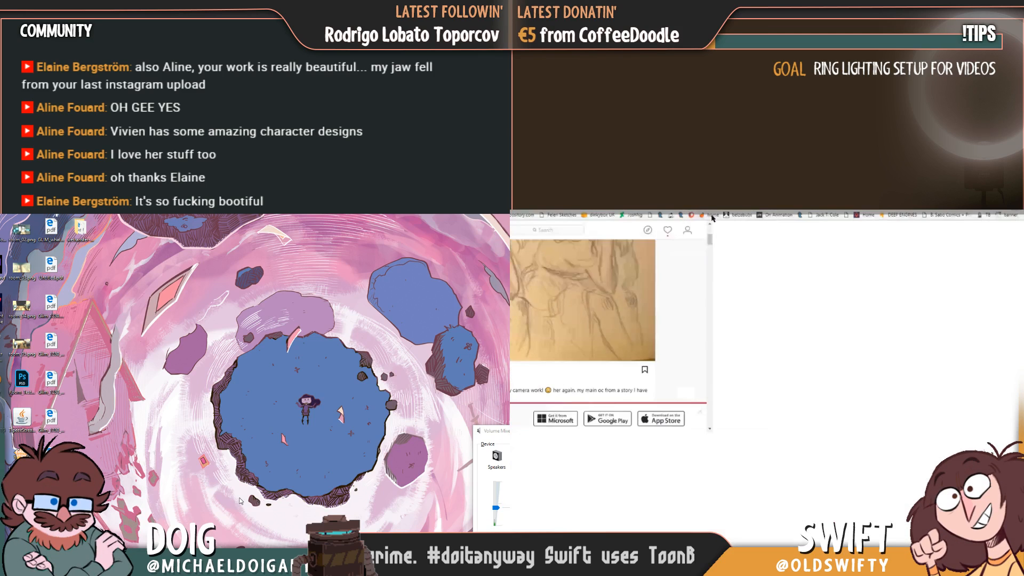
scroll(701, 327, "up", 3)
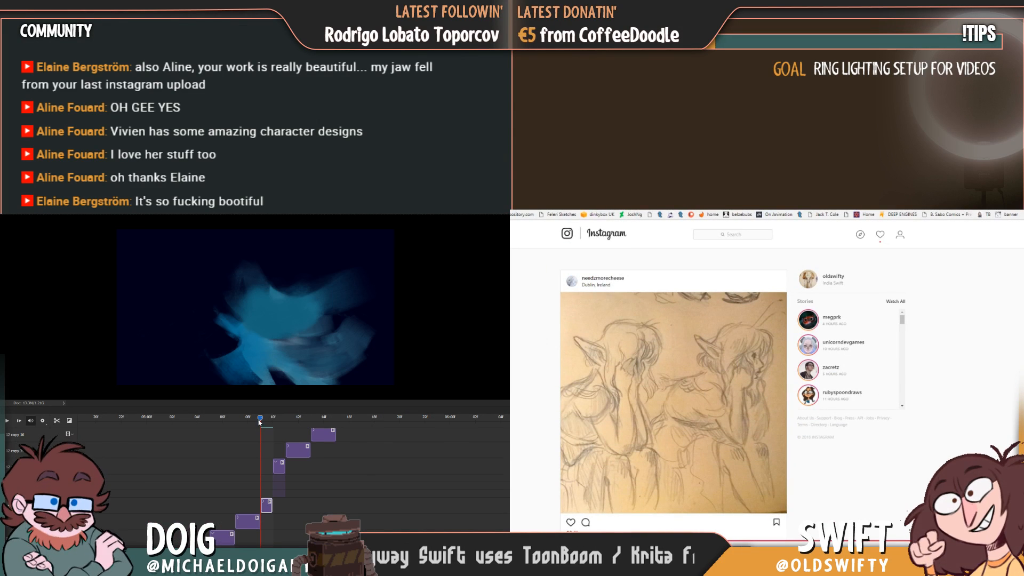
mouse_move(259, 423)
left_mouse_down()
mouse_move(249, 421)
mouse_move(261, 420)
left_mouse_up()
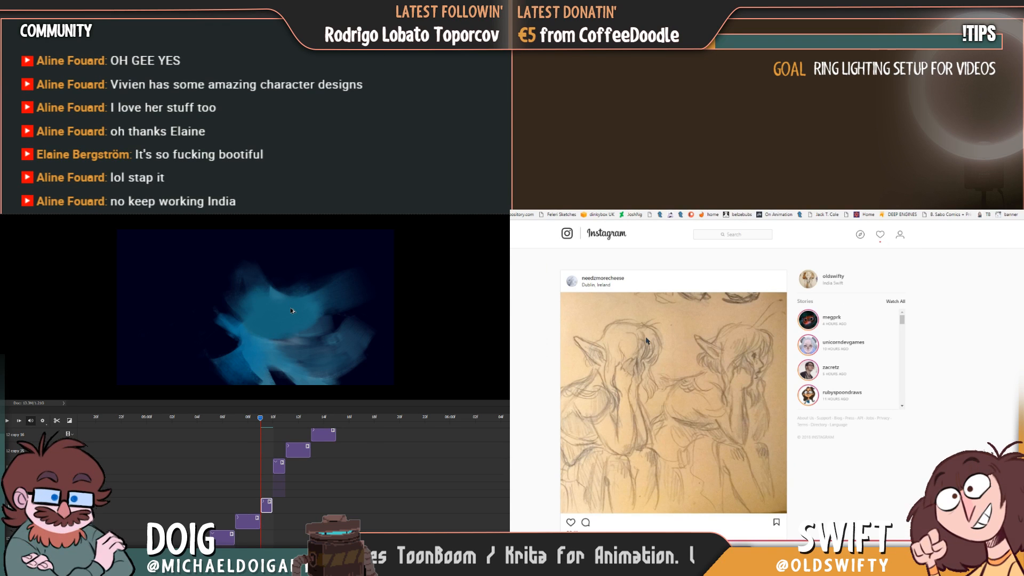
Paint a curved dark hollow into the top of the blue figure's smear shape and move the smear slightly down.
mouse_move(275, 290)
left_mouse_down()
mouse_move(261, 281)
mouse_move(242, 310)
mouse_move(242, 269)
mouse_move(229, 301)
mouse_move(298, 312)
mouse_move(240, 306)
mouse_move(310, 323)
left_mouse_up()
mouse_move(247, 320)
left_mouse_down()
mouse_move(280, 336)
mouse_move(242, 328)
mouse_move(230, 339)
left_mouse_up()
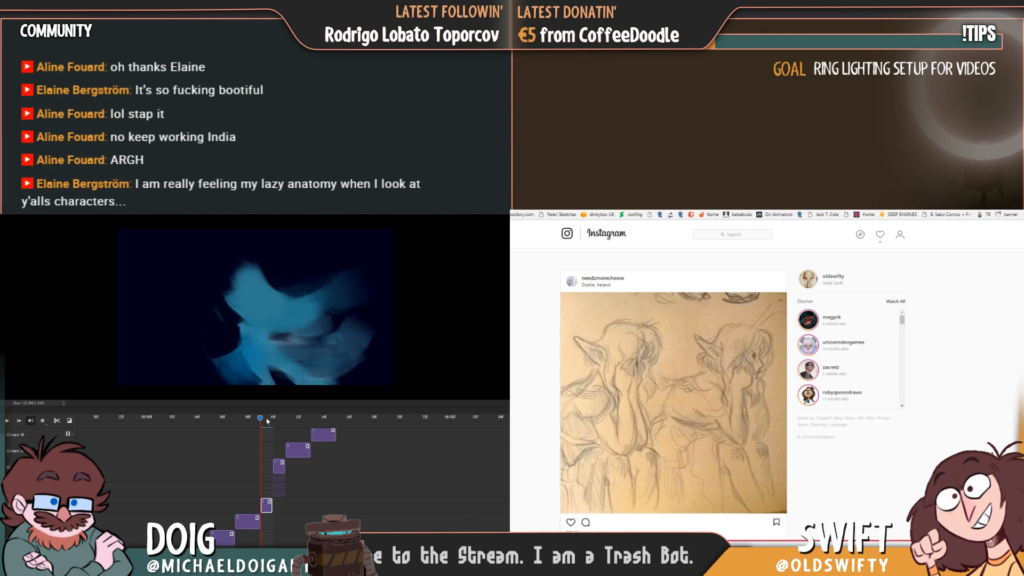
mouse_move(267, 420)
left_mouse_down()
mouse_move(278, 420)
mouse_move(236, 422)
mouse_move(260, 427)
left_mouse_up()
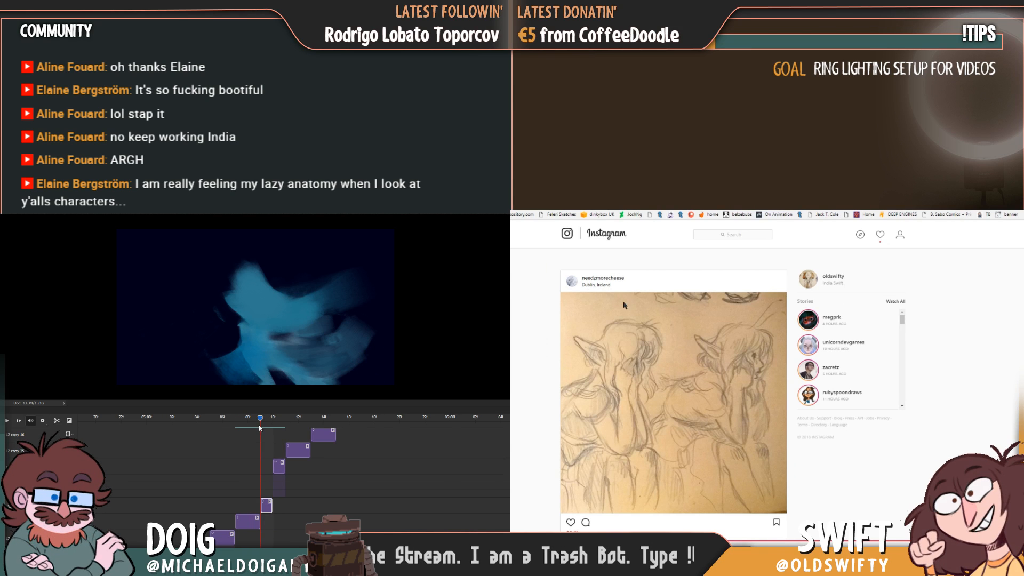
scroll(714, 283, "down", 1)
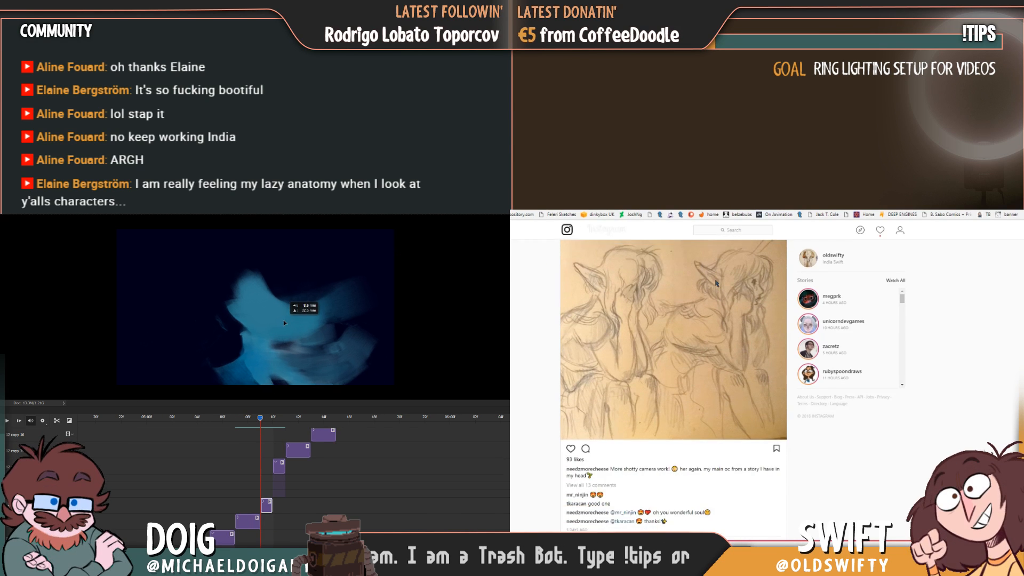
left_click_drag(282, 325, 281, 324)
scroll(681, 395, "up", 1)
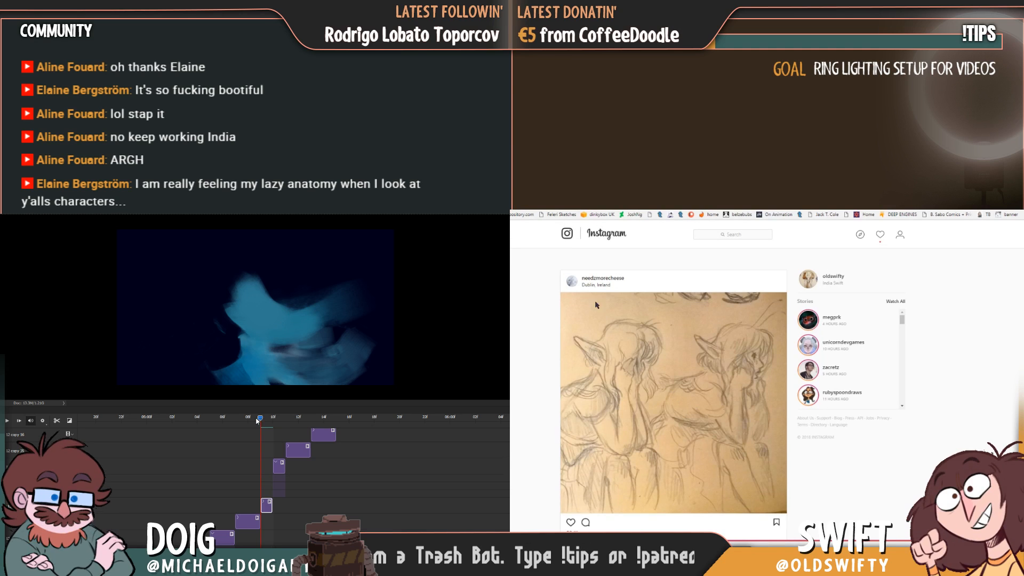
Play back the blue figure's animation around the smear frame and browse the sketch artist's Instagram gallery.
mouse_move(260, 421)
left_mouse_down()
mouse_move(283, 420)
mouse_move(249, 420)
left_mouse_up()
left_click(585, 279)
scroll(581, 297, "down", 3)
scroll(624, 333, "down", 2)
key("space")
View the sepia forest painting in the Instagram gallery and replay the blue figure's animation, stopping on the smear frame.
key("space")
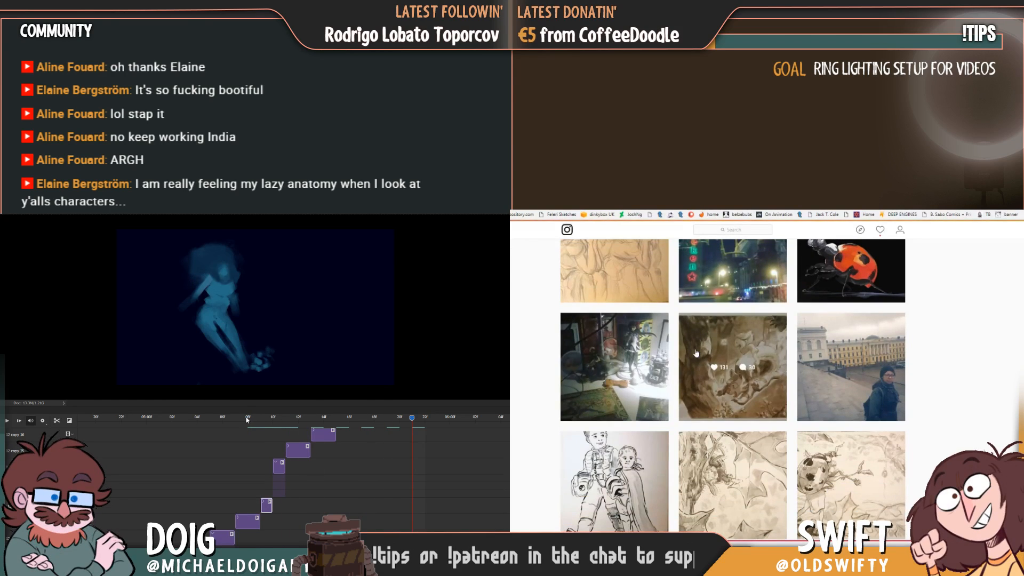
left_click(705, 343)
left_click(237, 419)
key("space")
key("space")
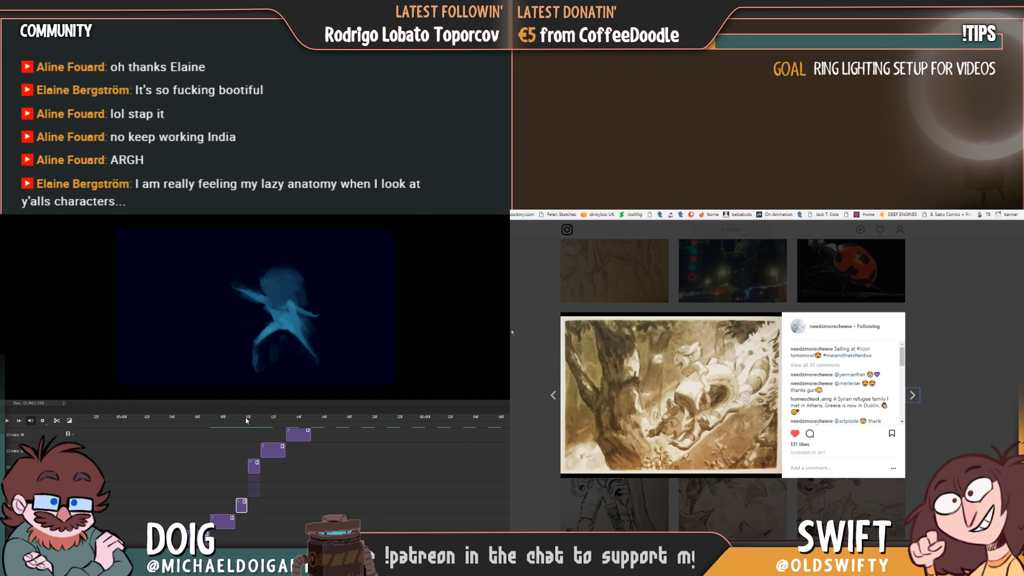
left_click_drag(244, 419, 239, 419)
left_click(512, 332)
scroll(605, 346, "down", 3)
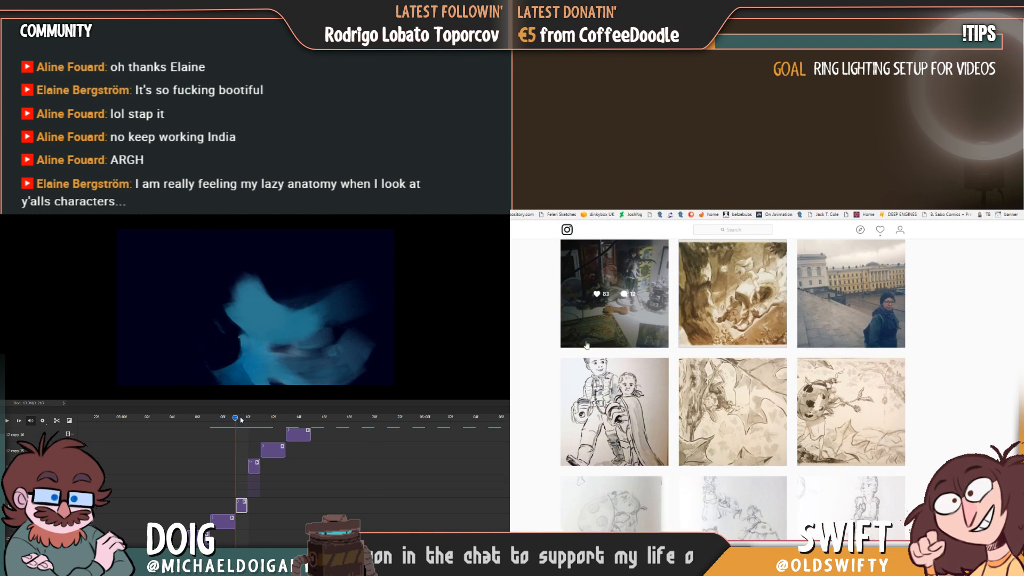
Shift the blue smear slightly left and compare it with the previous pose, while viewing the leaf painting in the gallery.
left_click(704, 329)
left_click_drag(244, 419, 237, 421)
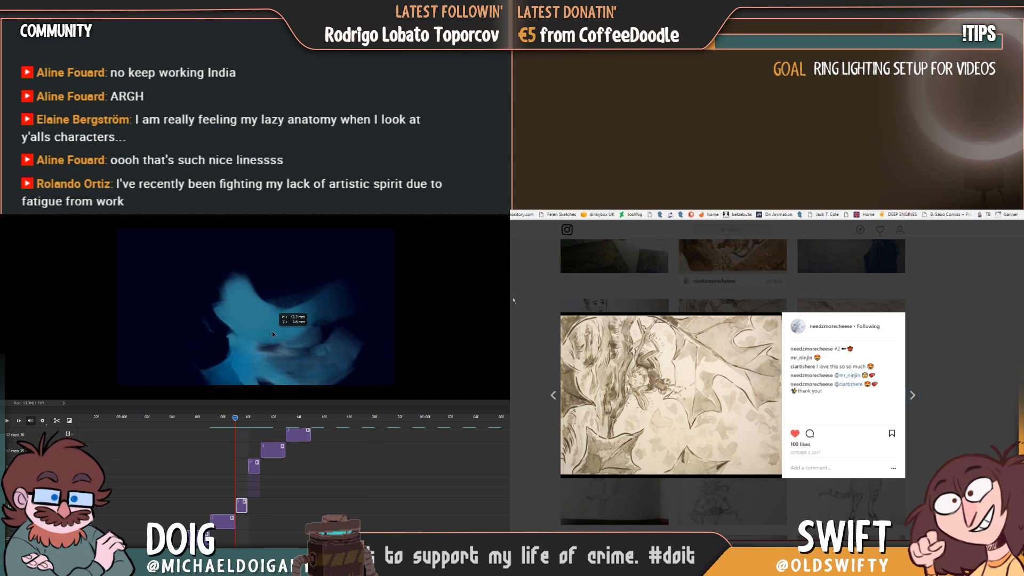
left_click(526, 301)
scroll(596, 323, "down", 5)
mouse_move(235, 420)
left_mouse_down()
mouse_move(226, 420)
mouse_move(244, 422)
mouse_move(223, 420)
left_mouse_up()
scroll(596, 323, "down", 2)
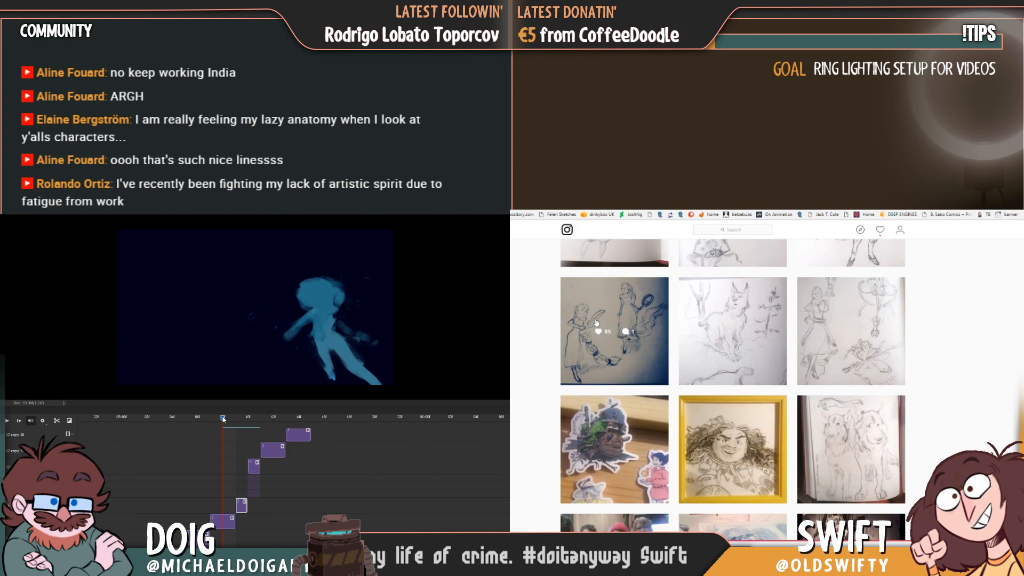
Play the blue figure's animation to review the shifted smear and view the moving-castle sticker post on Instagram.
key("space")
scroll(596, 328, "down", 2)
key("space")
left_click(596, 329)
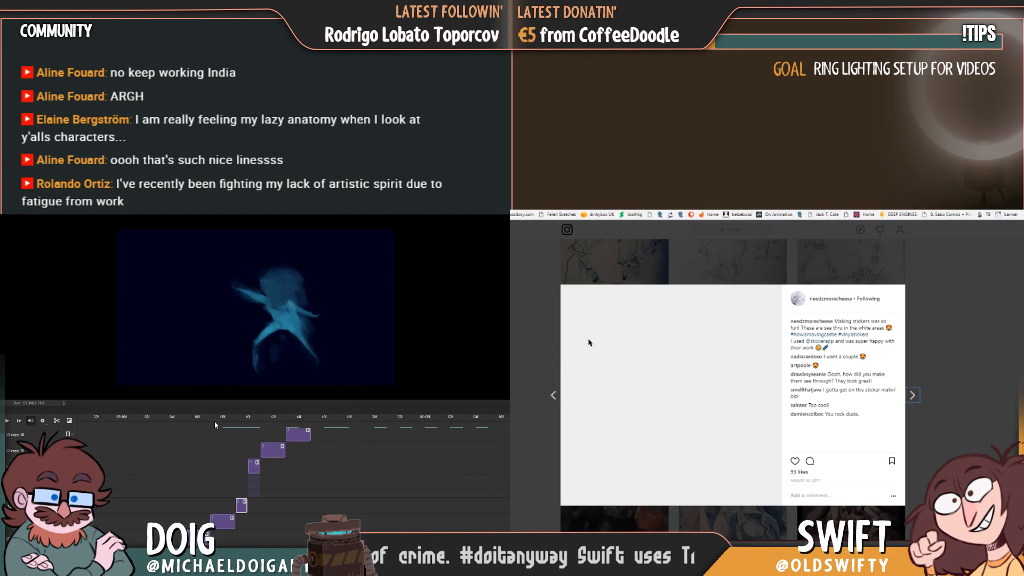
left_click(510, 331)
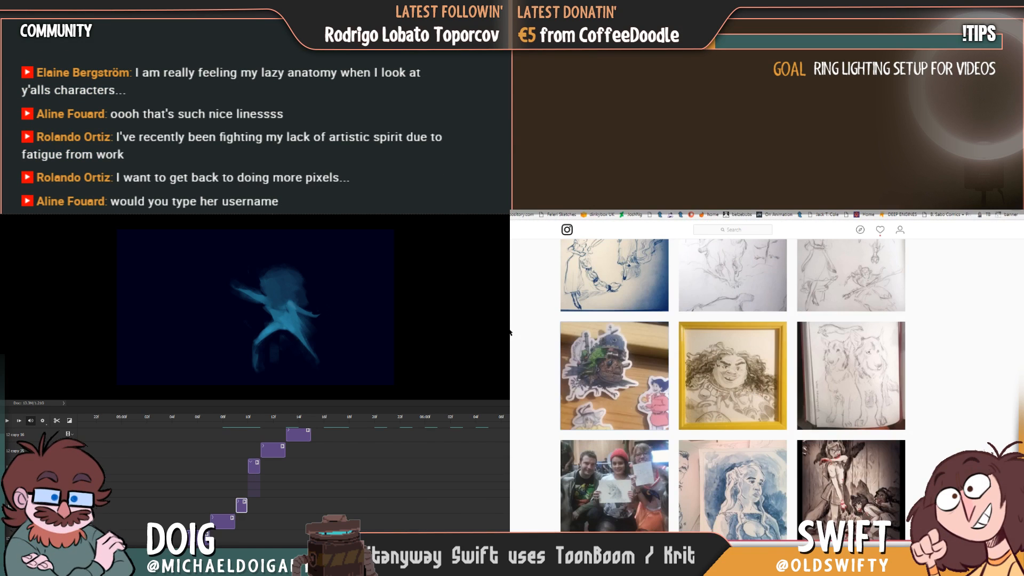
Examine the gallery's older posts, including the Spirited Away print and the ink drawing of a girl holding a creature.
scroll(624, 360, "down", 3)
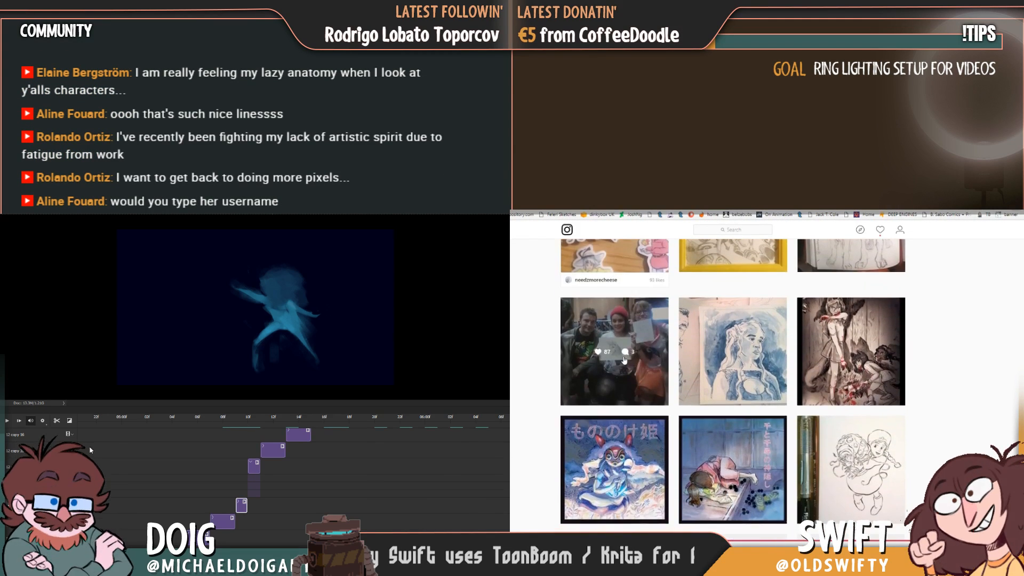
scroll(746, 395, "down", 1)
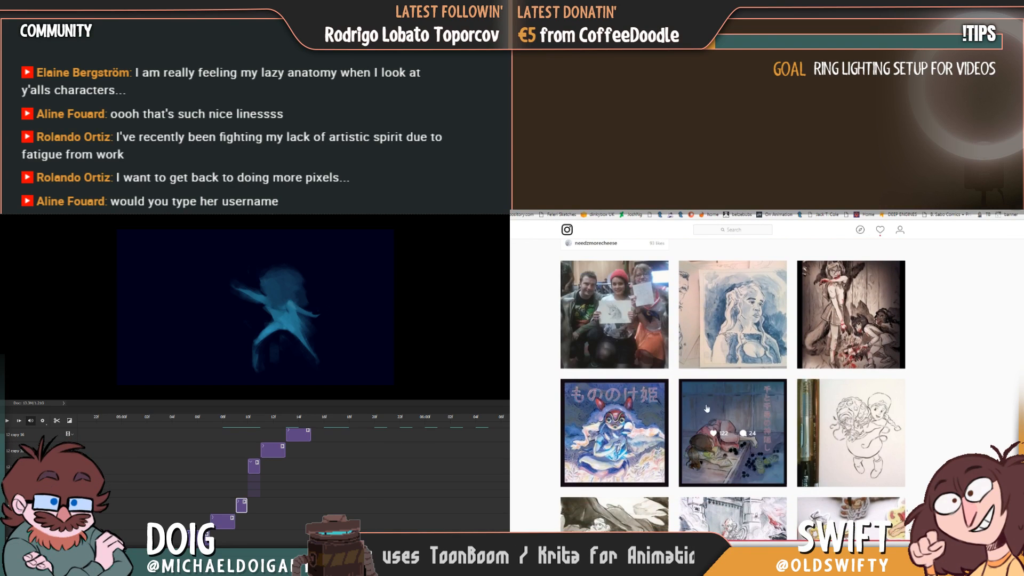
left_click(733, 429)
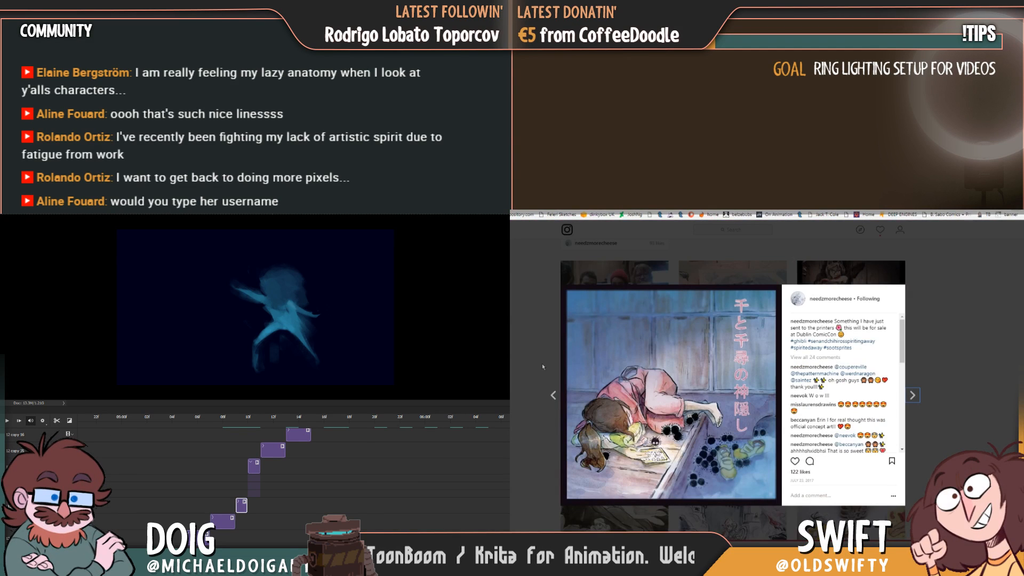
left_click(513, 363)
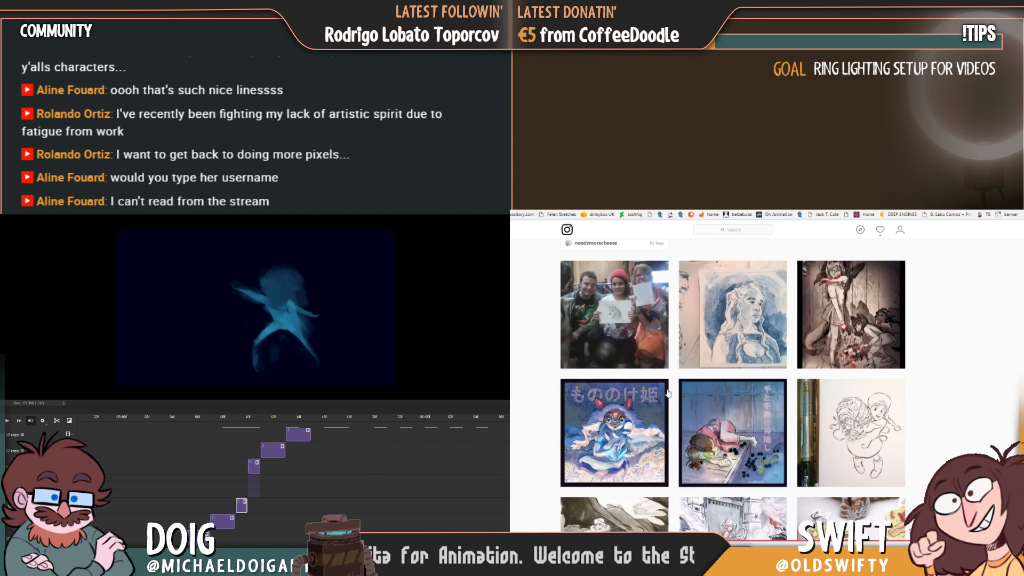
left_click(802, 413)
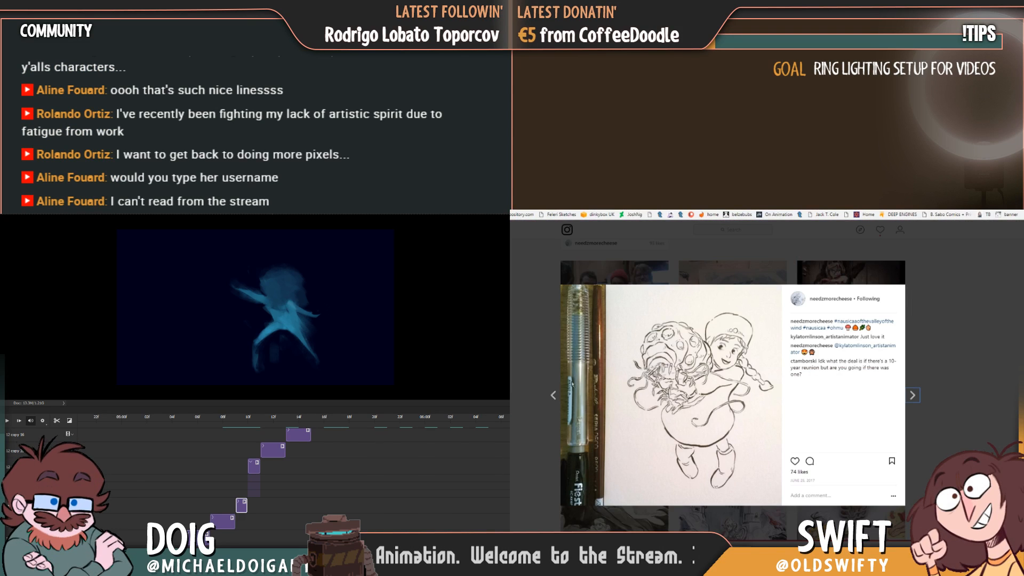
left_click(530, 381)
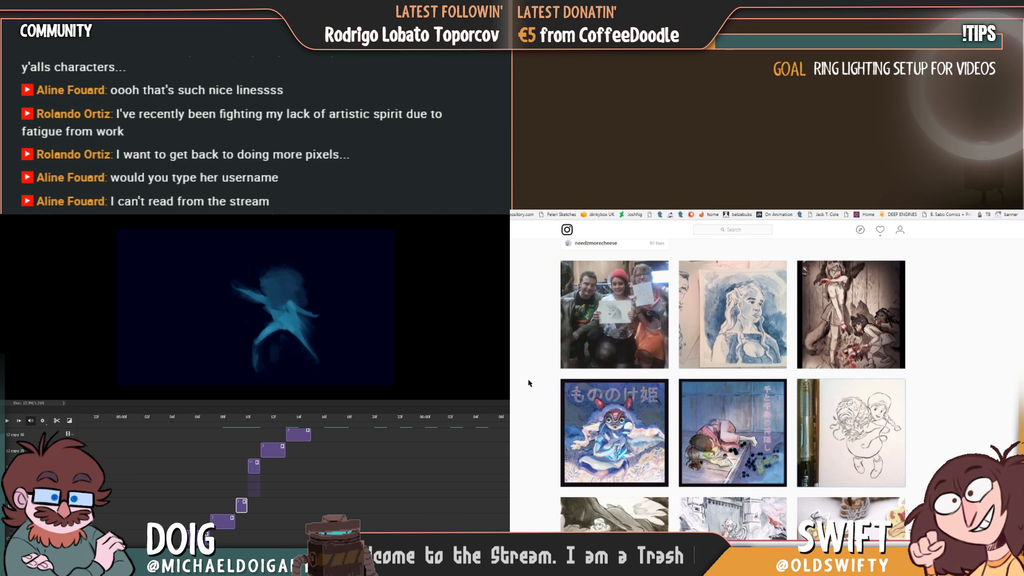
Search Instagram for the chat viewer's first name and open the matching cartoonist's profile.
scroll(543, 385, "up", 2)
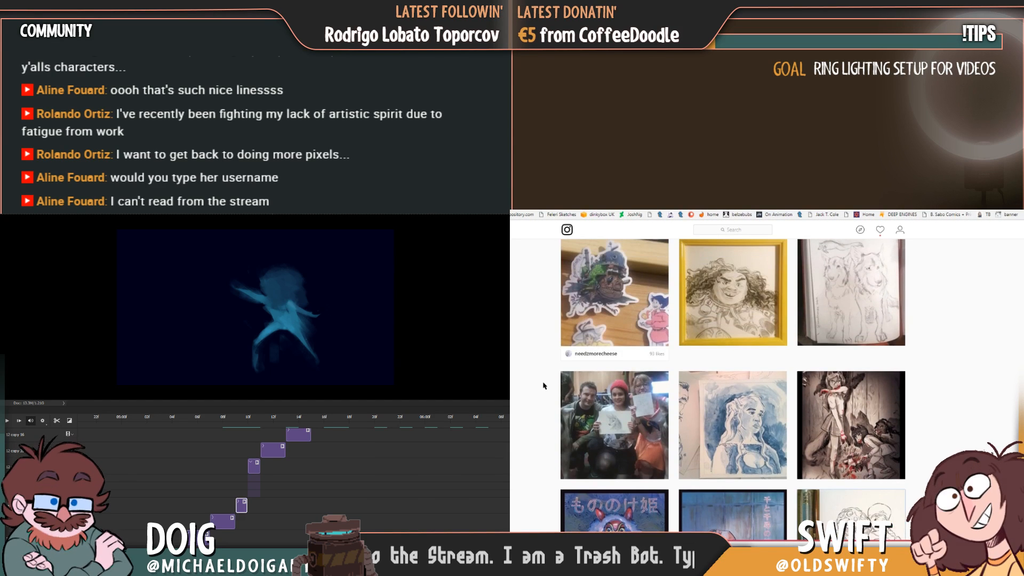
scroll(544, 385, "up", 2)
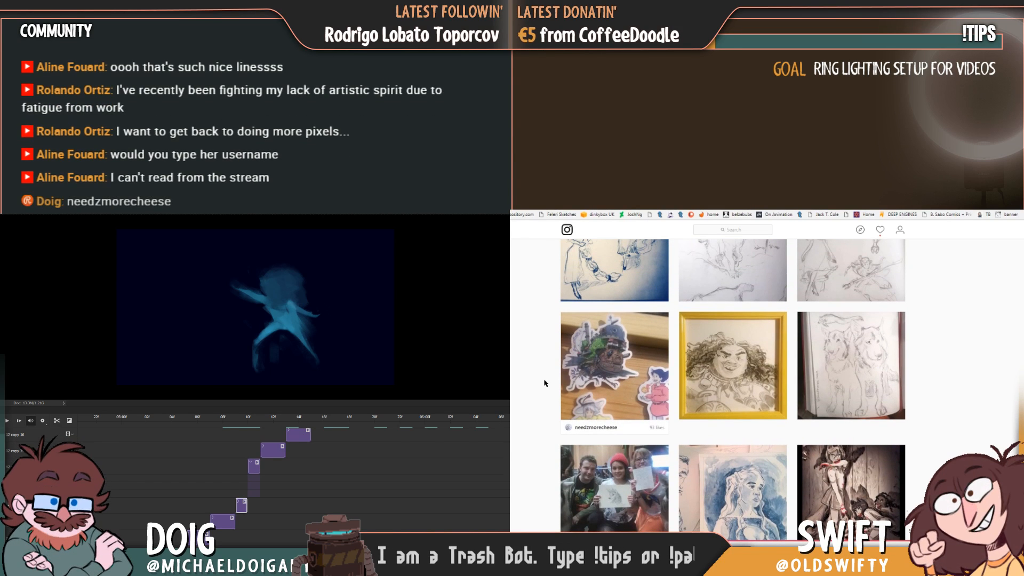
scroll(543, 385, "up", 6)
left_click(748, 226)
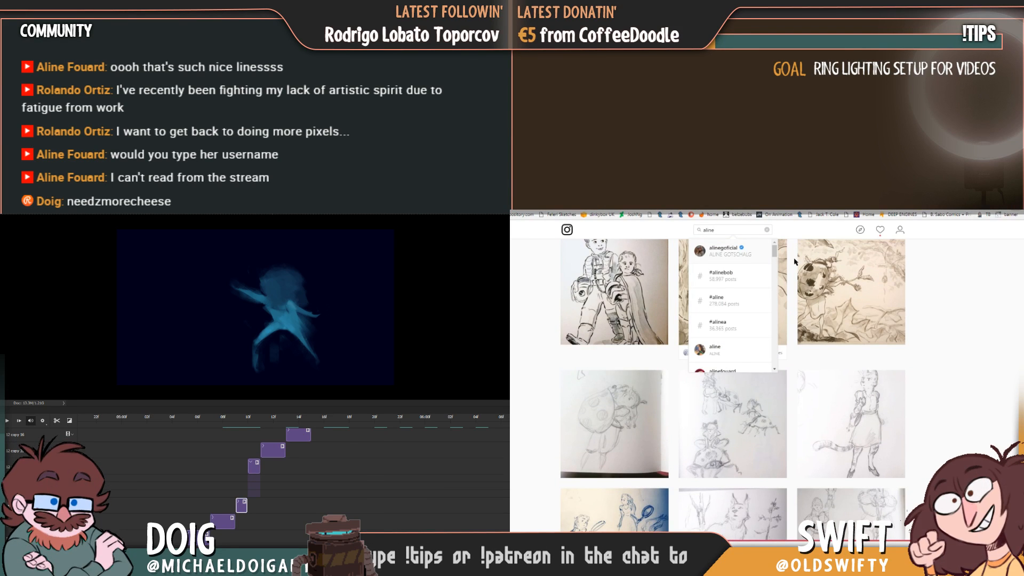
scroll(794, 261, "up", 5)
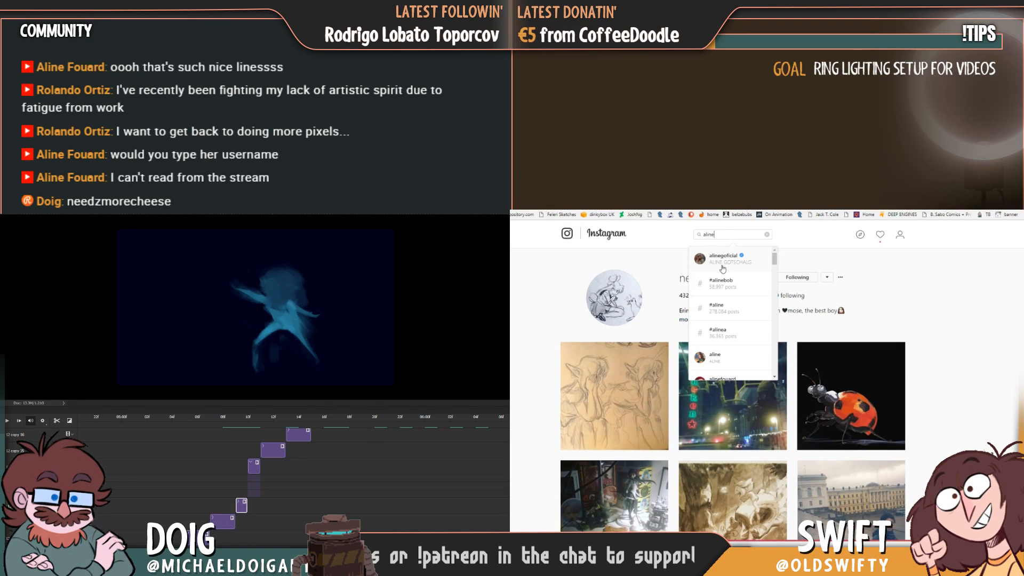
scroll(730, 356, "down", 2)
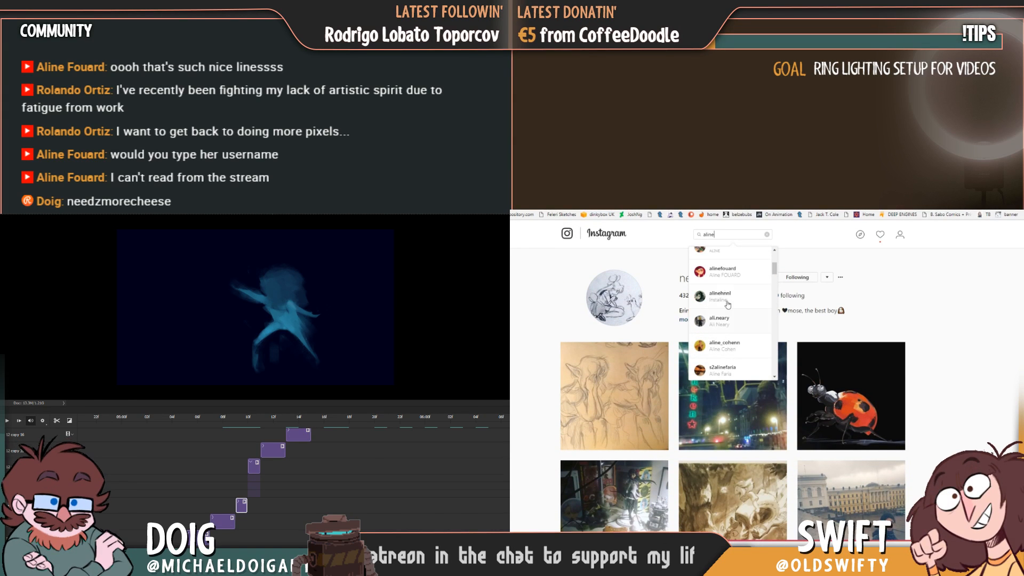
left_click(733, 276)
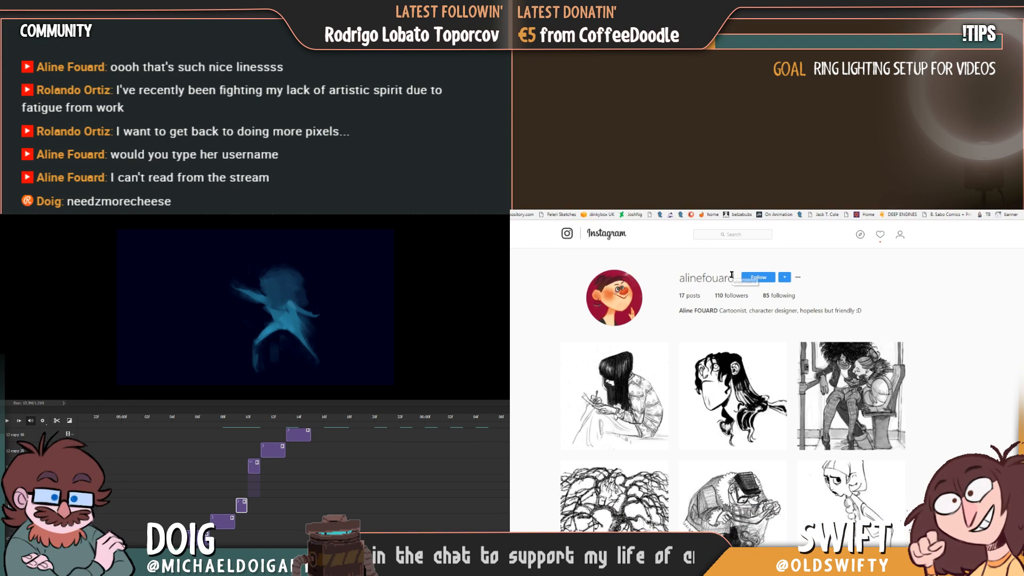
Like the cartoonist's first post, the pencil sketch of a seated long-haired girl, and return to the profile.
left_click(600, 375)
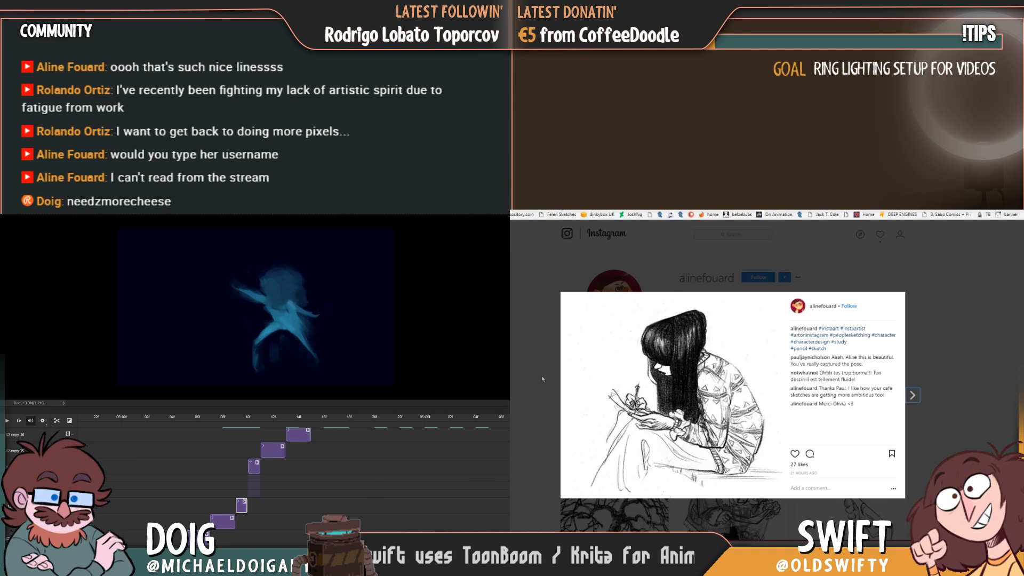
left_click(795, 453)
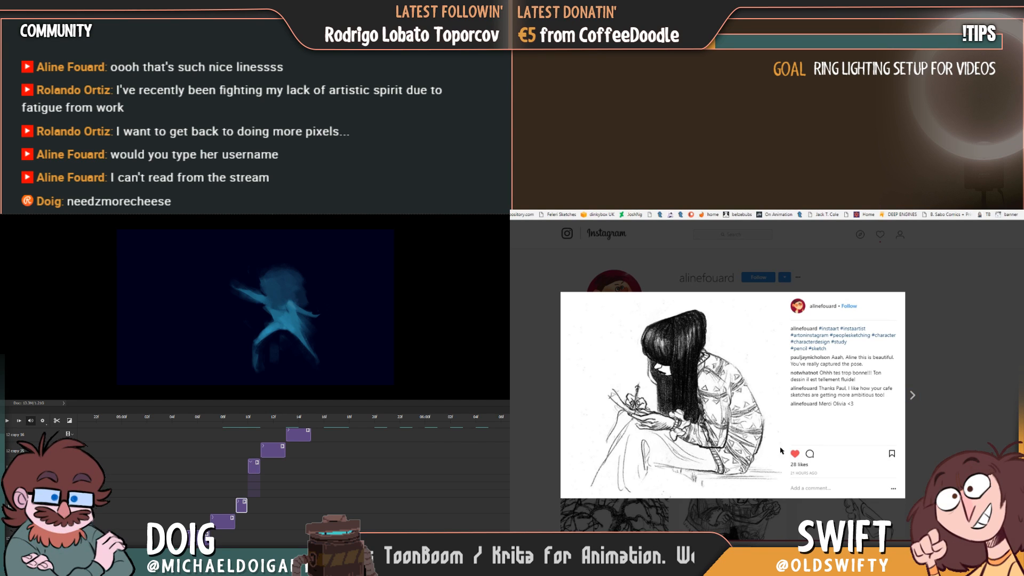
left_click(546, 405)
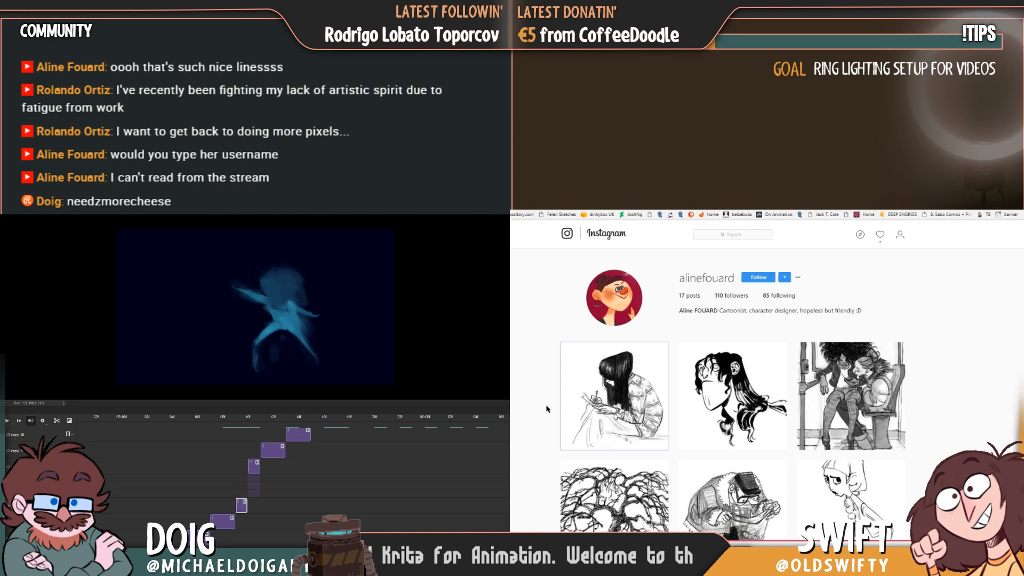
View the cartoonist's ink sketch of two seated women and the long-haired samurai doodle, and reopen the first sketch.
scroll(565, 400, "down", 1)
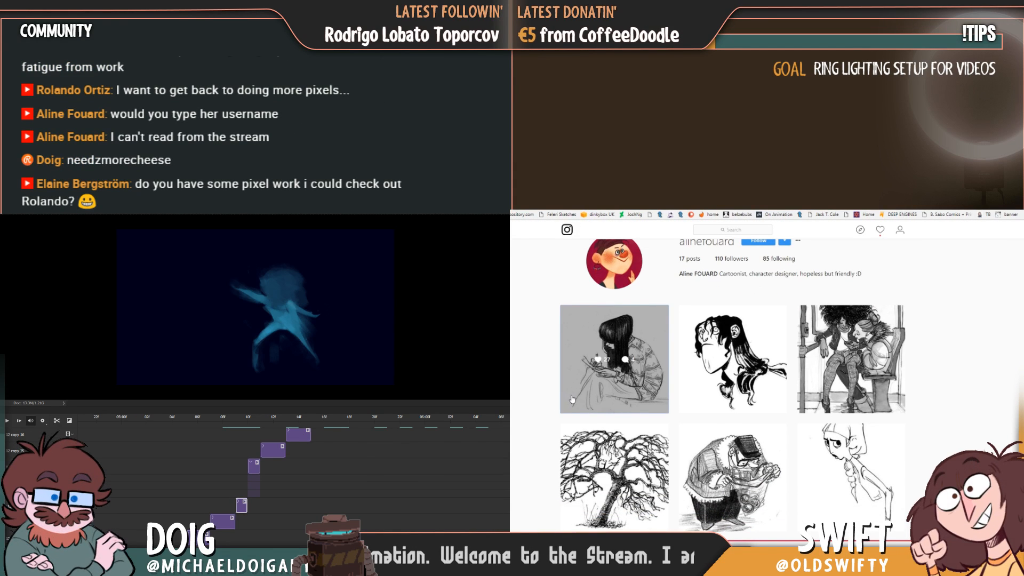
left_click(850, 360)
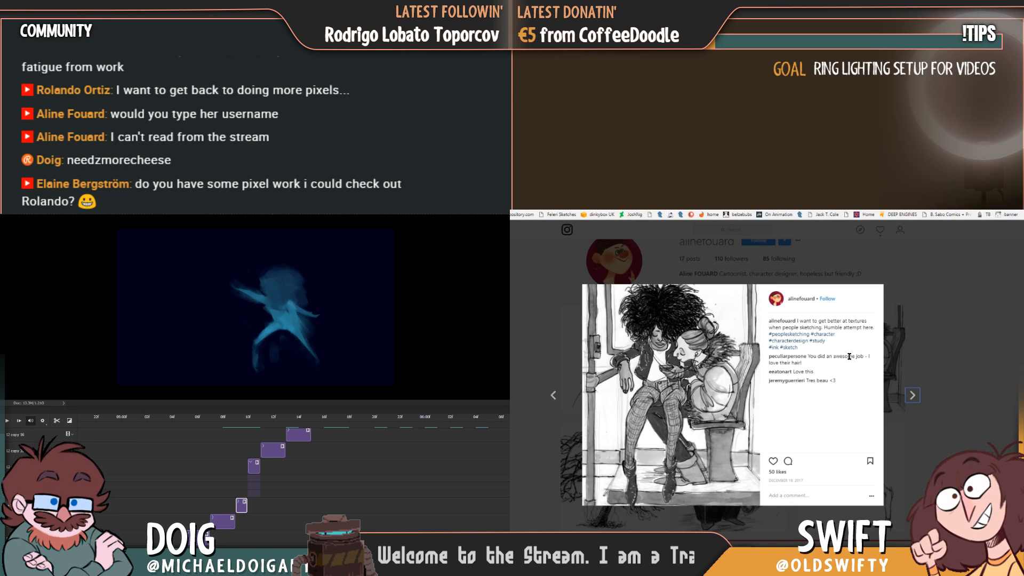
left_click(955, 399)
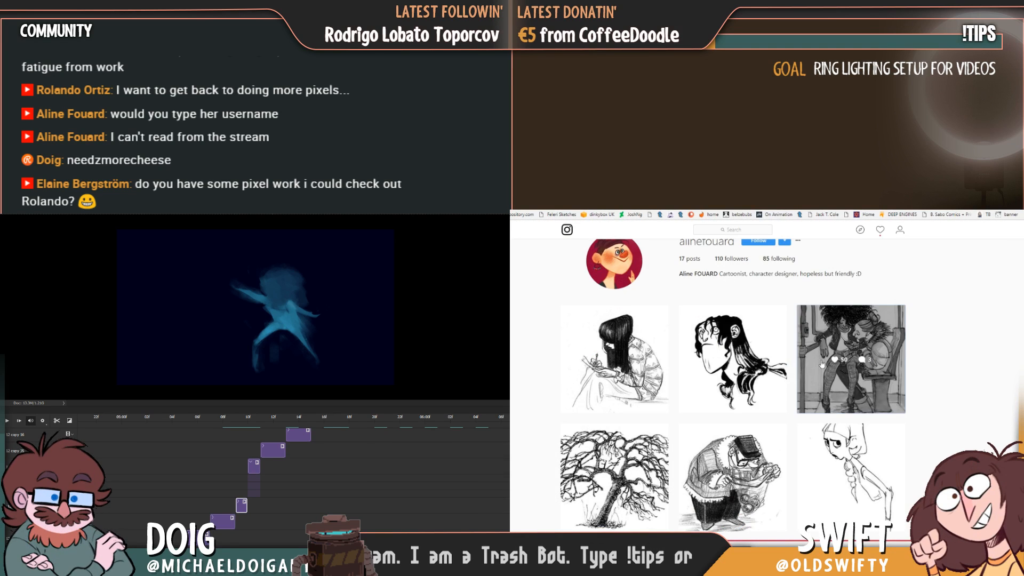
left_click(726, 339)
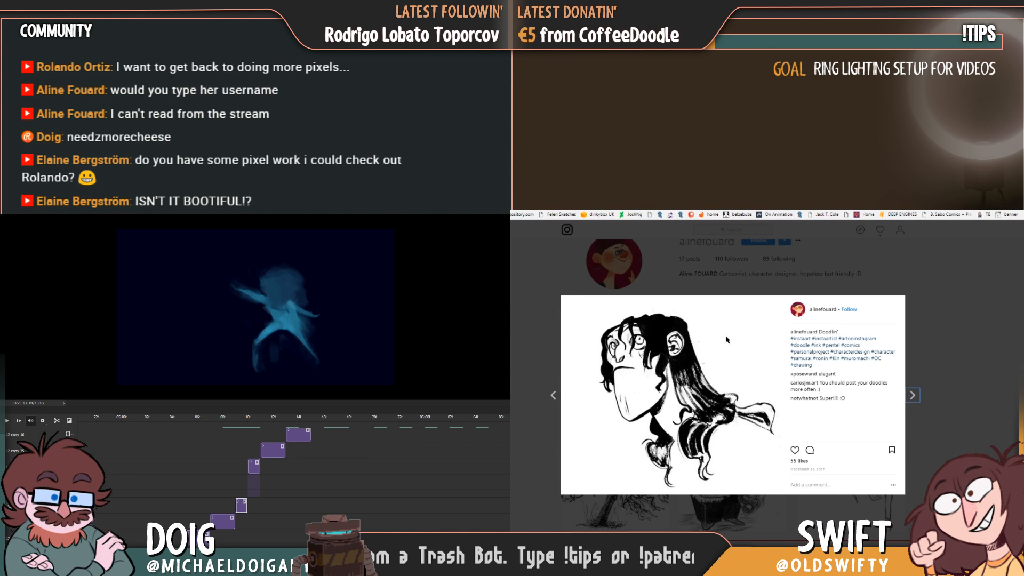
left_click(538, 318)
left_click(561, 328)
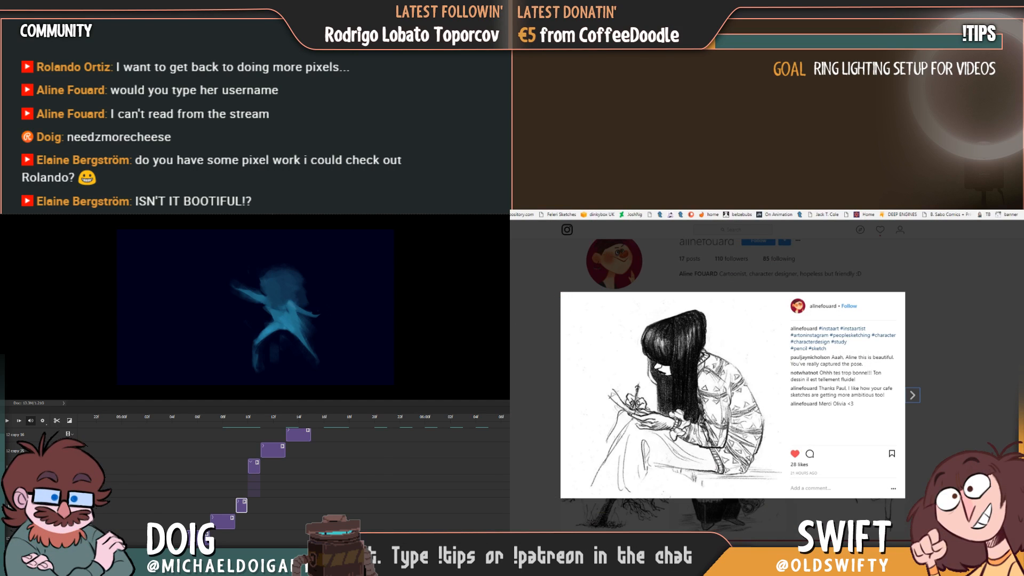
Close the enlarged sketch on the cartoonist's Instagram profile and switch back to duck.psd in Photoshop.
left_click(533, 328)
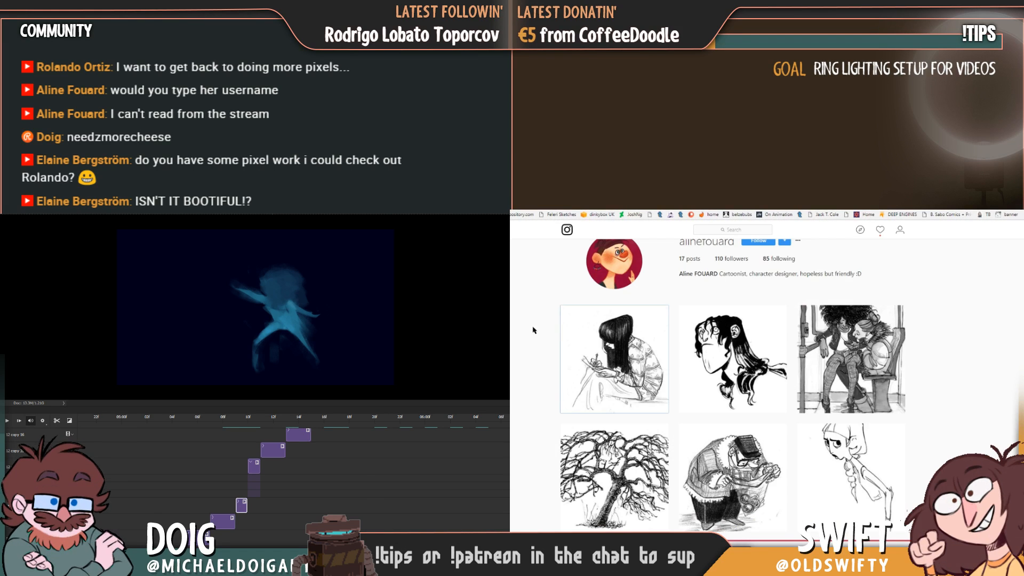
left_click(563, 328)
left_click(533, 328)
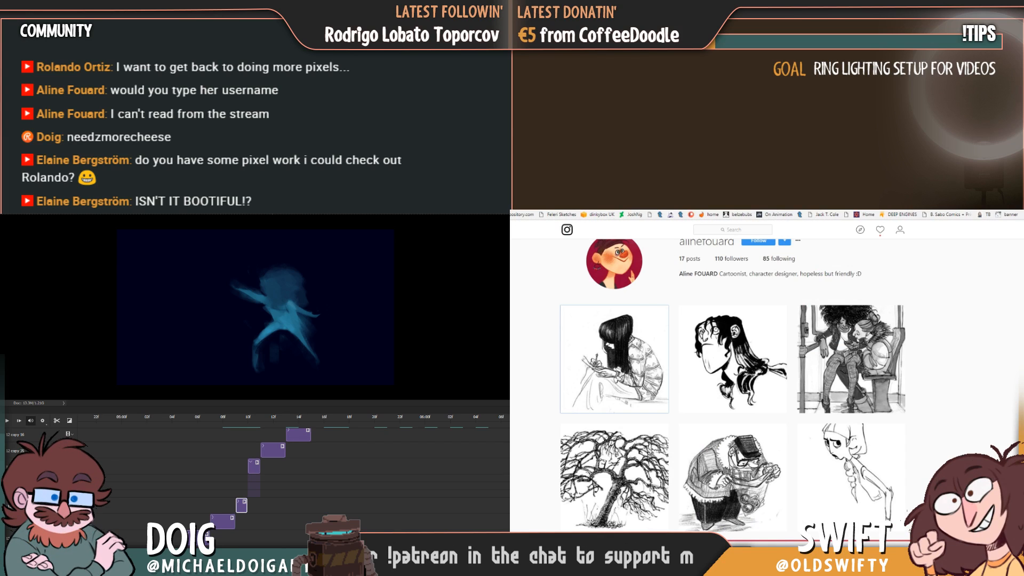
key("alt+Tab")
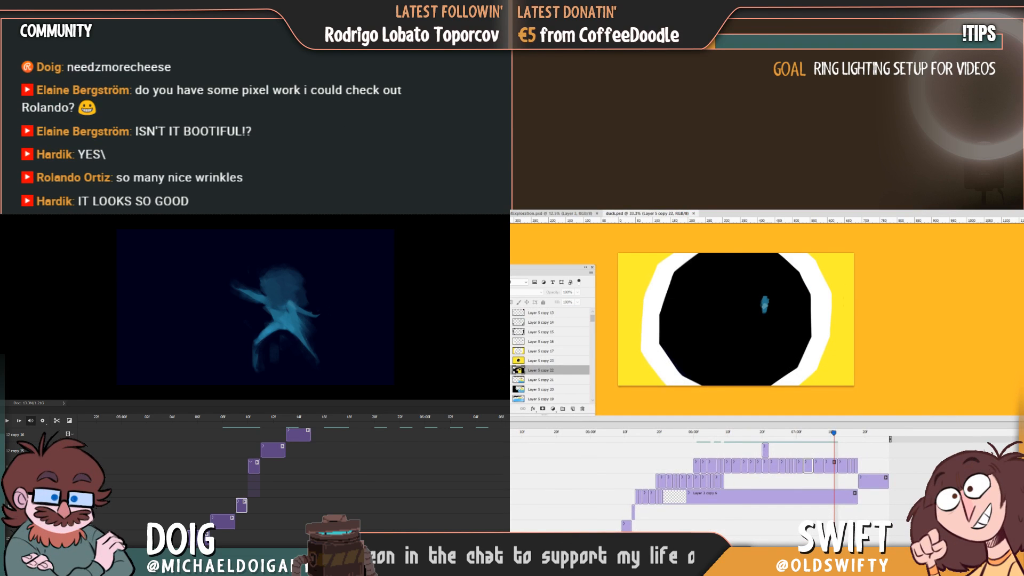
Review the duck animation by scrubbing from the eye close-up back to the blue shapes and playing it from there.
left_click(821, 434)
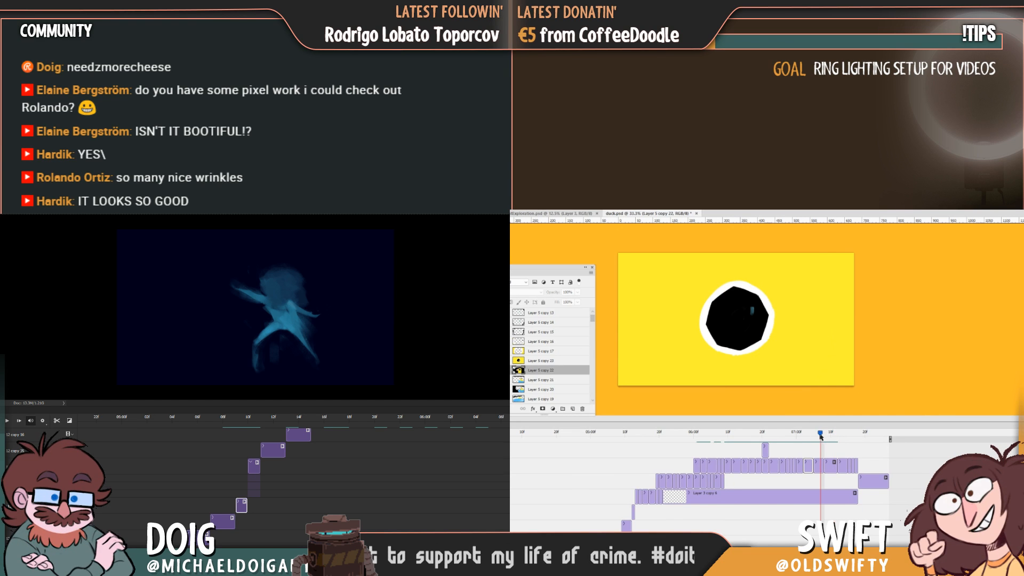
left_click_drag(821, 435, 738, 434)
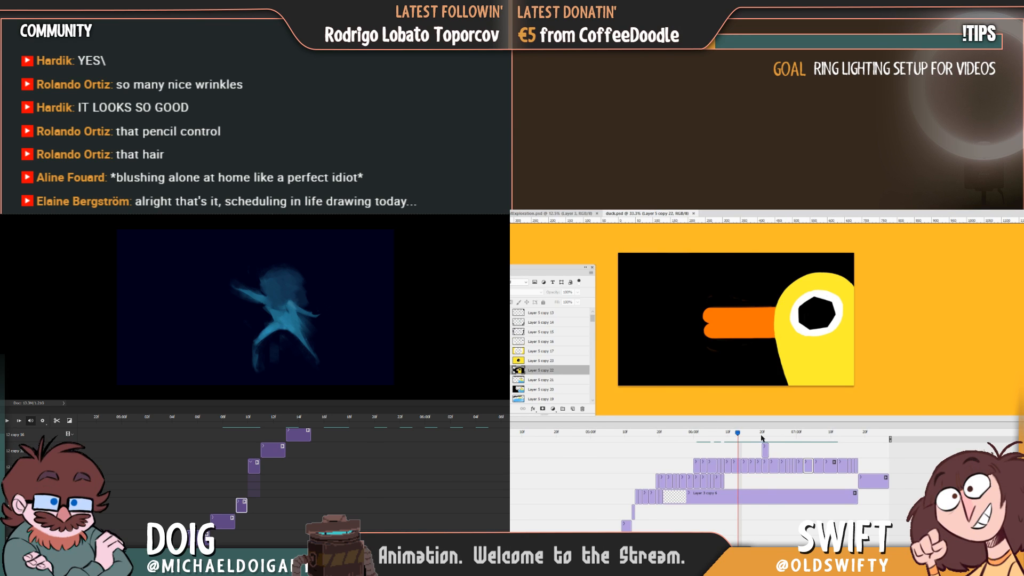
left_click_drag(761, 439, 639, 436)
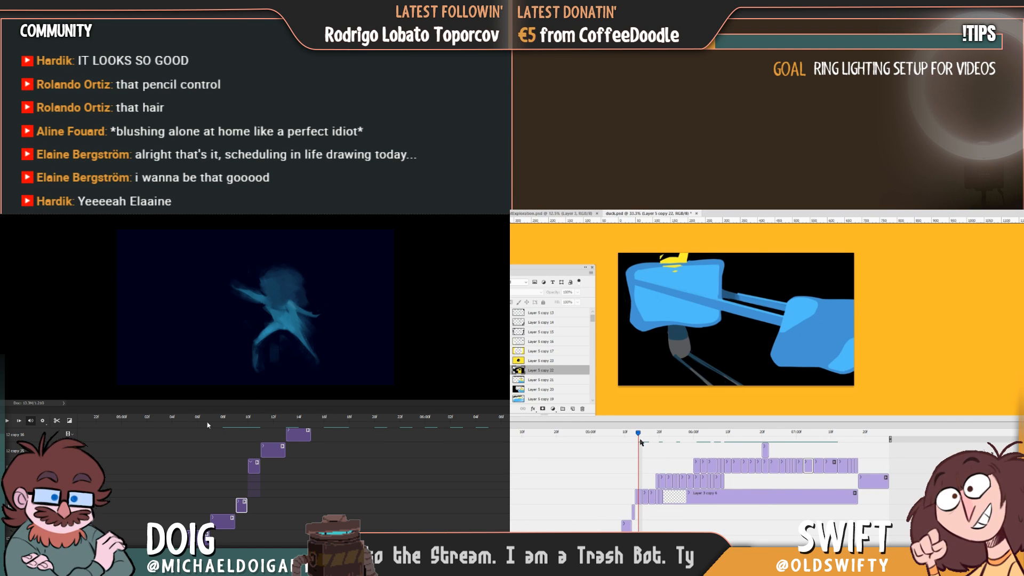
key("space")
key("Left")
key("Left")
key("Left")
key("Left")
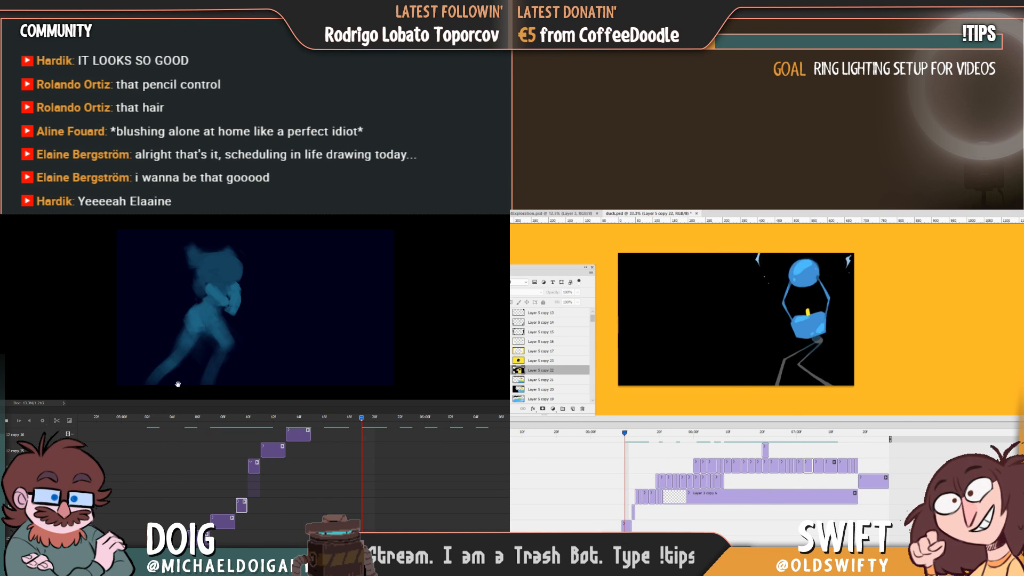
Play the blue figure's animation from its early frames and scrub through the smear poses.
left_click(151, 419)
key("space")
key("space")
key("space")
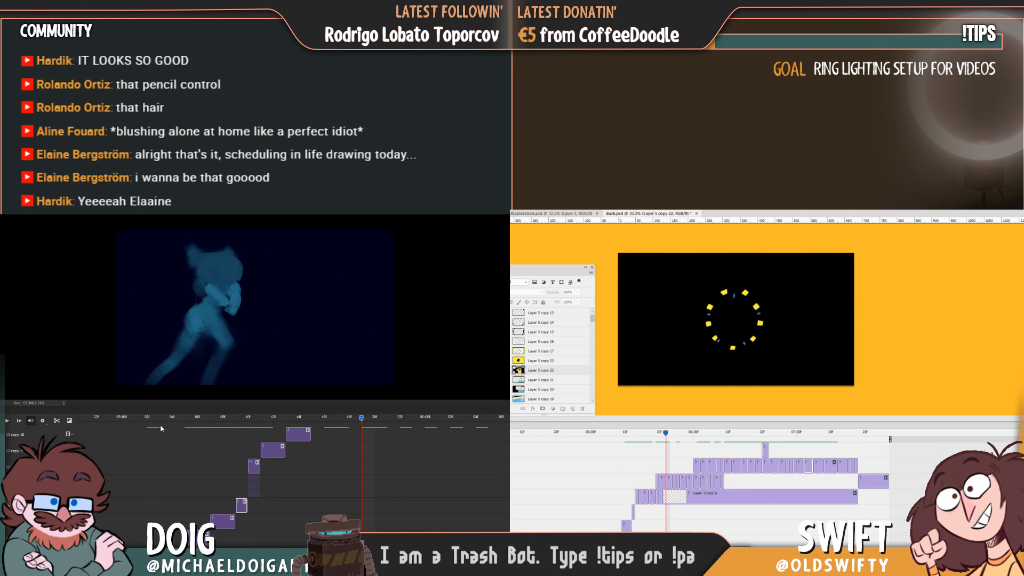
key("space")
left_click(179, 419)
left_click_drag(180, 422, 295, 438)
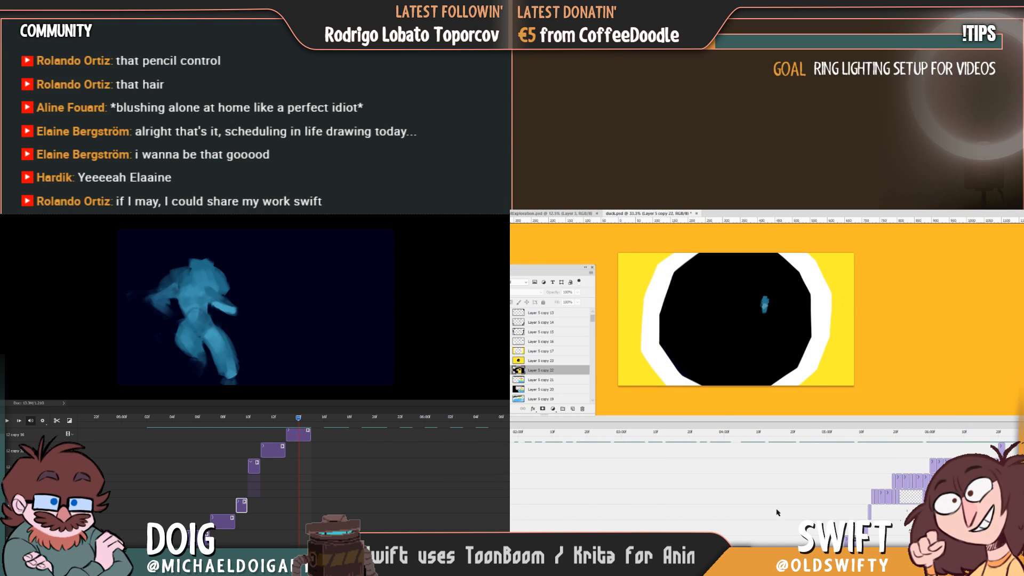
Shorten the Layer 5 copy 17 clip near the end of the duck's eye close-up.
left_click_drag(736, 549, 815, 487)
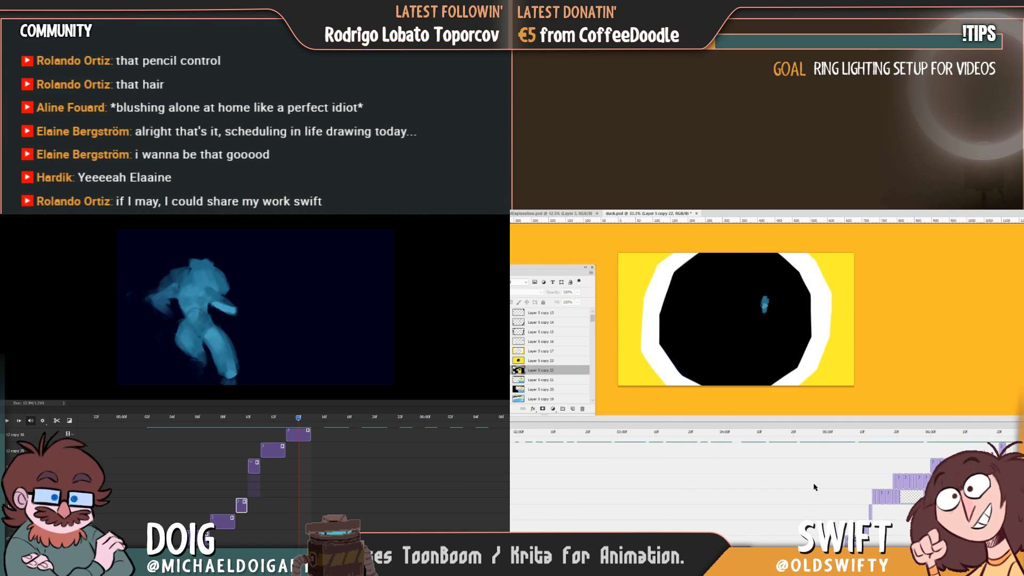
left_click_drag(714, 549, 805, 549)
left_click_drag(807, 433, 841, 469)
left_click(844, 433)
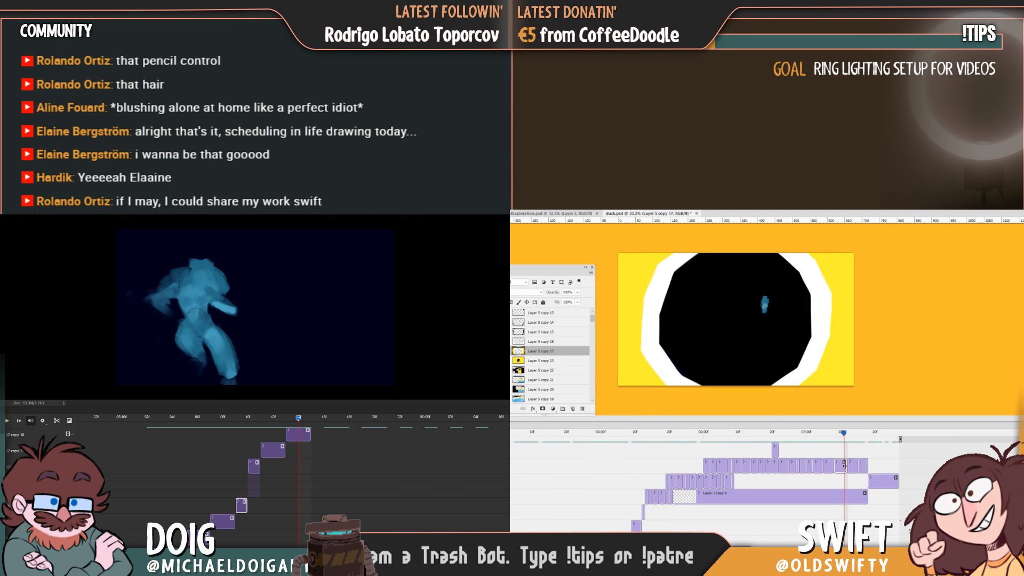
Retime the Layer 5 copy 19 clip in the duck's turn on the water while scrubbing the blue figure's animation.
left_click(799, 434)
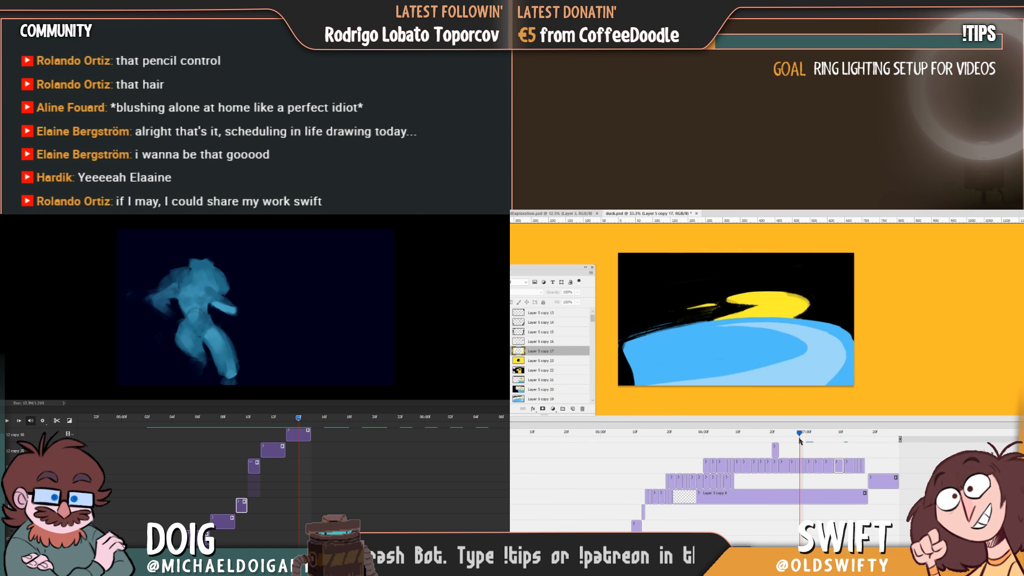
left_click(805, 433)
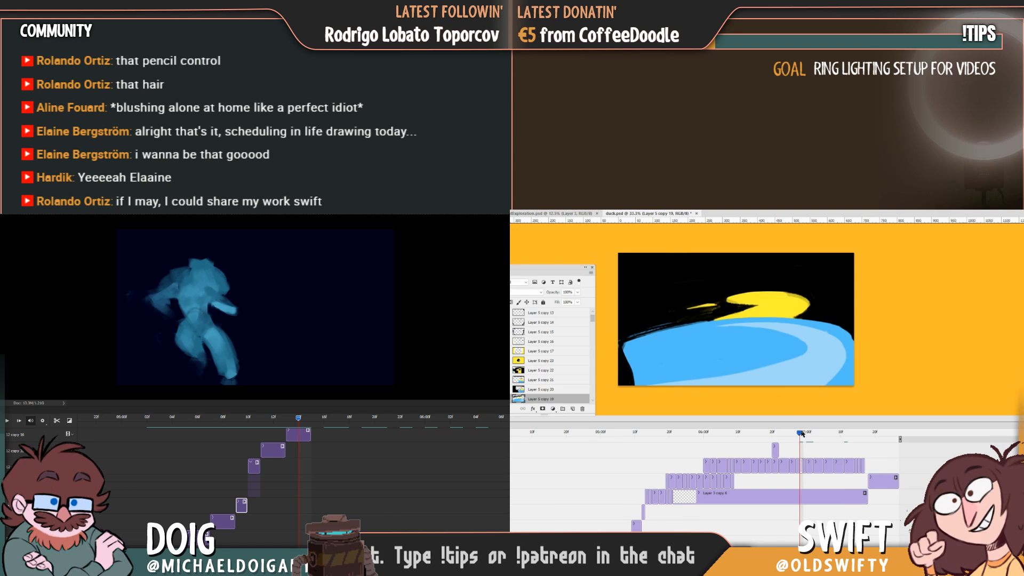
left_click_drag(802, 466, 806, 465)
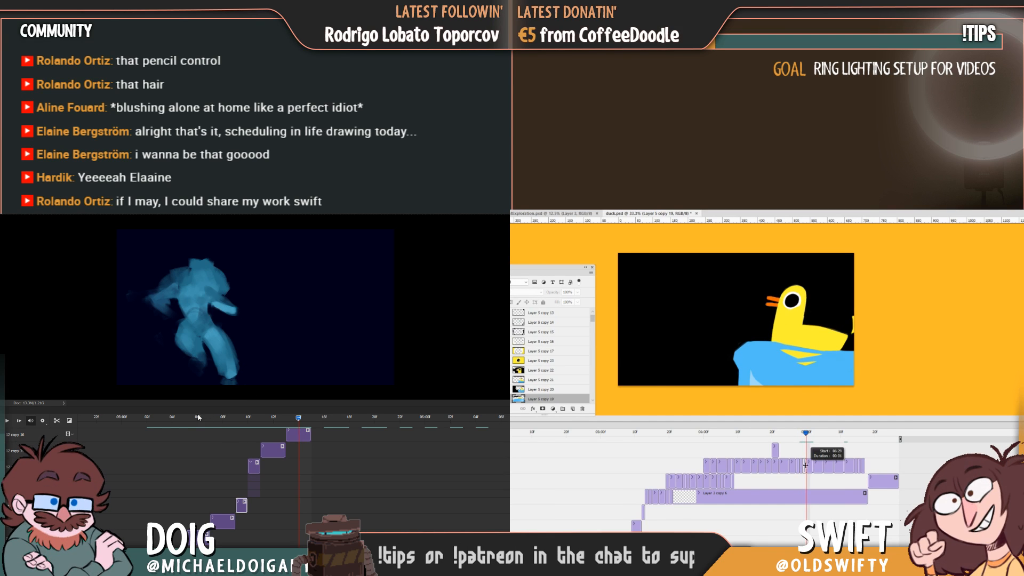
left_click_drag(200, 423, 240, 424)
left_click_drag(809, 466, 806, 466)
mouse_move(240, 424)
left_mouse_down()
mouse_move(251, 421)
mouse_move(235, 421)
left_mouse_up()
left_click_drag(802, 466, 806, 466)
left_click_drag(236, 421, 273, 420)
Examine the timing of the duck's turn into the eye close-up and of the blue figure's smear poses by scrubbing both timelines.
left_click_drag(806, 434, 793, 434)
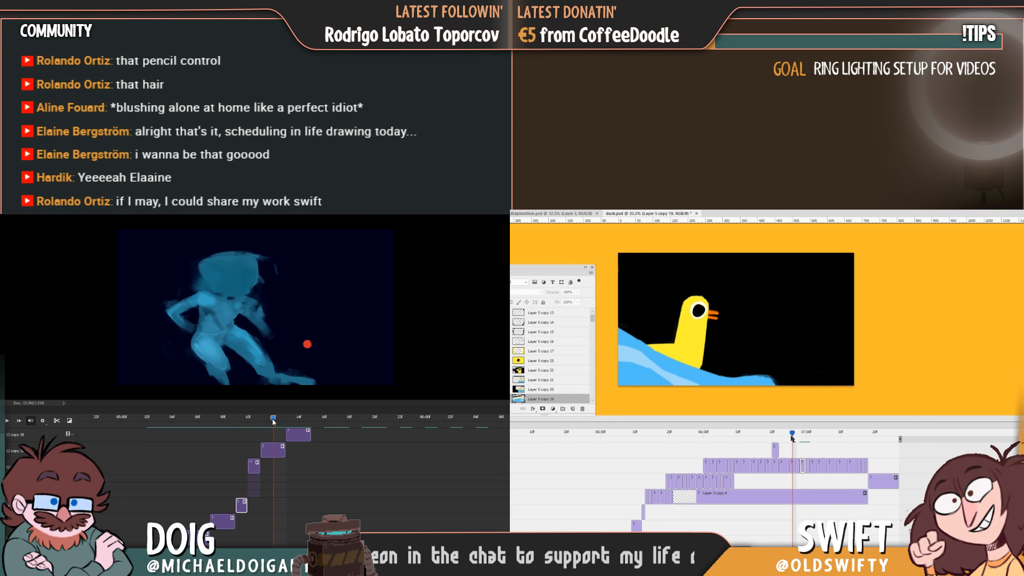
left_click_drag(273, 420, 286, 420)
left_click_drag(793, 434, 801, 436)
left_click_drag(285, 421, 274, 419)
left_click_drag(800, 436, 812, 437)
left_click_drag(274, 419, 234, 414)
left_click_drag(811, 438, 826, 439)
left_click_drag(234, 415, 184, 412)
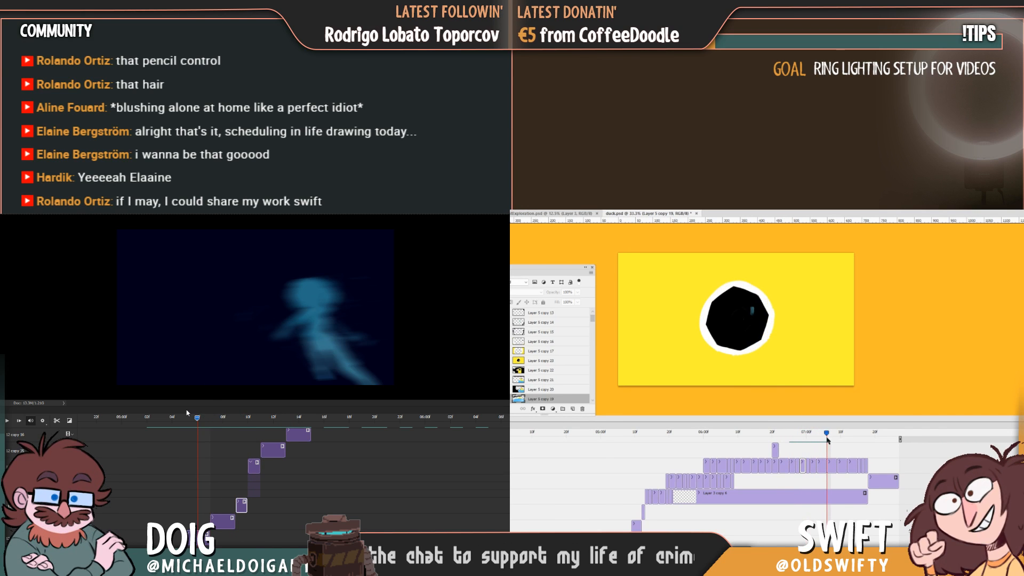
left_click_drag(827, 439, 814, 446)
left_click_drag(184, 411, 172, 412)
left_click_drag(814, 446, 817, 445)
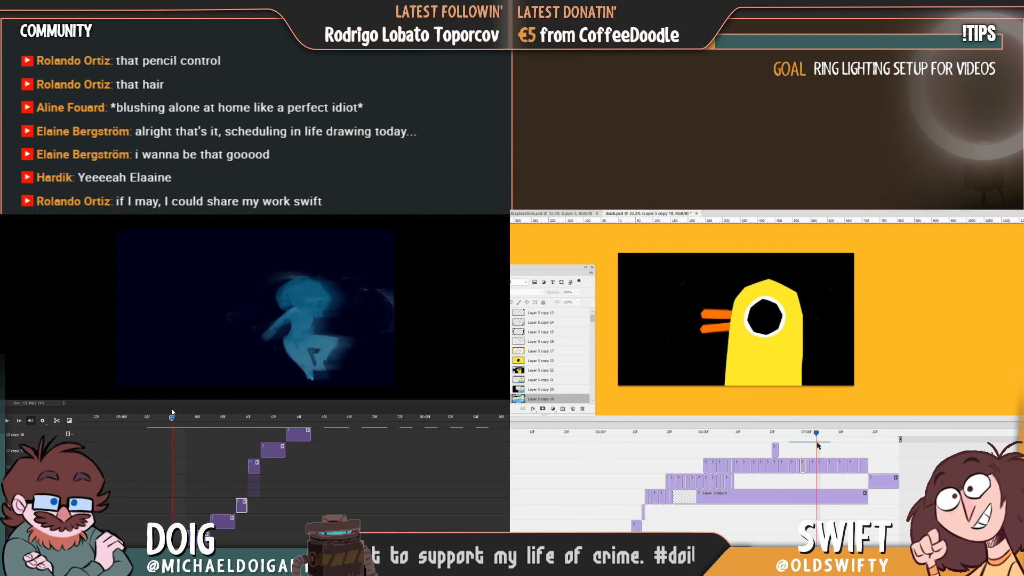
left_click_drag(170, 411, 197, 413)
left_click_drag(815, 445, 818, 445)
left_click_drag(196, 412, 223, 415)
left_click_drag(818, 446, 816, 446)
left_click_drag(223, 414, 240, 415)
left_click_drag(816, 446, 821, 447)
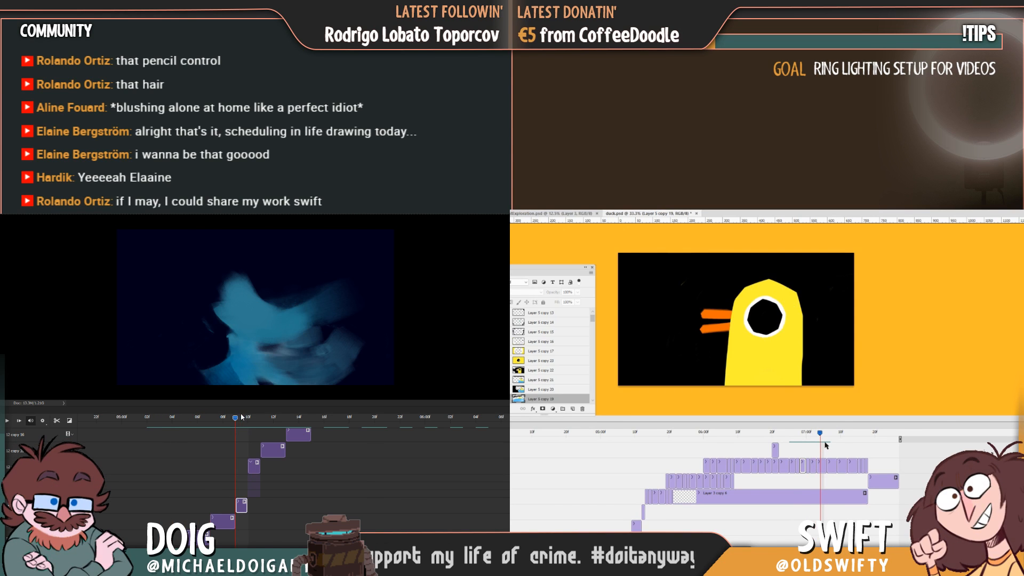
left_click_drag(240, 416, 256, 417)
left_click_drag(821, 447, 823, 447)
left_click_drag(257, 417, 262, 415)
left_click_drag(823, 447, 819, 446)
Retime the duck clips leading into the eye close-up, around Layer 5 copies 20 to 22, and repaint the blue figure's lower leg.
left_click(815, 466)
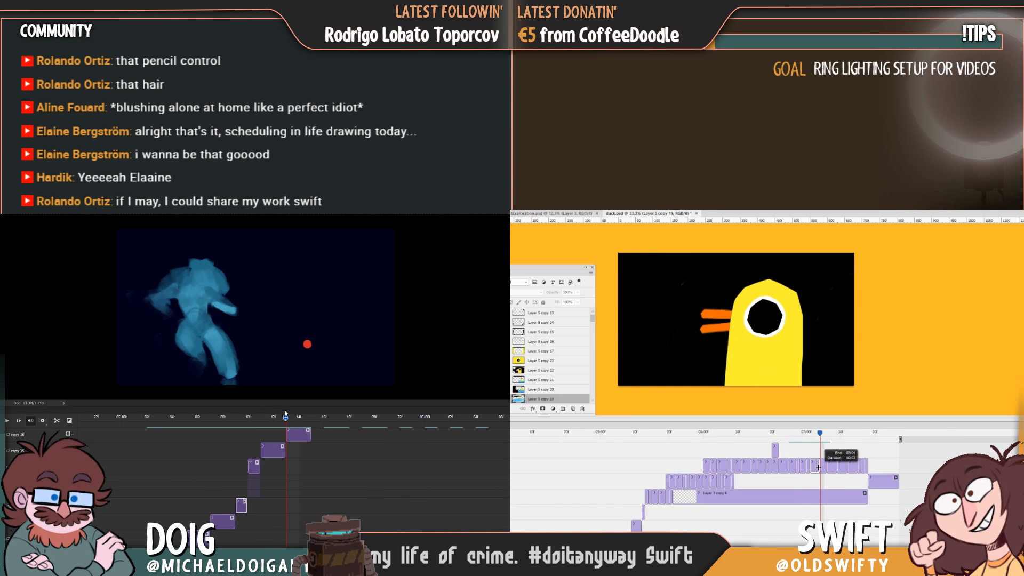
left_click(828, 465)
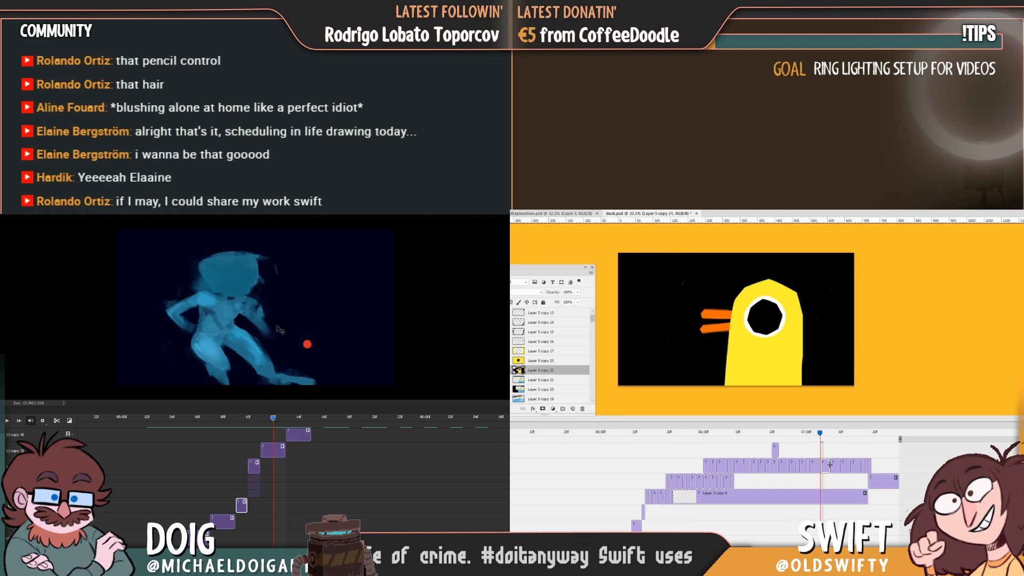
left_click_drag(821, 434, 827, 435)
left_click(277, 367, "ctrl")
left_click_drag(298, 351, 300, 393)
mouse_move(830, 463)
left_mouse_down()
mouse_move(824, 436)
mouse_move(816, 438)
mouse_move(867, 443)
mouse_move(830, 452)
mouse_move(839, 452)
mouse_move(834, 464)
mouse_move(825, 441)
mouse_move(811, 441)
left_mouse_up()
left_click(809, 466)
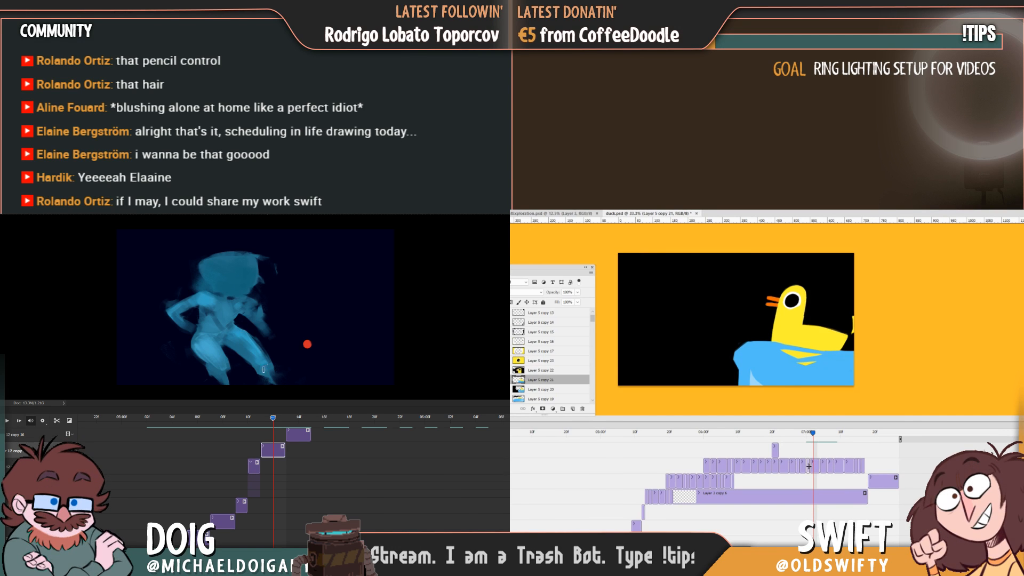
left_click_drag(808, 466, 869, 439)
Play back the duck animation through the transition into the eye close-up to check the new timing.
scroll(768, 483, "down", 5)
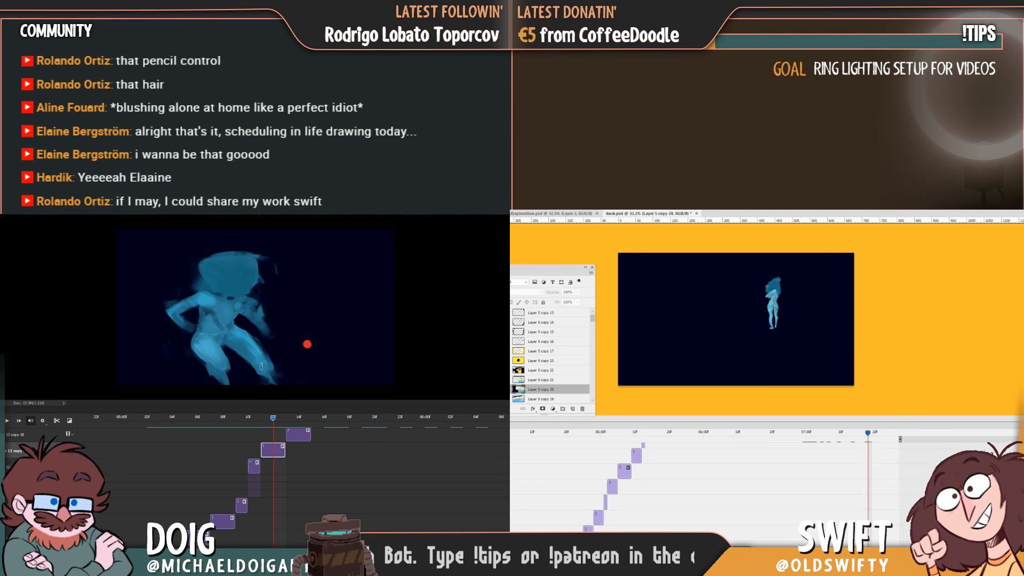
scroll(768, 483, "down", 3)
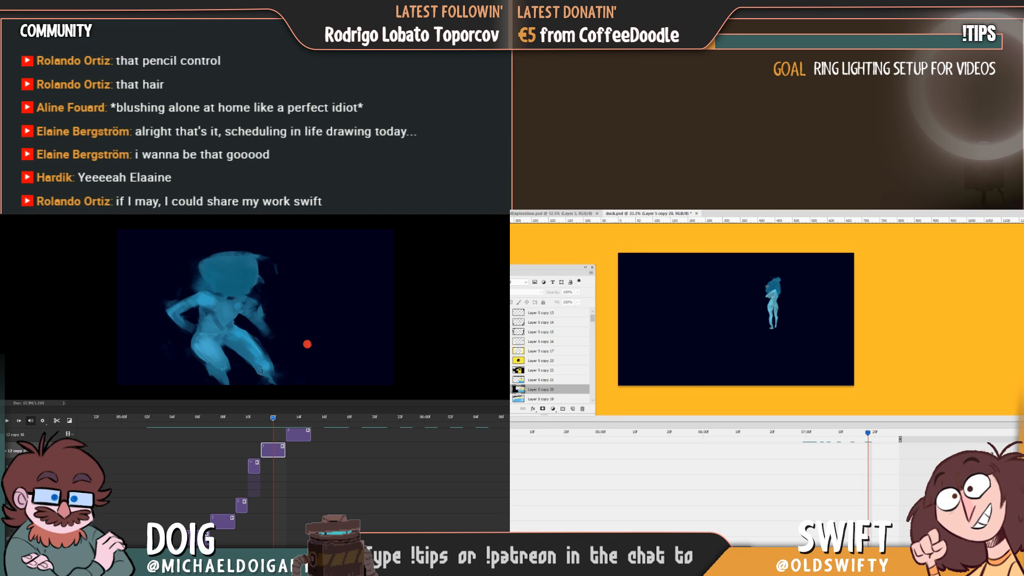
scroll(768, 483, "up", 5)
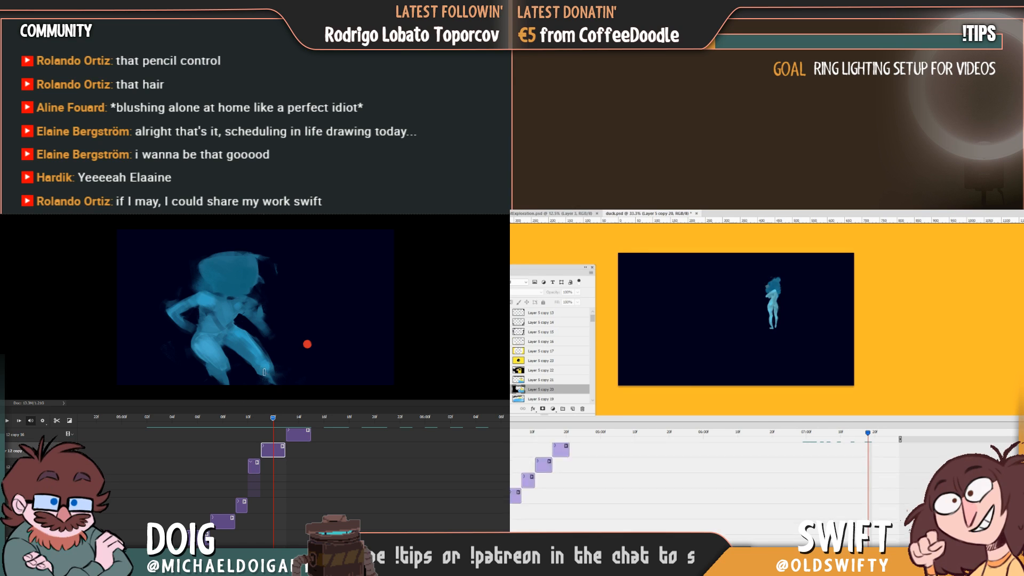
left_click(599, 433)
key("space")
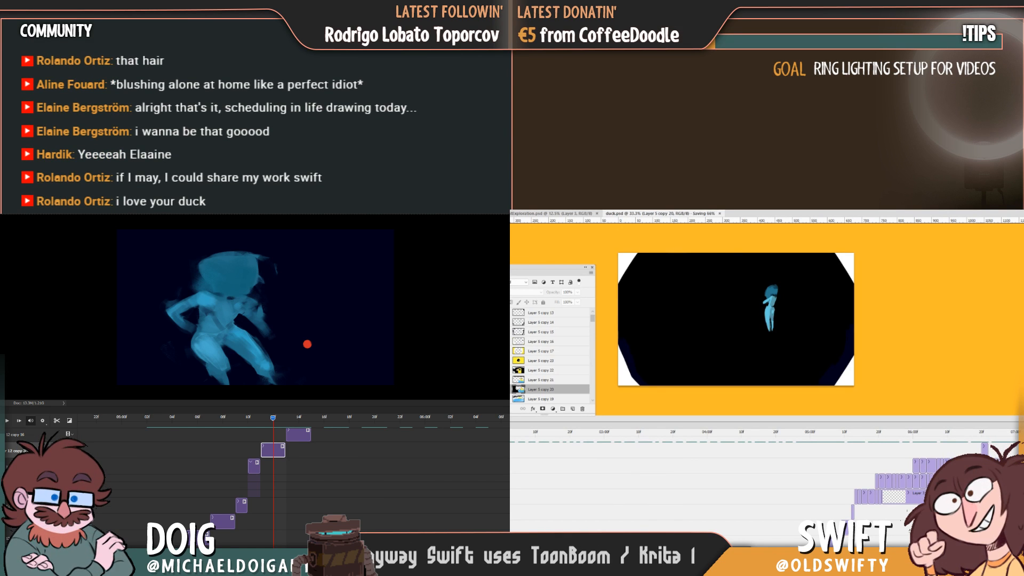
left_click(668, 433)
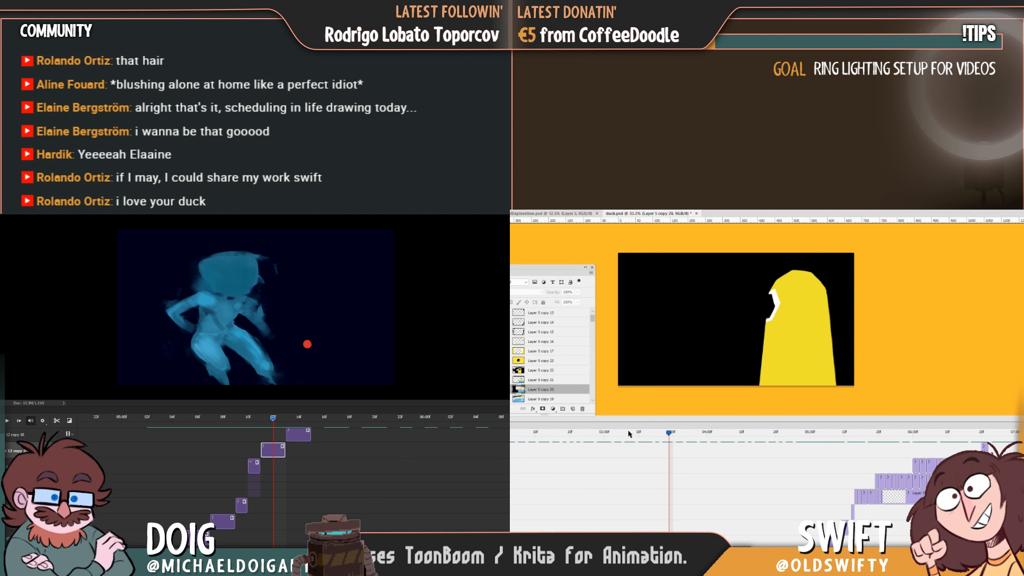
key("space")
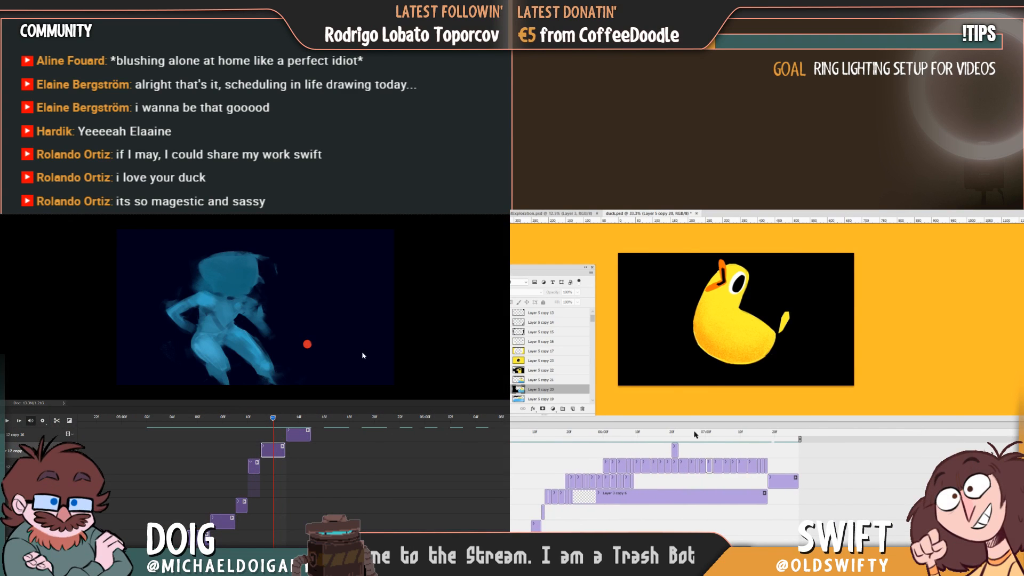
Select the eye close-up frame on Layer 5 copy 23 and outline the duck's head in black around the eye.
left_click(705, 433)
left_click_drag(704, 433, 734, 453)
left_click(734, 466)
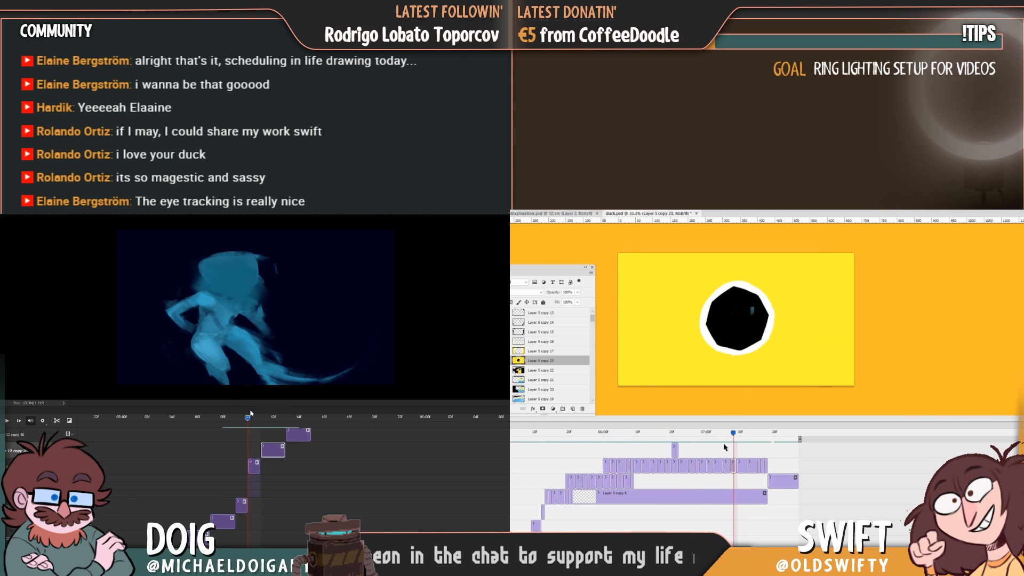
Scrub the blue figure's animation back to its crouching smear and play it through.
left_click_drag(245, 420, 231, 422)
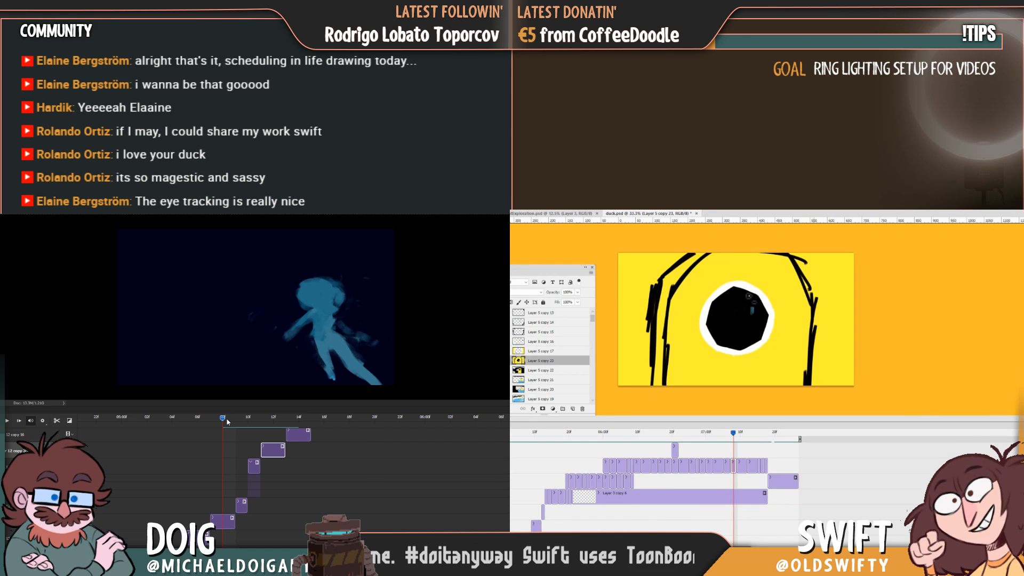
left_click_drag(228, 422, 185, 419)
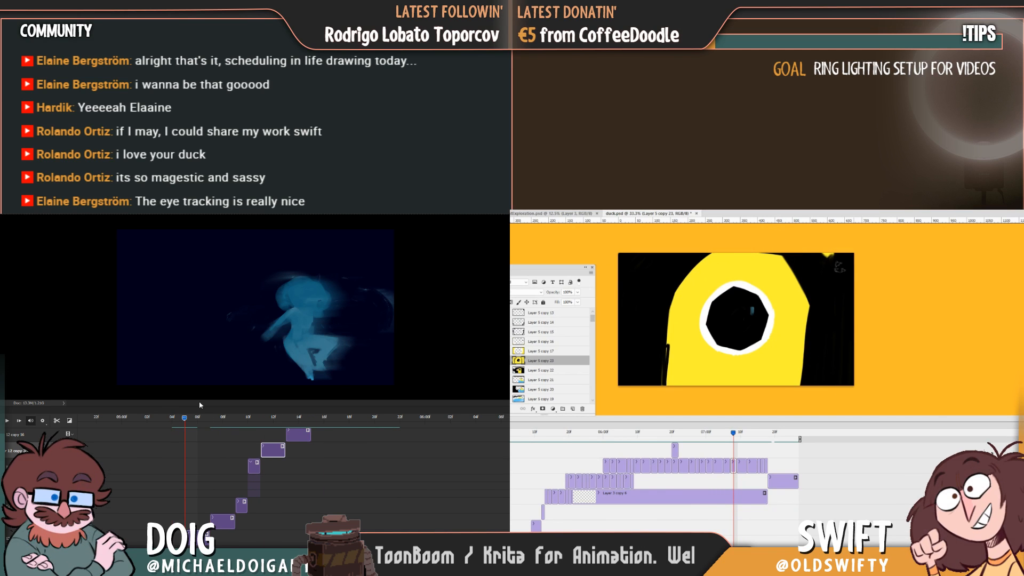
key("space")
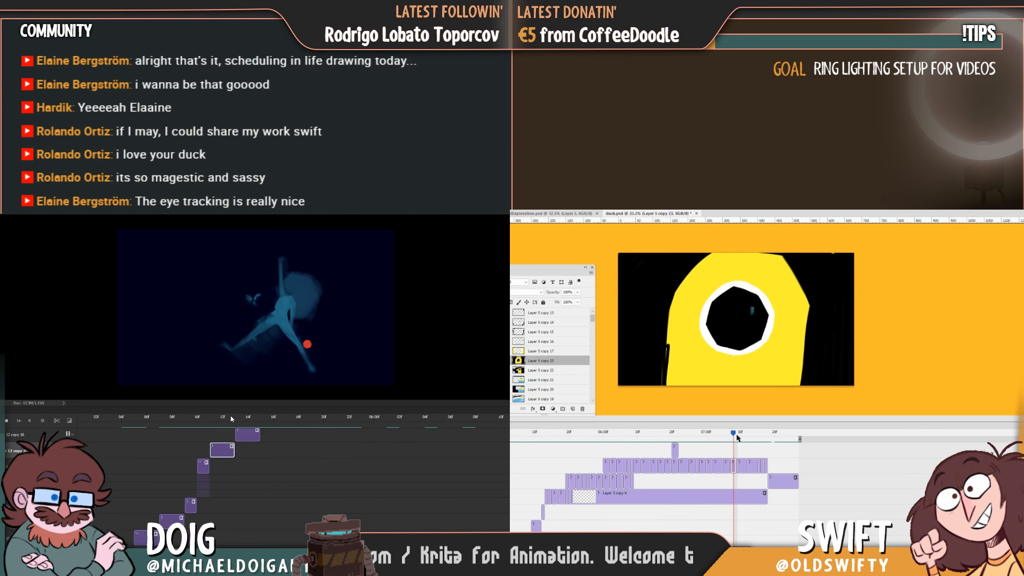
Clean up both side edges of the duck's yellow head against the black background on Layer 5 copy 23, undoing stray strokes.
mouse_move(737, 434)
left_mouse_down()
mouse_move(723, 435)
mouse_move(734, 437)
left_mouse_up()
left_click_drag(676, 336, 673, 361)
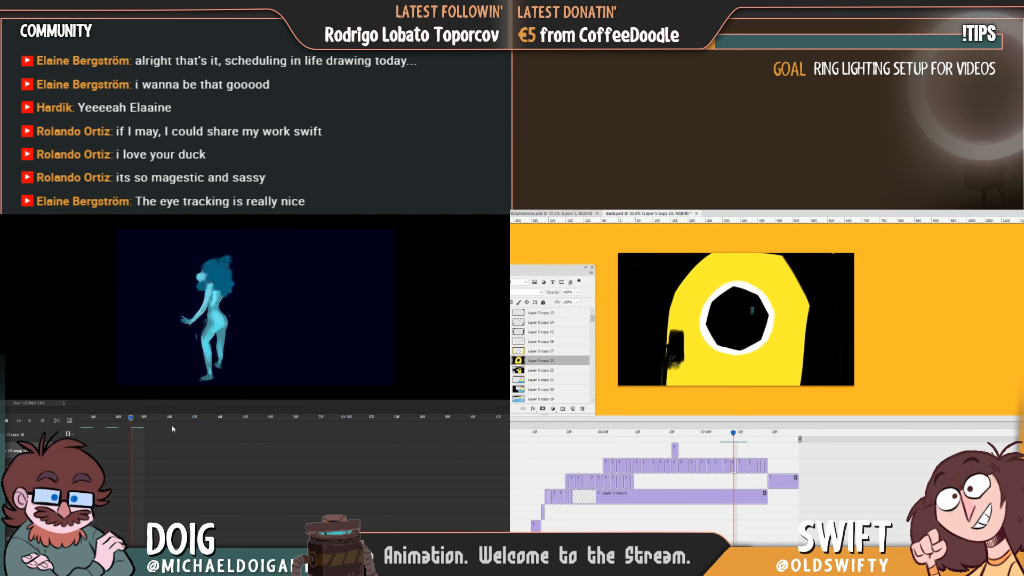
key("ctrl+z")
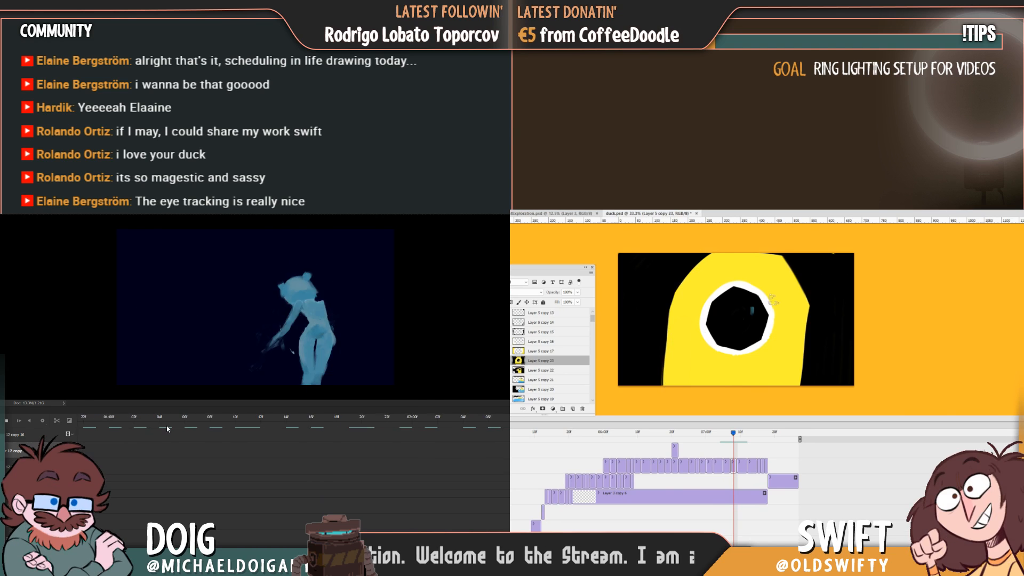
left_click_drag(808, 311, 804, 388)
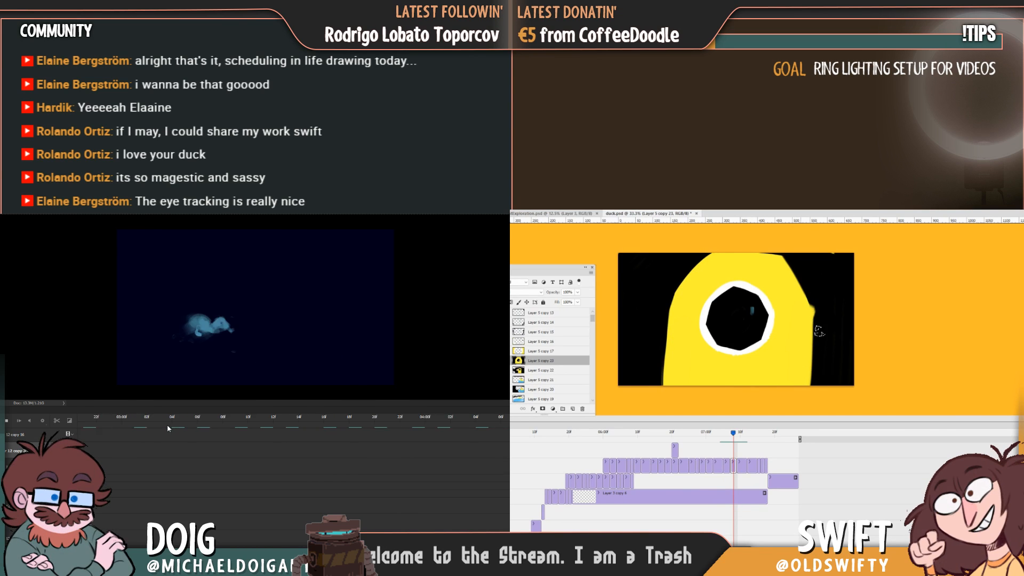
key("ctrl+z")
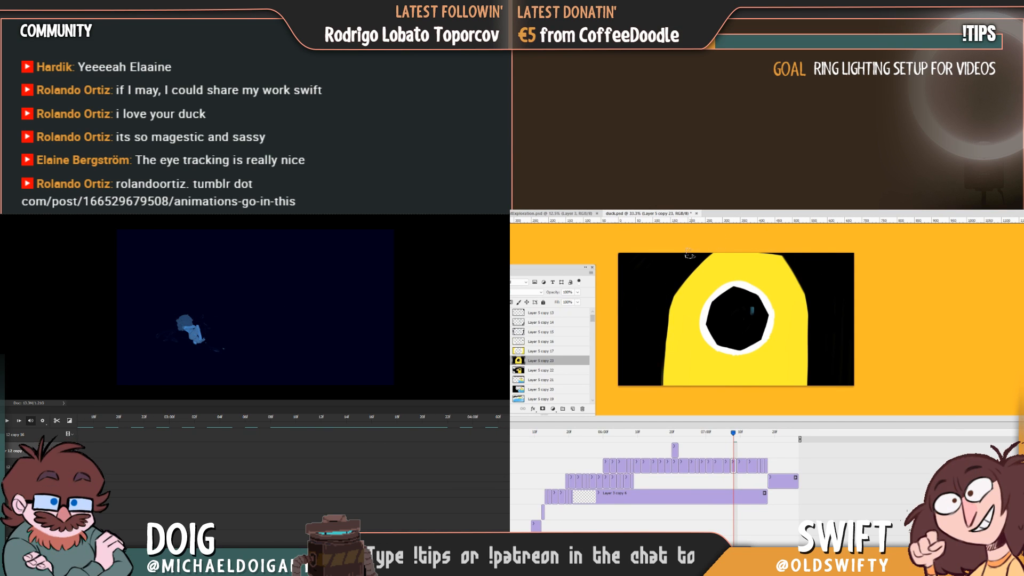
Scrub the blue figure's animation to the wave frames near its end and save duck.psd.
left_click_drag(151, 532, 131, 532)
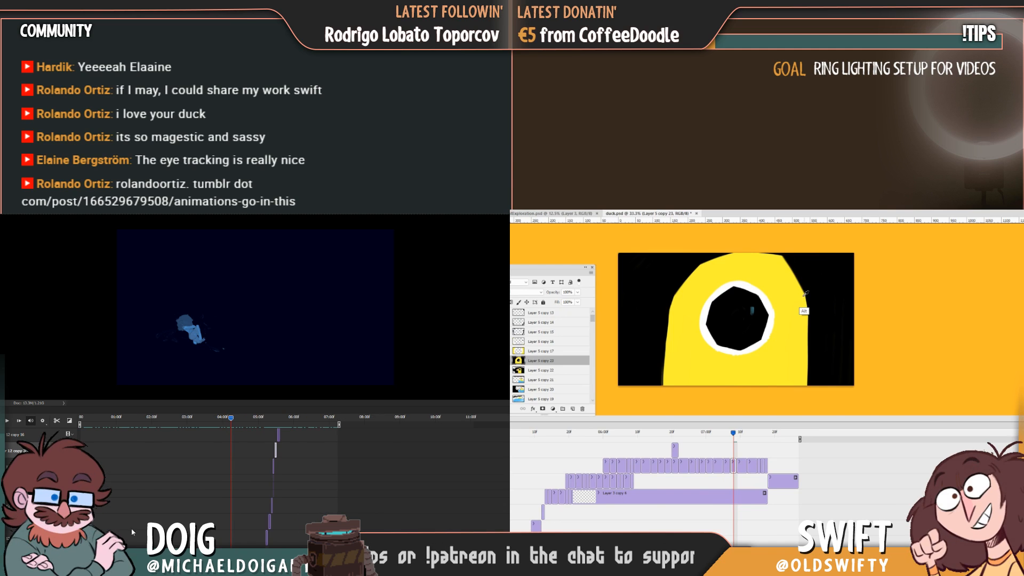
left_click(318, 422)
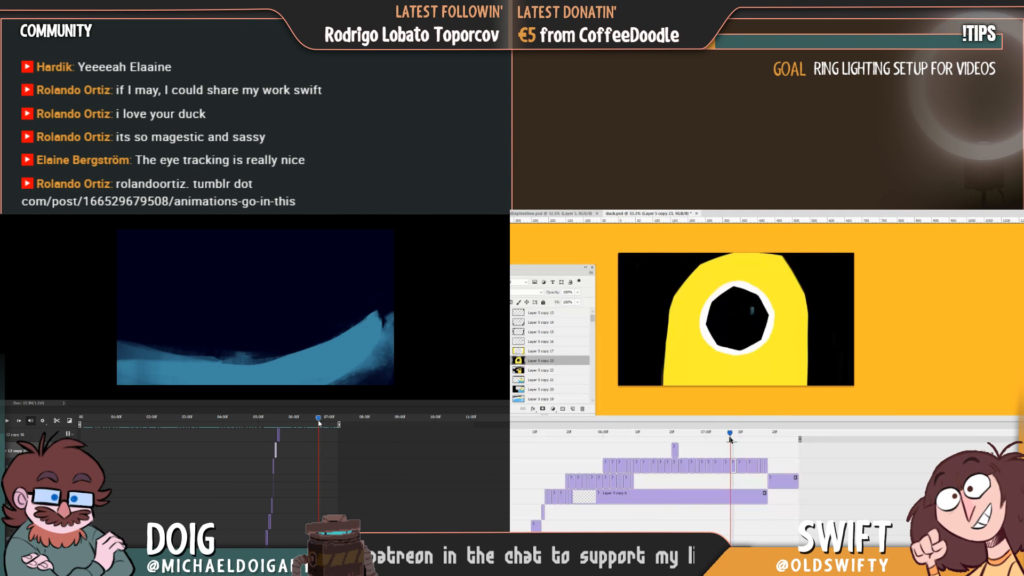
left_click(322, 424)
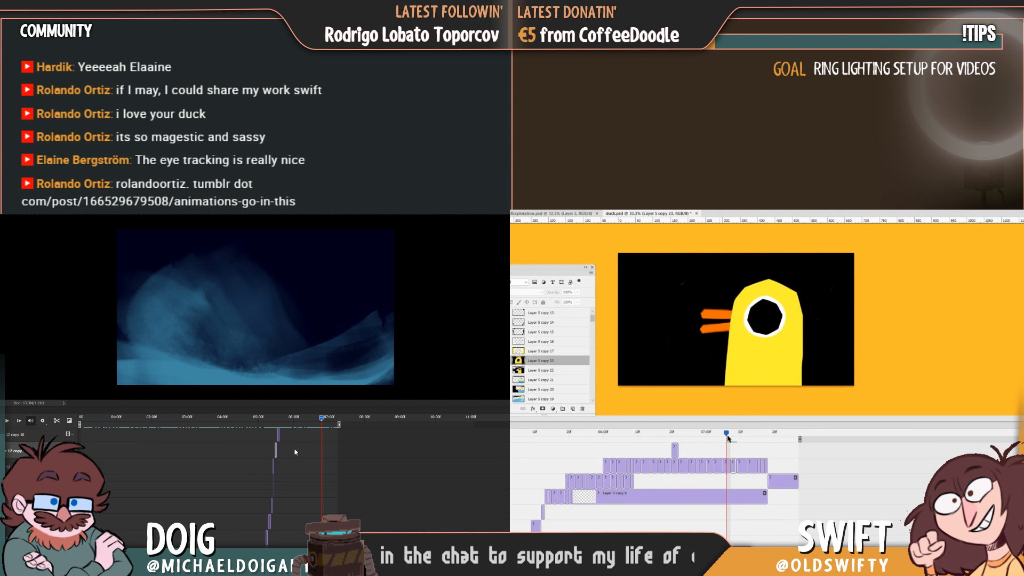
mouse_move(131, 532)
left_mouse_down()
mouse_move(147, 532)
mouse_move(149, 552)
left_mouse_up()
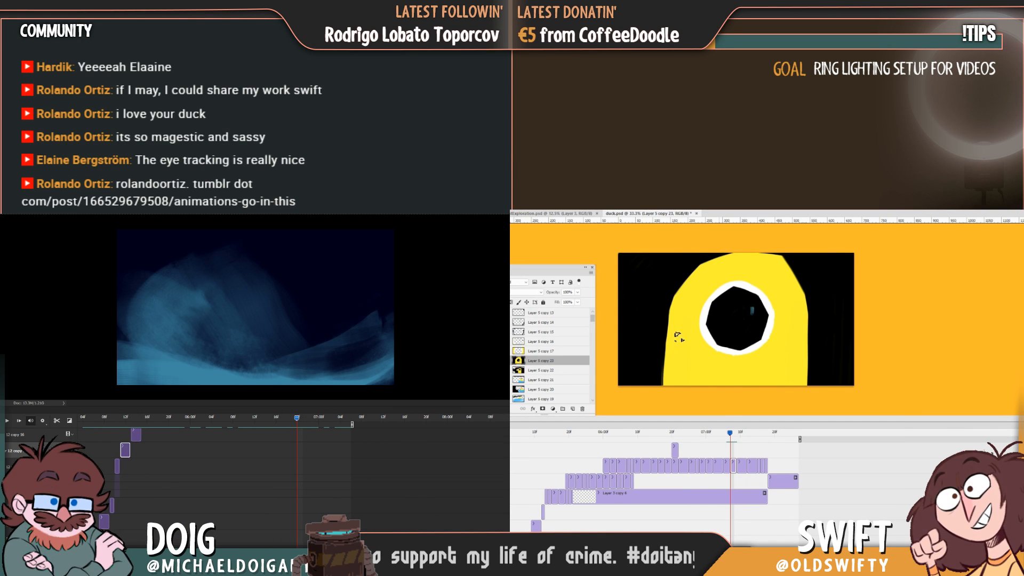
scroll(476, 454, "up", 7)
key("ctrl+s")
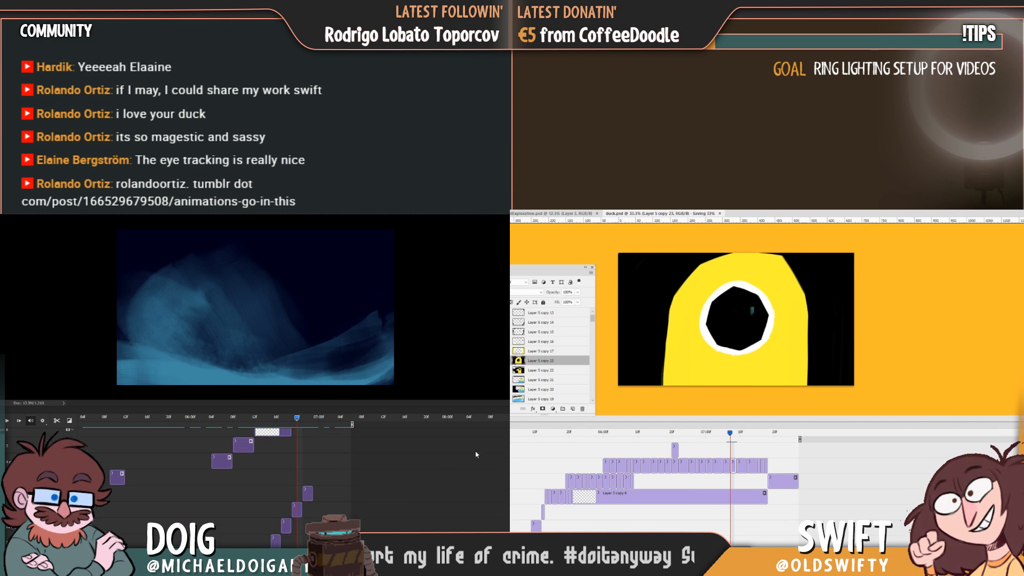
Return the blue figure's animation to the standing pose at its start and fit the whole timeline in view.
left_click_drag(149, 551, 157, 551)
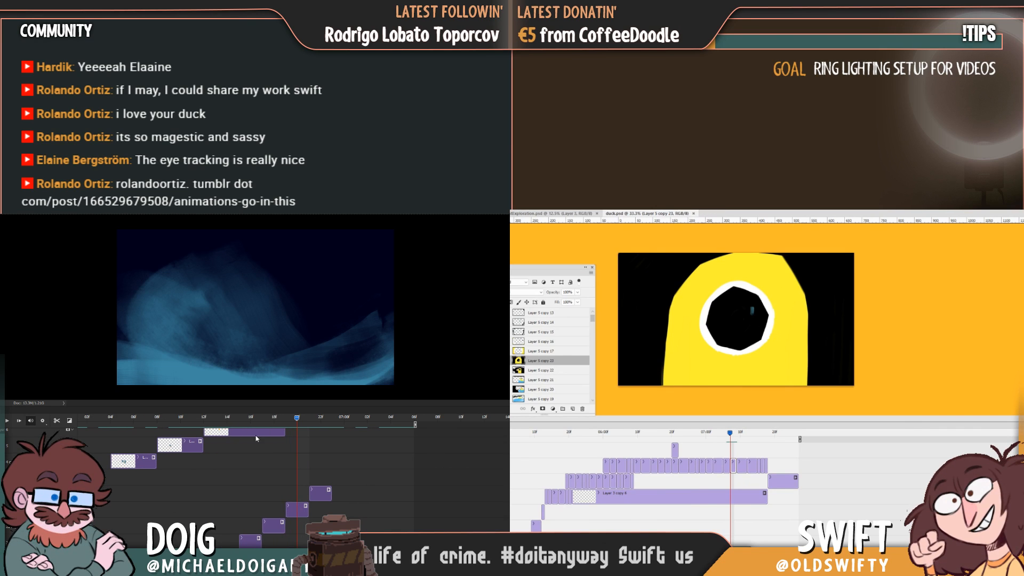
left_click(249, 417)
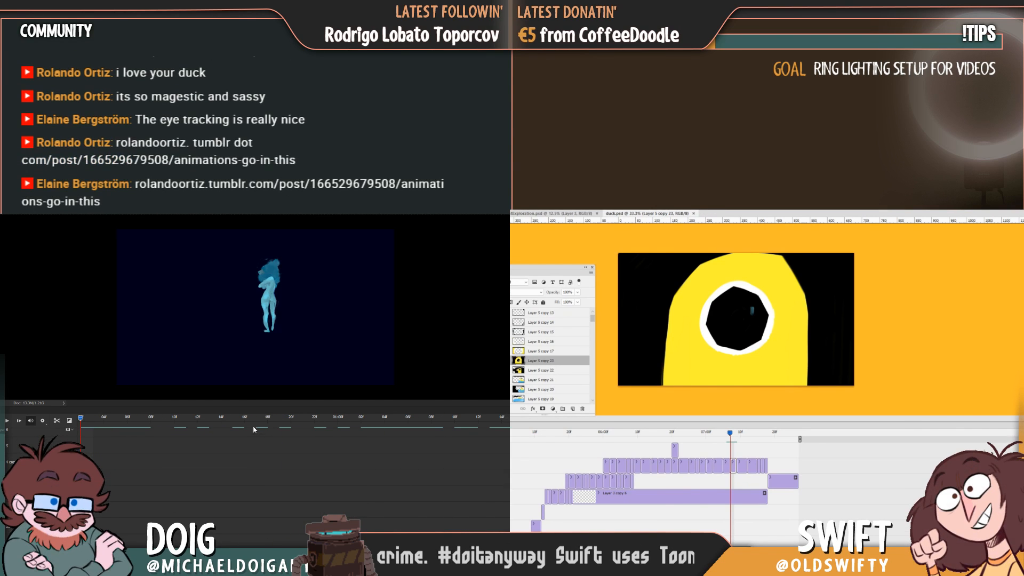
left_click_drag(157, 552, 158, 552)
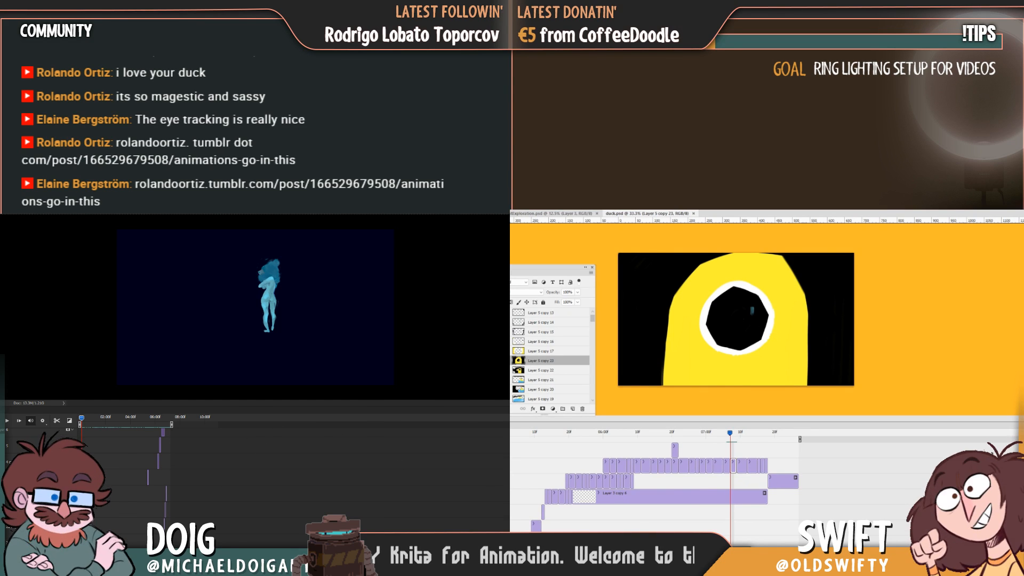
scroll(132, 501, "up", 2)
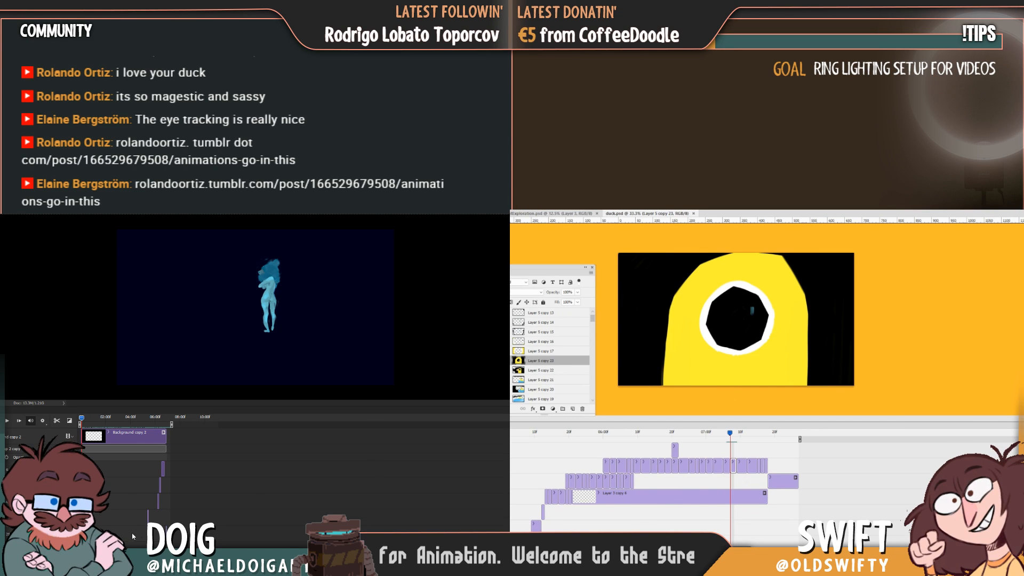
Switch to the browser and look through the enlarged illustrations in the shared Tumblr art post while playing the blue figure's animation.
left_click_drag(513, 266, 684, 210)
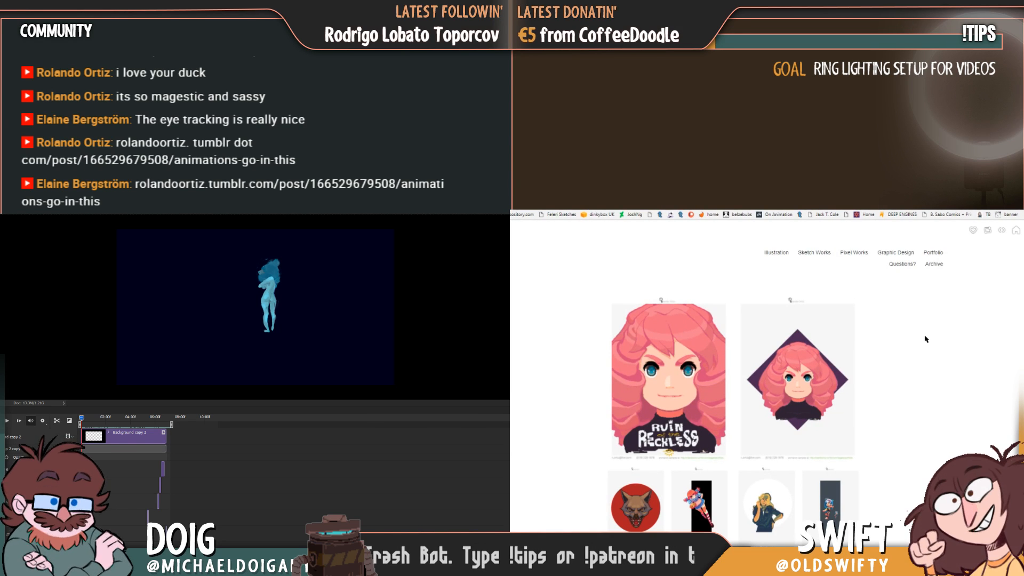
left_click(688, 375)
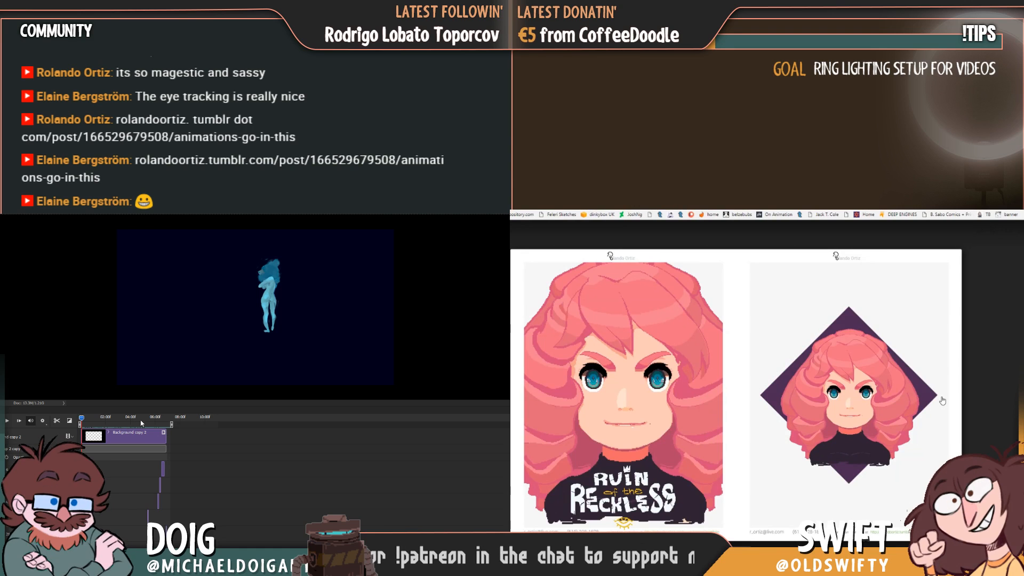
left_click(942, 400)
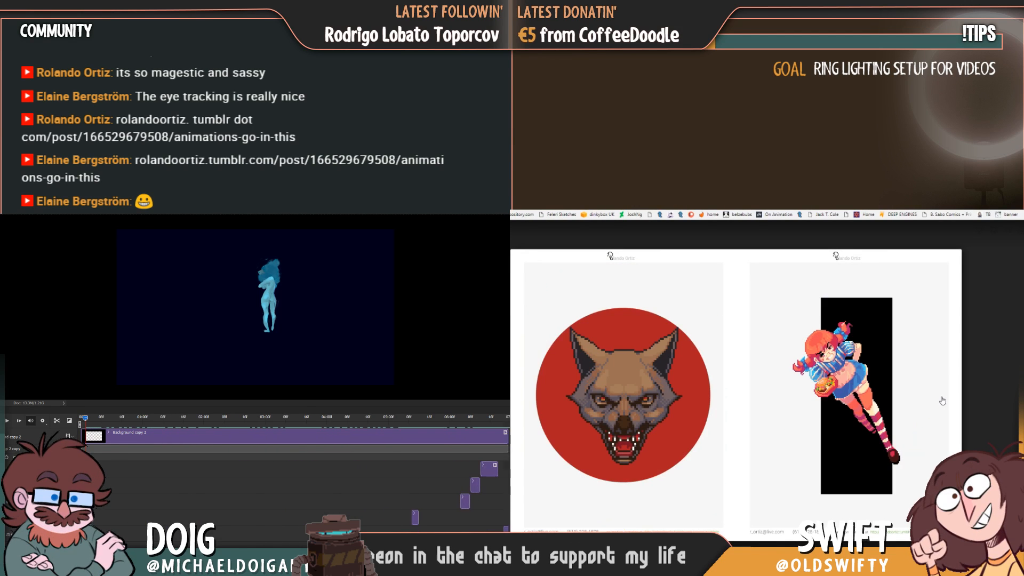
left_click(942, 400)
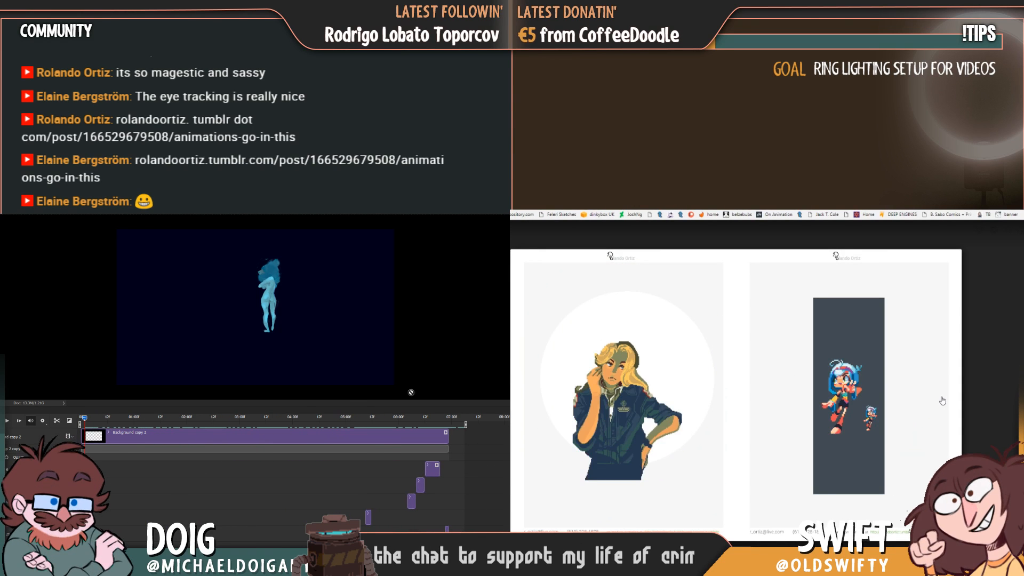
left_click(942, 400)
mouse_move(424, 422)
left_mouse_down()
mouse_move(471, 432)
mouse_move(415, 421)
left_mouse_up()
left_click(942, 400)
left_click(942, 401)
left_click(942, 401)
left_click(578, 411)
key("space")
left_click(866, 438)
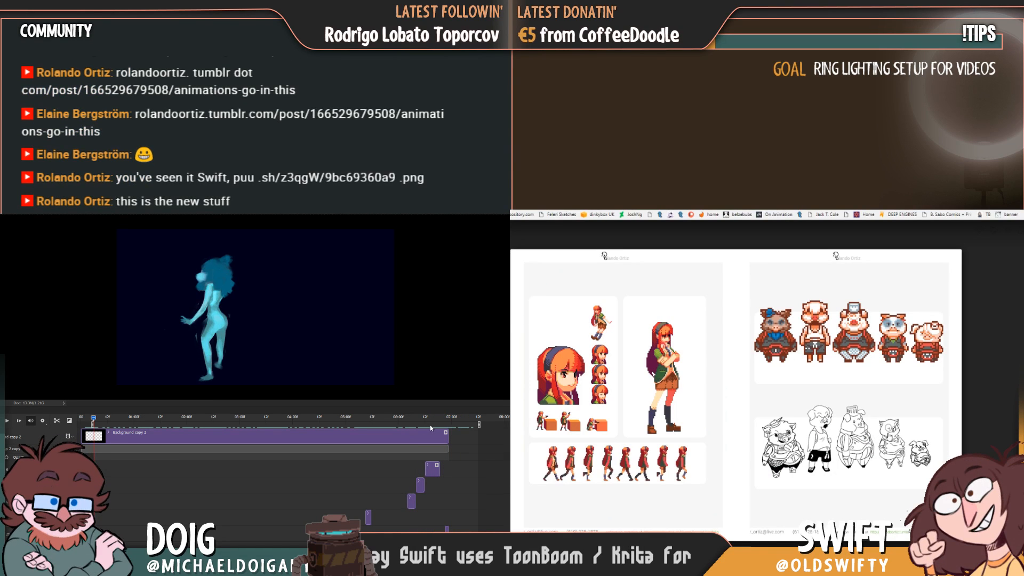
Replay the end of the blue figure's animation from around the six-second mark and return to the tumbling pose.
left_click(451, 427)
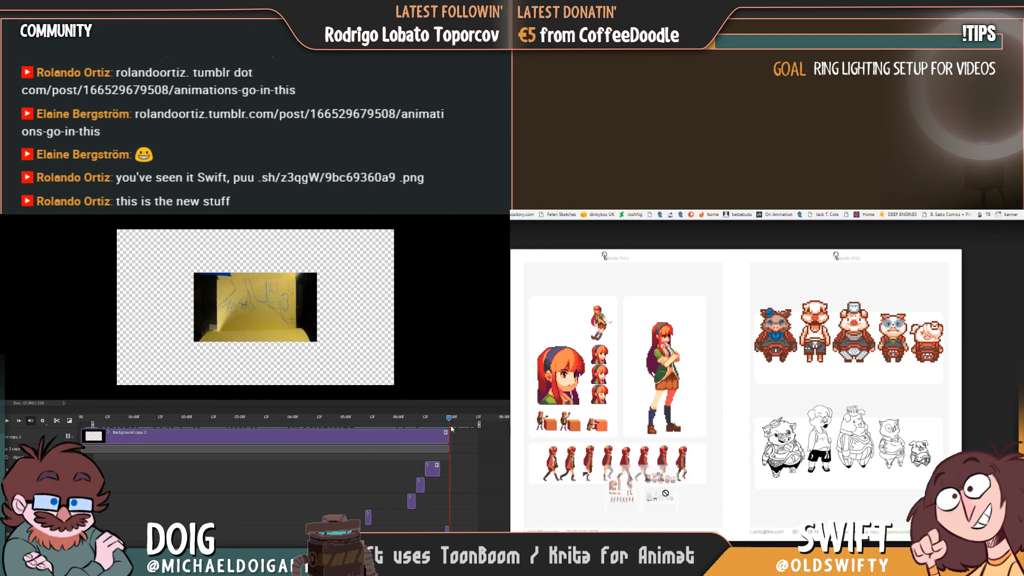
left_click_drag(451, 427, 407, 421)
key("space")
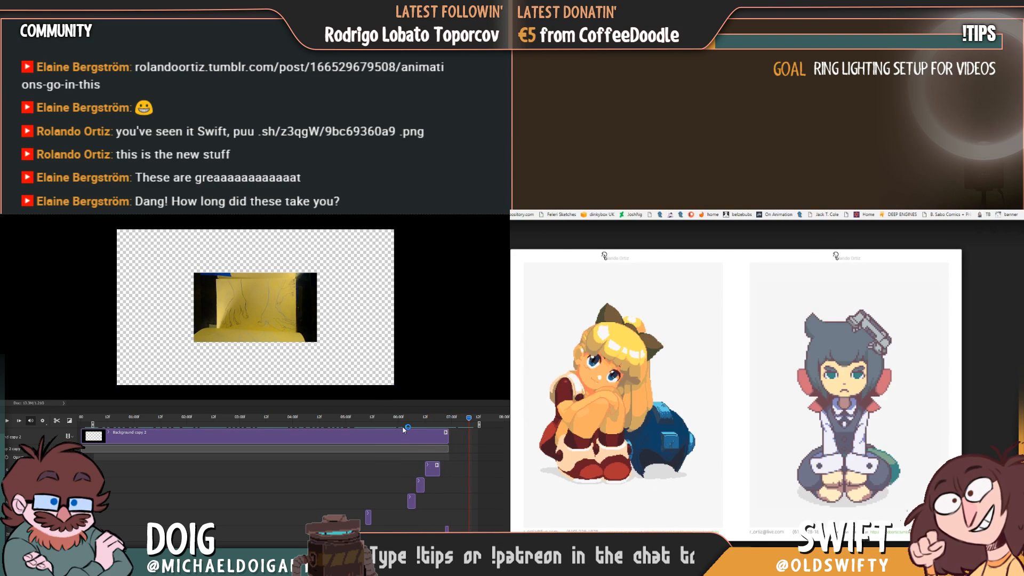
left_click(401, 420)
key("space")
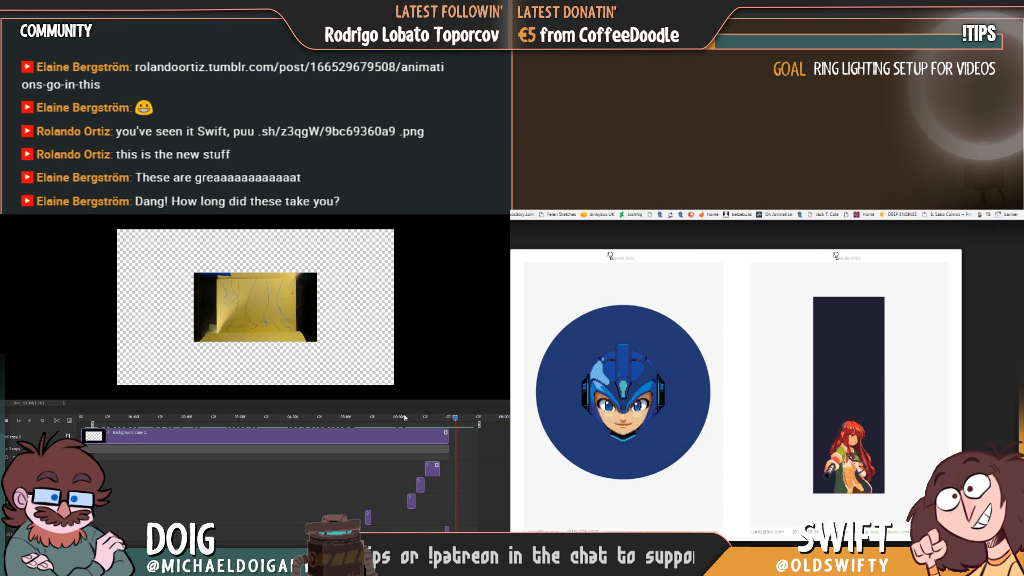
mouse_move(405, 424)
left_mouse_down()
mouse_move(439, 426)
mouse_move(375, 426)
mouse_move(395, 427)
left_mouse_up()
Compare the character sketch sheets in the Tumblr gallery and check the blue figure's leaping pose just past six seconds.
key("Left")
key("Left")
key("Escape")
left_click(786, 402)
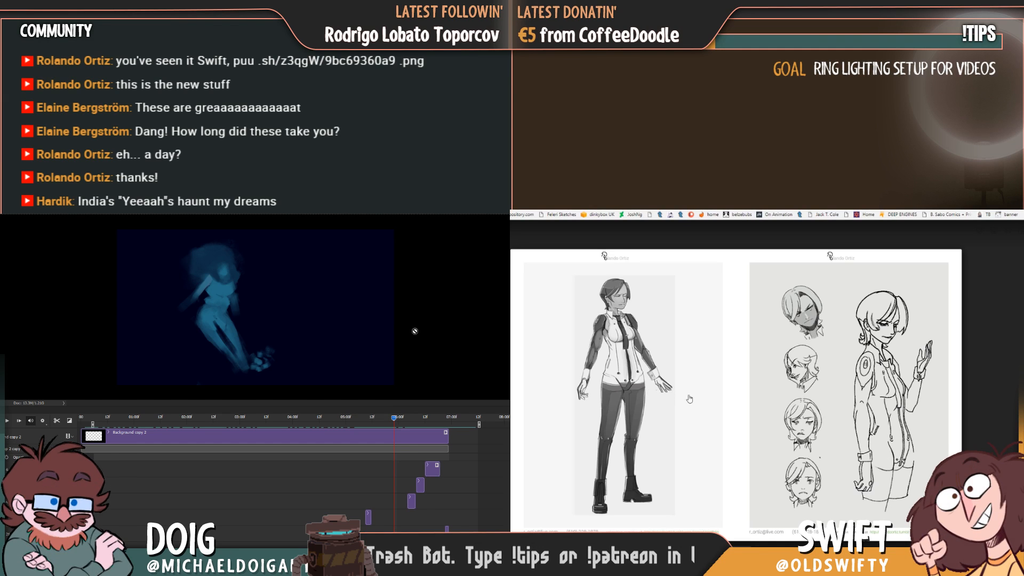
key("Right")
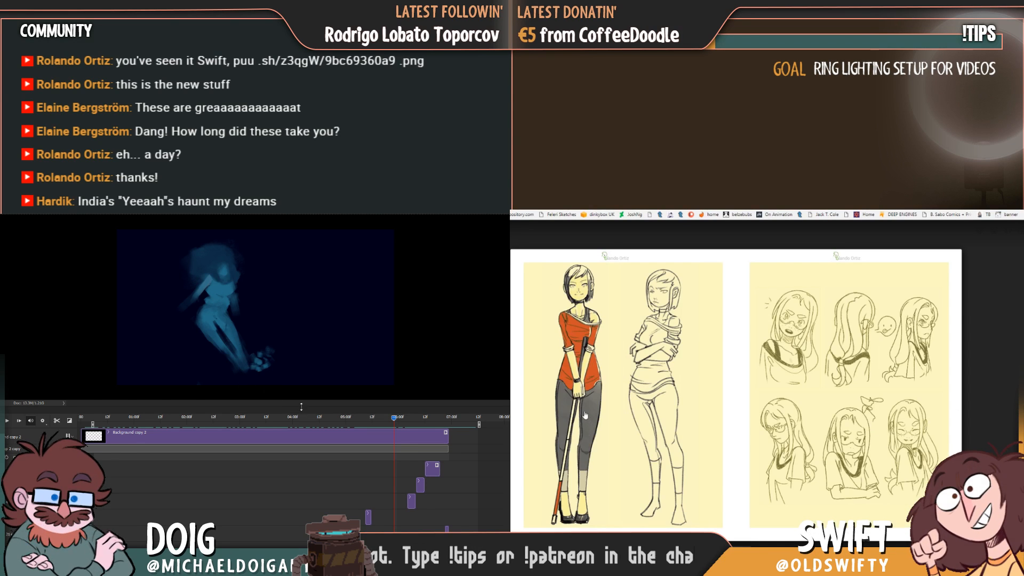
mouse_move(392, 421)
left_mouse_down()
mouse_move(426, 425)
mouse_move(412, 425)
left_mouse_up()
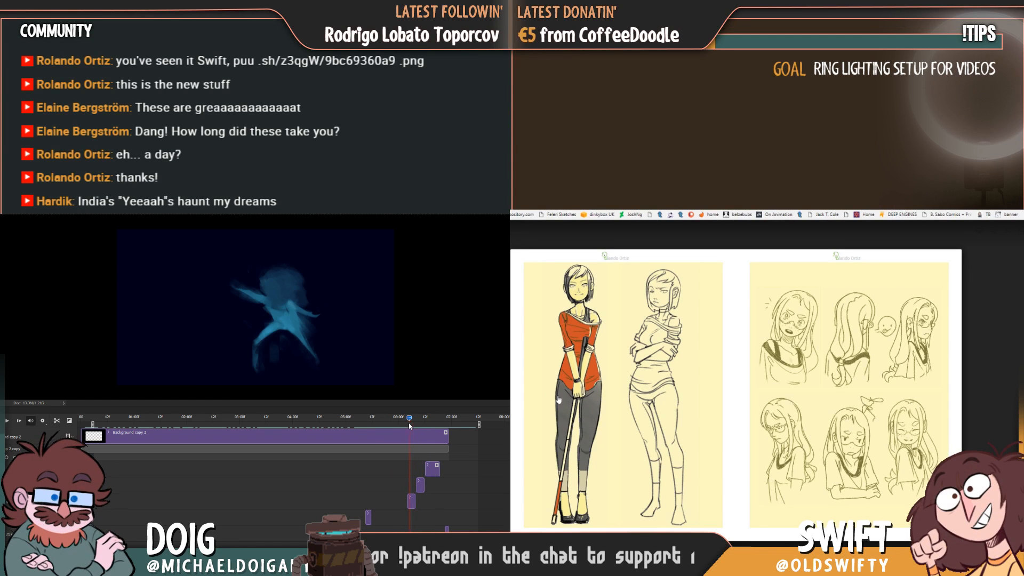
key("Right")
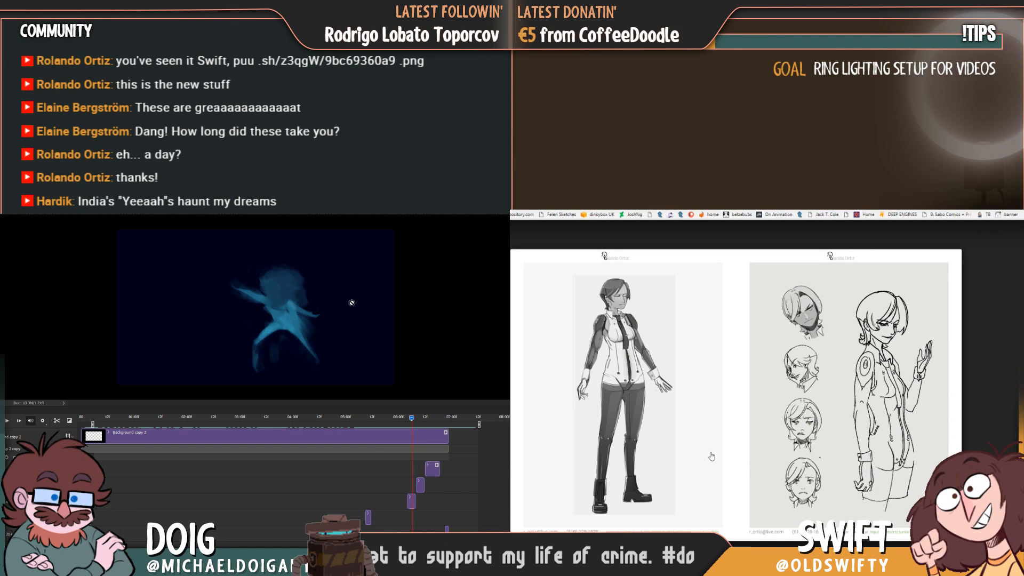
key("Right")
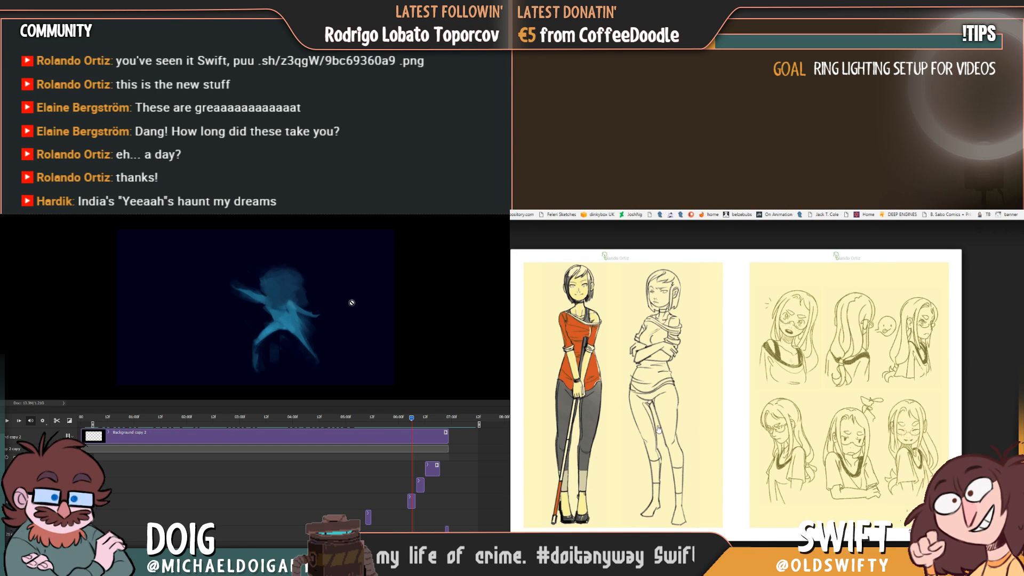
key("Right")
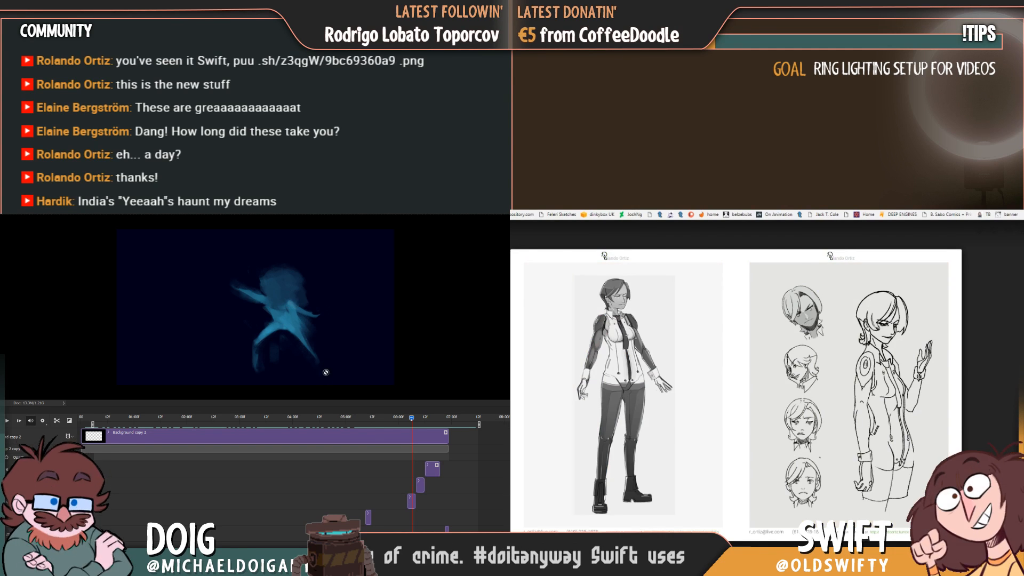
Page through the remaining pixel-art pieces, close the enlarged view, and bring the blue figure back to its pose at six seconds.
key("Right")
mouse_move(410, 421)
left_mouse_down()
mouse_move(433, 424)
mouse_move(385, 428)
mouse_move(399, 435)
left_mouse_up()
key("Right")
key("Right")
key("Right")
key("Right")
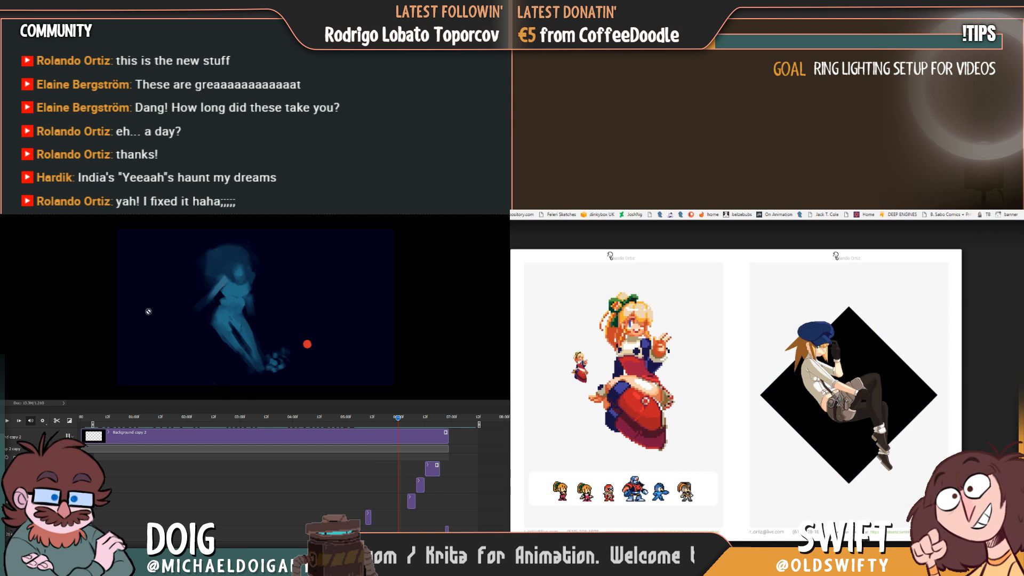
key("Right")
key("Right")
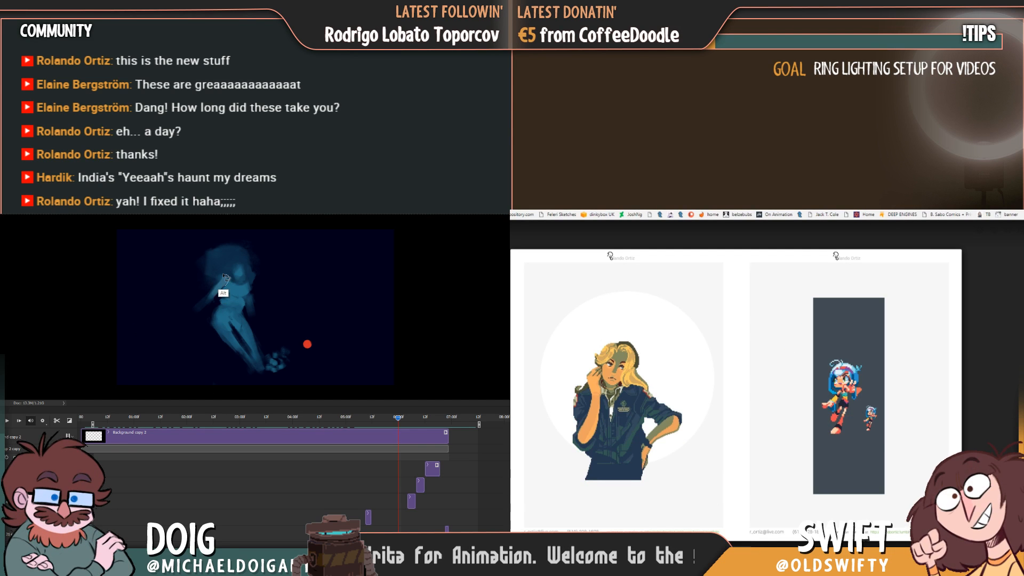
key("Right")
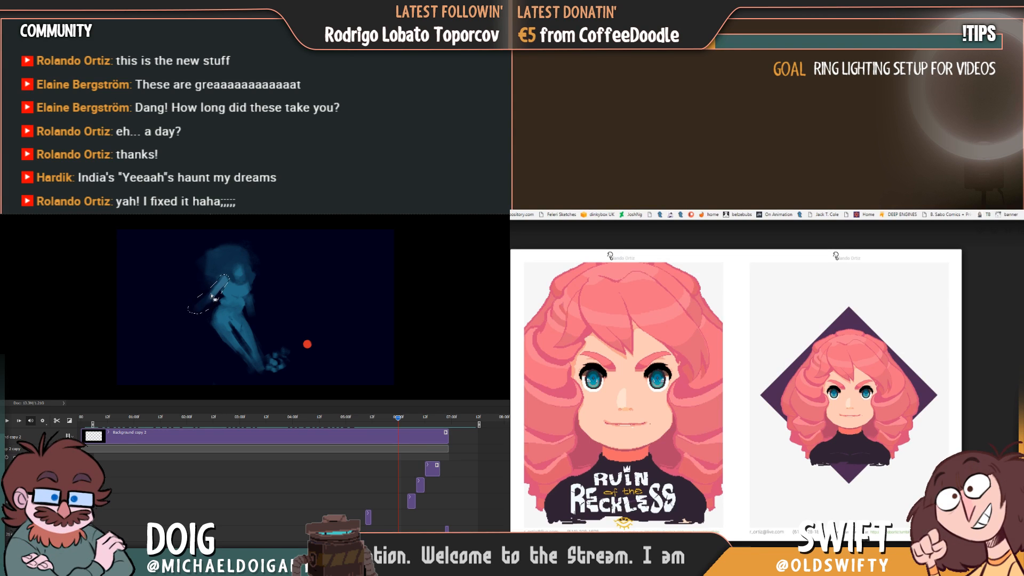
key("Escape")
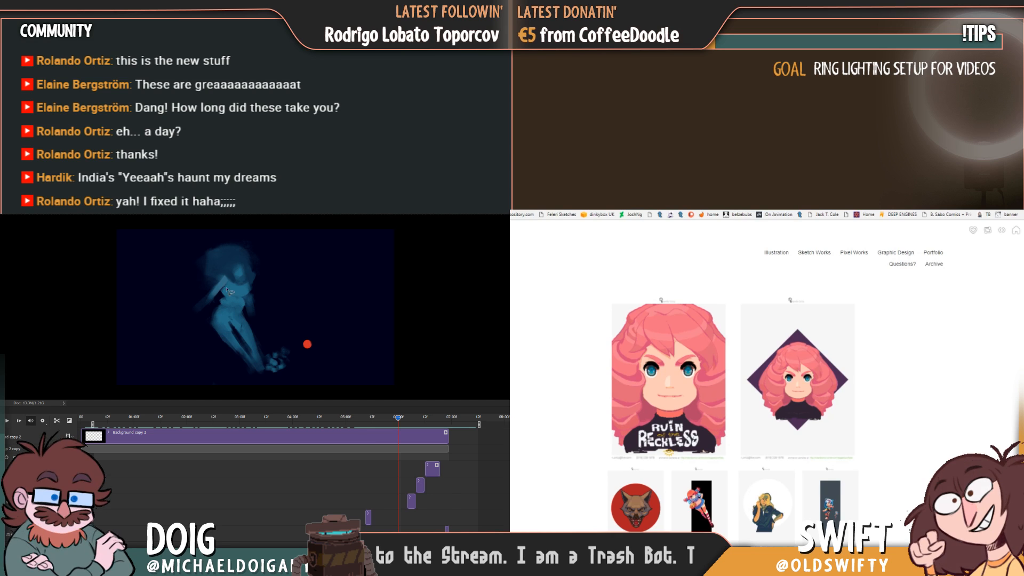
Rotate the selected outstretched arm of the blue figure slightly outward with Free Transform at the six-second frame.
key("ctrl+d")
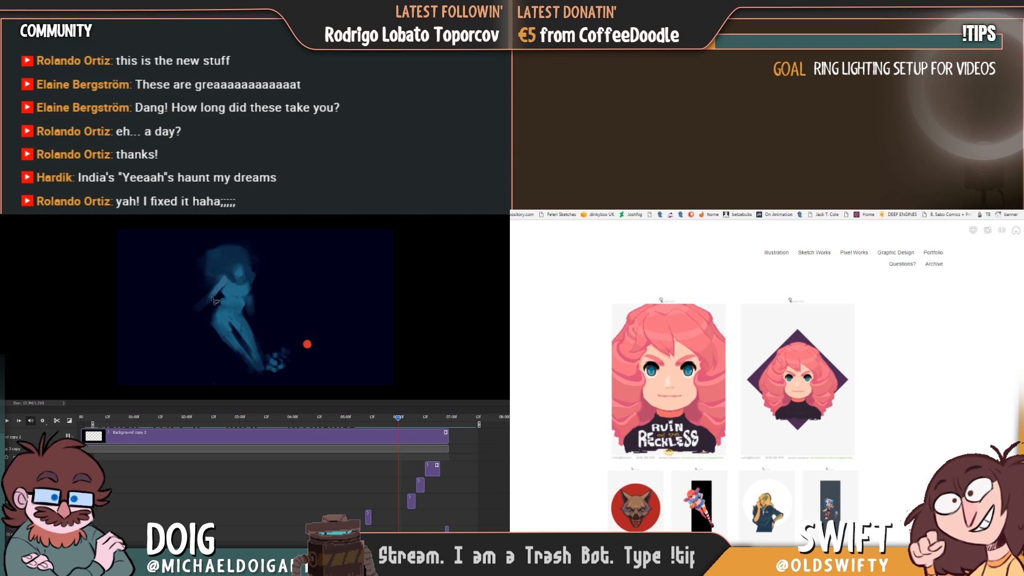
key("ctrl+t")
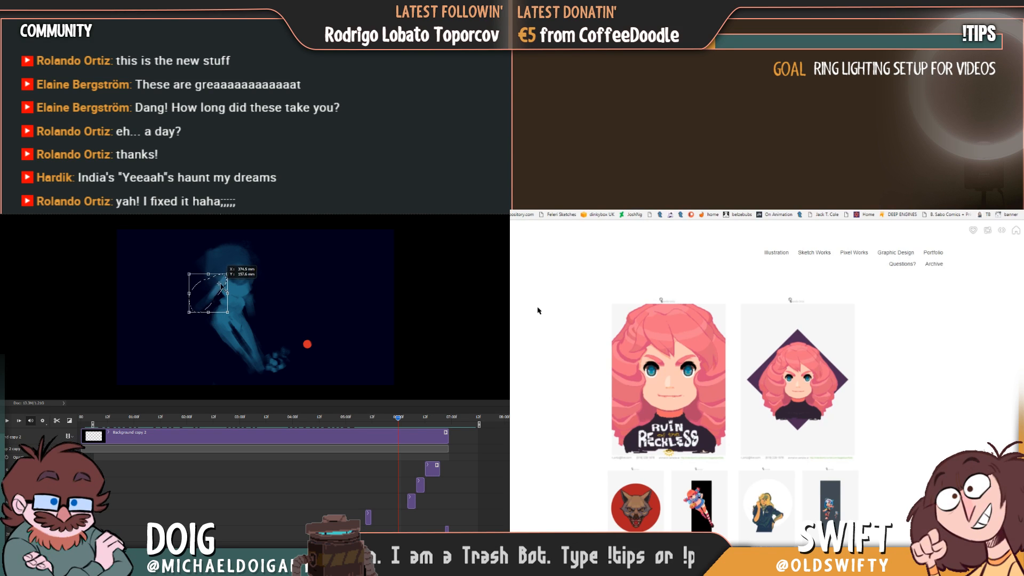
left_click_drag(239, 288, 236, 292)
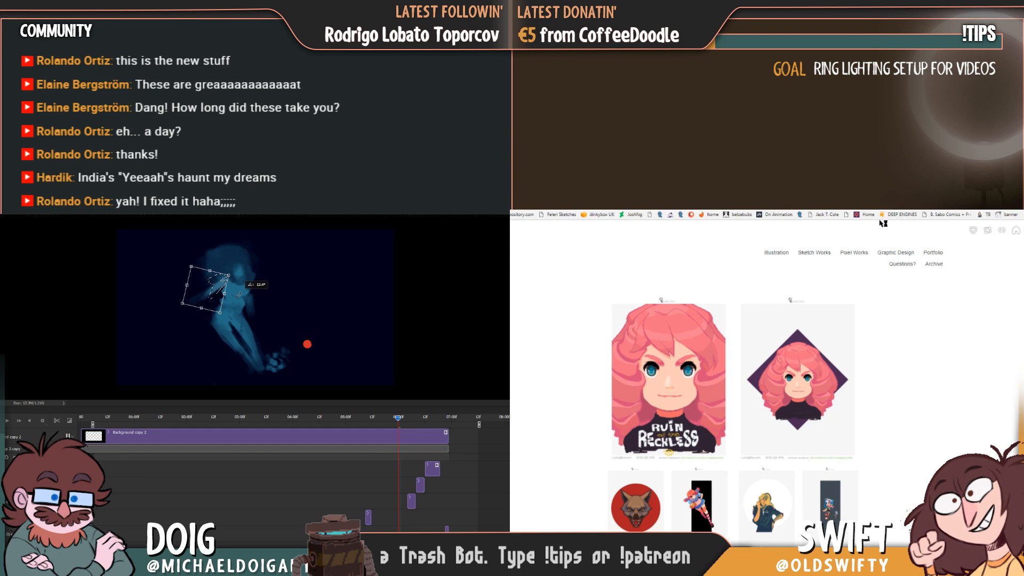
key("Return")
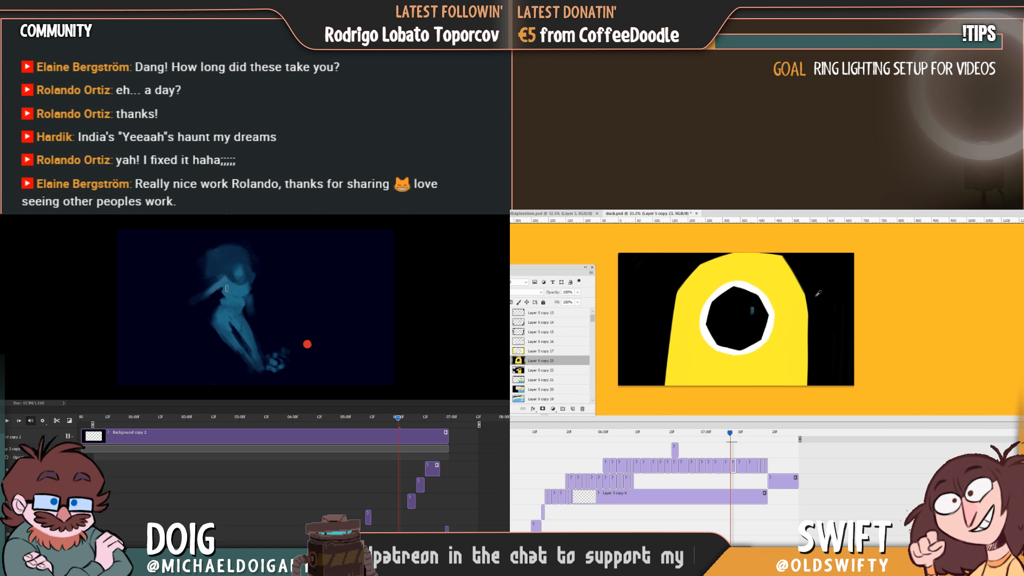
Distort the whole blue figure with Free Transform, lowering its upper-right corner and narrowing it from the right side.
key("ctrl+t")
left_click_drag(291, 238, 293, 247)
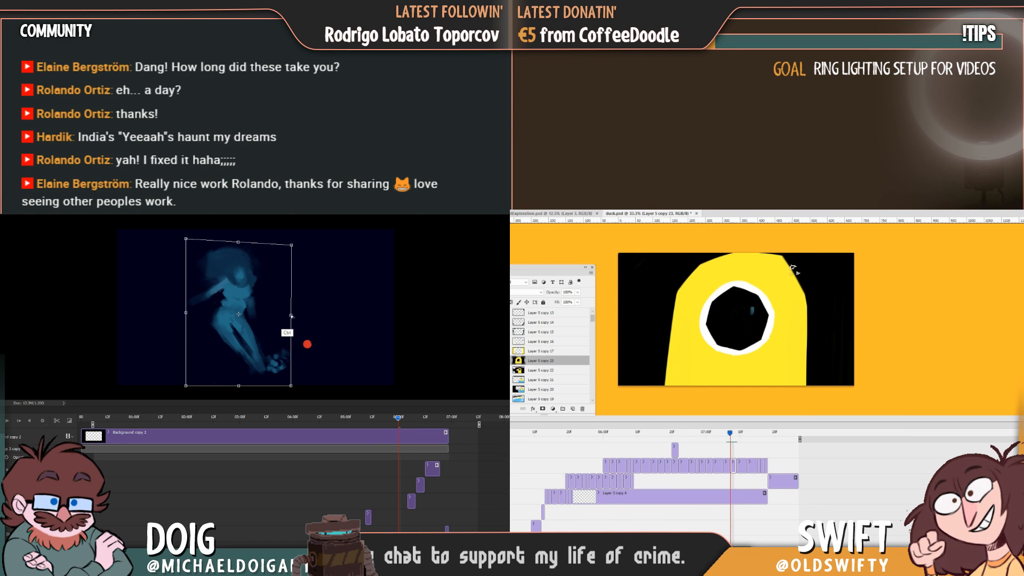
left_click_drag(291, 316, 286, 315)
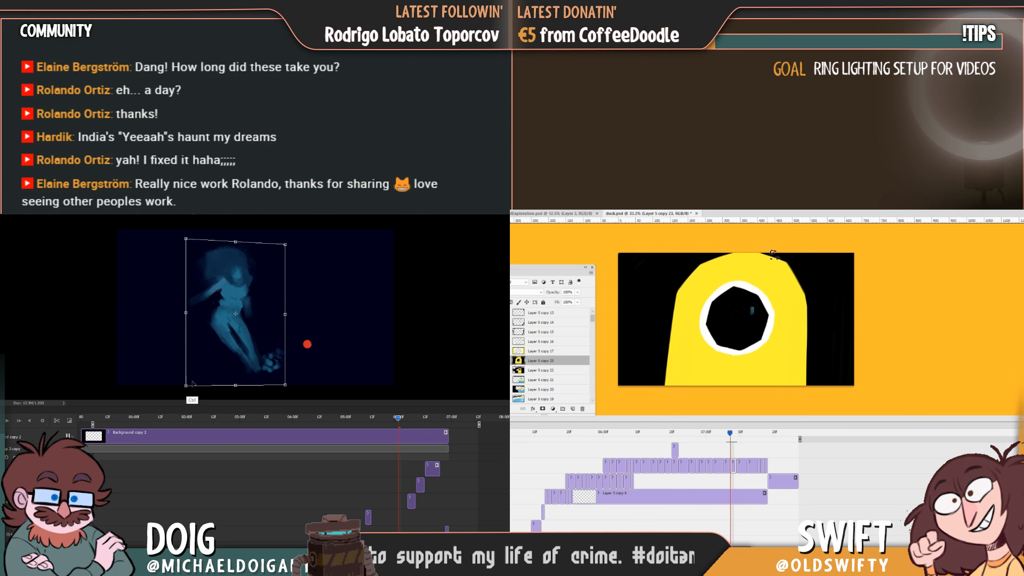
left_click_drag(186, 385, 186, 384)
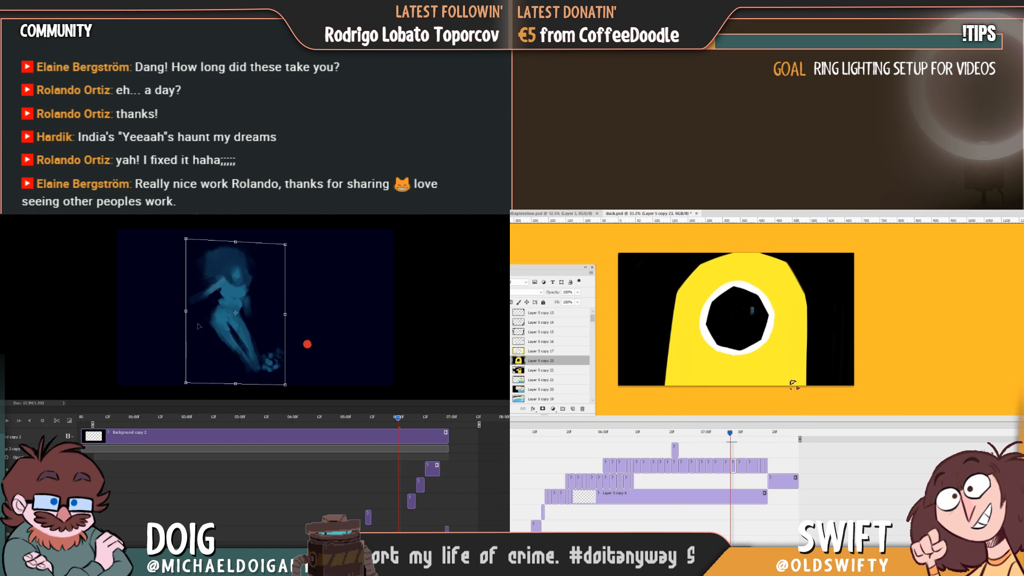
key("Return")
Scrub back and forth over the duck's eye close-up frames and the blue figure's adjusted pose to check the motion.
left_click_drag(730, 439, 729, 439)
left_click_drag(399, 424, 387, 422)
left_click_drag(730, 439, 726, 439)
left_click_drag(387, 421, 387, 421)
left_click_drag(726, 439, 726, 438)
left_click_drag(386, 421, 403, 422)
left_click_drag(726, 438, 730, 437)
mouse_move(402, 421)
left_mouse_down()
mouse_move(384, 421)
mouse_move(394, 422)
left_mouse_up()
Repaint the right side edge of the duck's yellow head on Layer 5 copy 23, undoing a stray stroke.
left_click_drag(807, 313, 804, 385)
left_click_drag(395, 422, 395, 421)
key("ctrl+z")
left_click_drag(807, 291, 804, 385)
left_click_drag(395, 422, 399, 422)
left_click_drag(808, 285, 805, 385)
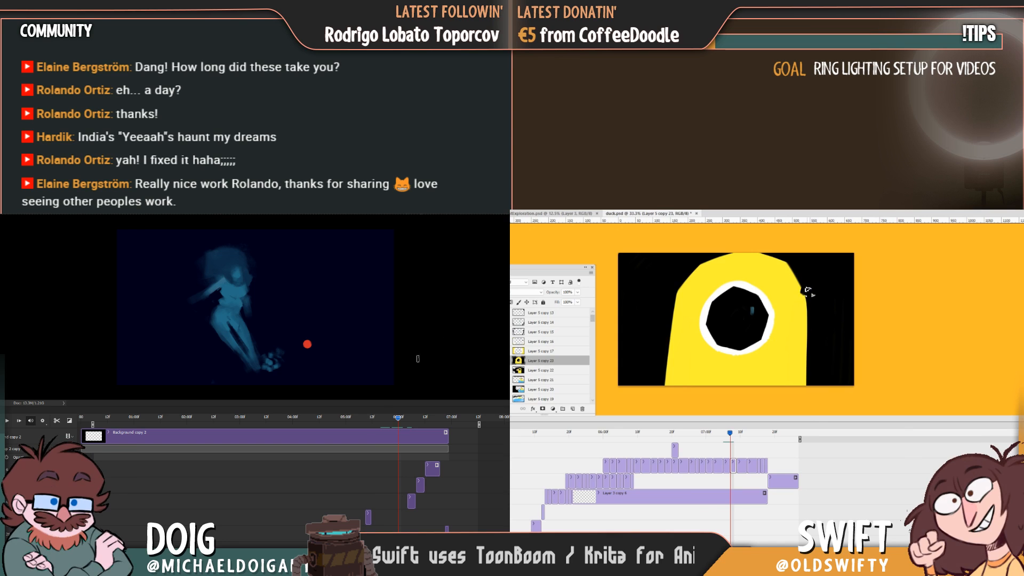
Straighten the right side of the duck's yellow head down to the bottom of the frame, undoing and redoing the first stroke.
left_click_drag(806, 292, 799, 385)
left_click_drag(397, 421, 397, 422)
key("ctrl+z")
left_click_drag(808, 293, 808, 332)
left_click_drag(397, 422, 400, 422)
left_click_drag(807, 332, 808, 339)
left_click_drag(399, 422, 400, 422)
left_click_drag(808, 339, 807, 380)
Scrub between the duck's smaller side view and its eye close-up, and across the blue figure's six-second pose, to compare frames.
mouse_move(401, 429)
left_mouse_down()
mouse_move(396, 422)
mouse_move(409, 424)
mouse_move(395, 421)
left_mouse_up()
left_click_drag(728, 437, 731, 436)
left_click_drag(395, 421, 397, 421)
left_click_drag(731, 437, 726, 437)
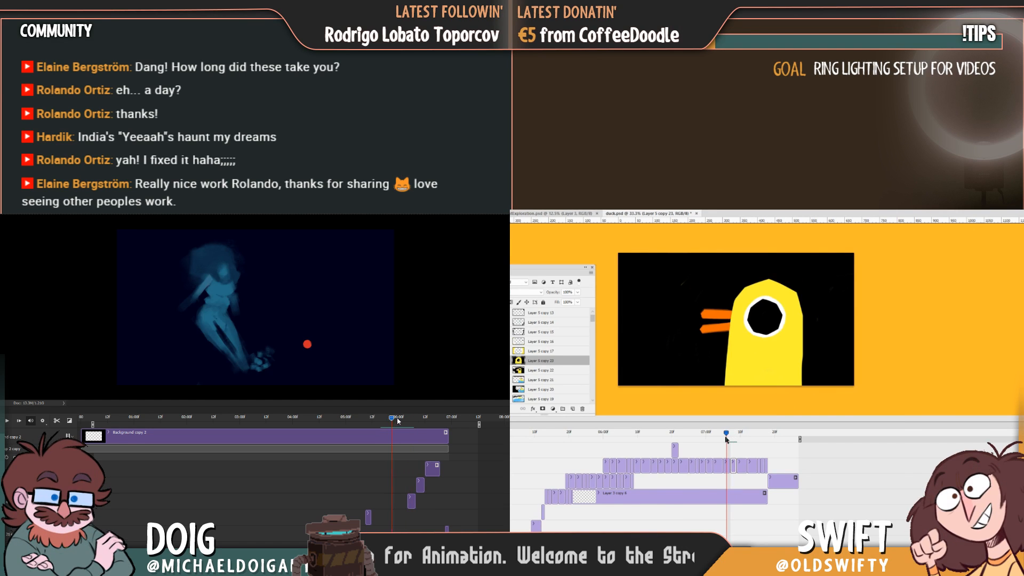
left_click_drag(398, 421, 398, 420)
left_click_drag(727, 437, 730, 436)
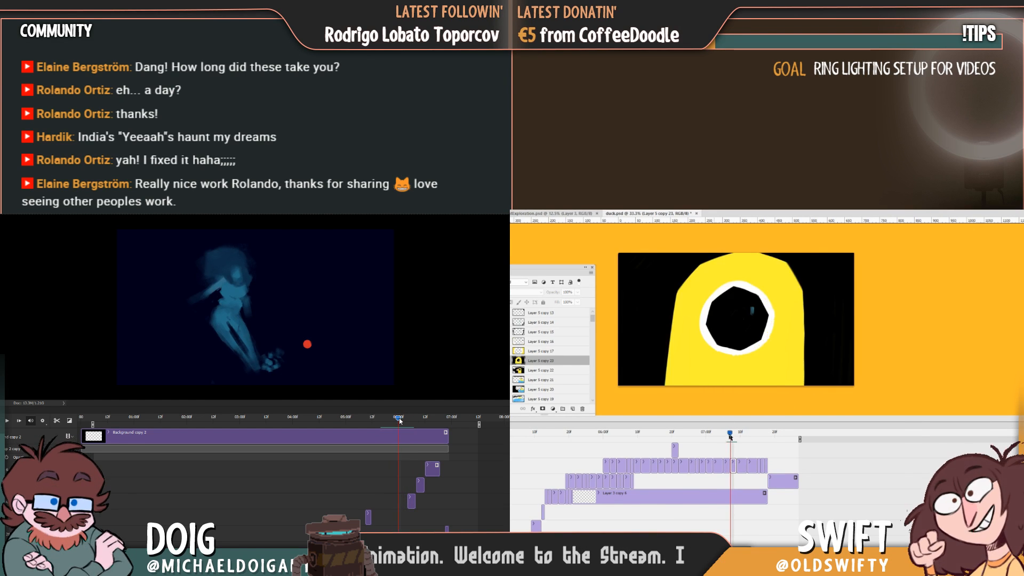
Paint the duck's two-part orange beak, and distort the blue figure's lassoed upper body with Free Transform, lowering its upper-right corner.
mouse_move(663, 318)
left_mouse_down()
mouse_move(632, 312)
mouse_move(669, 319)
mouse_move(654, 338)
mouse_move(626, 334)
mouse_move(661, 342)
left_mouse_up()
key("ctrl+t")
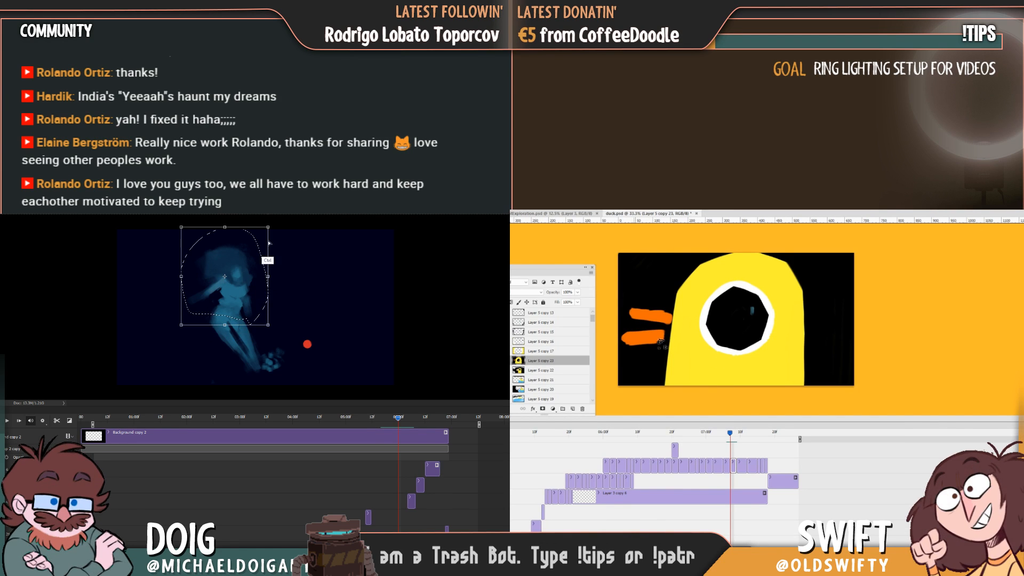
left_click_drag(268, 226, 268, 238)
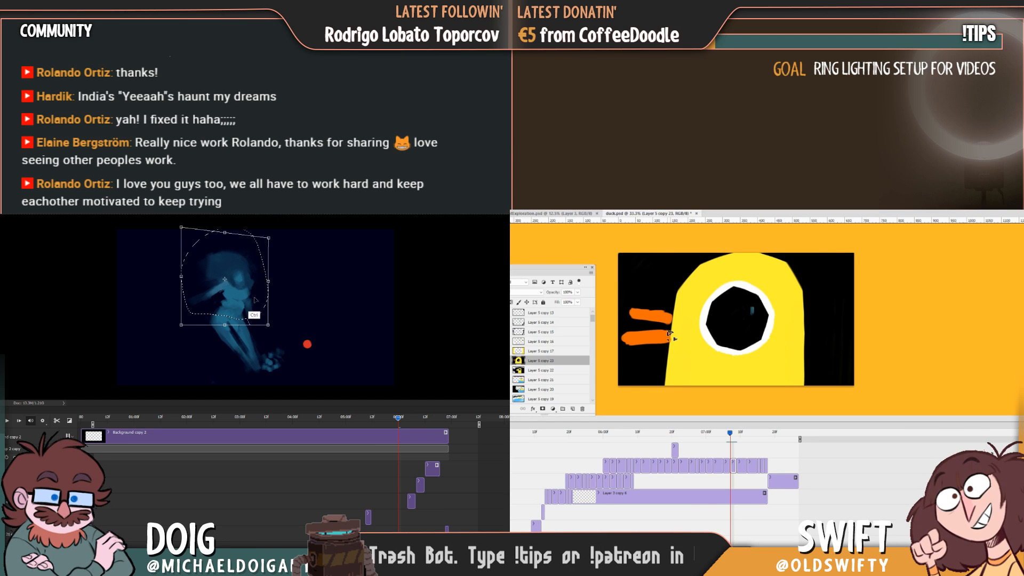
left_click_drag(667, 336, 676, 335)
left_click_drag(225, 325, 221, 327)
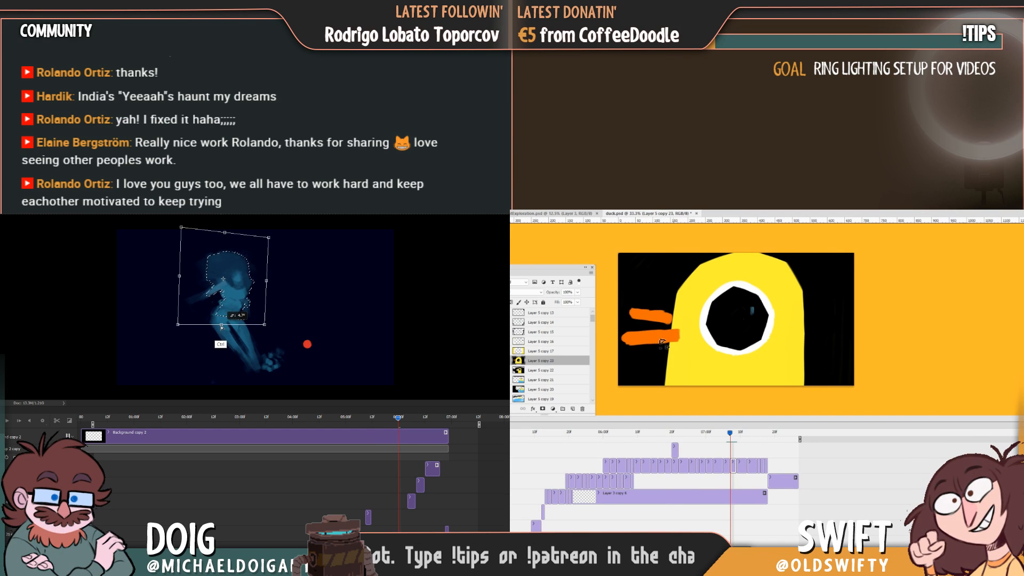
key("Return")
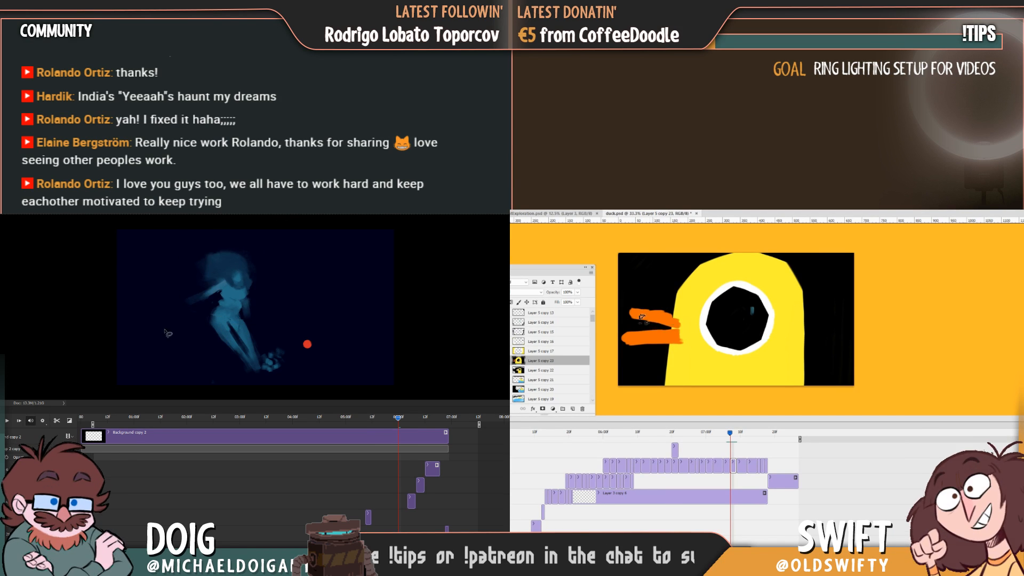
Examine the blue figure's frames just after six seconds and the duck's eye close-up frames around the repainted beak.
mouse_move(396, 420)
left_mouse_down()
mouse_move(378, 419)
mouse_move(407, 419)
mouse_move(391, 424)
mouse_move(408, 429)
left_mouse_up()
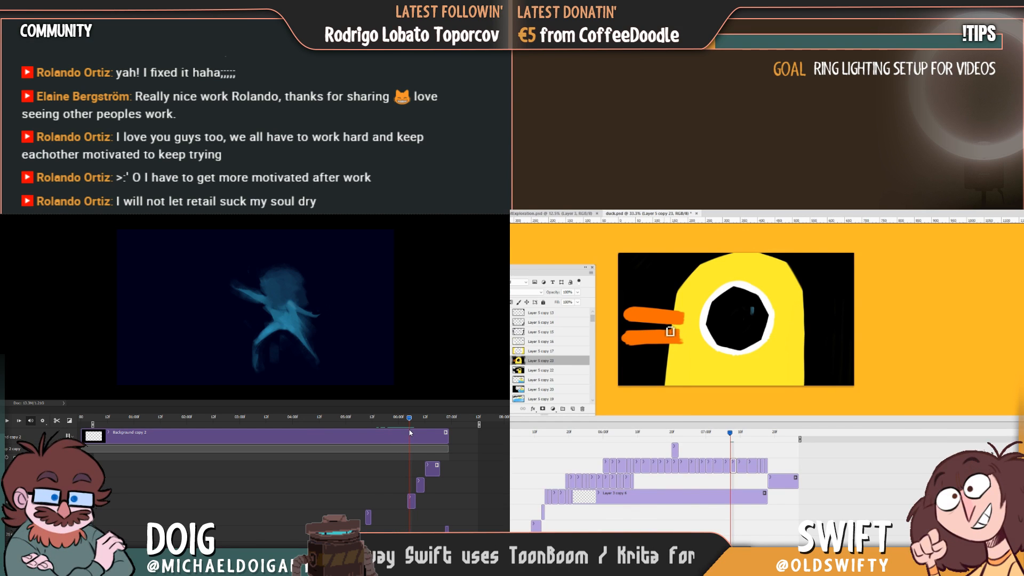
scroll(493, 462, "down", 5)
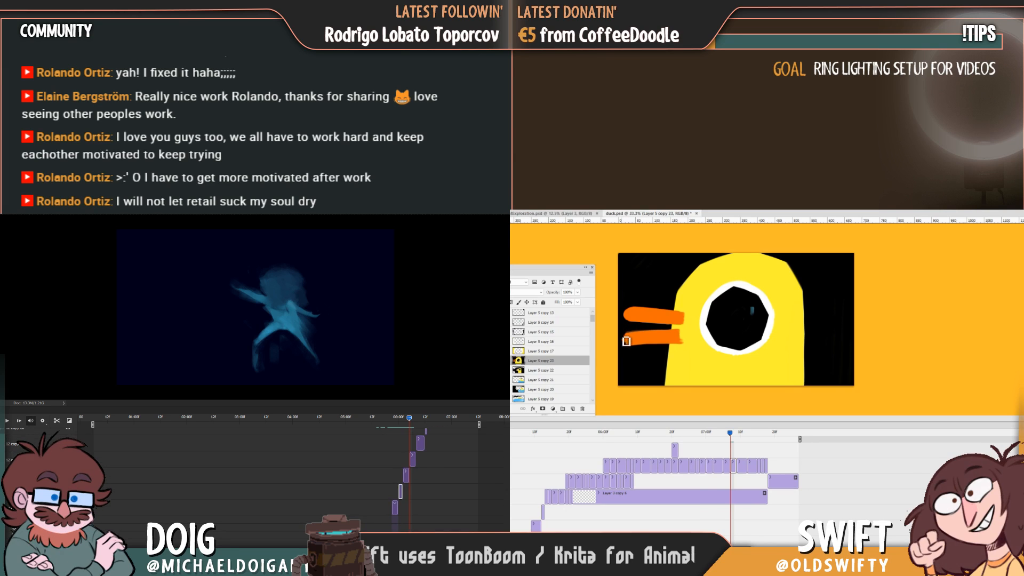
scroll(297, 469, "up", 5)
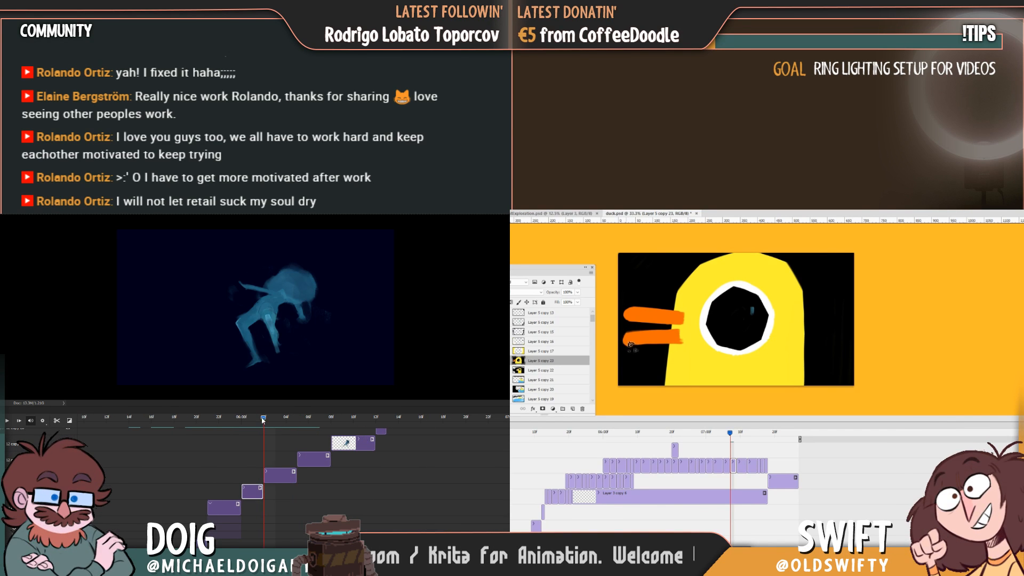
left_click_drag(295, 429, 264, 424)
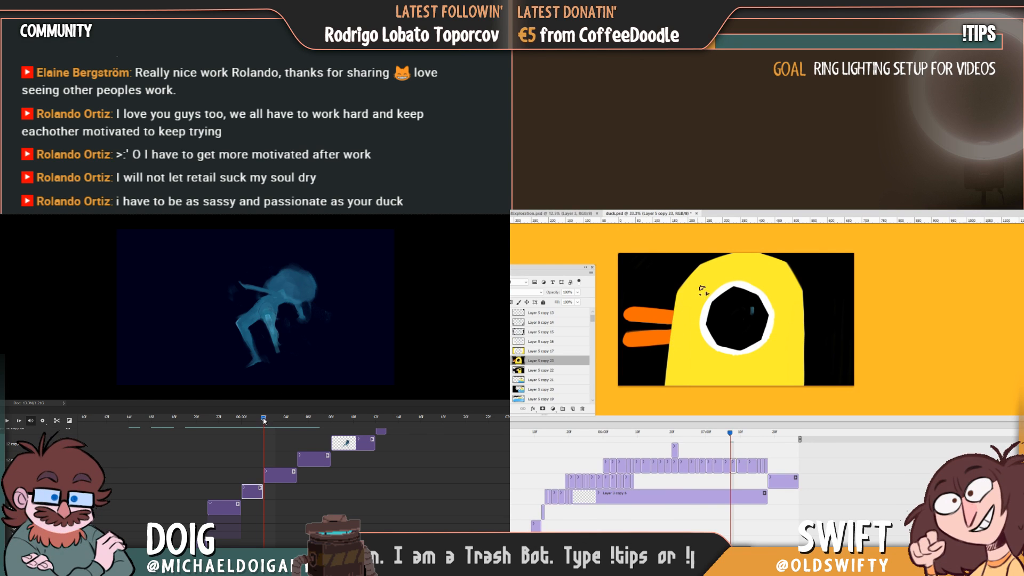
mouse_move(738, 439)
left_mouse_down()
mouse_move(708, 443)
mouse_move(733, 435)
left_mouse_up()
left_click_drag(266, 421, 270, 421)
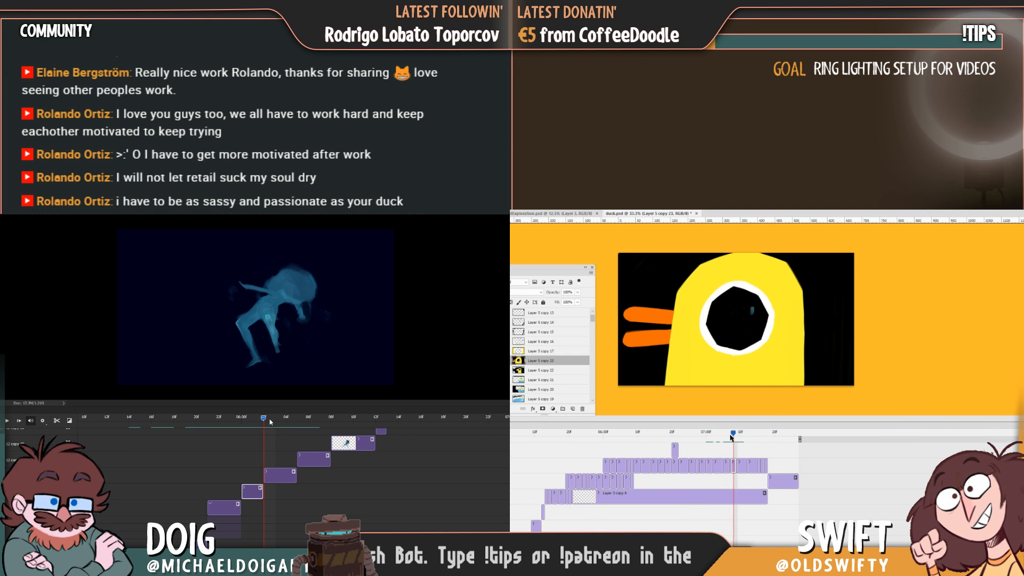
left_click_drag(733, 435, 729, 435)
mouse_move(271, 422)
left_mouse_down()
mouse_move(297, 429)
mouse_move(226, 421)
mouse_move(297, 430)
mouse_move(277, 428)
left_mouse_up()
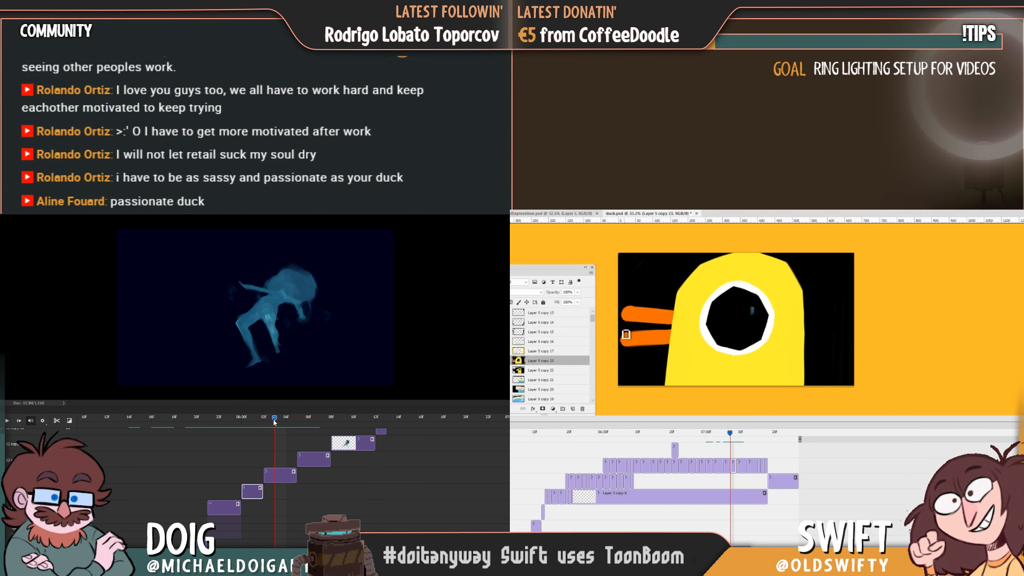
Play and scrub the blue figure's motion from the bent-over pose to the leap, and check the duck's zoom into the black pupil.
left_click_drag(275, 422, 254, 425)
key("space")
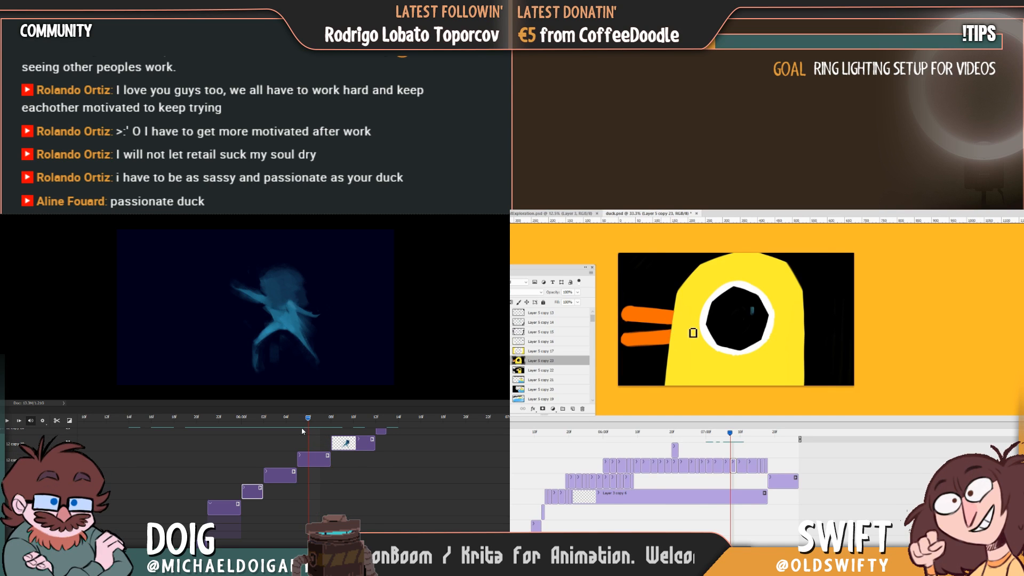
left_click_drag(295, 428, 280, 427)
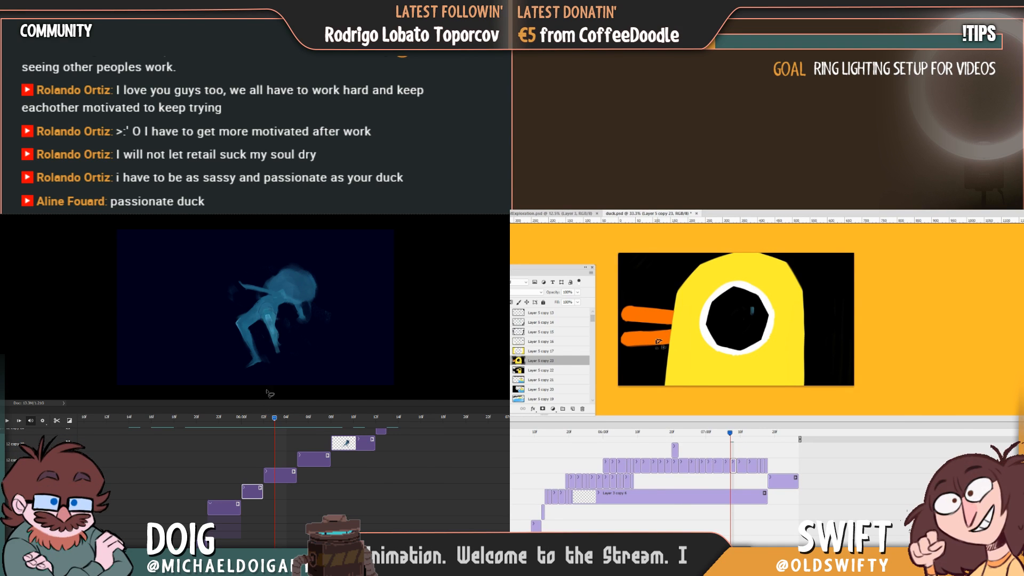
mouse_move(274, 420)
left_mouse_down()
mouse_move(331, 421)
mouse_move(283, 418)
left_mouse_up()
key("space")
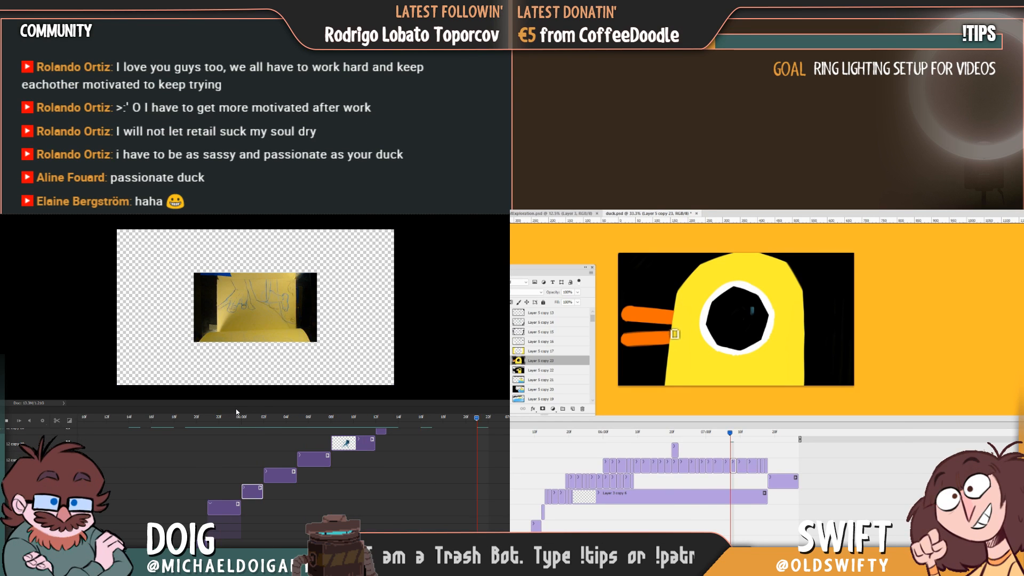
key("space")
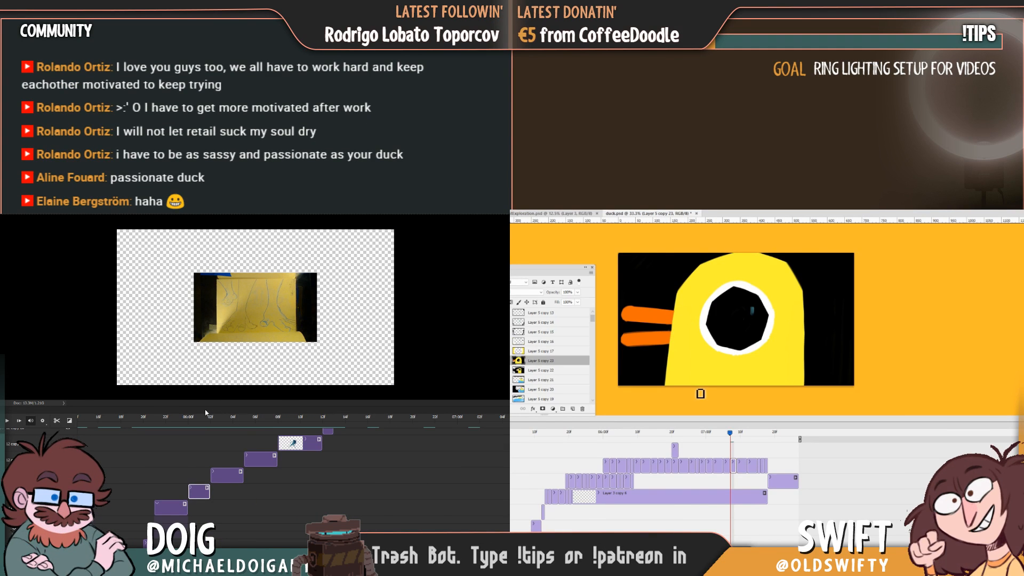
left_click_drag(156, 425, 321, 429)
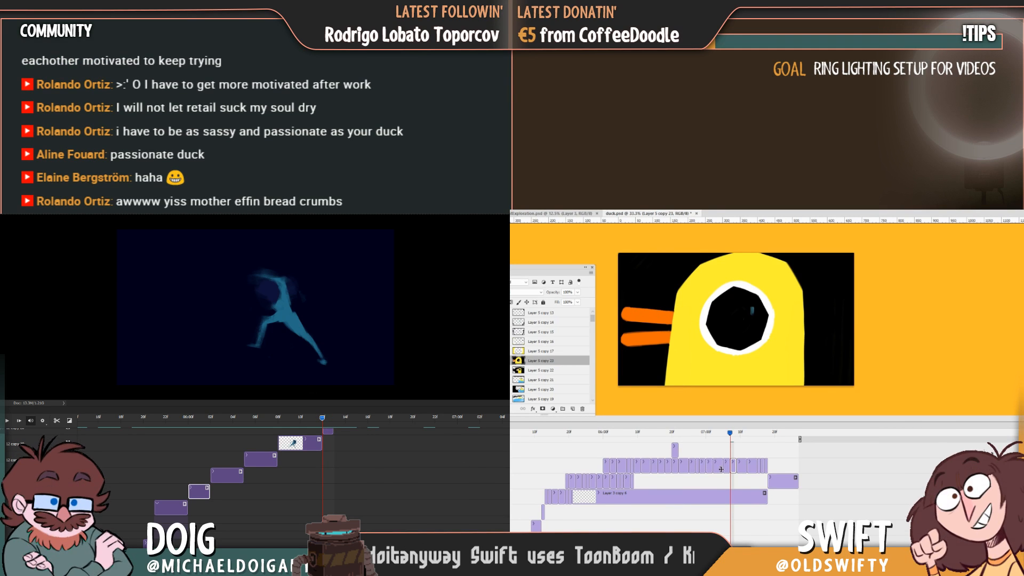
scroll(299, 474, "up", 5)
scroll(298, 474, "down", 2)
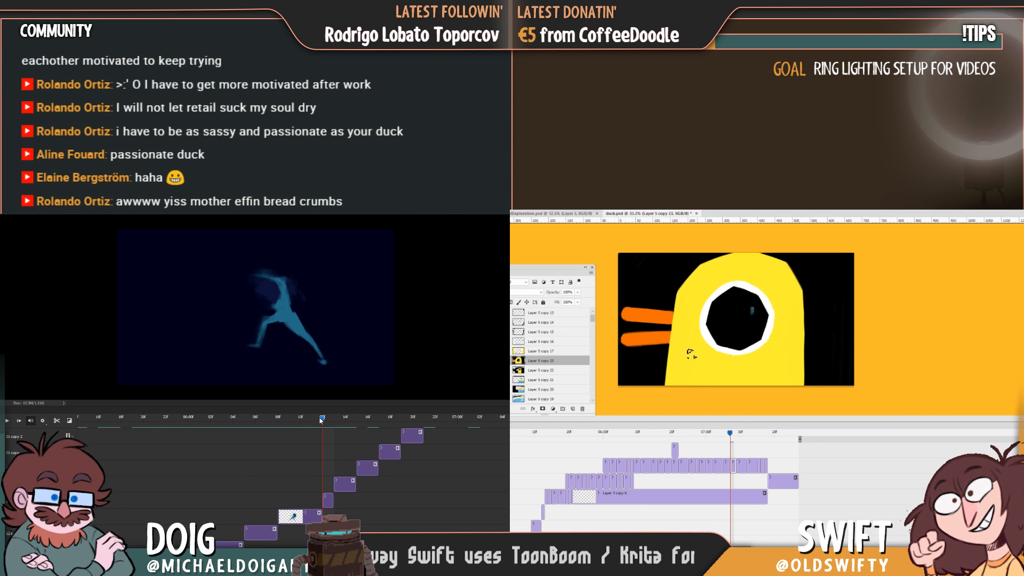
left_click_drag(320, 418, 341, 424)
left_click_drag(745, 451, 754, 451)
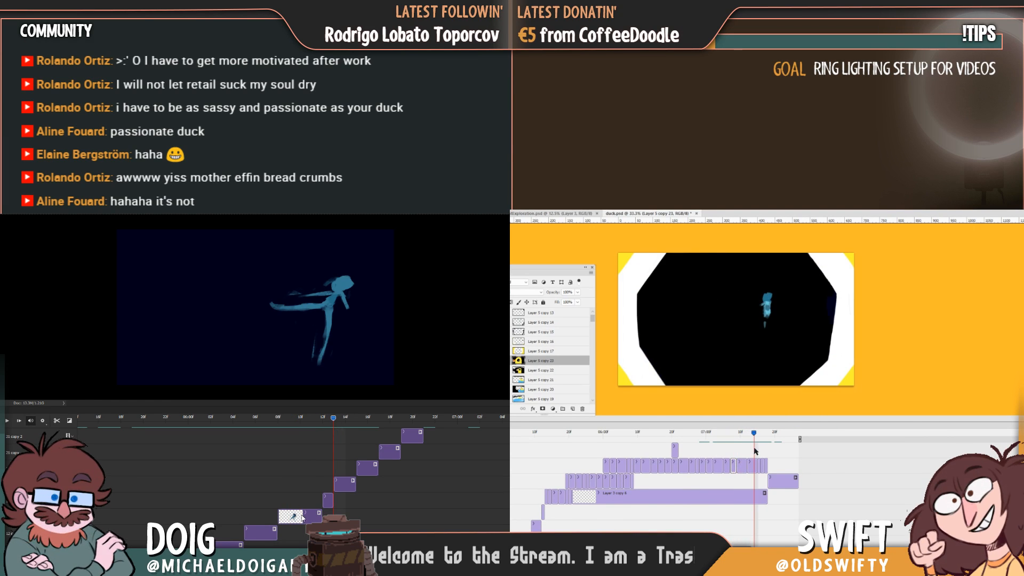
Try swapping the blue figure's lunge and star-shaped leap clips, extending the short clip to fill the gap before the next frame.
left_click_drag(301, 517, 362, 517)
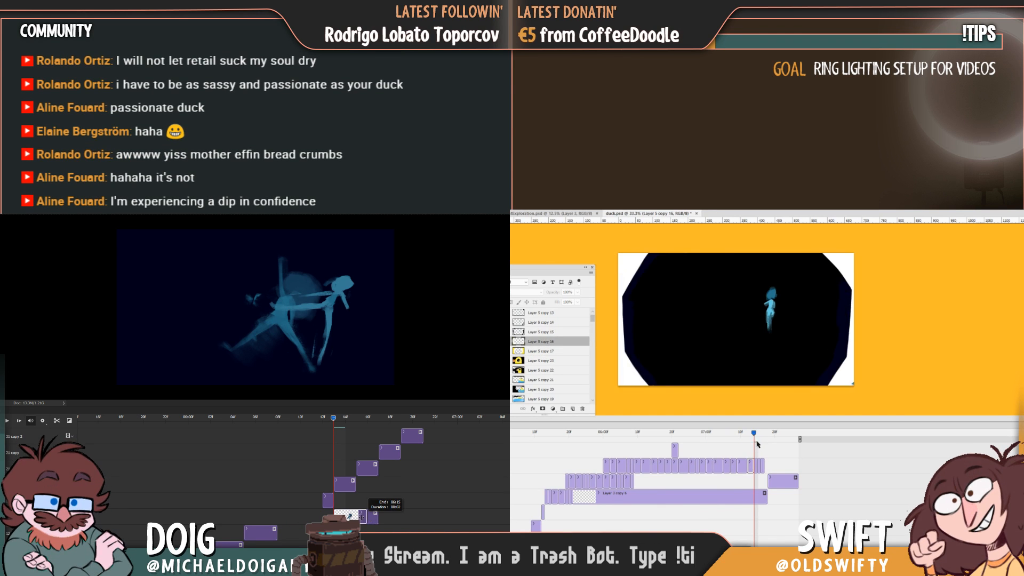
mouse_move(754, 436)
left_mouse_down()
mouse_move(739, 436)
mouse_move(764, 438)
left_mouse_up()
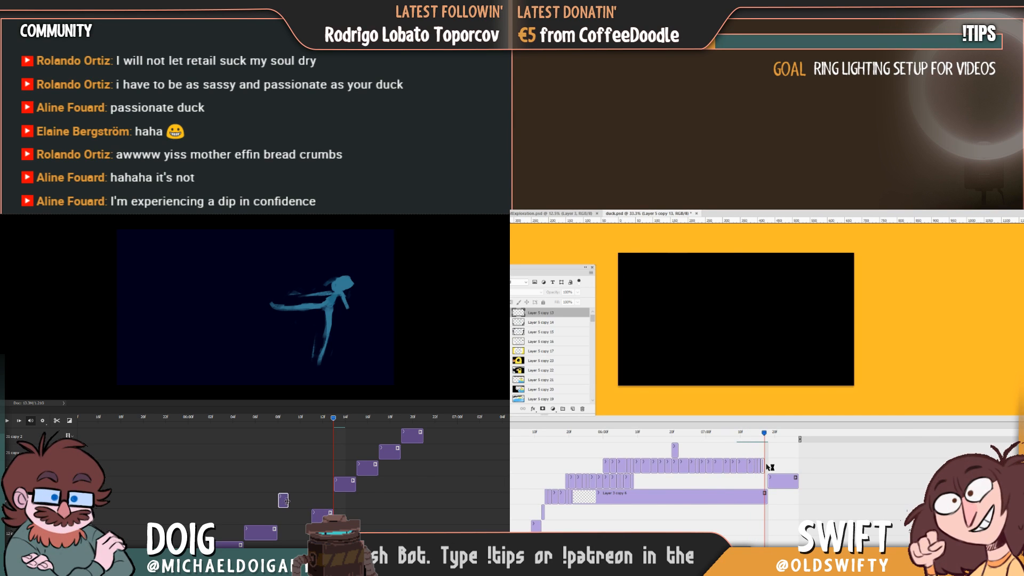
left_click_drag(298, 500, 311, 500)
left_click(765, 467)
left_click_drag(764, 465, 624, 481)
Play back the blue figure's reordered frames several times to judge the motion.
left_click(271, 419)
key("space")
key("space")
left_click(267, 420)
key("space")
key("space")
key("space")
left_click(253, 421)
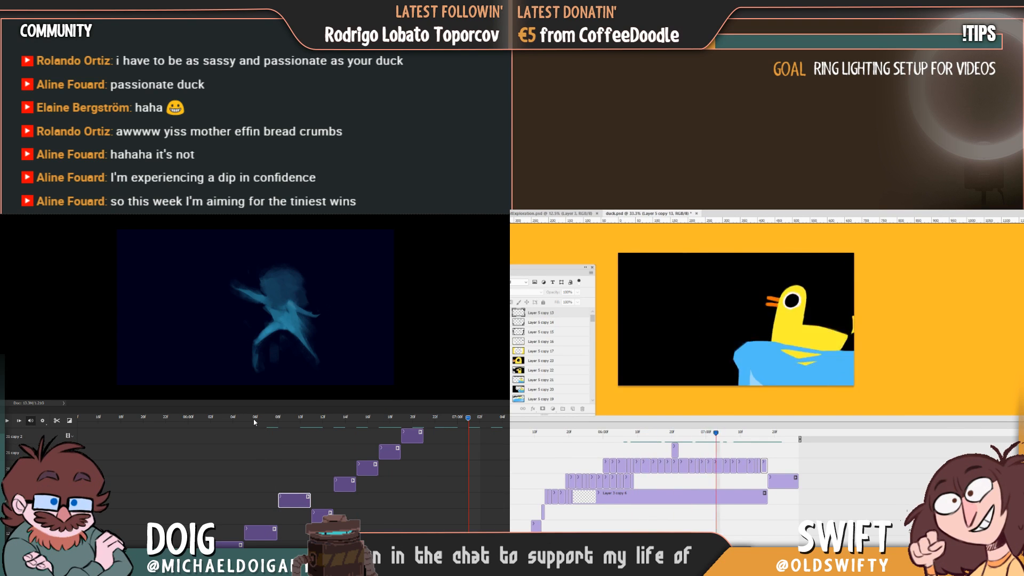
Try rotating the blue figure's star-shaped leap clockwise with Free Transform and shifting it slightly upward.
left_click_drag(253, 420, 314, 455)
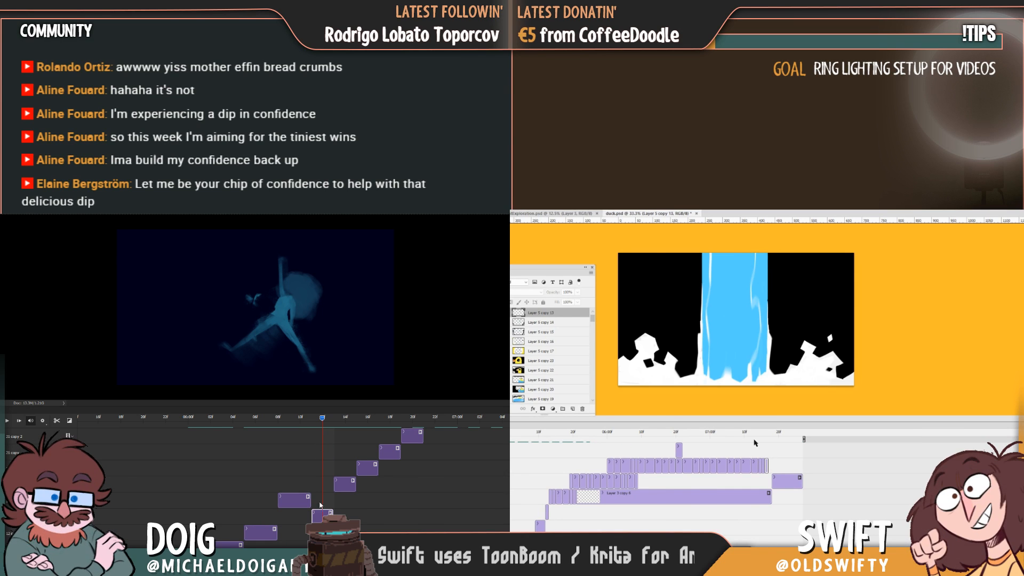
key("ctrl+t")
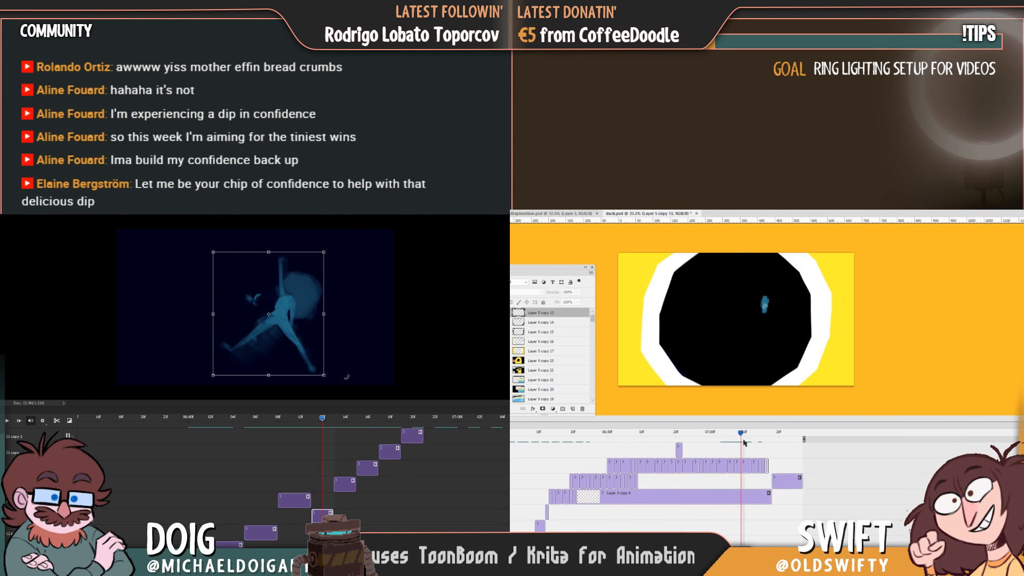
left_click_drag(347, 377, 315, 317)
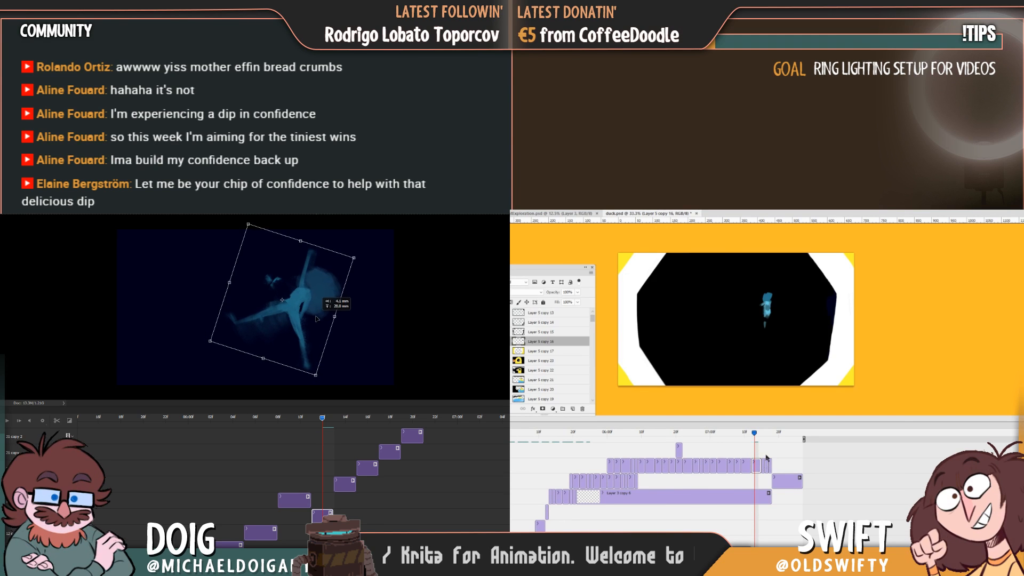
key("Return")
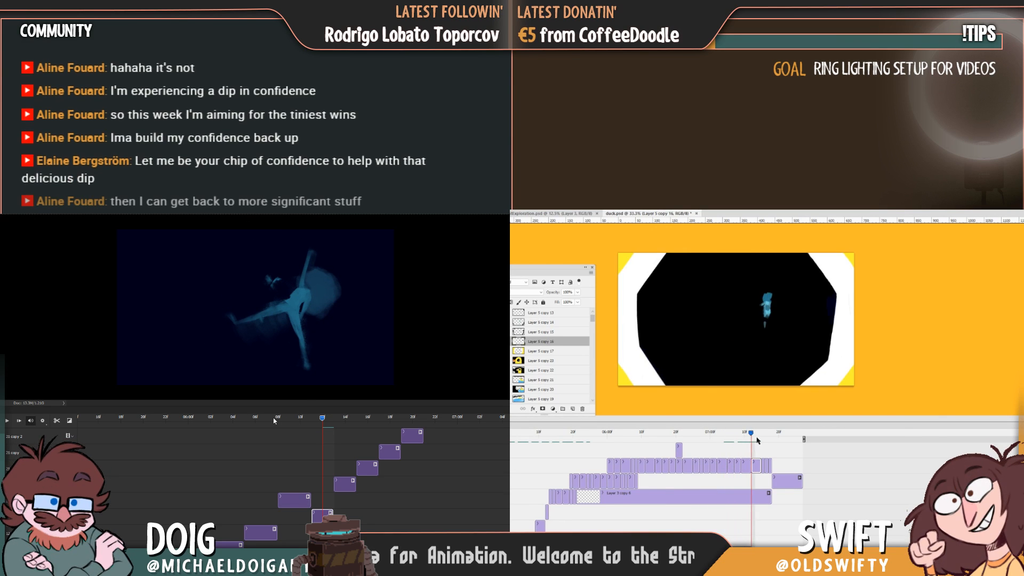
Play back the rotated leap, and undo both the rotation and the swapping of the blue figure's clips.
left_click(275, 418)
key("space")
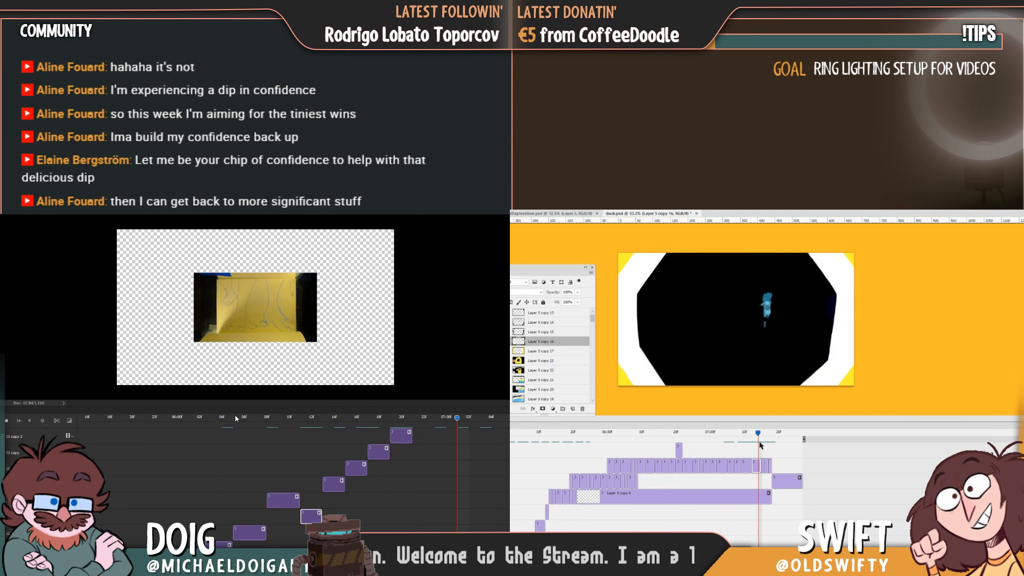
left_click_drag(762, 442, 742, 452)
key("ctrl+alt+z")
key("space")
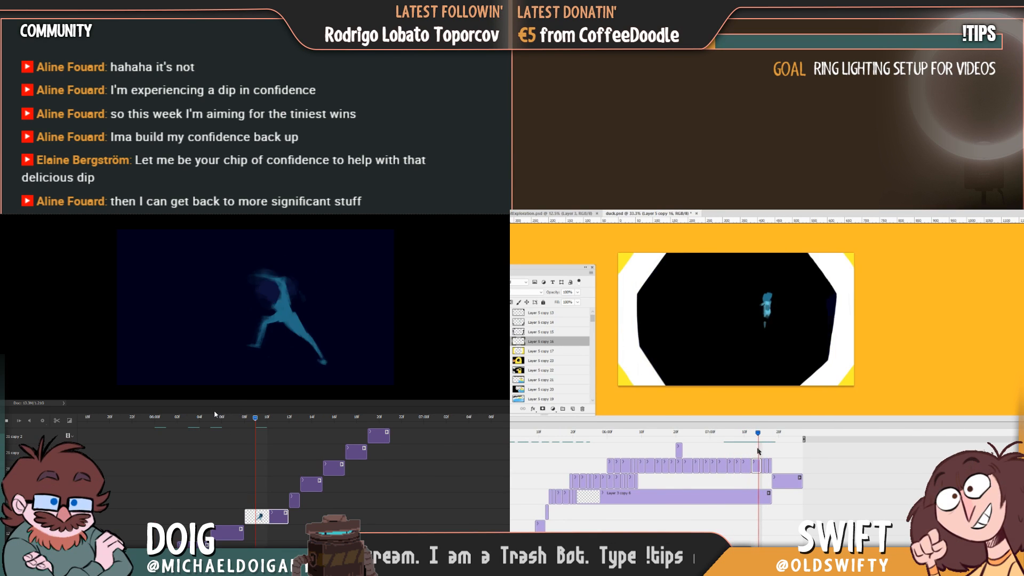
Lengthen the Layer 5 copy 17 clip in the duck's eye close-up and delete the Layer 5 copy 14 frame after it.
left_click_drag(198, 421, 217, 436)
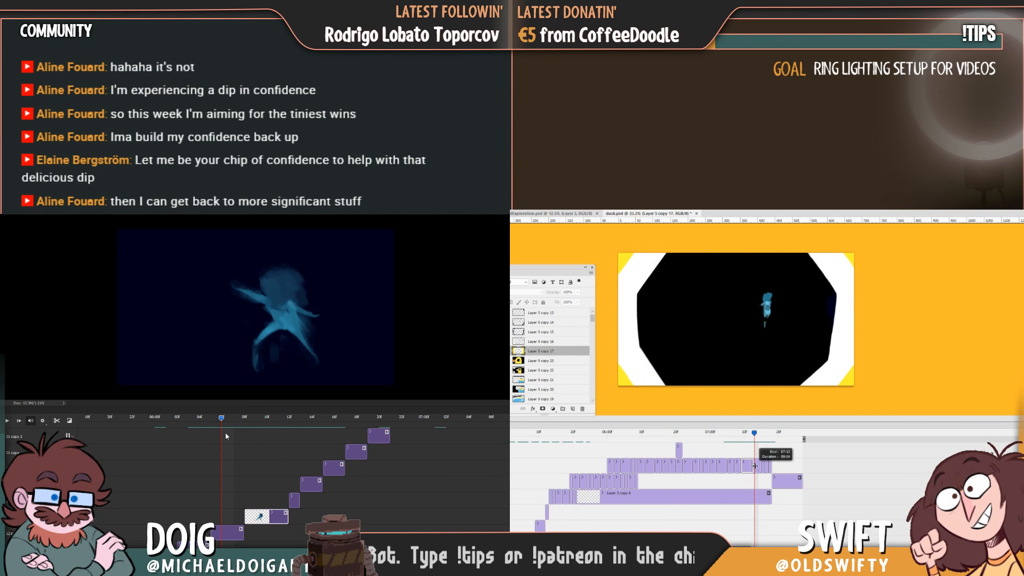
key("space")
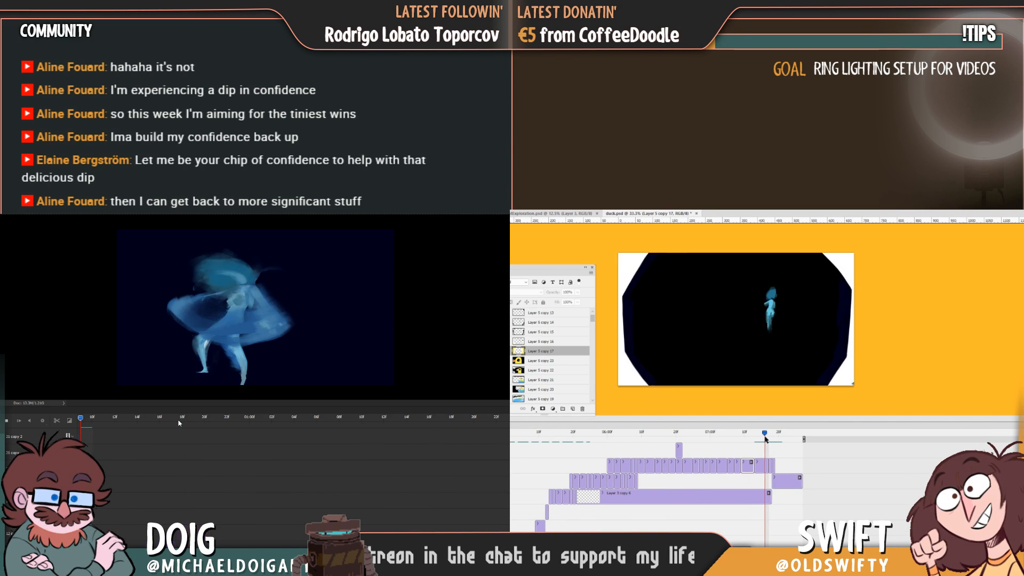
key("space")
left_click_drag(764, 436, 768, 436)
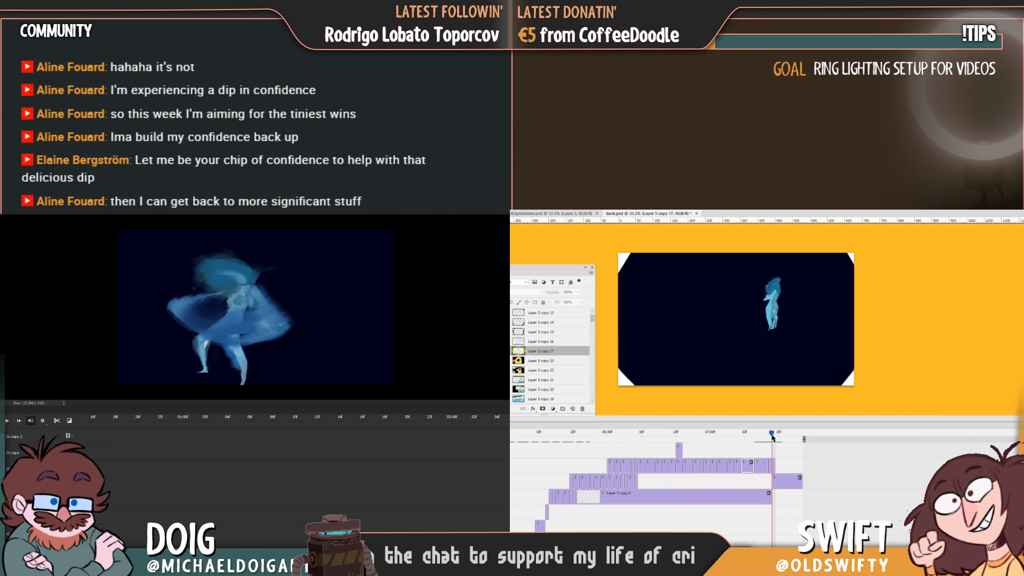
scroll(293, 480, "right", 5)
left_click(770, 470)
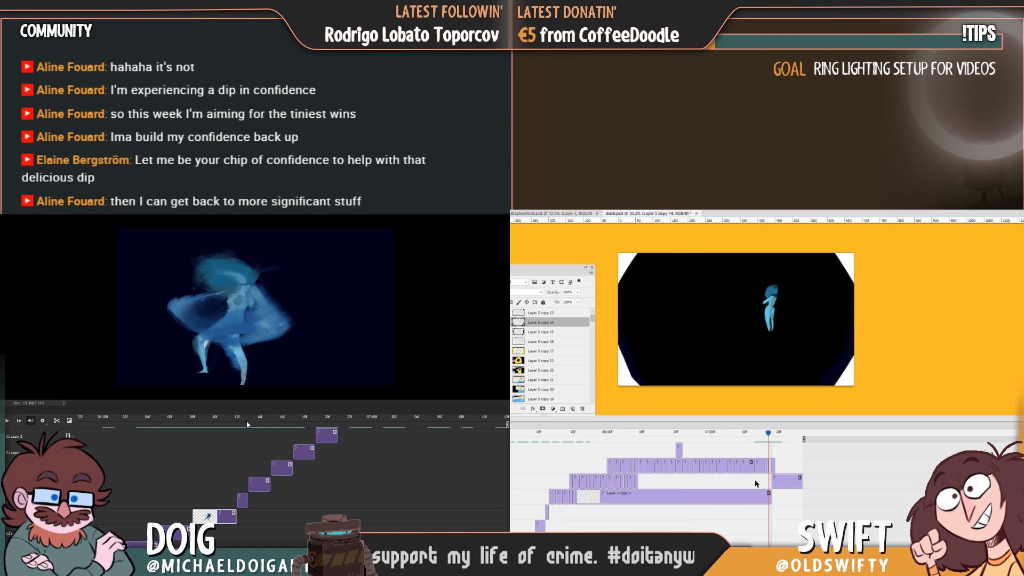
left_click(222, 420)
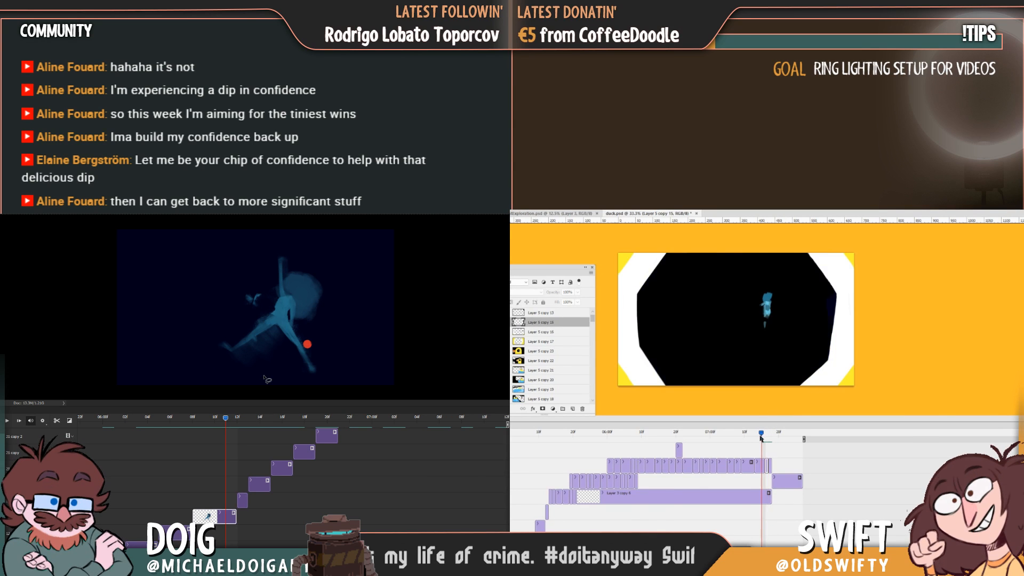
Set the start of the work area at the blue figure's bent-over pose and play the motion from there.
left_click_drag(777, 436, 651, 464)
left_click(138, 419)
right_click(137, 421)
left_click(180, 475)
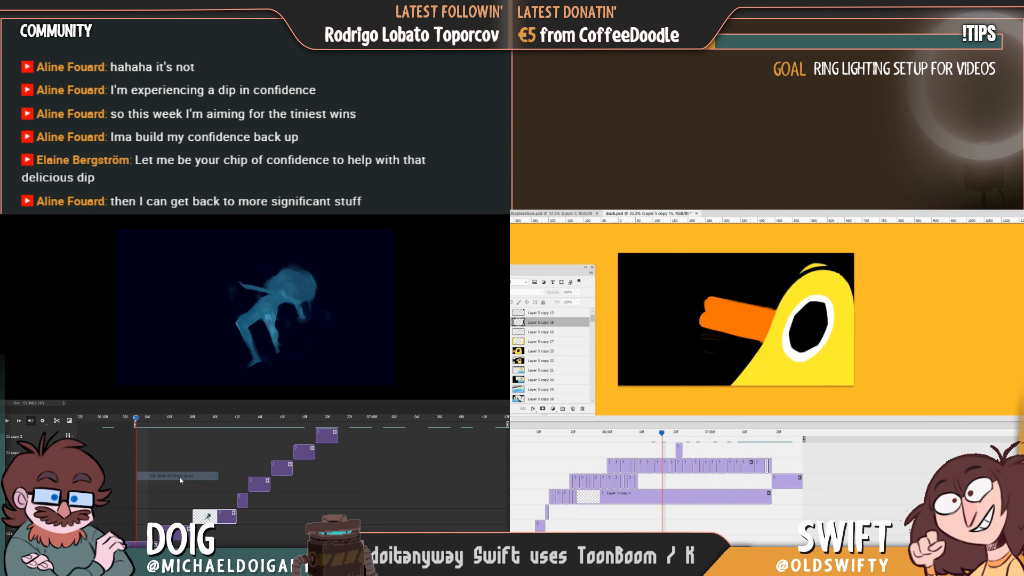
key("space")
key("space")
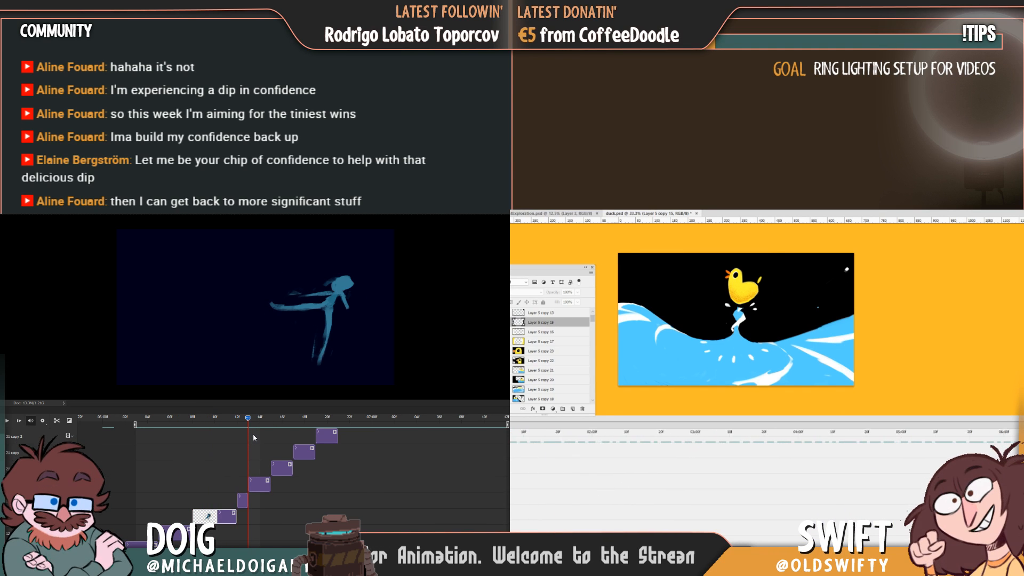
Undo the deletion of the Layer 5 copy 14 frame in the duck's eye close-up and shorten the Layer 5 copy 17 clip.
scroll(870, 469, "down", 10)
scroll(870, 470, "left", 3)
scroll(764, 480, "right", 10)
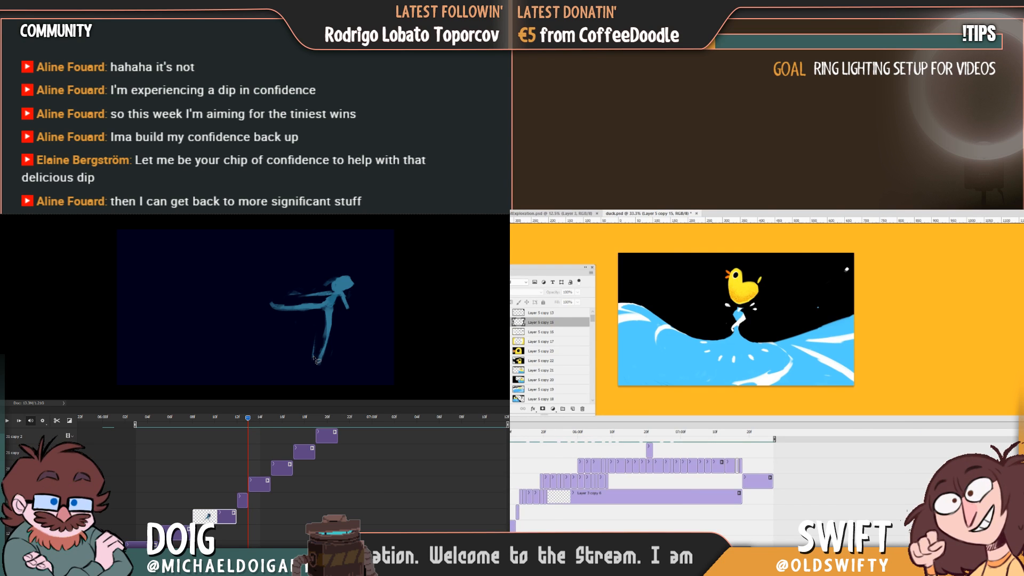
left_click(743, 437)
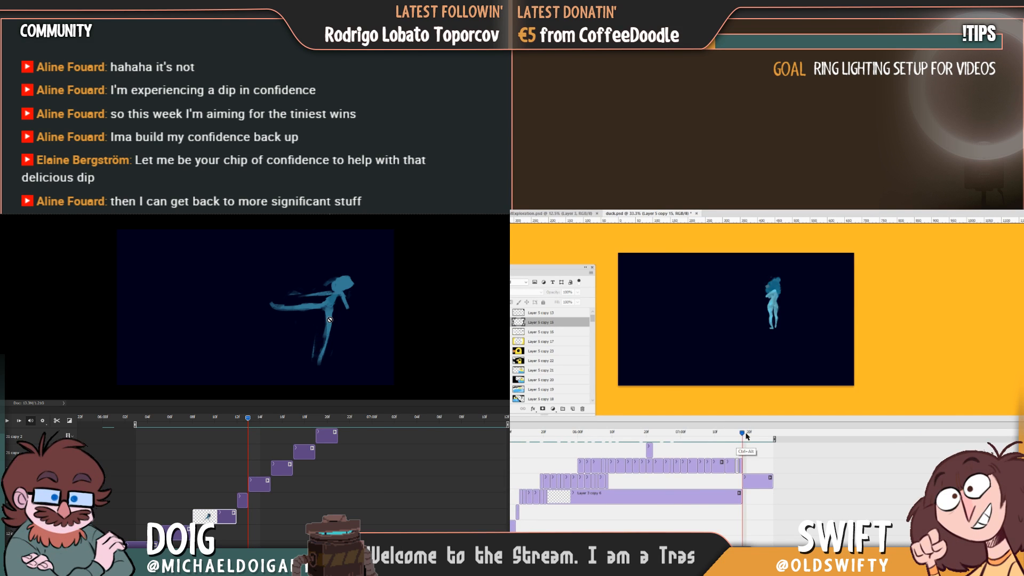
key("ctrl+alt+z")
left_click_drag(738, 439, 719, 438)
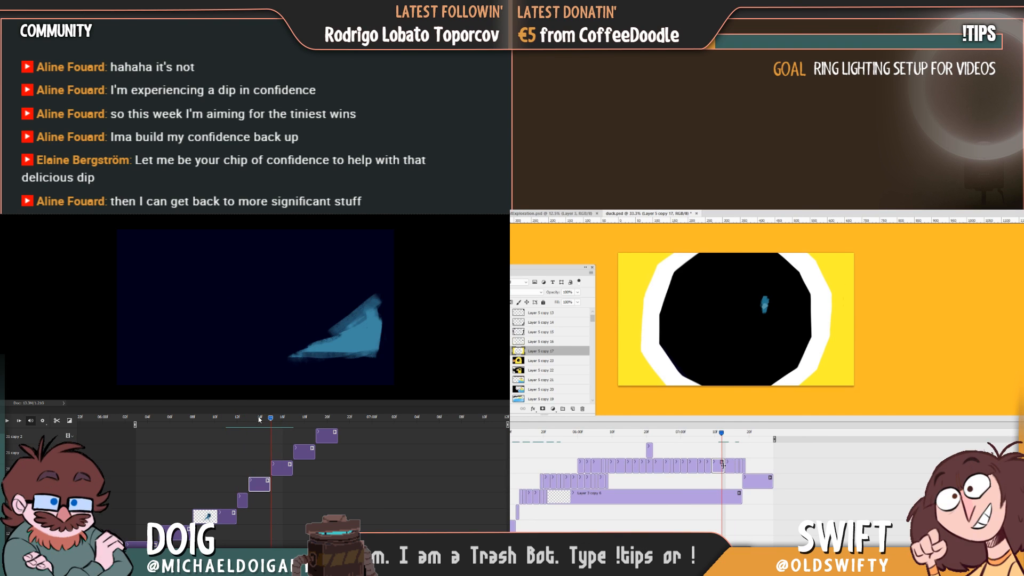
left_click_drag(725, 443, 687, 435)
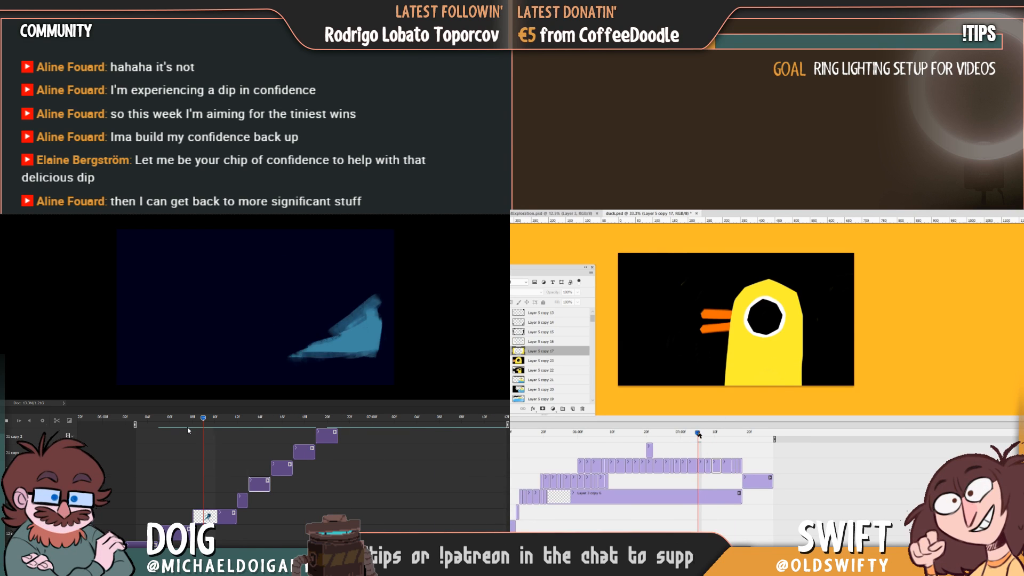
Try lengthening the Layer 5 copy 17 clip, play the transition, and restore the clip's shorter duration.
left_click_drag(699, 438, 721, 471)
key("space")
key("space")
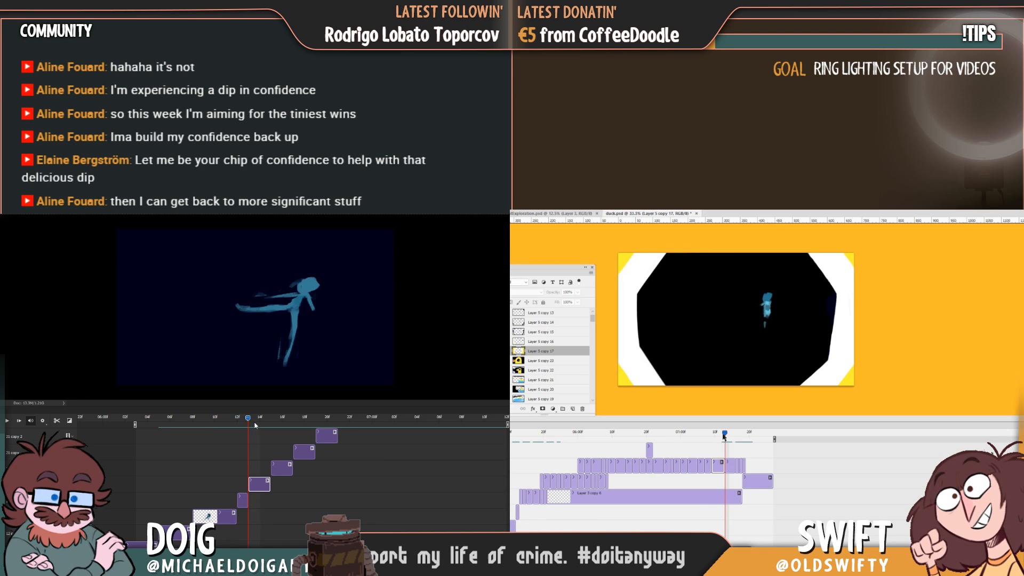
left_click_drag(723, 437, 721, 437)
left_click_drag(720, 472, 720, 473)
Scrub back and forth through the blue figure's leap and the duck's eye close-up to check the motion between frames.
left_click_drag(233, 432, 158, 445)
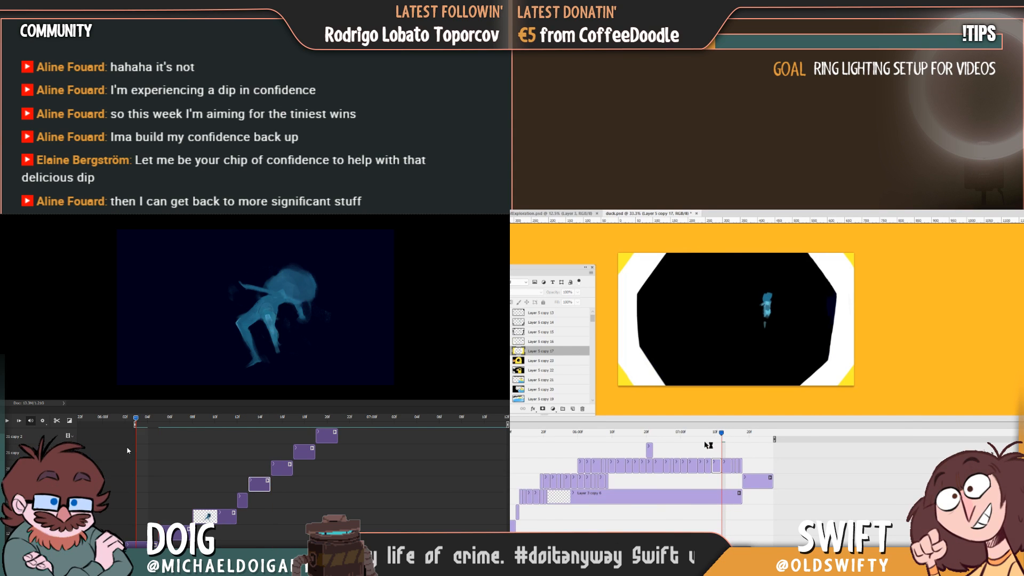
left_click_drag(705, 445, 722, 437)
left_click_drag(127, 451, 149, 451)
left_click_drag(721, 437, 712, 437)
left_click_drag(149, 450, 183, 451)
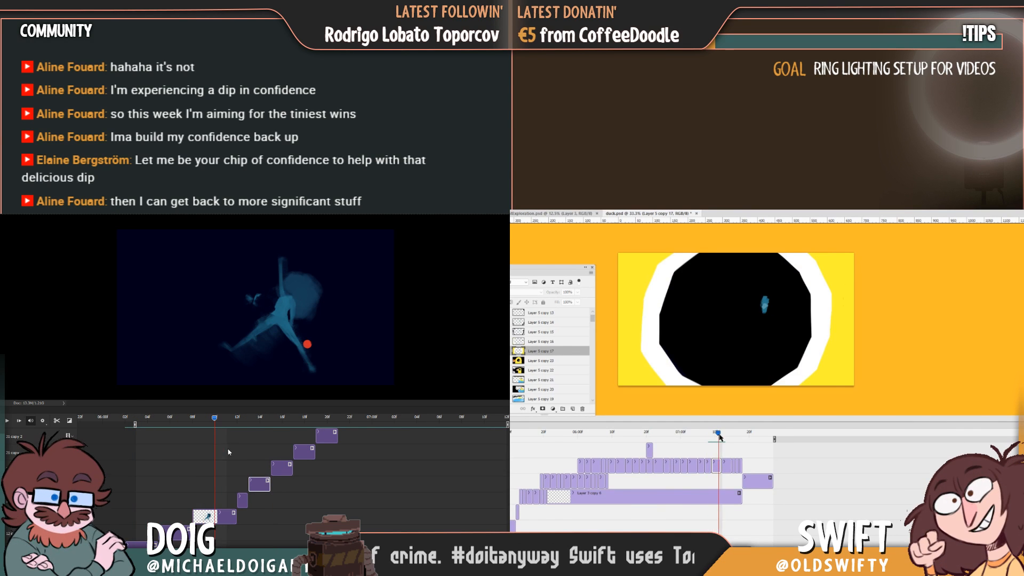
left_click_drag(718, 438, 718, 439)
left_click_drag(228, 451, 244, 450)
left_click_drag(718, 439, 694, 444)
left_click_drag(245, 449, 210, 453)
left_click_drag(695, 443, 708, 445)
left_click_drag(210, 453, 179, 455)
left_click_drag(708, 445, 680, 450)
left_click_drag(178, 456, 174, 457)
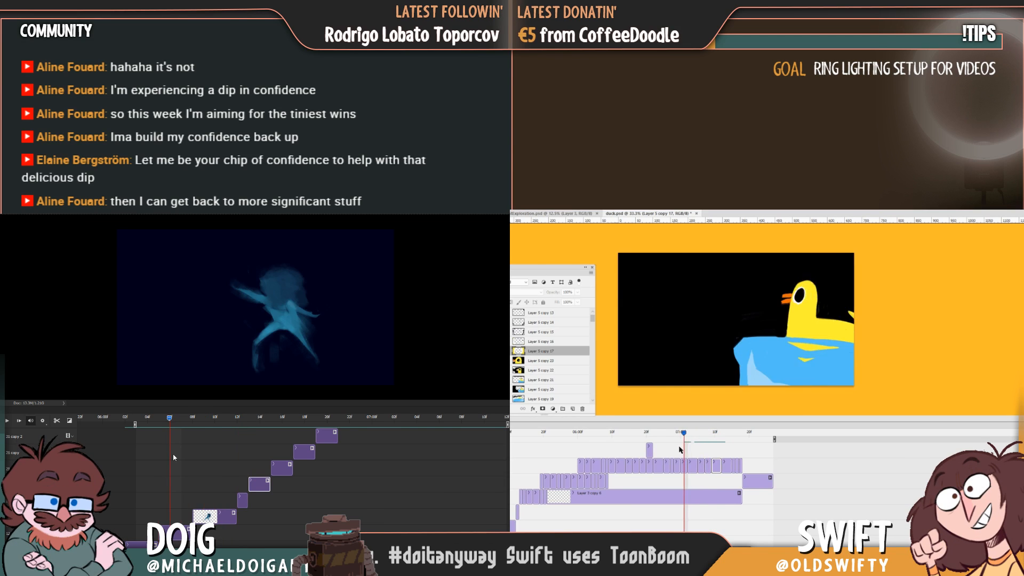
left_click_drag(680, 450, 688, 446)
left_click_drag(174, 456, 219, 456)
left_click_drag(689, 445, 708, 442)
left_click_drag(219, 457, 249, 455)
left_click_drag(707, 442, 722, 437)
left_click_drag(249, 454, 280, 453)
left_click_drag(722, 438, 728, 437)
left_click_drag(280, 454, 220, 455)
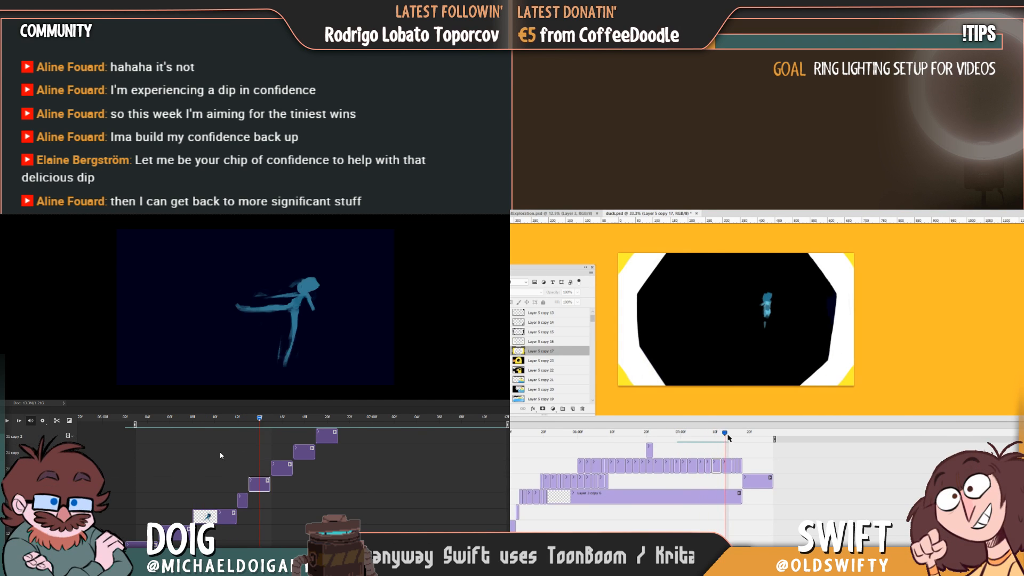
left_click_drag(728, 437, 727, 440)
left_click_drag(220, 455, 193, 457)
left_click_drag(727, 441, 717, 446)
left_click_drag(193, 457, 166, 462)
left_click_drag(717, 445, 709, 446)
left_click_drag(166, 461, 165, 463)
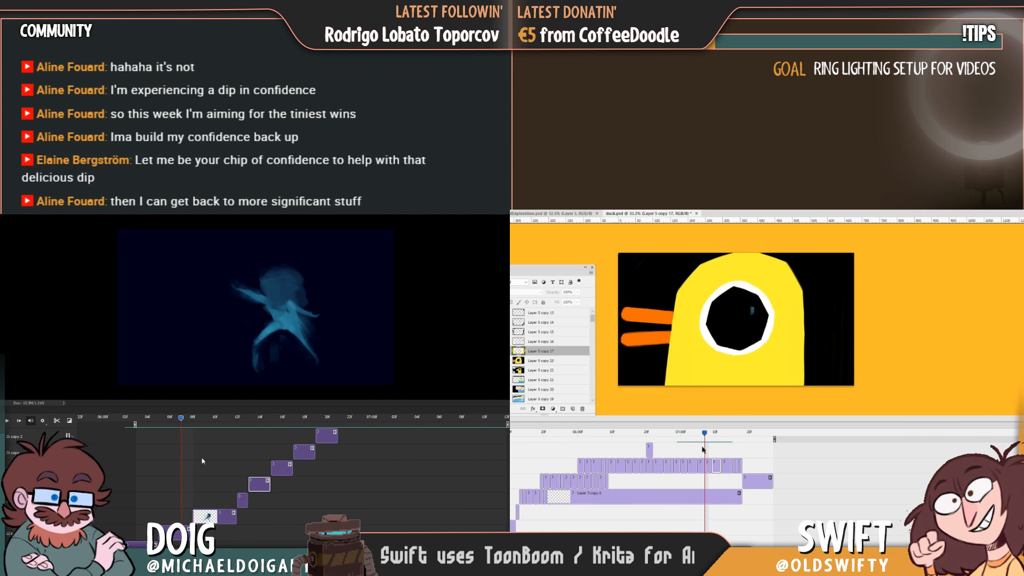
left_click_drag(702, 449, 708, 449)
left_click_drag(176, 457, 205, 457)
left_click_drag(708, 448, 712, 449)
left_click_drag(205, 457, 214, 457)
left_click_drag(713, 449, 709, 449)
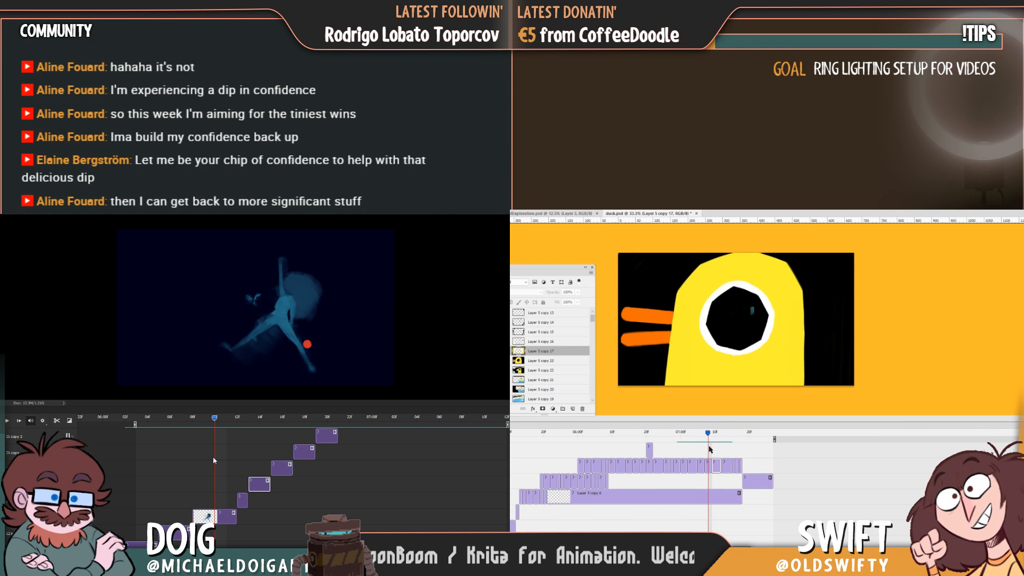
Shift the duck on the Layer 5 copy 23 close-up frame slightly to the right and scrub through the transition.
left_click(708, 465)
left_click_drag(741, 375, 749, 374)
left_click_drag(708, 433, 696, 434)
left_click_drag(213, 458, 237, 457)
left_click_drag(695, 434, 725, 433)
left_click_drag(239, 456, 248, 456)
left_click_drag(725, 432, 692, 437)
left_click_drag(247, 456, 234, 455)
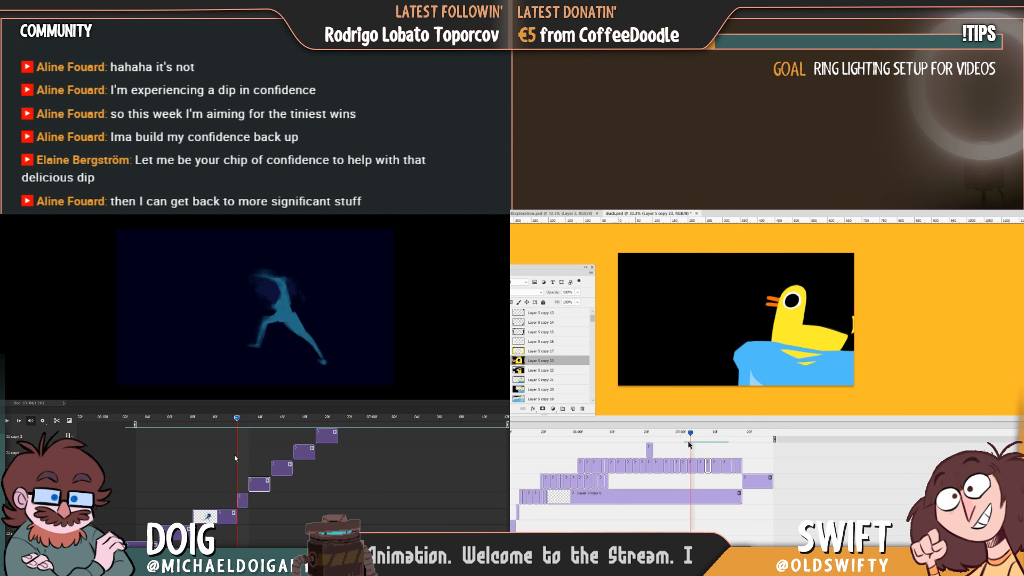
left_click_drag(691, 437, 698, 438)
left_click_drag(234, 455, 216, 456)
left_click_drag(698, 439, 712, 436)
left_click_drag(216, 455, 243, 456)
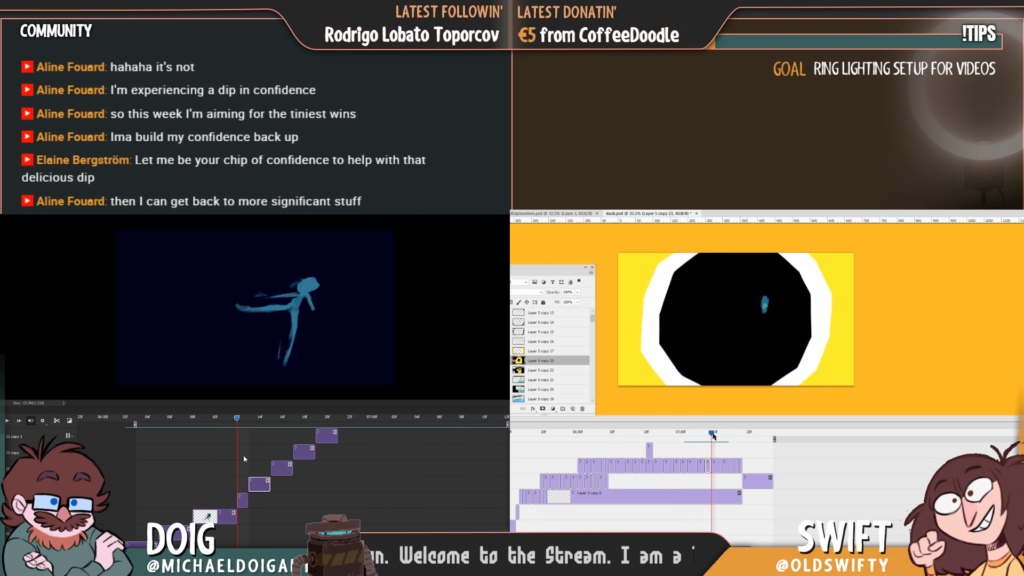
Nudge the duck on the Layer 5 copy 22 frame slightly left and down, and check it against the neighbouring frames.
left_click_drag(711, 437, 702, 437)
left_click_drag(243, 456, 247, 456)
mouse_move(703, 439)
left_mouse_down()
mouse_move(686, 441)
mouse_move(697, 438)
left_mouse_up()
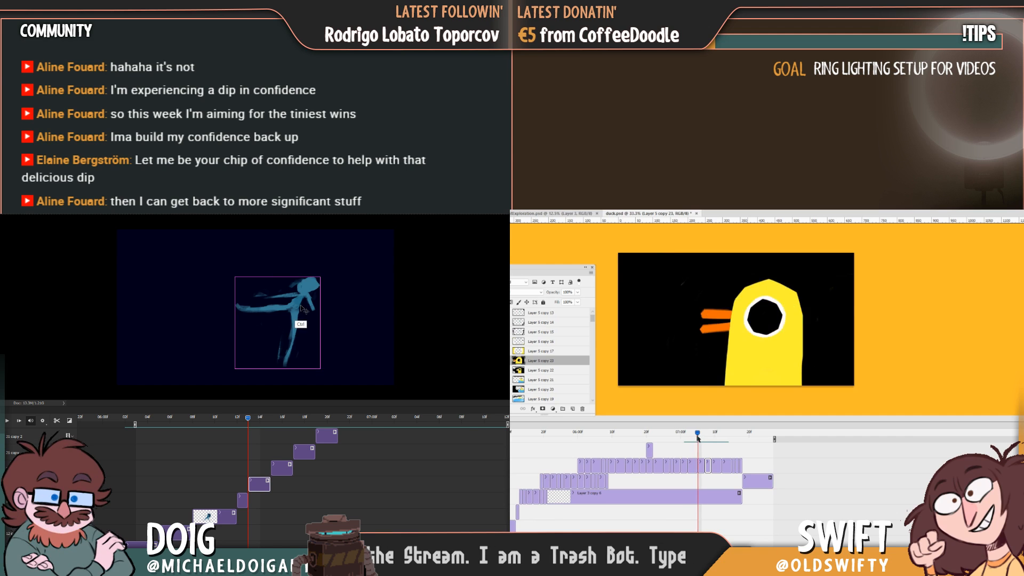
left_click(701, 466)
left_click_drag(758, 370, 755, 373)
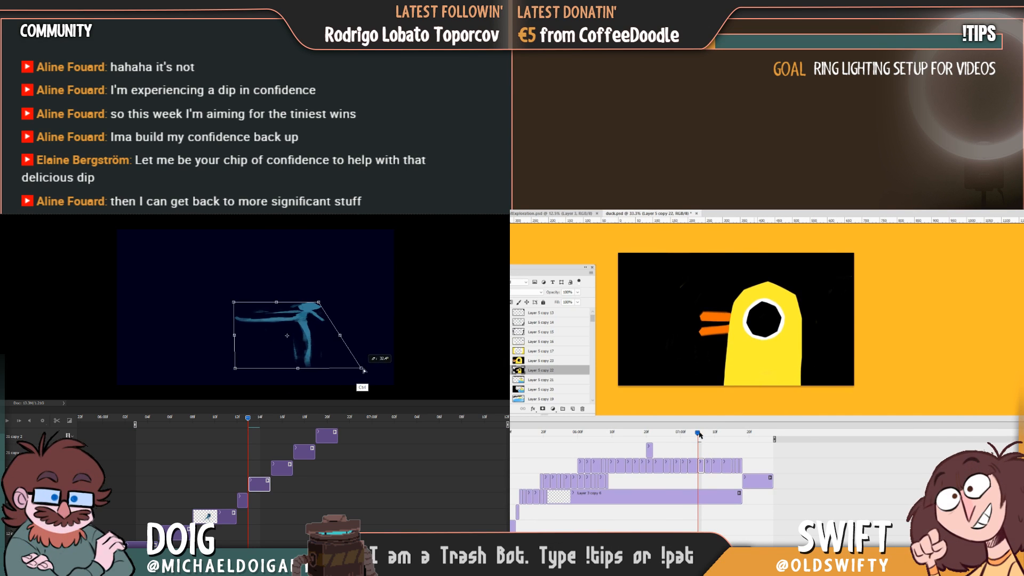
mouse_move(697, 432)
left_mouse_down()
mouse_move(687, 433)
mouse_move(712, 434)
mouse_move(693, 436)
left_mouse_up()
left_click_drag(681, 442, 705, 432)
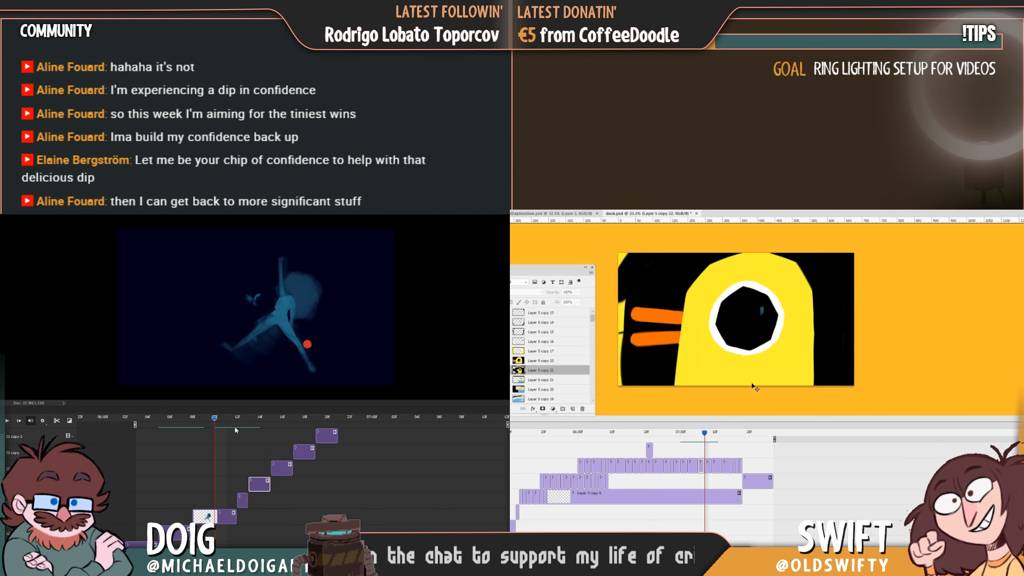
Move the duck on the Layer 5 copy 23 frame a little further right and check the following frames.
left_click_drag(270, 434, 244, 434)
left_click(709, 466)
left_click_drag(748, 379, 753, 379)
left_click_drag(244, 434, 261, 435)
left_click_drag(752, 379, 753, 379)
mouse_move(713, 434)
left_mouse_down()
mouse_move(691, 432)
mouse_move(728, 428)
mouse_move(678, 432)
mouse_move(714, 429)
left_mouse_up()
Rotate the blue figure's outstretched-leg leap pose clockwise with Free Transform and shift it to the right.
key("ctrl+t")
left_click_drag(343, 368, 297, 399)
mouse_move(714, 430)
left_mouse_down()
mouse_move(731, 428)
mouse_move(714, 429)
left_mouse_up()
left_click_drag(294, 350, 315, 335)
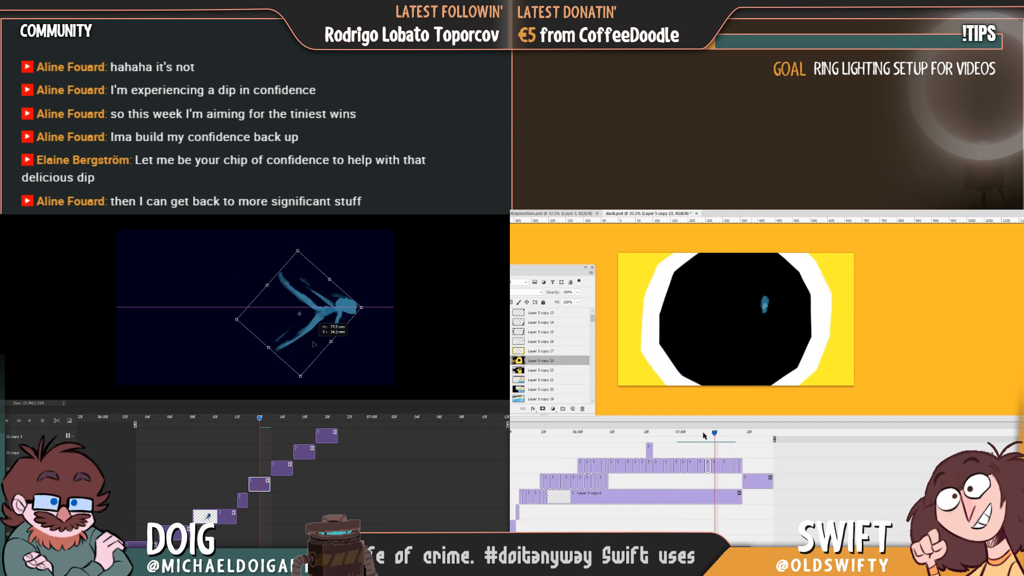
left_click_drag(714, 430, 702, 430)
left_click_drag(316, 334, 314, 345)
left_click_drag(702, 430, 715, 421)
left_click_drag(314, 344, 314, 345)
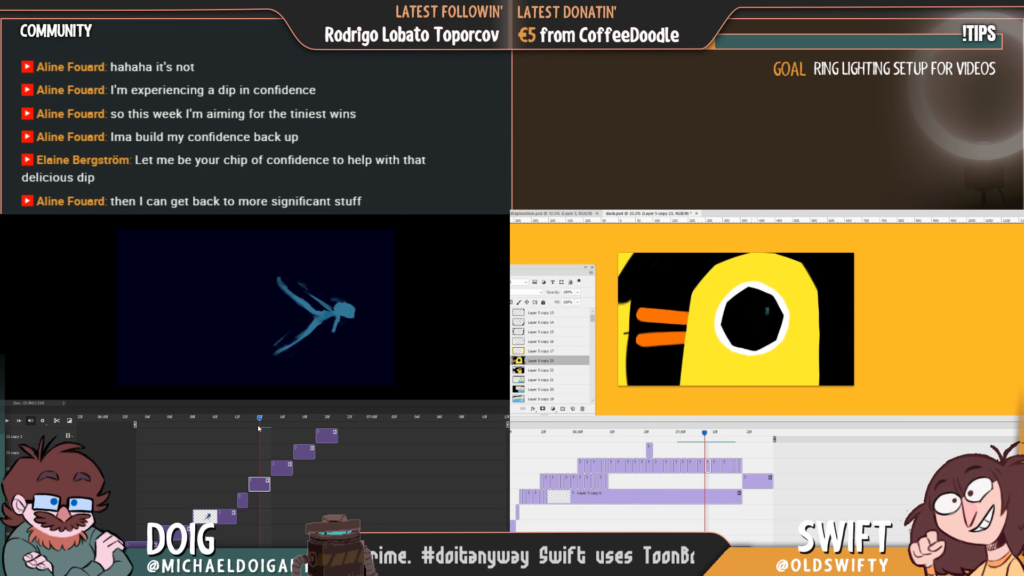
Paint over the stray yellow sliver along the left edge of the duck's Layer 5 copy 23 frame.
mouse_move(630, 266)
left_mouse_down()
mouse_move(611, 280)
mouse_move(627, 297)
mouse_move(621, 392)
left_mouse_up()
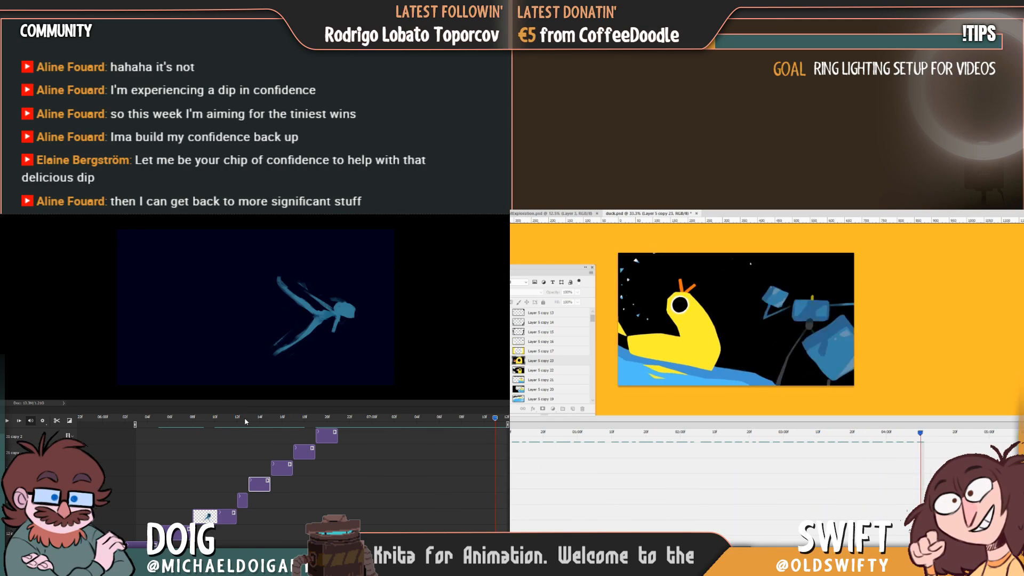
Rotate the blue figure's leap pose counterclockwise with Free Transform, shift it slightly up and left, and apply it.
mouse_move(247, 420)
left_mouse_down()
mouse_move(282, 422)
mouse_move(255, 422)
left_mouse_up()
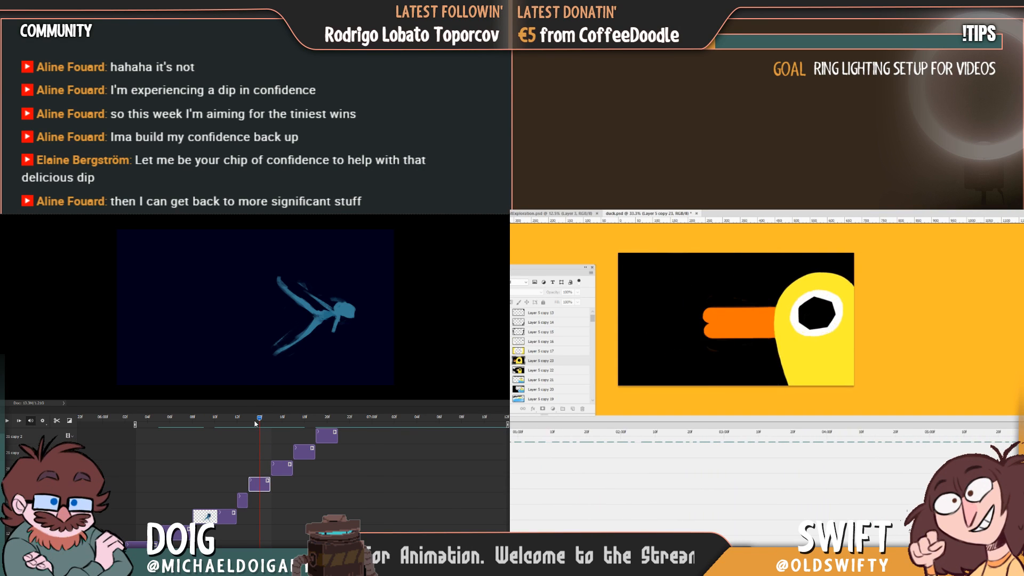
key("ctrl+t")
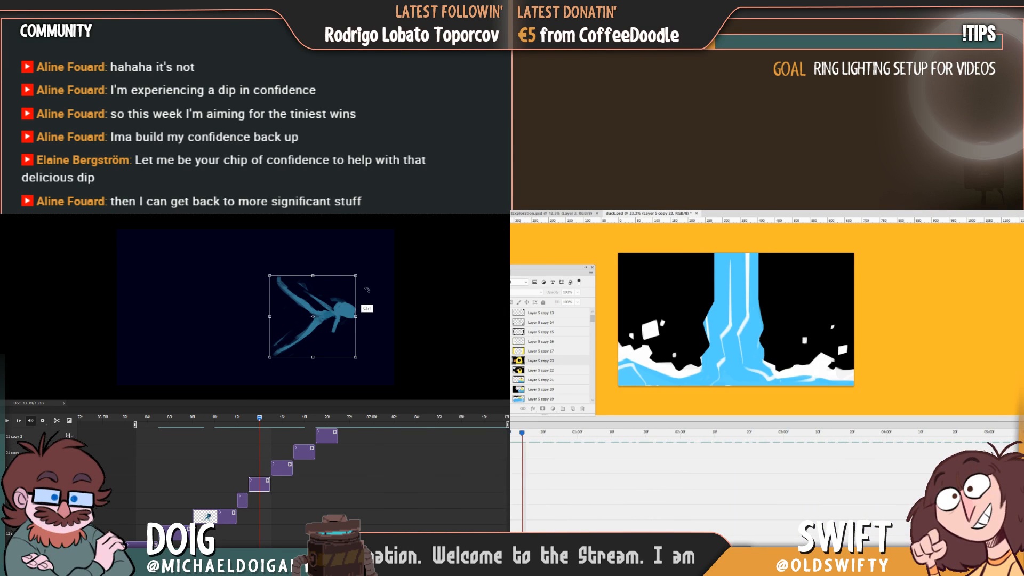
left_click_drag(341, 315, 335, 304)
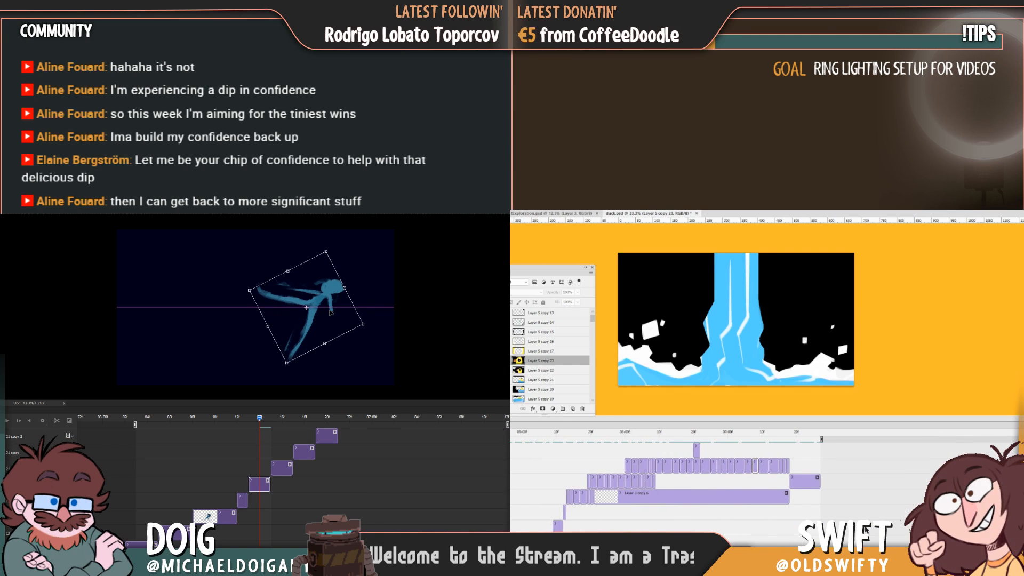
left_click_drag(731, 435, 747, 470)
key("Return")
Scrub both animations and trim the Layer 5 copy 23 clip in the duck's eye close-up.
left_click_drag(260, 423, 320, 423)
left_click_drag(747, 436, 741, 436)
left_click_drag(320, 423, 271, 422)
left_click_drag(741, 436, 754, 436)
left_click_drag(271, 423, 246, 420)
left_click_drag(753, 468, 753, 469)
Paint a soft blue smear around the legs on the blue figure's leap frame, using the adjacent frames as reference.
left_click_drag(264, 419, 261, 419)
left_click_drag(753, 437, 743, 438)
left_click_drag(261, 420, 241, 422)
left_click_drag(743, 438, 777, 446)
left_click_drag(291, 319, 303, 353)
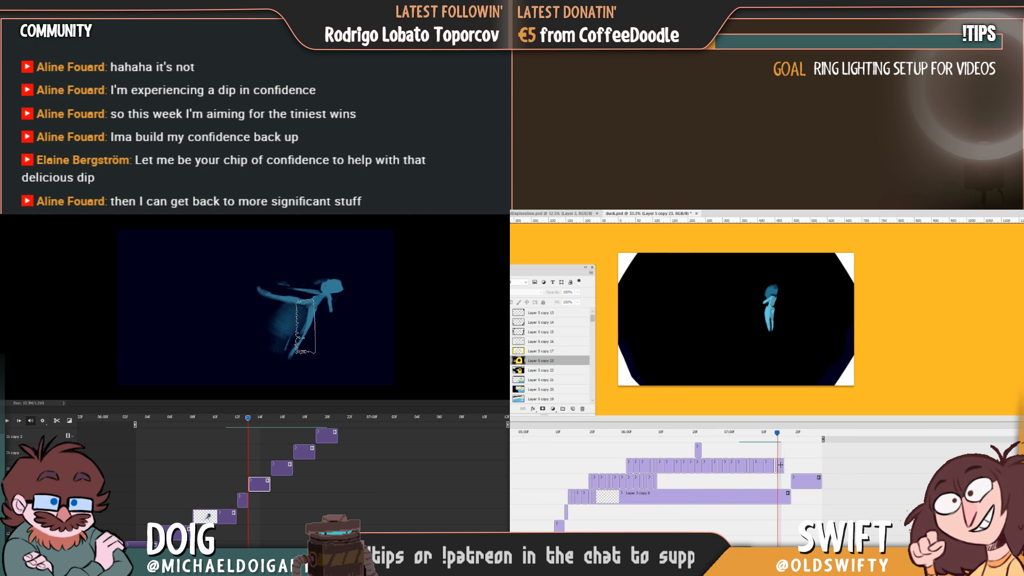
Lengthen the Layer 5 copy 15 and copy 16 clips at the end of the duck's eye close-up and play the sequence.
left_click(780, 464)
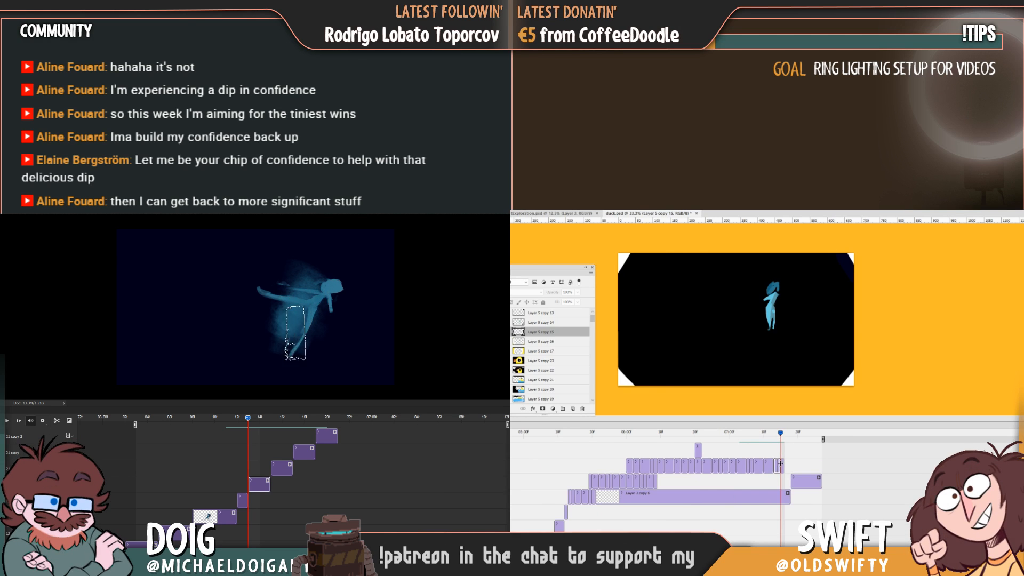
left_click(761, 433)
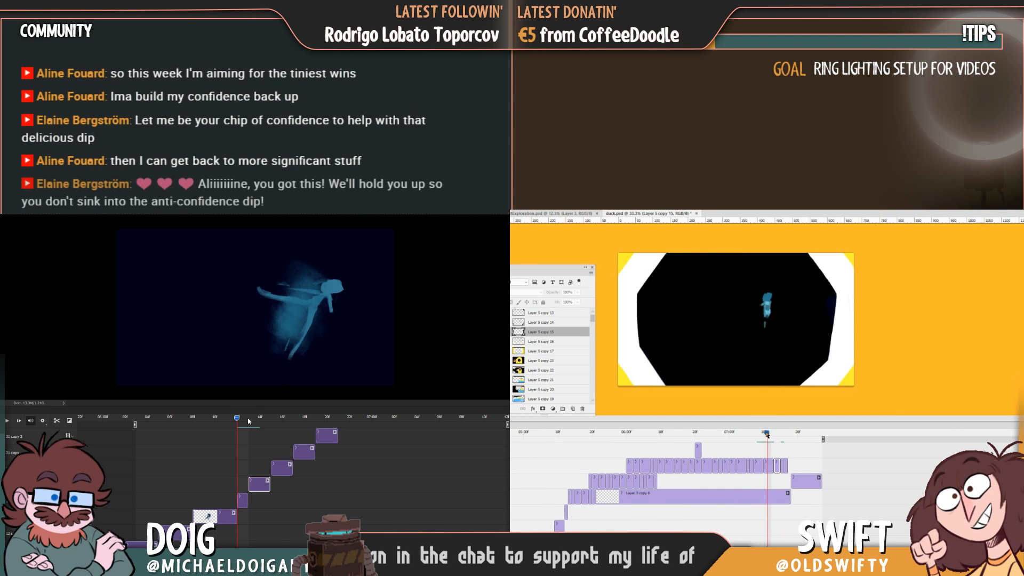
left_click(768, 433)
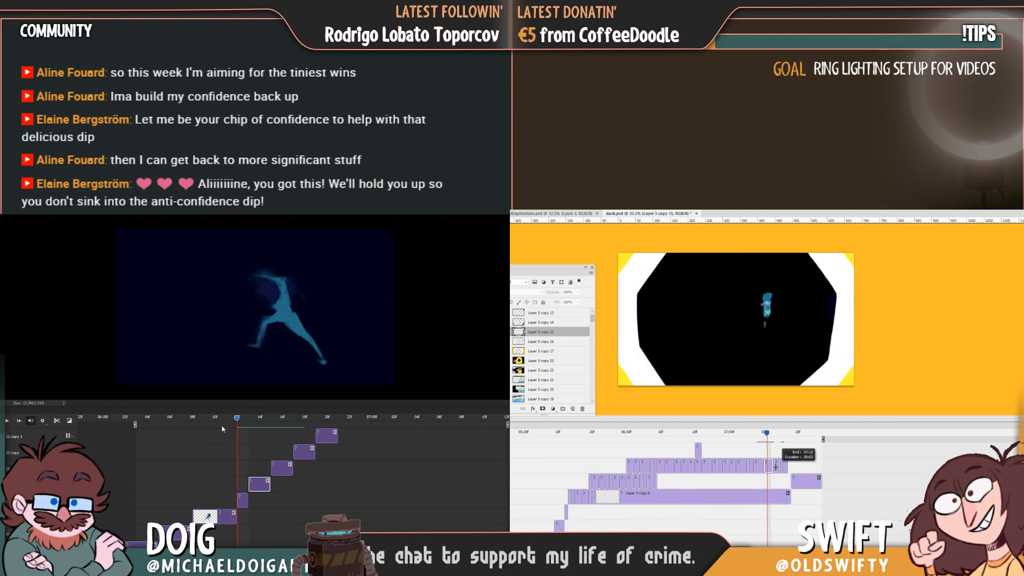
left_click(777, 433)
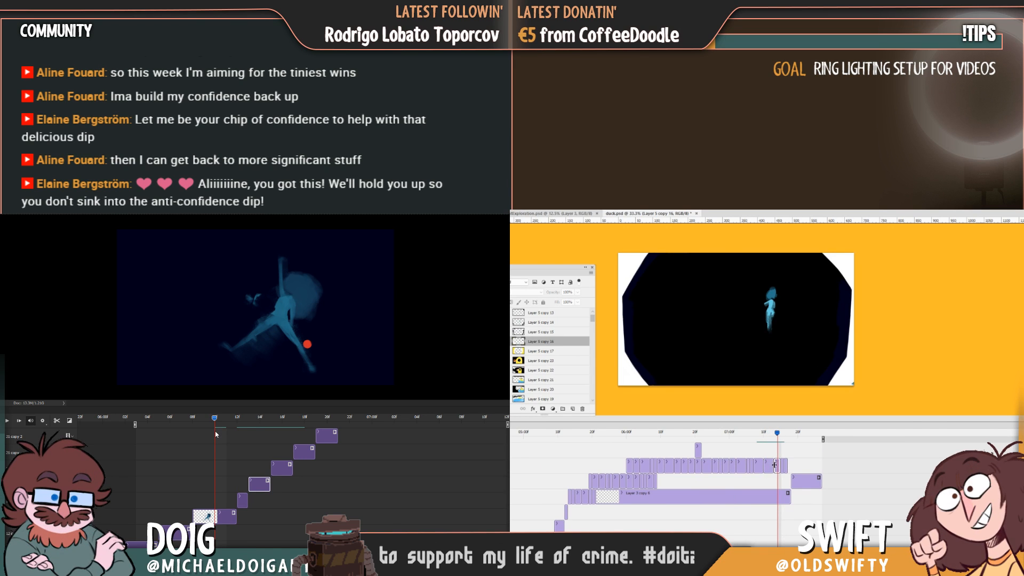
left_click_drag(777, 462, 650, 450)
key("space")
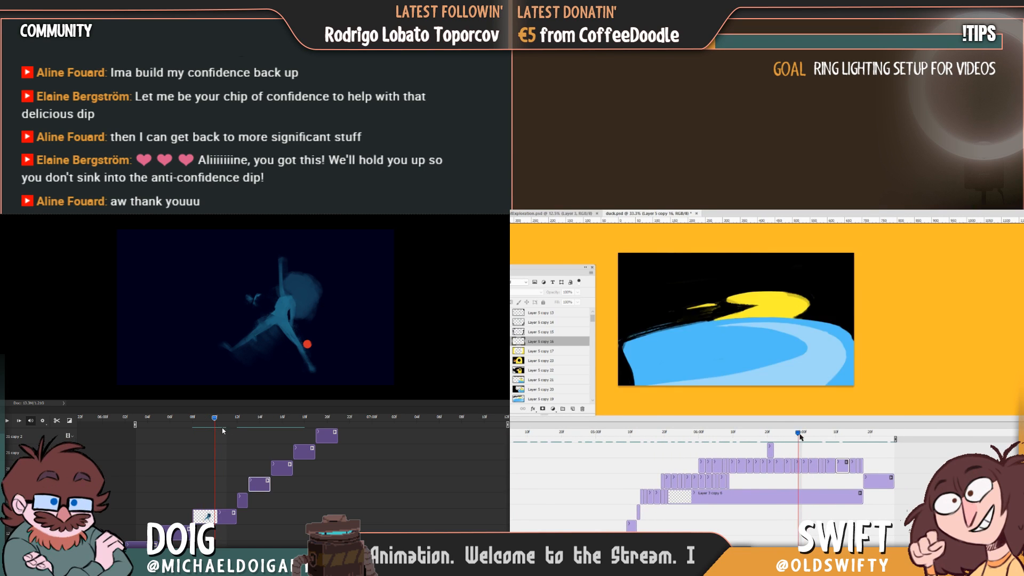
Adjust the lengths of the Layer 5 copy 17 and copy 23 clips and play the duck animation from before the close-up.
left_click_drag(804, 436, 850, 433)
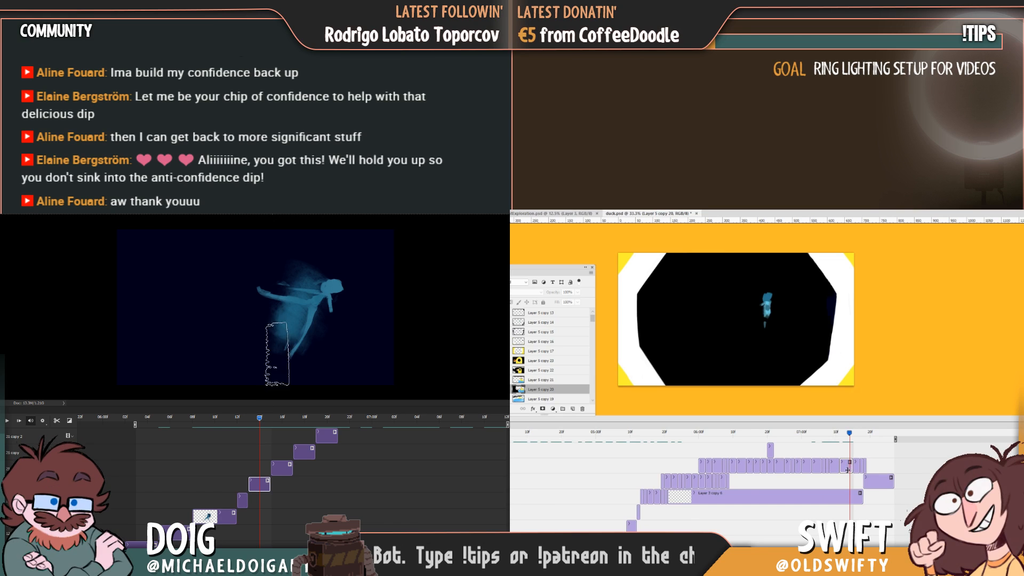
left_click_drag(845, 470, 829, 451)
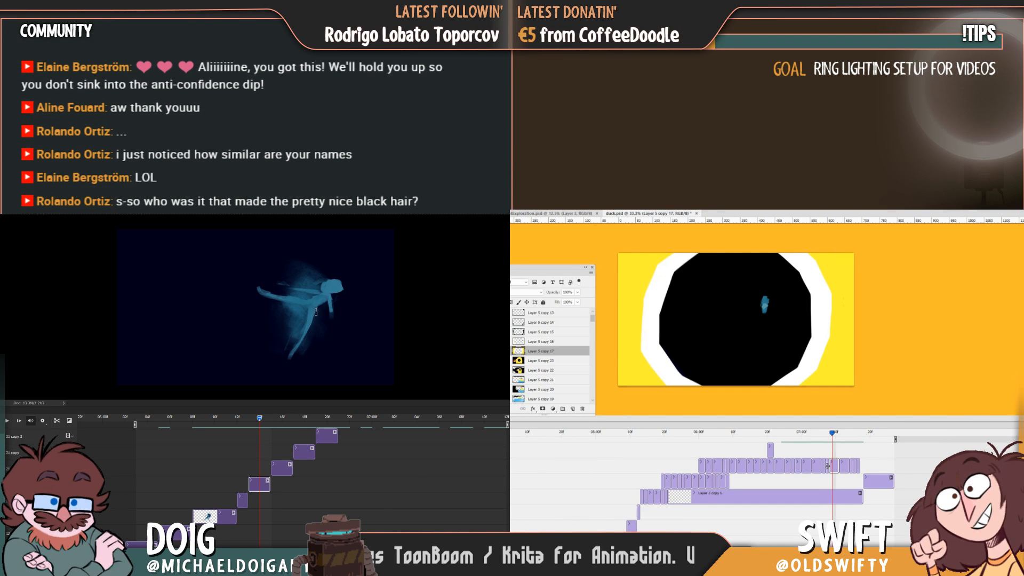
left_click_drag(830, 433, 607, 484)
key("space")
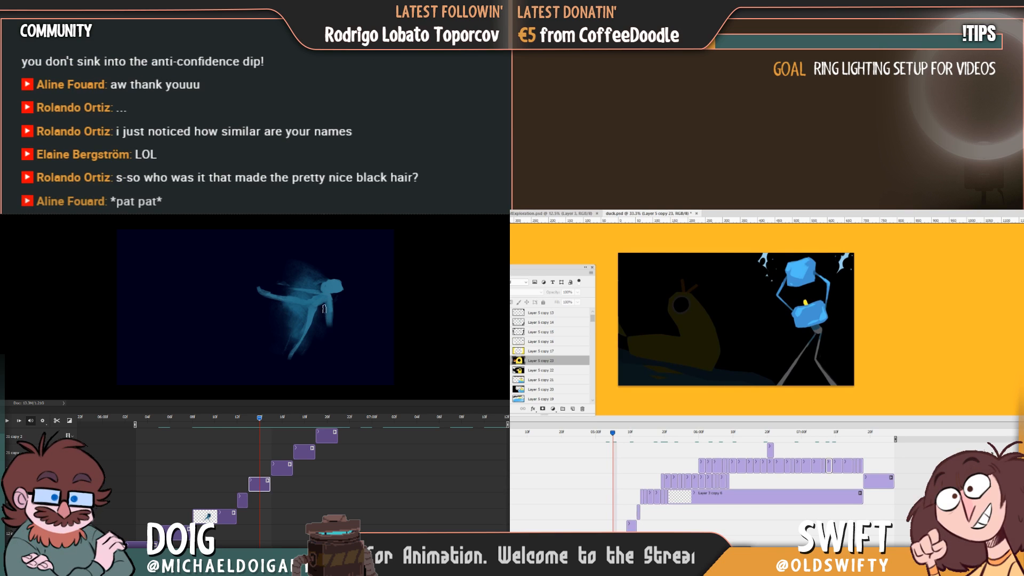
Reshape the blue figure's hanging arm in the leap frame into a thinner arm with a bent forearm.
left_click_drag(329, 300, 326, 323)
key("Delete")
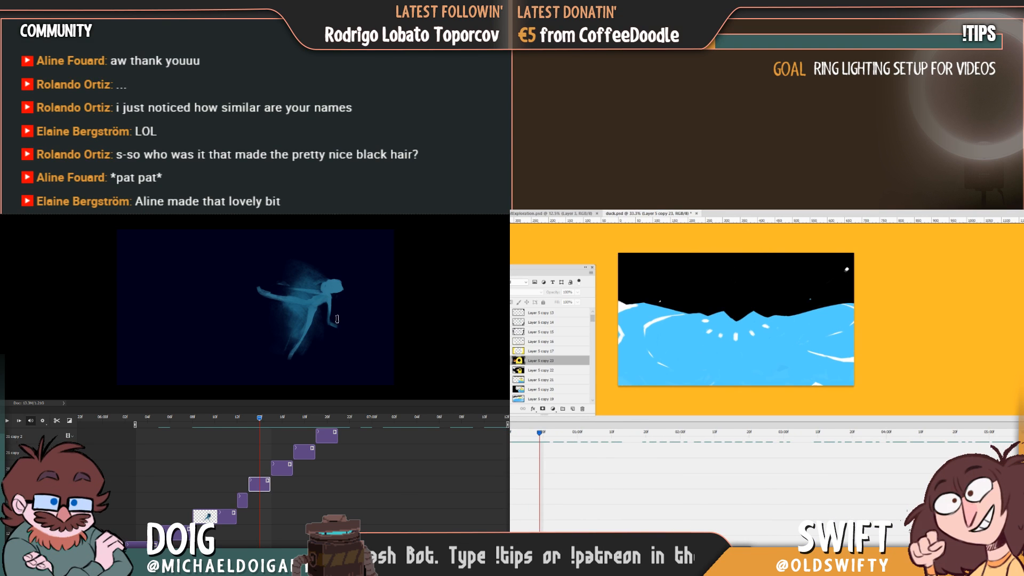
Move the Layer 5 copy 22 duck frame up and to the right and scale it down proportionally.
scroll(888, 490, "right", 10)
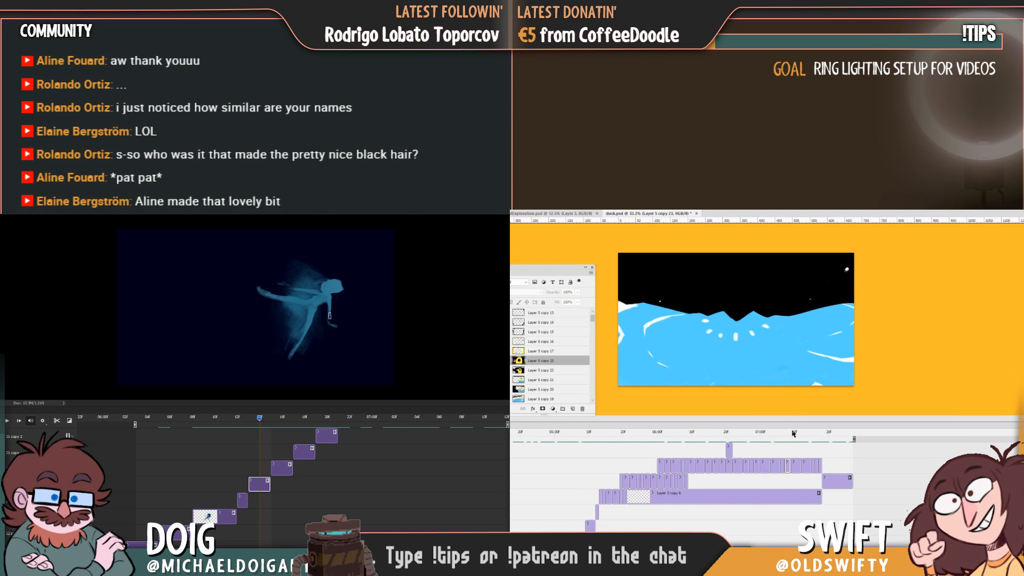
mouse_move(793, 434)
left_mouse_down()
mouse_move(784, 448)
mouse_move(766, 449)
mouse_move(781, 446)
left_mouse_up()
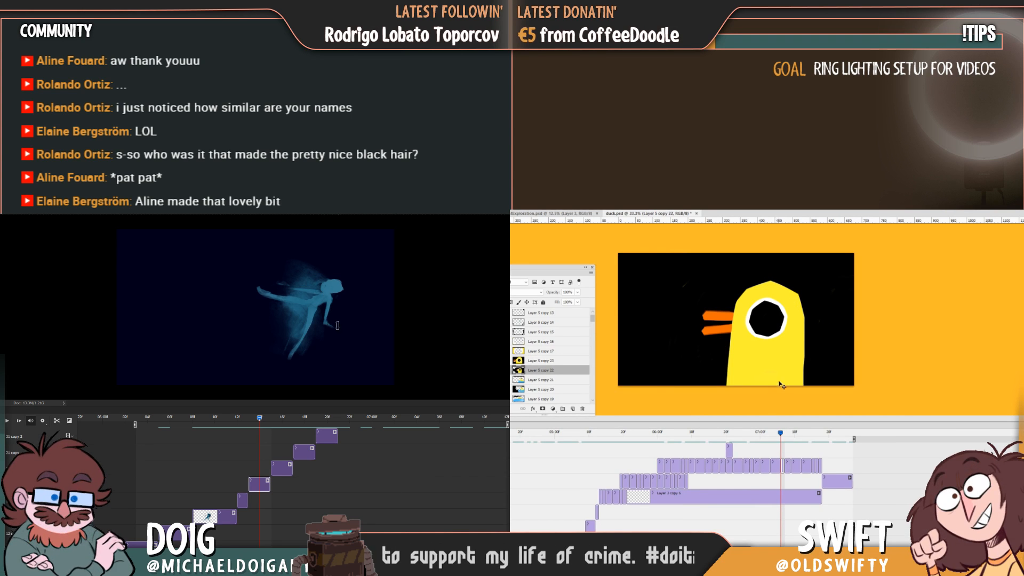
left_click_drag(780, 385, 787, 369)
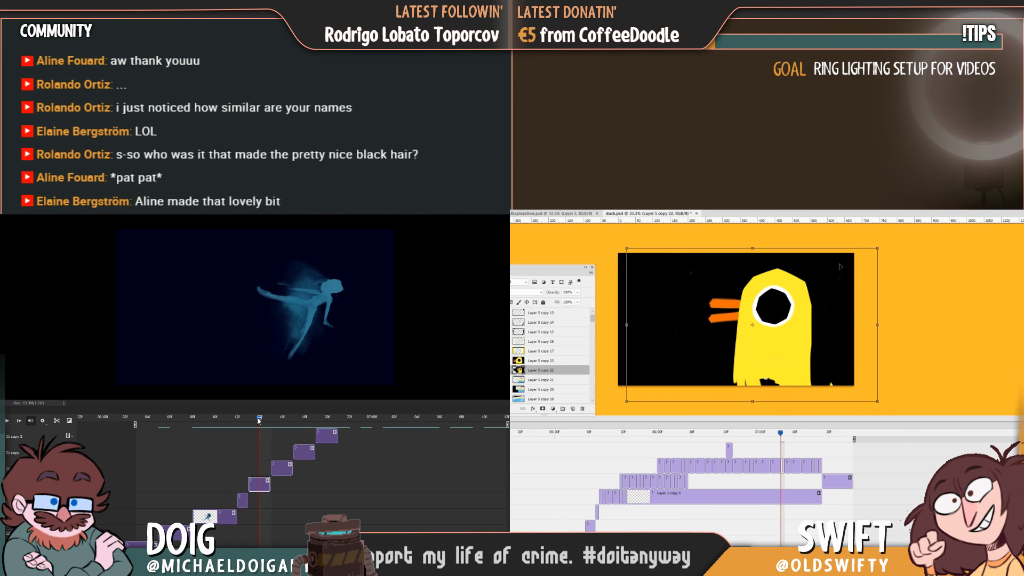
left_click_drag(259, 421, 237, 422)
left_click_drag(877, 249, 871, 252)
left_click_drag(237, 422, 258, 422)
left_click_drag(870, 252, 863, 257)
left_click_drag(258, 422, 280, 422)
left_click_drag(863, 257, 854, 262)
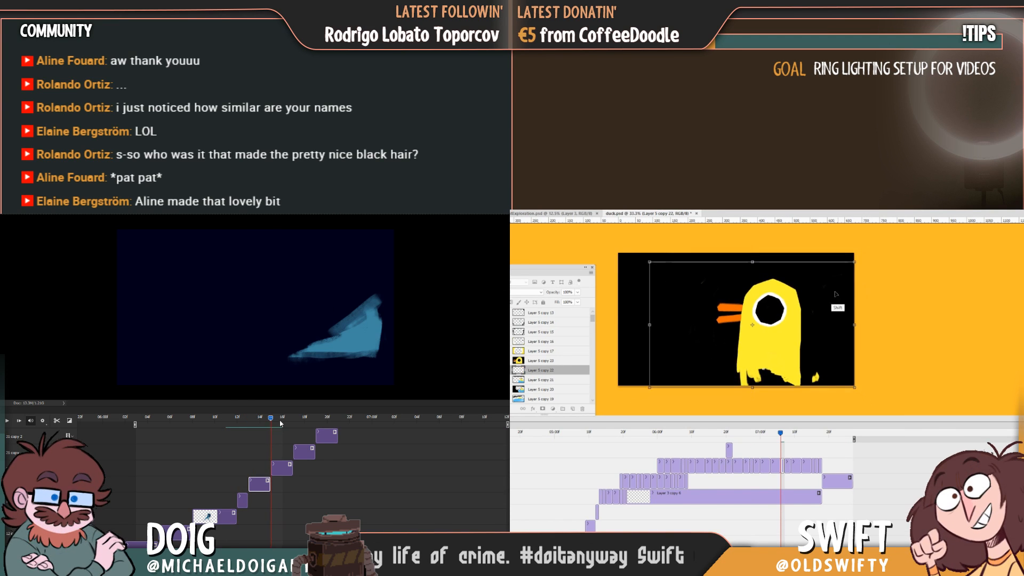
Scrub back and forth through the duck's eye close-up and the blue figure's leap to check how the frames flow.
left_click_drag(281, 423, 246, 435)
left_click_drag(781, 433, 774, 434)
left_click_drag(247, 435, 227, 441)
left_click_drag(774, 434, 790, 436)
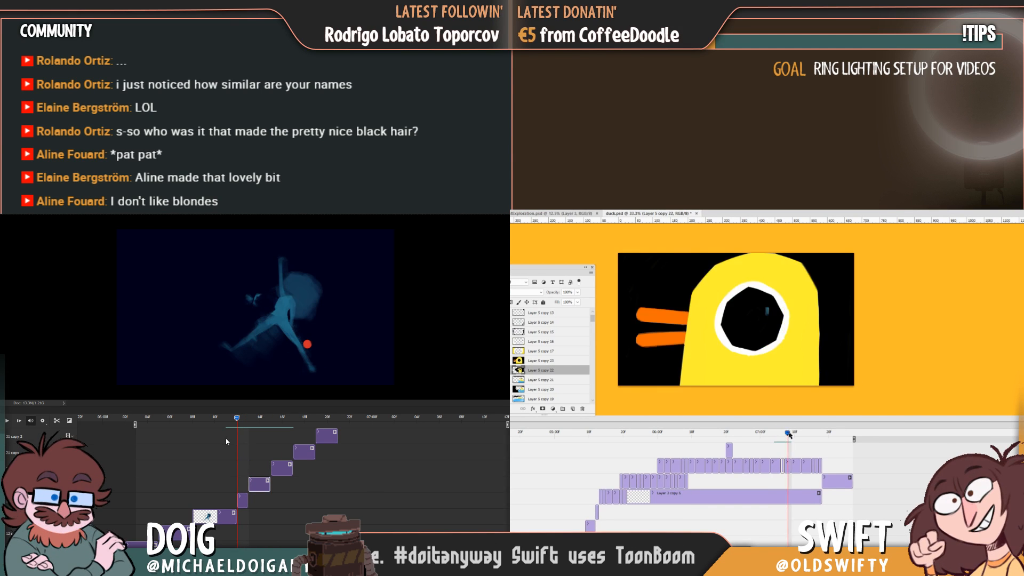
left_click_drag(227, 441, 239, 441)
left_click_drag(790, 436, 777, 438)
left_click_drag(239, 440, 253, 439)
left_click_drag(777, 438, 765, 440)
left_click_drag(253, 439, 268, 439)
left_click_drag(765, 439, 774, 439)
left_click_drag(268, 439, 262, 439)
left_click_drag(775, 439, 779, 439)
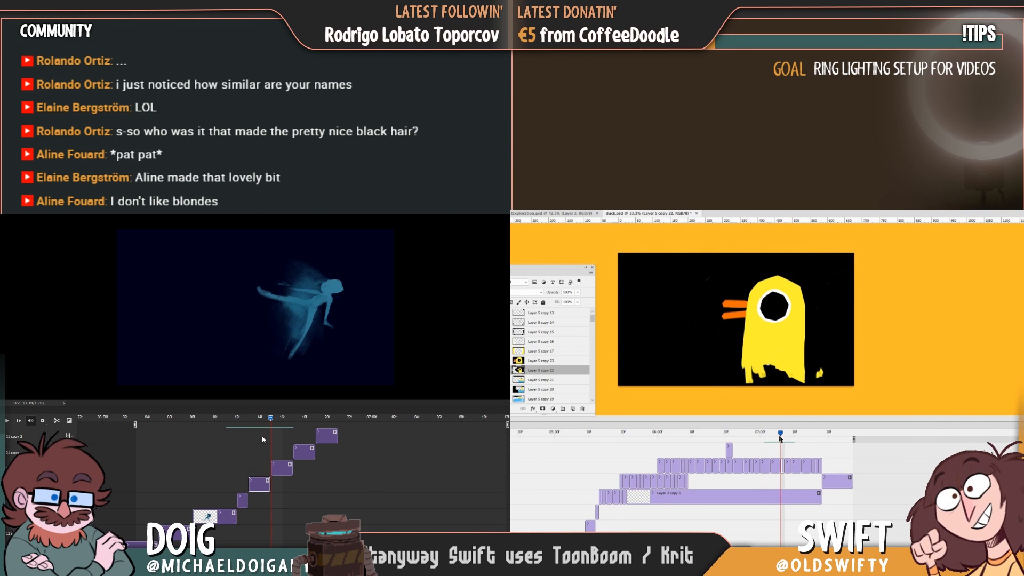
Nudge the Layer 5 copy 22 duck frame to the right, shrink it further and rotate it slightly clockwise.
left_click_drag(247, 444, 250, 446)
left_click_drag(795, 345, 798, 346)
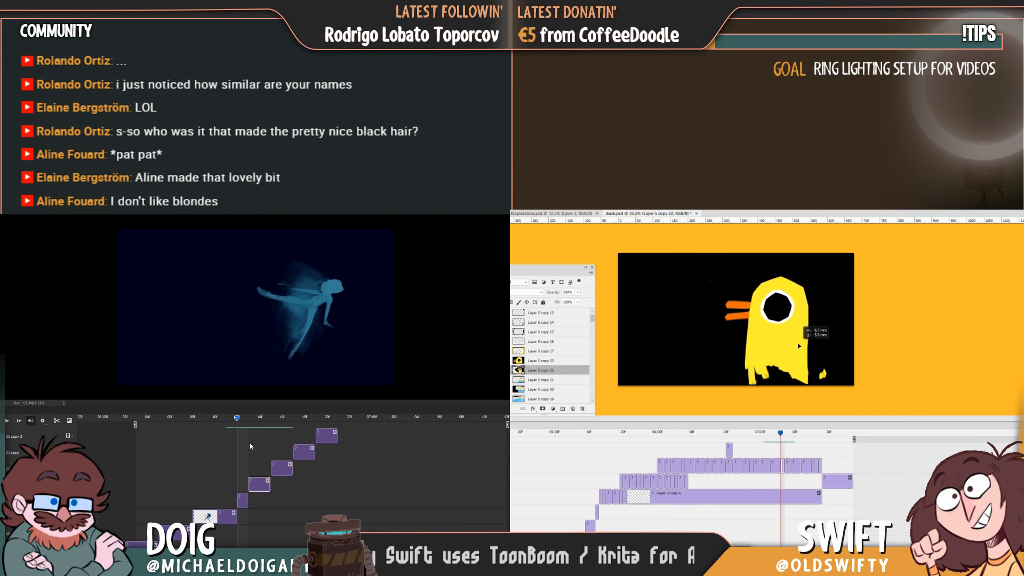
left_click_drag(264, 444, 271, 445)
key("ctrl")
mouse_move(867, 259)
left_mouse_down()
mouse_move(874, 275)
mouse_move(855, 272)
left_mouse_up()
key("ctrl")
left_click(348, 349, "ctrl")
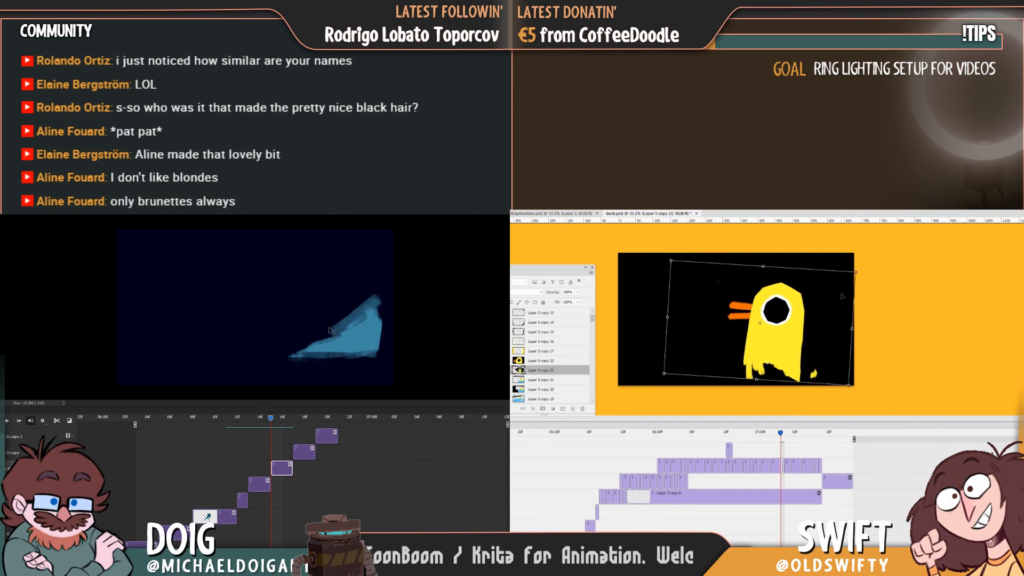
mouse_move(780, 436)
left_mouse_down()
mouse_move(766, 436)
mouse_move(781, 435)
left_mouse_up()
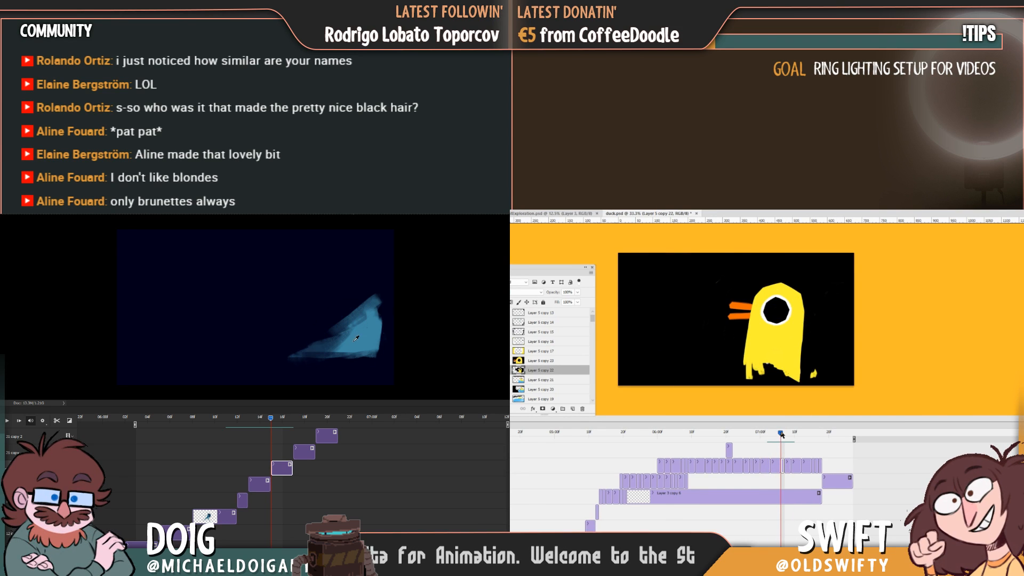
Shift the Layer 5 copy 22 duck frame up and to the right and compare it with the preceding wide duck frame.
left_click_drag(795, 377, 798, 368)
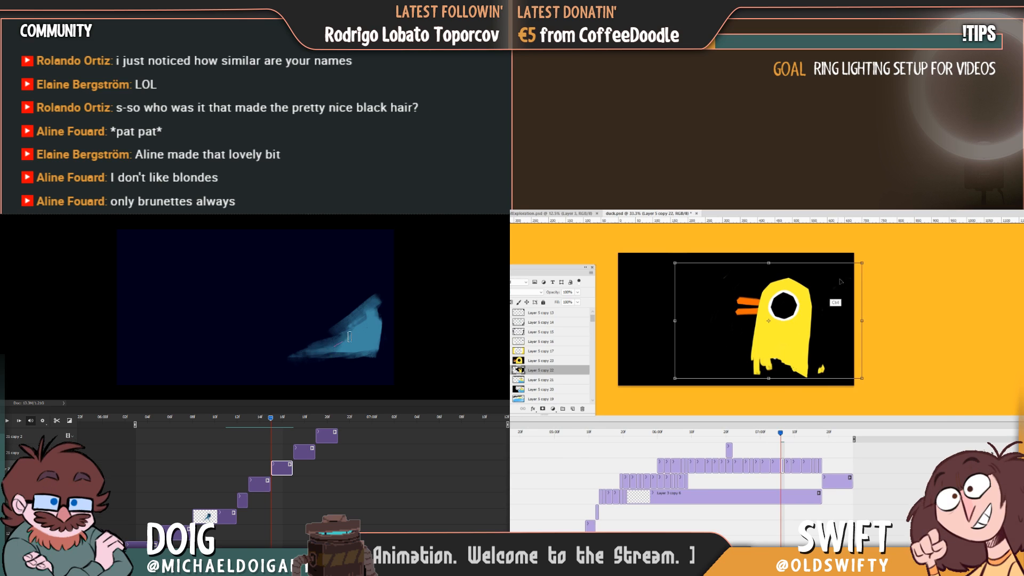
left_click_drag(863, 261, 858, 268)
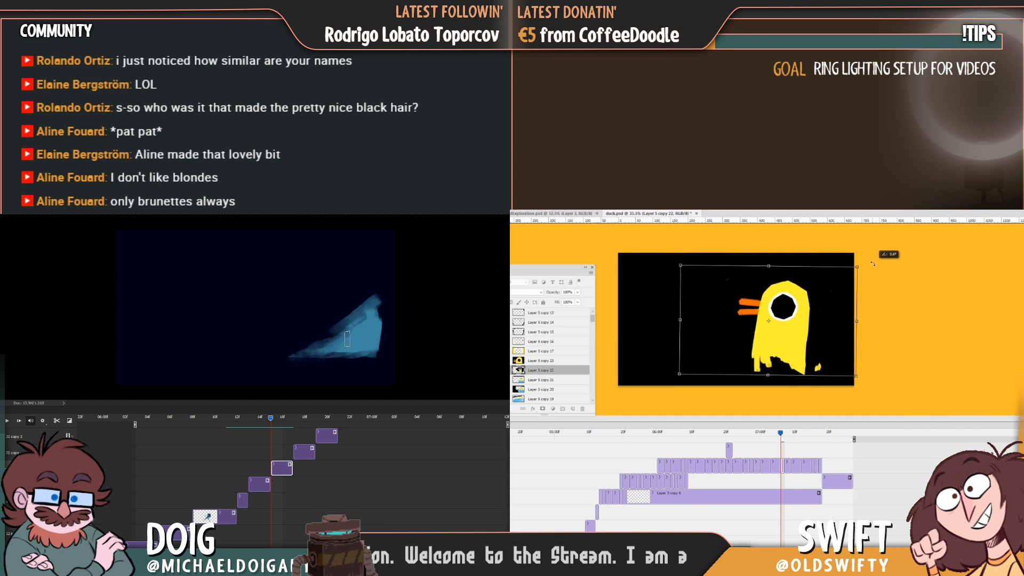
mouse_move(782, 433)
left_mouse_down()
mouse_move(763, 434)
mouse_move(774, 438)
left_mouse_up()
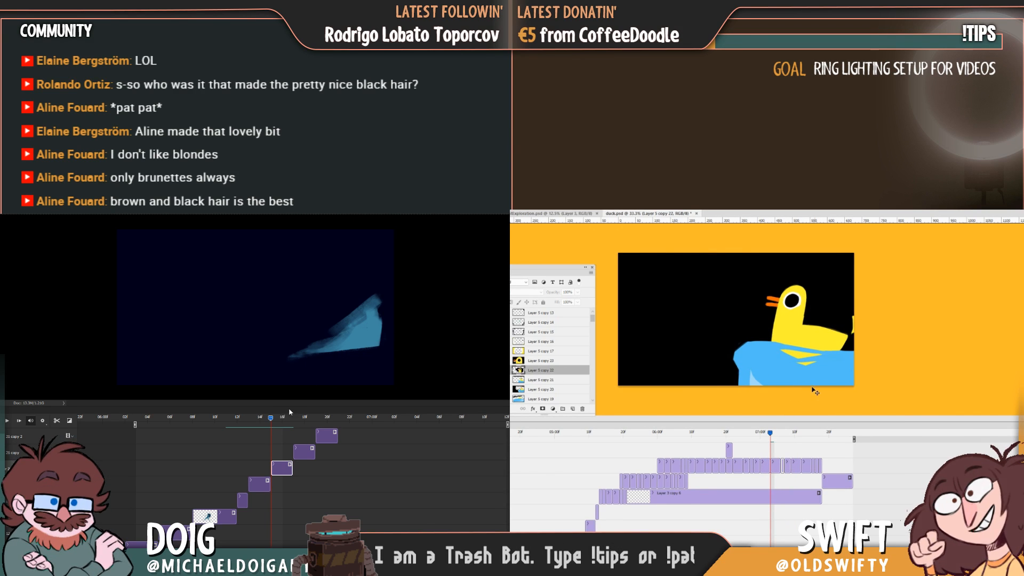
left_click(783, 433)
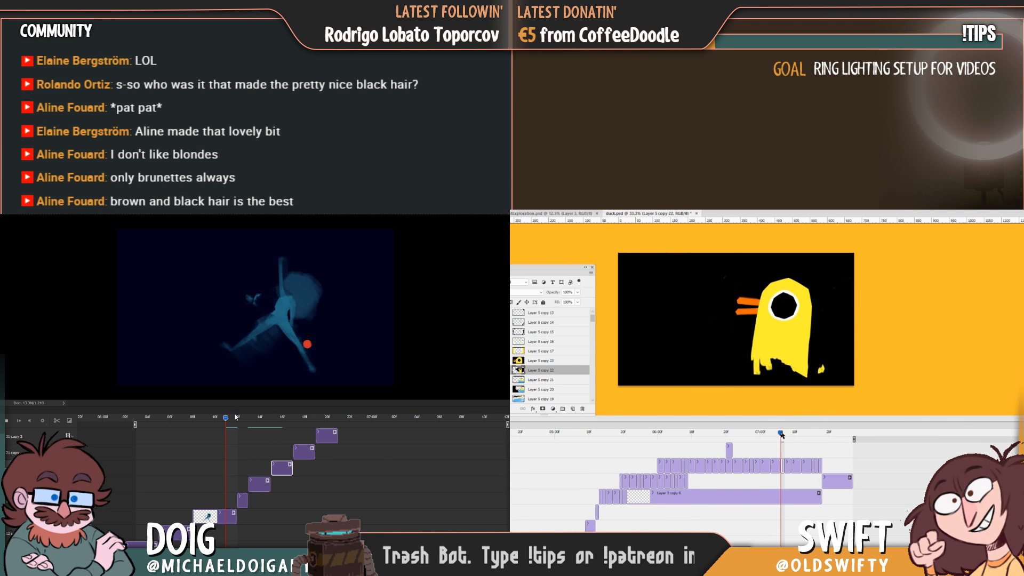
mouse_move(781, 435)
left_mouse_down()
mouse_move(765, 437)
mouse_move(773, 442)
left_mouse_up()
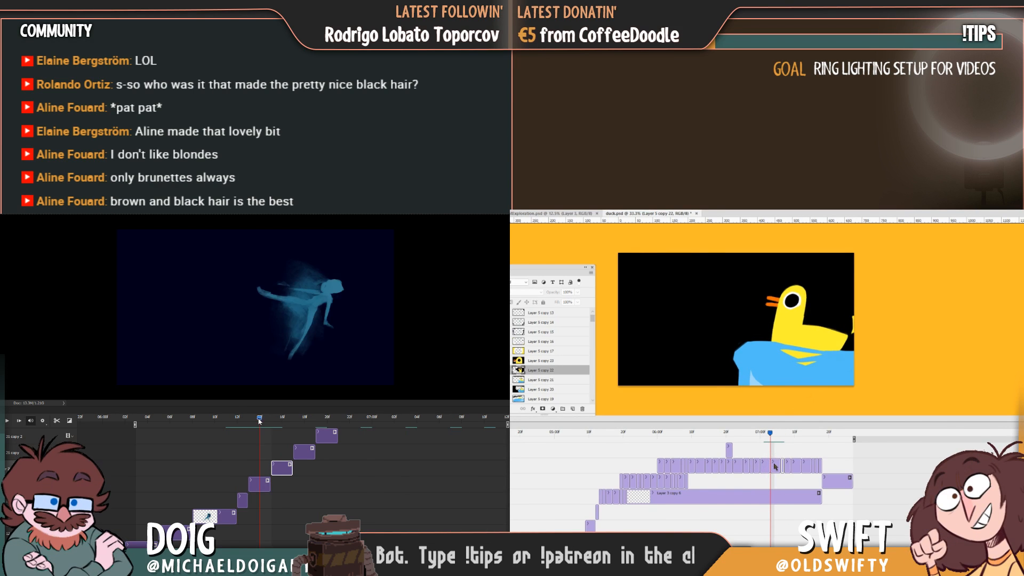
Reposition the wide duck frame on Layer 5 copy 21 and compare it with the following close-up frame.
left_click(773, 464)
left_click_drag(797, 383, 790, 386)
mouse_move(768, 432)
left_mouse_down()
mouse_move(756, 438)
mouse_move(769, 434)
left_mouse_up()
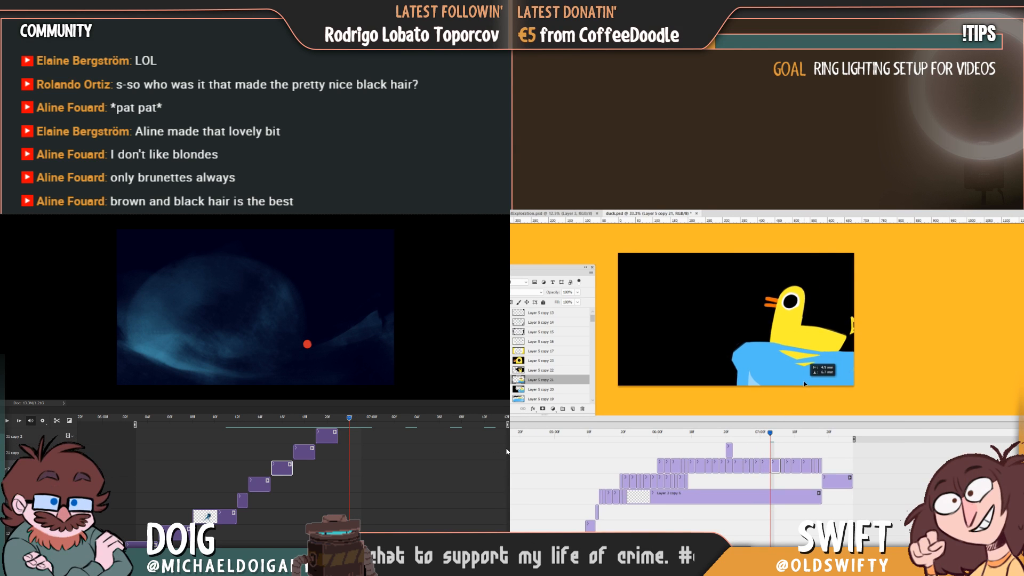
left_click_drag(770, 432, 781, 432)
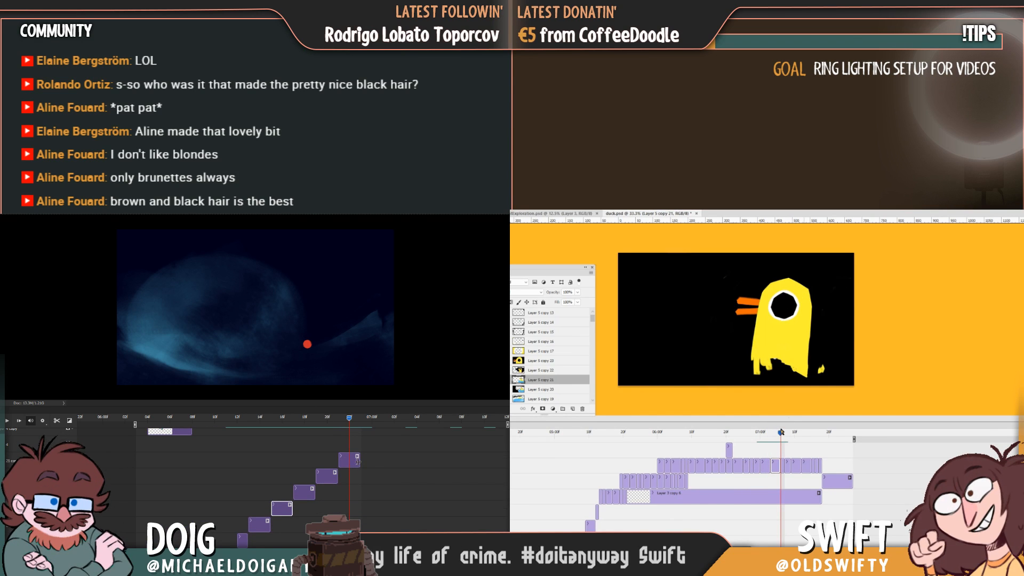
Shift the Layer 5 copy 22 duck frame down and to the left, and play the blue figure's animation.
left_click(782, 463)
left_click_drag(793, 366, 788, 373)
left_click_drag(344, 420, 273, 425)
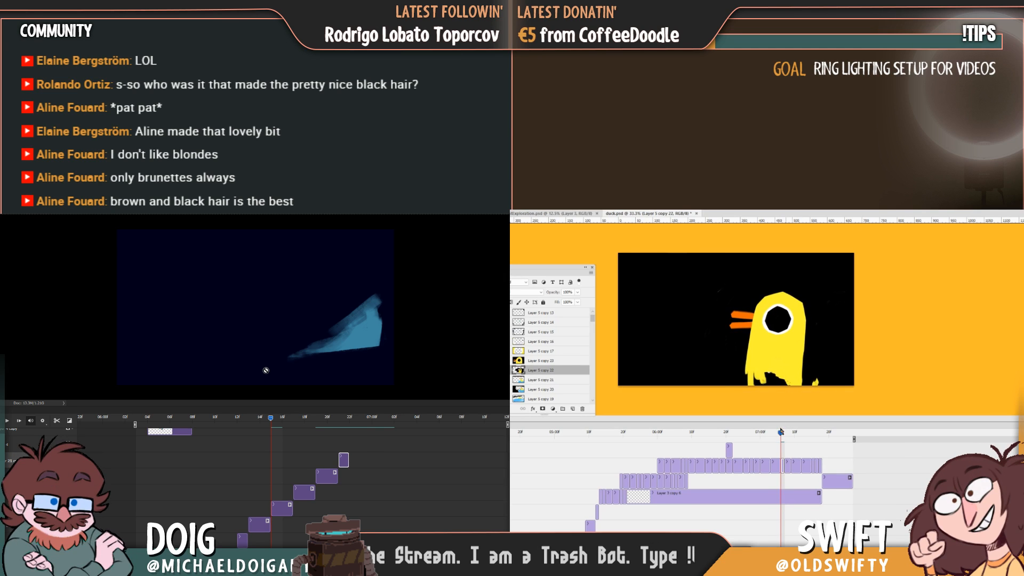
mouse_move(782, 435)
left_mouse_down()
mouse_move(791, 434)
mouse_move(761, 435)
mouse_move(780, 433)
left_mouse_up()
key("space")
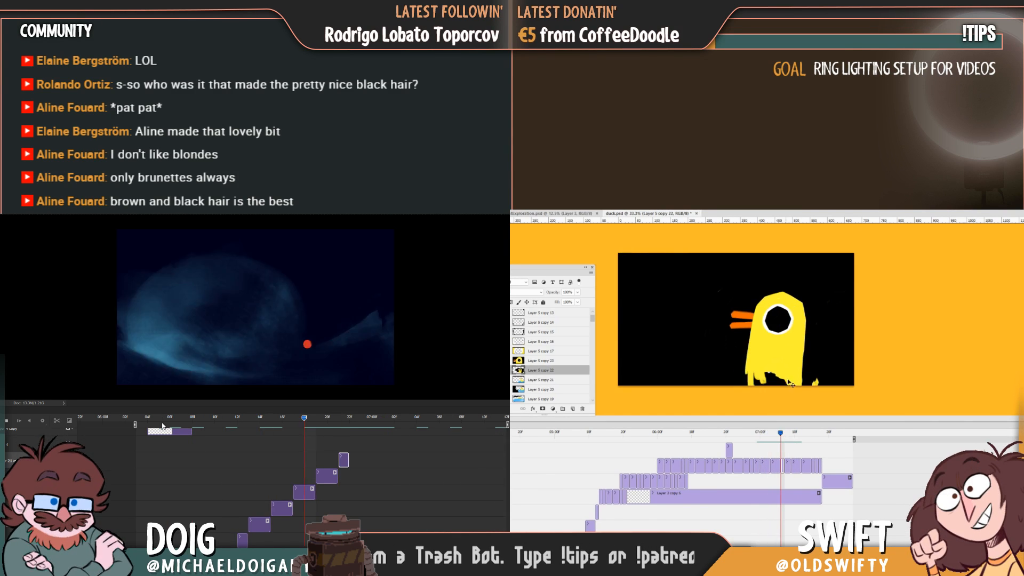
Lower and slightly rotate the Layer 5 copy 22 duck frame, and extend the clip timing beside Layer 5 copy 17.
key("ctrl+t")
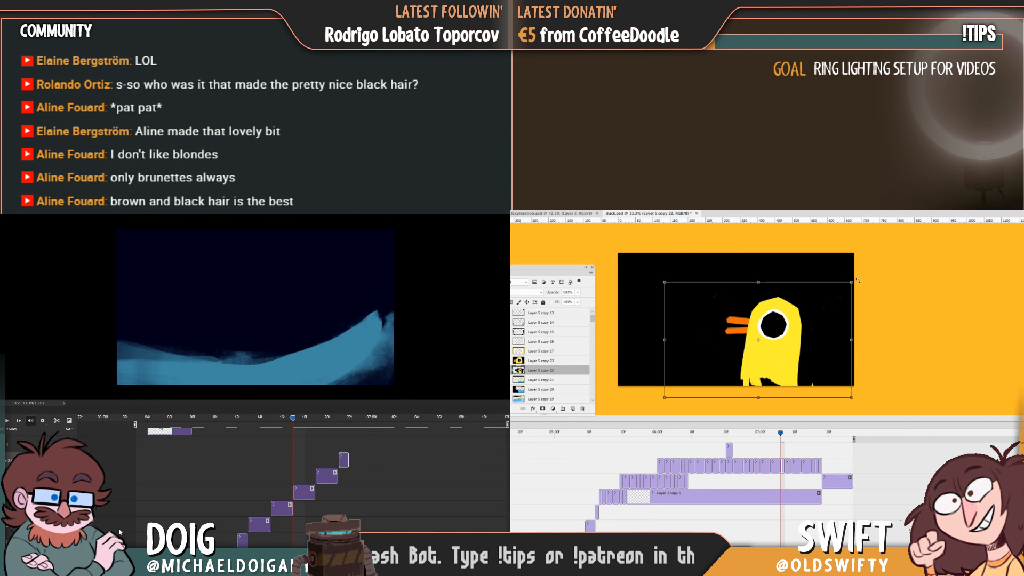
key("Return")
mouse_move(780, 435)
left_mouse_down()
mouse_move(790, 437)
mouse_move(757, 438)
mouse_move(793, 436)
left_mouse_up()
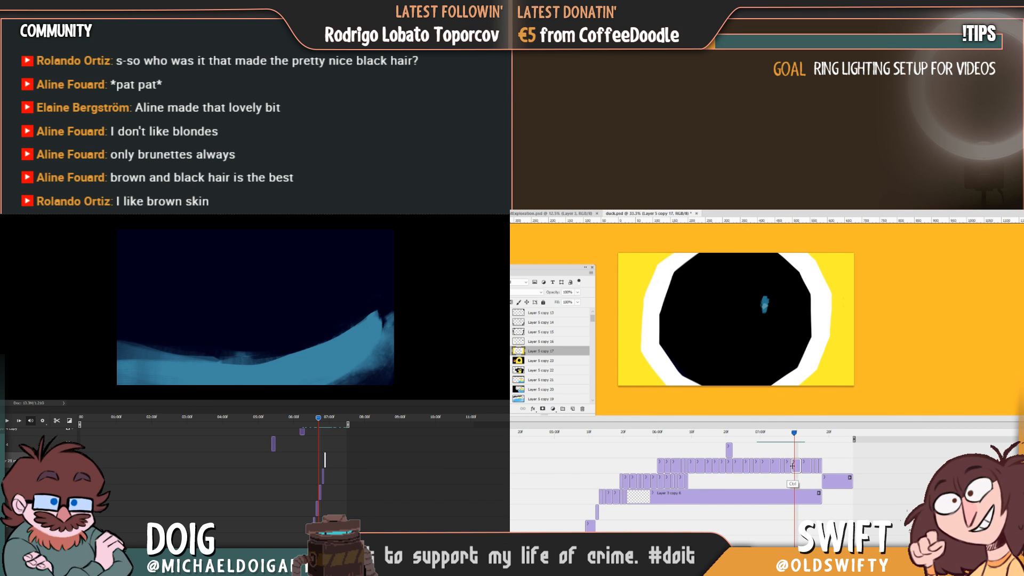
left_click_drag(793, 466, 779, 438)
Resize the blue figure document to 1920 by 1080 pixels with video layers converted, and enlarge the Layer 5 copy 22 duck frame.
left_click(26, 237)
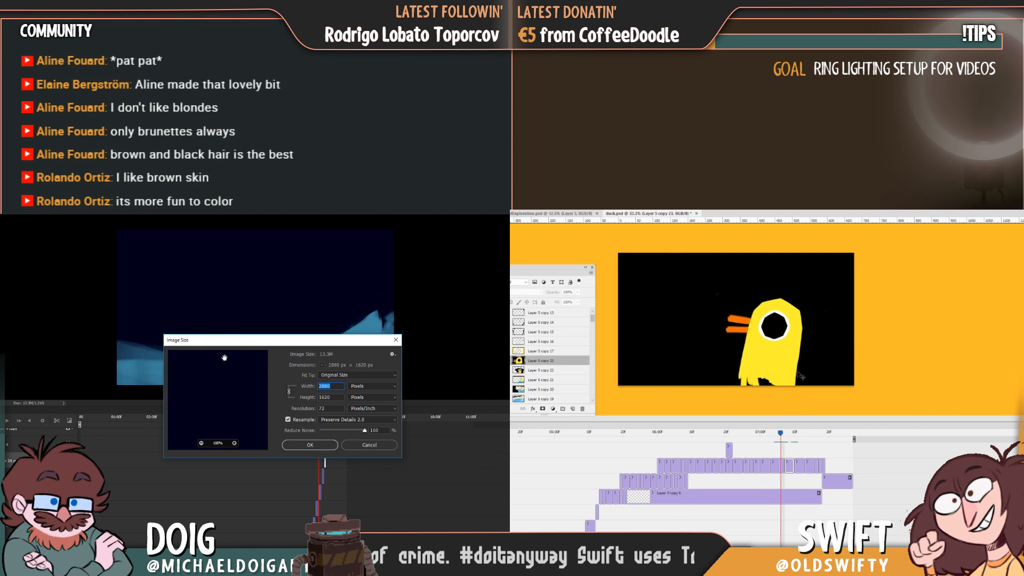
left_click(311, 447)
key("ctrl+t")
left_click_drag(856, 279, 883, 262)
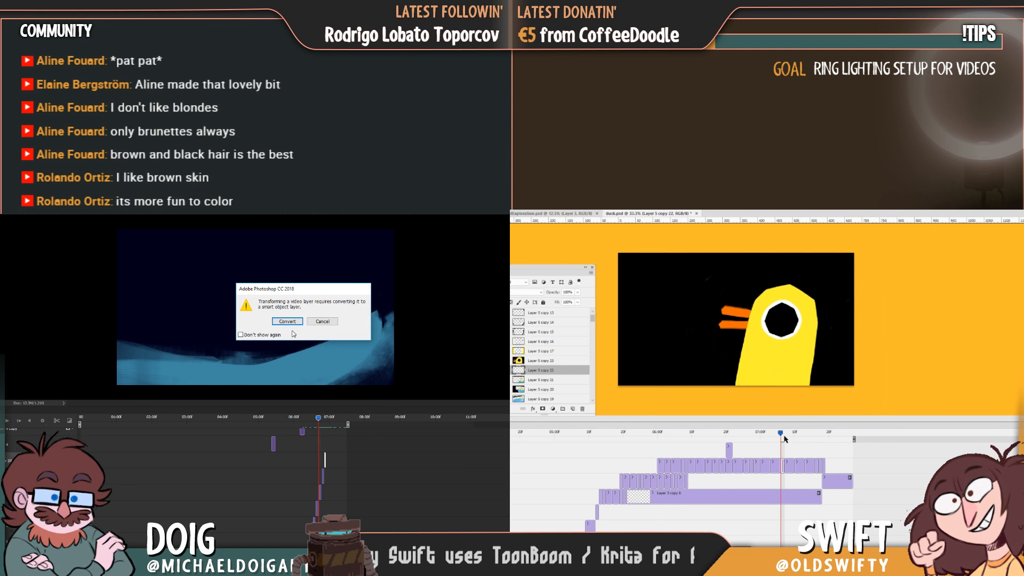
mouse_move(784, 436)
left_mouse_down()
mouse_move(773, 437)
mouse_move(792, 435)
mouse_move(773, 437)
mouse_move(784, 435)
left_mouse_up()
left_click(288, 322)
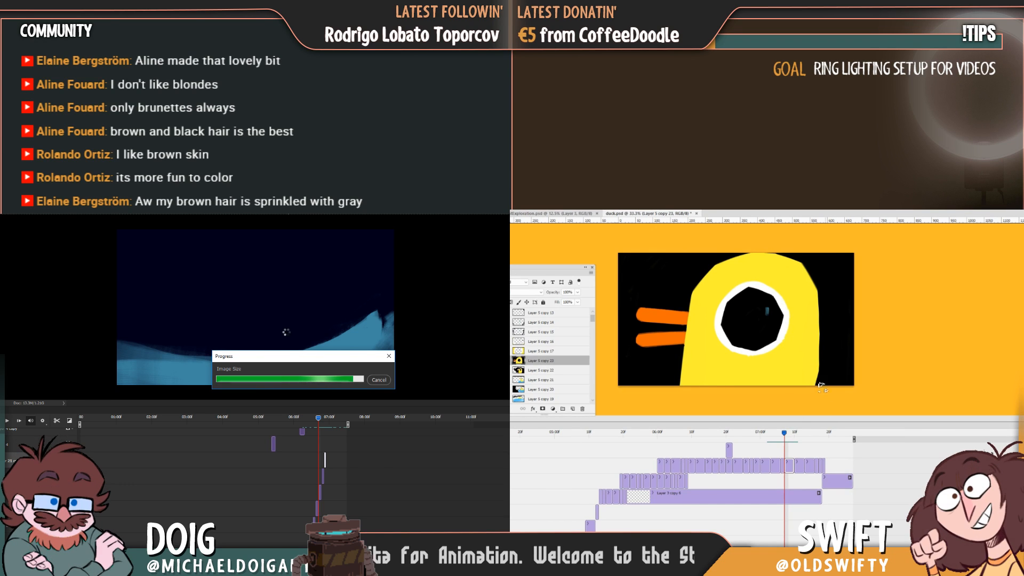
Paint out the yellow strip along the upper edge of the wide duck frame on Layer 5 copy 21 with black.
mouse_move(790, 437)
left_mouse_down()
mouse_move(779, 435)
mouse_move(802, 436)
mouse_move(773, 438)
left_mouse_up()
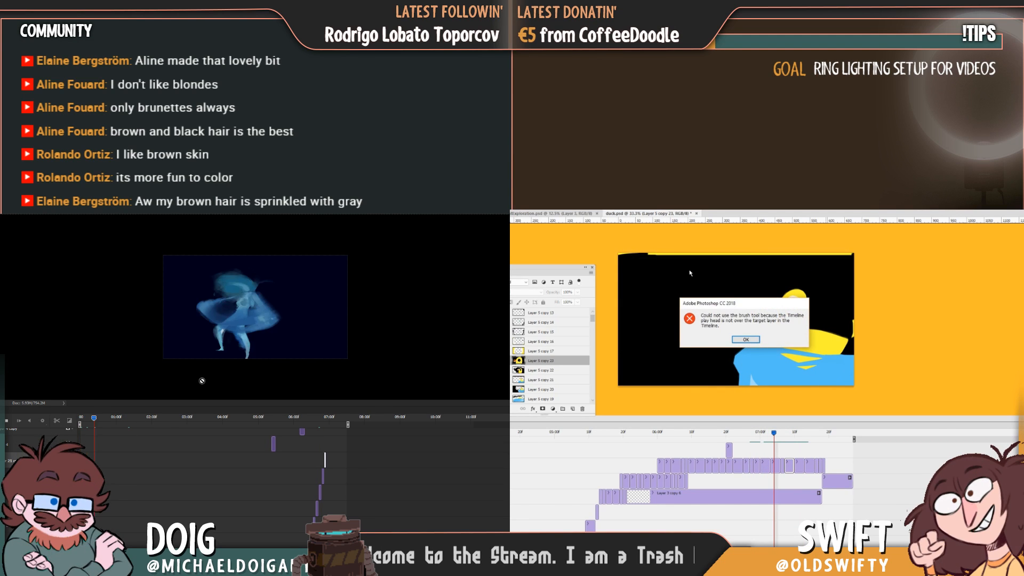
left_click(745, 339)
left_click(775, 466)
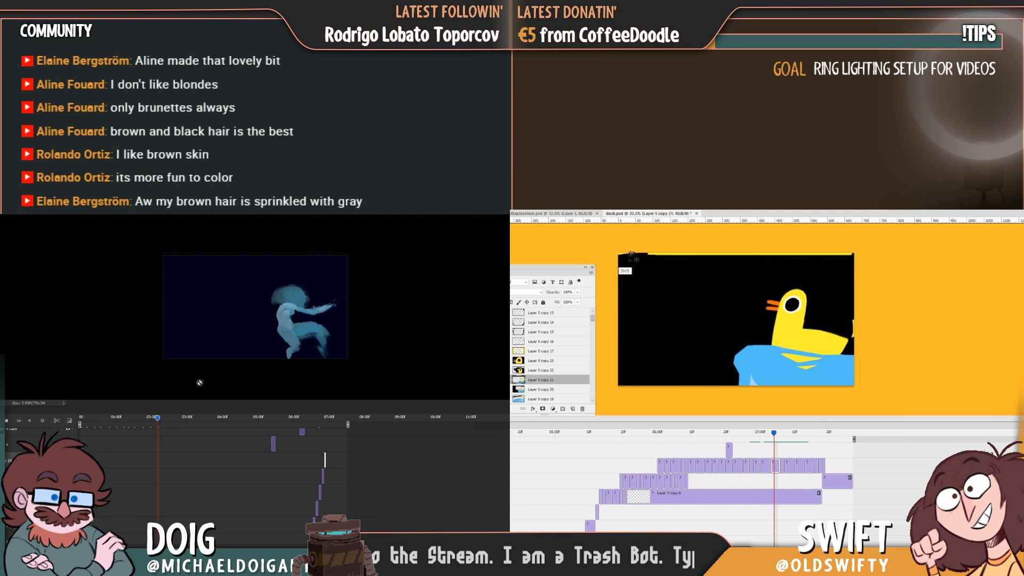
mouse_move(726, 437)
left_mouse_down()
mouse_move(670, 435)
mouse_move(722, 435)
left_mouse_up()
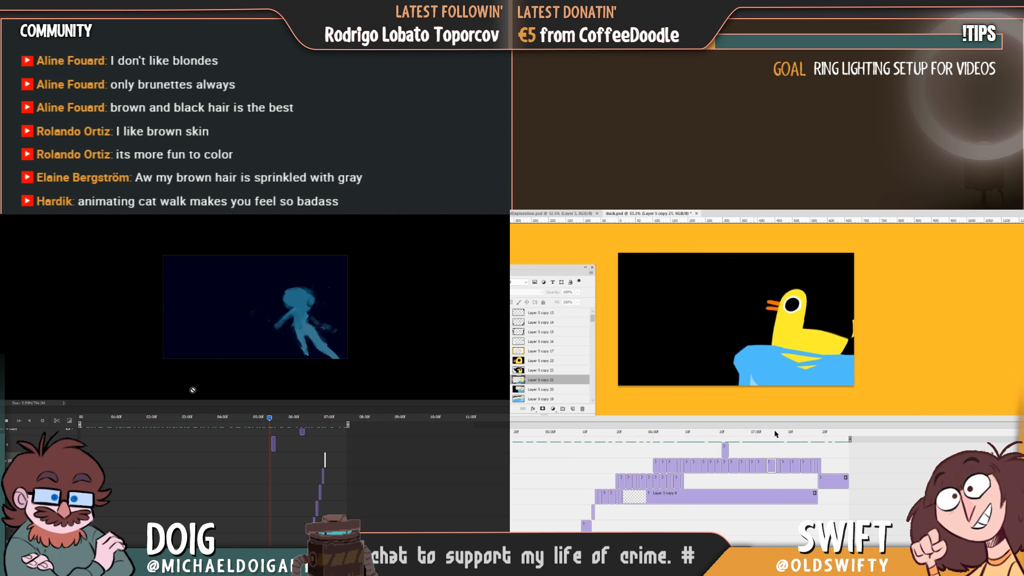
mouse_move(772, 437)
left_mouse_down()
mouse_move(744, 438)
mouse_move(794, 440)
mouse_move(749, 444)
mouse_move(768, 441)
left_mouse_up()
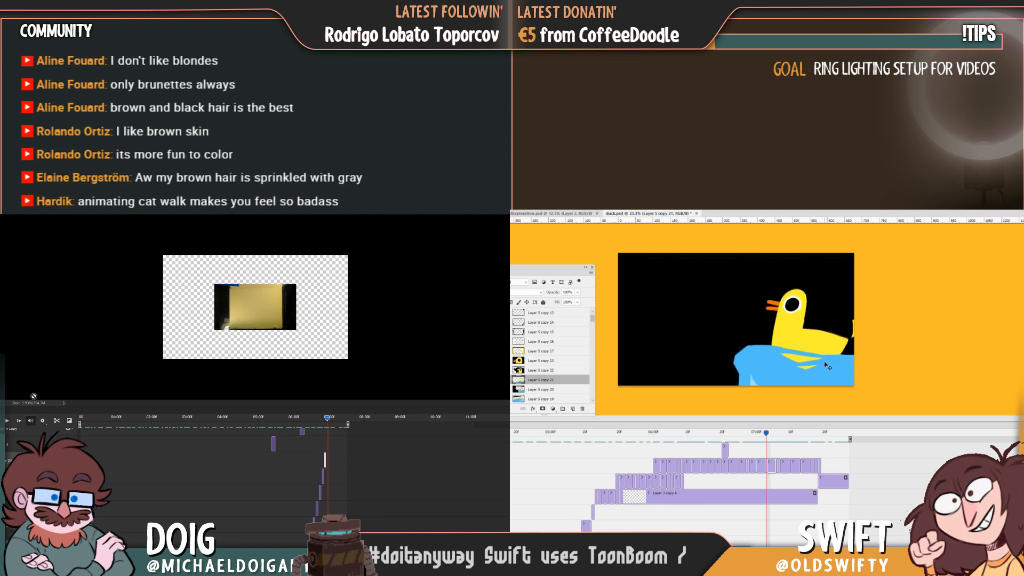
Undo the blue figure document's resize and move the wide duck frame on Layer 5 copy 21 slightly up.
key("ctrl+plus")
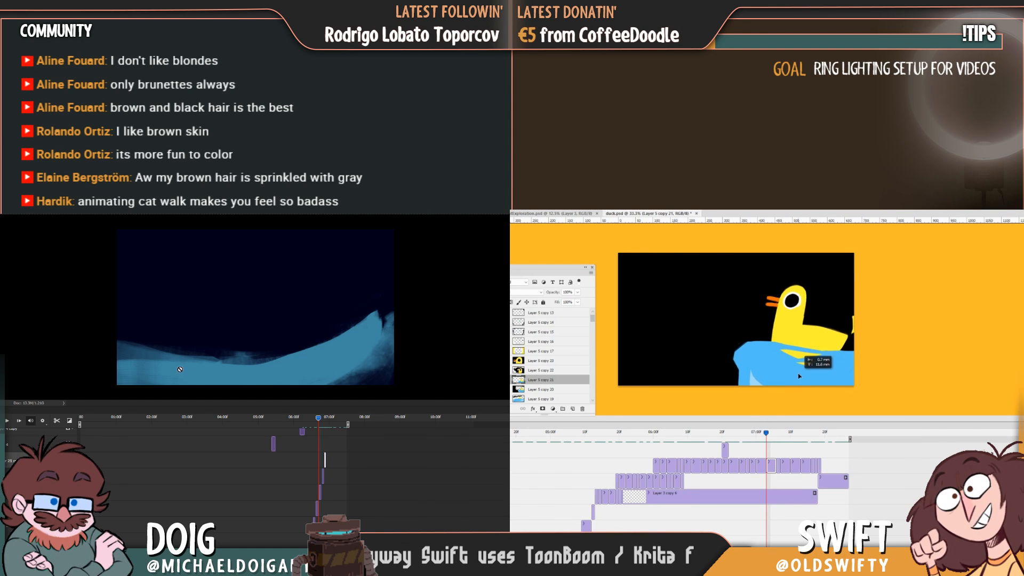
mouse_move(761, 432)
left_mouse_down()
mouse_move(752, 432)
mouse_move(776, 433)
left_mouse_up()
left_click(8, 237)
Move the Layer 5 copy 22 duck frame up and shrink it, and play the blue figure's animation from the start.
left_click(778, 467)
left_click(362, 448)
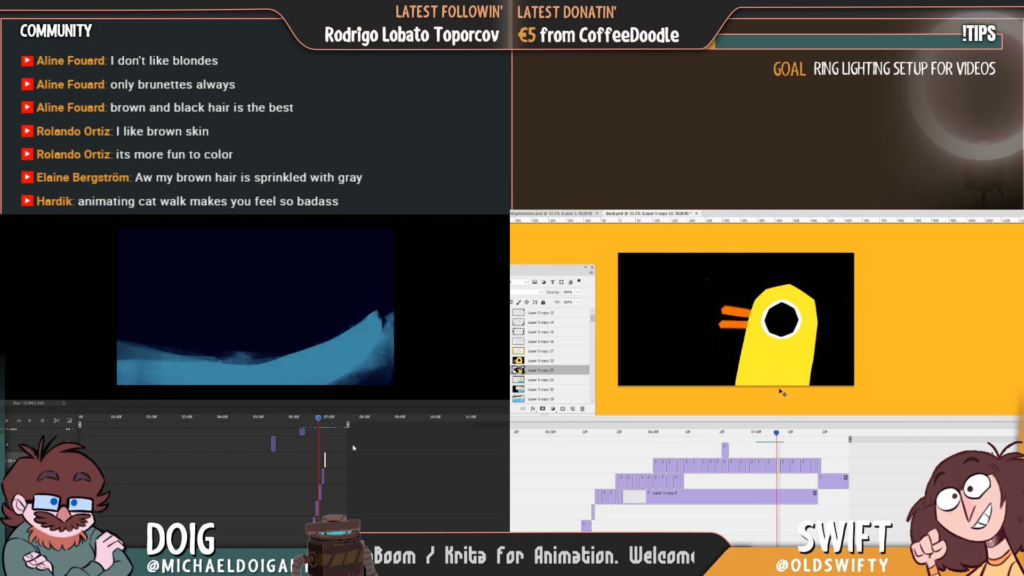
left_click_drag(792, 368, 796, 355)
key("ctrl+t")
left_click_drag(118, 417, 70, 416)
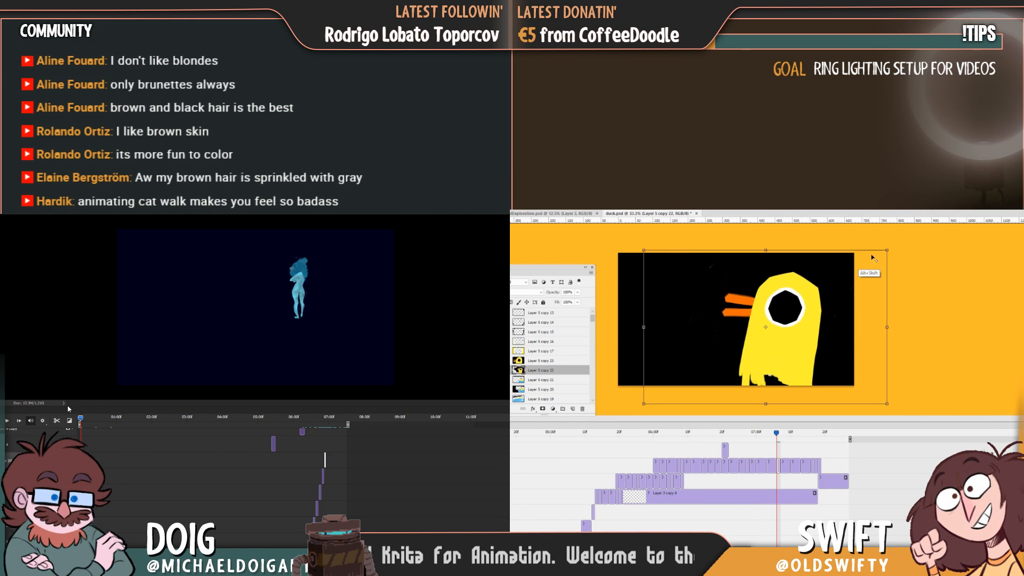
key("space")
left_click_drag(872, 258, 859, 286)
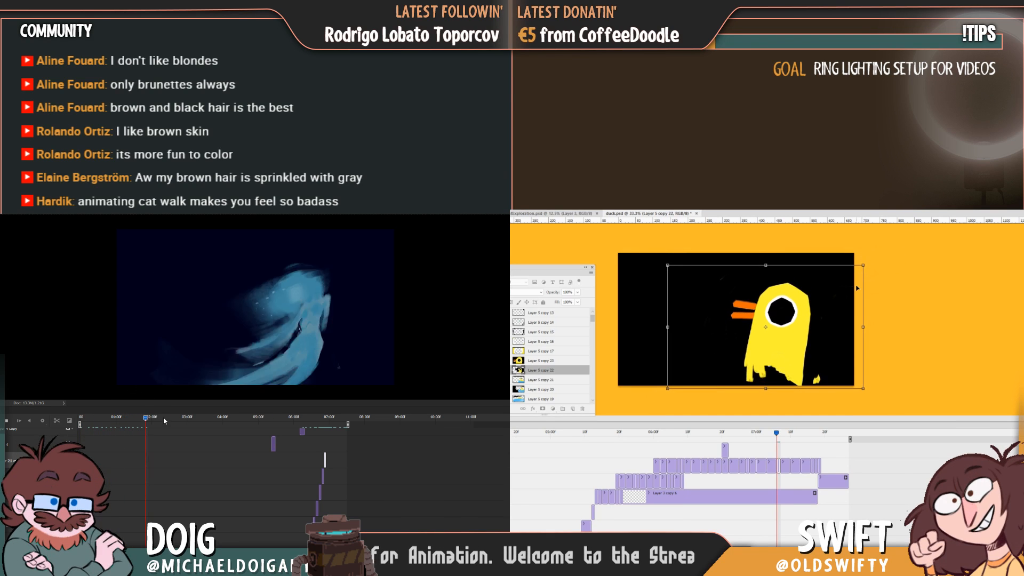
key("Return")
Step back through the duck's eye close-up frames to compare Layer 5 copy 23 with the smaller duck frame.
left_click_drag(777, 434, 787, 457)
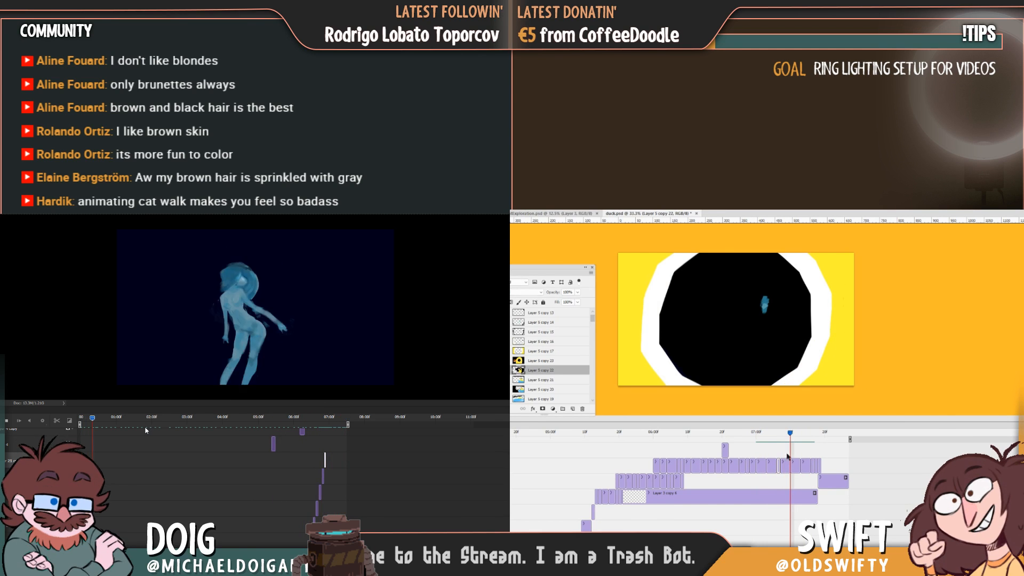
left_click(785, 465)
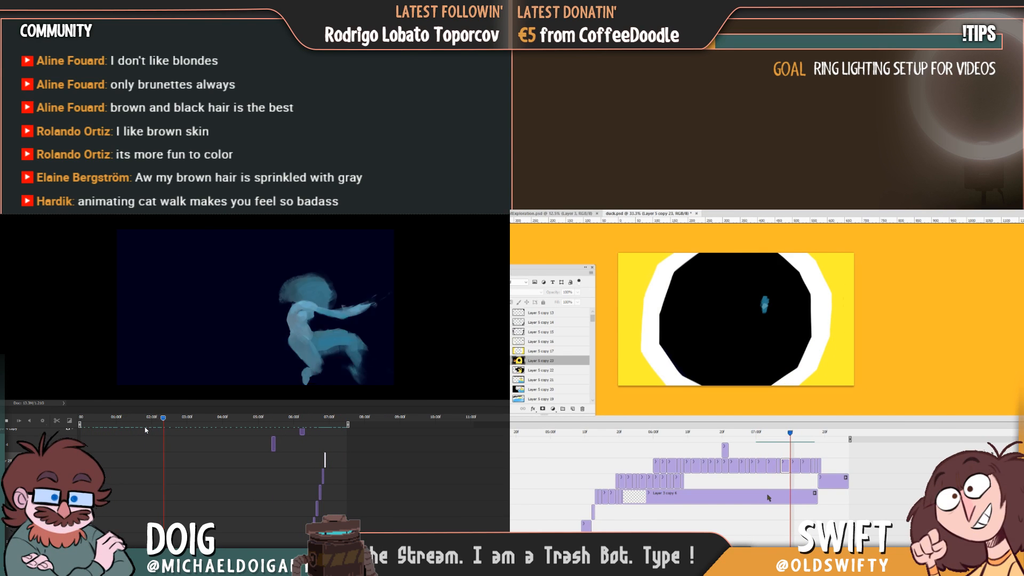
key("Left")
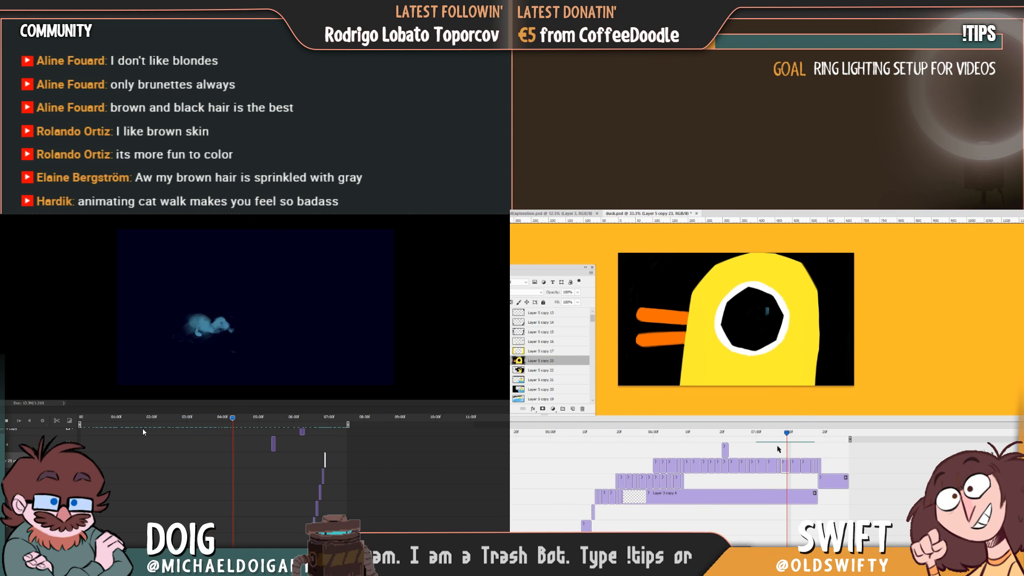
mouse_move(786, 434)
left_mouse_down()
mouse_move(764, 441)
mouse_move(793, 443)
mouse_move(761, 447)
mouse_move(778, 449)
left_mouse_up()
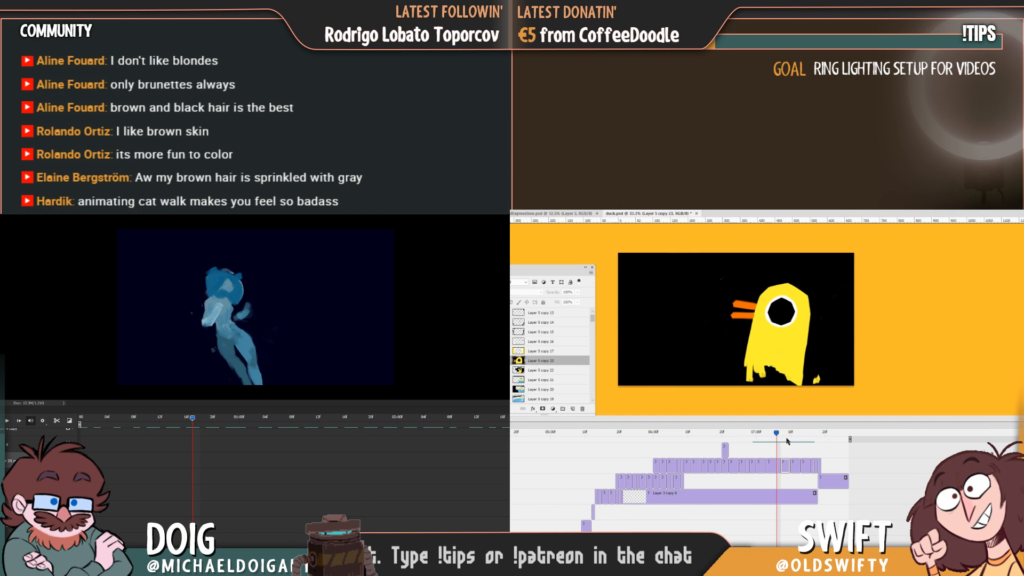
Delete the Layer 5 copy 23 duck close-up frame, and play the blue figure's animation from the start.
mouse_move(778, 436)
left_mouse_down()
mouse_move(739, 445)
mouse_move(767, 447)
left_mouse_up()
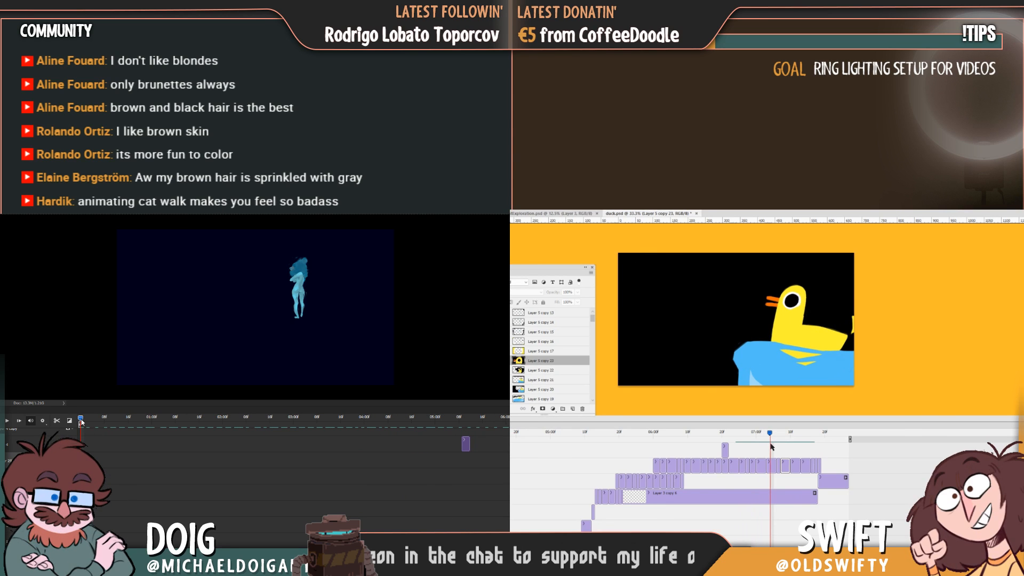
left_click_drag(771, 447, 779, 446)
key("space")
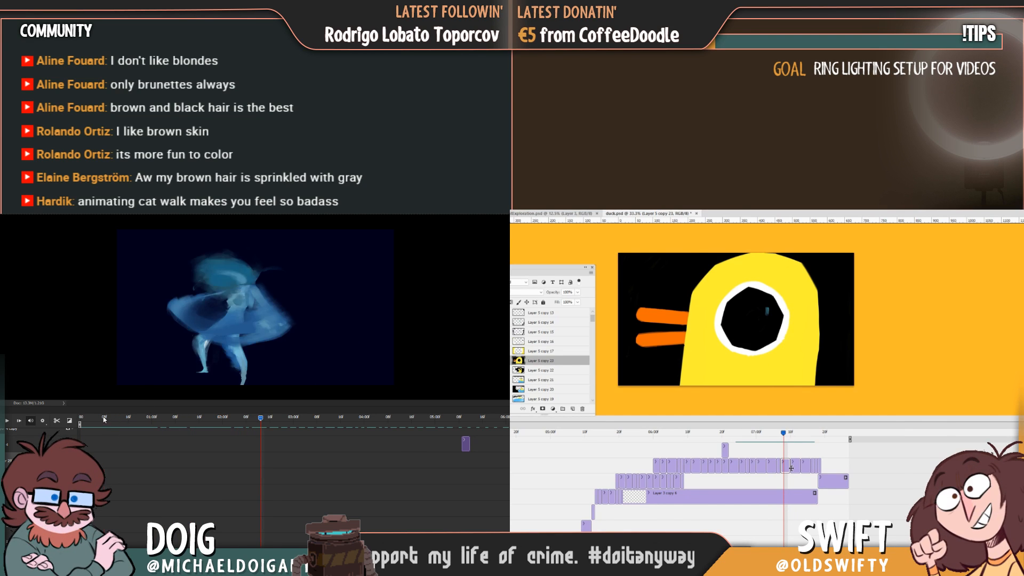
left_click_drag(103, 420, 69, 418)
key("Delete")
key("space")
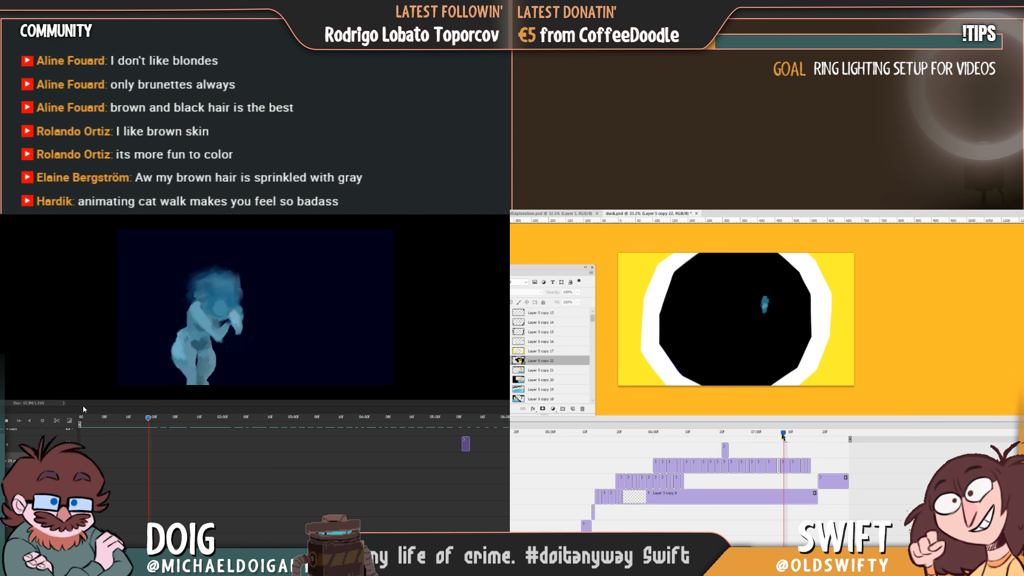
Lengthen the Layer 5 copy 22 close-up frame on the duck timeline.
left_click_drag(783, 437, 780, 436)
left_click(781, 467)
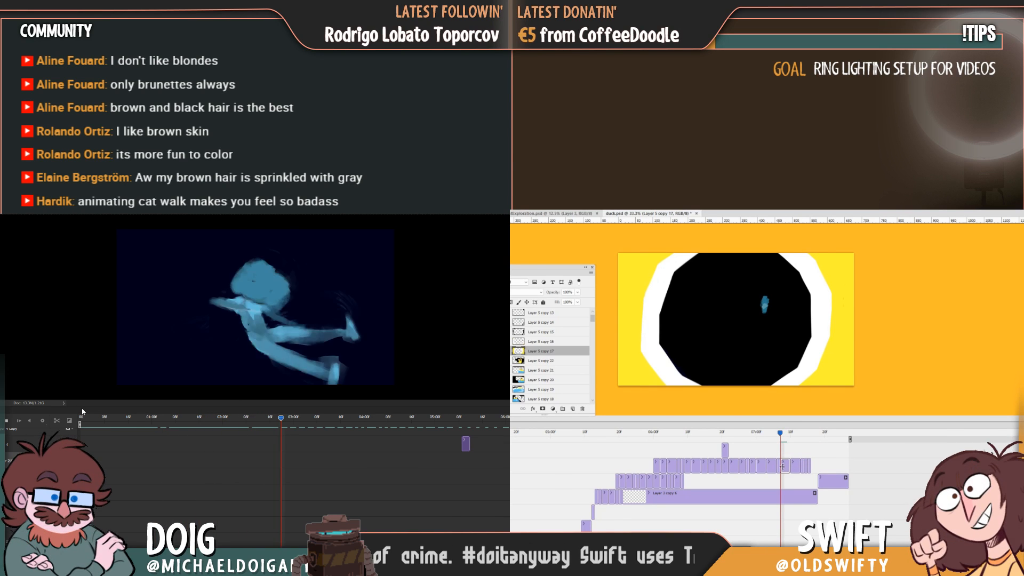
left_click_drag(781, 435, 779, 434)
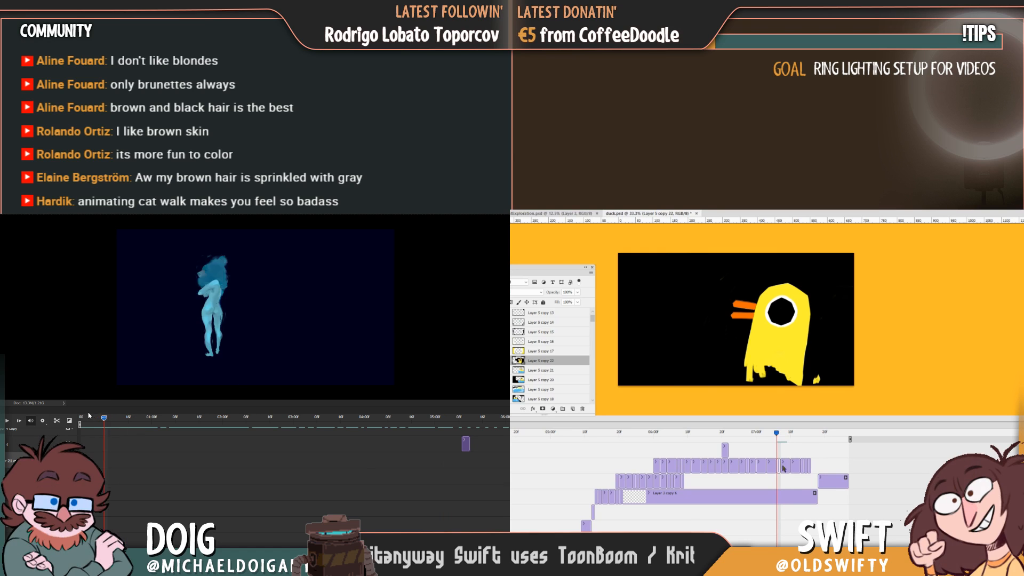
left_click(787, 436)
left_click_drag(779, 468, 787, 469)
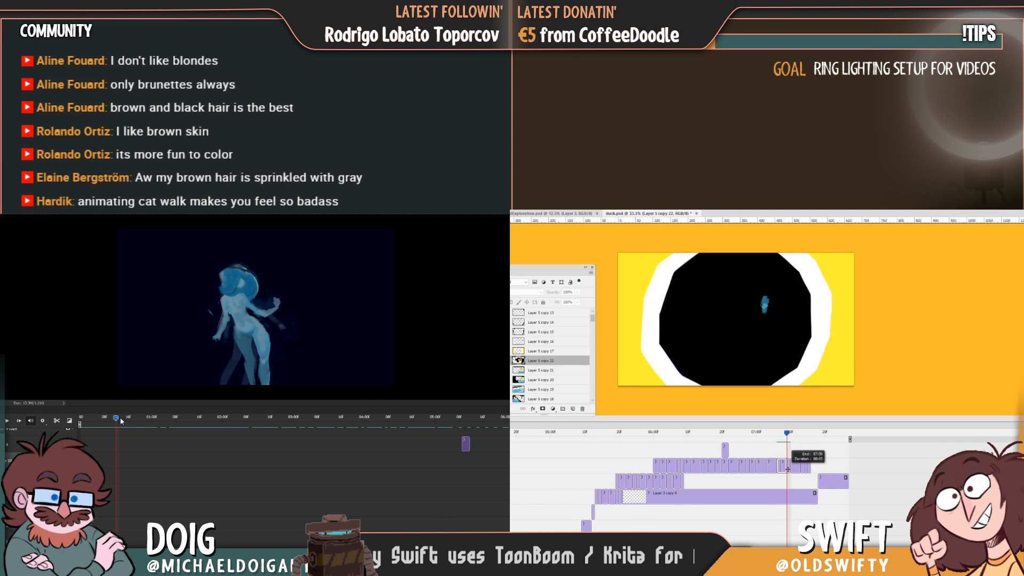
Move the Layer 5 copy 22 duck frame slightly left and play the duck animation from the start.
left_click_drag(789, 434, 775, 452)
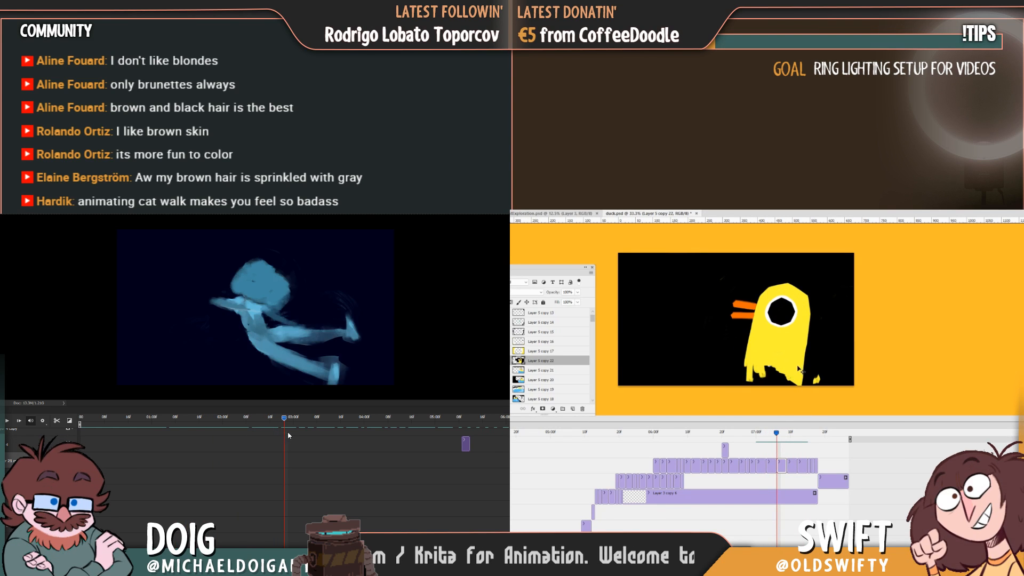
left_click_drag(793, 368, 782, 368)
left_click_drag(777, 436, 705, 433)
key("space")
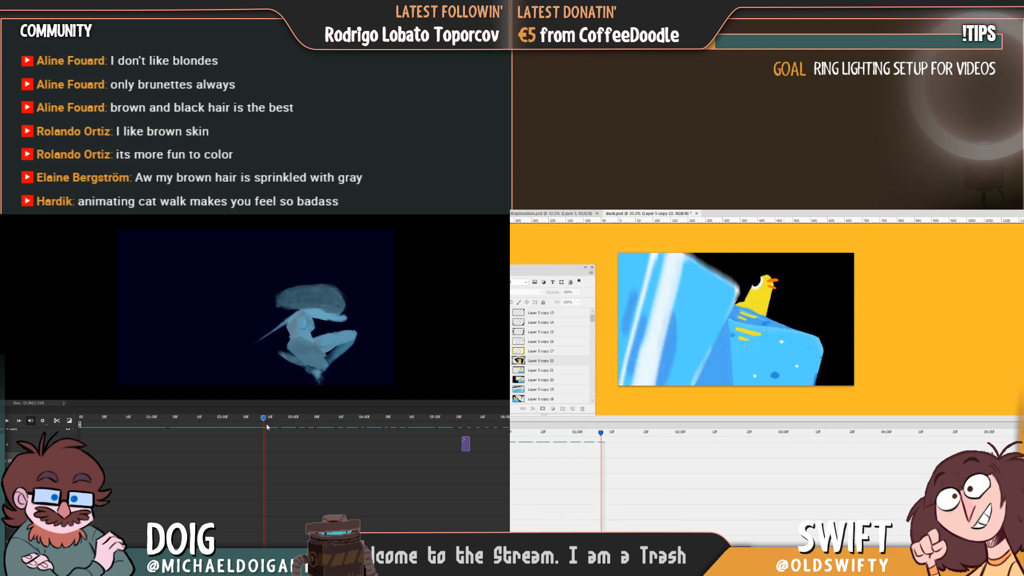
Delete the clip before the blue figure's crouched pose and extend the crouched pose clip back over the gap.
left_click_drag(262, 426, 265, 427)
key("space")
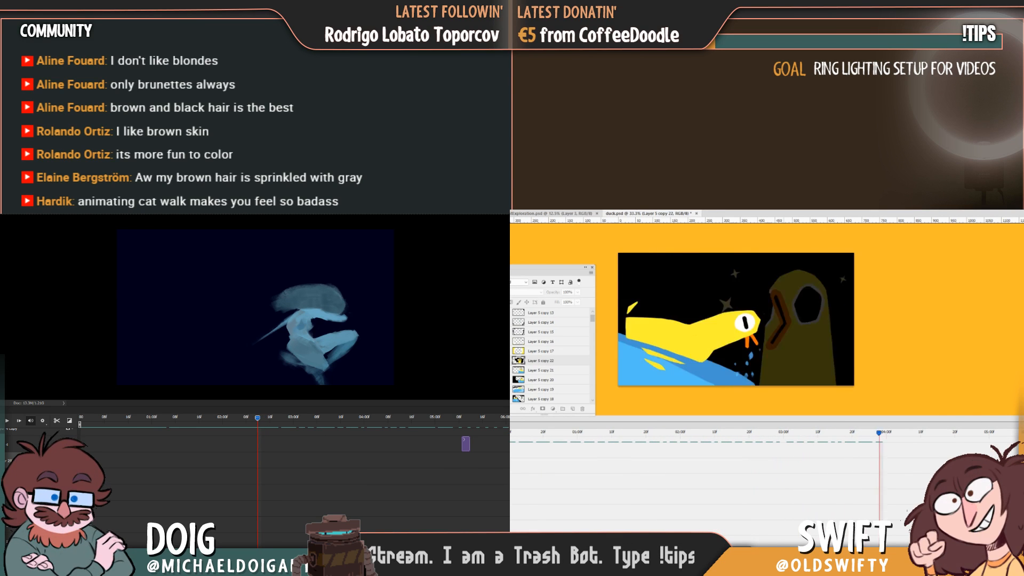
scroll(293, 474, "up", 5)
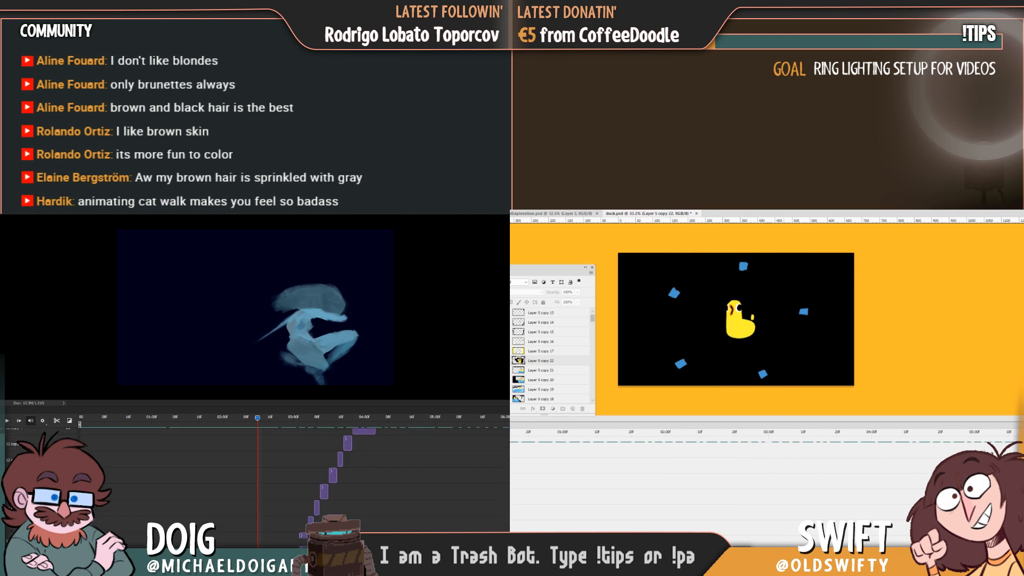
scroll(293, 474, "up", 2)
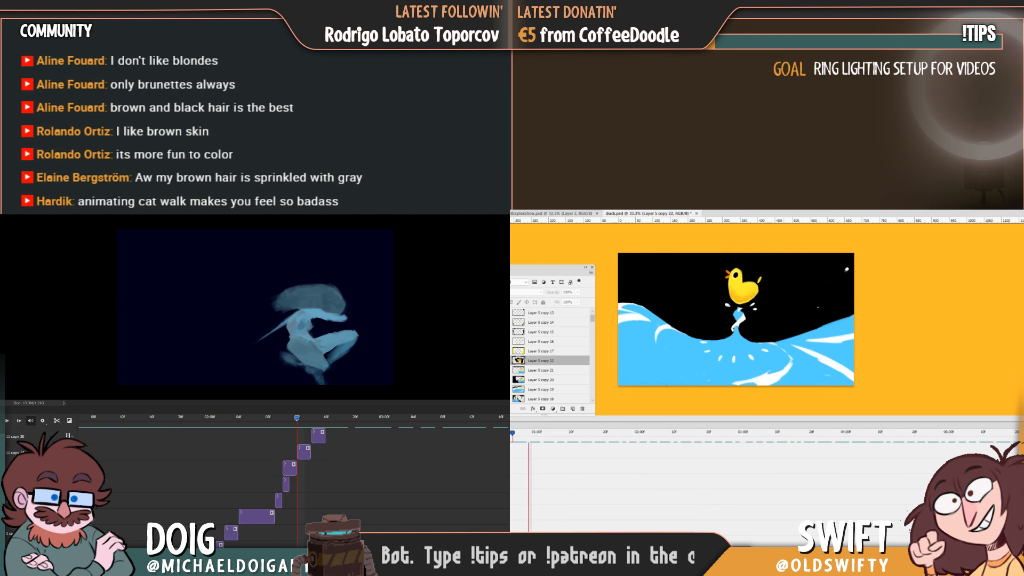
scroll(296, 475, "up", 3)
scroll(757, 475, "right", 10)
left_click(271, 419)
left_click(688, 434)
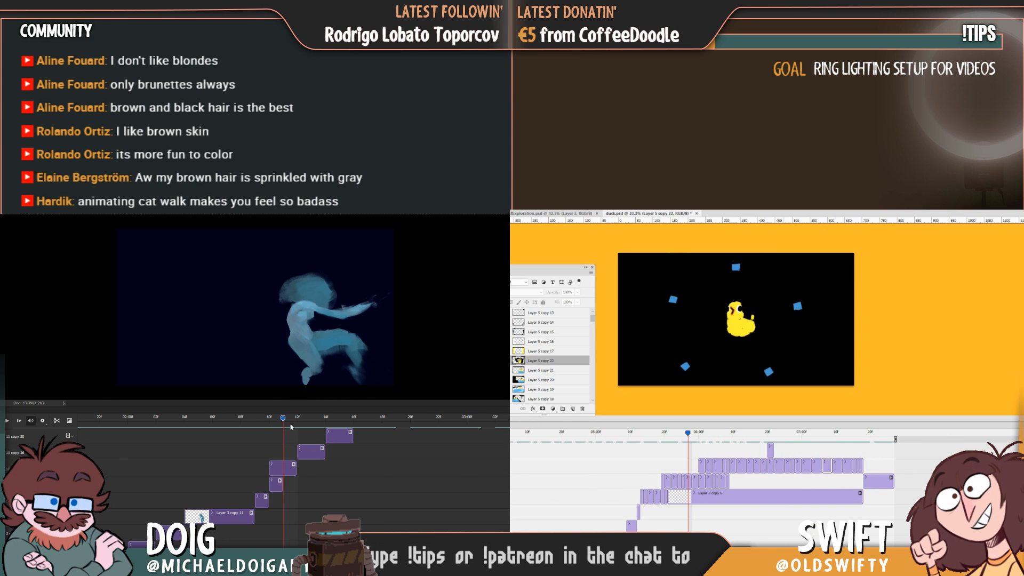
left_click_drag(291, 427, 325, 426)
left_click(311, 452)
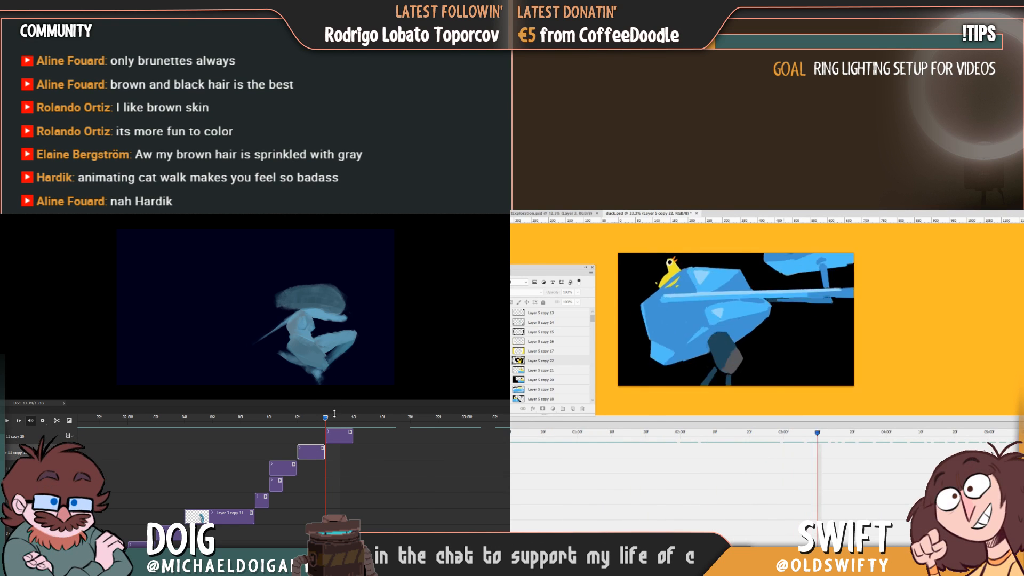
key("Delete")
left_click_drag(327, 435, 297, 436)
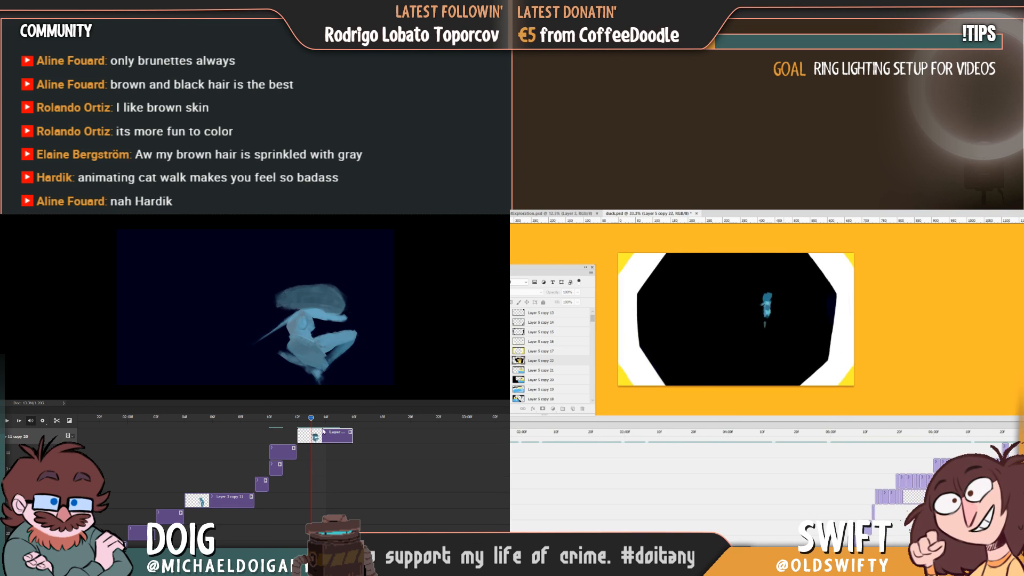
Play and scrub the blue figure's leap to examine its retimed crouched pose.
left_click_drag(360, 432, 208, 428)
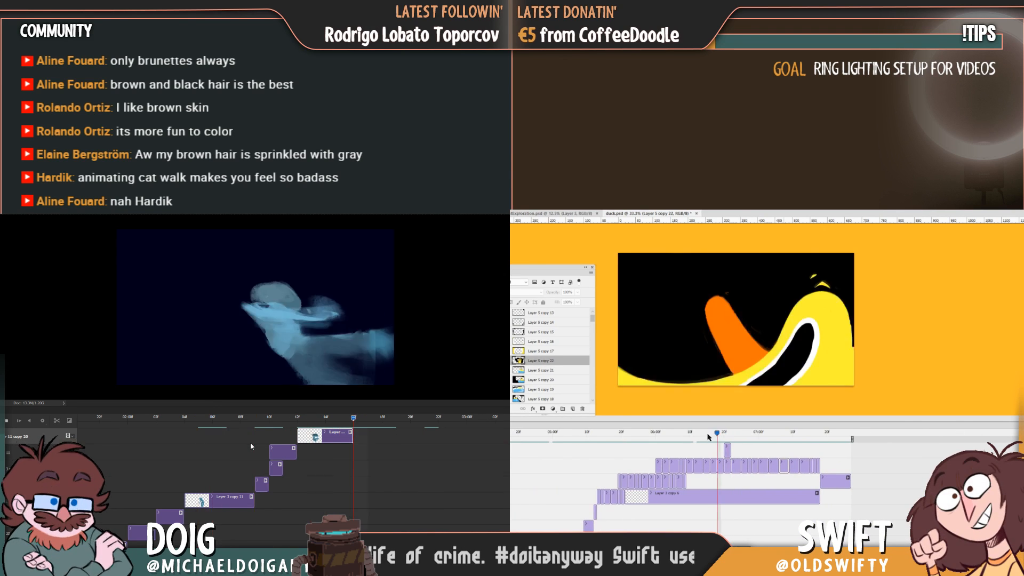
key("space")
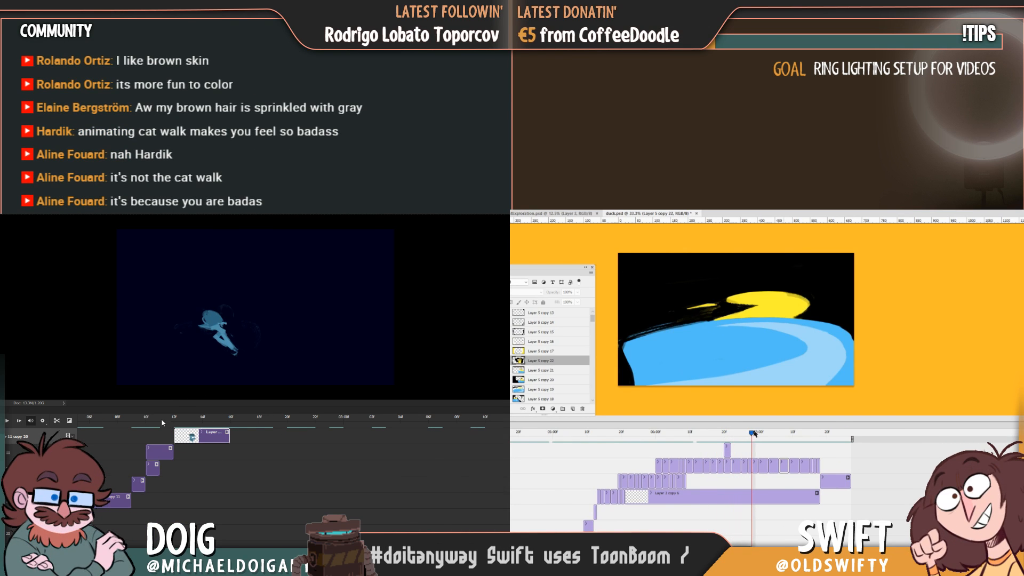
mouse_move(161, 420)
left_mouse_down()
mouse_move(310, 432)
mouse_move(164, 420)
left_mouse_up()
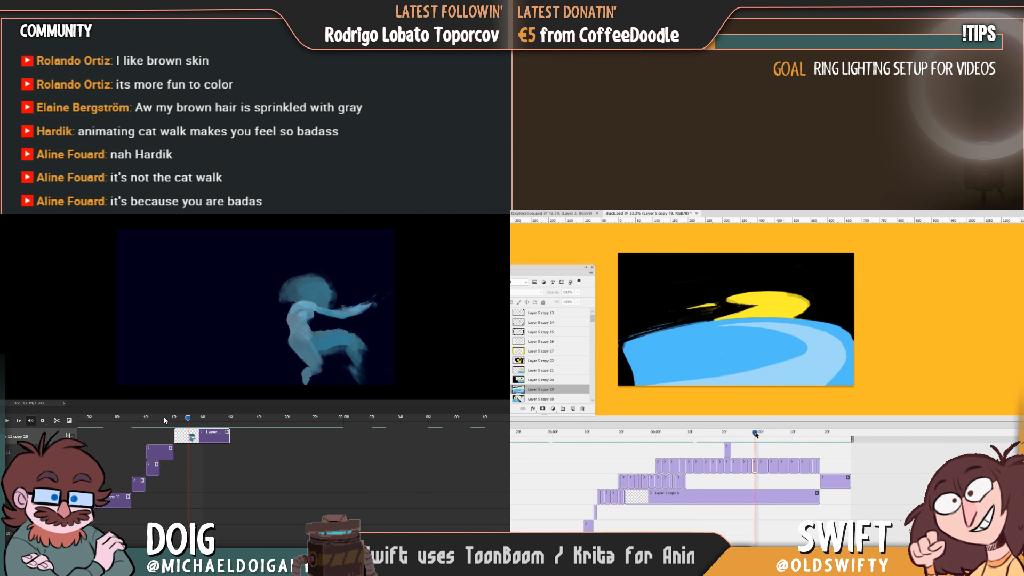
key("space")
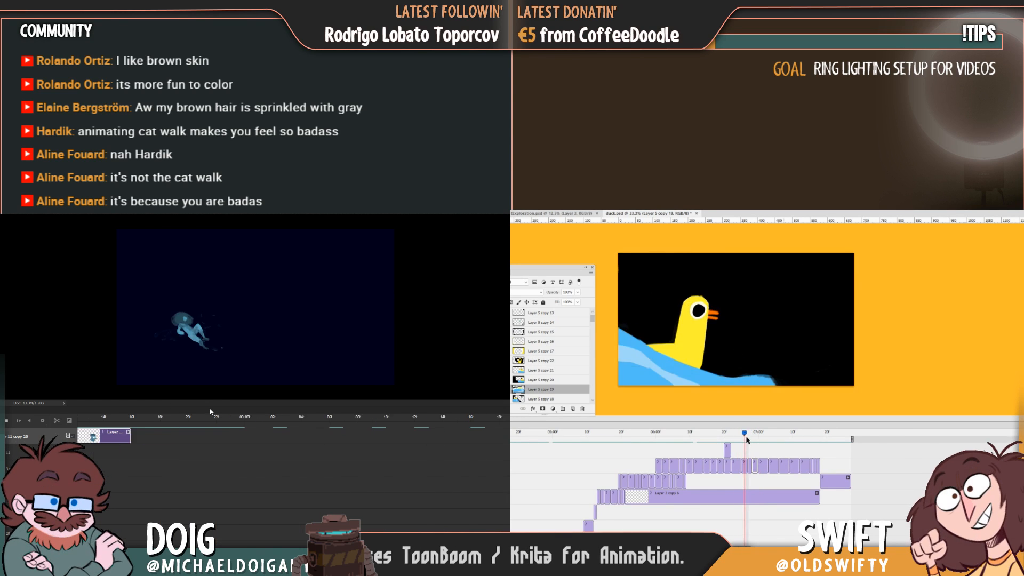
key("space")
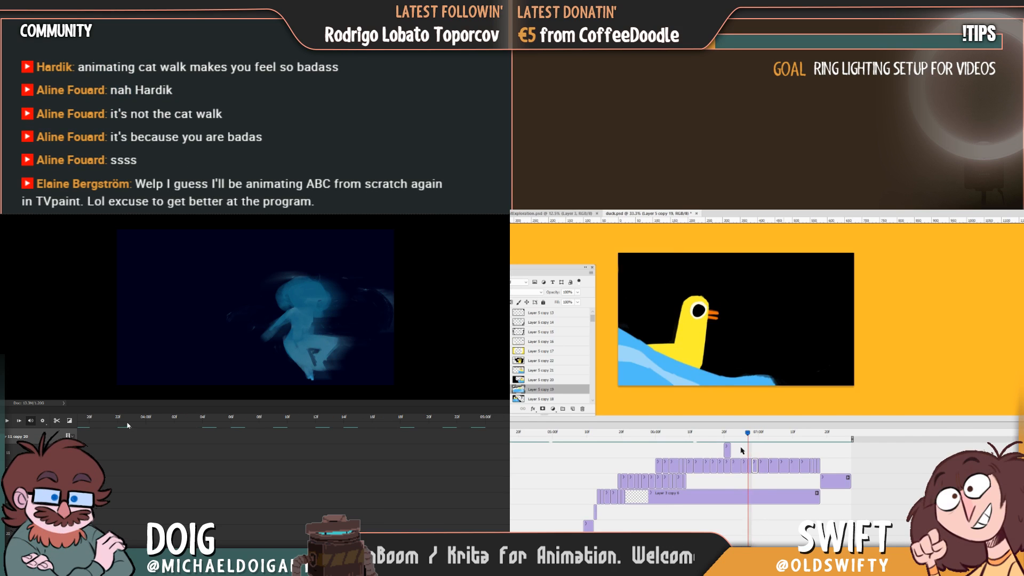
key("space")
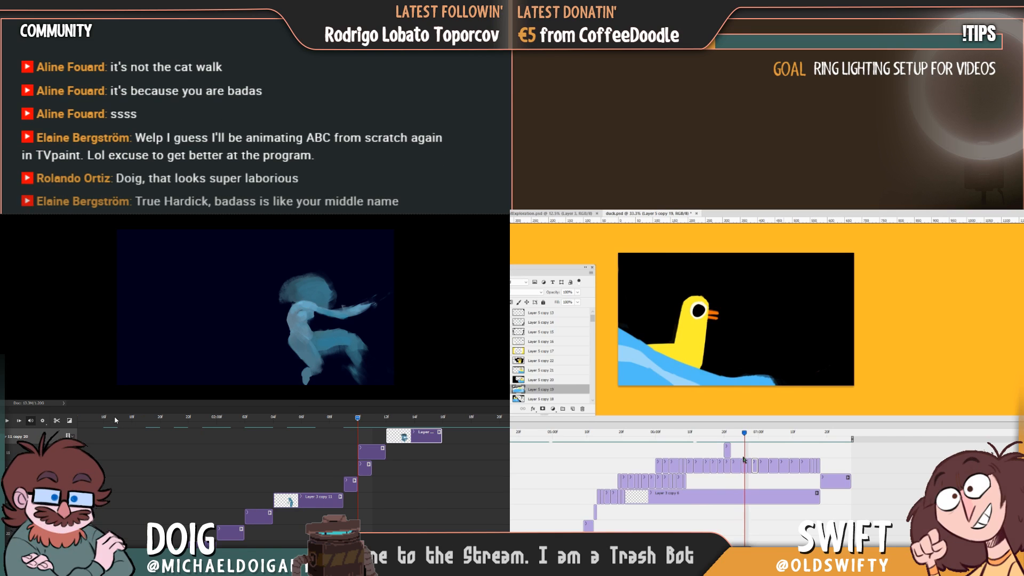
Retime the duck timeline by shortening the Layer 5 copy 11 clip and adjusting the clip end just before 07:00, and play it back.
left_click_drag(741, 464, 755, 438)
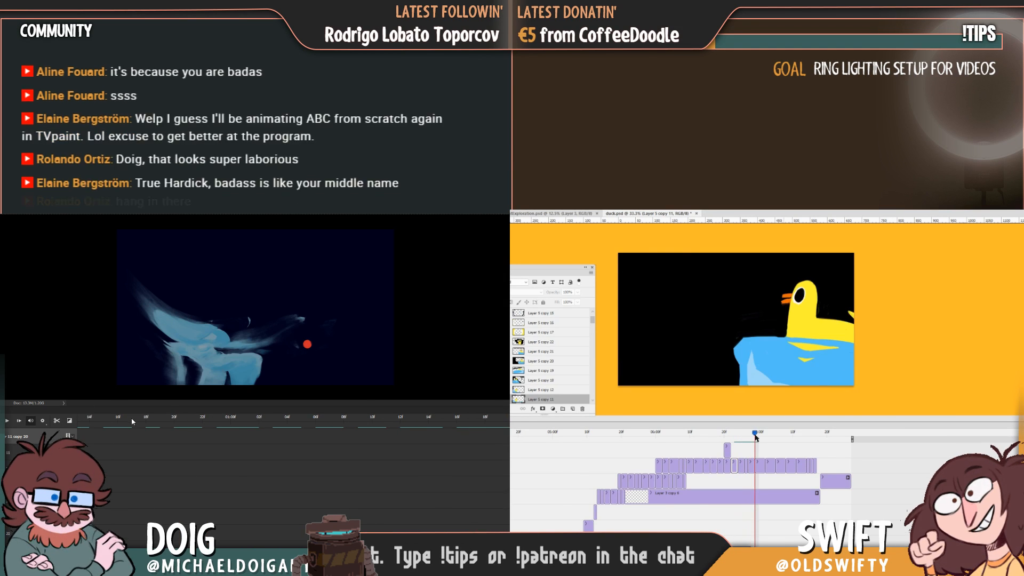
left_click(750, 473)
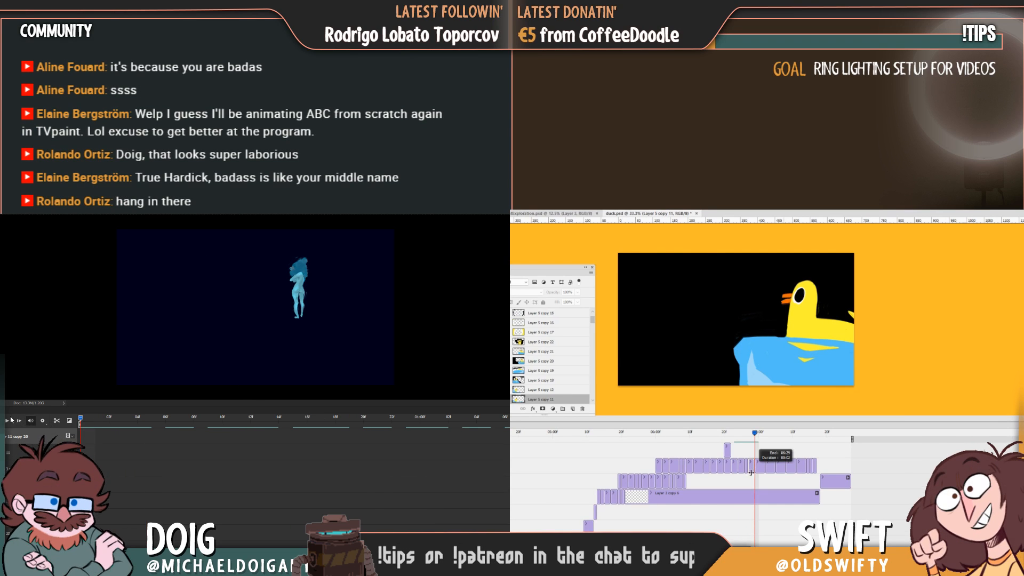
left_click_drag(755, 434, 657, 468)
key("space")
Check the audio volume setting in the blue figure document and play its animation from the start.
right_click(143, 544)
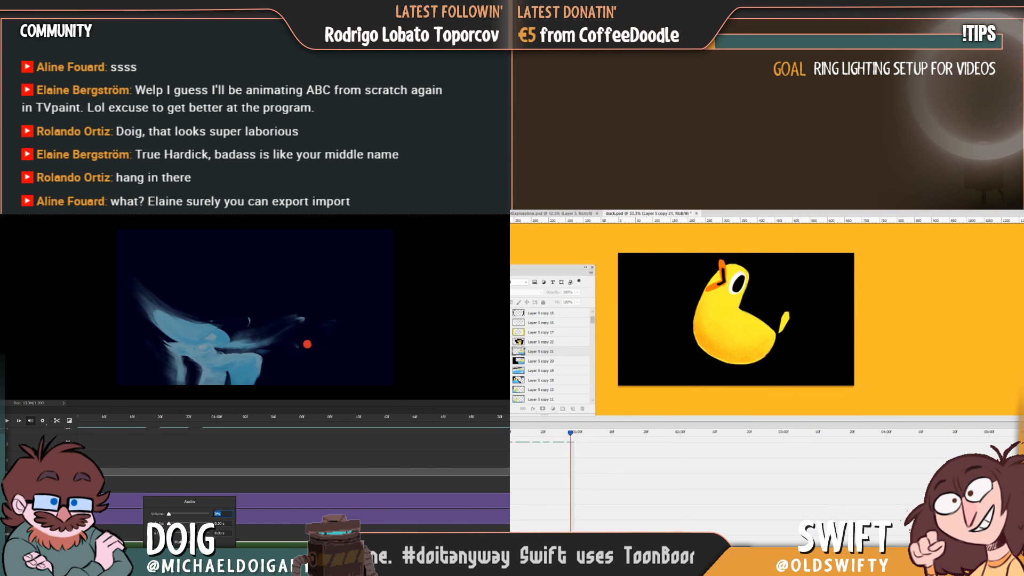
left_click(195, 515)
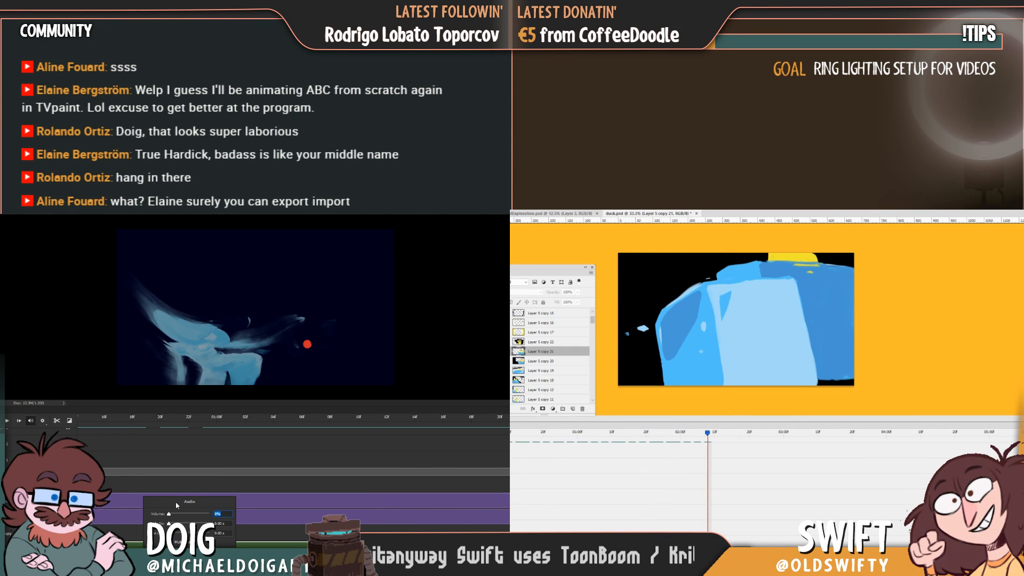
key("Return")
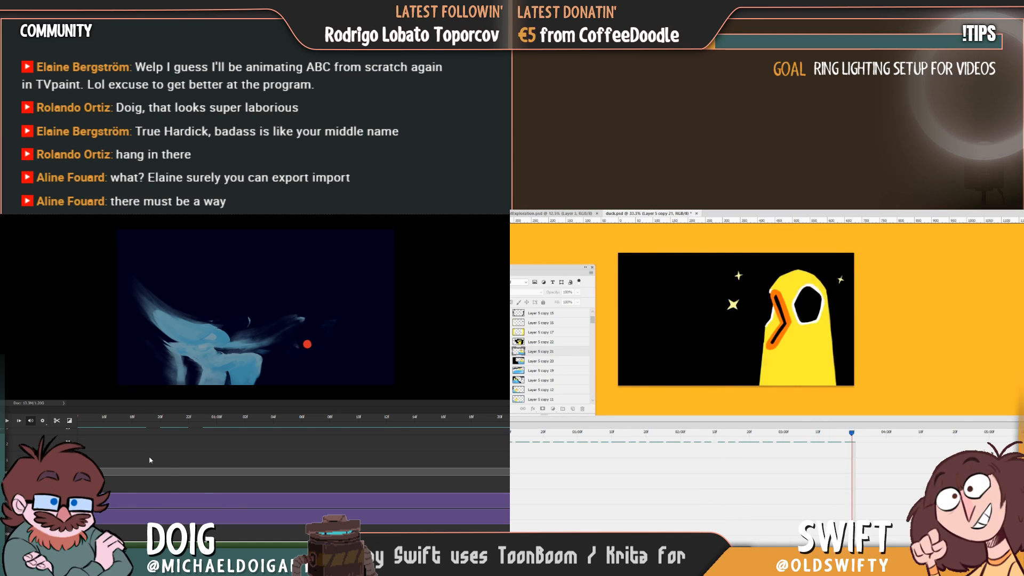
left_click_drag(95, 423, 70, 421)
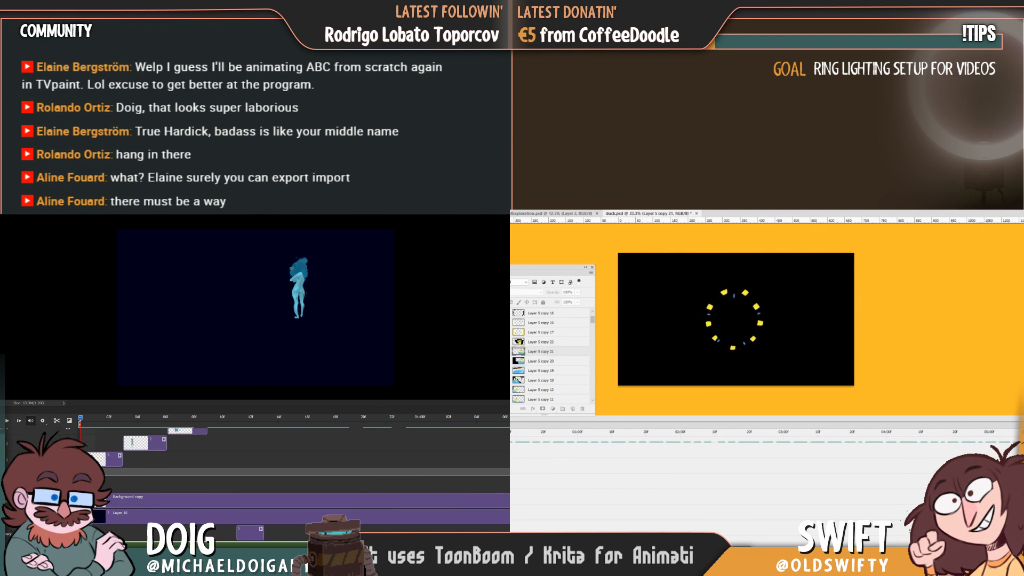
key("space")
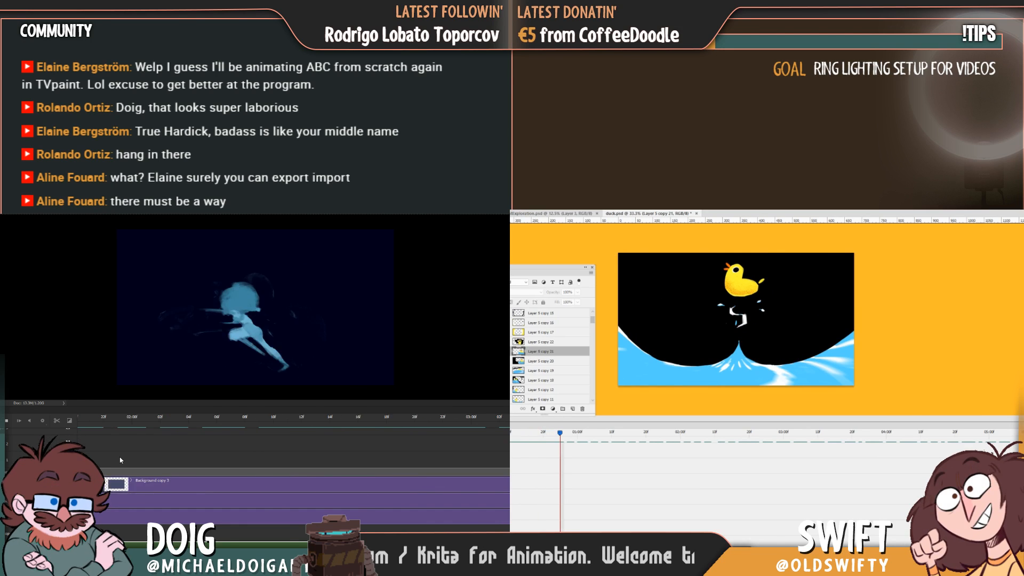
key("space")
Replay the duck's eye close-up section and the blue figure's animation from its first frame.
scroll(750, 479, "right", 3)
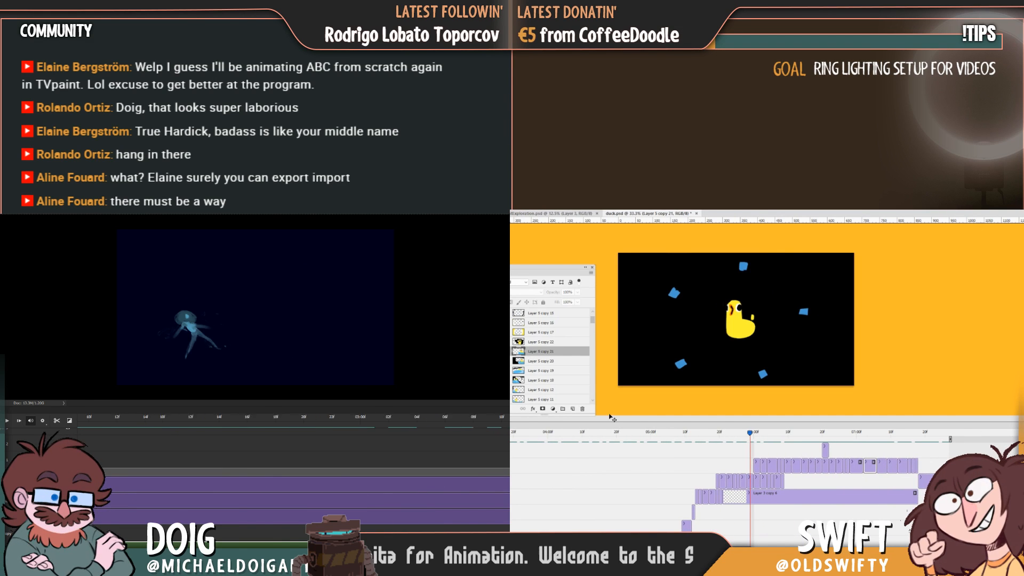
scroll(293, 469, "left", 10)
key("space")
left_click(80, 418)
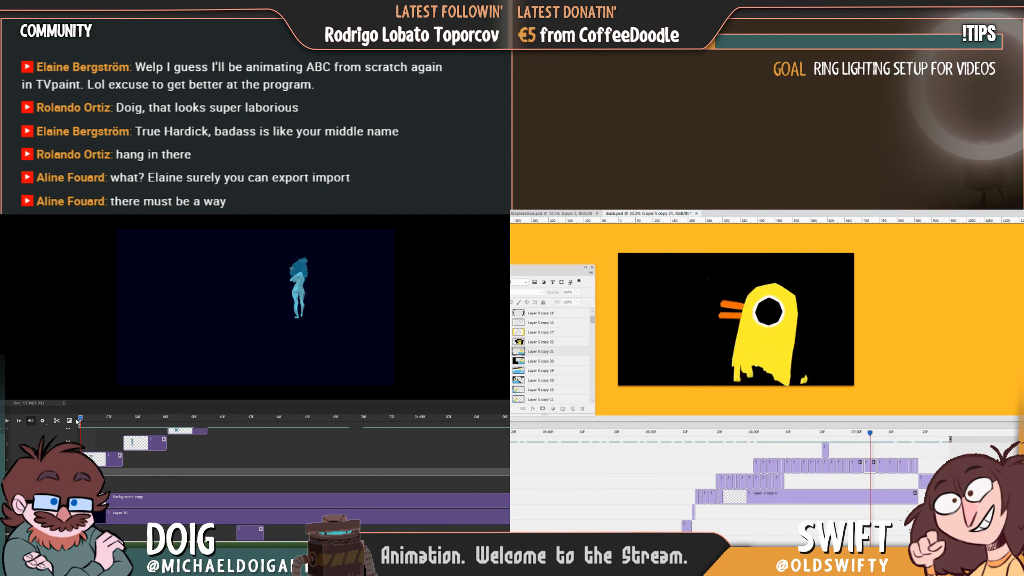
key("space")
key("space")
Render the blue figure's work area as a High Quality H.264 MP4 at 1920 x 1080, and review the duck's water frames after 07:00.
left_click_drag(807, 433, 863, 457)
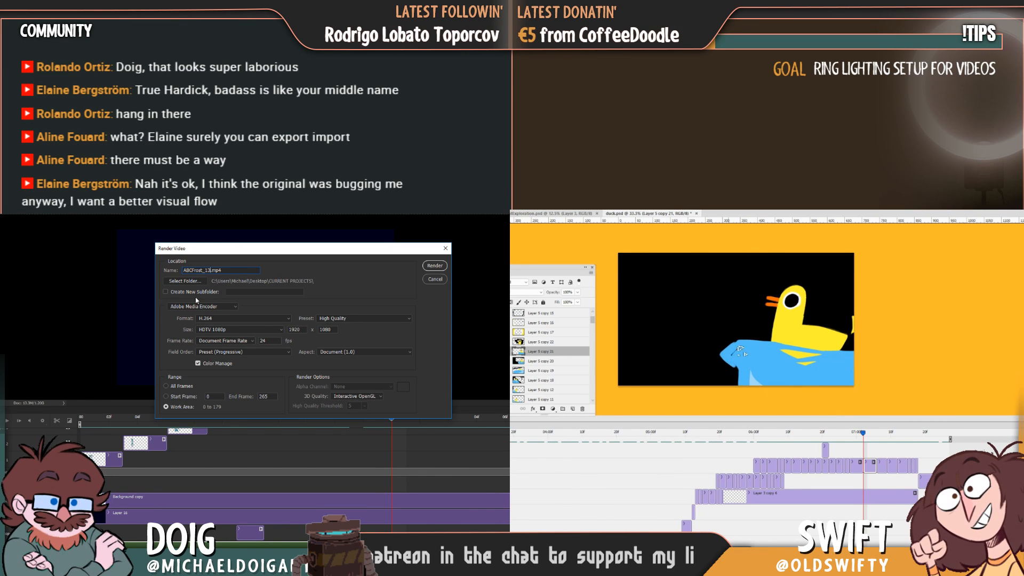
left_click(431, 266)
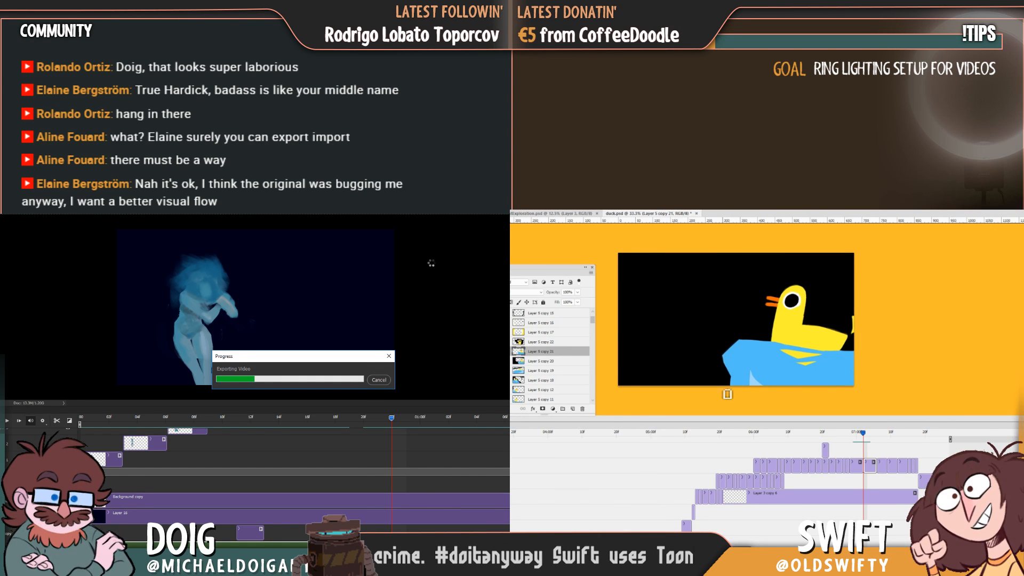
left_click_drag(863, 436, 866, 436)
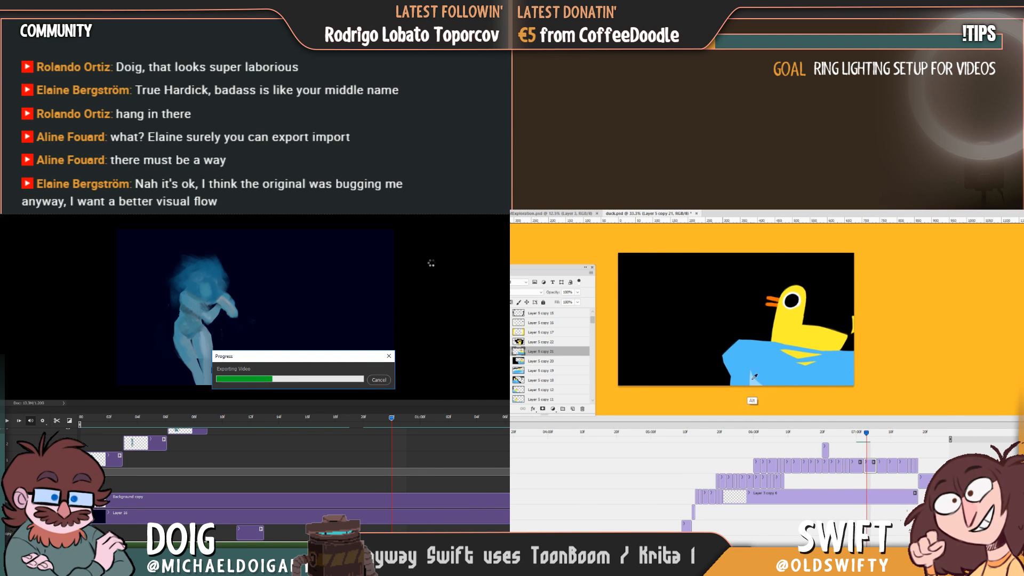
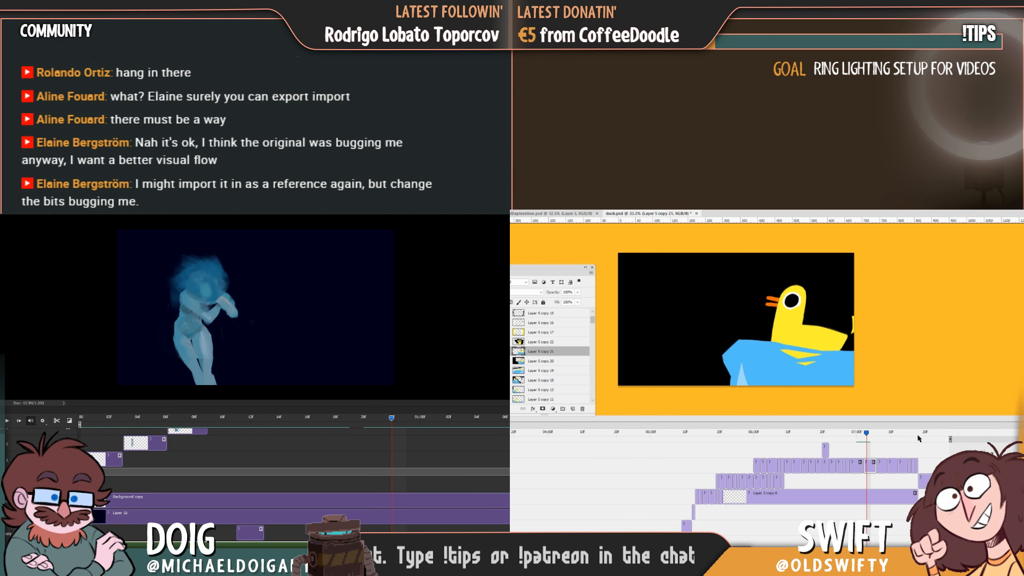
Open the ABCFrost_13.mp4 video from the CURRENT PROJECTS folder.
mouse_move(866, 436)
left_mouse_down()
mouse_move(849, 435)
mouse_move(864, 437)
mouse_move(854, 438)
mouse_move(860, 427)
left_mouse_up()
mouse_move(128, 538)
left_click(236, 531)
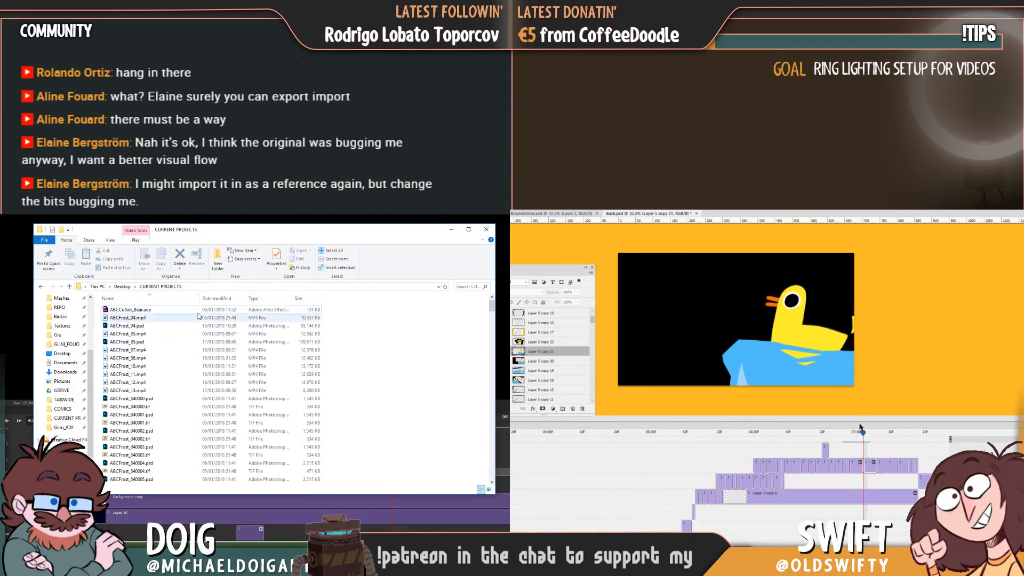
double_click(131, 391)
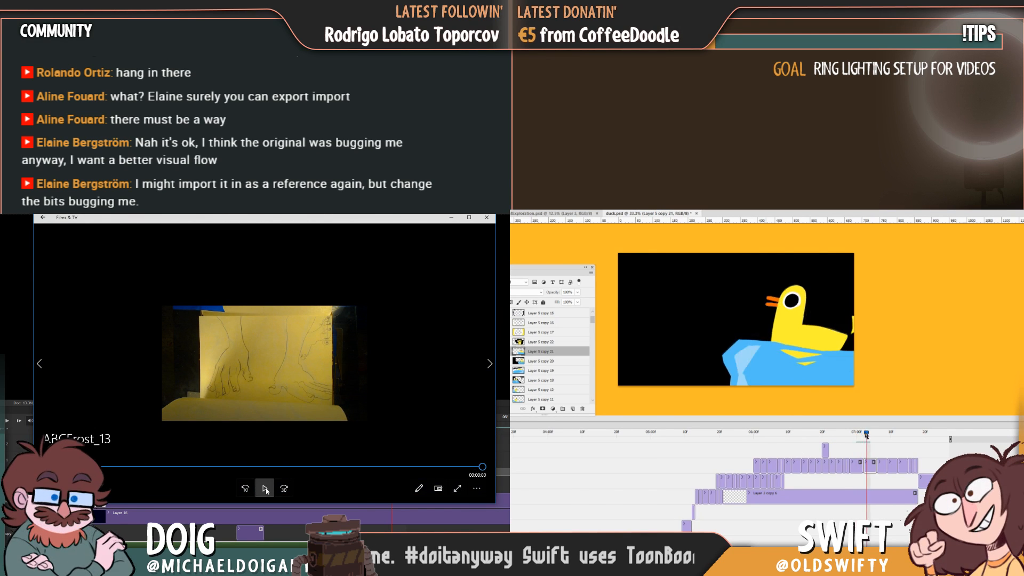
Play the ABCFrost_13 video, scrub back through the figure's movement, and close the player.
left_click(265, 489)
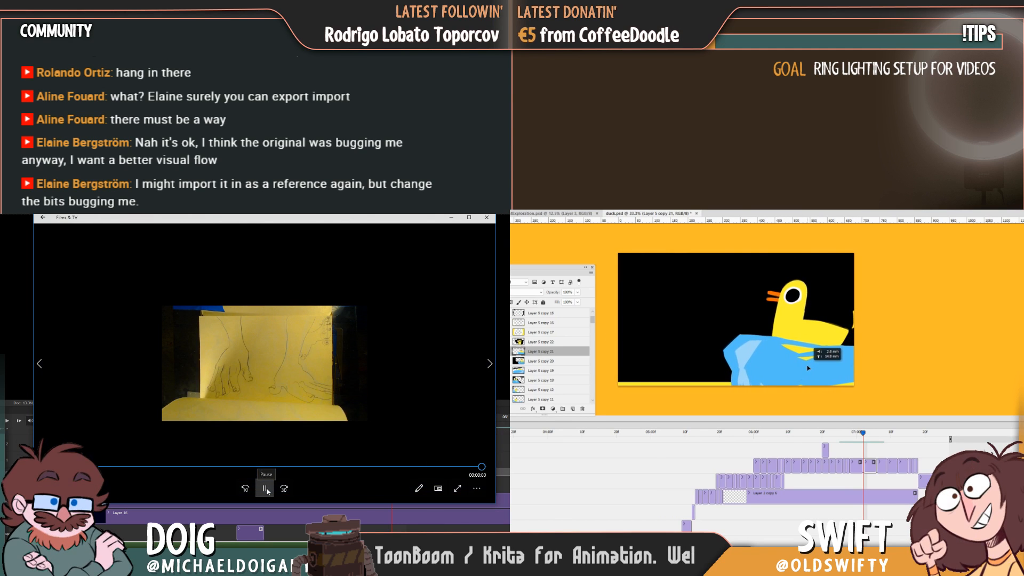
left_click(265, 488)
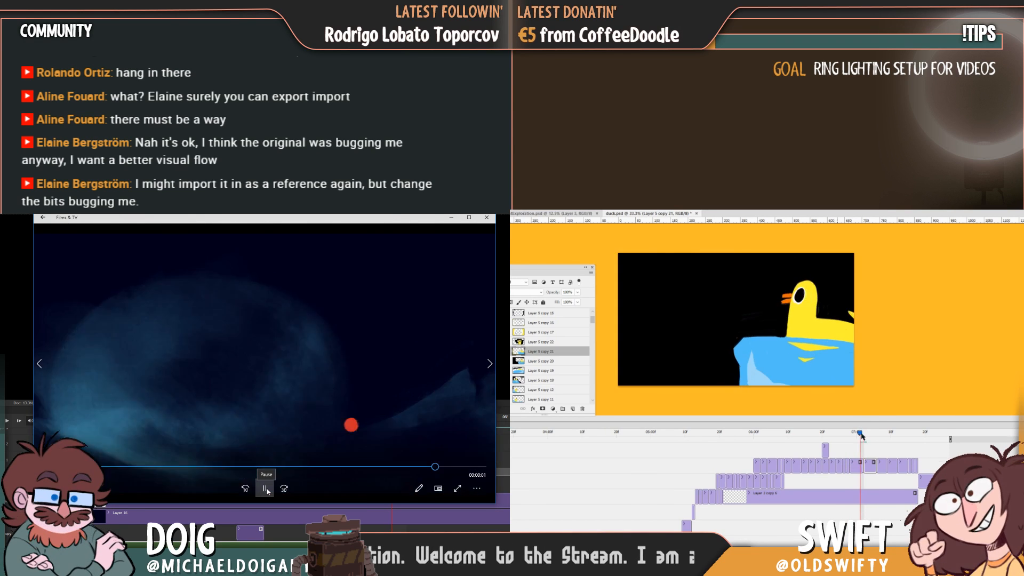
left_click(265, 489)
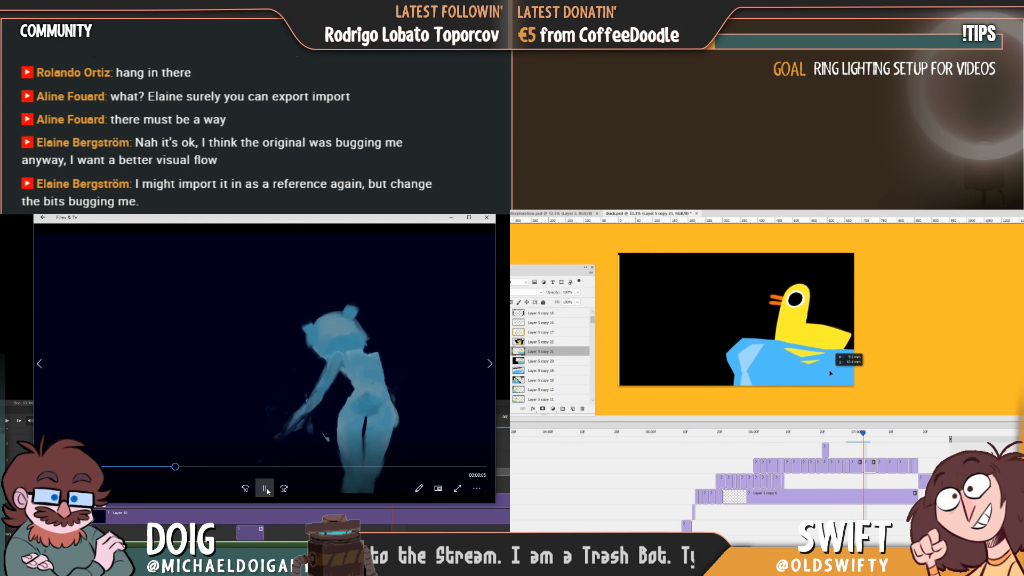
left_click(265, 488)
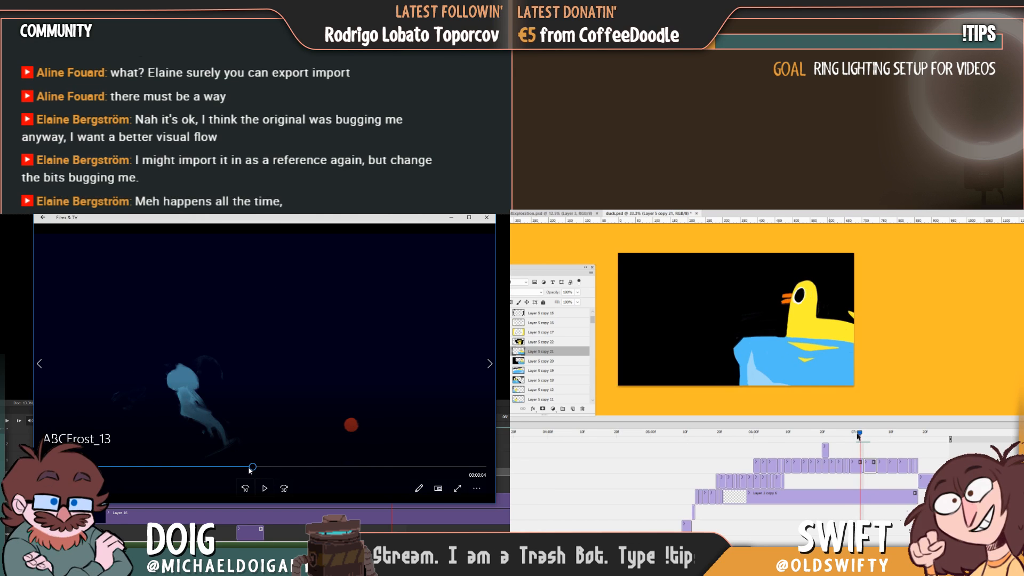
left_click_drag(253, 467, 191, 467)
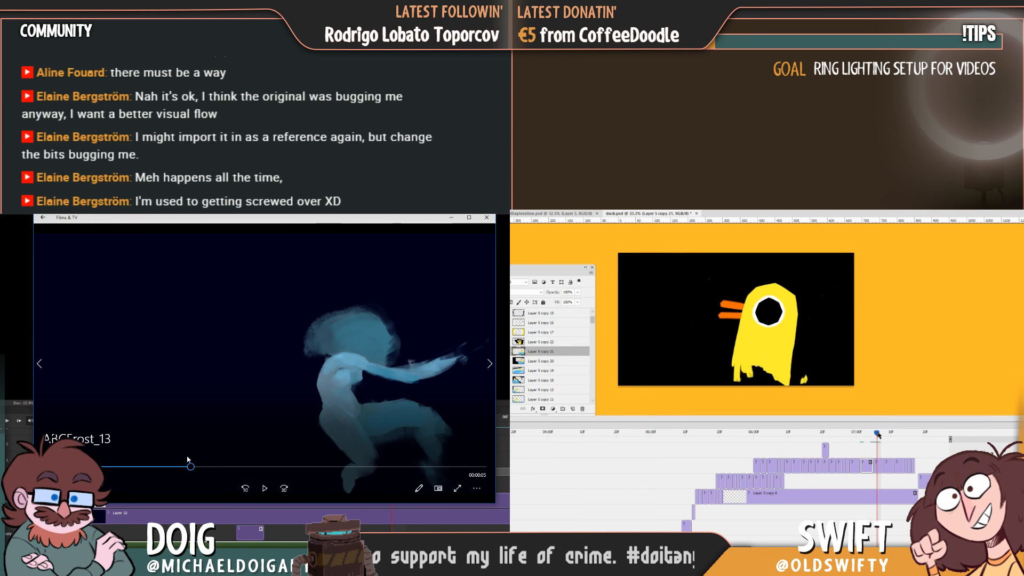
left_click(486, 218)
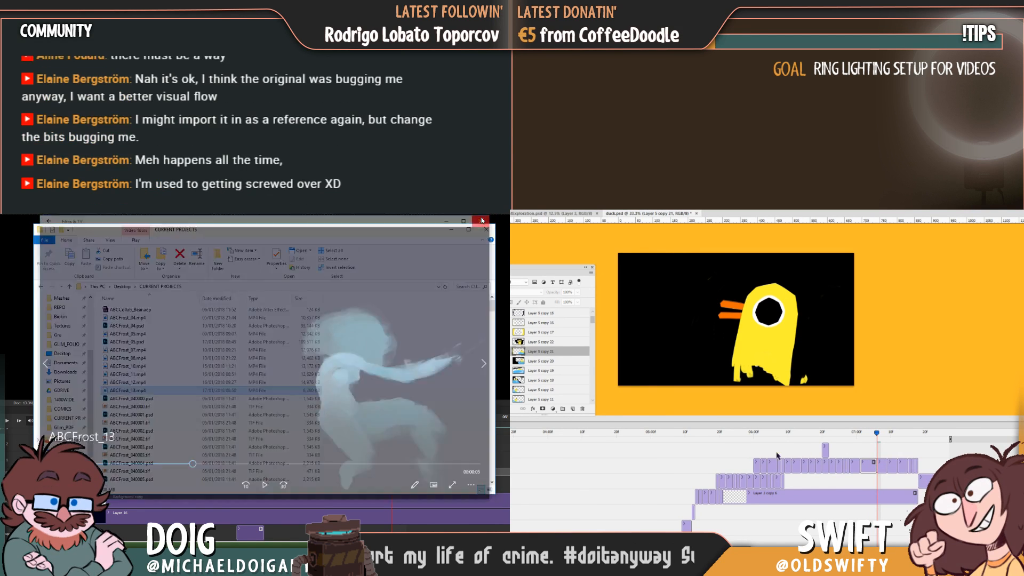
Shift the duck frame on Layer 5 copy 23 slightly left on the canvas, and minimize the CURRENT PROJECTS window.
left_click_drag(877, 443, 871, 438)
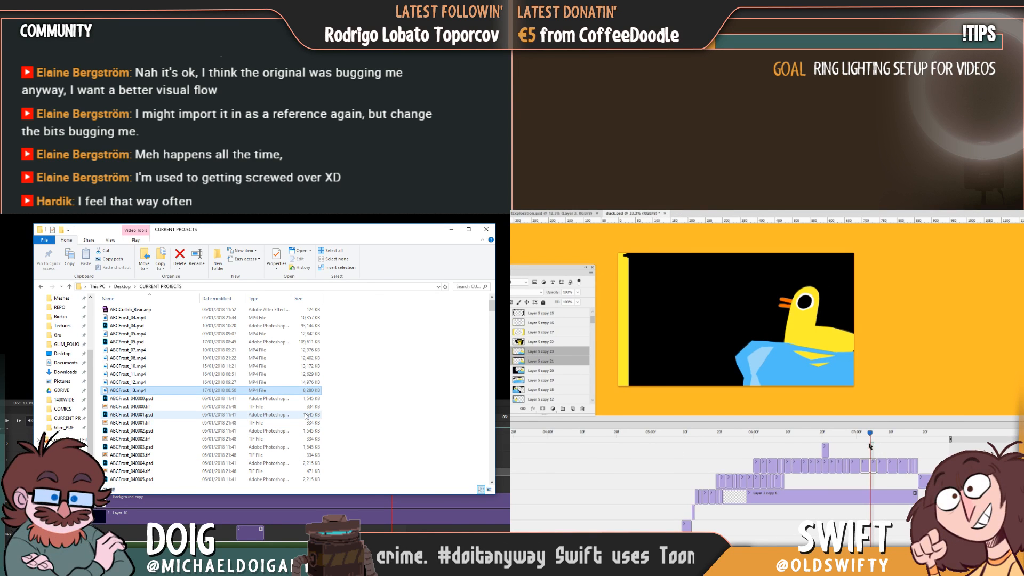
left_click_drag(865, 438, 863, 440)
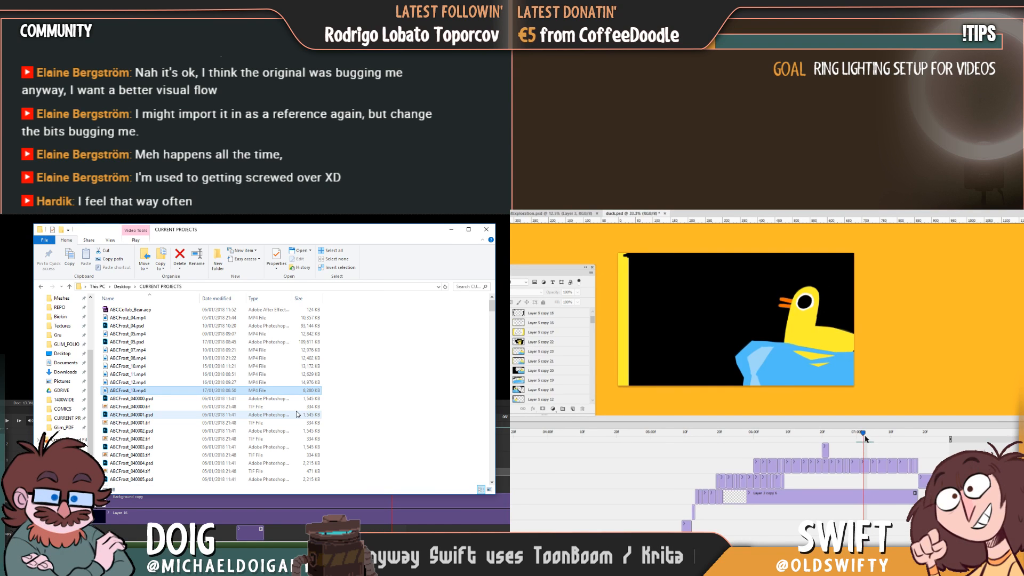
left_click(830, 383)
left_click(745, 334)
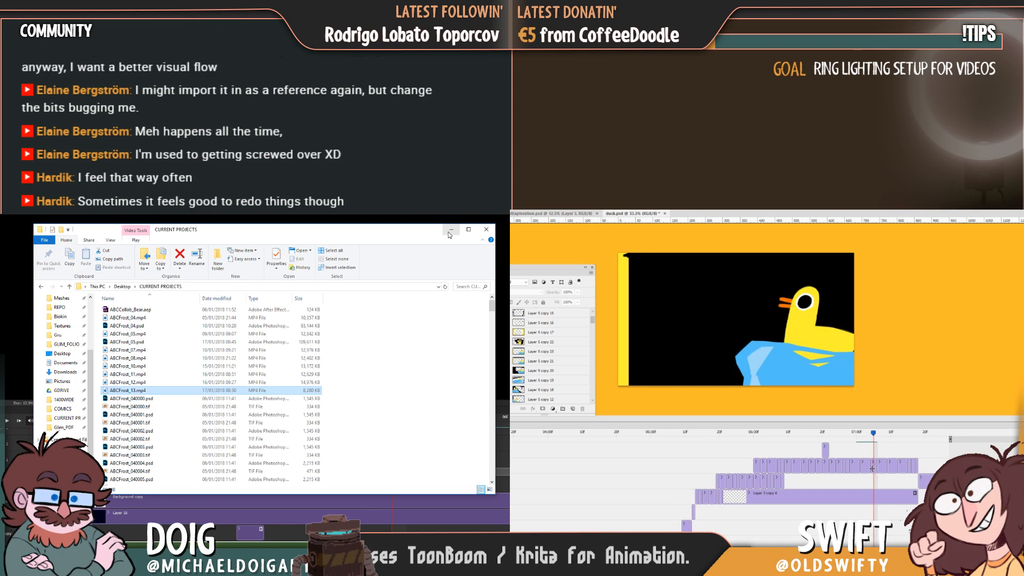
left_click_drag(810, 376, 801, 378)
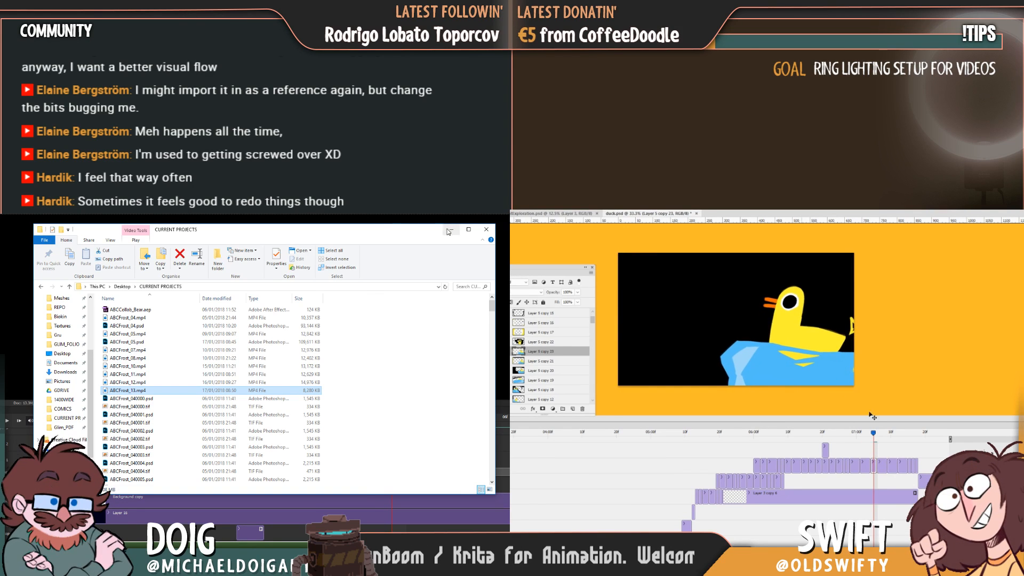
left_click(448, 230)
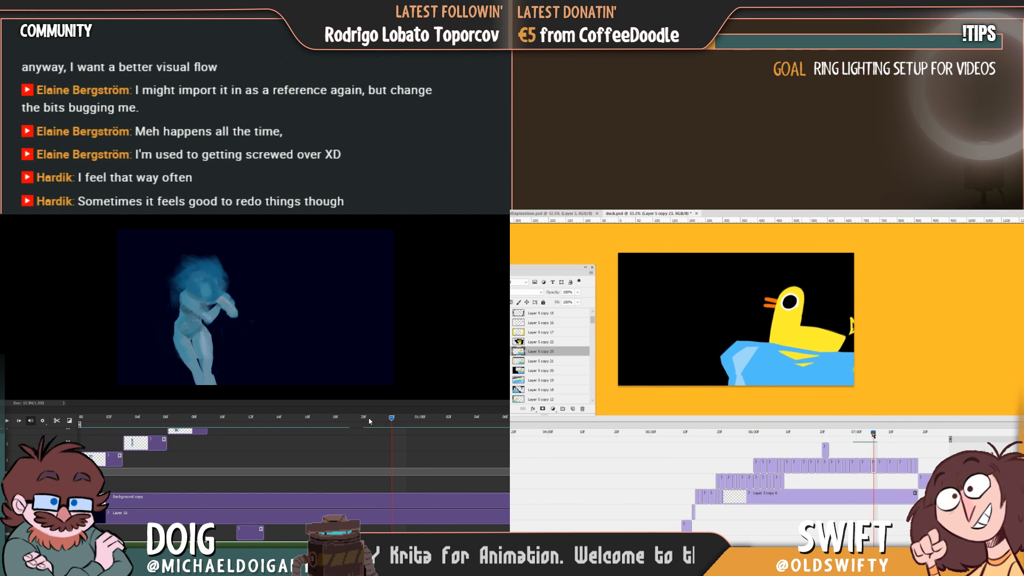
Move the Layer 5 copy 23 duck frame slightly right and down, comparing it with adjacent frames, and replay the blue figure animation.
mouse_move(873, 435)
left_mouse_down()
mouse_move(846, 434)
mouse_move(870, 436)
left_mouse_up()
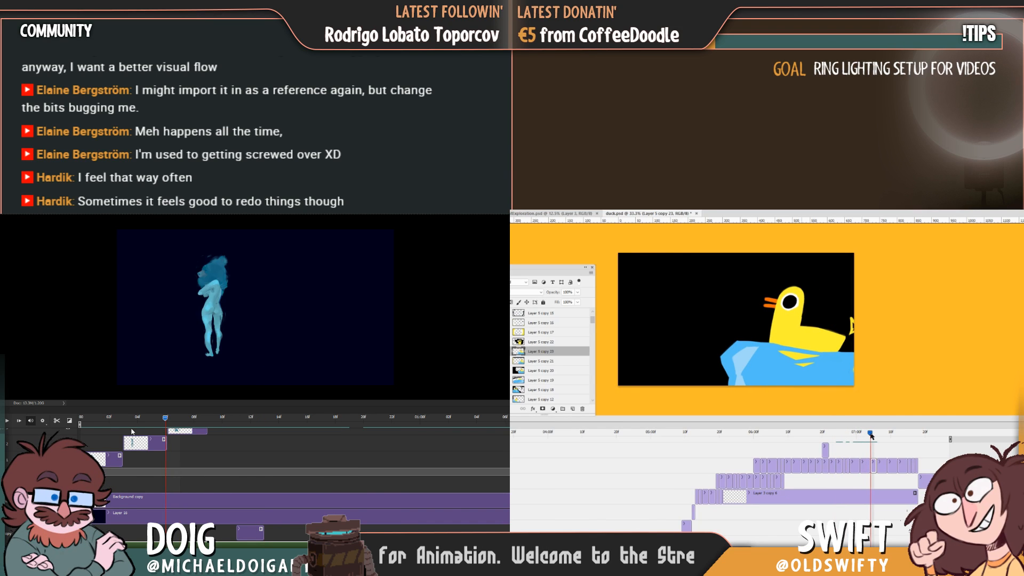
left_click_drag(132, 431, 78, 434)
left_click_drag(835, 370, 842, 368)
key("space")
mouse_move(870, 435)
left_mouse_down()
mouse_move(857, 436)
mouse_move(892, 436)
mouse_move(834, 435)
mouse_move(881, 435)
mouse_move(872, 435)
left_mouse_up()
mouse_move(877, 435)
left_mouse_down()
mouse_move(849, 436)
mouse_move(874, 439)
left_mouse_up()
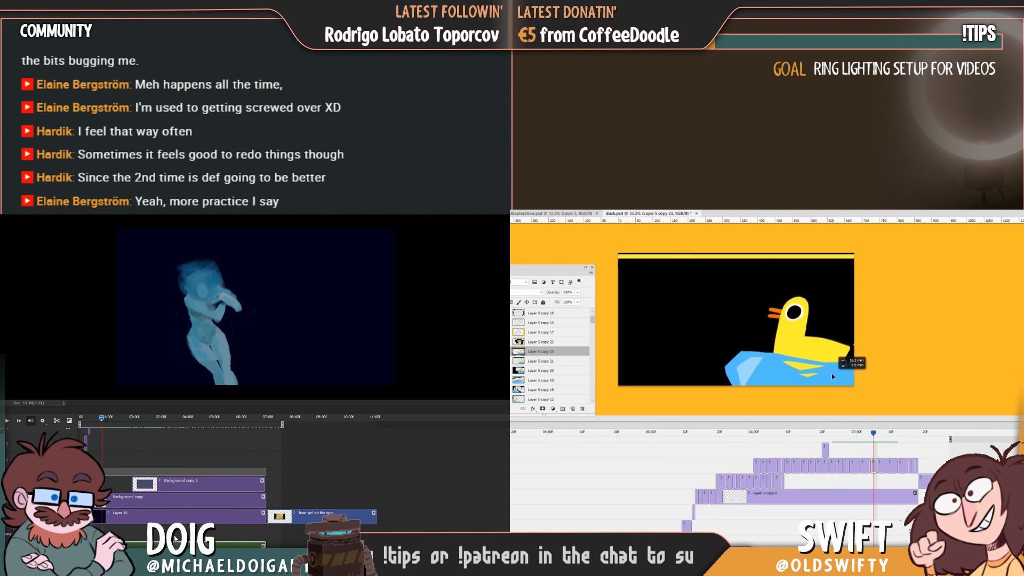
mouse_move(872, 433)
left_mouse_down()
mouse_move(858, 433)
mouse_move(884, 436)
mouse_move(841, 436)
mouse_move(873, 434)
left_mouse_up()
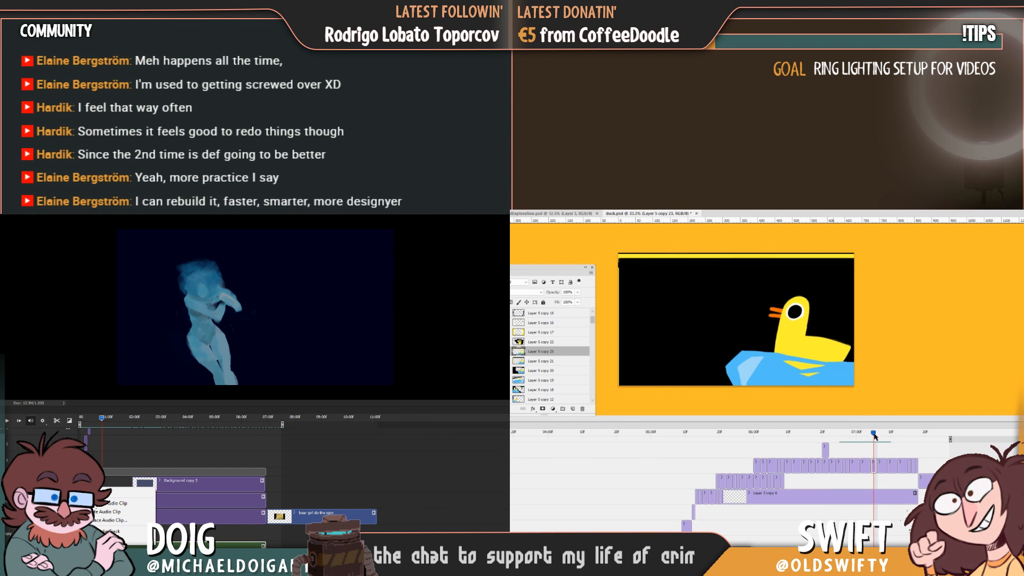
left_click_drag(833, 380, 833, 378)
left_click(874, 434)
mouse_move(873, 434)
left_mouse_down()
mouse_move(853, 436)
mouse_move(873, 434)
left_mouse_up()
Rotate the Layer 5 copy 23 frame slightly clockwise with Free Transform, and open the figure animation's audio clip settings.
left_click(31, 421)
key("space")
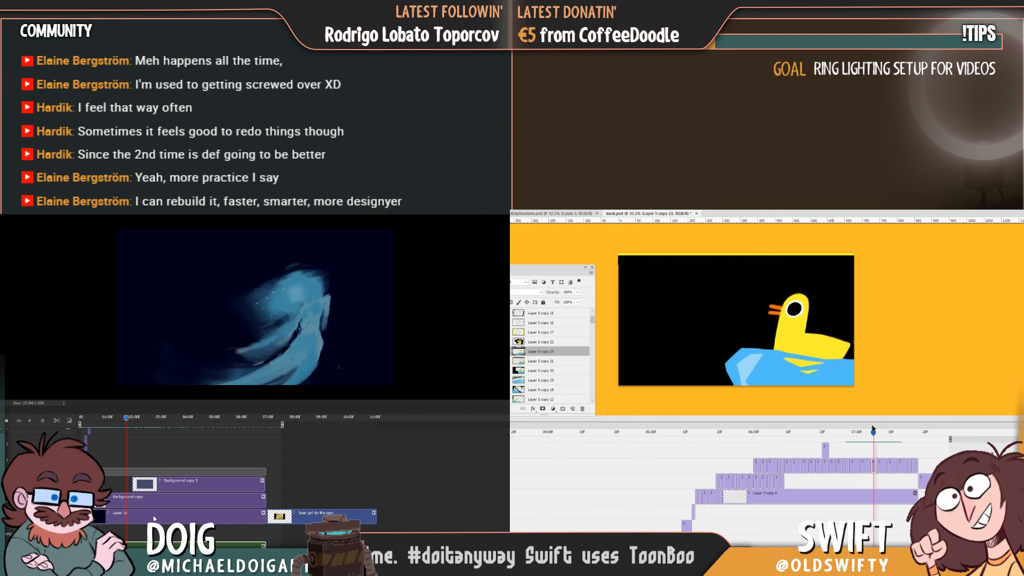
key("ctrl+t")
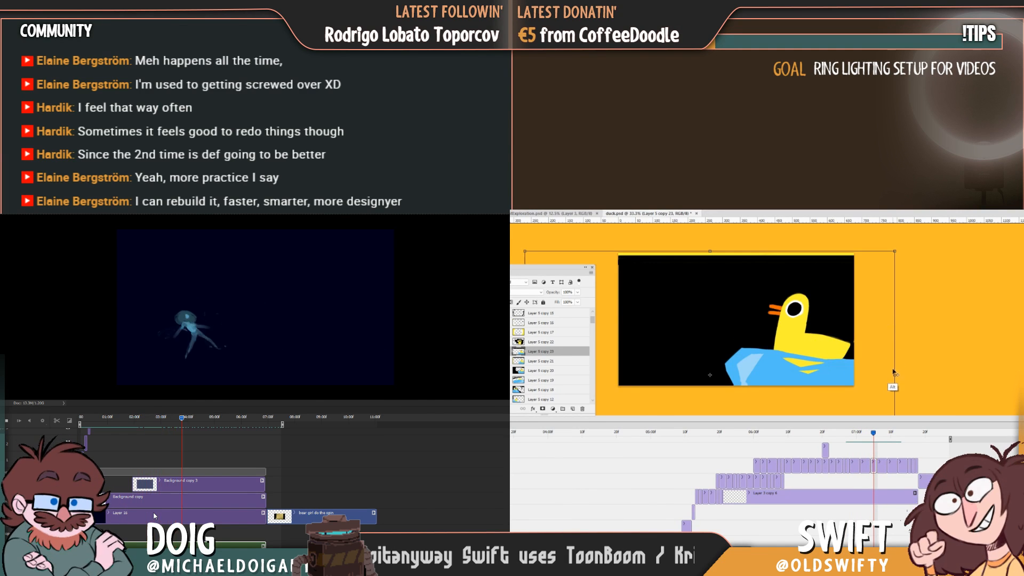
left_click_drag(895, 377, 816, 350)
key("ctrl+z")
right_click(112, 542)
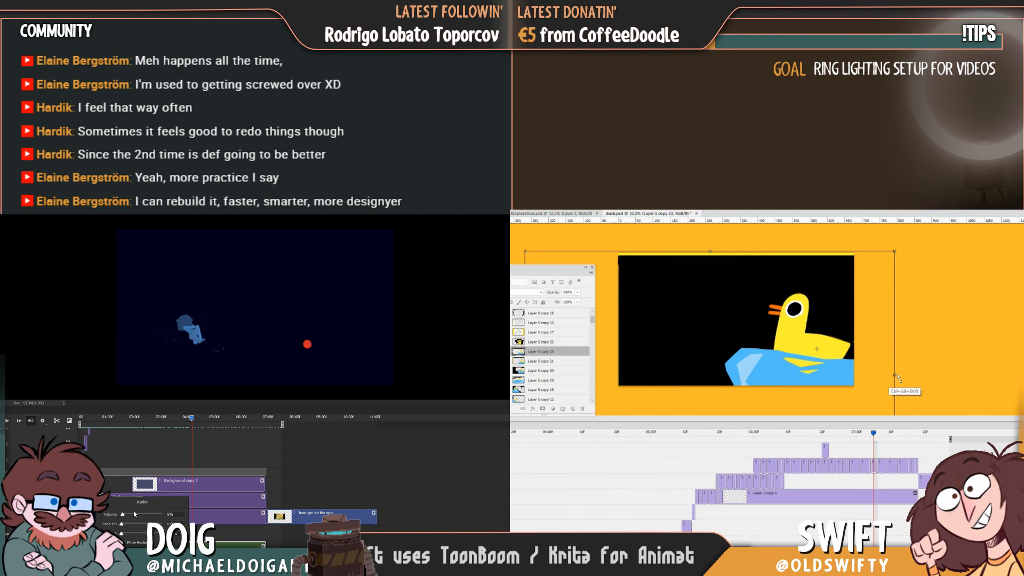
left_click_drag(894, 377, 870, 388)
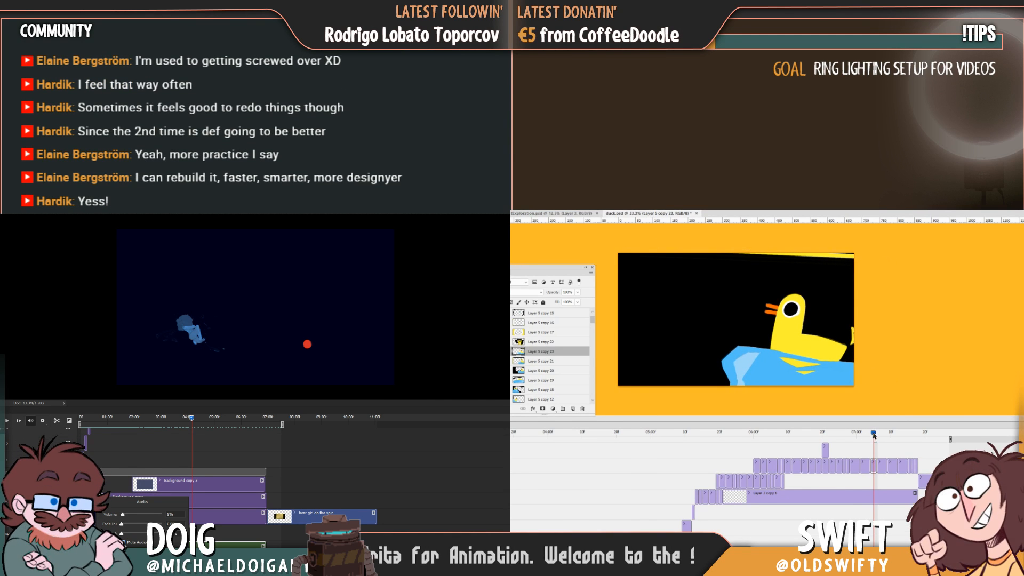
Nudge the rotated Layer 5 copy 23 frame slightly up and right, and shrink the figure animation's timeline area.
mouse_move(874, 435)
left_mouse_down()
mouse_move(858, 435)
mouse_move(890, 434)
mouse_move(870, 437)
left_mouse_up()
left_click_drag(852, 383, 854, 381)
left_click_drag(191, 437, 85, 416)
mouse_move(870, 434)
left_mouse_down()
mouse_move(852, 434)
mouse_move(883, 435)
mouse_move(871, 436)
left_mouse_up()
left_click_drag(205, 410, 319, 565)
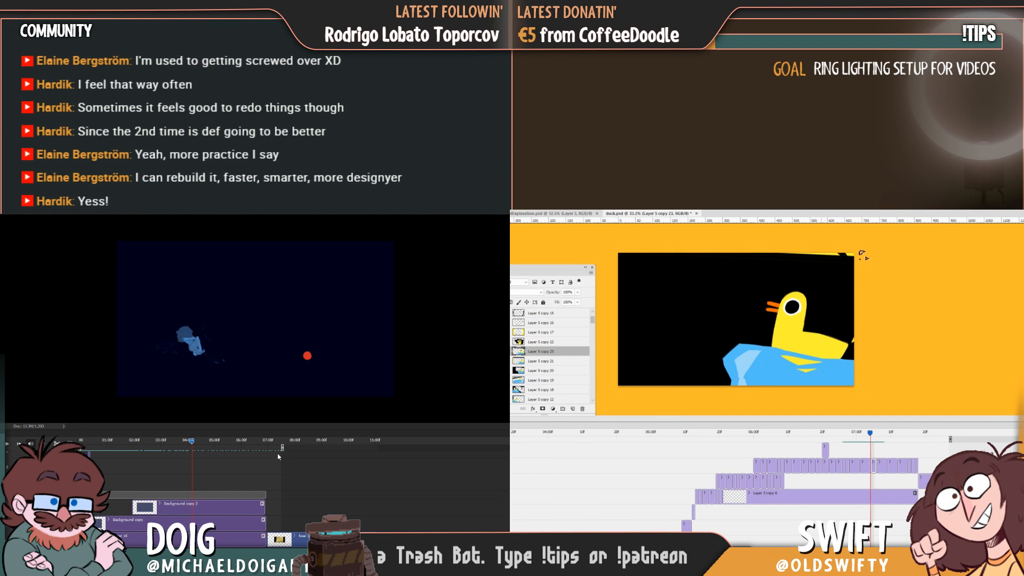
Remove the yellow stripe along the canvas's left edge on the Layer 5 copy 21 frame.
left_click(867, 435)
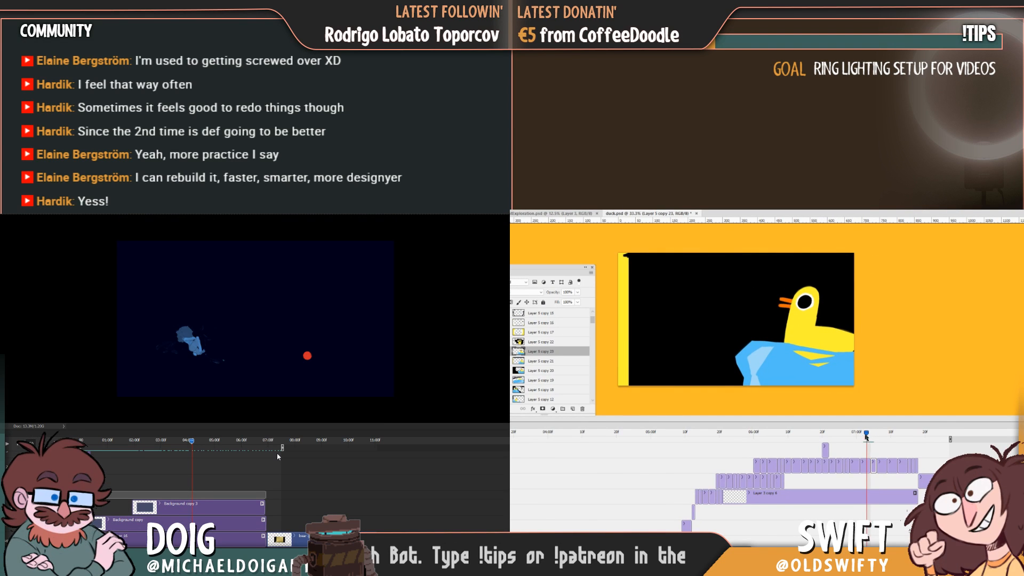
left_click(690, 314)
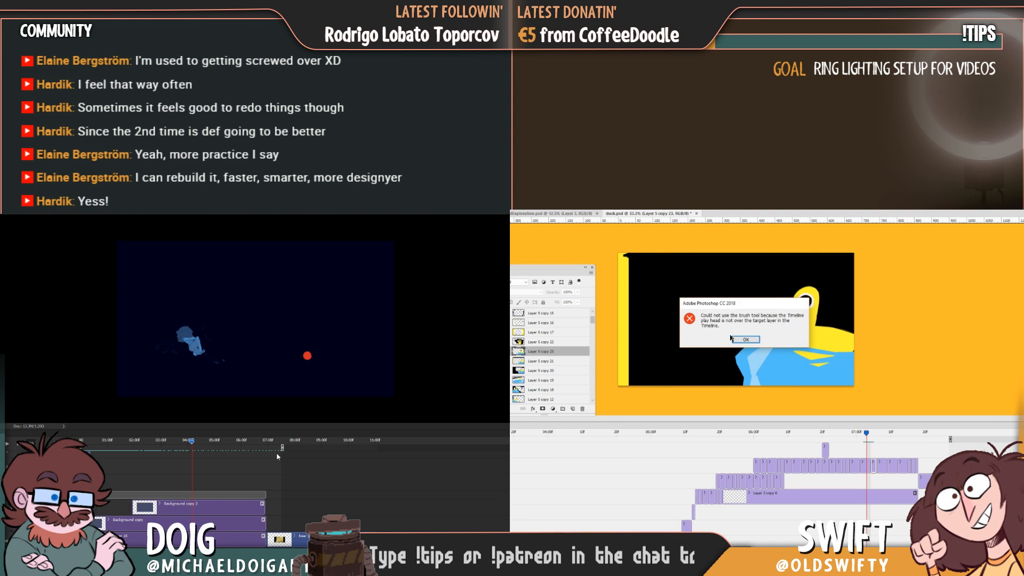
left_click(732, 339)
left_click(865, 466)
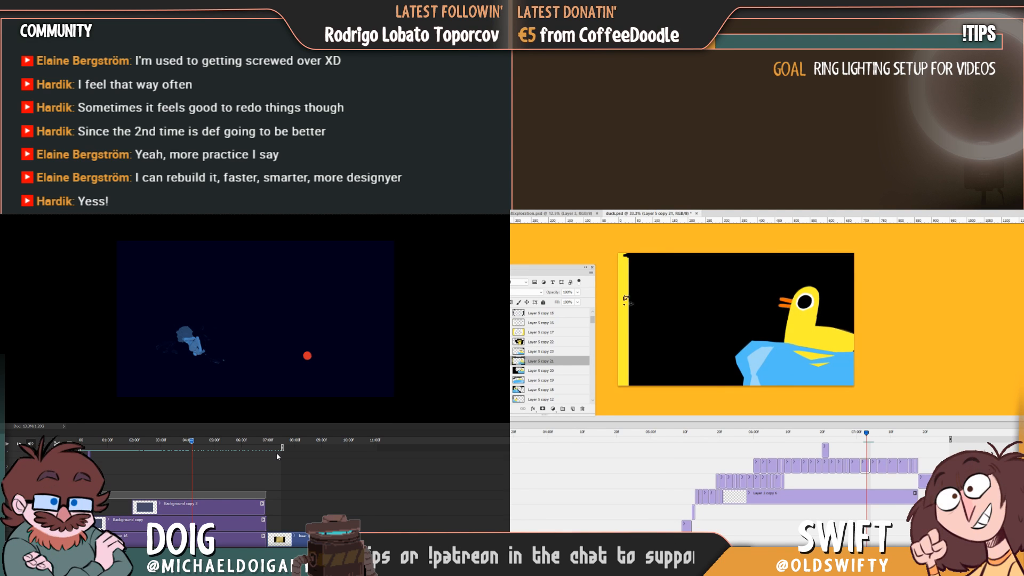
left_click_drag(620, 258, 611, 364)
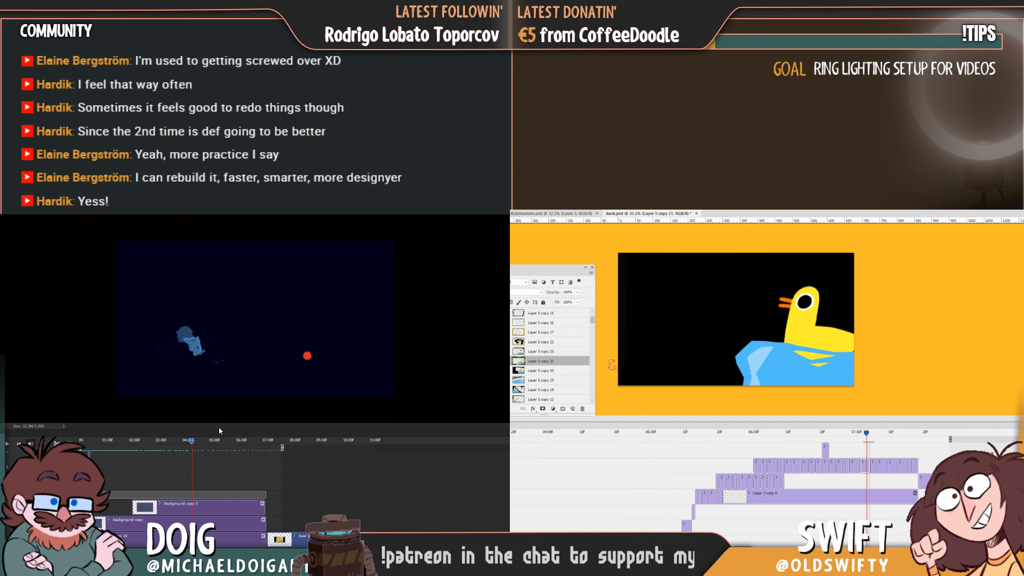
Rotate the duck's upper beak on Layer 5 copy 23 with Free Transform, and replay the figure animation from the start.
left_click(876, 434)
left_click_drag(873, 436, 872, 438)
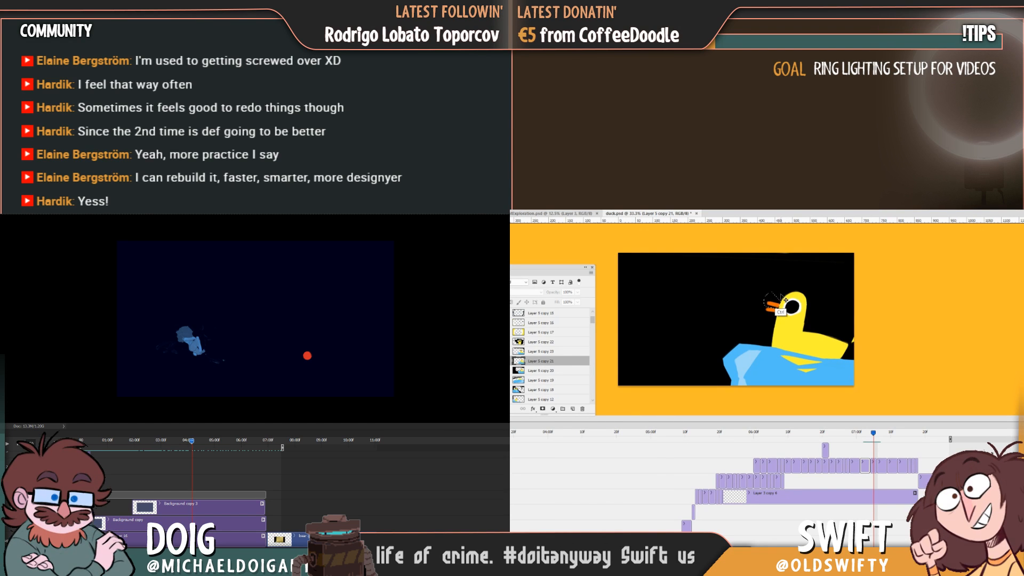
left_click(875, 468)
key("ctrl+t")
left_click_drag(763, 303, 764, 297)
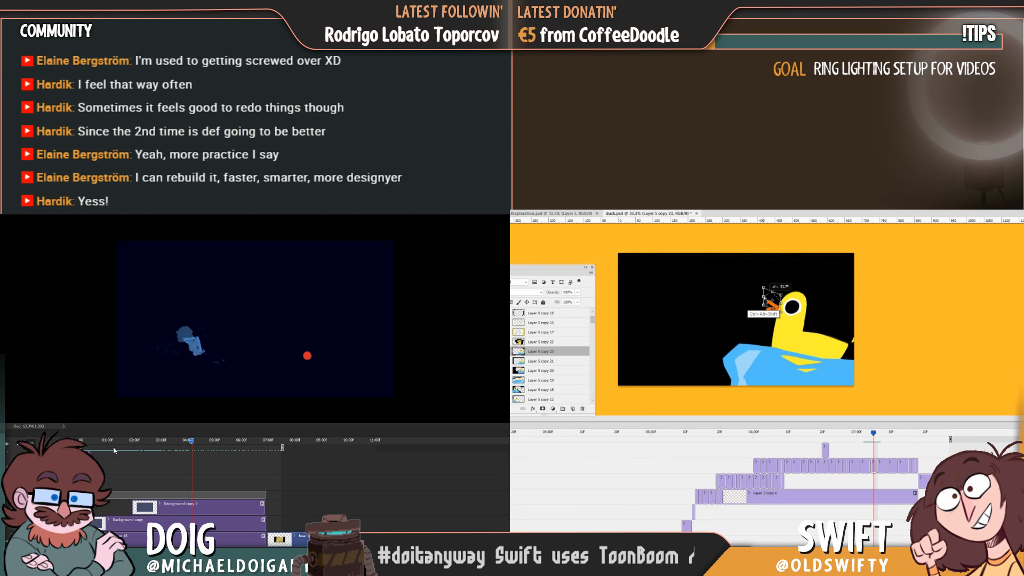
left_click_drag(110, 441, 80, 441)
key("space")
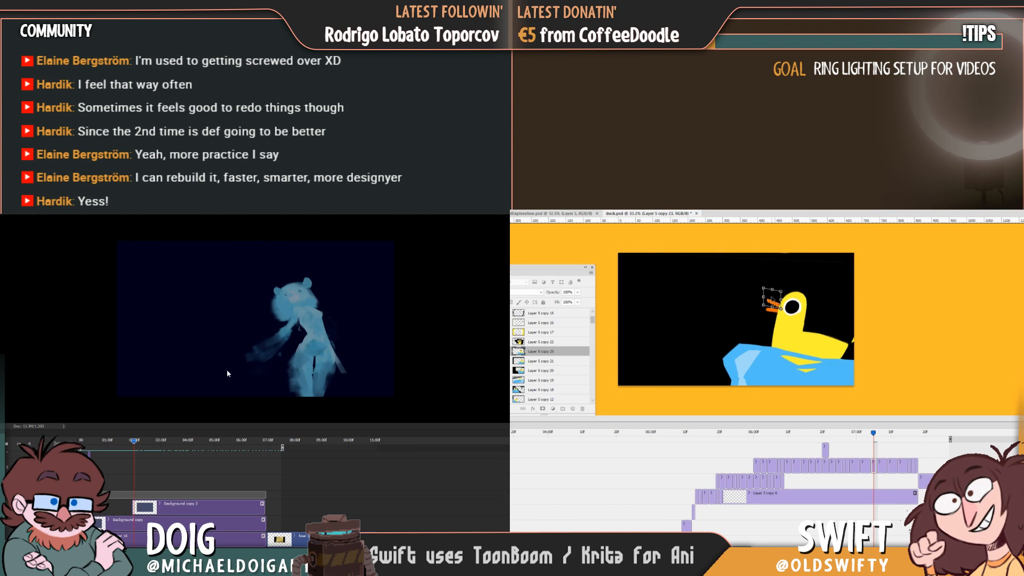
key("Return")
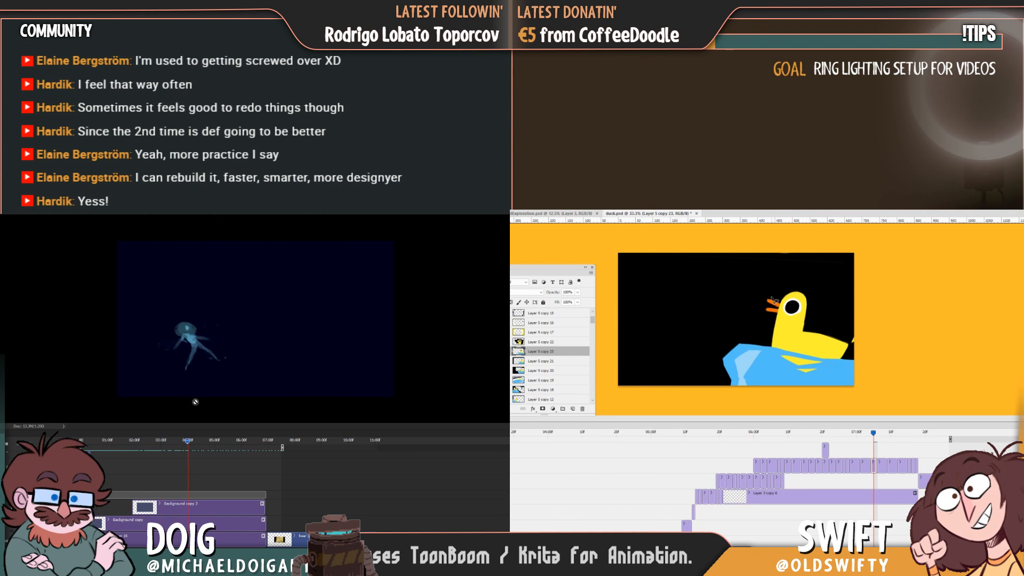
Lasso the duck's head and neck on Layer 5 copy 23 and rotate the selection slightly with Free Transform.
mouse_move(803, 333)
left_mouse_down()
mouse_move(828, 289)
mouse_move(822, 306)
left_mouse_up()
key("ctrl+t")
left_click_drag(786, 264, 789, 264)
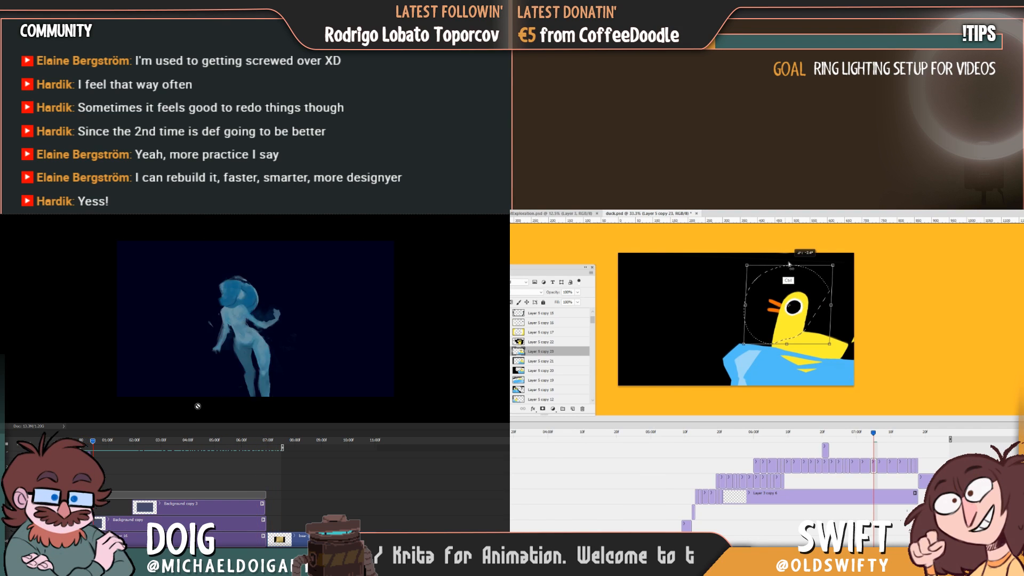
key("Return")
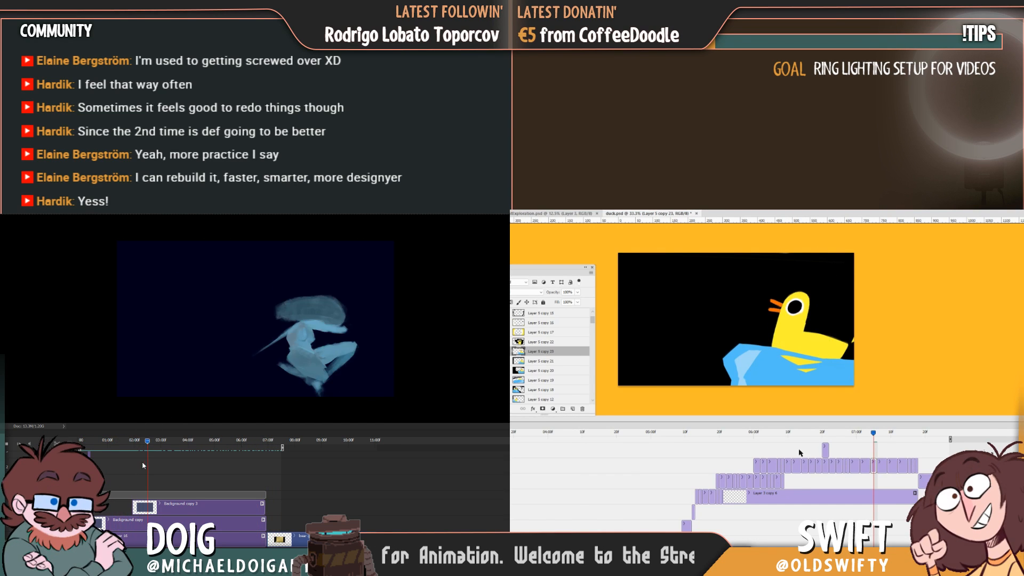
Repaint the blue water's edge and pale highlights beneath the duck on Layer 5 copy 23, and replay the figure animation.
left_click(778, 367, "alt")
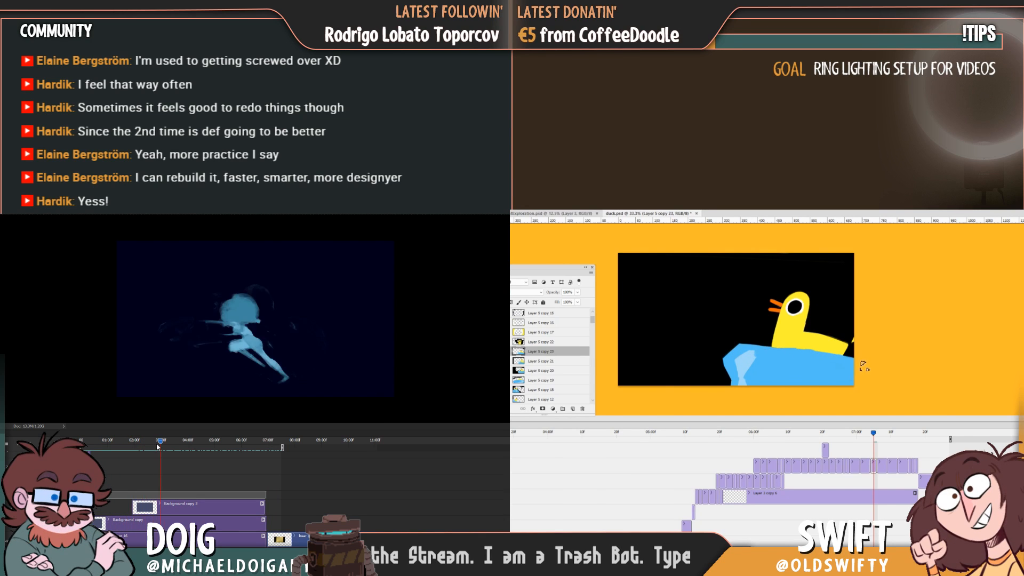
mouse_move(159, 445)
left_mouse_down()
mouse_move(171, 444)
mouse_move(148, 442)
left_mouse_up()
key("space")
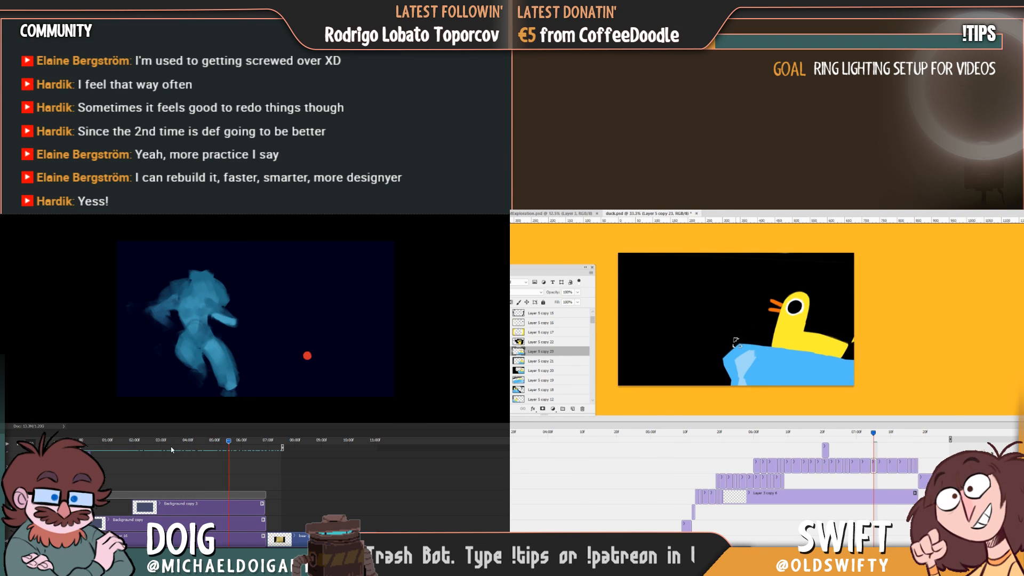
left_click(161, 441)
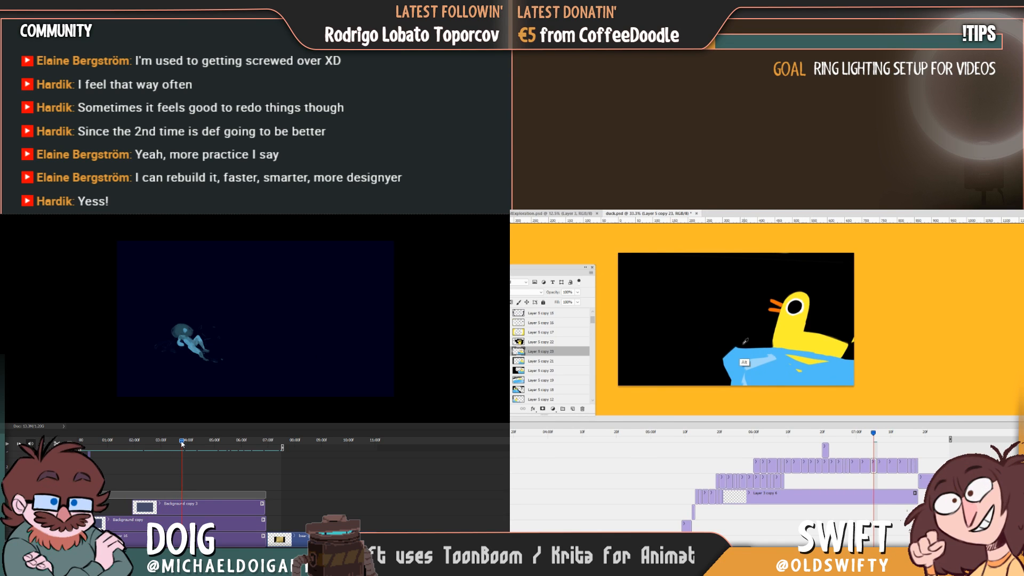
mouse_move(182, 444)
left_mouse_down()
mouse_move(165, 442)
mouse_move(182, 446)
left_mouse_up()
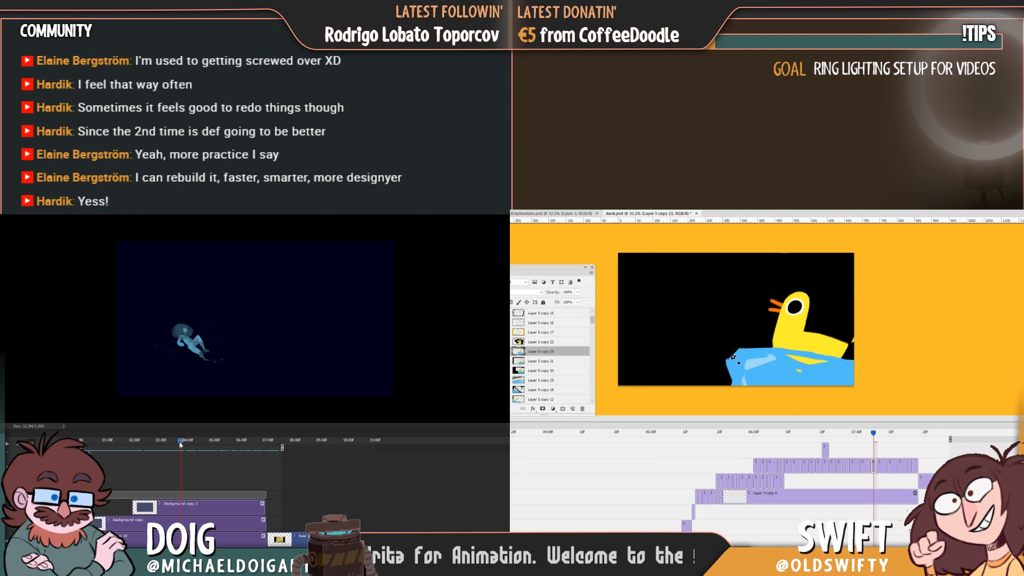
left_click_drag(207, 443, 264, 453)
Compare the duck frames around Layer 5 copy 23, and review the figure animation's playback through its later part.
mouse_move(875, 436)
left_mouse_down()
mouse_move(857, 438)
mouse_move(871, 438)
left_mouse_up()
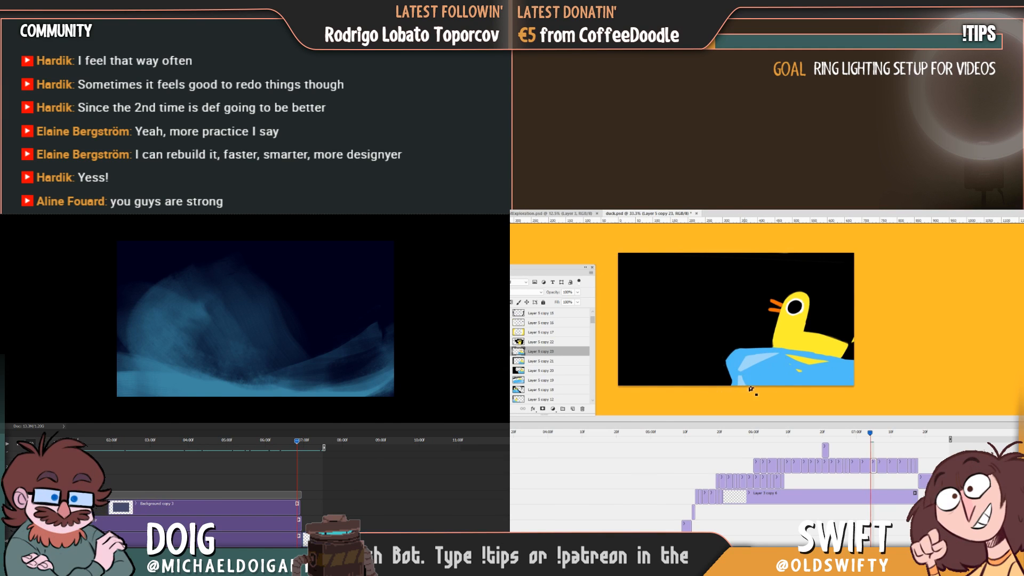
left_click(852, 434)
left_click(234, 441)
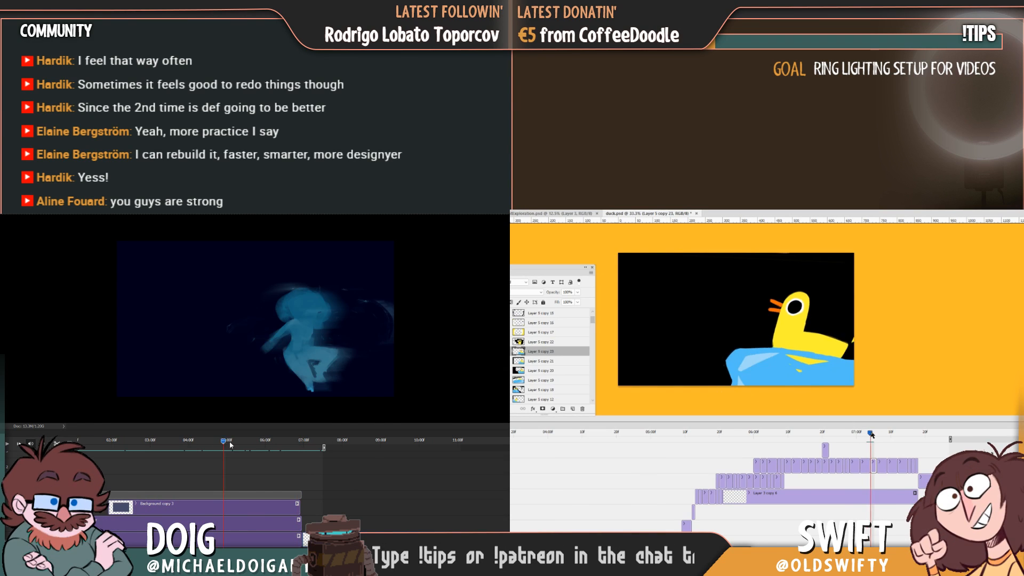
mouse_move(858, 435)
left_mouse_down()
mouse_move(880, 436)
mouse_move(846, 437)
mouse_move(871, 438)
left_mouse_up()
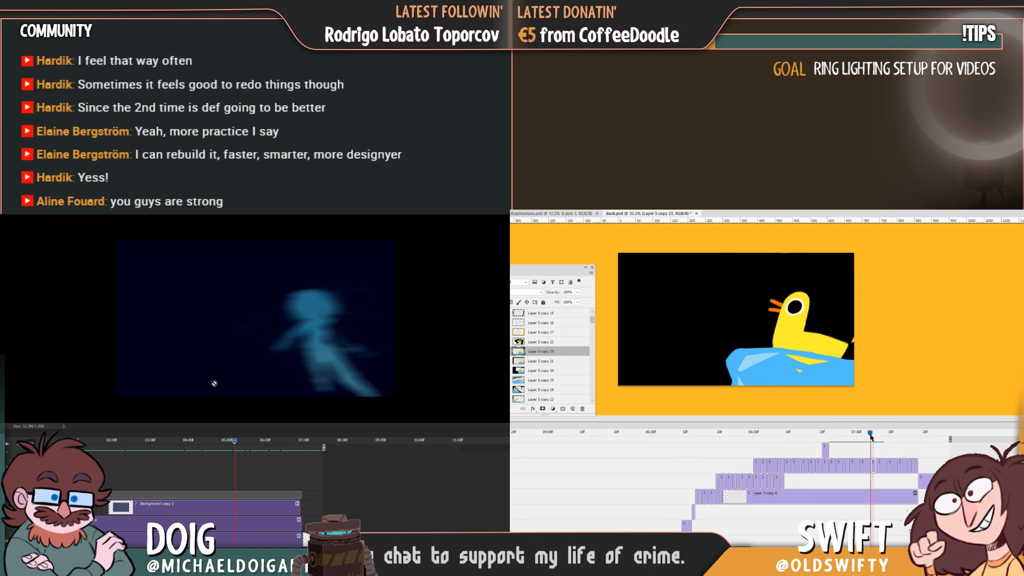
left_click_drag(237, 444, 278, 442)
key("space")
mouse_move(870, 432)
left_mouse_down()
mouse_move(855, 433)
mouse_move(874, 431)
left_mouse_up()
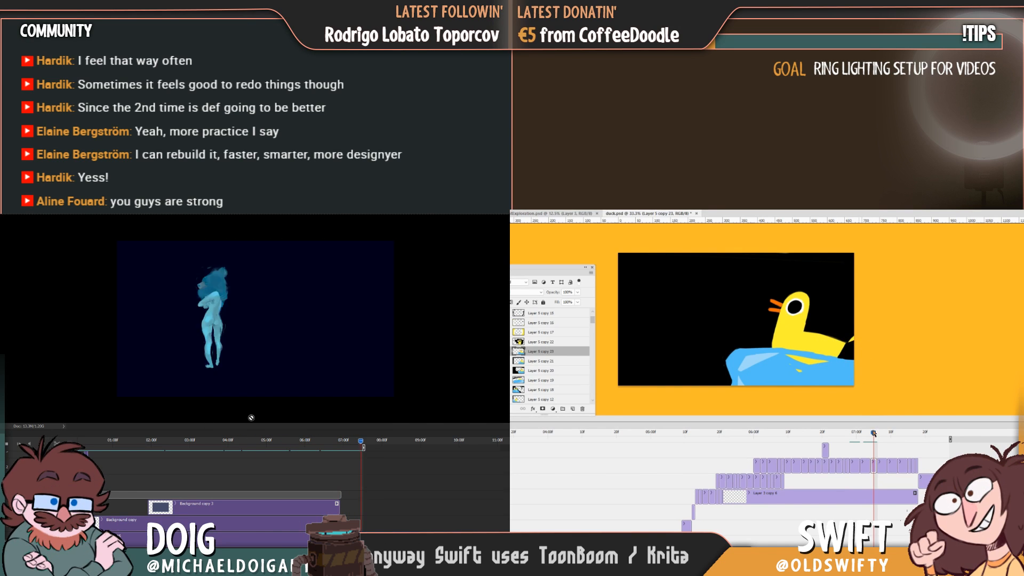
mouse_move(876, 435)
left_mouse_down()
mouse_move(835, 437)
mouse_move(880, 434)
mouse_move(869, 437)
left_mouse_up()
key("space")
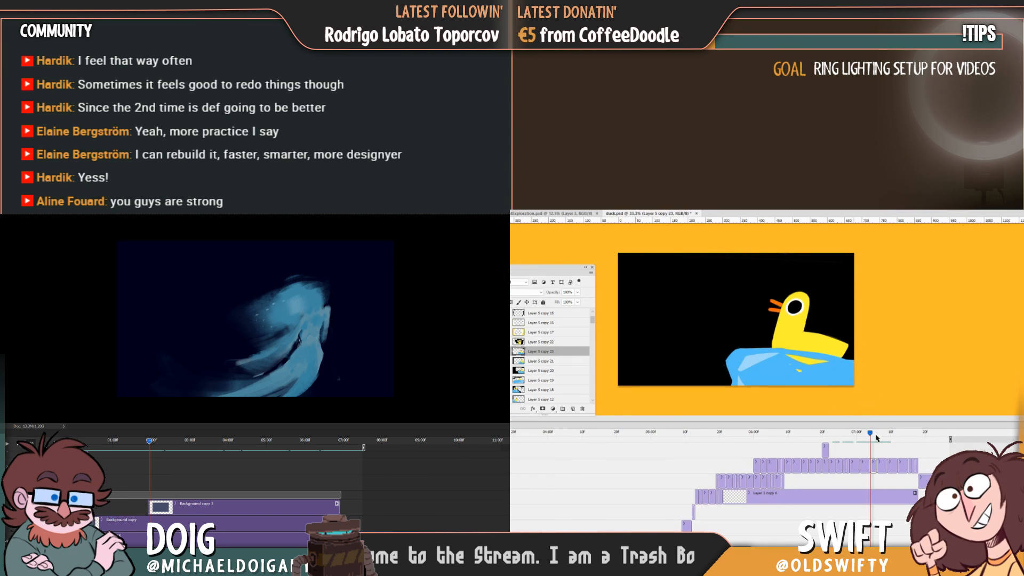
mouse_move(876, 438)
left_mouse_down()
mouse_move(858, 437)
mouse_move(872, 436)
left_mouse_up()
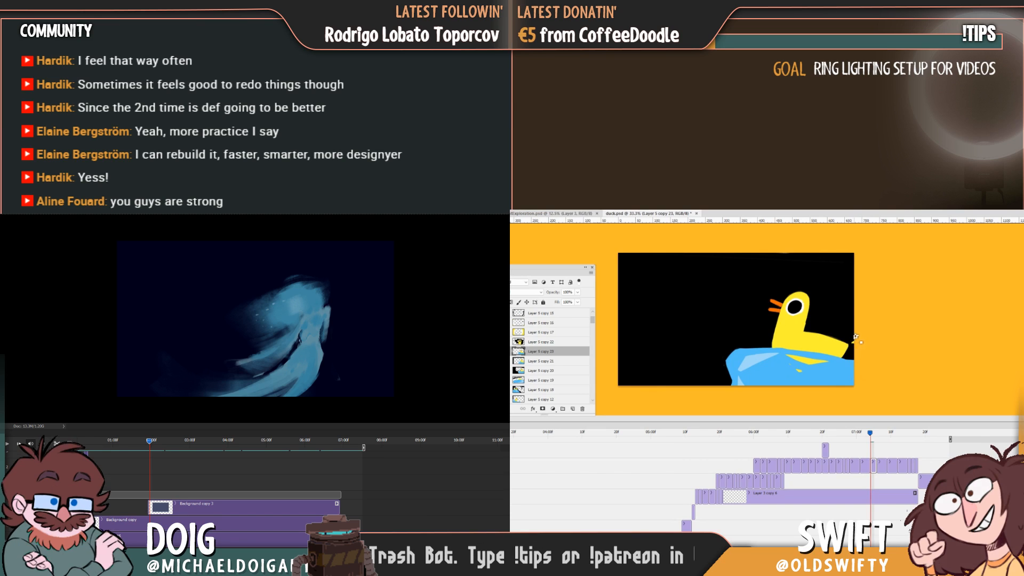
Fill the ragged lower part of the duck's yellow neck on the Layer 5 copy 22 frame.
mouse_move(872, 433)
left_mouse_down()
mouse_move(882, 433)
mouse_move(827, 434)
mouse_move(883, 433)
left_mouse_up()
left_click(743, 359)
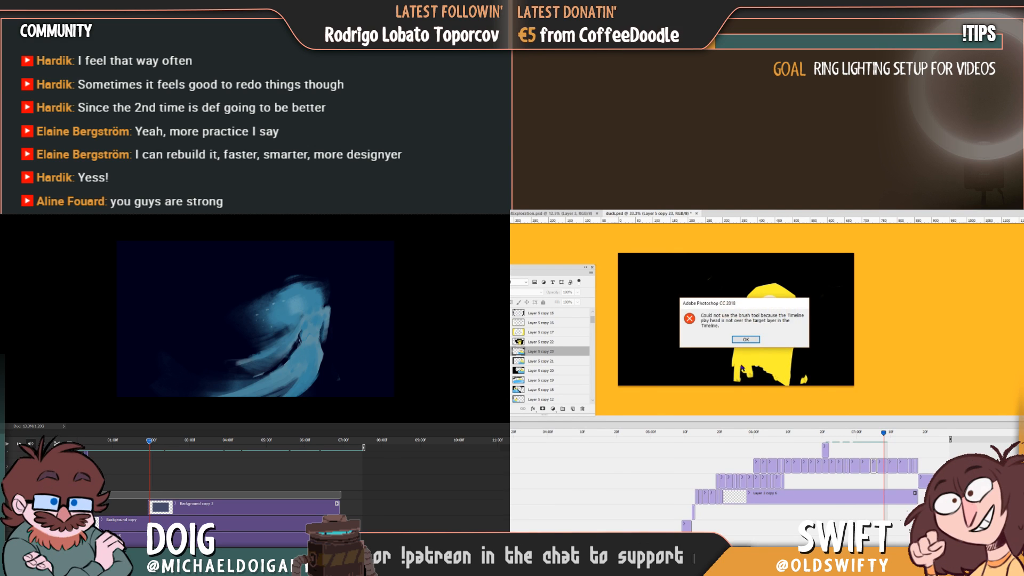
left_click(852, 346)
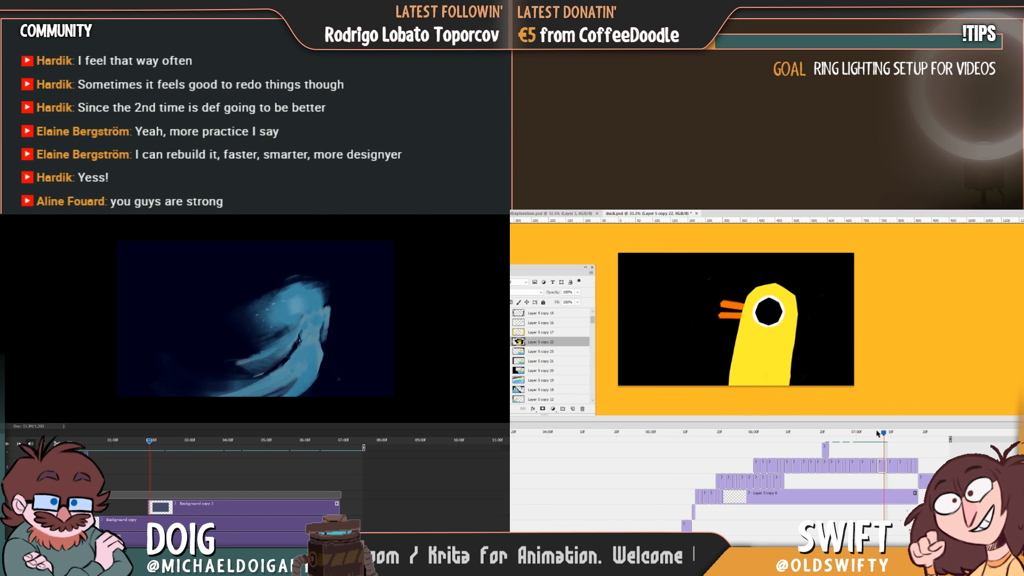
Shorten the Layer 5 copy 22 clip by one frame, lengthen Layer 5 copy 23 to match, and play back the duck animation.
mouse_move(888, 433)
left_mouse_down()
mouse_move(865, 437)
mouse_move(901, 434)
mouse_move(871, 442)
mouse_move(887, 447)
mouse_move(884, 457)
mouse_move(879, 441)
left_mouse_up()
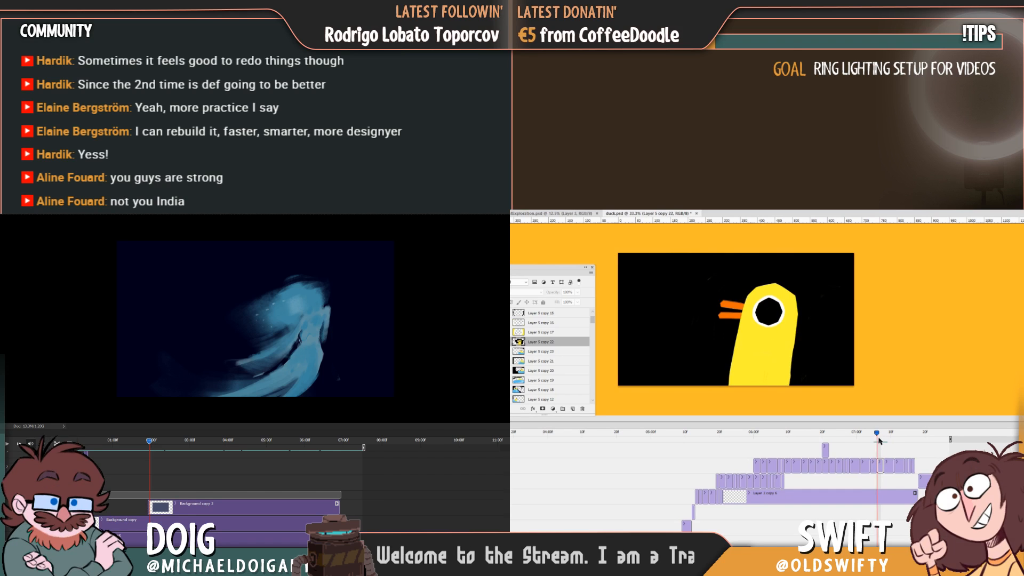
left_click(880, 467)
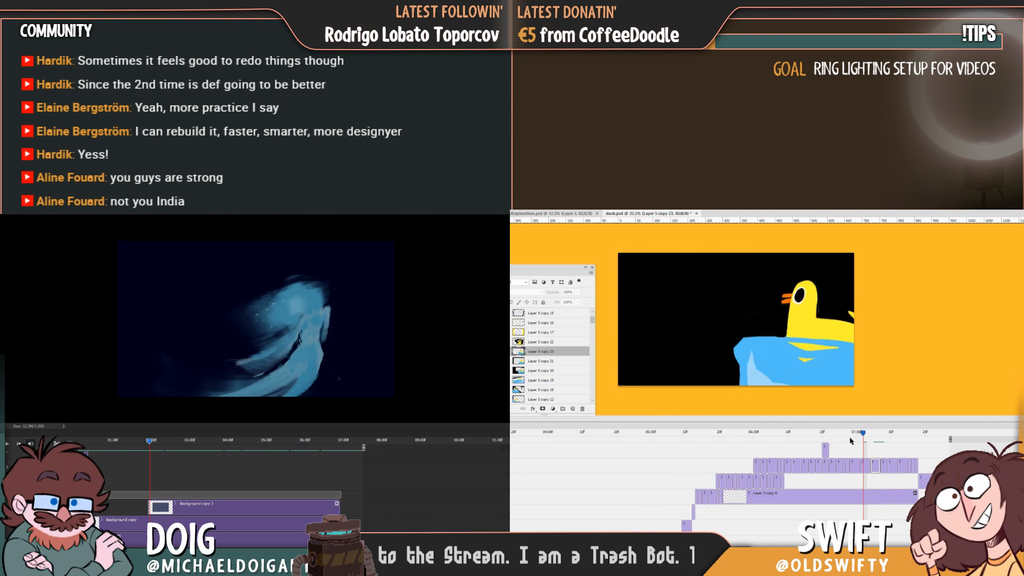
left_click_drag(849, 440, 937, 438)
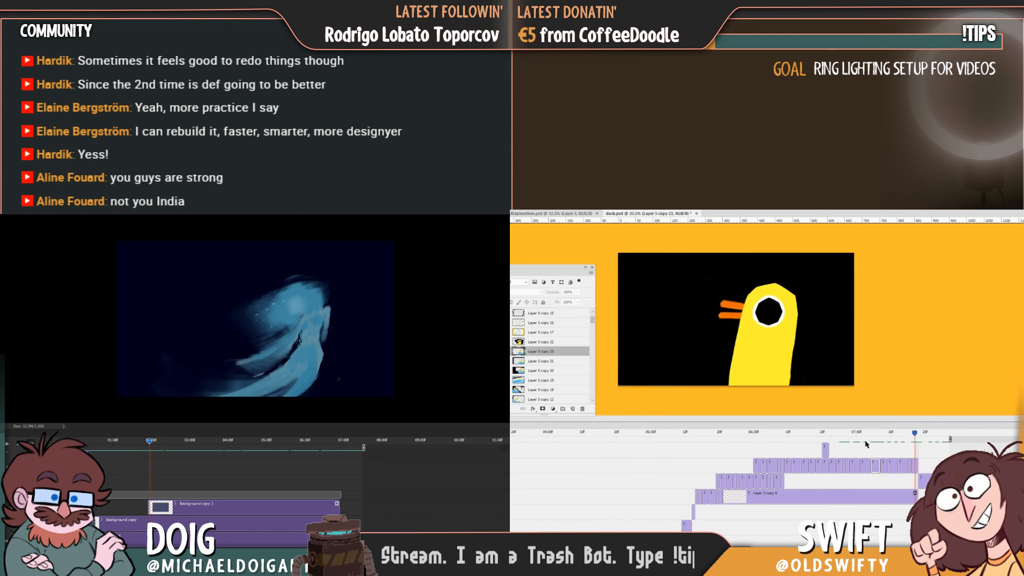
left_click_drag(866, 444, 717, 463)
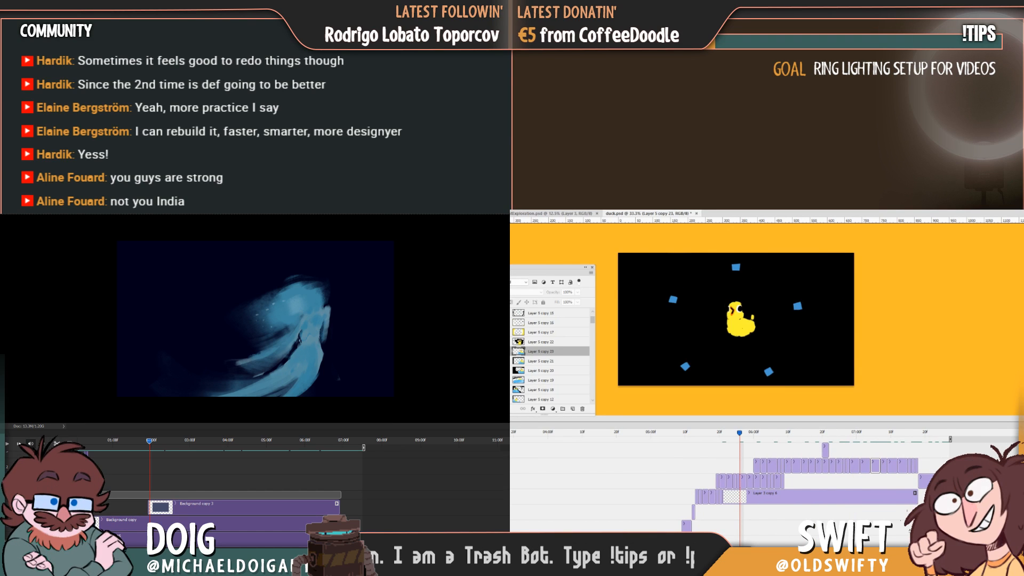
key("space")
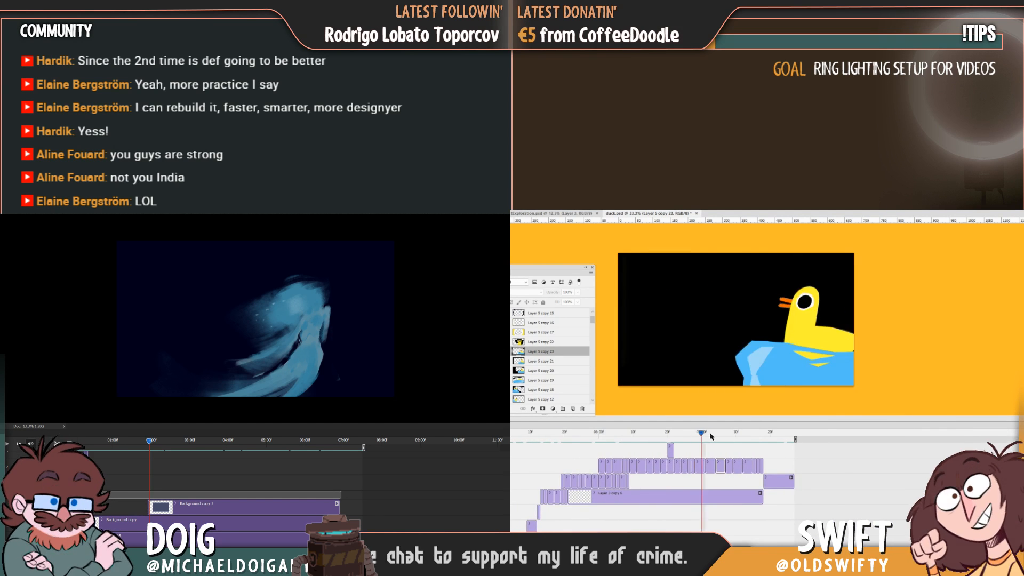
Shorten the Layer 5 copy 17 clip by one frame and lengthen the Layer 5 copy 13 clip at the track's end.
left_click_drag(740, 434, 740, 436)
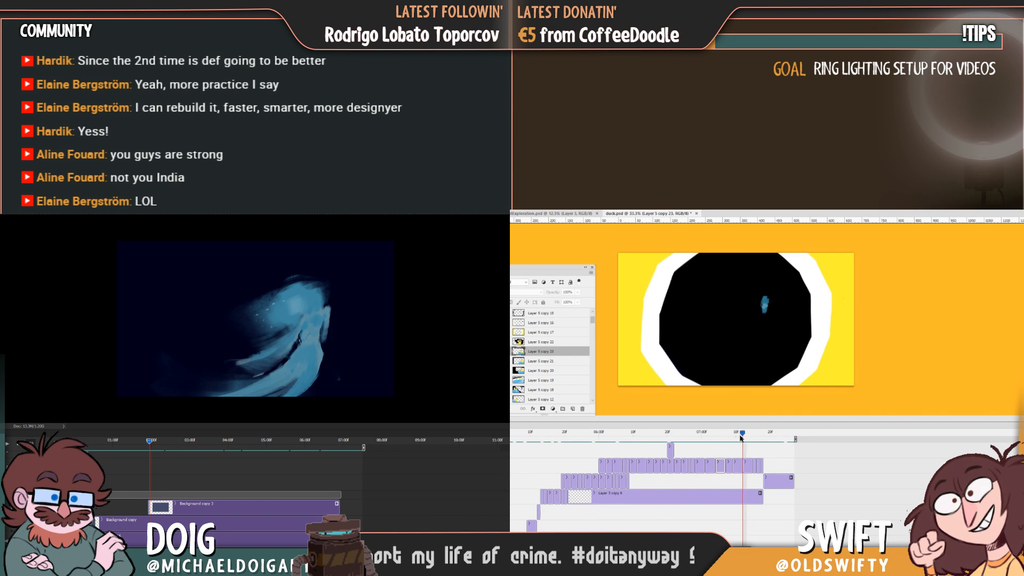
left_click_drag(739, 471, 739, 470)
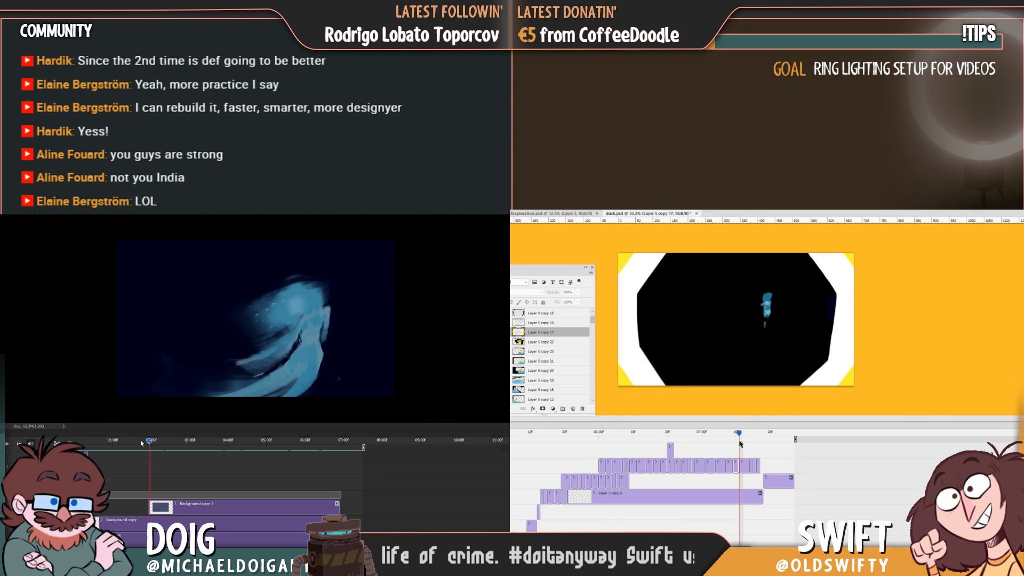
mouse_move(739, 434)
left_mouse_down()
mouse_move(716, 445)
mouse_move(761, 446)
mouse_move(748, 450)
mouse_move(763, 449)
mouse_move(751, 453)
mouse_move(762, 465)
mouse_move(758, 434)
mouse_move(663, 434)
left_mouse_up()
key("space")
left_click(761, 465)
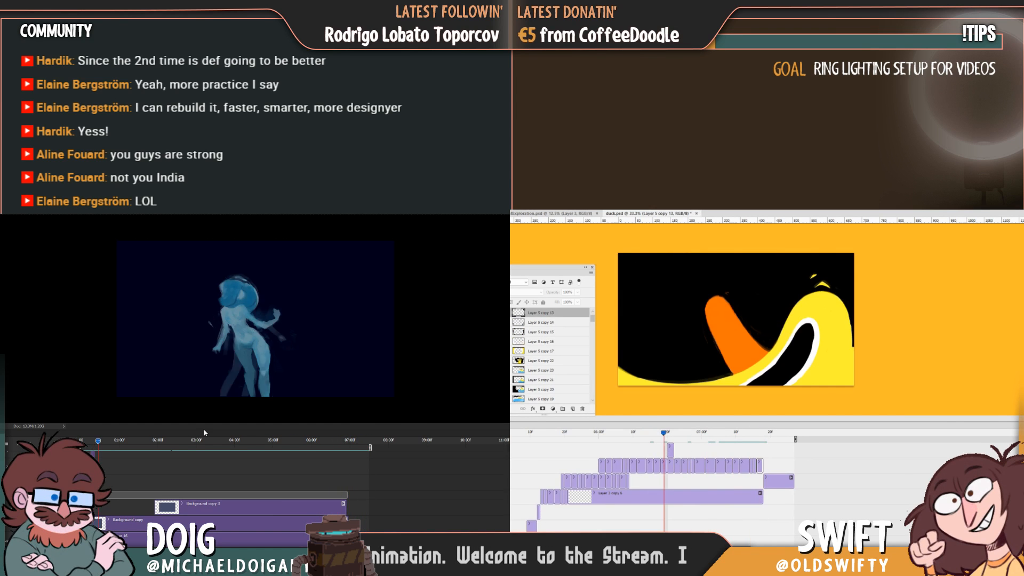
Play back the duck and figure animations, and save duck.psd.
key("space")
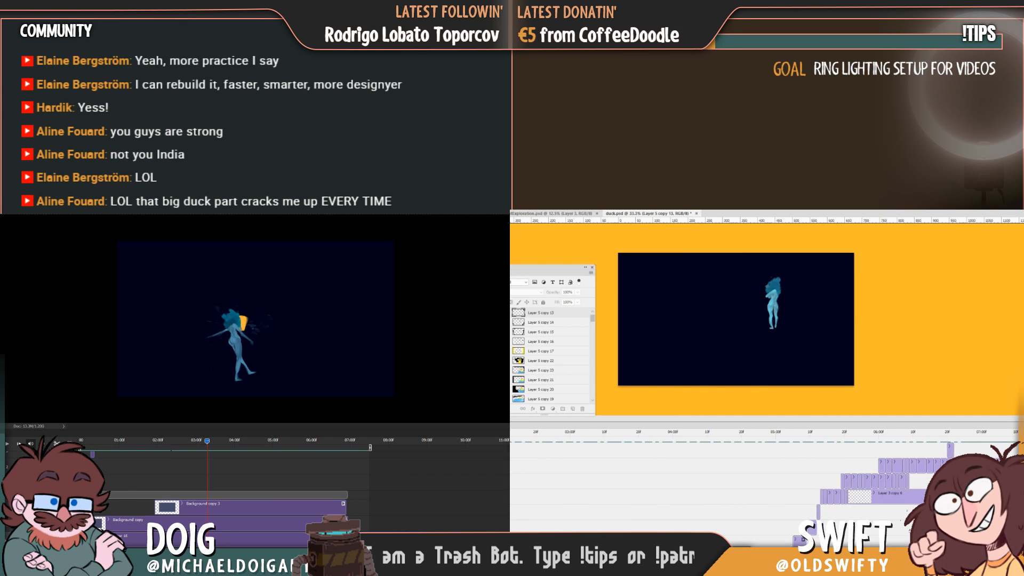
key("space")
scroll(274, 524, "down", 1)
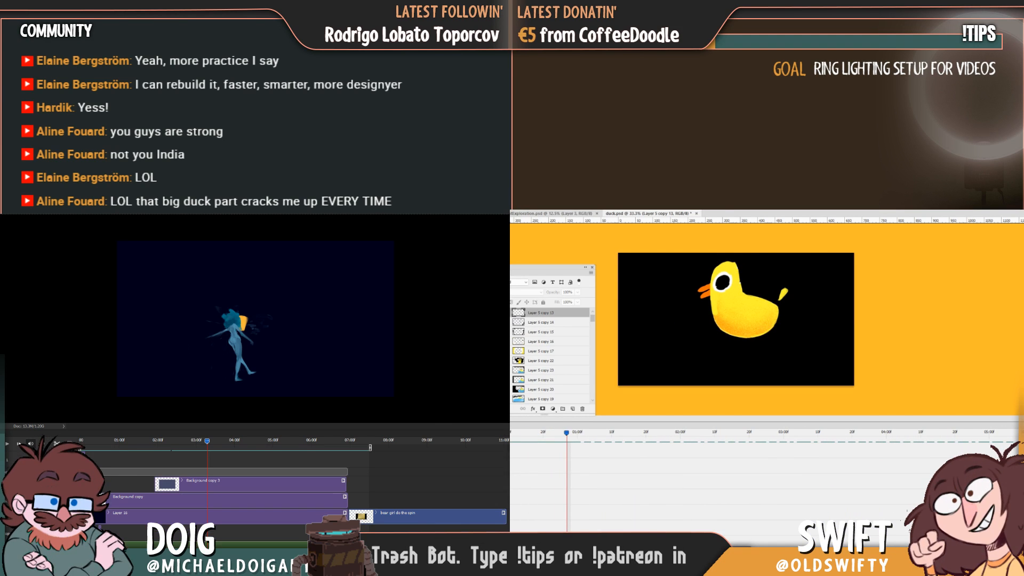
key("ctrl+s")
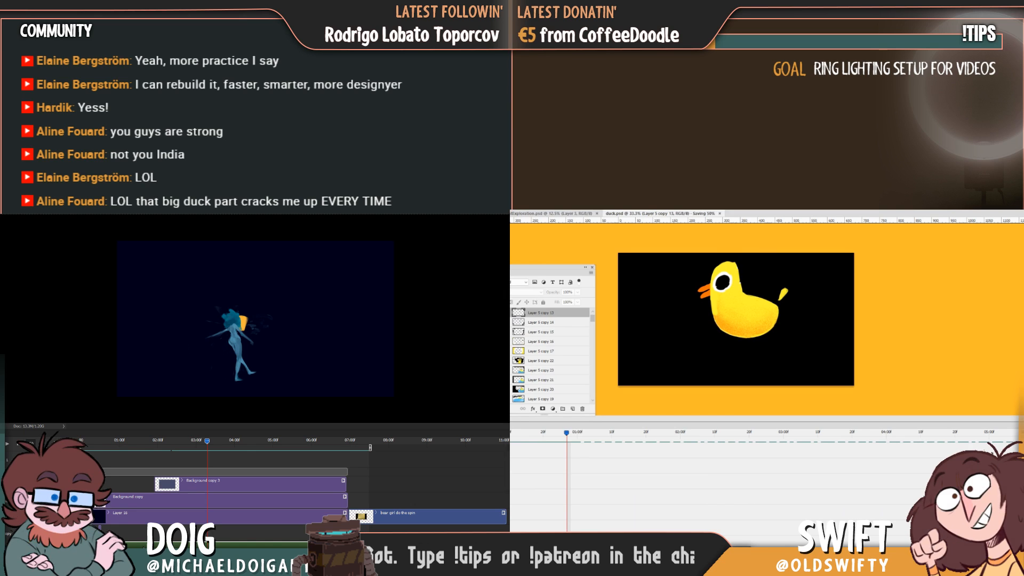
Start adding a media file to the figure animation's timeline and browse to the CURRENT PROJECTS folder.
right_click(111, 493)
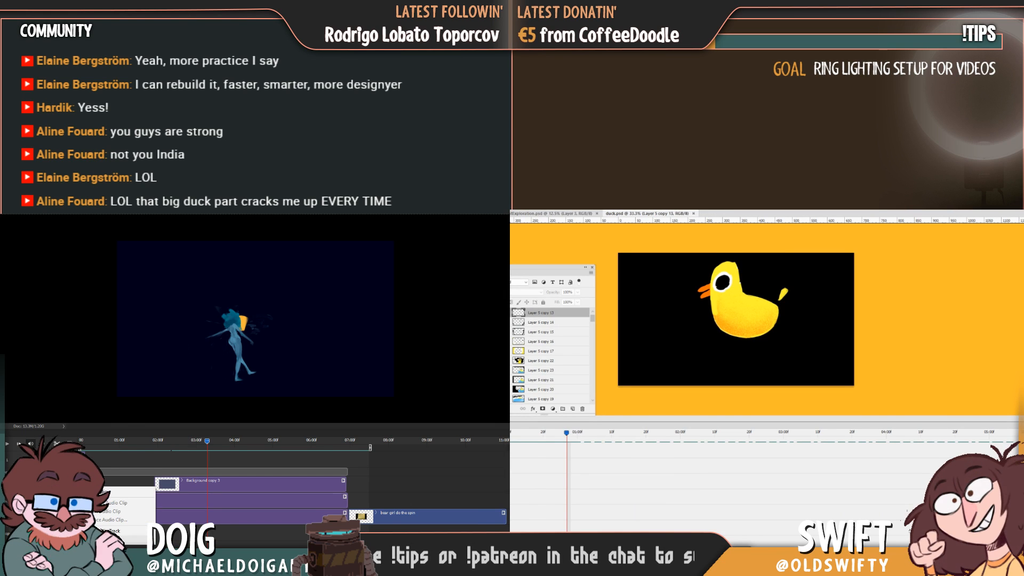
left_click(111, 493)
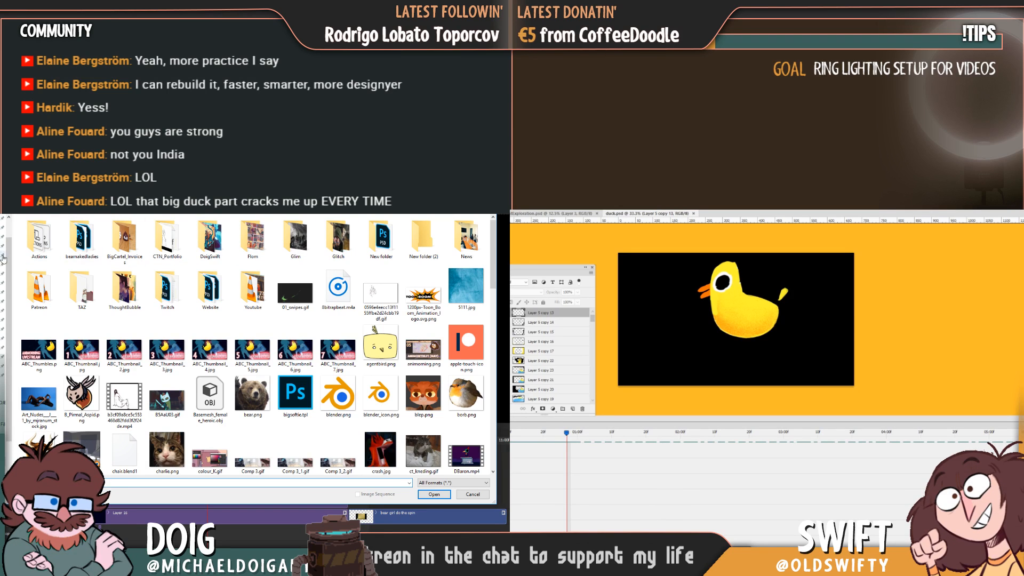
scroll(746, 483, "right", 5)
left_click(2, 338)
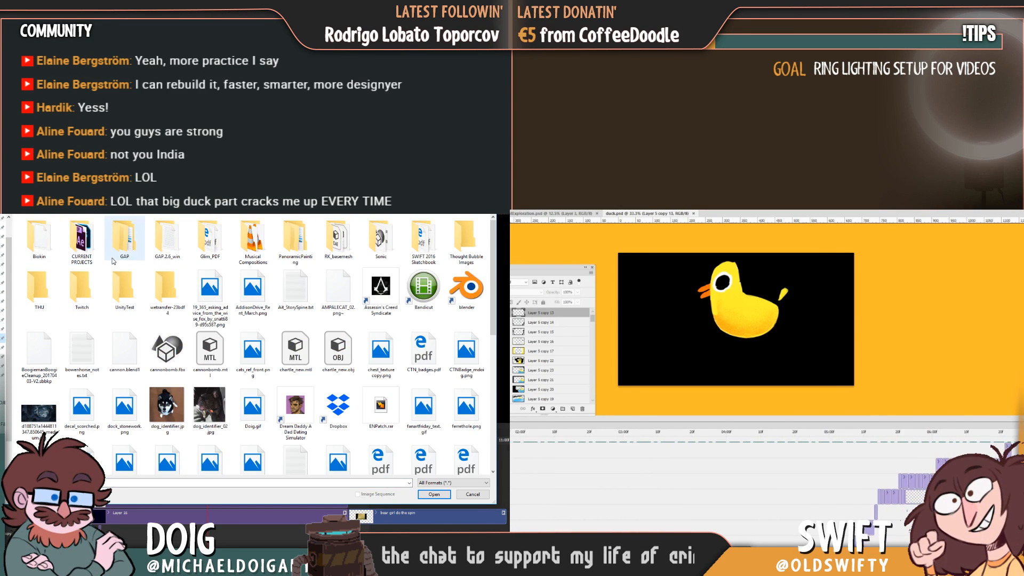
double_click(88, 243)
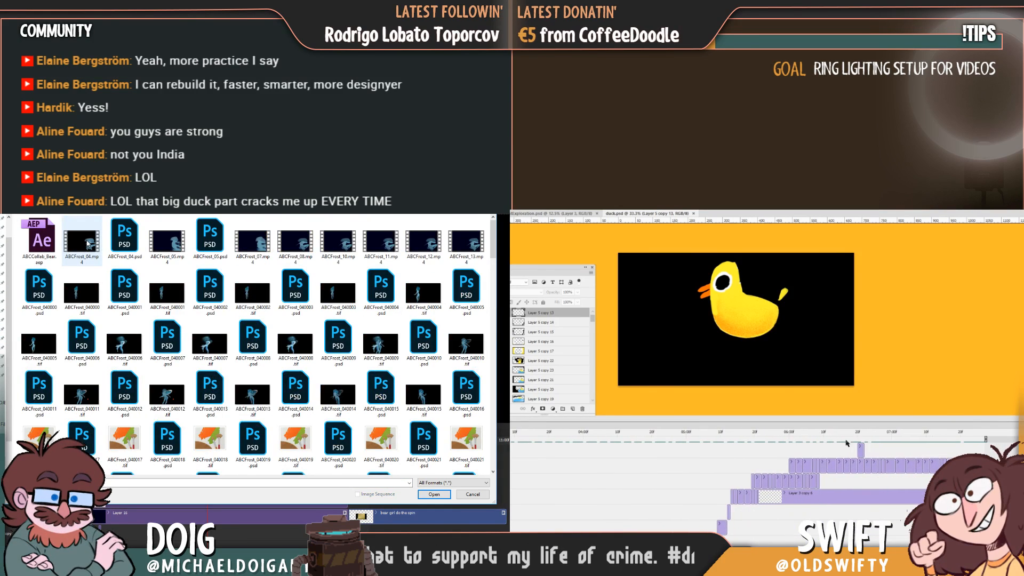
Look through the CURRENT PROJECTS files for media to add, and review the duck frames leading up to Layer 5 copy 23.
left_click_drag(854, 434, 871, 449)
left_click_drag(494, 248, 495, 378)
left_click_drag(871, 449, 881, 449)
left_click_drag(495, 378, 492, 468)
left_click_drag(880, 449, 834, 455)
key("space")
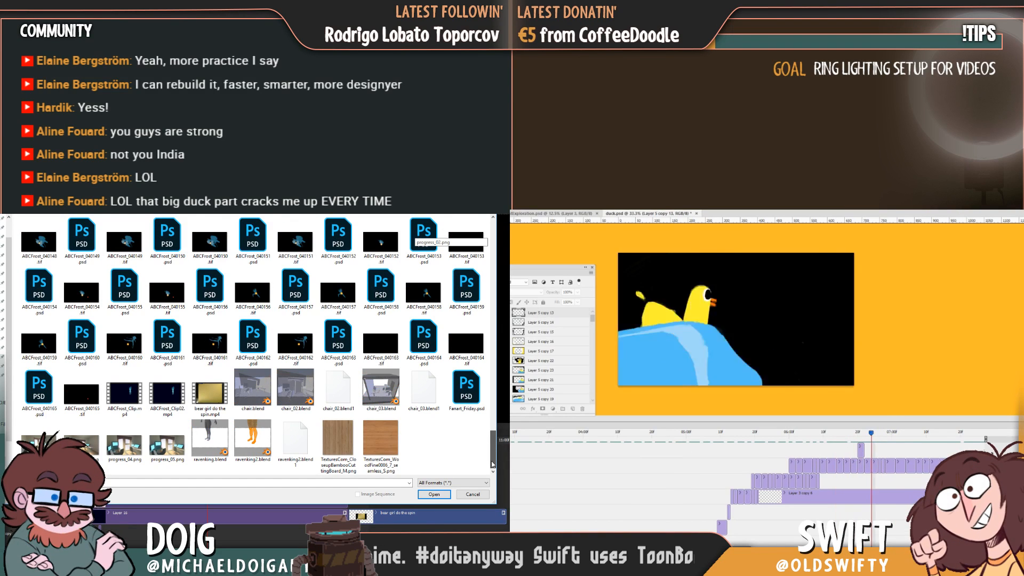
left_click(894, 433)
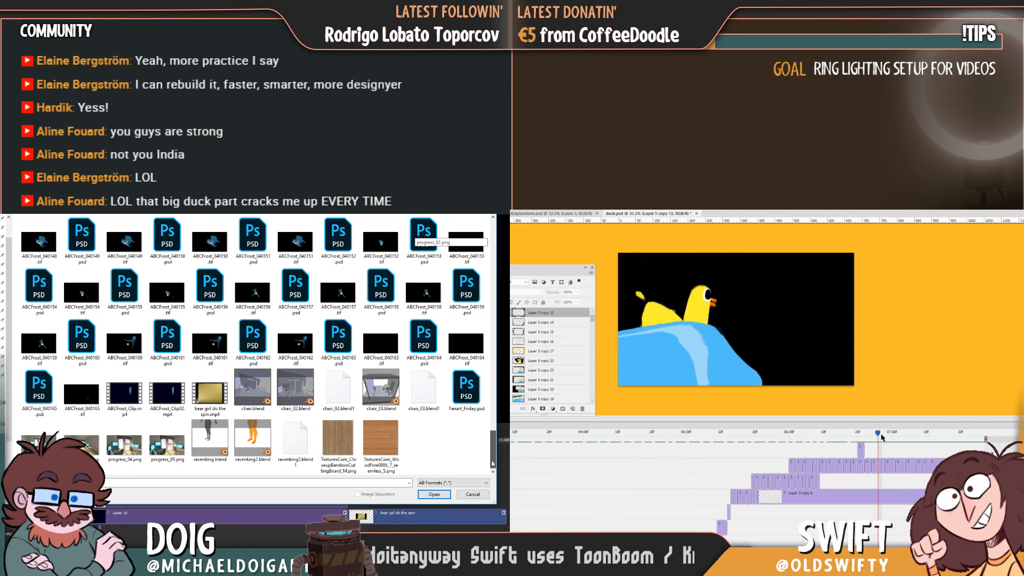
left_click_drag(901, 433, 905, 433)
left_click_drag(493, 454, 479, 216)
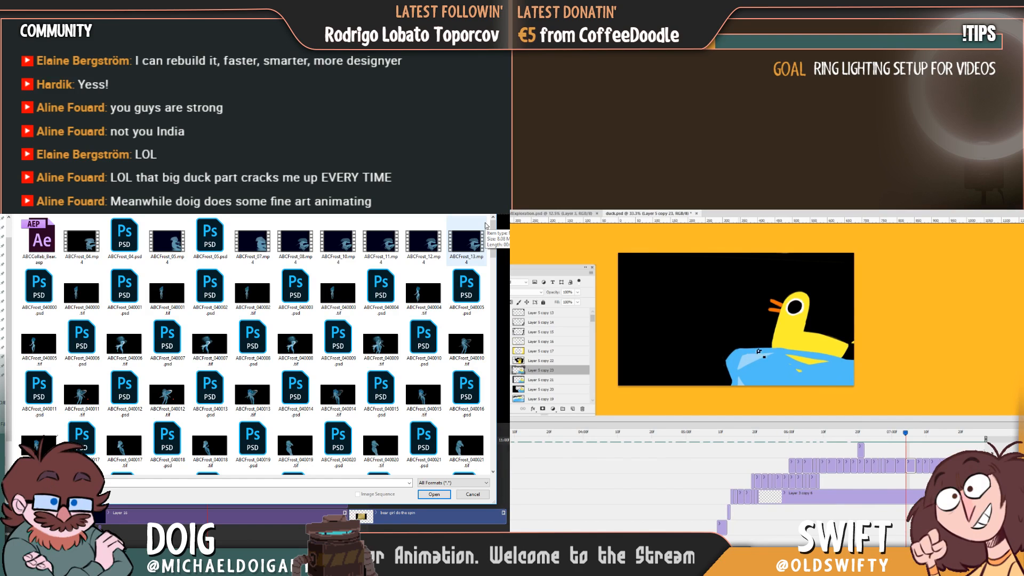
Review the duck animation's early frames and save duck.psd again.
left_click_drag(899, 437, 907, 436)
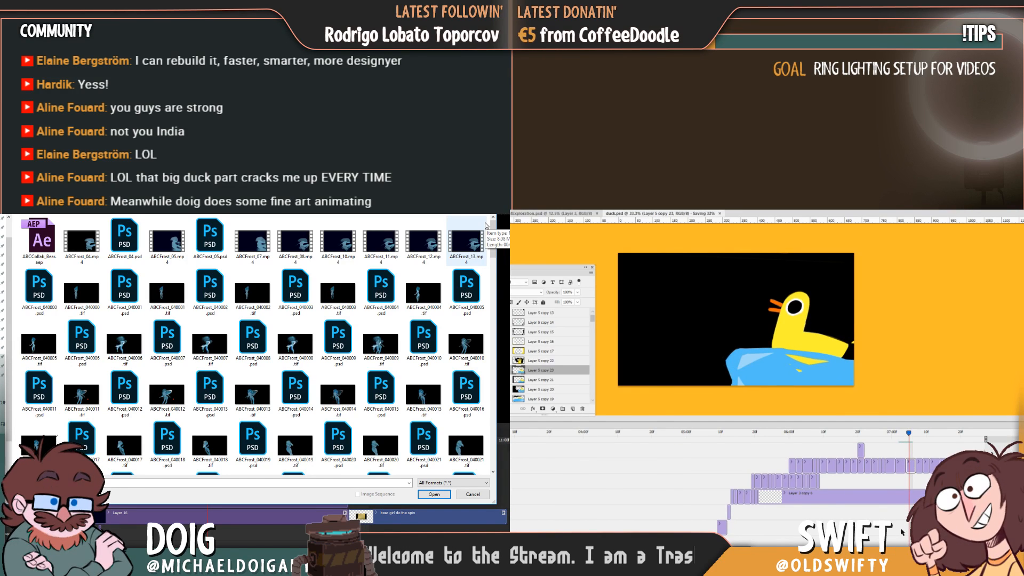
scroll(800, 479, "left", 3)
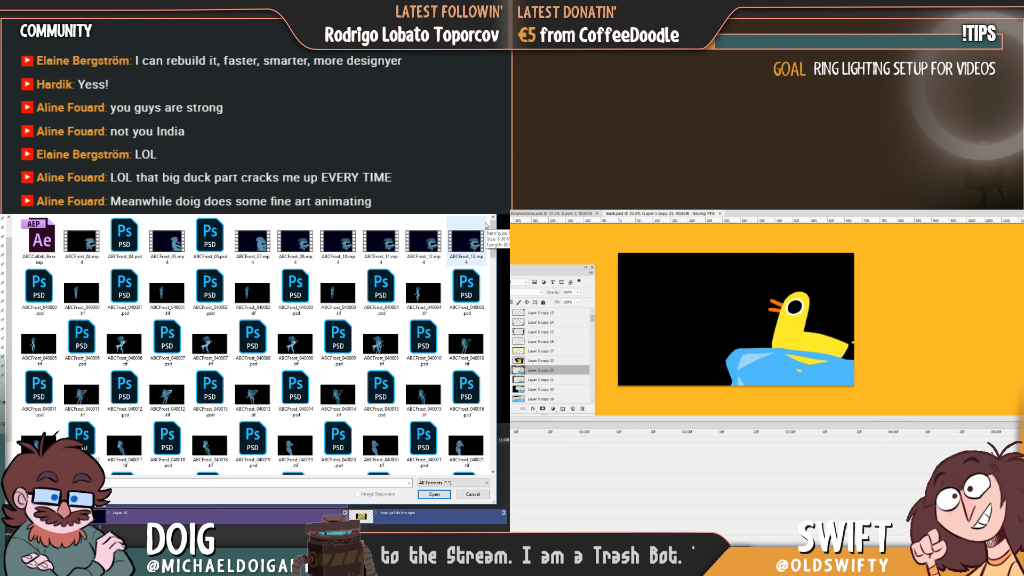
left_click_drag(509, 434, 581, 442)
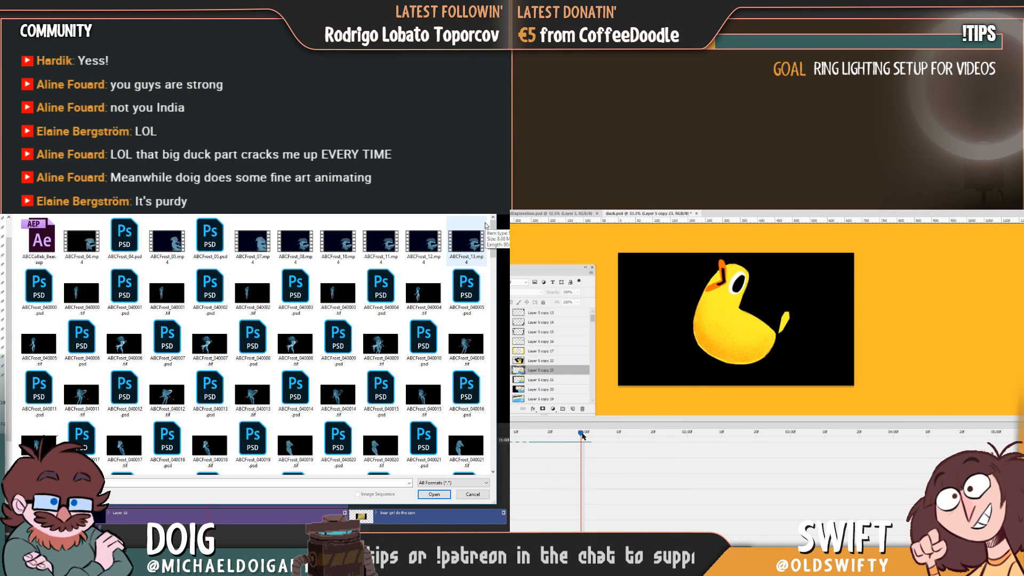
left_click_drag(582, 435, 609, 436)
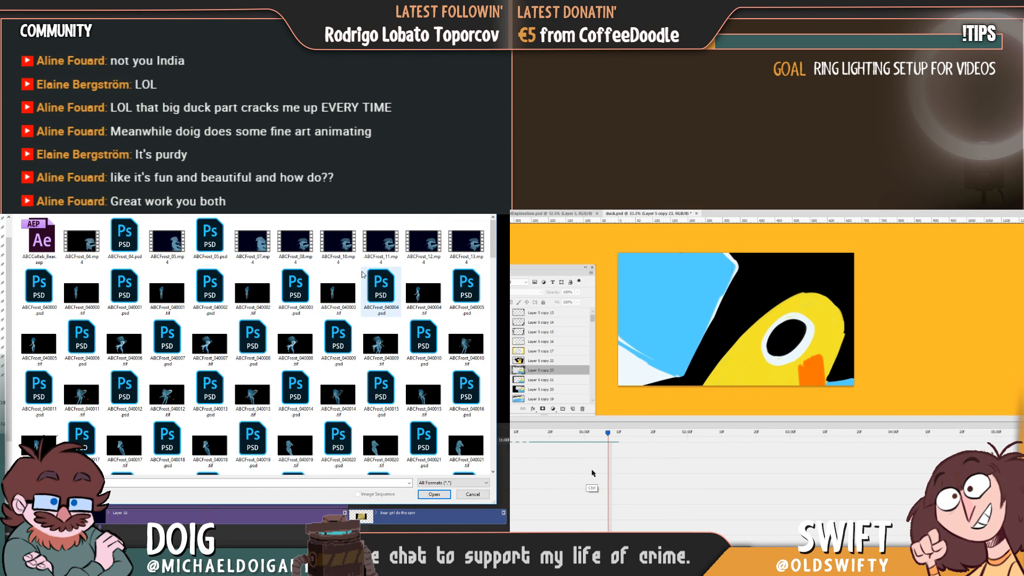
key("ctrl+s")
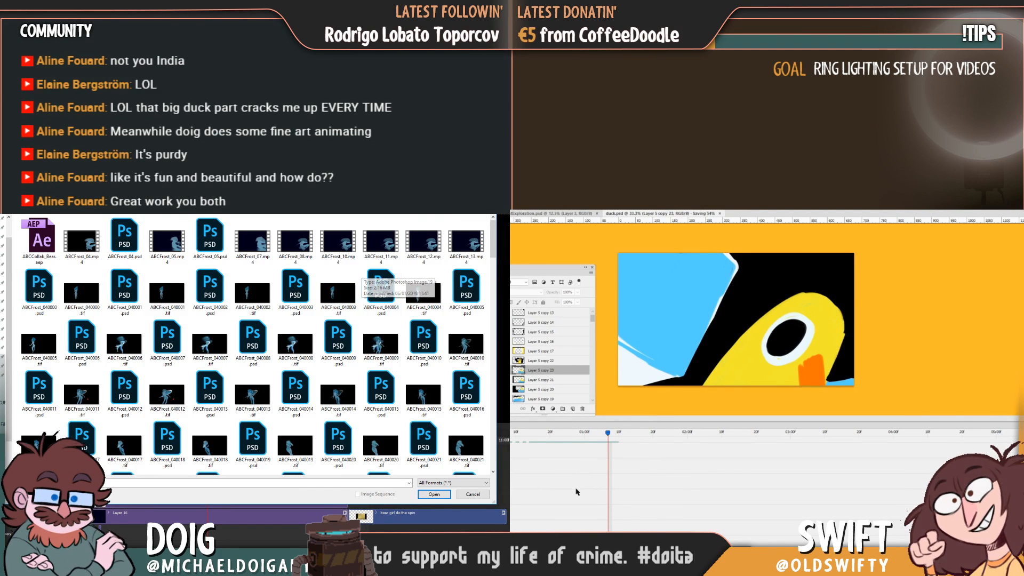
Cancel adding media to the figure animation's timeline and review the figure's frames.
left_click(466, 496)
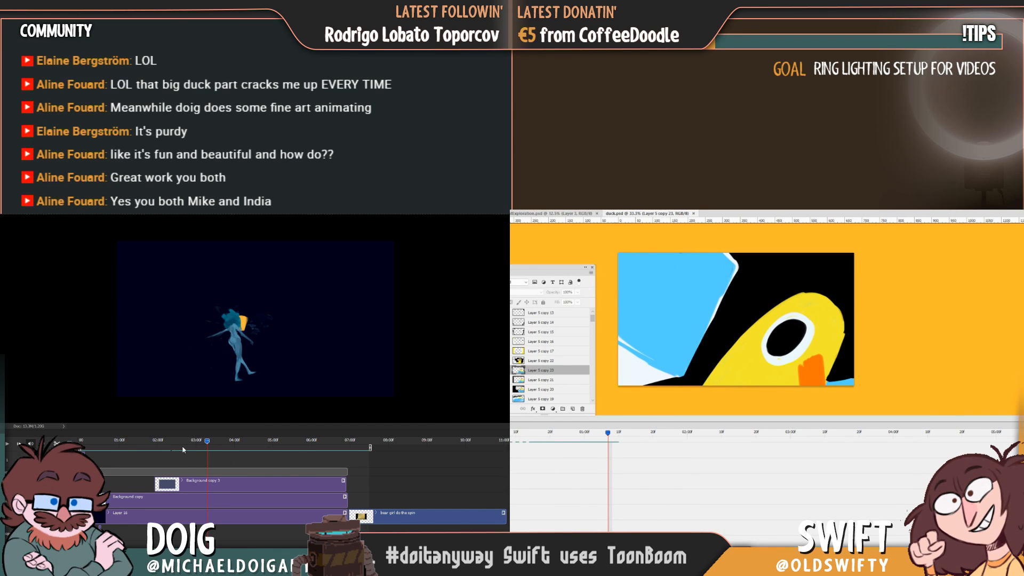
mouse_move(182, 442)
left_mouse_down()
mouse_move(208, 460)
mouse_move(305, 471)
left_mouse_up()
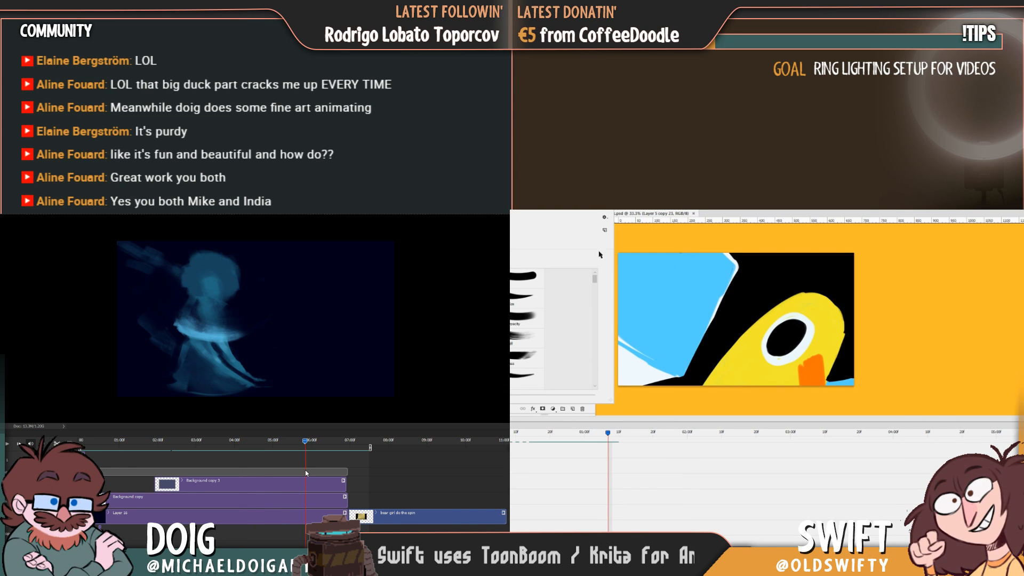
Pick a textured brush for the duck shading and select Layer 1 copy 13, the layer of the close-up duck frame.
left_click_drag(595, 278, 591, 295)
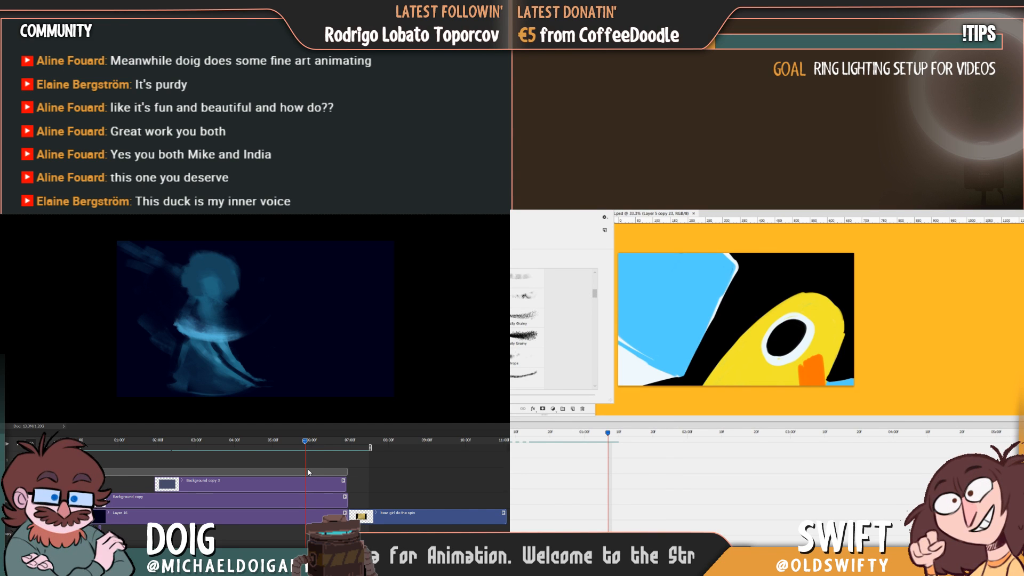
left_click(718, 376)
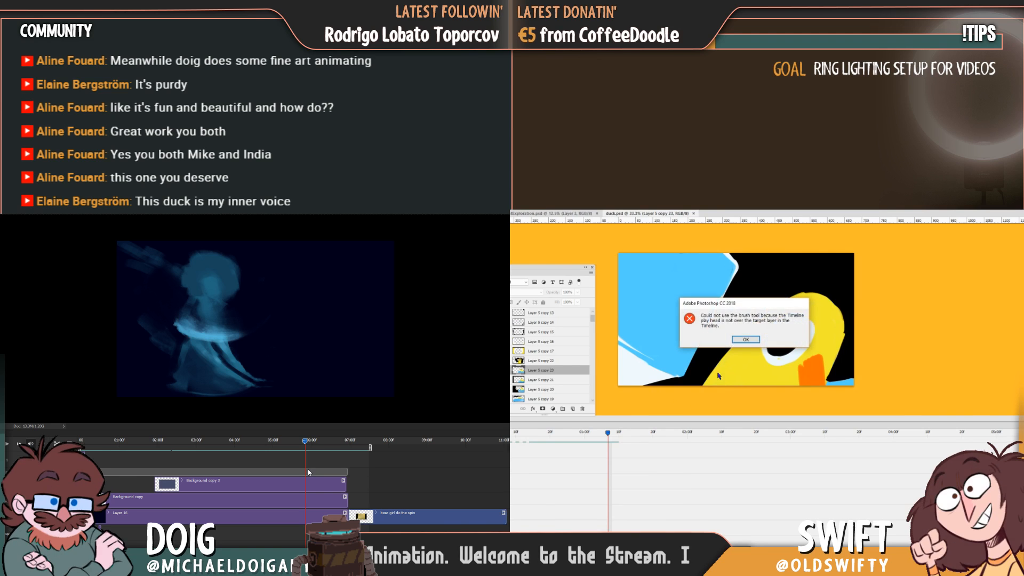
left_click(745, 339)
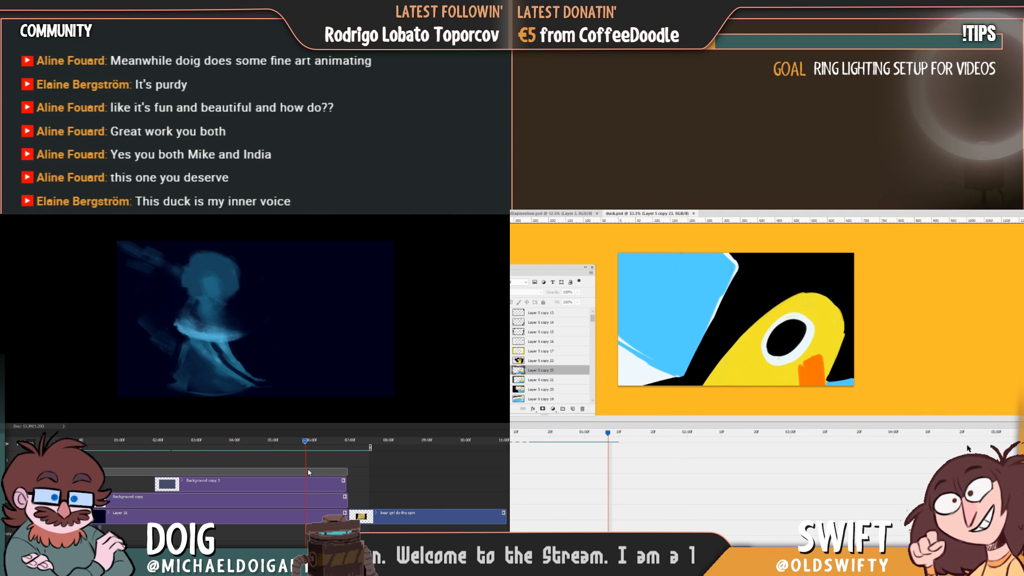
scroll(967, 469, "down", 10)
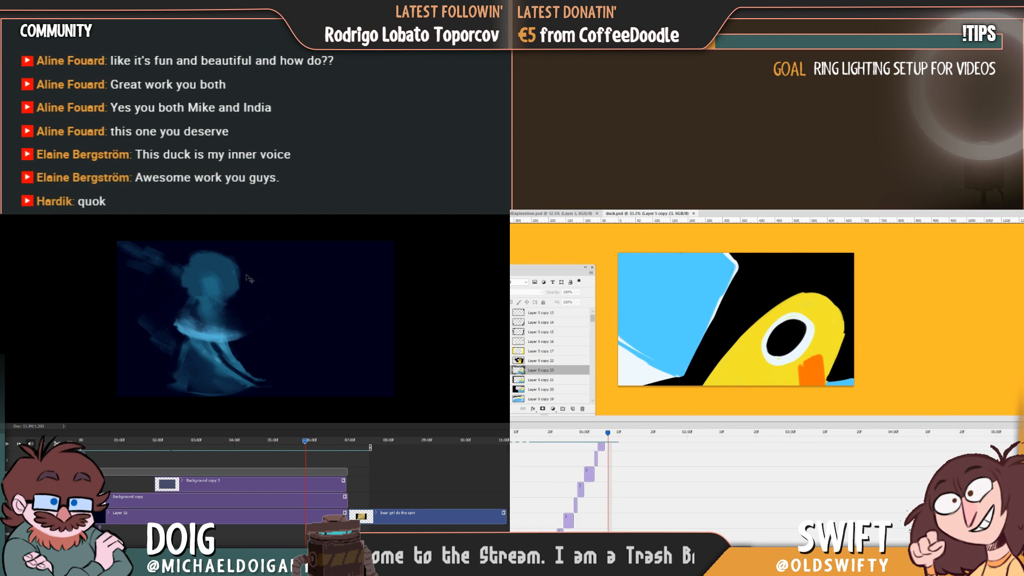
scroll(762, 474, "up", 5)
left_click(609, 540)
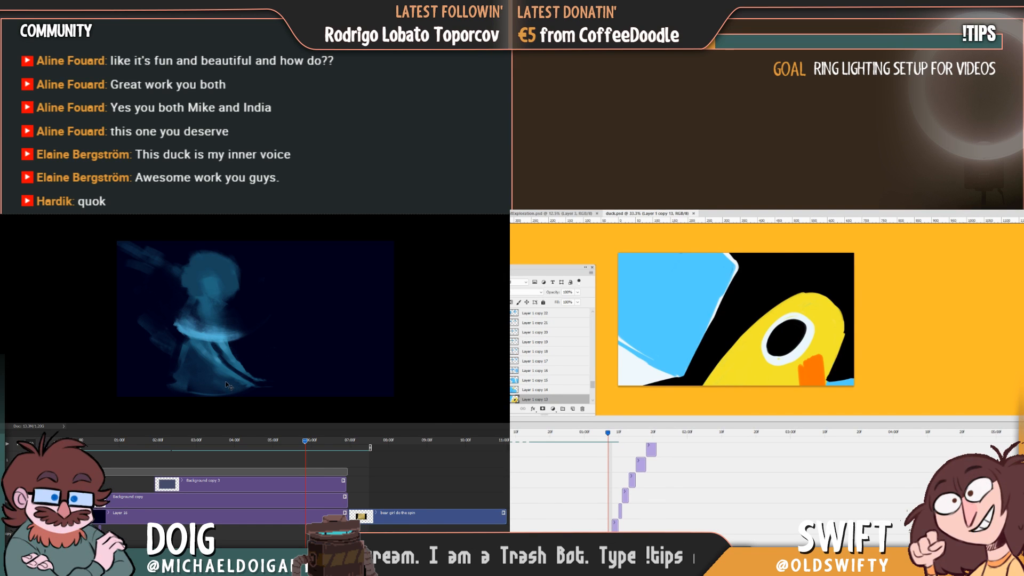
Try scribbling orange shading on the close-up duck's neck, undo the strokes, and play back the figure animation.
left_click(815, 368)
key("Return")
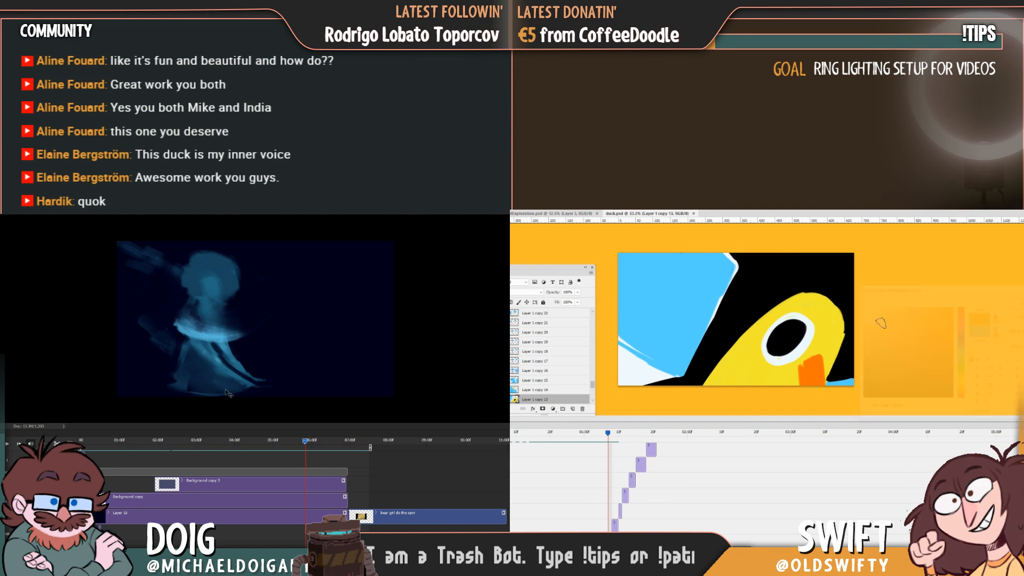
mouse_move(738, 365)
left_mouse_down()
mouse_move(727, 383)
mouse_move(757, 382)
mouse_move(747, 355)
mouse_move(739, 373)
left_mouse_up()
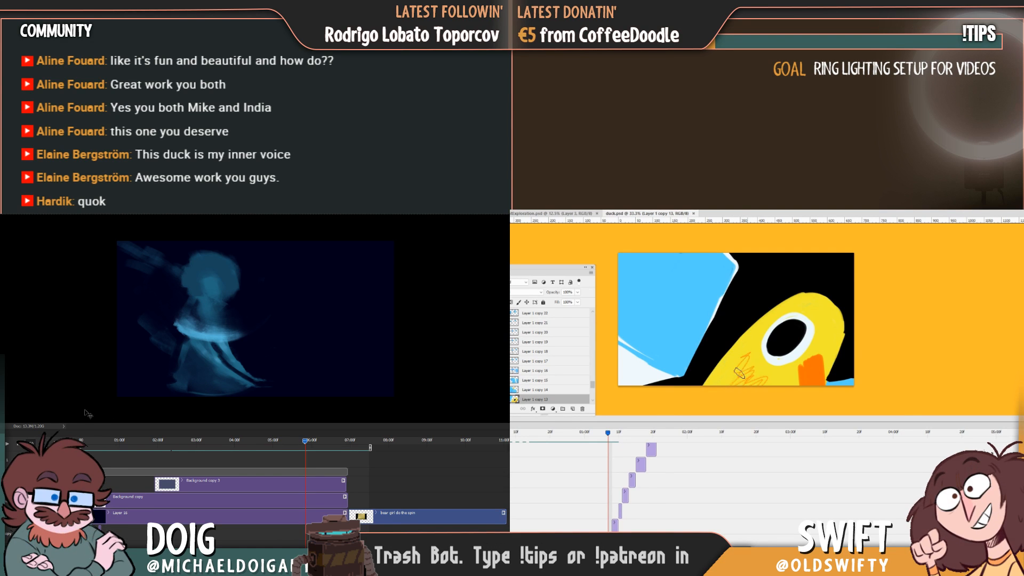
key("ctrl+z")
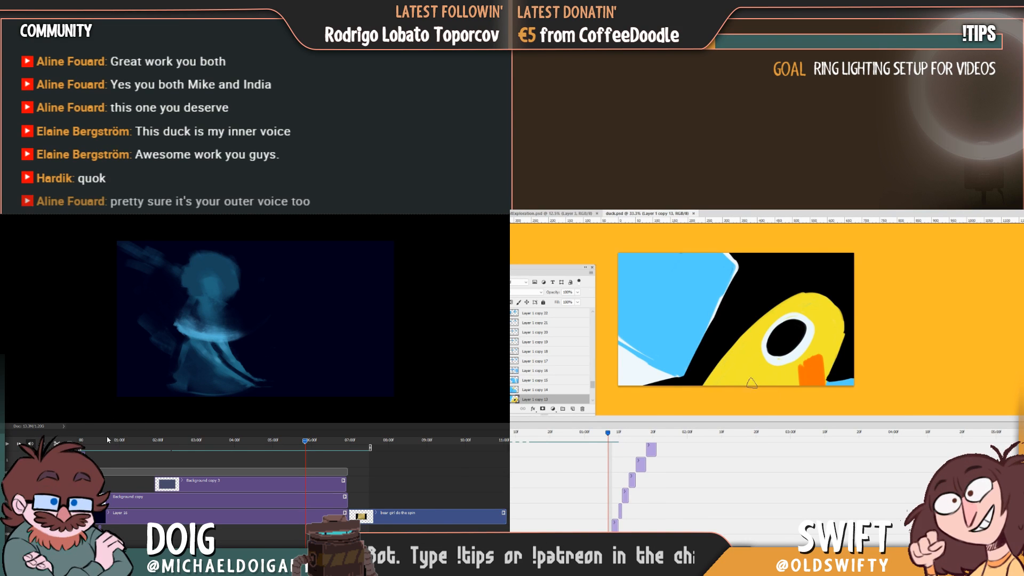
mouse_move(754, 381)
left_mouse_down()
mouse_move(772, 377)
mouse_move(764, 356)
mouse_move(742, 375)
mouse_move(794, 368)
left_mouse_up()
left_click(81, 440)
key("space")
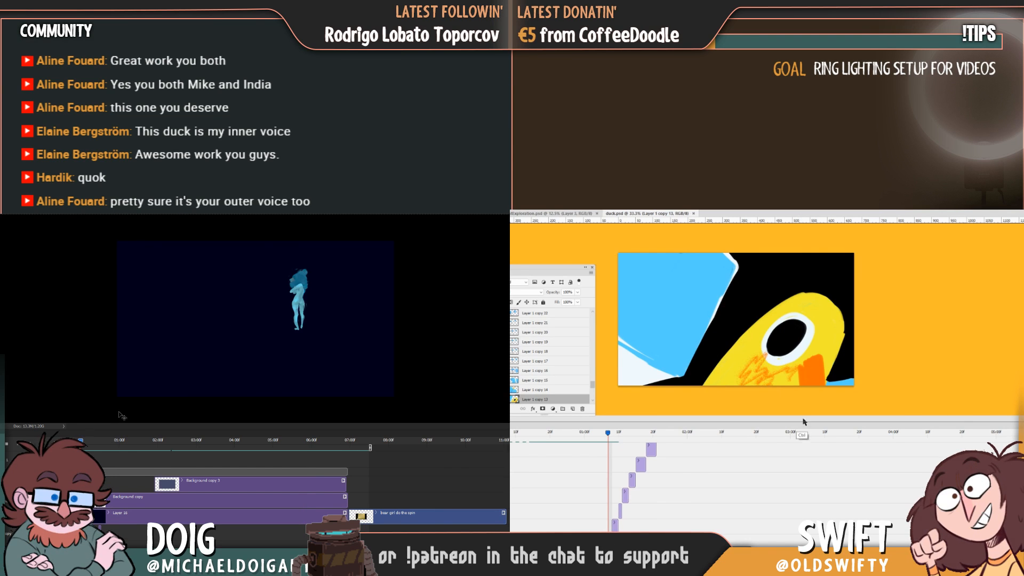
key("ctrl+z")
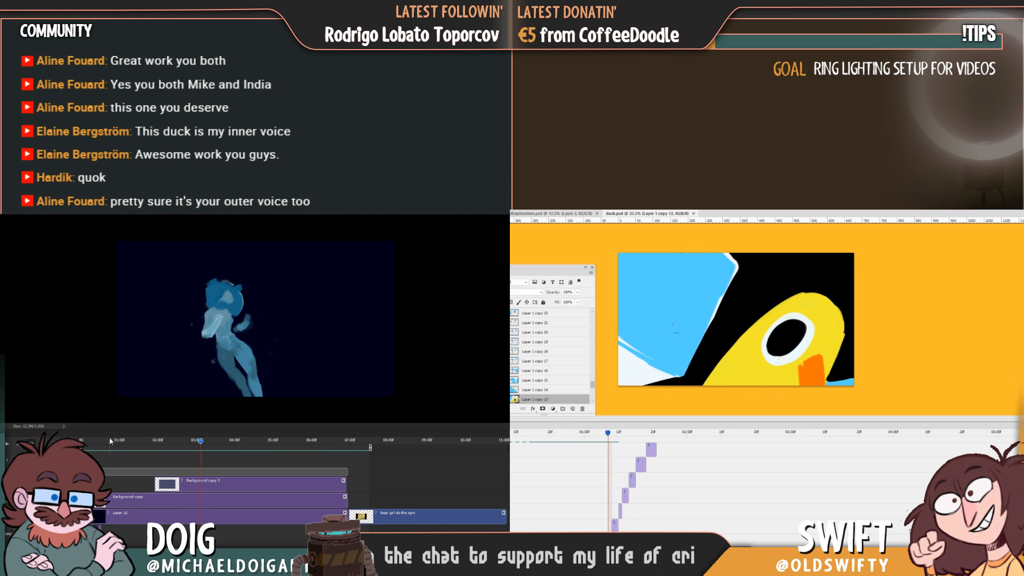
Review the figure's frames, choose a grainier brush for the duck and move the duck playhead within the close-up frame.
left_click_drag(110, 441, 161, 451)
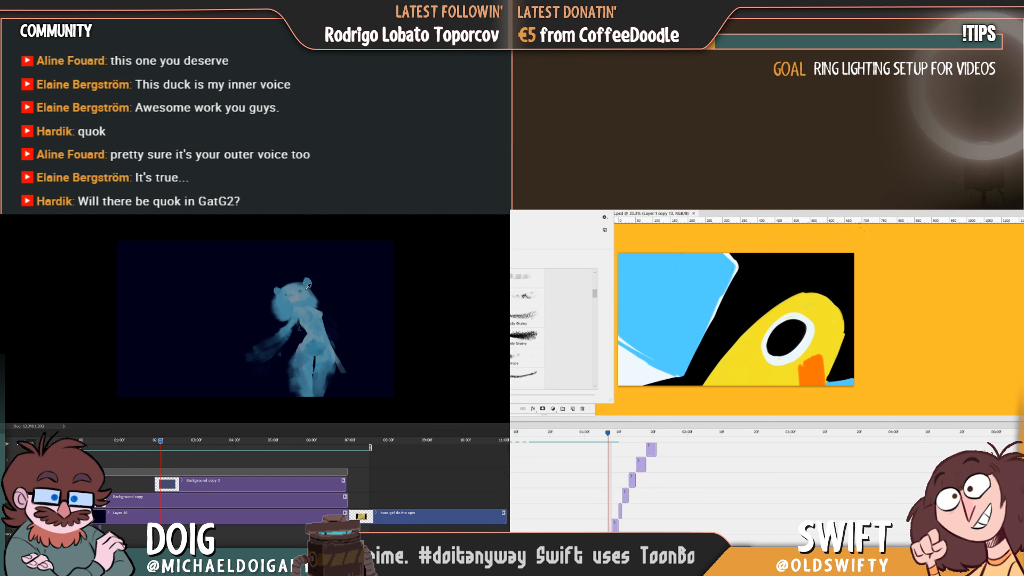
left_click(863, 230)
mouse_move(608, 432)
left_mouse_down()
mouse_move(569, 448)
mouse_move(606, 448)
left_mouse_up()
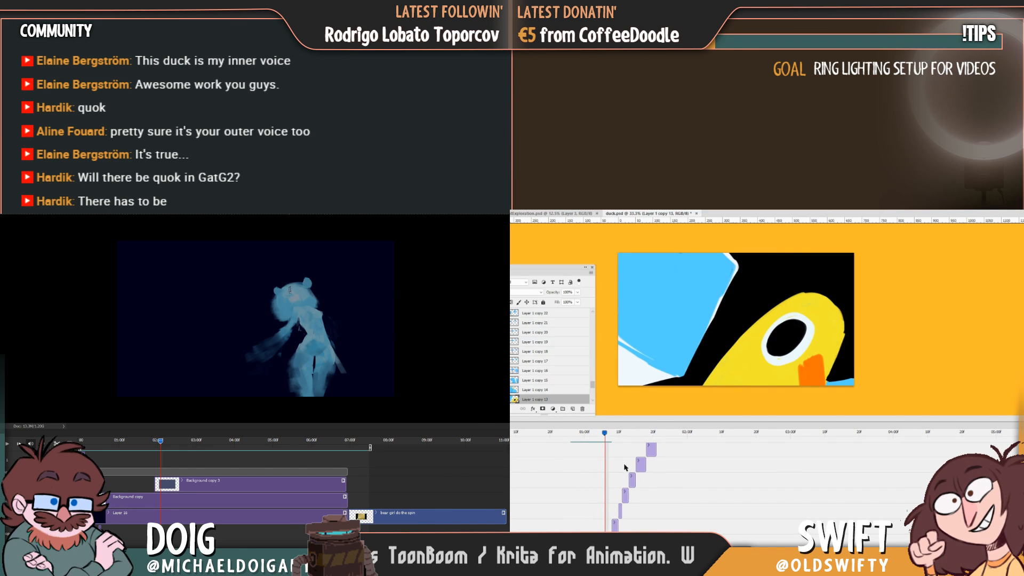
Try shading the close-up duck's neck in grainy orange with transparent pixels locked on Layer 1 copy 13, and undo it.
left_click(512, 302)
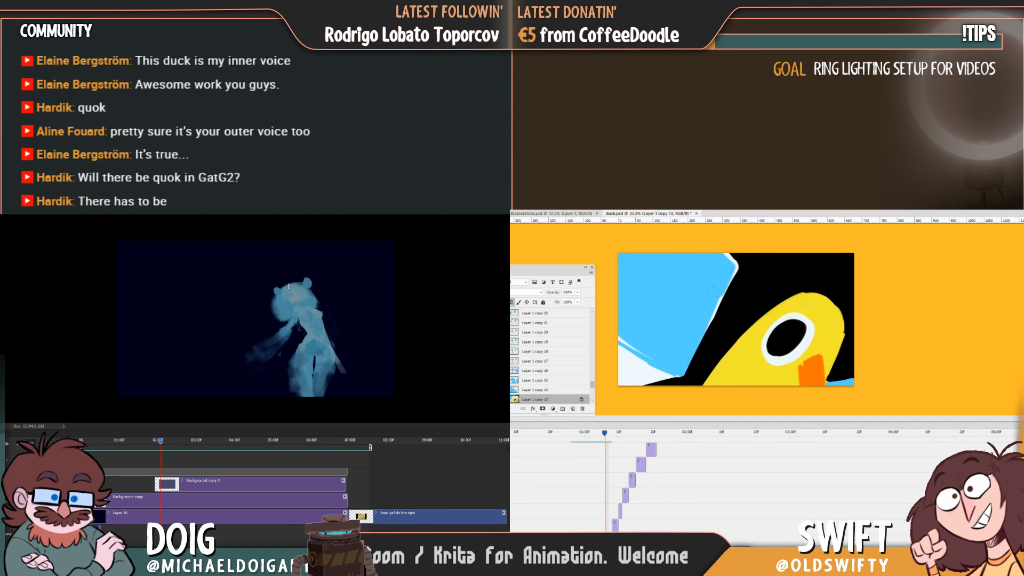
left_click_drag(749, 359, 731, 372)
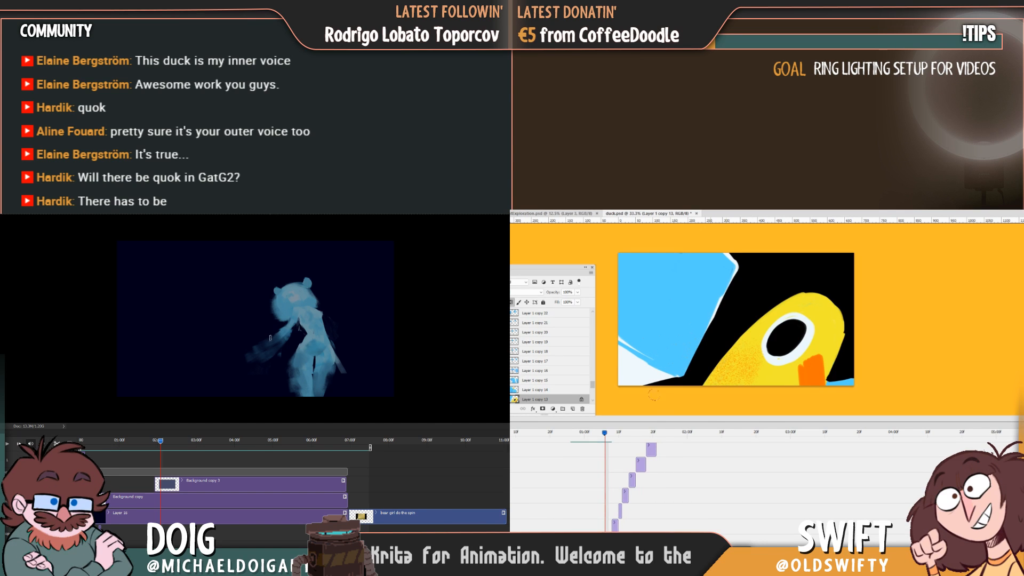
key("ctrl+z")
key("ctrl+z")
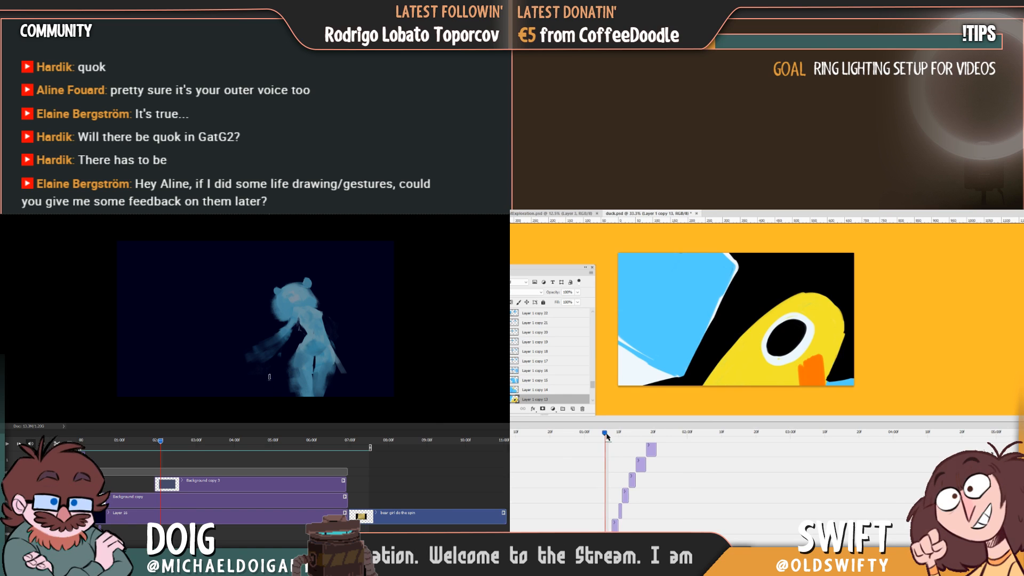
Lock transparent pixels on Layer 1 copy 13, select the duck's yellow area, and enlarge the crouching figure's frame.
left_click(511, 304)
mouse_move(161, 442)
left_mouse_down()
mouse_move(173, 441)
mouse_move(147, 440)
mouse_move(177, 441)
left_mouse_up()
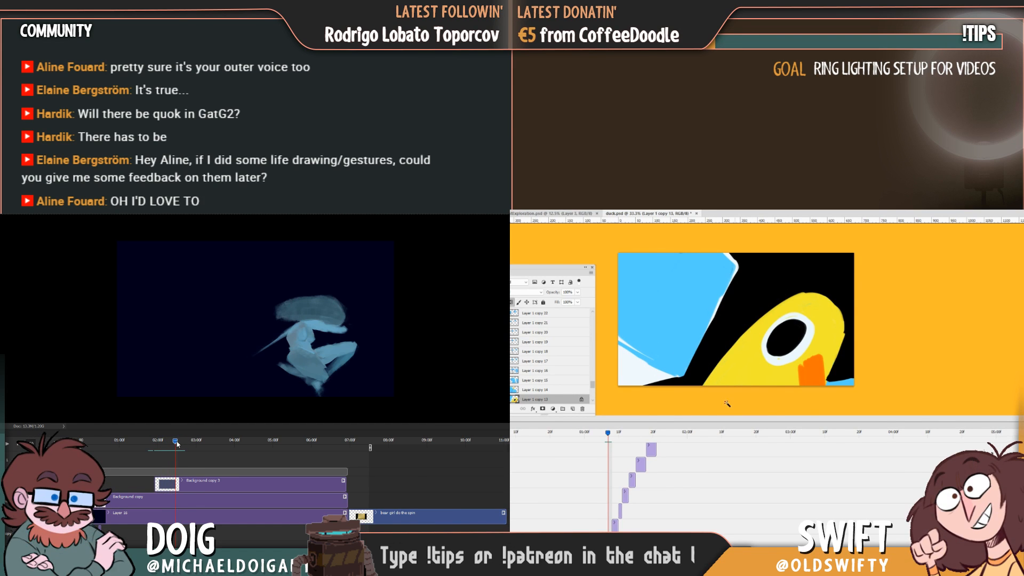
left_click(739, 368)
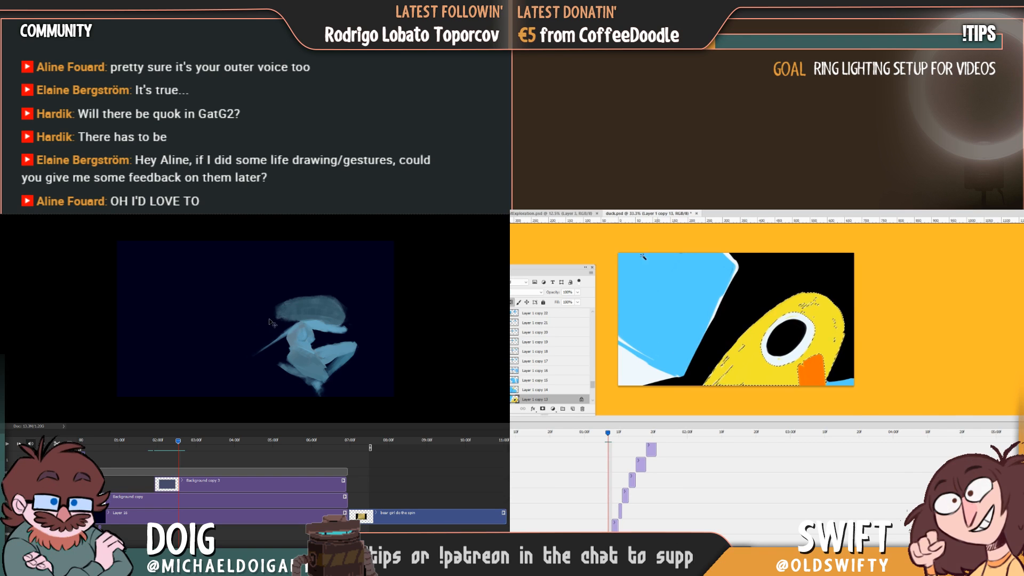
left_click(302, 345, "ctrl")
key("ctrl+plus")
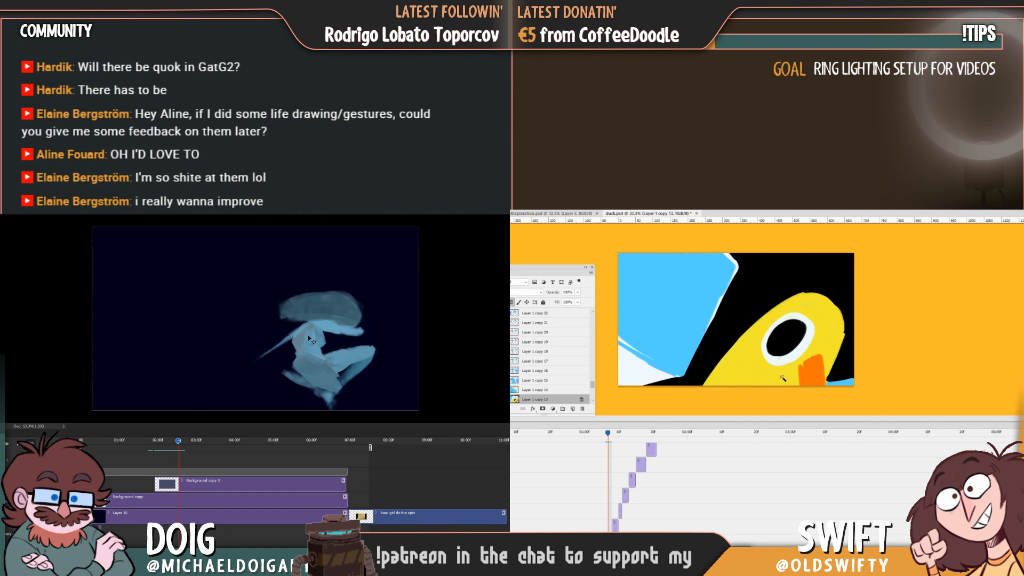
Shade the close-up duck's selected yellow area with grainy orange and paint on the crouching figure's torso.
key("alt+BackSpace")
mouse_move(315, 348)
left_mouse_down()
mouse_move(315, 333)
mouse_move(322, 340)
mouse_move(318, 349)
mouse_move(313, 337)
left_mouse_up()
key("ctrl+d")
left_click(316, 352, "alt")
left_click(753, 373)
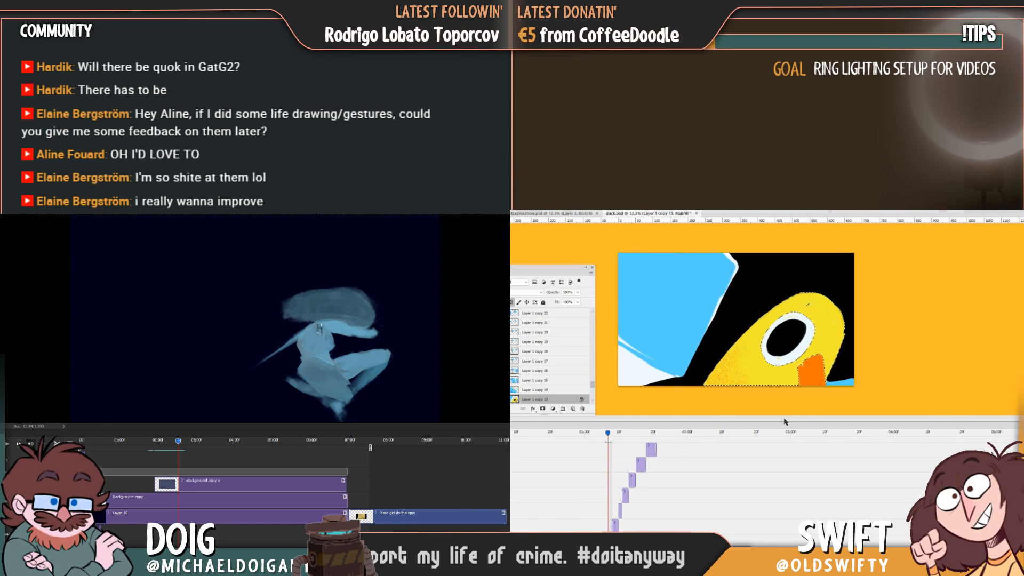
left_click(351, 380, "alt")
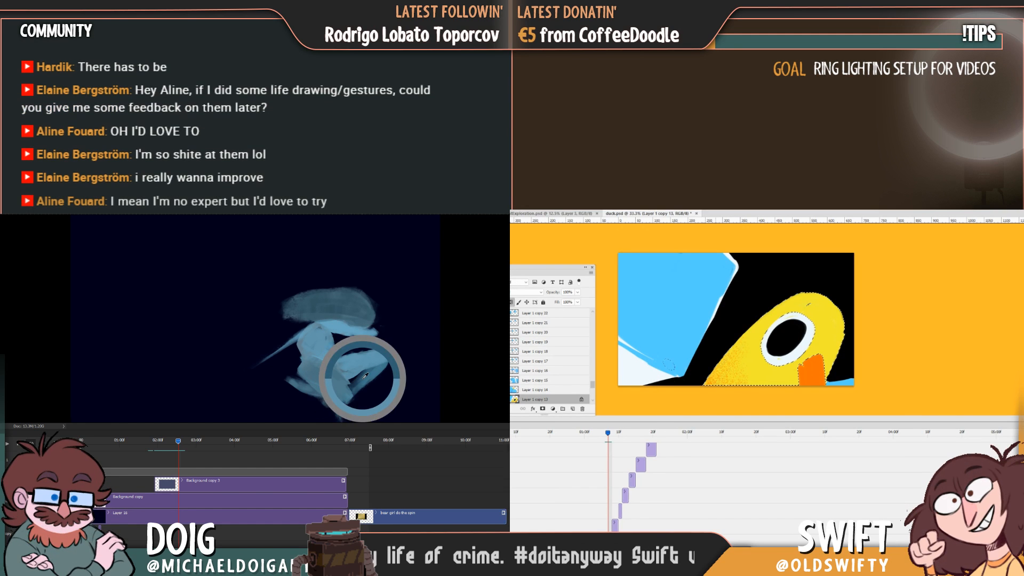
left_click(316, 352, "alt")
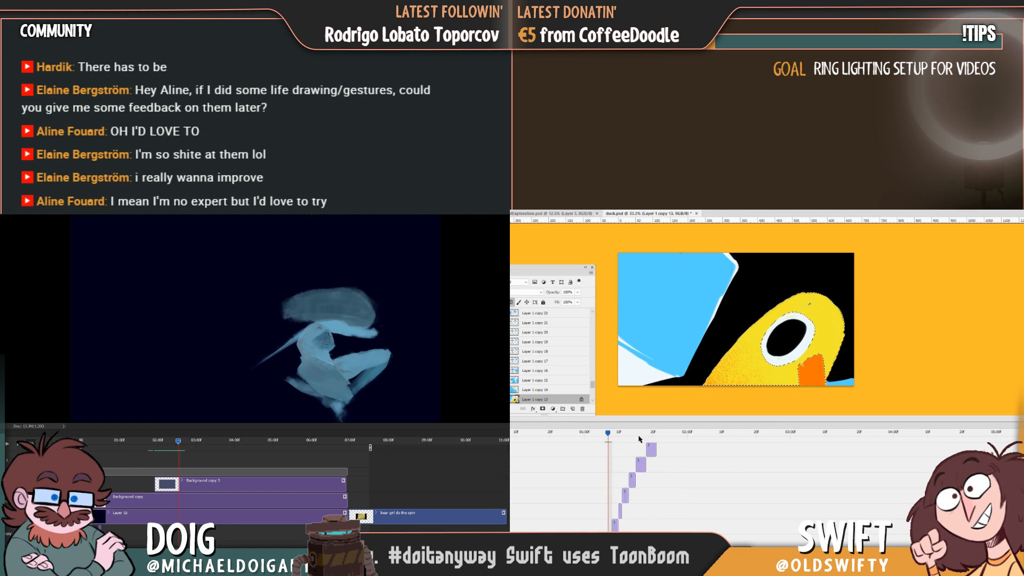
Go to the frame with the duck on the ice block, select its yellow on Layer 1 copy 14 and shade it orange.
left_click(601, 433)
left_click_drag(602, 438, 615, 436)
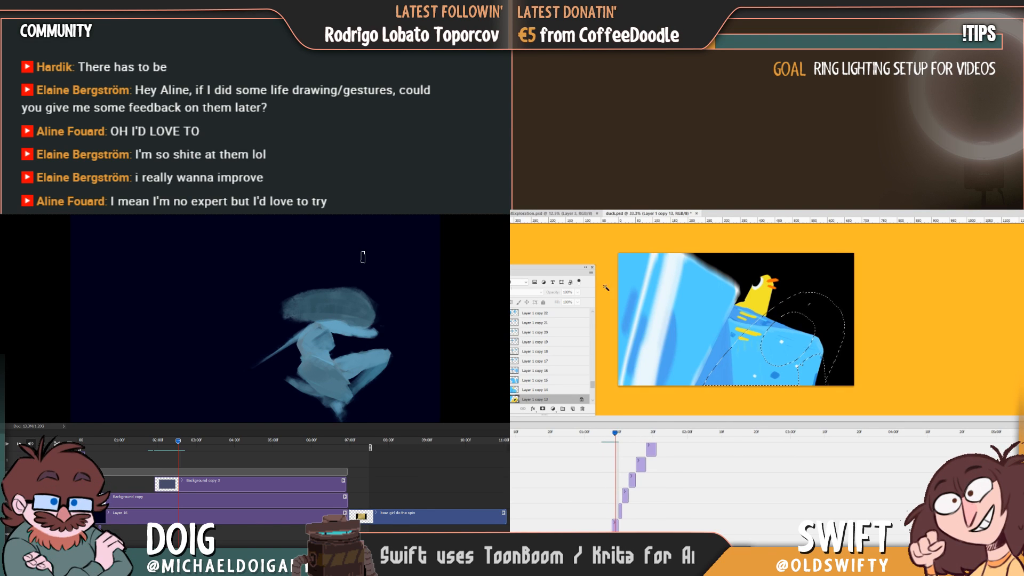
left_click(755, 303)
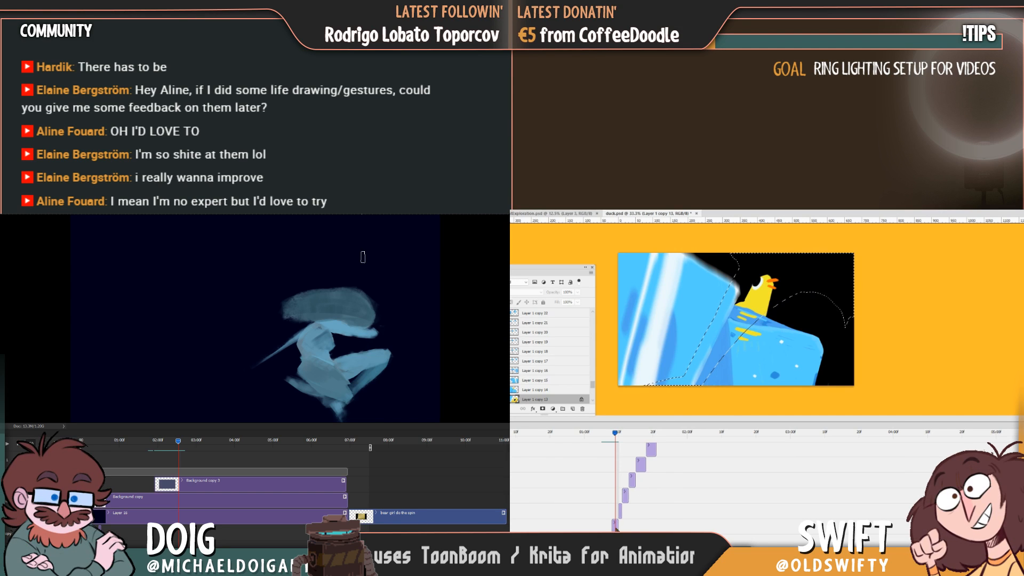
left_click(544, 389)
key("ctrl+d")
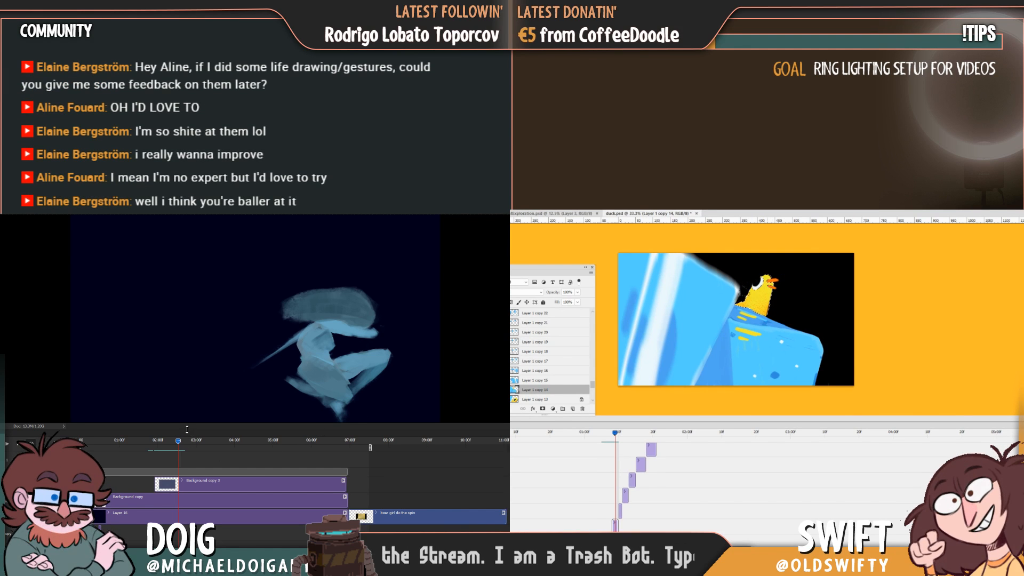
Select Layer 1 copy 15, play back the figure animation and look through the duck frames up to about 2 seconds.
left_click_drag(179, 442, 88, 445)
left_click(620, 510)
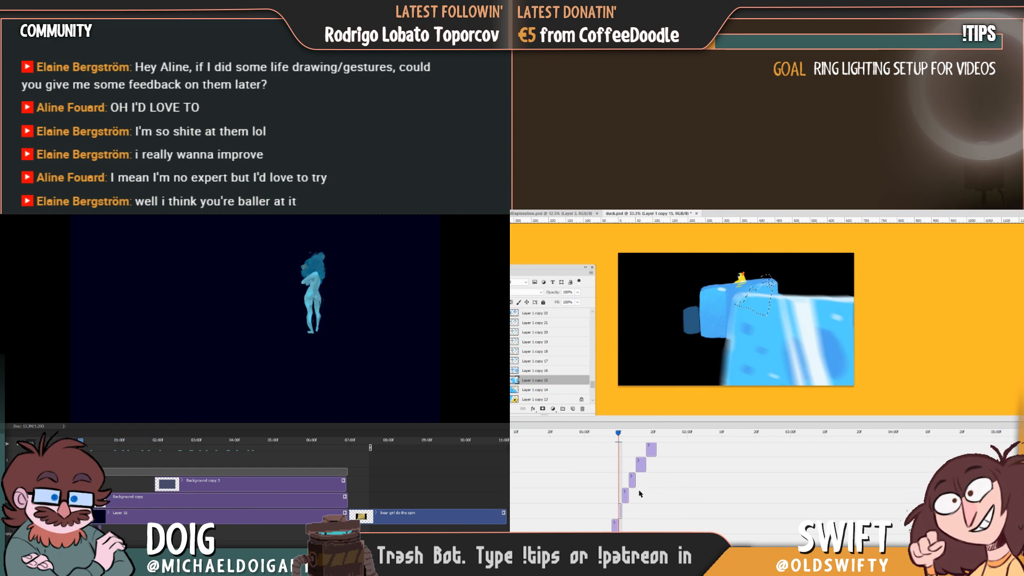
key("space")
left_click_drag(619, 434, 684, 438)
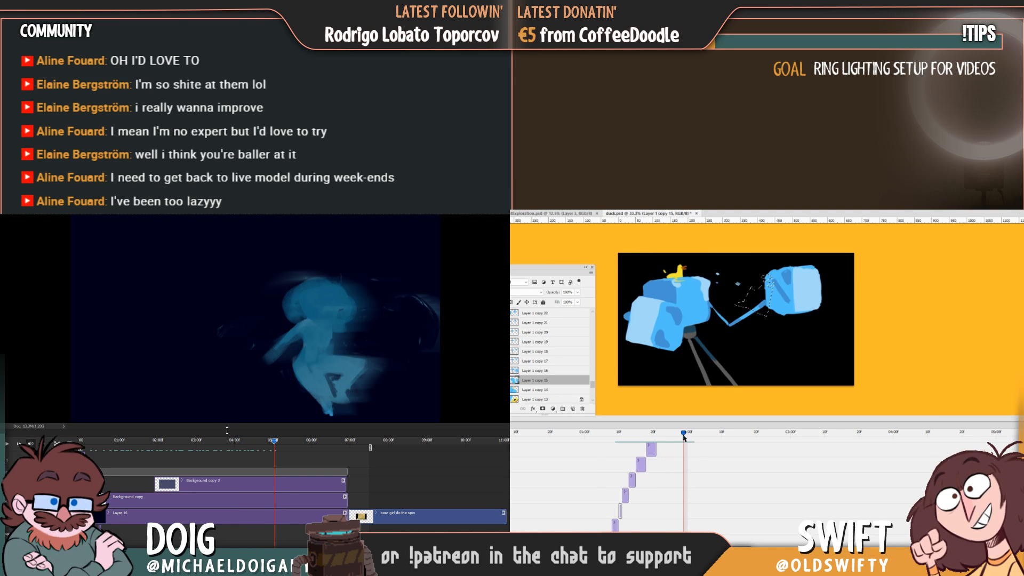
left_click_drag(273, 440, 312, 466)
Add orange shading to the small duck on Layer 1 copy 22, and sample a blue from the figure's torso.
key("ctrl+d")
left_click(535, 313)
key("ctrl+d")
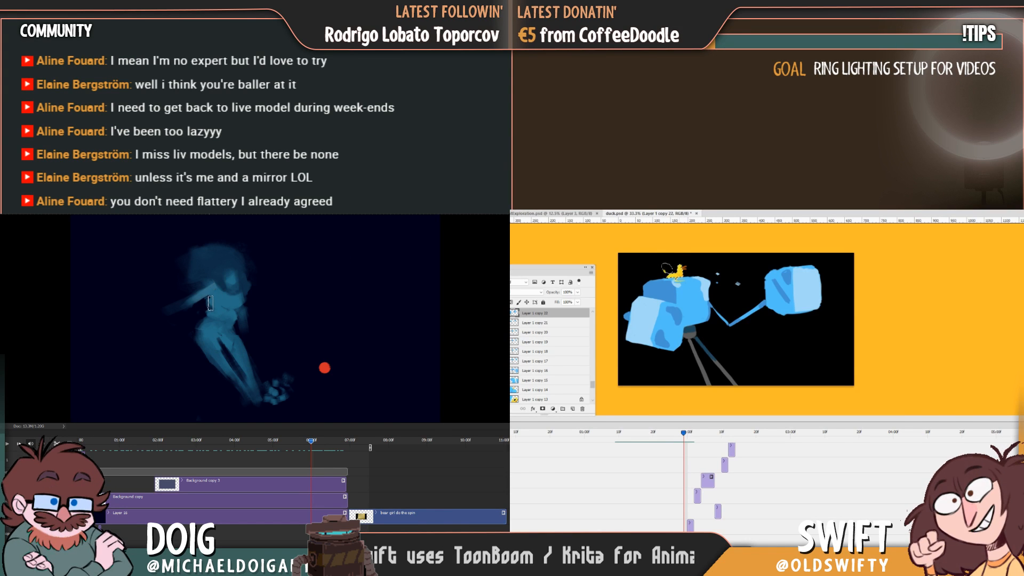
left_click(219, 302, "alt")
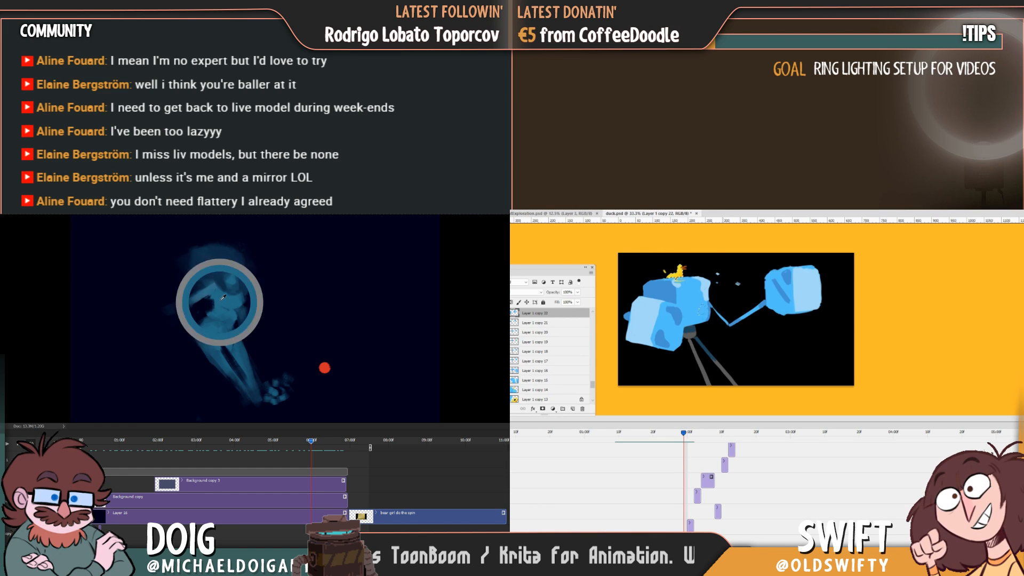
key("ctrl+d")
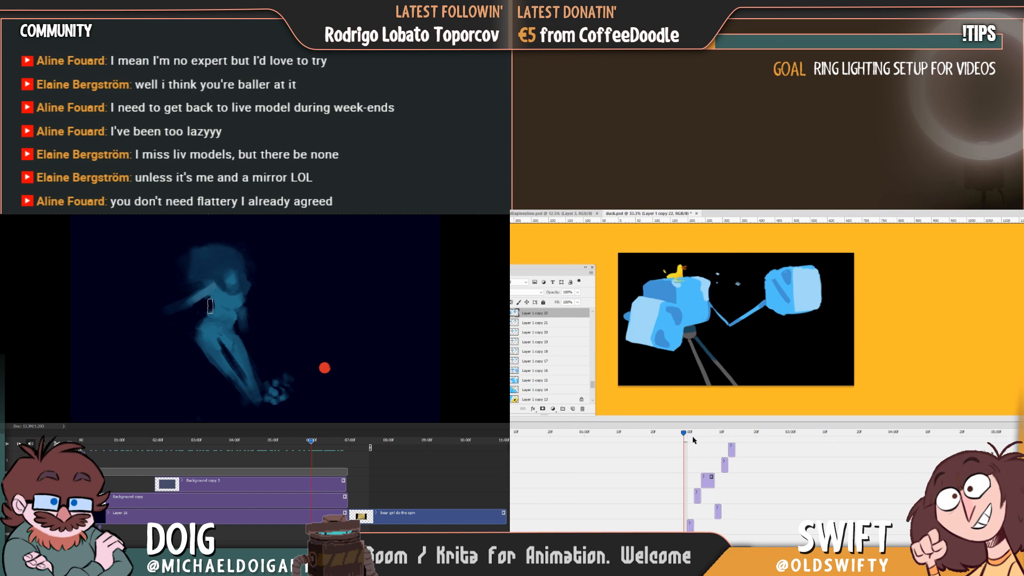
Shade the yellow duck on Layer 1 copy 23 with grainy orange, and compare the figure's frames between 2 and 3 seconds.
left_click_drag(695, 433, 689, 438)
left_click_drag(308, 442, 282, 429)
key("ctrl+j")
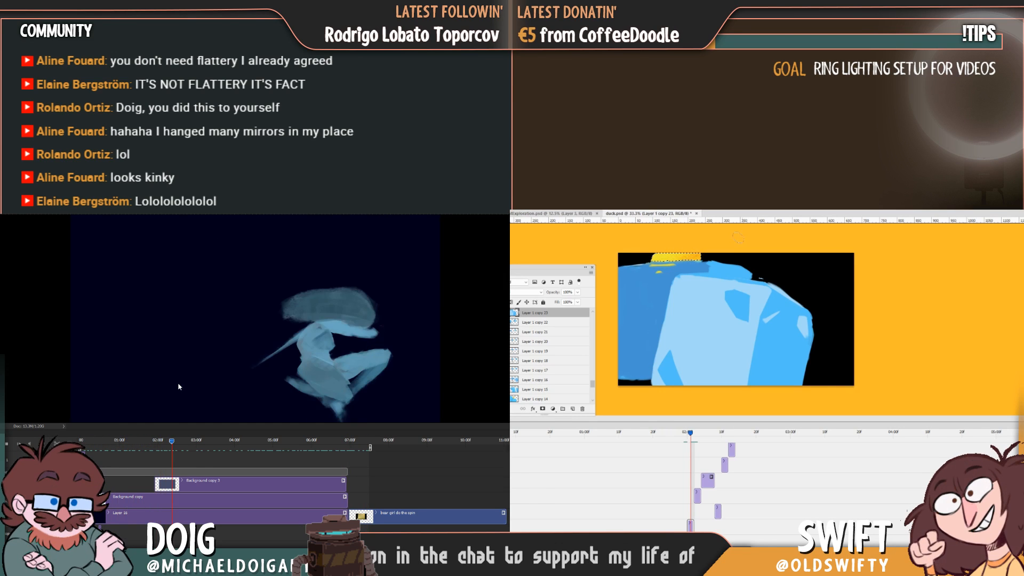
left_click(153, 440)
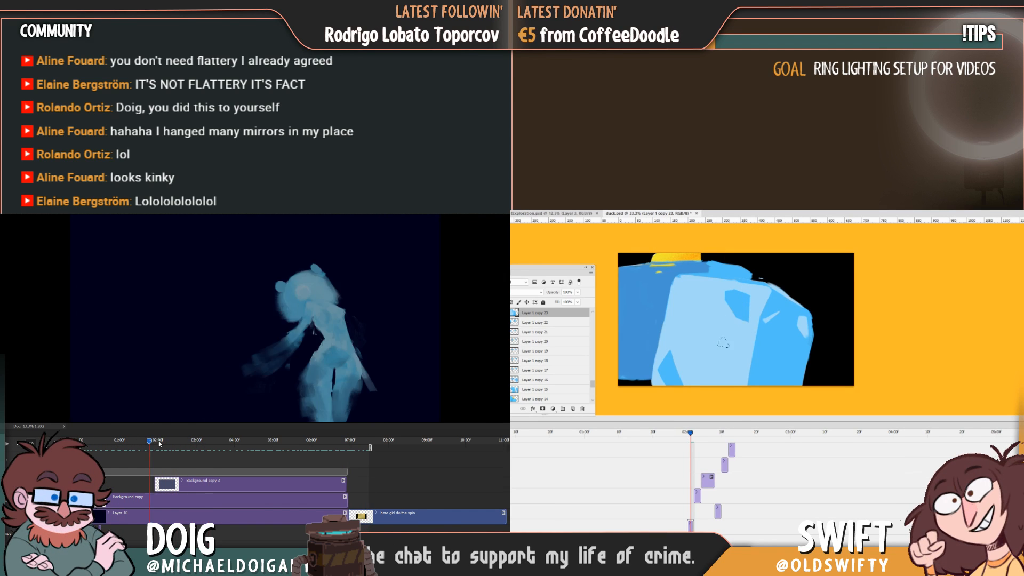
left_click(178, 440)
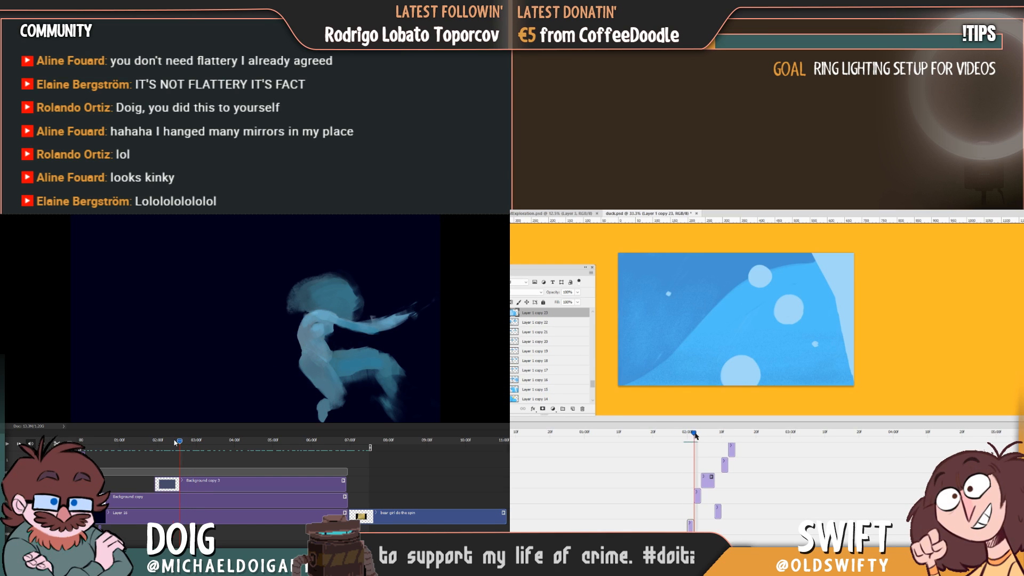
left_click_drag(175, 442, 183, 443)
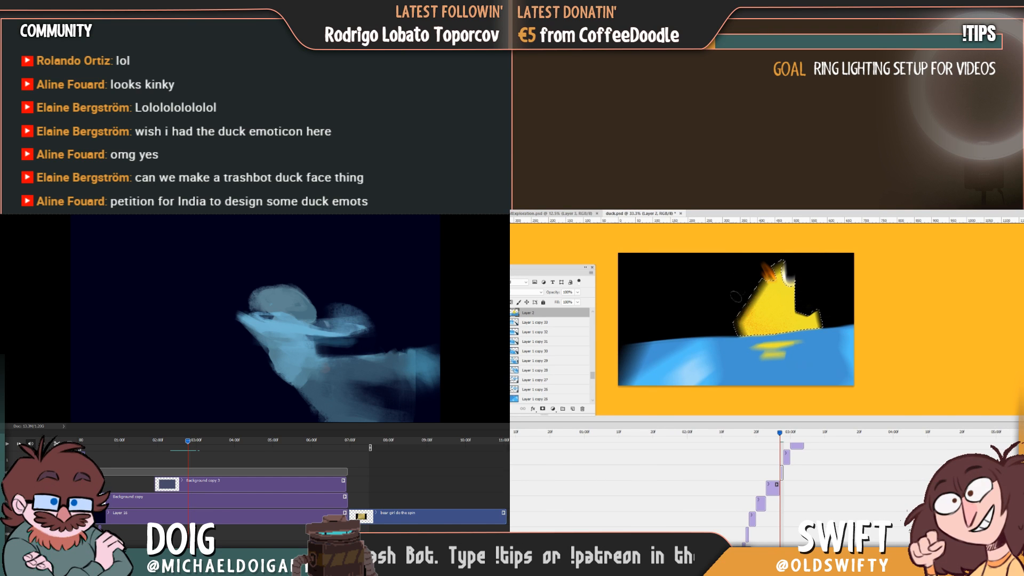
Reselect the yellow duck on Layer 2 for more orange shading, and shade the duck on Layer 2 copy 2 with grainy orange.
key("ctrl+d")
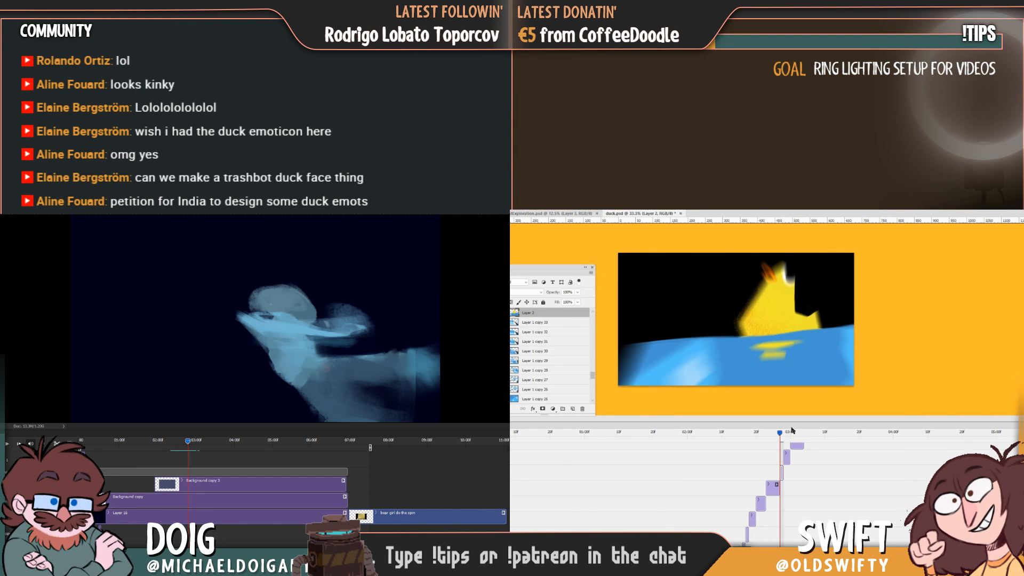
left_click(788, 328)
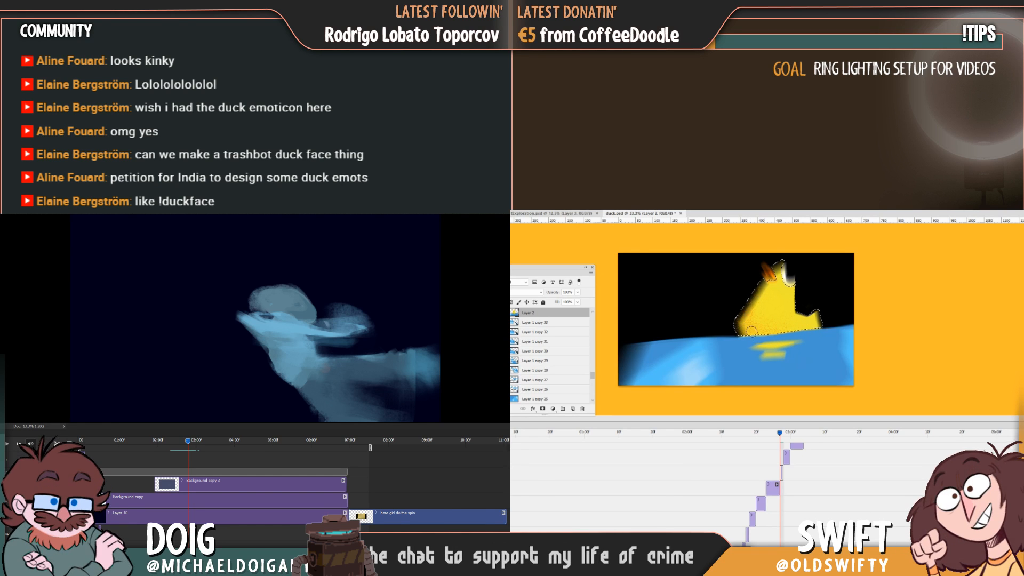
mouse_move(781, 433)
left_mouse_down()
mouse_move(769, 432)
mouse_move(787, 437)
left_mouse_up()
key("ctrl+j")
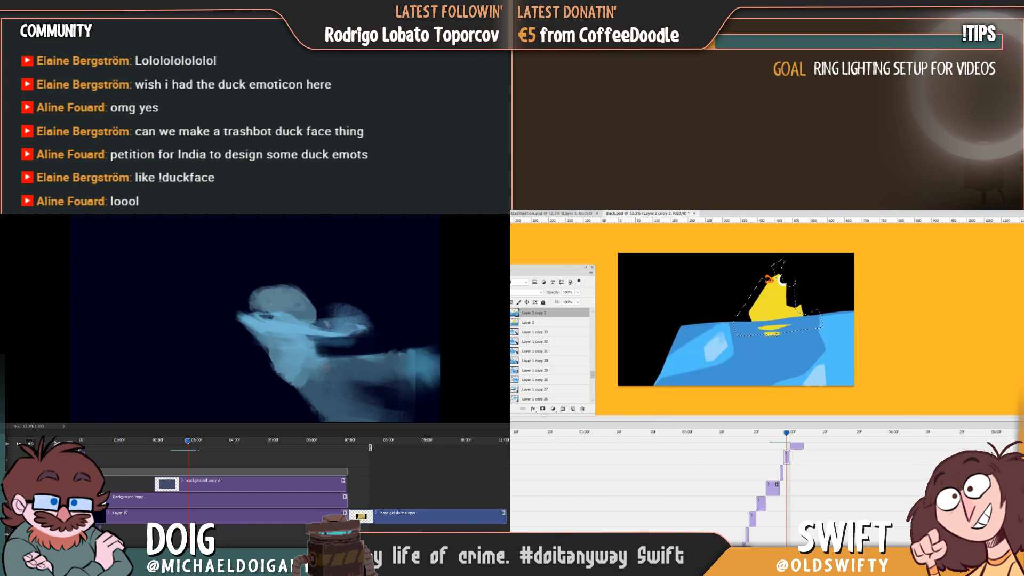
key("ctrl+d")
left_click(780, 315)
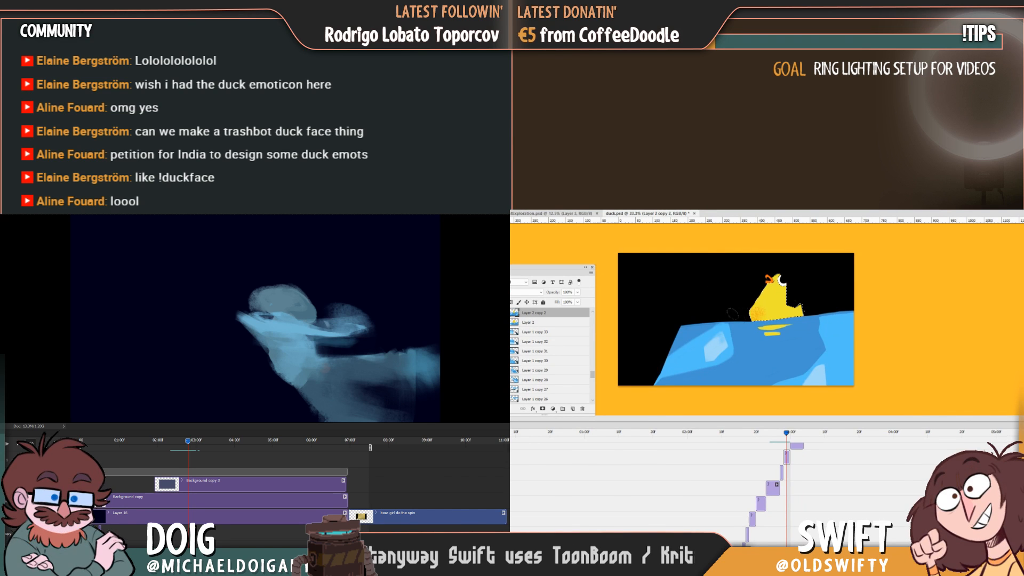
mouse_move(725, 290)
left_mouse_down()
mouse_move(797, 260)
mouse_move(806, 233)
mouse_move(754, 239)
mouse_move(735, 281)
left_mouse_up()
key("ctrl+z")
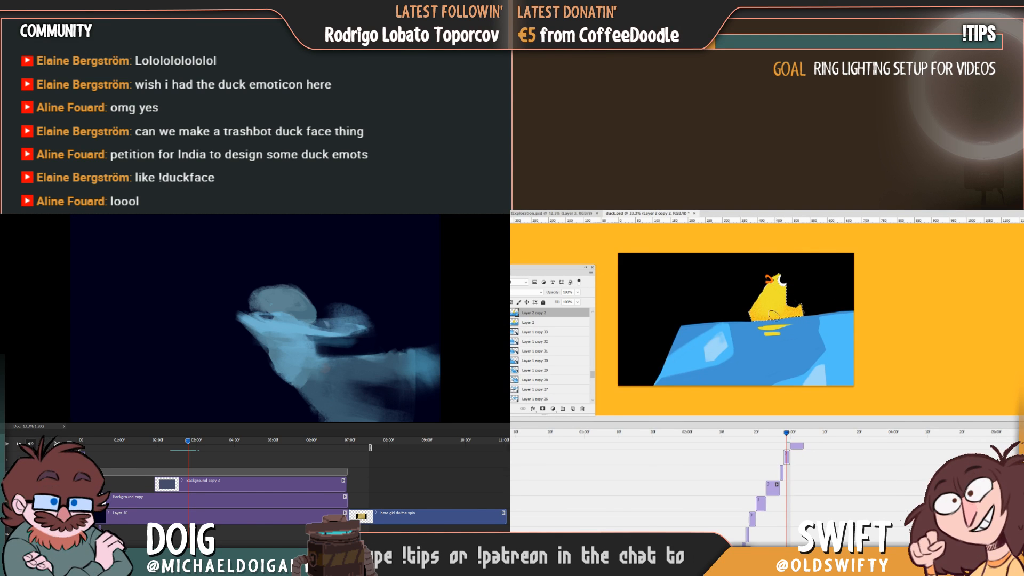
Return to the blurred duck frame on Layer 2, reselect the duck's yellow area and add grainy orange shading to it.
left_click_drag(785, 435, 779, 432)
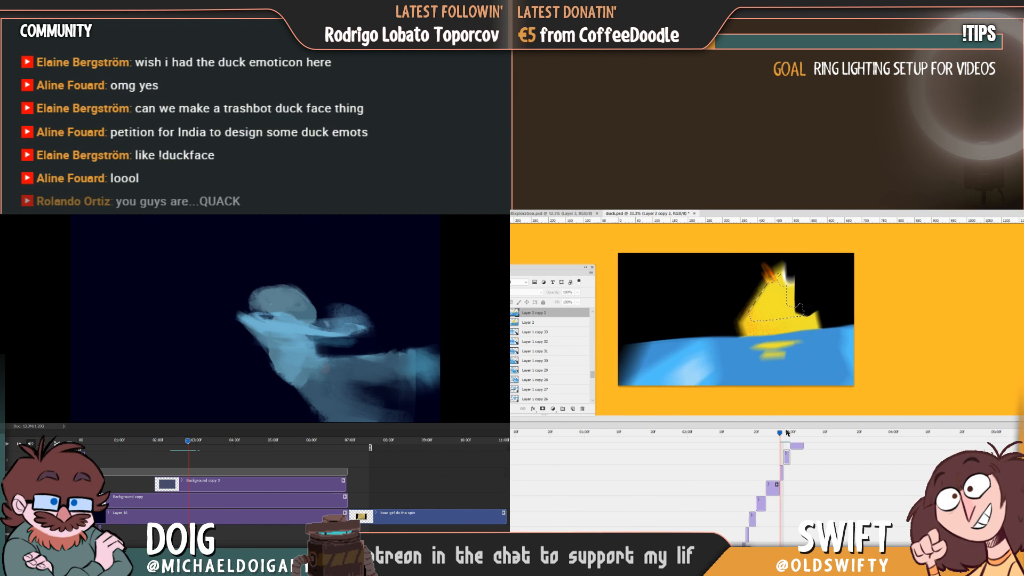
left_click(770, 316)
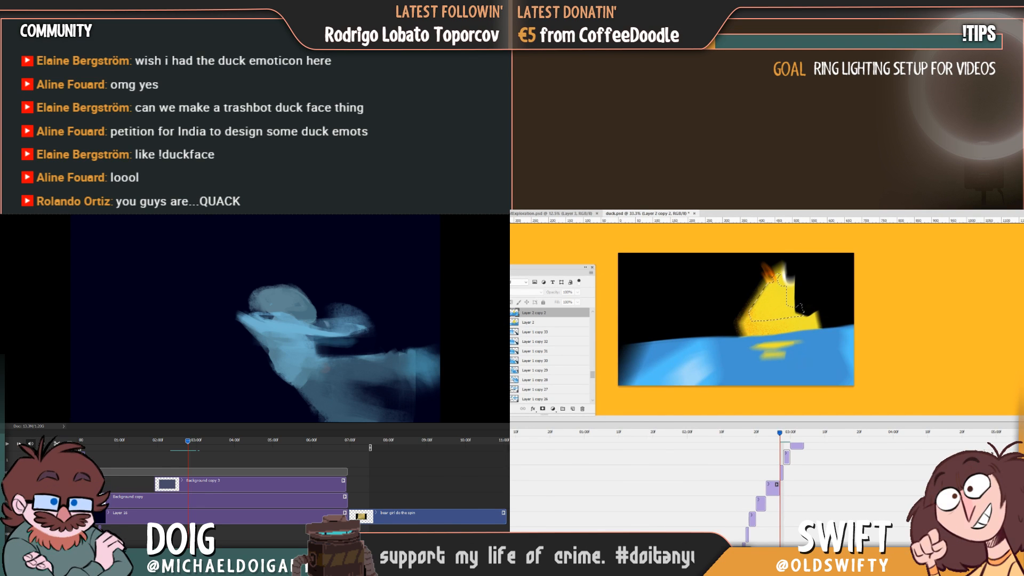
left_click(776, 329, "shift")
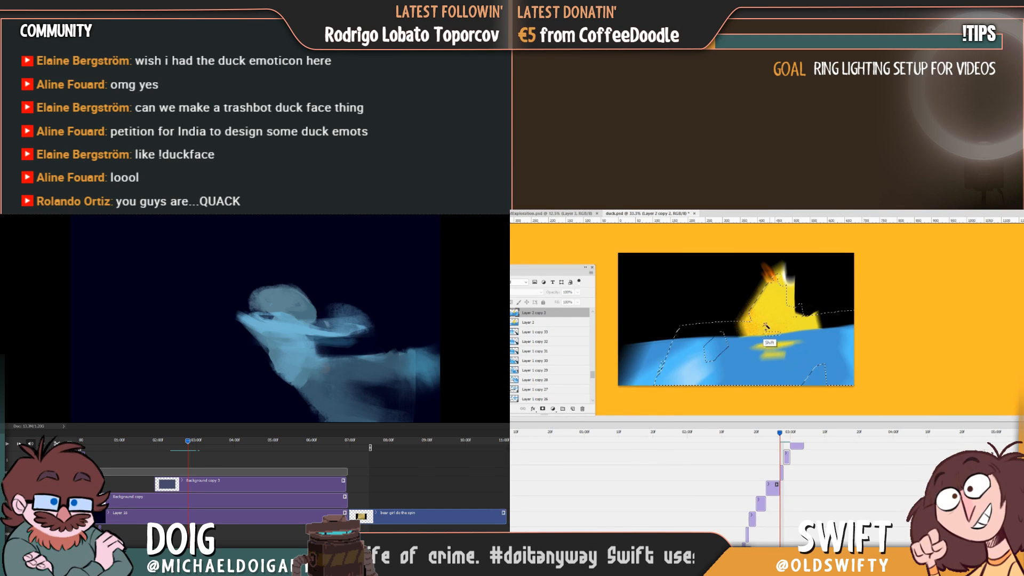
left_click(782, 473)
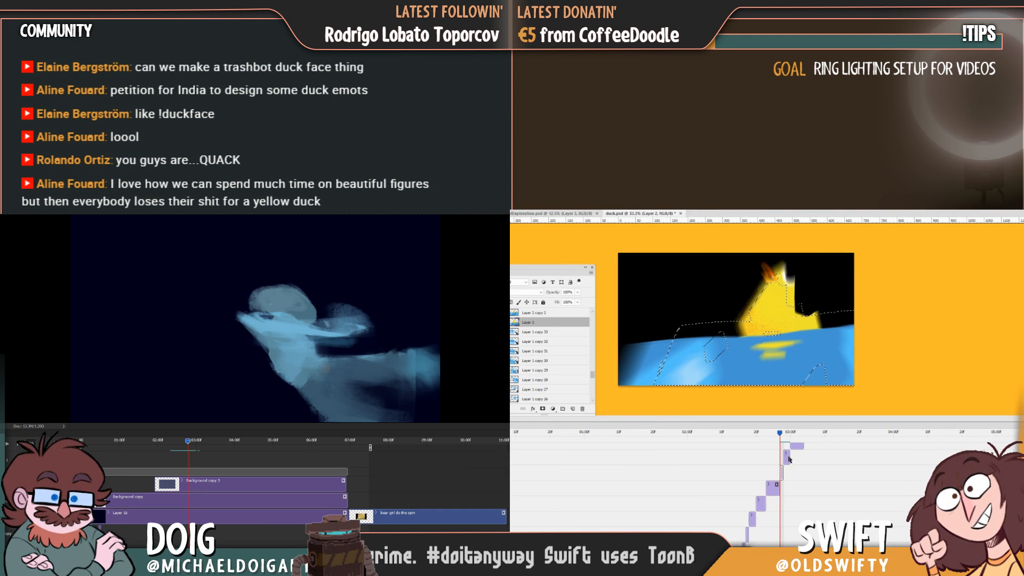
left_click(787, 317)
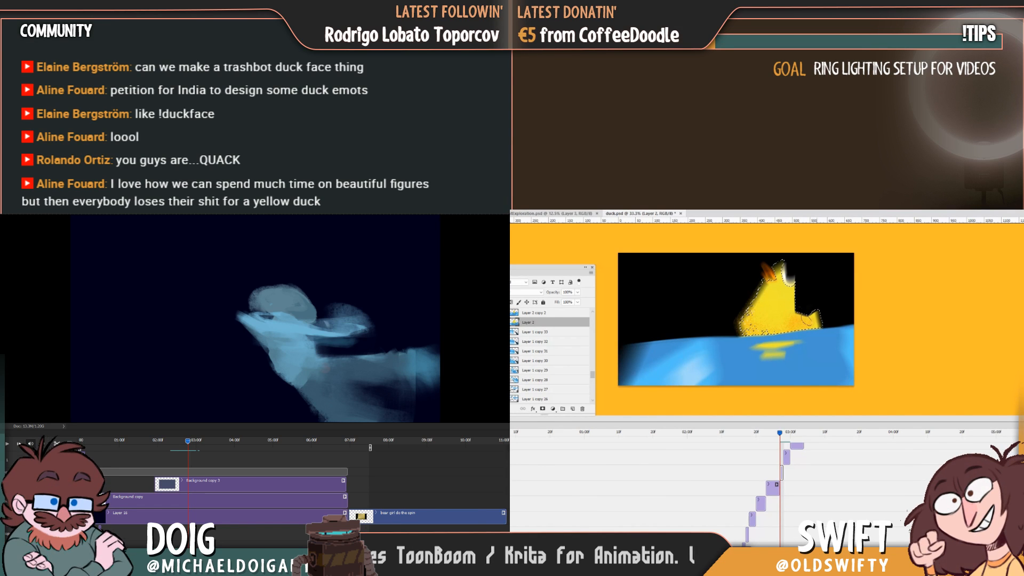
key("ctrl+d")
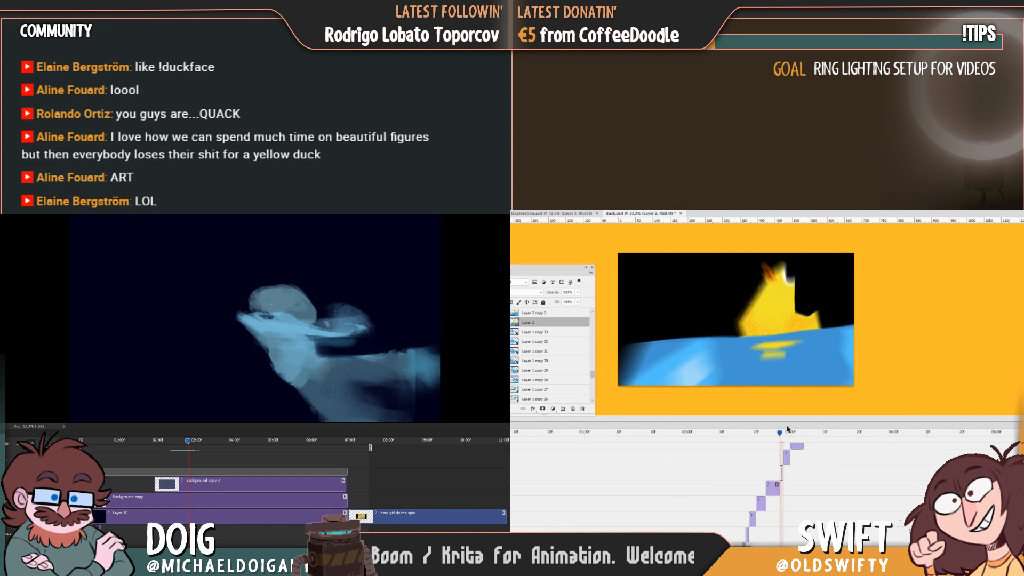
Outline the duck's whole body on Layer 2 with a freehand selection, soften it with a blur filter and deselect it.
left_click_drag(780, 433, 780, 437)
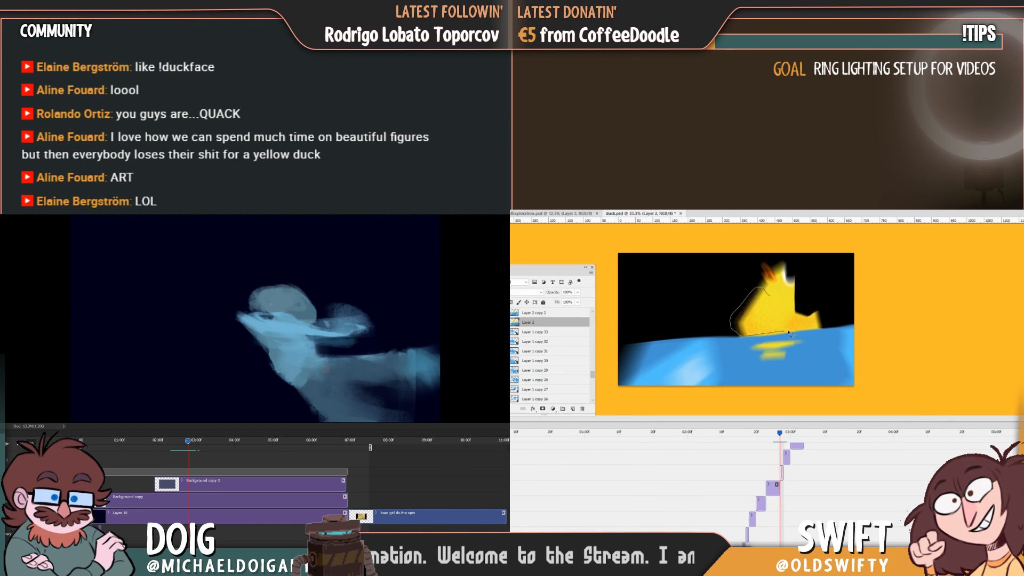
mouse_move(810, 332)
left_mouse_down()
mouse_move(822, 304)
mouse_move(771, 296)
left_mouse_up()
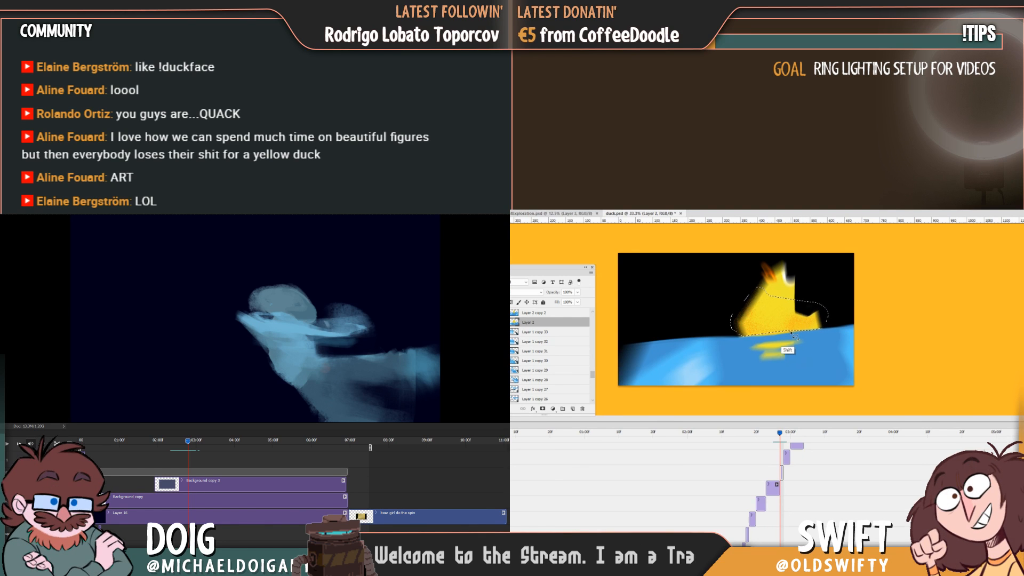
left_click(496, 195)
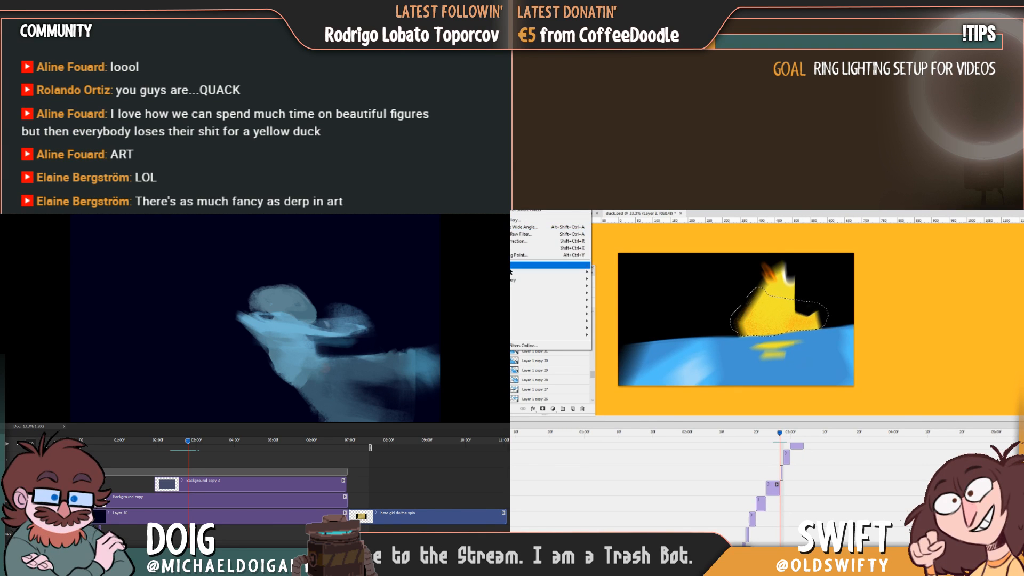
left_click(450, 300)
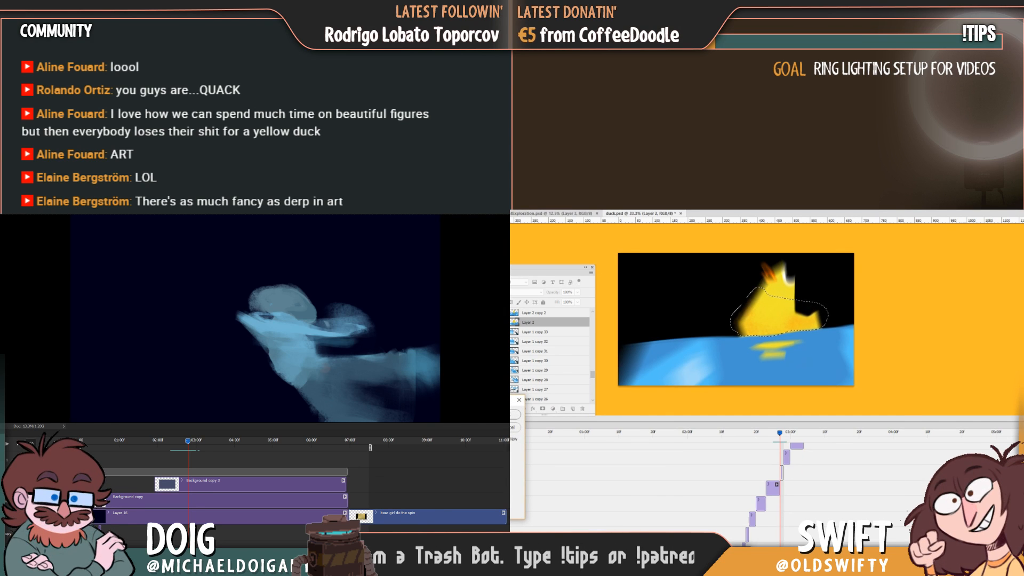
left_click(516, 416)
key("ctrl+d")
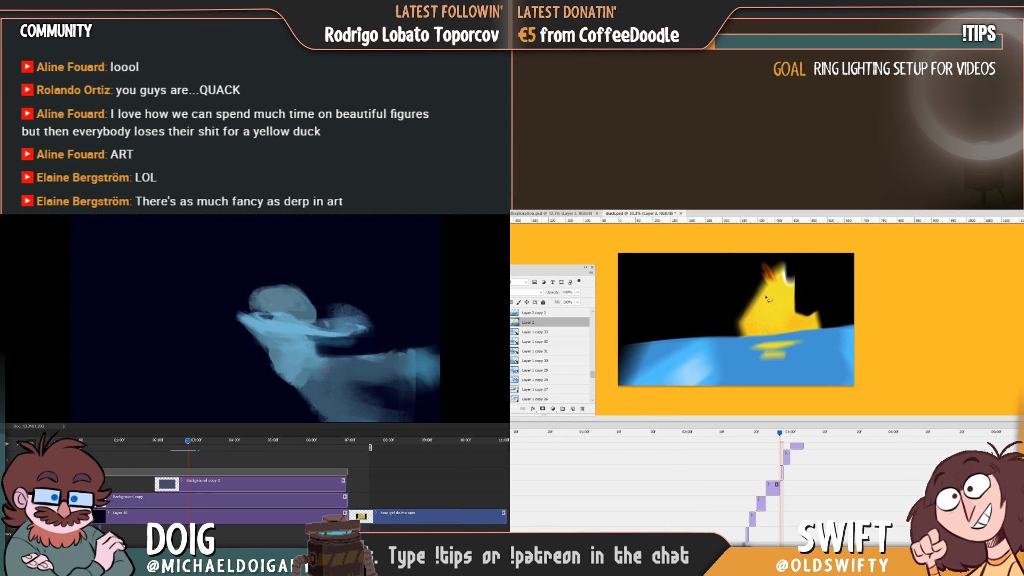
Outline the duck's lower body and tail on Layer 2 freehand, blur that area and clear the selection.
left_click_drag(752, 310, 745, 324)
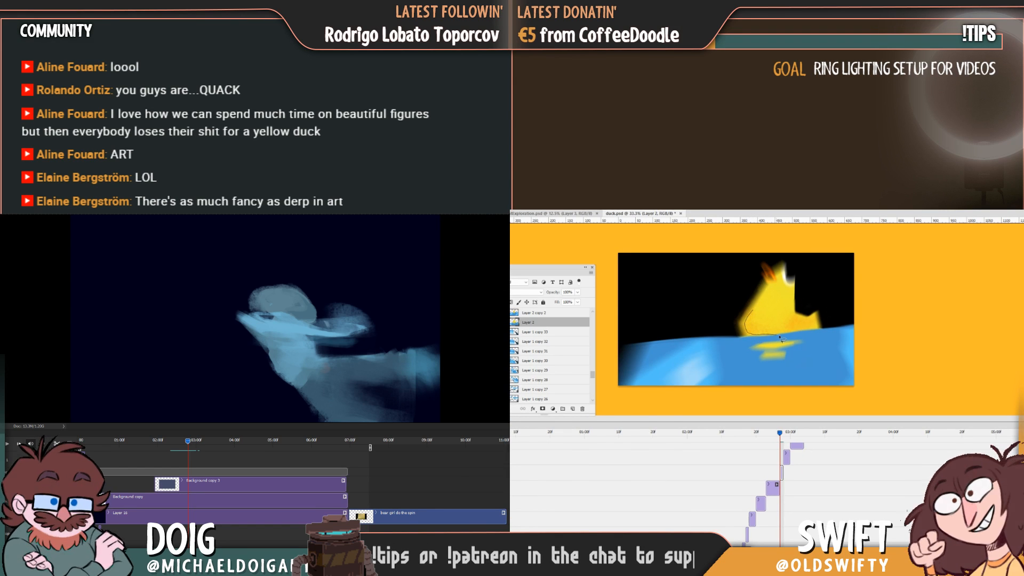
left_click_drag(813, 330, 820, 327)
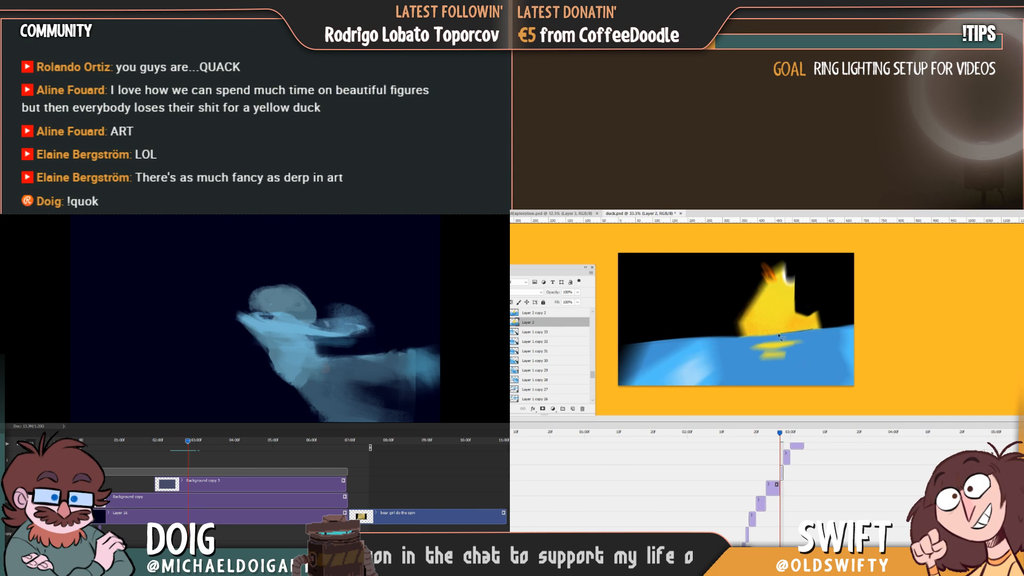
mouse_move(779, 336)
left_mouse_down()
mouse_move(761, 337)
mouse_move(756, 308)
mouse_move(825, 321)
mouse_move(817, 326)
left_mouse_up()
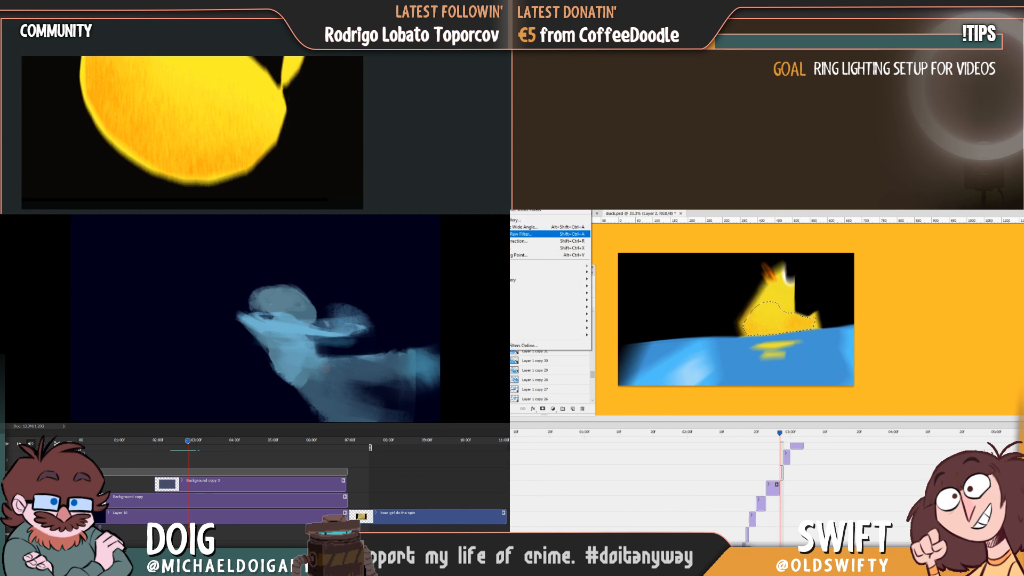
left_click(546, 272)
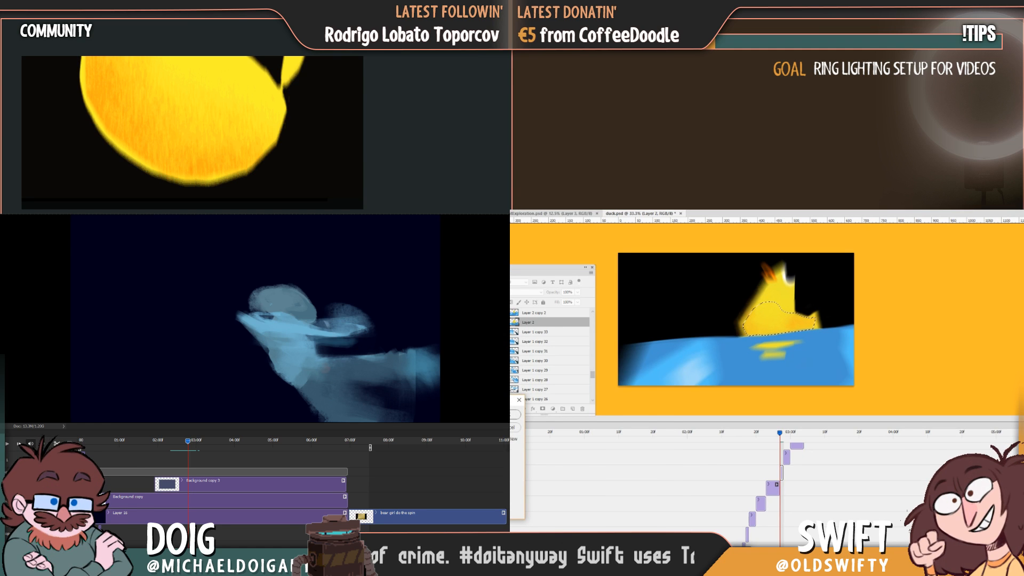
left_click(510, 418)
key("ctrl+d")
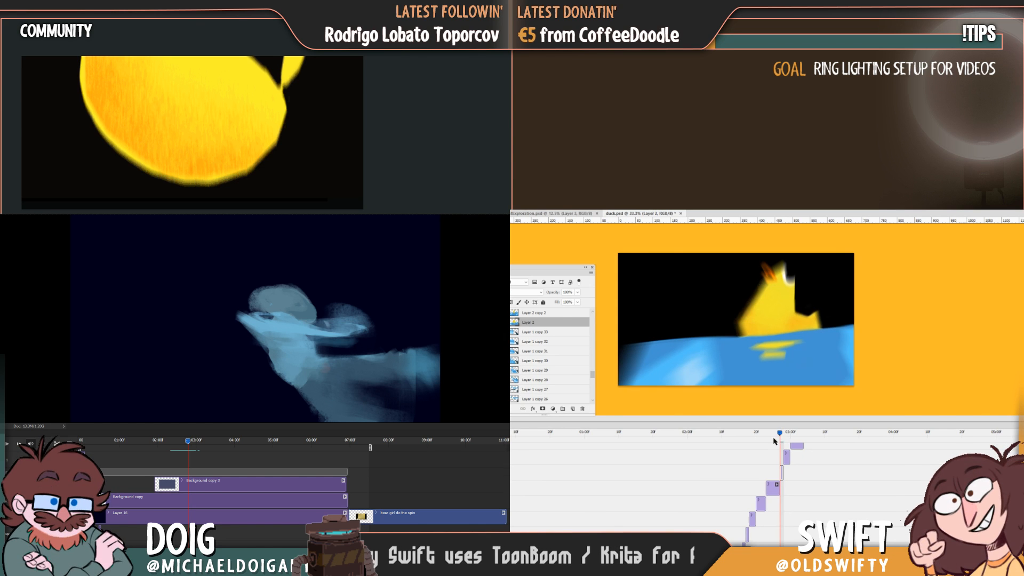
Create a blank 919 × 2103 pixel document and return to the figure animation, and shade the yellow duck on Layer 2 copy 4 with orange.
left_click_drag(780, 433, 788, 436)
key("ctrl+n")
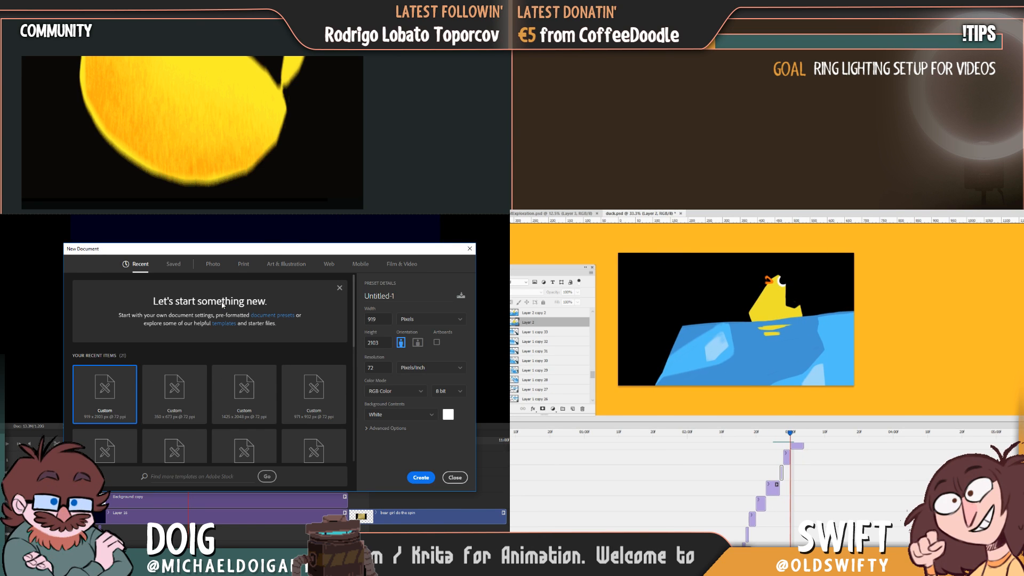
key("Return")
key("ctrl+j")
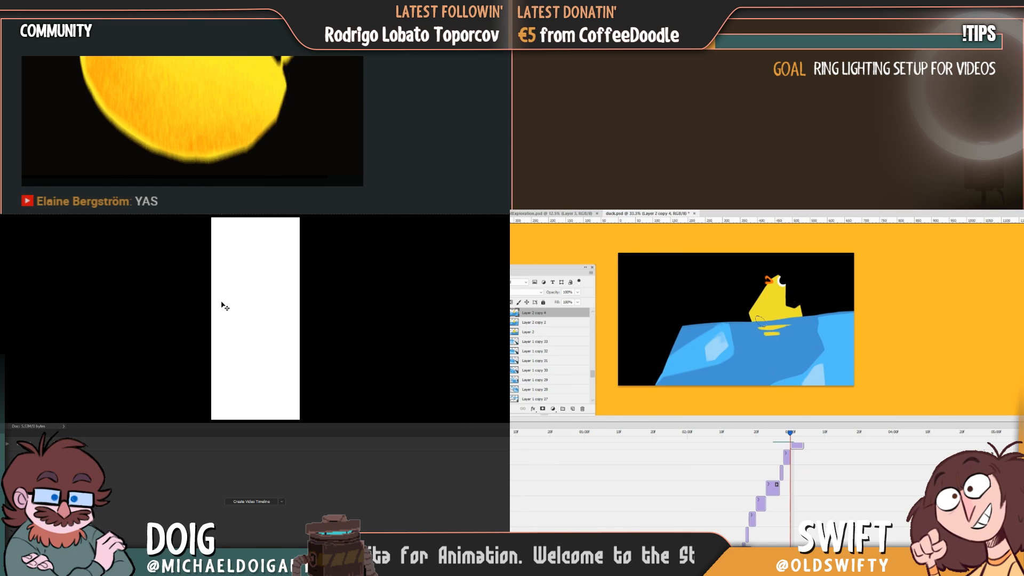
left_click(160, 210)
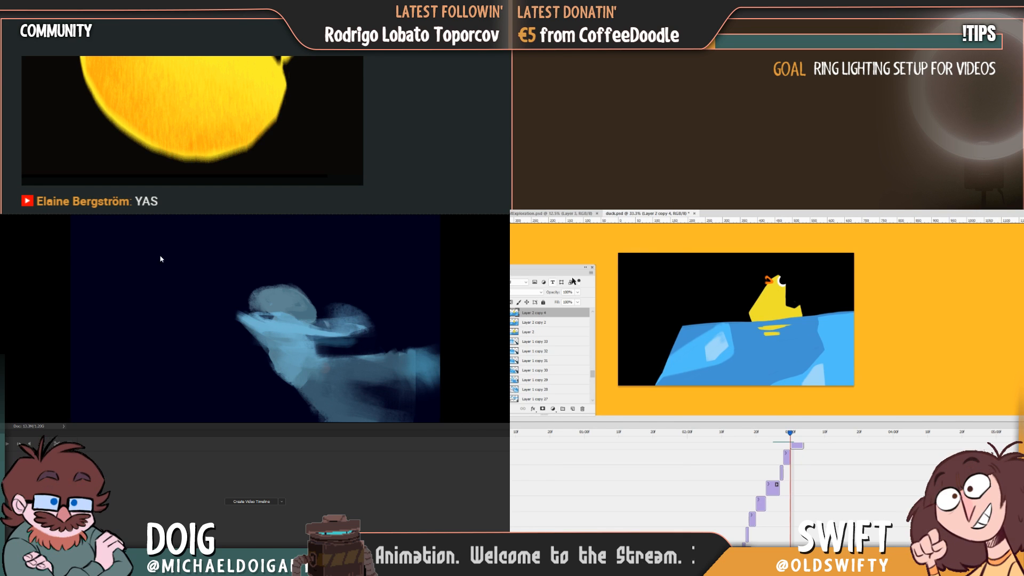
left_click(774, 311)
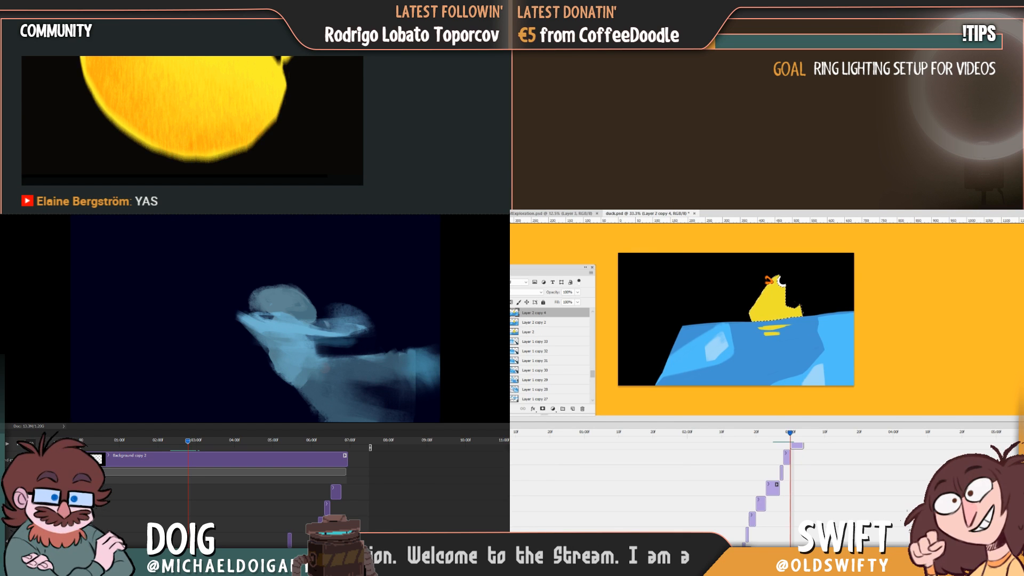
mouse_move(773, 291)
left_mouse_down()
mouse_move(745, 317)
mouse_move(766, 315)
mouse_move(767, 328)
mouse_move(766, 307)
mouse_move(773, 315)
mouse_move(791, 303)
left_mouse_up()
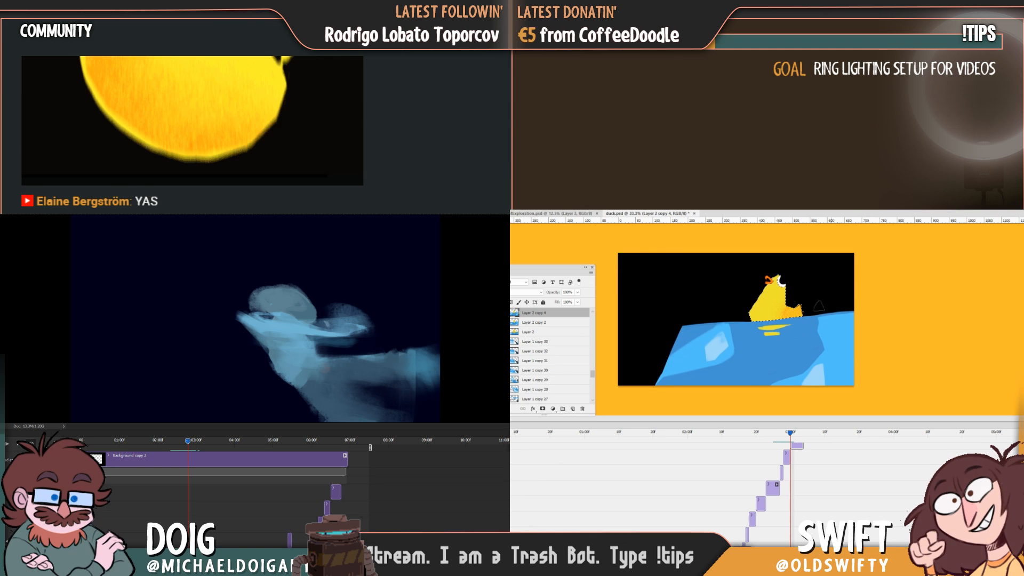
Step back and forth through the duck frames around 3 seconds to compare the orange shading on Layer 2 copy 4 with its neighbours.
key("Left")
key("Right")
key("Left")
key("Right")
key("Right")
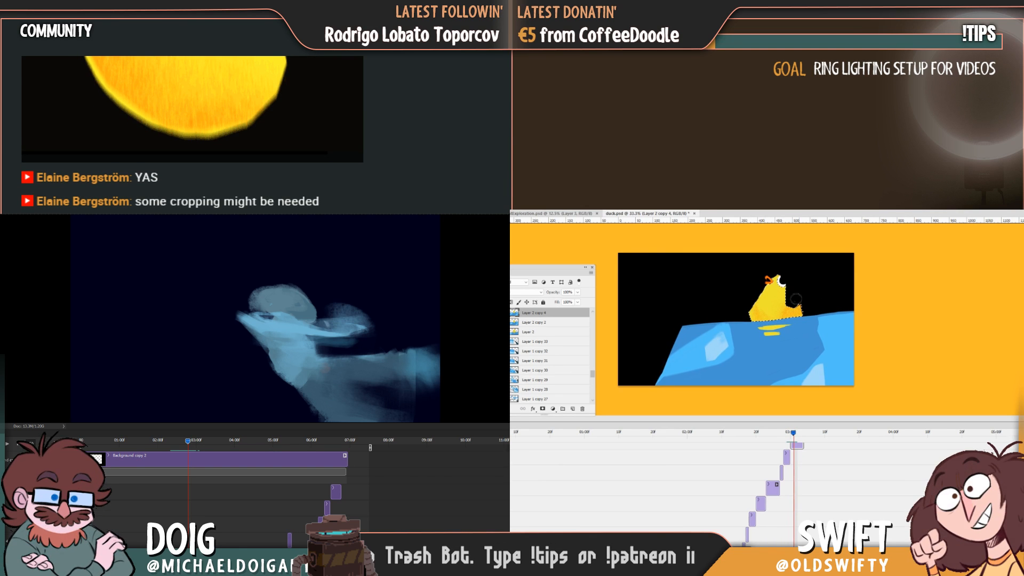
key("Left")
key("Right")
key("Left")
key("Left")
key("Right")
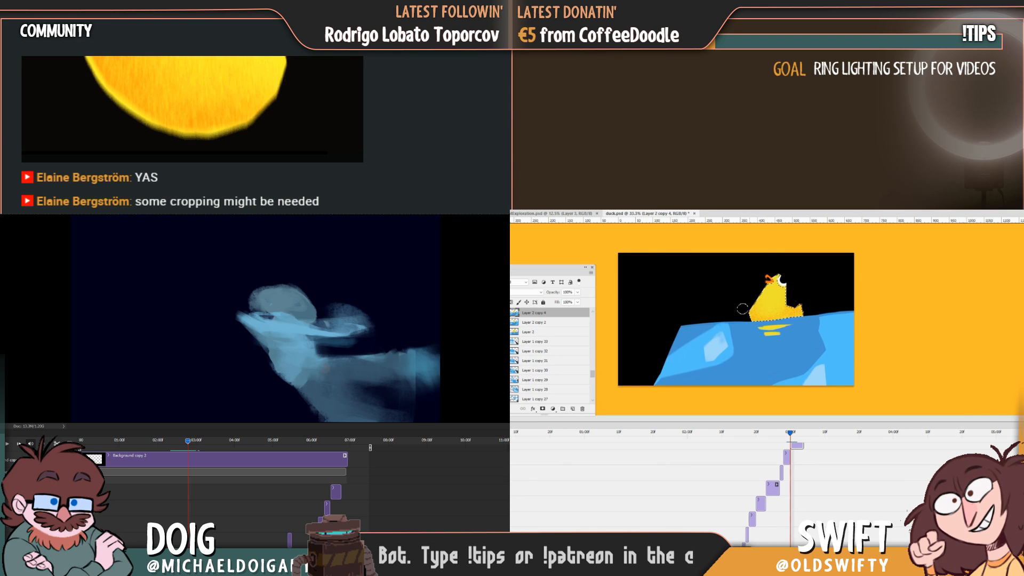
key("Right")
key("Left")
key("Left")
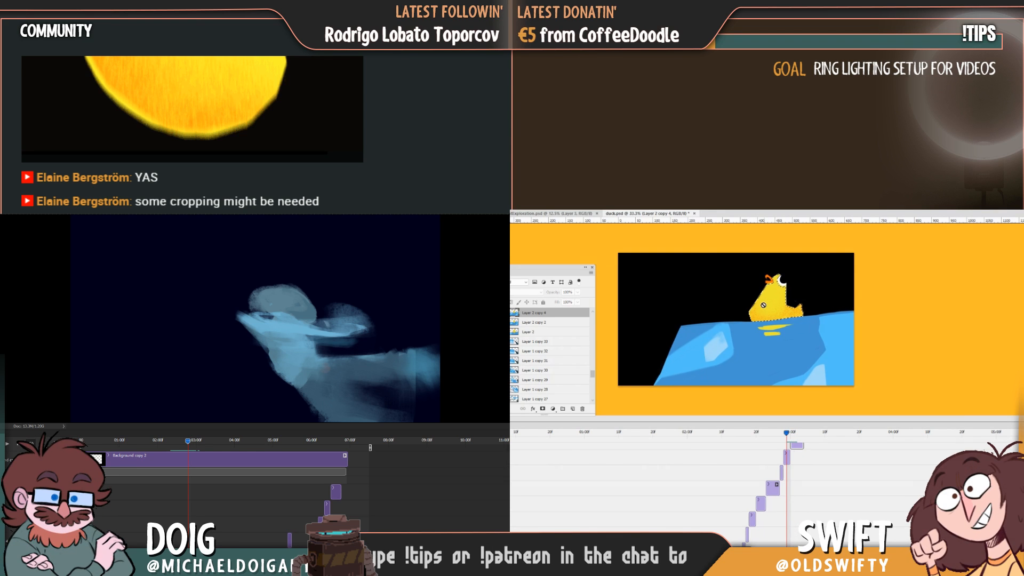
key("Right")
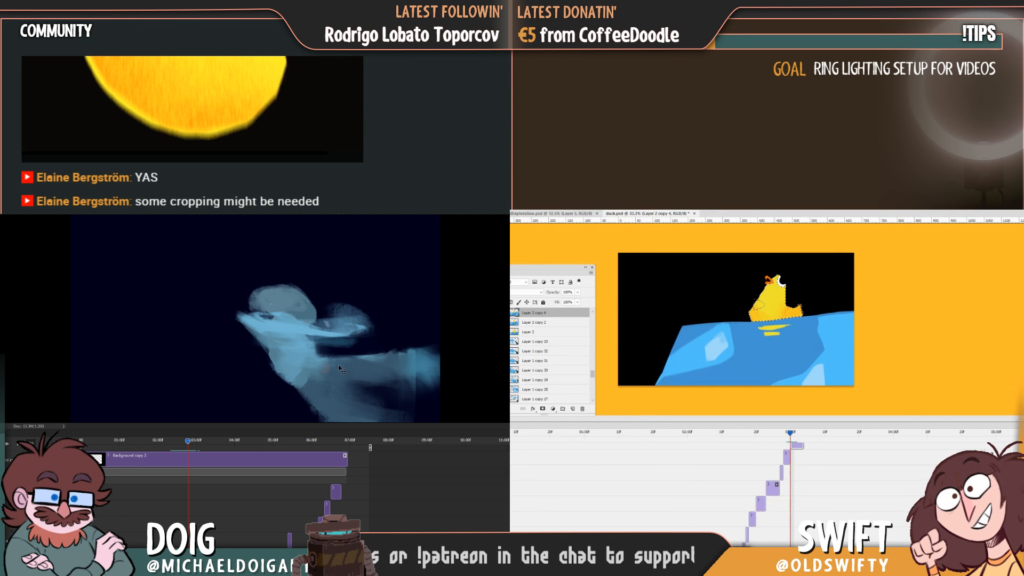
Create a new document from the Clipboard preset and paste the copied duck picture into it.
key("ctrl+n")
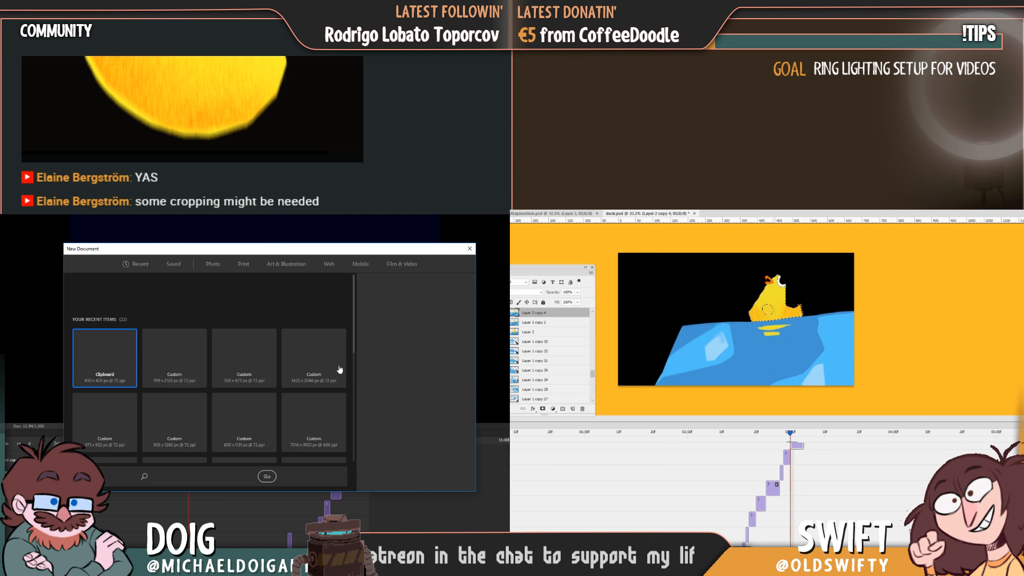
key("Return")
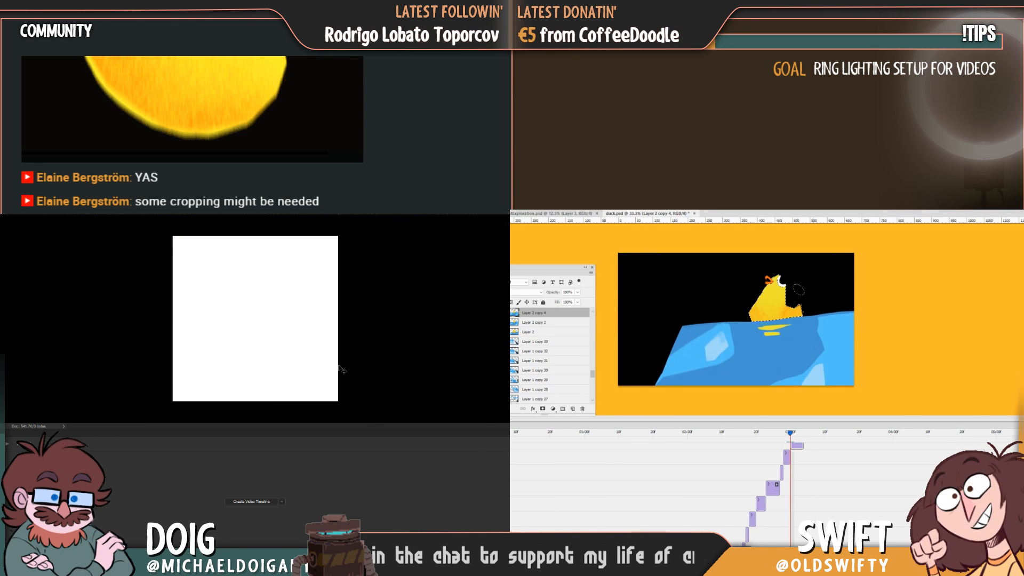
key("ctrl+v")
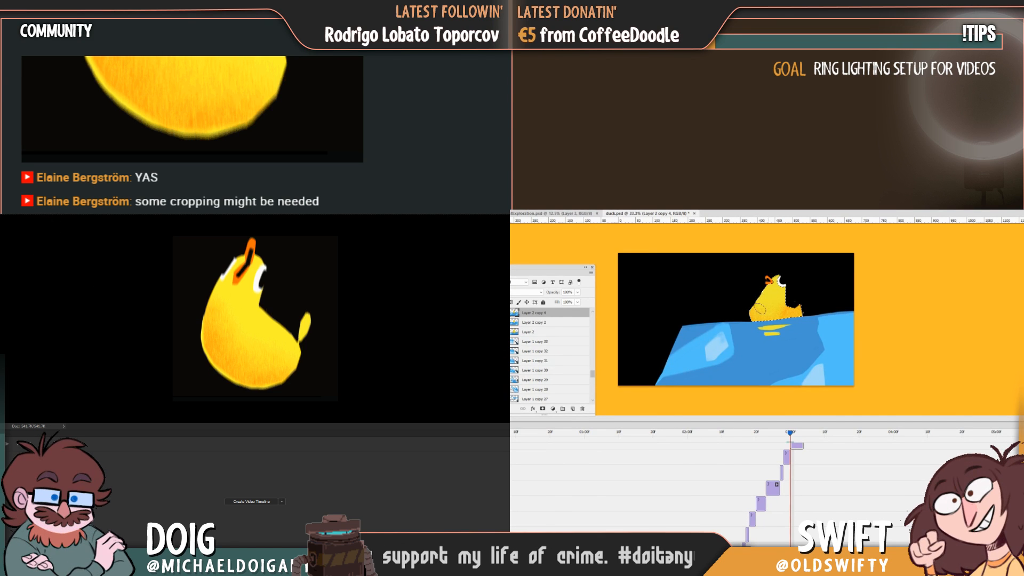
left_click(7, 214)
left_click(16, 236)
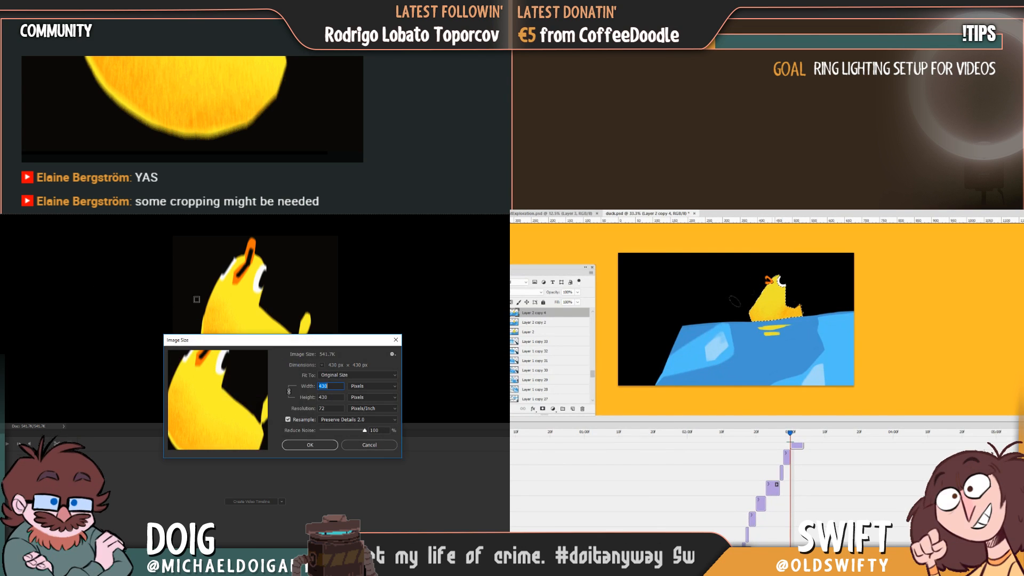
double_click(329, 385)
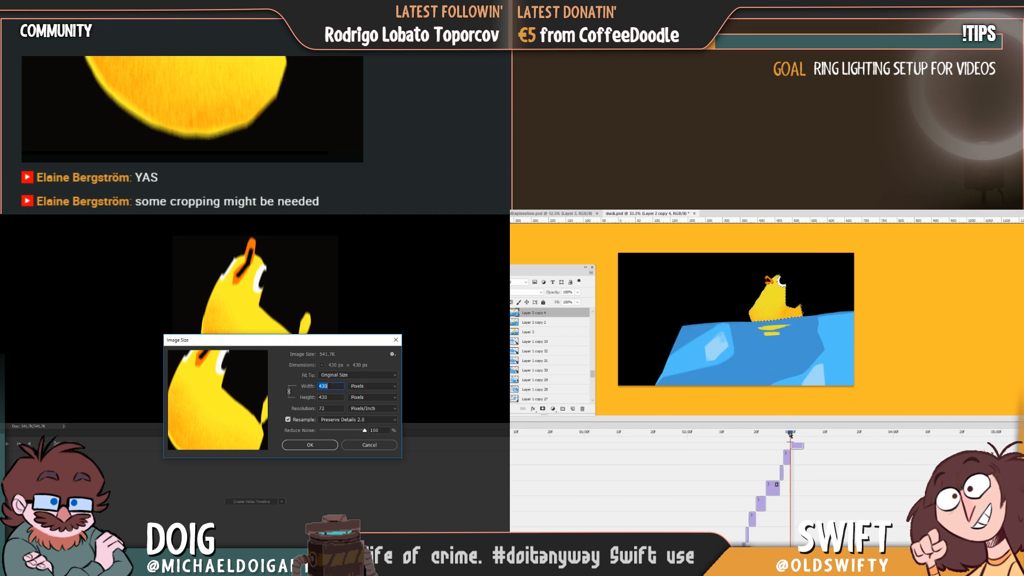
type("800")
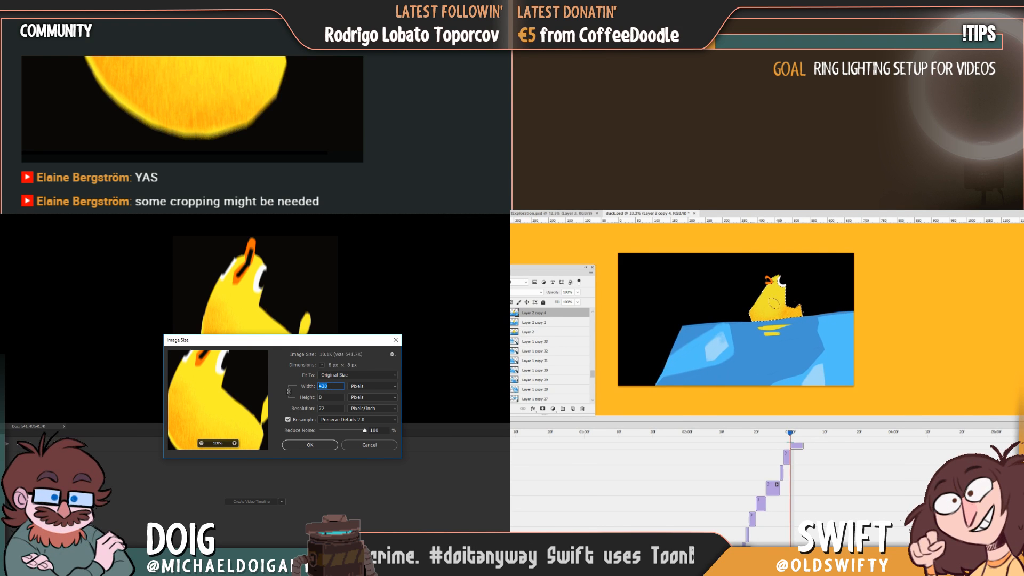
left_click(370, 448)
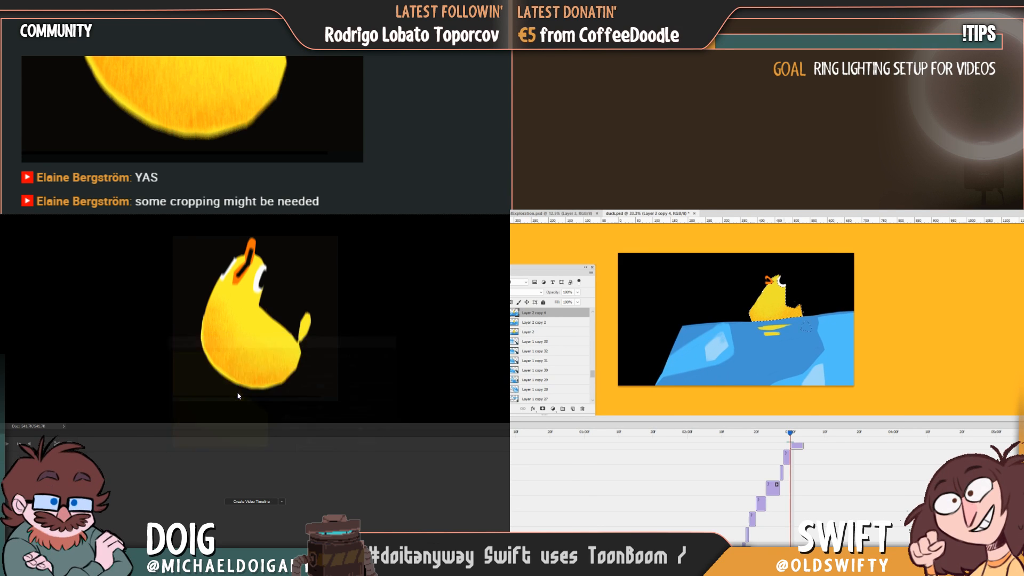
Widen the pasted duck picture's canvas to 800 pixels while keeping its height at 430 pixels.
left_click(5, 180)
left_click(51, 245)
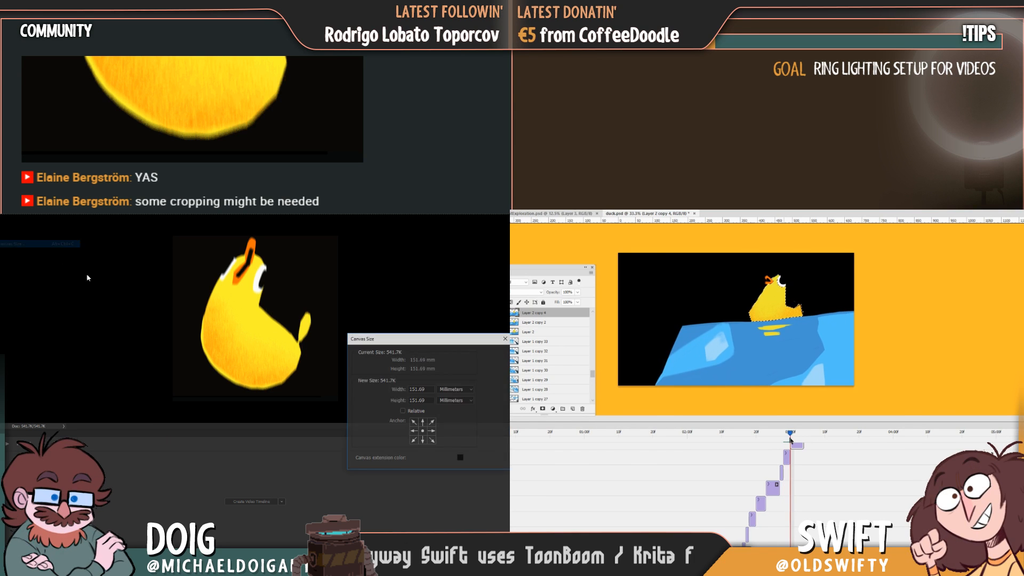
left_click(455, 389)
left_click(447, 396)
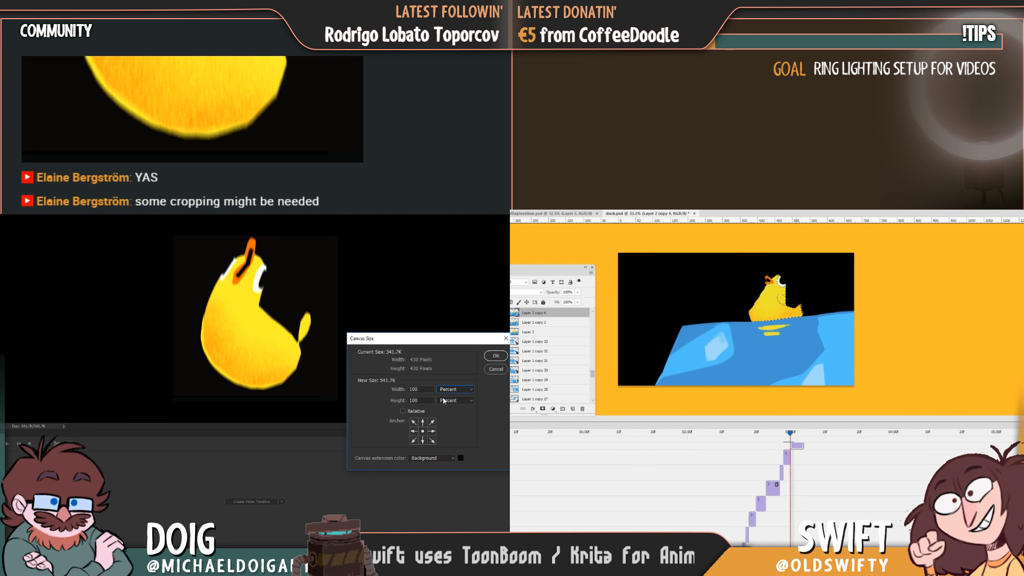
left_click(455, 388)
left_click(446, 401)
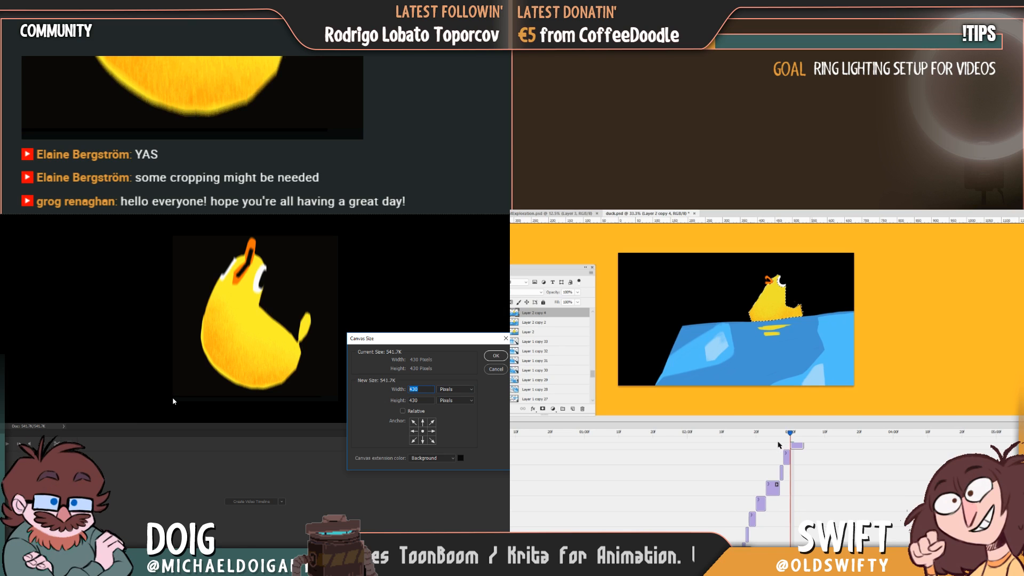
type("800")
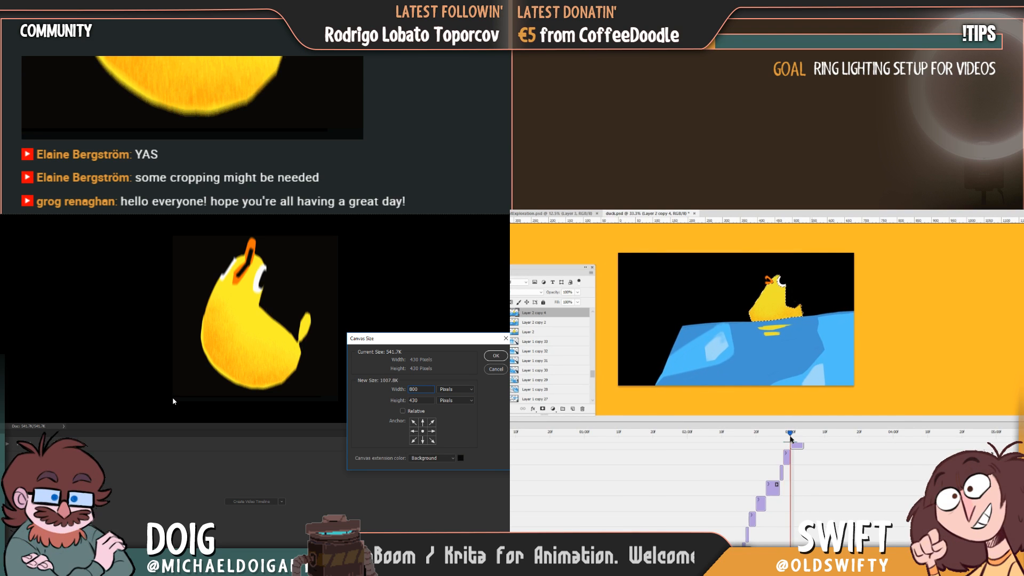
left_click(493, 356)
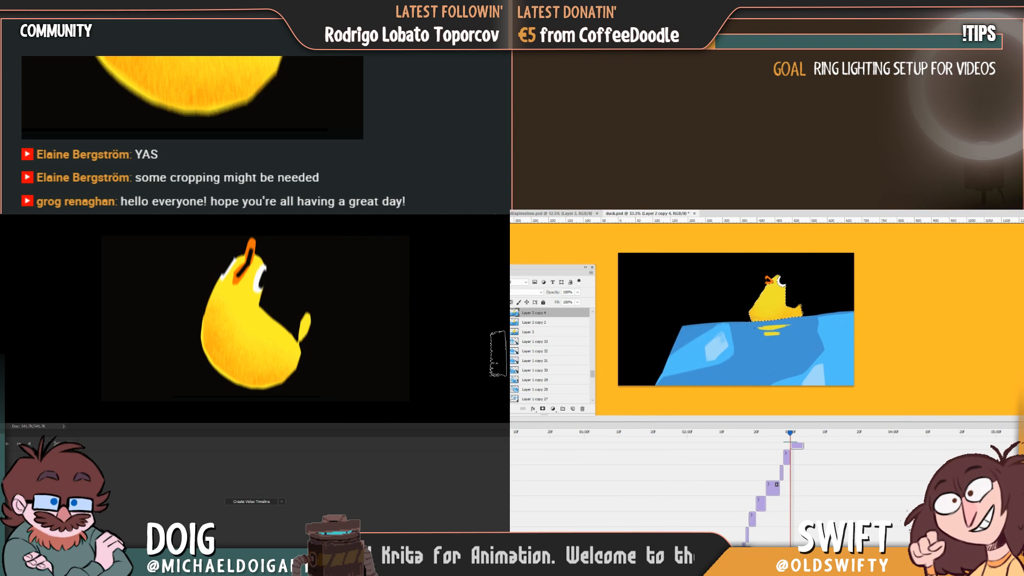
Select the whole widened duck picture to copy it, and shade the duck on Layer 2 copy in duck.psd with grainy orange.
left_click_drag(791, 438, 792, 435)
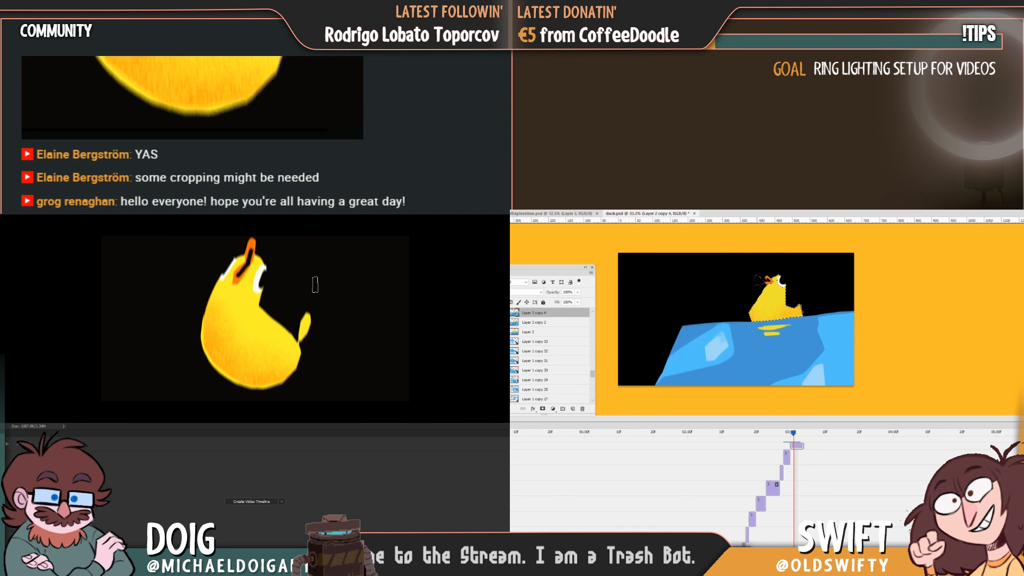
key("ctrl+a")
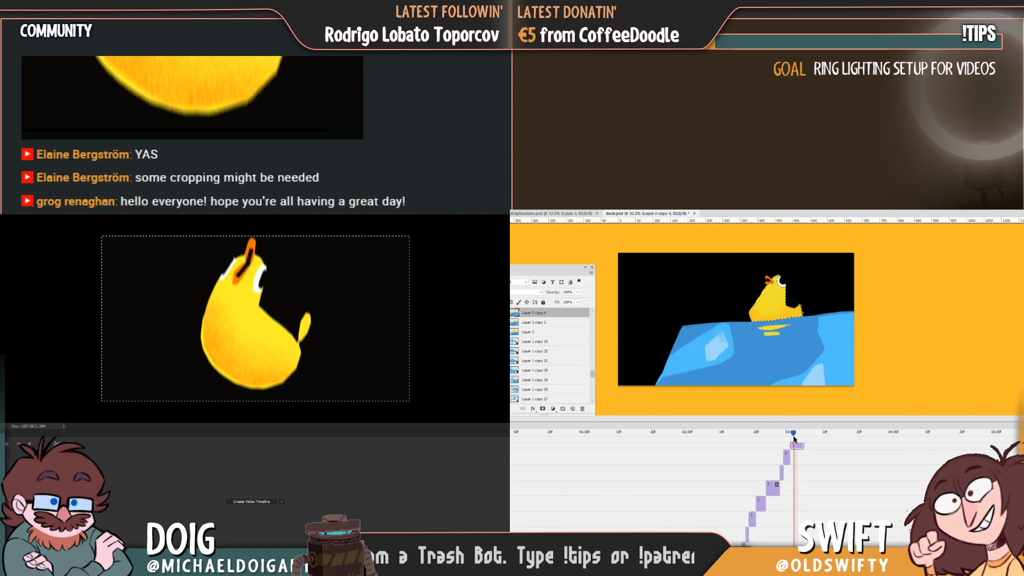
left_click_drag(793, 435, 807, 438)
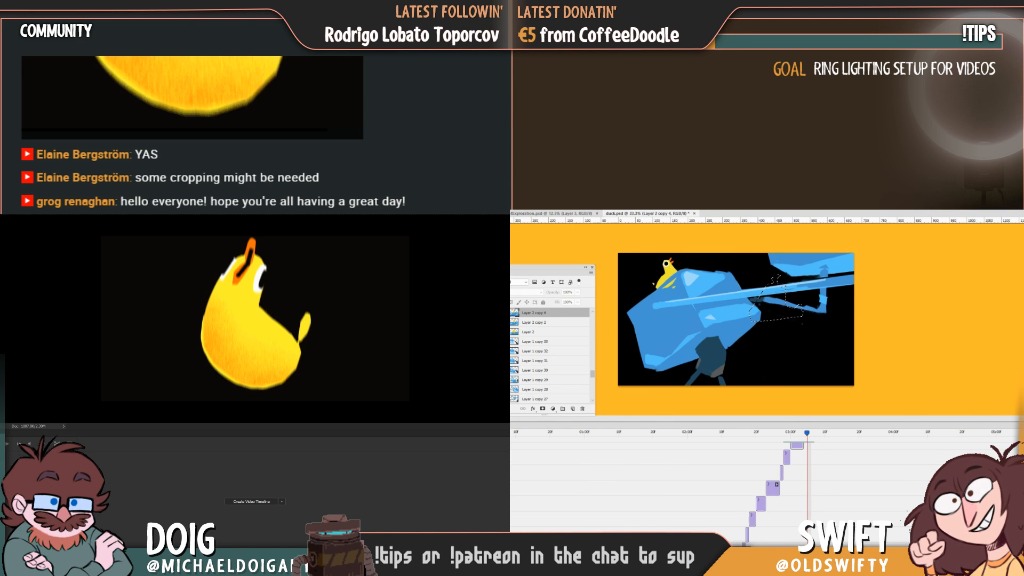
scroll(829, 476, "up", 3)
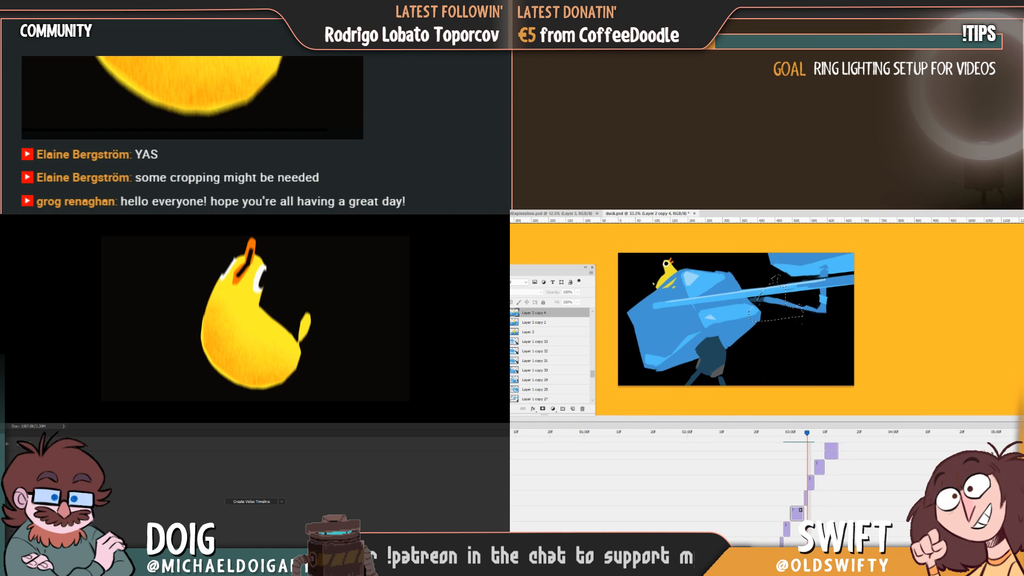
left_click(810, 513)
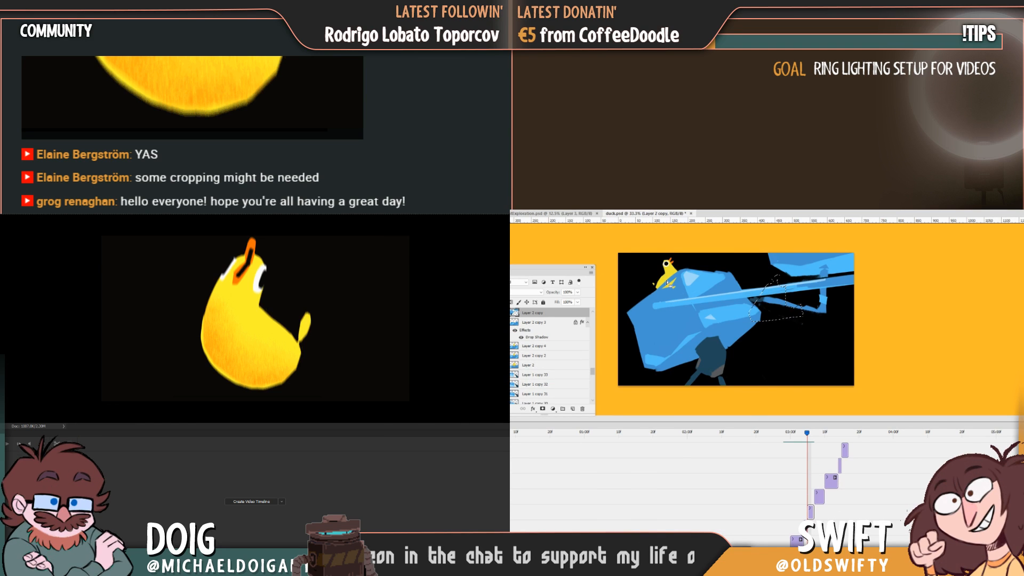
key("ctrl+d")
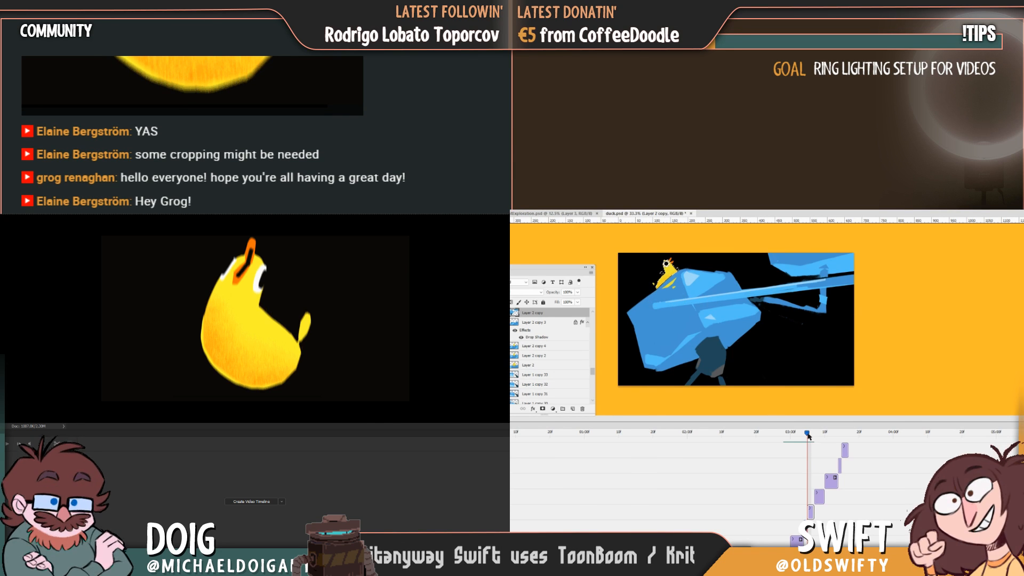
Shade the small duck on top of the blue shape with grainy orange on Layer 2 copy 5 and Layer 2 copy 6.
left_click_drag(807, 436, 813, 437)
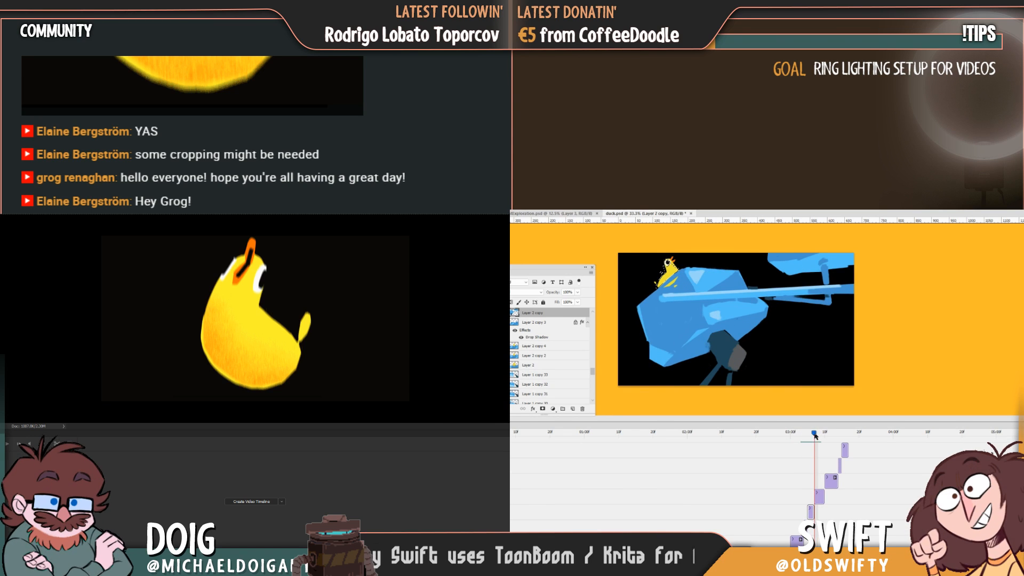
key("ctrl+j")
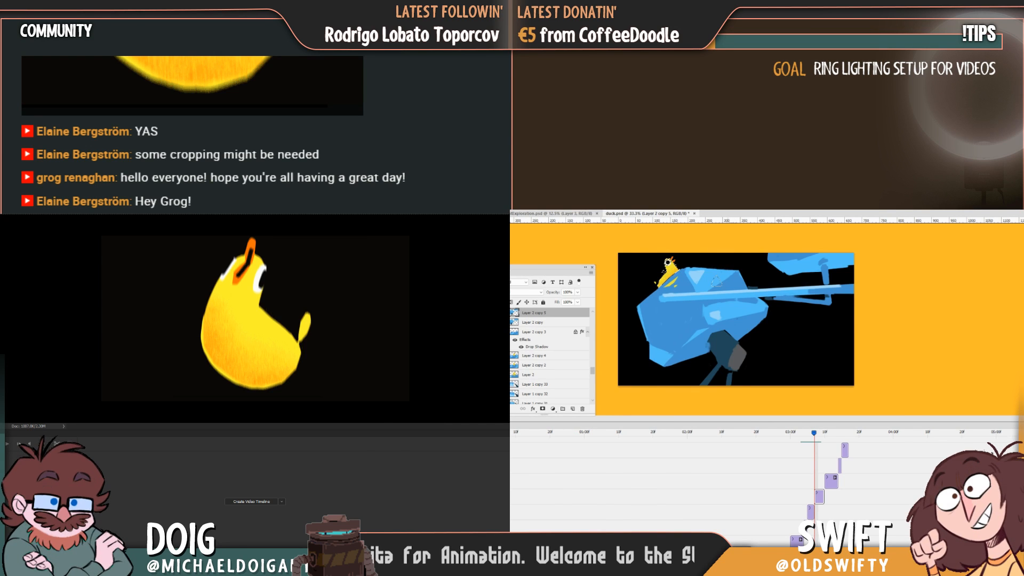
left_click(824, 437)
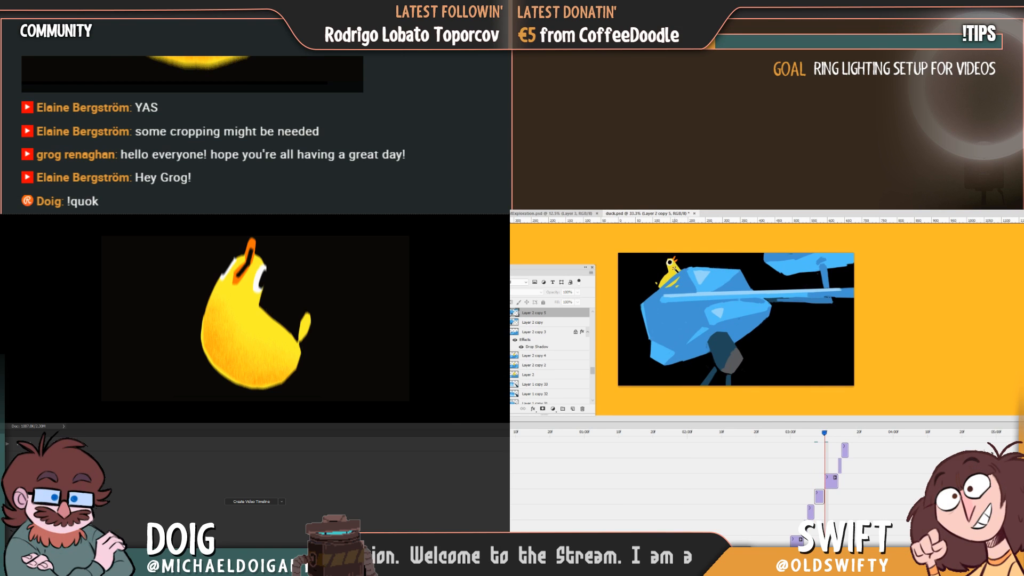
left_click(832, 477)
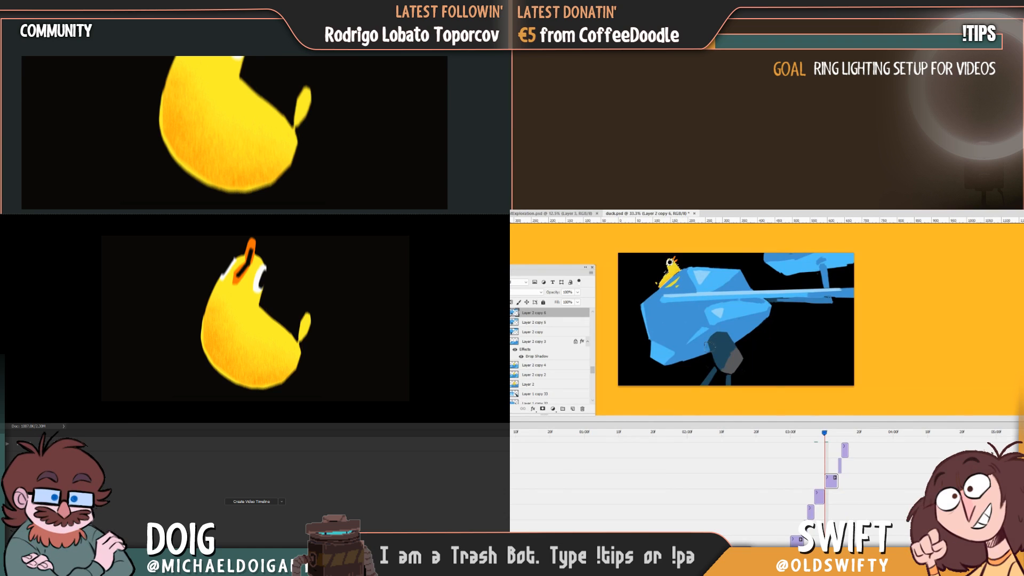
key("ctrl+j")
Go to the Layer 2 copy 8 frame, select its large yellow shape and save duck.psd.
left_click(837, 433)
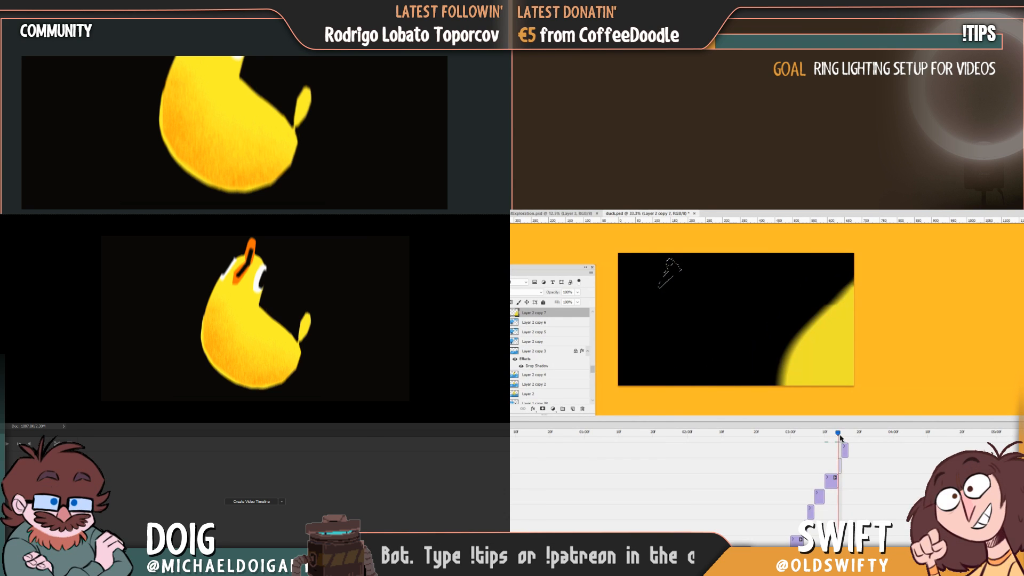
left_click(841, 434)
key("ctrl+j")
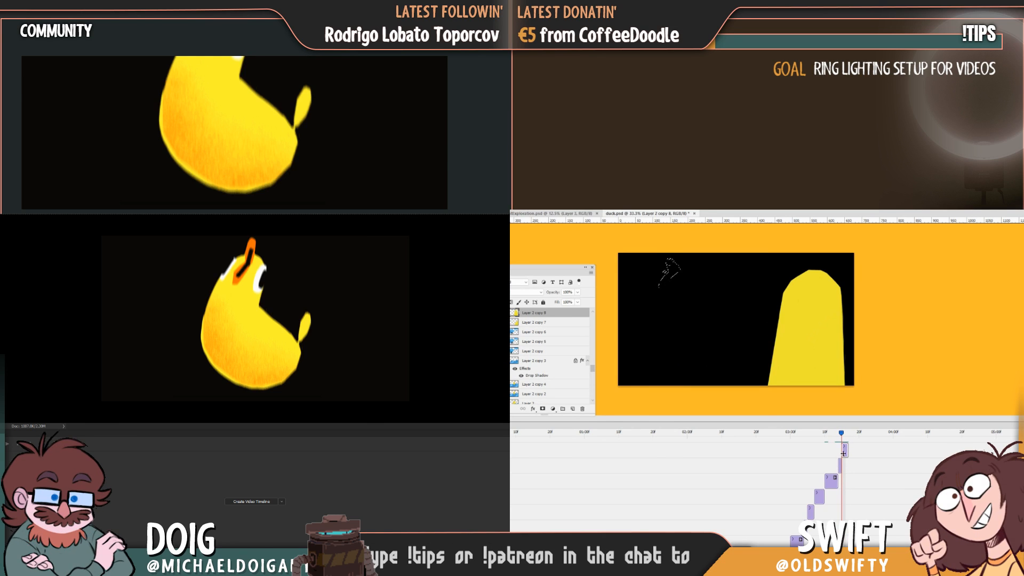
left_click(816, 351)
key("ctrl+s")
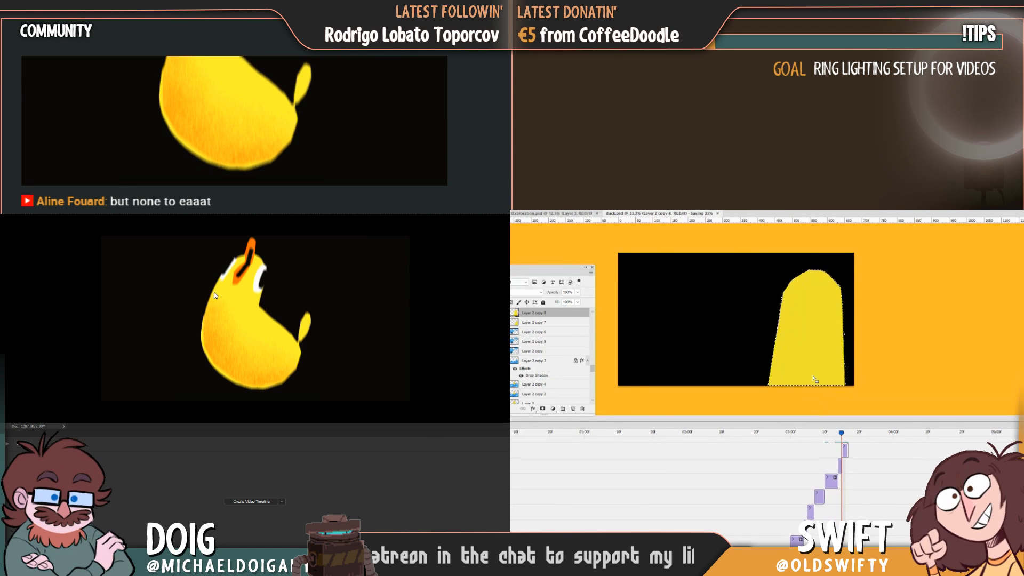
key("ctrl+a")
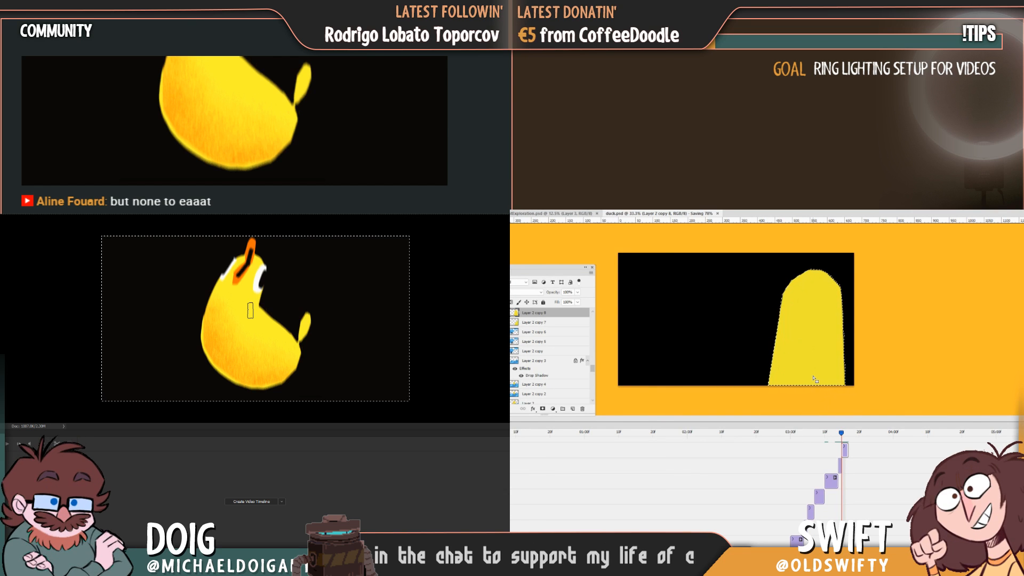
key("ctrl+d")
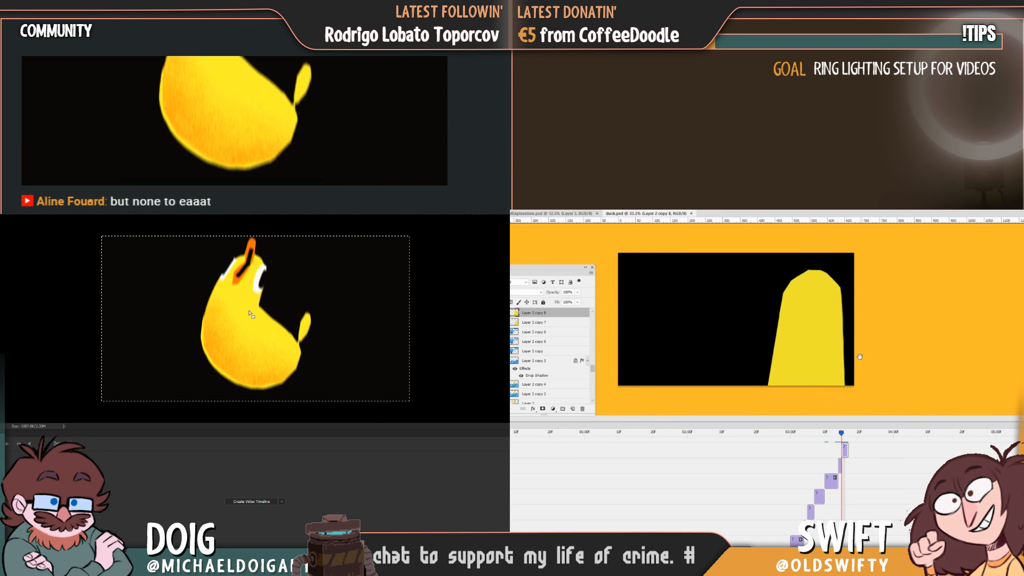
left_click(88, 256)
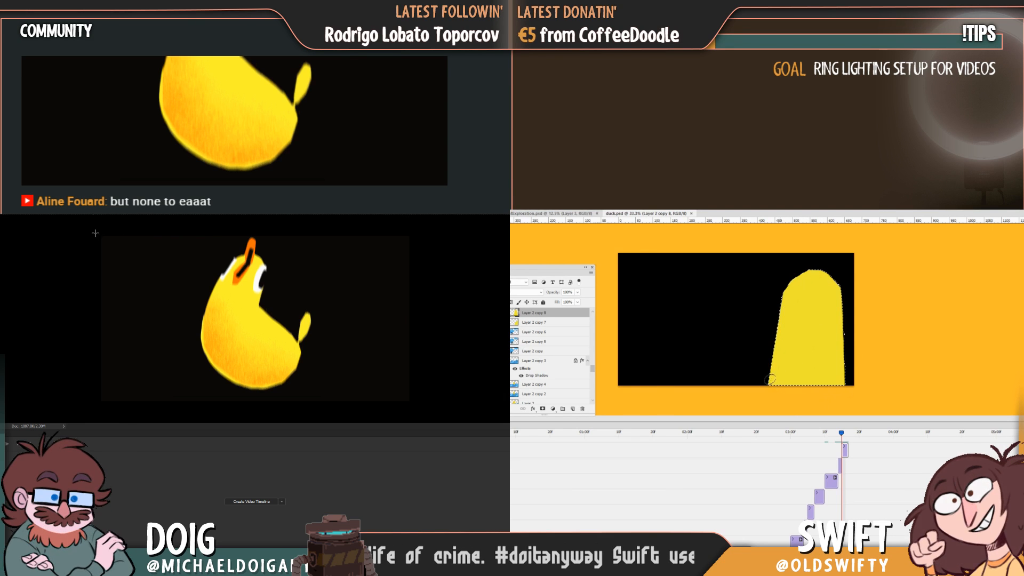
left_click_drag(98, 234, 456, 308)
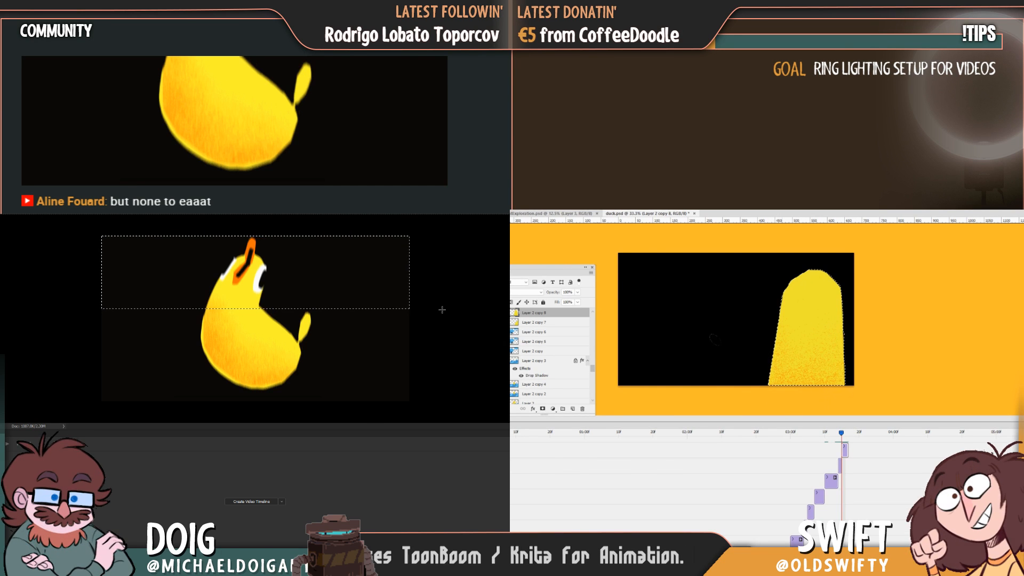
key("ctrl+d")
Marquee-select the duck's head in the picture document to copy it, and shade the yellow shape's base on Layer 2 copy 8 with grainy orange.
left_click_drag(198, 235, 274, 304)
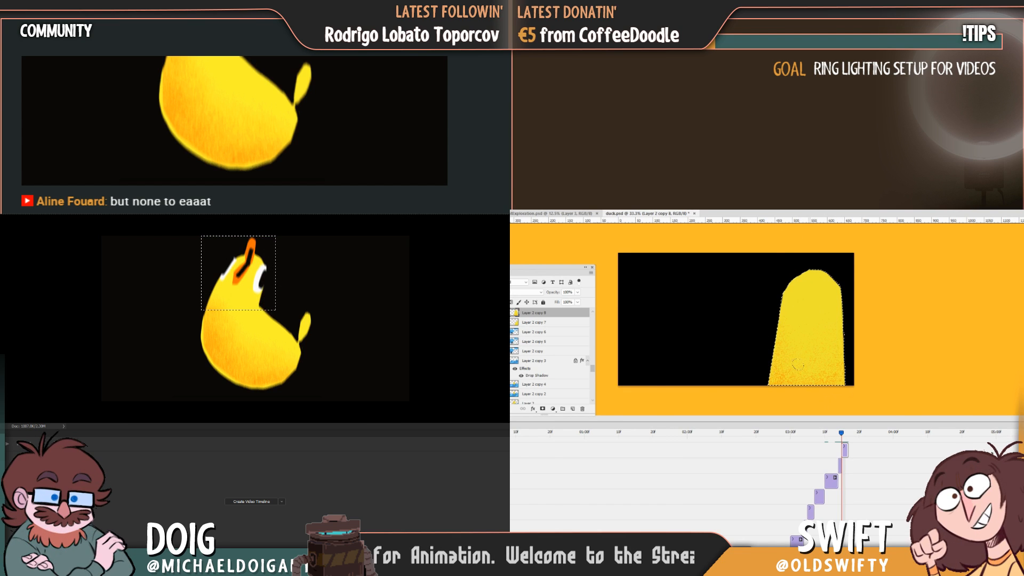
key("ctrl+d")
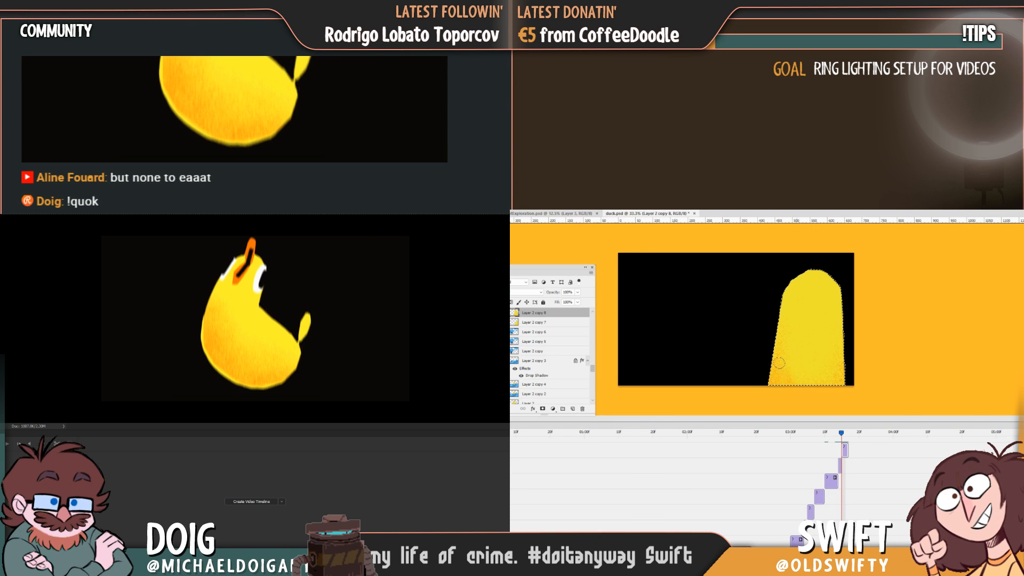
key("ctrl+z")
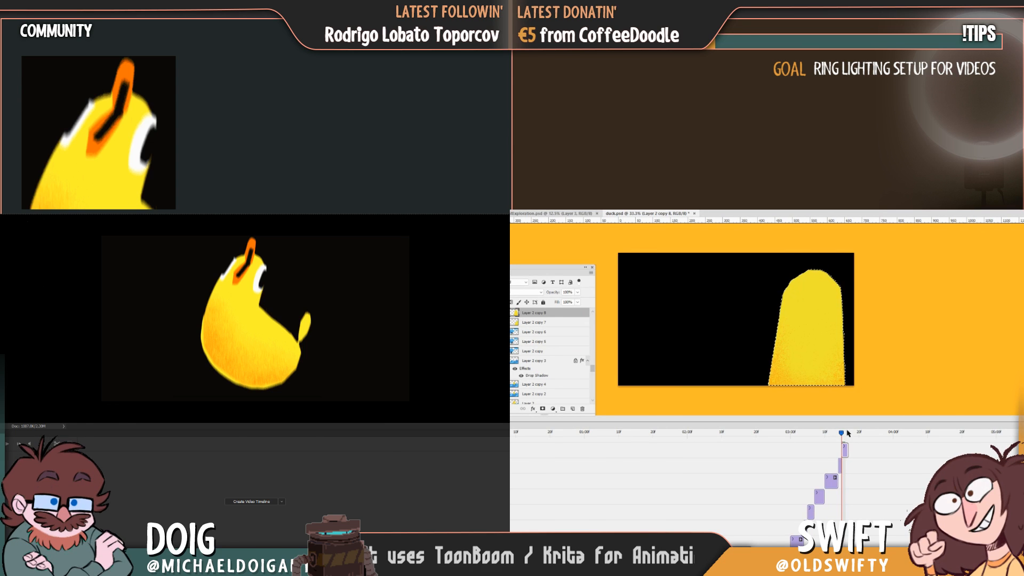
Go to the Layer 2 copy 9 frame, select its large yellow shape and shade the base with grainy orange.
left_click_drag(841, 438, 853, 436)
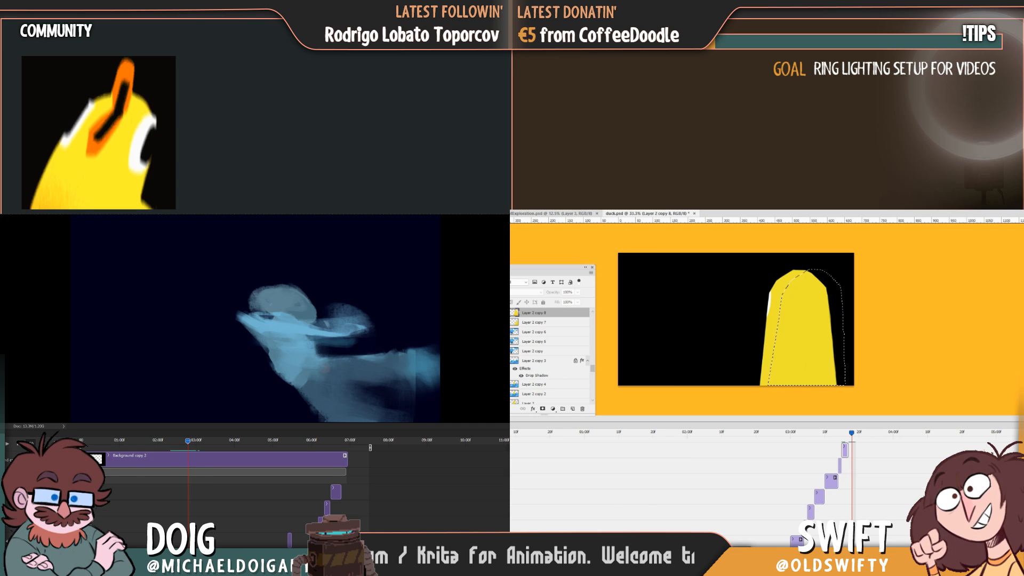
scroll(849, 510, "up", 3)
key("ctrl+j")
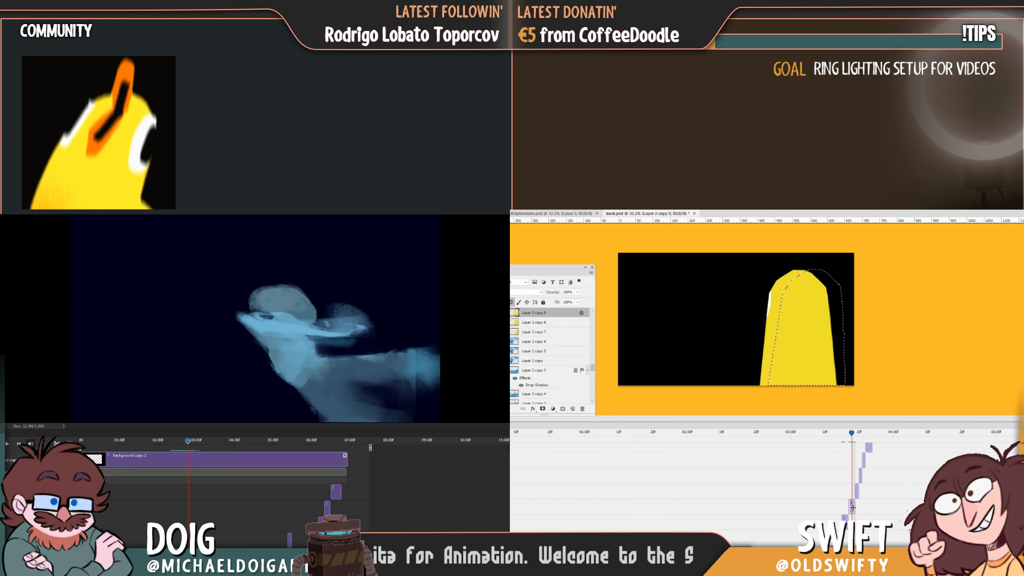
key("ctrl+d")
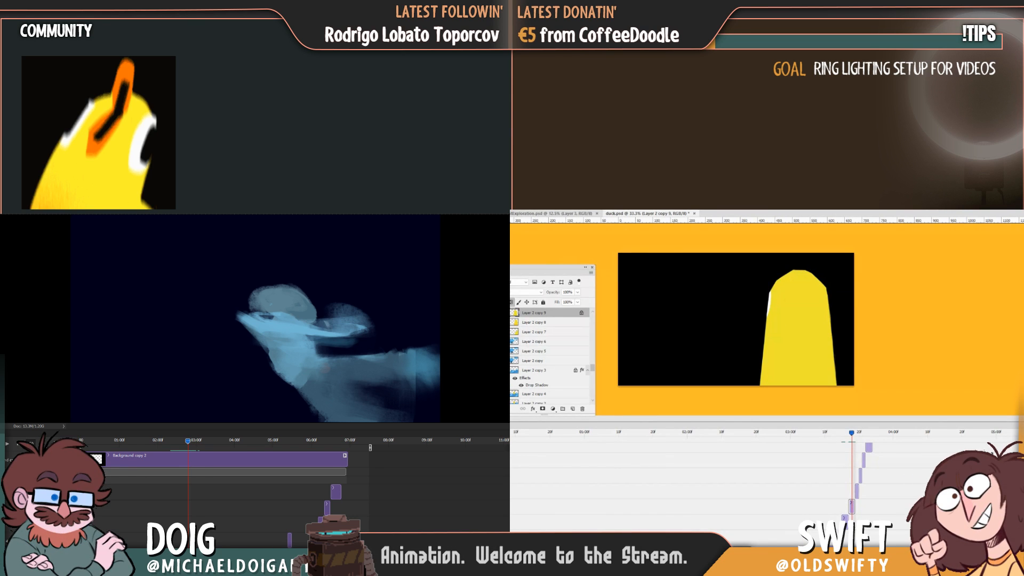
left_click(802, 314)
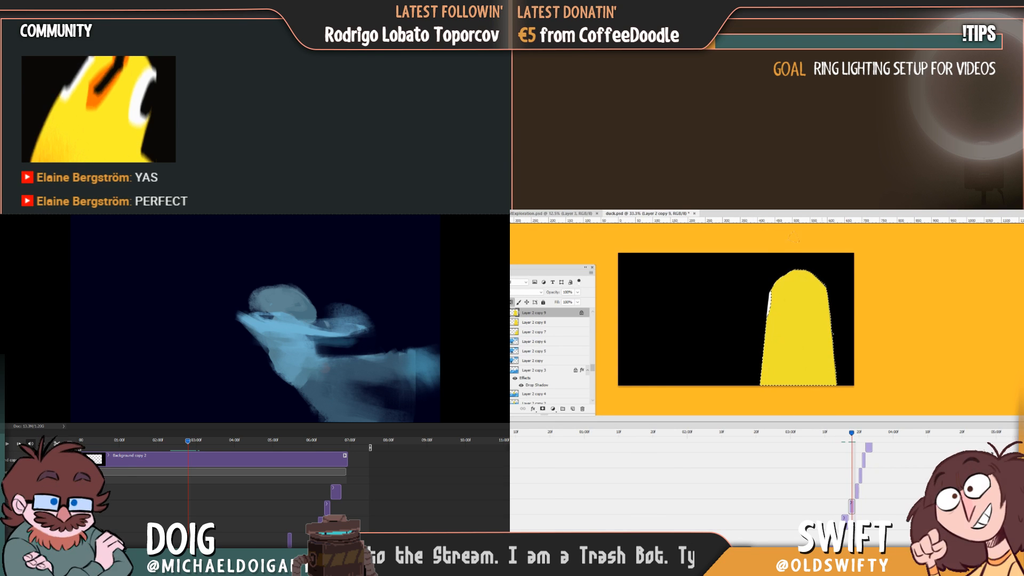
left_click_drag(771, 339, 756, 380)
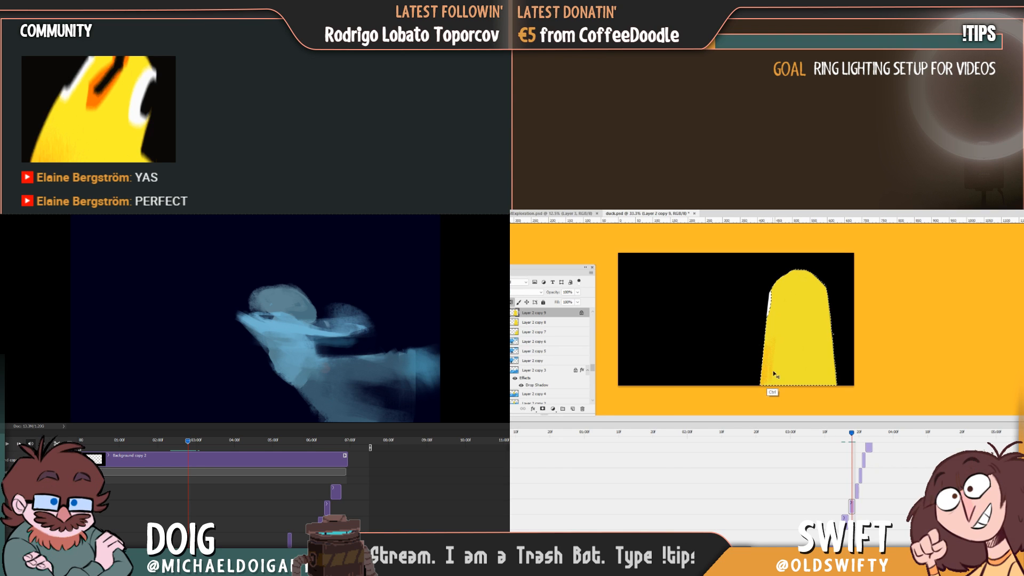
key("ctrl+z")
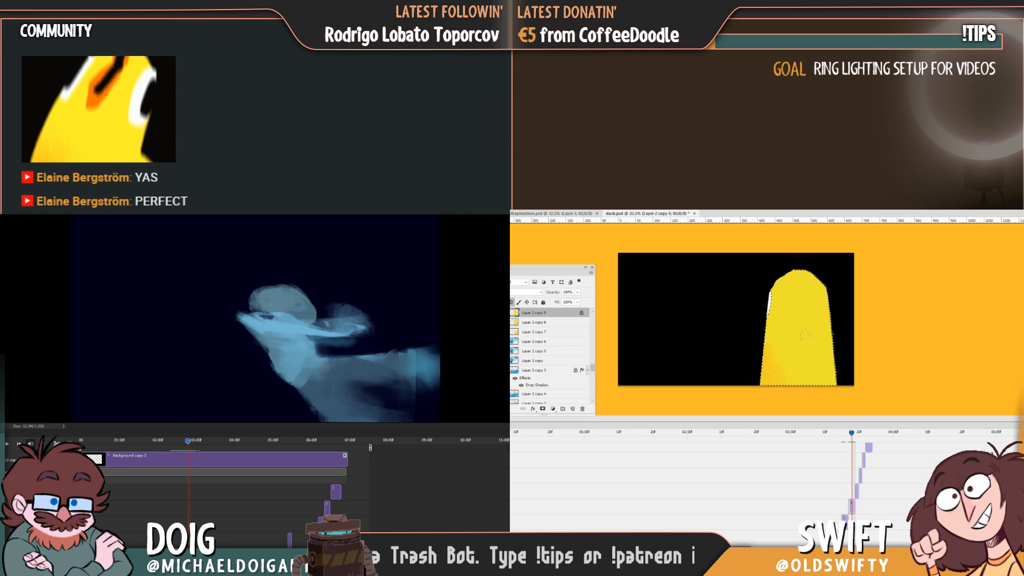
Flip between the Layer 2 copy 8 and copy 9 frames to match the grainy orange shading along the yellow shape's base.
key("Left")
key("Right")
key("Left")
key("Left")
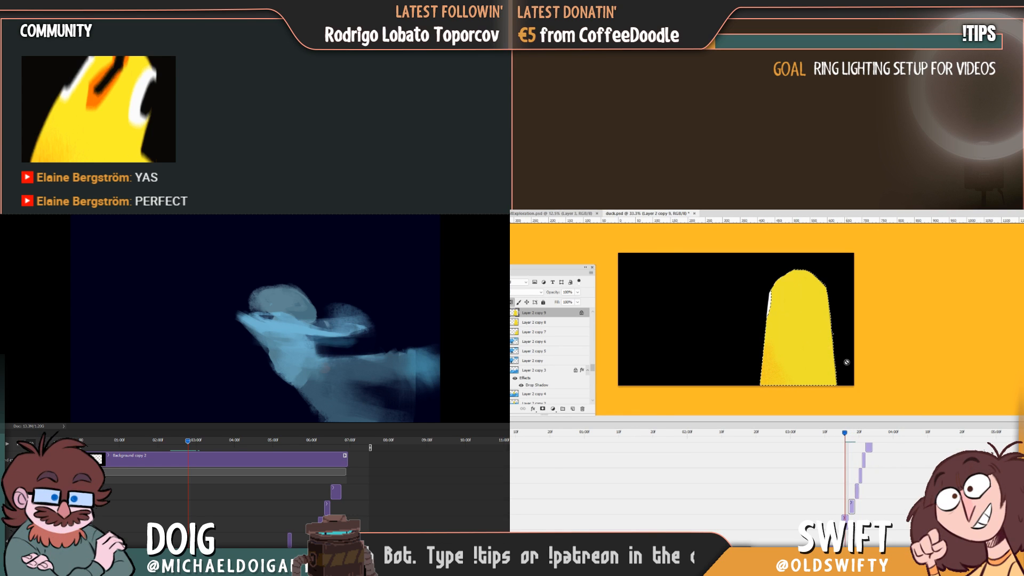
key("Right")
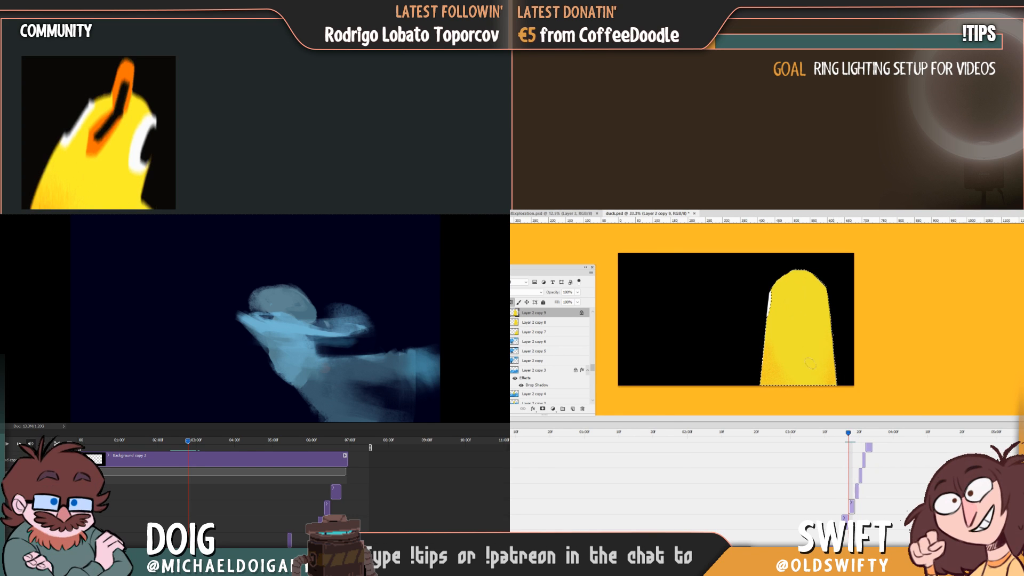
key("Left")
key("Right")
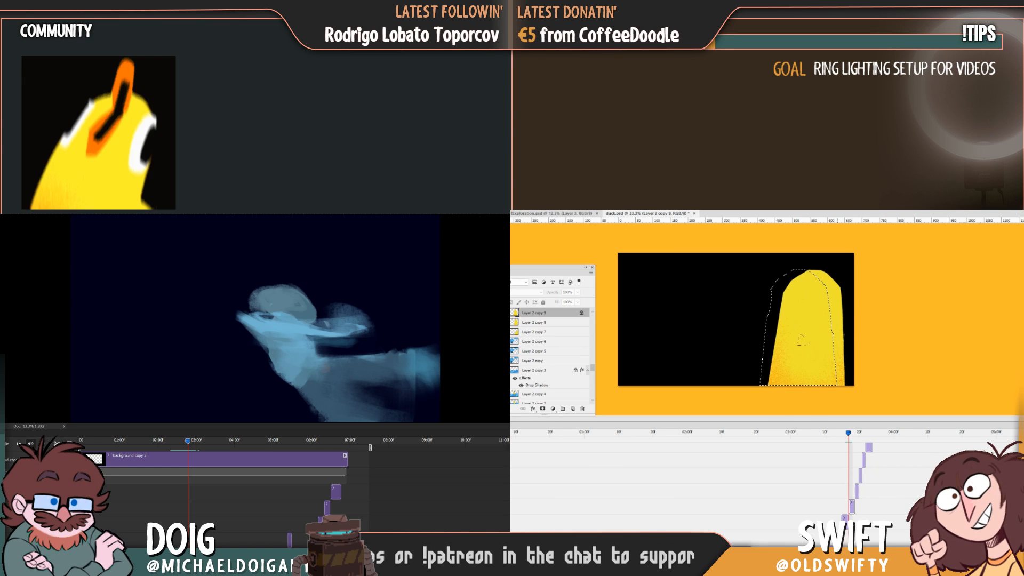
key("Right")
key("Left")
key("Left")
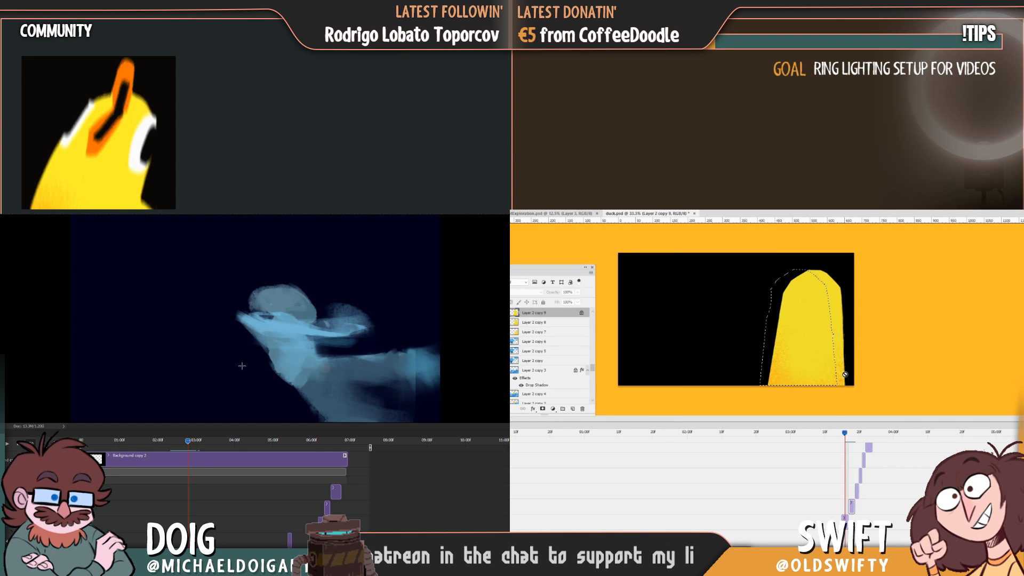
key("Right")
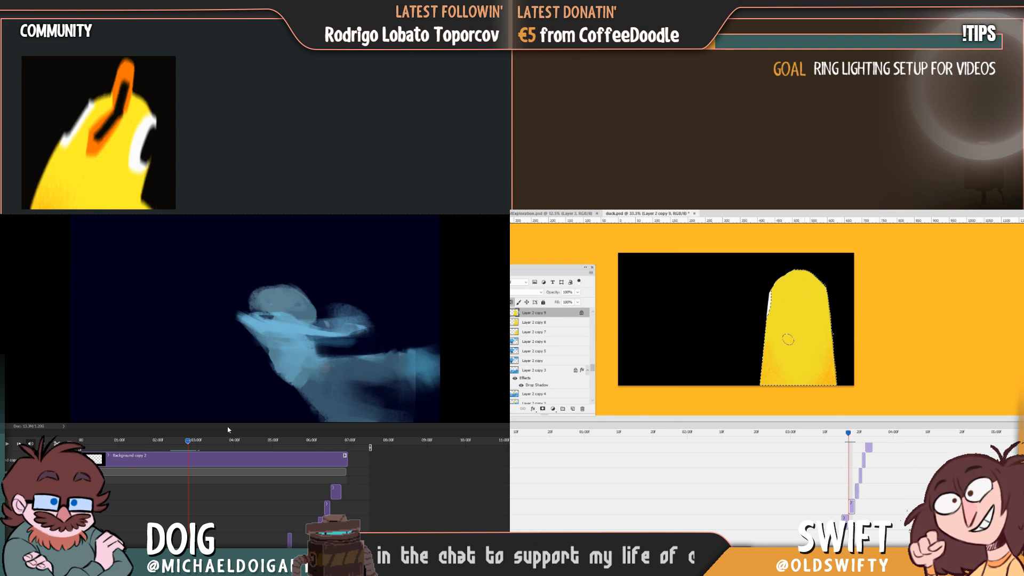
Play the blue figure animation from its start, and compare the Layer 2 copy 9 duck shading with the adjacent frames.
left_click_drag(189, 441, 78, 433)
key("Left")
key("Right")
key("Right")
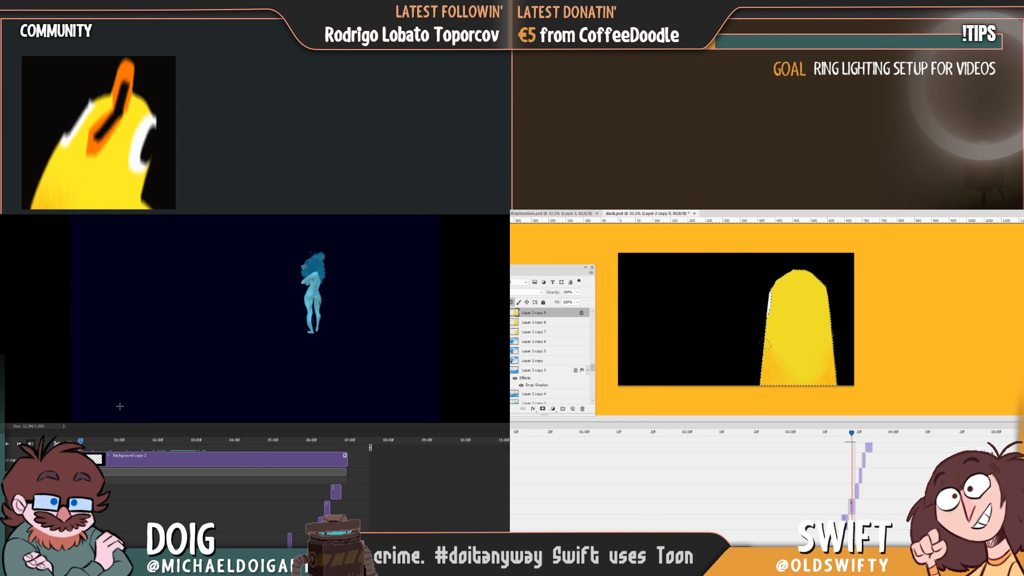
key("space")
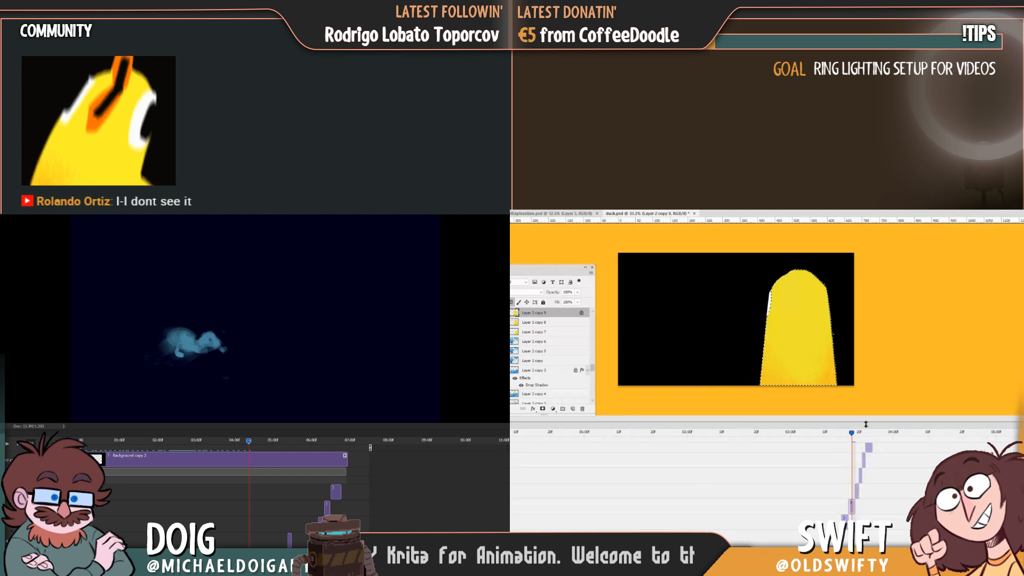
Shade the yellow shape's base on Layer 2 copy 10 with grainy orange, comparing it with the neighbouring frames.
left_click_drag(852, 434, 855, 436)
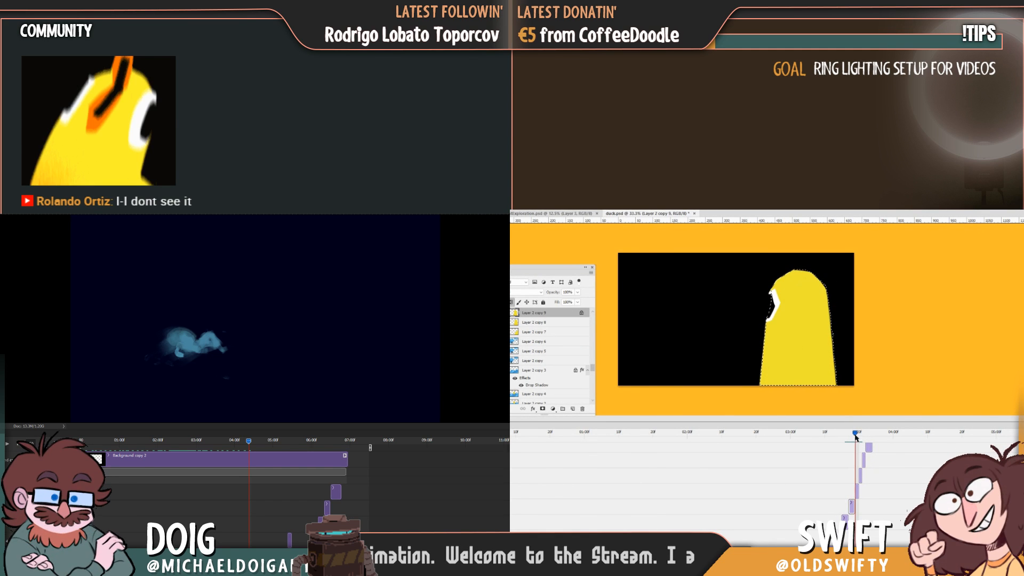
key("ctrl+j")
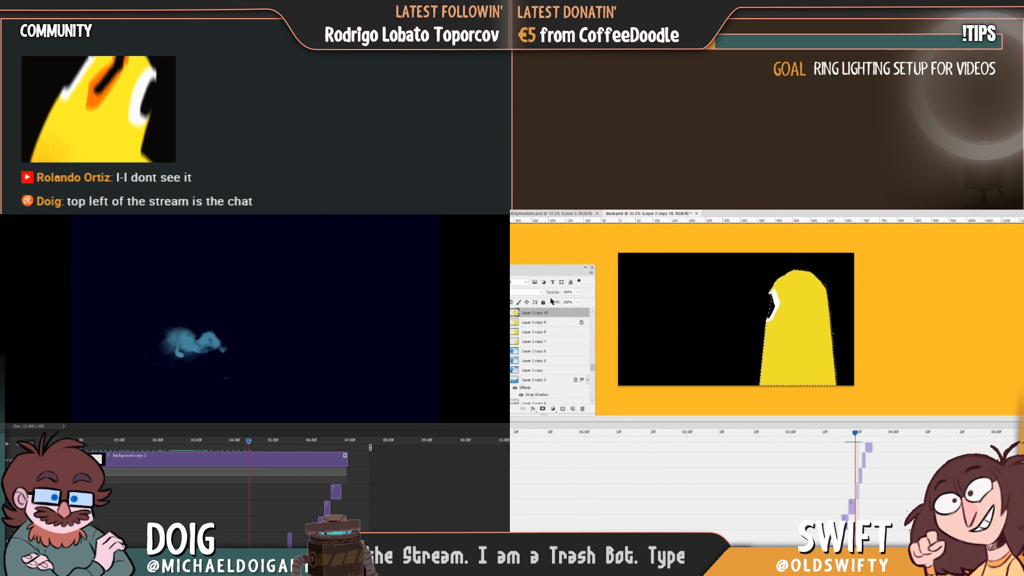
left_click(814, 344)
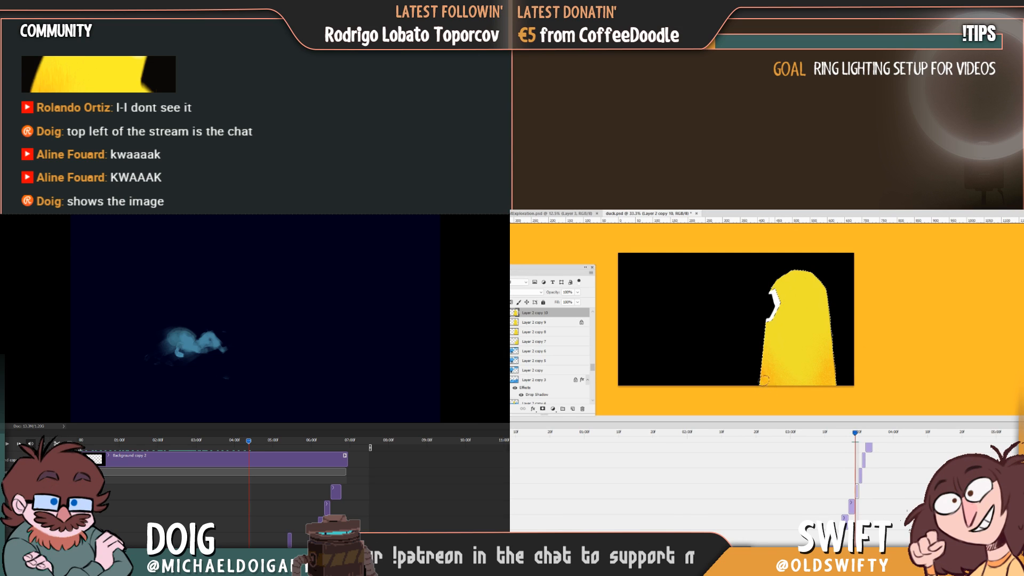
key("Left")
key("Right")
key("Right")
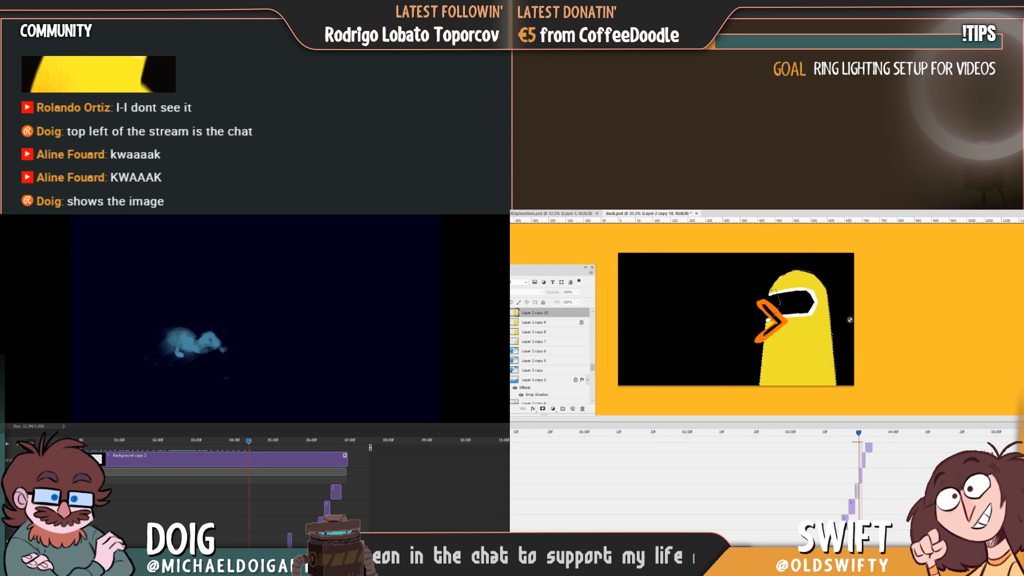
key("Left")
key("Right")
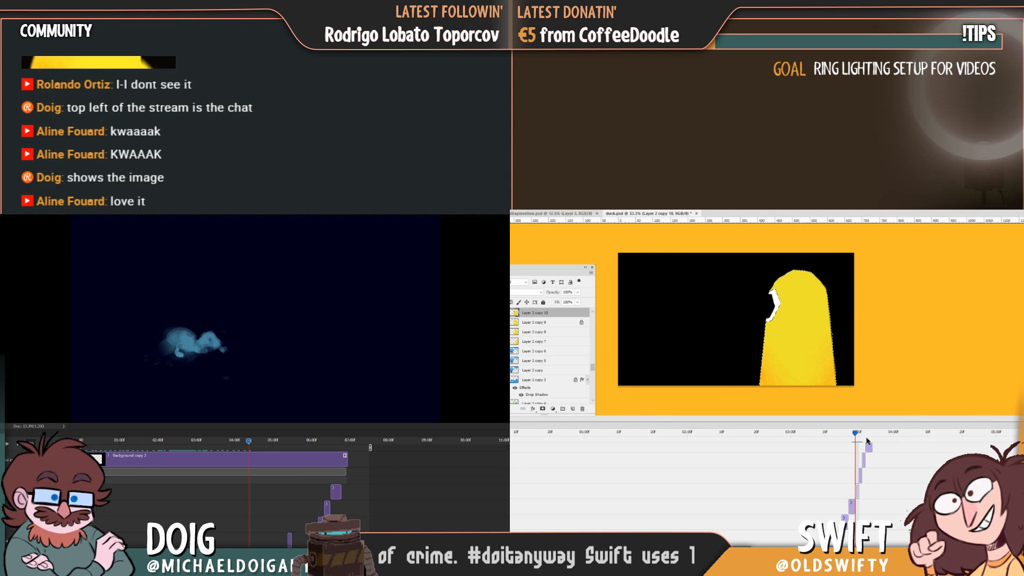
Go to the Layer 2 copy 11 frame, select the duck's yellow body and shade its base with grainy orange.
left_click_drag(855, 434, 859, 437)
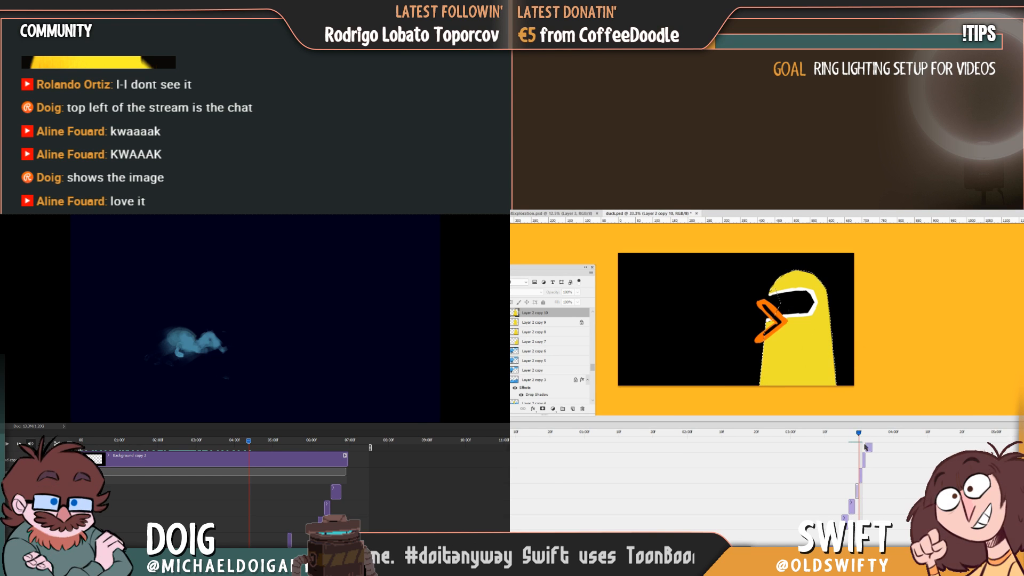
key("ctrl+j")
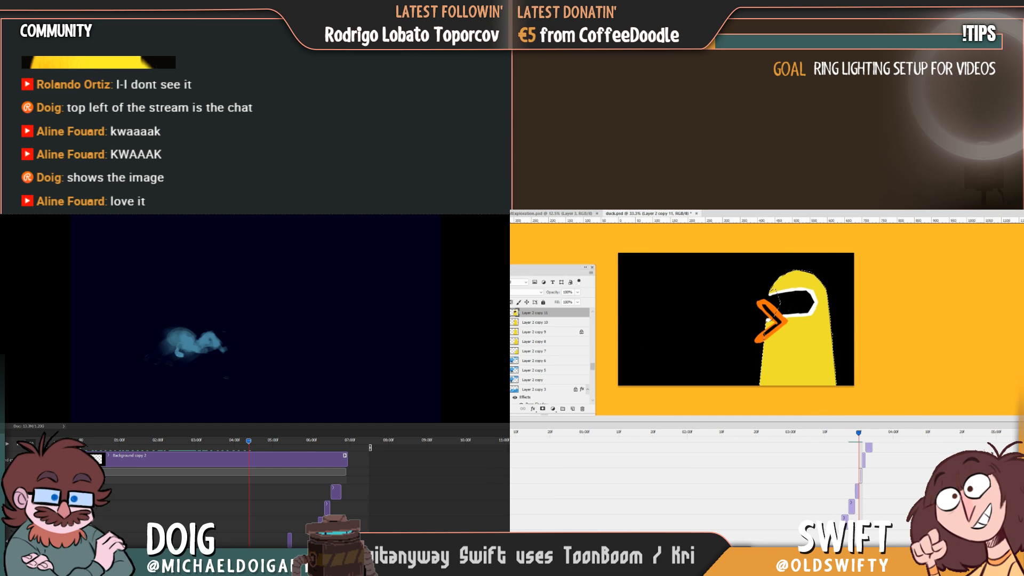
key("ctrl+d")
left_click(826, 368)
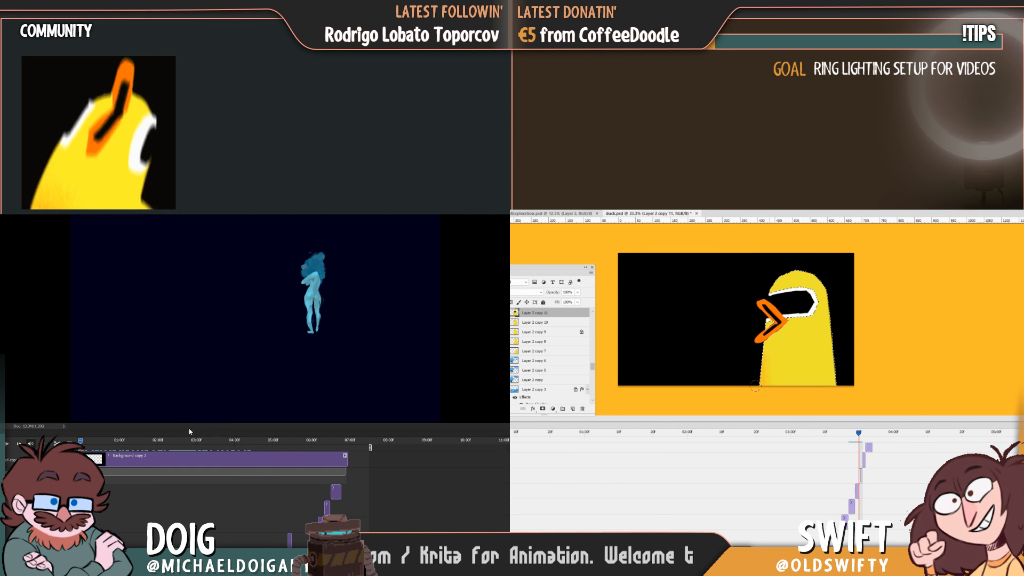
left_click_drag(750, 389, 770, 353)
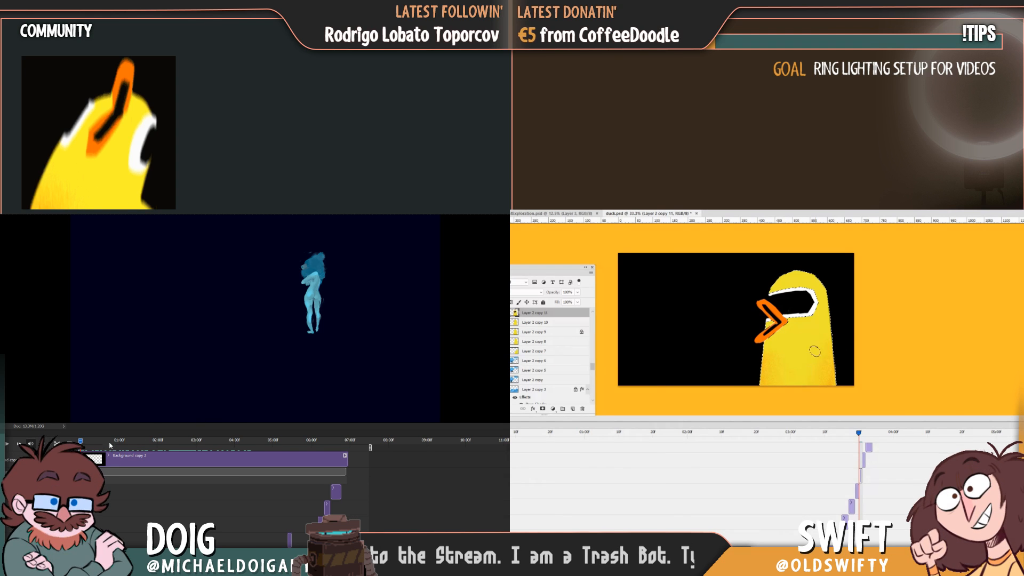
Build up the grainy orange shading on Layer 2 copy 11 at its frame, and replay the blue figure animation from the start.
left_click_drag(110, 442, 69, 428)
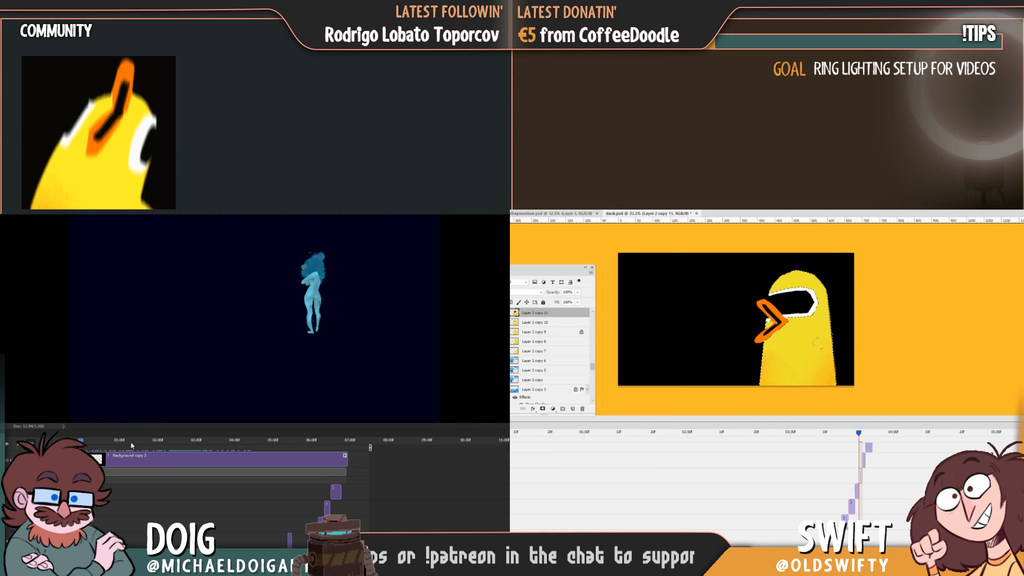
key("space")
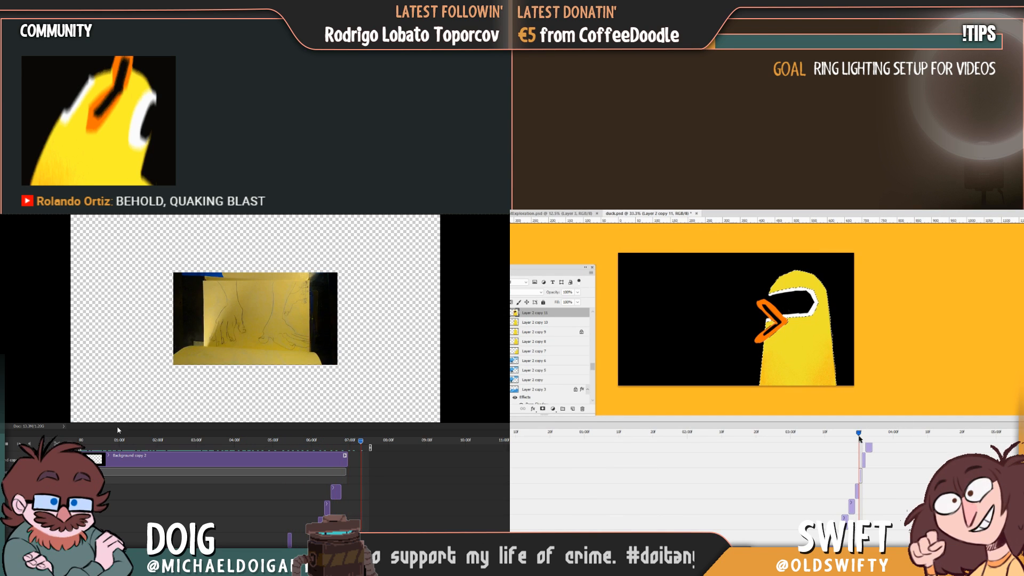
left_click_drag(859, 433, 859, 436)
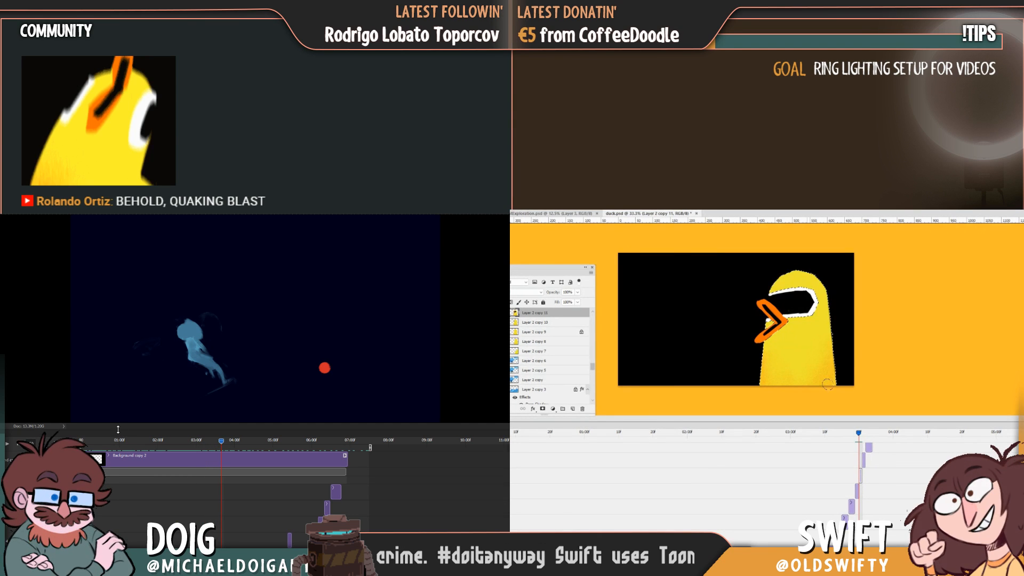
left_click_drag(858, 434, 859, 437)
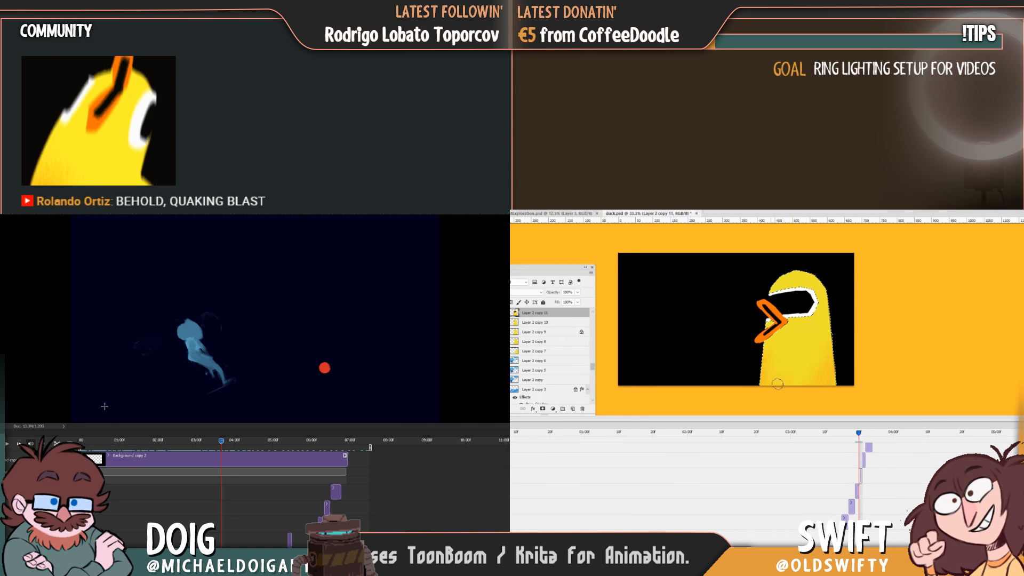
left_click_drag(858, 435, 858, 436)
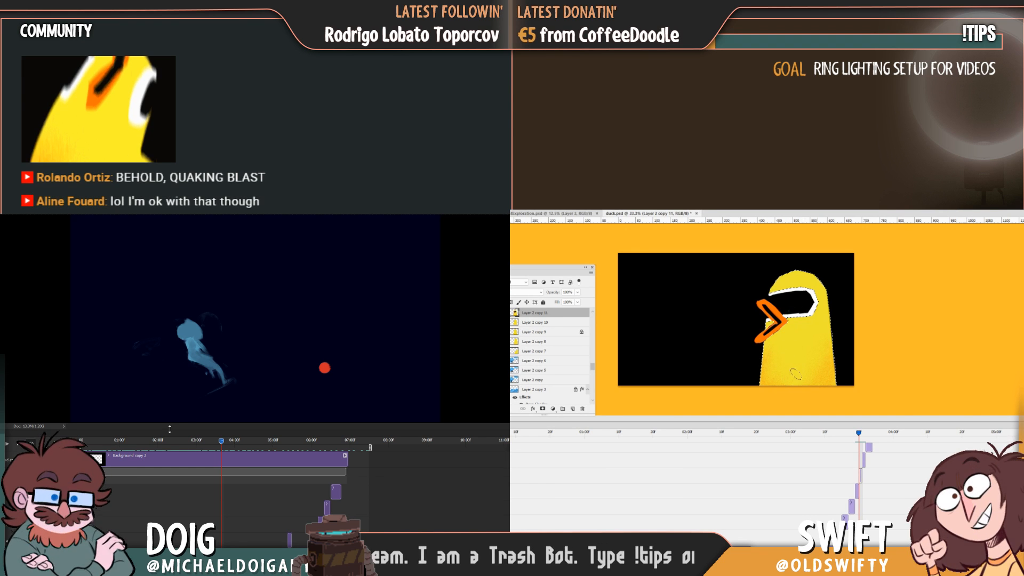
left_click_drag(97, 443, 64, 432)
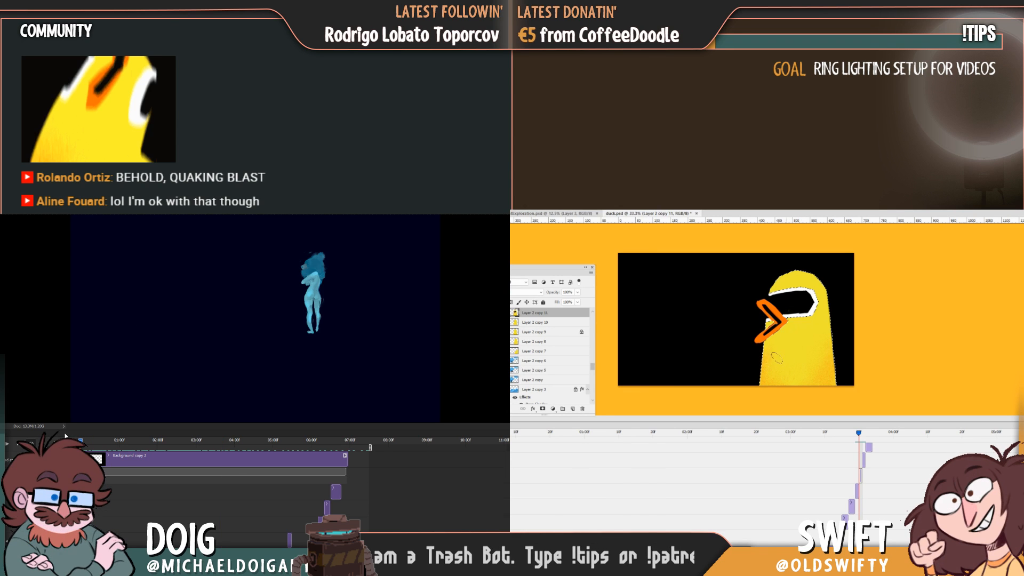
key("space")
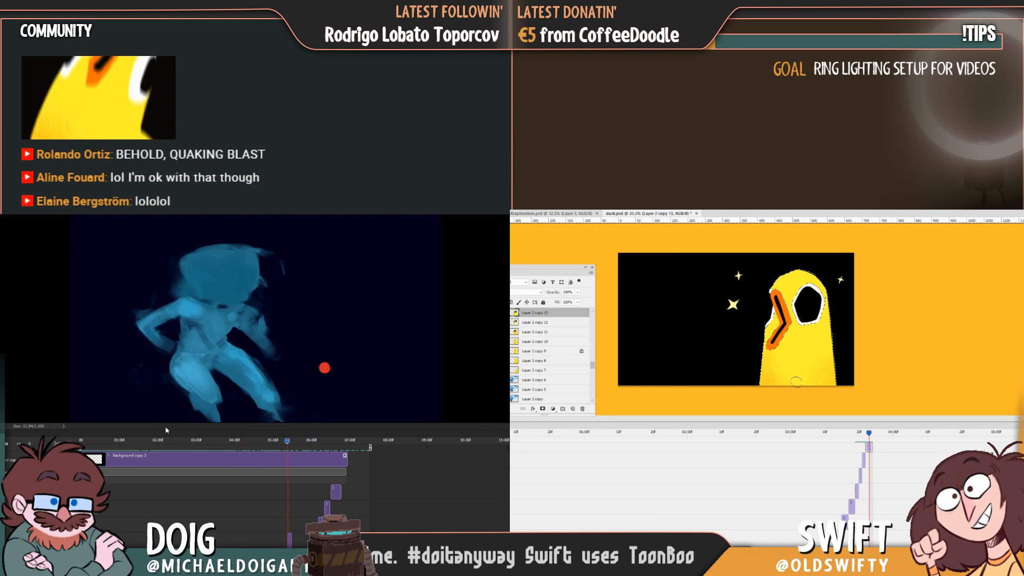
Replay the latter part of the blue figure animation, and inspect the Layer 2 copy 13 duck up close against the preceding frame.
left_click(255, 446)
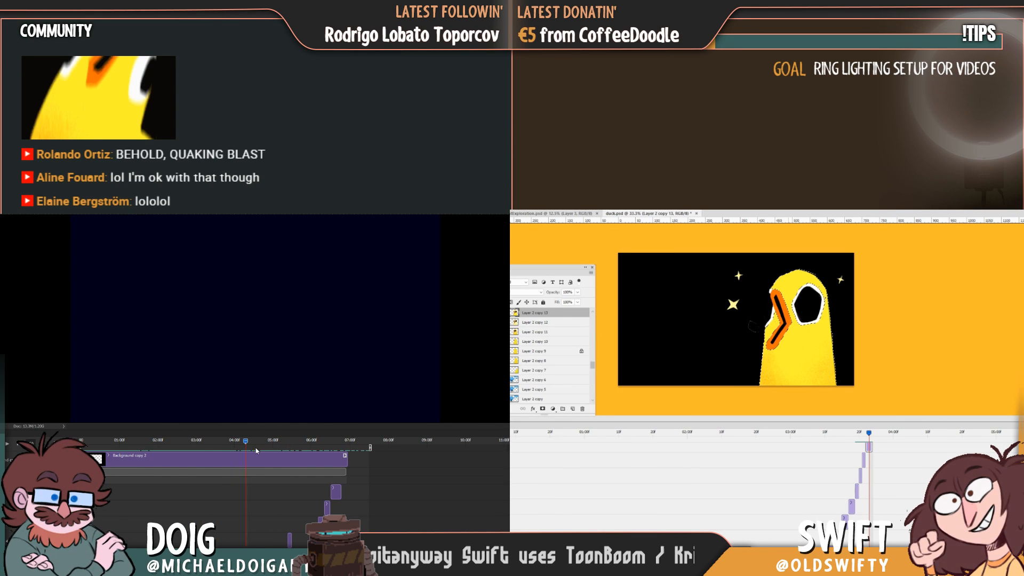
left_click_drag(778, 373, 802, 366)
key("space")
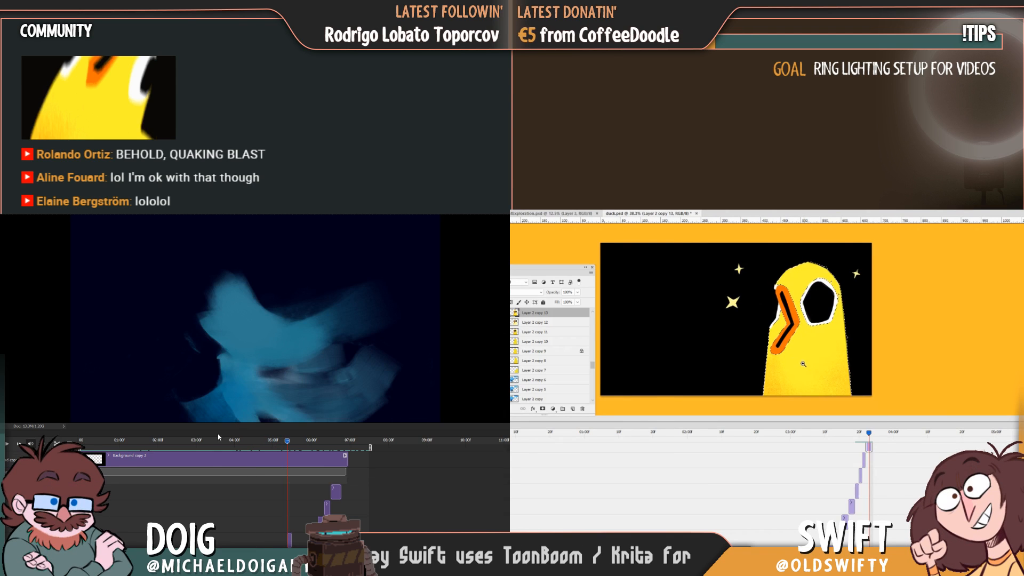
left_click(218, 440)
key("space")
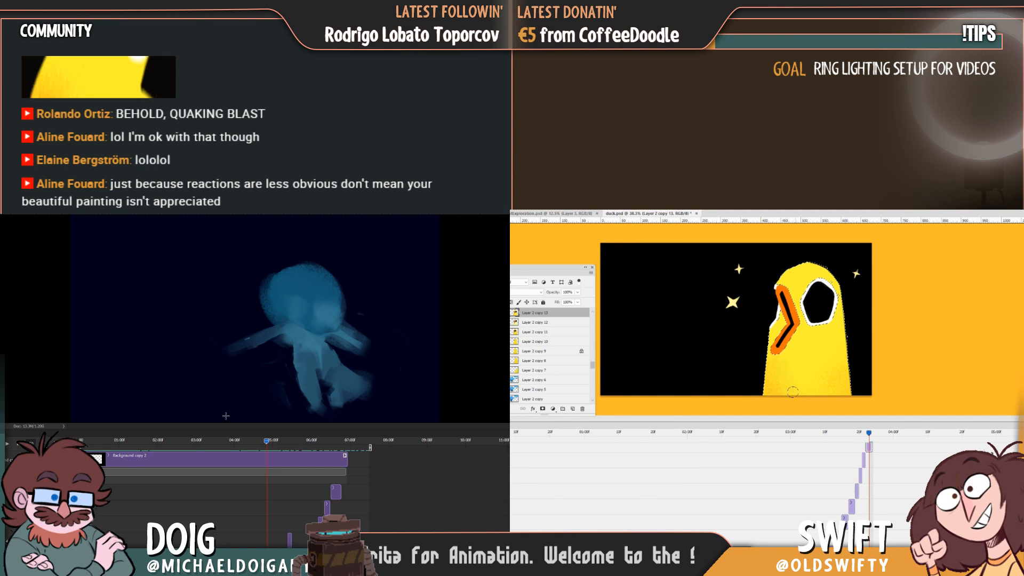
left_click(286, 441)
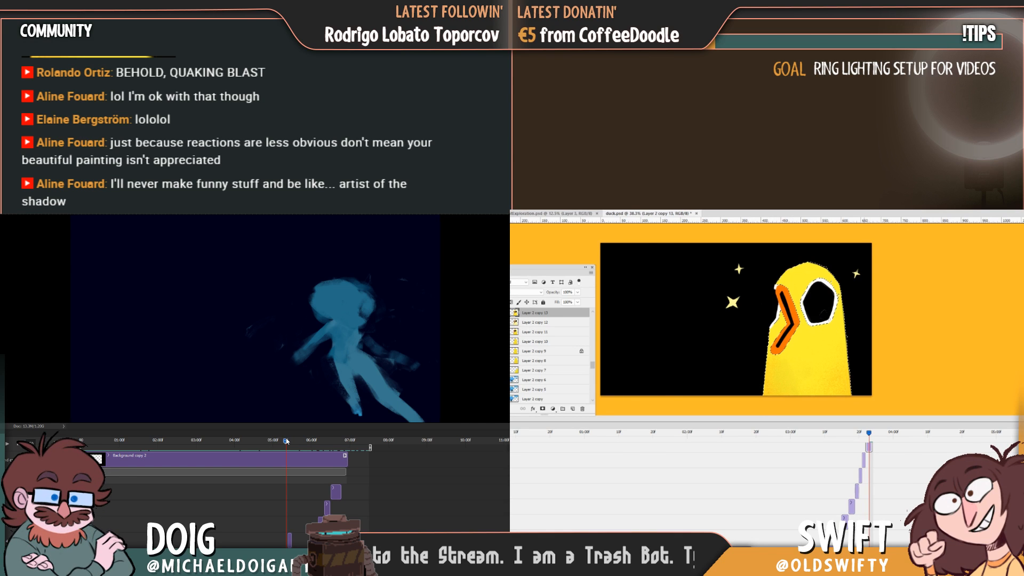
left_click(864, 433)
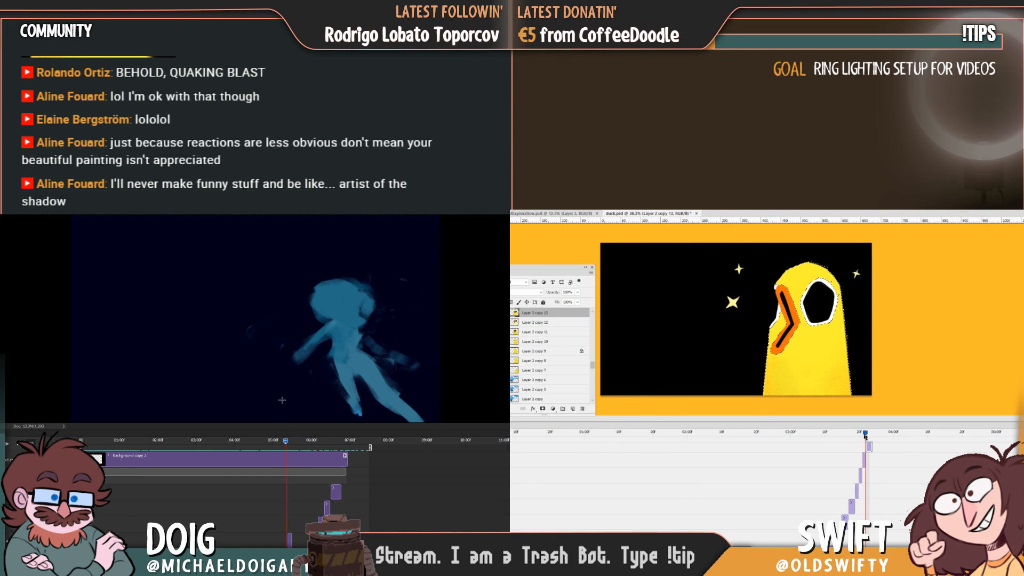
left_click_drag(866, 433, 867, 435)
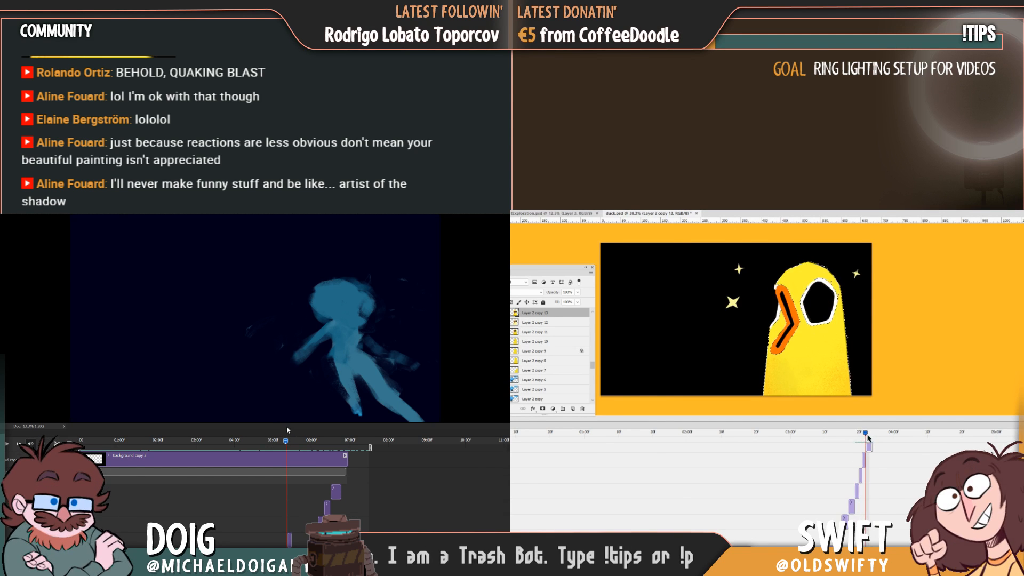
Shade the duck's base at the Layer 2 copy 14 frame with grainy orange, and scrub through the end of the blue figure animation.
left_click_drag(287, 441, 337, 453)
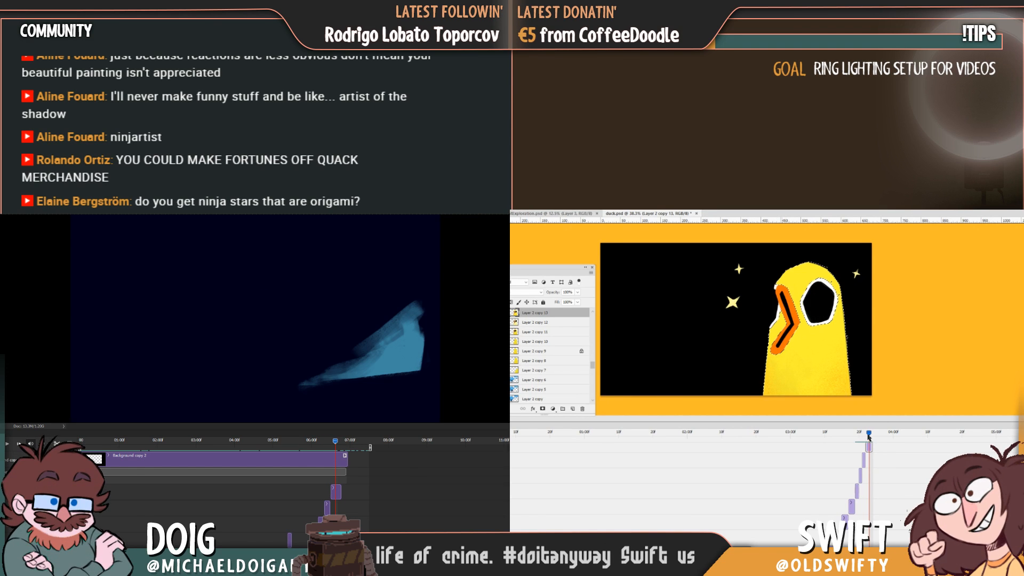
left_click_drag(868, 434, 874, 435)
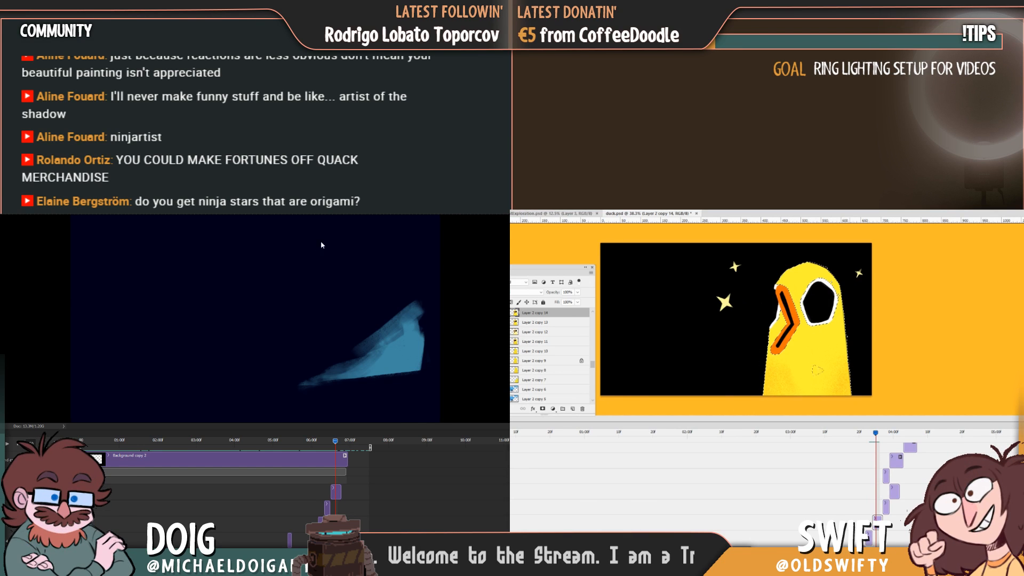
left_click_drag(337, 443, 330, 442)
key("Left")
key("Left")
key("Right")
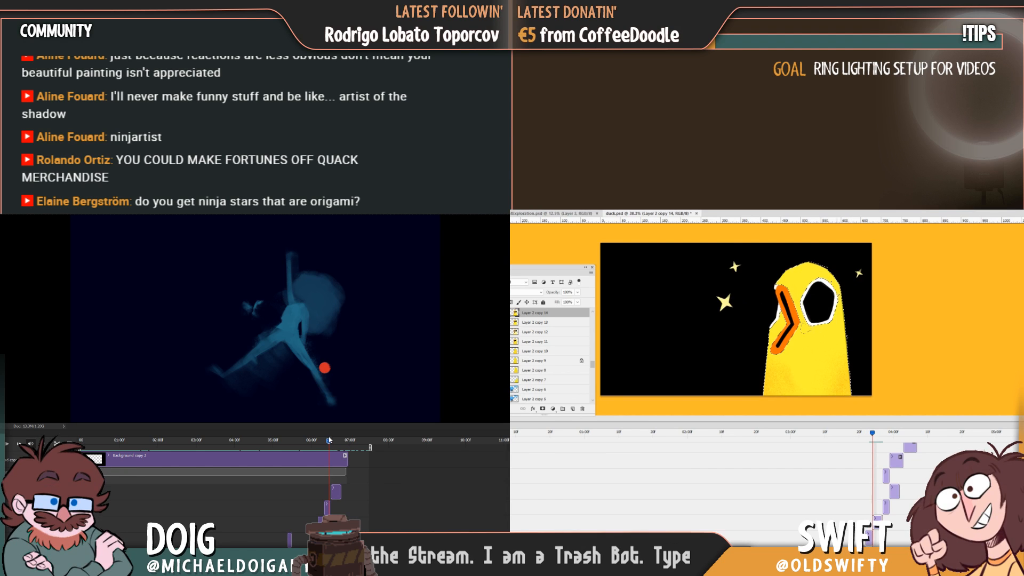
Build up the grainy orange shading on Layer 2 copy 14, flipping between its frame and the preceding one to compare.
key("Left")
key("Right")
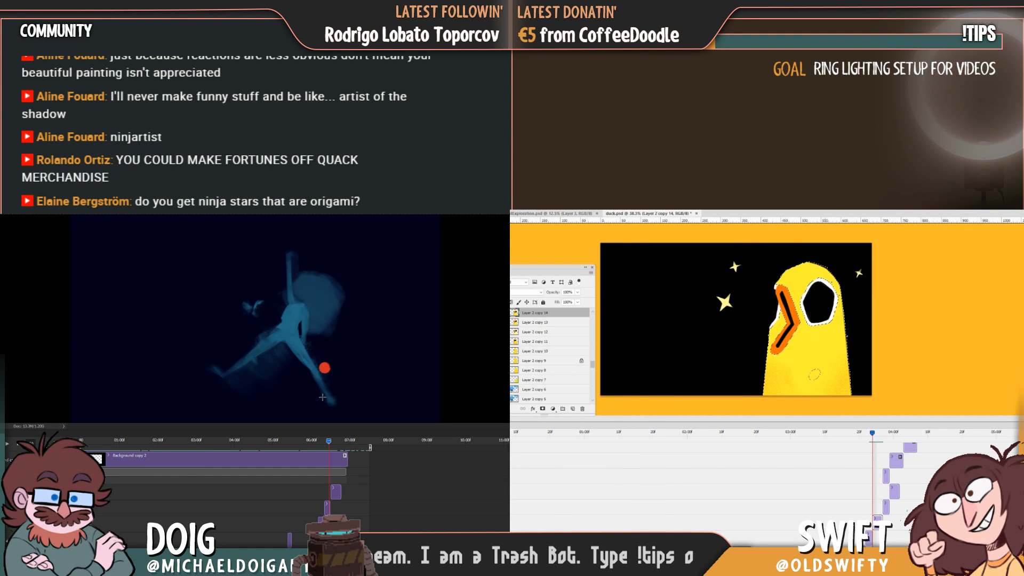
key("Left")
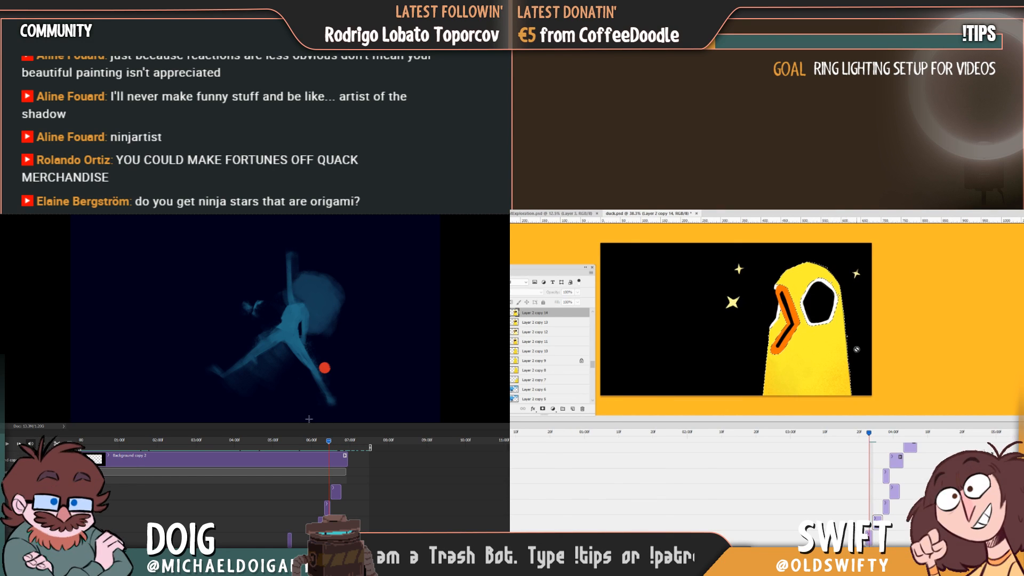
key("Right")
key("Right")
Replay the blue figure animation from the start, and check the Layer 2 copy 14 duck against its preceding frame.
left_click_drag(327, 441, 79, 444)
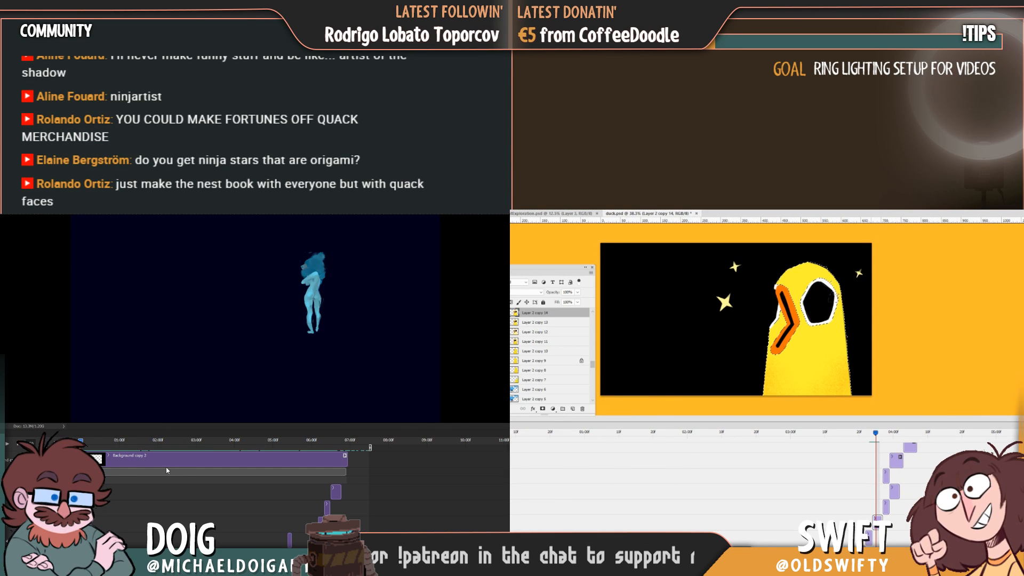
key("space")
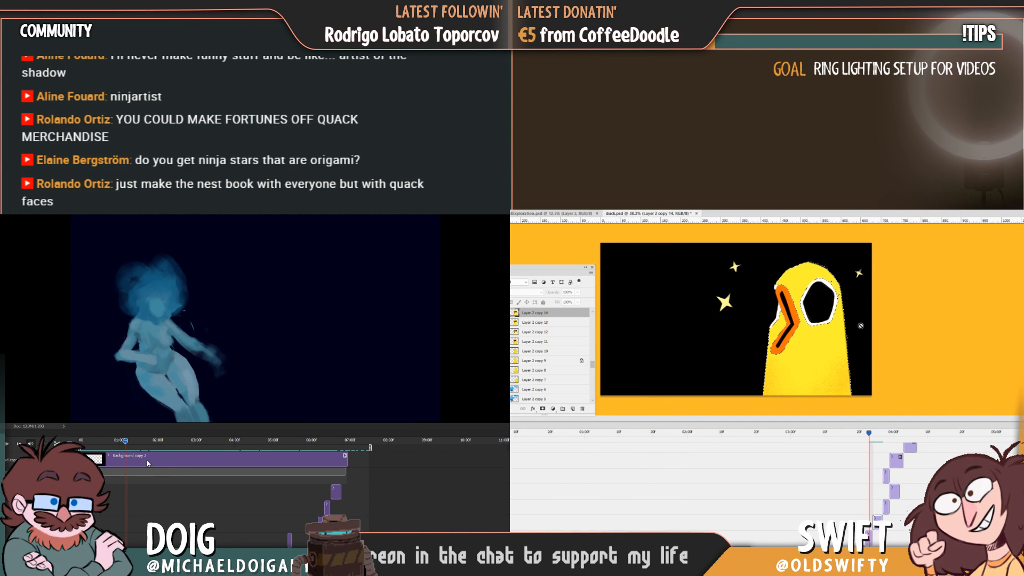
key("Right")
key("Left")
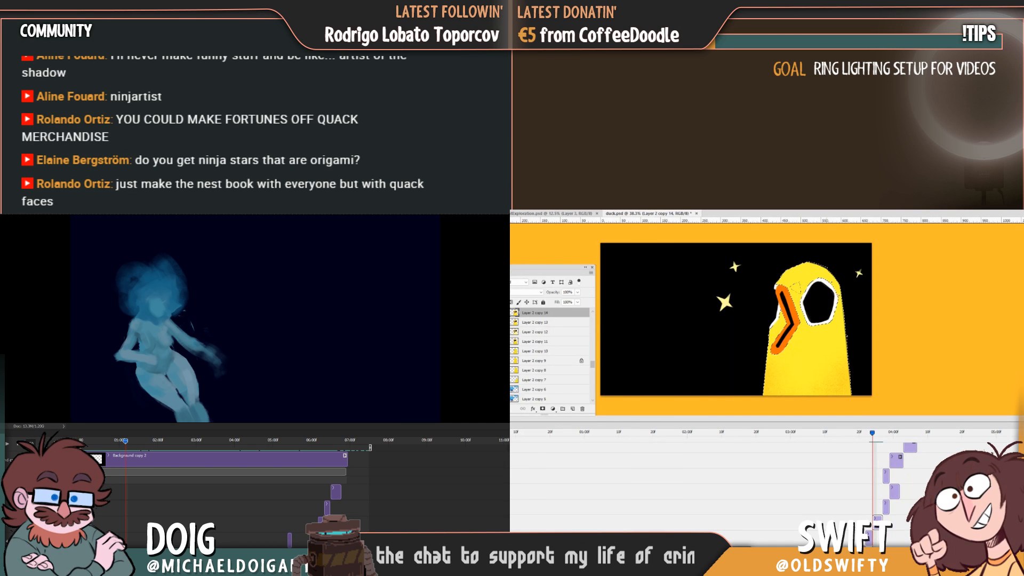
key("Left")
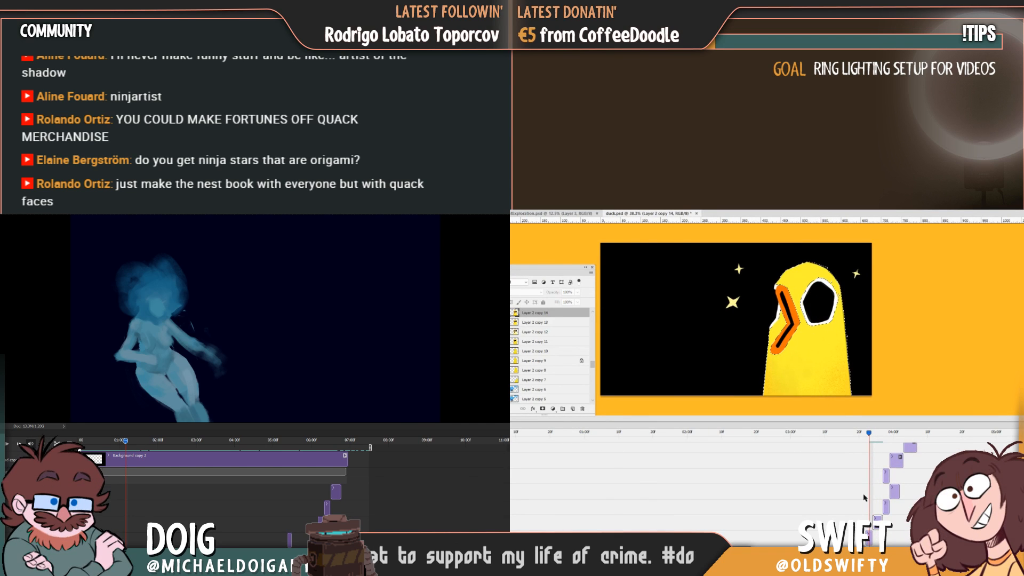
Return to Layer 2 copy 13 to touch up the duck's grainy orange base, and replay and scrub the blue figure animation.
key("alt+bracketleft")
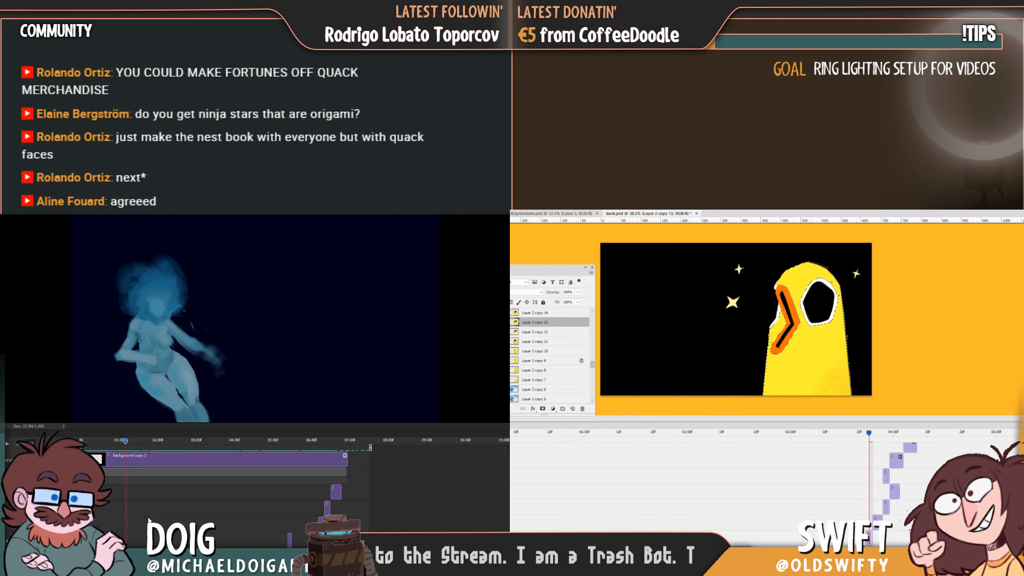
left_click_drag(128, 441, 202, 426)
key("space")
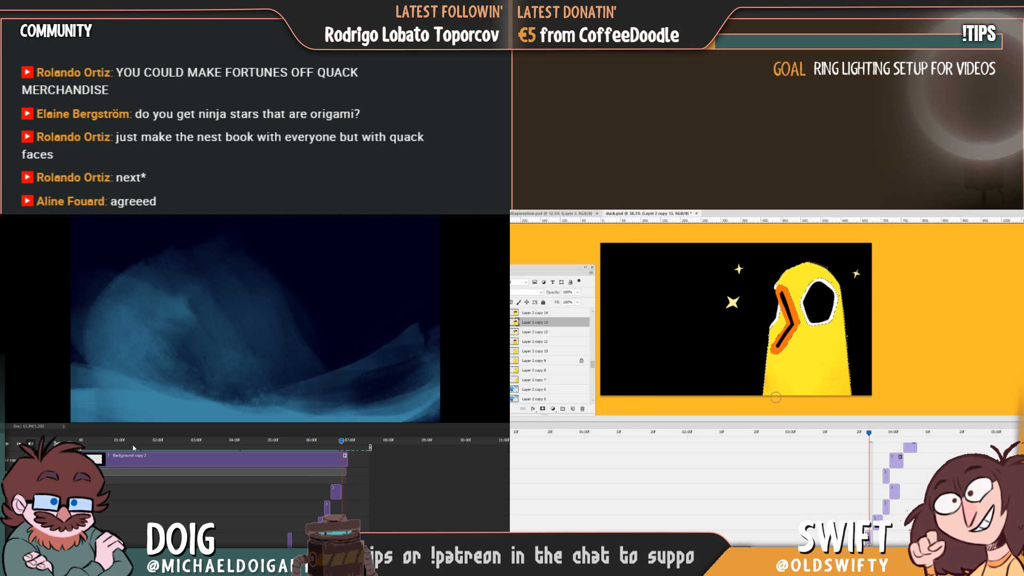
left_click_drag(131, 443, 143, 419)
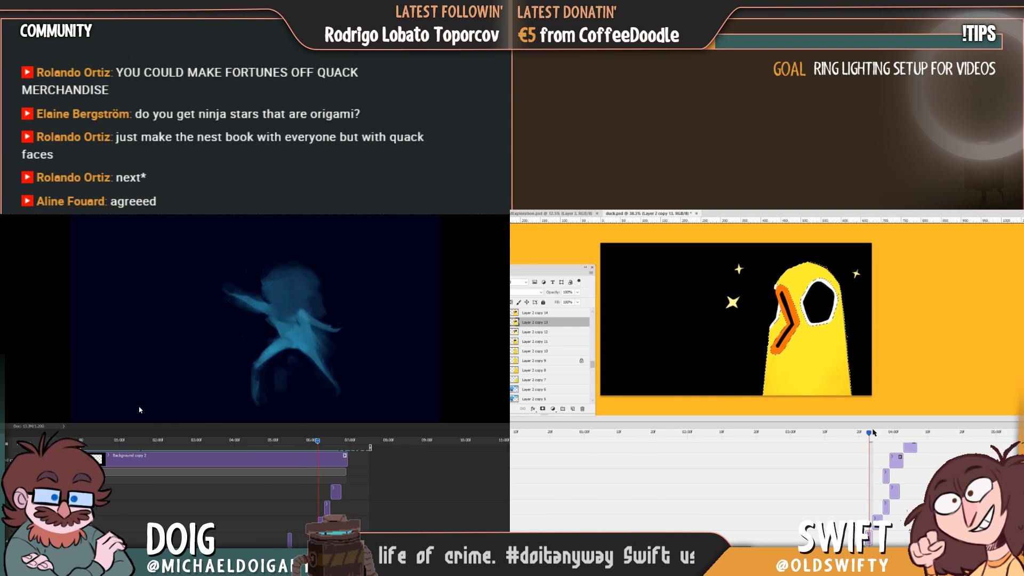
left_click_drag(868, 434, 869, 436)
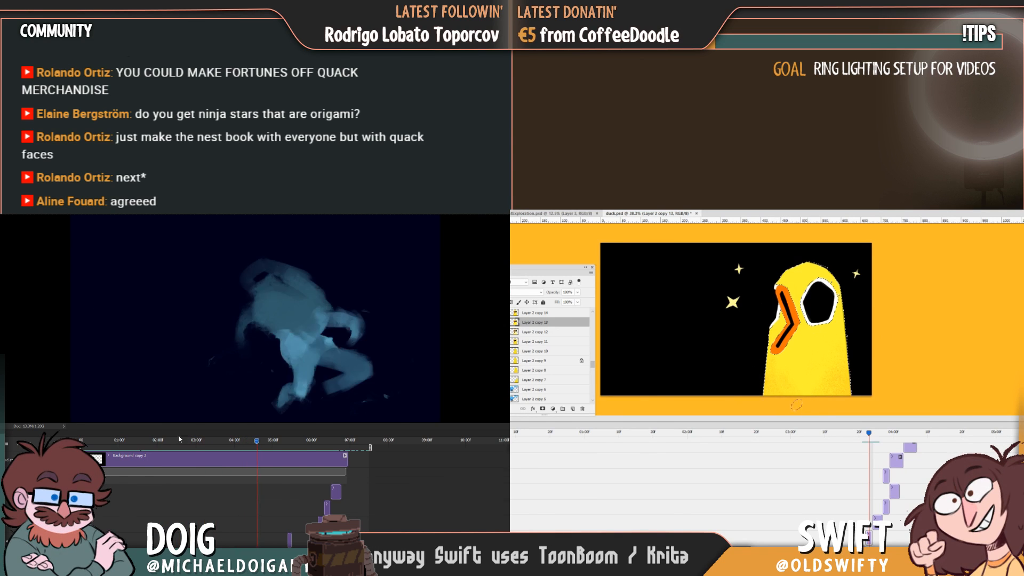
key("space")
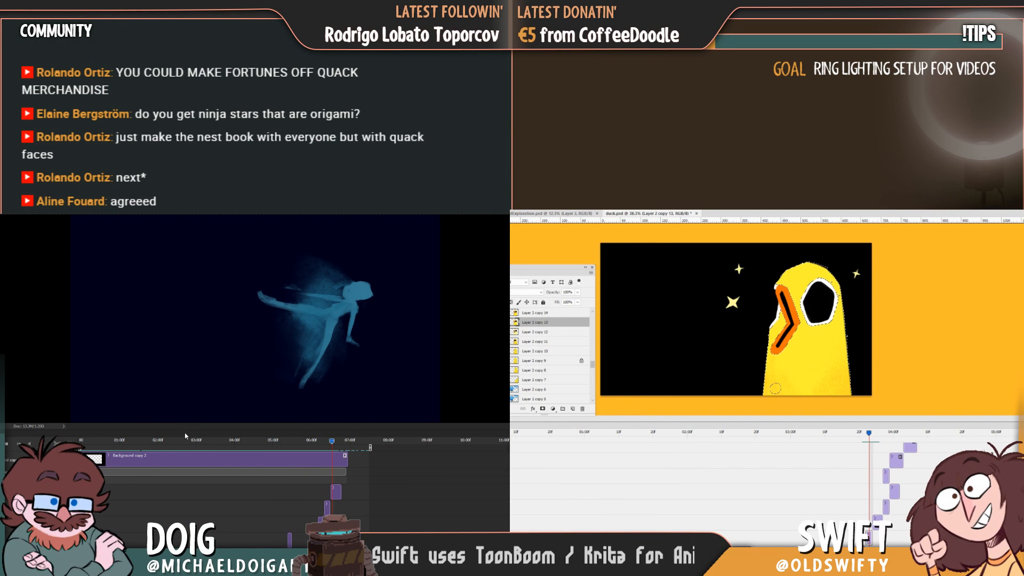
left_click_drag(310, 443, 313, 444)
left_click_drag(872, 436, 868, 437)
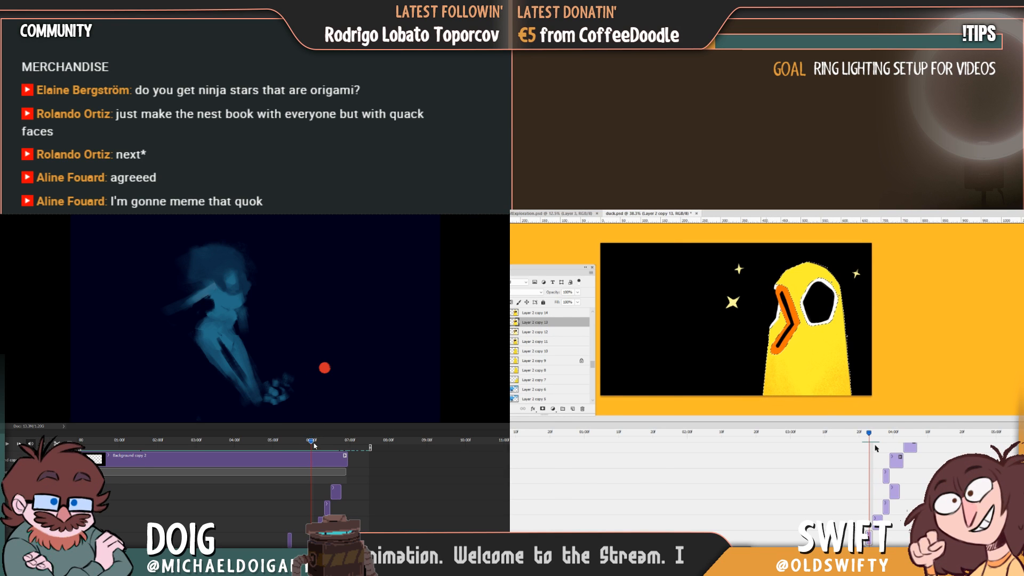
mouse_move(311, 441)
left_mouse_down()
mouse_move(331, 446)
mouse_move(320, 446)
left_mouse_up()
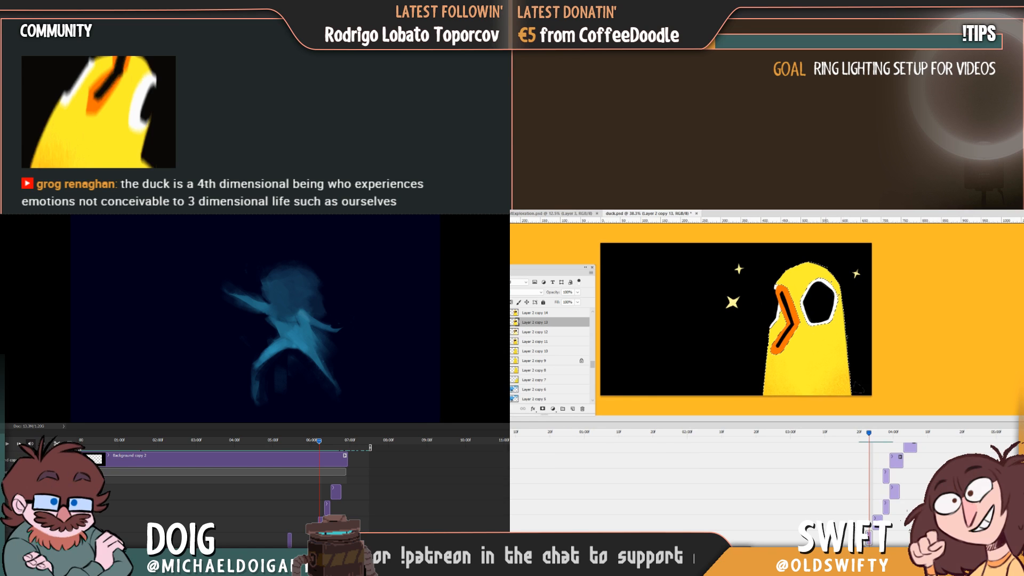
Go to the Layer 2 copy 15 frame, replace the old selection with the small duck's yellow body, and shade it with grainy orange.
left_click_drag(868, 433, 883, 434)
key("super+d")
key("super+d")
left_click(888, 475)
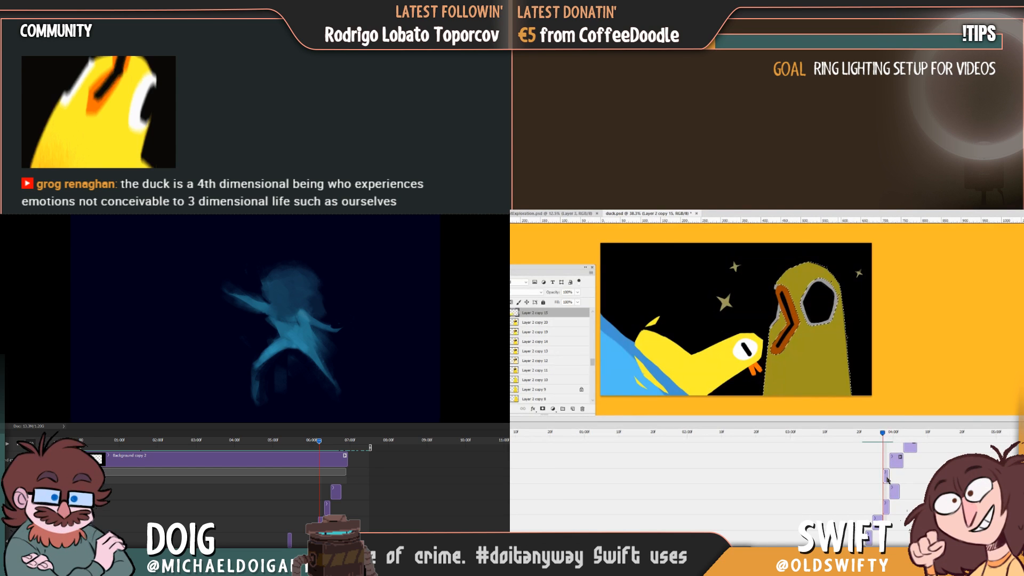
left_click(694, 375)
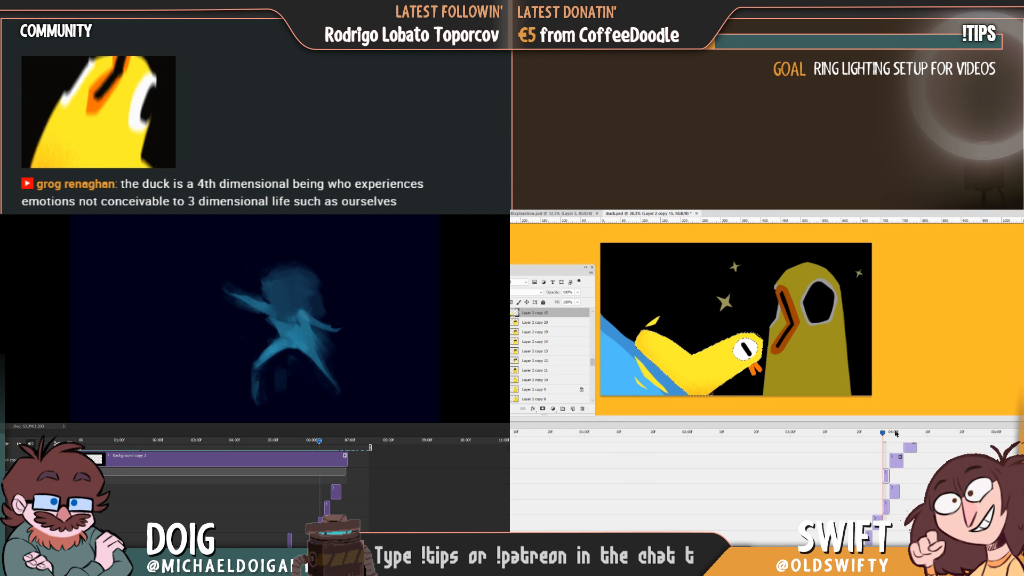
Go to the Layer 2 copy 16 frame, select the stretched duck's yellow body and shade it with grainy orange.
left_click_drag(882, 433, 889, 433)
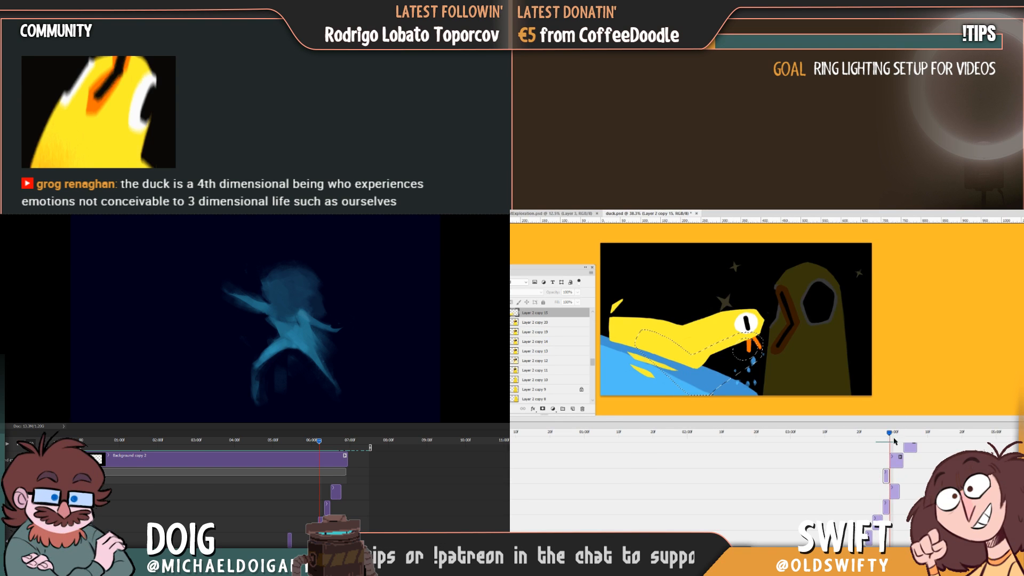
key("ctrl+j")
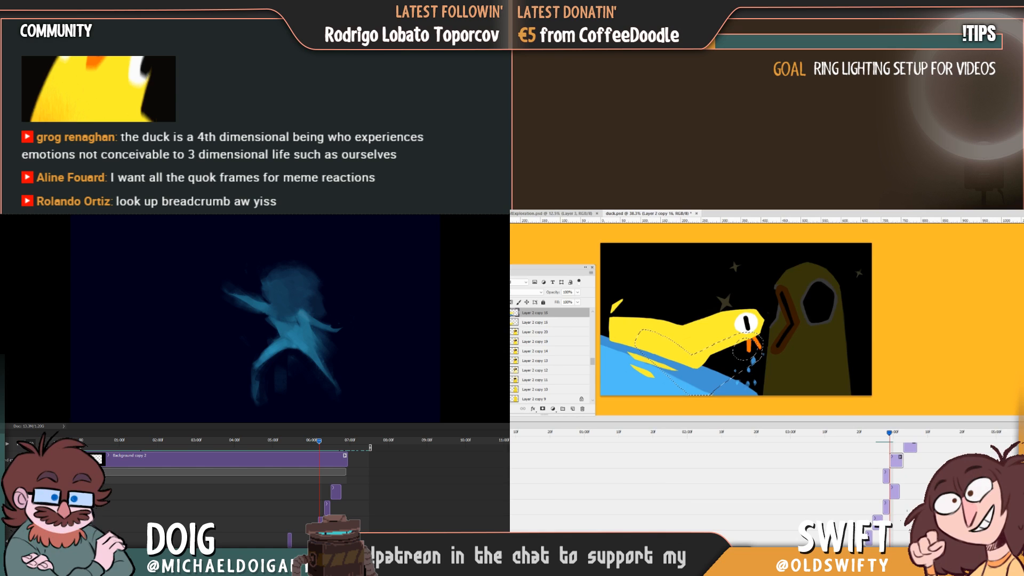
left_click(702, 331)
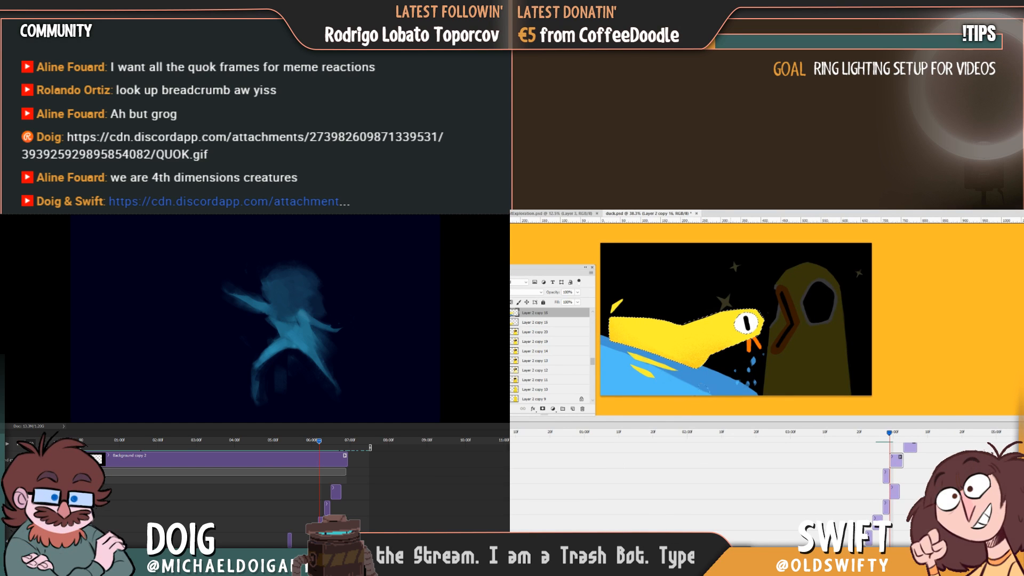
left_click_drag(889, 434, 890, 434)
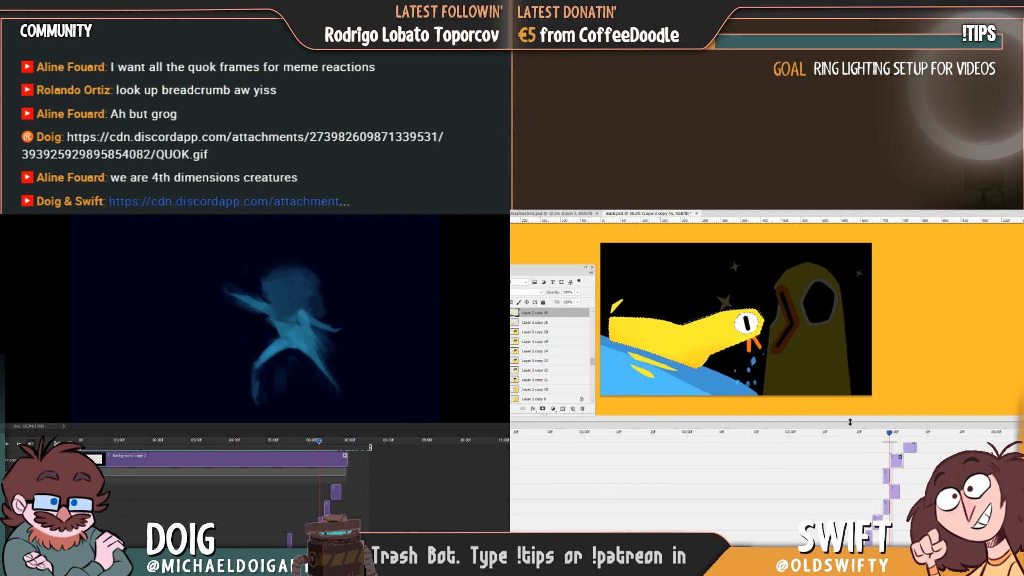
Go to the Layer 2 copy 17 frame, select the upright duck's yellow body and shade its lower edge with grainy orange.
left_click_drag(886, 435, 903, 435)
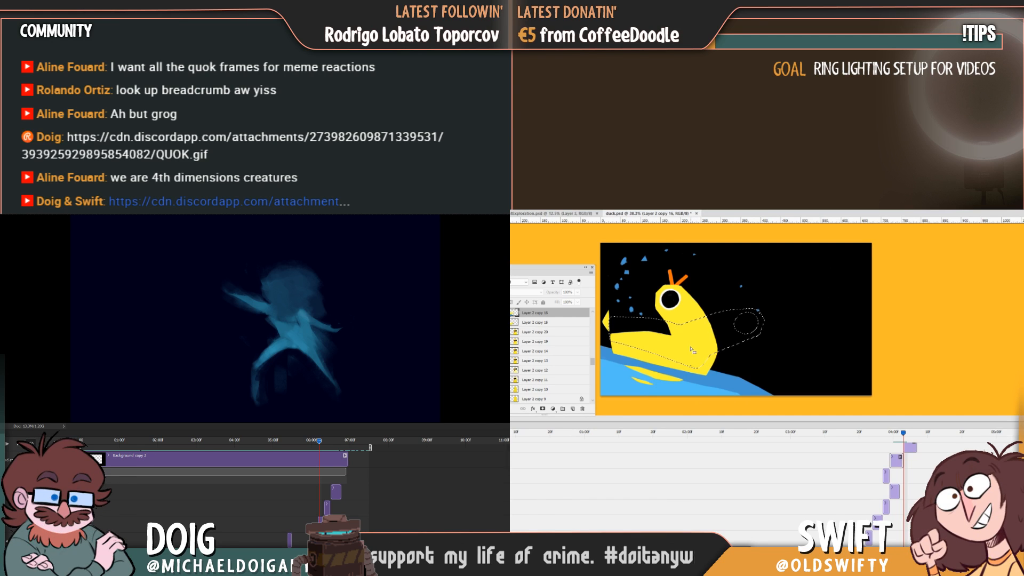
left_click(910, 448)
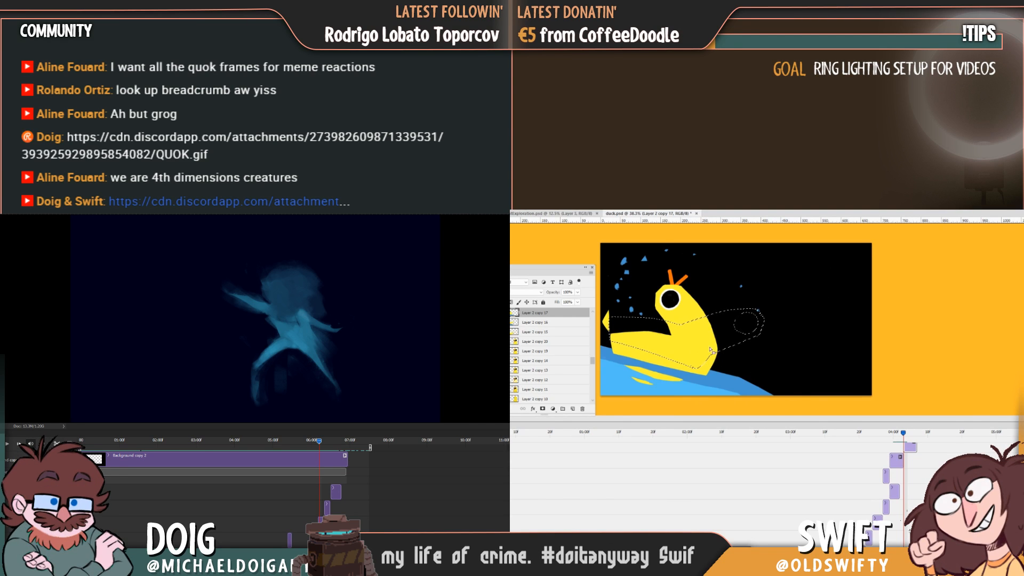
left_click(702, 348)
left_click(700, 348)
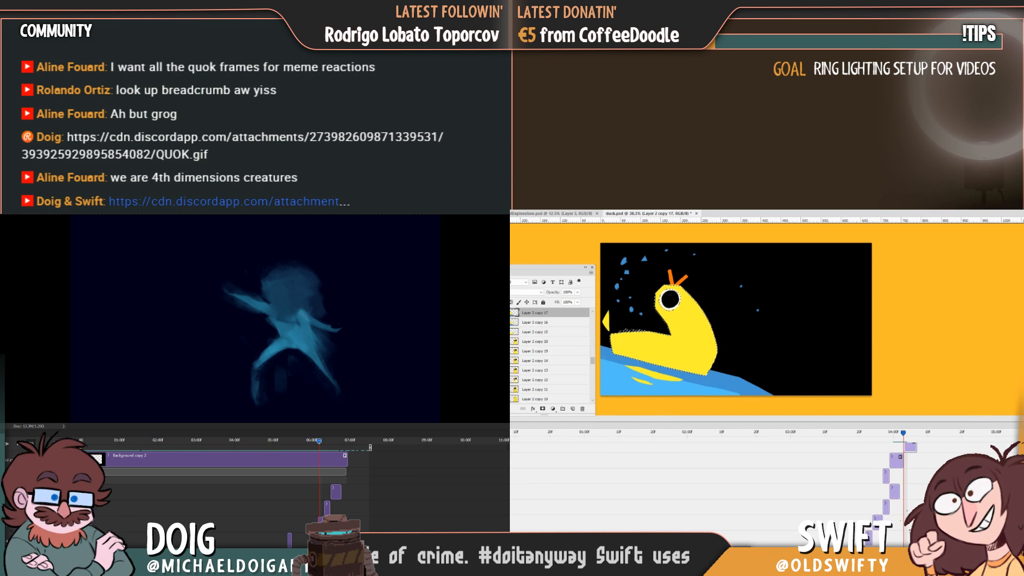
key("ctrl+d")
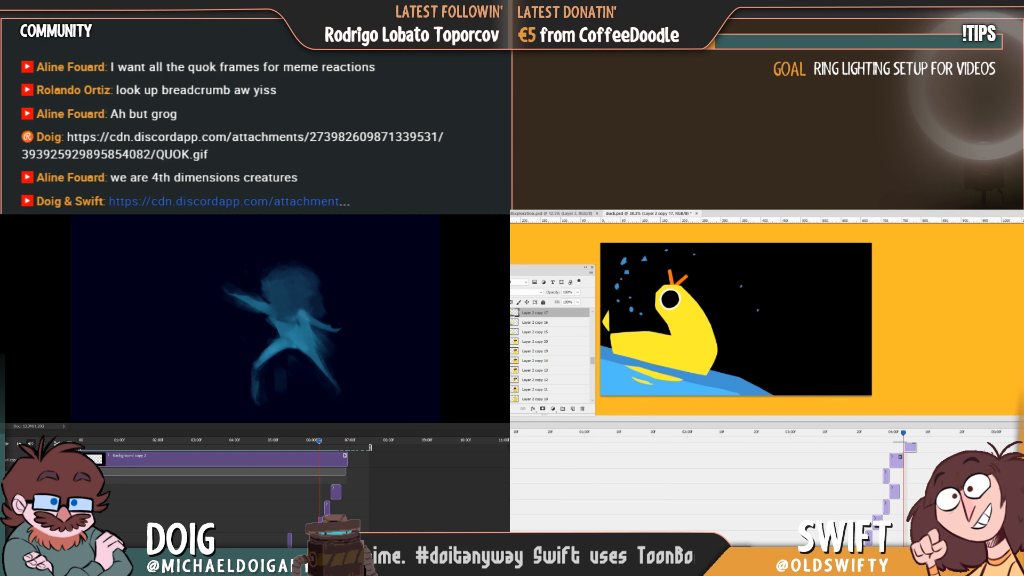
key("ctrl+z")
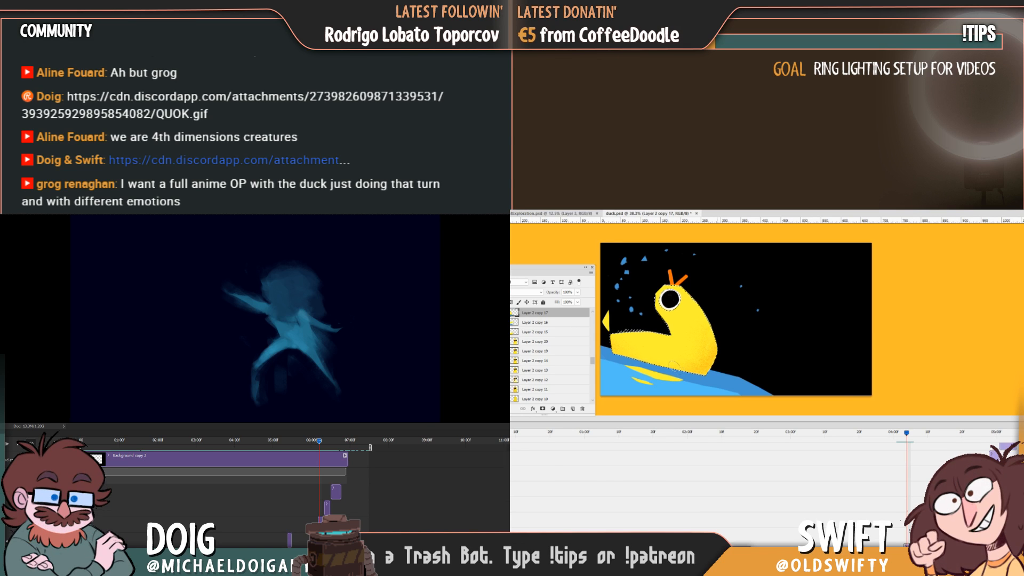
Go to the Layer 2 copy 18 frame and select the duck's yellow body on that layer.
left_click_drag(902, 433, 918, 435)
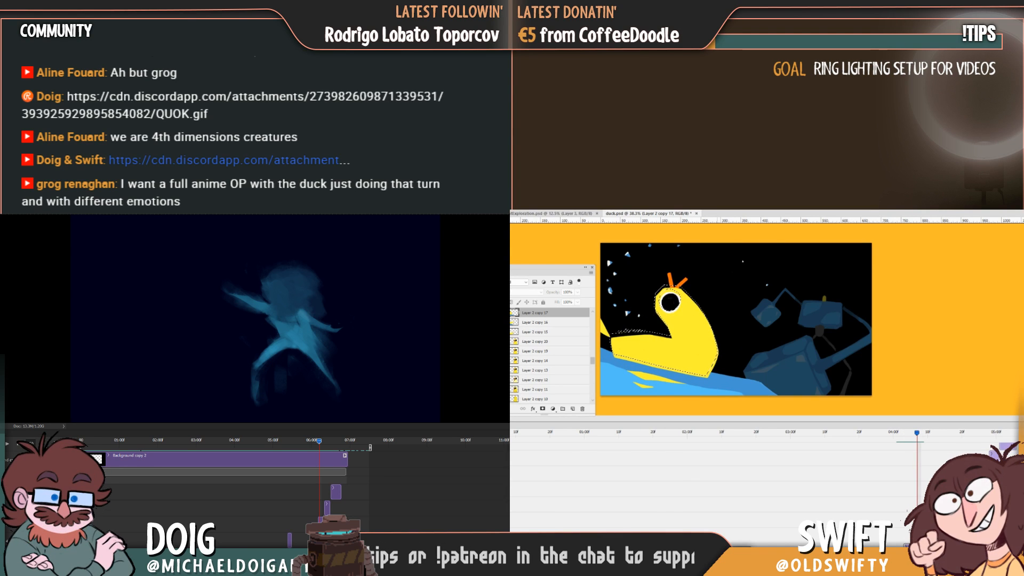
key("alt+]")
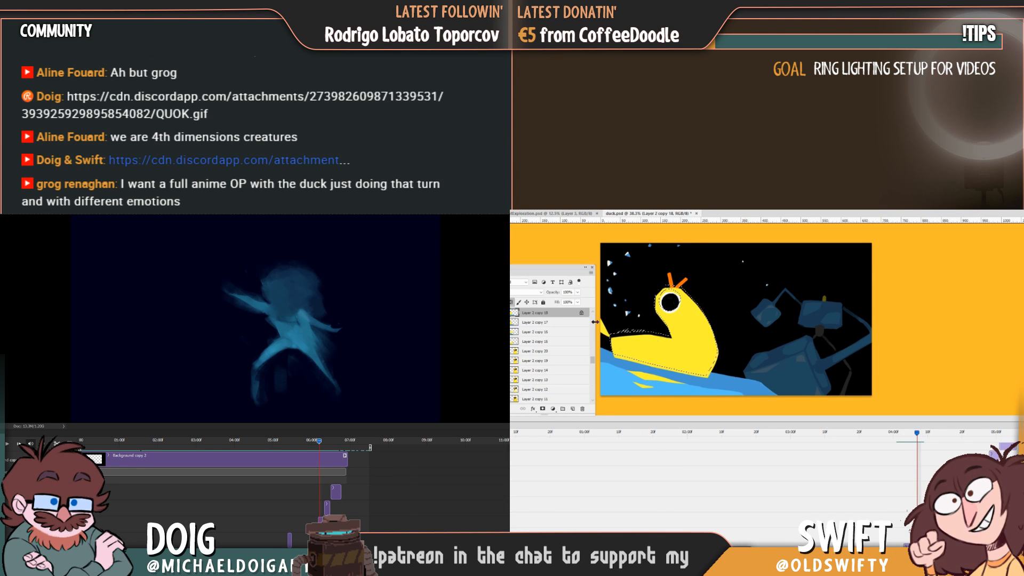
left_click(700, 364)
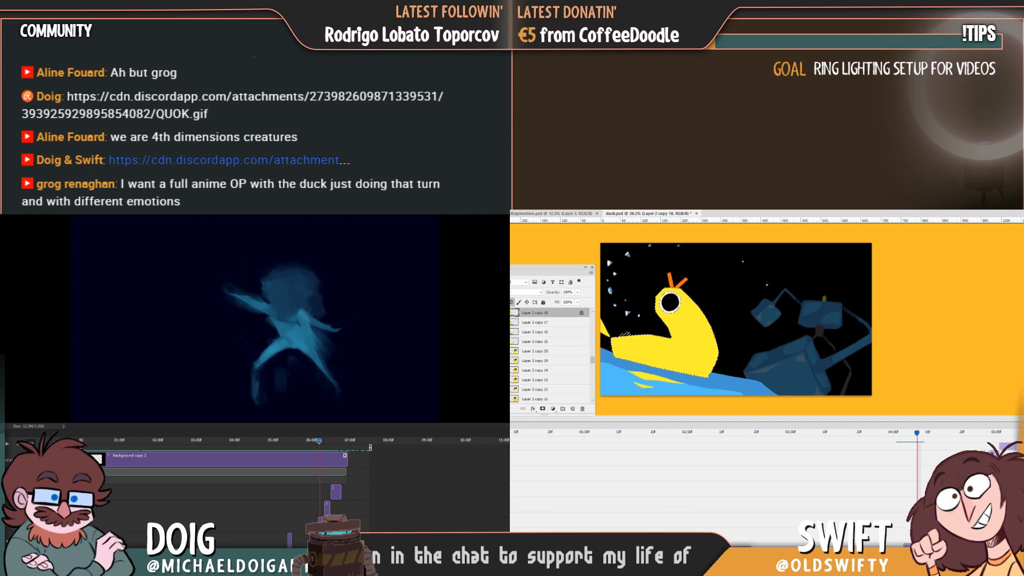
Shade the lower body of the duck on Layer 2 copy 18 with grainy orange, comparing it against the preceding frame.
key("Left")
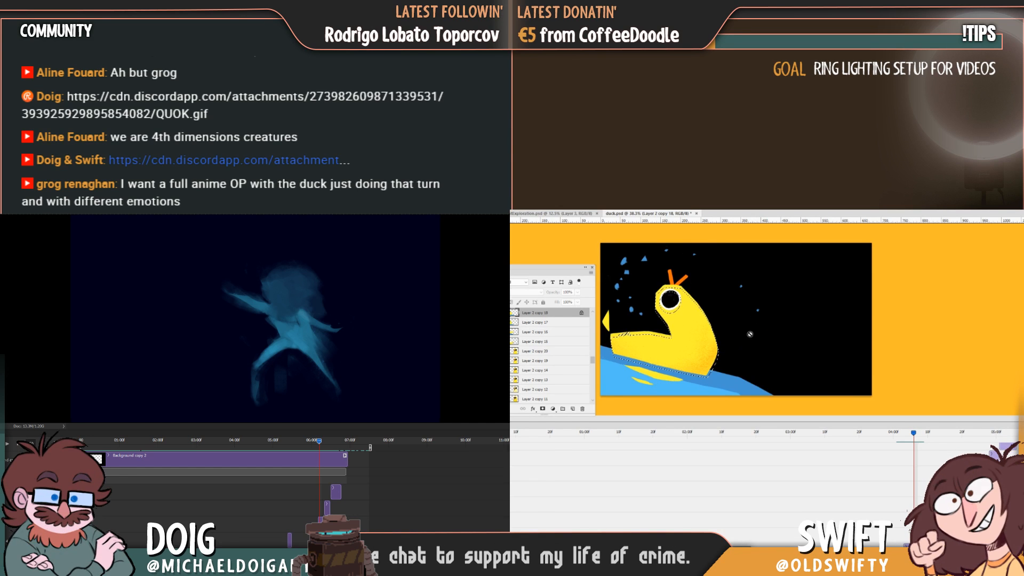
key("Right")
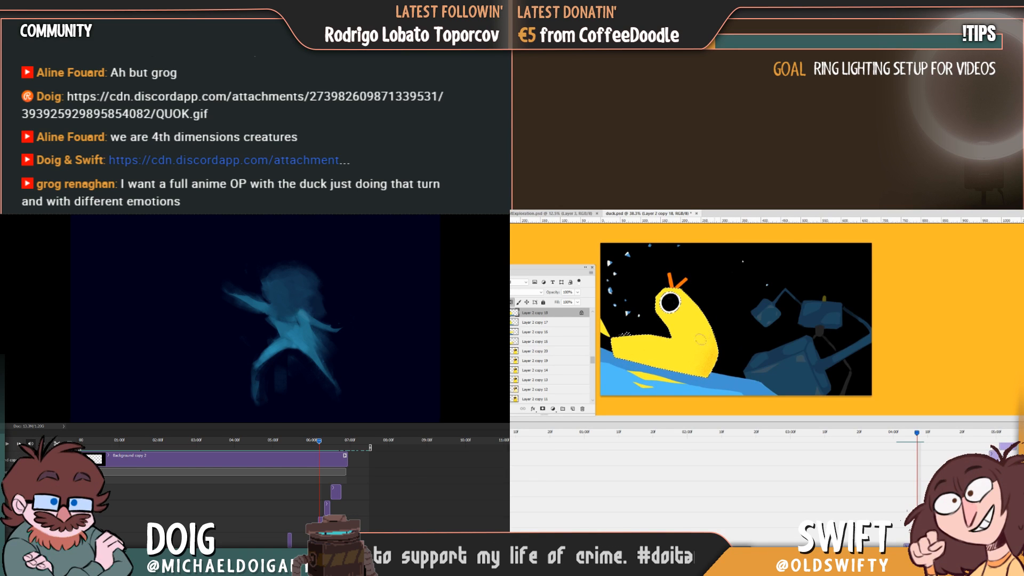
key("Left")
key("Right")
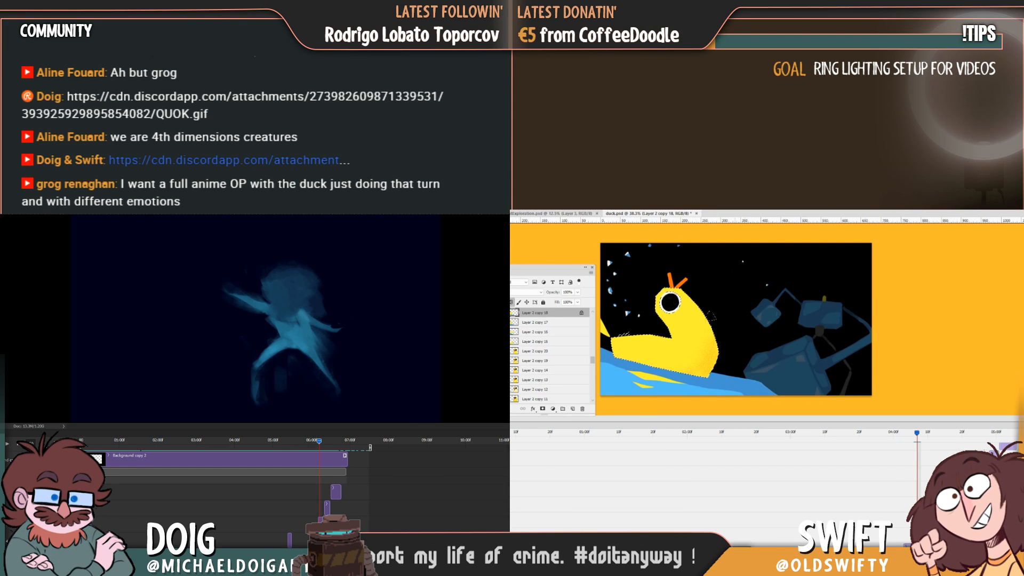
key("Left")
key("Right")
key("Left")
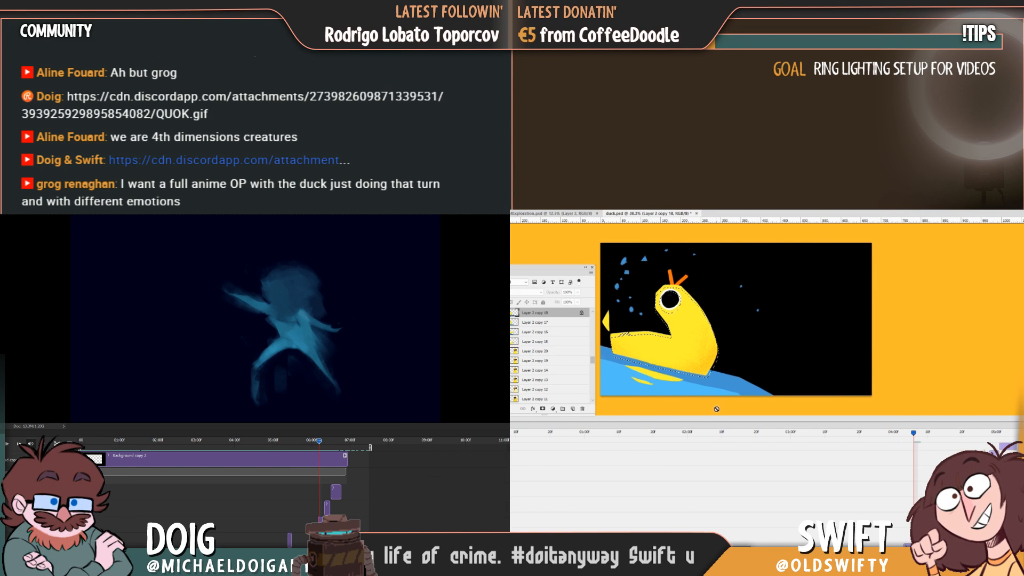
key("Right")
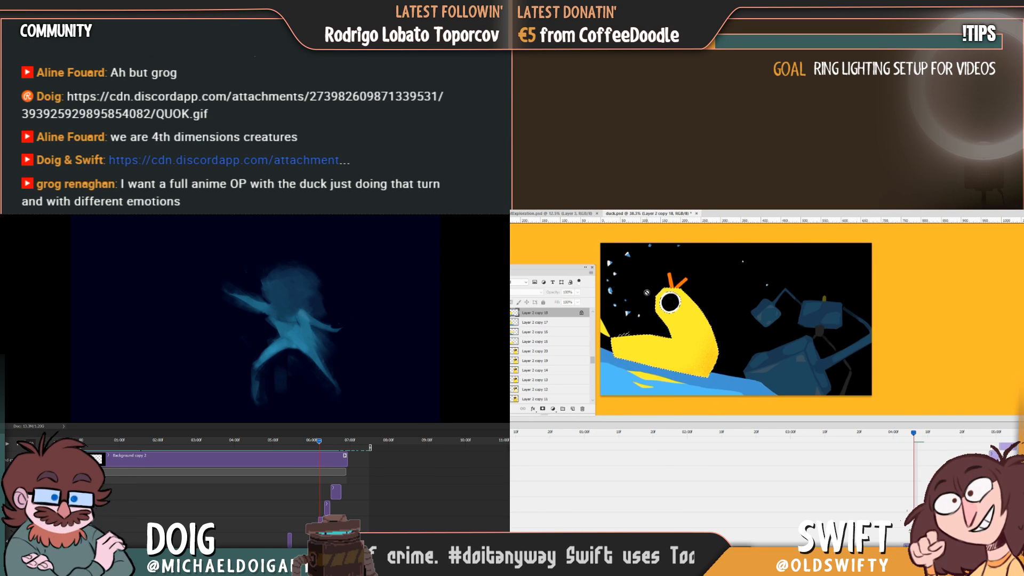
key("Left")
key("Right")
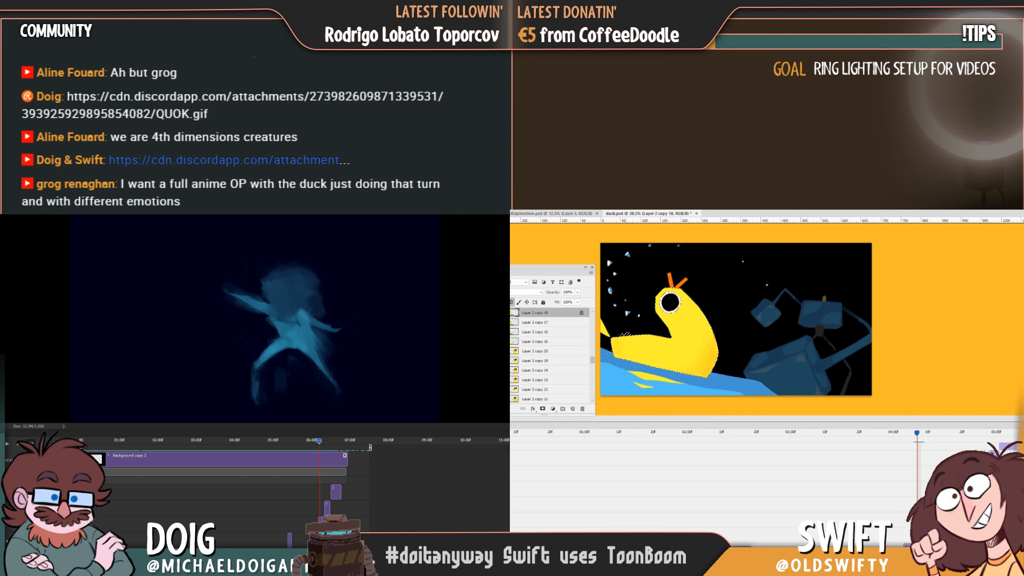
key("Left")
key("Right")
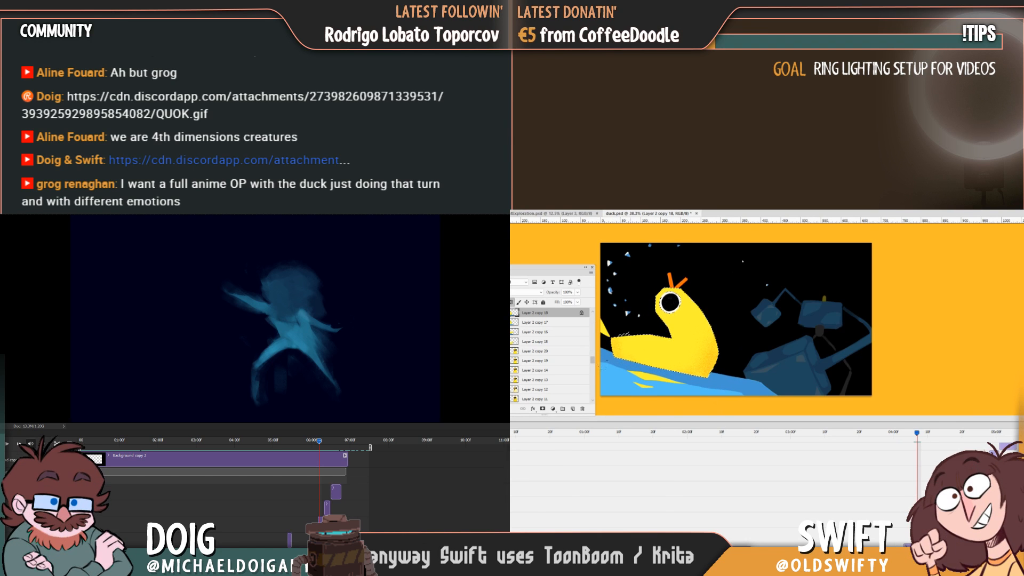
key("Left")
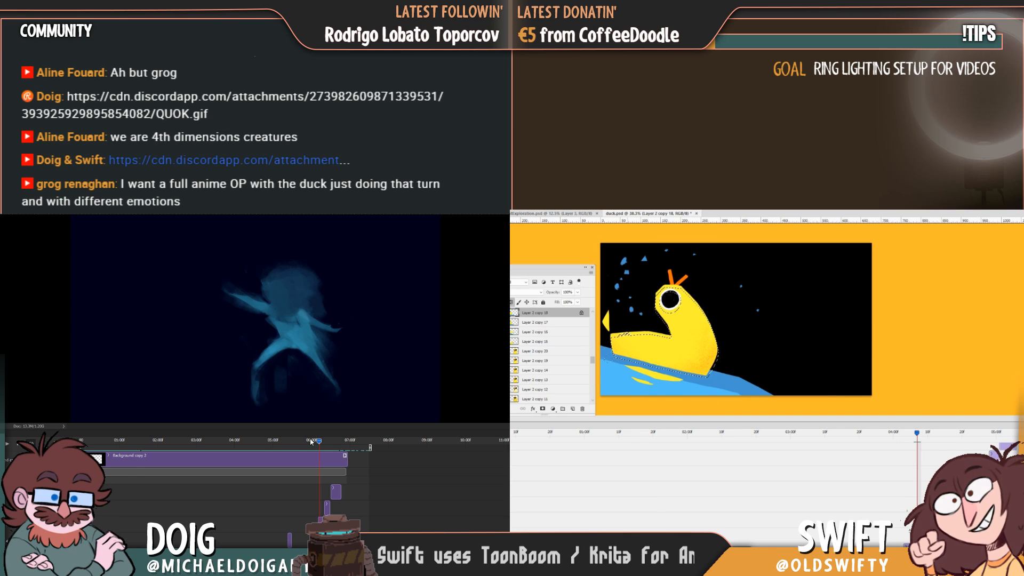
key("Right")
key("Left")
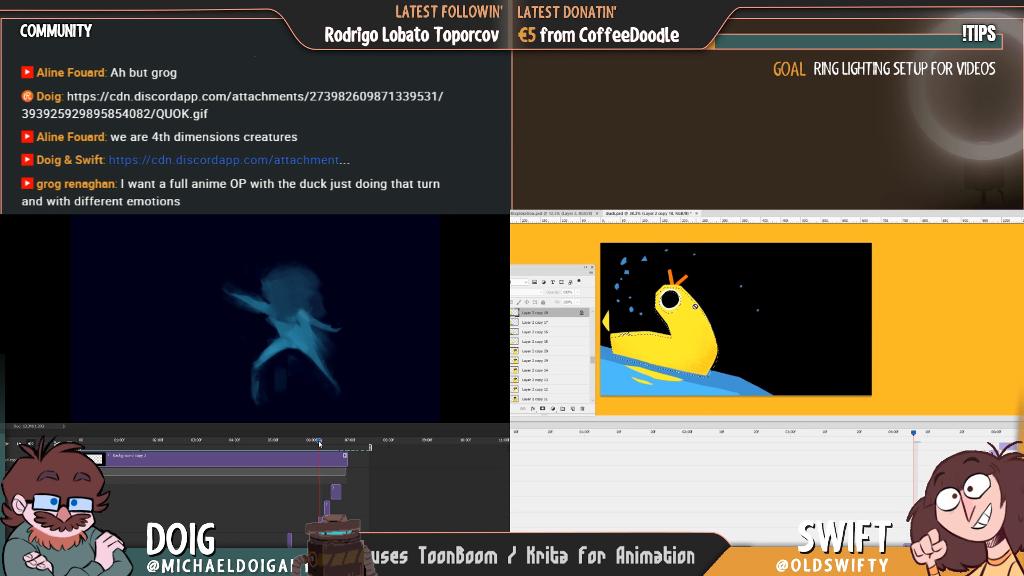
Play back the closing section of the blue figure animation from shortly before the 06:00 mark.
left_click_drag(320, 444, 303, 443)
key("Right")
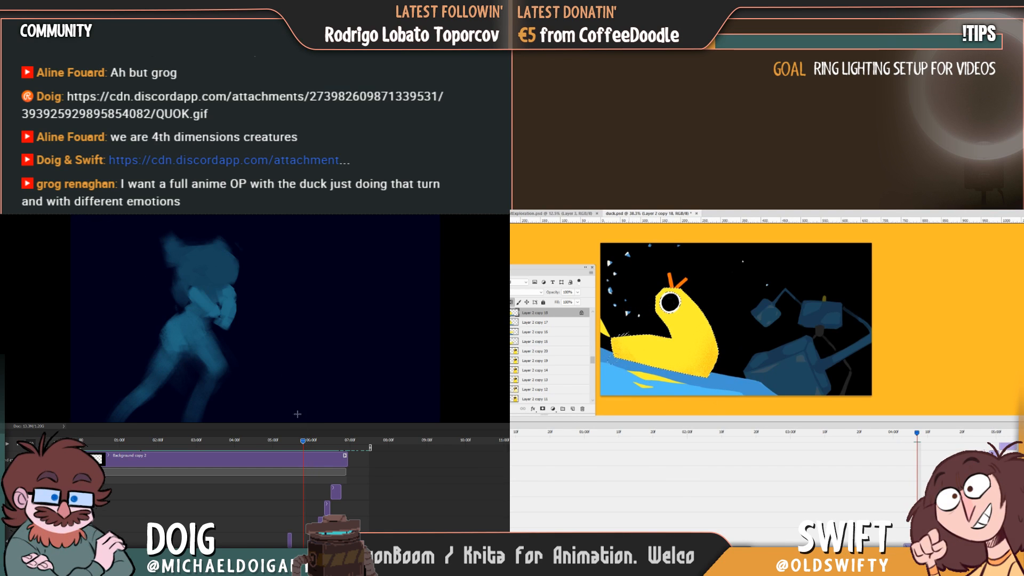
key("space")
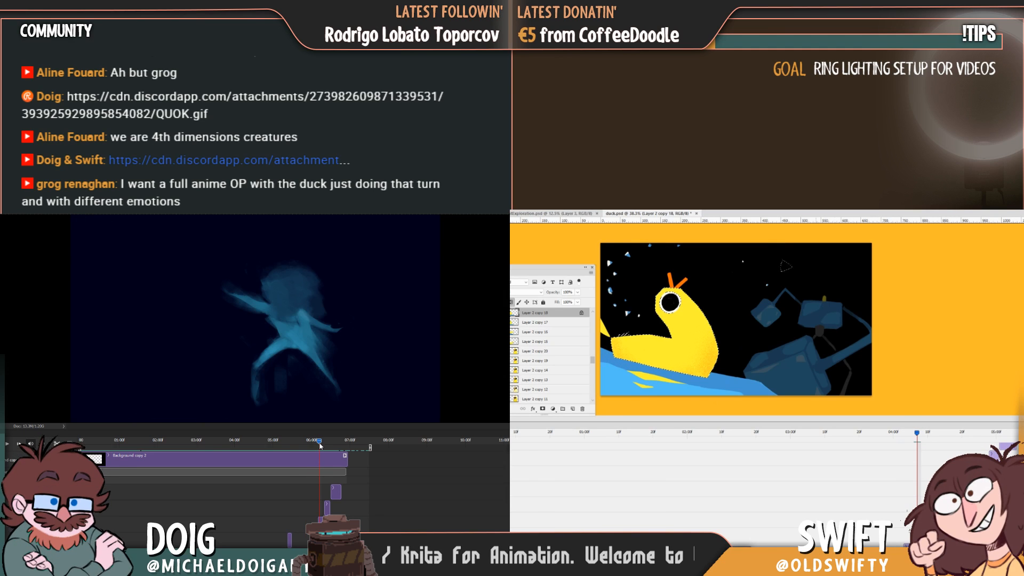
Replay the opening of the blue figure animation several times from its first frame.
left_click(94, 442)
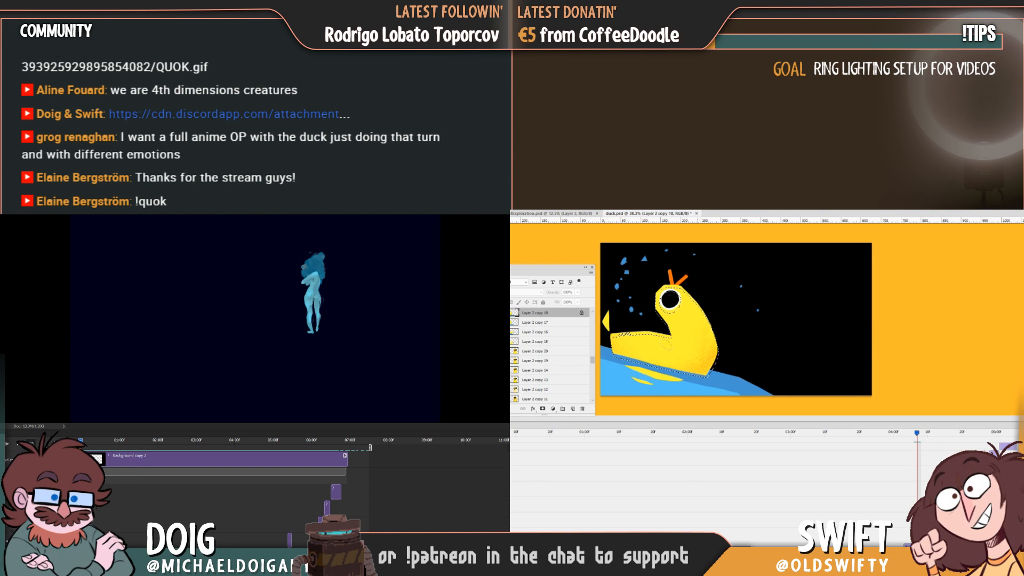
mouse_move(81, 442)
left_mouse_down()
mouse_move(104, 442)
mouse_move(80, 442)
left_mouse_up()
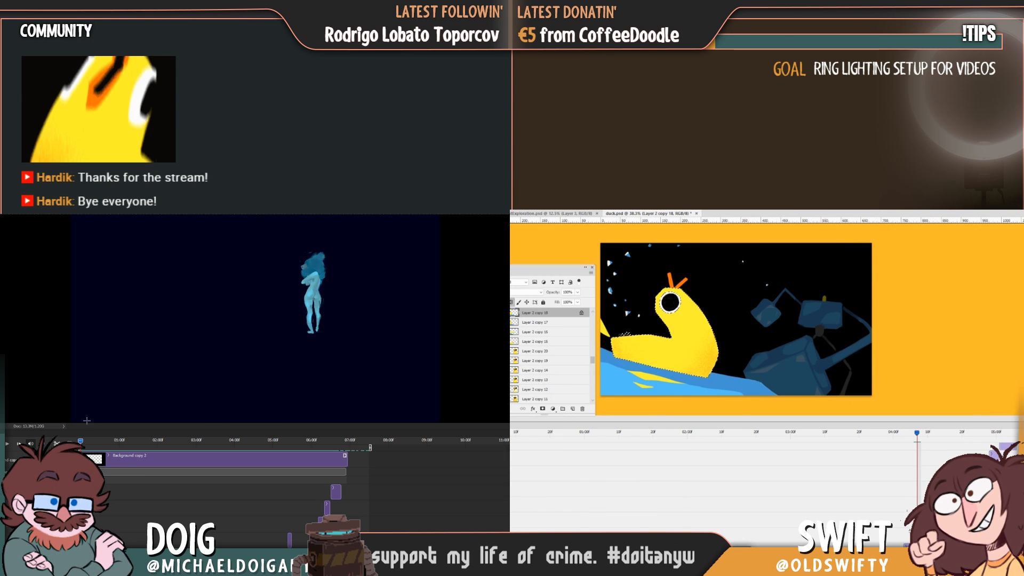
key("space")
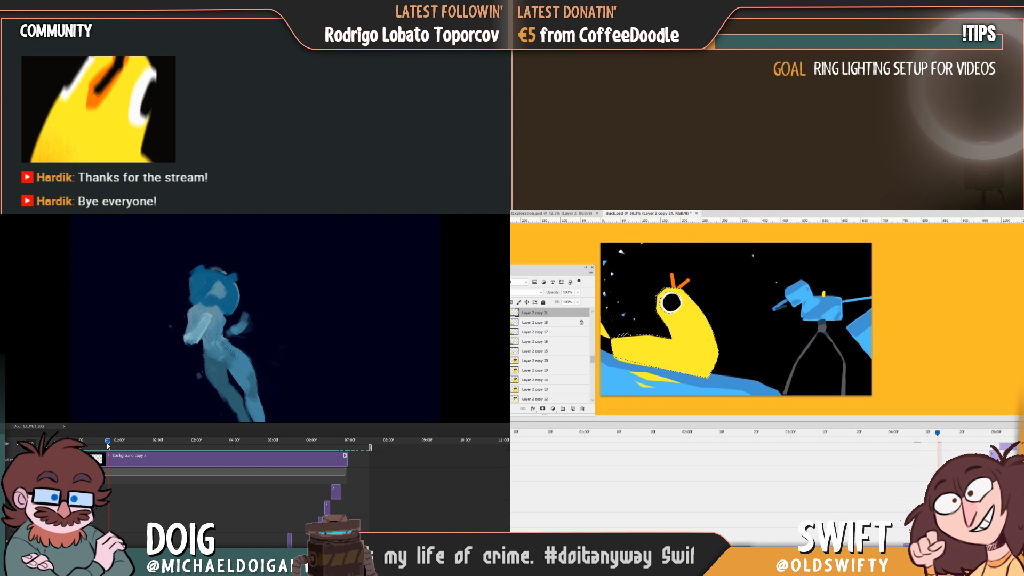
left_click_drag(110, 444, 74, 440)
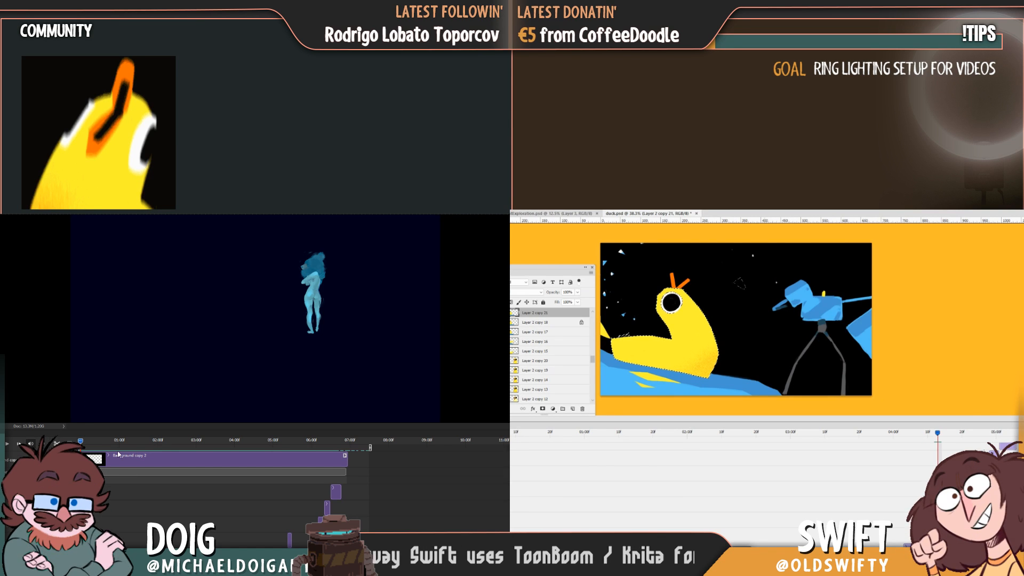
left_click_drag(112, 440, 81, 445)
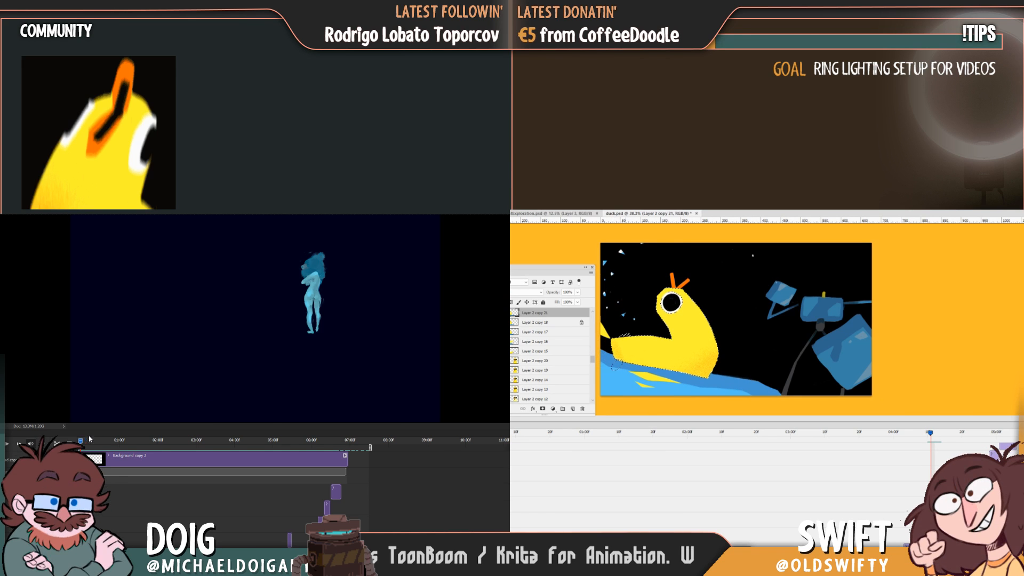
key("space")
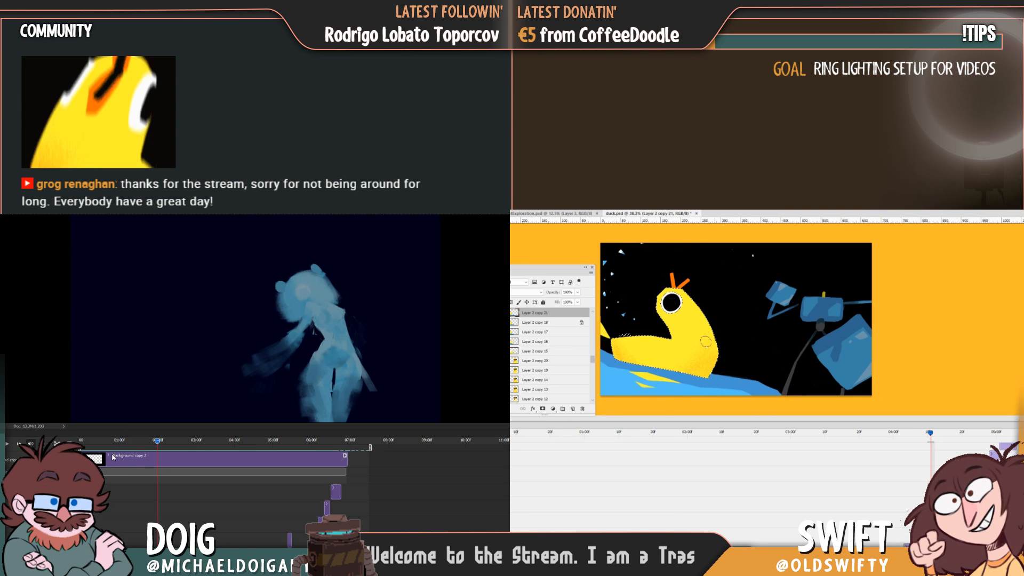
left_click_drag(130, 441, 82, 440)
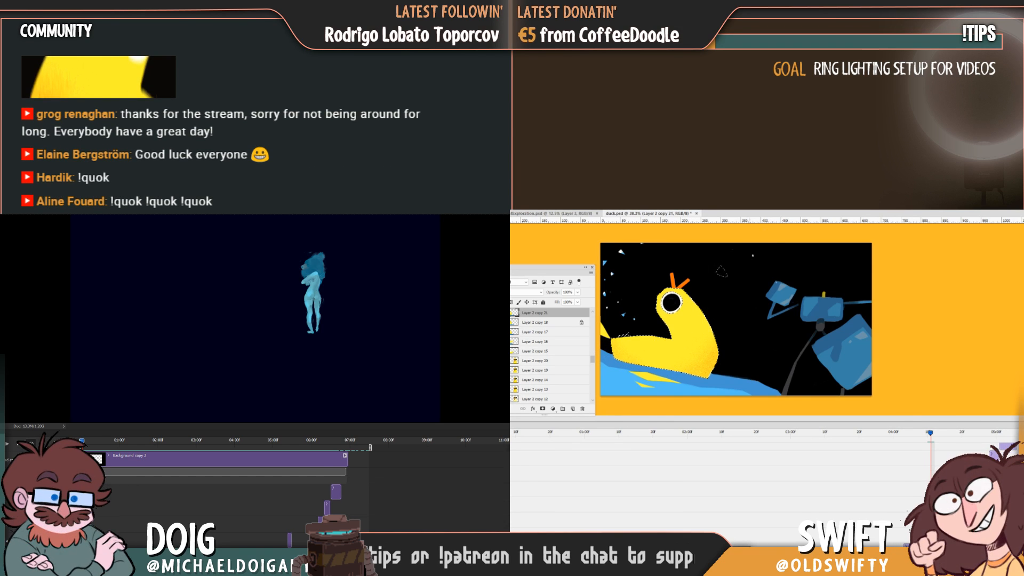
Shade the duck's yellow body on Layer 2 copy 21 with grainy orange, flipping to the preceding frame to match the shading.
key("Left")
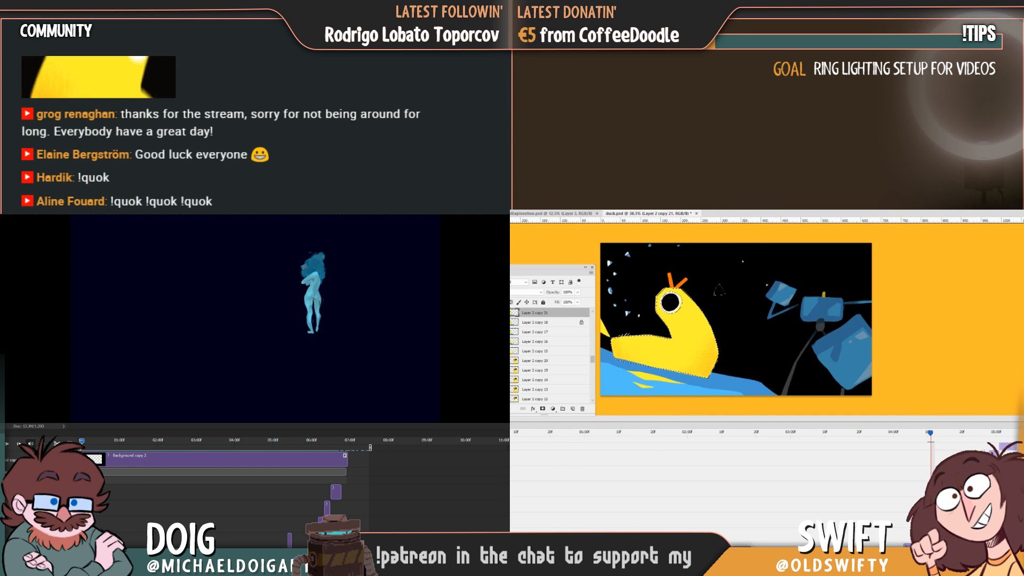
key("Right")
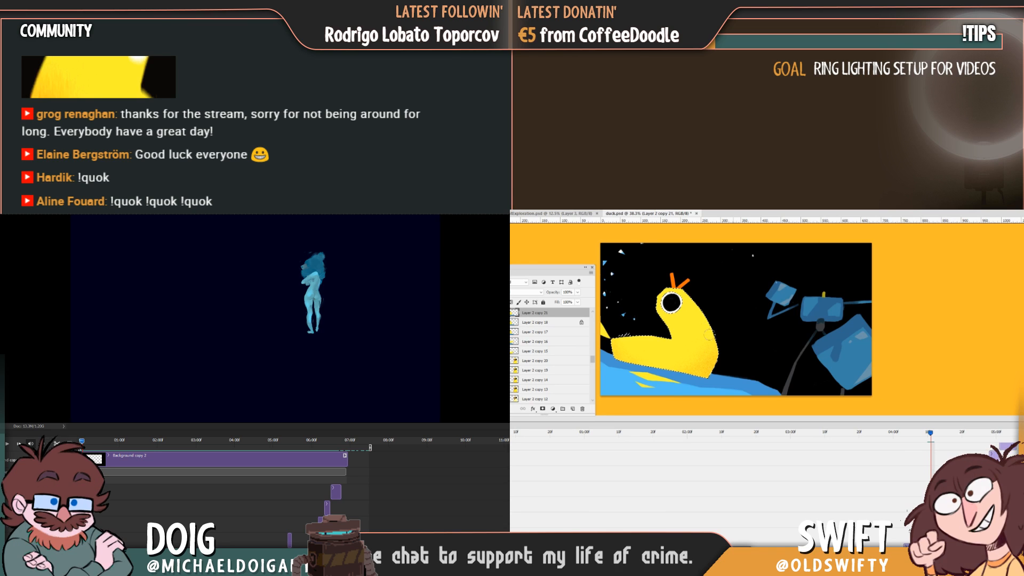
key("Left")
key("Right")
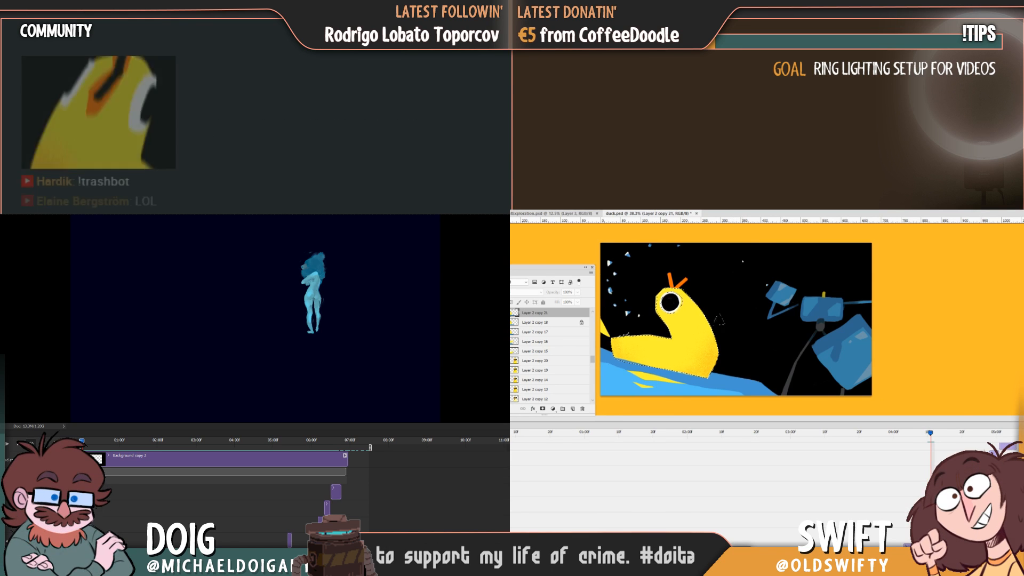
key("Left")
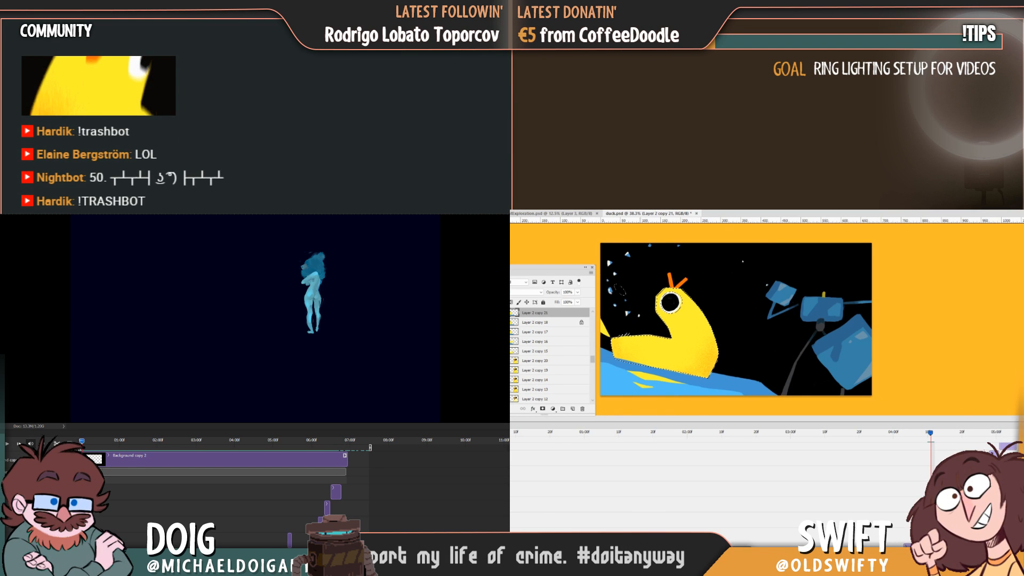
key("Right")
key("Left")
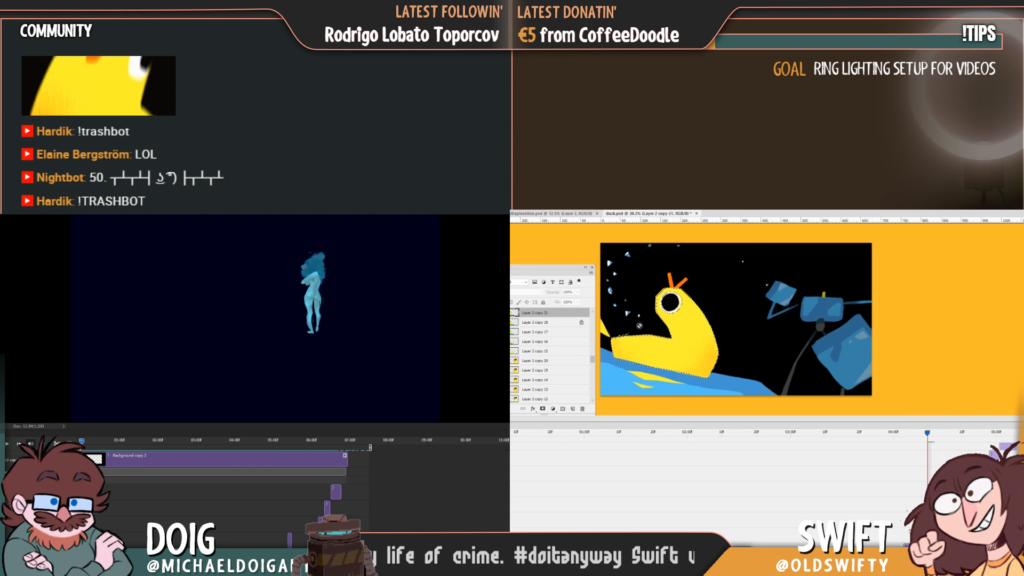
key("Right")
key("Left")
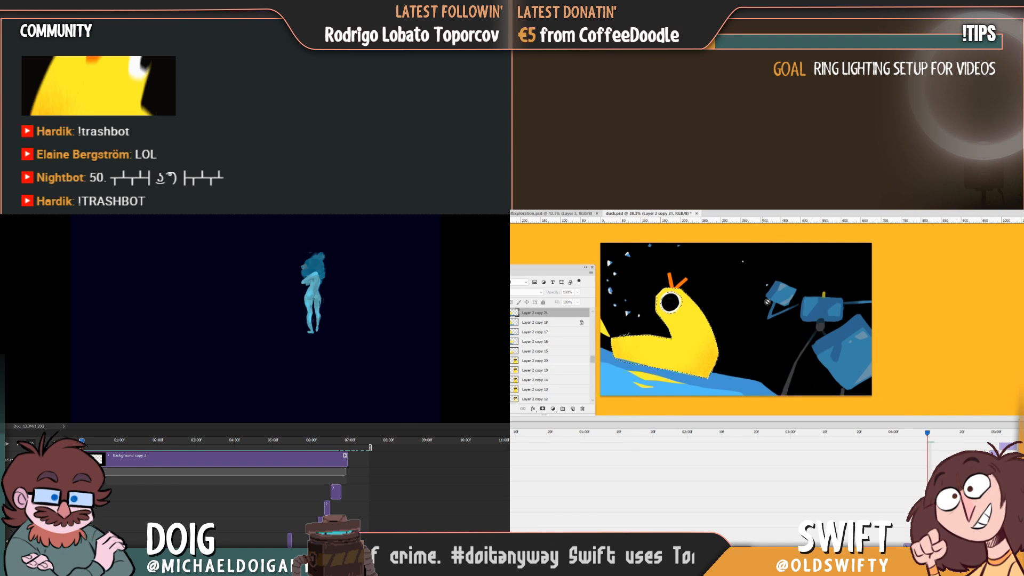
key("Right")
key("Left")
key("Right")
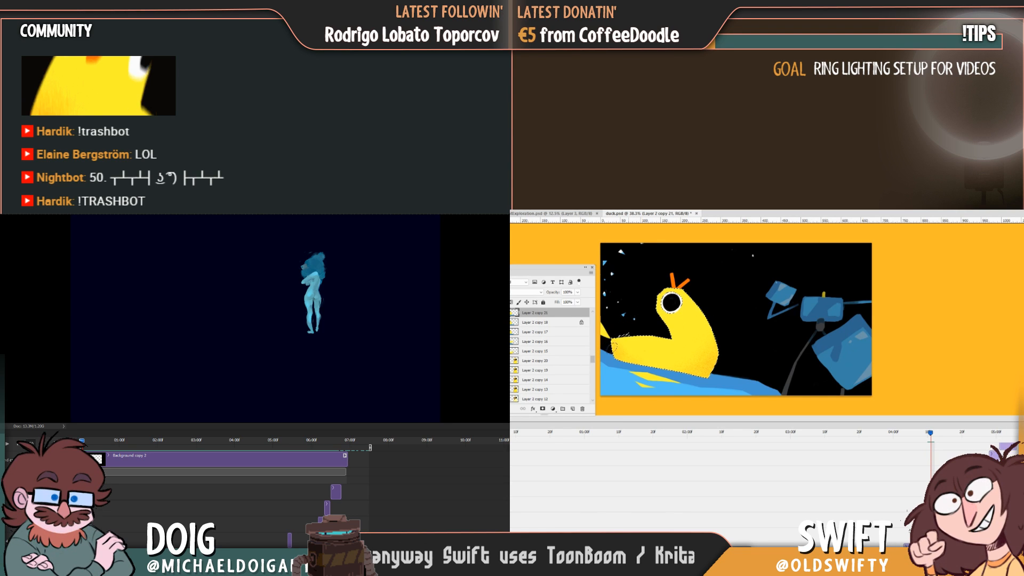
key("Left")
key("Right")
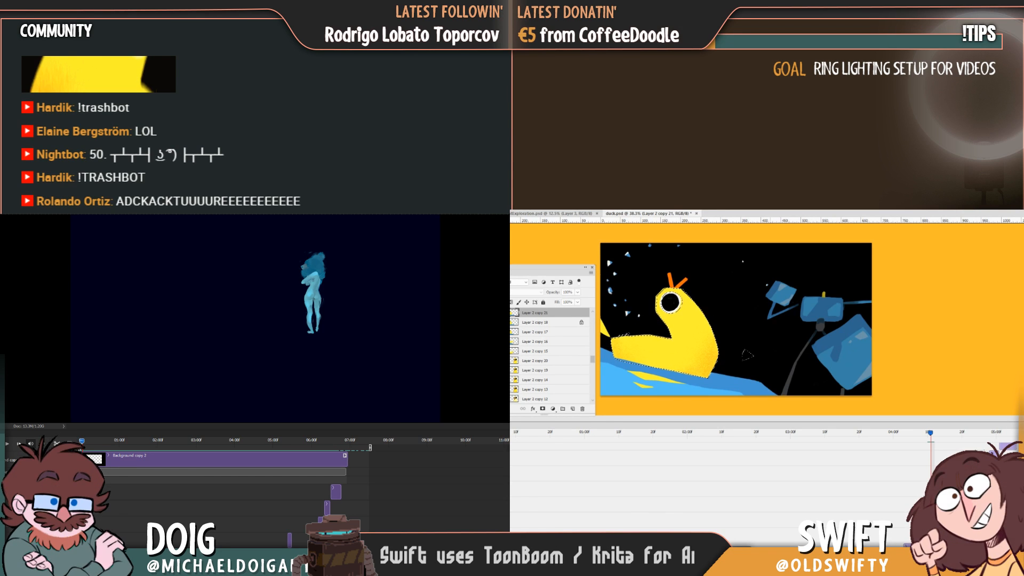
key("Left")
key("Right")
key("Left")
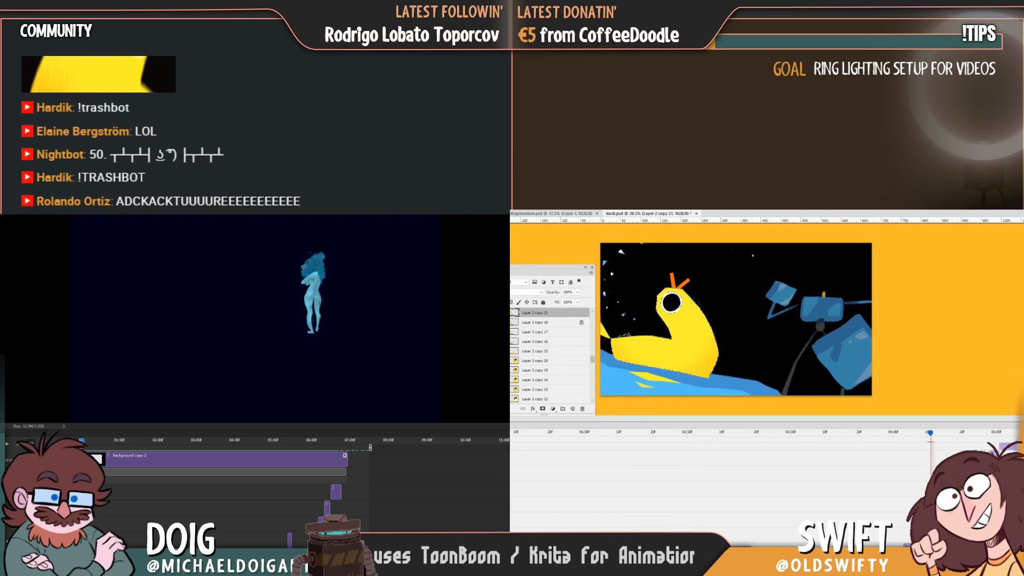
key("Left")
key("Right")
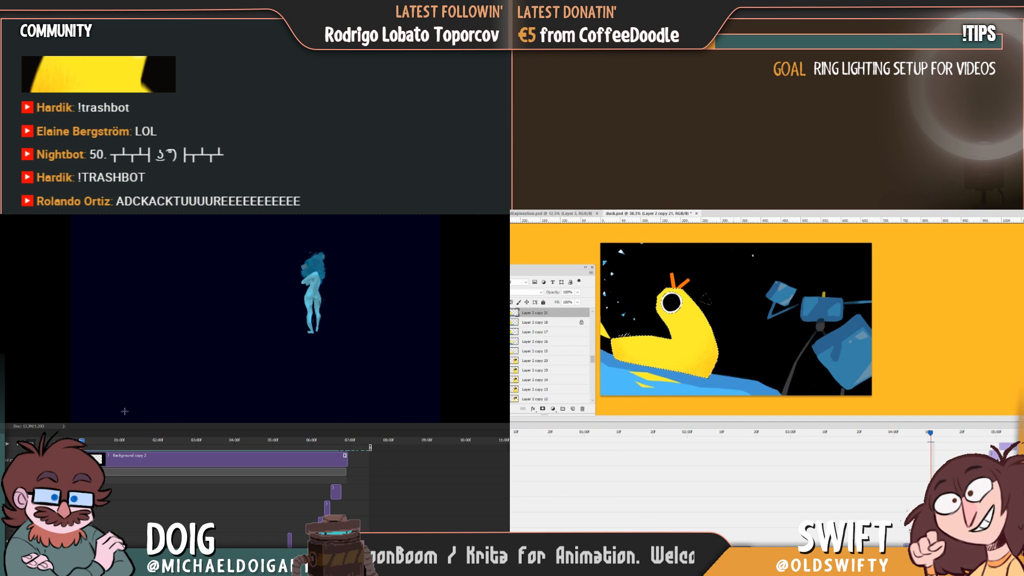
Move the blue figure animation to about the 06:00 mark and save duck.psd.
left_click_drag(244, 445, 314, 447)
key("Left")
key("Right")
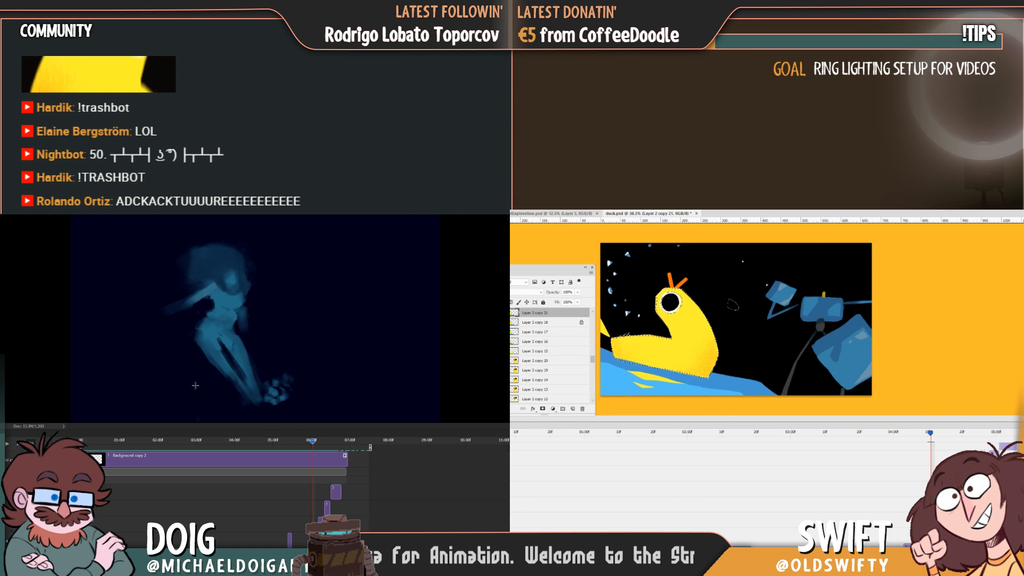
key("ctrl+s")
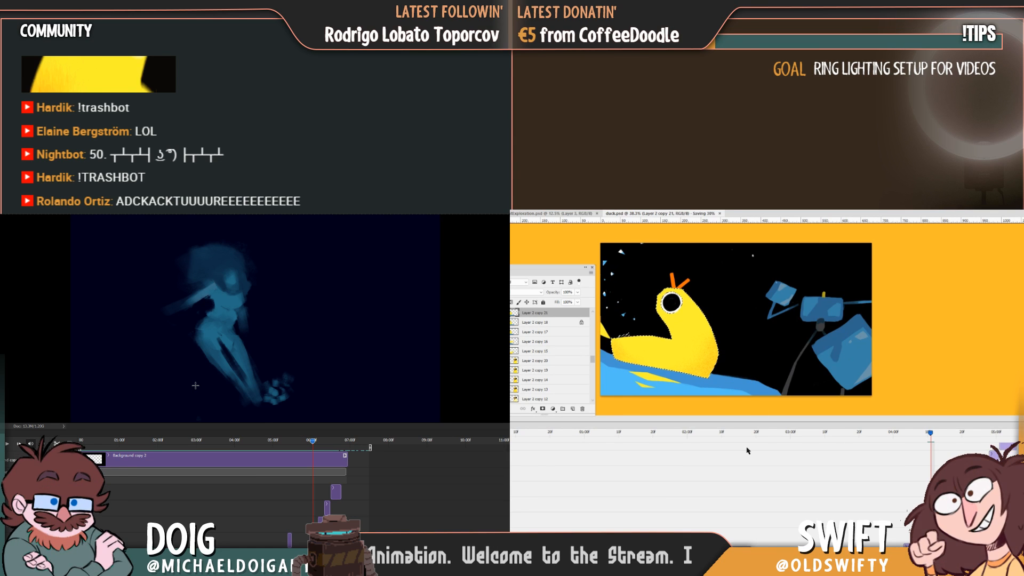